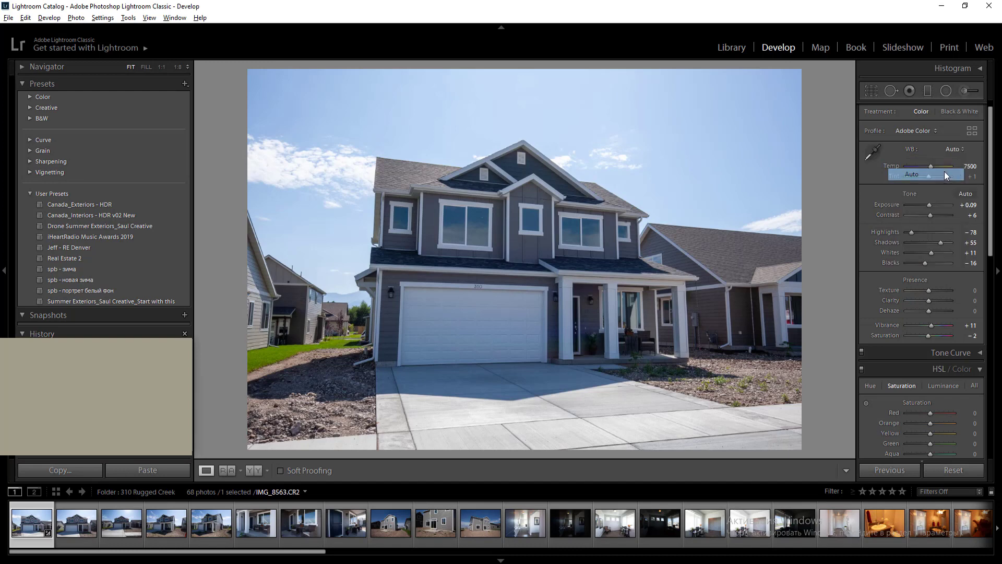
Set the white balance temperature of the first exterior photo to 5900
{"action": "left_click", "coordinate": [971, 166]}
{"action": "type", "text": "6"}
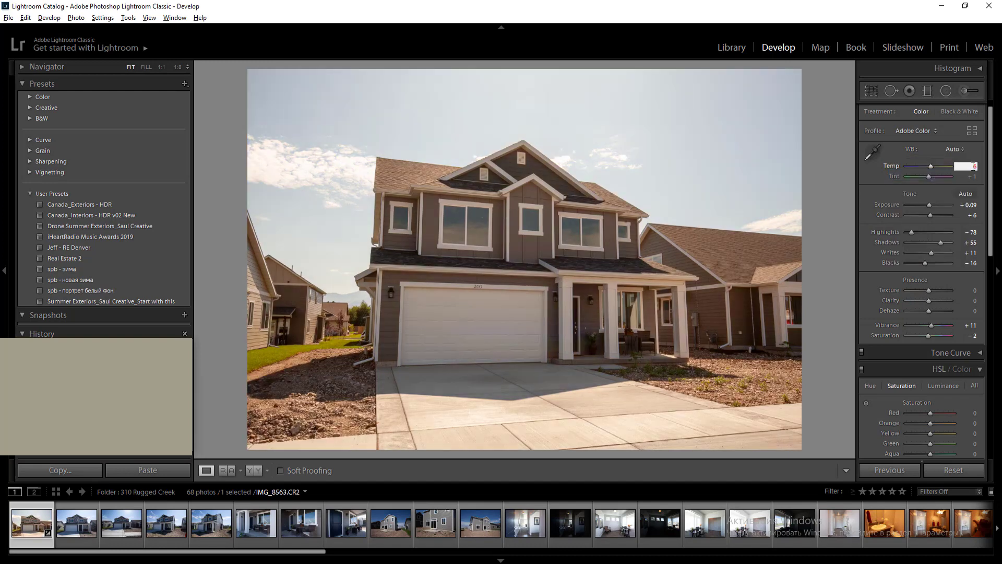
{"action": "type", "text": "200"}
{"action": "double_click", "coordinate": [973, 166]}
{"action": "key", "text": "Return"}
Lower the first photo's exposure to -0.01 and its whites to -36
{"action": "left_click", "coordinate": [968, 206]}
{"action": "key", "text": "Down"}
{"action": "key", "text": "Return"}
{"action": "left_click_drag", "start_coordinate": [930, 252], "coordinate": [920, 251]}
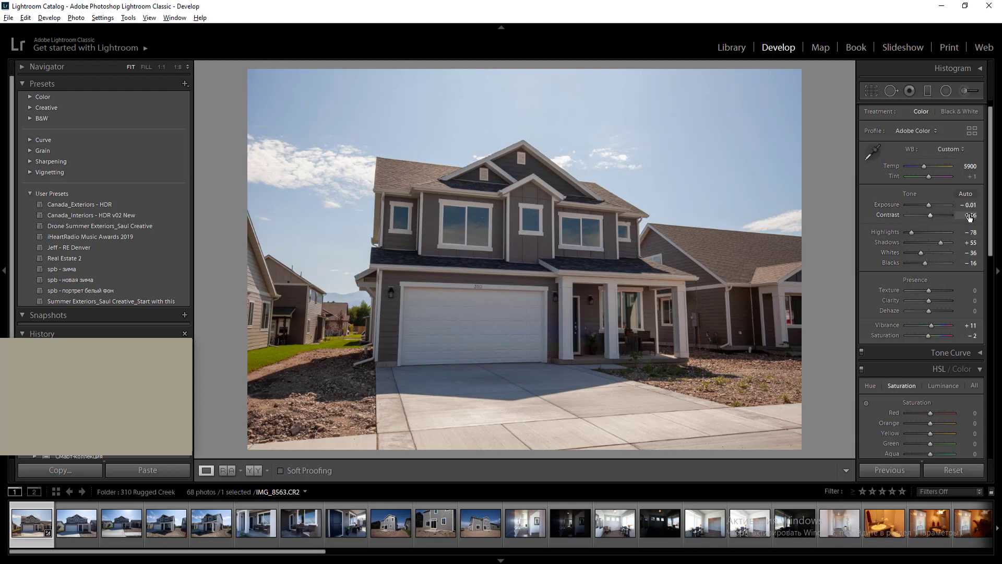
Raise the first photo's blue saturation to +4 and correct its perspective with Upright, trying Vertical and settling on Auto
{"action": "scroll", "coordinate": [937, 269], "scroll_direction": "down", "scroll_amount": 3}
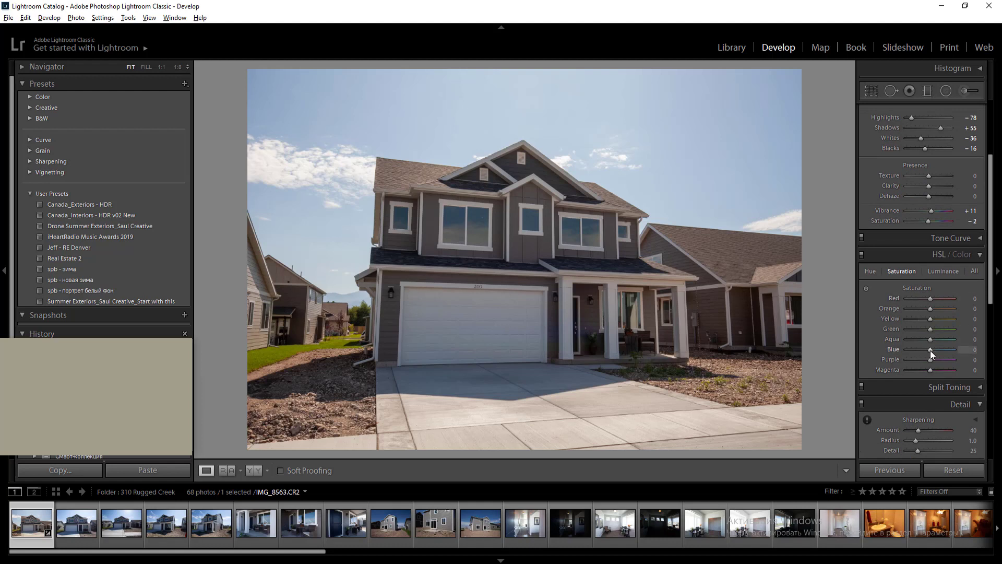
{"action": "left_click_drag", "start_coordinate": [930, 350], "coordinate": [934, 349]}
{"action": "left_click_drag", "start_coordinate": [991, 269], "coordinate": [991, 359]}
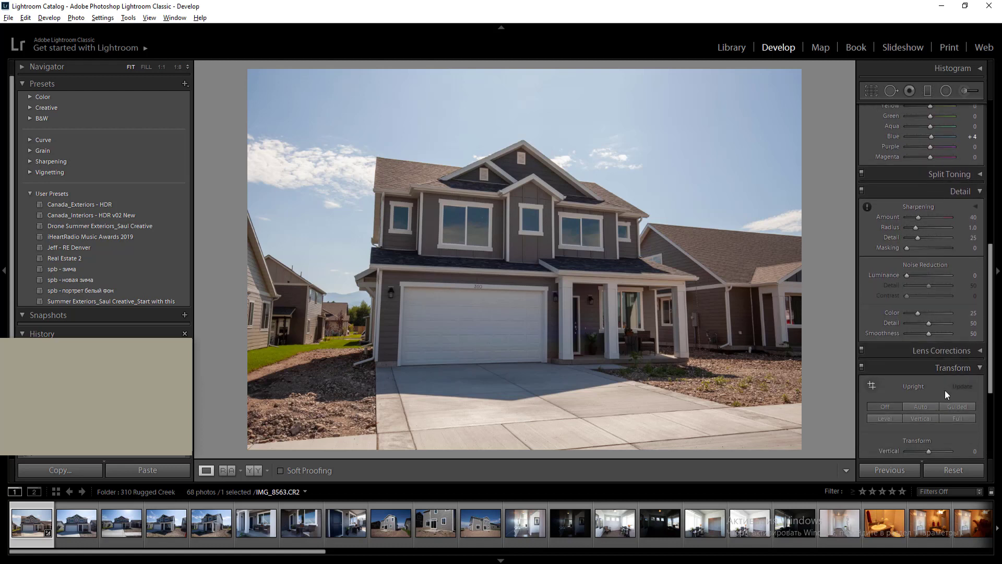
{"action": "left_click", "coordinate": [925, 418]}
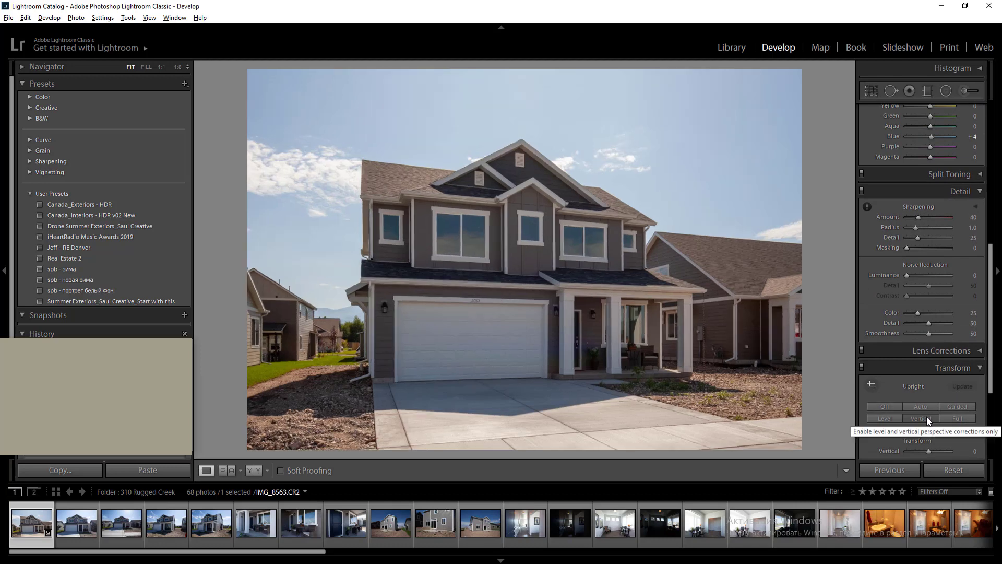
{"action": "left_click", "coordinate": [921, 406]}
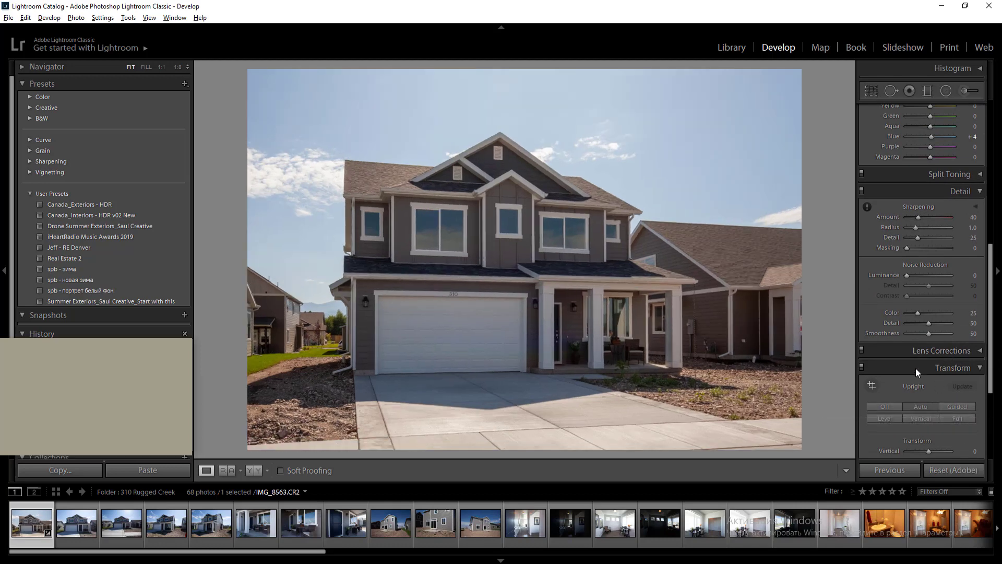
Synchronize the first photo's develop settings across the first eleven photos, excluding local adjustments, transform and crop
{"action": "left_click", "coordinate": [482, 528], "text": "shift"}
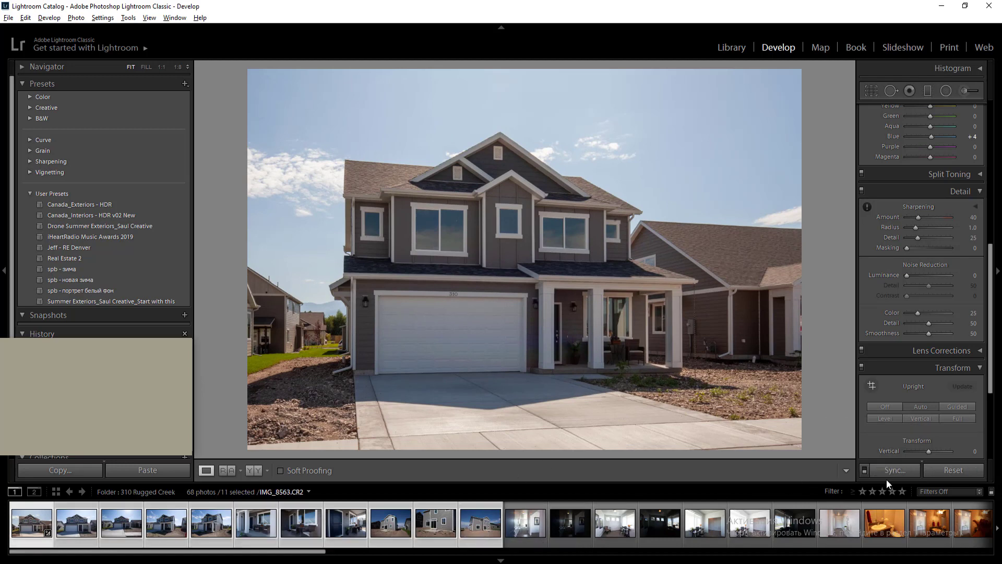
{"action": "left_click", "coordinate": [891, 470]}
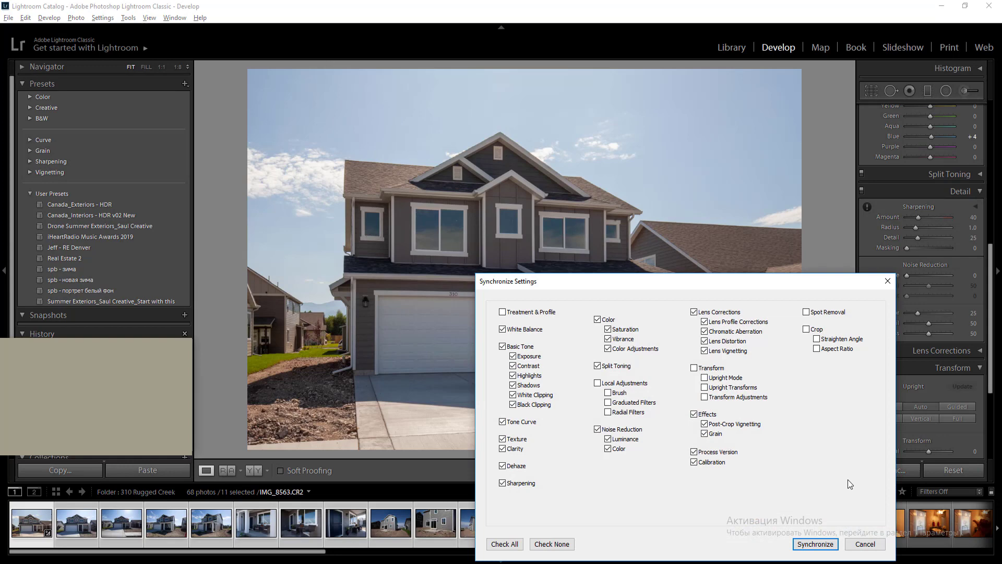
{"action": "left_click", "coordinate": [816, 543]}
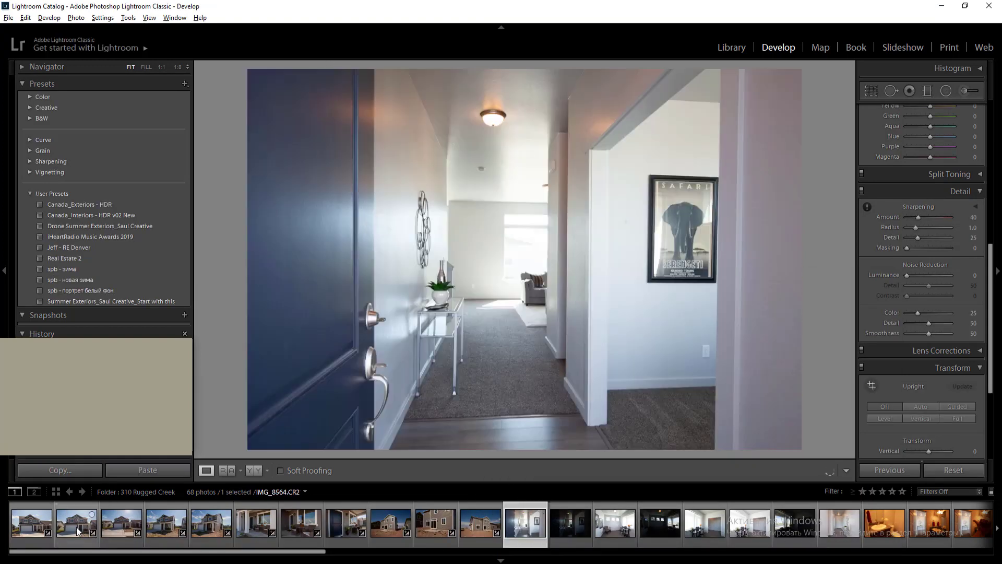
Correct the second photo's perspective with Upright, comparing Vertical and settling on Auto
{"action": "left_click", "coordinate": [76, 527]}
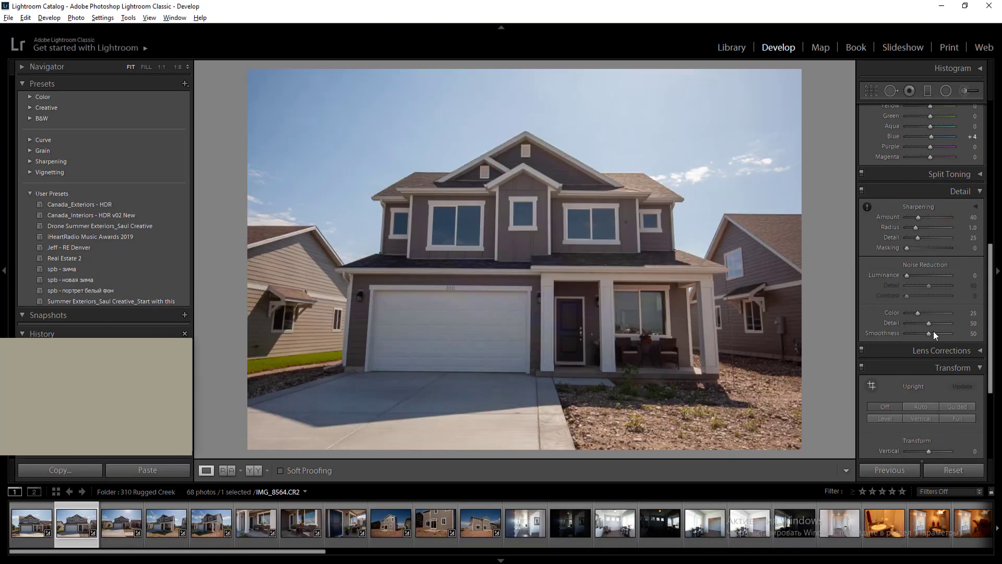
{"action": "left_click", "coordinate": [924, 407]}
{"action": "left_click", "coordinate": [921, 419]}
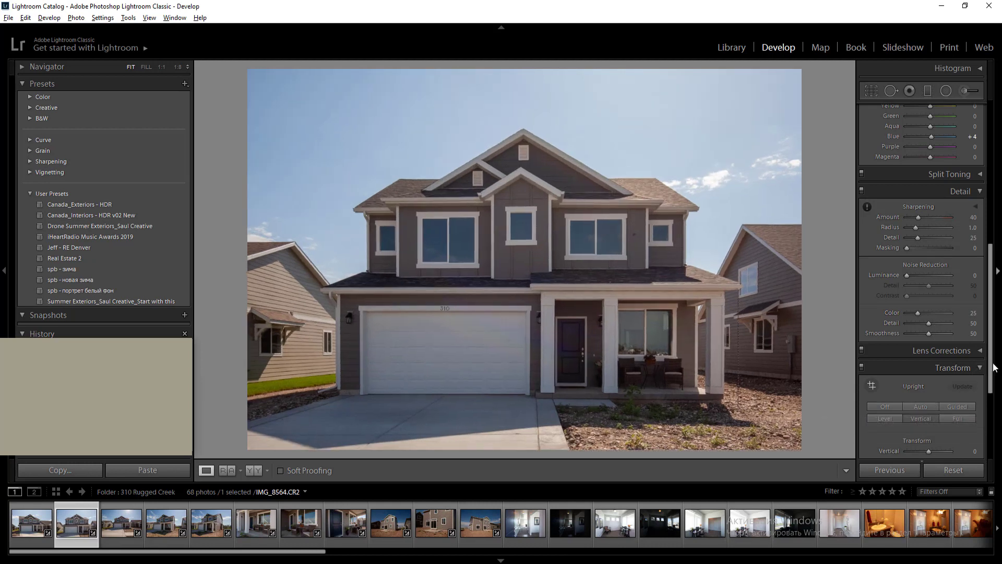
{"action": "left_click", "coordinate": [934, 406]}
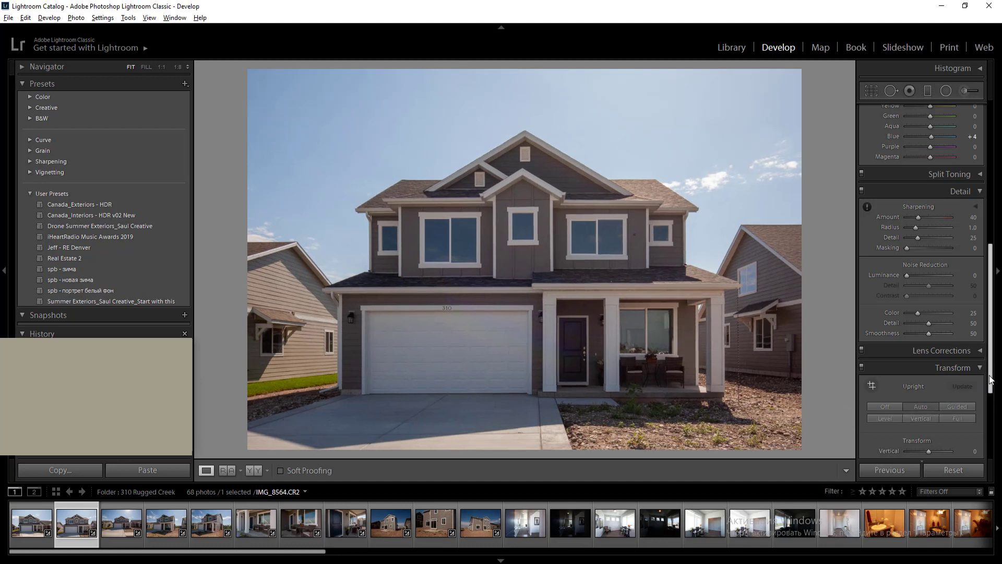
Raise the blue luminance to +13 on the second photo and to +31 on the third photo
{"action": "left_click_drag", "start_coordinate": [990, 379], "coordinate": [998, 306]}
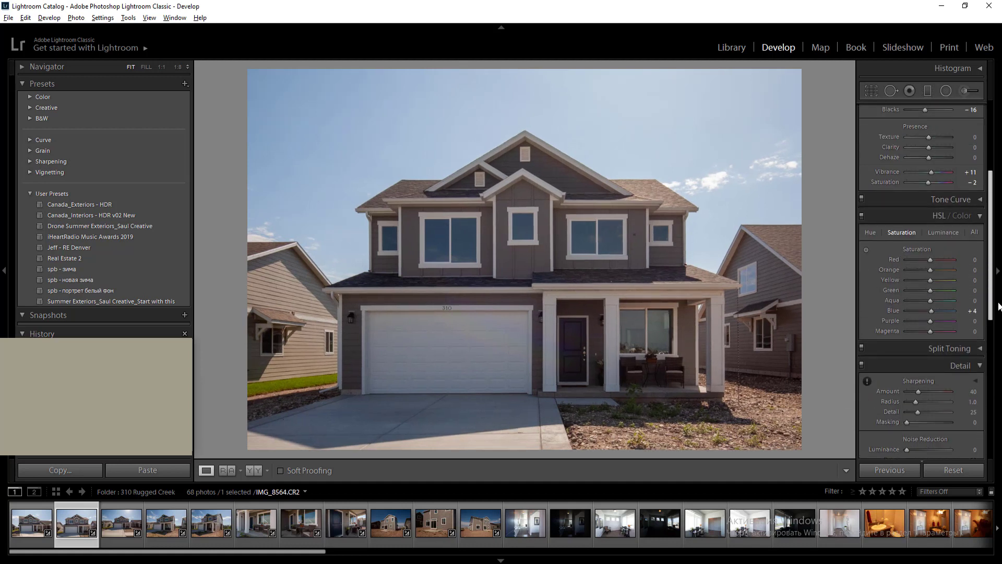
{"action": "left_click", "coordinate": [944, 233]}
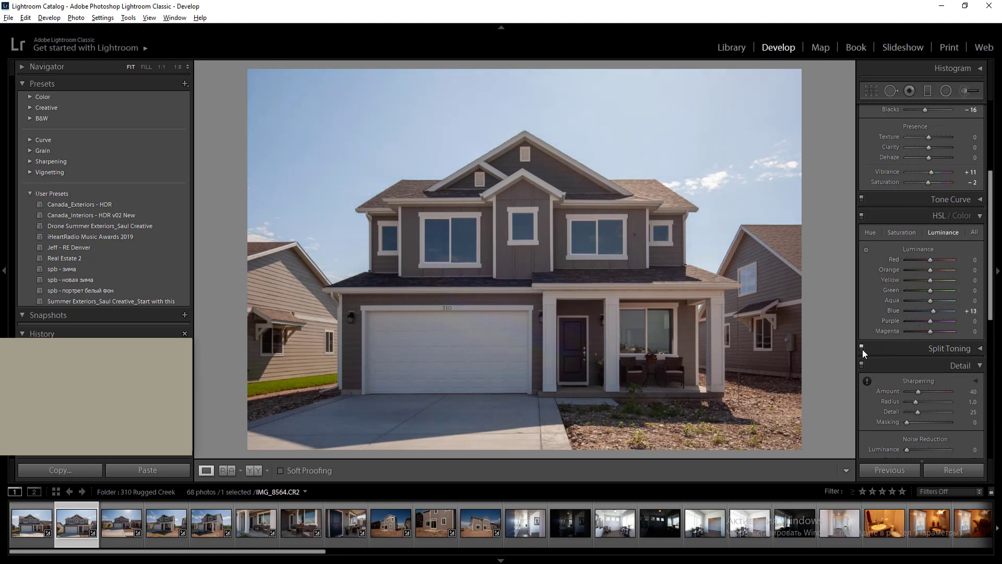
{"action": "key", "text": "Right"}
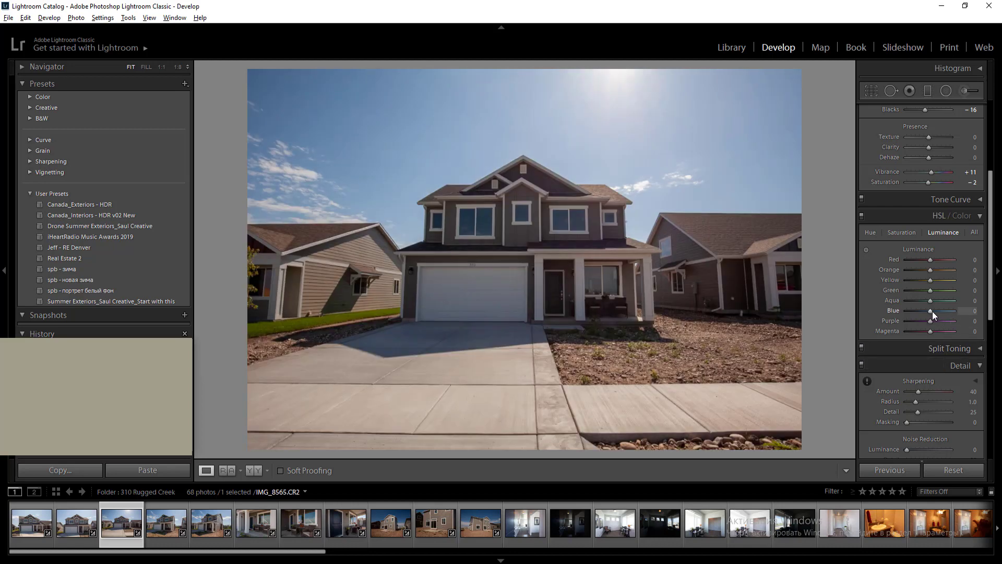
{"action": "left_click_drag", "start_coordinate": [933, 311], "coordinate": [941, 311]}
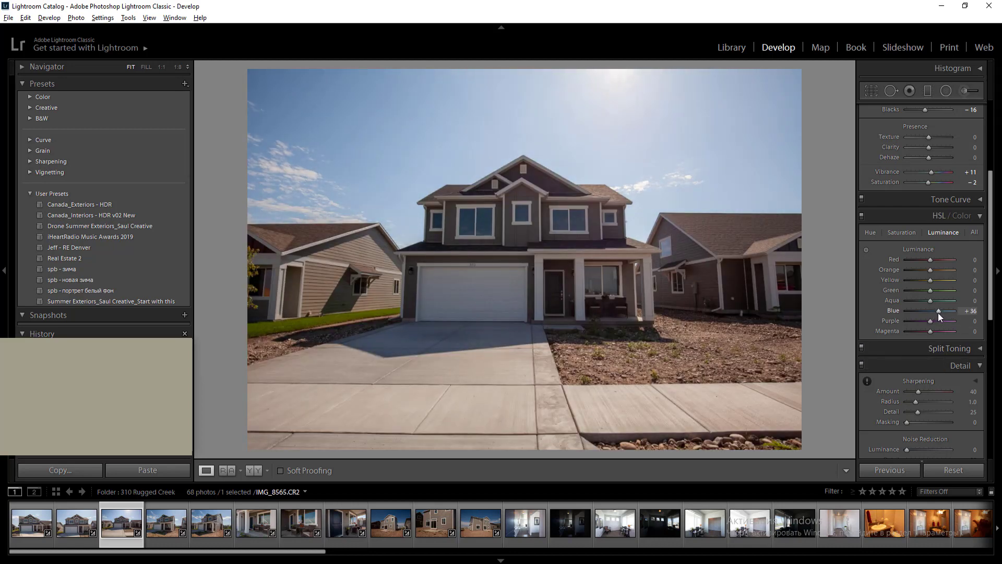
Add inverted radial filters over the upper-left sky and around the central house on the third photo, with exposure 0.60
{"action": "key", "text": "shift+m"}
{"action": "left_click_drag", "start_coordinate": [273, 115], "coordinate": [478, 241]}
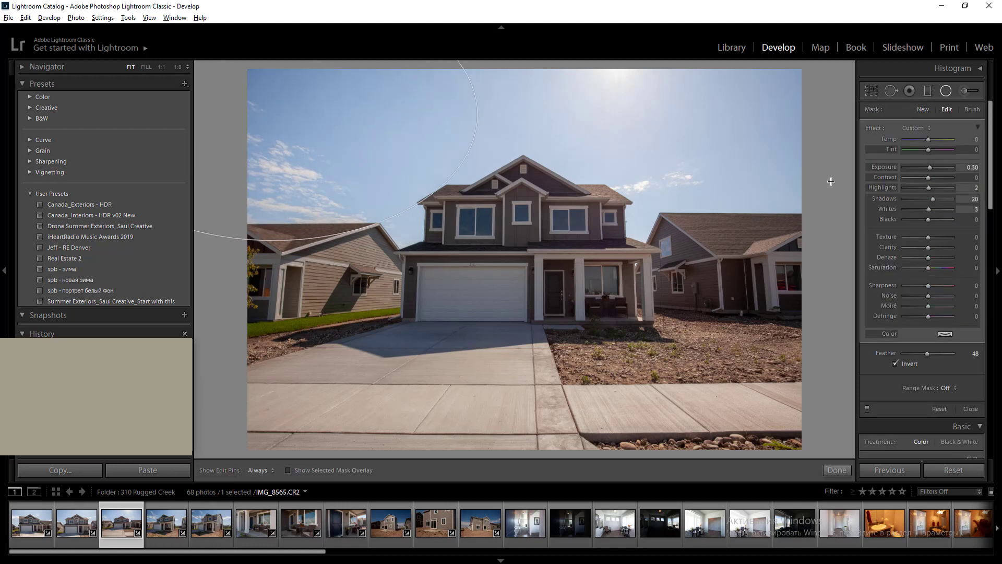
{"action": "left_click", "coordinate": [969, 168]}
{"action": "key", "text": "Up"}
{"action": "key", "text": "Up"}
{"action": "key", "text": "Up"}
{"action": "key", "text": "Return"}
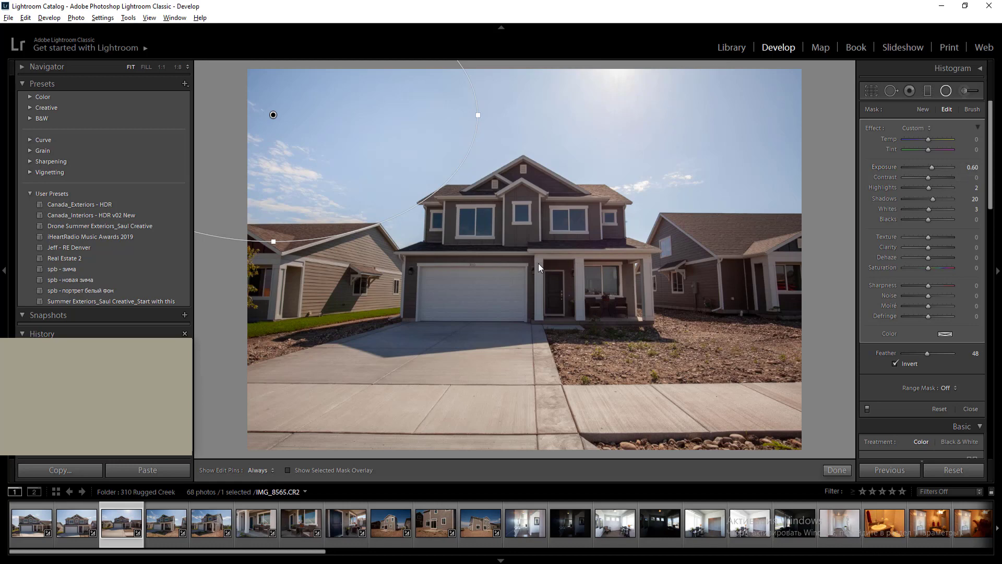
{"action": "left_click_drag", "start_coordinate": [529, 265], "coordinate": [689, 366]}
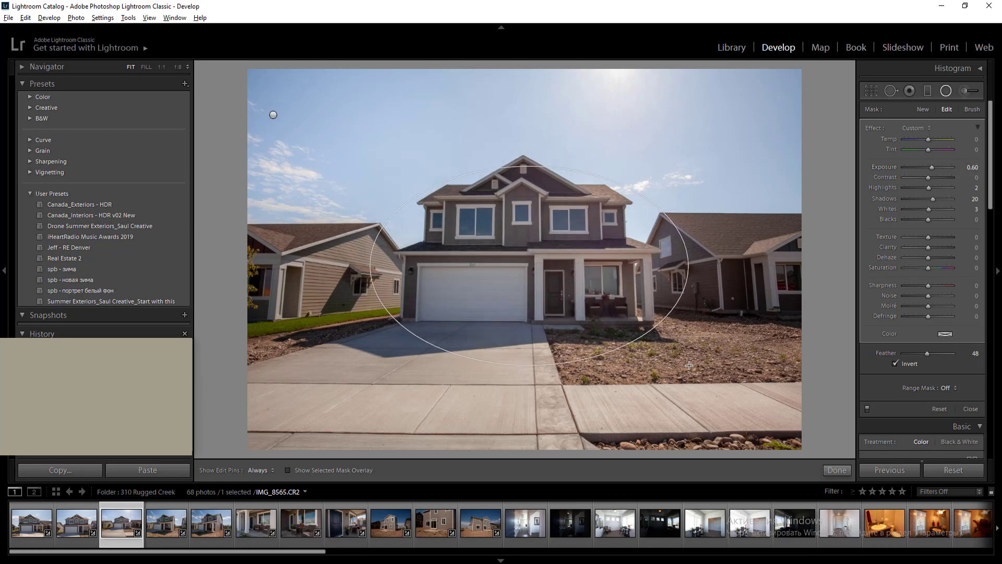
{"action": "left_click", "coordinate": [970, 409]}
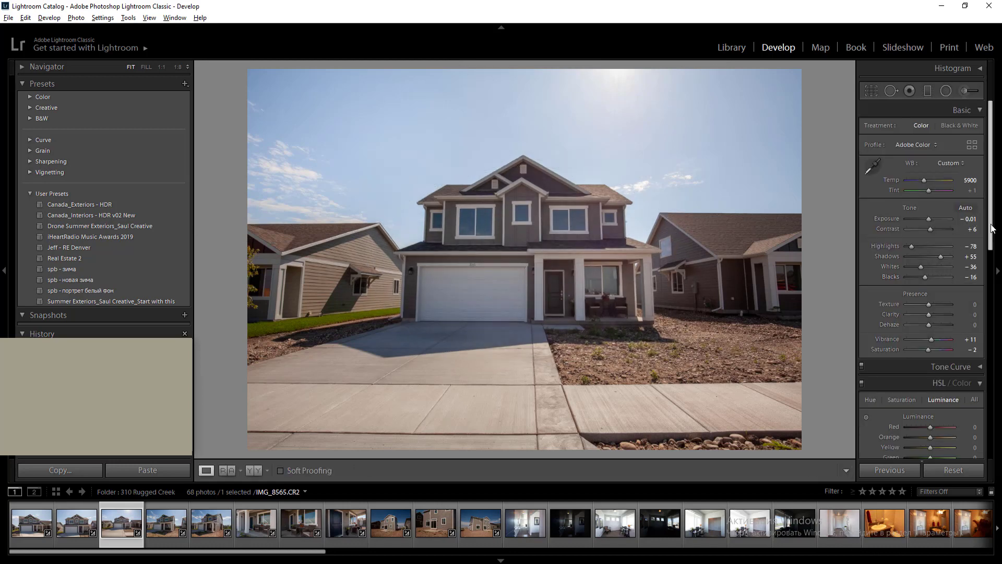
Correct the third photo's perspective with Upright, trying Vertical and settling on Auto
{"action": "left_click_drag", "start_coordinate": [992, 228], "coordinate": [990, 316]}
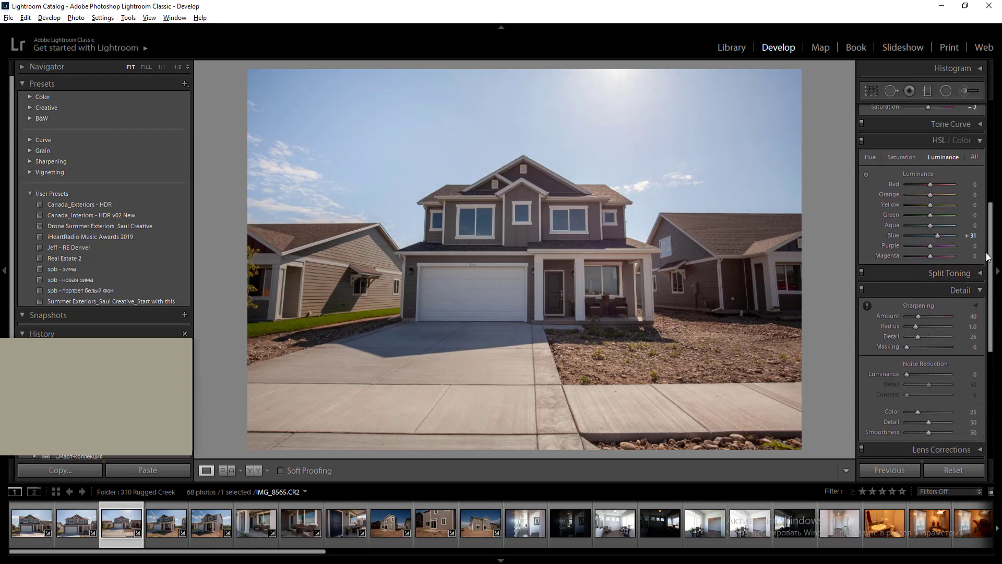
{"action": "left_click_drag", "start_coordinate": [990, 255], "coordinate": [992, 349]}
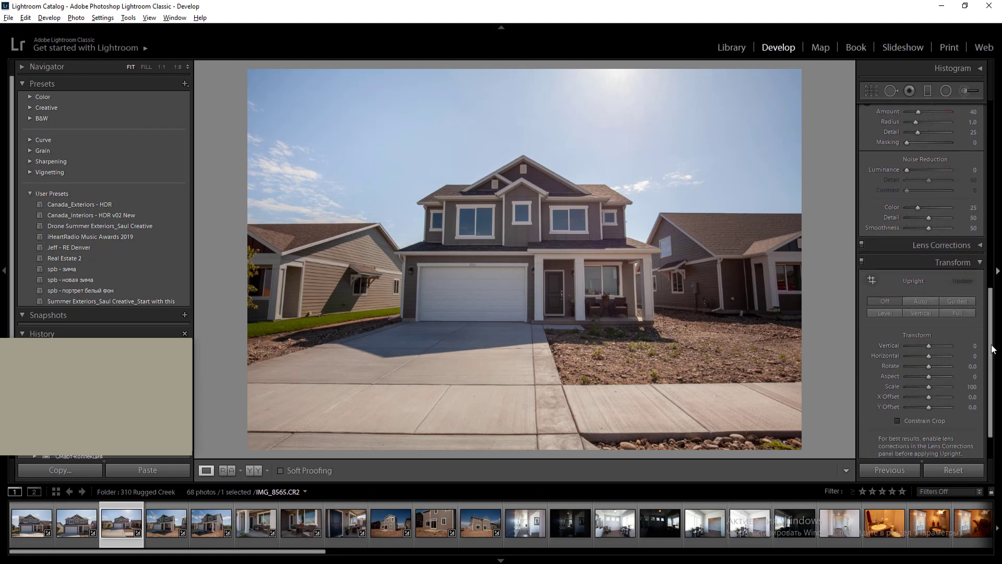
{"action": "left_click", "coordinate": [924, 313]}
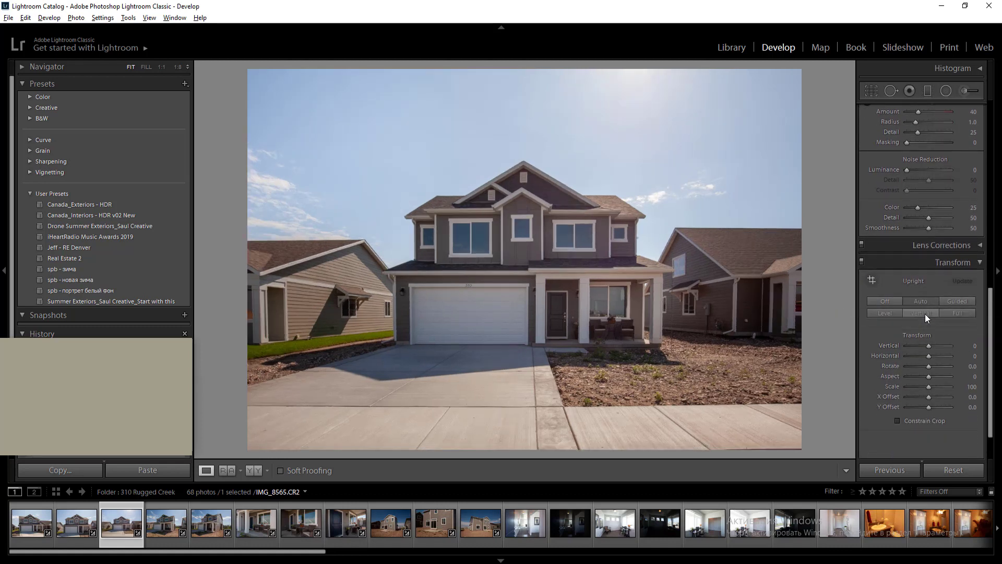
{"action": "left_click", "coordinate": [925, 305]}
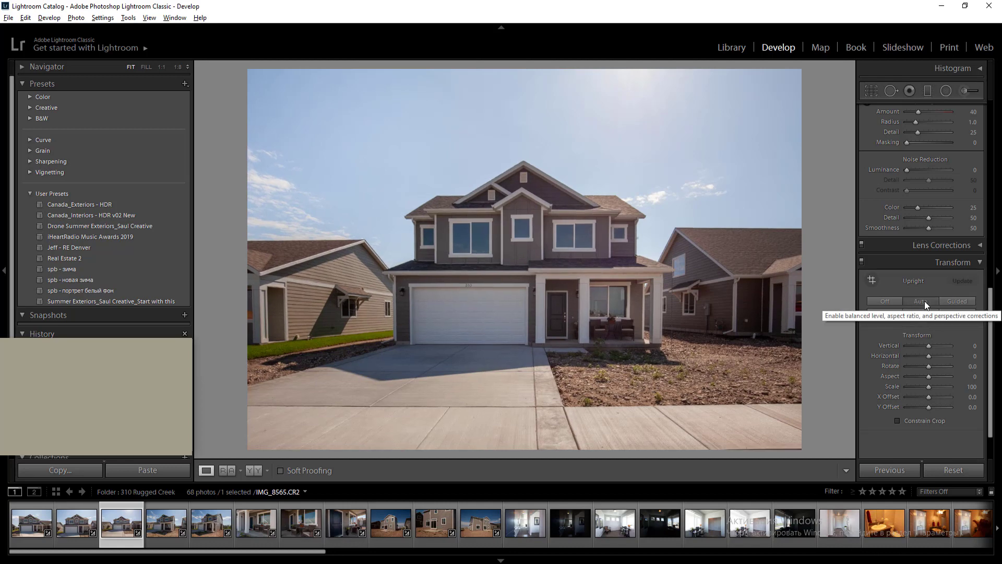
Correct the fourth photo's perspective with Upright, trying Auto and settling on Vertical
{"action": "key", "text": "Right"}
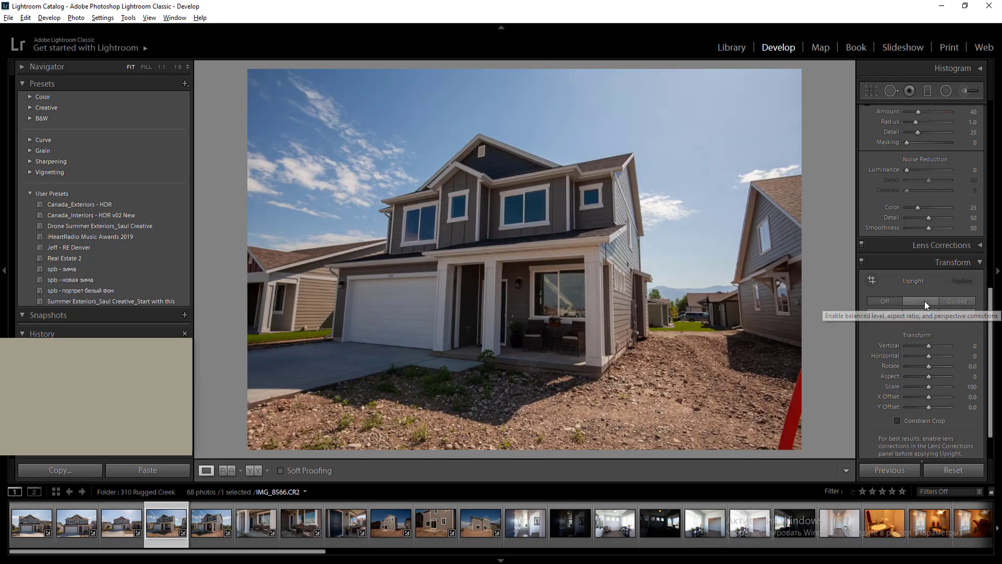
{"action": "left_click", "coordinate": [925, 301]}
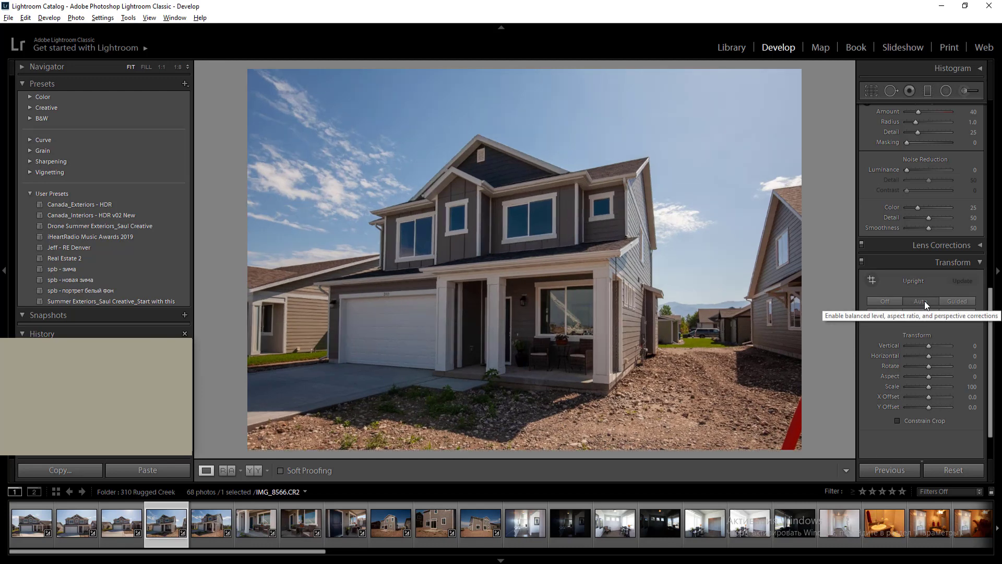
{"action": "left_click", "coordinate": [922, 315]}
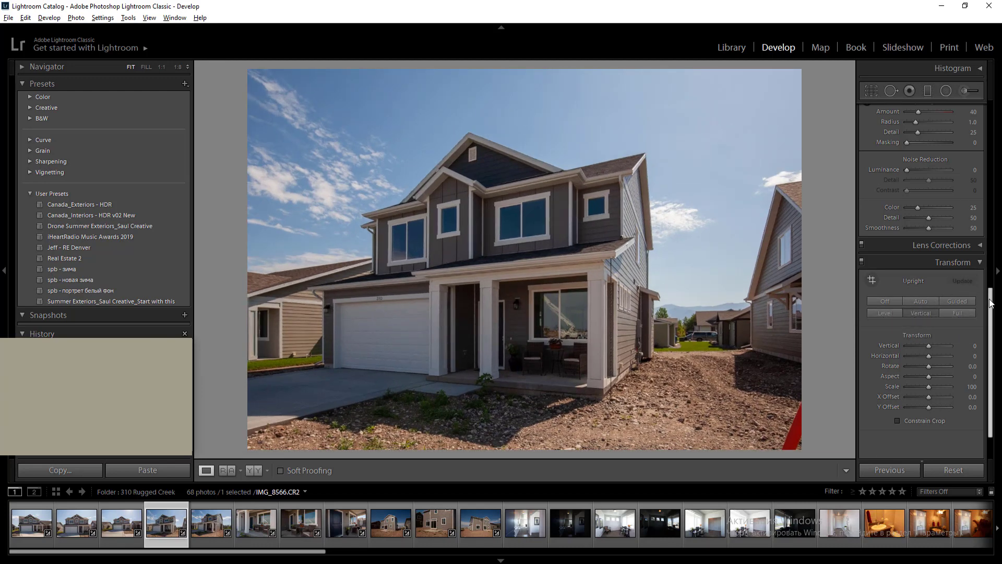
Set the fourth photo's luminance noise reduction to 58 and synchronize its settings to the fourth through eleventh photos
{"action": "left_click_drag", "start_coordinate": [987, 290], "coordinate": [988, 236]}
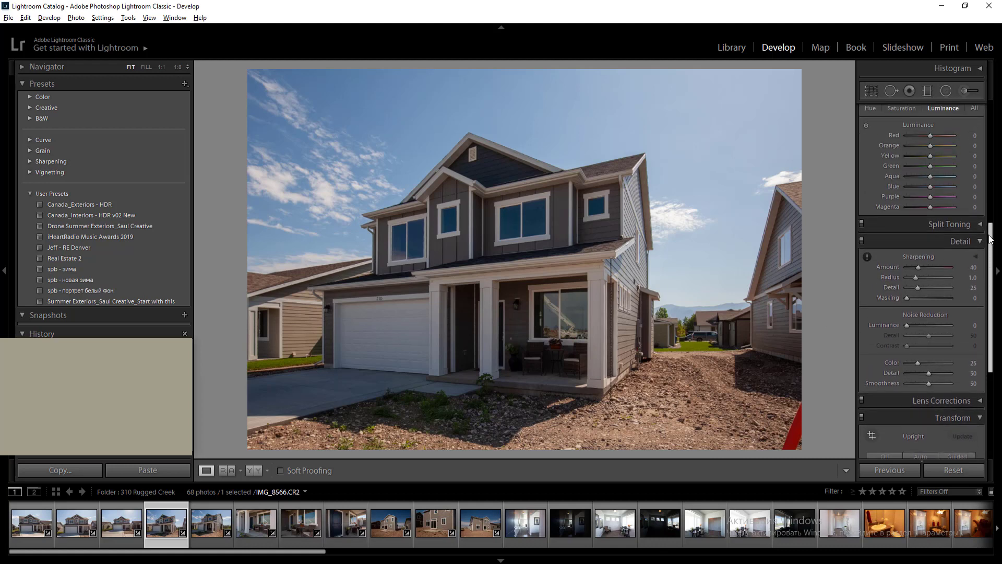
{"action": "left_click", "coordinate": [932, 324]}
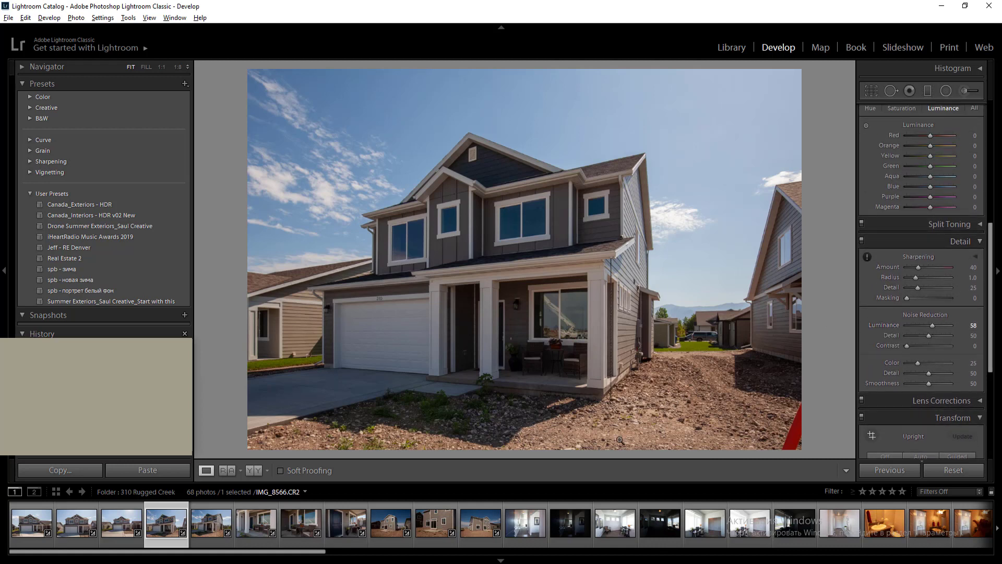
{"action": "left_click", "coordinate": [490, 533], "text": "shift"}
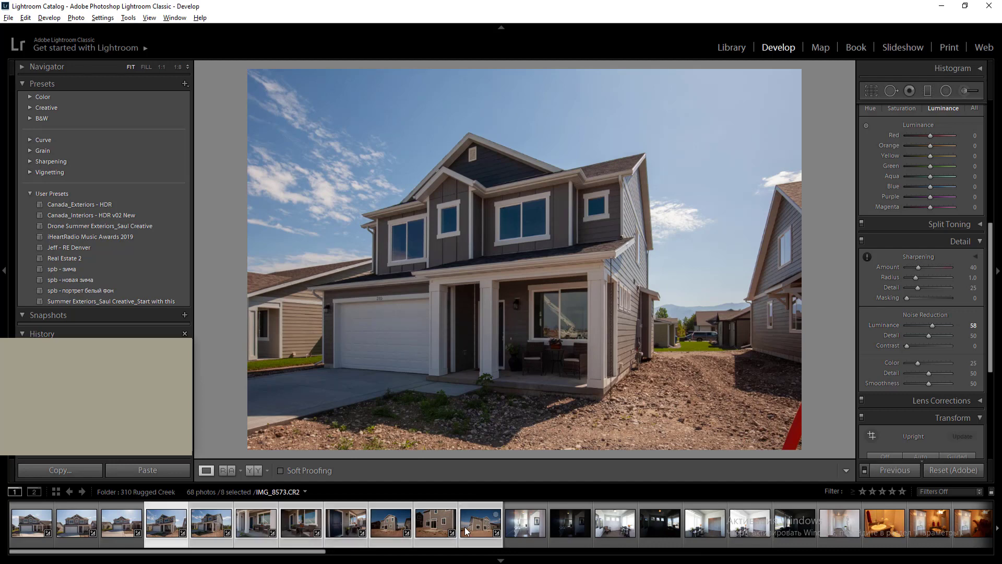
{"action": "left_click", "coordinate": [893, 471]}
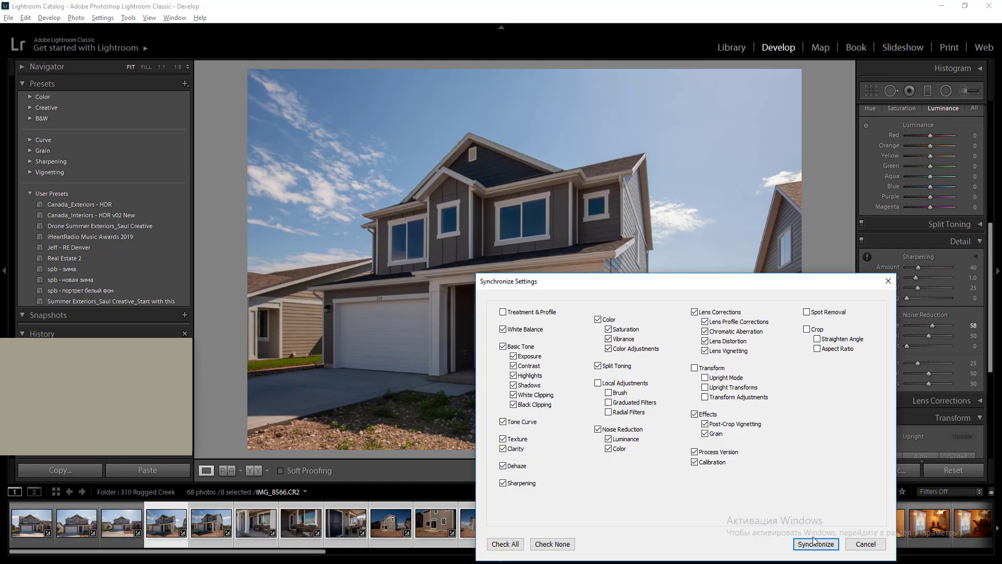
{"action": "left_click", "coordinate": [812, 544]}
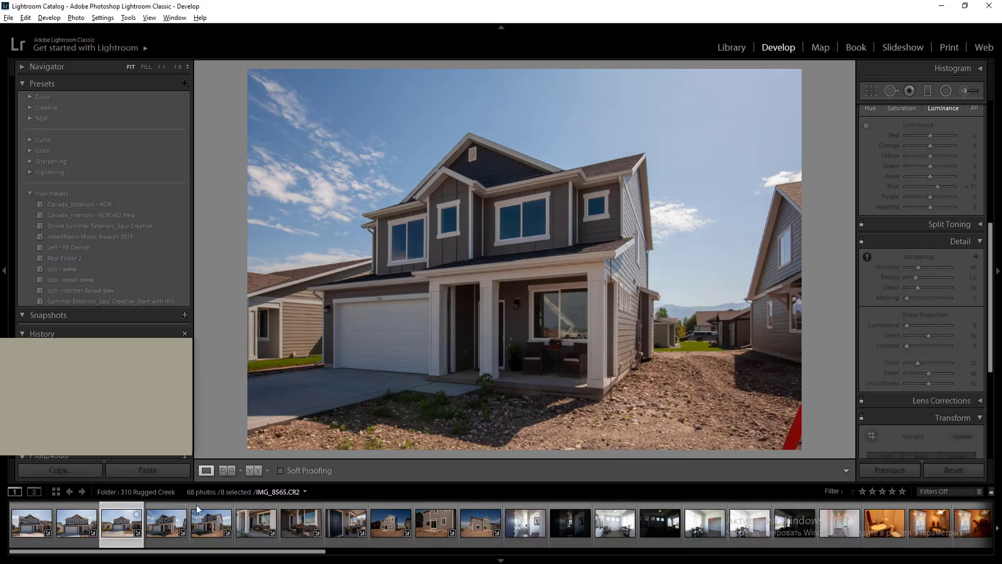
Collapse the Detail settings and raise the fourth photo's blue luminance to +38
{"action": "left_click", "coordinate": [957, 243]}
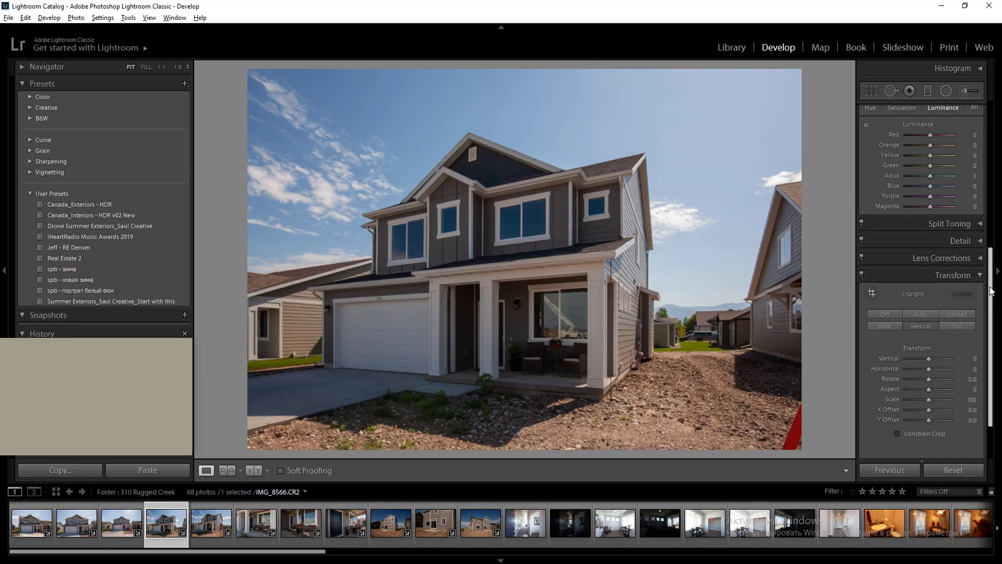
{"action": "left_click_drag", "start_coordinate": [992, 291], "coordinate": [993, 210]}
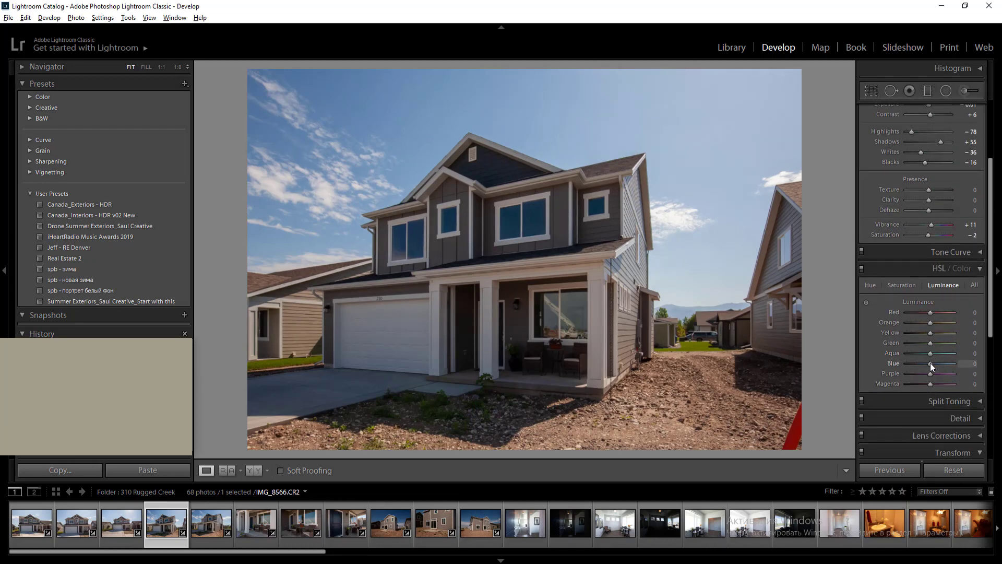
{"action": "left_click_drag", "start_coordinate": [930, 363], "coordinate": [940, 365]}
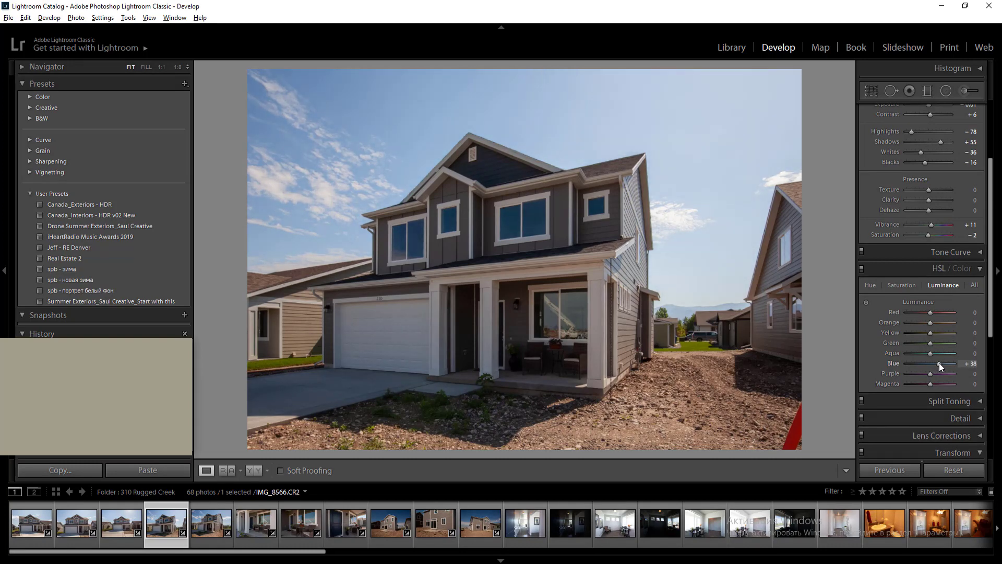
Add radial filters to the fourth photo over the sky beside the roof and over the front porch
{"action": "key", "text": "shift+m"}
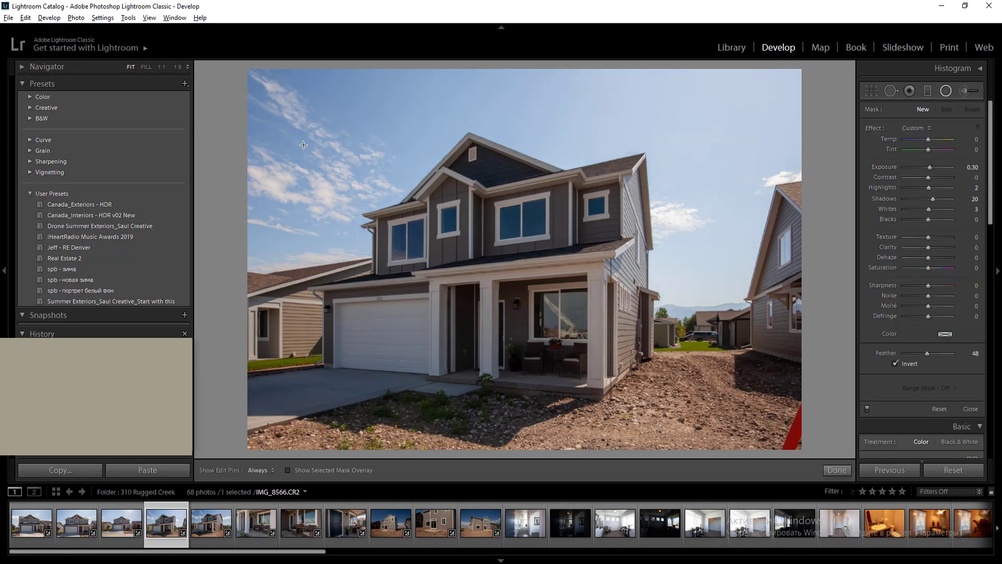
{"action": "mouse_move", "coordinate": [316, 162]}
{"action": "left_mouse_down"}
{"action": "mouse_move", "coordinate": [456, 257]}
{"action": "mouse_move", "coordinate": [495, 312]}
{"action": "left_mouse_up"}
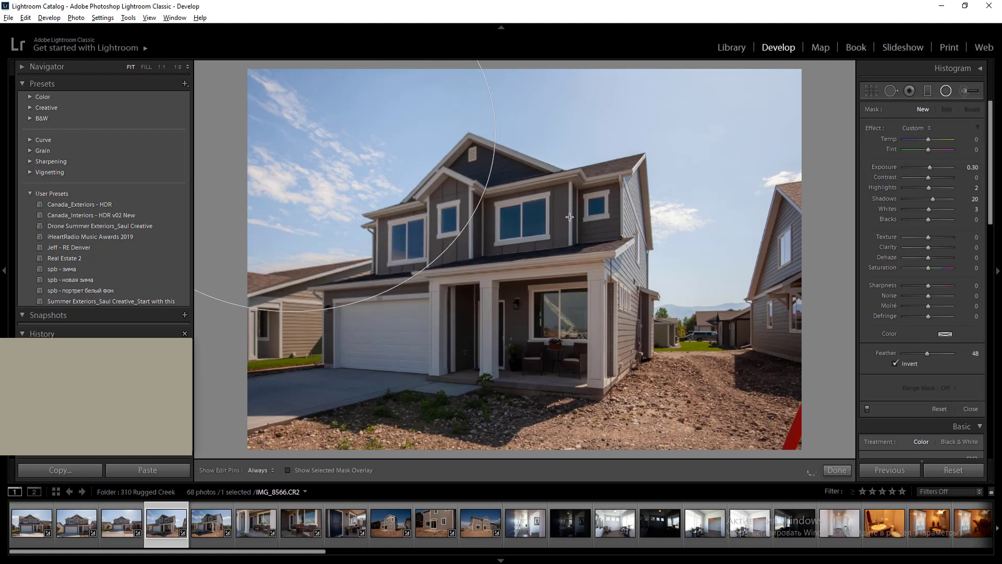
{"action": "left_click_drag", "start_coordinate": [507, 83], "coordinate": [502, 83]}
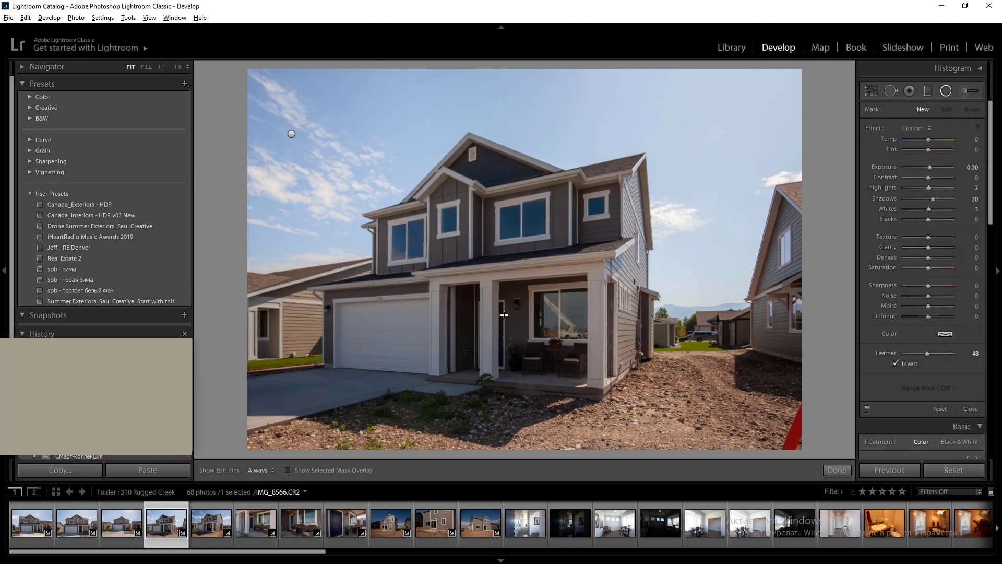
{"action": "left_click_drag", "start_coordinate": [504, 291], "coordinate": [651, 429]}
{"action": "key", "text": "shift+m"}
Select the fourth and fifth photos and synchronize the fourth photo's settings to the fifth
{"action": "key", "text": "Right"}
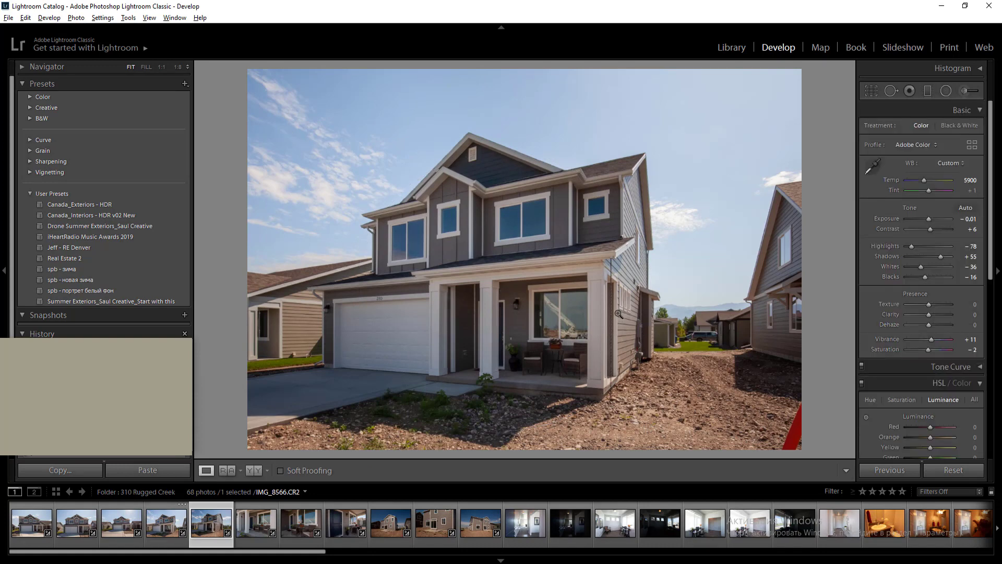
{"action": "key", "text": "shift+Left"}
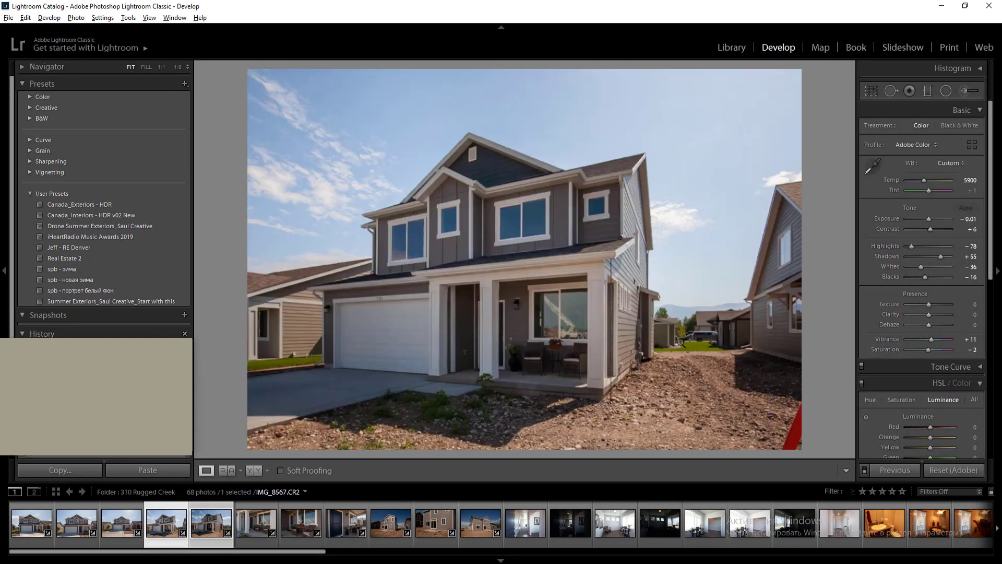
{"action": "left_click", "coordinate": [895, 469]}
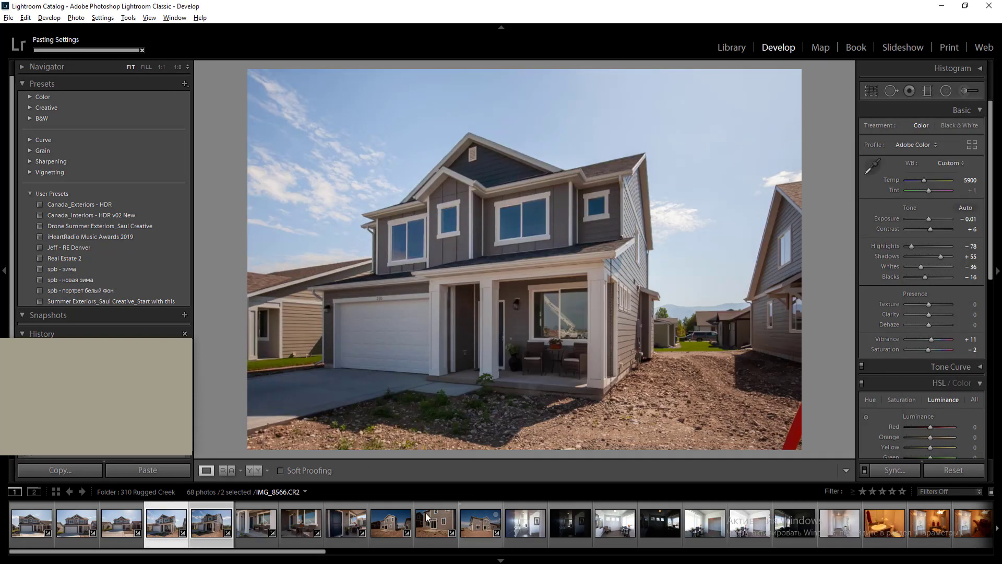
Correct the fifth photo's perspective with Upright Auto
{"action": "left_click", "coordinate": [259, 522]}
{"action": "left_click", "coordinate": [212, 523]}
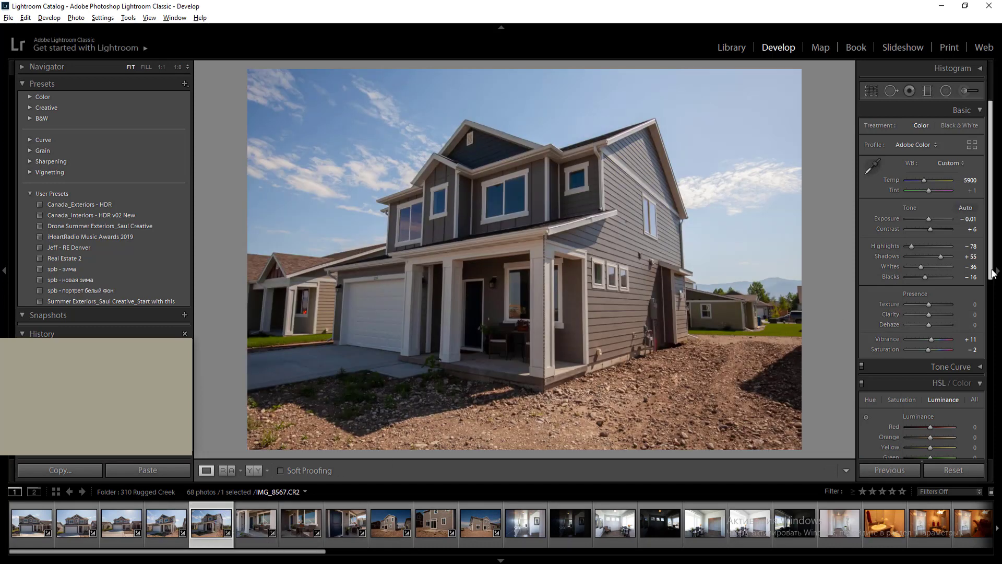
{"action": "scroll", "coordinate": [994, 274], "scroll_direction": "down", "scroll_amount": 5}
{"action": "scroll", "coordinate": [933, 421], "scroll_direction": "down", "scroll_amount": 1}
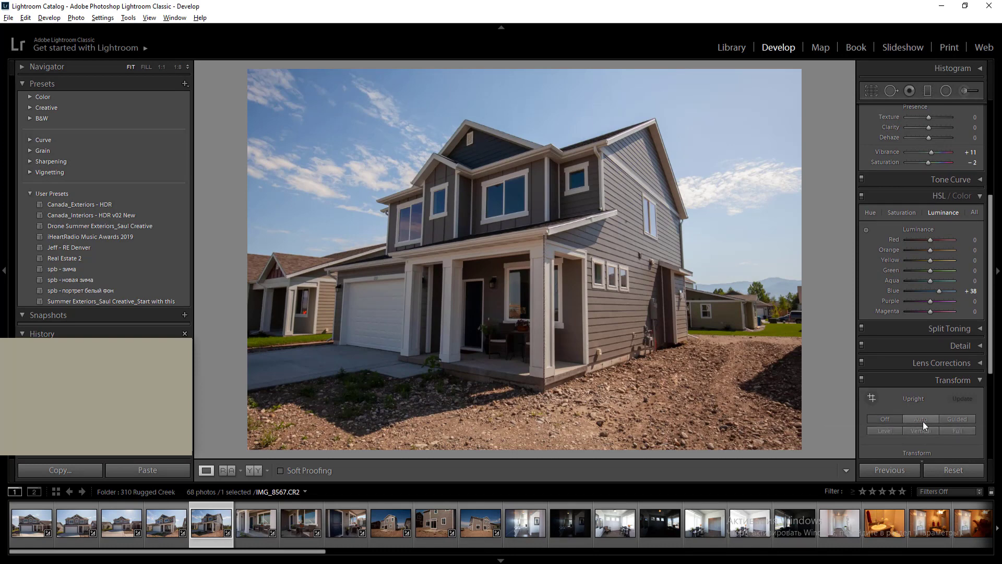
{"action": "left_click", "coordinate": [922, 419]}
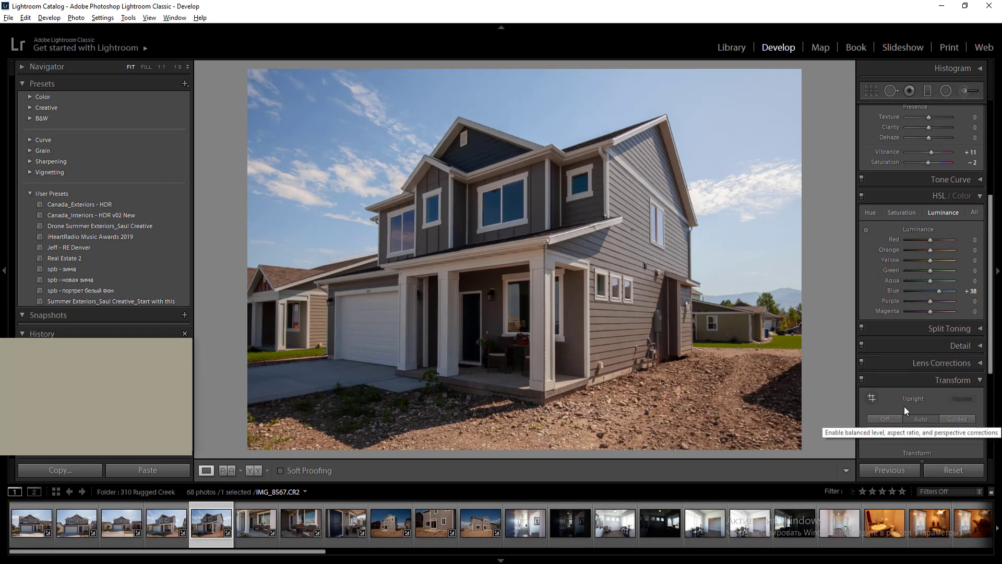
{"action": "left_click", "coordinate": [871, 398]}
{"action": "key", "text": "shift+m"}
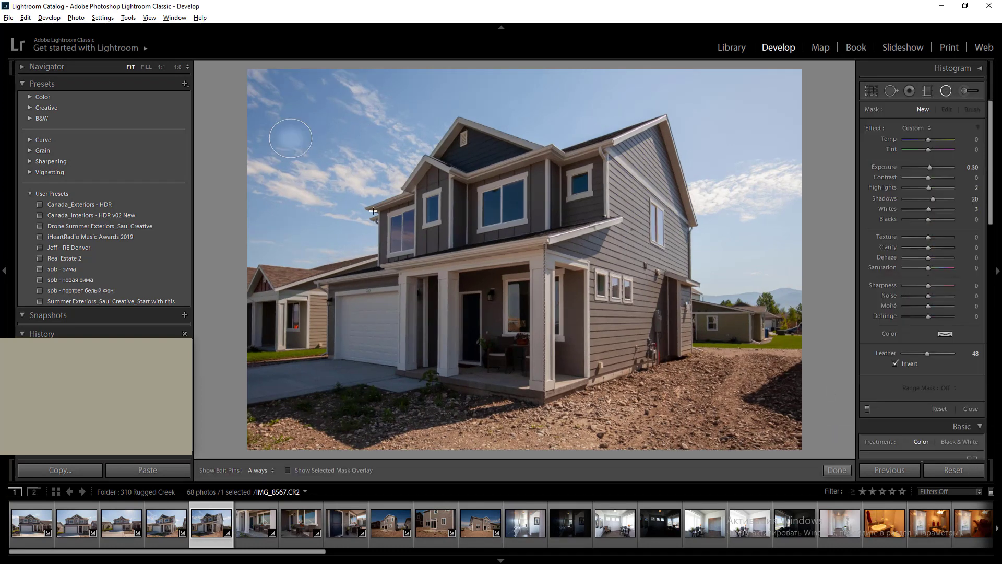
{"action": "key", "text": "m"}
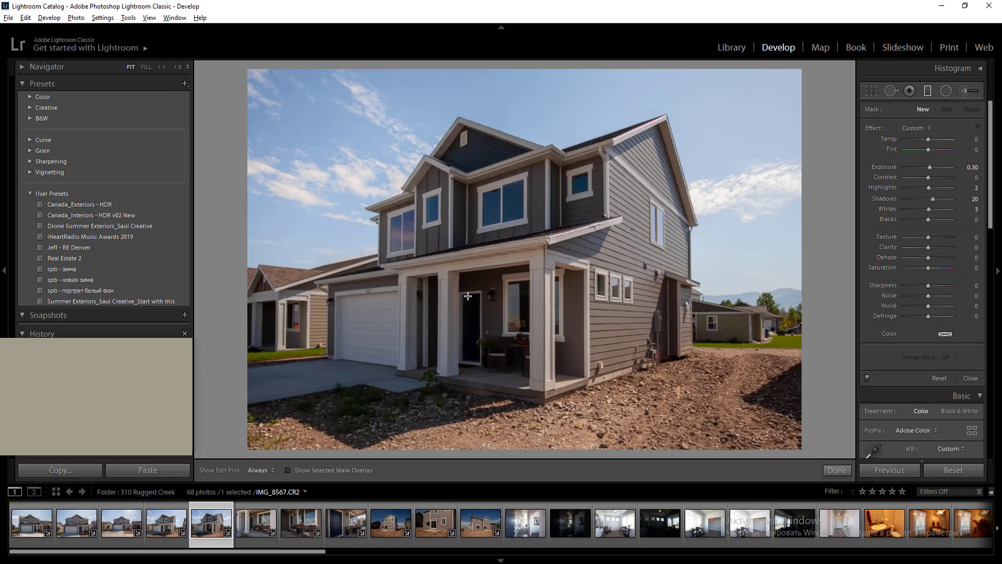
{"action": "key", "text": "m"}
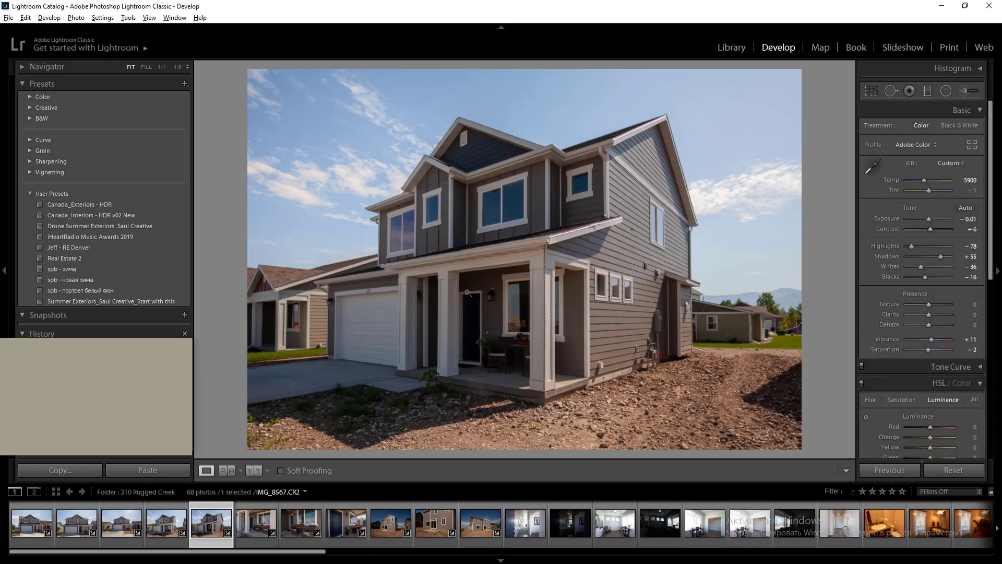
{"action": "left_click", "coordinate": [964, 92]}
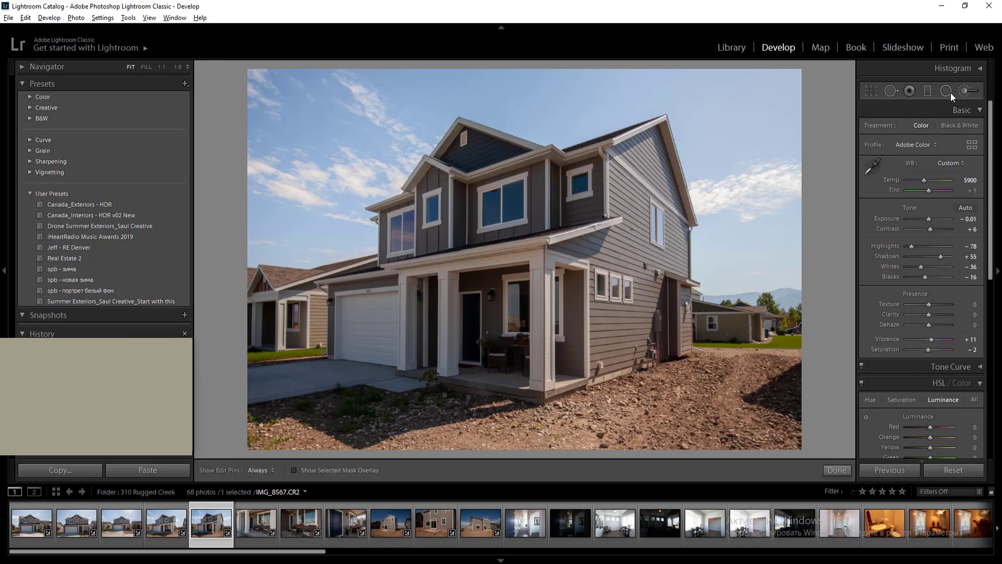
{"action": "left_click", "coordinate": [946, 91]}
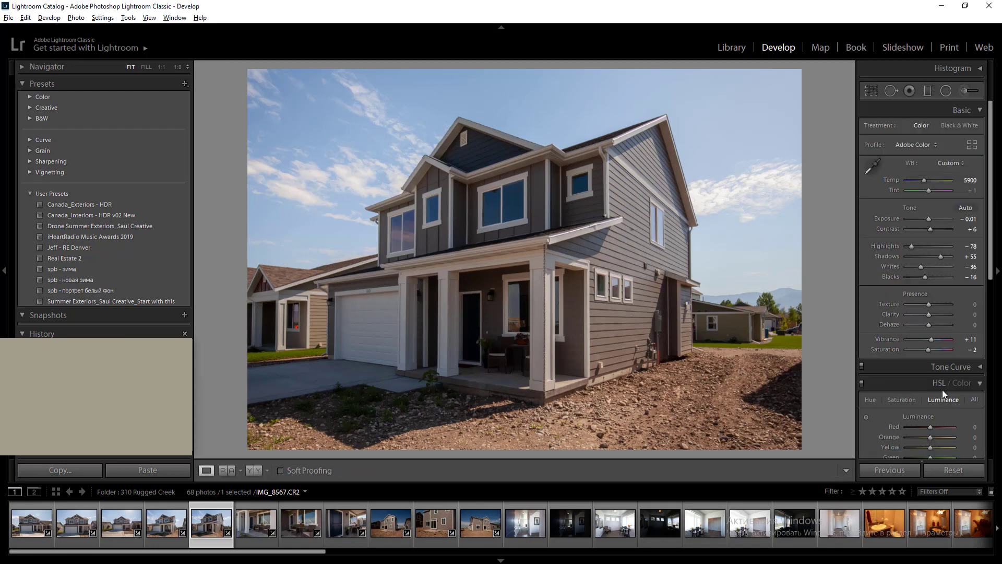
Add a large radial filter over the fifth photo's sky and garage side and set its exposure to 0.50
{"action": "left_click", "coordinate": [941, 93]}
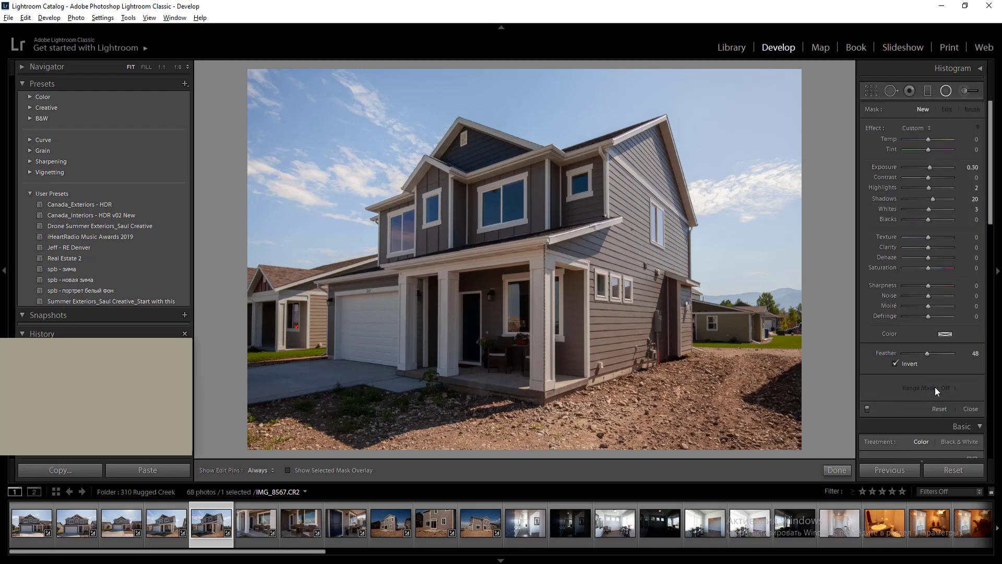
{"action": "left_click", "coordinate": [938, 410]}
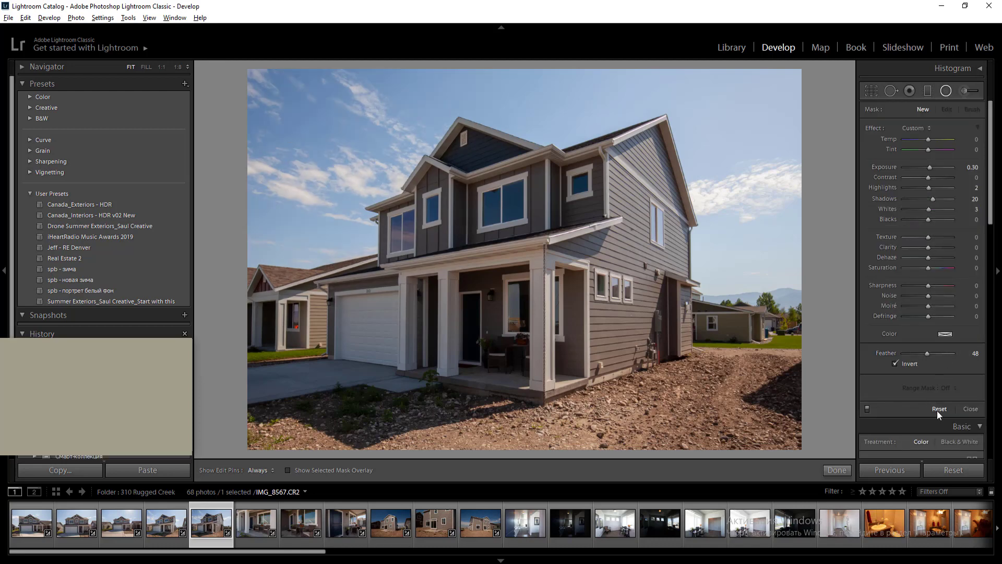
{"action": "left_click_drag", "start_coordinate": [281, 103], "coordinate": [459, 289]}
{"action": "left_click_drag", "start_coordinate": [352, 144], "coordinate": [405, 164]}
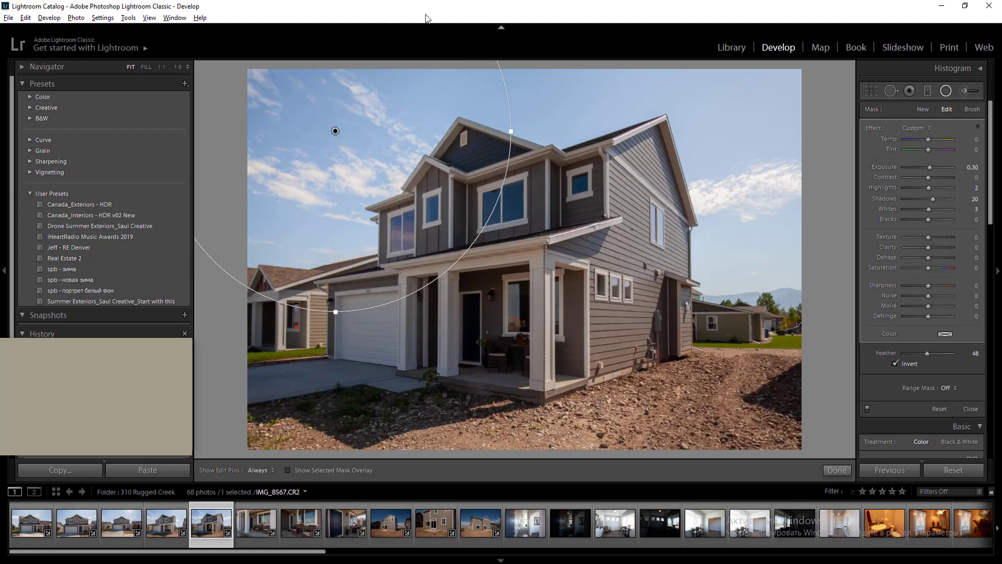
{"action": "left_click", "coordinate": [972, 168]}
{"action": "key", "text": "Up"}
{"action": "key", "text": "Up"}
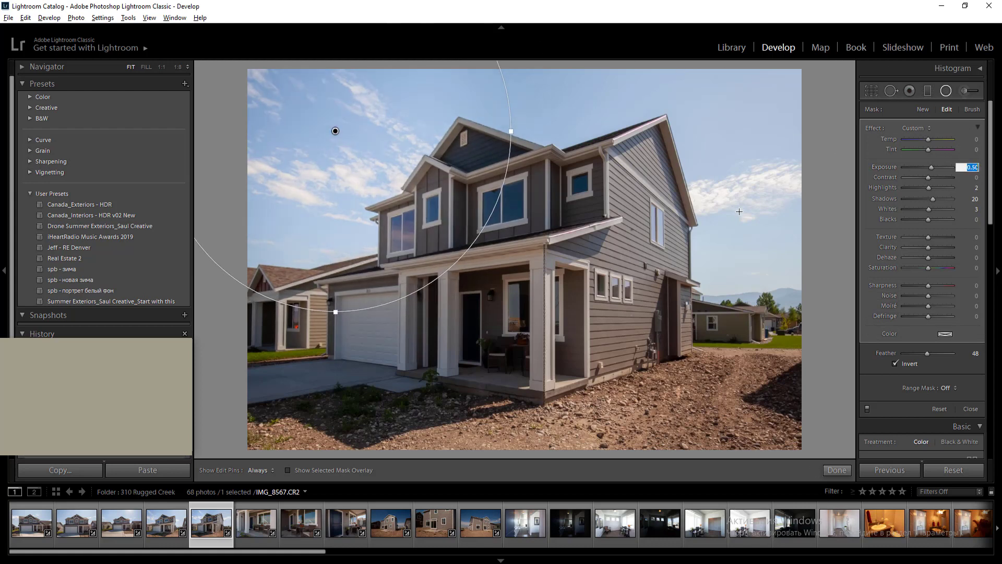
{"action": "key", "text": "Return"}
{"action": "key", "text": "Return"}
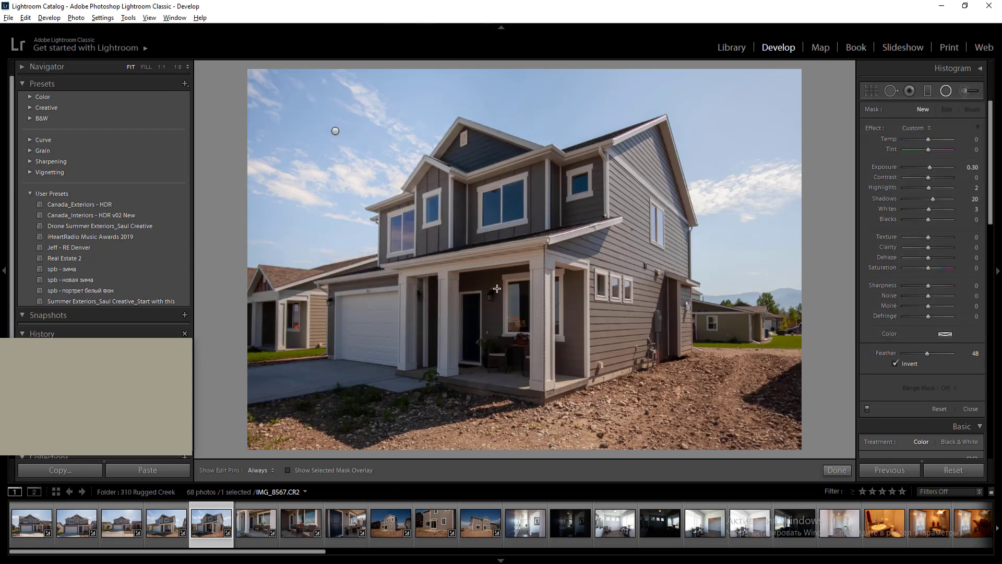
Add a second radial filter over the fifth photo's front porch with exposure 0.30
{"action": "left_click_drag", "start_coordinate": [582, 390], "coordinate": [618, 428]}
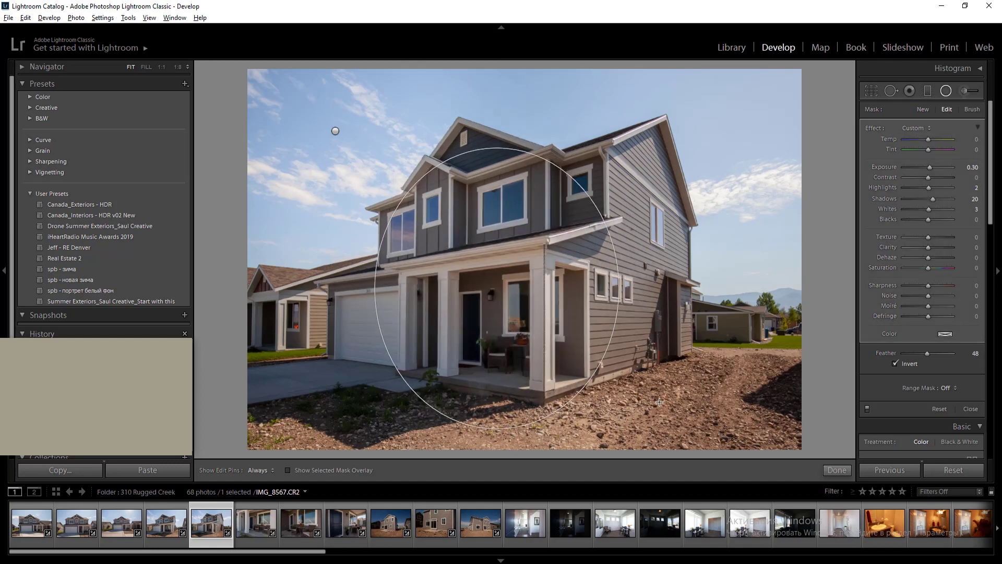
{"action": "left_click", "coordinate": [970, 408]}
{"action": "key", "text": "shift+m"}
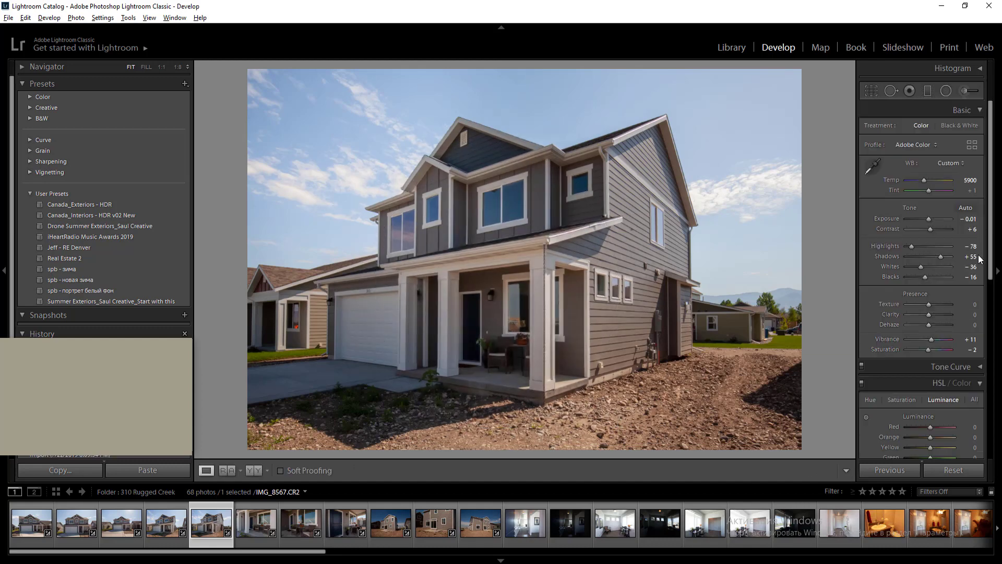
Raise the fifth photo's overall exposure slightly
{"action": "left_click", "coordinate": [972, 220]}
{"action": "key", "text": "Up"}
{"action": "key", "text": "Return"}
Open the sixth photo and set its overall exposure to +0.29
{"action": "key", "text": "Right"}
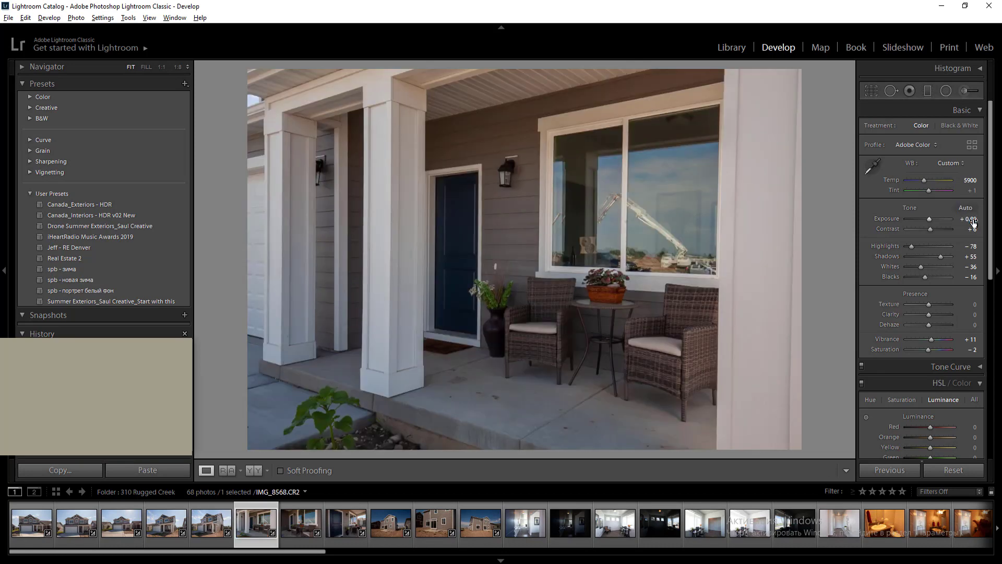
{"action": "scroll", "coordinate": [986, 261], "scroll_direction": "down", "scroll_amount": 5}
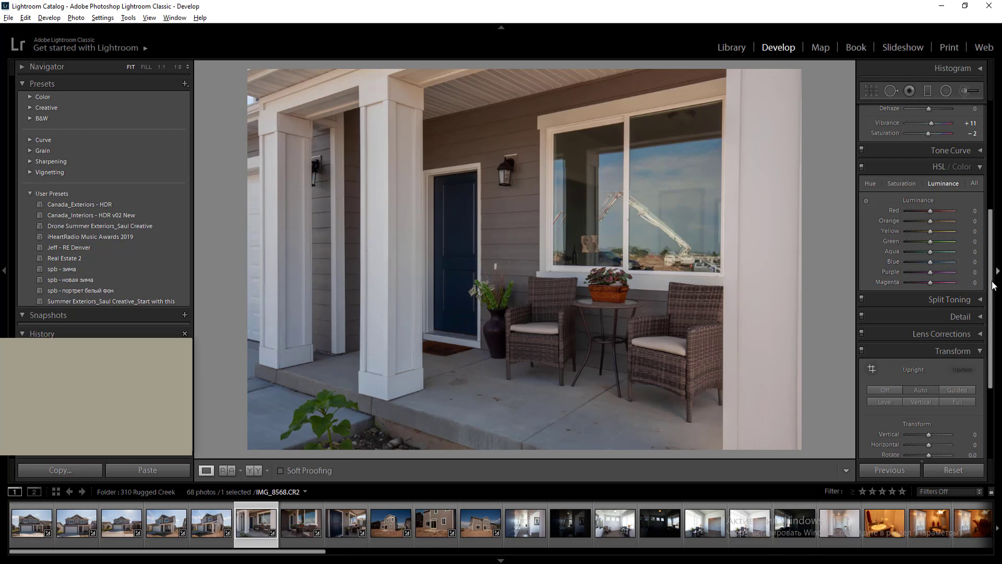
{"action": "scroll", "coordinate": [993, 285], "scroll_direction": "up", "scroll_amount": 5}
{"action": "left_click", "coordinate": [969, 219]}
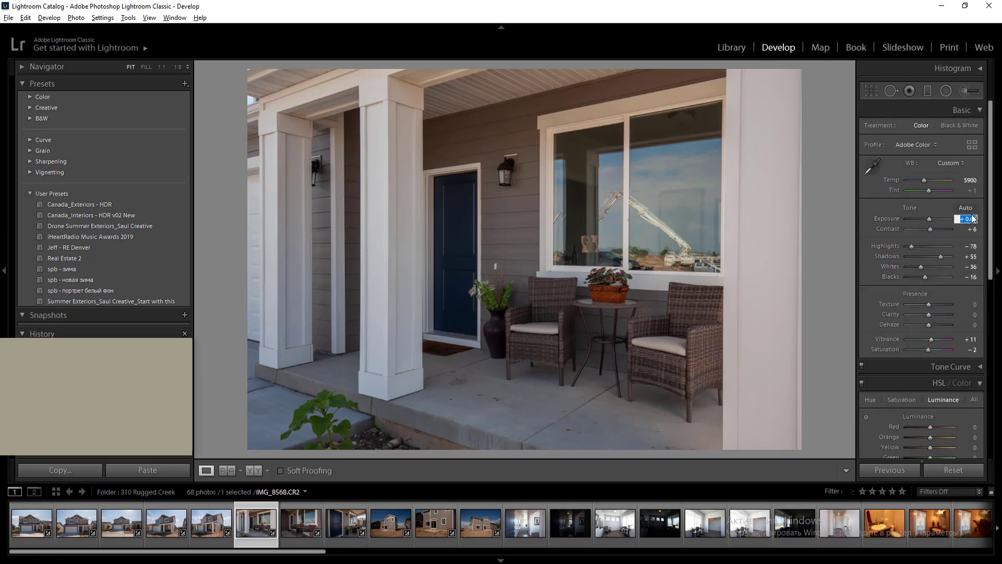
{"action": "key", "text": "Up"}
{"action": "key", "text": "Return"}
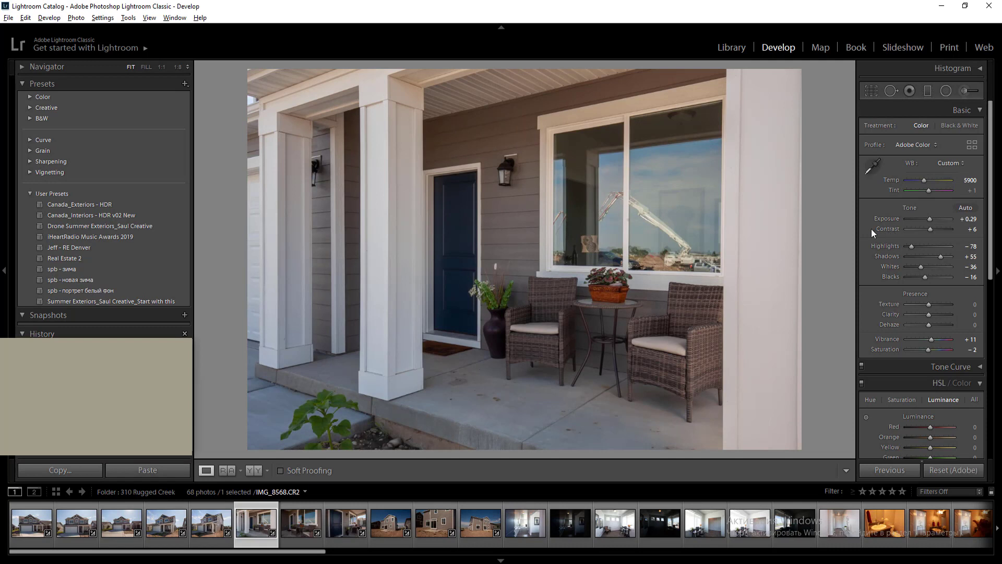
Add a tall radial filter over the sixth photo's front door and wall lamp
{"action": "key", "text": "shift+m"}
{"action": "left_click_drag", "start_coordinate": [486, 225], "coordinate": [554, 379]}
{"action": "left_click_drag", "start_coordinate": [523, 258], "coordinate": [519, 233]}
{"action": "key", "text": "shift+m"}
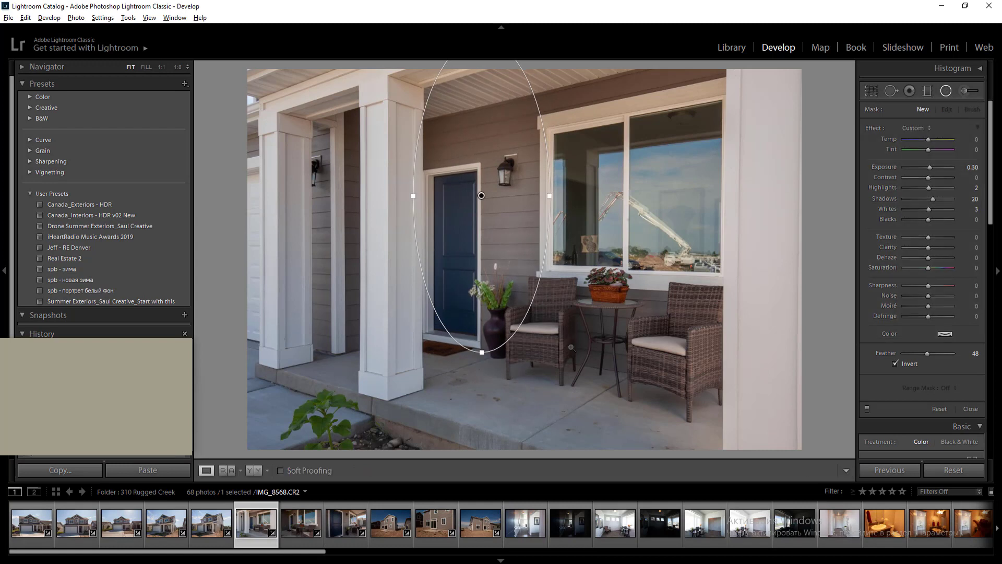
Add a radial filter over the sixth photo's porch seating and raise the photo's white balance temperature
{"action": "key", "text": "shift+m"}
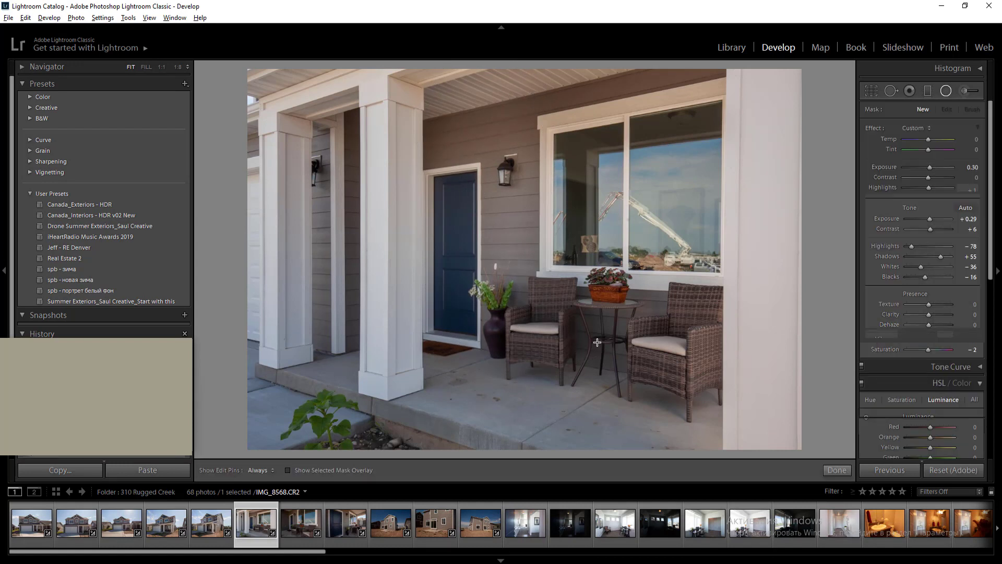
{"action": "mouse_move", "coordinate": [597, 343]}
{"action": "left_mouse_down"}
{"action": "mouse_move", "coordinate": [703, 411]}
{"action": "mouse_move", "coordinate": [600, 324]}
{"action": "left_mouse_up"}
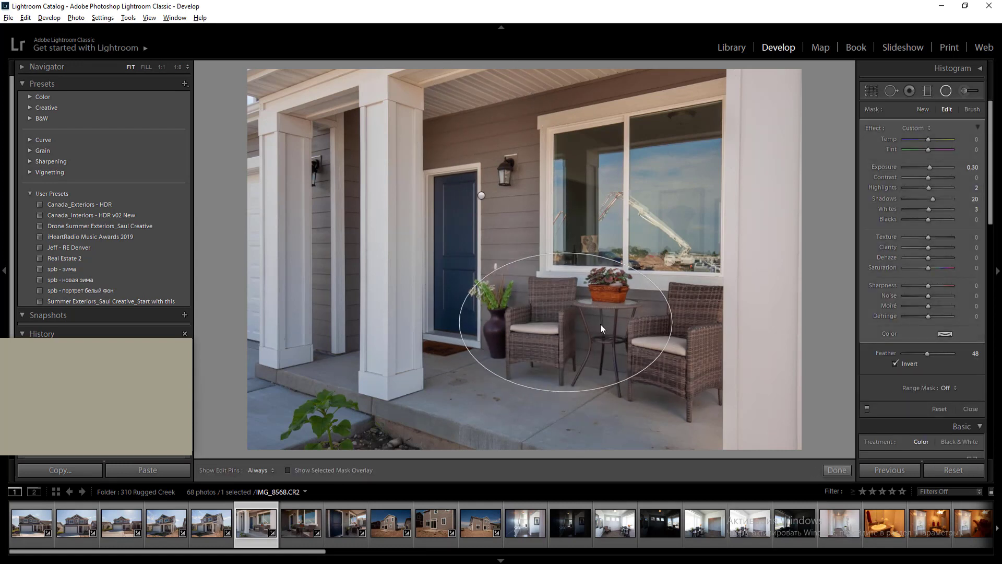
{"action": "key", "text": "shift+m"}
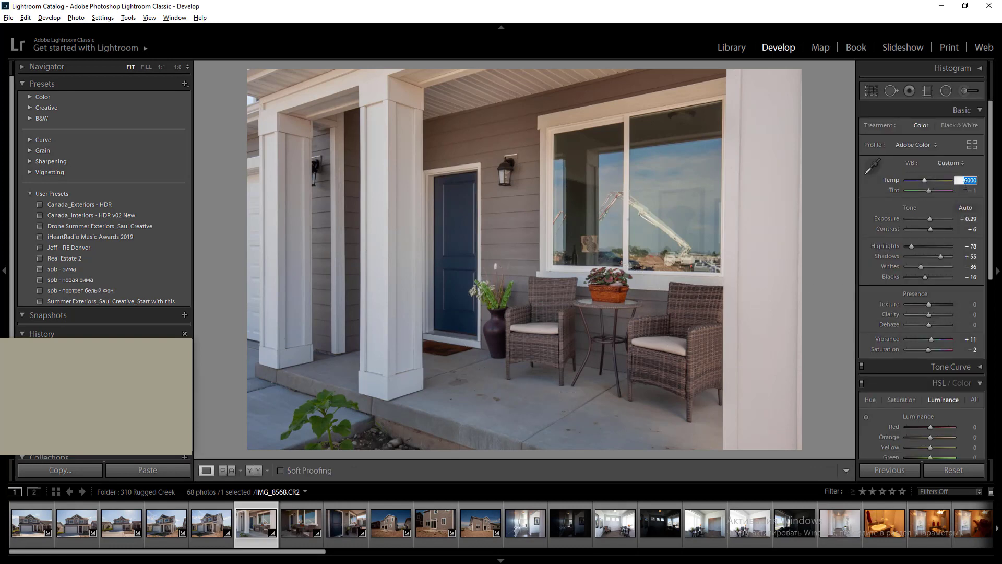
{"action": "key", "text": "Return"}
Open the seventh photo and set its overall exposure to +0.90
{"action": "key", "text": "ctrl+Right"}
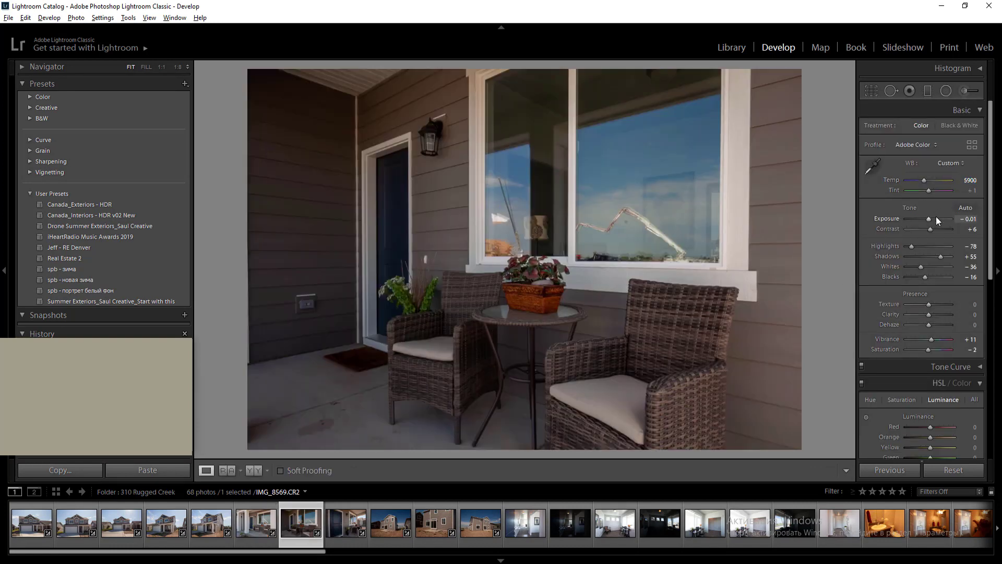
{"action": "left_click", "coordinate": [965, 220]}
{"action": "type", "text": "0.9"}
{"action": "key", "text": "Return"}
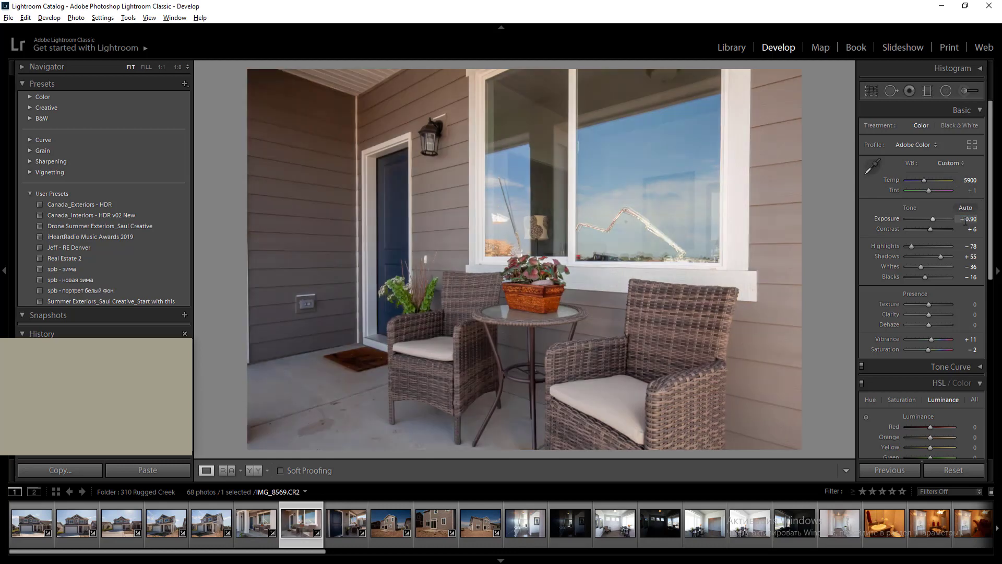
Add radial filters to the seventh photo, one over the front door and side wall, one over the large window and nearer chair
{"action": "key", "text": "shift+m"}
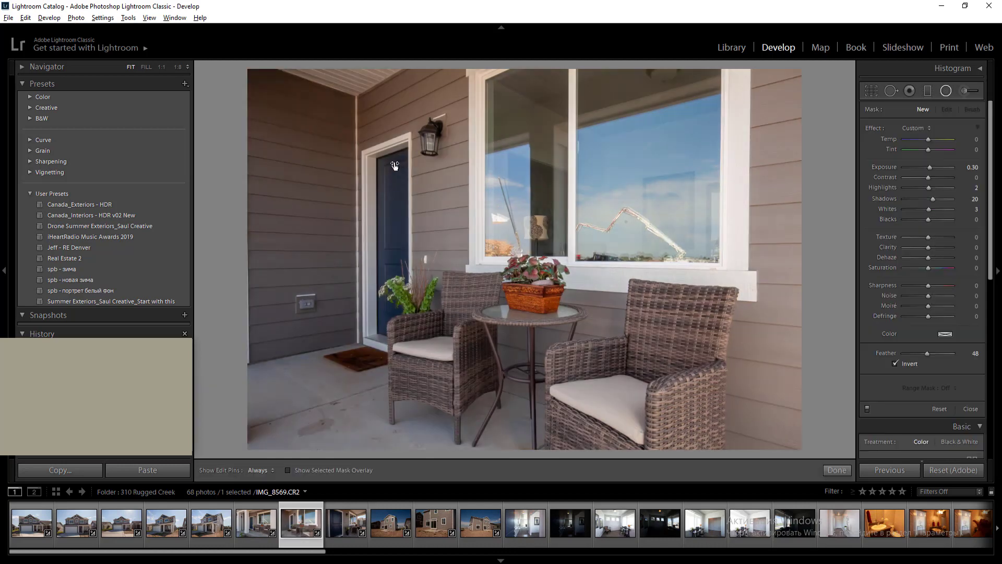
{"action": "left_click_drag", "start_coordinate": [315, 152], "coordinate": [438, 342]}
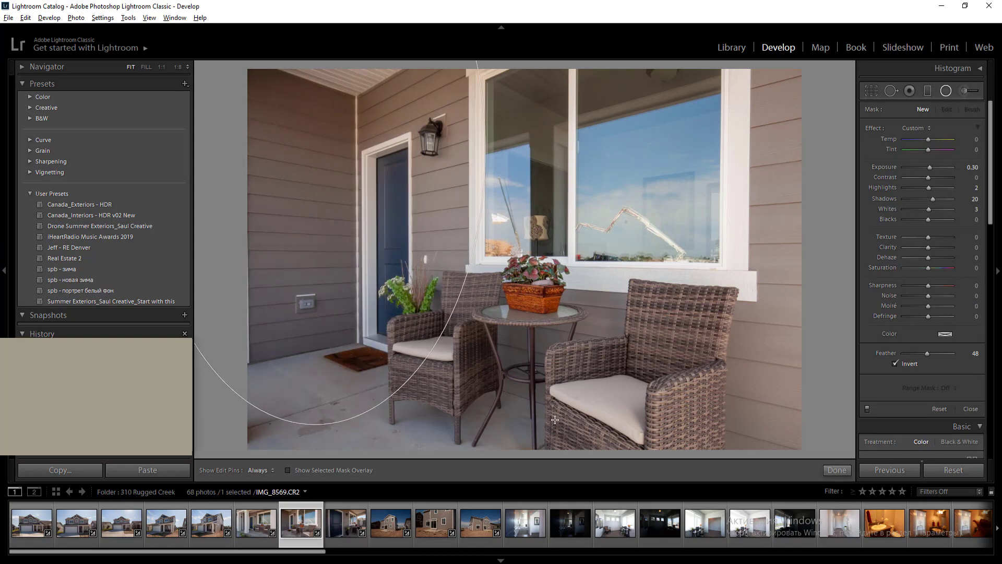
{"action": "left_click_drag", "start_coordinate": [677, 301], "coordinate": [839, 558]}
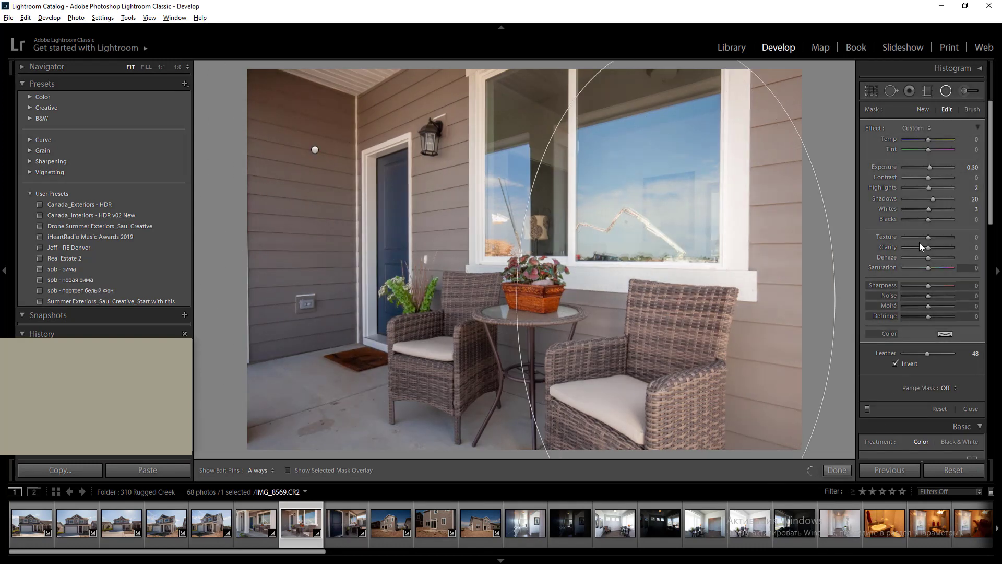
Set the exposure of the radial filter over the seventh photo's window and nearer chair to -0.70
{"action": "left_click", "coordinate": [973, 169]}
{"action": "type", "text": "-0.1"}
{"action": "key", "text": "Return"}
{"action": "key", "text": "Down"}
{"action": "key", "text": "Down"}
{"action": "key", "text": "Down"}
{"action": "key", "text": "Down"}
{"action": "key", "text": "Down"}
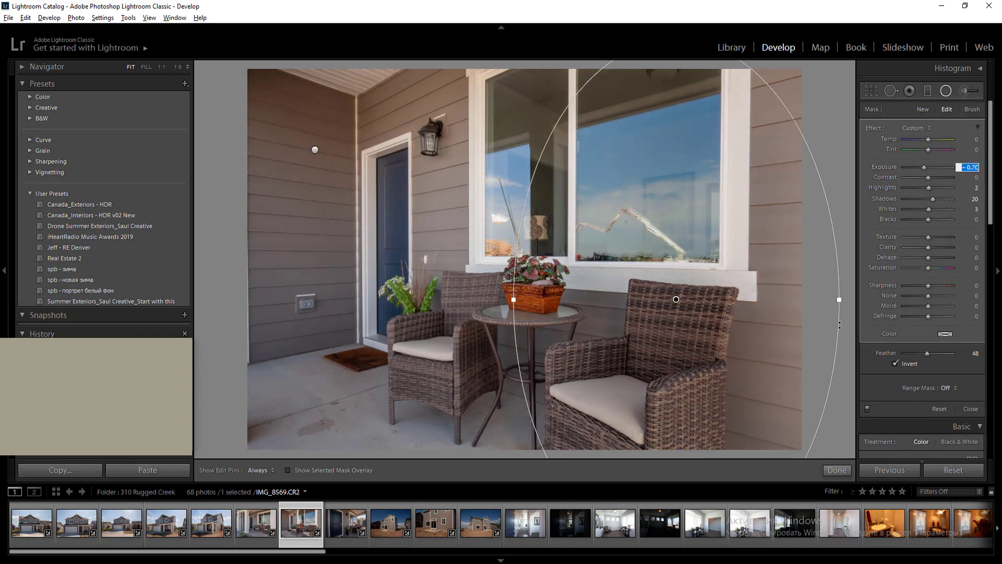
Widen the radial filter over the seventh photo's window and nearer chair, shift it up and to the right, and raise its exposure
{"action": "left_click_drag", "start_coordinate": [841, 298], "coordinate": [854, 298]}
{"action": "left_click_drag", "start_coordinate": [729, 348], "coordinate": [781, 316]}
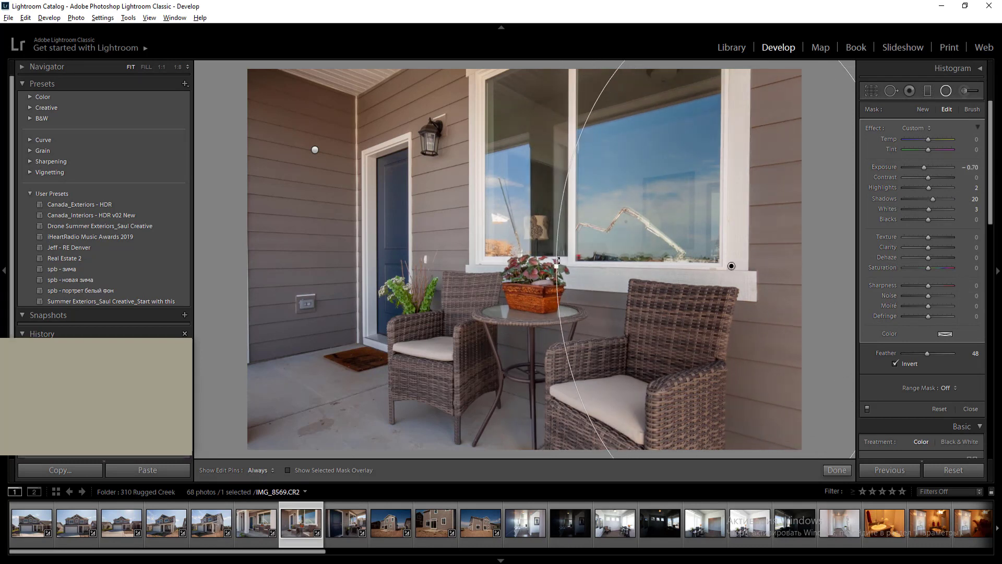
{"action": "left_click_drag", "start_coordinate": [549, 261], "coordinate": [545, 265]}
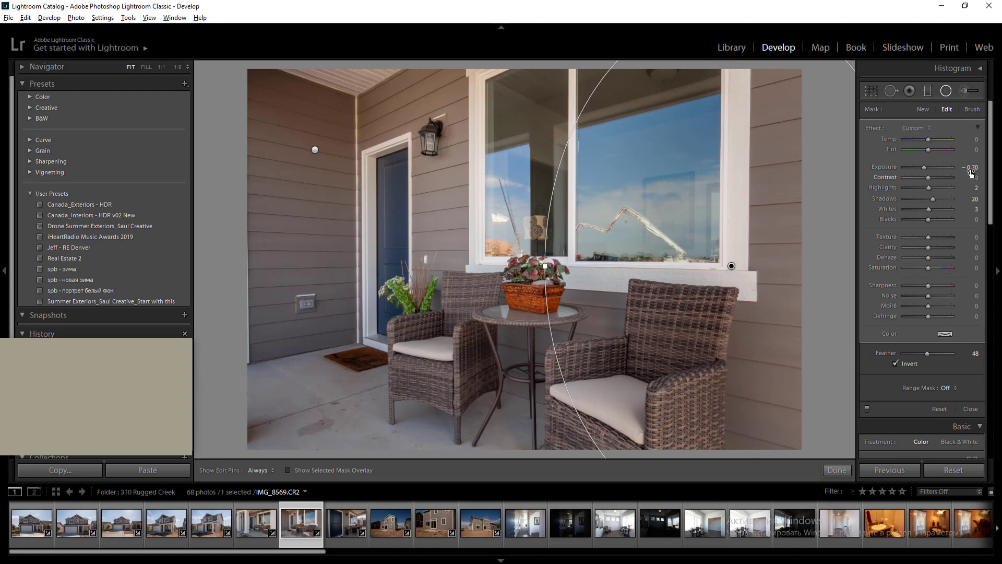
{"action": "key", "text": "Up"}
{"action": "key", "text": "Up"}
{"action": "key", "text": "Up"}
{"action": "key", "text": "Return"}
{"action": "key", "text": "Return"}
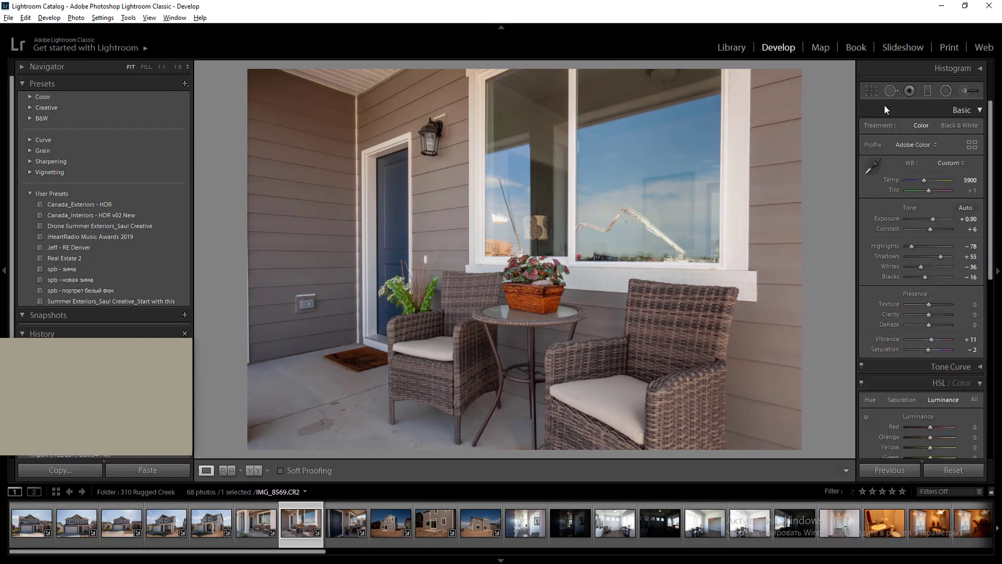
Correct the seventh photo's perspective with Upright, trying Auto and settling on Vertical
{"action": "left_click_drag", "start_coordinate": [990, 213], "coordinate": [990, 237]}
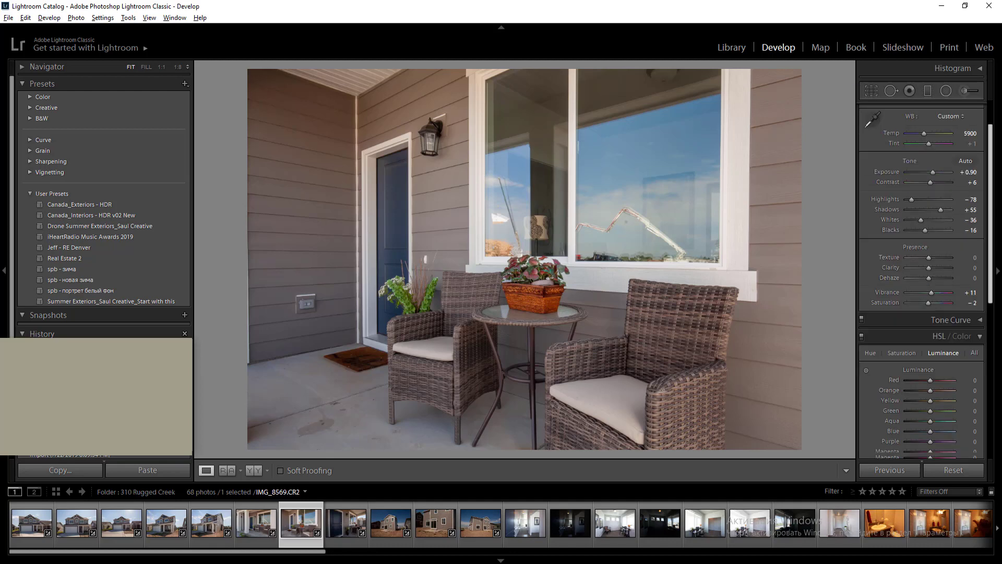
{"action": "scroll", "coordinate": [962, 372], "scroll_direction": "down", "scroll_amount": 6}
{"action": "left_click", "coordinate": [926, 372]}
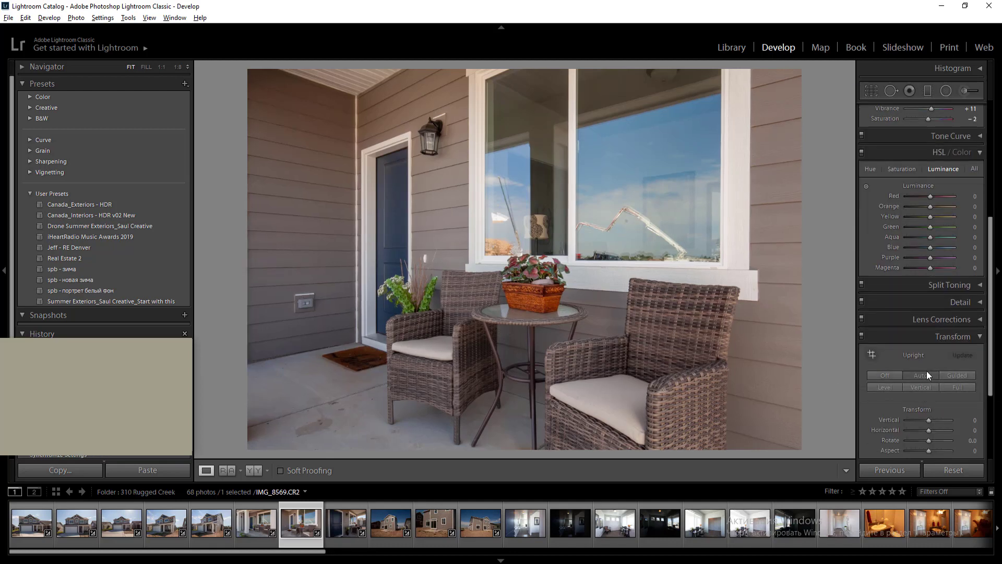
{"action": "left_click", "coordinate": [933, 388]}
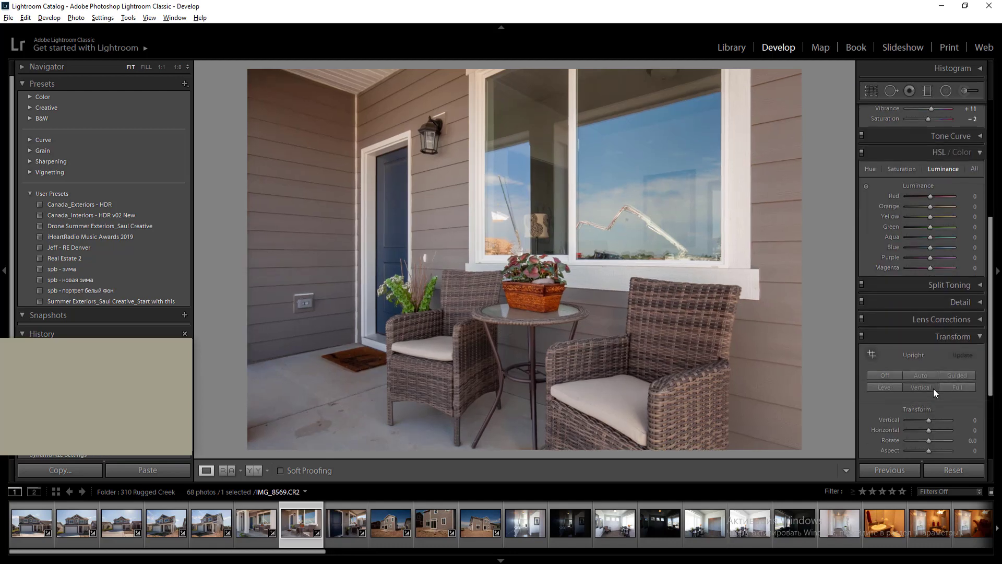
Enable chromatic aberration removal and lens profile corrections on each photo from the seventh back to the first
{"action": "key", "text": "Right"}
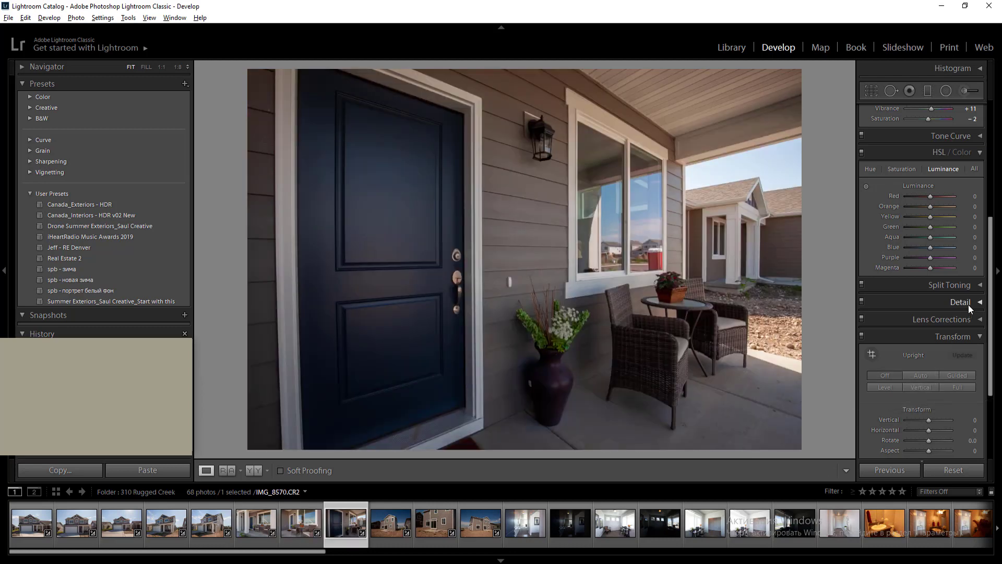
{"action": "left_click", "coordinate": [965, 320]}
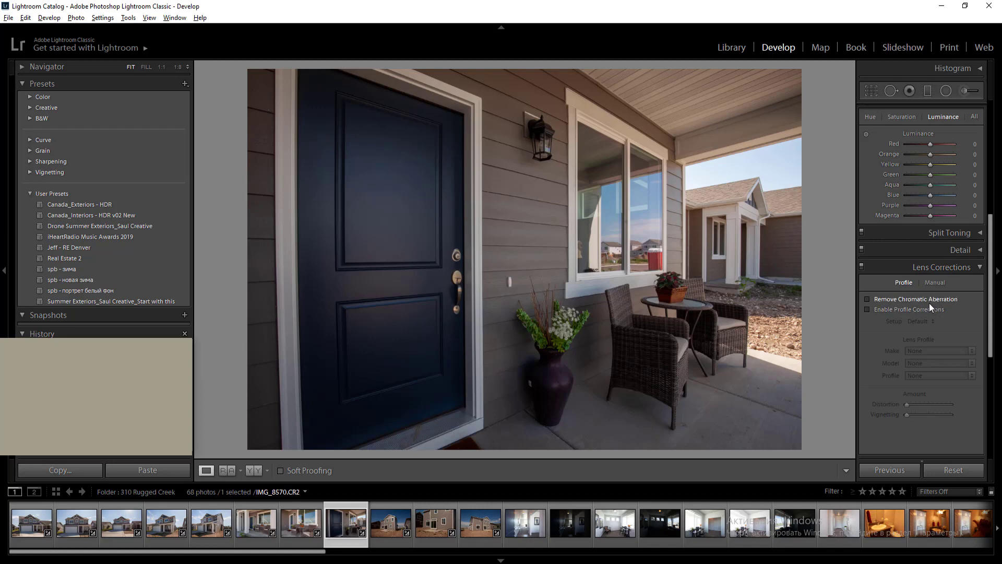
{"action": "key", "text": "Left"}
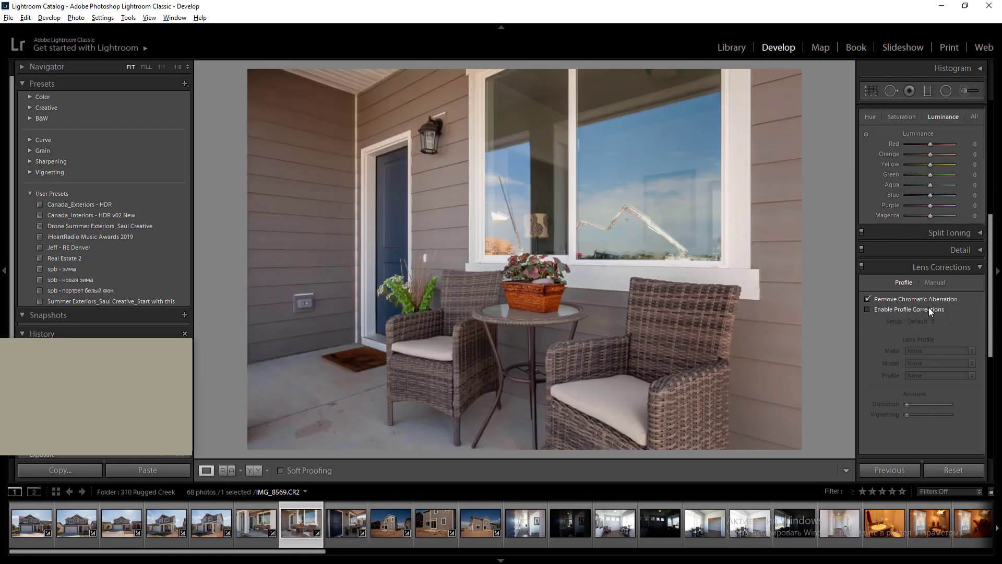
{"action": "key", "text": "Left"}
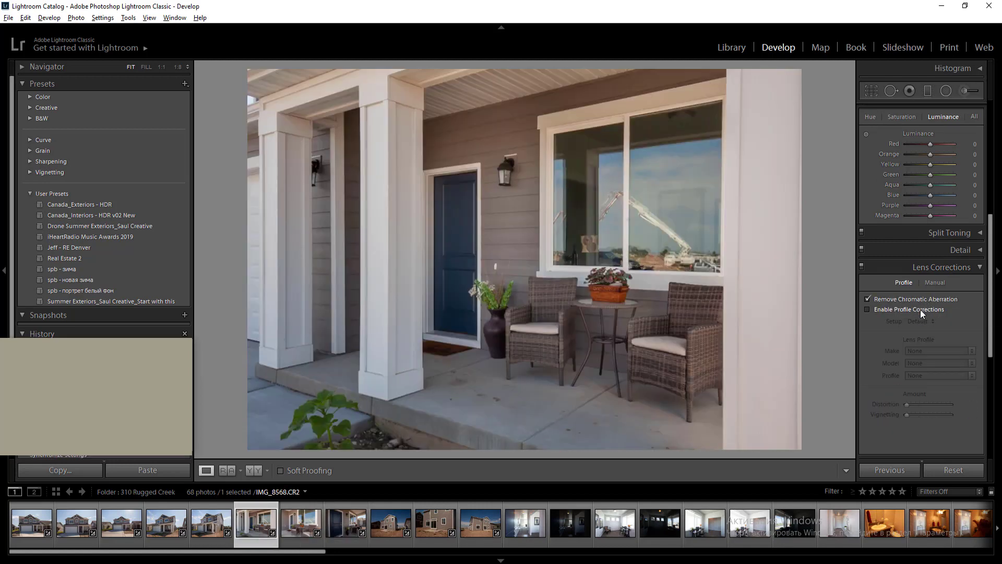
{"action": "key", "text": "Left"}
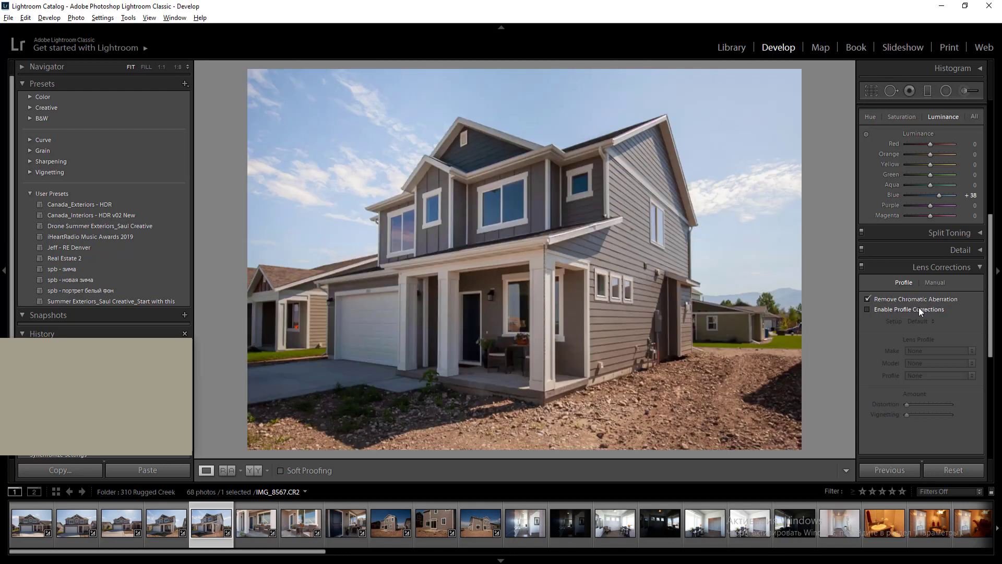
{"action": "key", "text": "Left"}
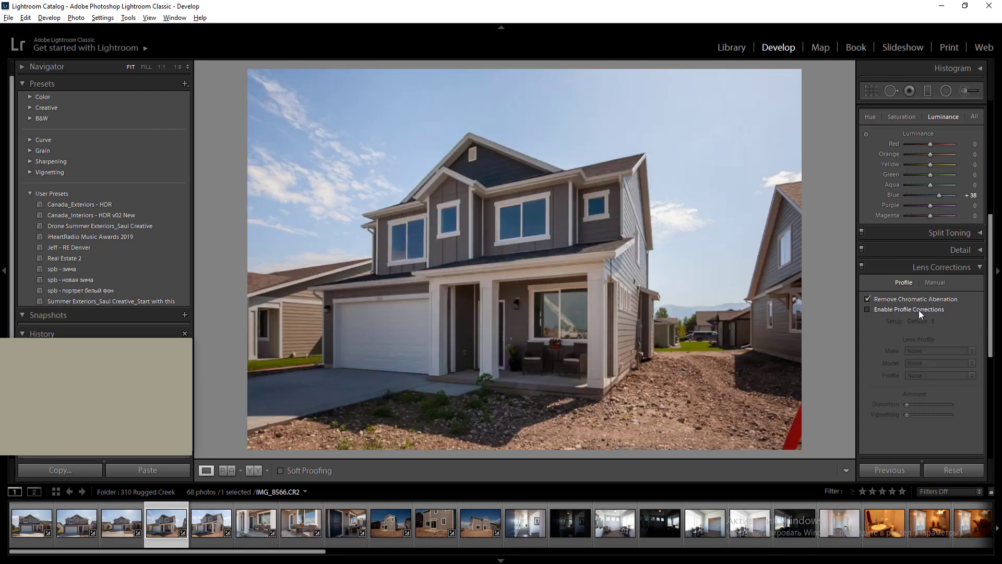
{"action": "key", "text": "Left"}
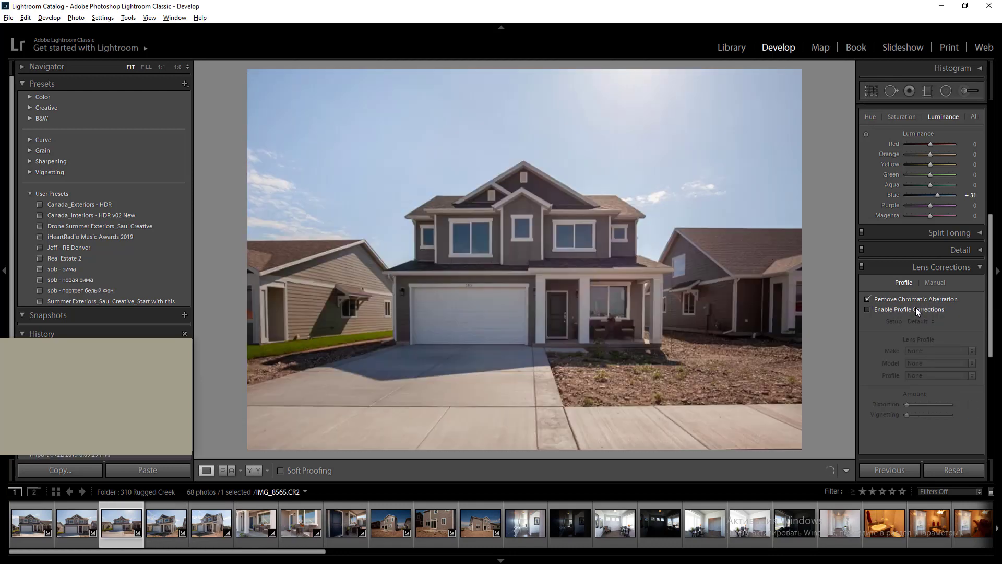
{"action": "key", "text": "Left"}
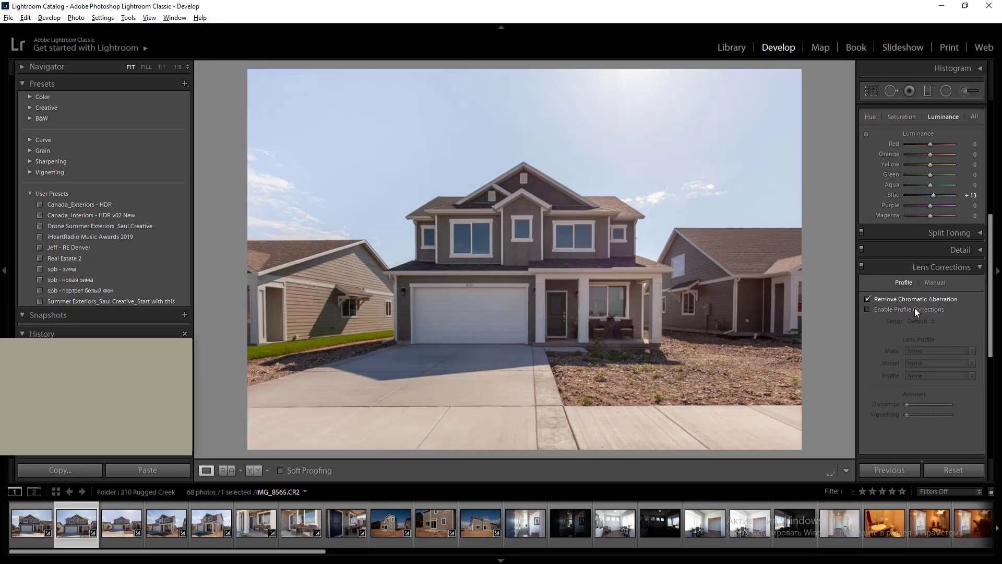
{"action": "key", "text": "Left"}
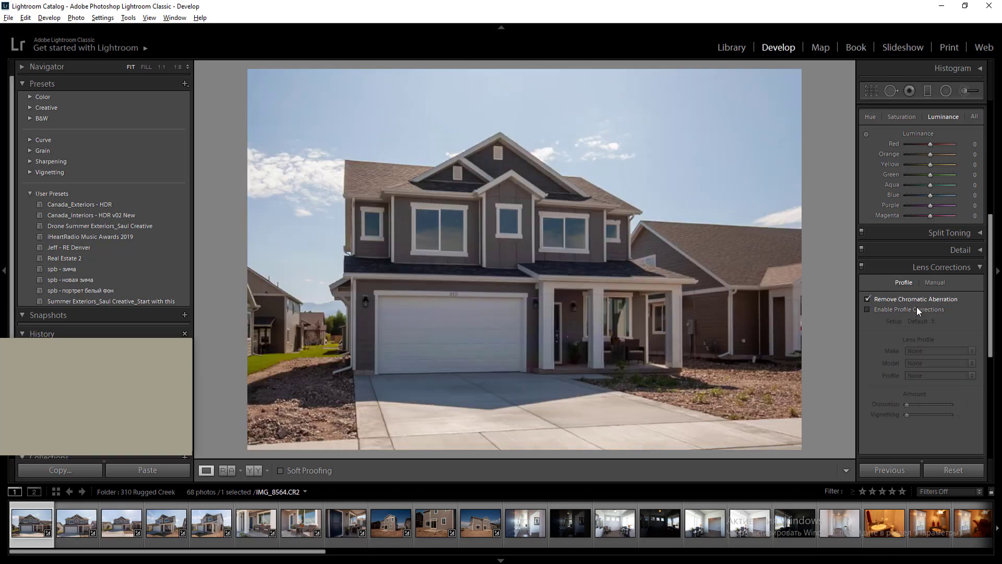
{"action": "left_click", "coordinate": [917, 308]}
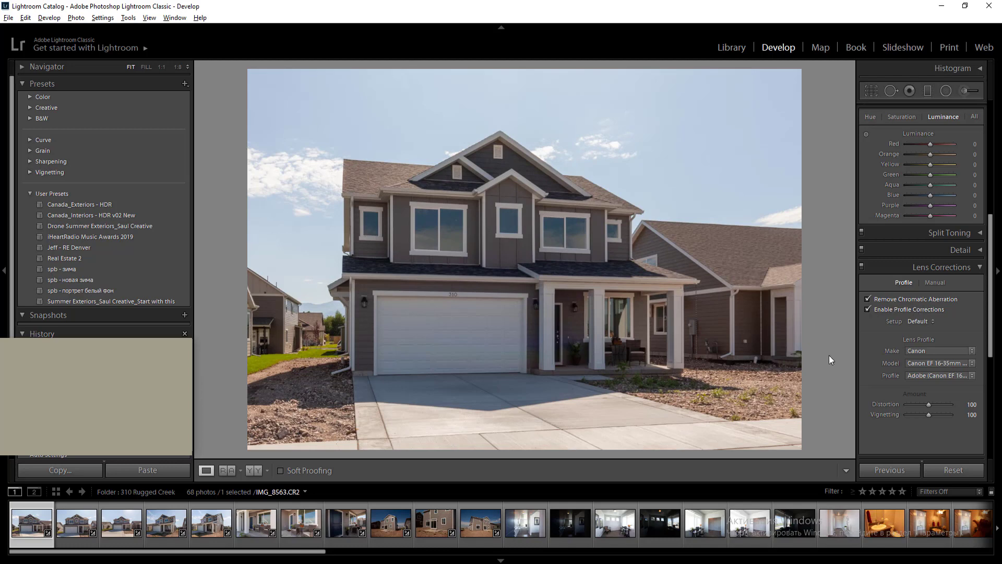
Enable chromatic aberration removal and lens profile corrections on each photo from the eighth to the eleventh
{"action": "left_click", "coordinate": [300, 518]}
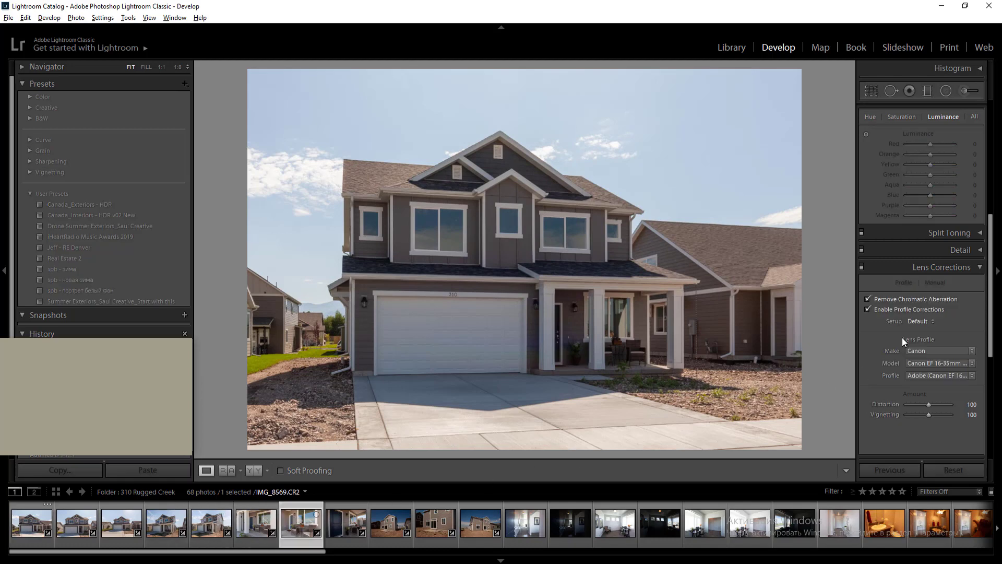
{"action": "key", "text": "Right"}
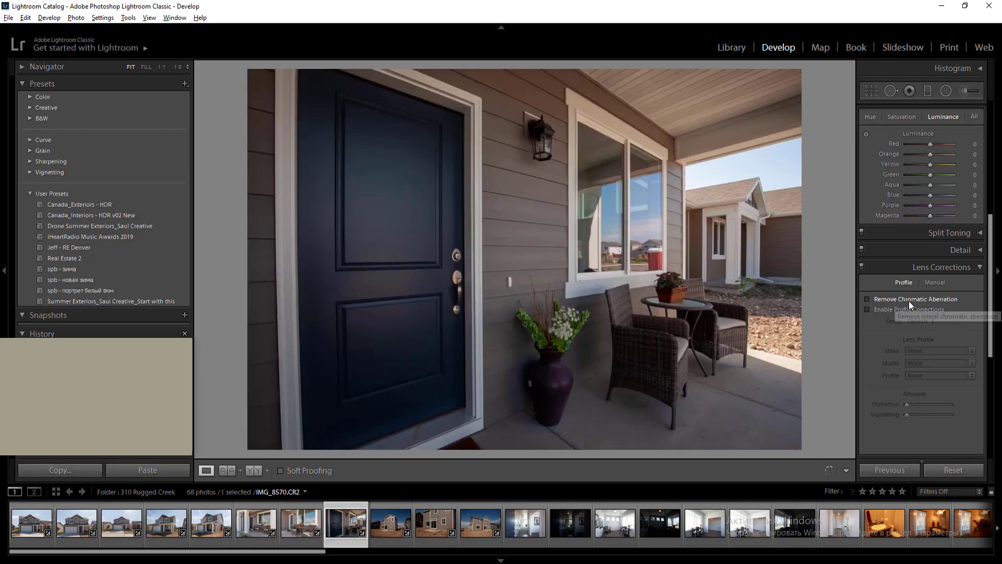
{"action": "key", "text": "Right"}
{"action": "key", "text": "Right"}
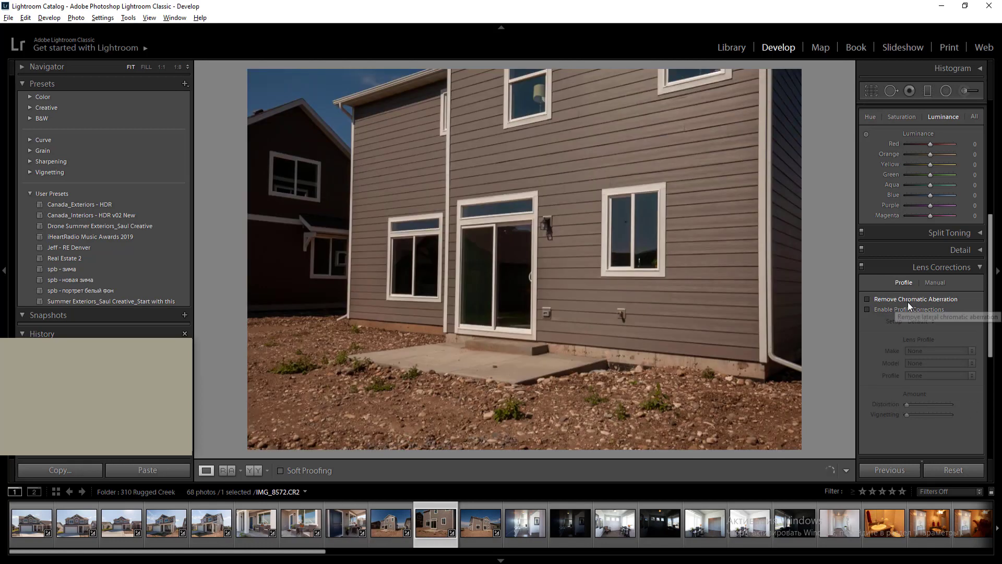
{"action": "left_click", "coordinate": [907, 301]}
{"action": "left_click", "coordinate": [906, 308]}
{"action": "left_click", "coordinate": [501, 522]}
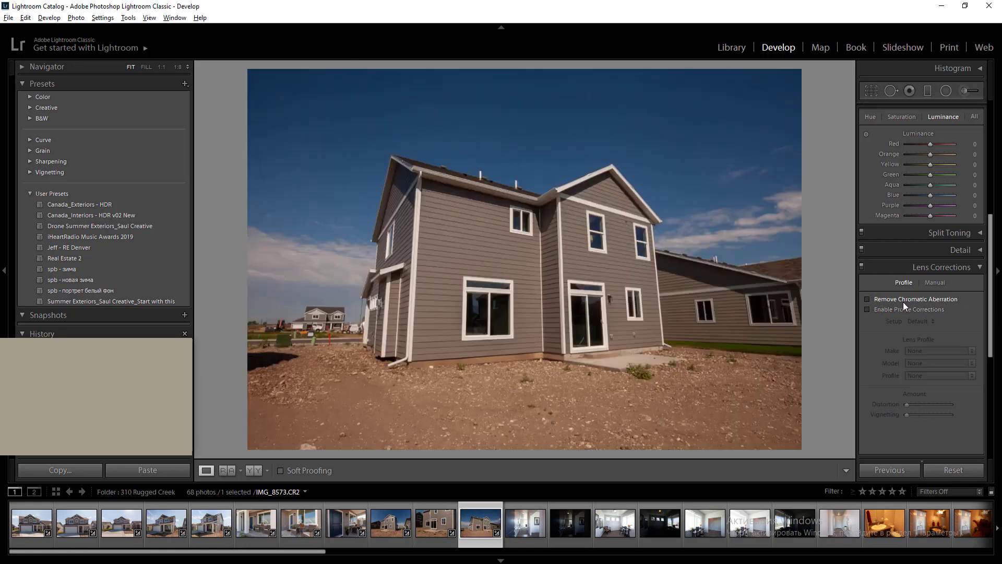
{"action": "left_click", "coordinate": [903, 301]}
{"action": "left_click", "coordinate": [903, 308]}
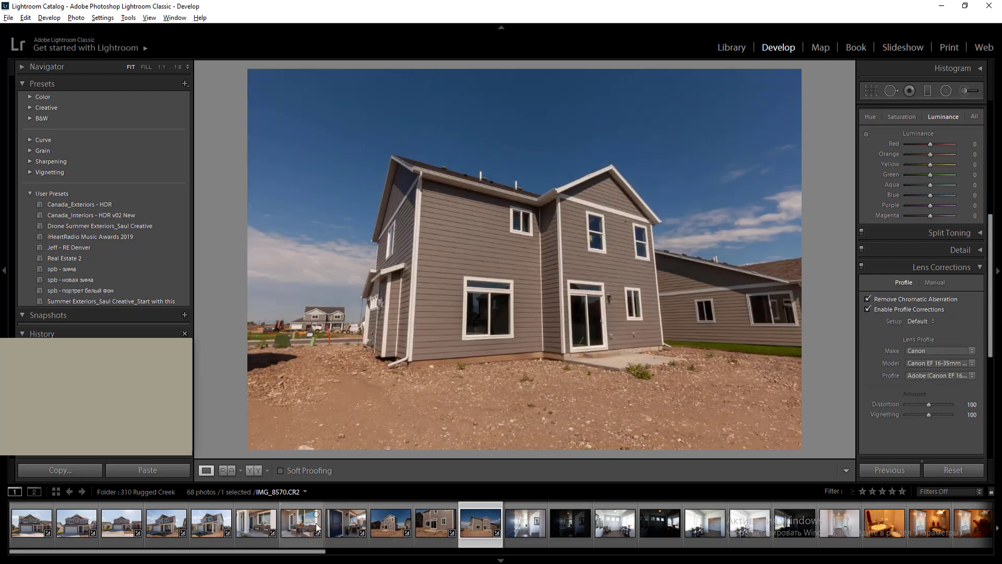
Set the seventh photo's overall exposure to +0.60 and open the eighth photo
{"action": "left_click", "coordinate": [306, 529]}
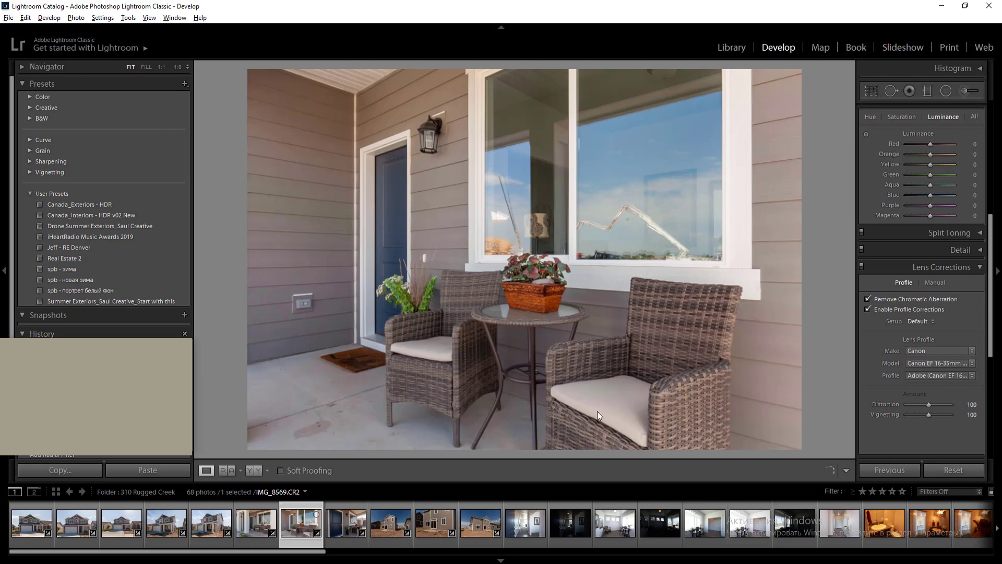
{"action": "scroll", "coordinate": [985, 294], "scroll_direction": "up", "scroll_amount": 5}
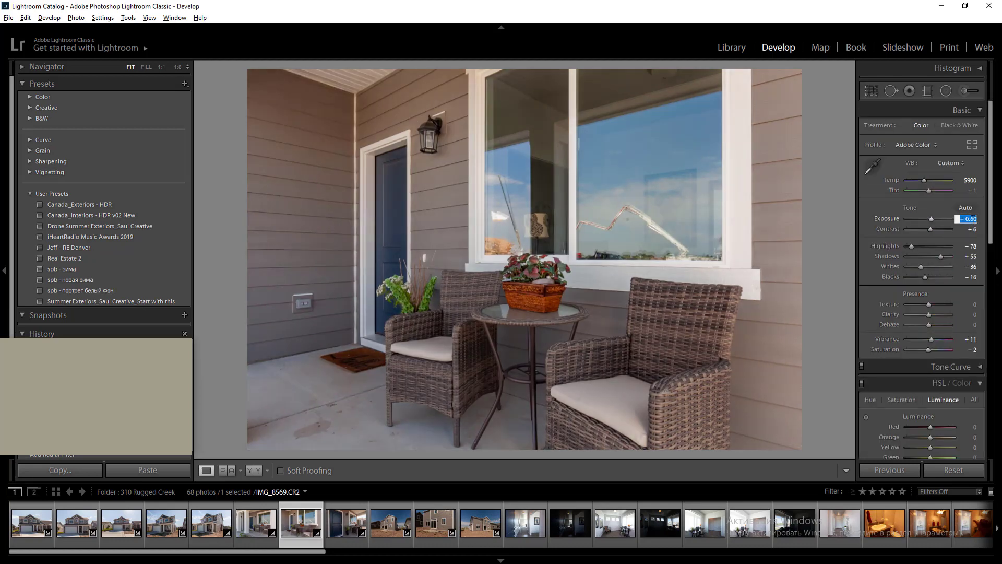
{"action": "key", "text": "Right"}
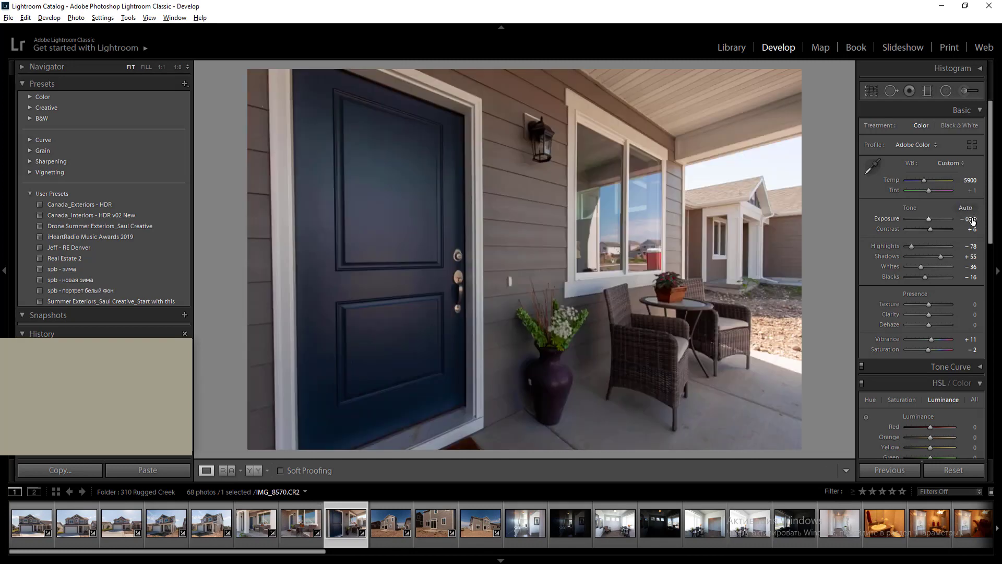
Set the eighth photo's overall exposure to +0.19 and correct its perspective with Auto Upright
{"action": "scroll", "coordinate": [968, 218], "scroll_direction": "down", "scroll_amount": 10}
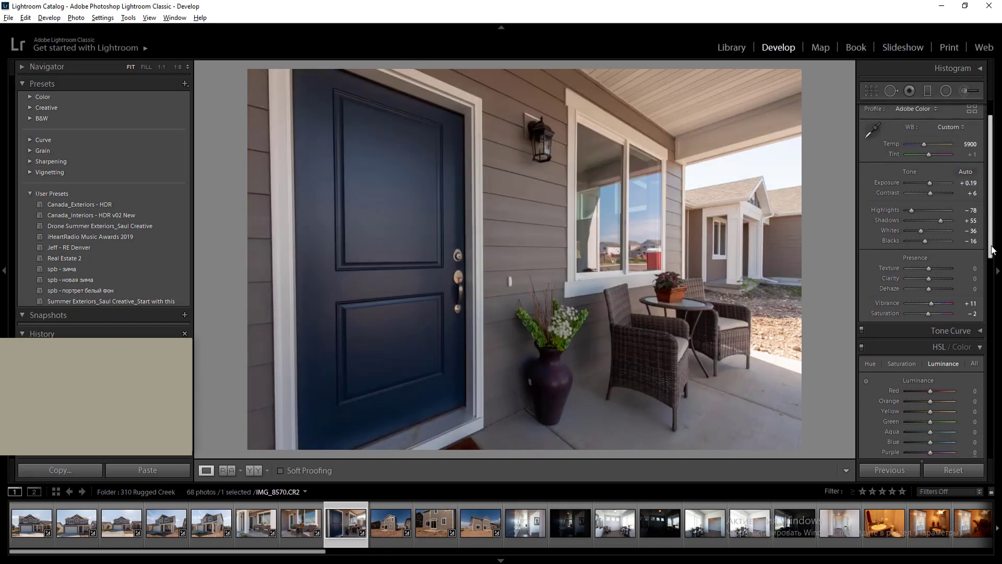
{"action": "scroll", "coordinate": [967, 314], "scroll_direction": "up", "scroll_amount": 1}
{"action": "left_click", "coordinate": [951, 211]}
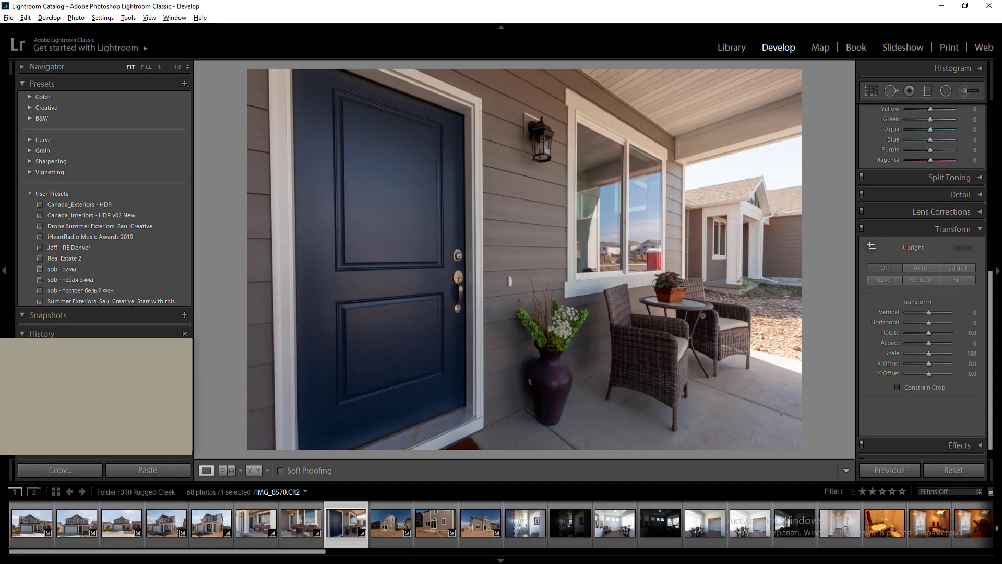
{"action": "left_click", "coordinate": [925, 279]}
{"action": "left_click", "coordinate": [923, 267]}
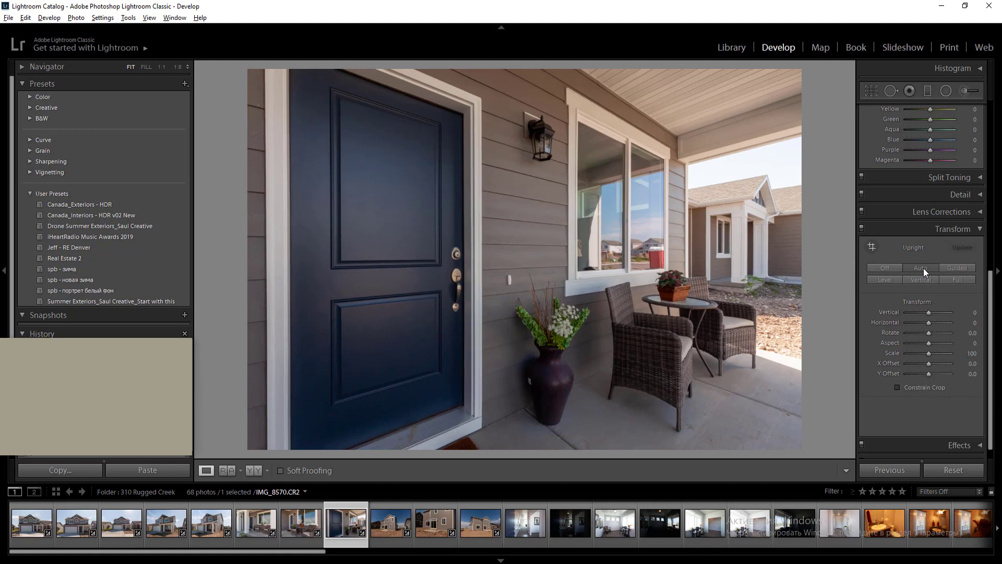
Add three radial filters to the eighth photo: over the lower front door, the planter and chairs, and the bright area beyond the porch
{"action": "key", "text": "shift+m"}
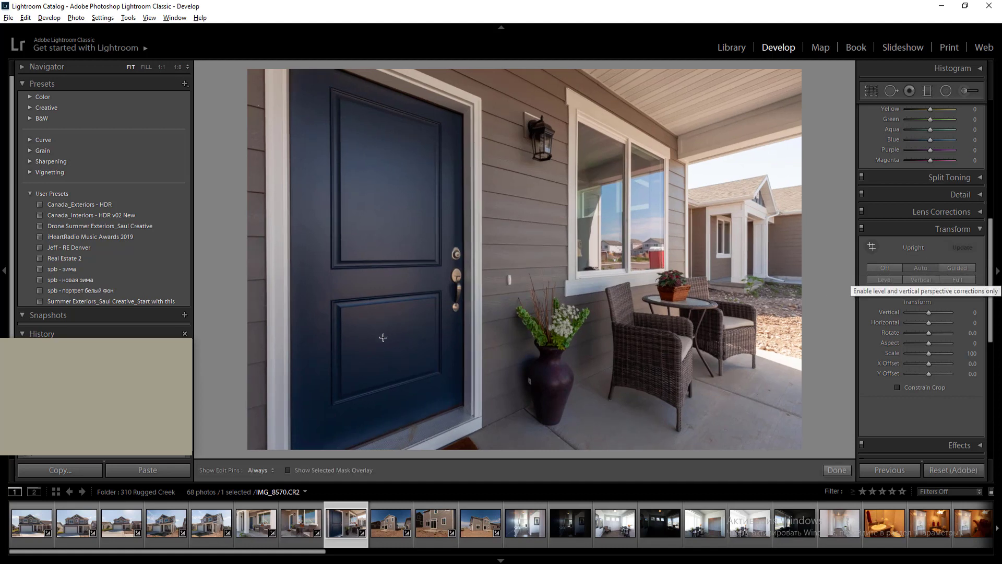
{"action": "left_click_drag", "start_coordinate": [306, 386], "coordinate": [450, 536]}
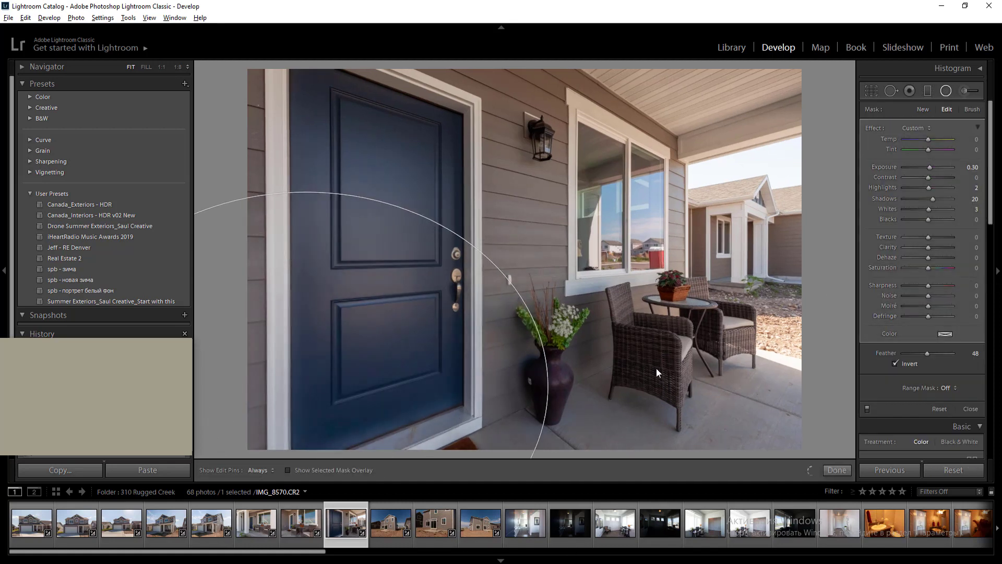
{"action": "left_click_drag", "start_coordinate": [640, 362], "coordinate": [787, 448]}
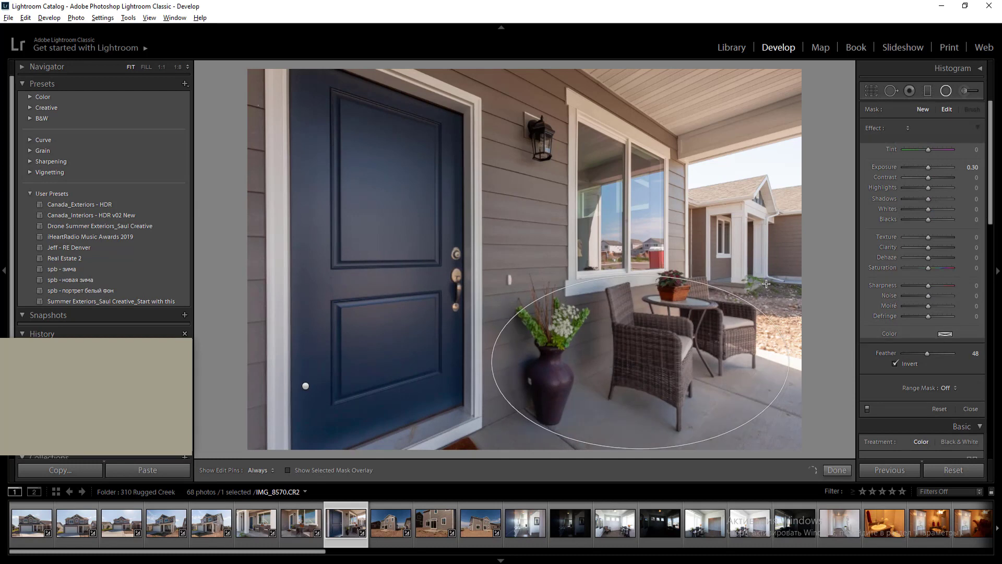
{"action": "left_click_drag", "start_coordinate": [767, 266], "coordinate": [882, 88]}
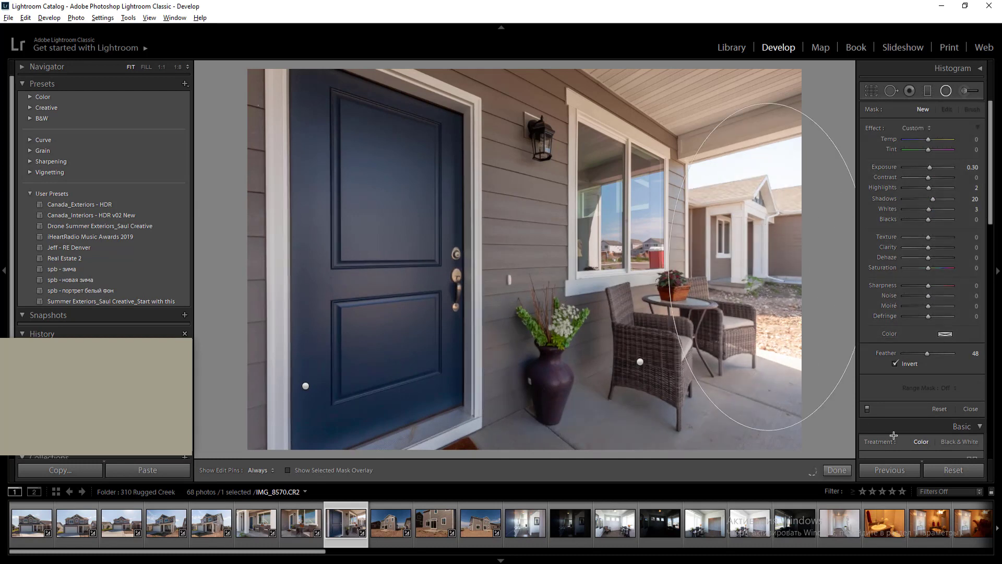
Set the exposure of the radial filter over the eighth photo's bright outdoor area to -0.20 and close the filter tool
{"action": "left_click", "coordinate": [971, 168]}
{"action": "type", "text": "0"}
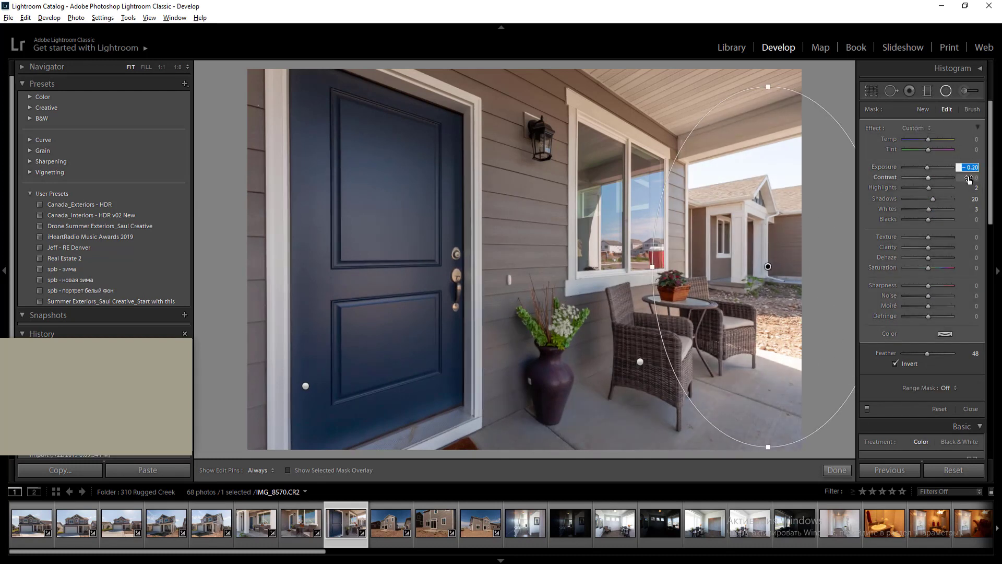
{"action": "key", "text": "Return"}
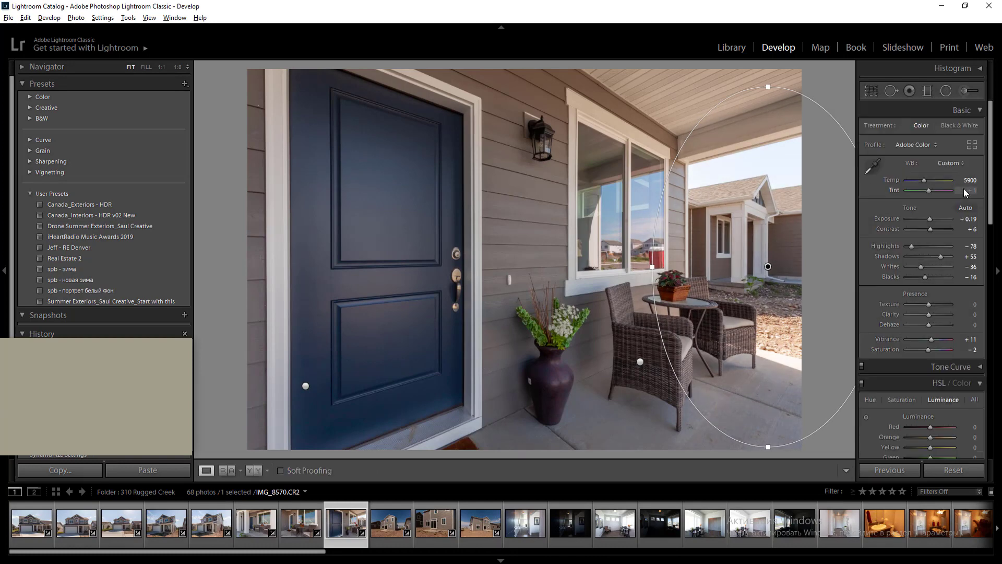
Open the ninth photo and correct its perspective with Auto Upright
{"action": "key", "text": "Right"}
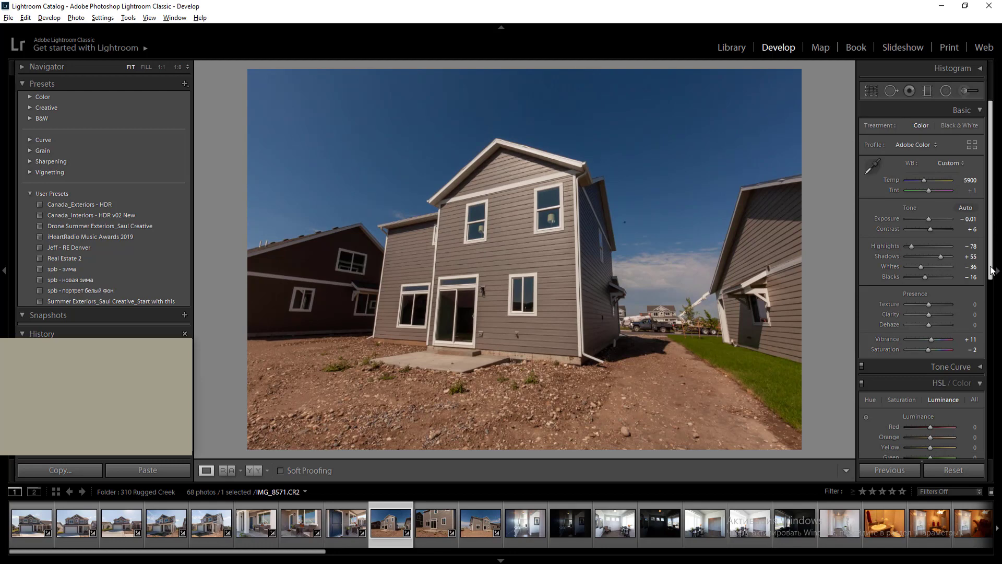
{"action": "scroll", "coordinate": [921, 313], "scroll_direction": "down", "scroll_amount": 5}
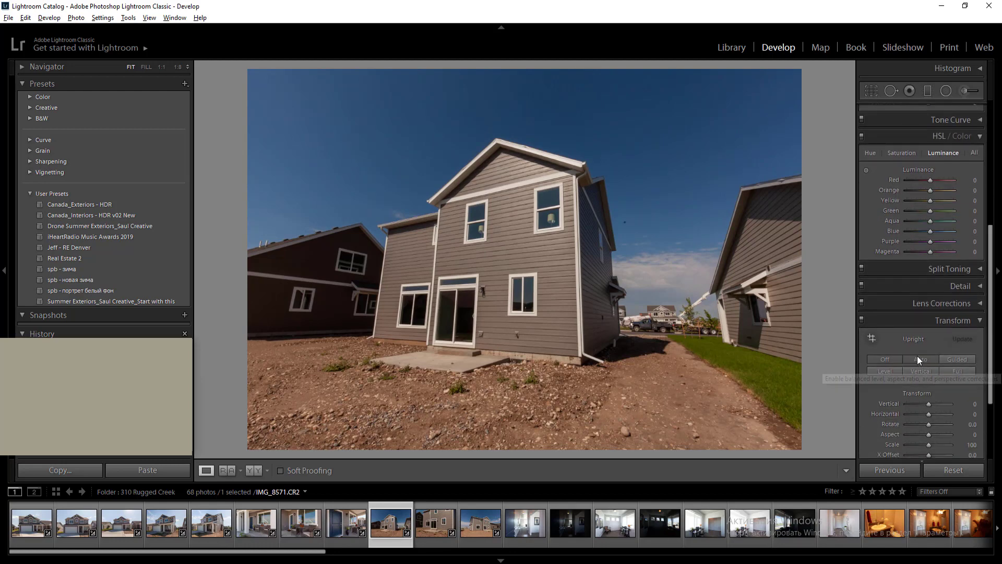
{"action": "left_click", "coordinate": [916, 356]}
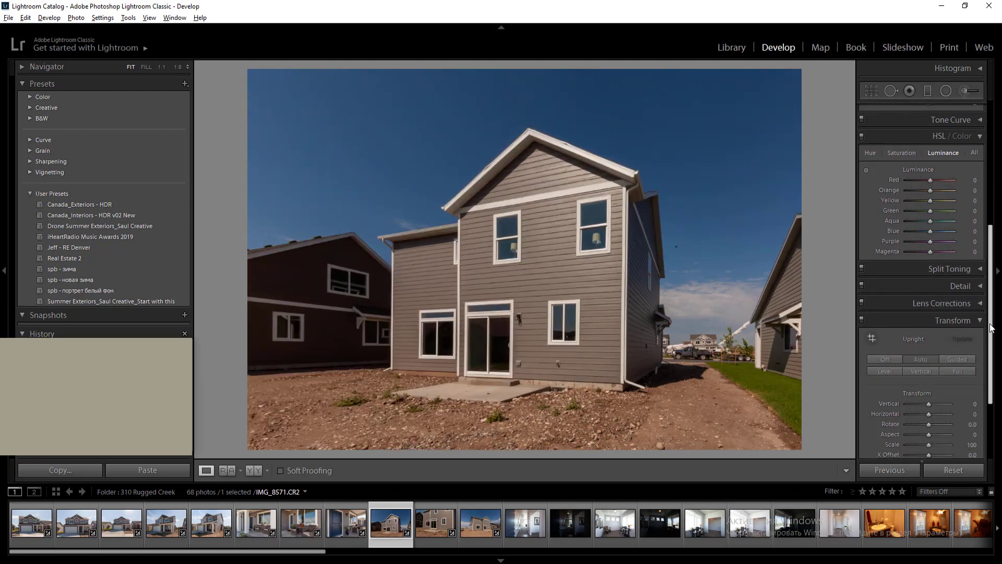
Set the ninth photo's blue luminance to +78 and its overall exposure to +0.60
{"action": "scroll", "coordinate": [991, 327], "scroll_direction": "up", "scroll_amount": 3}
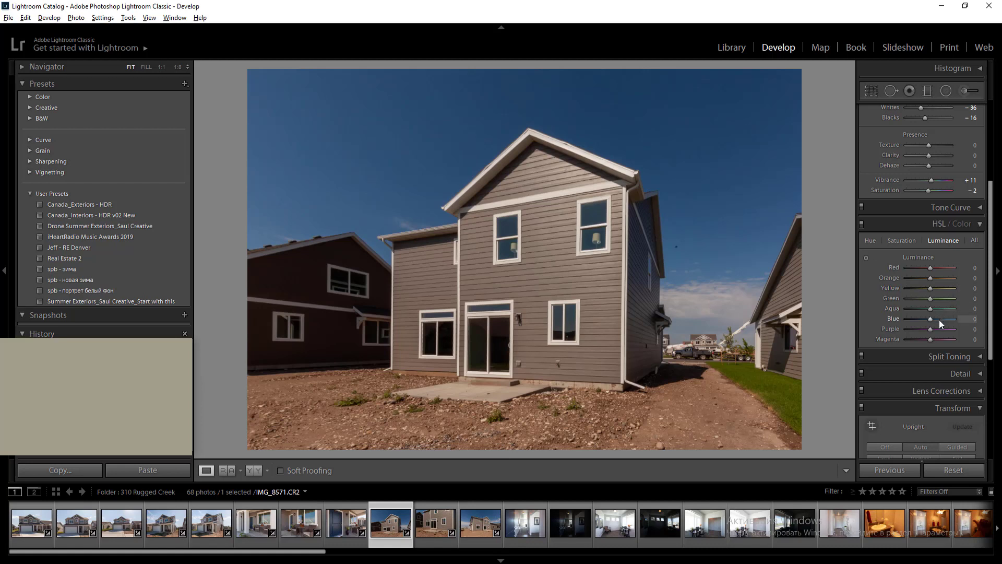
{"action": "mouse_move", "coordinate": [938, 320]}
{"action": "left_mouse_down"}
{"action": "mouse_move", "coordinate": [967, 321]}
{"action": "mouse_move", "coordinate": [953, 321]}
{"action": "left_mouse_up"}
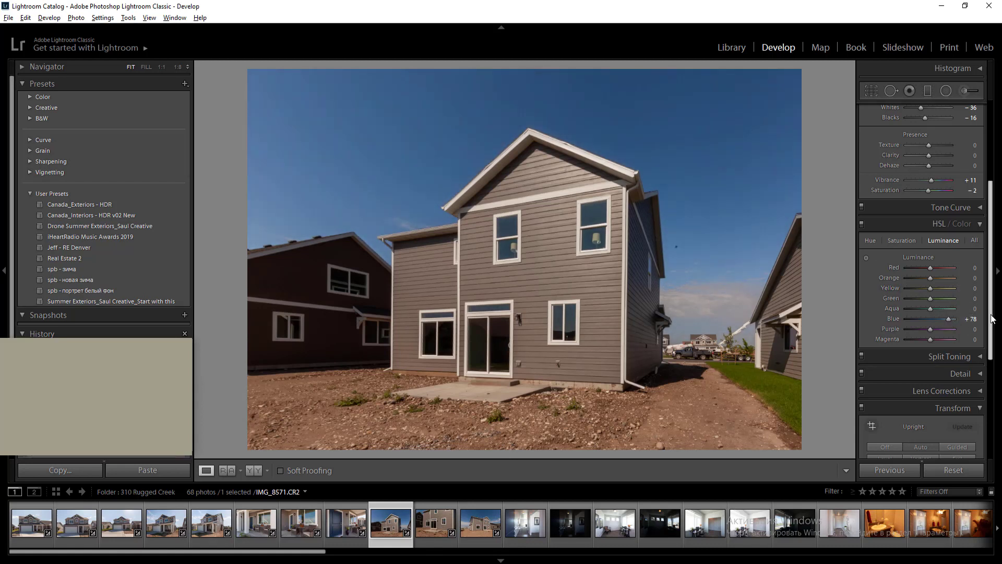
{"action": "scroll", "coordinate": [991, 312], "scroll_direction": "up", "scroll_amount": 1}
{"action": "scroll", "coordinate": [991, 312], "scroll_direction": "up", "scroll_amount": 3}
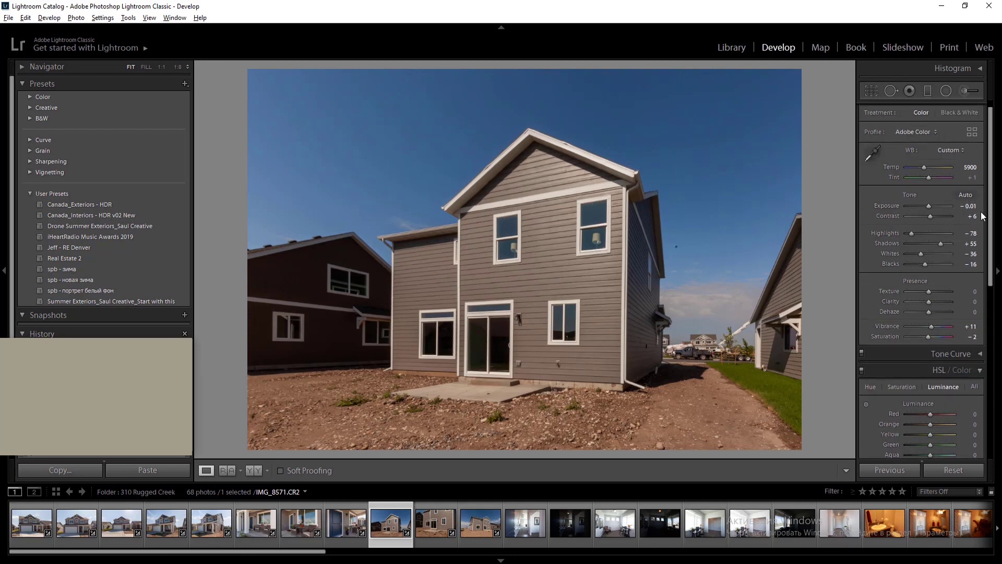
{"action": "type", "text": "0.6"}
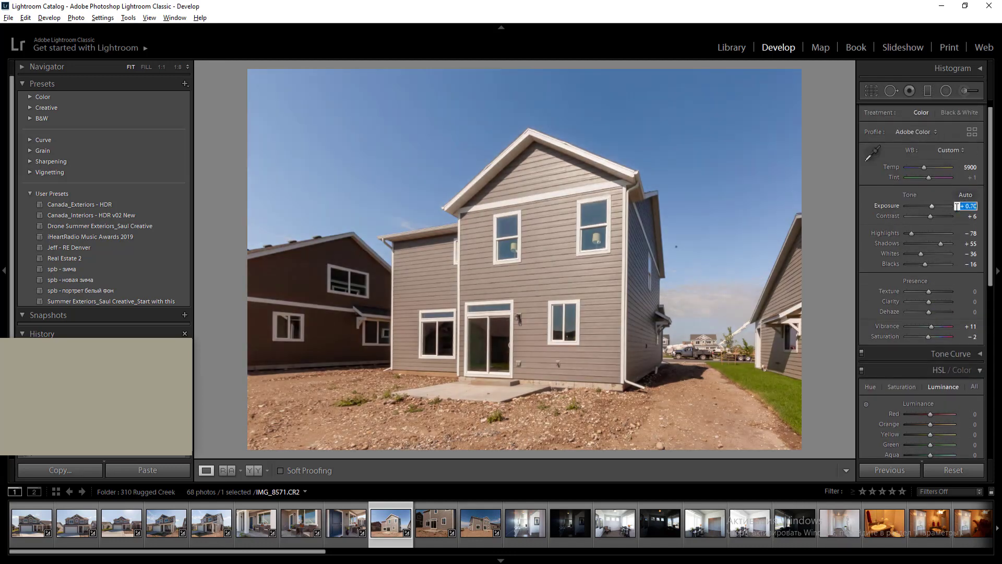
{"action": "key", "text": "Return"}
Add two radial filters to the ninth photo's sky: a wide one above the roof peak and one around the upper right corner
{"action": "key", "text": "shift+m"}
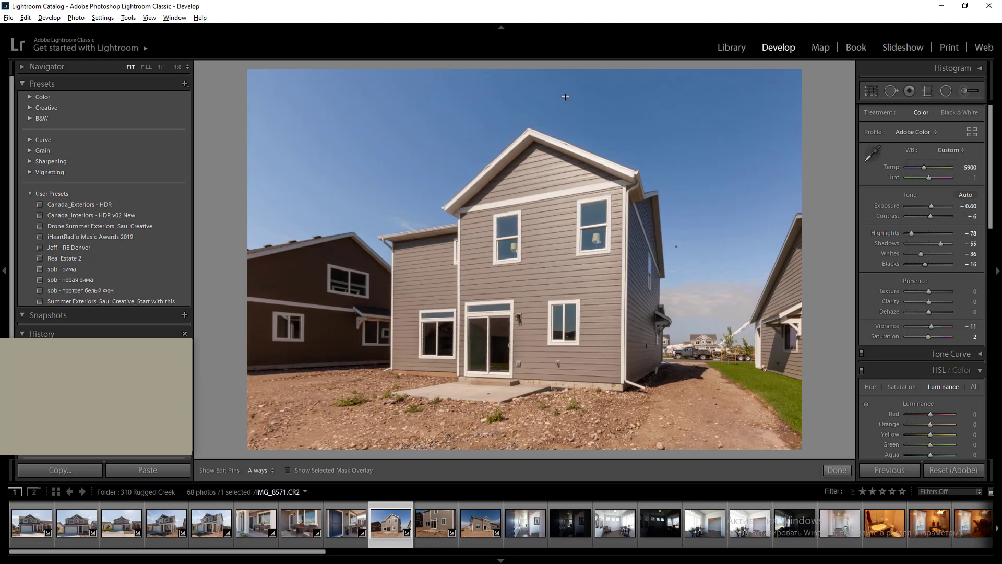
{"action": "left_click_drag", "start_coordinate": [564, 96], "coordinate": [849, 207]}
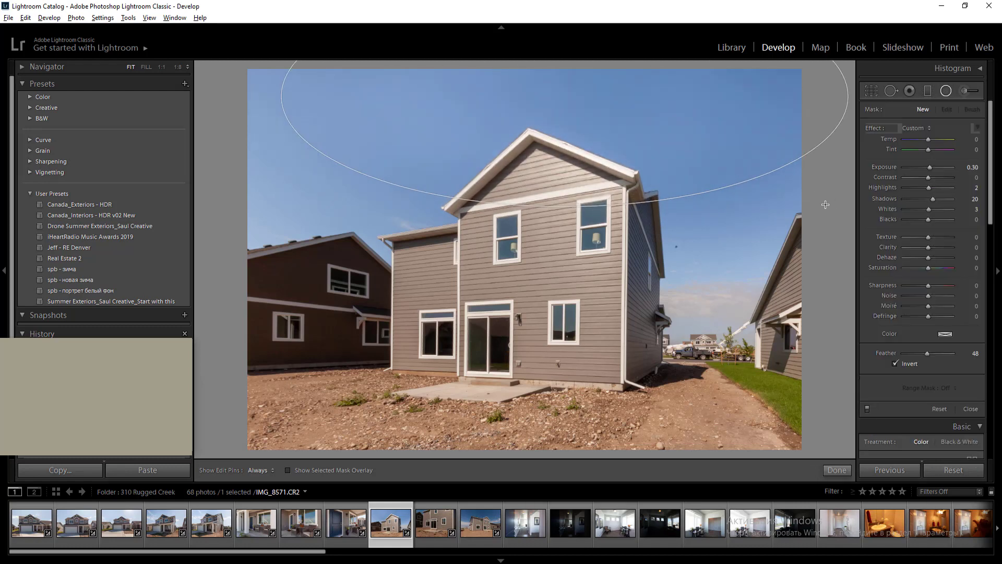
{"action": "left_click_drag", "start_coordinate": [715, 111], "coordinate": [889, 310]}
{"action": "left_click_drag", "start_coordinate": [753, 183], "coordinate": [755, 180]}
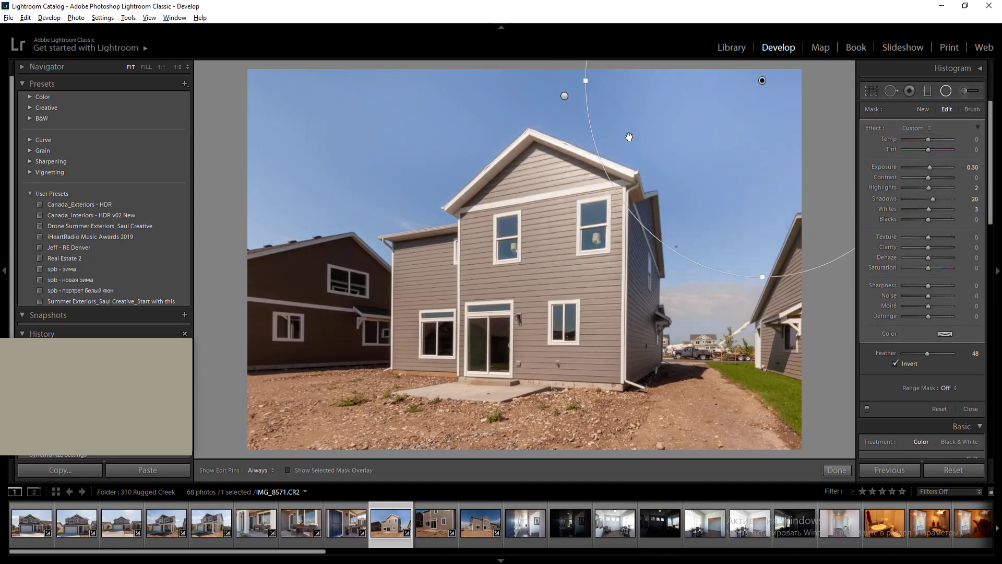
Move the wide radial filter higher above the ninth photo's roof and close the filter tool
{"action": "key", "text": "Return"}
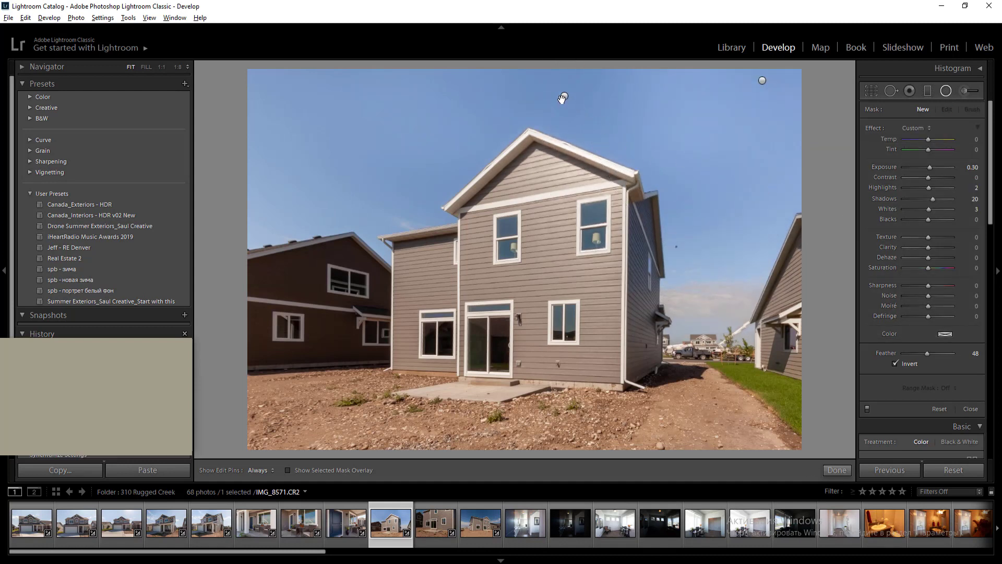
{"action": "left_click", "coordinate": [563, 98]}
{"action": "left_click_drag", "start_coordinate": [568, 197], "coordinate": [581, 170]}
{"action": "left_click_drag", "start_coordinate": [630, 130], "coordinate": [622, 118]}
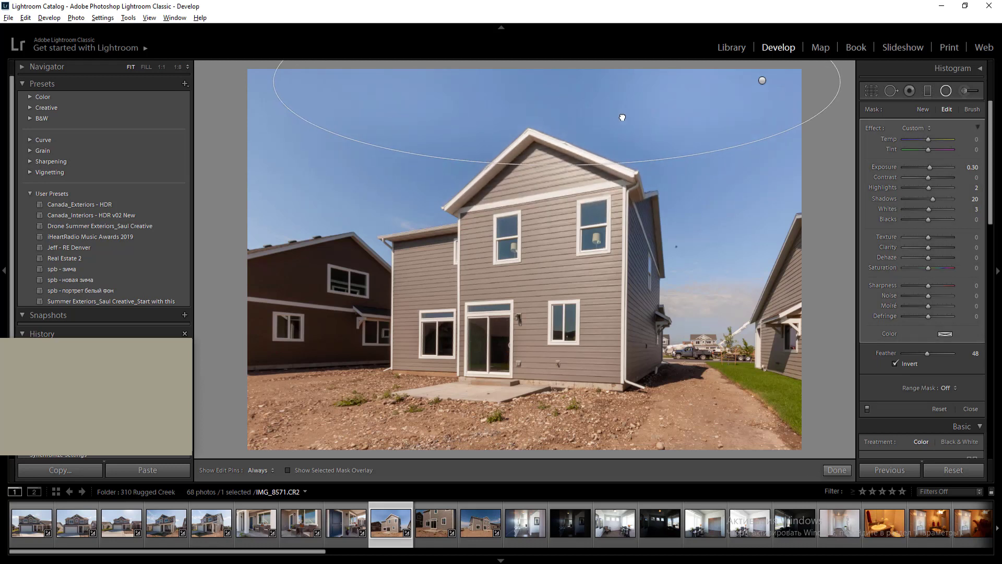
{"action": "left_click", "coordinate": [355, 149]}
{"action": "key", "text": "shift+m"}
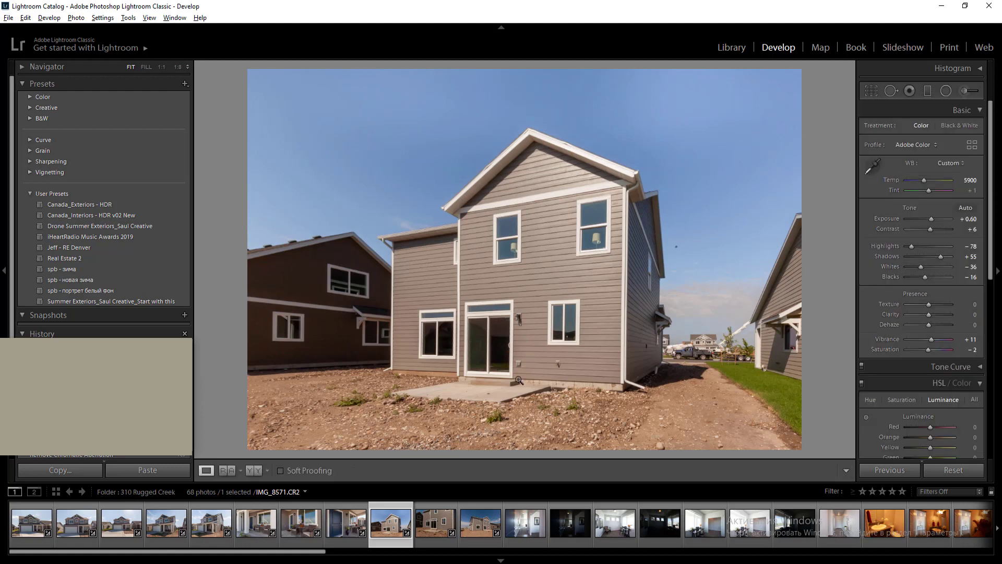
Synchronize the ninth photo's develop settings to the tenth and eleventh photos
{"action": "left_click", "coordinate": [481, 533]}
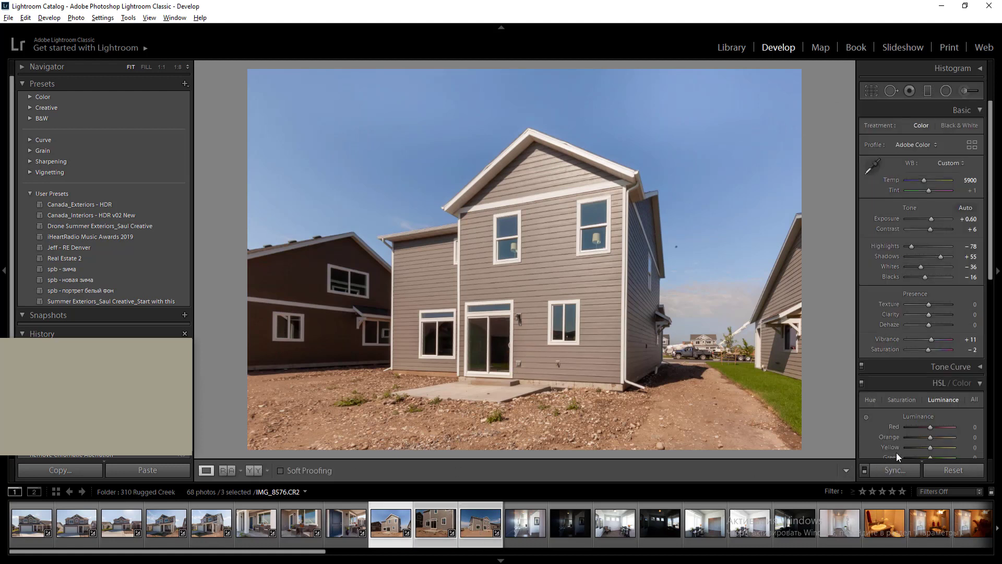
{"action": "left_click", "coordinate": [895, 469]}
{"action": "left_click", "coordinate": [816, 541]}
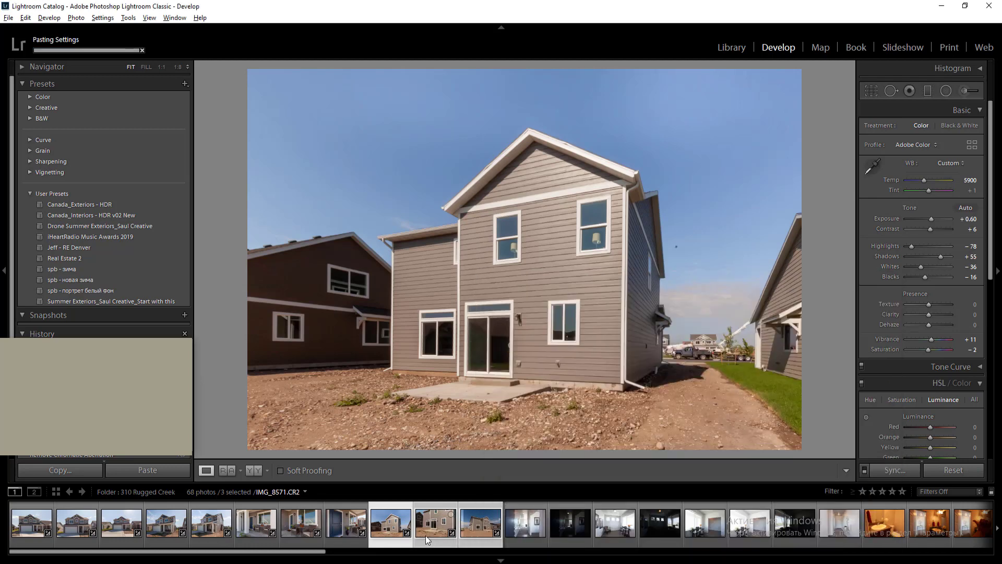
Open the tenth photo, compare Auto and Vertical Upright, and keep the Vertical perspective correction
{"action": "left_click", "coordinate": [337, 532]}
{"action": "key", "text": "Right"}
{"action": "key", "text": "Right"}
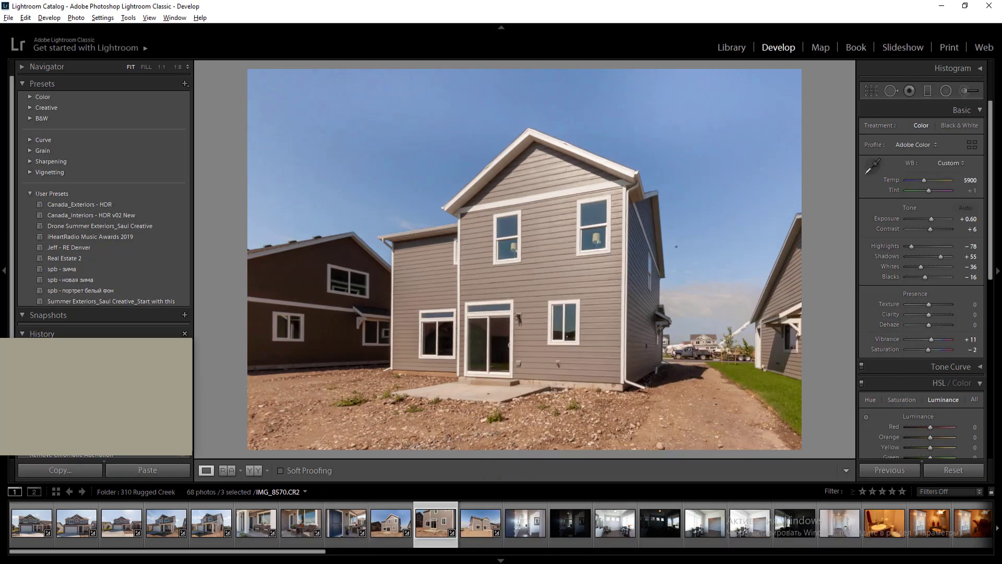
{"action": "scroll", "coordinate": [990, 262], "scroll_direction": "down", "scroll_amount": 5}
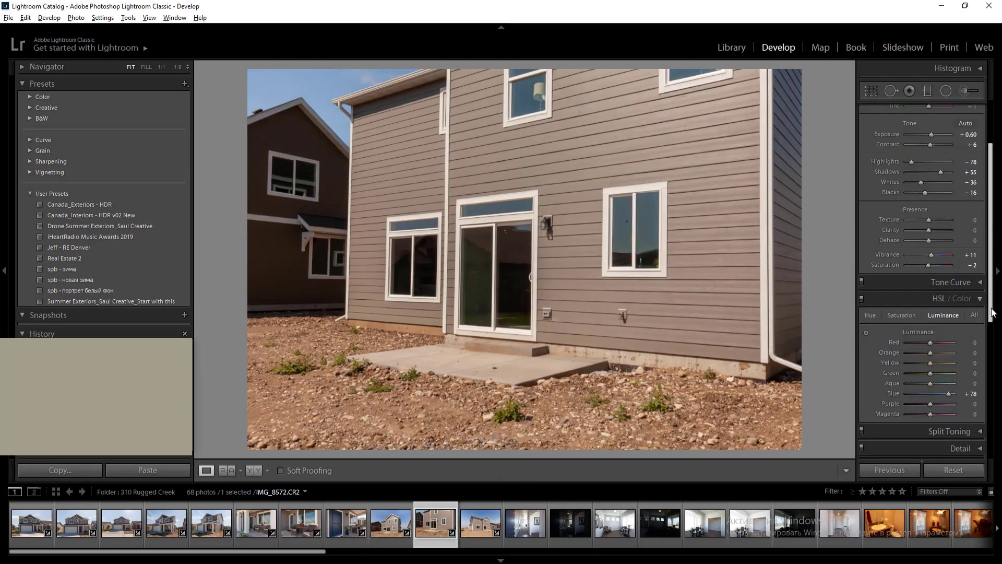
{"action": "left_click", "coordinate": [915, 430]}
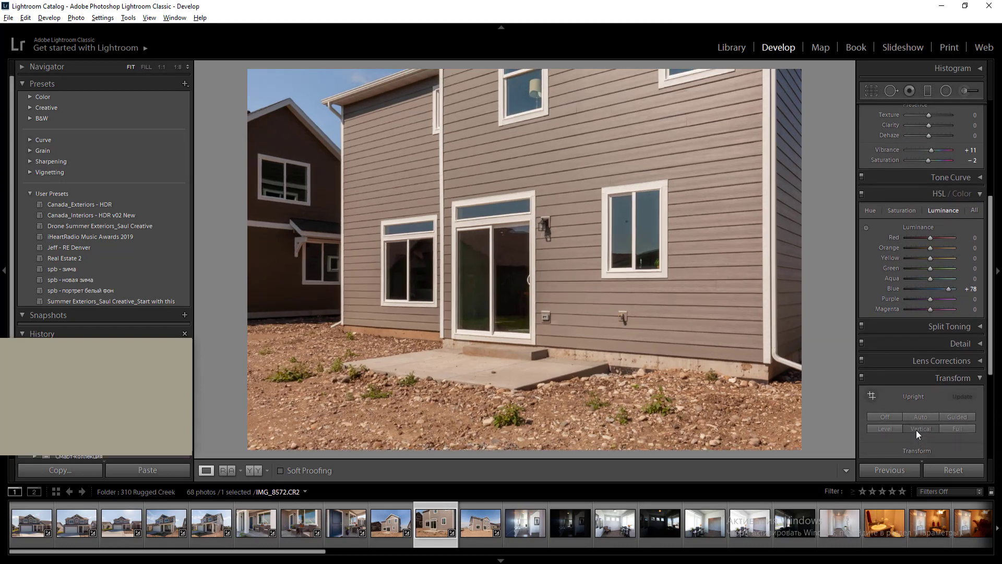
{"action": "left_click", "coordinate": [915, 421]}
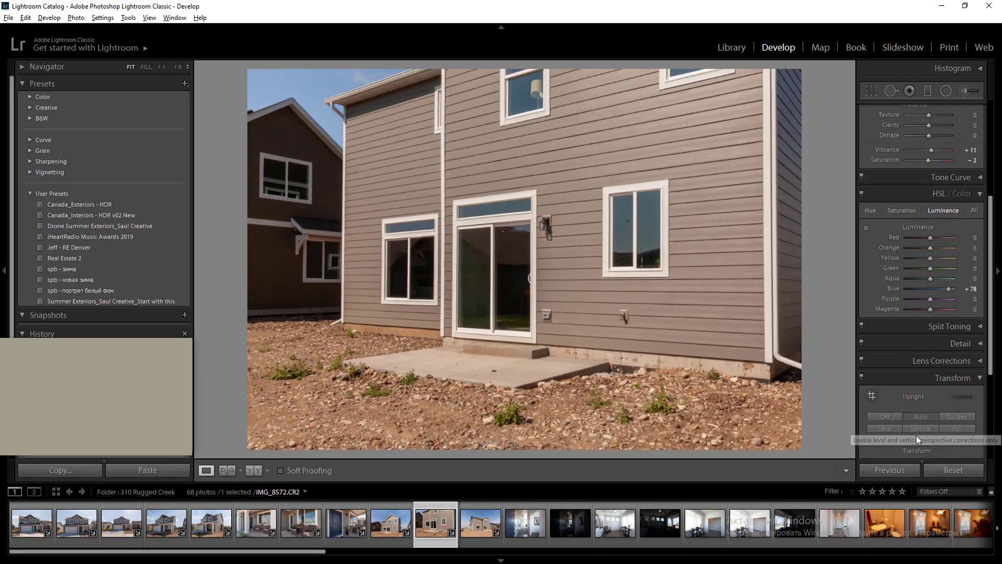
{"action": "left_click", "coordinate": [918, 429]}
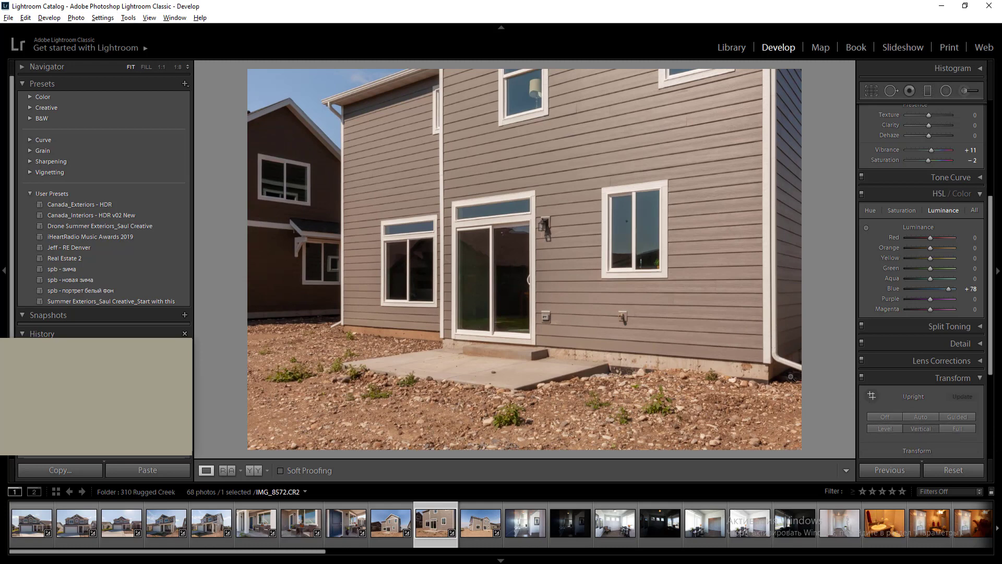
{"action": "left_click_drag", "start_coordinate": [990, 309], "coordinate": [997, 211]}
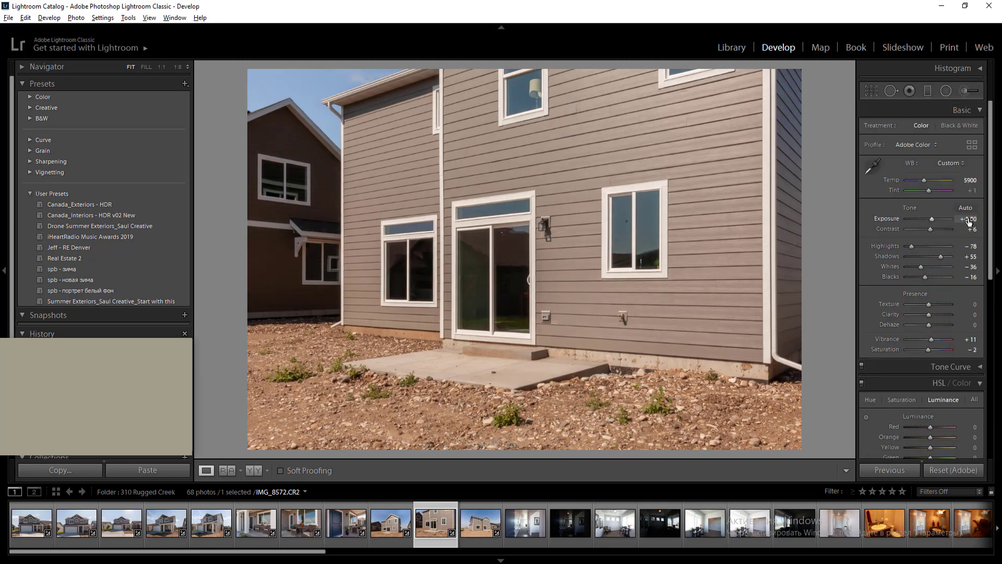
Add a large radial filter over the dark neighbouring house in the tenth photo and open the eleventh photo
{"action": "key", "text": "shift+m"}
{"action": "mouse_move", "coordinate": [304, 254]}
{"action": "left_mouse_down"}
{"action": "mouse_move", "coordinate": [355, 334]}
{"action": "mouse_move", "coordinate": [466, 443]}
{"action": "left_mouse_up"}
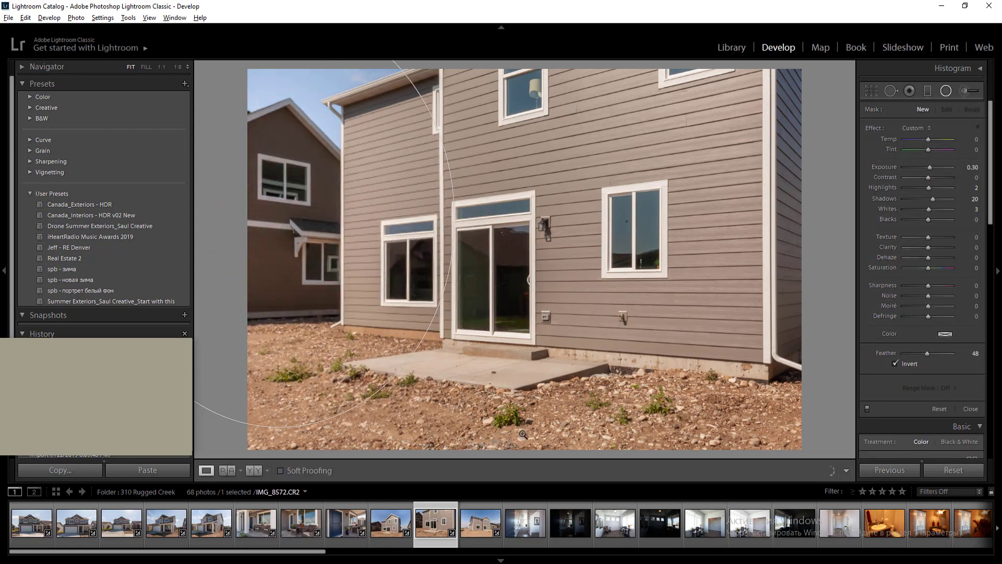
{"action": "key", "text": "Right"}
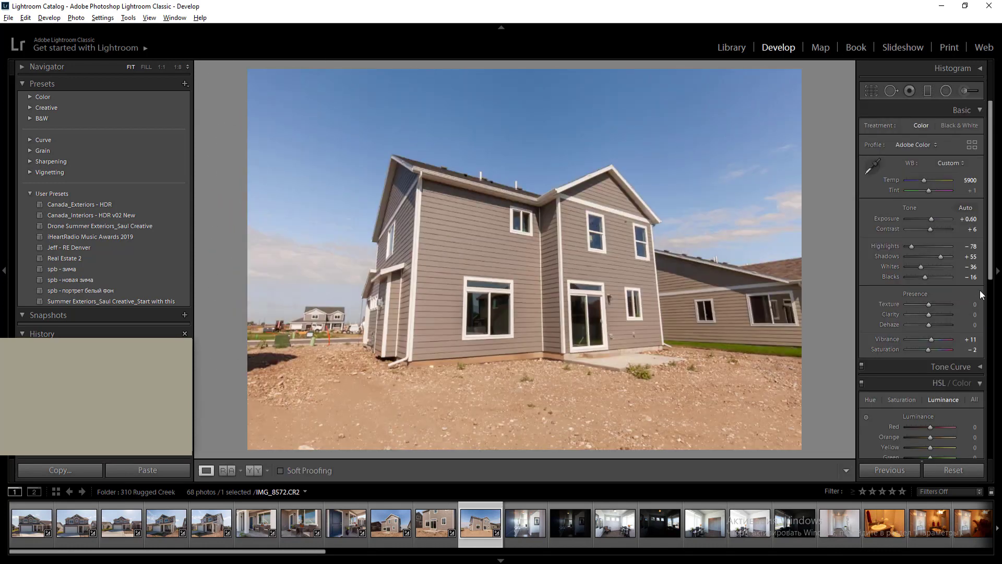
Correct the eleventh photo's perspective with Auto Upright
{"action": "scroll", "coordinate": [945, 312], "scroll_direction": "down", "scroll_amount": 5}
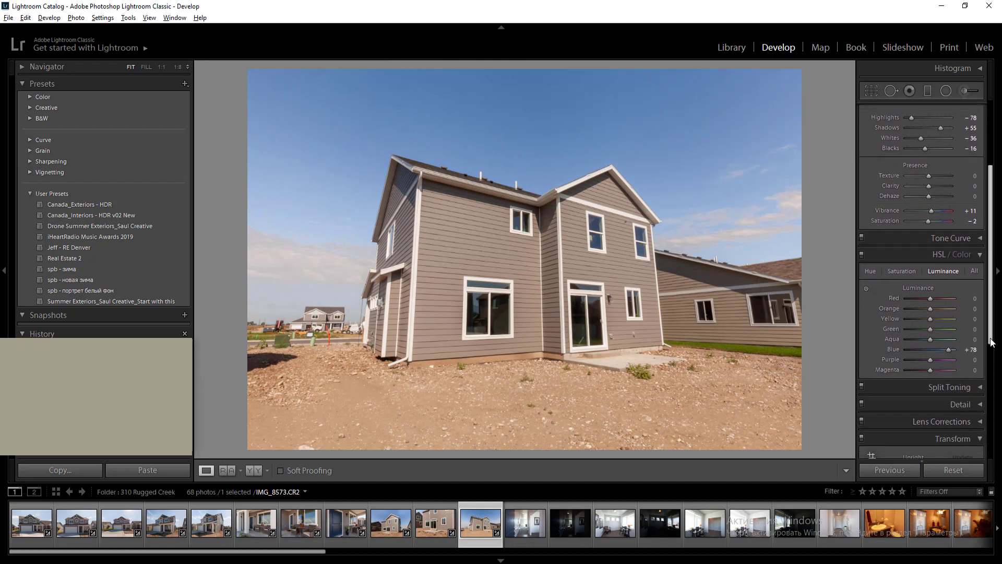
{"action": "left_click_drag", "start_coordinate": [987, 317], "coordinate": [974, 391]}
{"action": "left_click", "coordinate": [922, 349]}
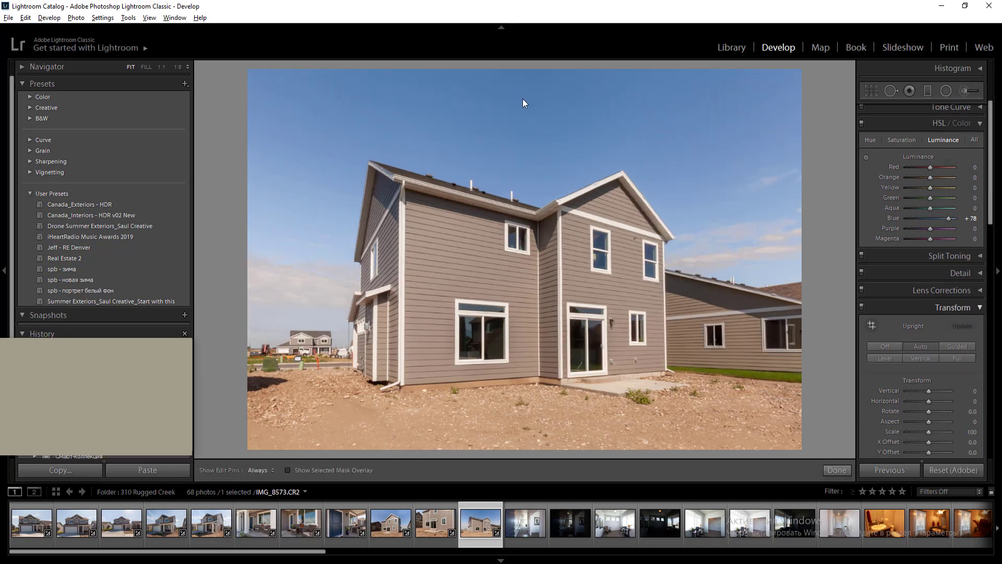
Add a wide radial filter over the eleventh photo's sky above the roof and set its exposure to 0.50
{"action": "key", "text": "shift+m"}
{"action": "left_click_drag", "start_coordinate": [517, 98], "coordinate": [822, 208]}
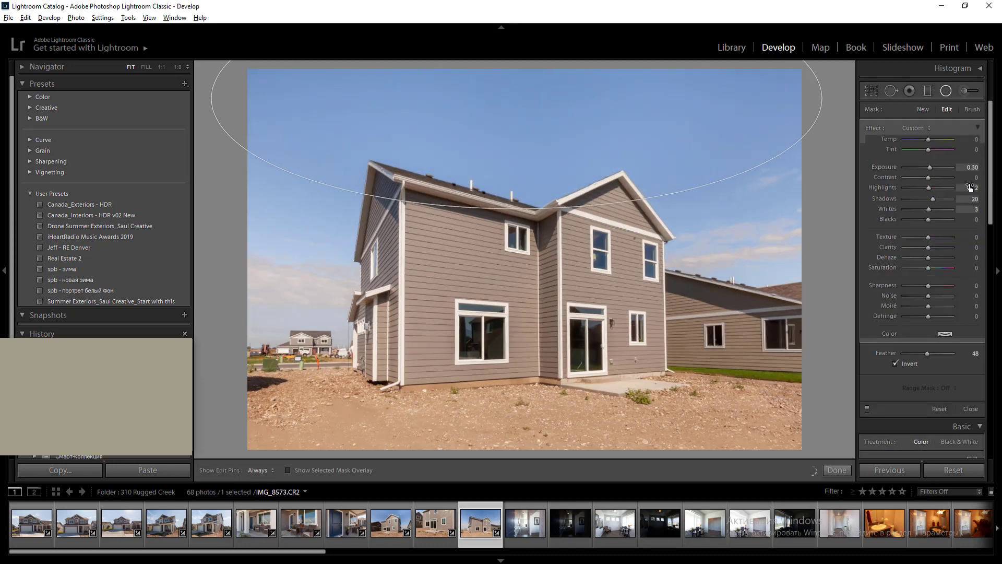
{"action": "key", "text": "Up"}
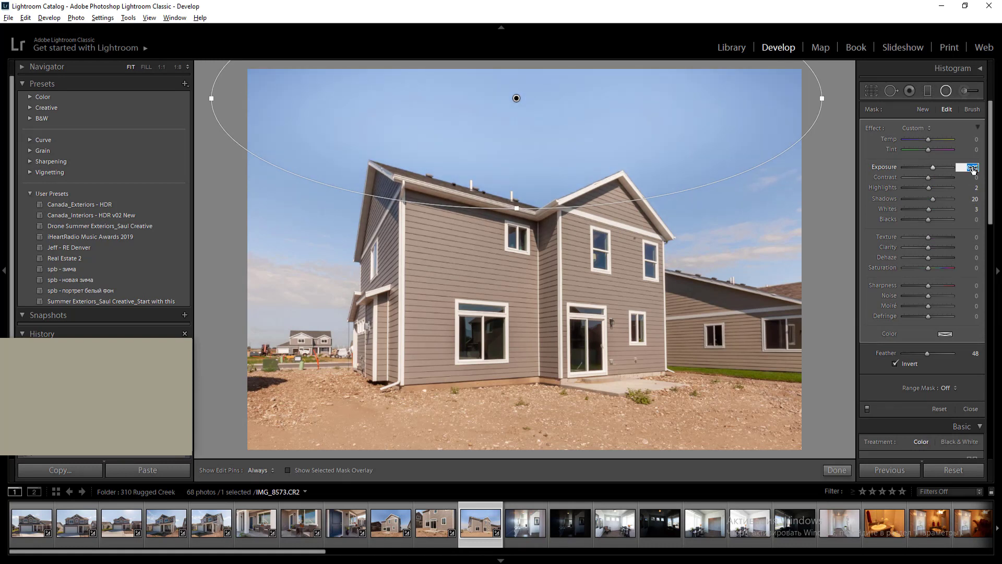
{"action": "key", "text": "Down"}
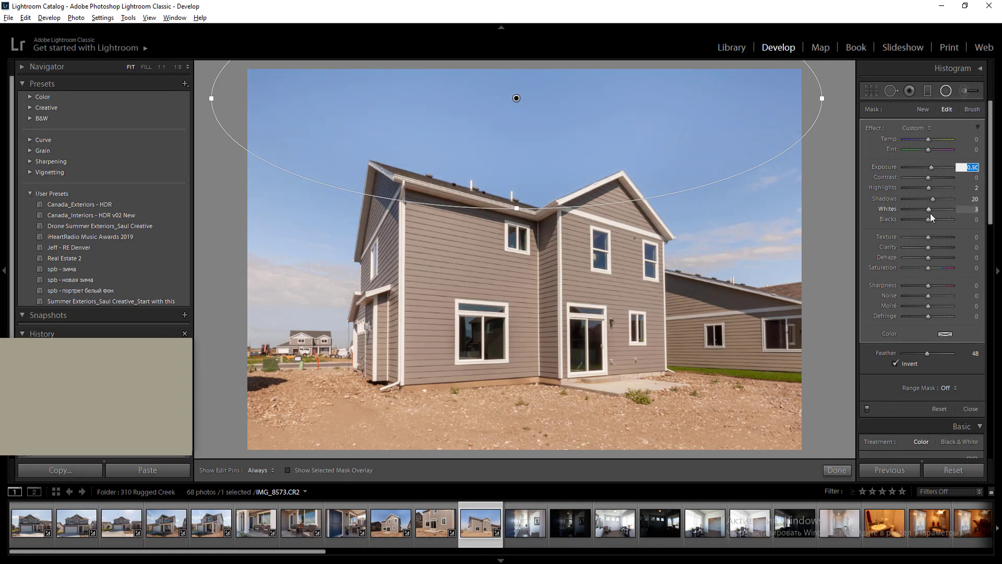
{"action": "key", "text": "Down"}
{"action": "key", "text": "Return"}
{"action": "key", "text": "shift+m"}
{"action": "key", "text": "shift+m"}
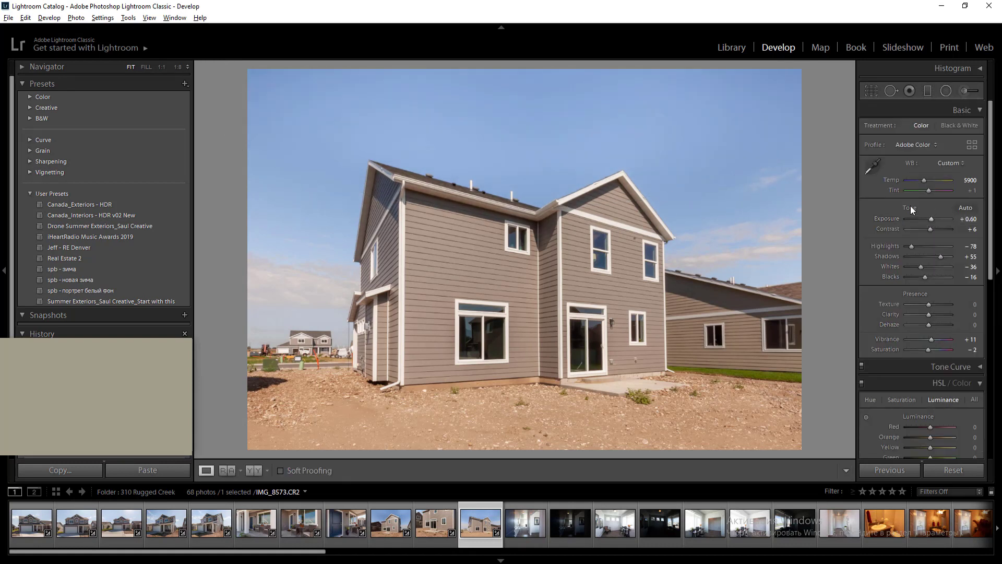
Add two more radial filters to the eleventh photo, around the sky's upper right corner and above the right gable, and close the filter tool
{"action": "key", "text": "shift+m"}
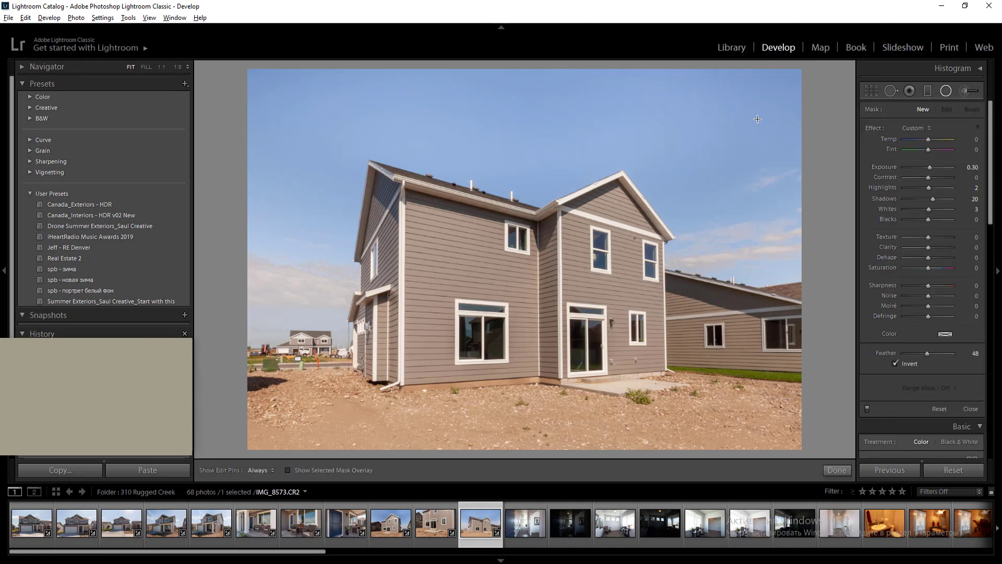
{"action": "left_click_drag", "start_coordinate": [758, 118], "coordinate": [918, 243]}
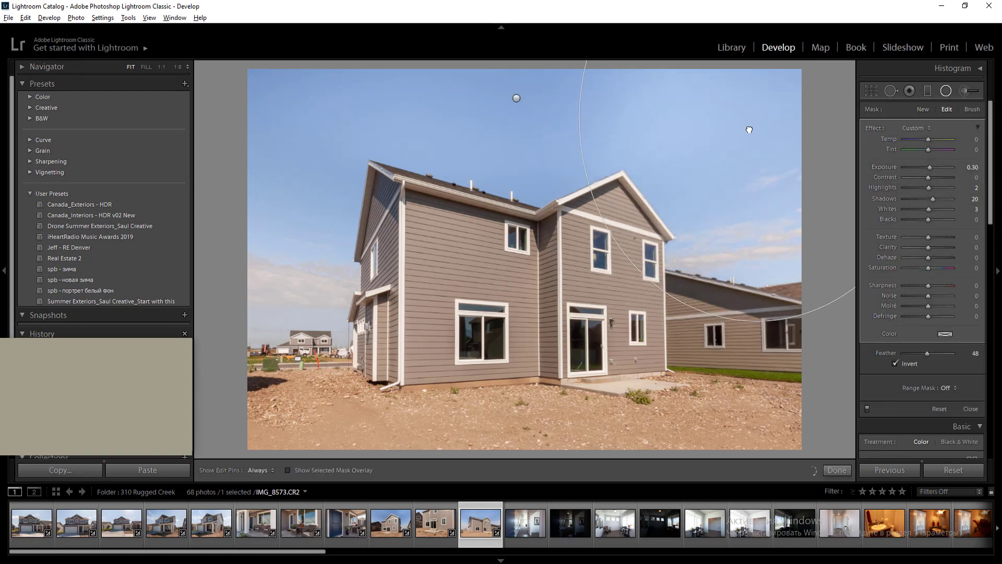
{"action": "left_click_drag", "start_coordinate": [756, 170], "coordinate": [756, 182]}
{"action": "left_click", "coordinate": [573, 132]}
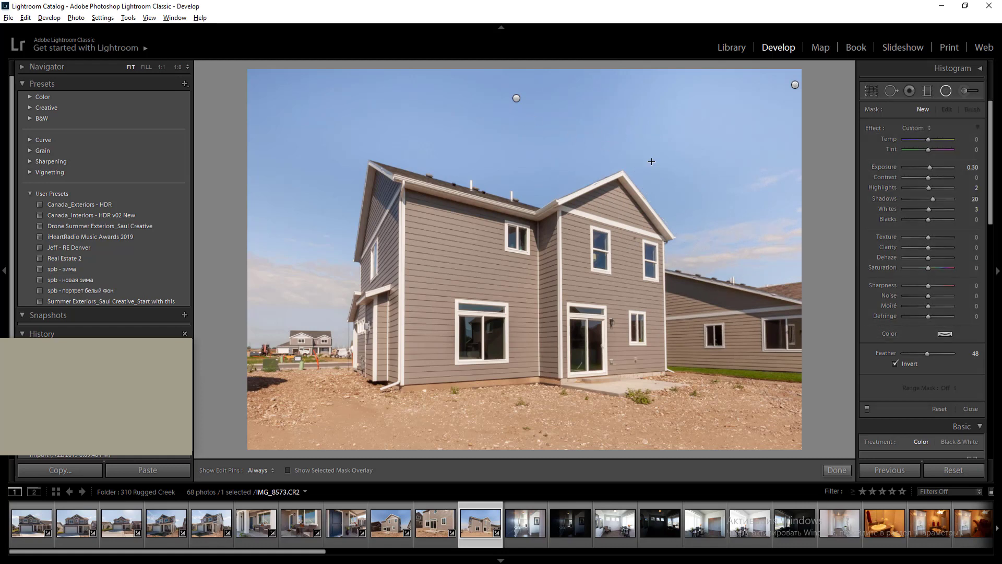
{"action": "left_click_drag", "start_coordinate": [651, 161], "coordinate": [872, 222]}
{"action": "mouse_move", "coordinate": [688, 168]}
{"action": "left_mouse_down"}
{"action": "mouse_move", "coordinate": [642, 139]}
{"action": "mouse_move", "coordinate": [605, 147]}
{"action": "mouse_move", "coordinate": [606, 164]}
{"action": "left_mouse_up"}
{"action": "key", "text": "shift+m"}
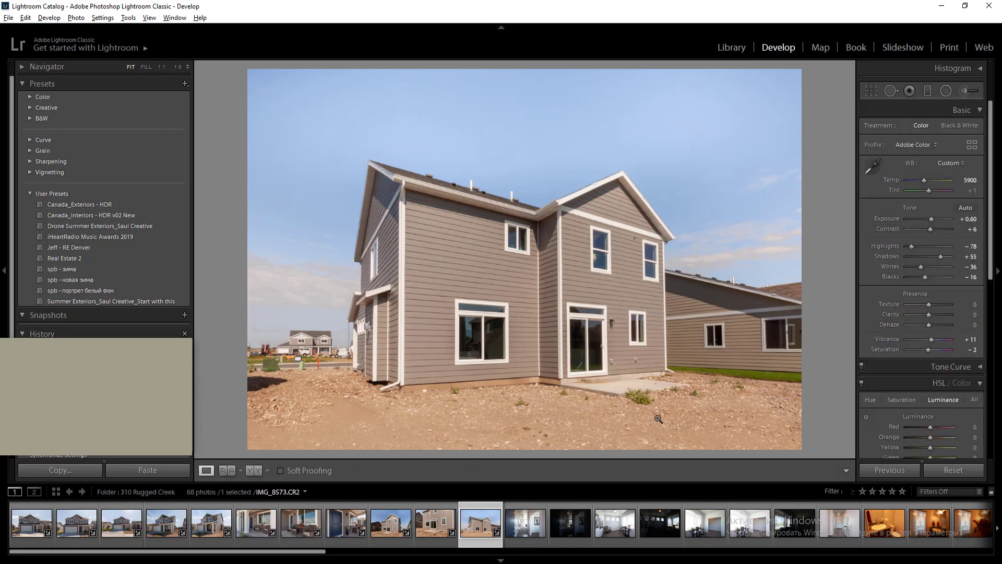
Open the twelfth photo, the entry hallway, and apply the Real Estate 2 preset to it
{"action": "key", "text": "Right"}
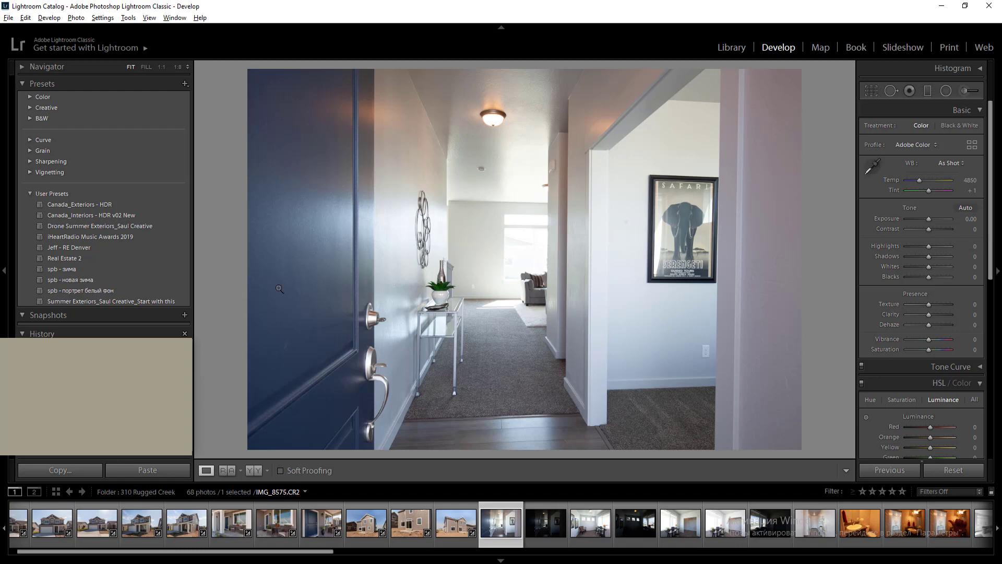
{"action": "left_click", "coordinate": [68, 259]}
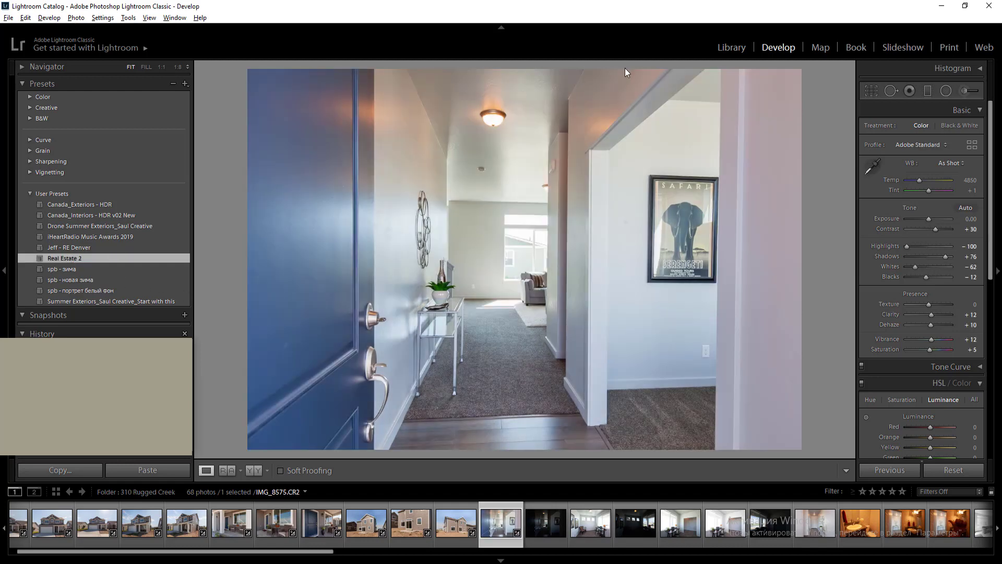
Select all photos from IMG_8575 through IMG_8690 in the library grid and rate them five stars
{"action": "left_click", "coordinate": [733, 51]}
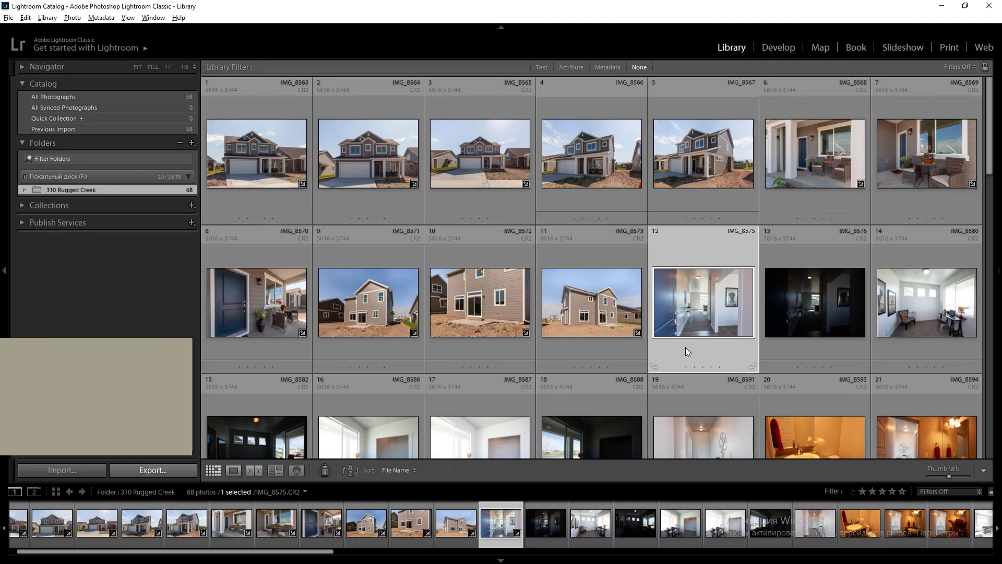
{"action": "scroll", "coordinate": [685, 346], "scroll_direction": "down", "scroll_amount": 10}
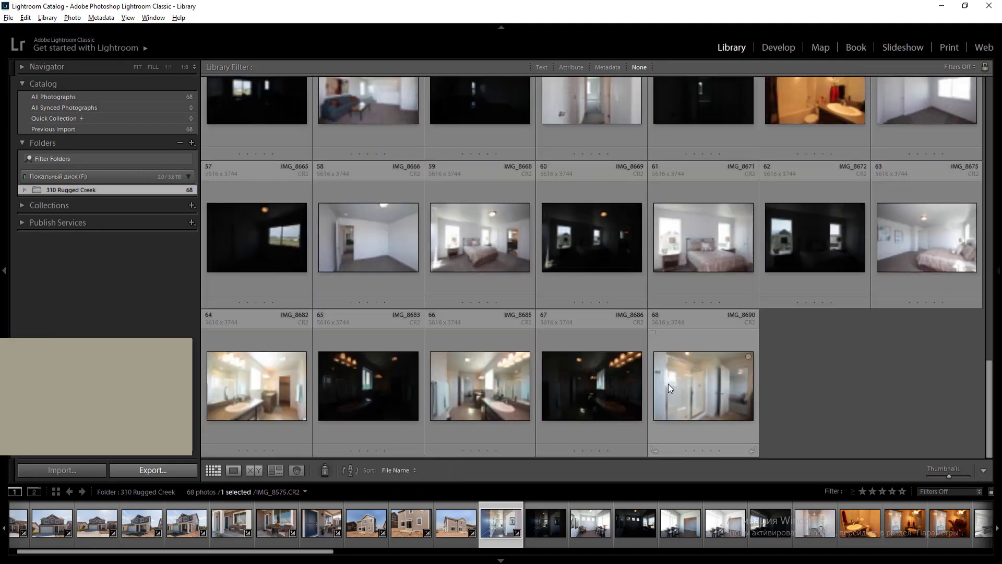
{"action": "left_click", "coordinate": [669, 383], "text": "shift"}
{"action": "key", "text": "5"}
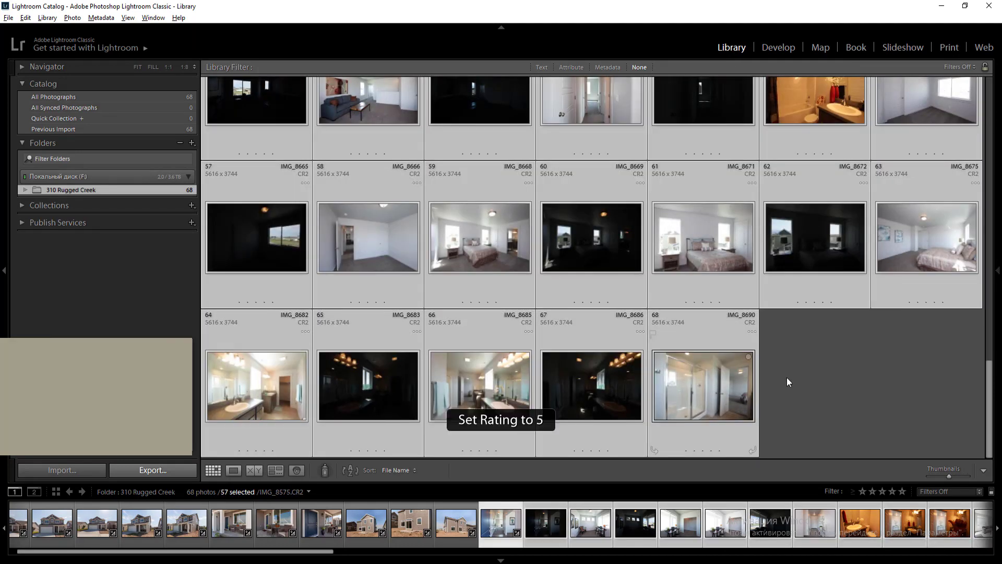
Apply the Real Estate 2 user preset to all the selected interior photos at once
{"action": "scroll", "coordinate": [824, 372], "scroll_direction": "up", "scroll_amount": 5}
{"action": "scroll", "coordinate": [824, 371], "scroll_direction": "up", "scroll_amount": 2}
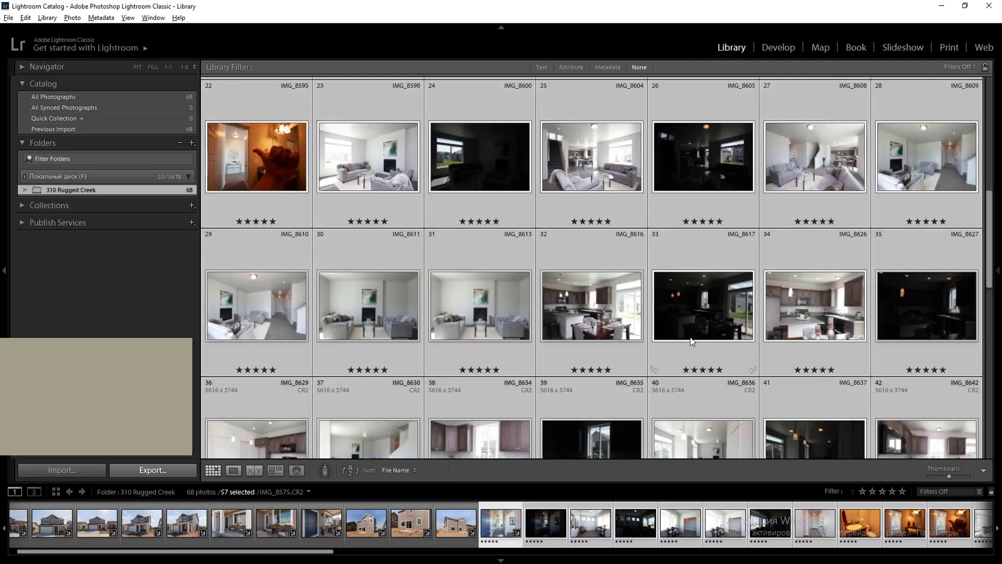
{"action": "mouse_move", "coordinate": [1000, 231]}
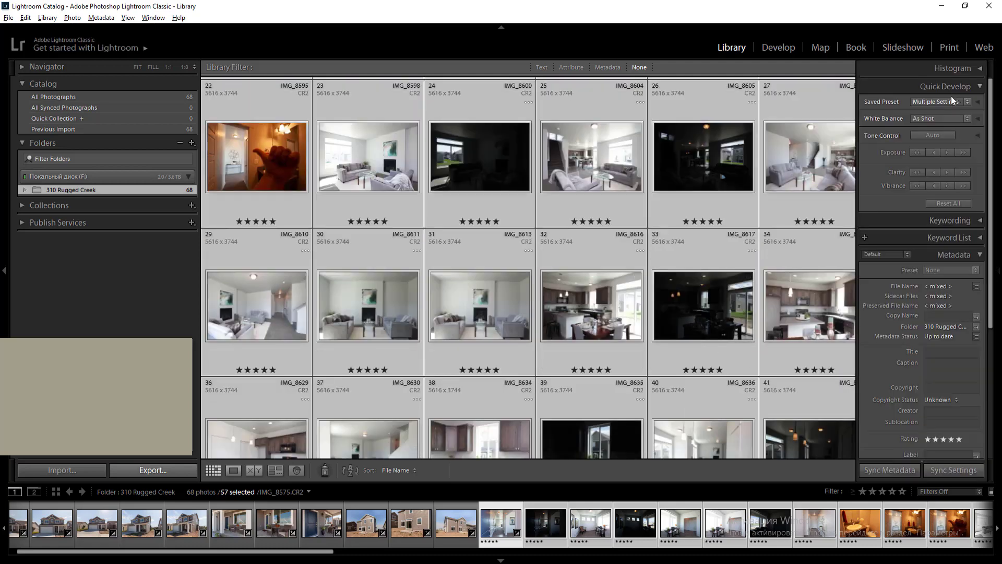
{"action": "left_click", "coordinate": [950, 98]}
{"action": "mouse_move", "coordinate": [940, 233]}
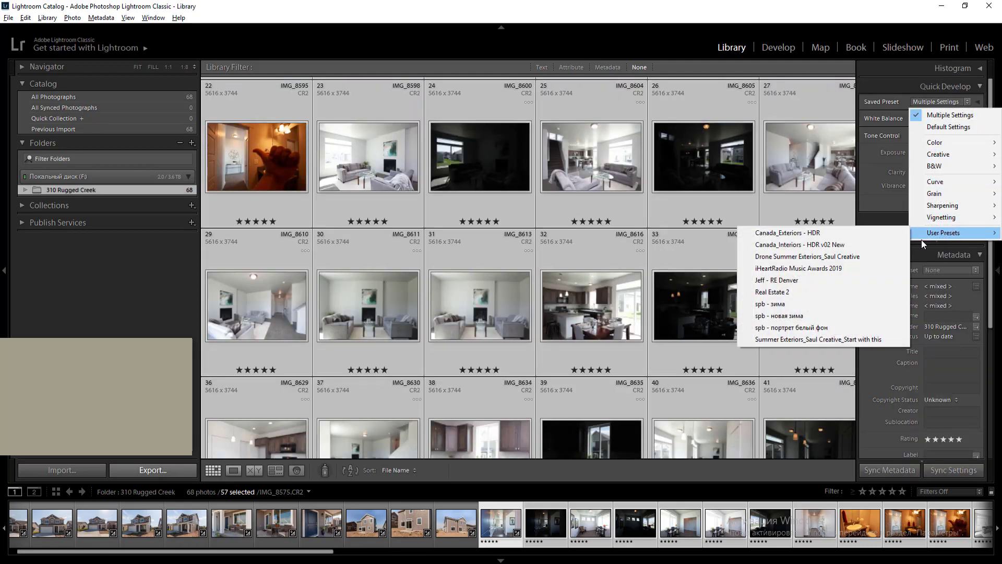
{"action": "left_click", "coordinate": [809, 296]}
Select the dark exposures among the interior photos, from IMG_8576 through IMG_8686, and rate them four stars
{"action": "scroll", "coordinate": [735, 282], "scroll_direction": "up", "scroll_amount": 4}
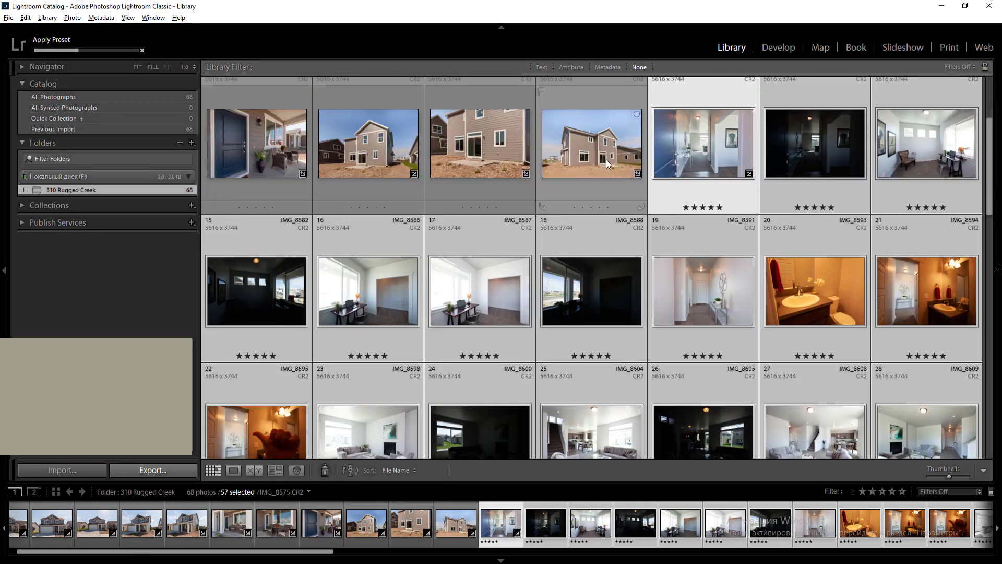
{"action": "left_click", "coordinate": [606, 164]}
{"action": "left_click", "coordinate": [794, 172]}
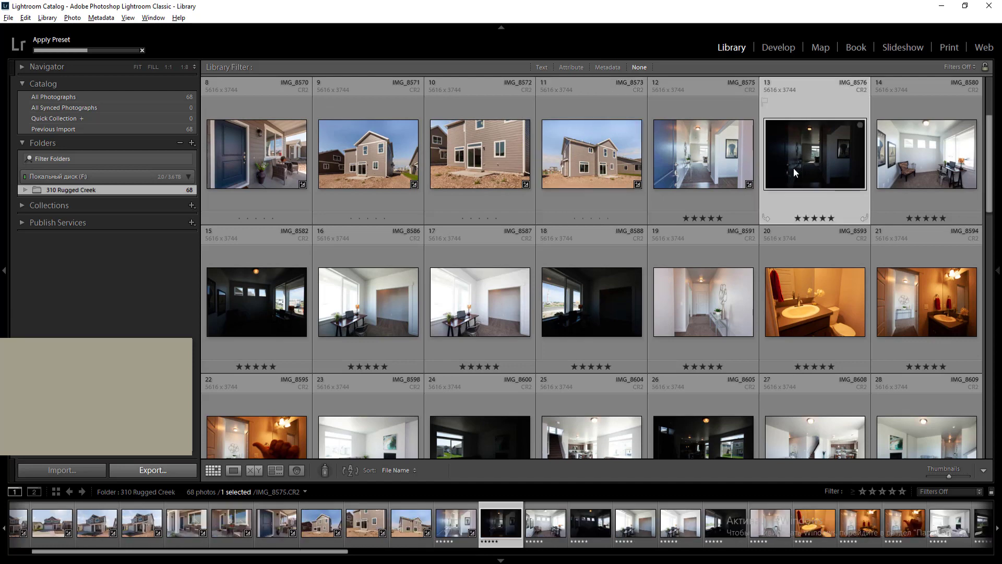
{"action": "left_click", "coordinate": [282, 302], "text": "ctrl"}
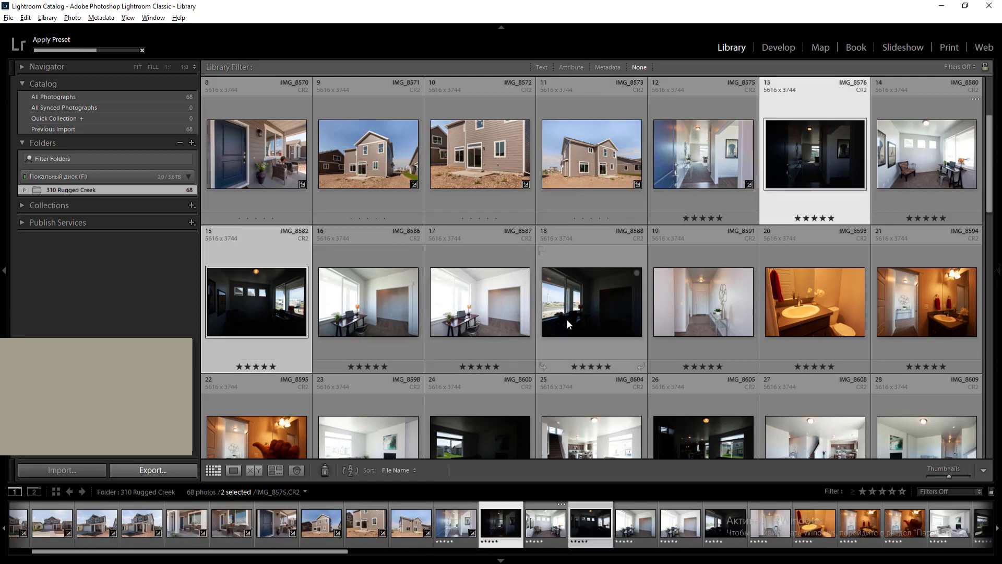
{"action": "left_click", "coordinate": [567, 320], "text": "ctrl"}
{"action": "scroll", "coordinate": [570, 318], "scroll_direction": "down", "scroll_amount": 1}
{"action": "left_click", "coordinate": [458, 361], "text": "ctrl"}
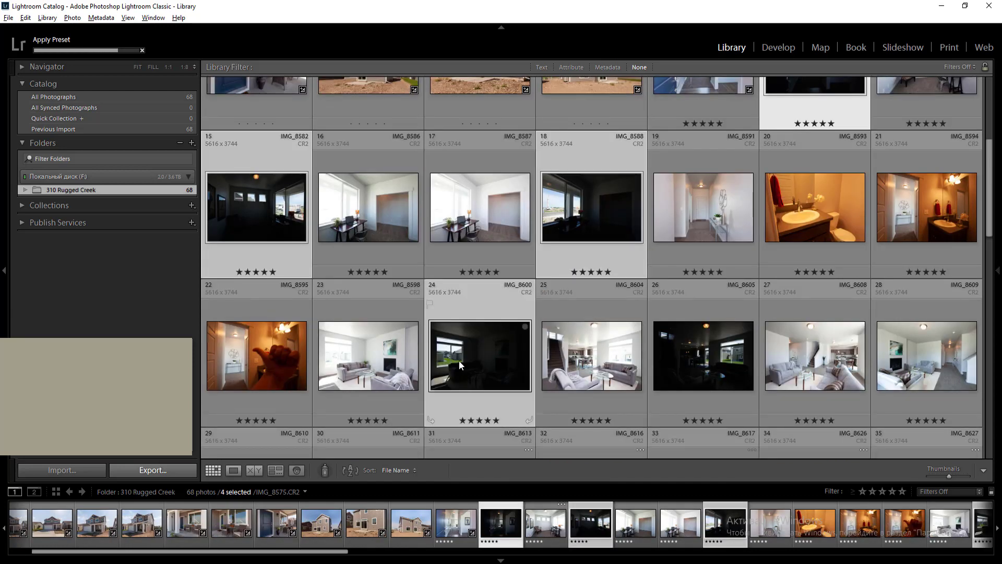
{"action": "scroll", "coordinate": [574, 314], "scroll_direction": "down", "scroll_amount": 1}
{"action": "left_click", "coordinate": [696, 257], "text": "ctrl"}
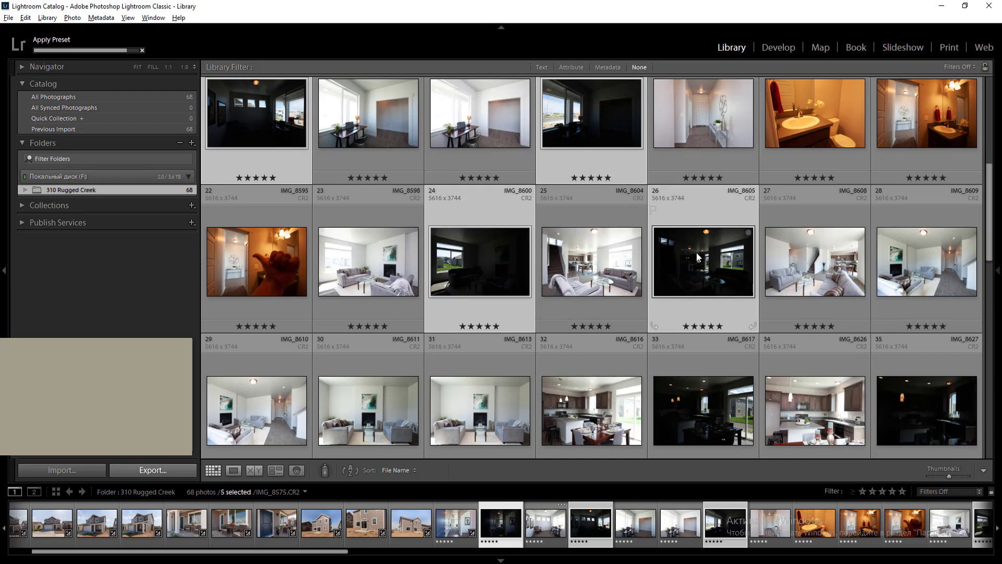
{"action": "scroll", "coordinate": [696, 254], "scroll_direction": "down", "scroll_amount": 2}
{"action": "left_click", "coordinate": [700, 230], "text": "ctrl"}
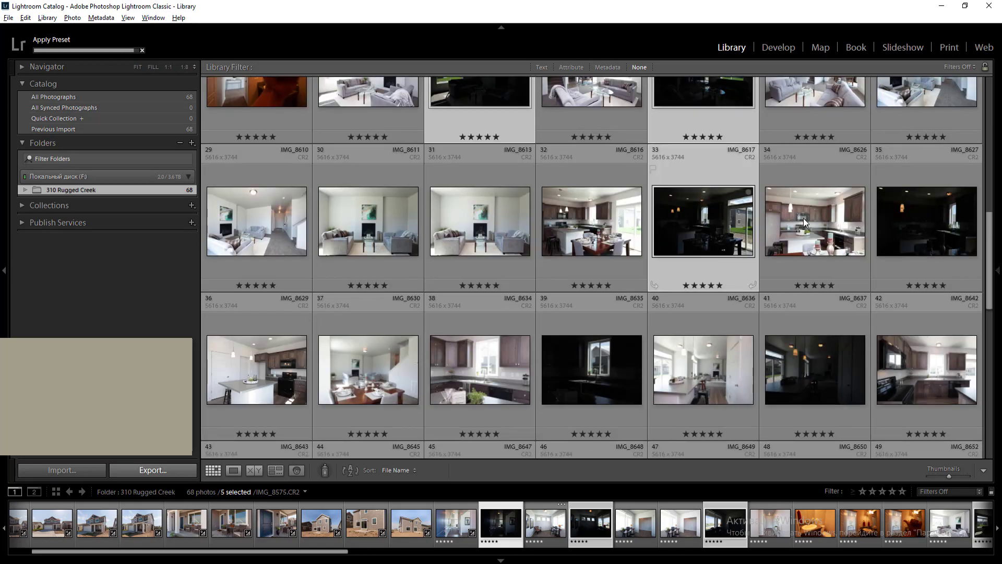
{"action": "left_click", "coordinate": [901, 212], "text": "ctrl"}
{"action": "left_click", "coordinate": [575, 365], "text": "ctrl"}
{"action": "left_click", "coordinate": [841, 376], "text": "ctrl"}
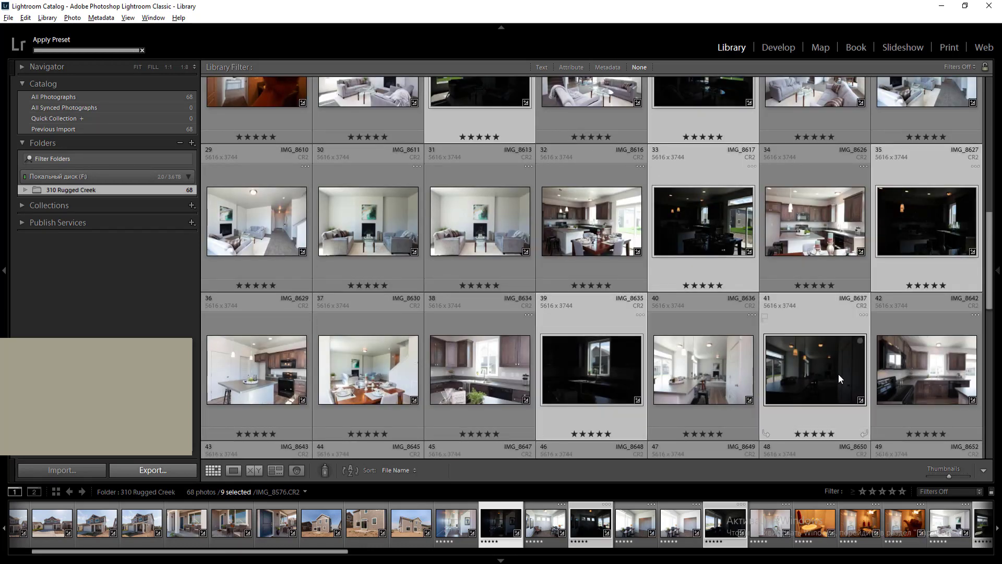
{"action": "scroll", "coordinate": [796, 302], "scroll_direction": "down", "scroll_amount": 2}
{"action": "left_click", "coordinate": [265, 344], "text": "ctrl"}
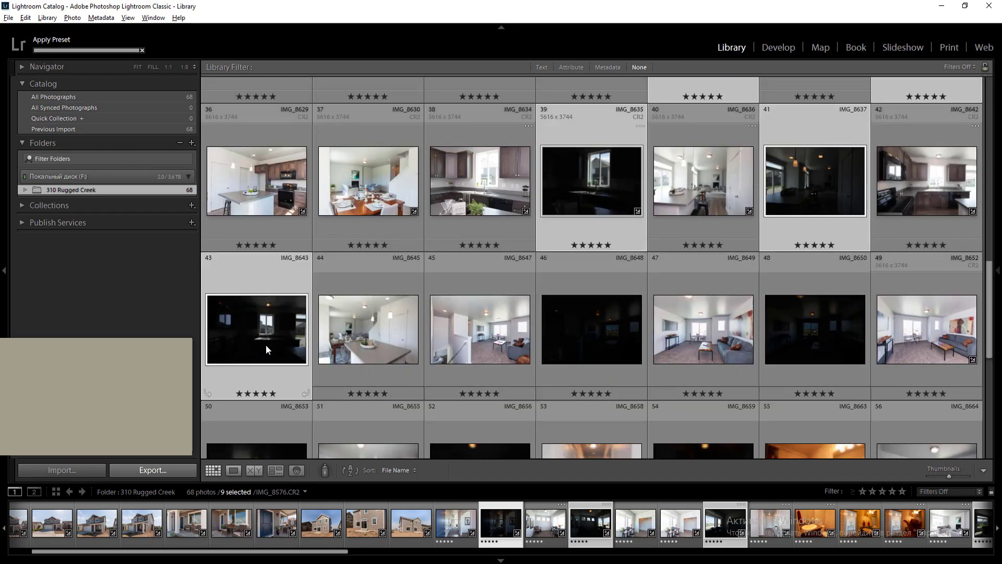
{"action": "left_click", "coordinate": [571, 337], "text": "ctrl"}
{"action": "left_click", "coordinate": [772, 326], "text": "ctrl"}
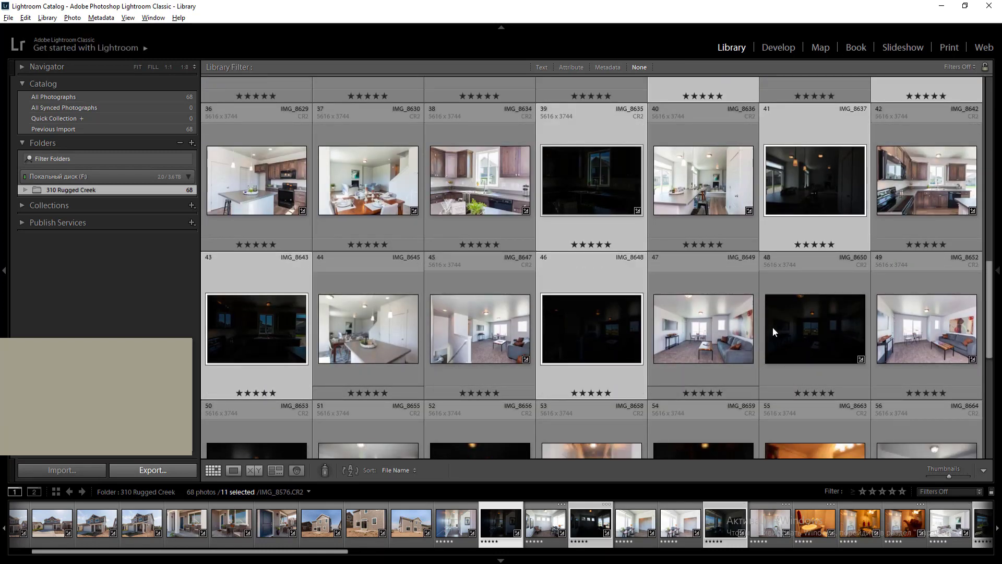
{"action": "scroll", "coordinate": [799, 325], "scroll_direction": "down", "scroll_amount": 2}
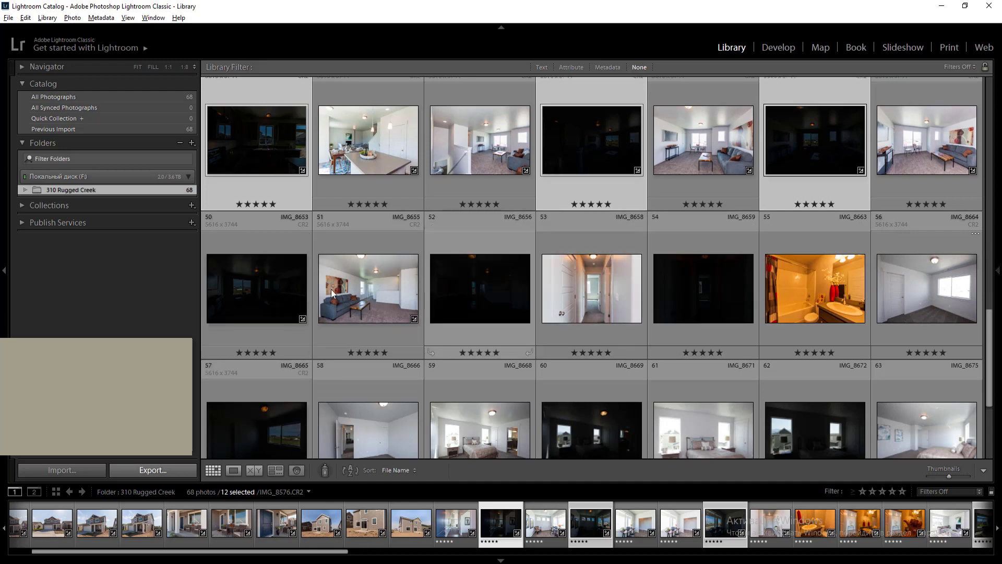
{"action": "left_click", "coordinate": [271, 284], "text": "ctrl"}
{"action": "left_click", "coordinate": [489, 300], "text": "ctrl"}
{"action": "left_click", "coordinate": [706, 294], "text": "ctrl"}
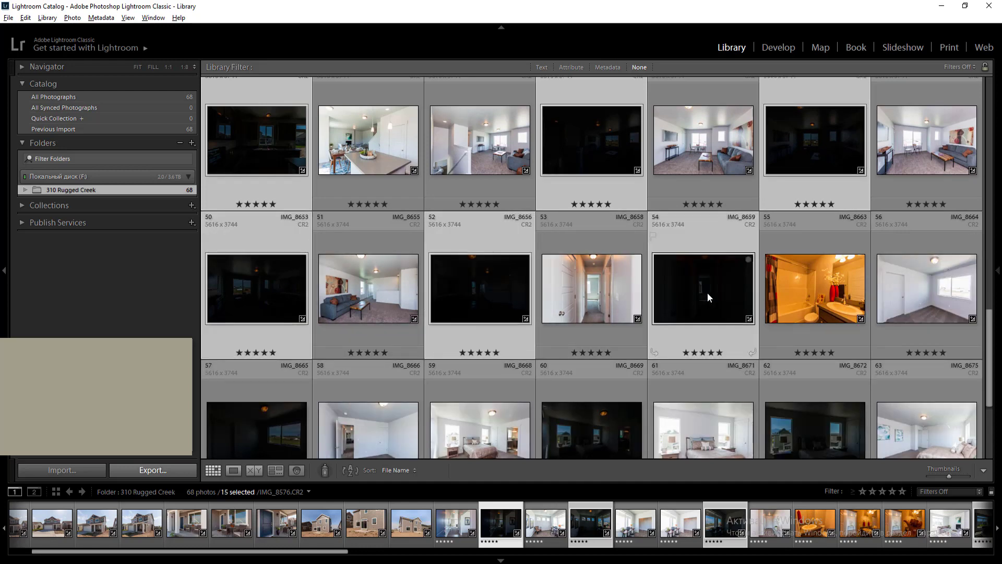
{"action": "scroll", "coordinate": [708, 297], "scroll_direction": "down", "scroll_amount": 1}
{"action": "left_click", "coordinate": [273, 344], "text": "ctrl"}
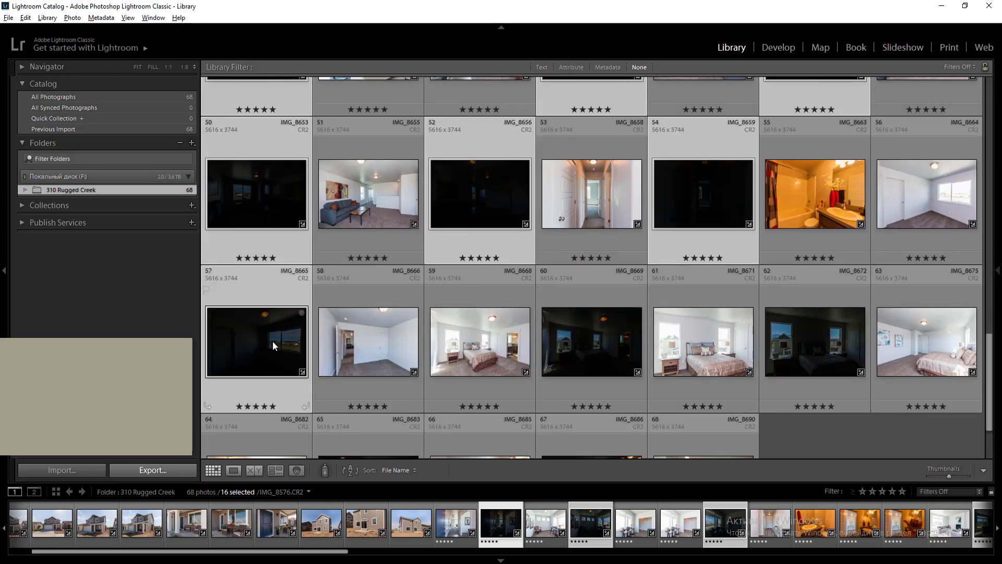
{"action": "left_click", "coordinate": [595, 355], "text": "ctrl"}
{"action": "scroll", "coordinate": [599, 353], "scroll_direction": "down", "scroll_amount": 1}
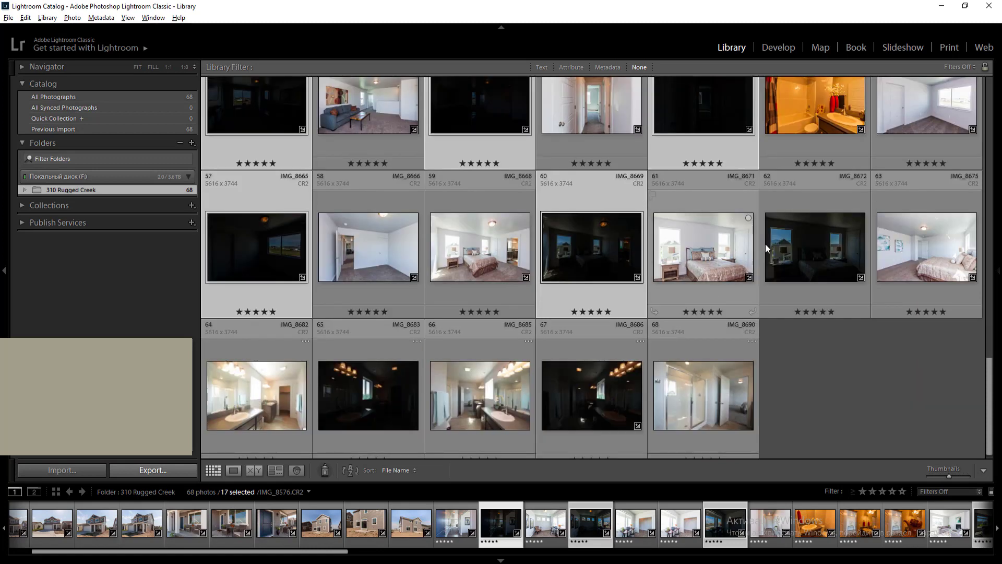
{"action": "left_click", "coordinate": [809, 230], "text": "ctrl"}
{"action": "left_click", "coordinate": [596, 404], "text": "ctrl"}
{"action": "left_click", "coordinate": [375, 382], "text": "ctrl"}
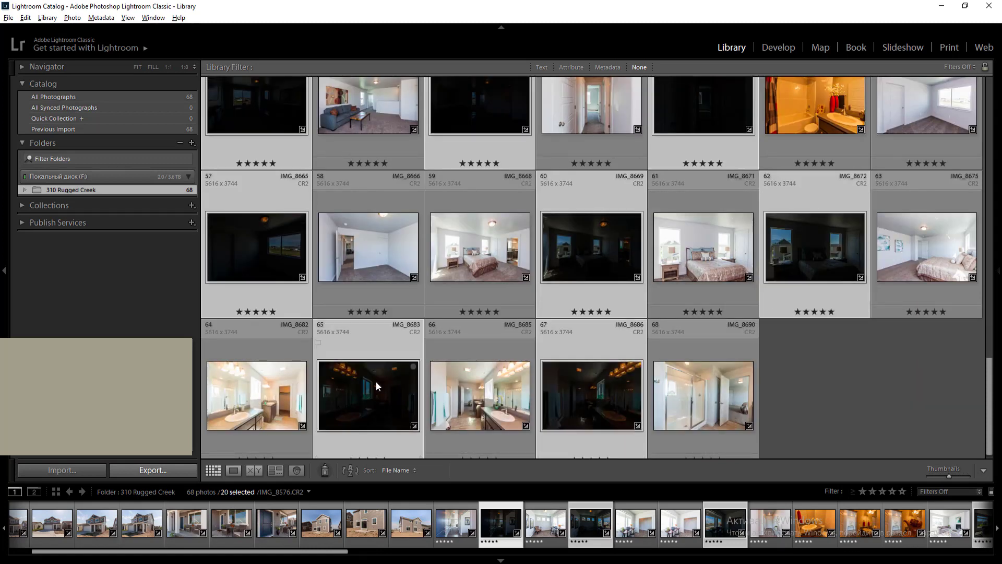
{"action": "key", "text": "4"}
Select the entry hallway photo IMG_8575 and filter the folder to show only five-star photos
{"action": "scroll", "coordinate": [371, 371], "scroll_direction": "up", "scroll_amount": 10}
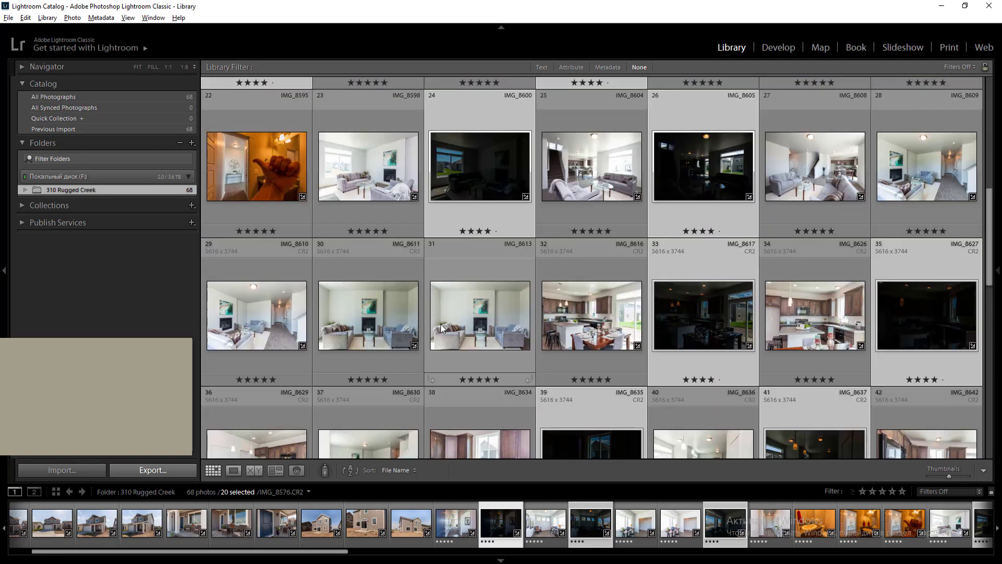
{"action": "scroll", "coordinate": [443, 321], "scroll_direction": "up", "scroll_amount": 5}
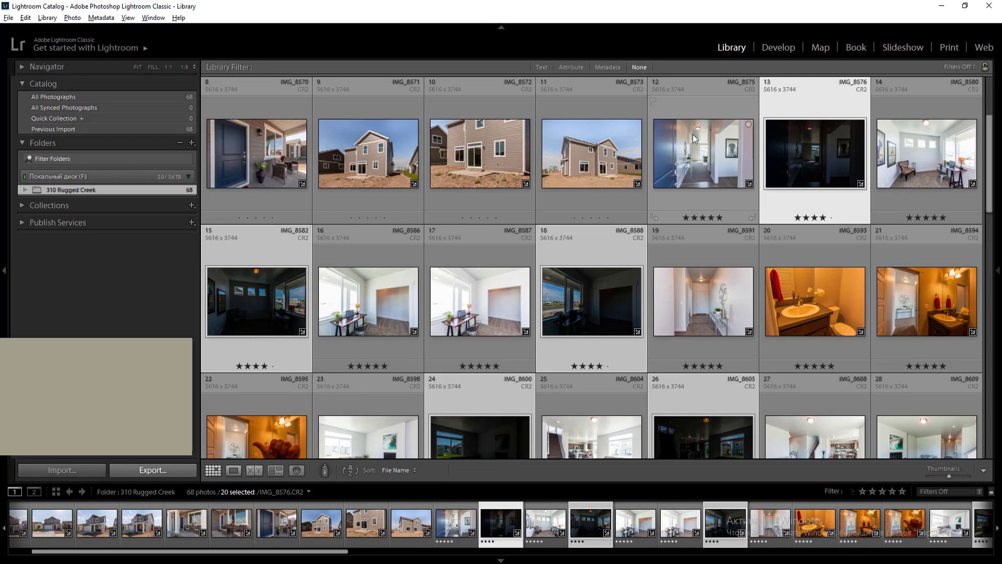
{"action": "left_click", "coordinate": [693, 133]}
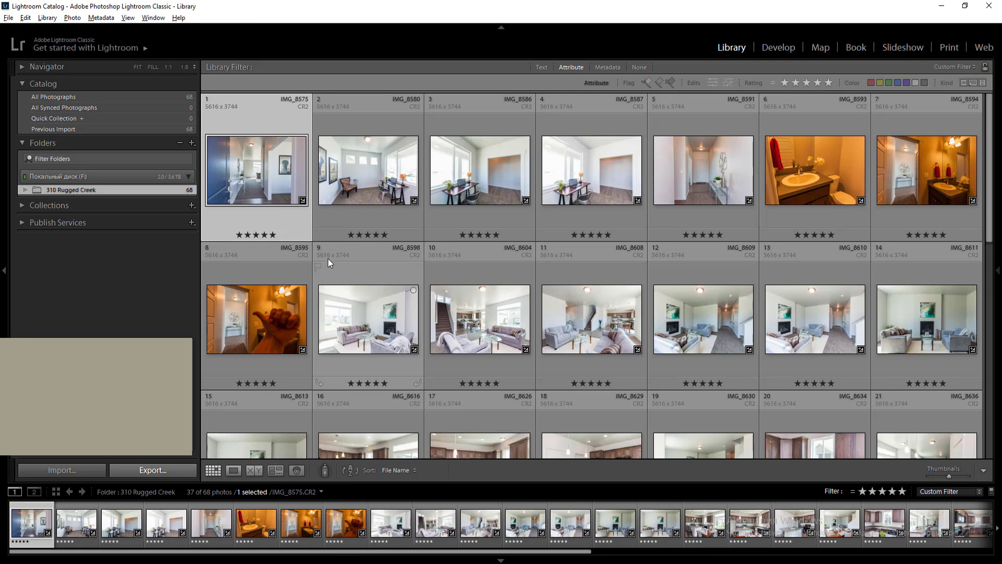
Clear the selection of the filtered photos and open only the entry hallway photo IMG_8575 for developing
{"action": "left_click", "coordinate": [774, 52]}
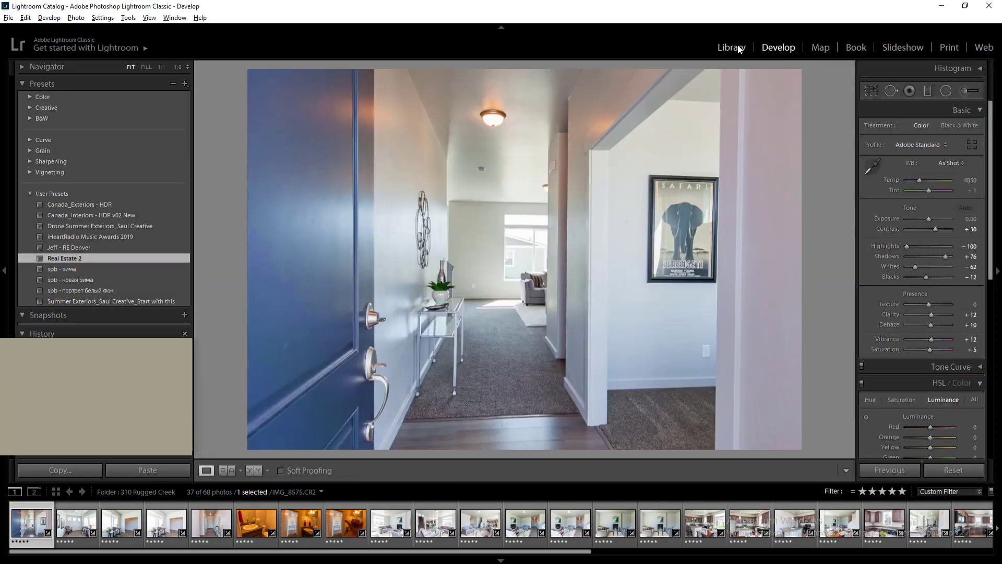
{"action": "left_click", "coordinate": [739, 50]}
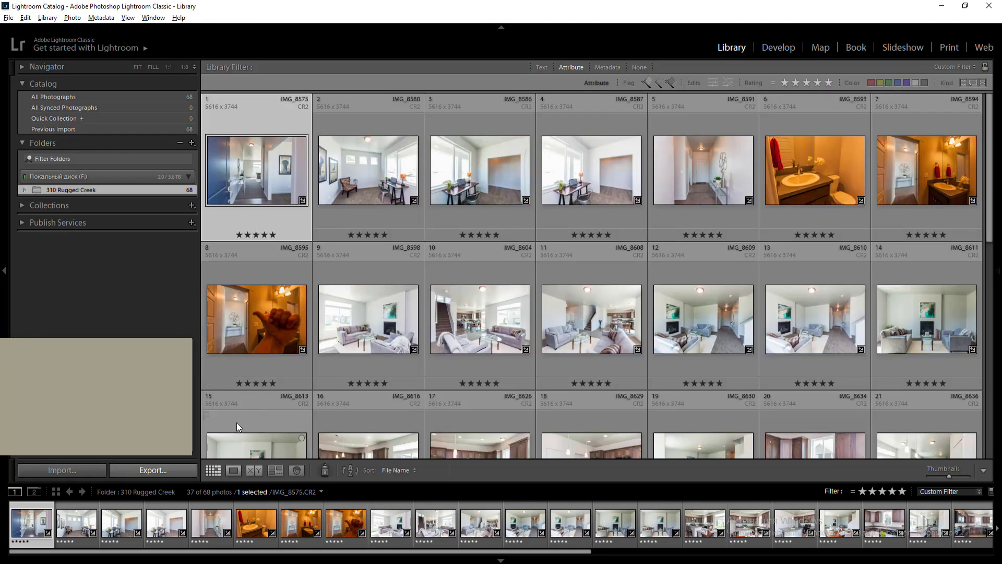
{"action": "key", "text": "ctrl+a"}
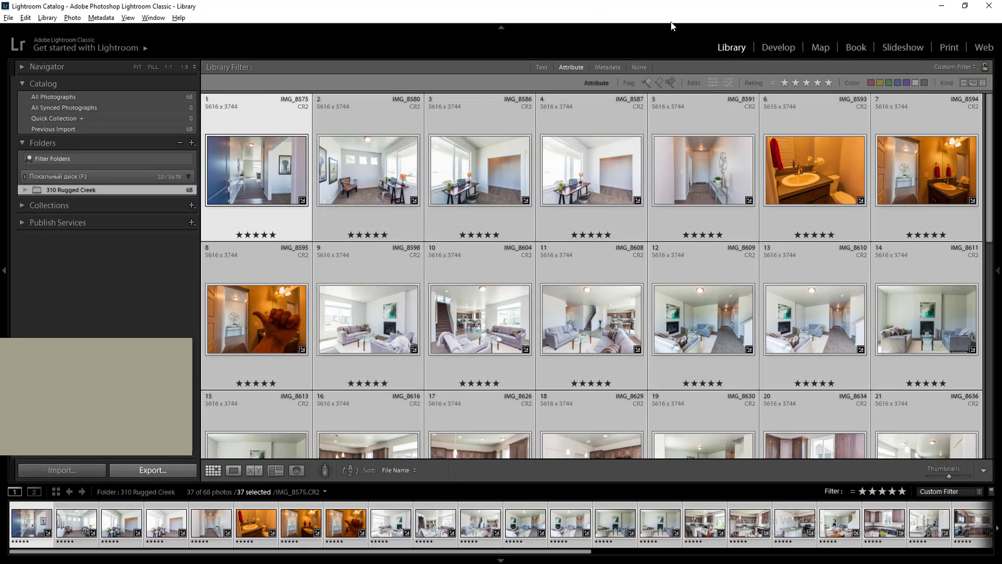
{"action": "key", "text": "ctrl+d"}
{"action": "left_click", "coordinate": [779, 47]}
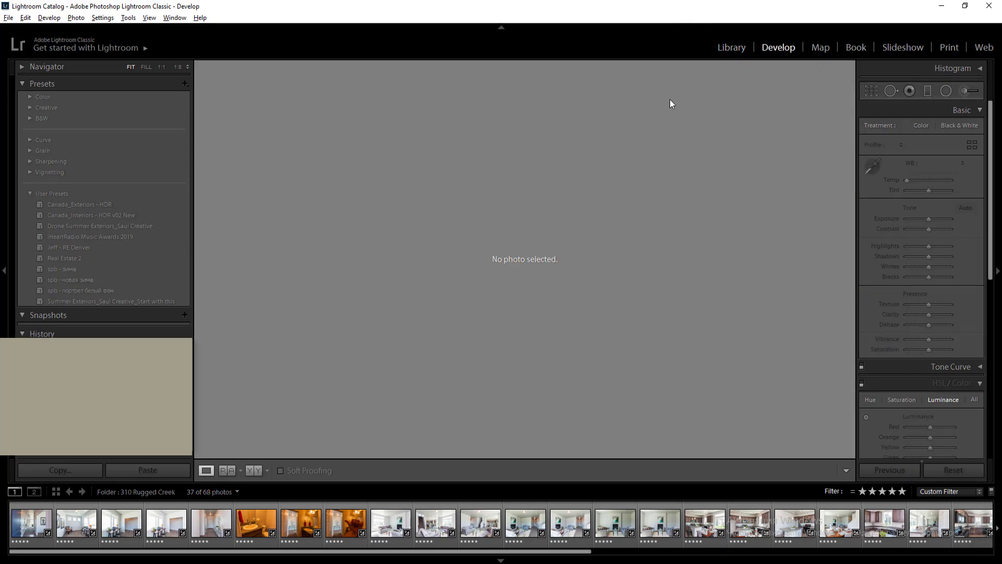
{"action": "left_click", "coordinate": [23, 522]}
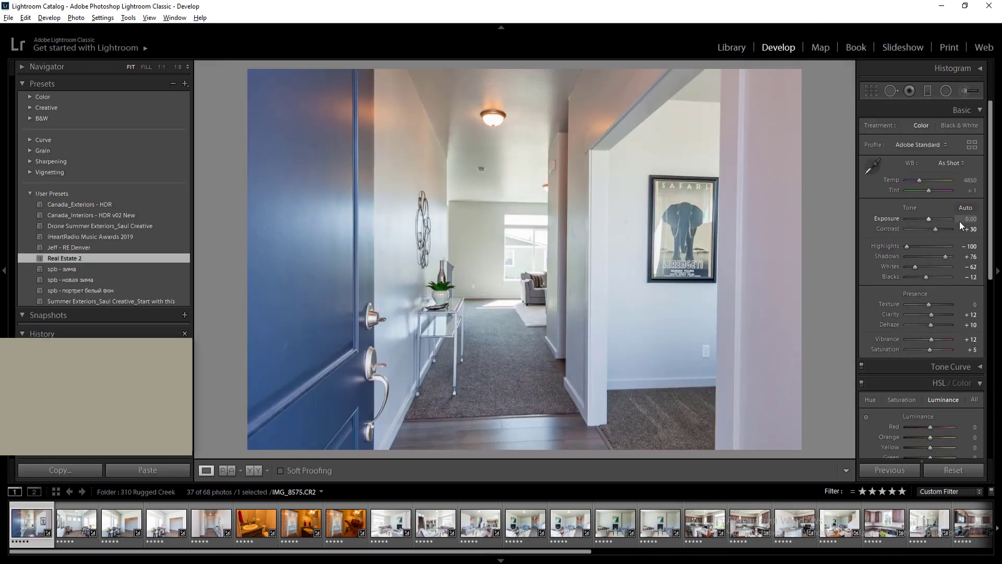
Set the hallway photo's white balance to Auto and its exposure to −0.40
{"action": "left_click", "coordinate": [953, 164]}
{"action": "left_click", "coordinate": [955, 189]}
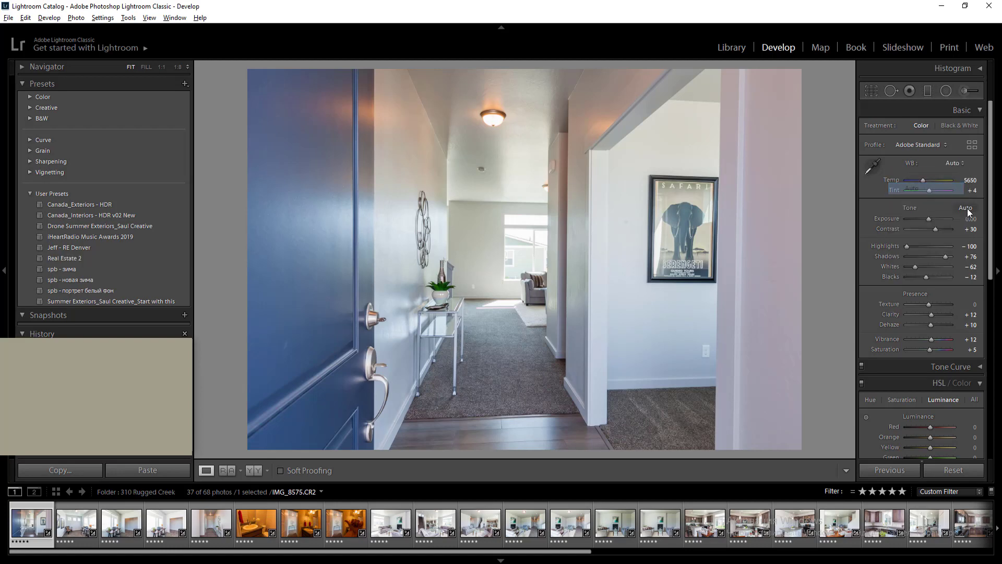
{"action": "left_click", "coordinate": [973, 221]}
{"action": "type", "text": "-0.4"}
{"action": "key", "text": "Return"}
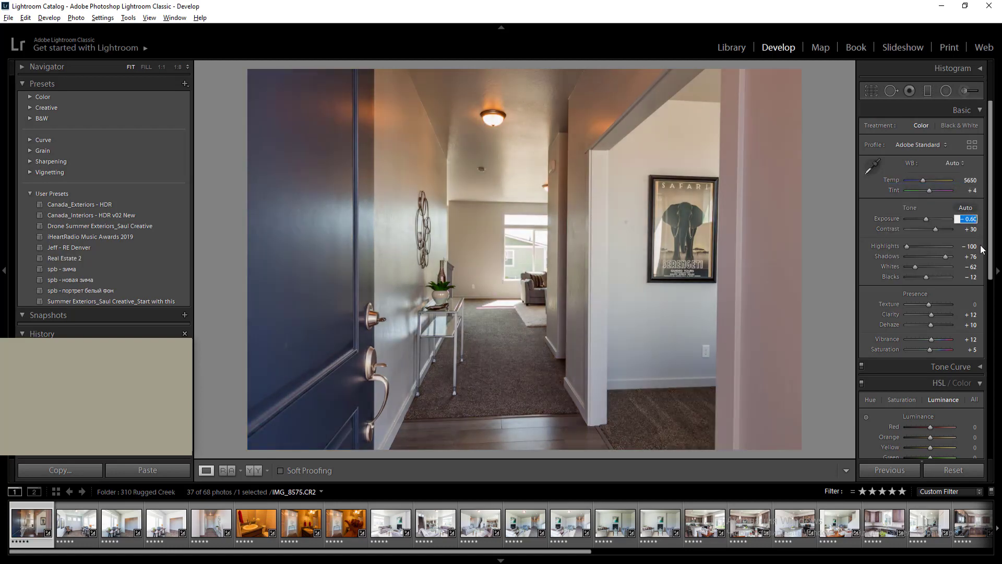
Try sampling the hallway photo's white balance from the wall beside the elephant poster, and return it to Auto
{"action": "left_click", "coordinate": [971, 180]}
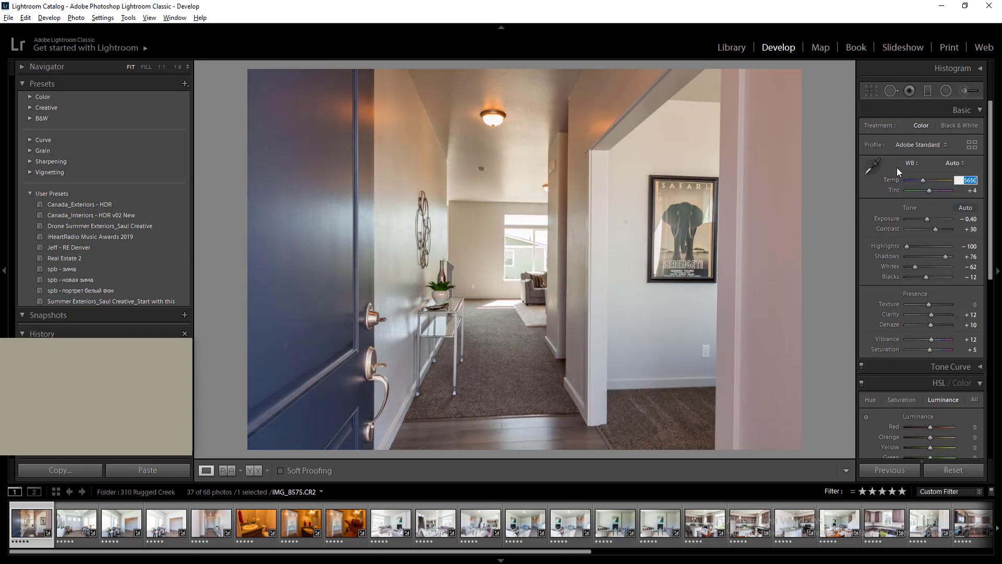
{"action": "left_click", "coordinate": [872, 166]}
{"action": "left_click", "coordinate": [624, 279]}
{"action": "left_click", "coordinate": [949, 163]}
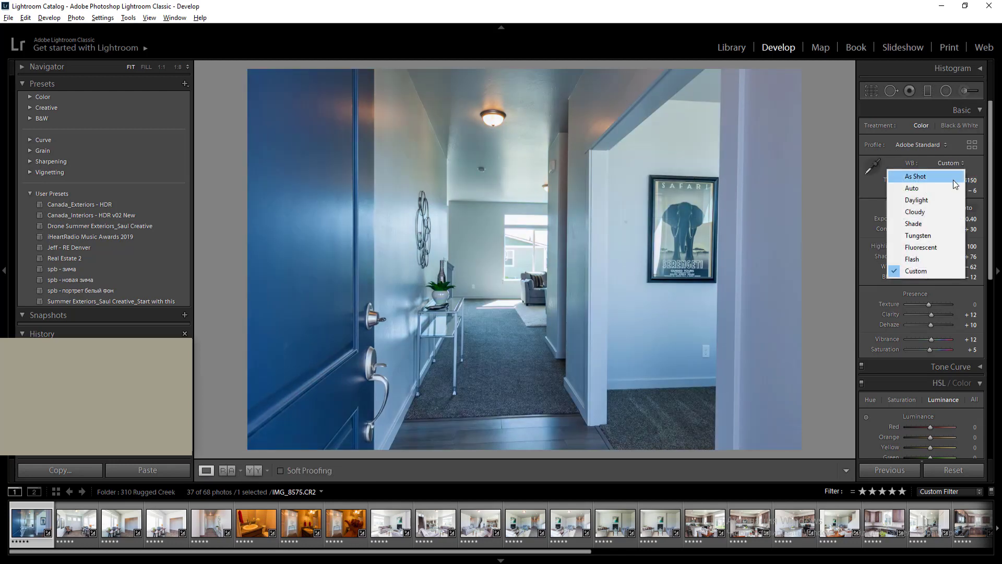
{"action": "left_click", "coordinate": [952, 188]}
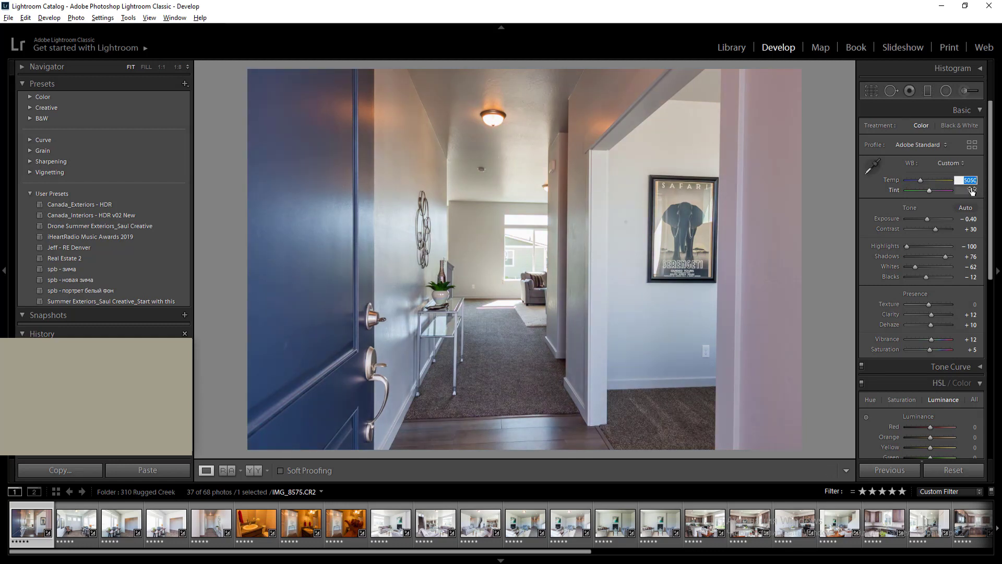
Set the hallway photo's temperature to 5050, tint to +2 and exposure to −0.50
{"action": "left_click", "coordinate": [971, 190]}
{"action": "key", "text": "Return"}
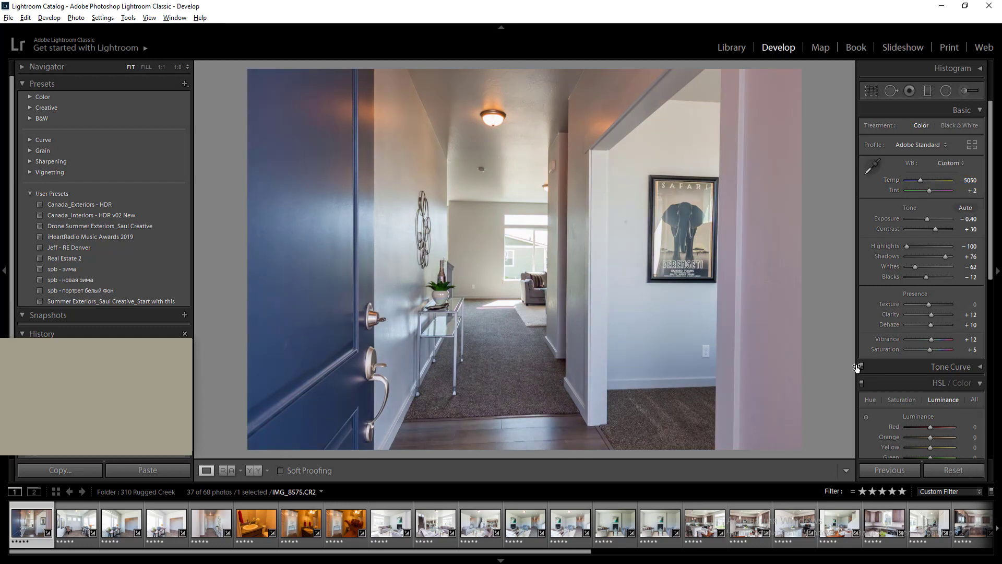
{"action": "left_click", "coordinate": [969, 219]}
{"action": "key", "text": "Down"}
{"action": "key", "text": "Return"}
Add radial filters over the hallway ceiling and the elephant poster room, setting the poster room filter's temperature to 15
{"action": "key", "text": "m"}
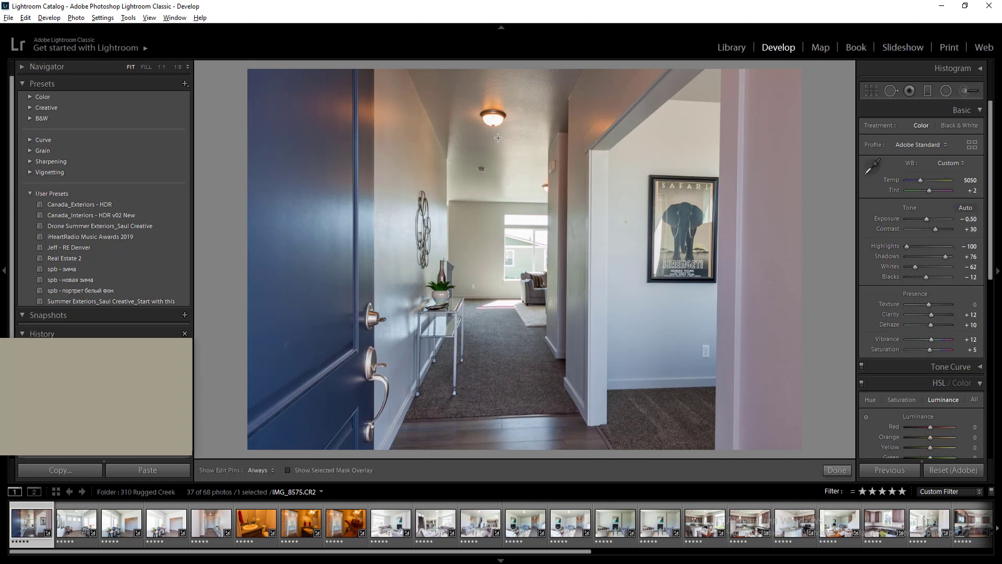
{"action": "left_click_drag", "start_coordinate": [471, 98], "coordinate": [640, 254]}
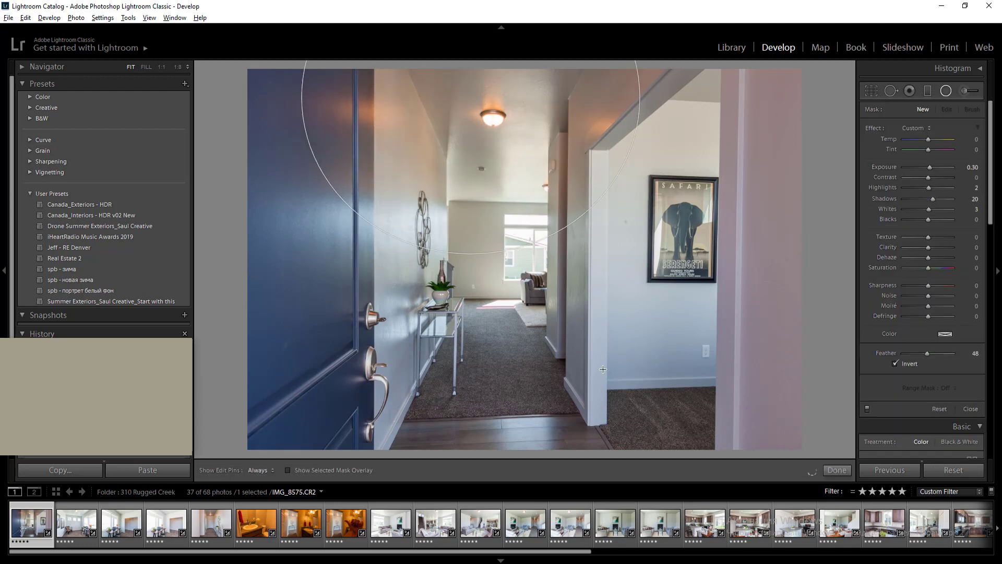
{"action": "left_click_drag", "start_coordinate": [652, 317], "coordinate": [750, 538]}
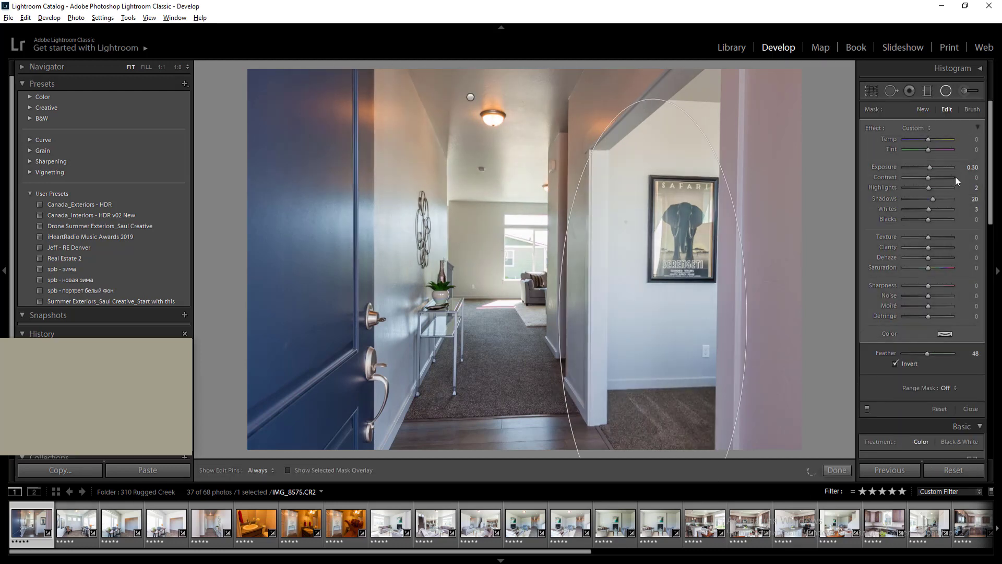
{"action": "left_click", "coordinate": [975, 140]}
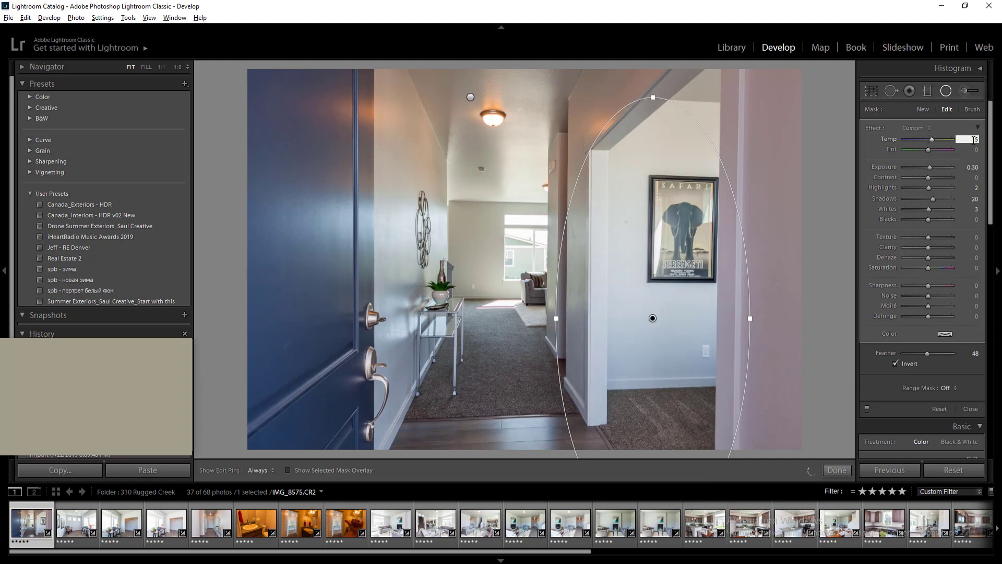
{"action": "key", "text": "Return"}
Add a radial filter over the far living room with exposure −0.20 and temperature 15
{"action": "left_click_drag", "start_coordinate": [518, 264], "coordinate": [583, 370]}
{"action": "left_click", "coordinate": [977, 169]}
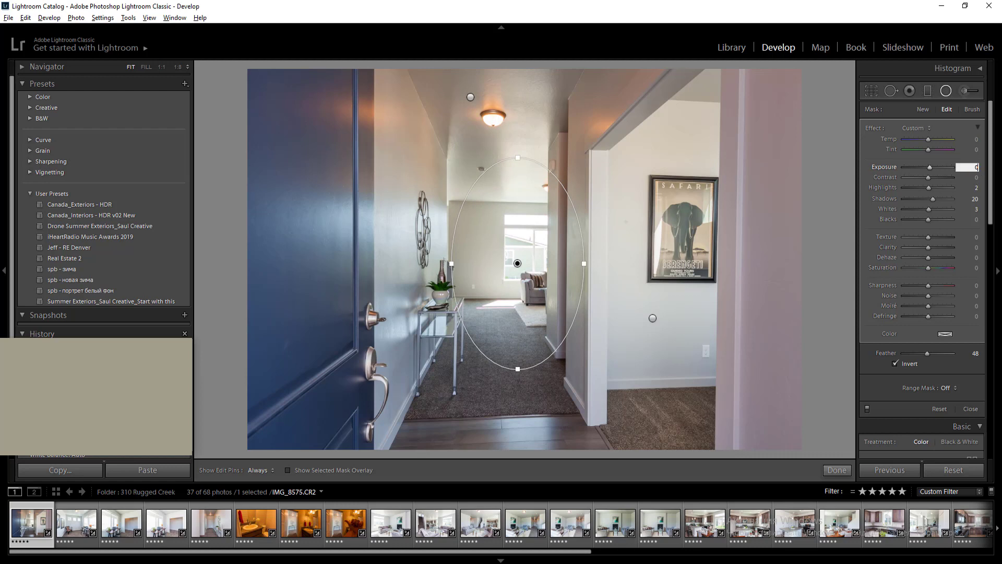
{"action": "type", "text": "-0.2"}
{"action": "key", "text": "Return"}
{"action": "left_click", "coordinate": [975, 141]}
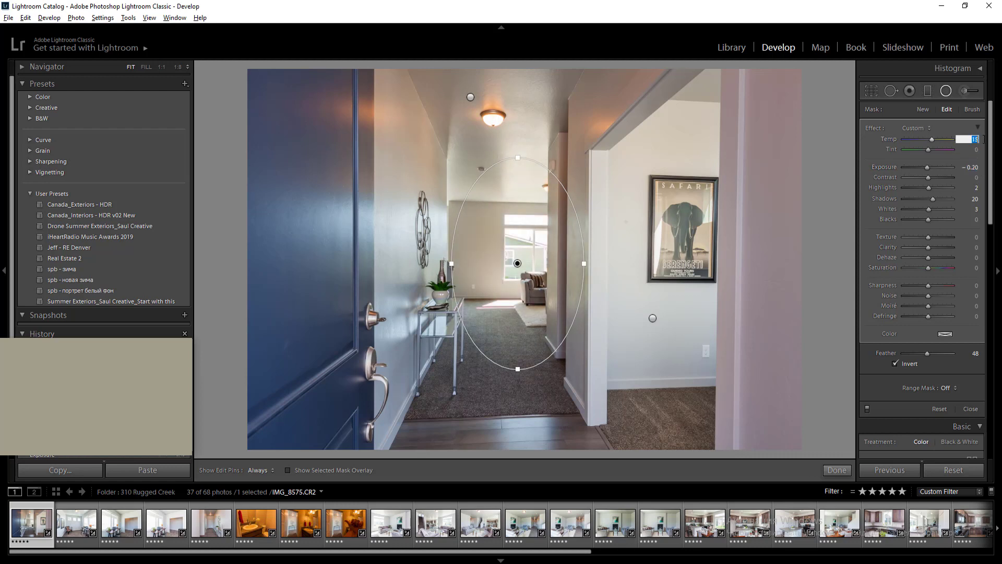
{"action": "key", "text": "Return"}
Add a radial filter over the blue front door with exposure −0.50, and set the hallway photo's overall exposure to −0.60
{"action": "key", "text": "shift+m"}
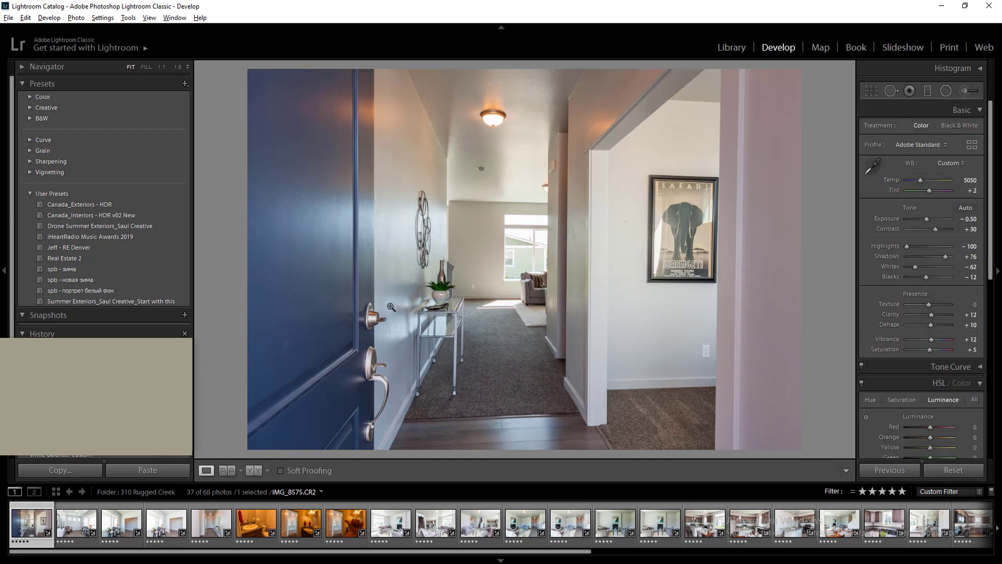
{"action": "key", "text": "shift+m"}
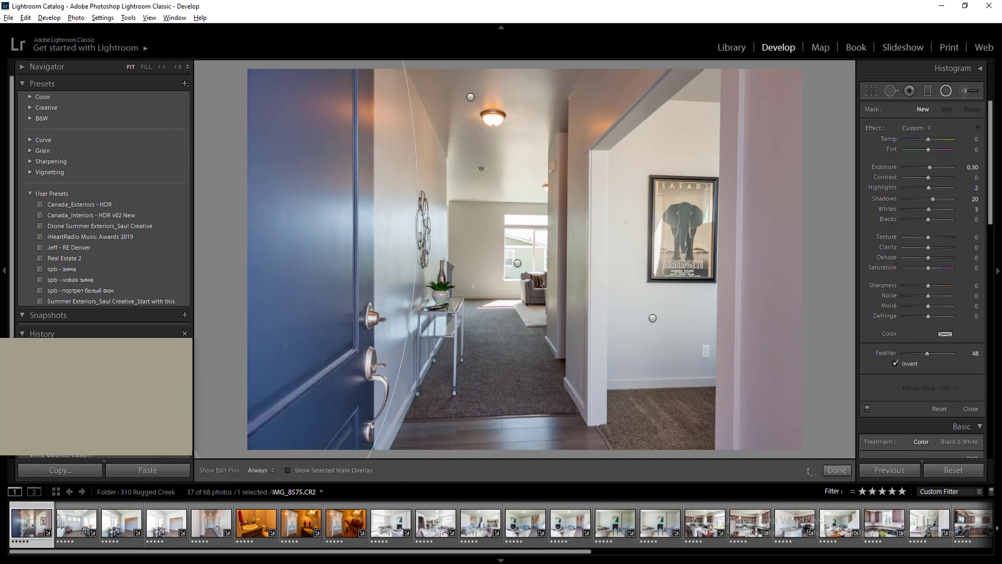
{"action": "left_click", "coordinate": [971, 168]}
{"action": "type", "text": "-0.3"}
{"action": "key", "text": "Return"}
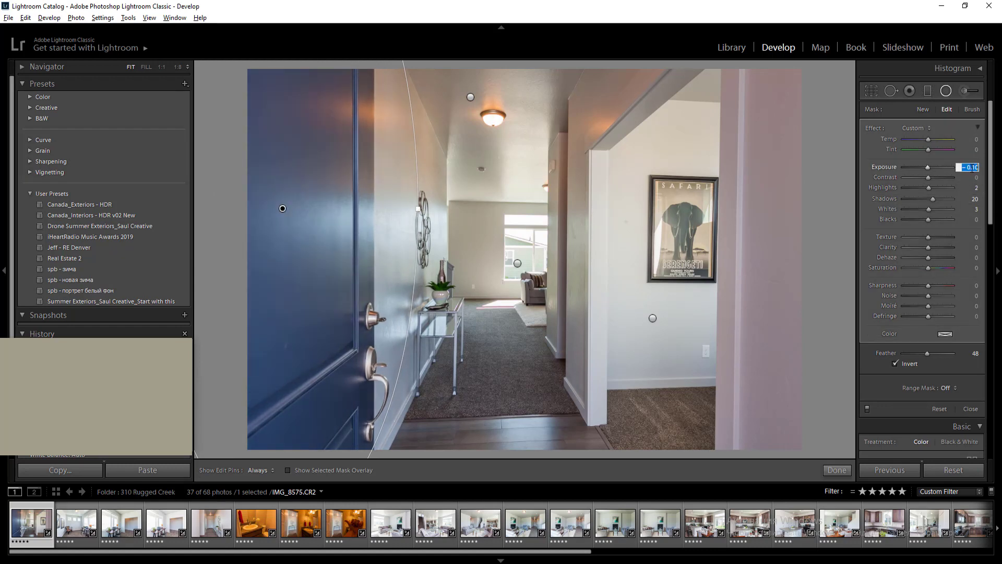
{"action": "key", "text": "Return"}
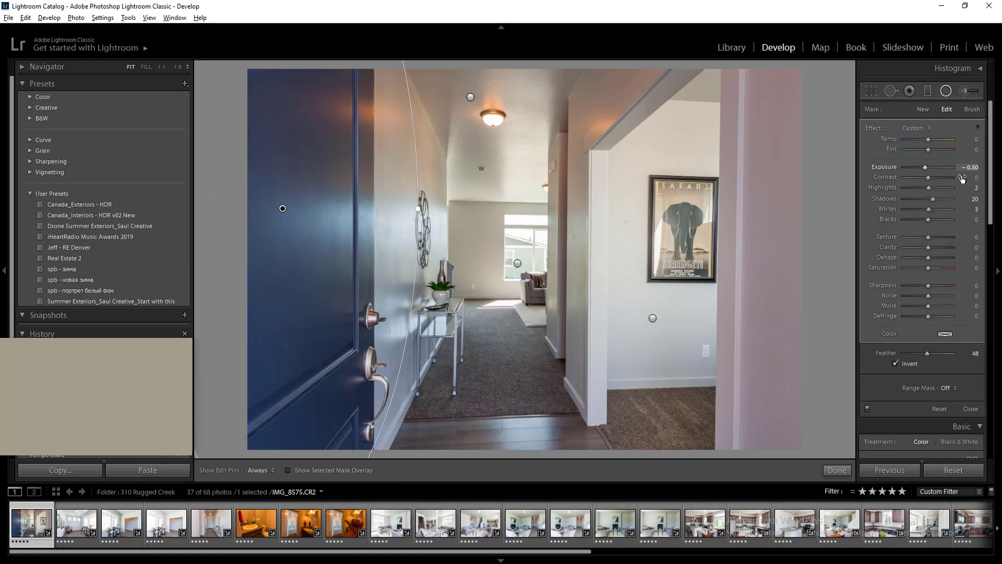
{"action": "key", "text": "shift+m"}
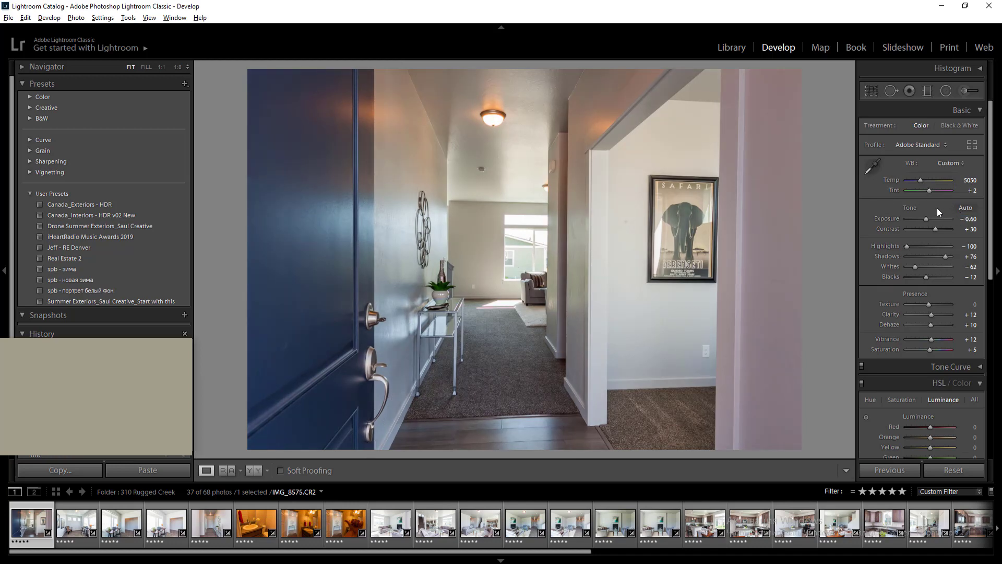
Open the office photo IMG_8580 and set its white balance to temperature 4950 and tint 0
{"action": "key", "text": "Right"}
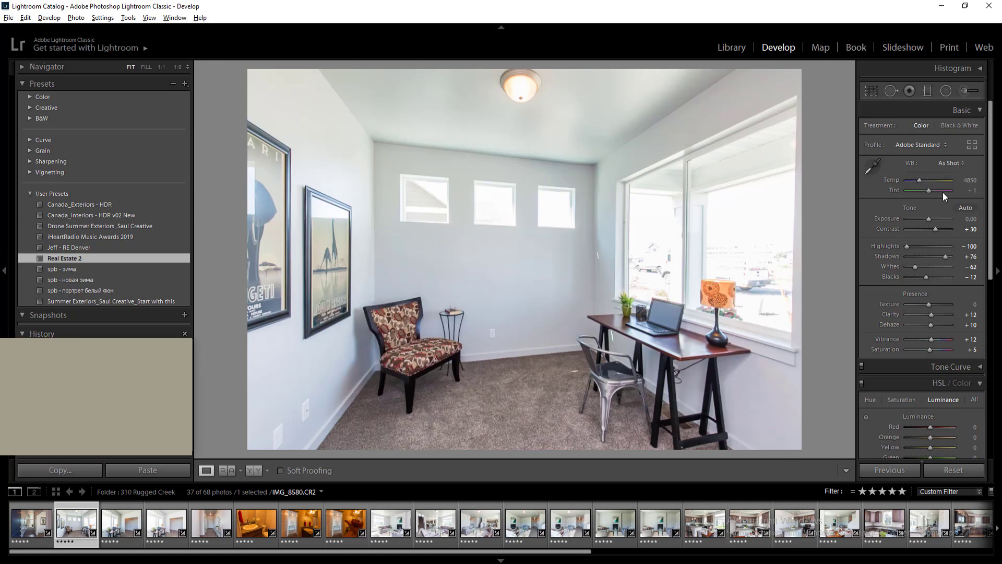
{"action": "left_click", "coordinate": [953, 162]}
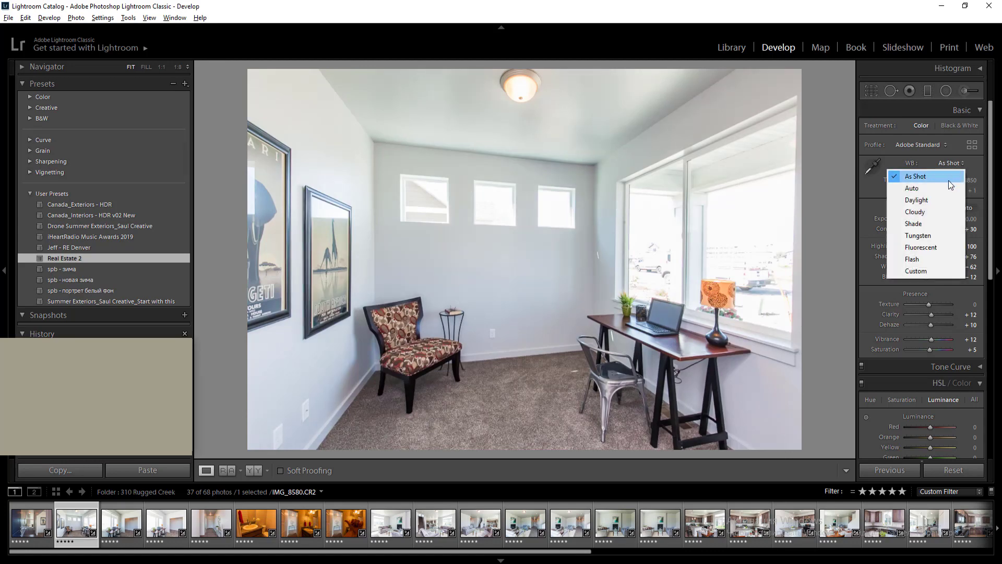
{"action": "left_click", "coordinate": [945, 188]}
{"action": "left_click", "coordinate": [970, 181]}
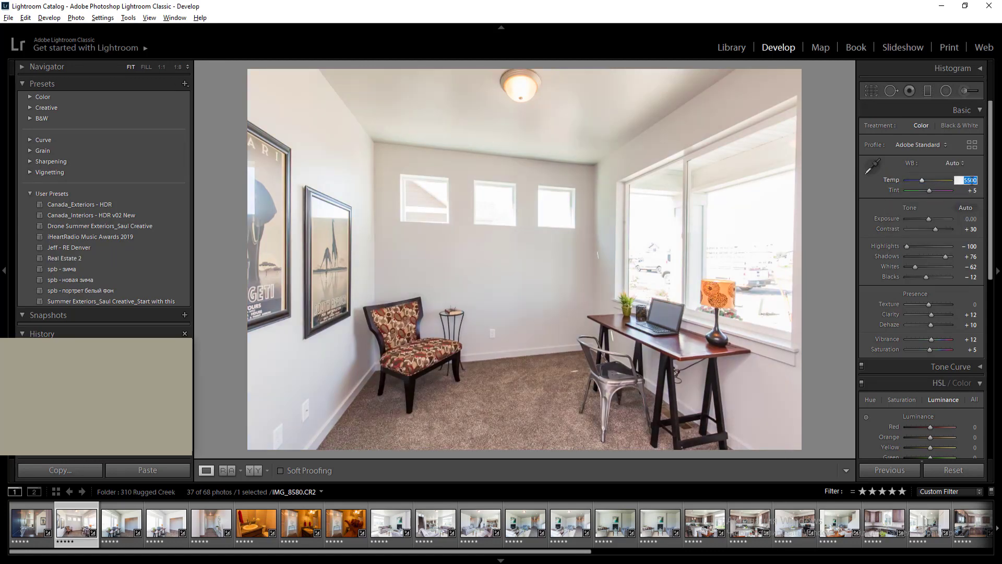
{"action": "type", "text": "4800"}
{"action": "key", "text": "Return"}
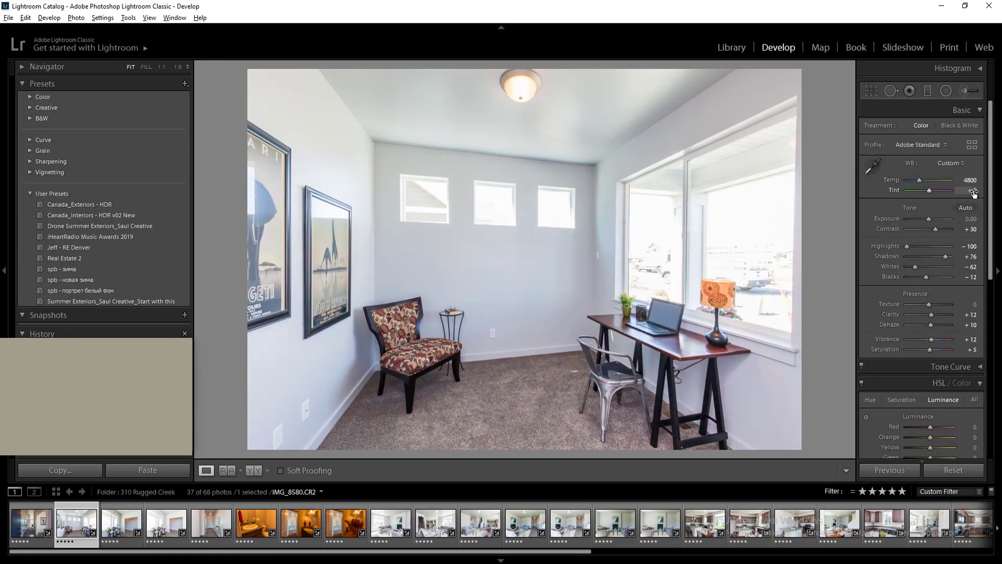
{"action": "left_click", "coordinate": [971, 181]}
{"action": "type", "text": "4950"}
{"action": "key", "text": "Return"}
Apply automatic tone to the office photo, adjusting whites to −21, exposure to −0.98 and temperature to 5050
{"action": "left_click", "coordinate": [971, 219]}
{"action": "left_click", "coordinate": [965, 208]}
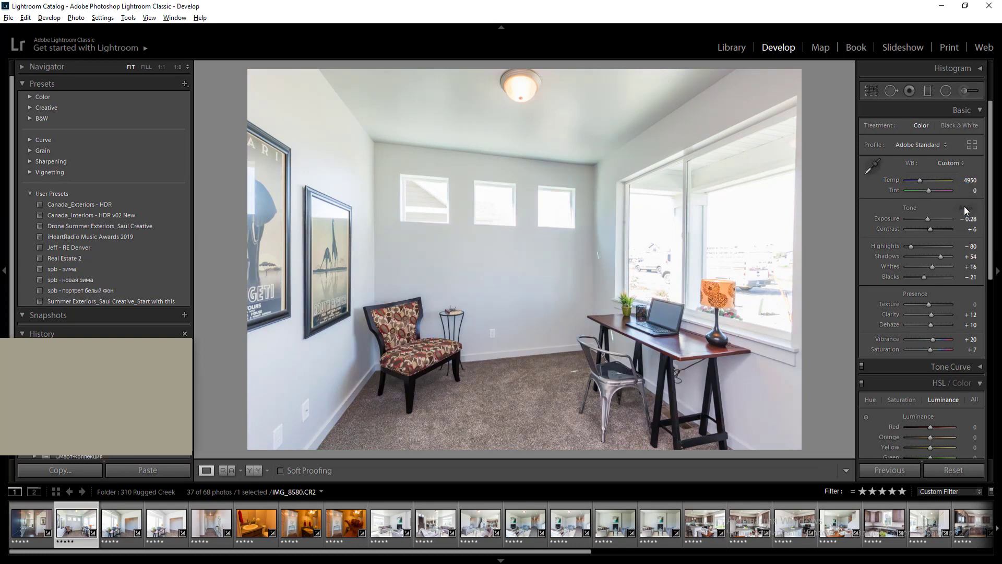
{"action": "left_click_drag", "start_coordinate": [932, 268], "coordinate": [924, 268]}
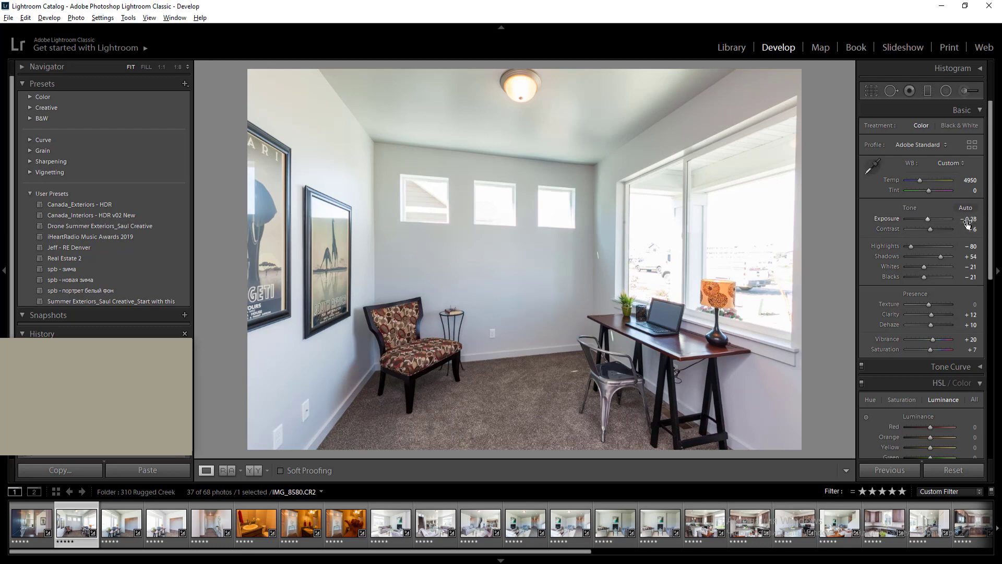
{"action": "type", "text": "-0.98"}
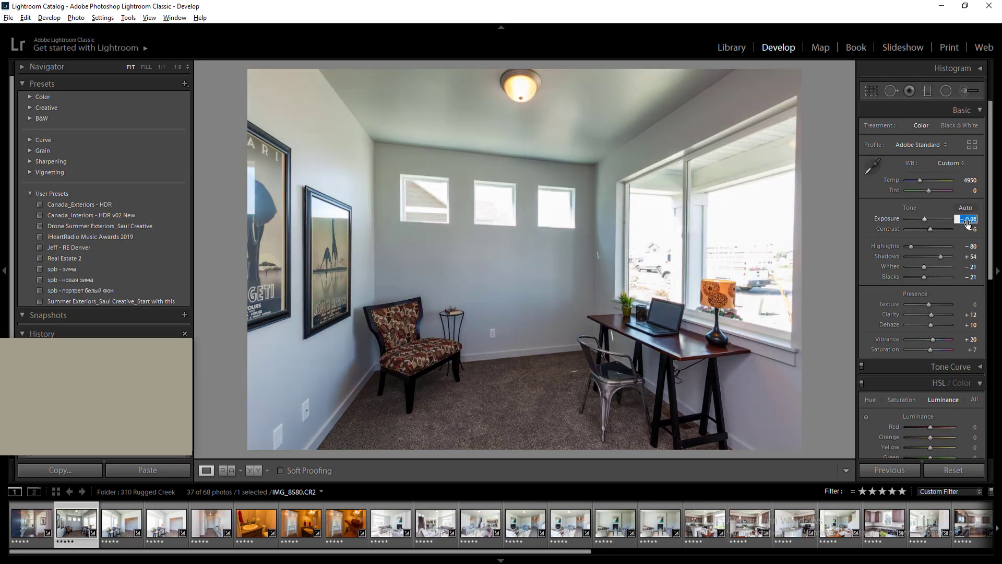
{"action": "key", "text": "Return"}
{"action": "left_click", "coordinate": [970, 180]}
{"action": "key", "text": "Return"}
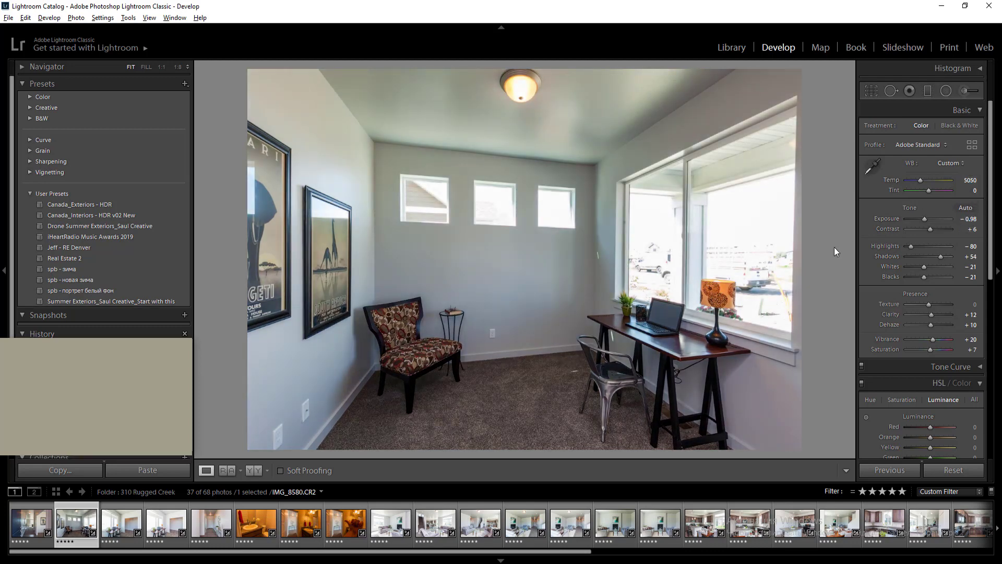
Add a radial filter over the office's armchair area with exposure 0.30 and another over the large window with exposure −0.30 and highlights −28
{"action": "key", "text": "shift+m"}
{"action": "left_click_drag", "start_coordinate": [585, 495], "coordinate": [619, 507]}
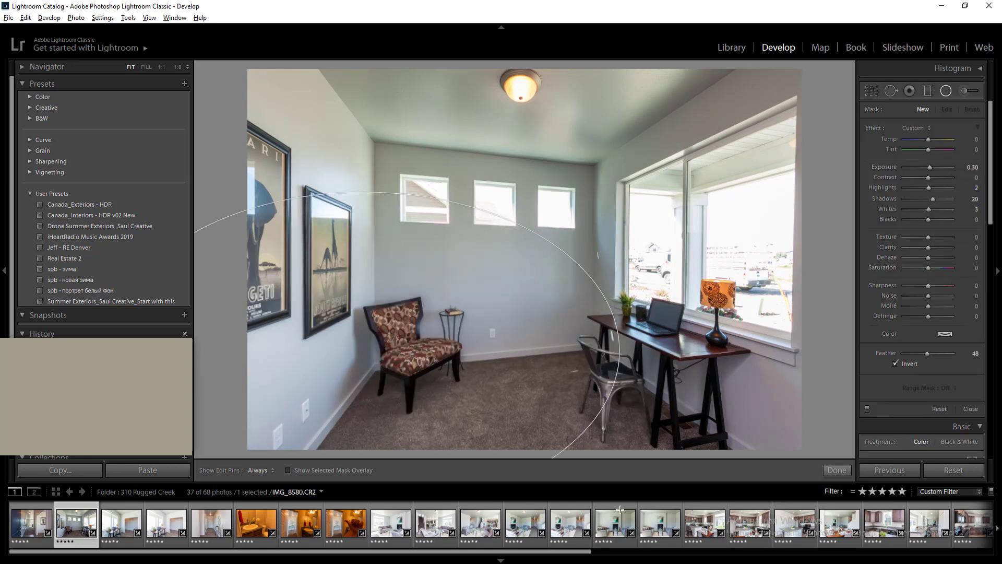
{"action": "left_click_drag", "start_coordinate": [729, 265], "coordinate": [853, 432]}
{"action": "type", "text": "-0.3"}
{"action": "key", "text": "Return"}
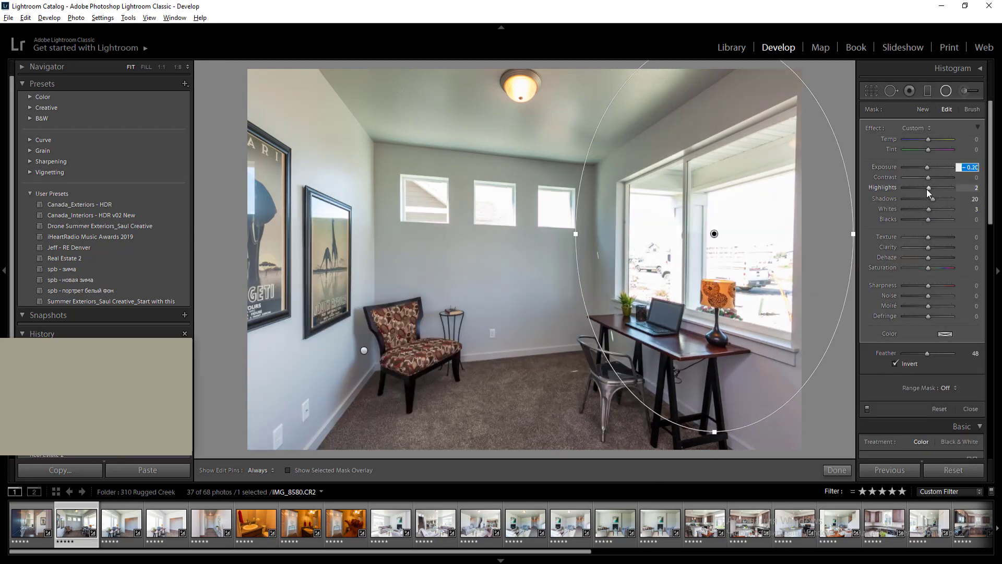
{"action": "left_click_drag", "start_coordinate": [925, 189], "coordinate": [923, 190]}
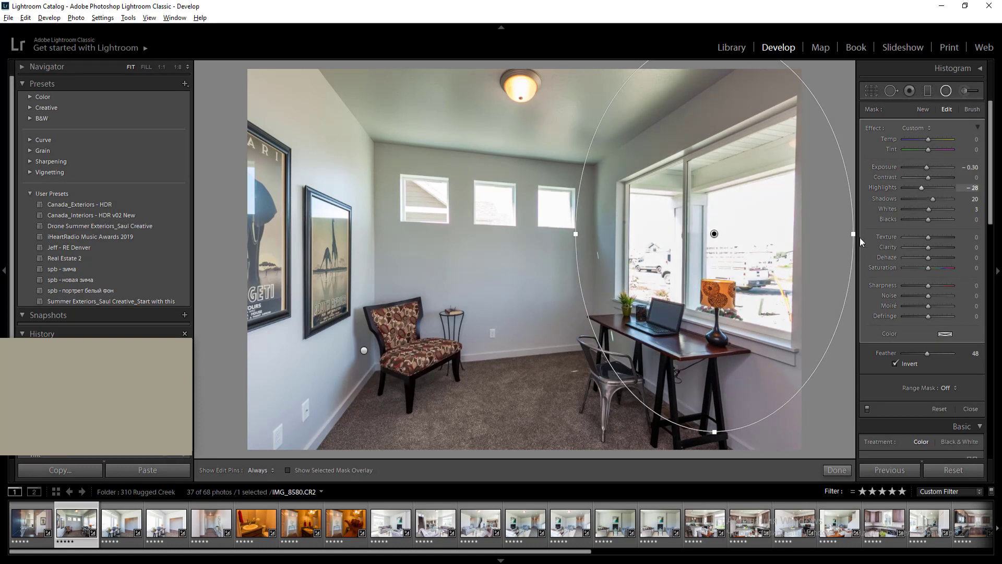
{"action": "left_click", "coordinate": [676, 407]}
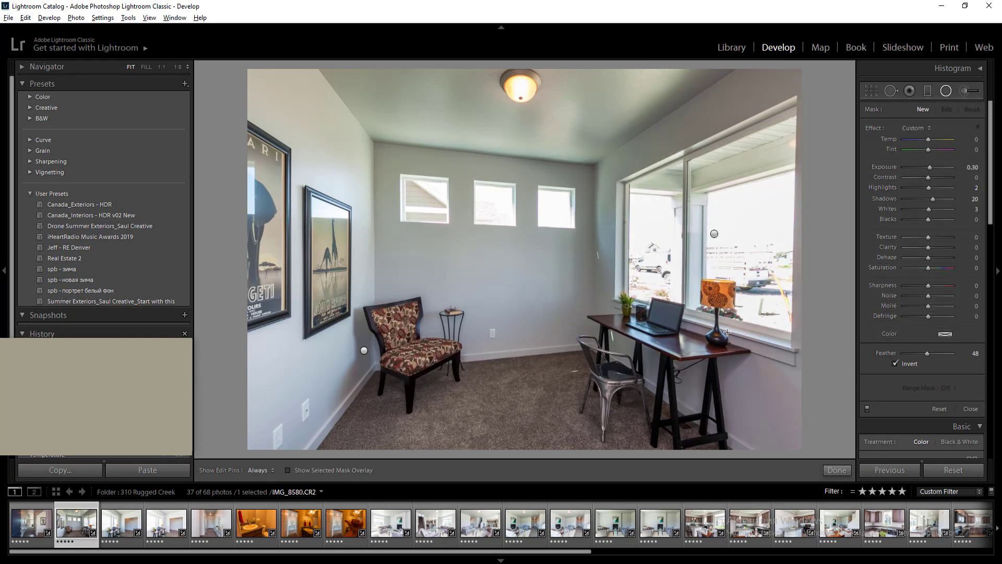
{"action": "left_click", "coordinate": [836, 470]}
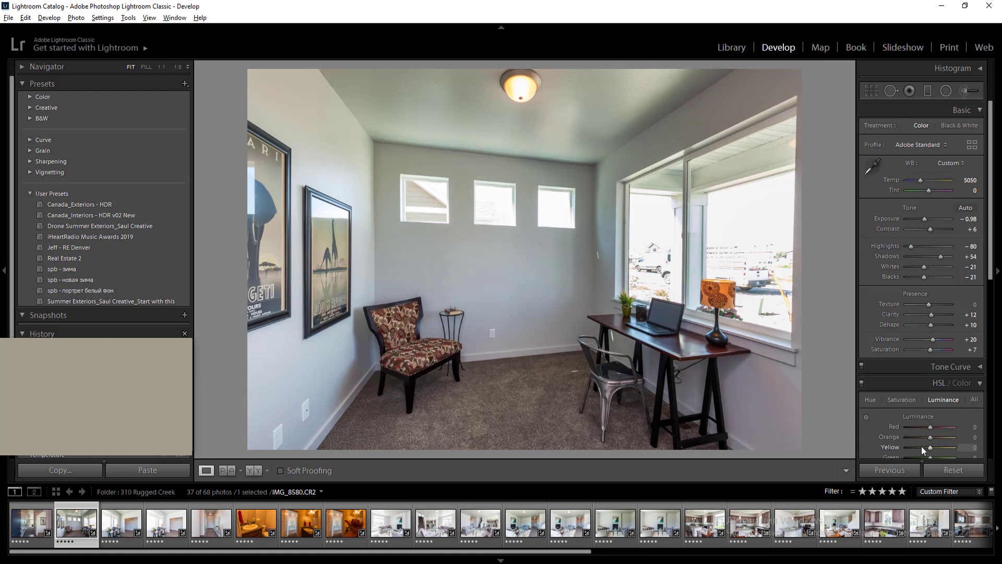
Lower the office photo's yellow luminance to −33 and add a radial filter with exposure 0.30 over the ceiling
{"action": "left_click", "coordinate": [922, 446]}
{"action": "key", "text": "shift+m"}
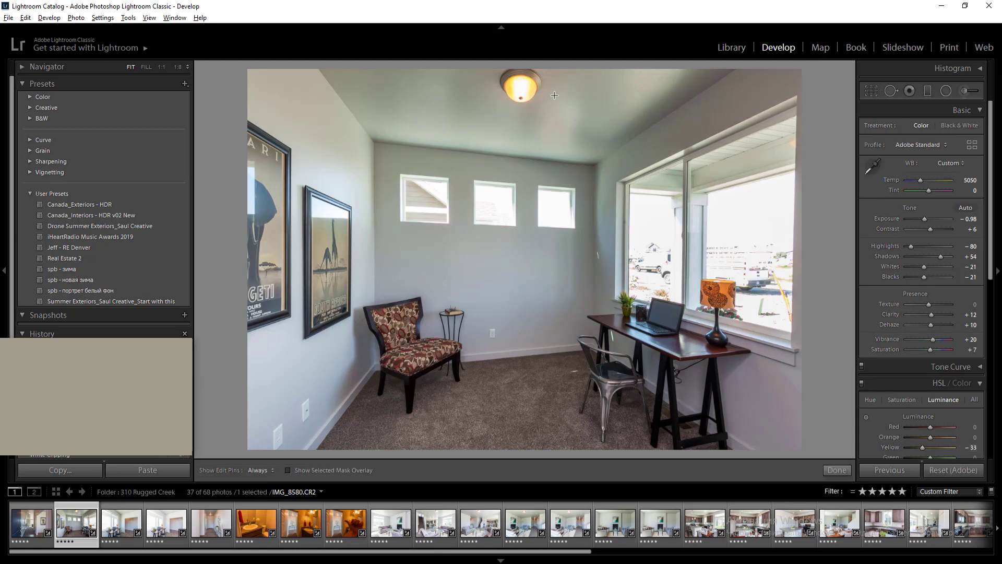
{"action": "left_click_drag", "start_coordinate": [614, 113], "coordinate": [796, 174]}
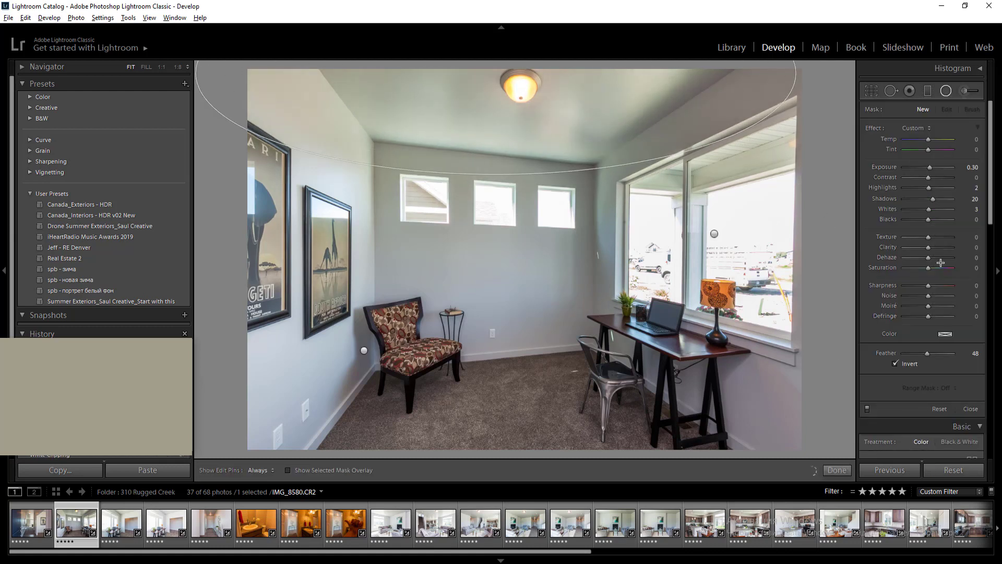
{"action": "key", "text": "shift+m"}
Adjust the office photo's yellow luminance to −9 and its yellow hue to −42
{"action": "left_click_drag", "start_coordinate": [991, 216], "coordinate": [993, 267]}
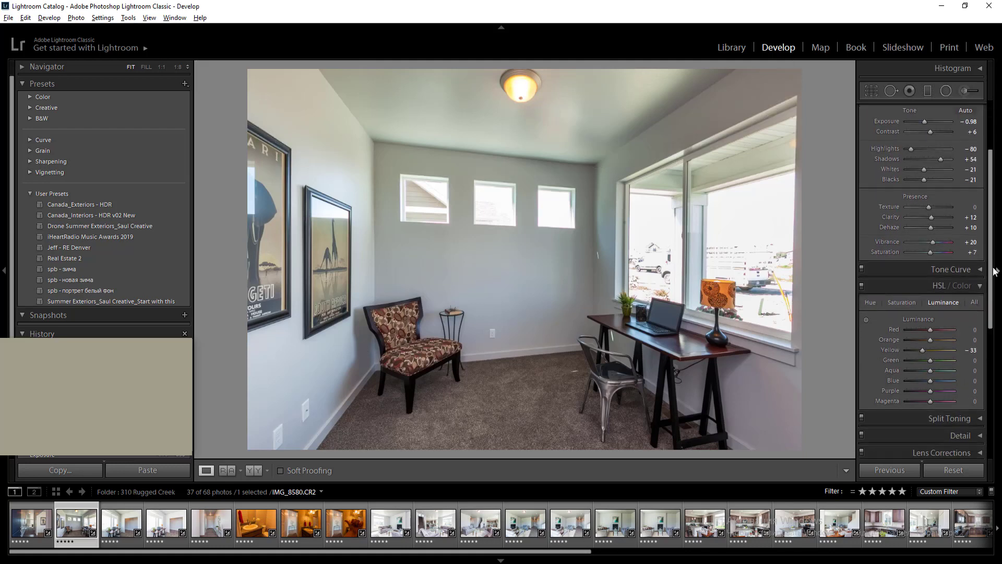
{"action": "left_click_drag", "start_coordinate": [922, 350], "coordinate": [927, 350]}
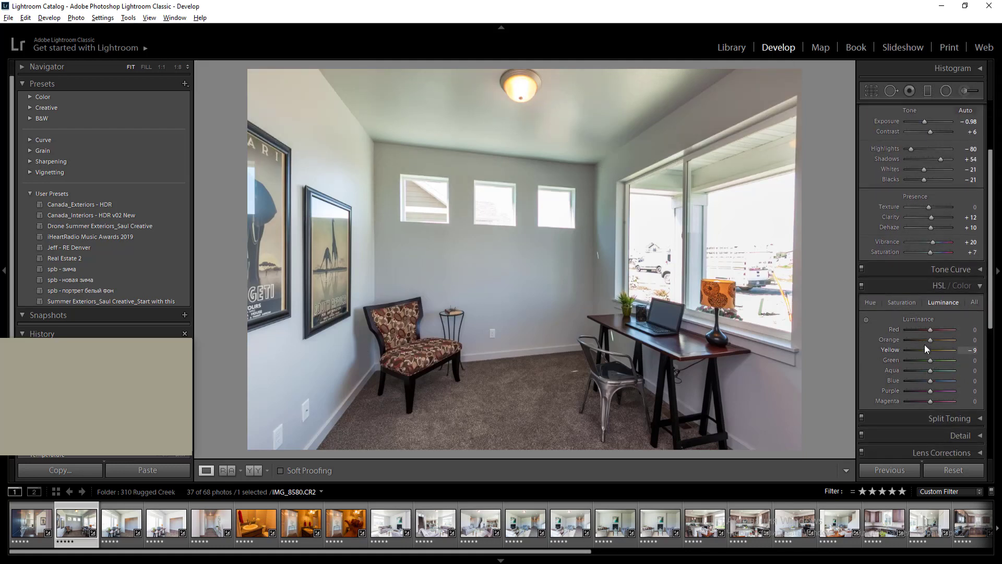
{"action": "double_click", "coordinate": [899, 304]}
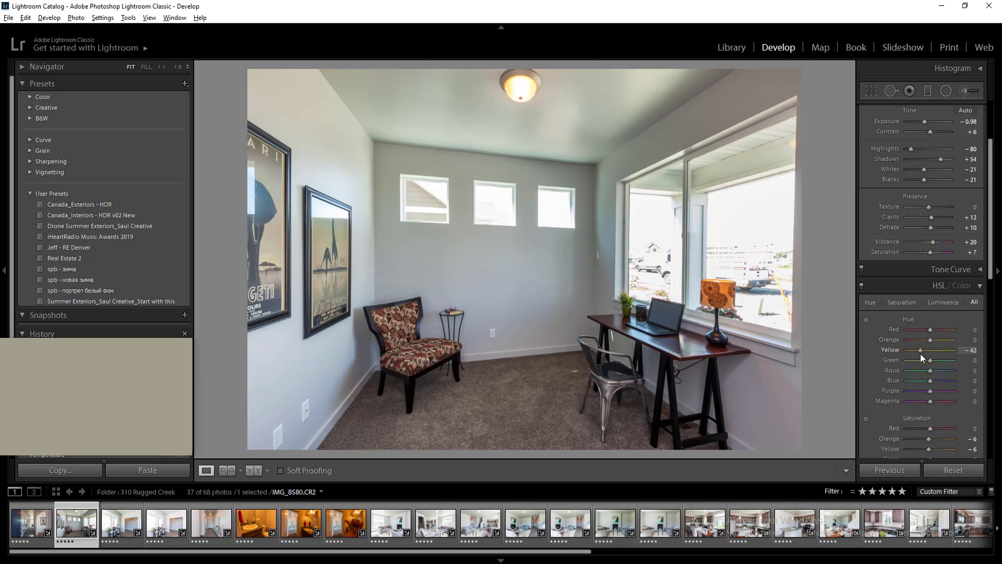
{"action": "left_click", "coordinate": [920, 352]}
Reduce the office photo's green saturation to −60
{"action": "left_click", "coordinate": [907, 302]}
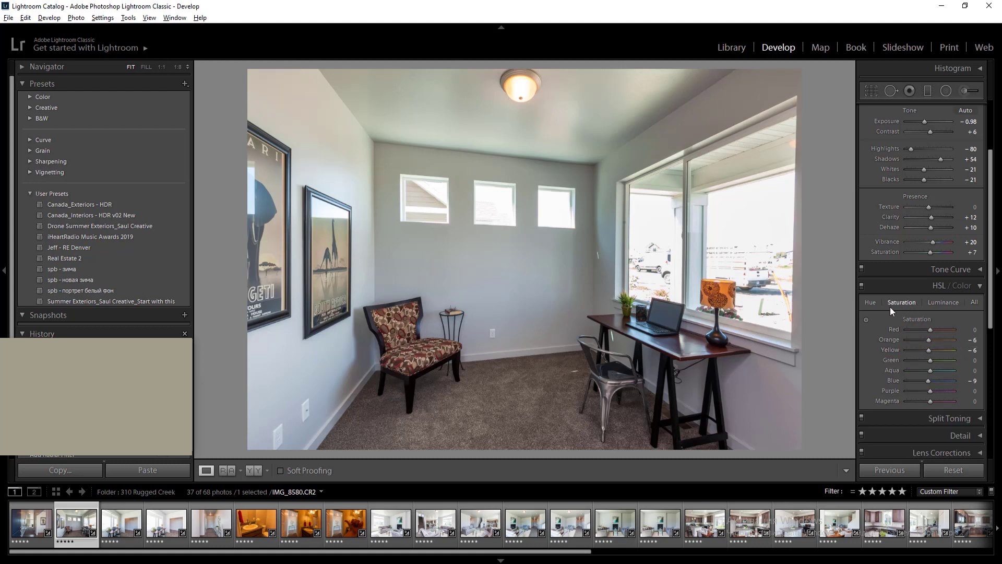
{"action": "left_click", "coordinate": [870, 302]}
{"action": "left_click", "coordinate": [967, 349]}
{"action": "left_click", "coordinate": [922, 361]}
{"action": "left_click_drag", "start_coordinate": [950, 364], "coordinate": [917, 368]}
Add the next two office photos to the selection and synchronize the develop settings from IMG_8580 to them
{"action": "key", "text": "shift+Right"}
{"action": "key", "text": "shift+Right"}
{"action": "left_click", "coordinate": [906, 472]}
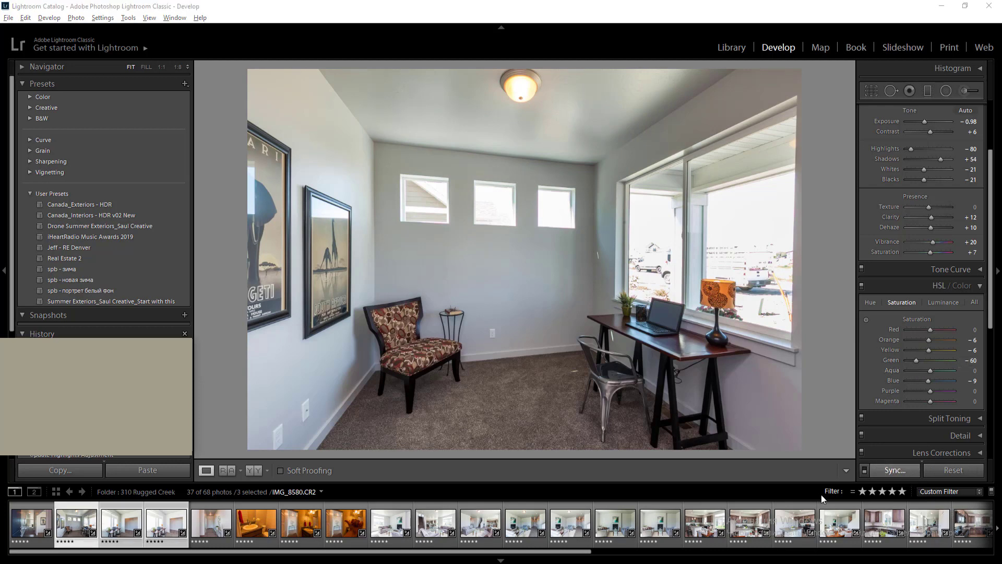
{"action": "left_click", "coordinate": [826, 548]}
Open only the office photo IMG_8586 and set its exposure to −0.88
{"action": "left_click", "coordinate": [208, 530]}
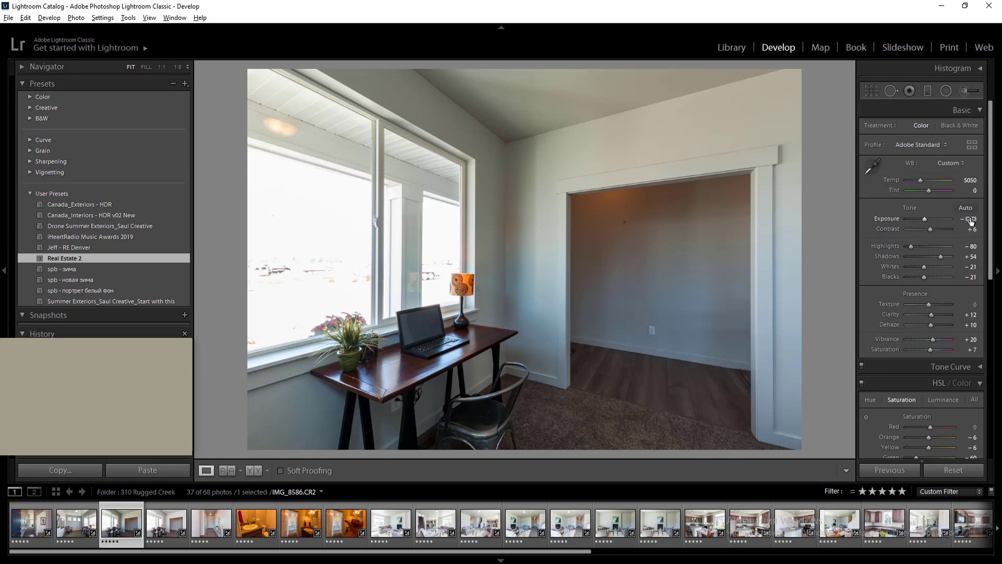
{"action": "left_click", "coordinate": [970, 219]}
{"action": "key", "text": "Return"}
Add a large radial filter over the doorway in IMG_8586 and set its exposure to 0.70
{"action": "key", "text": "shift+m"}
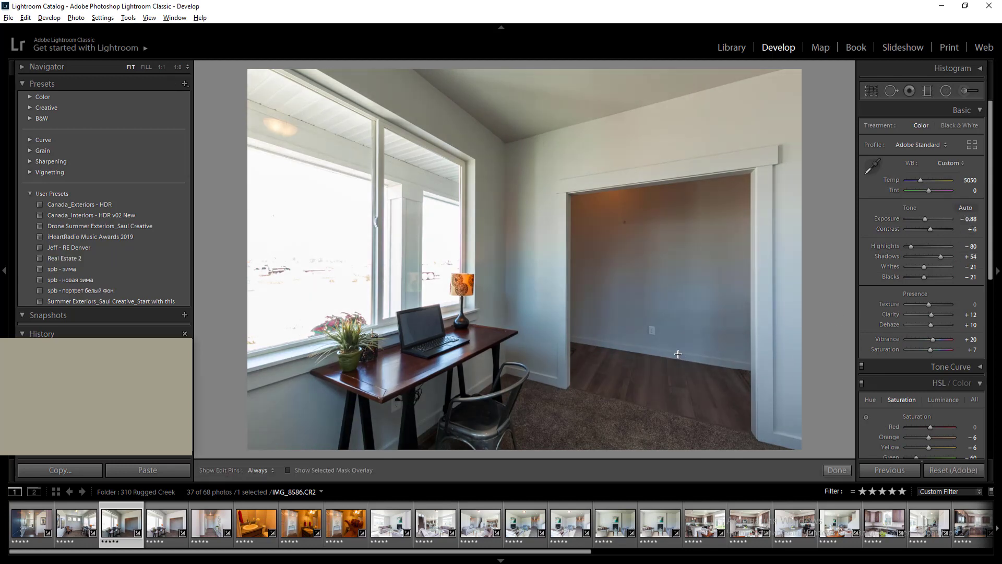
{"action": "left_click_drag", "start_coordinate": [802, 480], "coordinate": [825, 489]}
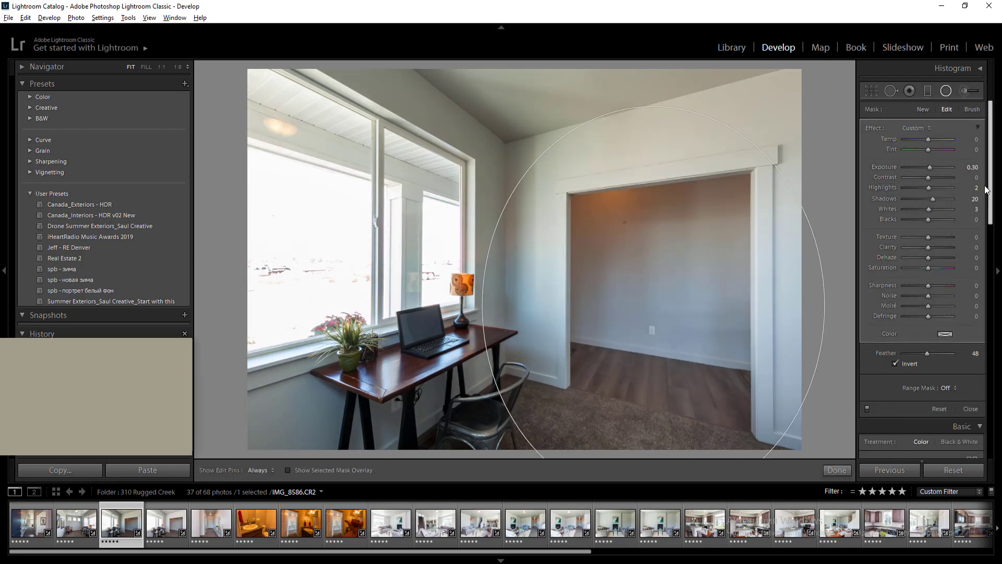
{"action": "left_click", "coordinate": [972, 167]}
{"action": "type", "text": "0.7"}
{"action": "key", "text": "Return"}
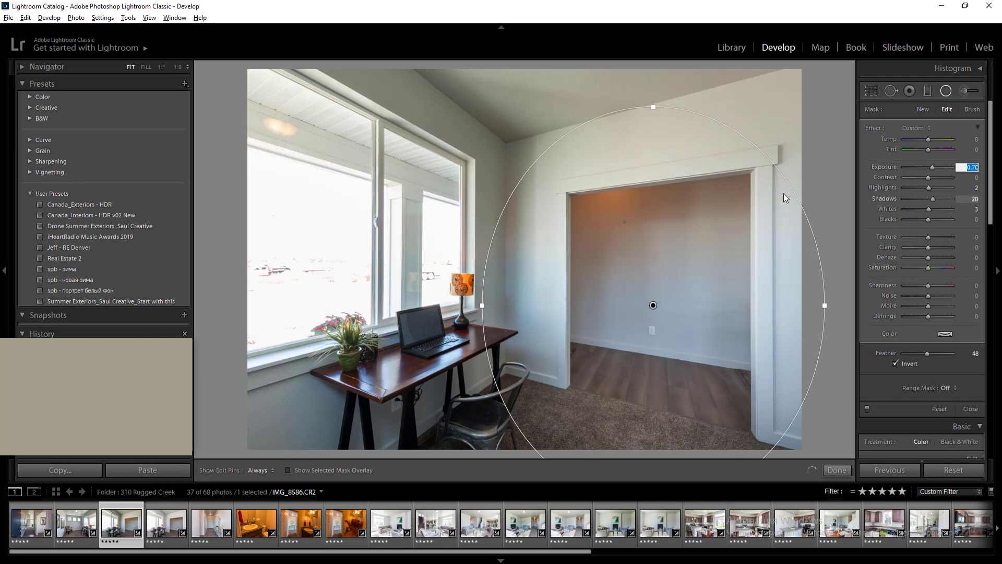
Add one radial filter over the ceiling and another over the window in IMG_8586, setting the window filter's exposure to −0.60
{"action": "left_click_drag", "start_coordinate": [627, 78], "coordinate": [905, 173]}
{"action": "left_click_drag", "start_coordinate": [312, 228], "coordinate": [530, 391]}
{"action": "left_click_drag", "start_coordinate": [1000, 192], "coordinate": [1000, 193]}
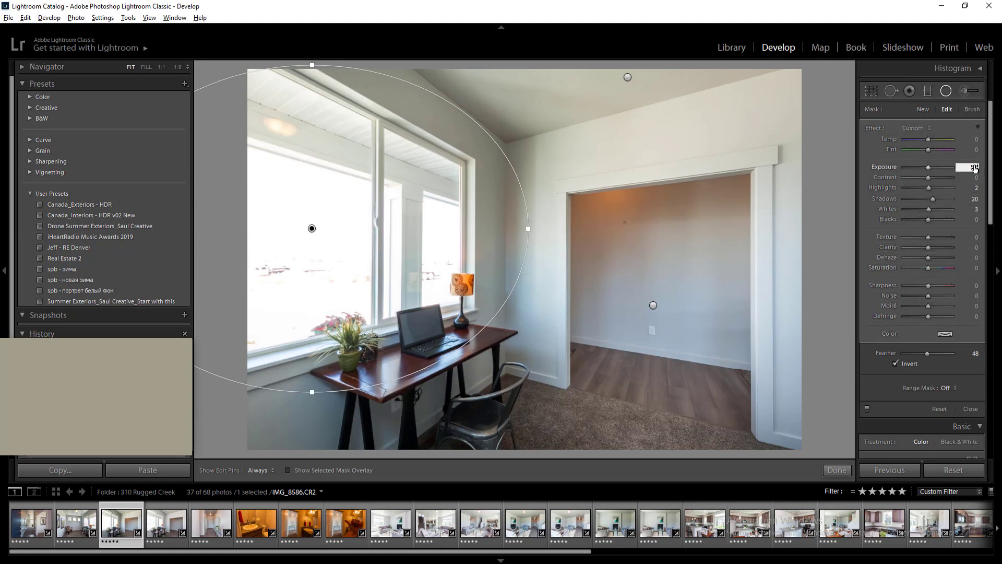
{"action": "type", "text": "-0.5"}
{"action": "key", "text": "Return"}
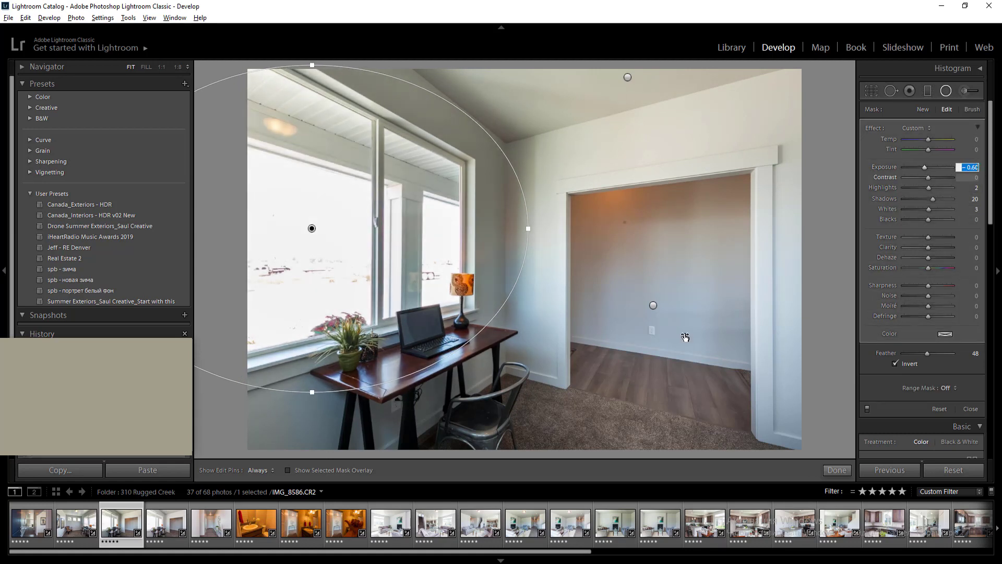
{"action": "key", "text": "Return"}
{"action": "key", "text": "Return"}
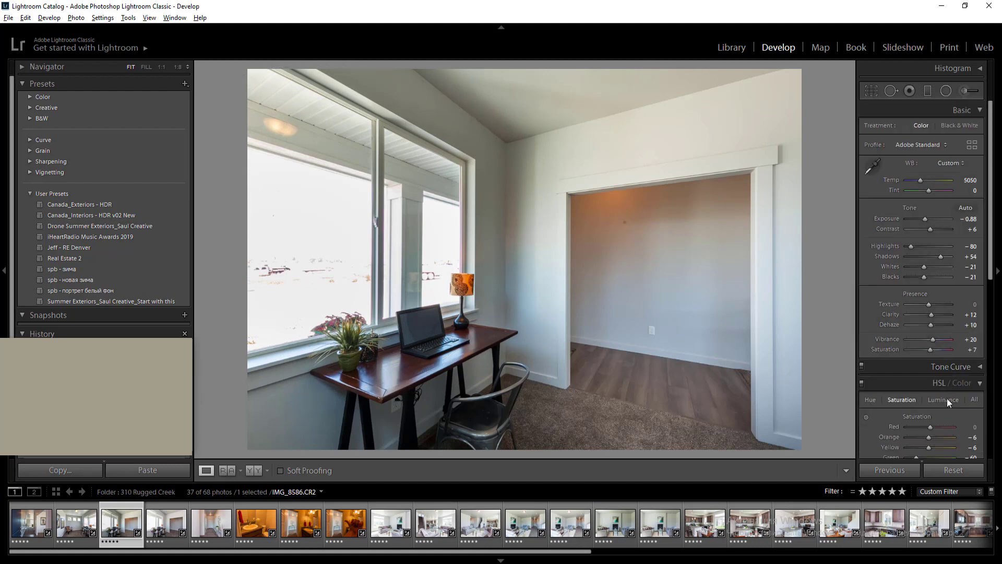
Reduce the blue saturation of IMG_8586 to −31 and synchronize its develop settings to the next two photos
{"action": "scroll", "coordinate": [996, 271], "scroll_direction": "down", "scroll_amount": 2}
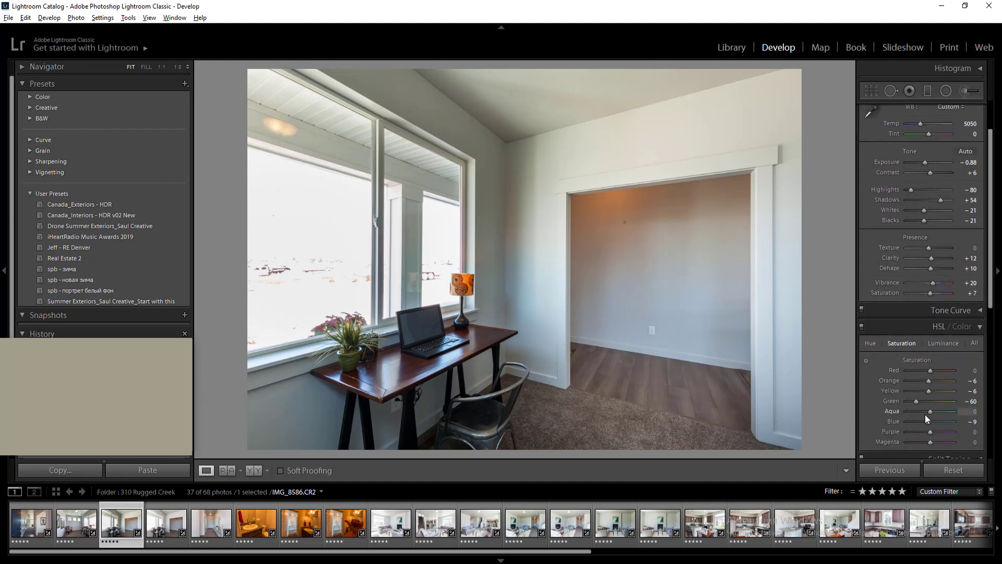
{"action": "left_click_drag", "start_coordinate": [921, 421], "coordinate": [922, 421]}
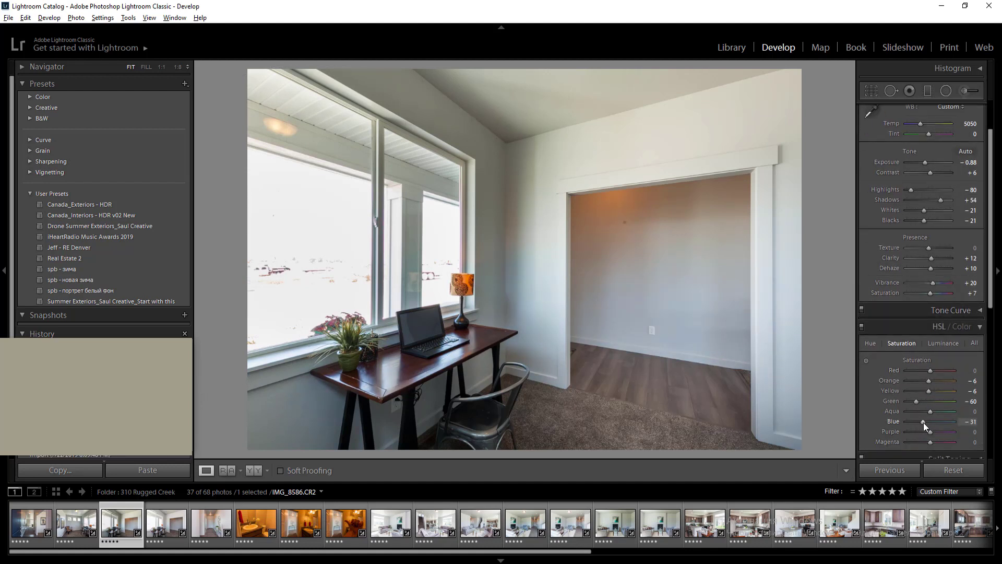
{"action": "key", "text": "shift+Right"}
{"action": "key", "text": "shift+Right"}
{"action": "left_click", "coordinate": [895, 469]}
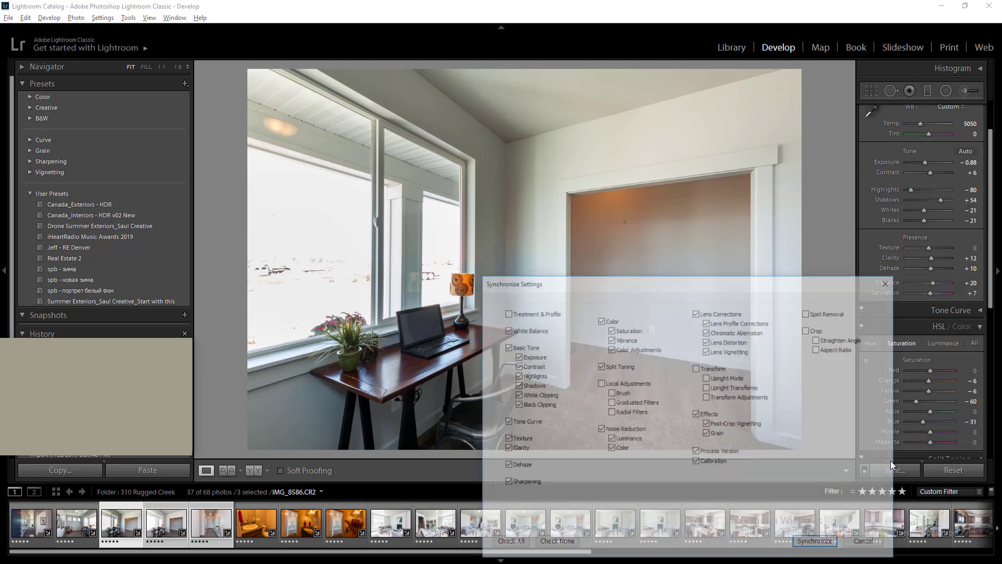
{"action": "key", "text": "Return"}
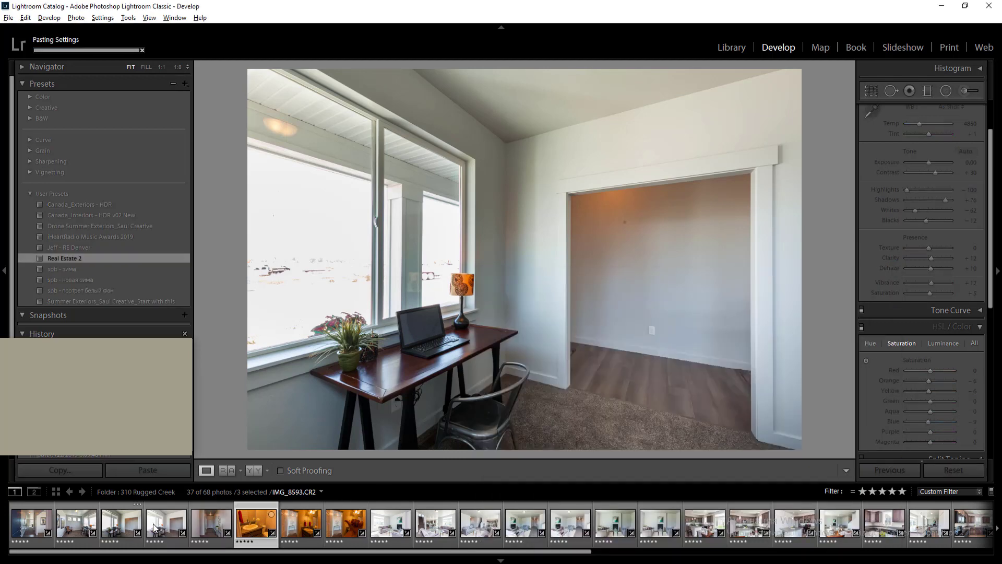
Check the near-duplicate office photo IMG_8587 and give it a two-star rating
{"action": "left_click", "coordinate": [157, 526]}
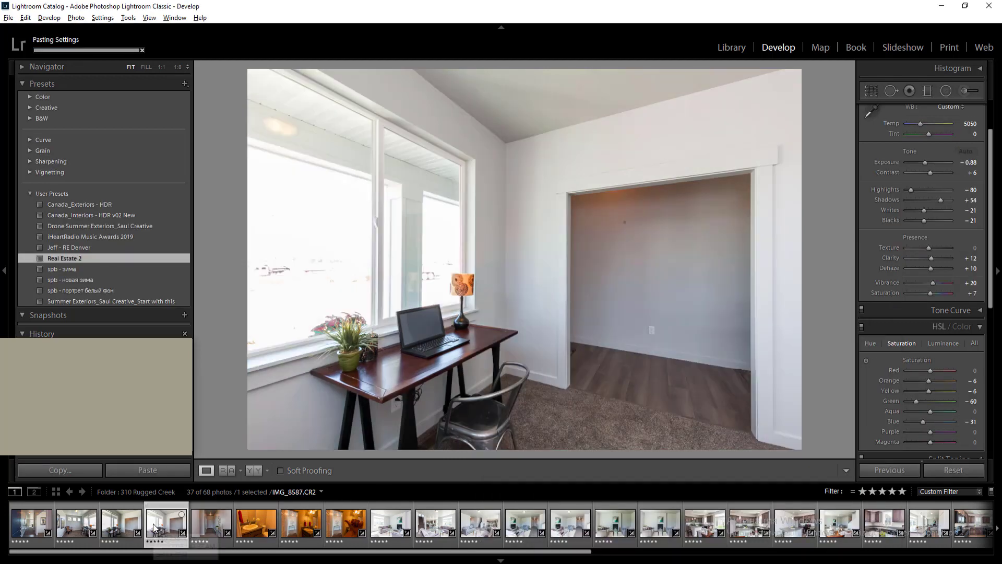
{"action": "key", "text": "Left"}
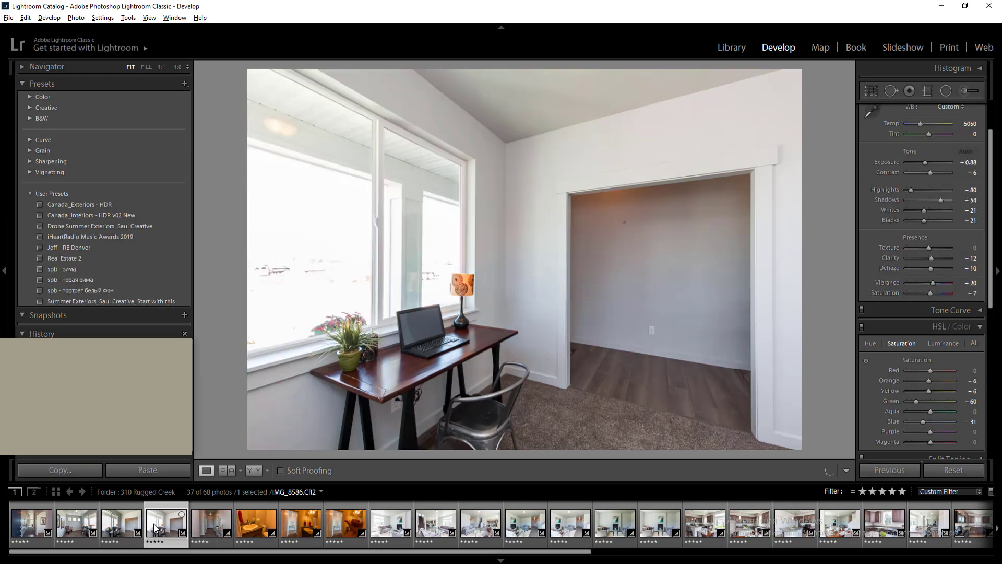
{"action": "key", "text": "2"}
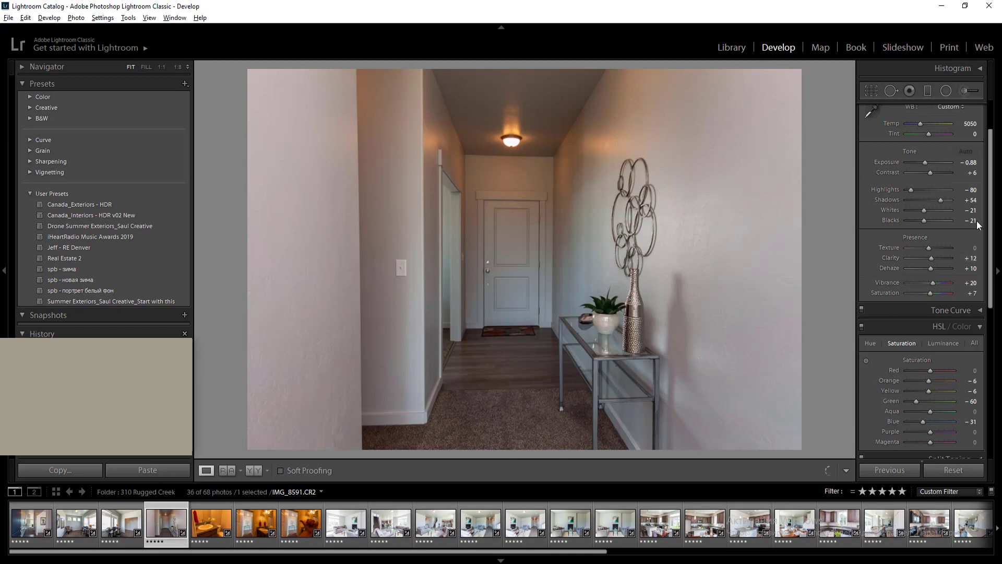
Set the hallway photo IMG_8591 to a color temperature of 5000 and an exposure of −0.38
{"action": "scroll", "coordinate": [971, 180], "scroll_direction": "up", "scroll_amount": 2}
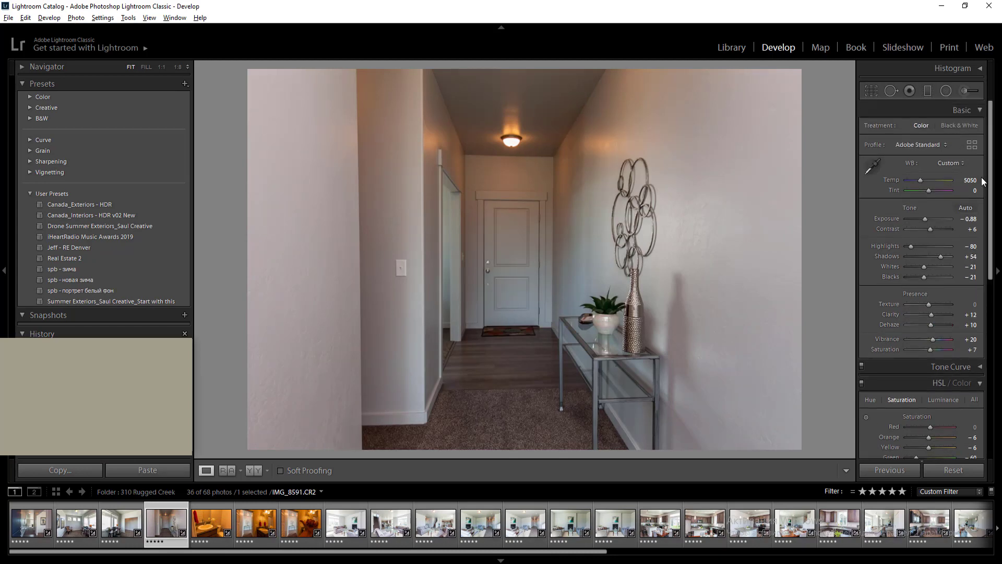
{"action": "left_click", "coordinate": [972, 180]}
{"action": "left_click", "coordinate": [967, 219]}
{"action": "key", "text": "Up"}
{"action": "key", "text": "Up"}
{"action": "key", "text": "Up"}
{"action": "key", "text": "Up"}
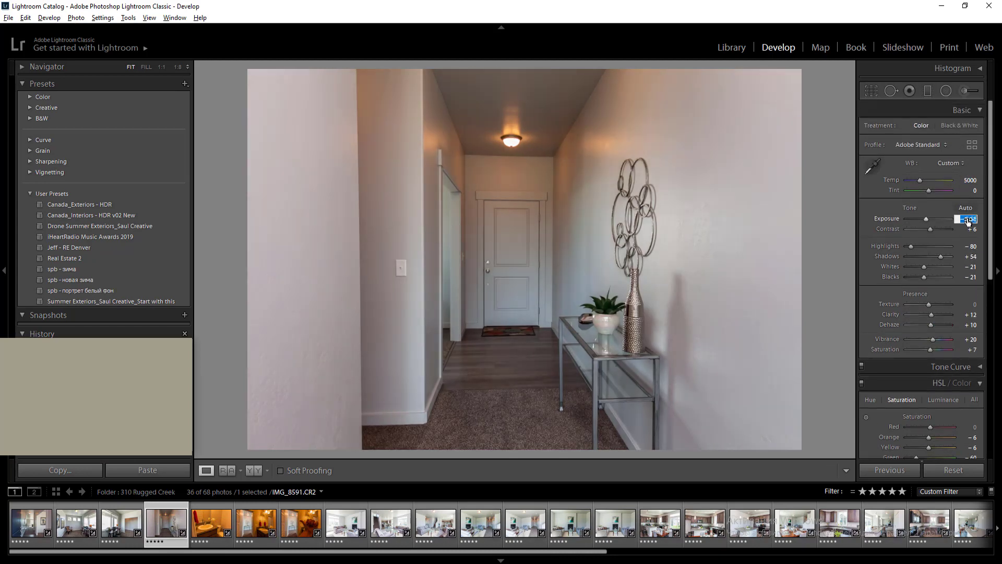
{"action": "key", "text": "Return"}
Add a large radial filter with 0.30 exposure over the hallway, and reduce the red saturation to −20 and the orange saturation
{"action": "key", "text": "shift+m"}
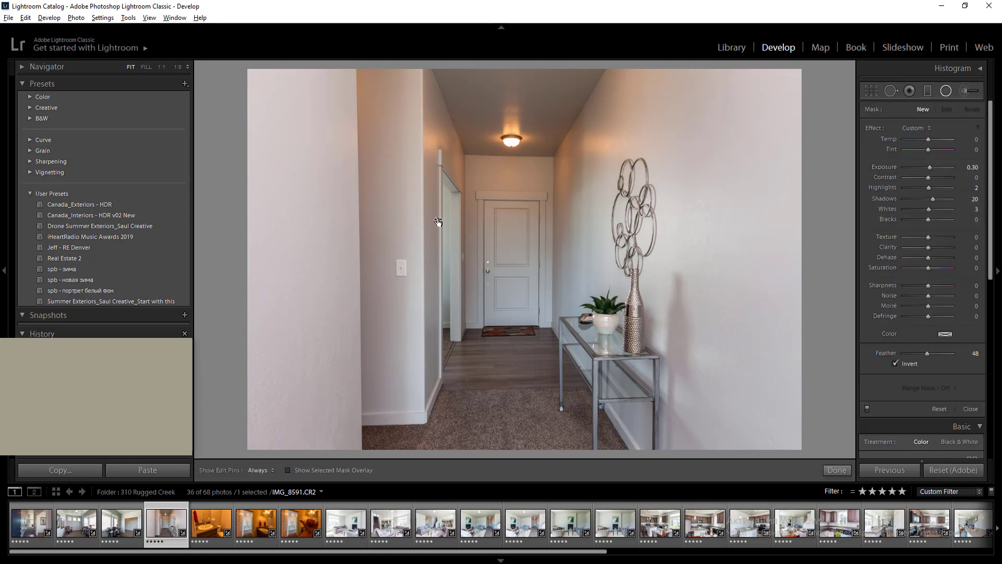
{"action": "left_click_drag", "start_coordinate": [434, 259], "coordinate": [598, 486]}
{"action": "key", "text": "shift+m"}
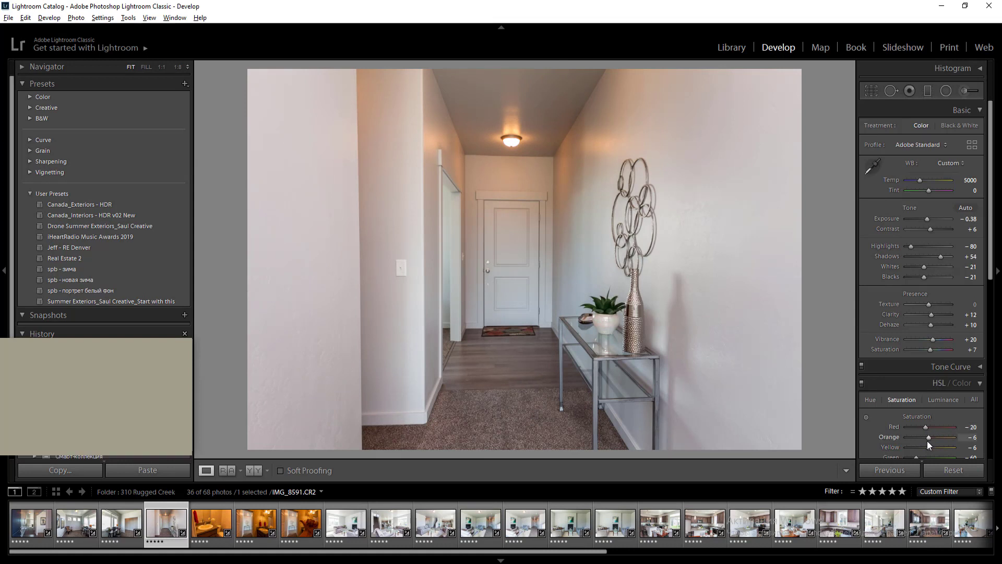
{"action": "left_click_drag", "start_coordinate": [927, 436], "coordinate": [909, 436]}
Apply auto tone and auto white balance to the bathroom photo IMG_8593, fine-tuning its color temperature to 2950
{"action": "key", "text": "Right"}
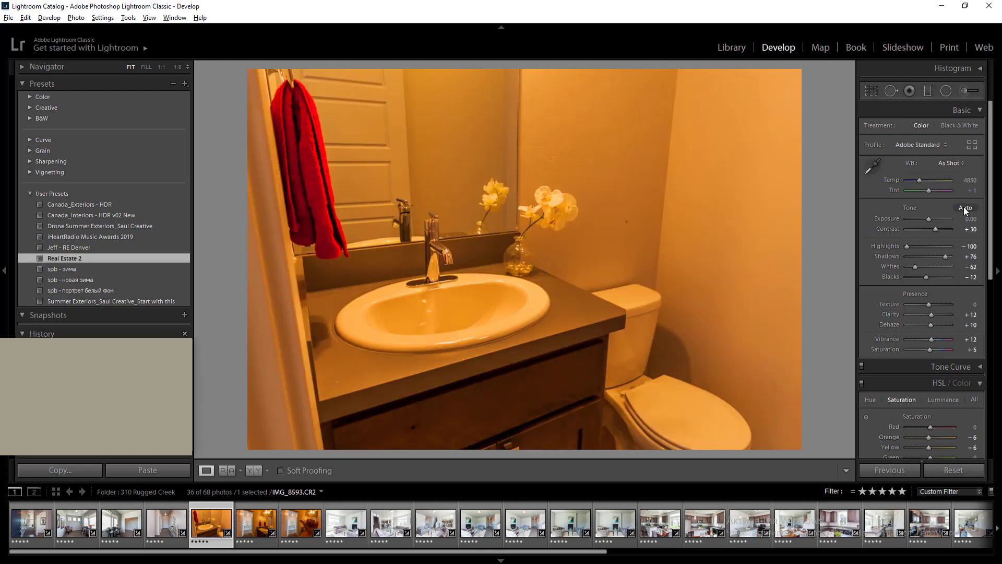
{"action": "left_click", "coordinate": [952, 163]}
{"action": "left_click", "coordinate": [945, 188]}
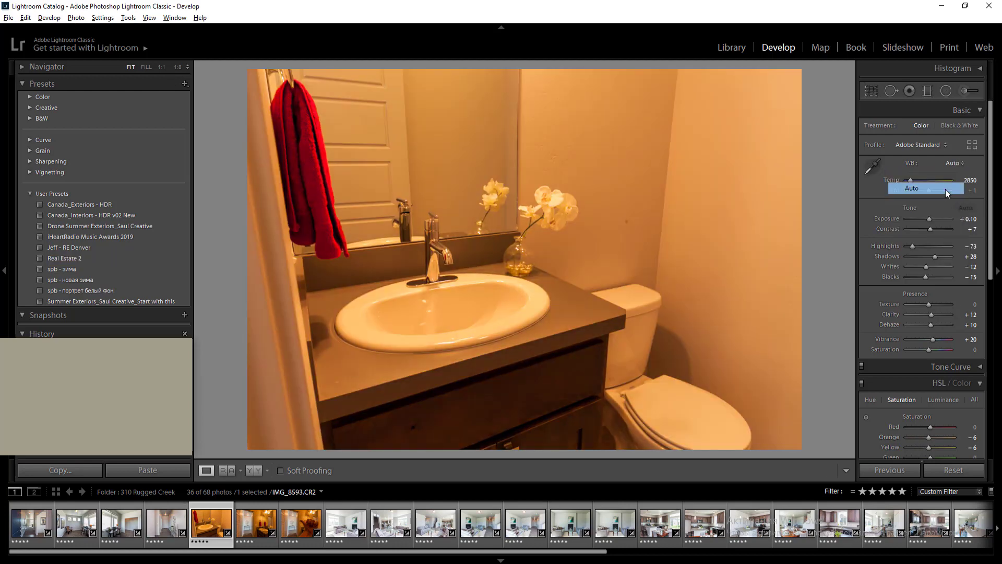
{"action": "left_click", "coordinate": [968, 182]}
{"action": "key", "text": "Up"}
{"action": "key", "text": "Up"}
{"action": "key", "text": "Return"}
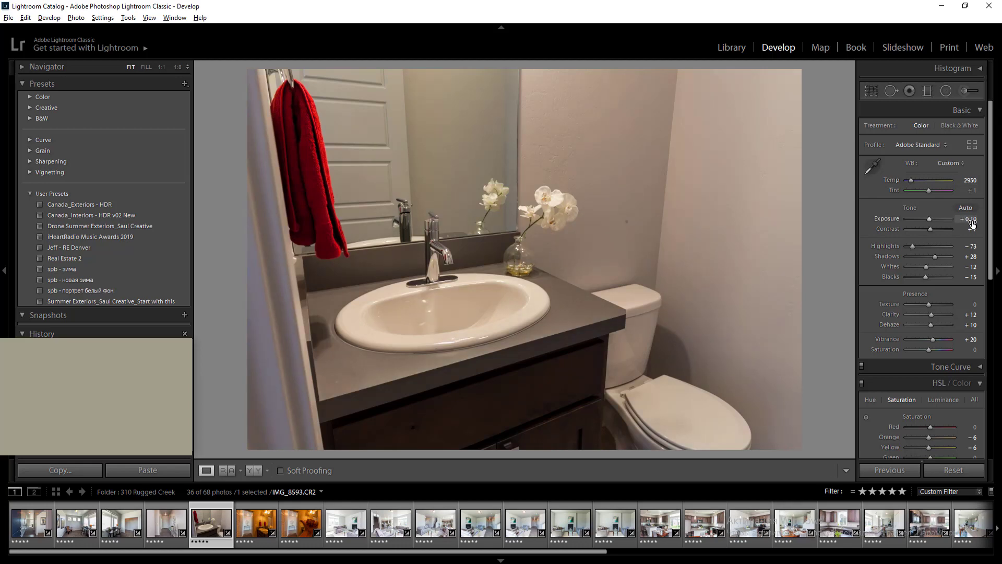
Raise the exposure of IMG_8593 to +0.50 and reduce its yellow saturation to −42
{"action": "left_click", "coordinate": [973, 219]}
{"action": "key", "text": "Up"}
{"action": "key", "text": "Up"}
{"action": "key", "text": "Up"}
{"action": "key", "text": "Up"}
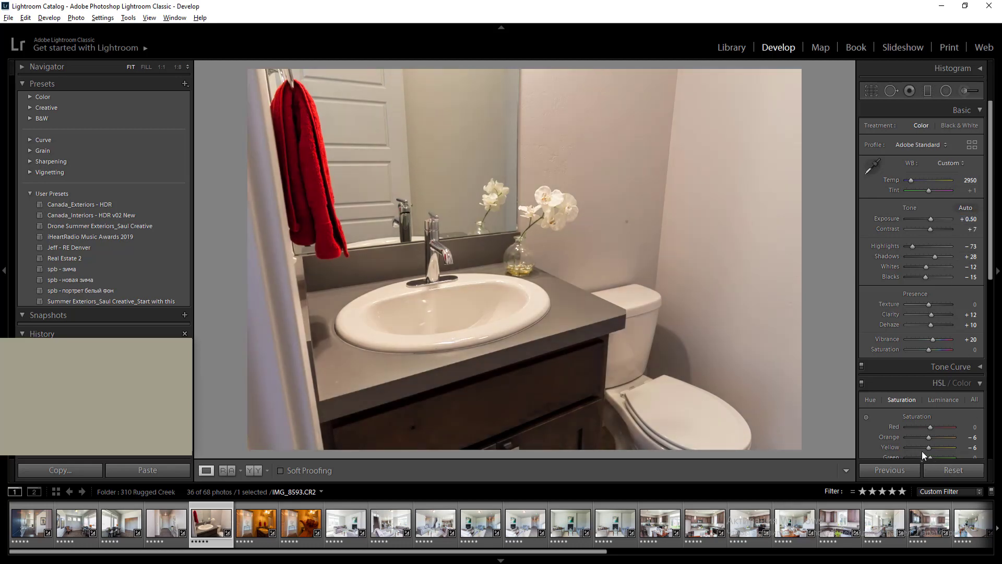
{"action": "left_click_drag", "start_coordinate": [921, 450], "coordinate": [883, 456]}
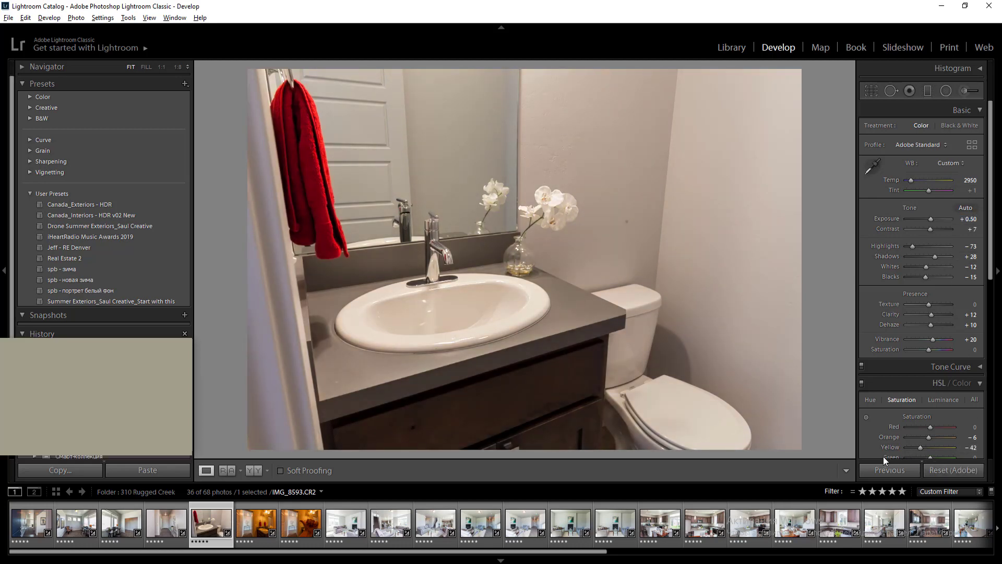
Add a large radial filter with 0.30 exposure over the toilet area in IMG_8593
{"action": "key", "text": "shift+m"}
{"action": "left_click_drag", "start_coordinate": [647, 297], "coordinate": [823, 539]}
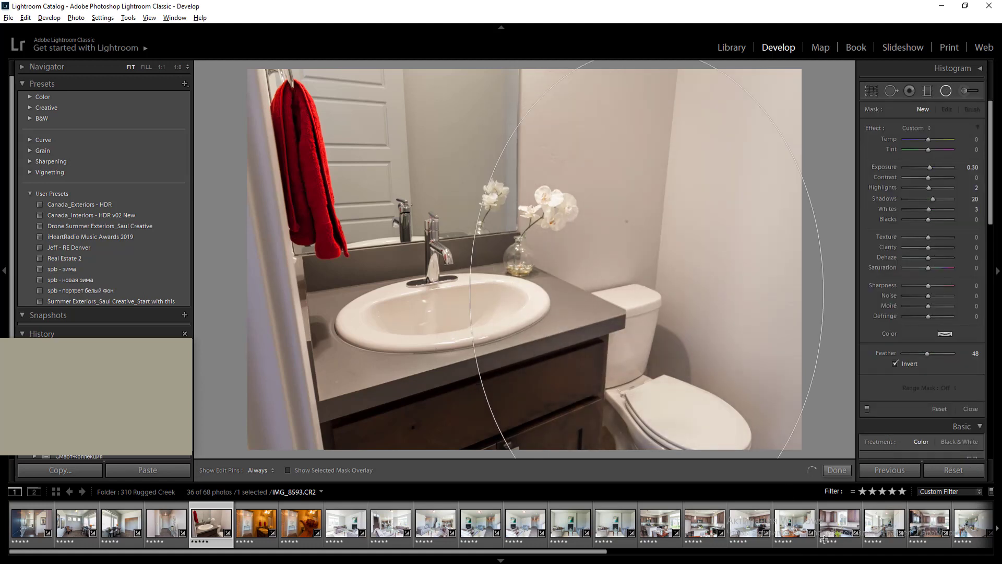
{"action": "key", "text": "shift+m"}
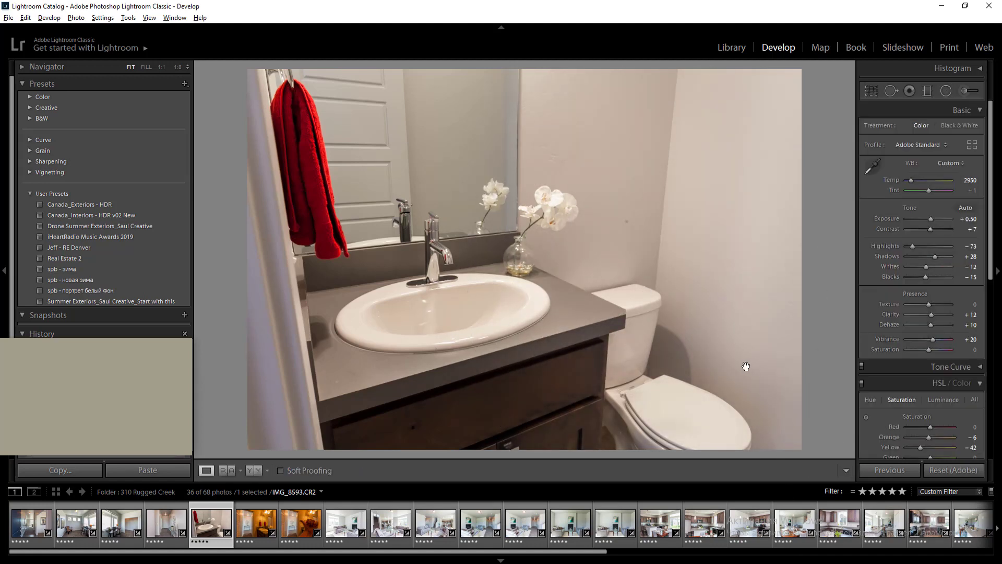
Add the next two bathroom photos to the selection and synchronize the develop settings from IMG_8593 to them
{"action": "key", "text": "shift+Right"}
{"action": "key", "text": "shift+Right"}
{"action": "left_click", "coordinate": [898, 471]}
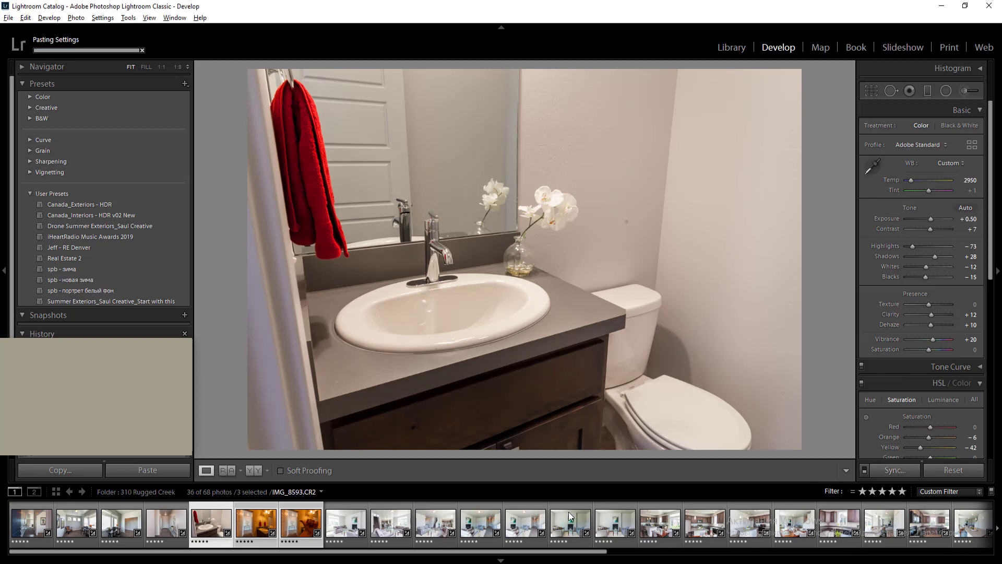
Compare the two synced bathroom photos, keep only IMG_8594 open and set its color temperature to 3700
{"action": "left_click", "coordinate": [252, 523]}
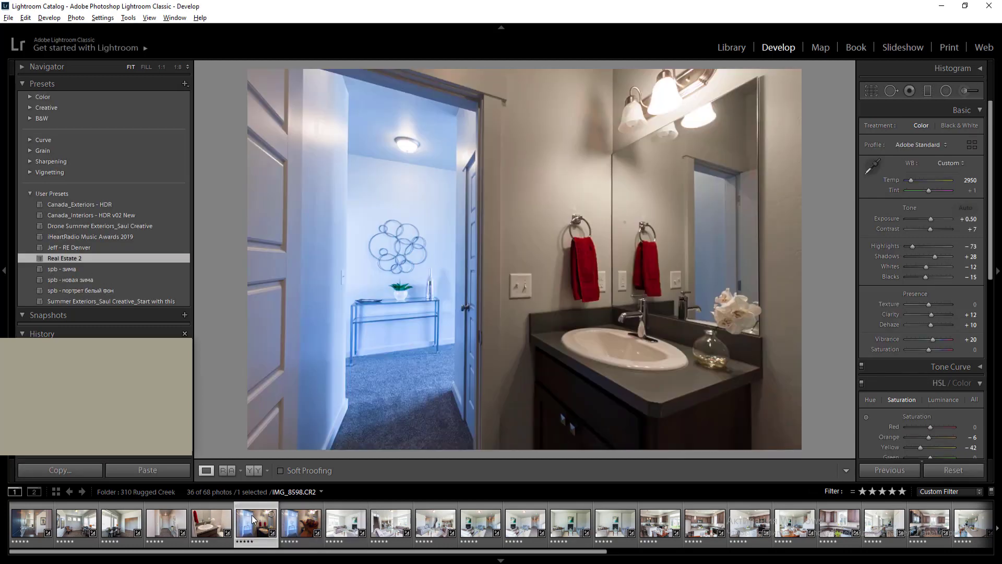
{"action": "left_click", "coordinate": [302, 524]}
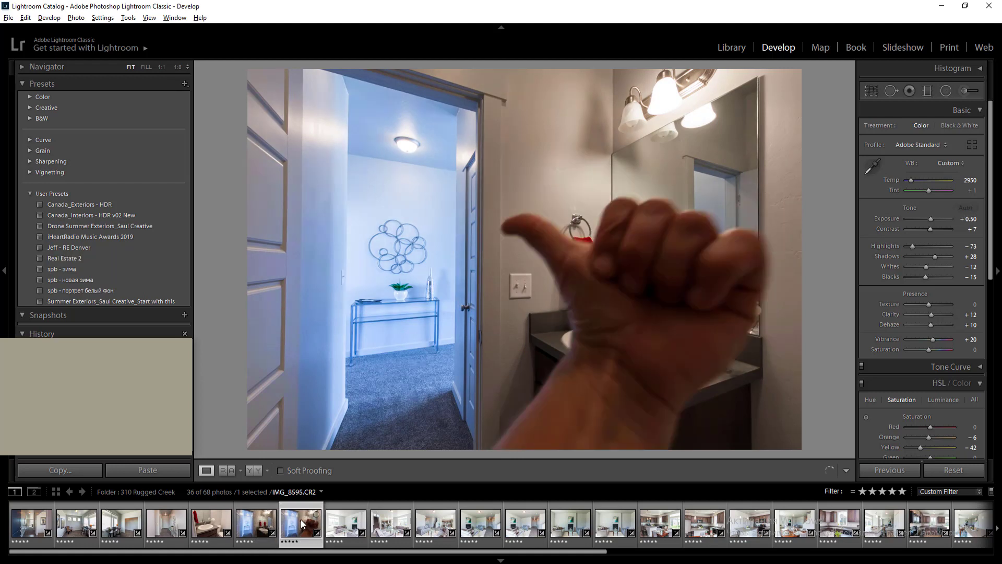
{"action": "key", "text": "Left"}
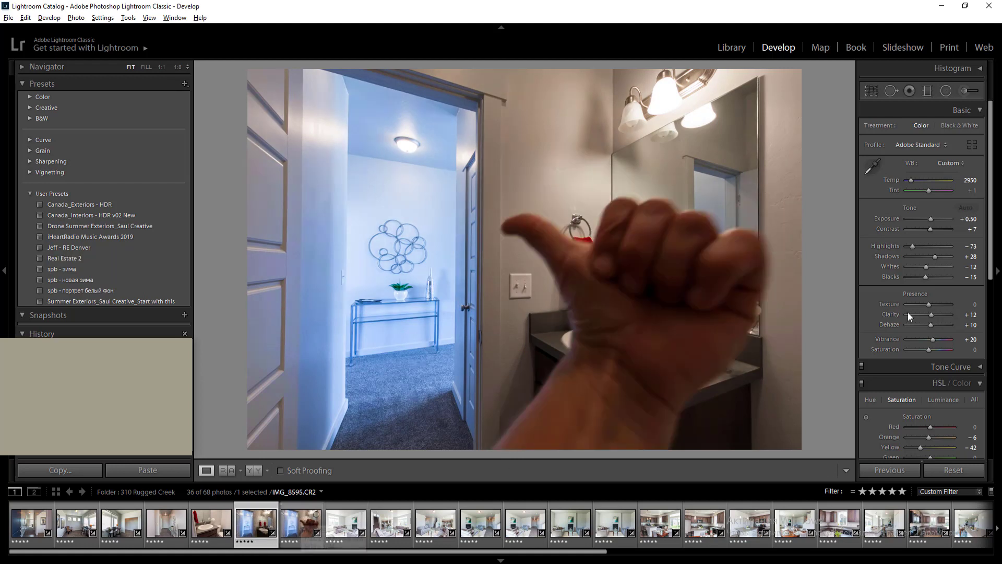
{"action": "left_click", "coordinate": [969, 180]}
{"action": "type", "text": "3150"}
{"action": "key", "text": "Return"}
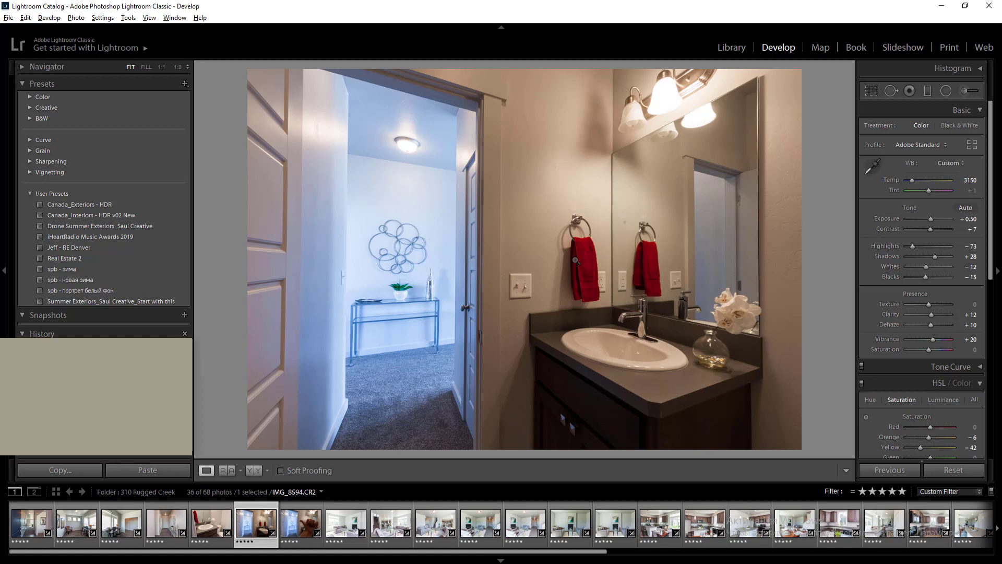
{"action": "left_click", "coordinate": [966, 180]}
{"action": "key", "text": "Return"}
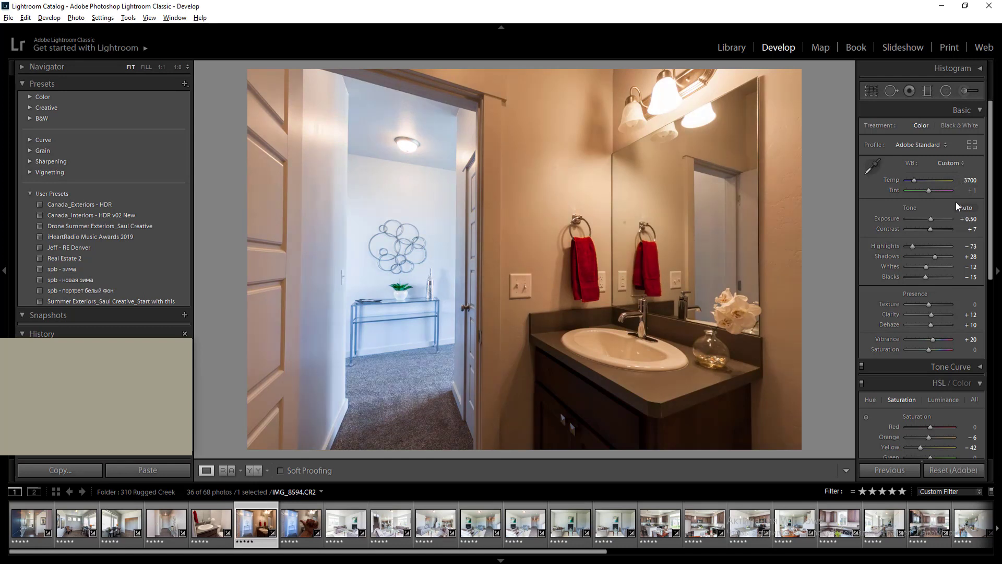
Add a large radial filter with 0.30 exposure over the vanity and mirror, and reduce the orange saturation to −31
{"action": "key", "text": "shift+m"}
{"action": "mouse_move", "coordinate": [702, 252]}
{"action": "left_mouse_down"}
{"action": "mouse_move", "coordinate": [777, 417]}
{"action": "mouse_move", "coordinate": [951, 554]}
{"action": "left_mouse_up"}
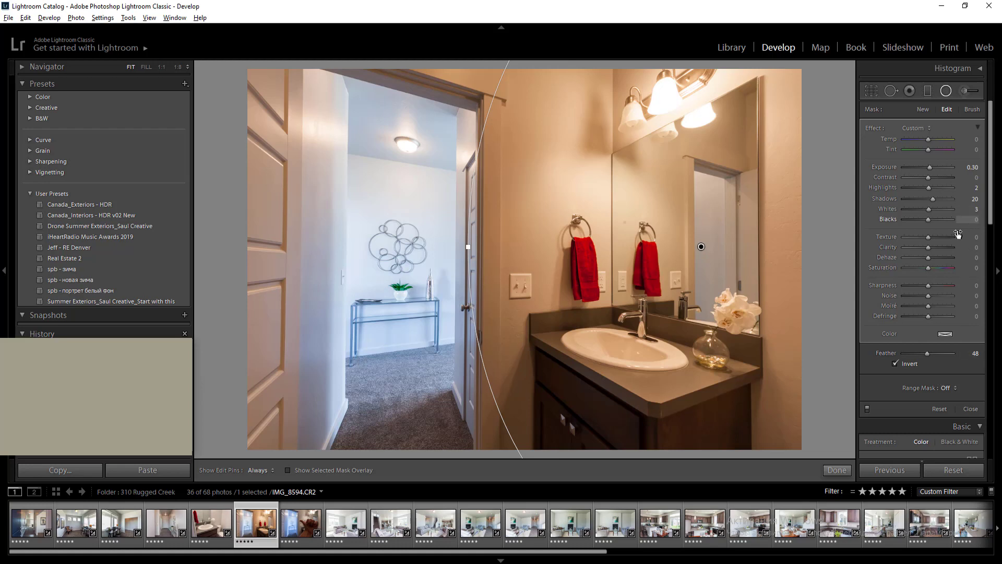
{"action": "key", "text": "shift+m"}
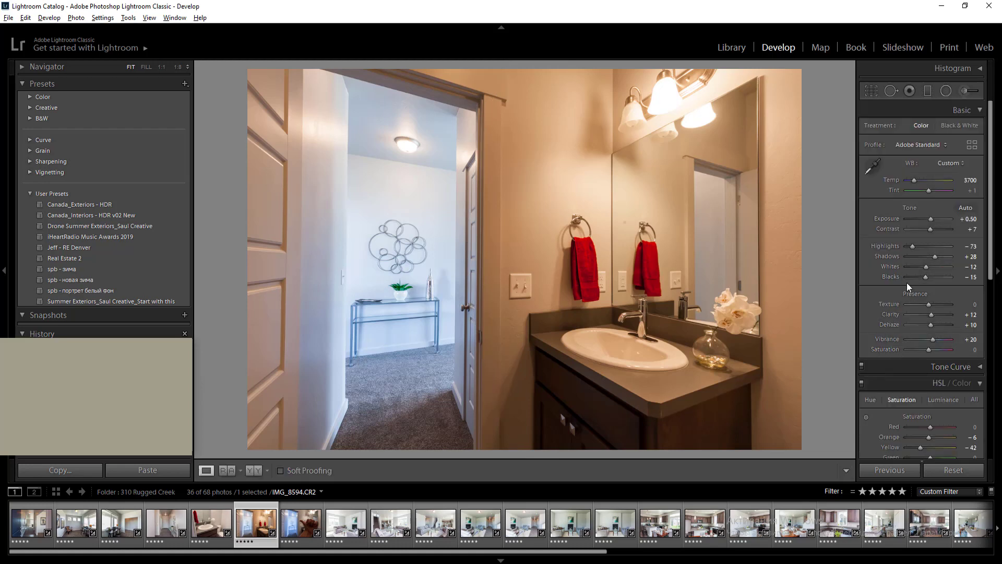
{"action": "left_click_drag", "start_coordinate": [922, 437], "coordinate": [923, 436]}
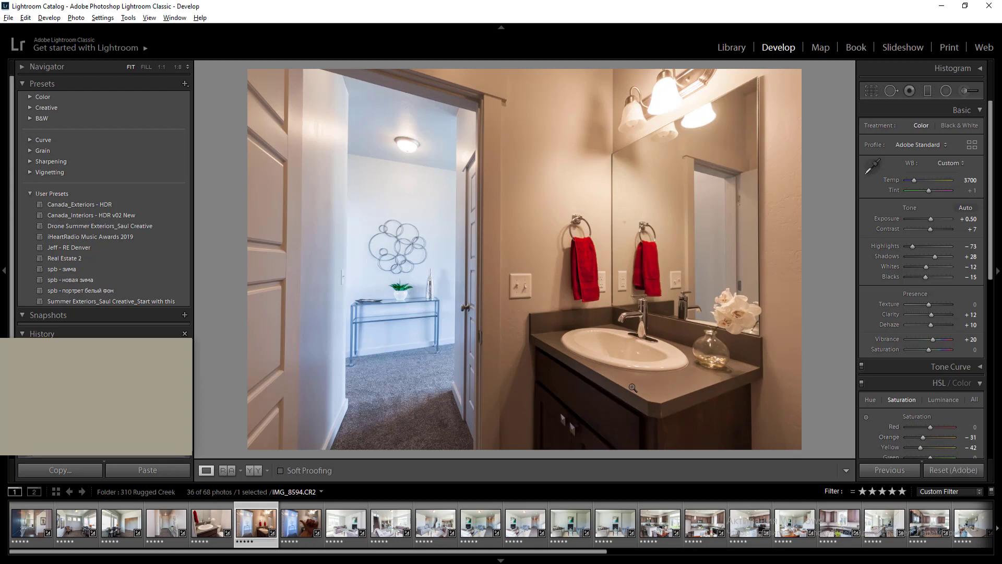
Add a tall radial filter over the open doorway with exposure −0.40 and temperature 15, and shift it slightly lower
{"action": "key", "text": "shift+m"}
{"action": "left_click_drag", "start_coordinate": [463, 421], "coordinate": [492, 498]}
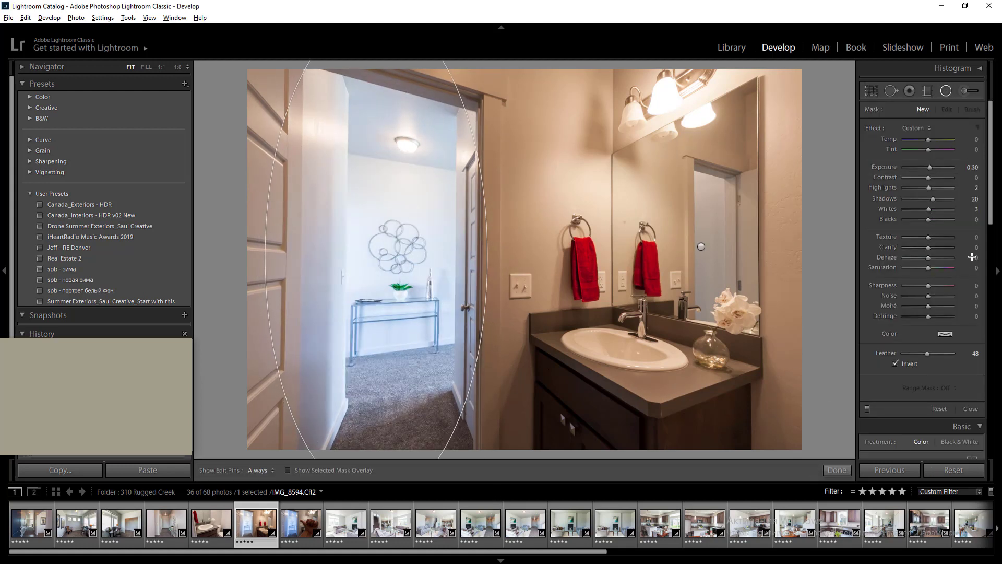
{"action": "left_click", "coordinate": [971, 167]}
{"action": "type", "text": "-0.4"}
{"action": "left_click", "coordinate": [976, 142]}
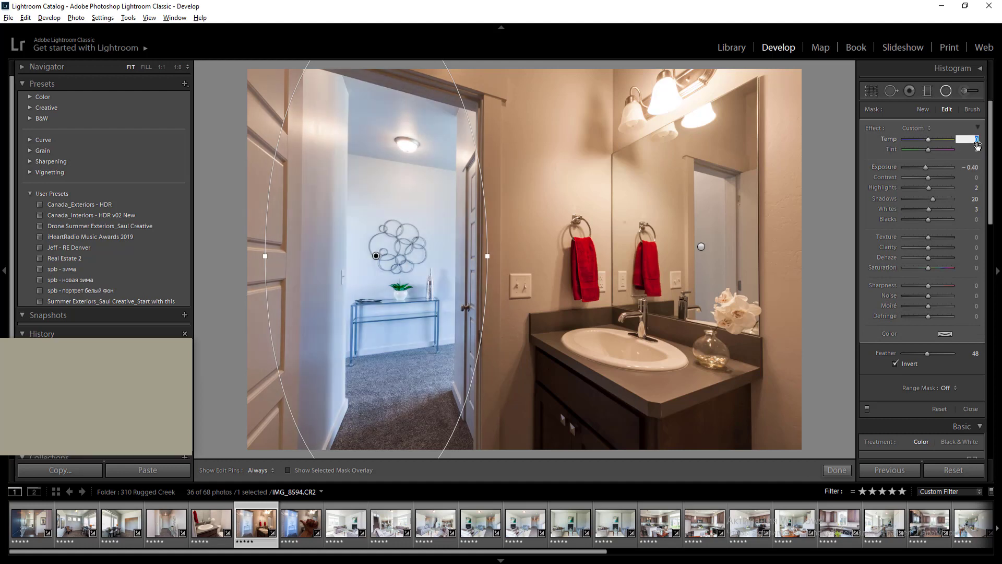
{"action": "type", "text": "15"}
{"action": "left_click_drag", "start_coordinate": [394, 255], "coordinate": [395, 285]}
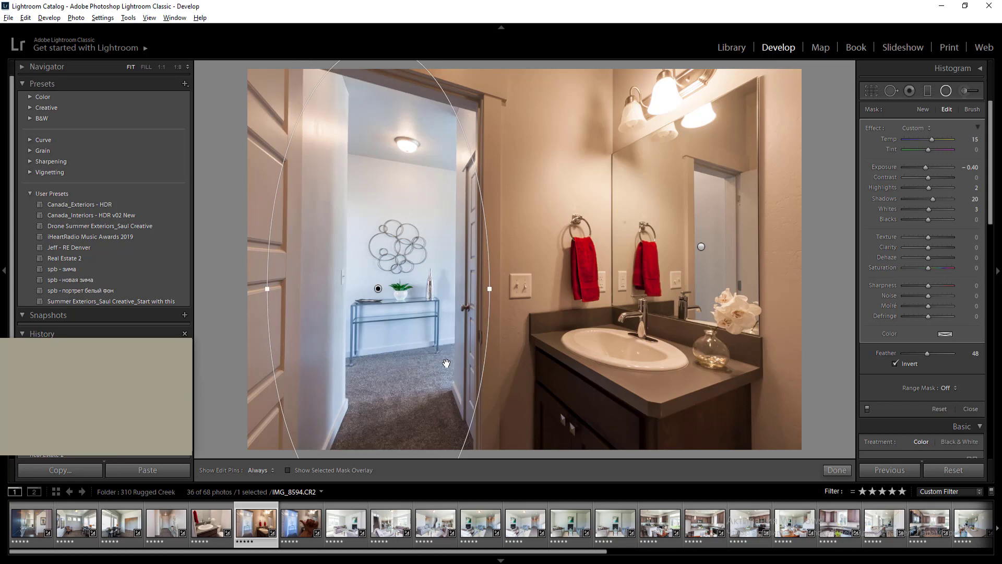
{"action": "key", "text": "shift+m"}
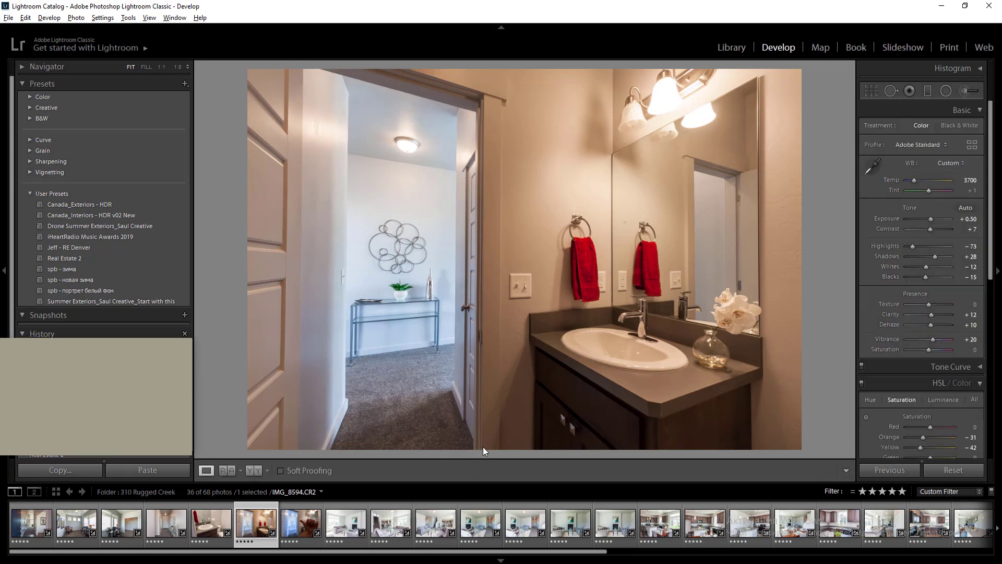
Rate the photo of the hand, IMG_8595, two stars, and create a virtual copy of the bathroom photo IMG_8594
{"action": "key", "text": "Right"}
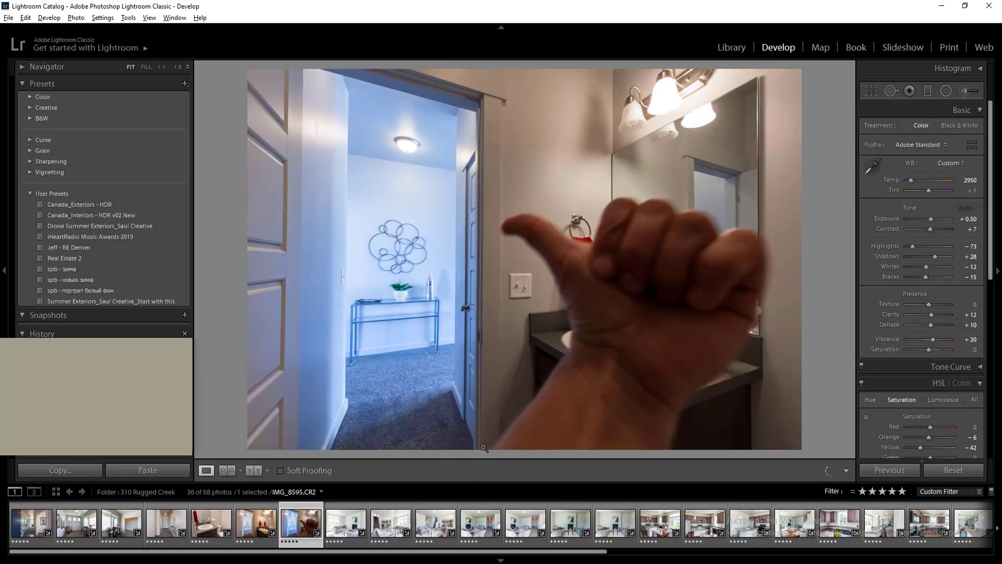
{"action": "key", "text": "2"}
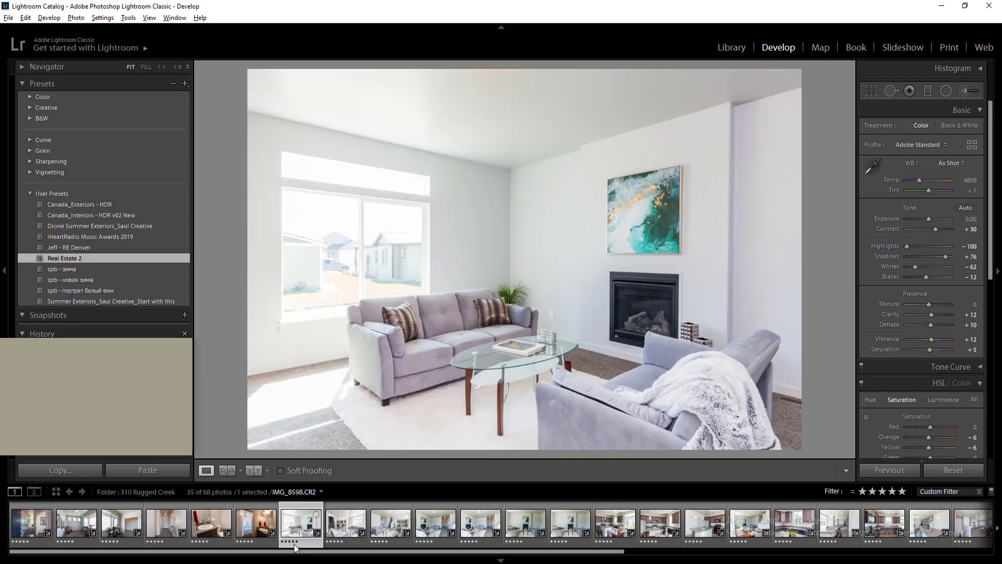
{"action": "left_click", "coordinate": [255, 533]}
{"action": "right_click", "coordinate": [255, 527]}
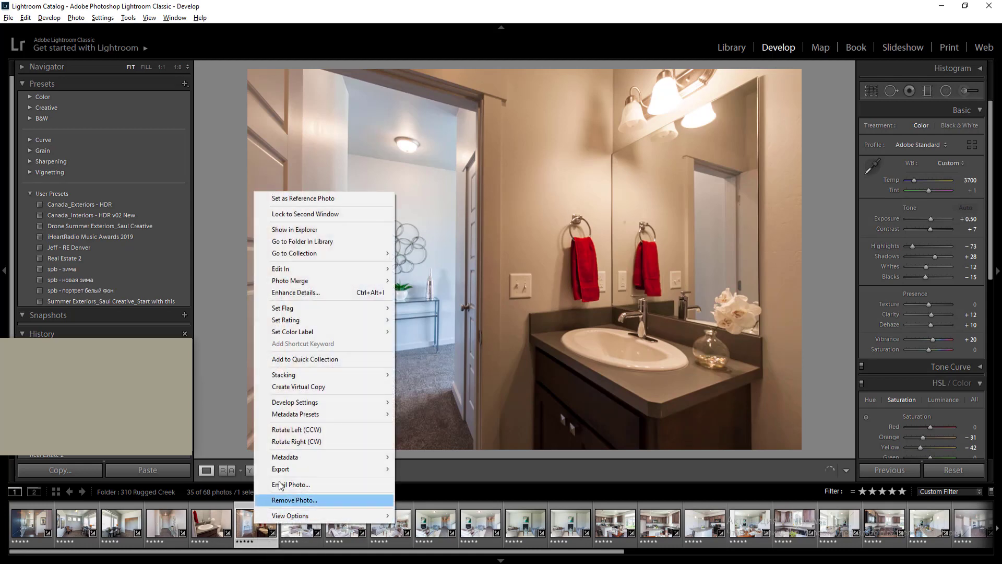
{"action": "left_click", "coordinate": [308, 387]}
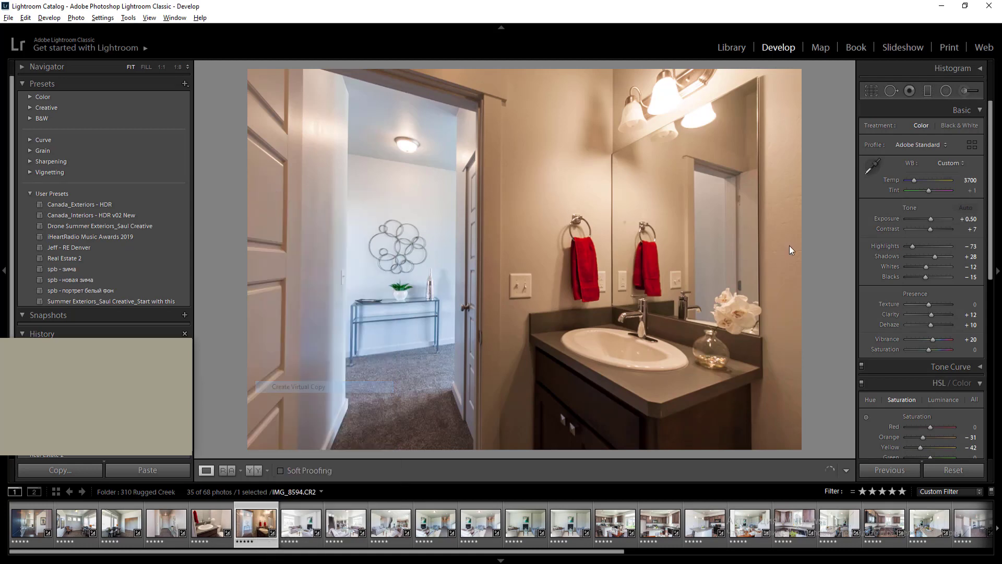
Set the virtual copy's white balance by sampling a neutral point on the hallway wall below the console table
{"action": "left_click", "coordinate": [872, 166]}
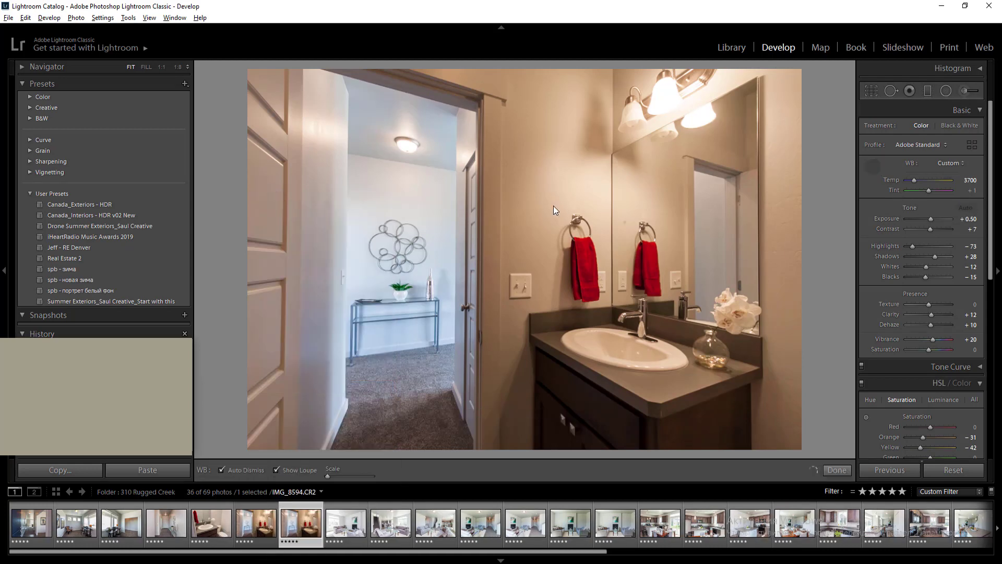
{"action": "left_click", "coordinate": [484, 334]}
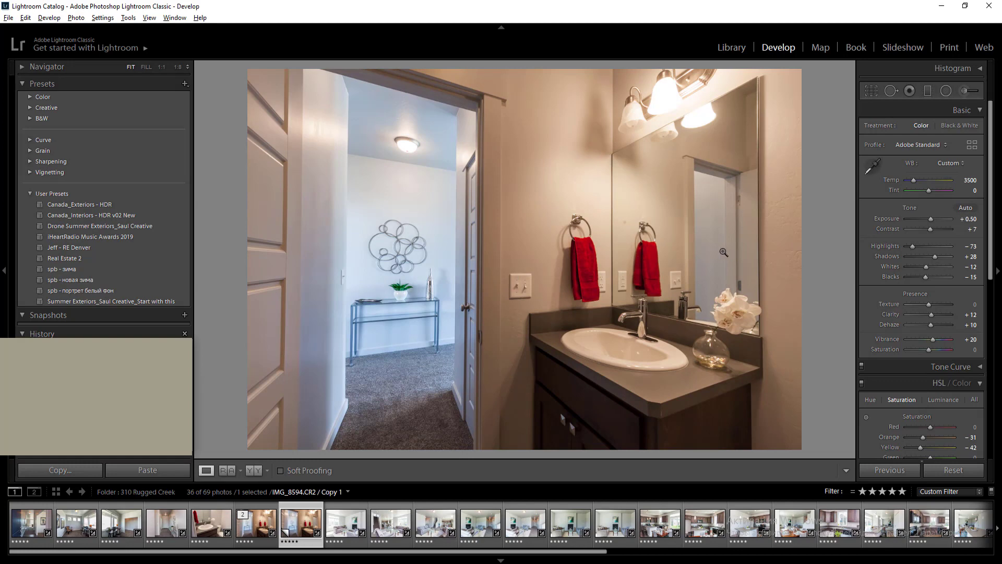
{"action": "left_click", "coordinate": [873, 166]}
{"action": "left_click", "coordinate": [407, 332]}
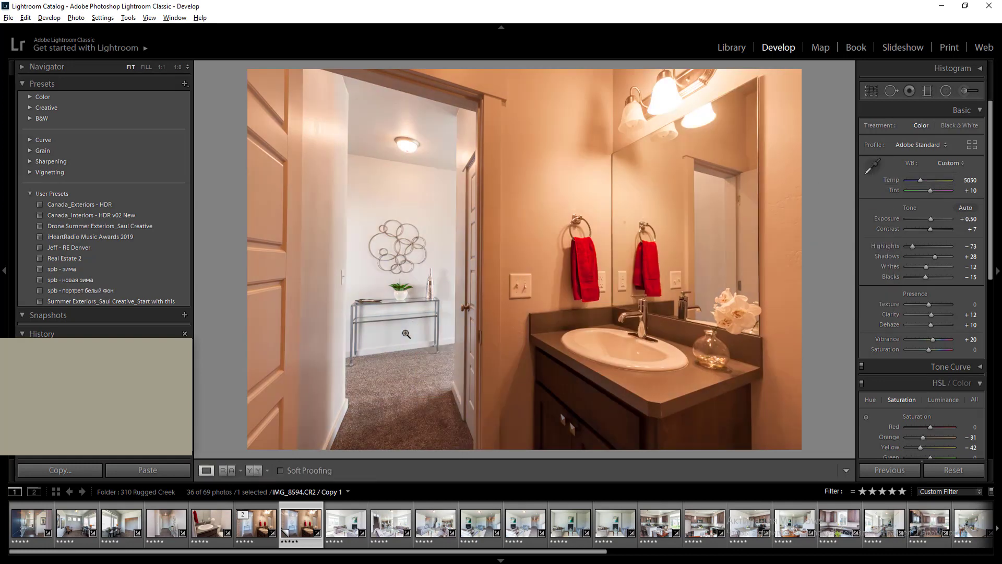
{"action": "left_click", "coordinate": [970, 219]}
{"action": "left_click", "coordinate": [970, 190]}
{"action": "left_click", "coordinate": [975, 181]}
{"action": "key", "text": "Return"}
Open the living room photo IMG_8598 and apply automatic tone adjustments to it
{"action": "key", "text": "Right"}
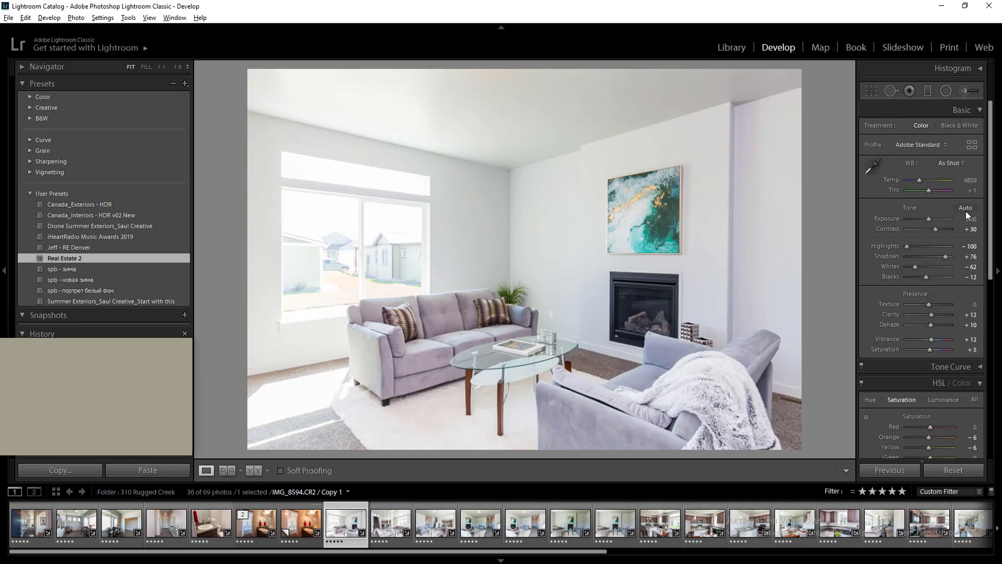
{"action": "left_click", "coordinate": [965, 207]}
{"action": "left_click", "coordinate": [968, 219]}
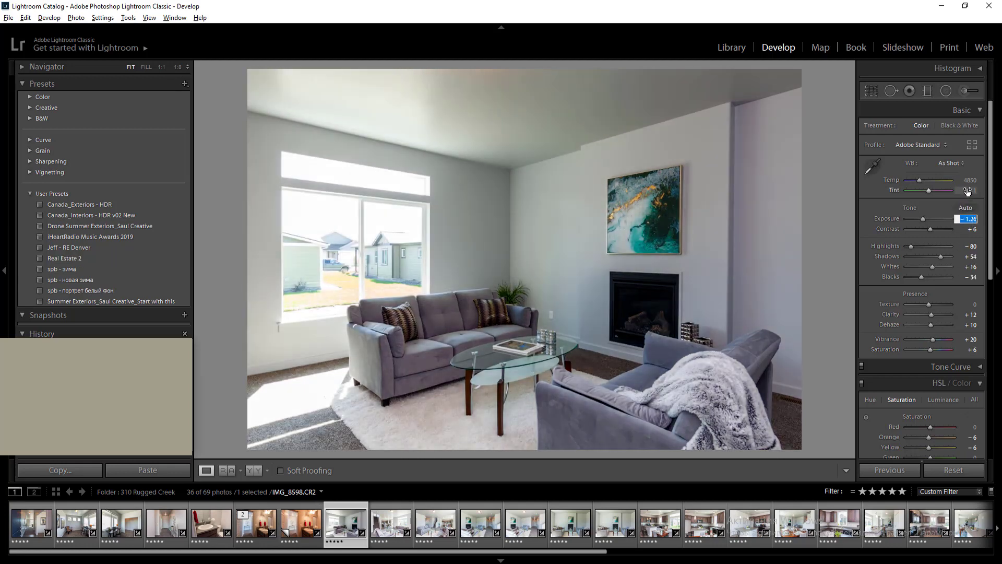
Set the living room photo's yellow saturation to −44 and its color temperature to 5150
{"action": "left_click", "coordinate": [969, 180]}
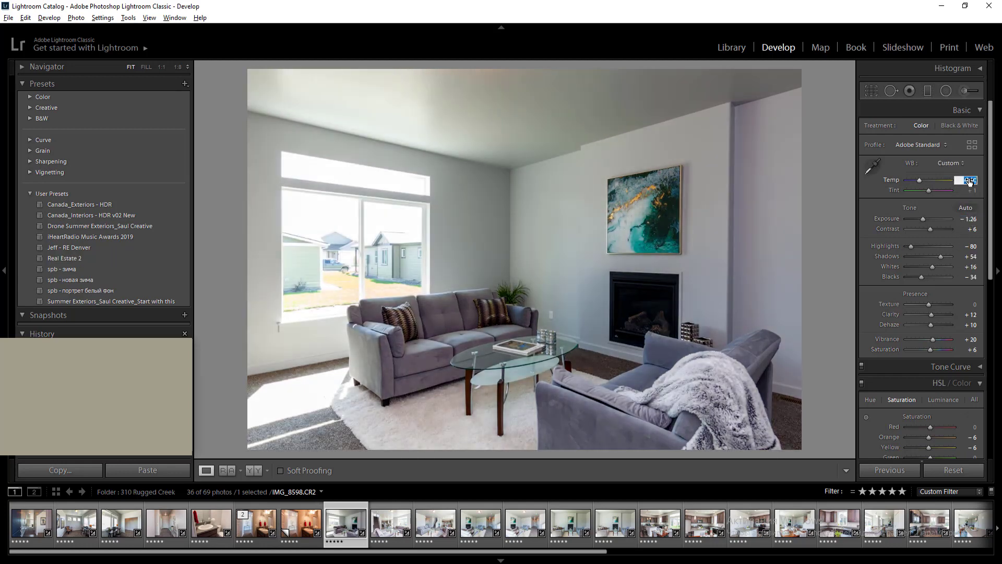
{"action": "key", "text": "Down"}
{"action": "key", "text": "Down"}
{"action": "key", "text": "Down"}
{"action": "left_click", "coordinate": [920, 447]}
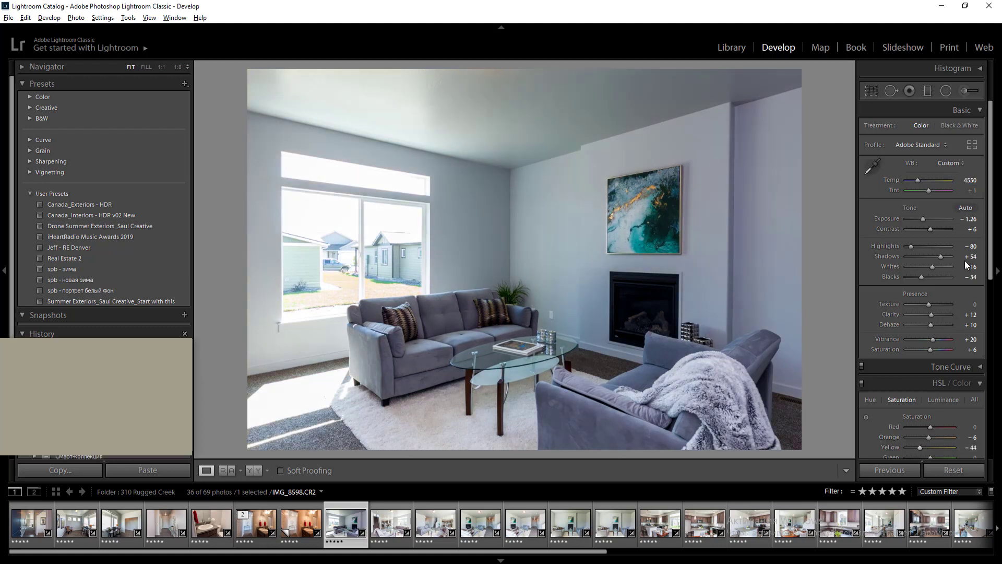
{"action": "left_click", "coordinate": [964, 183]}
{"action": "key", "text": "Return"}
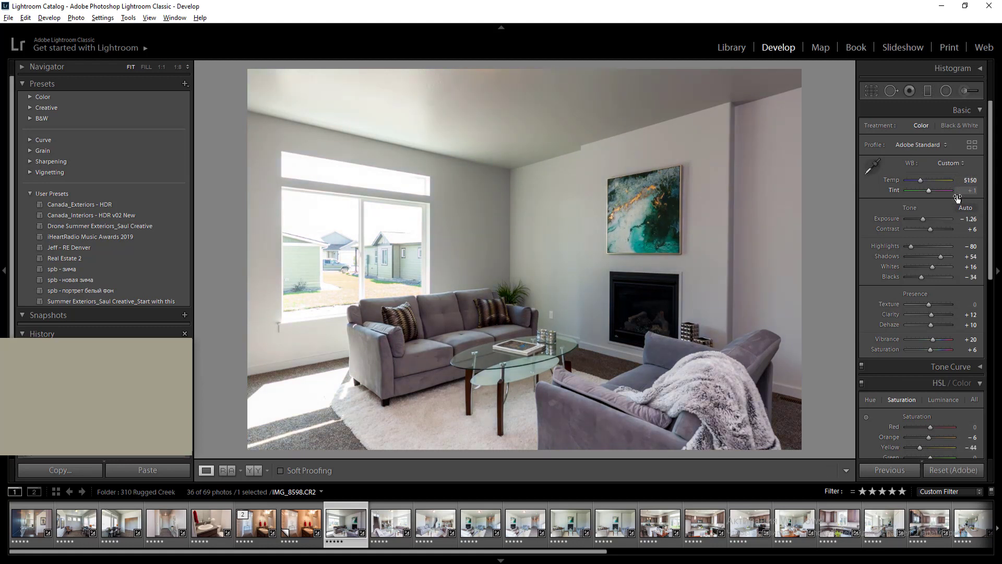
Add a large radial filter with 0.30 exposure over the fireplace side, and another over the window with exposure −0.50 and highlights −20
{"action": "key", "text": "shift+m"}
{"action": "left_click_drag", "start_coordinate": [745, 200], "coordinate": [939, 498]}
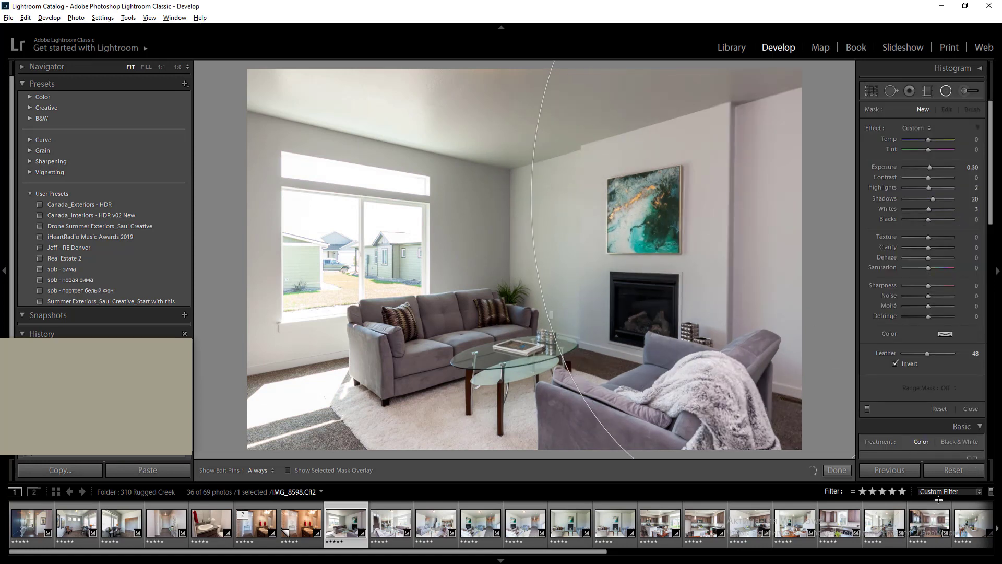
{"action": "left_click_drag", "start_coordinate": [318, 255], "coordinate": [485, 467]}
{"action": "left_click", "coordinate": [972, 166]}
{"action": "type", "text": "-0.5"}
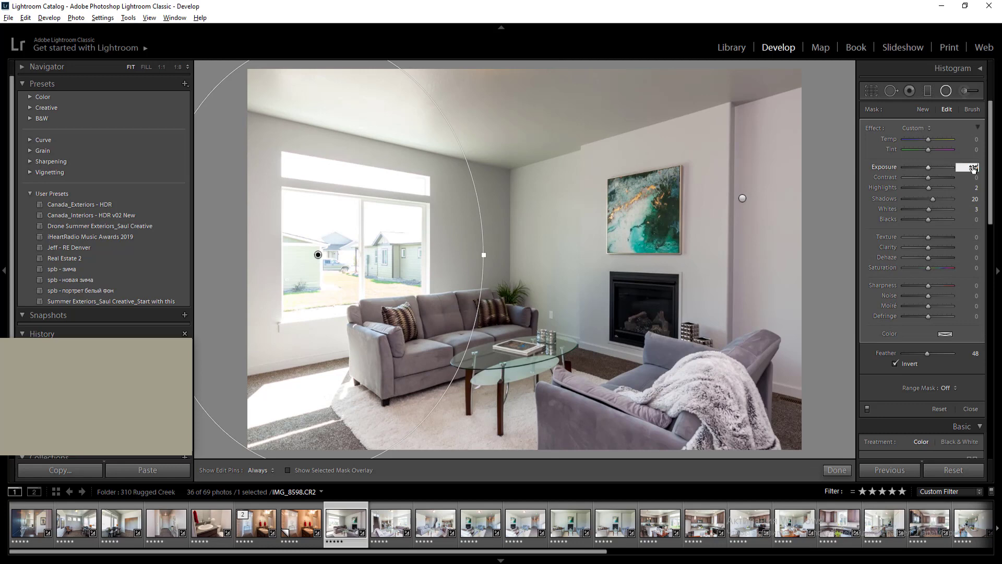
{"action": "key", "text": "Return"}
{"action": "left_click", "coordinate": [923, 188]}
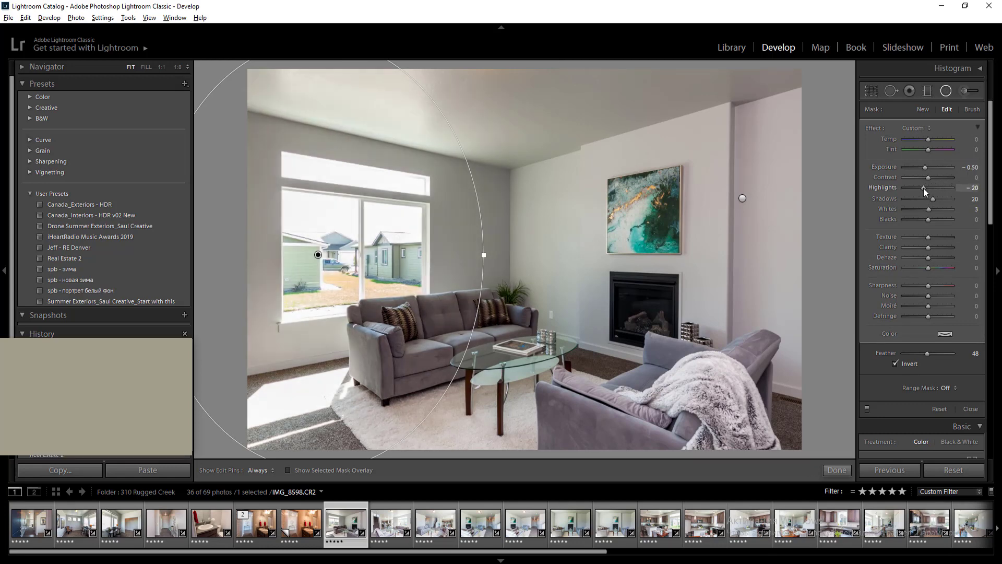
{"action": "key", "text": "shift+m"}
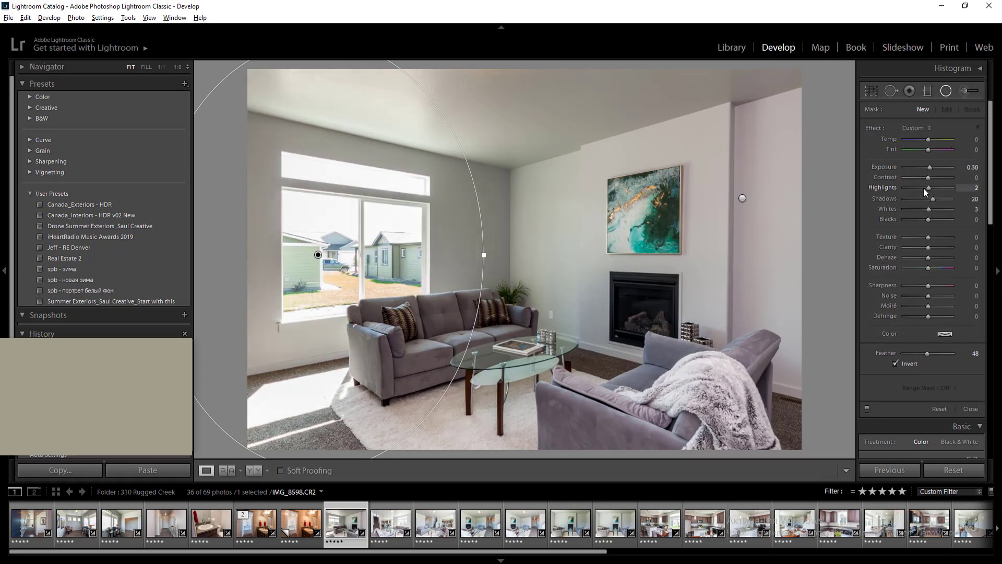
Add the next three living room photos to the selection and synchronize the develop settings from IMG_8598 to them
{"action": "key", "text": "shift+Right"}
{"action": "key", "text": "shift+Right"}
{"action": "key", "text": "shift+Right"}
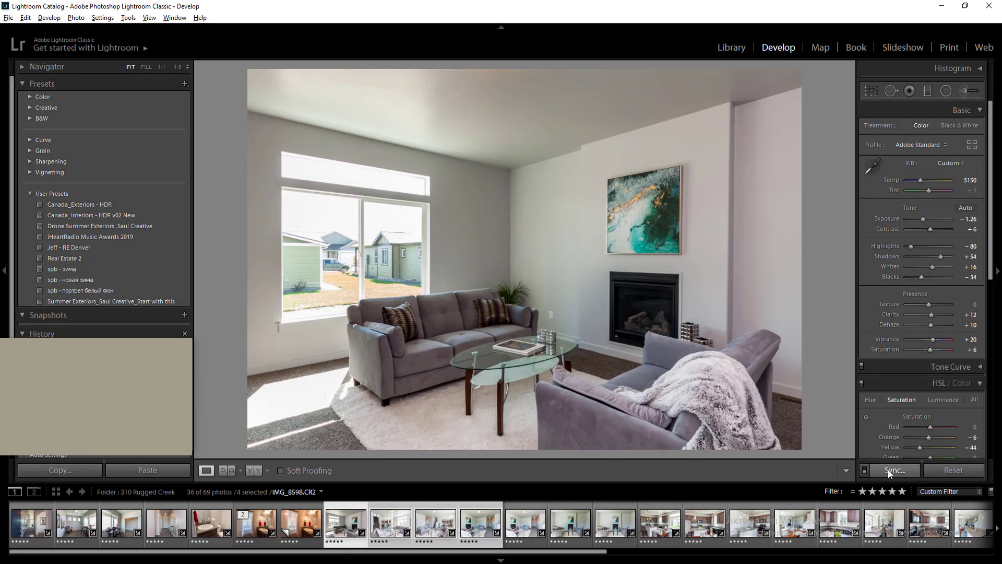
{"action": "left_click", "coordinate": [889, 471]}
{"action": "key", "text": "Return"}
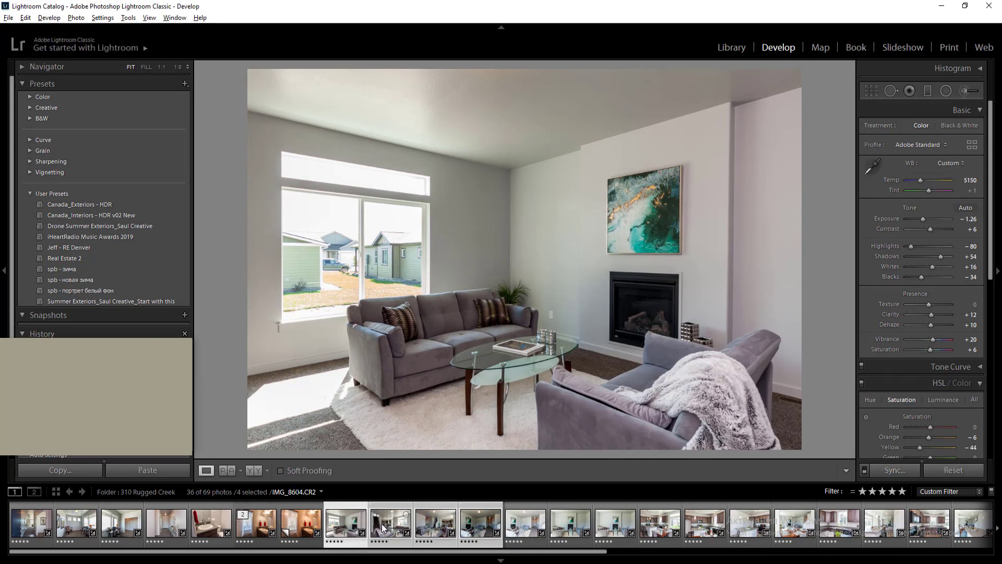
Keep only IMG_8604 selected and set its whites to −33 and its exposure to −0.96
{"action": "left_click", "coordinate": [501, 533]}
{"action": "left_click", "coordinate": [392, 528]}
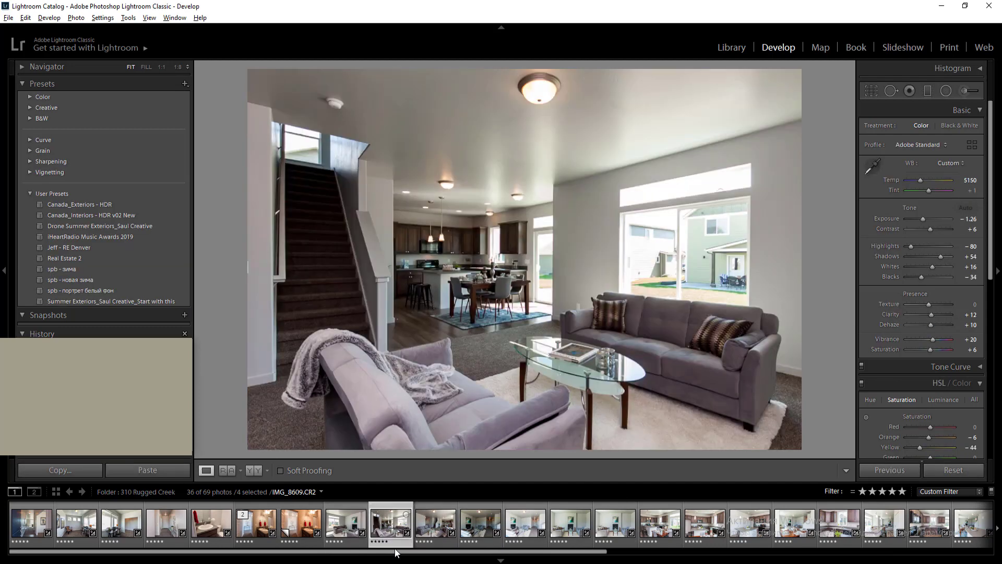
{"action": "left_click_drag", "start_coordinate": [933, 266], "coordinate": [923, 265]}
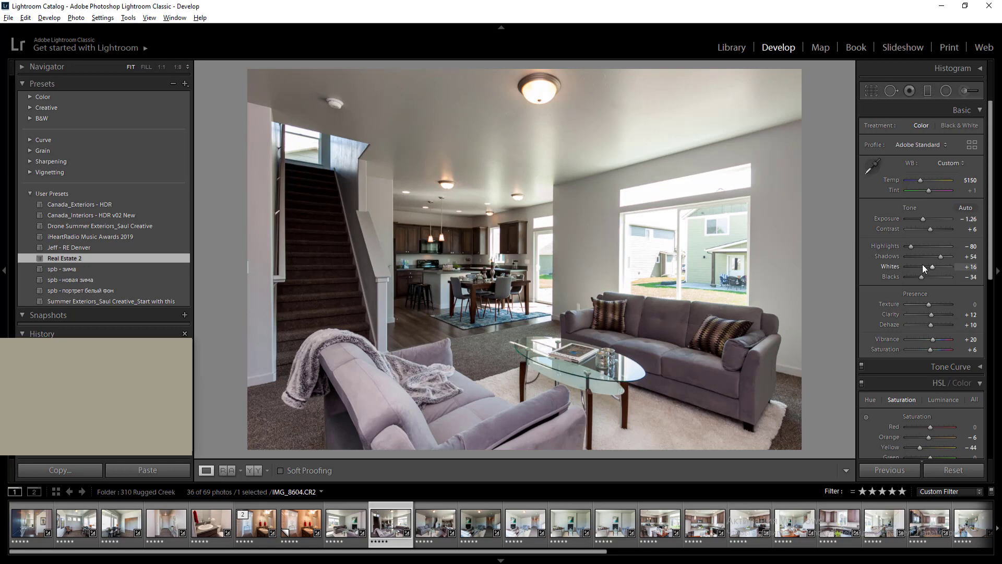
{"action": "left_click_drag", "start_coordinate": [922, 219], "coordinate": [924, 219]}
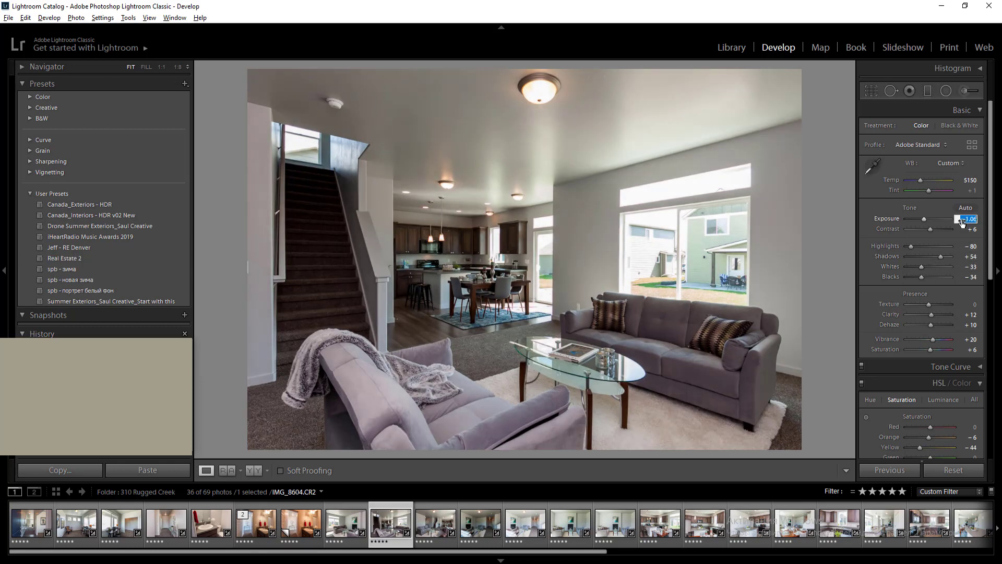
Add radial filters over the staircase and the ceiling near it in IMG_8604
{"action": "key", "text": "shift+m"}
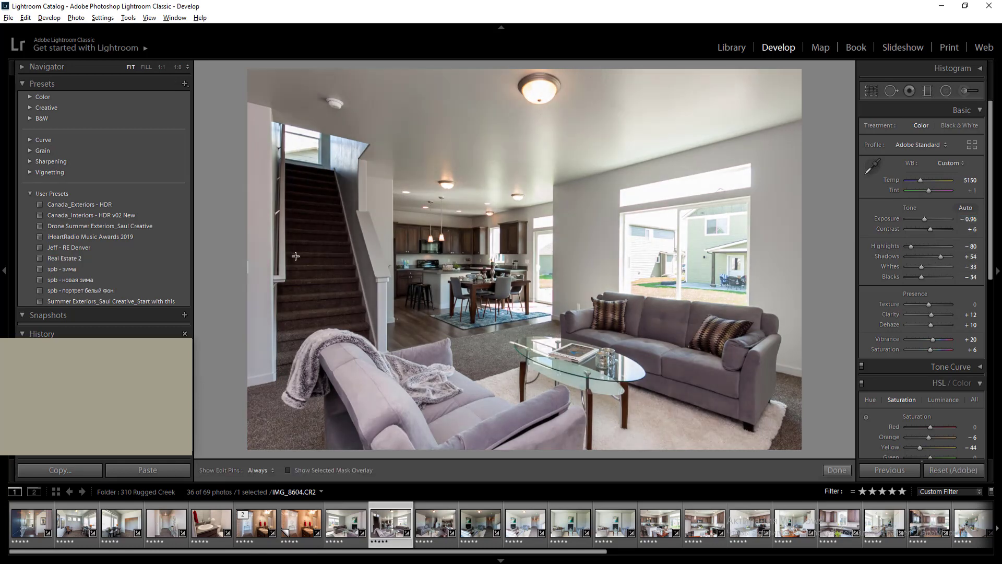
{"action": "left_click_drag", "start_coordinate": [294, 254], "coordinate": [413, 341]}
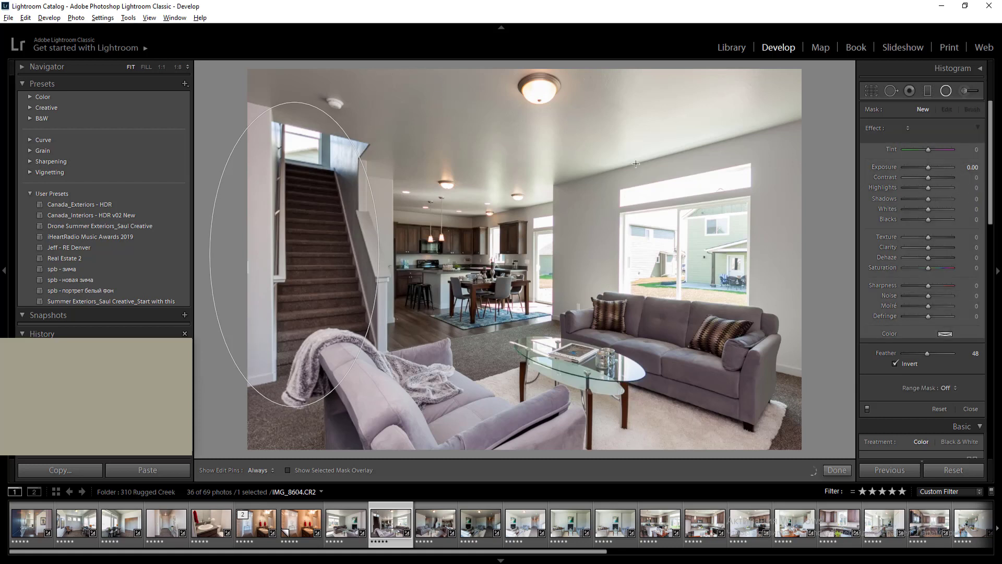
{"action": "key", "text": "shift+m"}
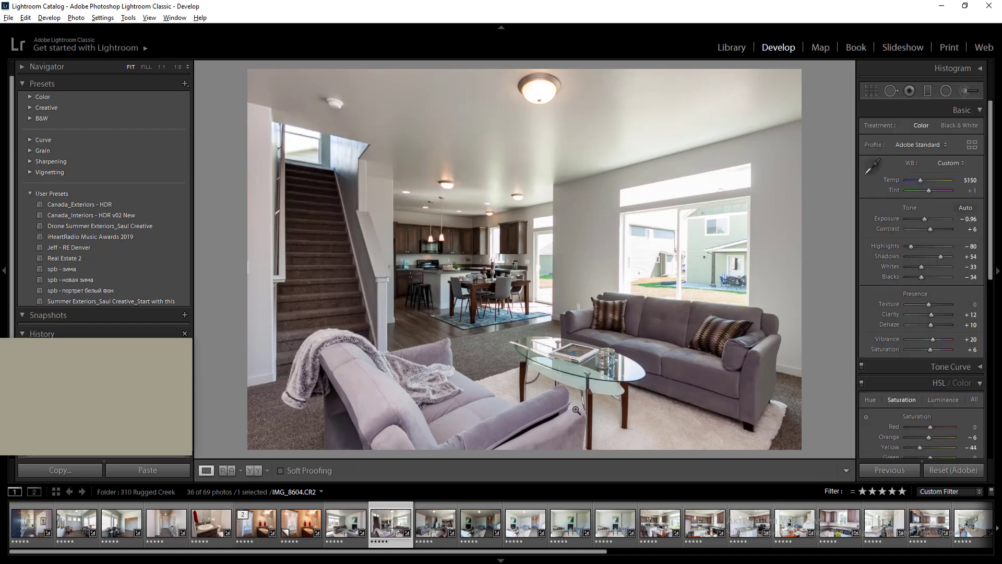
Add a wide radial filter over the foreground sofa and rug with exposure −0.70 and temperature 5
{"action": "key", "text": "shift+m"}
{"action": "left_click_drag", "start_coordinate": [502, 419], "coordinate": [833, 470]}
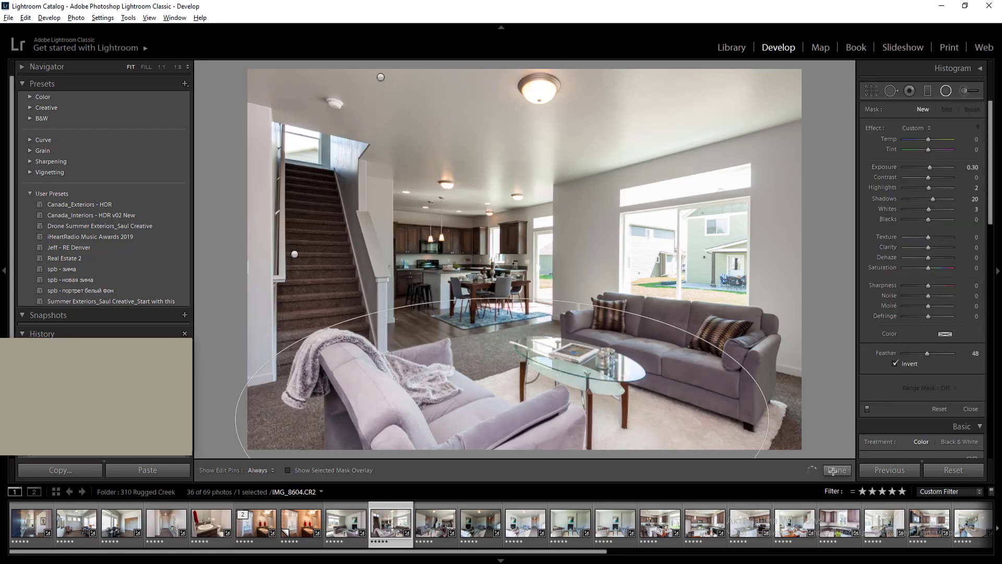
{"action": "left_click", "coordinate": [971, 167]}
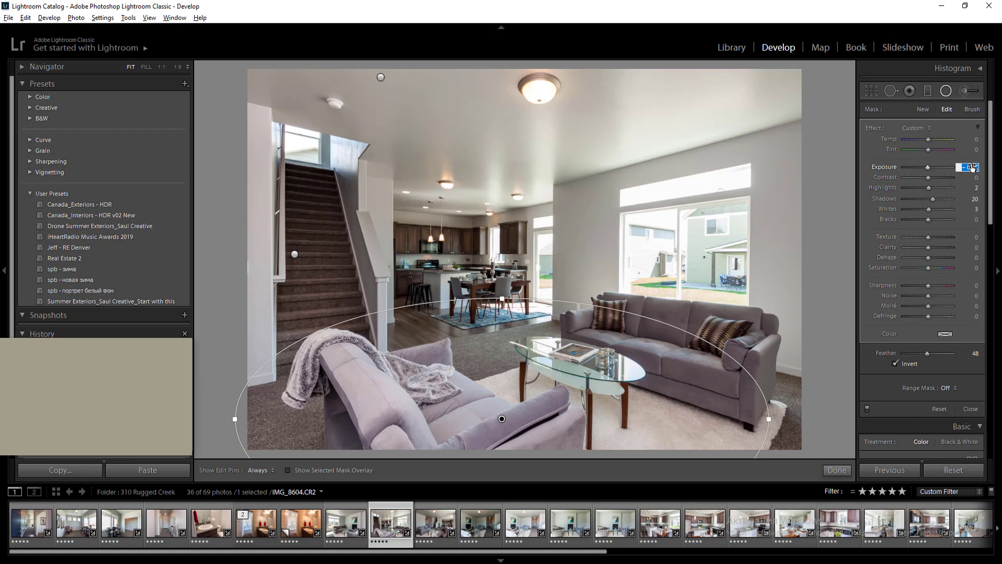
{"action": "key", "text": "Down"}
{"action": "key", "text": "Down"}
{"action": "key", "text": "Down"}
{"action": "left_click", "coordinate": [975, 140]}
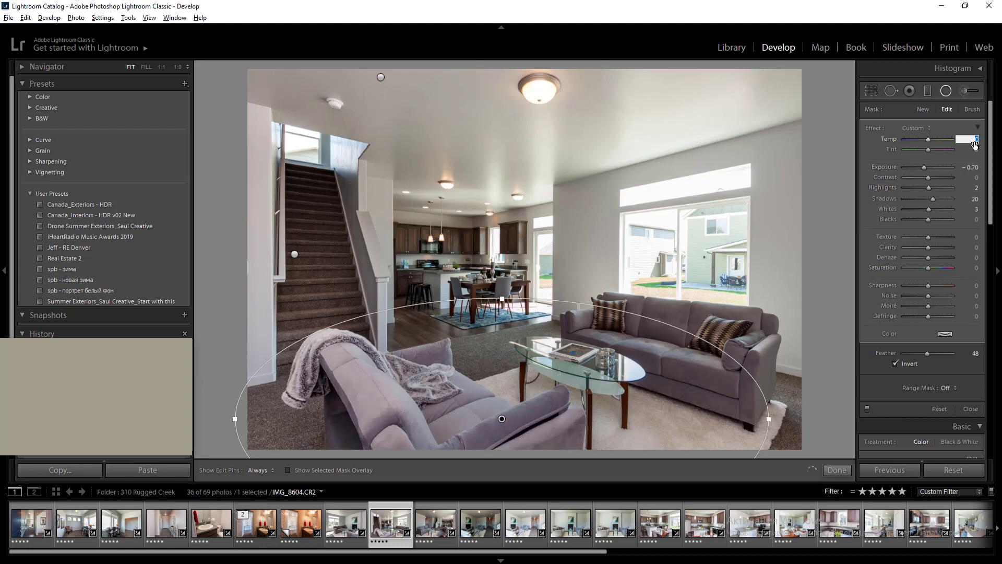
{"action": "key", "text": "Up"}
{"action": "key", "text": "Up"}
{"action": "key", "text": "Up"}
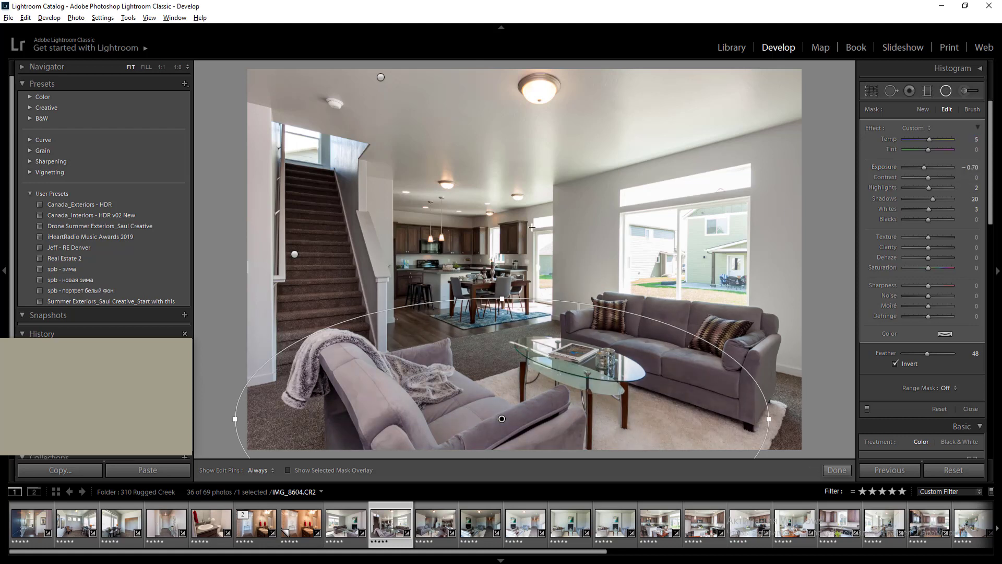
Add a radial filter over the kitchen area and a second one with 0.30 exposure over the ceiling above it
{"action": "left_click", "coordinate": [438, 268]}
{"action": "left_click_drag", "start_coordinate": [468, 303], "coordinate": [479, 331]}
{"action": "left_click_drag", "start_coordinate": [977, 174], "coordinate": [985, 174]}
{"action": "left_click_drag", "start_coordinate": [450, 136], "coordinate": [534, 261]}
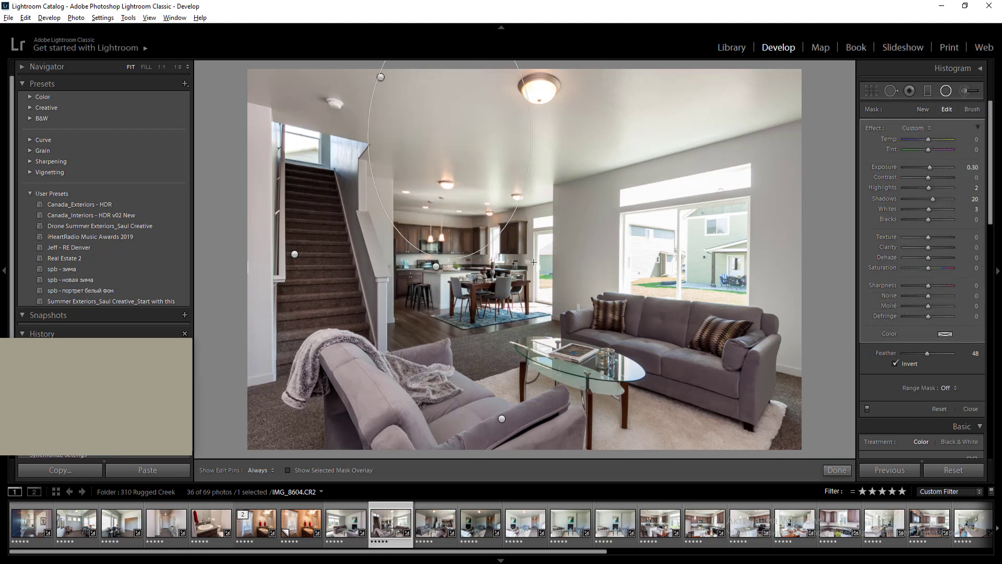
{"action": "key", "text": "shift+m"}
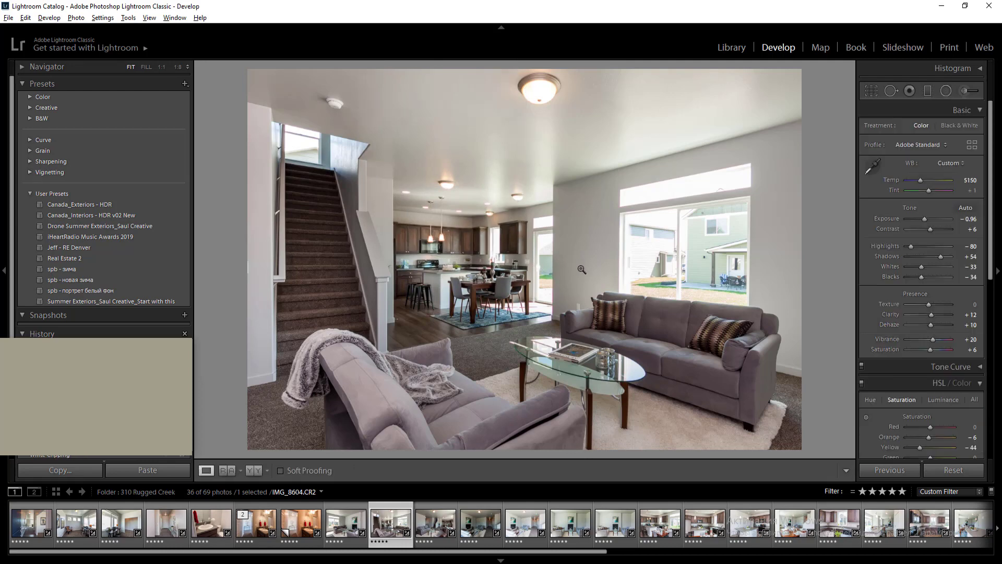
Add a radial filter over the large window with exposure 0.00 and highlights −23
{"action": "key", "text": "shift+m"}
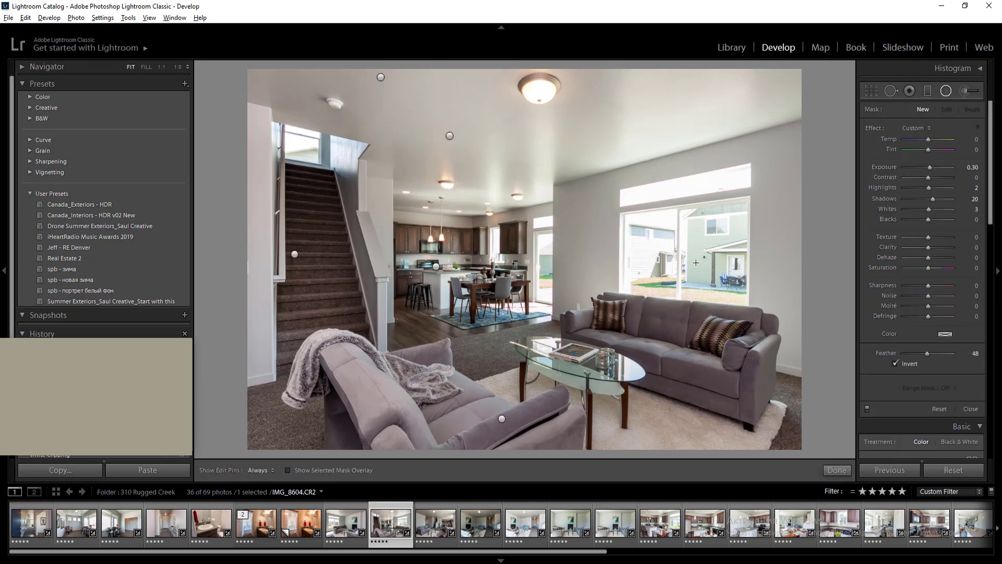
{"action": "left_click_drag", "start_coordinate": [674, 232], "coordinate": [752, 325]}
{"action": "left_click", "coordinate": [972, 168]}
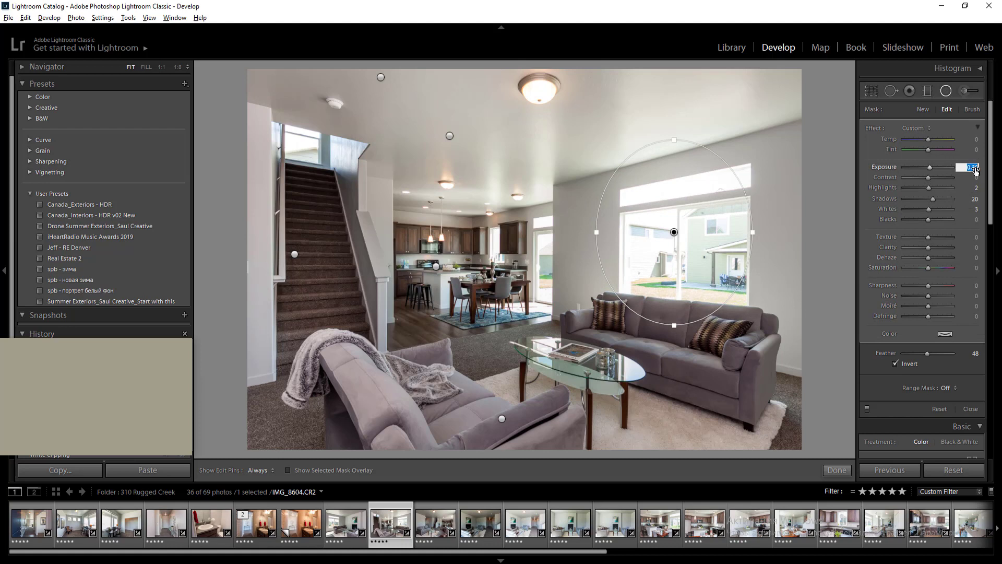
{"action": "type", "text": "0"}
{"action": "left_click", "coordinate": [922, 188]}
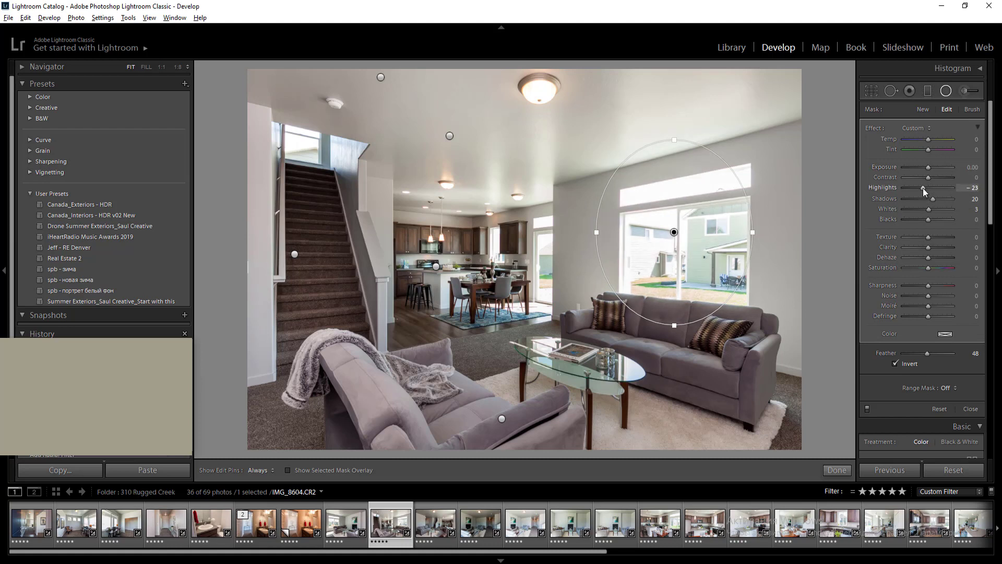
{"action": "key", "text": "shift+m"}
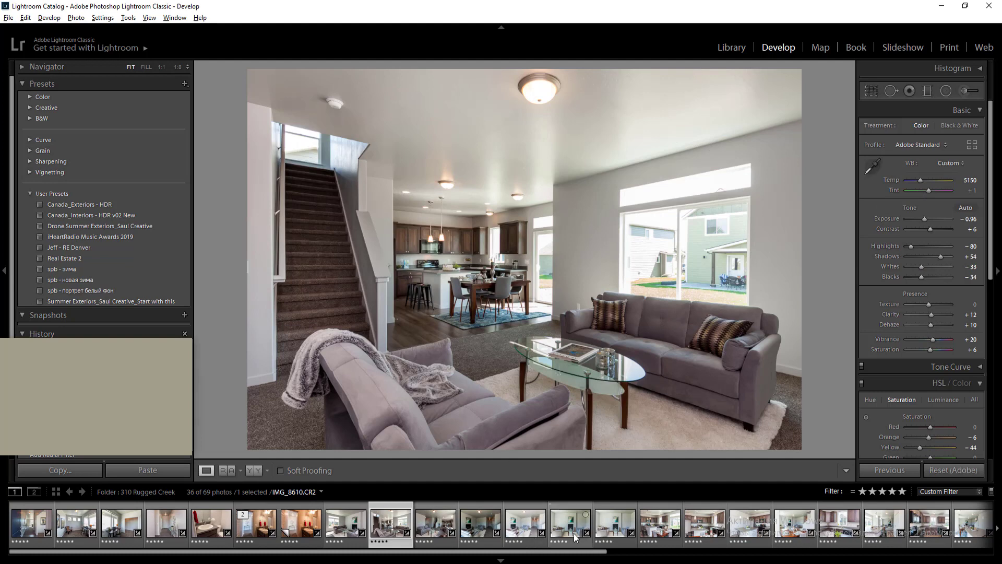
Synchronize the settings of IMG_8604 to the following six photos and set its orange saturation to −20
{"action": "left_click", "coordinate": [653, 520], "text": "shift"}
{"action": "left_click", "coordinate": [887, 470]}
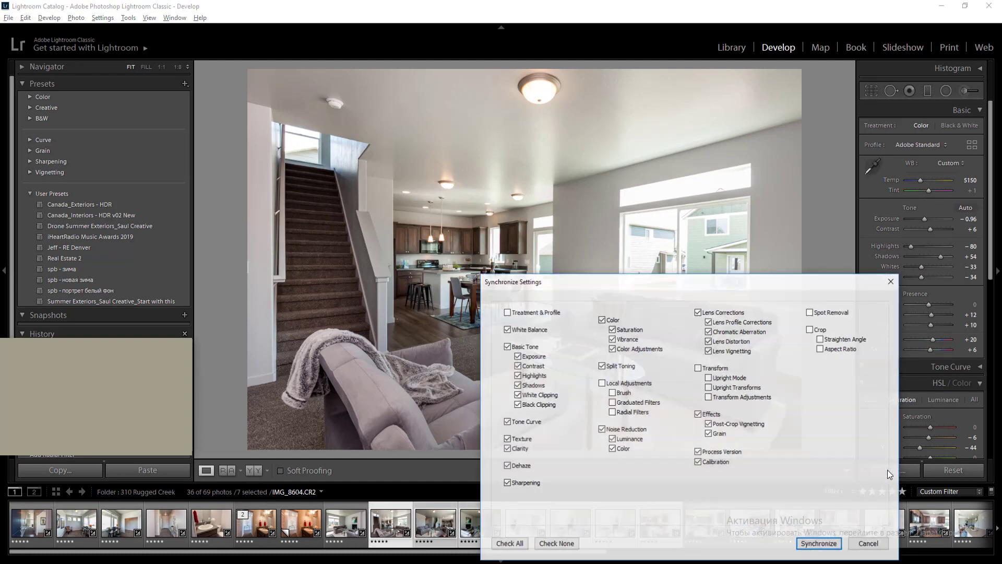
{"action": "left_click", "coordinate": [819, 541]}
{"action": "left_click_drag", "start_coordinate": [925, 439], "coordinate": [922, 437]}
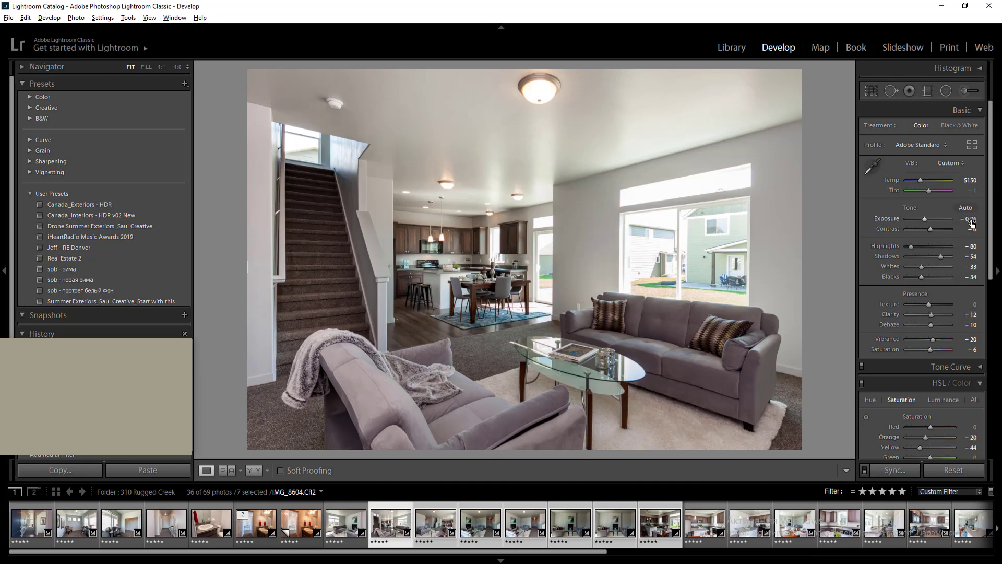
{"action": "key", "text": "Up"}
Raise the exposure of IMG_8608 to −0.56
{"action": "left_click", "coordinate": [376, 536]}
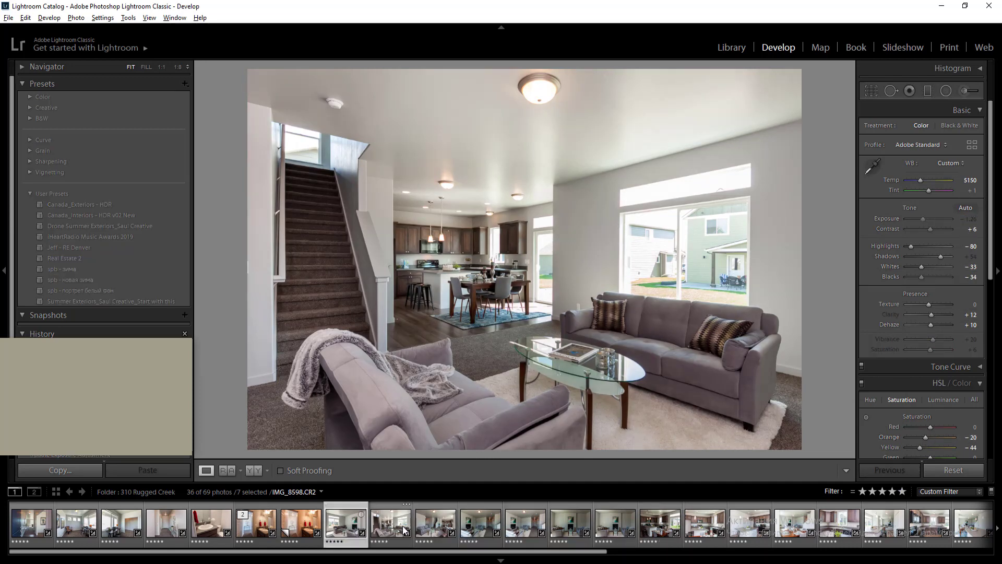
{"action": "left_click", "coordinate": [440, 530]}
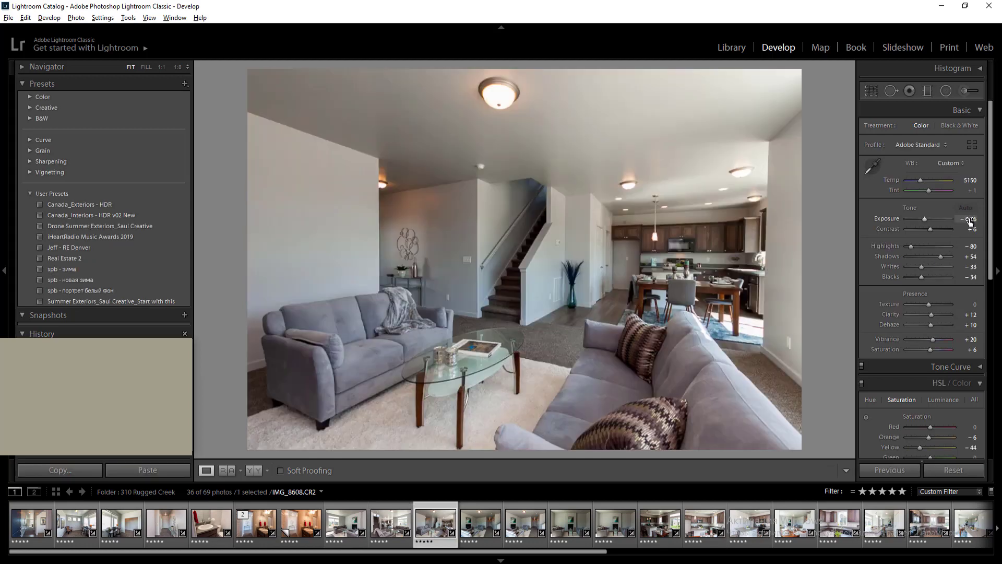
{"action": "left_click", "coordinate": [969, 222]}
{"action": "key", "text": "Up"}
{"action": "key", "text": "Up"}
{"action": "key", "text": "Up"}
{"action": "key", "text": "Return"}
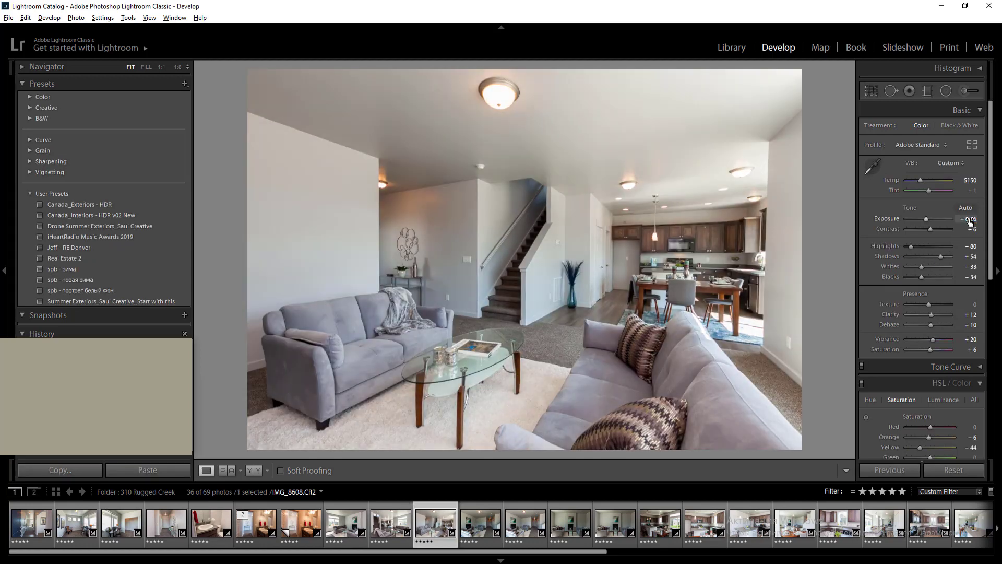
Add a large radial filter over the ceiling and staircase wall and a second one with exposure −0.40 over the dining area
{"action": "key", "text": "shift+m"}
{"action": "left_click_drag", "start_coordinate": [442, 172], "coordinate": [667, 334]}
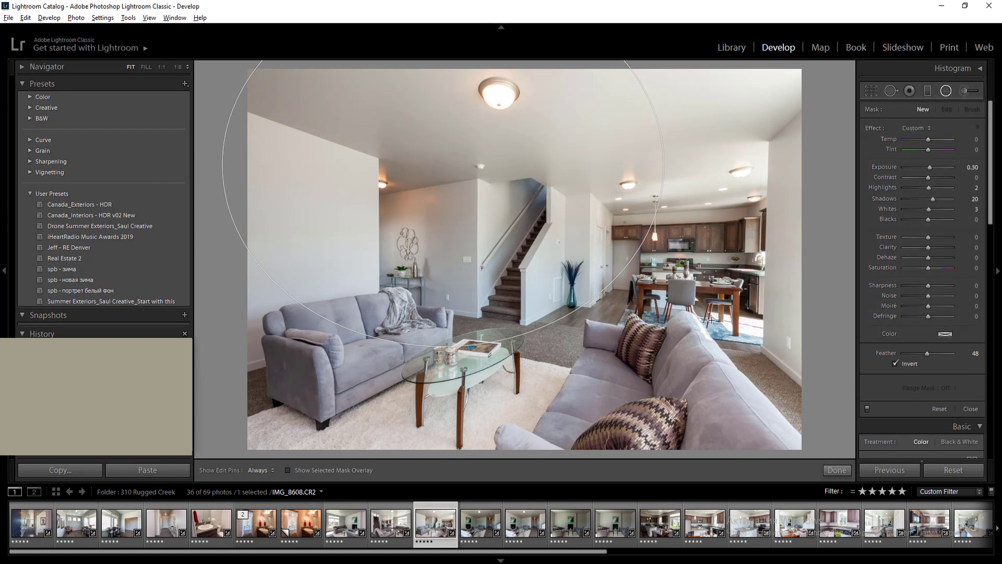
{"action": "left_click_drag", "start_coordinate": [687, 285], "coordinate": [782, 401]}
{"action": "left_click_drag", "start_coordinate": [738, 438], "coordinate": [739, 439]}
{"action": "key", "text": "Return"}
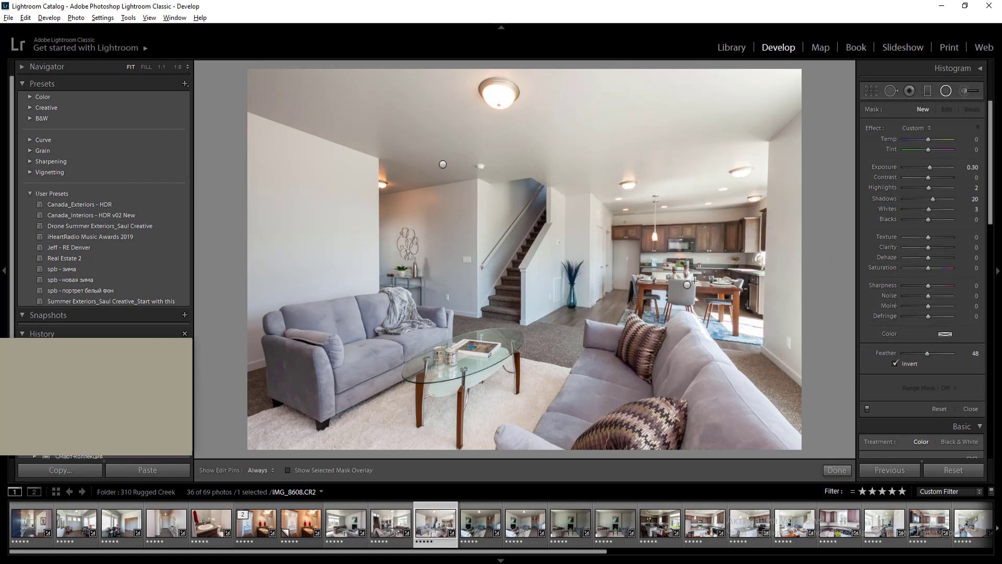
{"action": "left_click", "coordinate": [687, 283]}
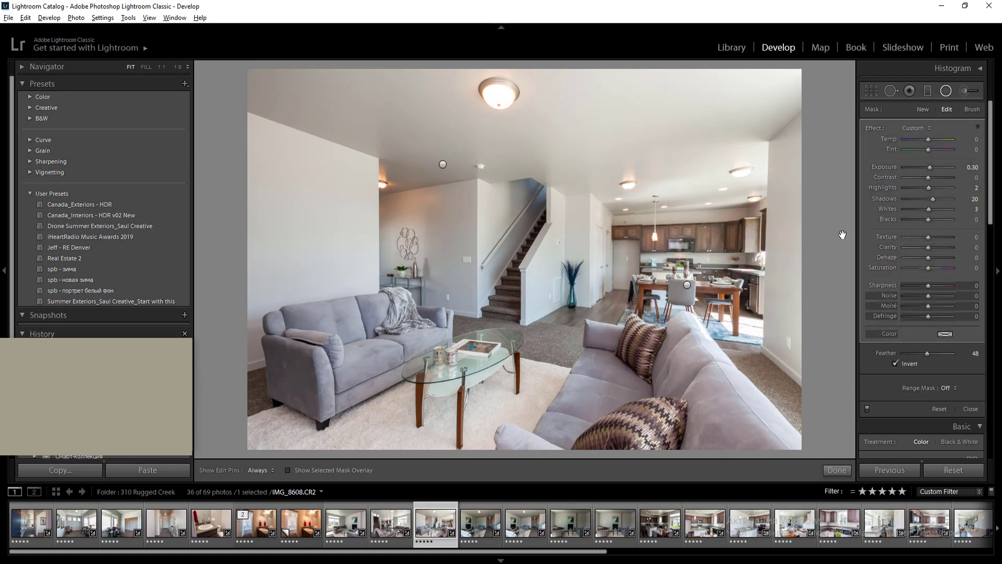
{"action": "left_click", "coordinate": [969, 167]}
{"action": "type", "text": "-0.4"}
{"action": "key", "text": "Return"}
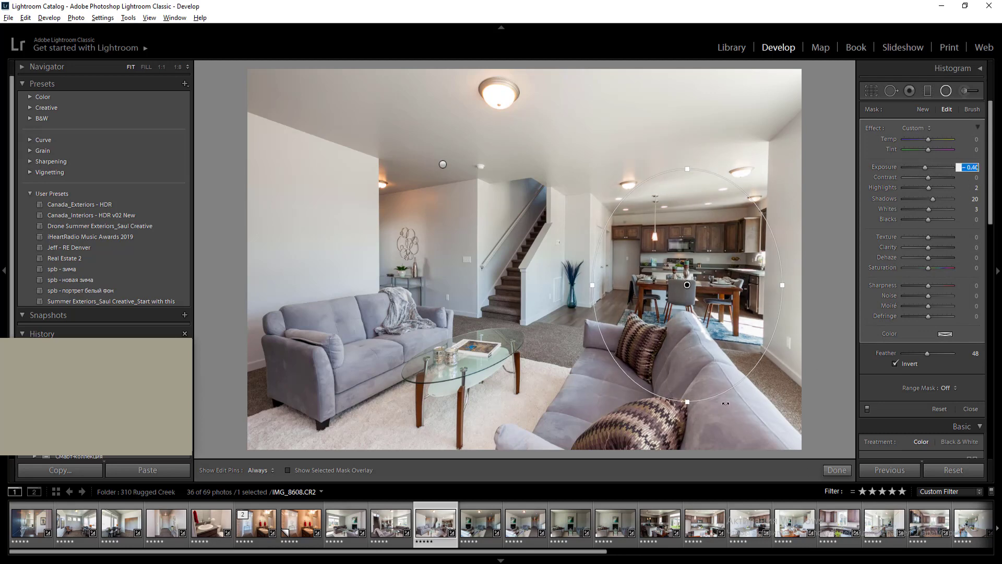
{"action": "key", "text": "Return"}
Add a wide radial filter over the foreground sofas and rug with exposure −0.10 and reduced highlights
{"action": "left_click_drag", "start_coordinate": [493, 414], "coordinate": [828, 254]}
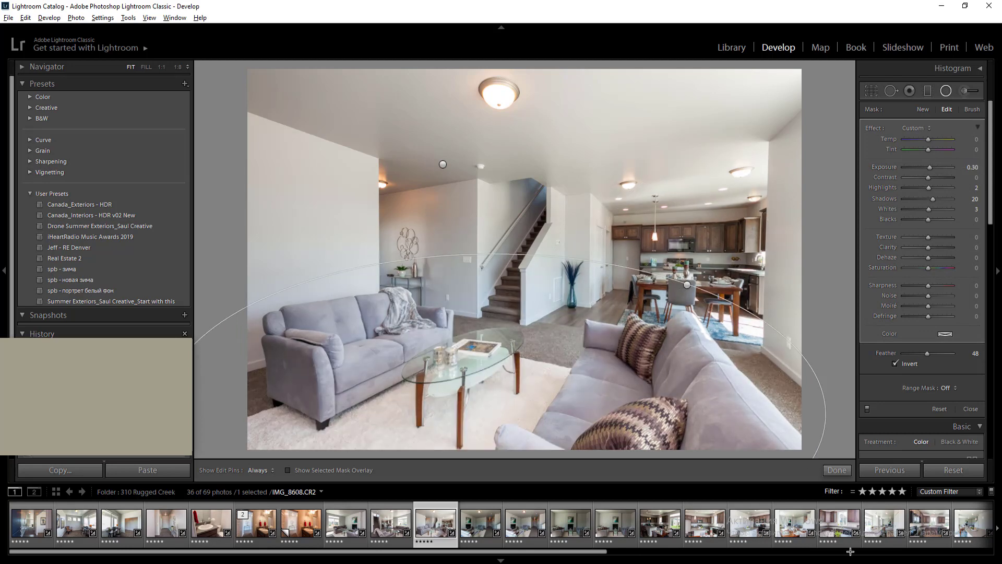
{"action": "left_click", "coordinate": [969, 167]}
{"action": "key", "text": "Down"}
{"action": "key", "text": "Down"}
{"action": "key", "text": "Down"}
{"action": "key", "text": "Down"}
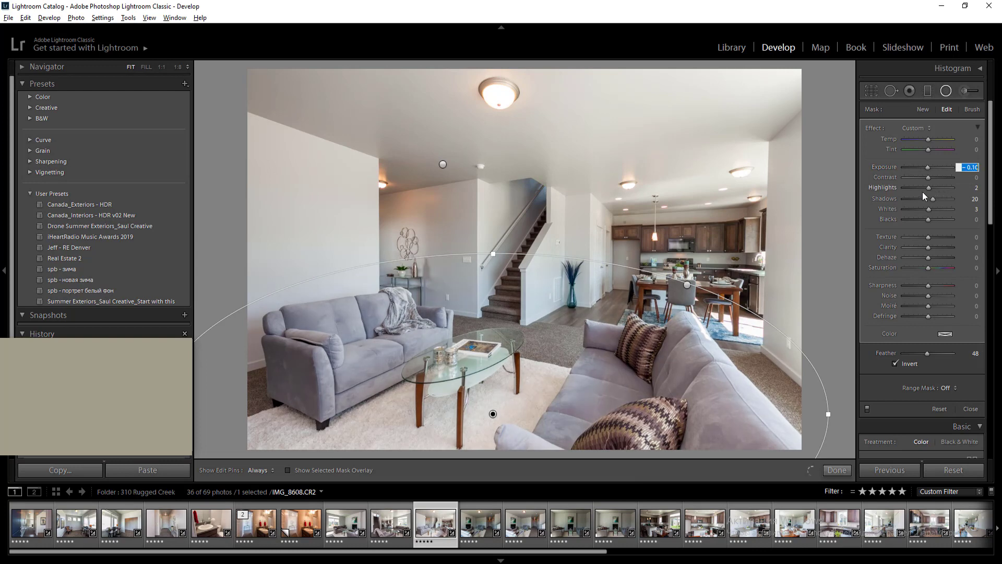
{"action": "left_click", "coordinate": [921, 188]}
{"action": "key", "text": "shift+m"}
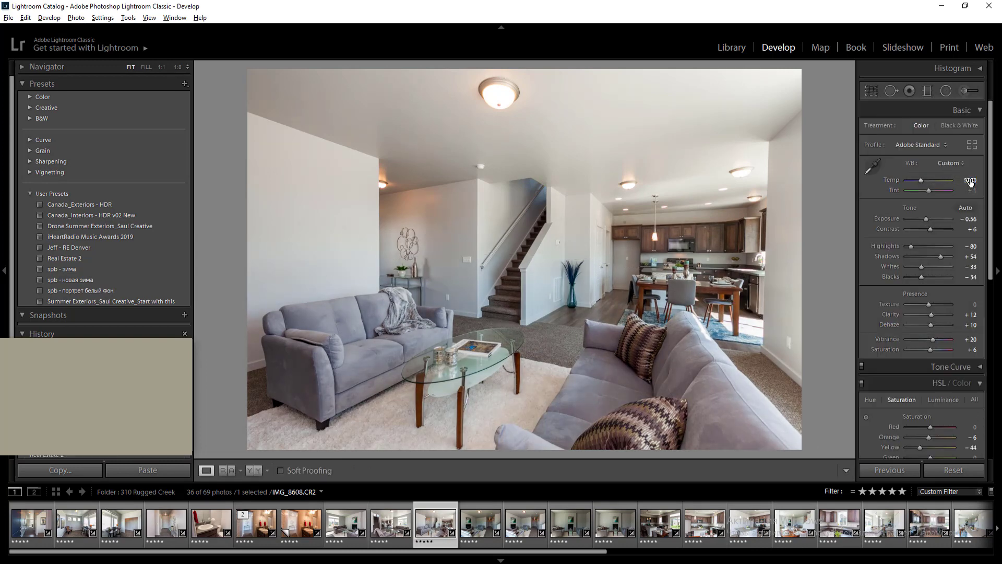
Set the temperature of IMG_8608 to 5200 and synchronize its settings to the following five photos
{"action": "key", "text": "shift+Right"}
{"action": "key", "text": "shift+Right"}
{"action": "key", "text": "shift+Right"}
{"action": "key", "text": "shift+Right"}
{"action": "key", "text": "shift+Right"}
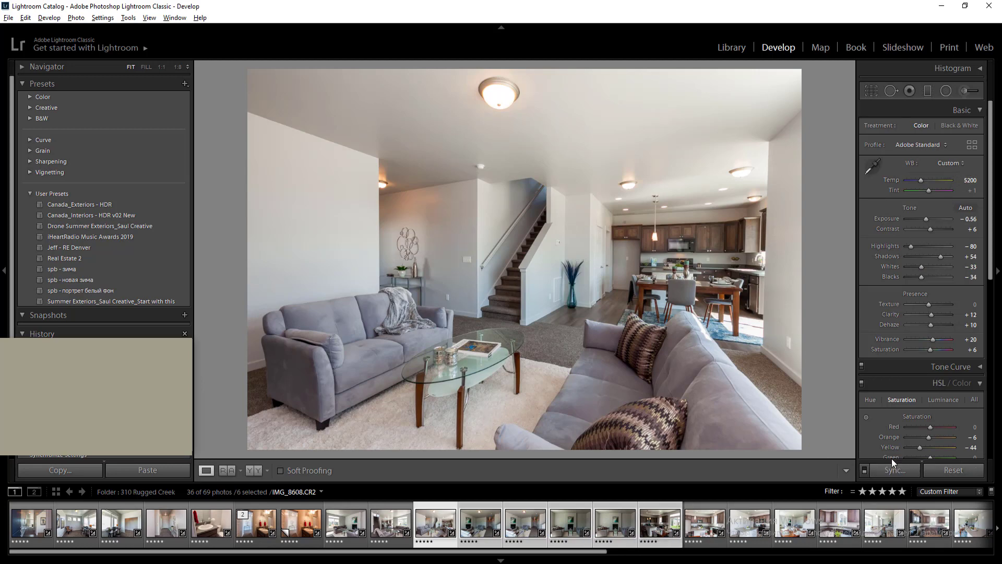
{"action": "left_click", "coordinate": [891, 475]}
{"action": "key", "text": "Return"}
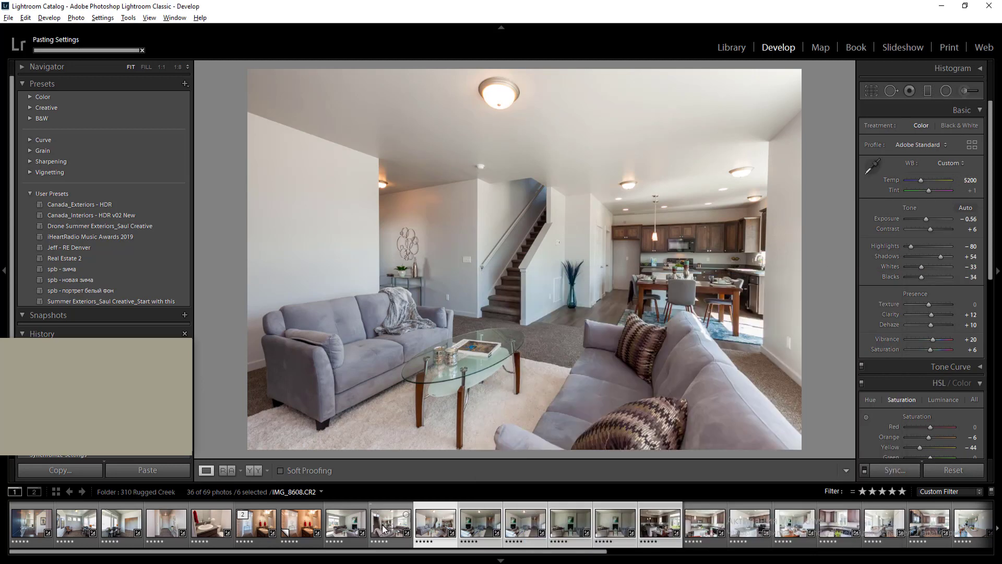
Set the exposure of IMG_8609 to −0.20
{"action": "left_click", "coordinate": [384, 524]}
{"action": "left_click", "coordinate": [480, 522]}
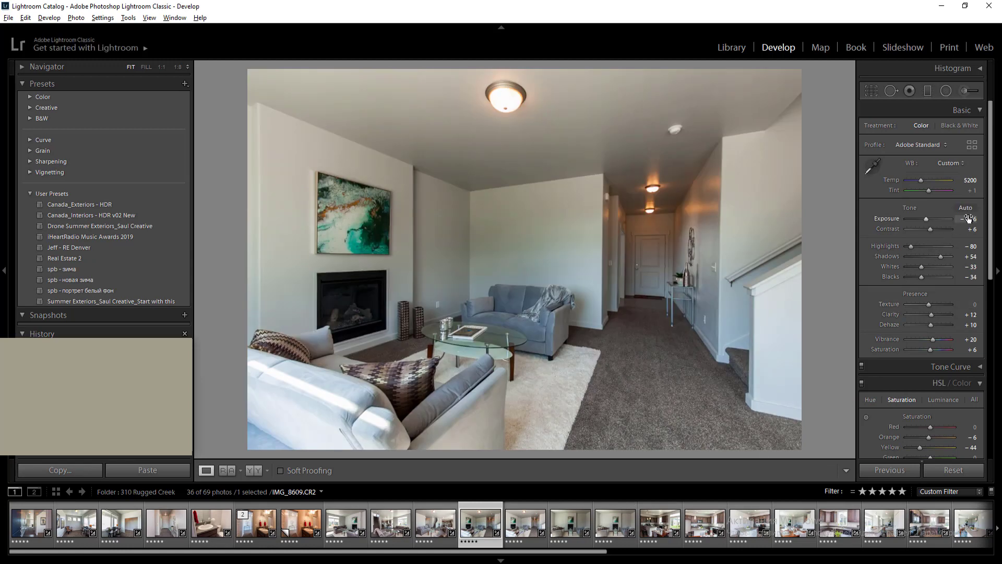
{"action": "type", "text": "-0.2"}
{"action": "key", "text": "Return"}
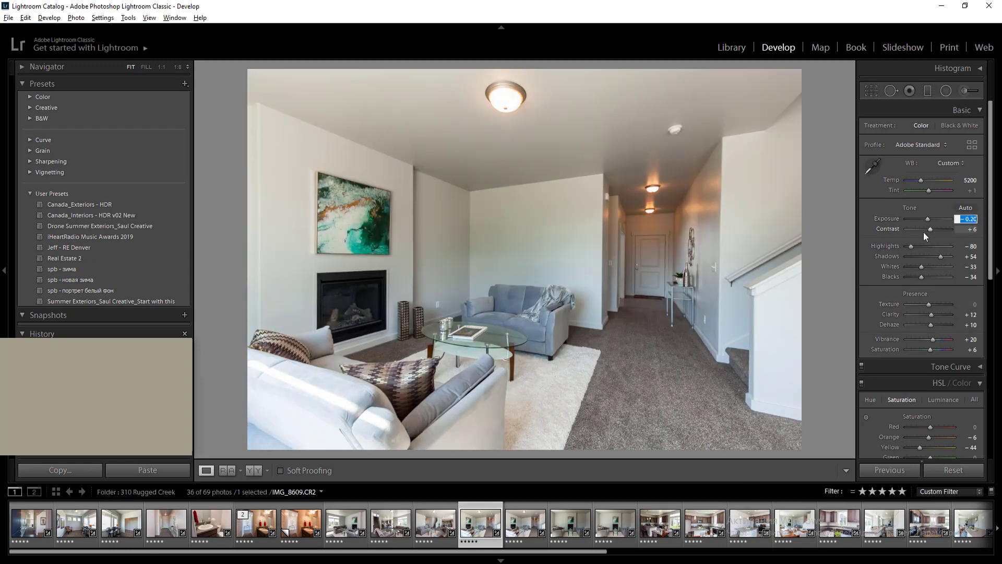
Add radial filters with 0.30 exposure over the middle of the room, the hallway and the back wall corner in IMG_8609
{"action": "key", "text": "shift+m"}
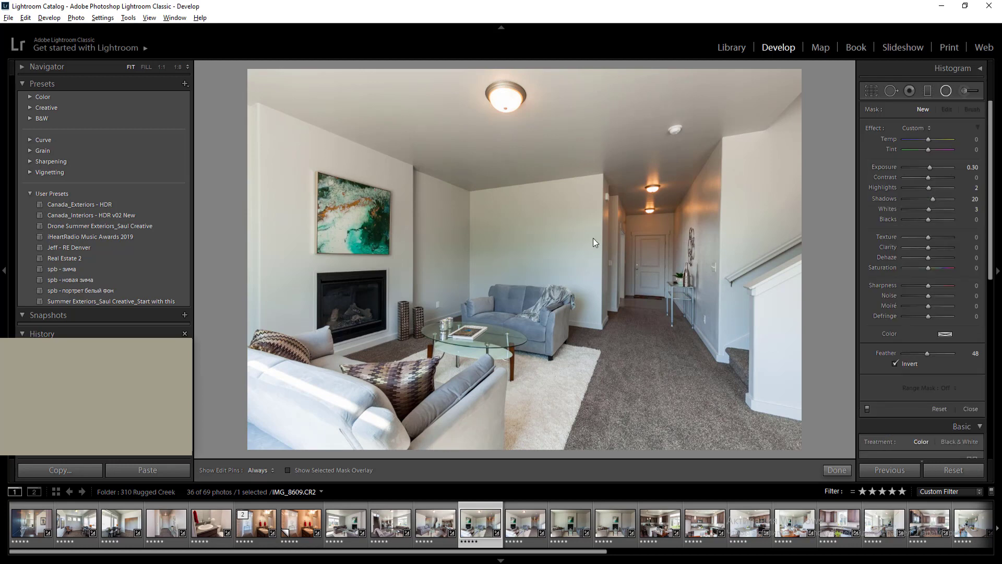
{"action": "left_click_drag", "start_coordinate": [593, 238], "coordinate": [820, 393]}
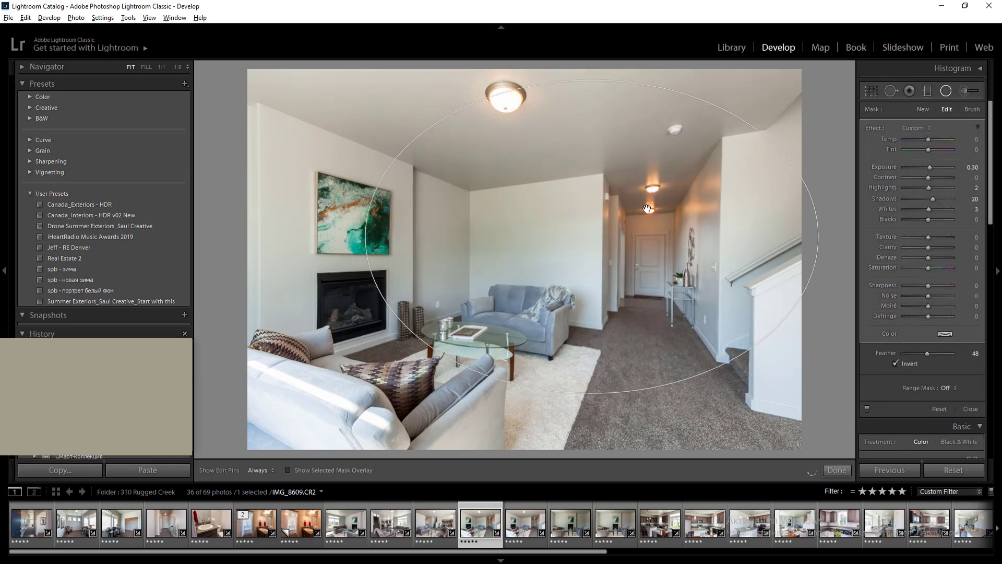
{"action": "left_click_drag", "start_coordinate": [648, 238], "coordinate": [689, 333]}
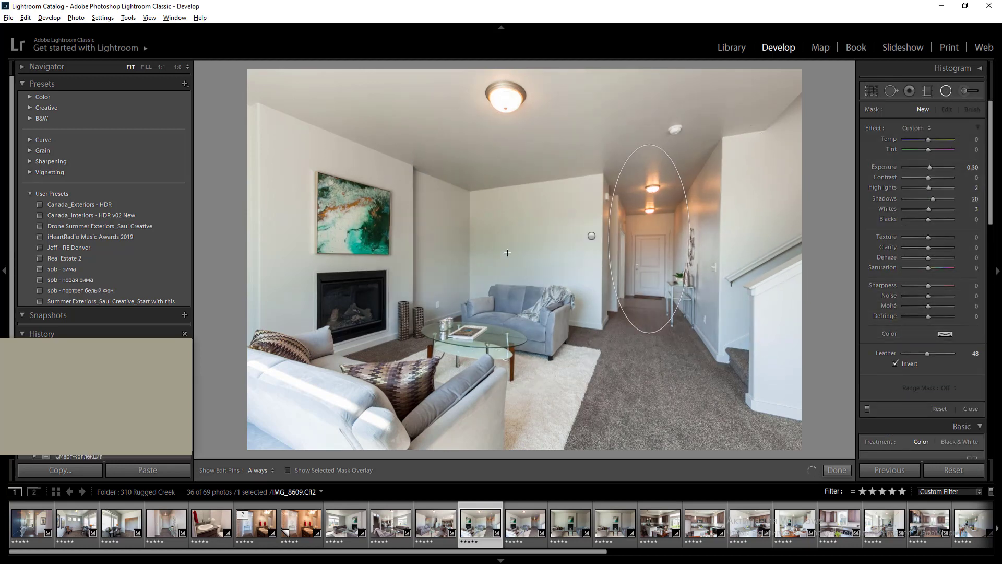
{"action": "left_click", "coordinate": [566, 337]}
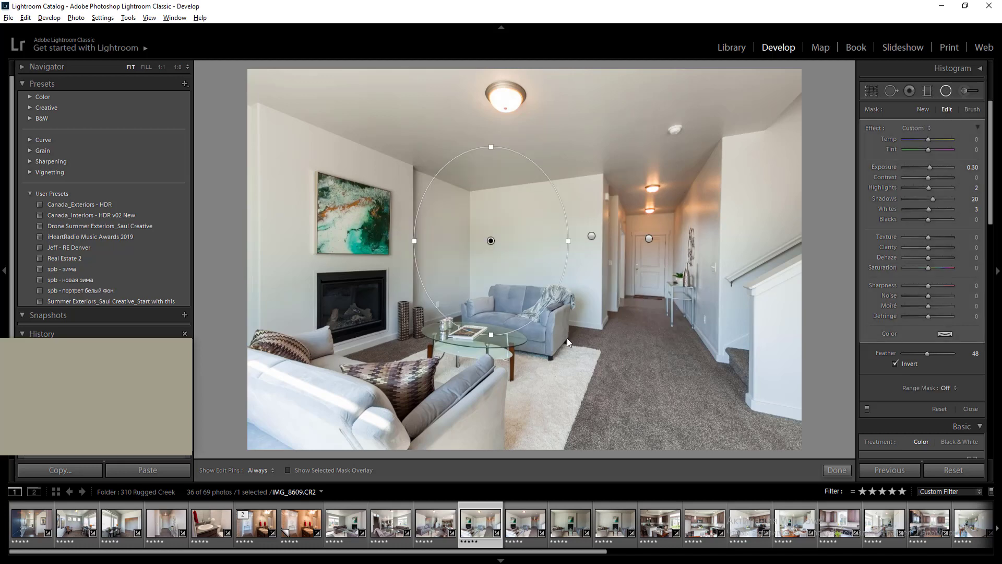
Add a wide radial filter over the foreground sofa and rug with exposure −0.30, highlights −50 and whites −28
{"action": "left_click_drag", "start_coordinate": [408, 402], "coordinate": [631, 495]}
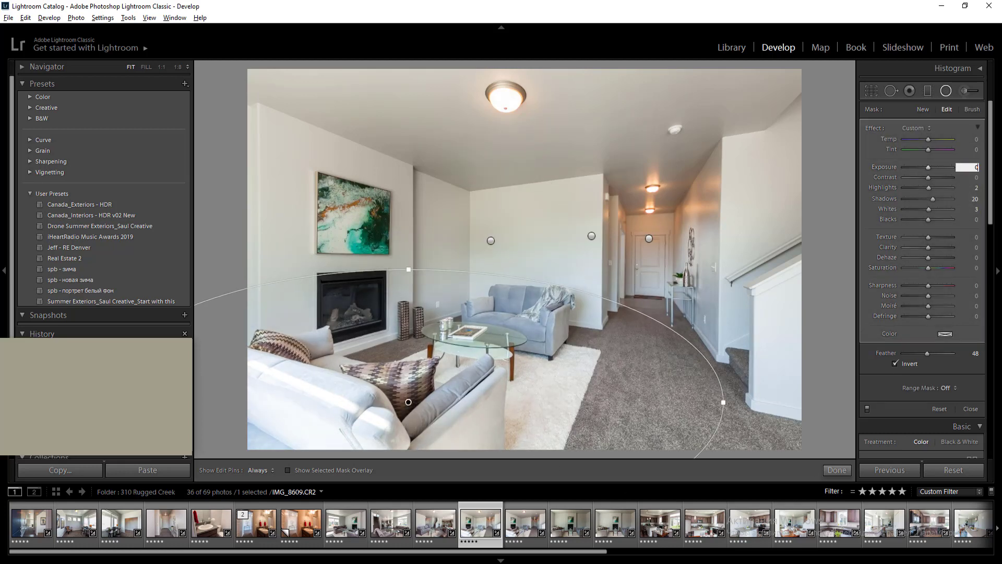
{"action": "key", "text": "Down"}
{"action": "key", "text": "Down"}
{"action": "key", "text": "Down"}
{"action": "left_click", "coordinate": [916, 188]}
{"action": "left_click", "coordinate": [921, 210]}
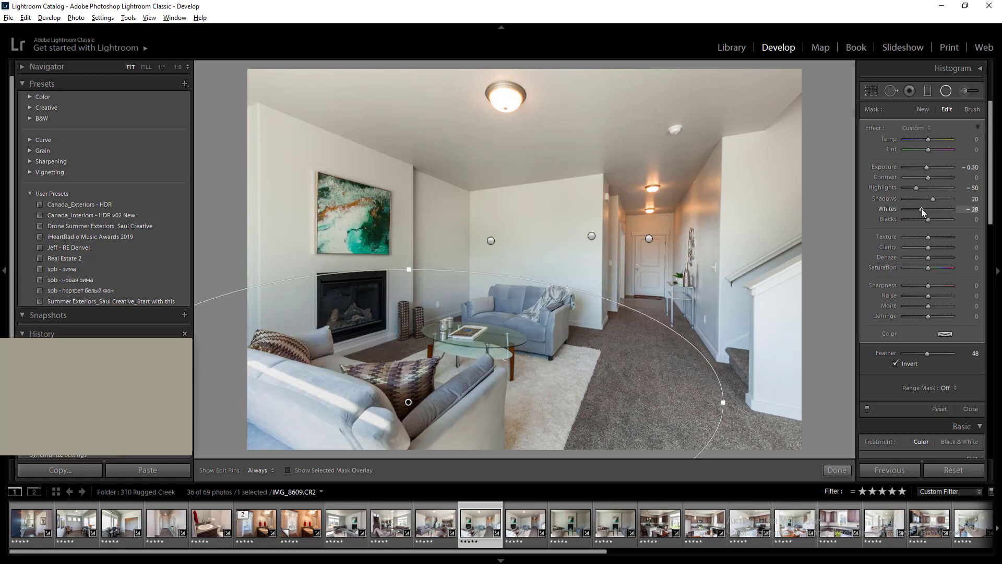
Add a radial filter with exposure −0.30 and highlights −22 over the stair half-wall and another with 0.30 exposure over the hallway ceiling lights
{"action": "left_click", "coordinate": [787, 335]}
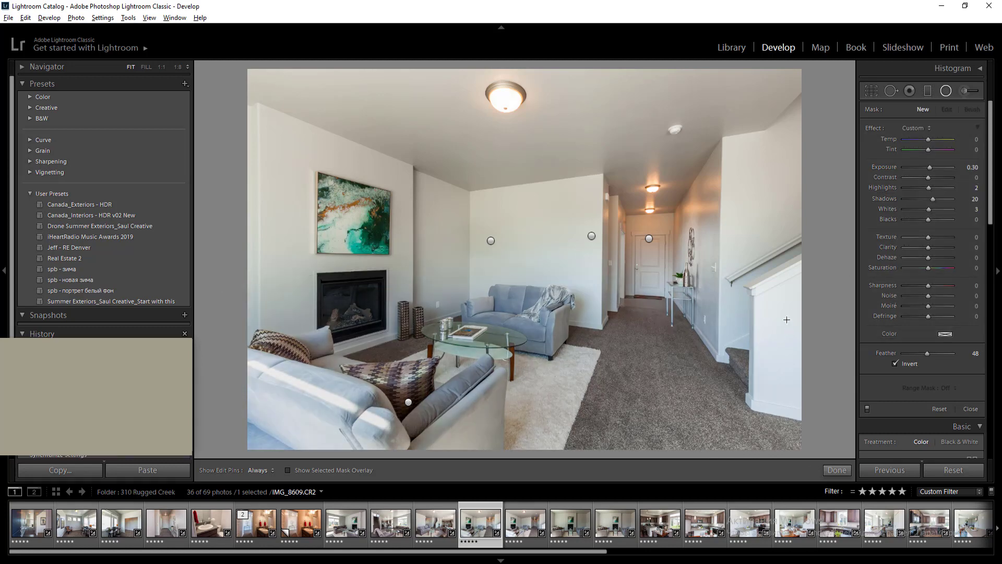
{"action": "left_click_drag", "start_coordinate": [832, 387], "coordinate": [870, 447]}
{"action": "left_click", "coordinate": [973, 168]}
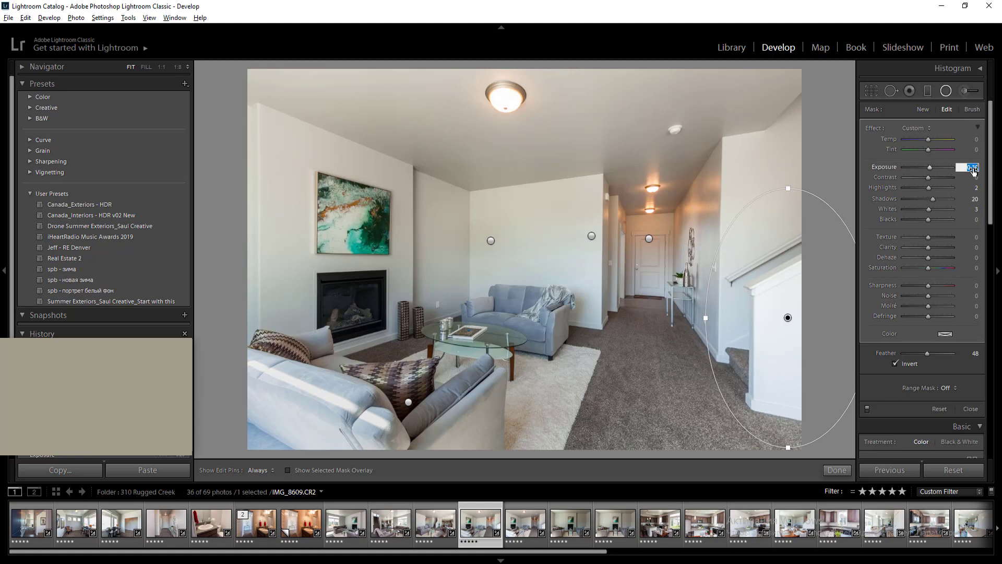
{"action": "type", "text": "0"}
{"action": "left_click_drag", "start_coordinate": [931, 193], "coordinate": [923, 192]}
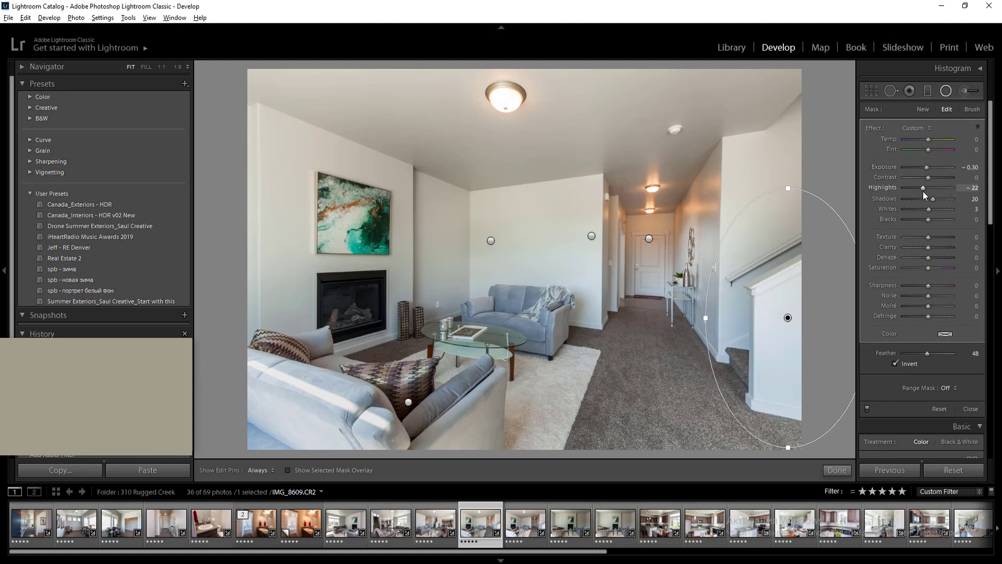
{"action": "left_click_drag", "start_coordinate": [787, 317], "coordinate": [815, 342]}
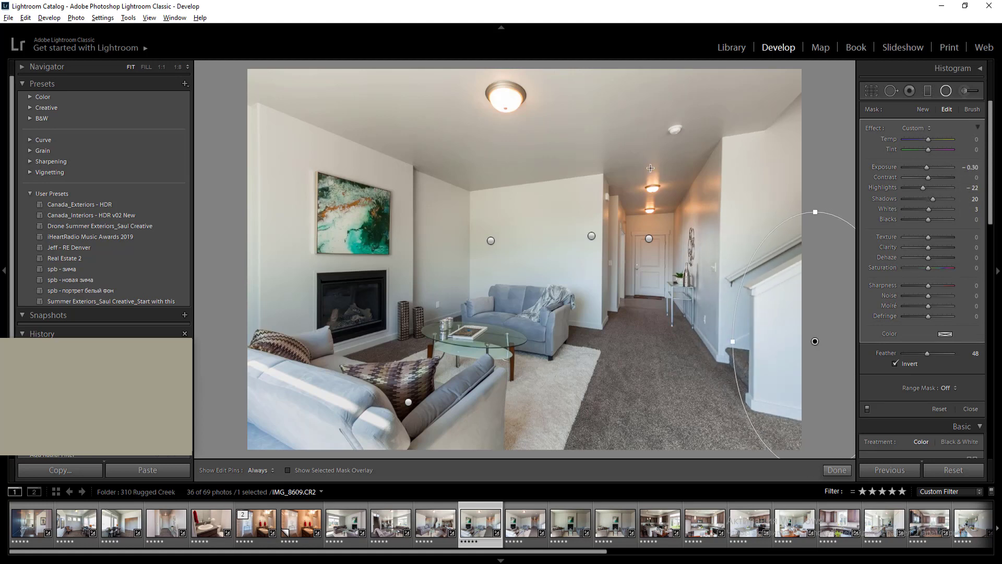
{"action": "left_click_drag", "start_coordinate": [653, 174], "coordinate": [708, 236]}
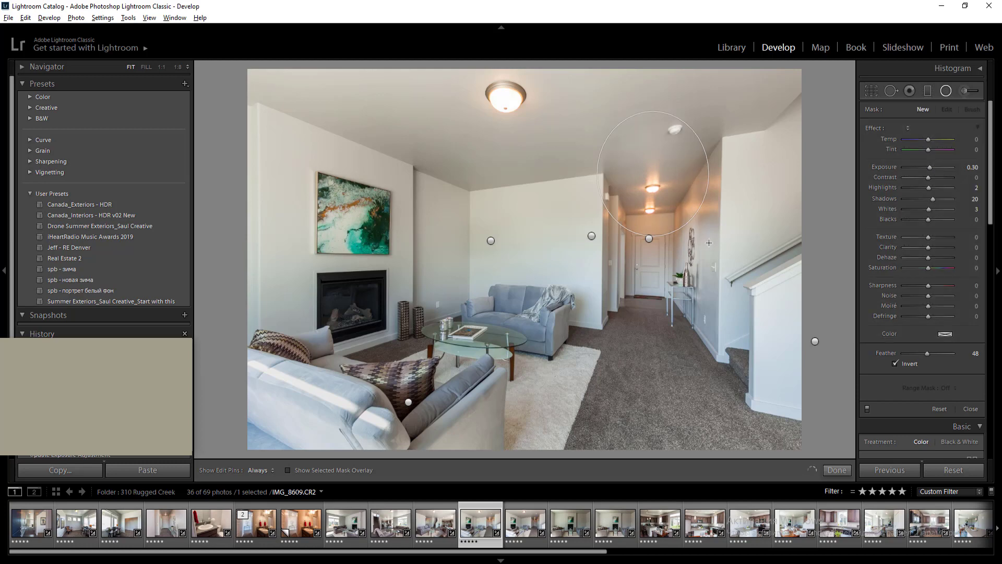
{"action": "key", "text": "shift+m"}
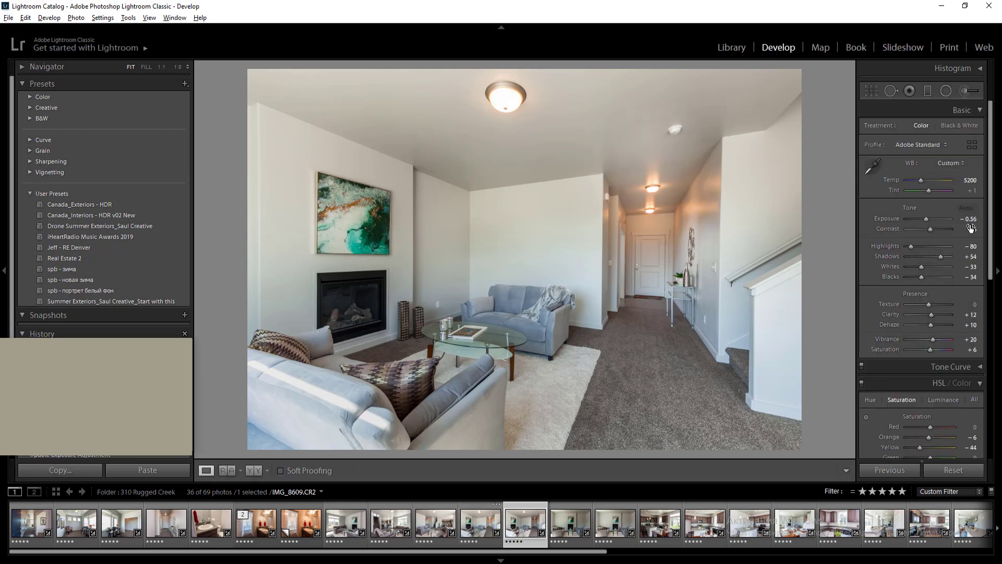
Give the near-duplicate photo IMG_8610 a two-star rating
{"action": "key", "text": "Right"}
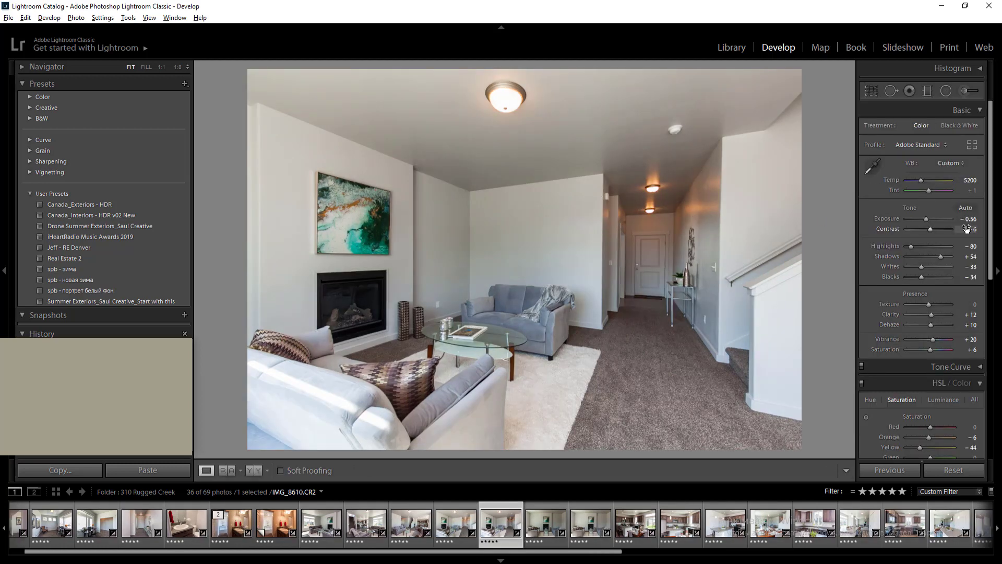
{"action": "key", "text": "2"}
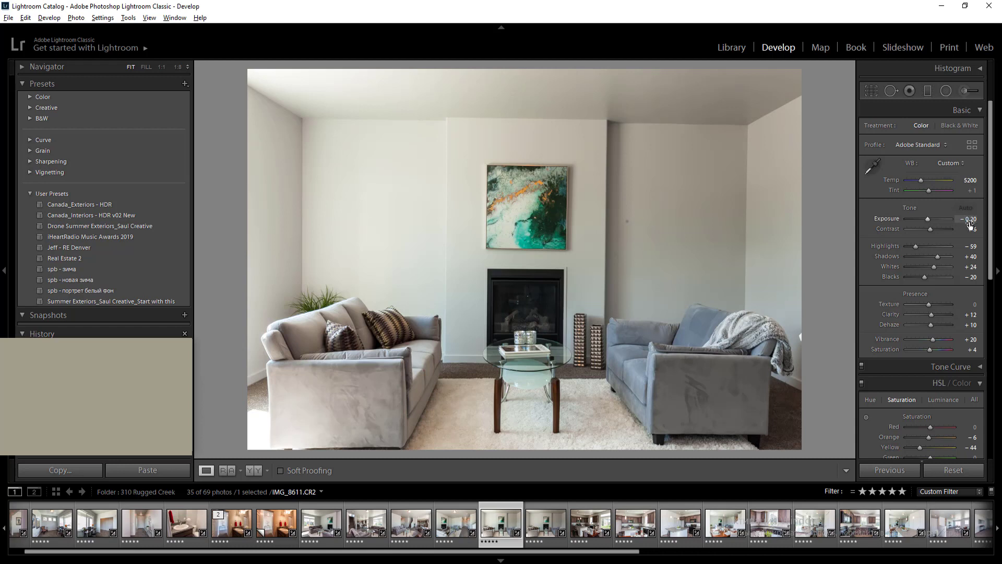
Add a large radial filter with exposure −0.50 over the left wall and sofa in IMG_8611
{"action": "key", "text": "shift+t"}
{"action": "key", "text": "shift+m"}
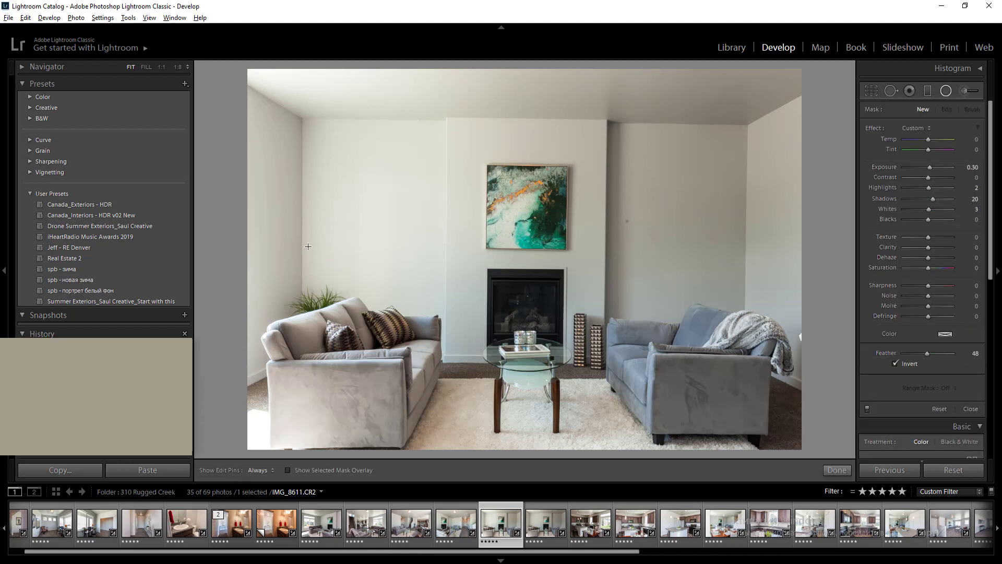
{"action": "left_click_drag", "start_coordinate": [309, 246], "coordinate": [560, 483]}
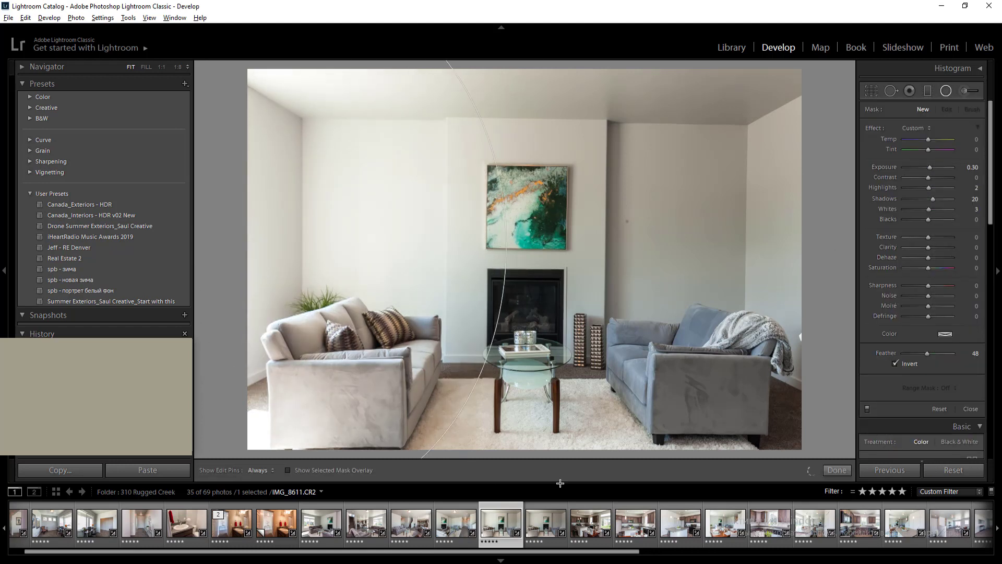
{"action": "left_click", "coordinate": [972, 168]}
{"action": "key", "text": "Down"}
{"action": "key", "text": "Down"}
{"action": "key", "text": "Down"}
{"action": "key", "text": "Down"}
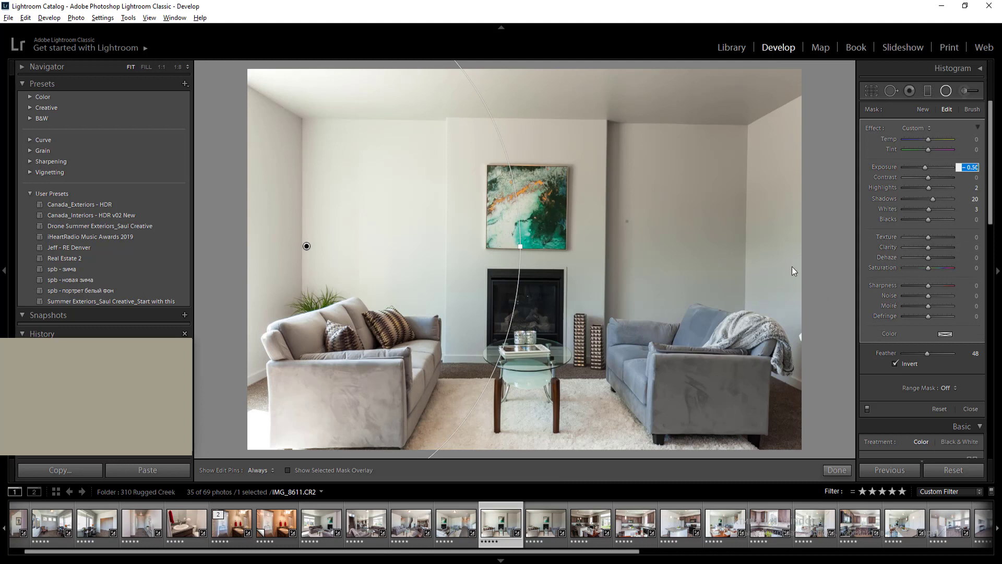
Add a radial filter with exposure 0.30 over the right wall and another with exposure −0.50 and temp 5 over the sunlit lower-left floor corner
{"action": "left_click_drag", "start_coordinate": [693, 222], "coordinate": [974, 387]}
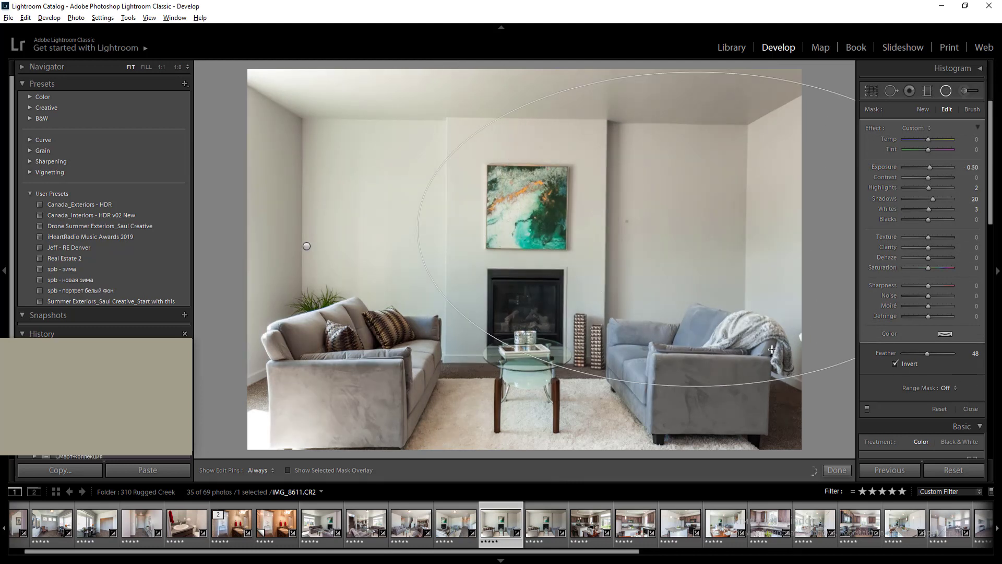
{"action": "left_click", "coordinate": [611, 414]}
{"action": "left_click_drag", "start_coordinate": [253, 418], "coordinate": [378, 337]}
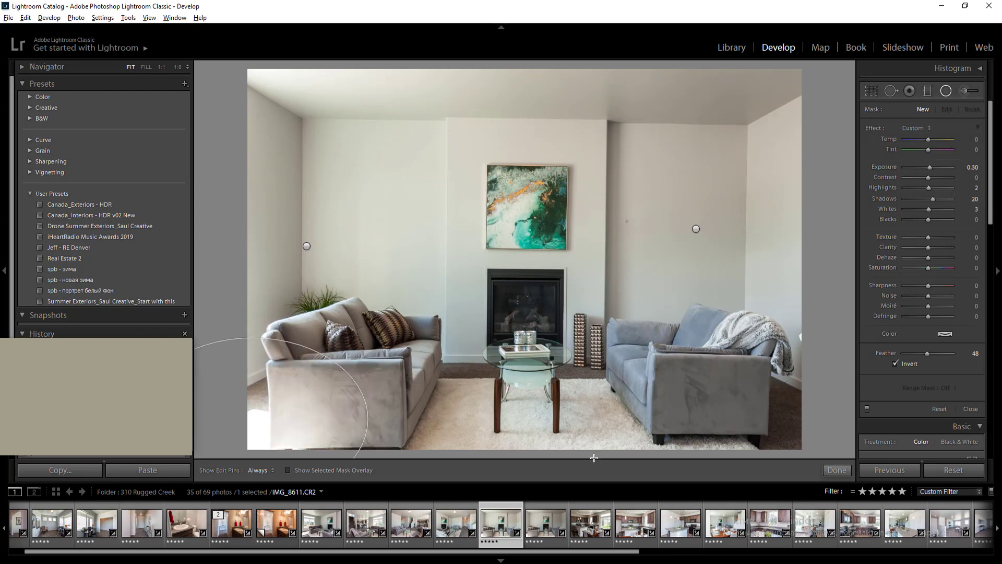
{"action": "left_click", "coordinate": [971, 167]}
{"action": "type", "text": "-0.5"}
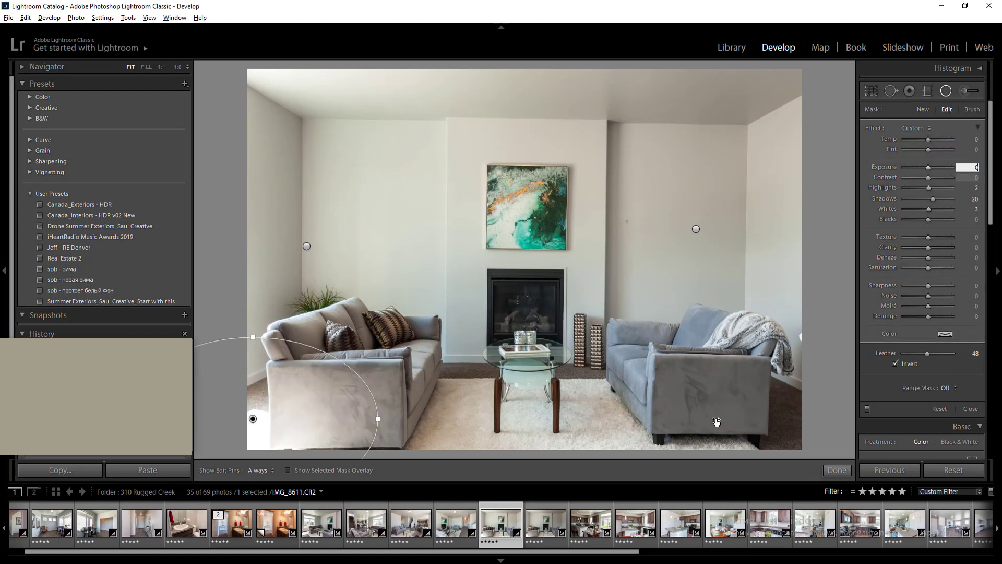
{"action": "key", "text": "Return"}
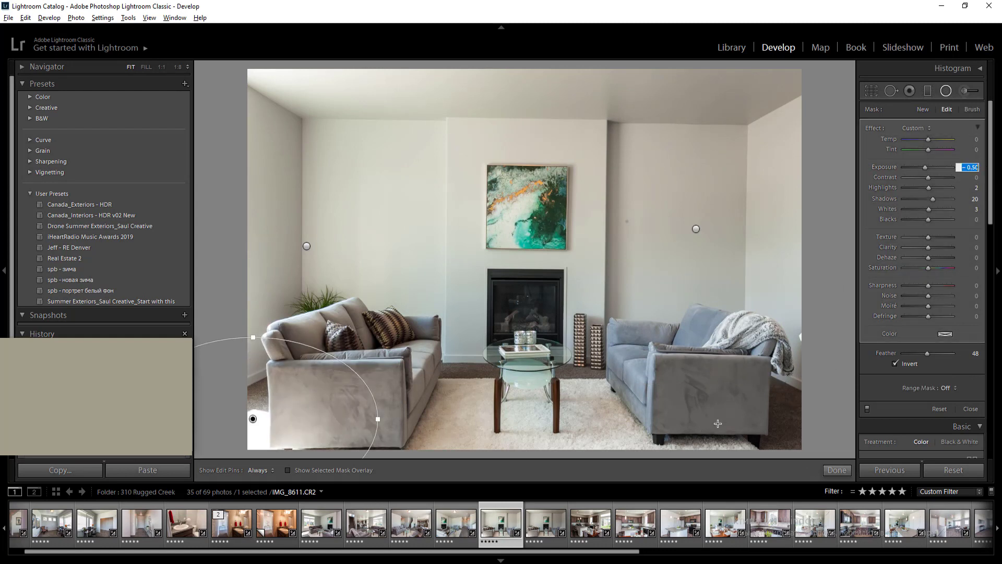
{"action": "left_click", "coordinate": [974, 140]}
{"action": "type", "text": "2"}
{"action": "key", "text": "Return"}
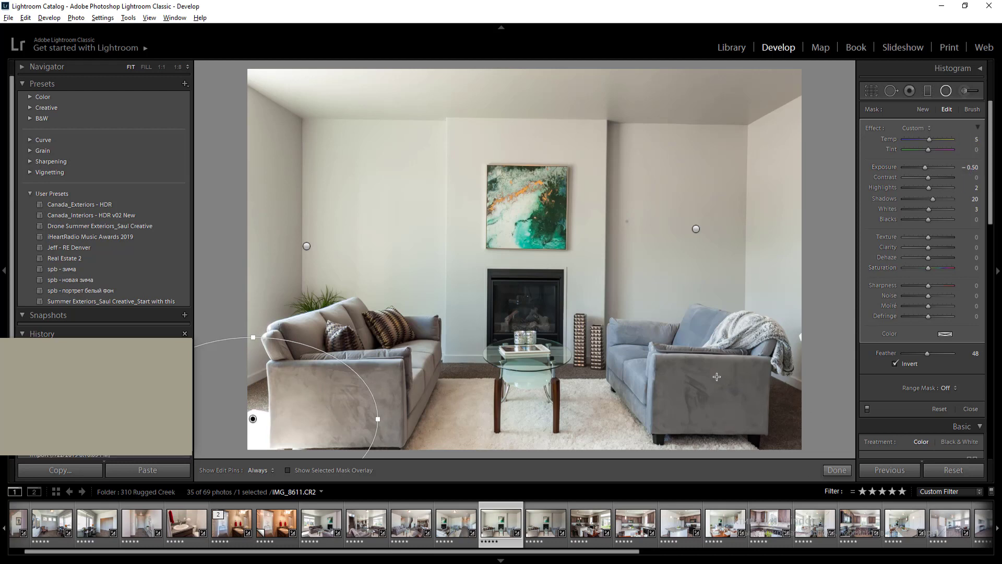
Add a radial filter with exposure 0.00 over the right sofa, adjust its temperature, and finish the local corrections
{"action": "left_click_drag", "start_coordinate": [717, 376], "coordinate": [844, 456]}
{"action": "left_click_drag", "start_coordinate": [899, 393], "coordinate": [899, 393]}
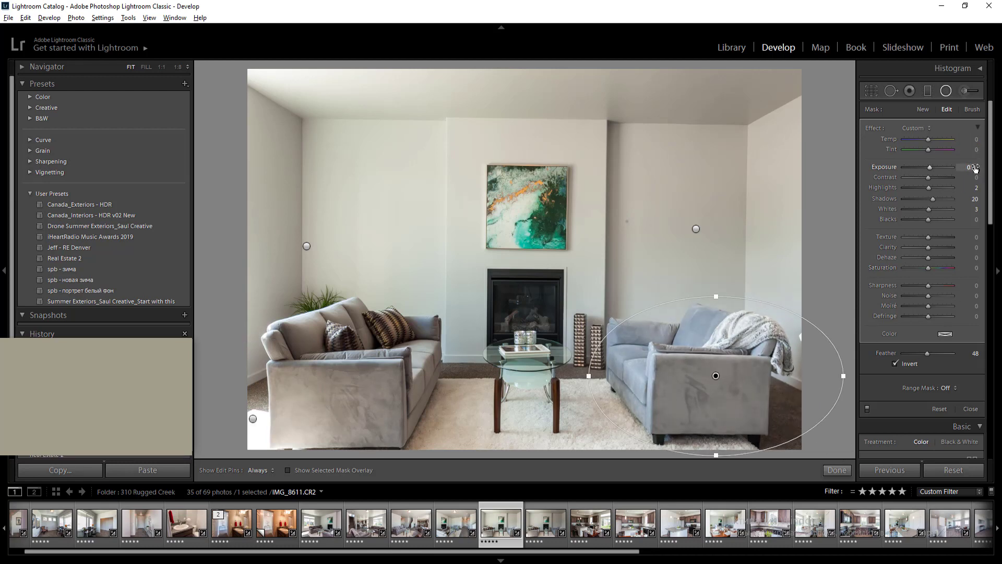
{"action": "type", "text": "0"}
{"action": "left_click", "coordinate": [974, 140]}
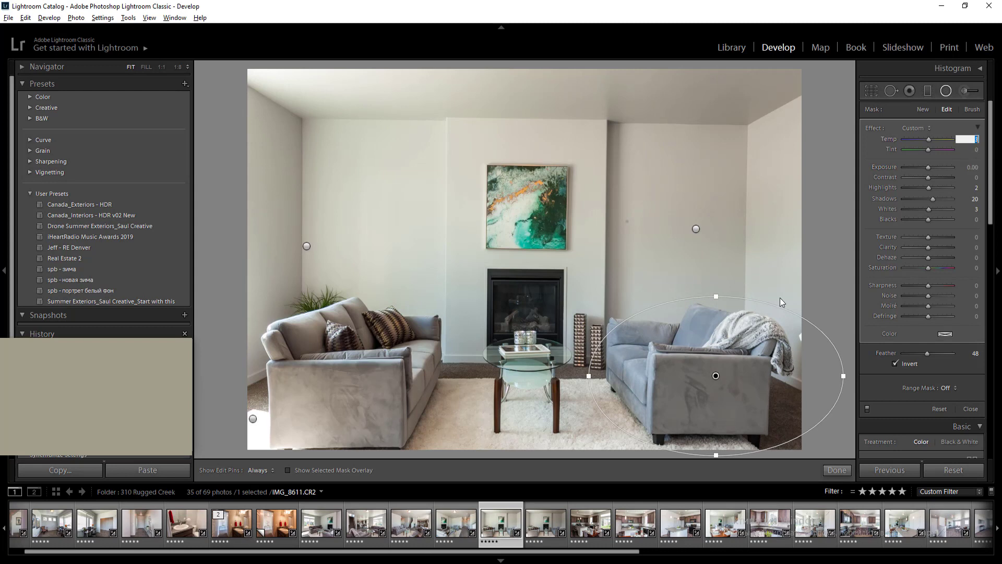
{"action": "left_click_drag", "start_coordinate": [738, 370], "coordinate": [723, 371]}
{"action": "double_click", "coordinate": [723, 371]}
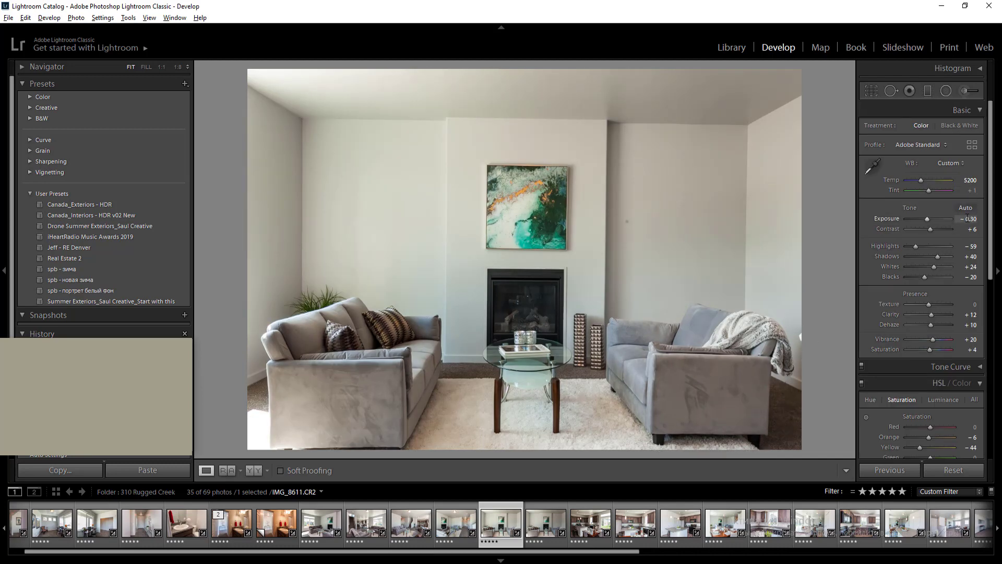
{"action": "key", "text": "Return"}
Give the near-duplicate living room photo IMG_8613 a two-star rating
{"action": "key", "text": "Right"}
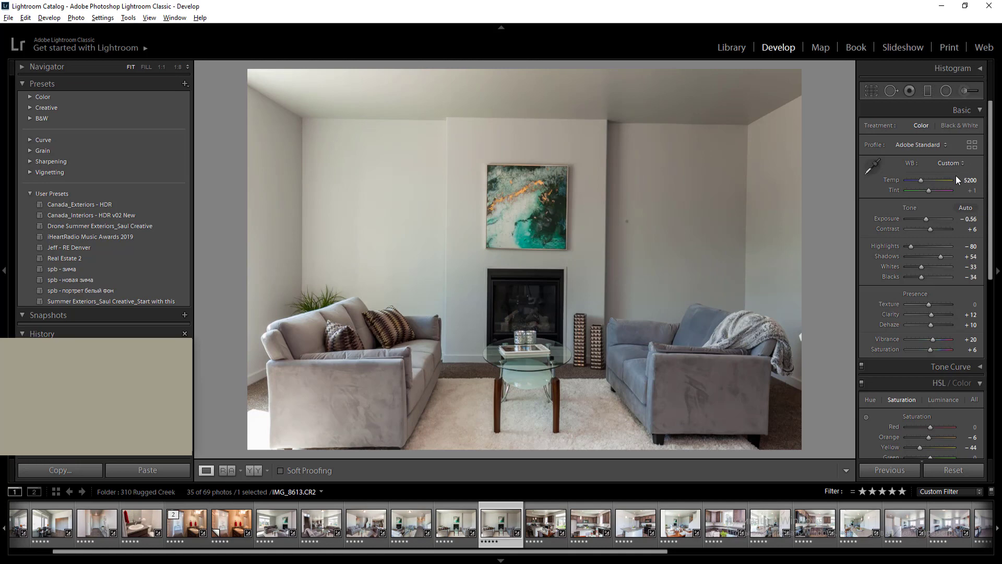
{"action": "key", "text": "2"}
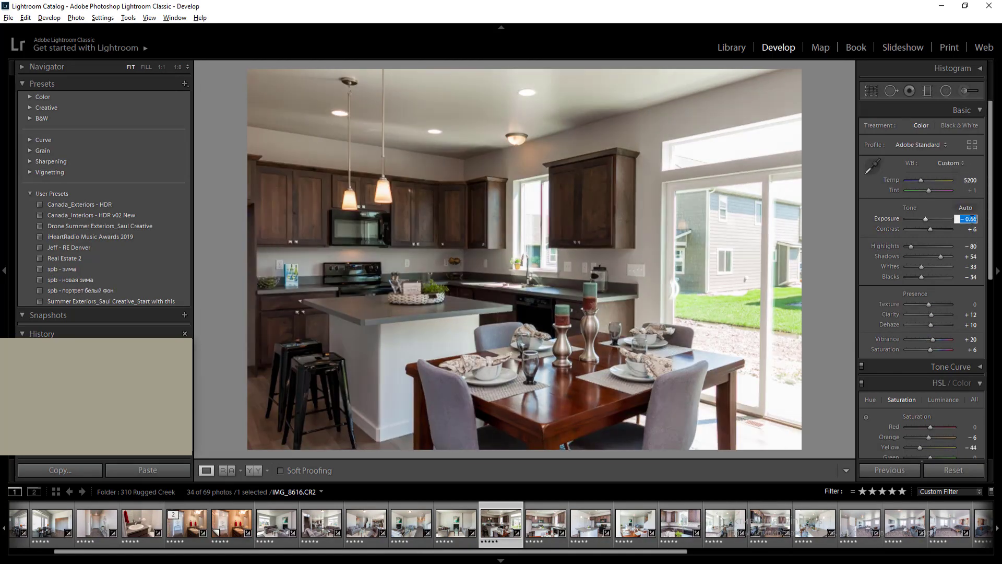
Add a large radial filter over the sliding glass door in IMG_8616 with exposure −0.70, highlights −24 and whites −24
{"action": "key", "text": "shift+m"}
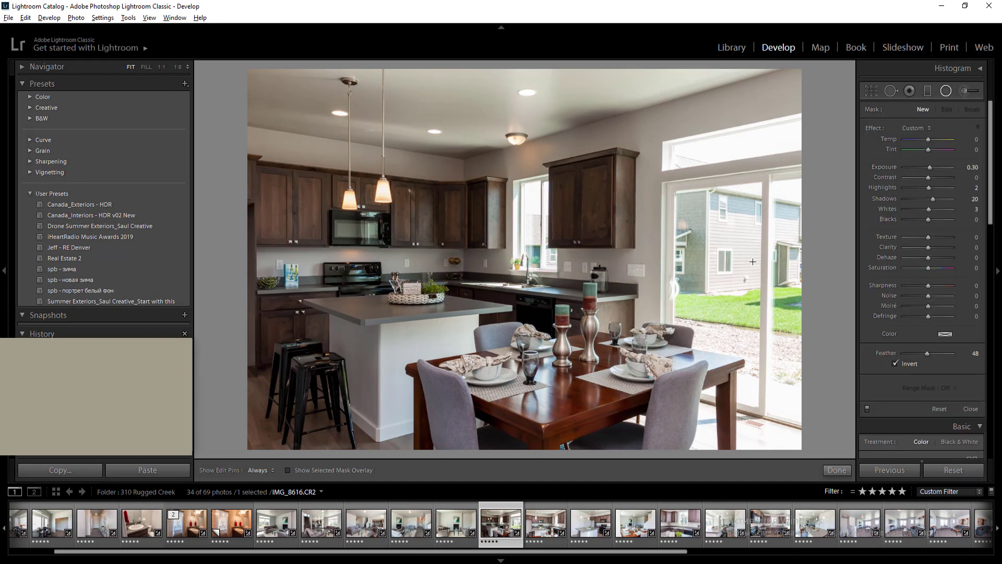
{"action": "mouse_move", "coordinate": [750, 261]}
{"action": "left_mouse_down"}
{"action": "mouse_move", "coordinate": [835, 407]}
{"action": "mouse_move", "coordinate": [887, 458]}
{"action": "left_mouse_up"}
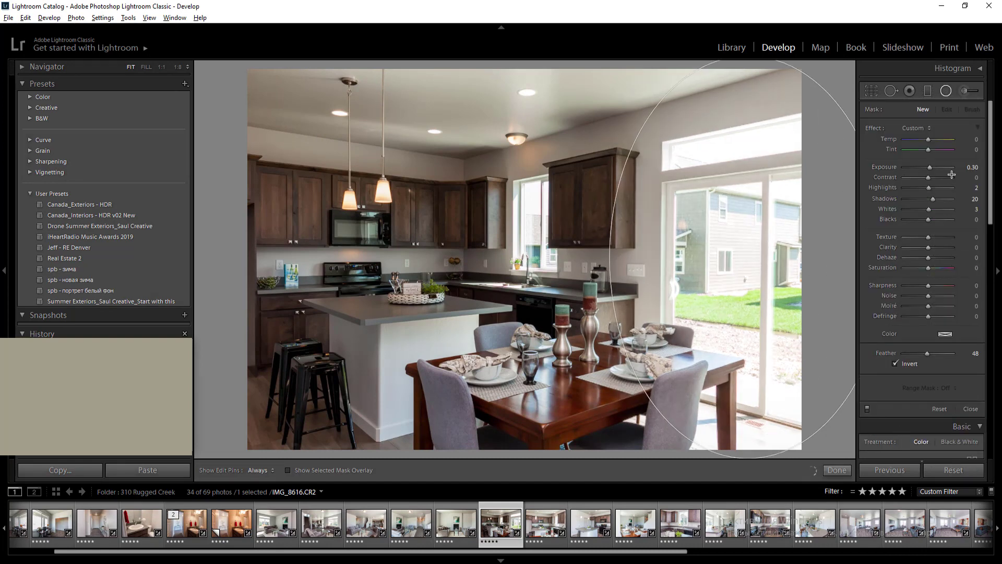
{"action": "left_click", "coordinate": [972, 167]}
{"action": "type", "text": "-0.9"}
{"action": "key", "text": "Return"}
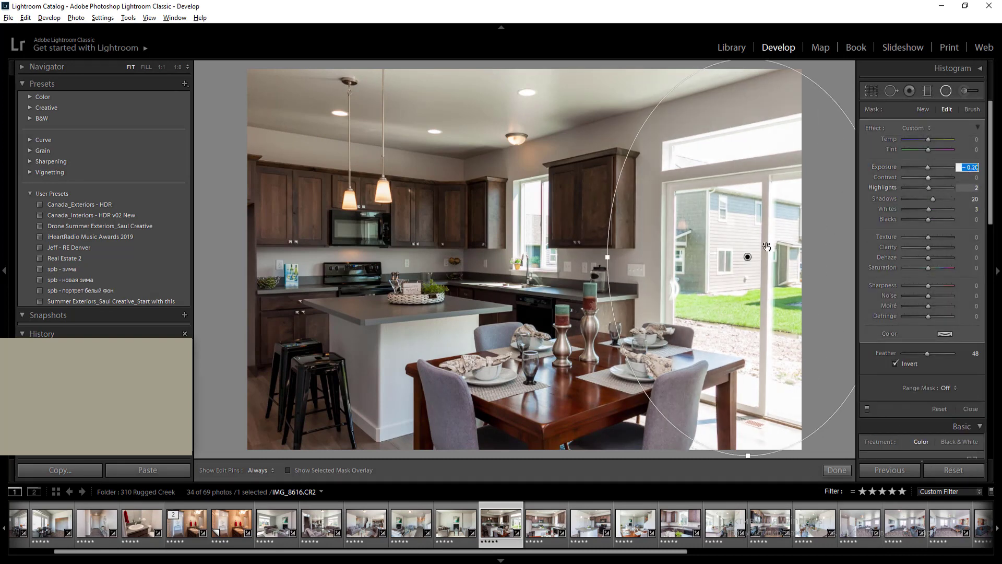
{"action": "left_click_drag", "start_coordinate": [748, 255], "coordinate": [754, 277]}
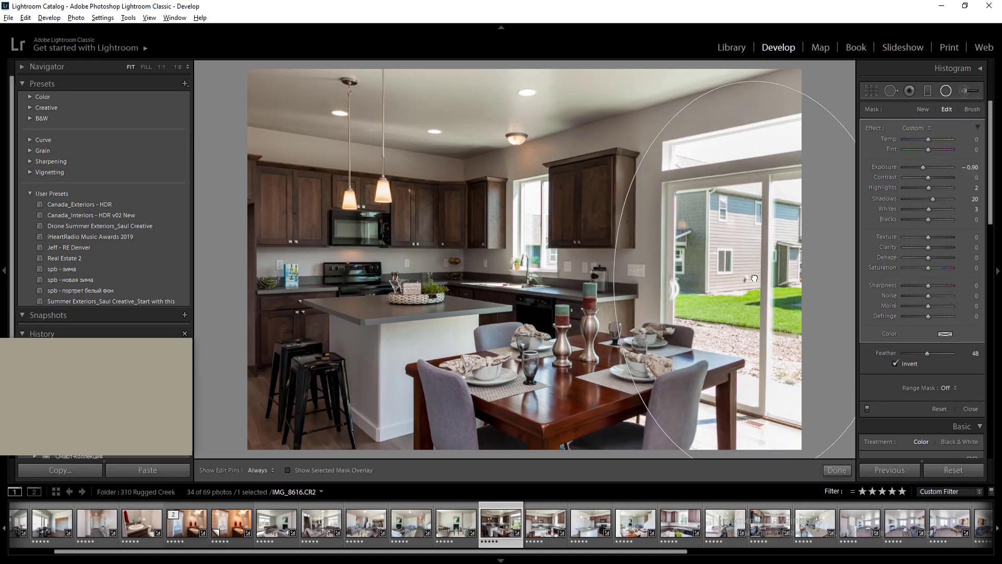
{"action": "left_click", "coordinate": [921, 188]}
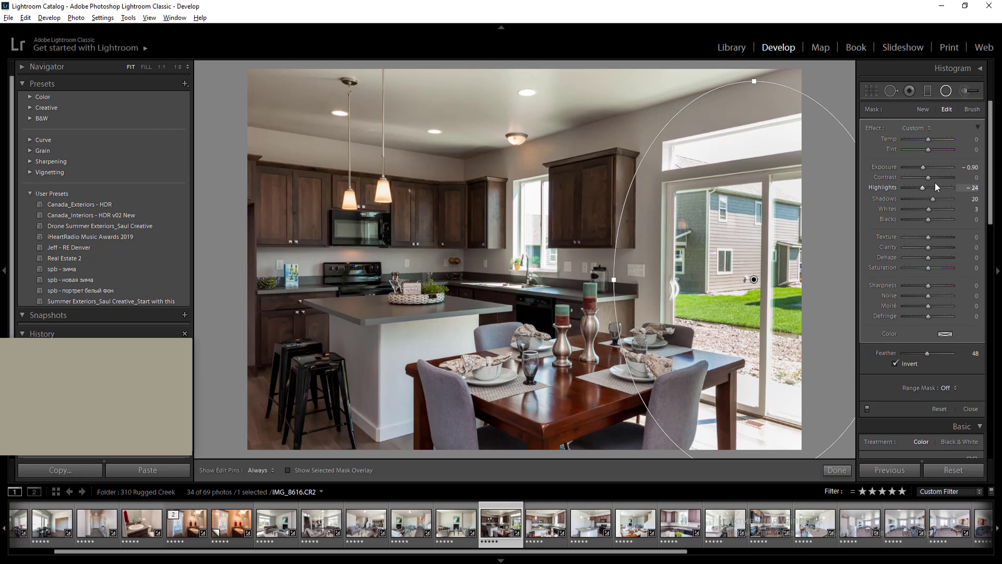
{"action": "left_click", "coordinate": [922, 208]}
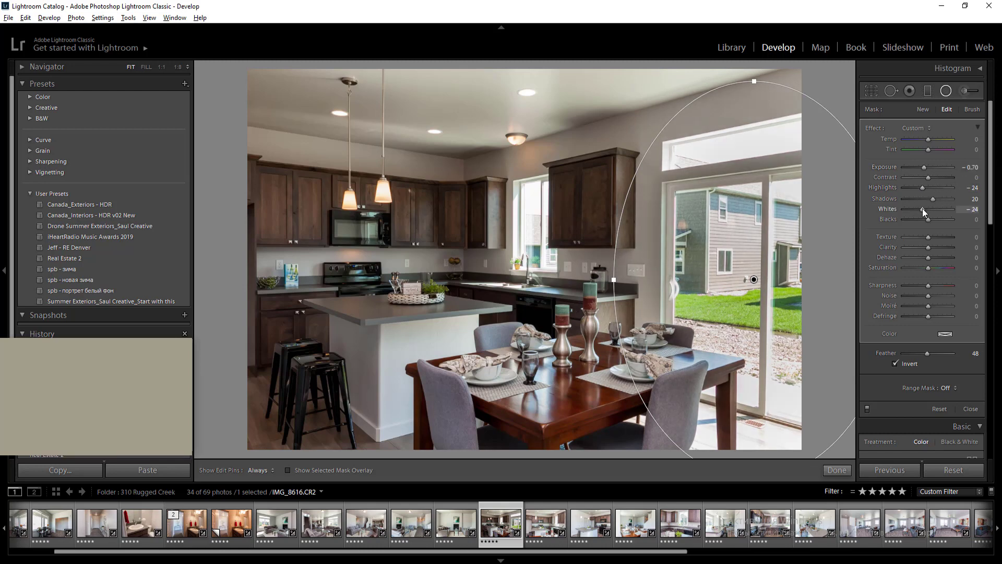
Add radial filters with exposure 0.30 over the left kitchen cabinets and the ceiling of IMG_8616
{"action": "key", "text": "Delete"}
{"action": "left_click_drag", "start_coordinate": [299, 212], "coordinate": [534, 146]}
{"action": "left_click", "coordinate": [514, 109]}
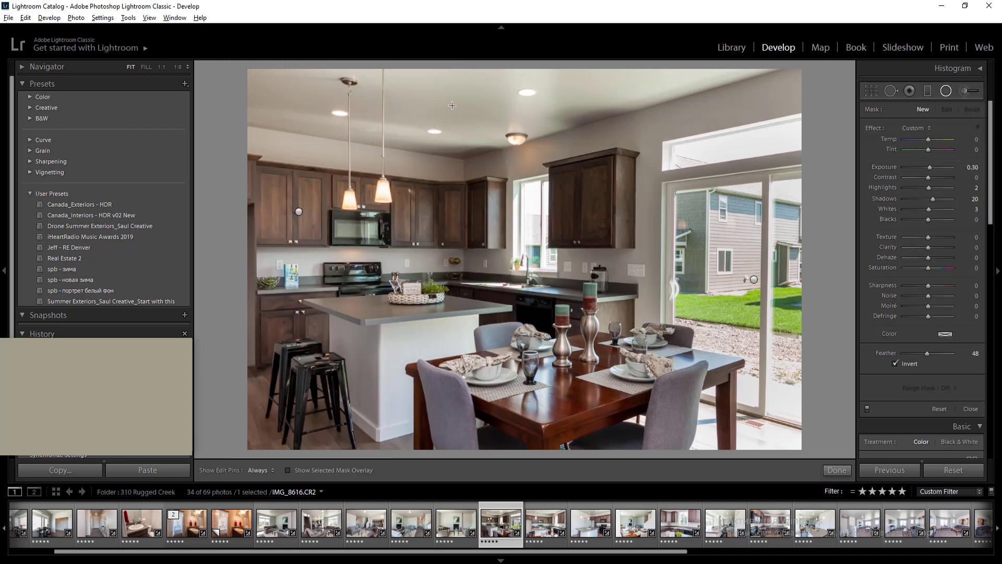
{"action": "left_click_drag", "start_coordinate": [364, 98], "coordinate": [686, 202]}
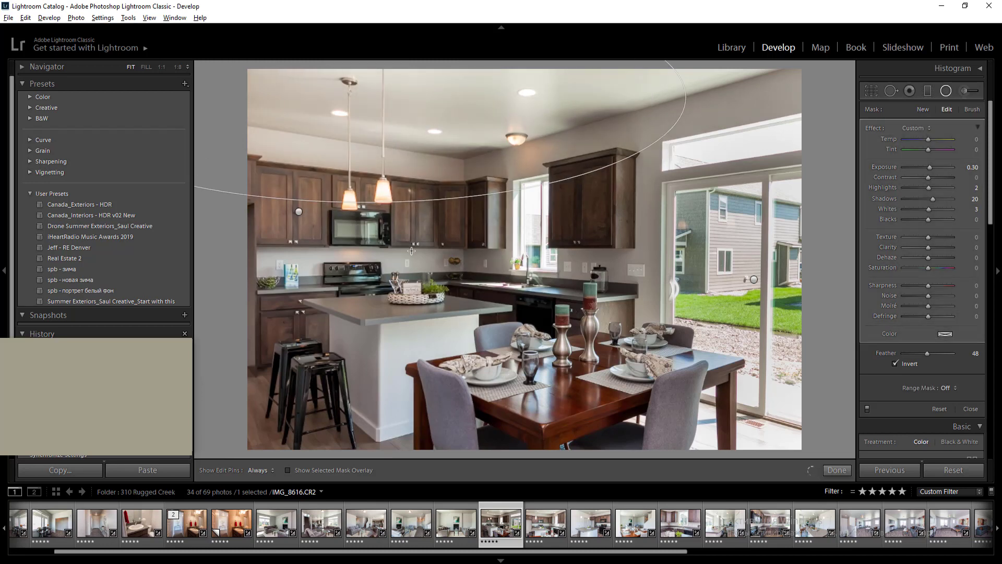
{"action": "key", "text": "Delete"}
{"action": "key", "text": "shift+m"}
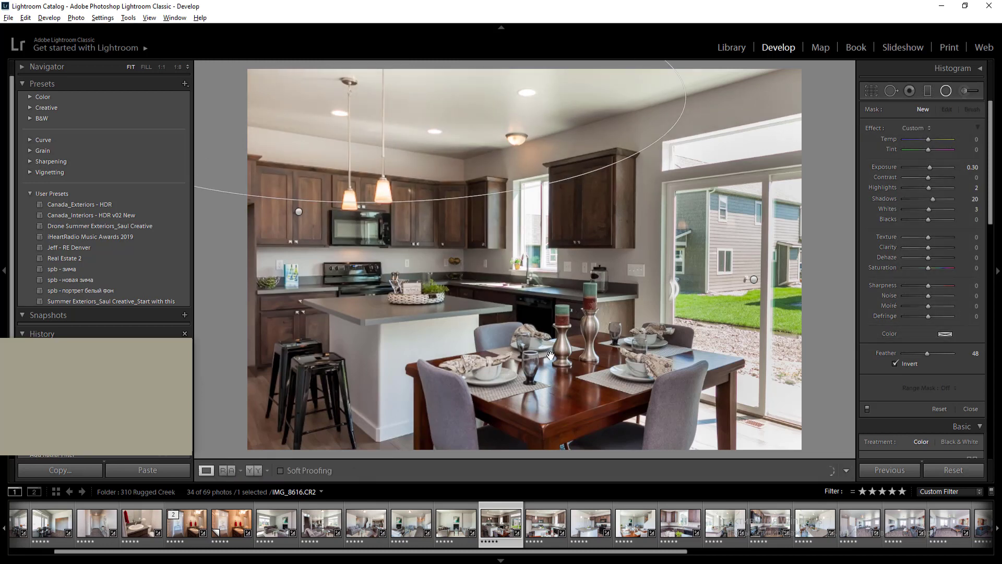
Apply auto tone to kitchen photo IMG_8626, and set its whites to −5 and exposure to −0.75
{"action": "key", "text": "Right"}
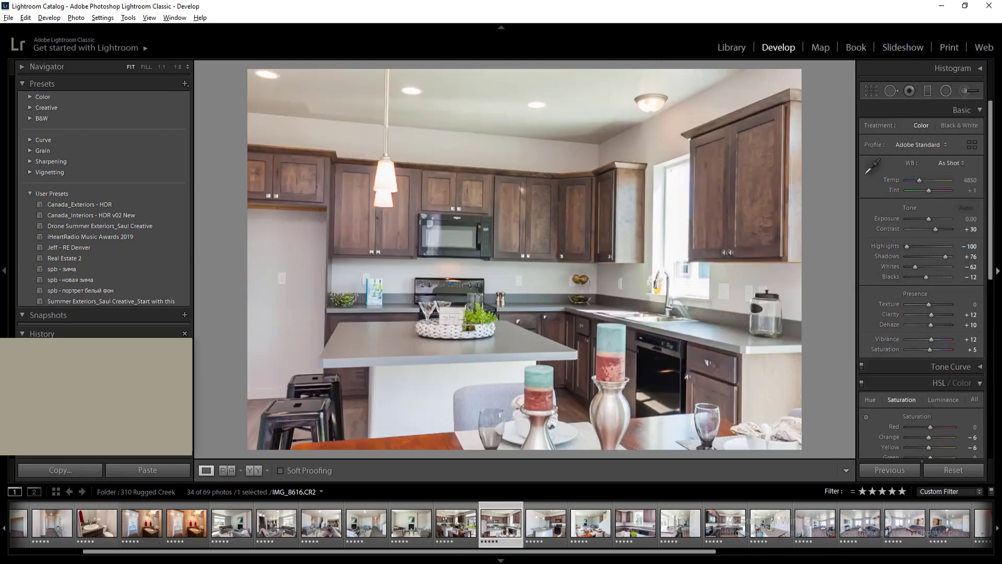
{"action": "left_click", "coordinate": [965, 207]}
{"action": "left_click", "coordinate": [967, 219]}
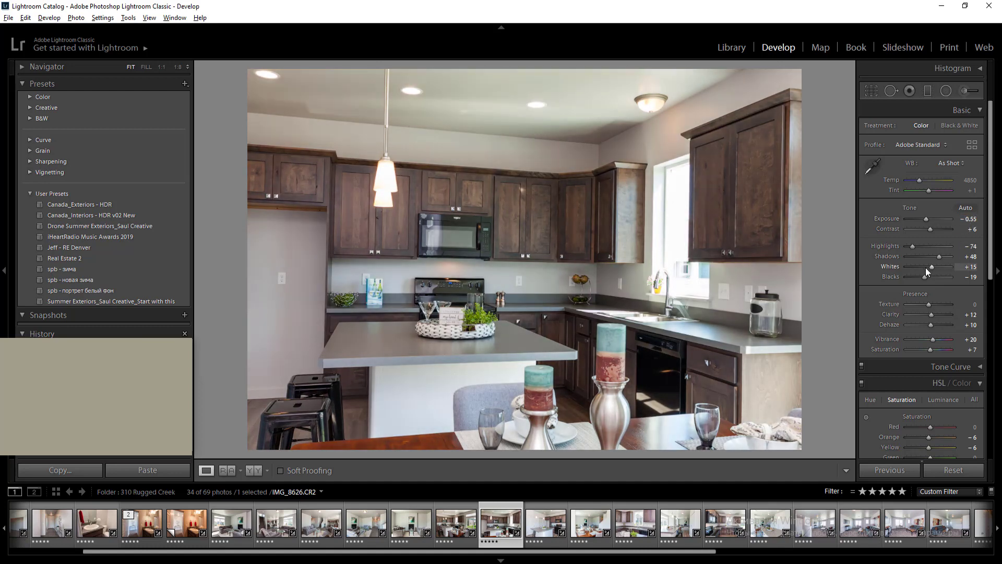
{"action": "left_click_drag", "start_coordinate": [925, 269], "coordinate": [922, 265]}
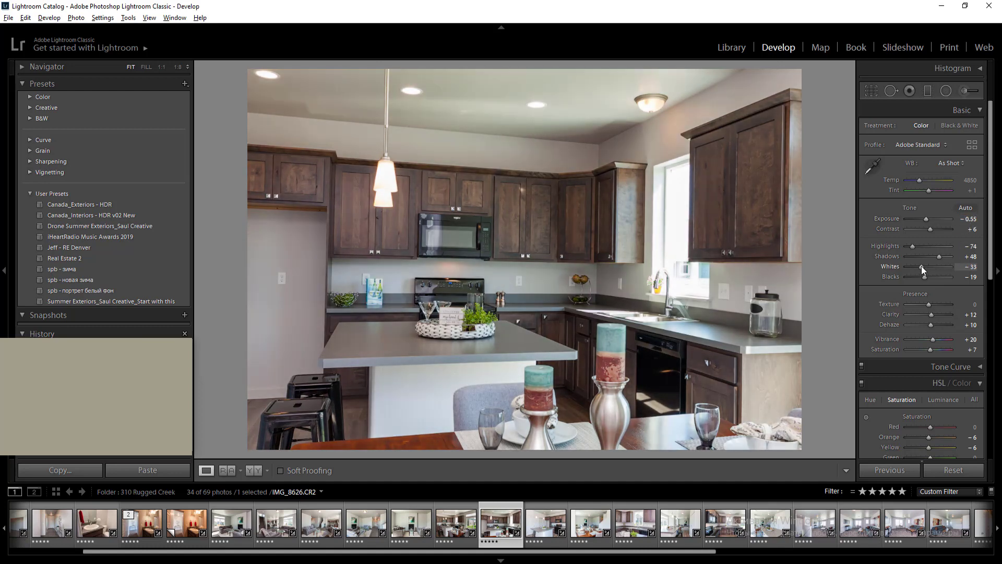
{"action": "left_click", "coordinate": [964, 220]}
{"action": "key", "text": "Down"}
{"action": "key", "text": "Down"}
{"action": "key", "text": "Return"}
Add a wide radial filter with exposure 0.30 over the kitchen ceiling in IMG_8626
{"action": "key", "text": "shift+m"}
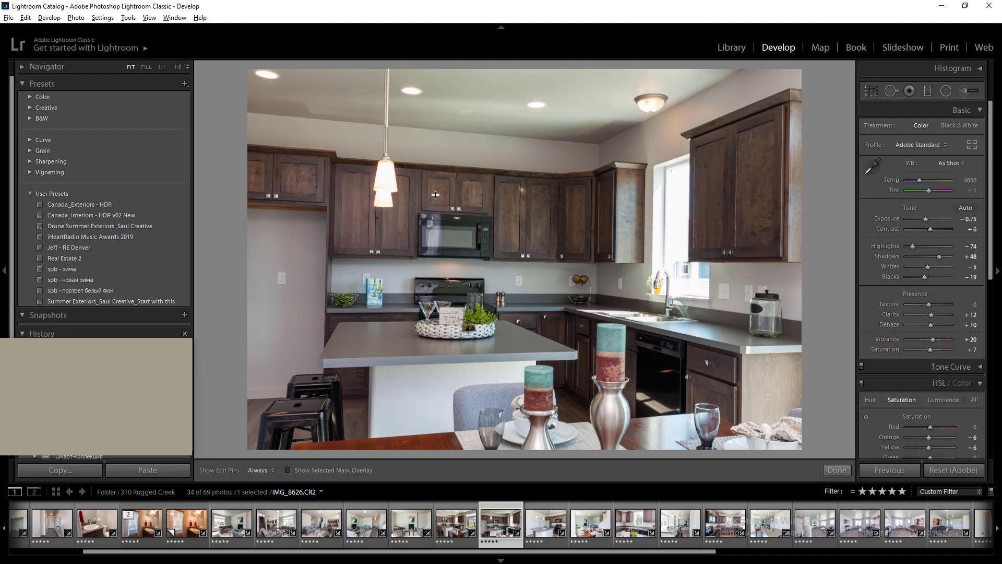
{"action": "left_click_drag", "start_coordinate": [427, 94], "coordinate": [753, 170]}
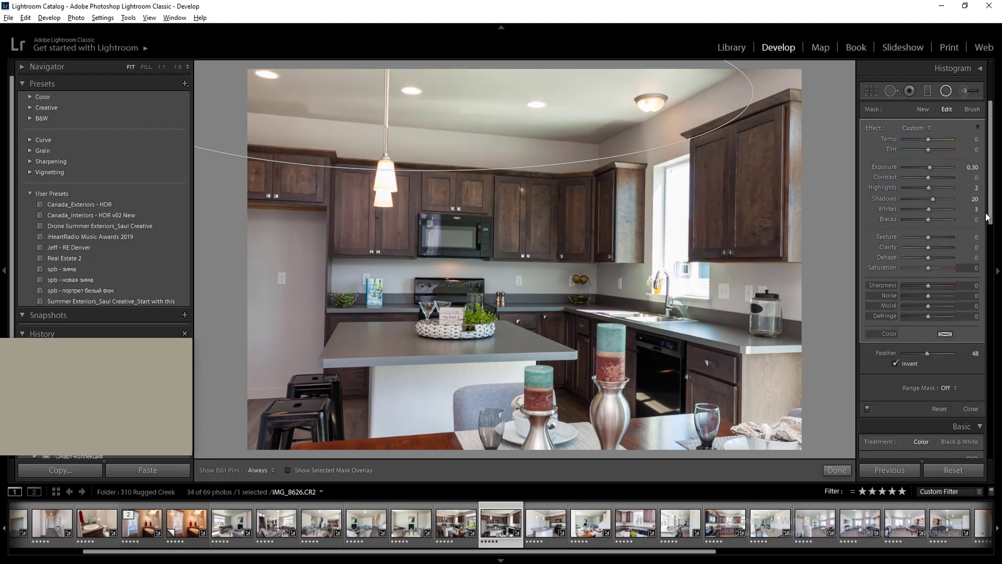
{"action": "key", "text": "shift+m"}
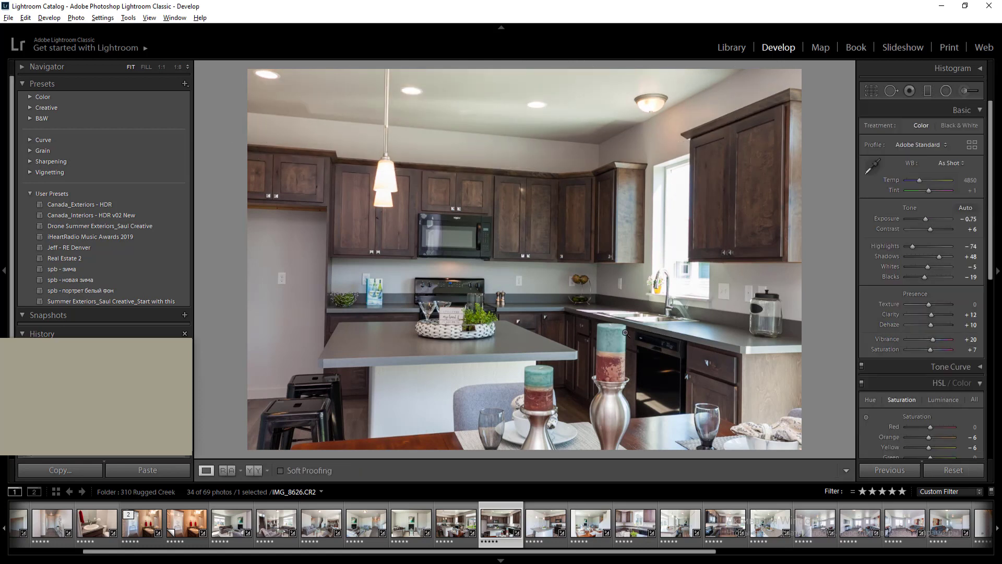
Apply the Real Estate 2 preset to IMG_8629 and set its exposure to −0.90 and temperature to 5000
{"action": "left_click", "coordinate": [63, 258]}
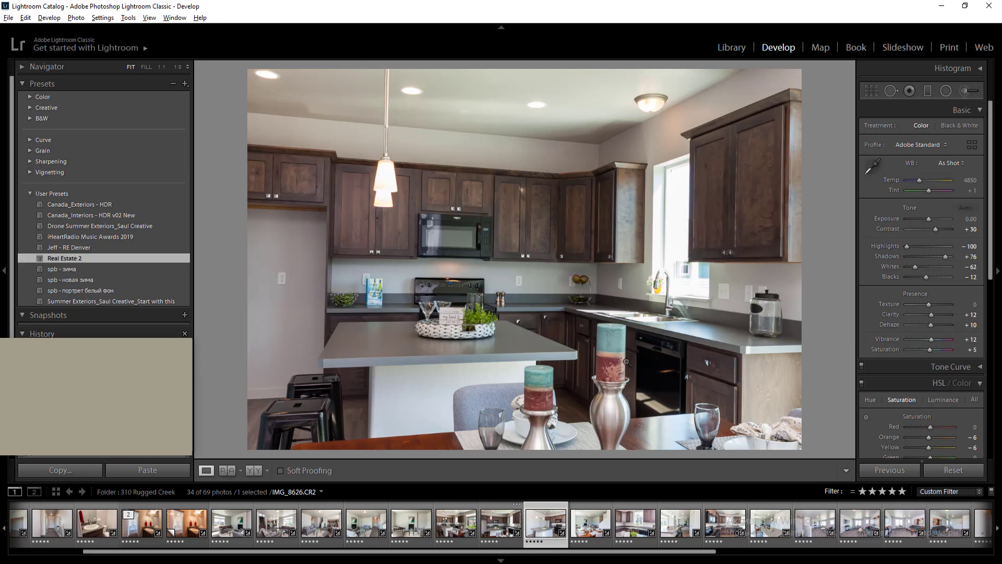
{"action": "key", "text": "Right"}
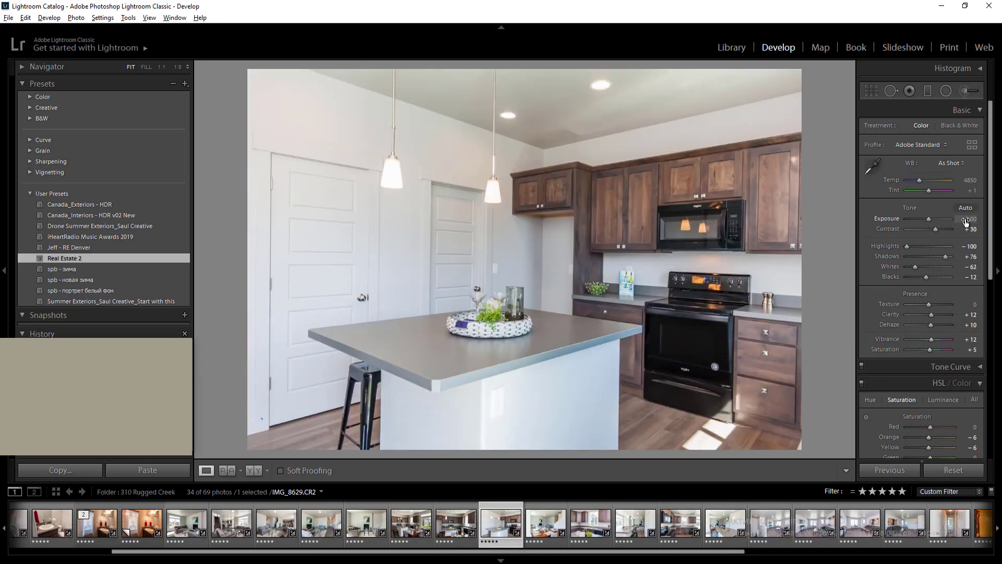
{"action": "left_click", "coordinate": [965, 219]}
{"action": "key", "text": "Down"}
{"action": "key", "text": "Down"}
{"action": "key", "text": "Down"}
{"action": "key", "text": "Down"}
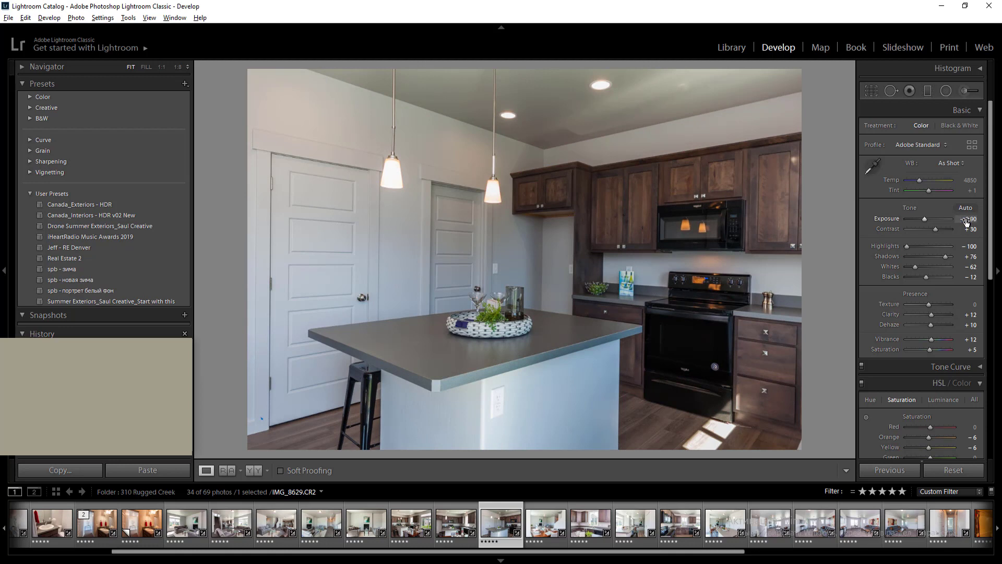
{"action": "left_click", "coordinate": [969, 180]}
{"action": "key", "text": "Up"}
Add wide radial filters with exposure 0.30 over the ceiling and over the middle of the kitchen in IMG_8629
{"action": "key", "text": "shift+m"}
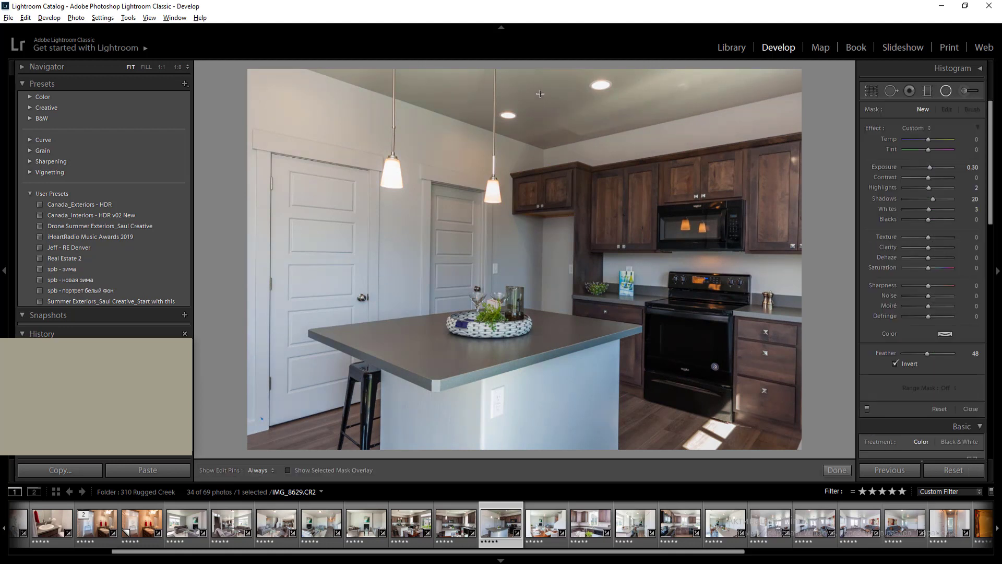
{"action": "left_click_drag", "start_coordinate": [536, 94], "coordinate": [849, 206]}
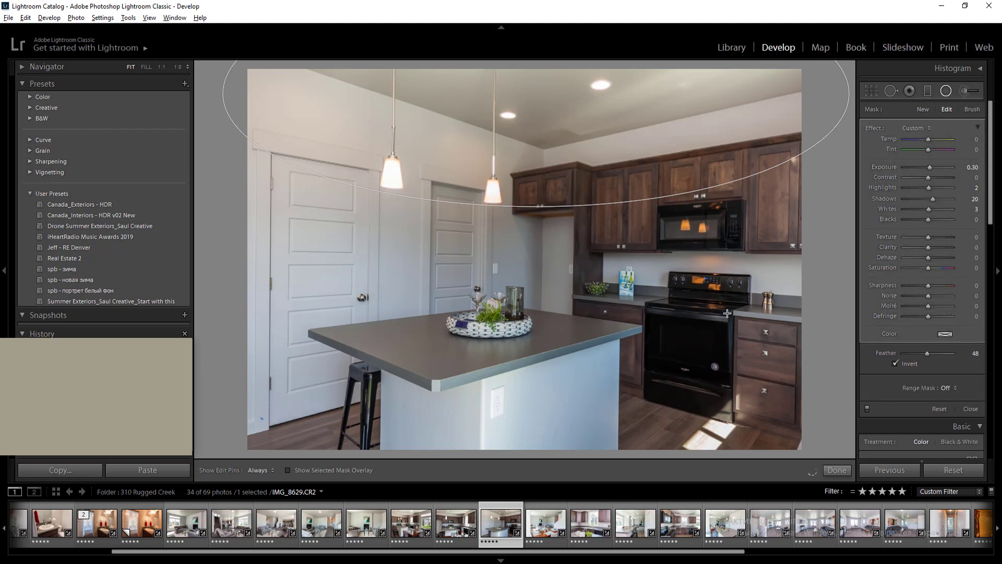
{"action": "left_click_drag", "start_coordinate": [577, 261], "coordinate": [889, 355]}
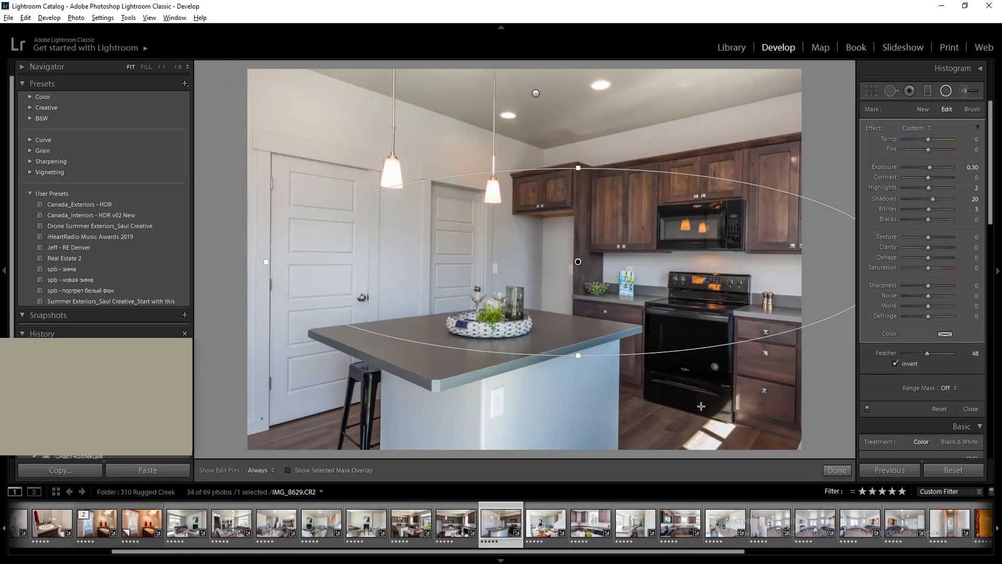
{"action": "key", "text": "shift+m"}
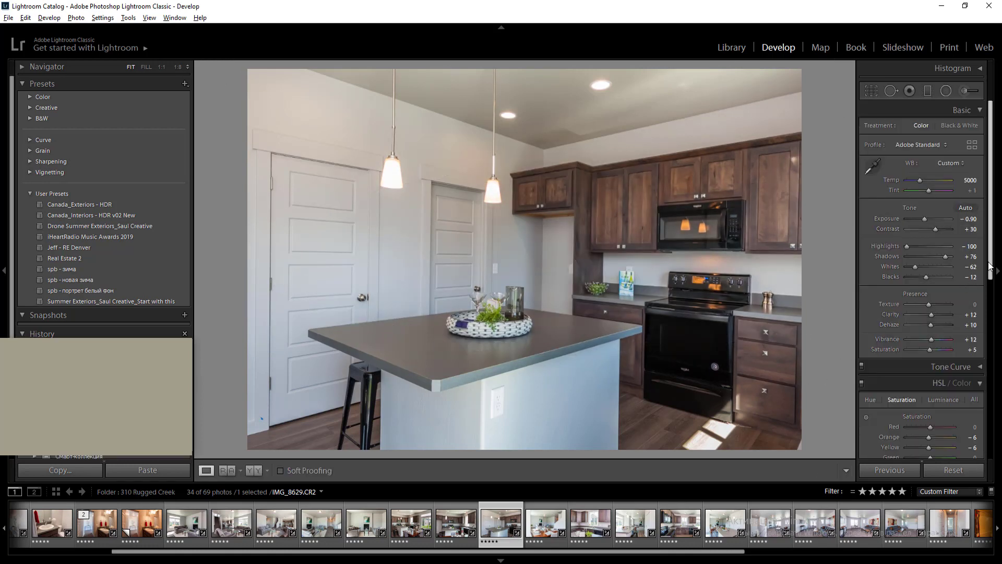
Lower the blue saturation to −40 and set the exposure of IMG_8629 to −0.70
{"action": "scroll", "coordinate": [990, 290], "scroll_direction": "down", "scroll_amount": 1}
{"action": "scroll", "coordinate": [940, 384], "scroll_direction": "down", "scroll_amount": 2}
{"action": "left_click", "coordinate": [920, 389]}
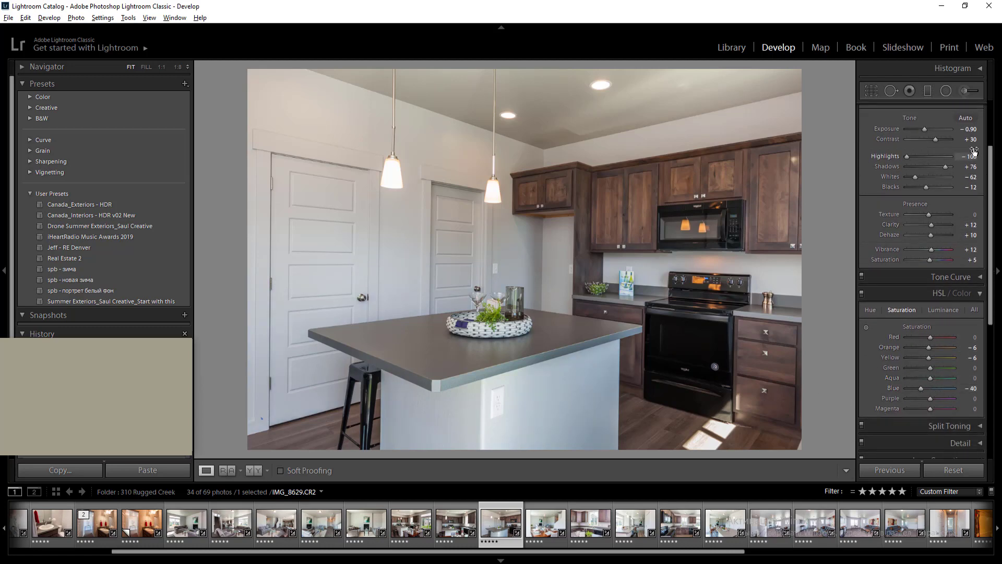
{"action": "type", "text": "-0.7"}
{"action": "key", "text": "Return"}
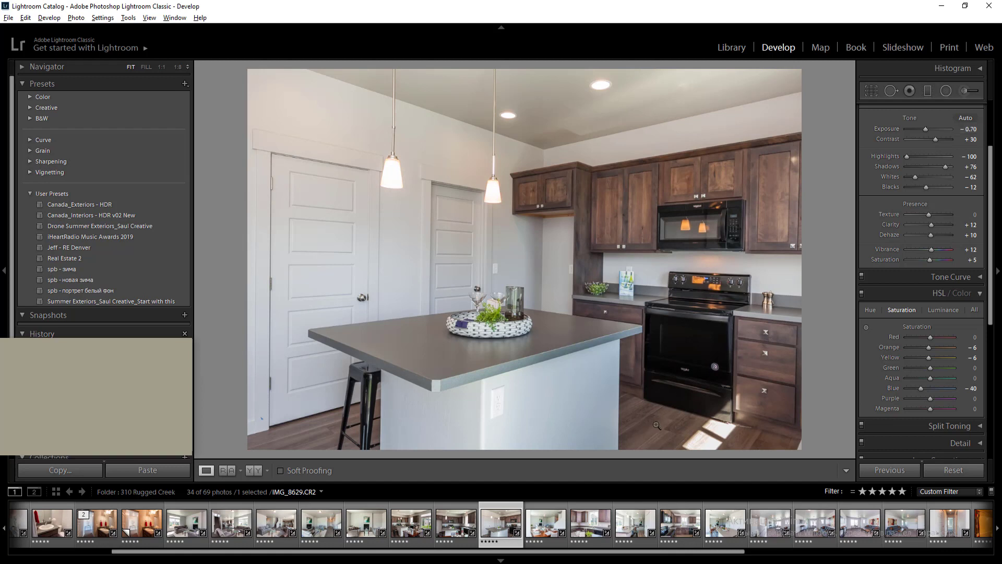
Add a radial filter over the lower-left door and floor area of IMG_8629 with exposure −0.60
{"action": "key", "text": "shift+m"}
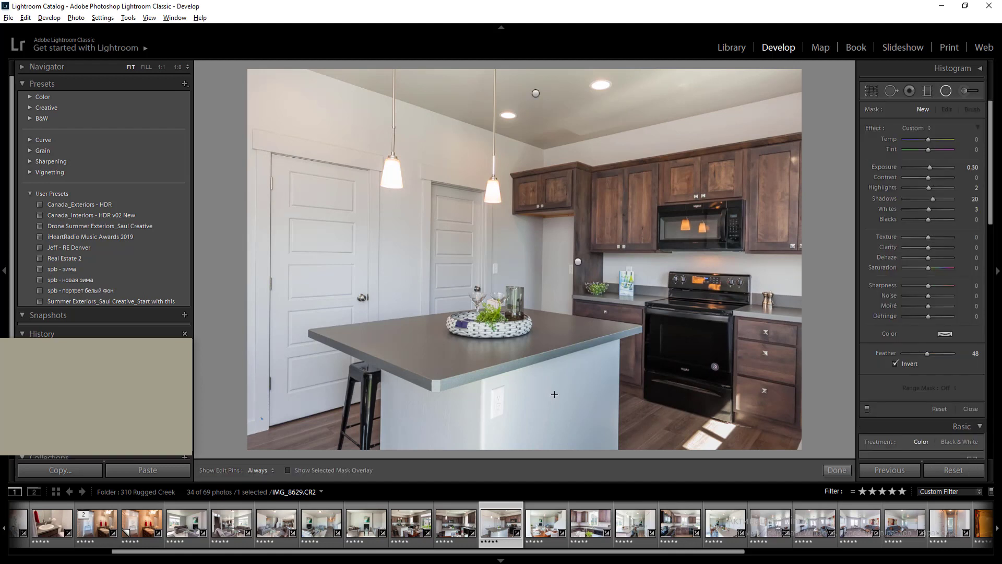
{"action": "left_click_drag", "start_coordinate": [468, 536], "coordinate": [496, 545]}
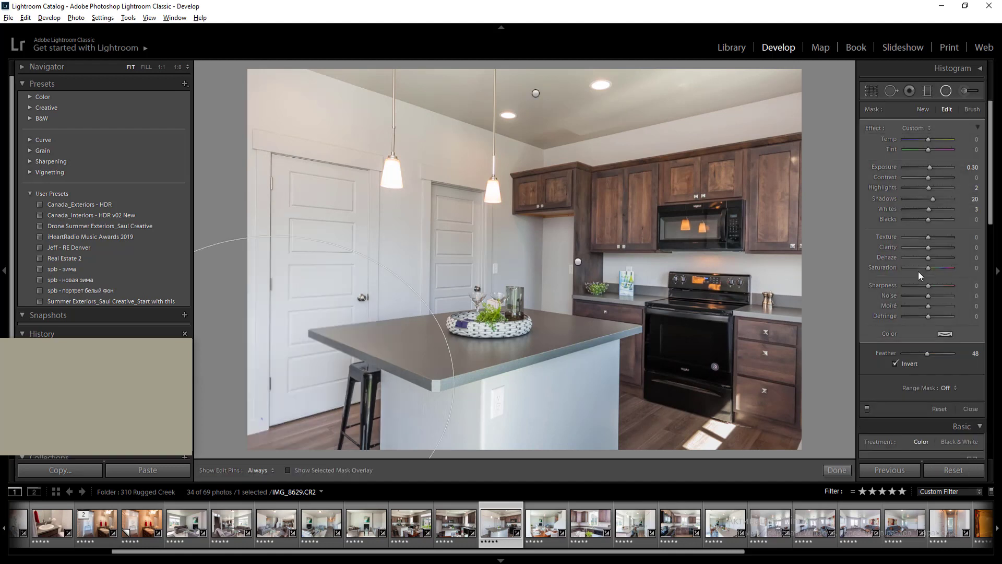
{"action": "left_click", "coordinate": [970, 168]}
{"action": "key", "text": "Down"}
{"action": "key", "text": "Down"}
{"action": "key", "text": "Down"}
{"action": "key", "text": "Down"}
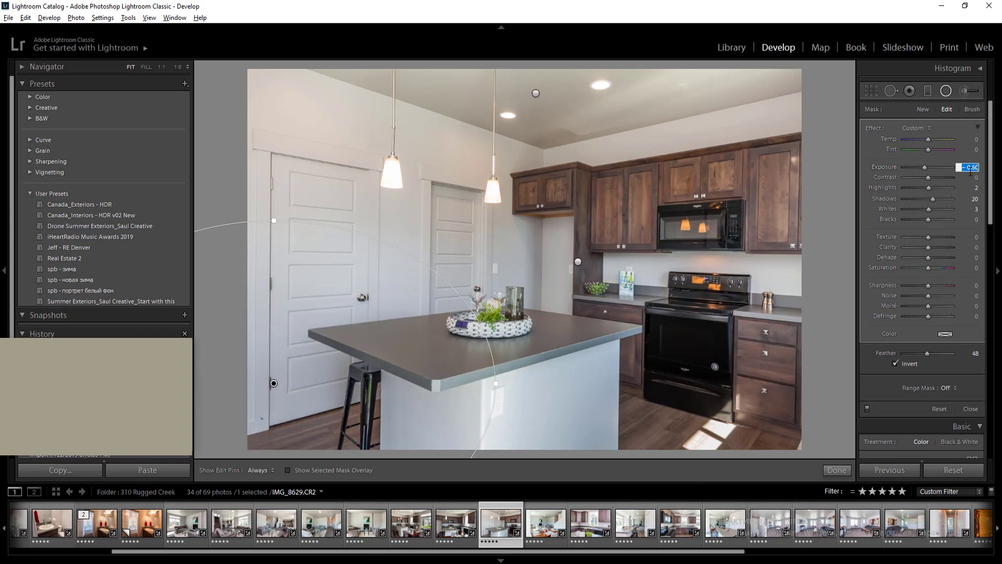
{"action": "key", "text": "Return"}
{"action": "key", "text": "shift+m"}
{"action": "key", "text": "shift+m"}
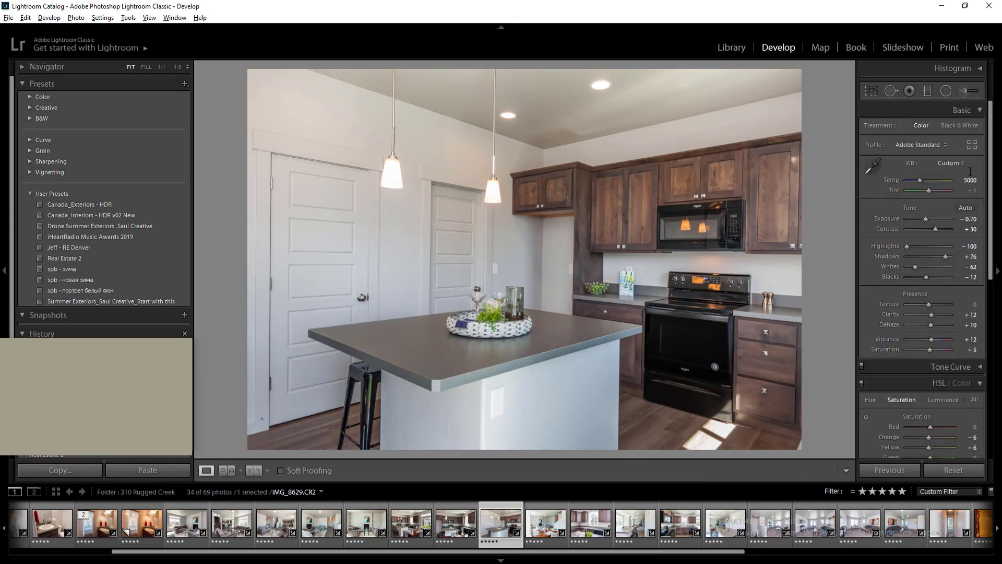
Apply the Vertical Upright correction to IMG_8629, and the Real Estate 2 preset with Vertical Upright to IMG_8630
{"action": "scroll", "coordinate": [954, 386], "scroll_direction": "down", "scroll_amount": 5}
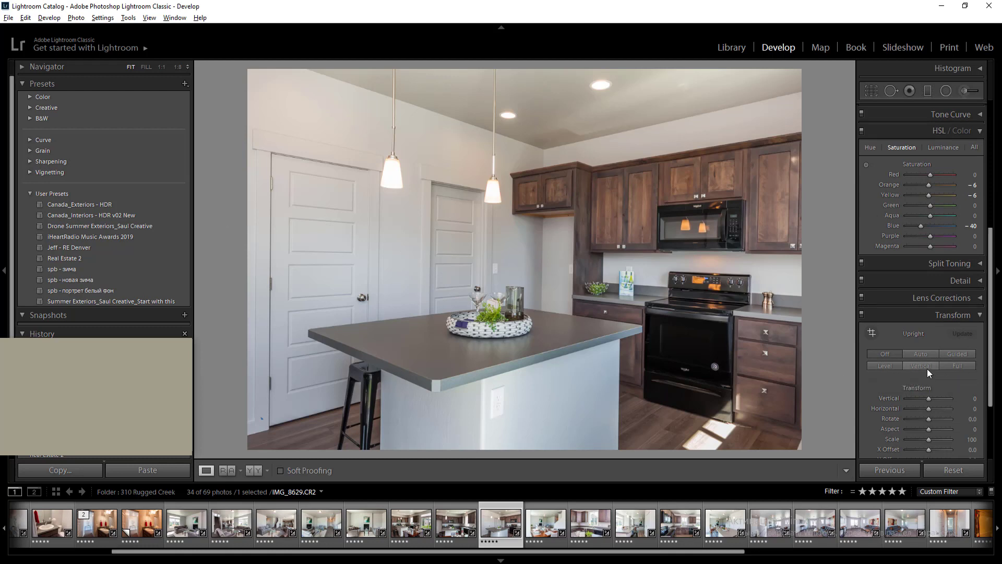
{"action": "left_click", "coordinate": [927, 364]}
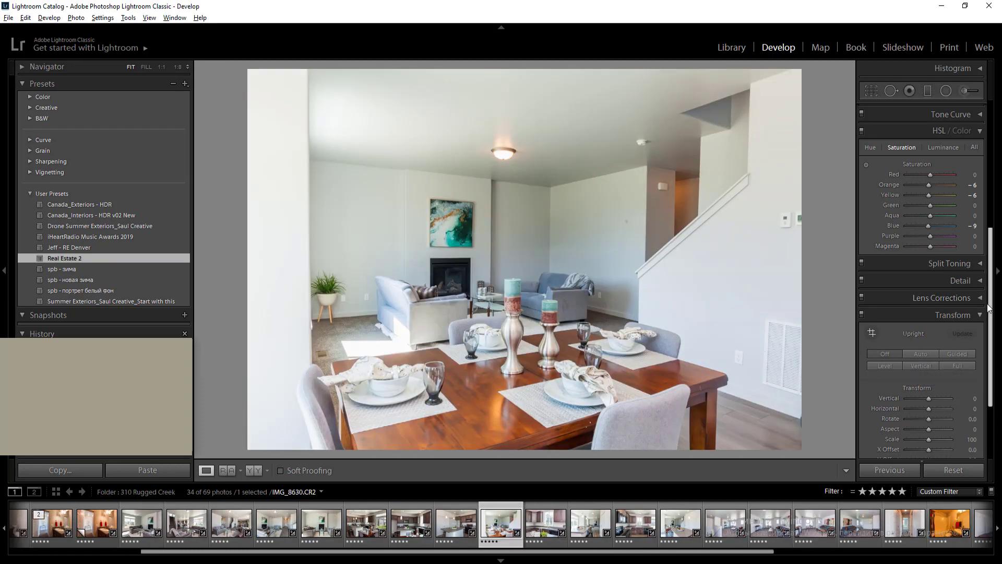
{"action": "left_click", "coordinate": [915, 368]}
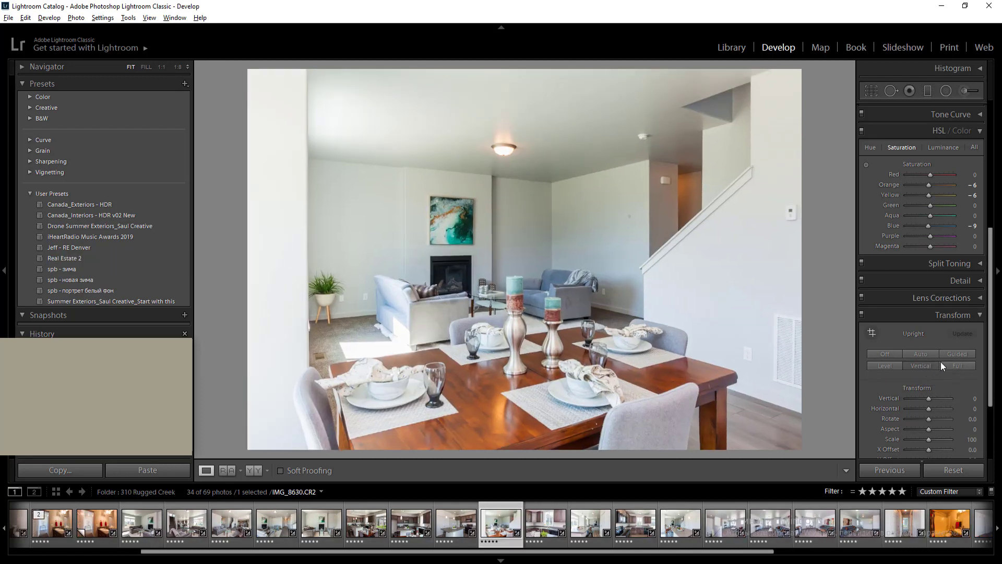
Add a wide radial filter over the dining table area of IMG_8630 with exposure −0.60, highlights −22 and temperature 4
{"action": "key", "text": "shift+m"}
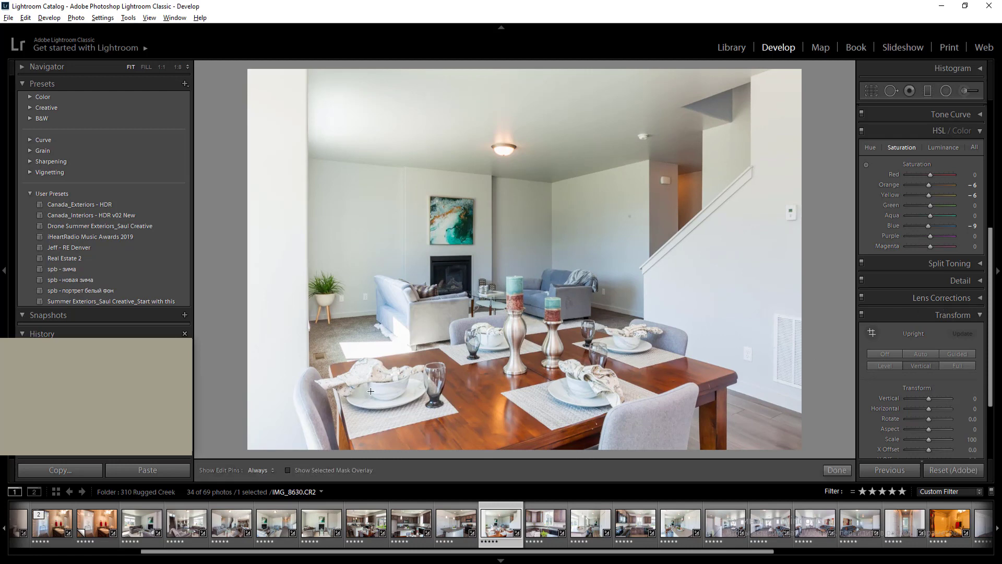
{"action": "left_click_drag", "start_coordinate": [728, 503], "coordinate": [770, 530]}
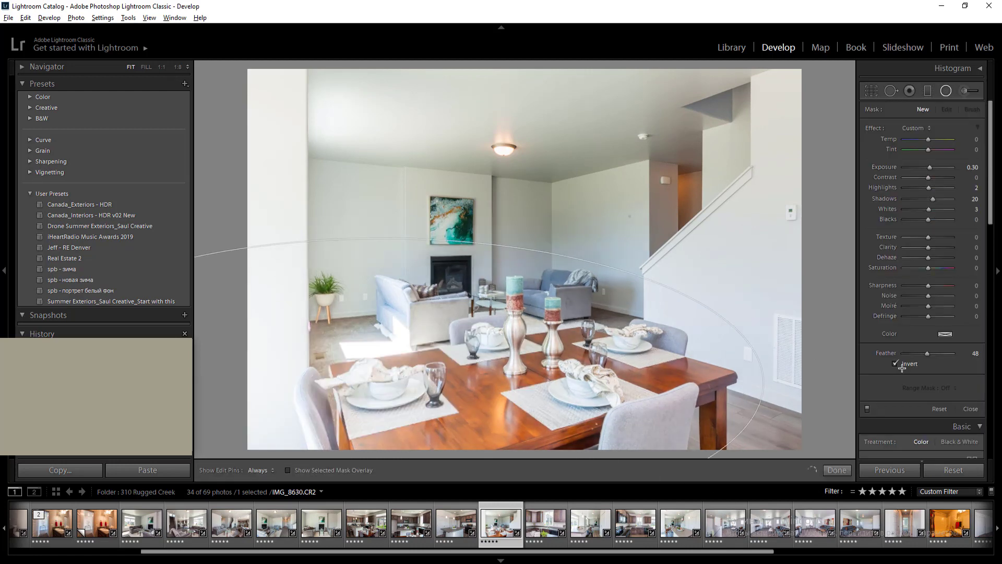
{"action": "left_click", "coordinate": [967, 168]}
{"action": "type", "text": "0.5"}
{"action": "key", "text": "Return"}
{"action": "left_click_drag", "start_coordinate": [928, 188], "coordinate": [922, 188]}
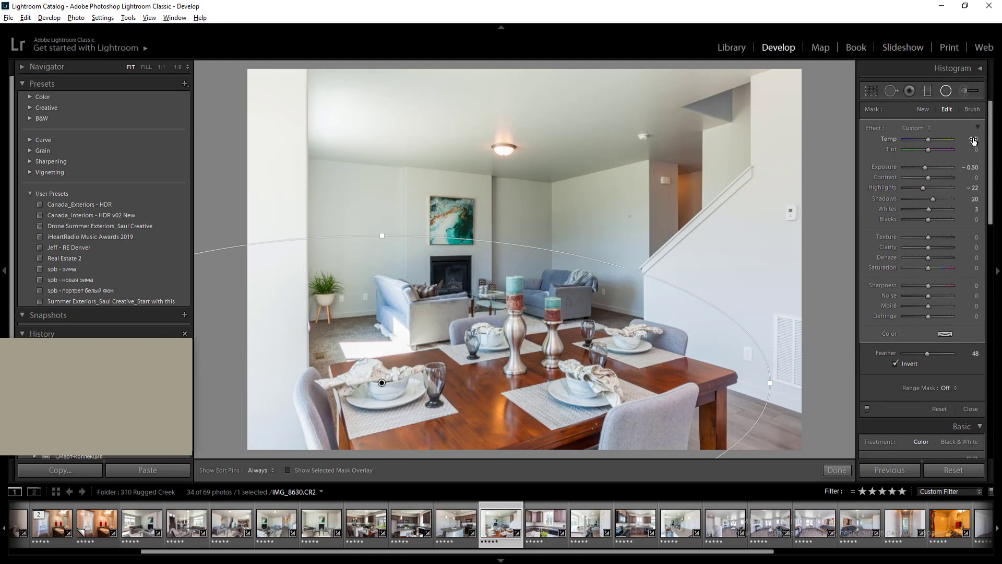
{"action": "left_click", "coordinate": [975, 167]}
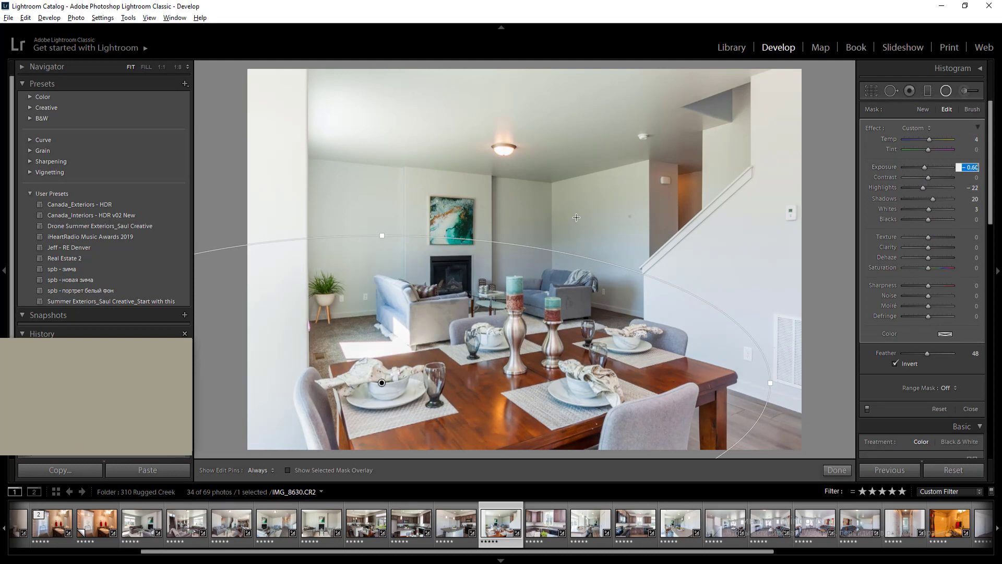
{"action": "key", "text": "Return"}
Add a wide radial filter with exposure 0.30 over the living room, and one over the staircase wall with exposure −0.60, highlights −22, temperature 6
{"action": "mouse_move", "coordinate": [519, 210]}
{"action": "left_mouse_down"}
{"action": "mouse_move", "coordinate": [757, 313]}
{"action": "mouse_move", "coordinate": [880, 475]}
{"action": "left_mouse_up"}
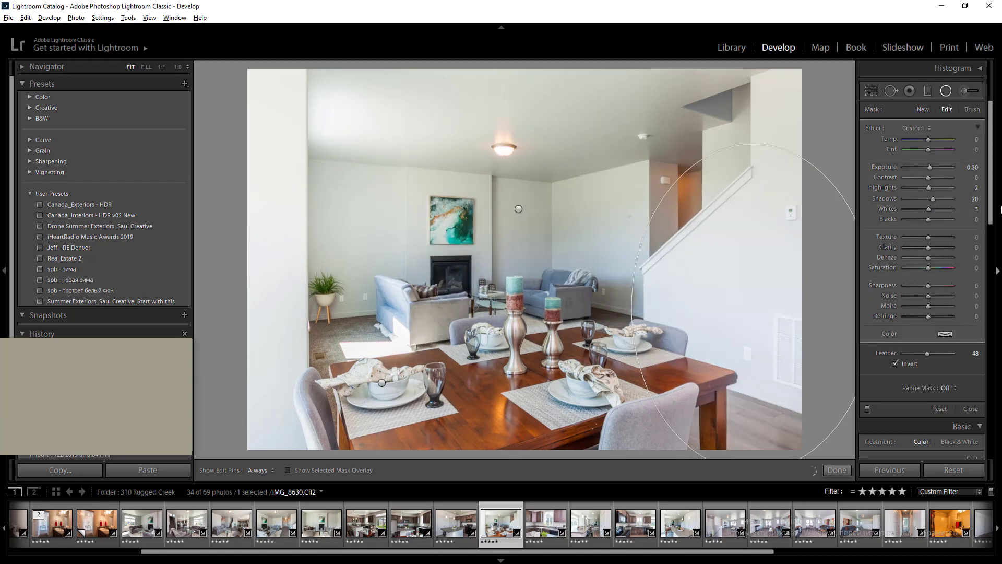
{"action": "left_click", "coordinate": [973, 169]}
{"action": "key", "text": "Down"}
{"action": "key", "text": "Down"}
{"action": "key", "text": "Down"}
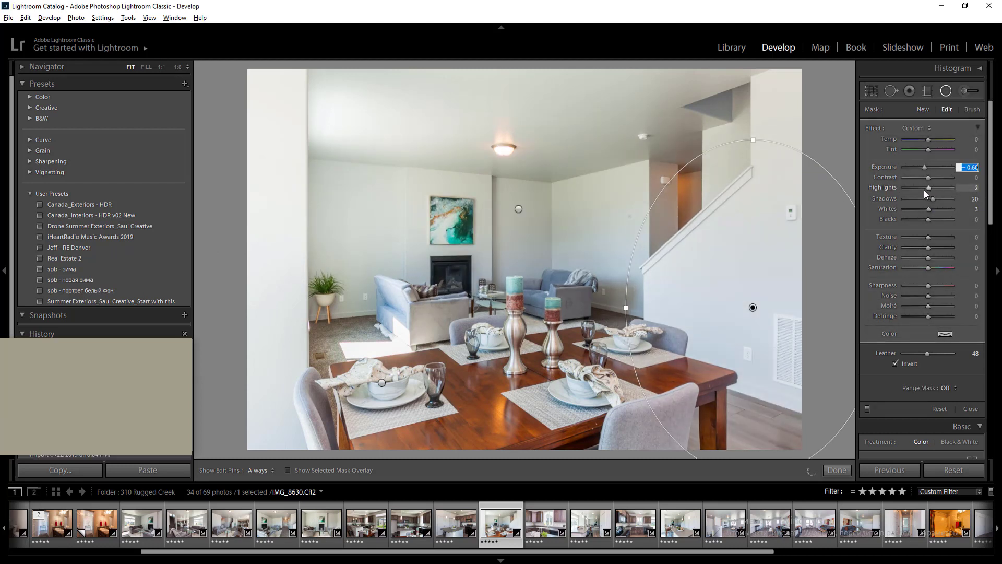
{"action": "left_click", "coordinate": [923, 188]}
{"action": "left_click", "coordinate": [968, 140]}
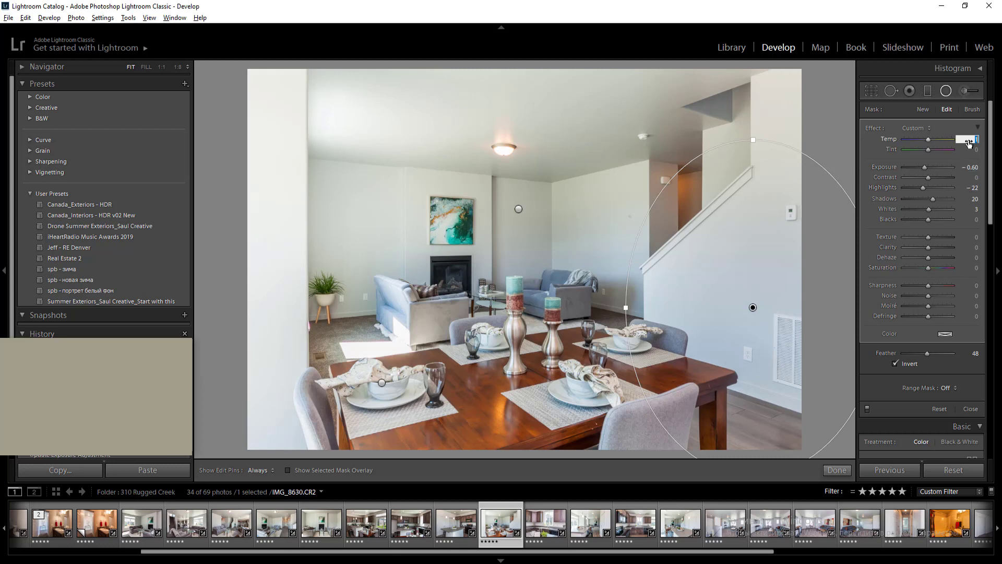
{"action": "type", "text": "6"}
{"action": "key", "text": "Return"}
Add a tall radial filter over the bright left wall of IMG_8630 with exposure −0.60 and a slightly warmer temperature
{"action": "left_click_drag", "start_coordinate": [254, 314], "coordinate": [351, 517]}
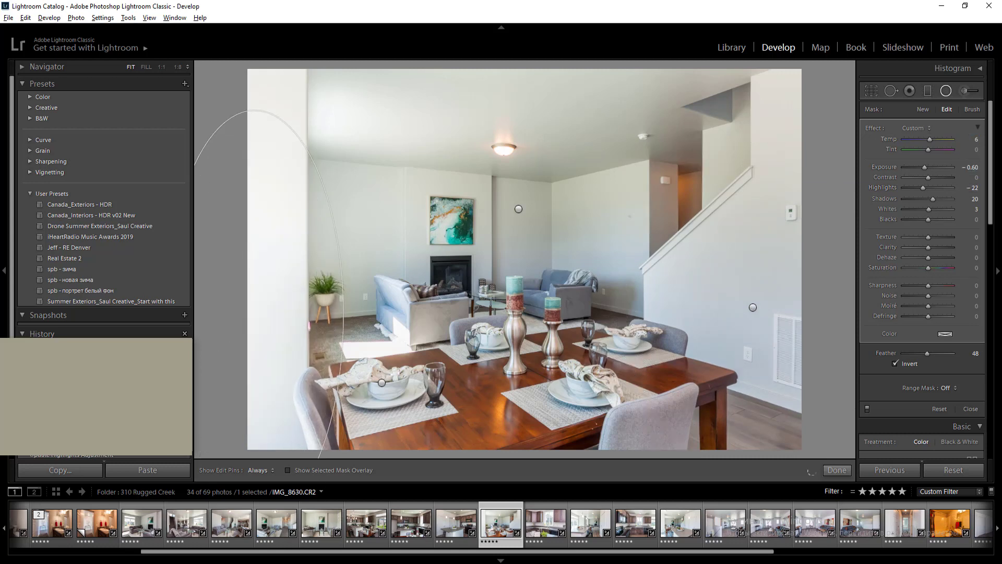
{"action": "left_click", "coordinate": [969, 166]}
{"action": "type", "text": "-0.6"}
{"action": "key", "text": "Return"}
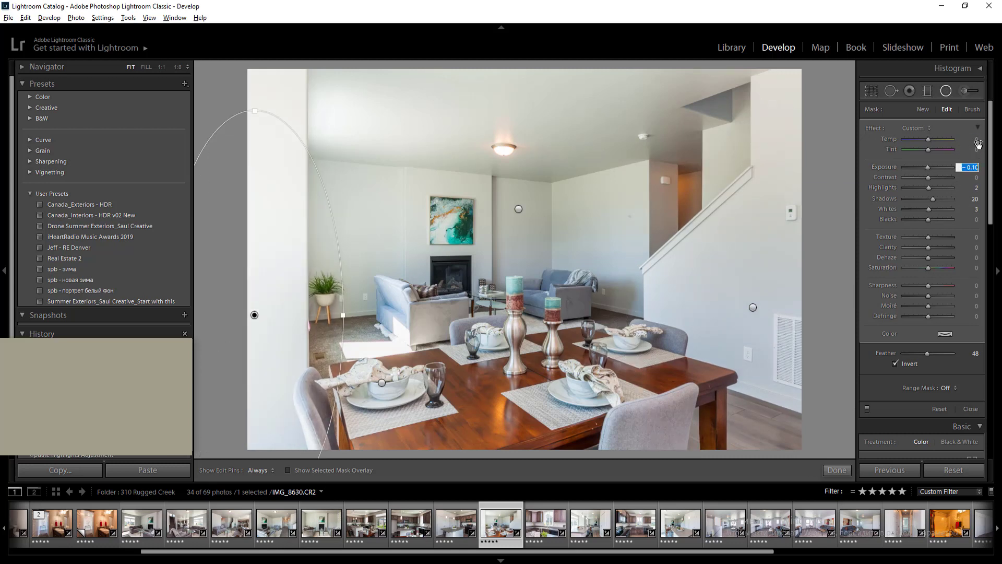
{"action": "left_click", "coordinate": [976, 140]}
{"action": "type", "text": "8"}
{"action": "key", "text": "Return"}
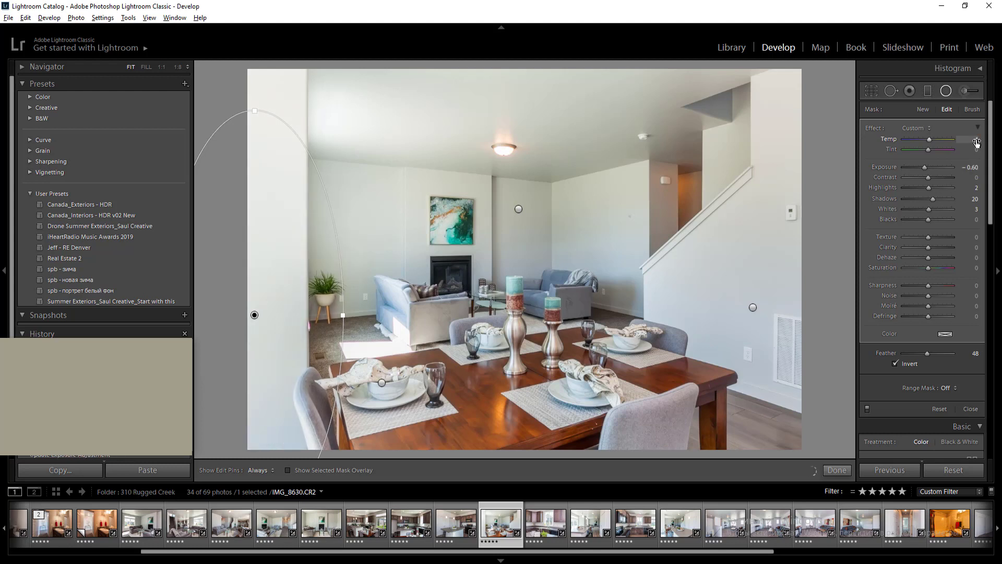
{"action": "key", "text": "shift+m"}
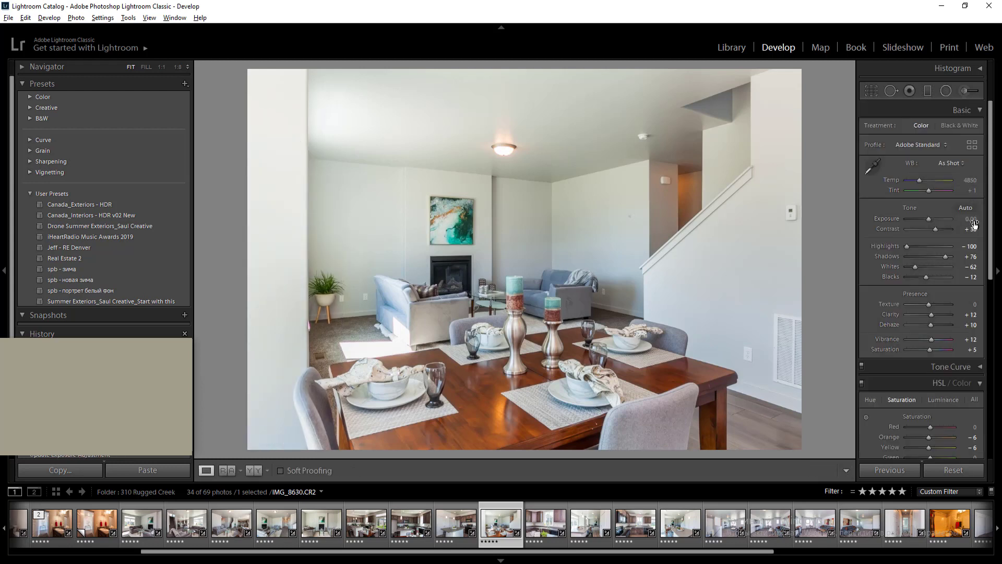
{"action": "key", "text": "Return"}
Apply the Real Estate 2 preset and automatic tone to IMG_8634, and set its whites to −29
{"action": "key", "text": "Right"}
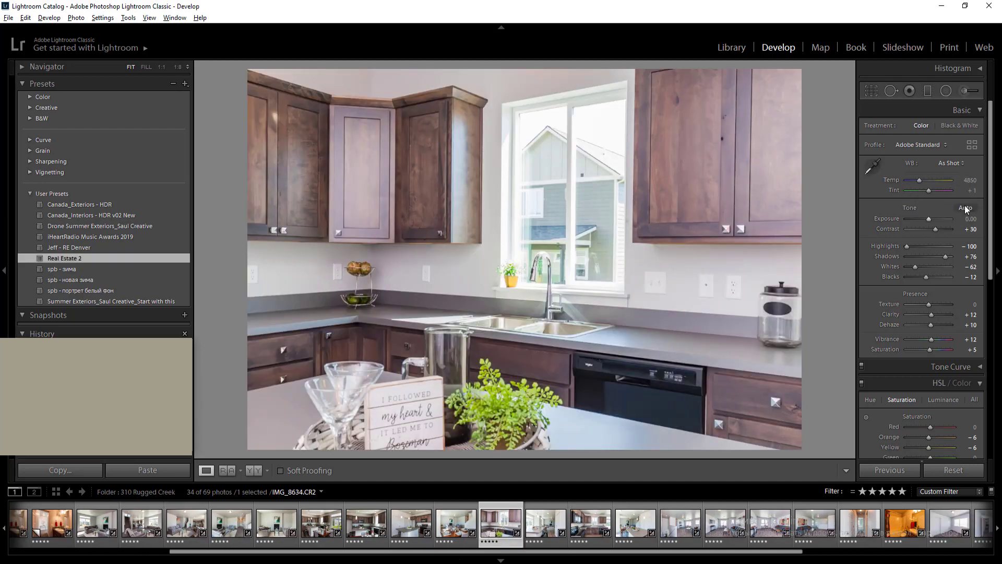
{"action": "left_click", "coordinate": [964, 208]}
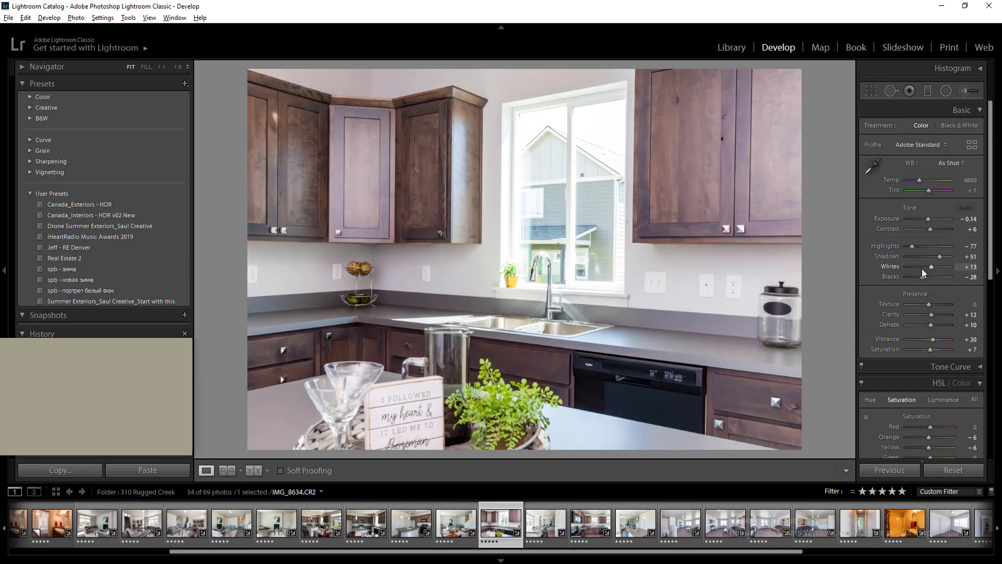
{"action": "left_click_drag", "start_coordinate": [921, 268], "coordinate": [923, 268]}
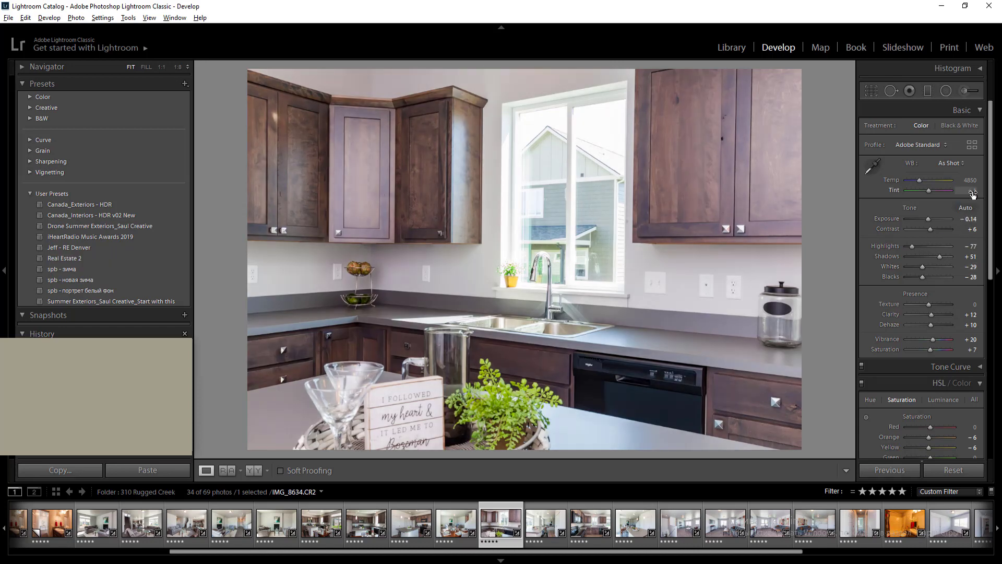
Set the kitchen photo's Exposure to -0.74 and straighten its perspective with the Vertical Upright correction
{"action": "left_click", "coordinate": [964, 219]}
{"action": "type", "text": "-0.74"}
{"action": "key", "text": "Return"}
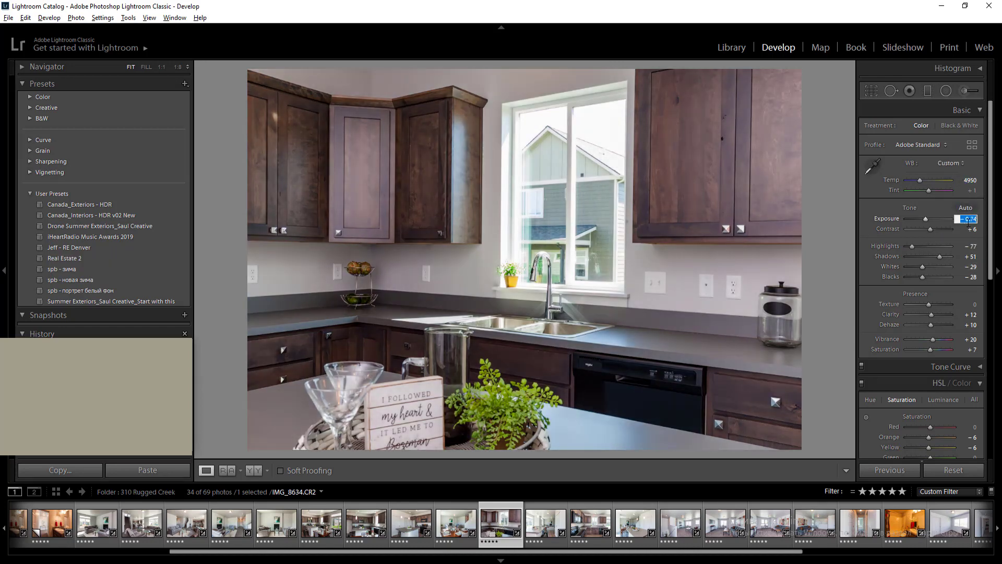
{"action": "scroll", "coordinate": [945, 343], "scroll_direction": "down", "scroll_amount": 5}
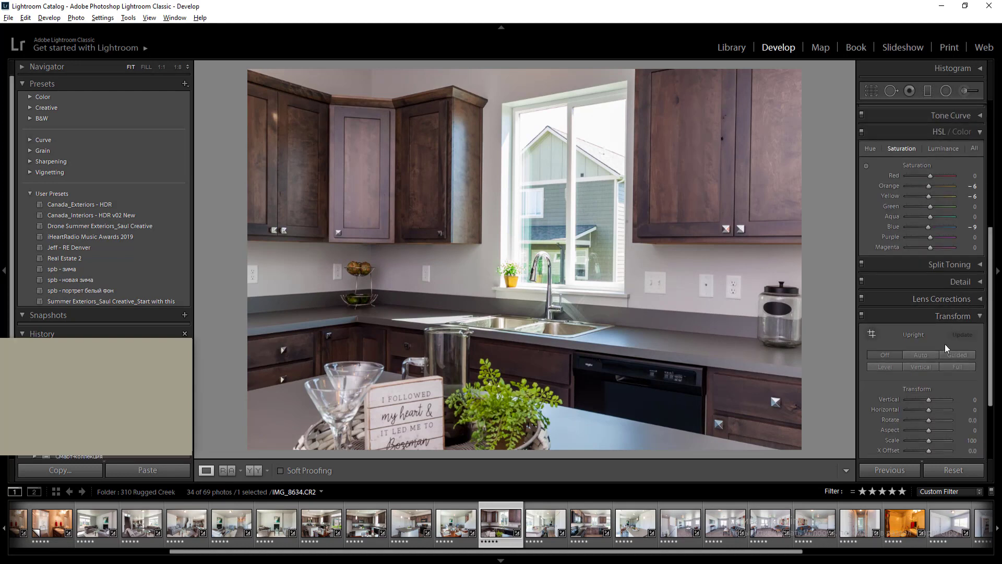
{"action": "left_click", "coordinate": [927, 366]}
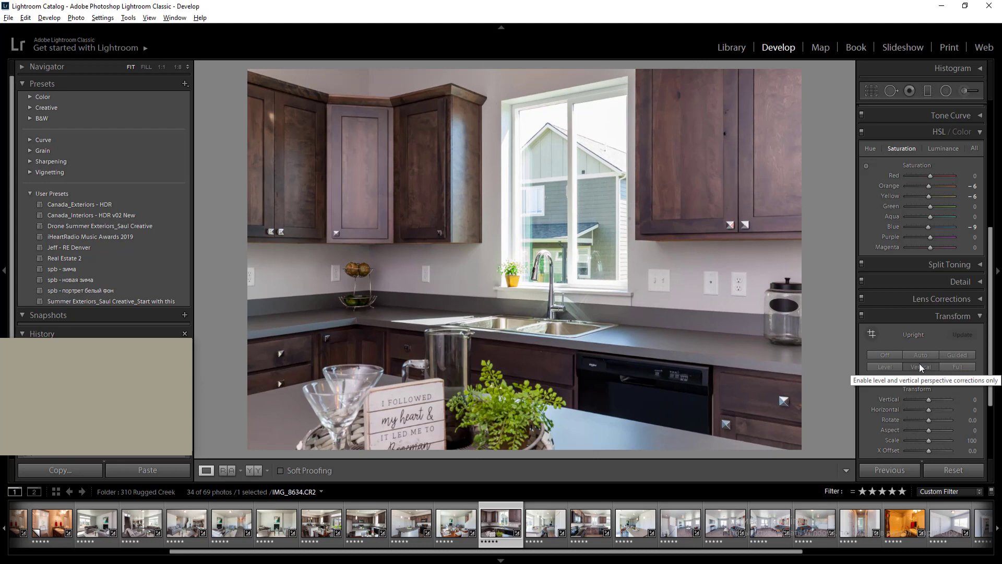
Add a radial filter over the window above the sink with Exposure -0.30 and Highlights -30
{"action": "key", "text": "shift+m"}
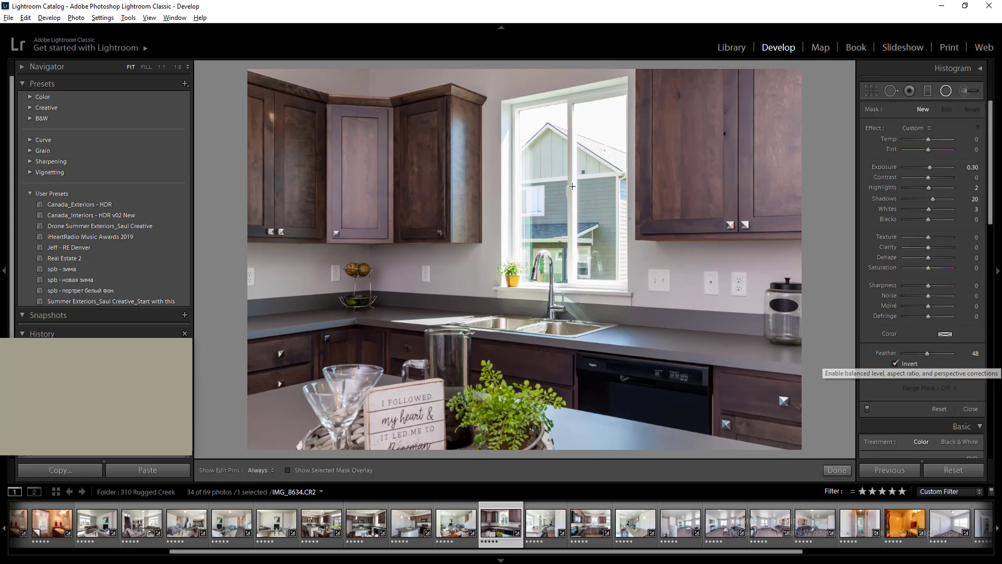
{"action": "mouse_move", "coordinate": [571, 192]}
{"action": "left_mouse_down"}
{"action": "mouse_move", "coordinate": [590, 233]}
{"action": "mouse_move", "coordinate": [663, 323]}
{"action": "left_mouse_up"}
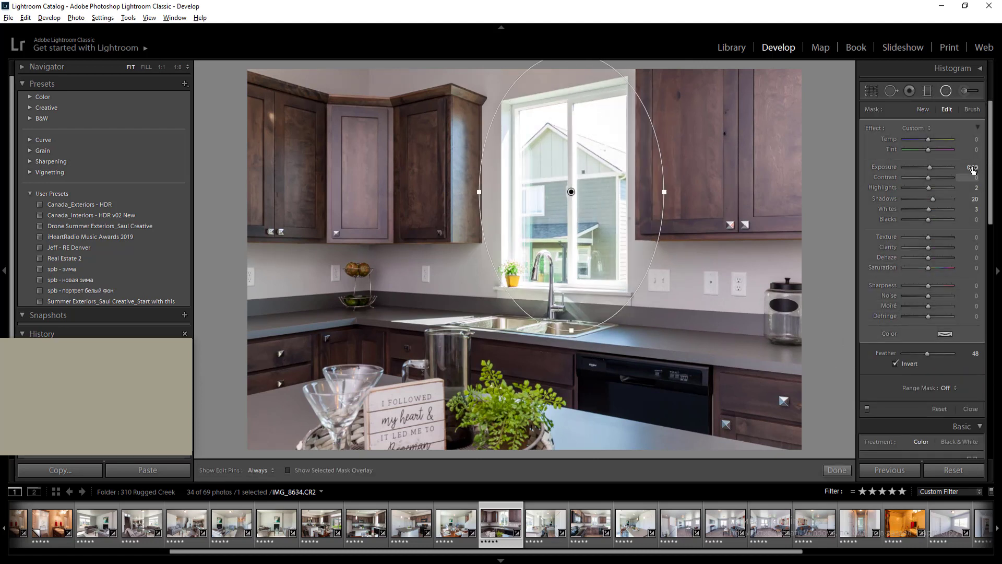
{"action": "type", "text": "-0.3"}
{"action": "key", "text": "Return"}
{"action": "left_click", "coordinate": [920, 189]}
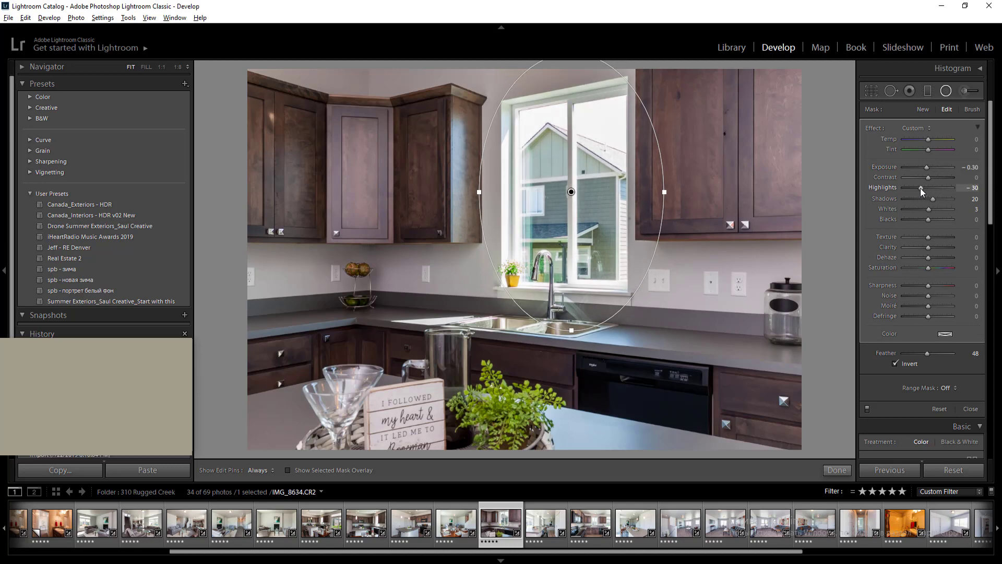
{"action": "key", "text": "shift+m"}
Correct the next photo, IMG_8636.CR2, using Auto tone with Temp at 4950 and Whites at -21
{"action": "key", "text": "Right"}
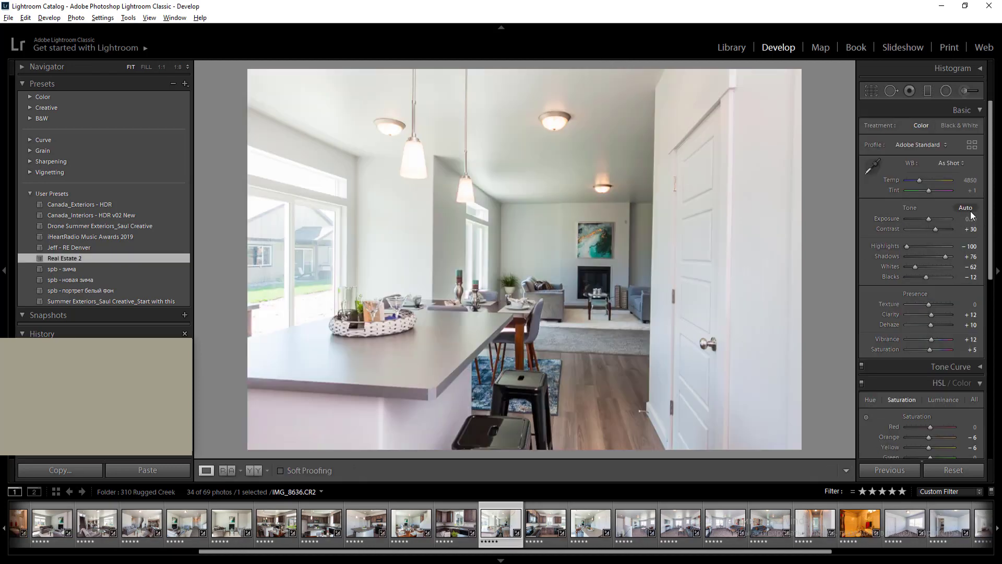
{"action": "left_click", "coordinate": [970, 209]}
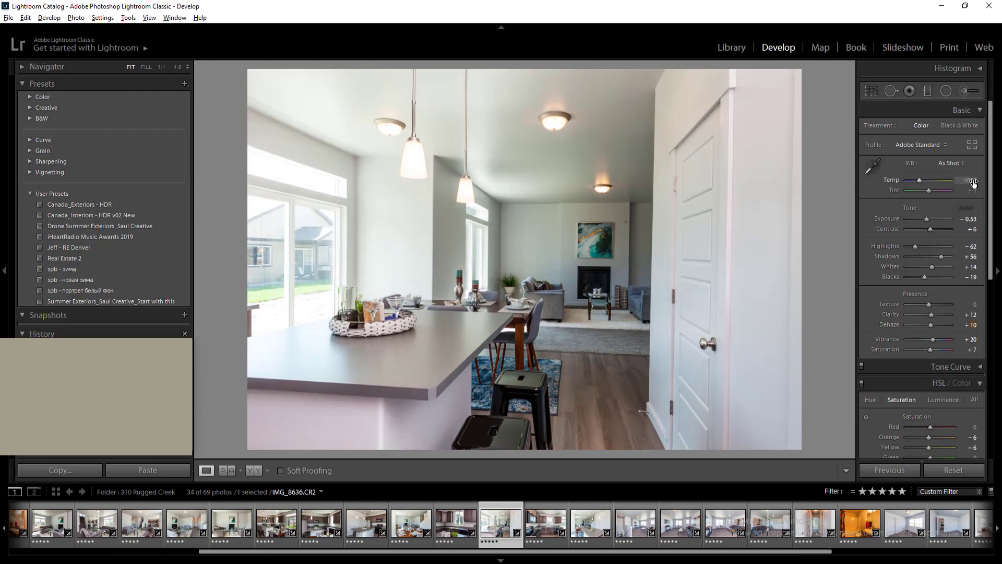
{"action": "left_click", "coordinate": [969, 181]}
{"action": "key", "text": "Up"}
{"action": "key", "text": "Up"}
{"action": "key", "text": "Return"}
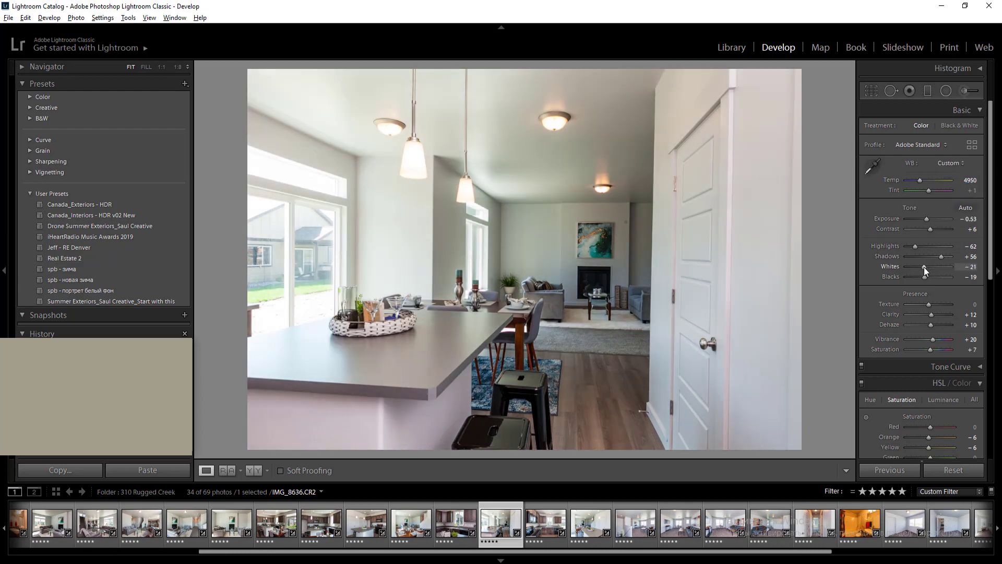
{"action": "left_click", "coordinate": [923, 267]}
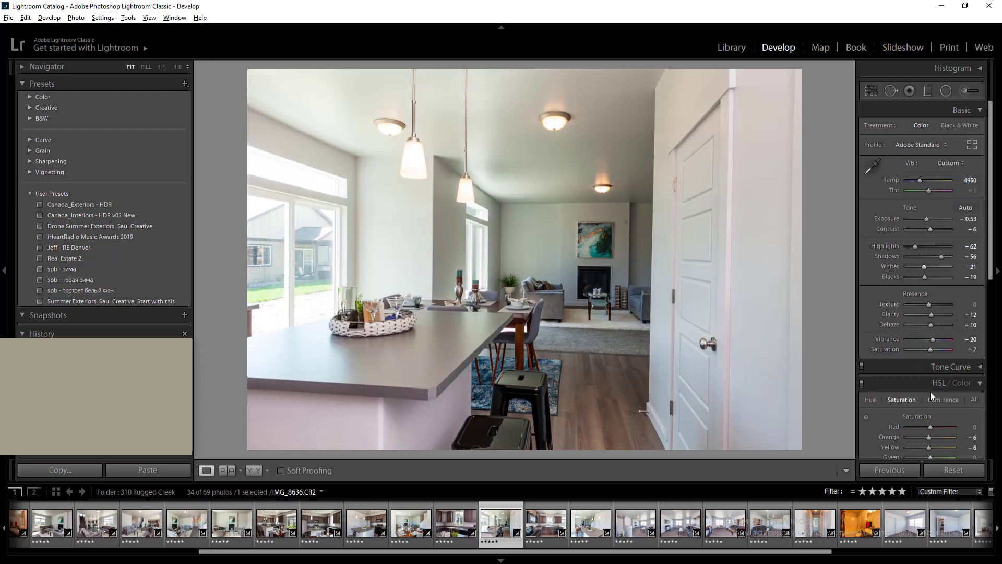
Reduce the HSL saturation of Yellow to -27, Green to -29 and Blue to -31
{"action": "left_click", "coordinate": [924, 447]}
{"action": "scroll", "coordinate": [959, 370], "scroll_direction": "down", "scroll_amount": 3}
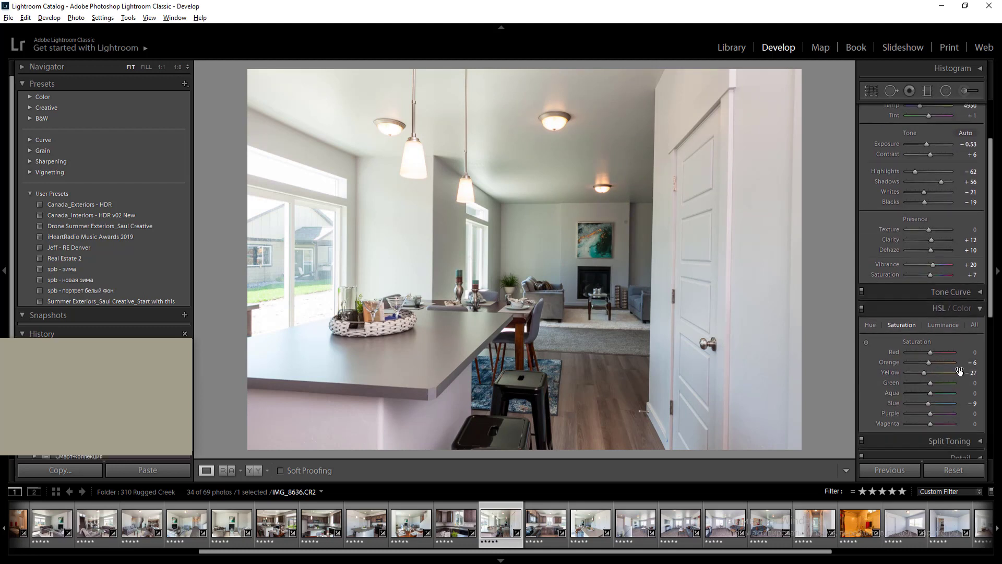
{"action": "left_click", "coordinate": [923, 385]}
{"action": "left_click", "coordinate": [922, 404]}
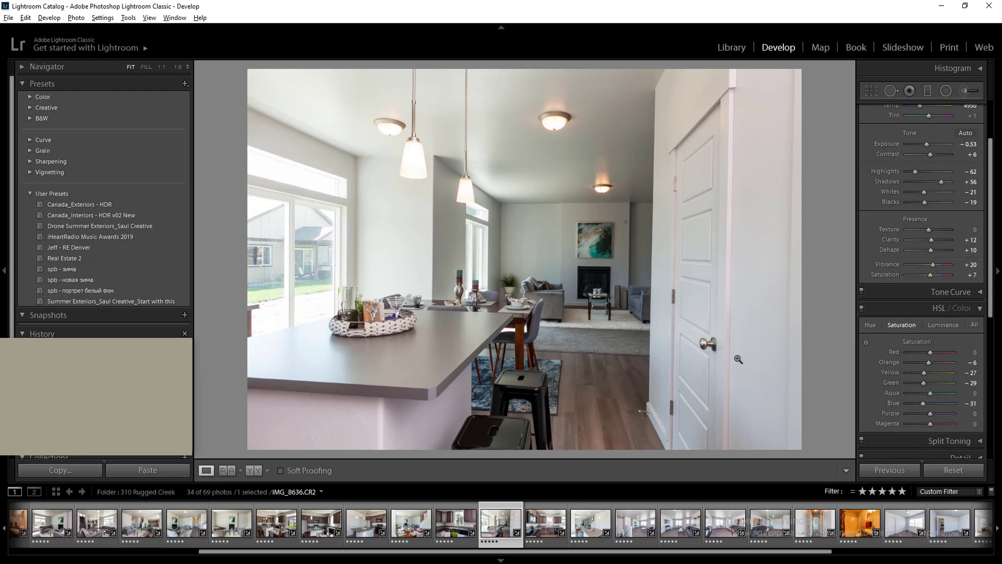
Add two brightening radial filters, one over the fireplace area and one over the ceiling near the lights
{"action": "key", "text": "m"}
{"action": "left_click_drag", "start_coordinate": [573, 236], "coordinate": [653, 346]}
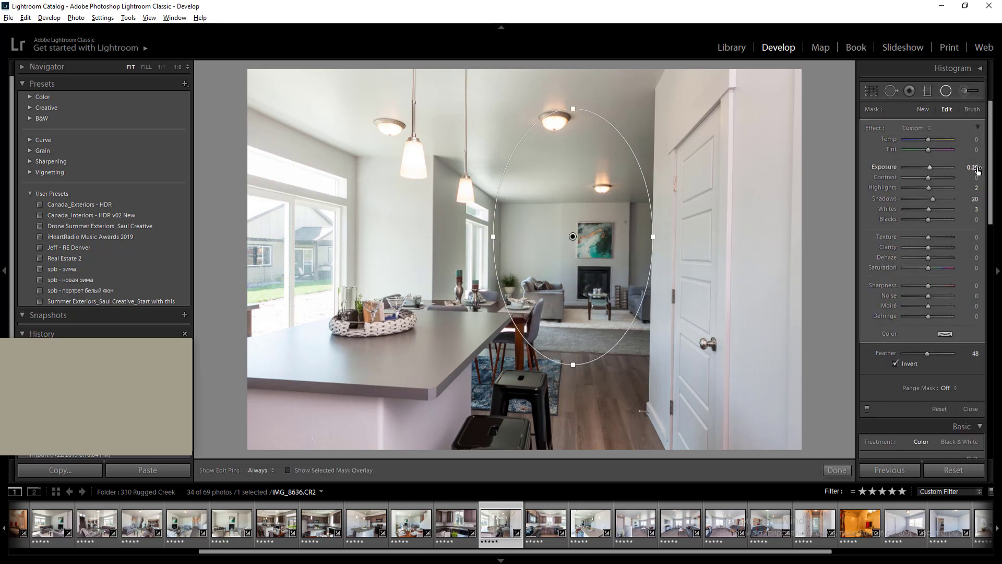
{"action": "left_click", "coordinate": [621, 153]}
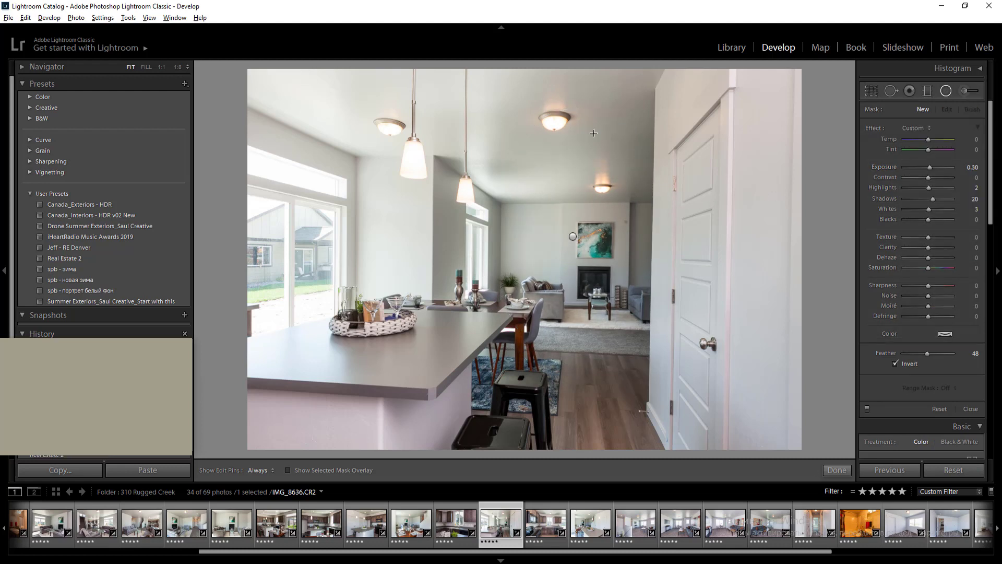
{"action": "left_click_drag", "start_coordinate": [594, 133], "coordinate": [656, 237]}
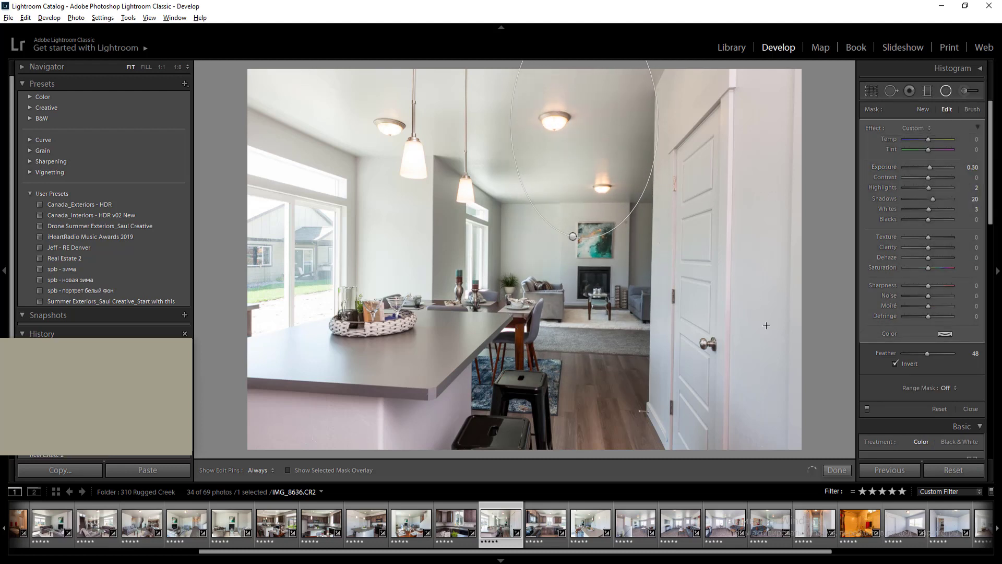
Add a large radial filter over the white door, narrow it slightly, and set its Exposure to -0.40
{"action": "left_click_drag", "start_coordinate": [749, 288], "coordinate": [866, 501]}
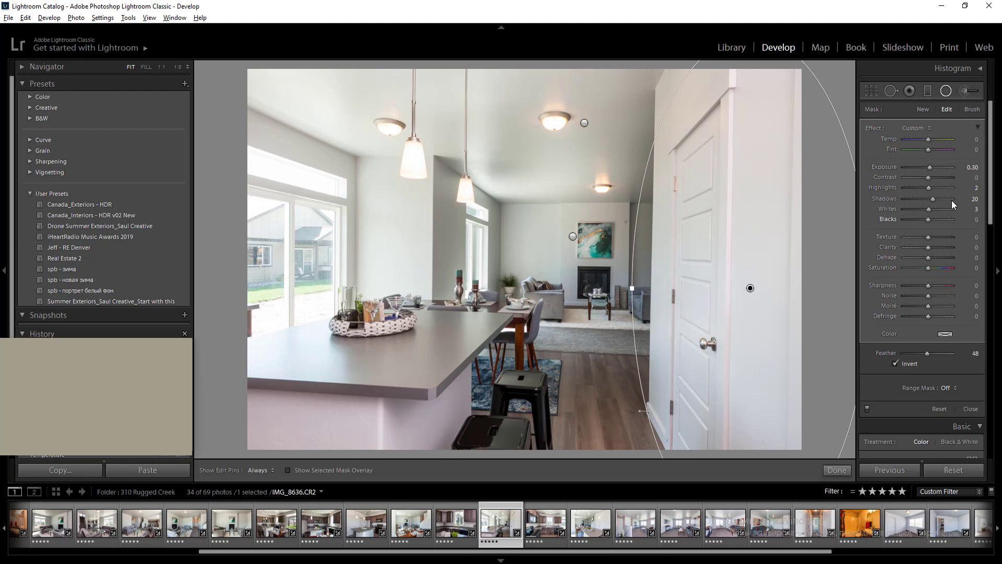
{"action": "left_click", "coordinate": [973, 168]}
{"action": "key", "text": "Down"}
{"action": "key", "text": "Down"}
{"action": "key", "text": "Down"}
{"action": "left_click_drag", "start_coordinate": [632, 288], "coordinate": [642, 288]}
{"action": "left_click", "coordinate": [975, 168]}
{"action": "key", "text": "Down"}
{"action": "key", "text": "Down"}
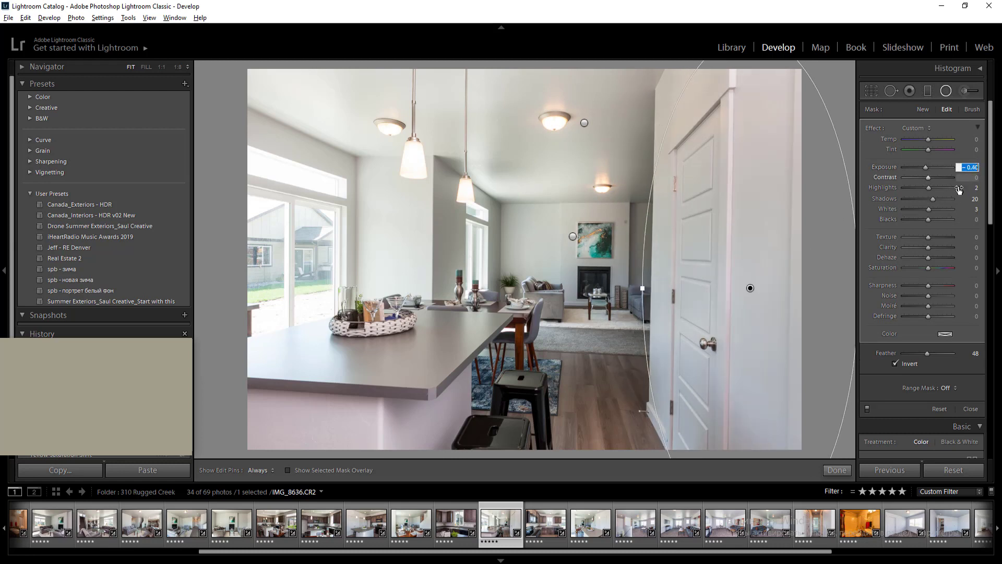
Add a radial filter over the patio door with Exposure -0.90 and Highlights -33, plus a brightening one over the bar stools
{"action": "left_click_drag", "start_coordinate": [303, 313], "coordinate": [516, 492]}
{"action": "left_click", "coordinate": [973, 168]}
{"action": "type", "text": "-0.5"}
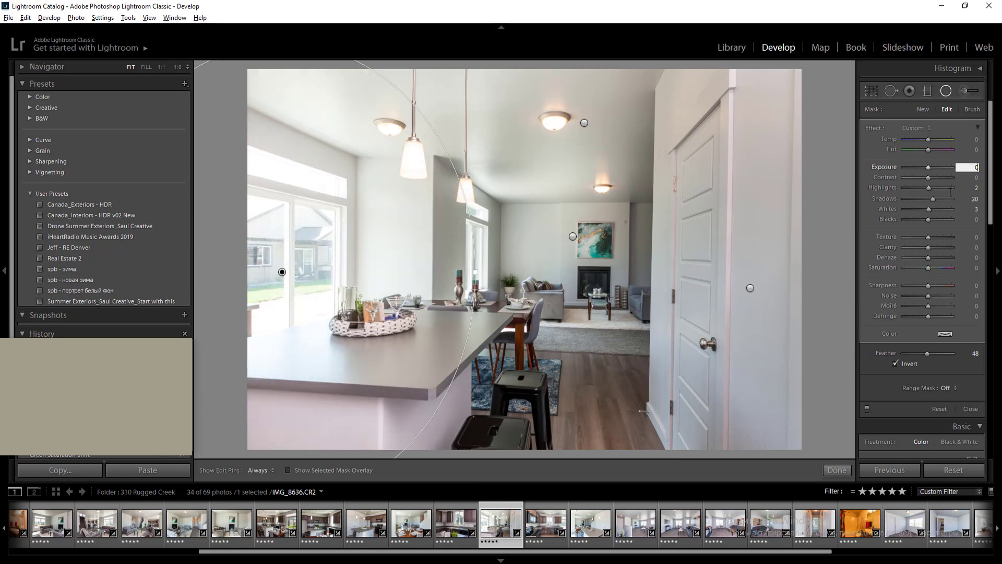
{"action": "key", "text": "Return"}
{"action": "left_click", "coordinate": [920, 187]}
{"action": "left_click", "coordinate": [973, 167]}
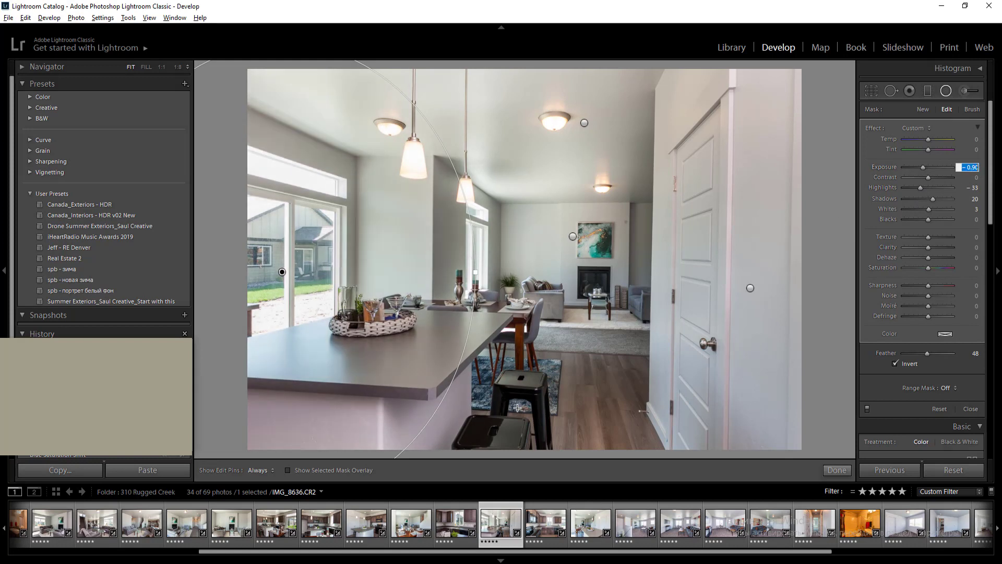
{"action": "left_click_drag", "start_coordinate": [506, 404], "coordinate": [612, 501]}
{"action": "key", "text": "shift+m"}
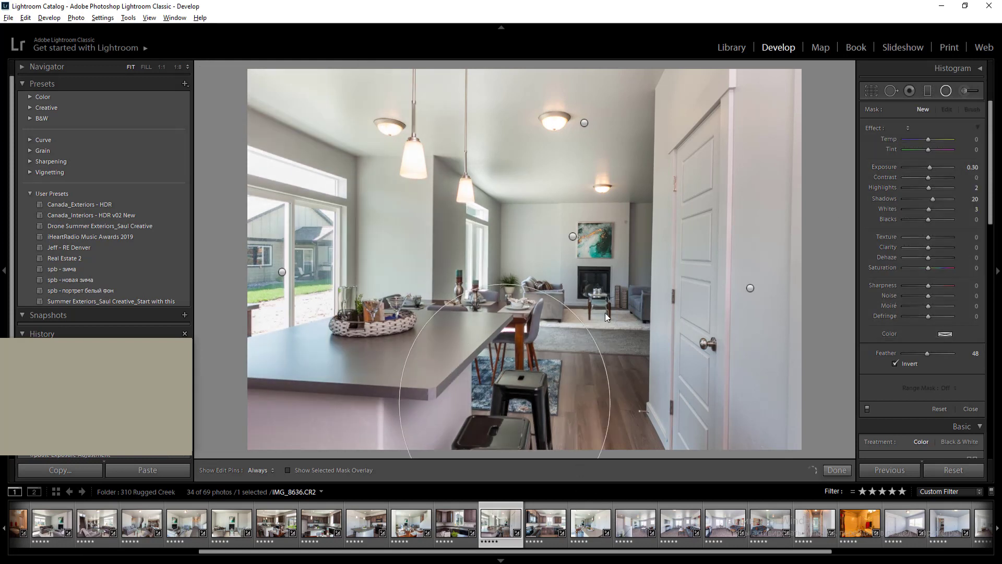
On the next photo, add radial filters over the sink window (Exposure -0.20, Highlights -30) and the patio door (Exposure -0.50, Highlights -39)
{"action": "key", "text": "Right"}
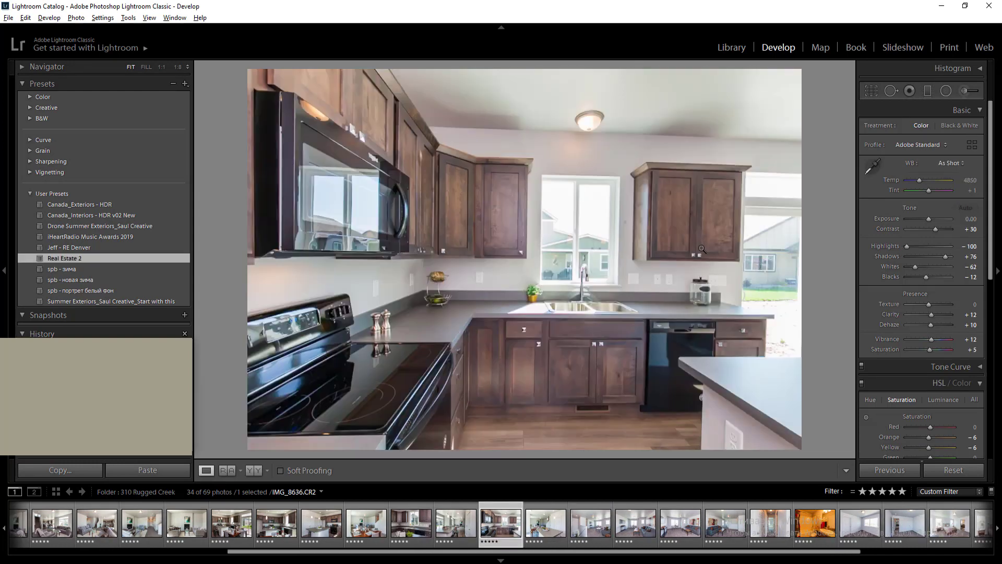
{"action": "key", "text": "shift+m"}
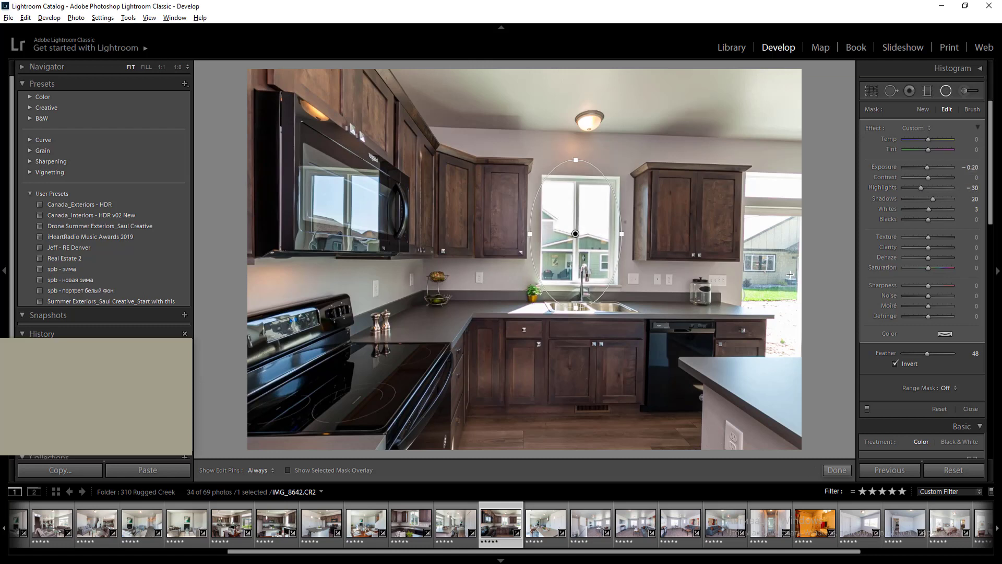
{"action": "left_click_drag", "start_coordinate": [782, 269], "coordinate": [839, 399]}
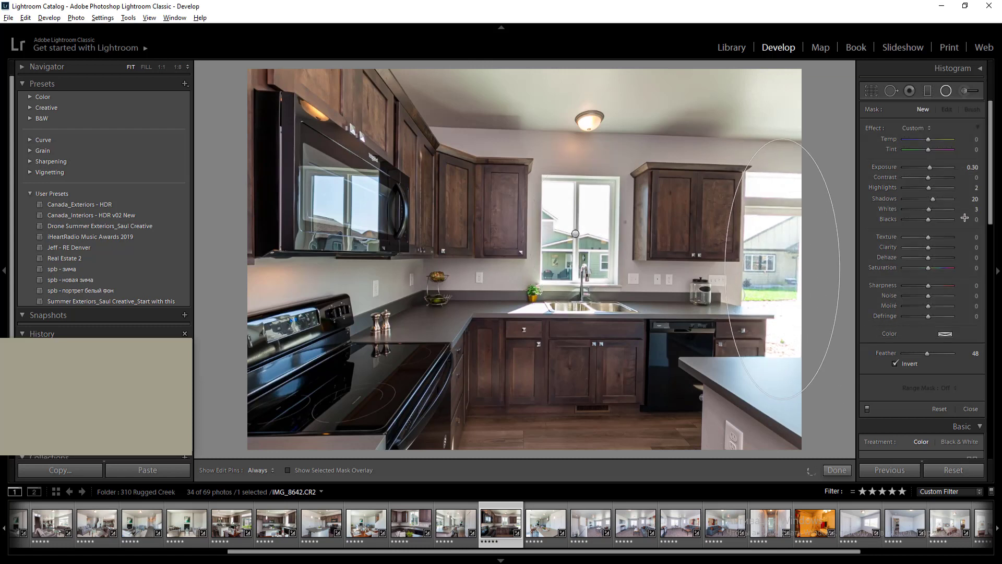
{"action": "left_click", "coordinate": [971, 169]}
{"action": "type", "text": "-0.4"}
{"action": "key", "text": "Return"}
{"action": "left_click", "coordinate": [919, 186]}
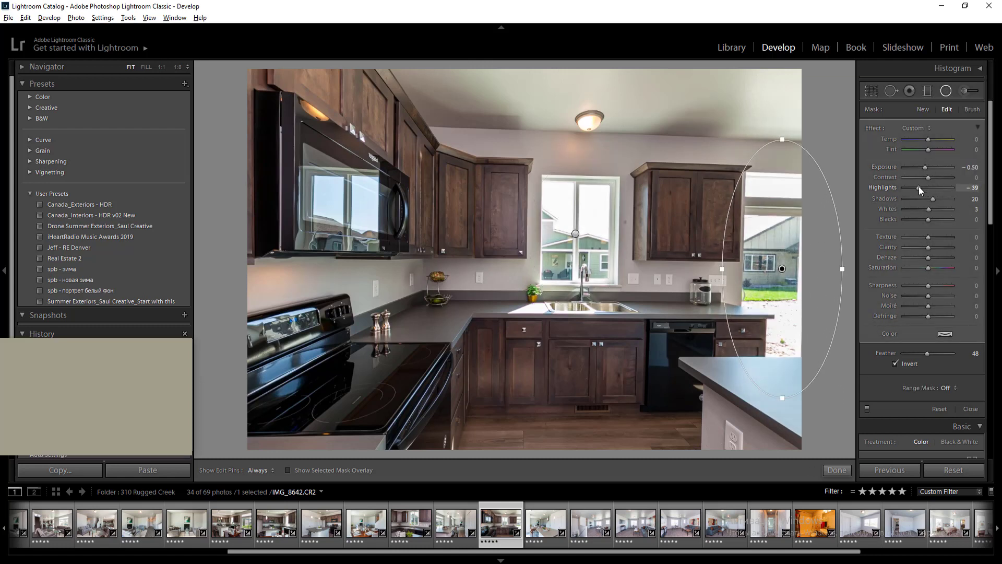
Soften the patio door's radial filter by setting Highlights to -9 and Exposure to -0.10
{"action": "left_click_drag", "start_coordinate": [921, 188], "coordinate": [927, 187]}
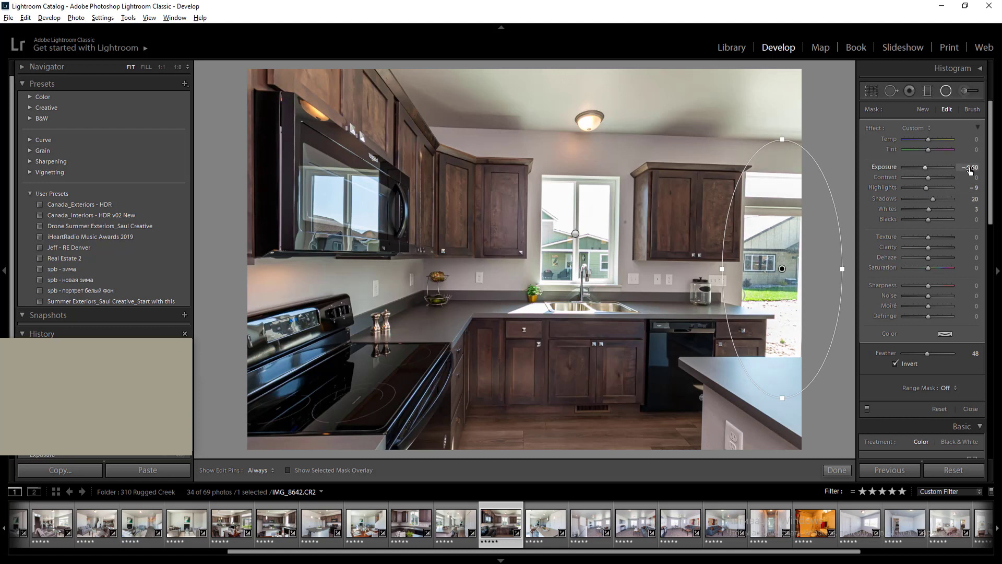
{"action": "type", "text": "-0.1"}
{"action": "key", "text": "Return"}
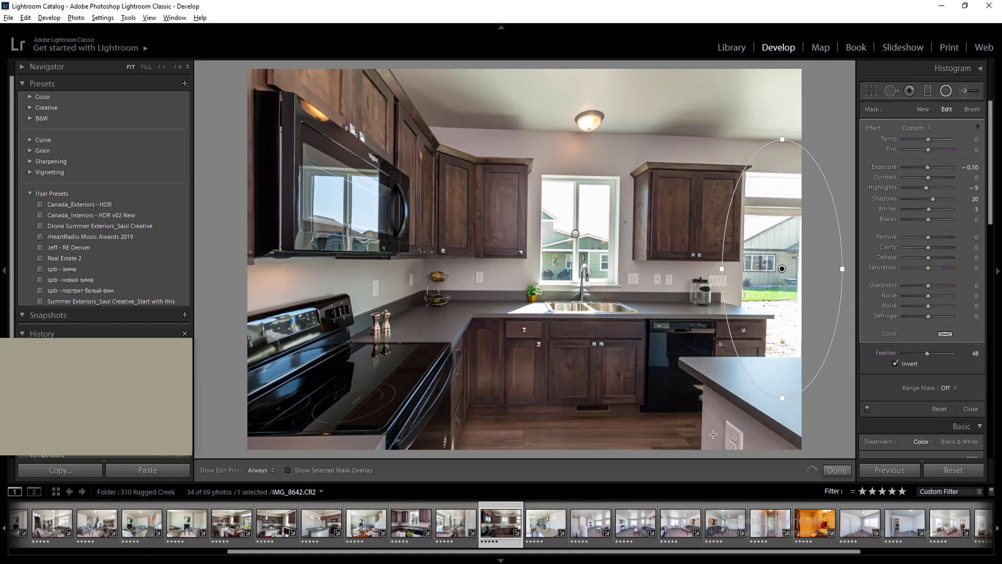
Add a wide brightening radial filter across the ceiling and upper cabinets, and finish masking the photo
{"action": "left_click", "coordinate": [601, 400]}
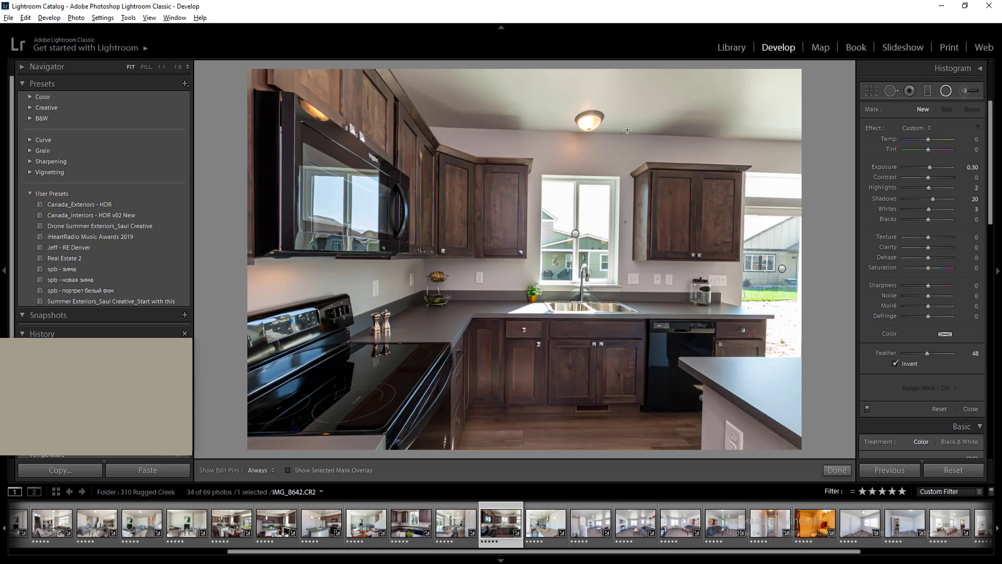
{"action": "left_click_drag", "start_coordinate": [627, 129], "coordinate": [774, 166]}
{"action": "left_click", "coordinate": [945, 91]}
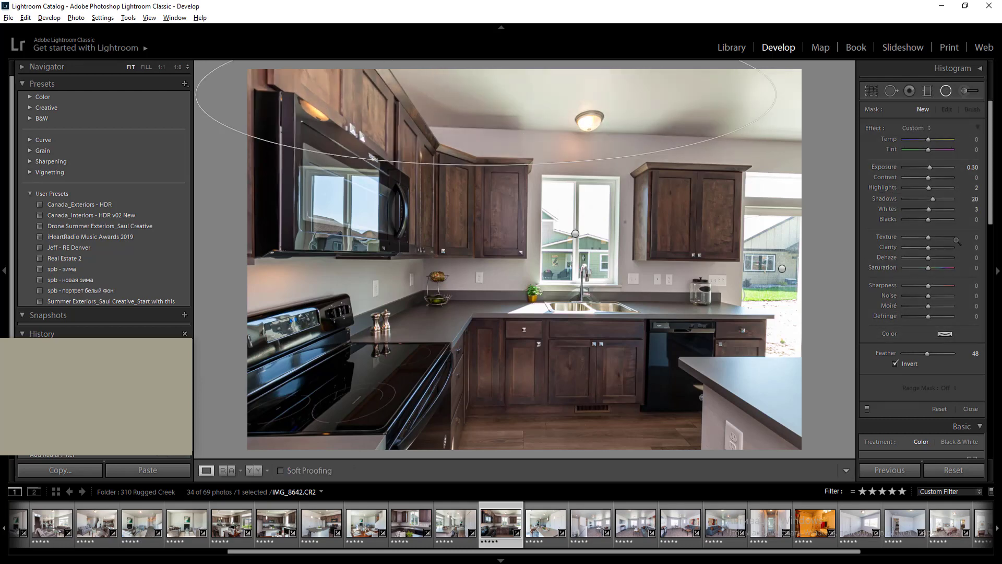
Set the Exposure of the next photo, IMG_8645.CR2, to -0.30
{"action": "key", "text": "Right"}
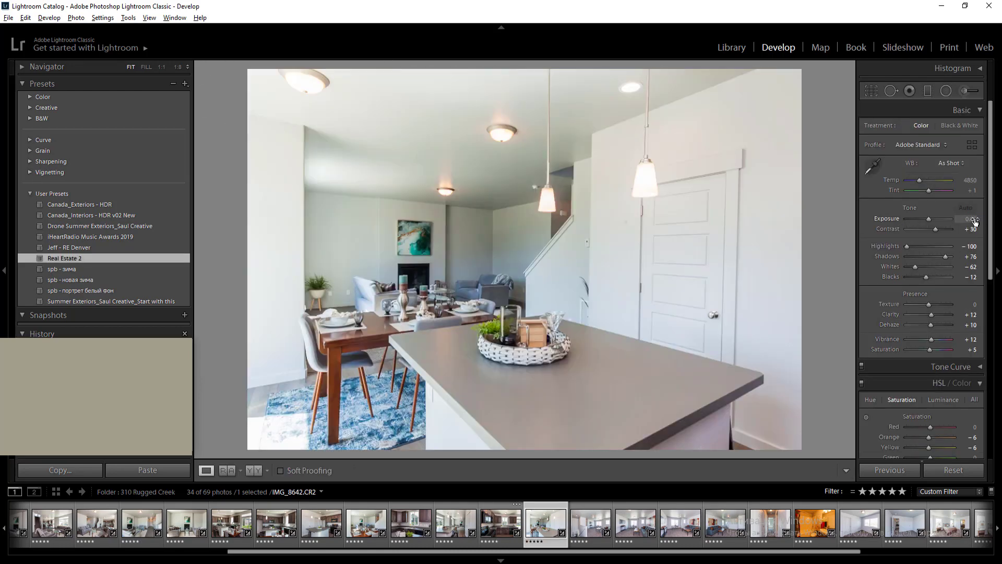
{"action": "left_click", "coordinate": [971, 220]}
{"action": "type", "text": "-0.5"}
{"action": "key", "text": "Return"}
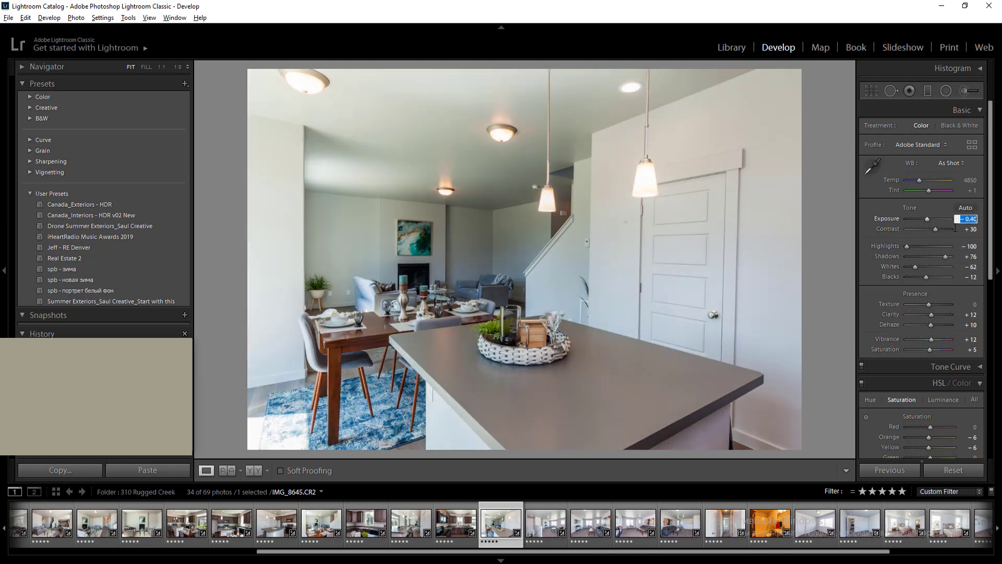
{"action": "key", "text": "Up"}
{"action": "key", "text": "Return"}
Add a brightening radial filter over the fireplace area and another over the white door with Exposure -0.50 and Highlights -17
{"action": "key", "text": "shift+m"}
{"action": "left_click_drag", "start_coordinate": [445, 243], "coordinate": [606, 334]}
{"action": "left_click_drag", "start_coordinate": [722, 283], "coordinate": [877, 498]}
{"action": "left_click", "coordinate": [972, 166]}
{"action": "type", "text": "-0.5"}
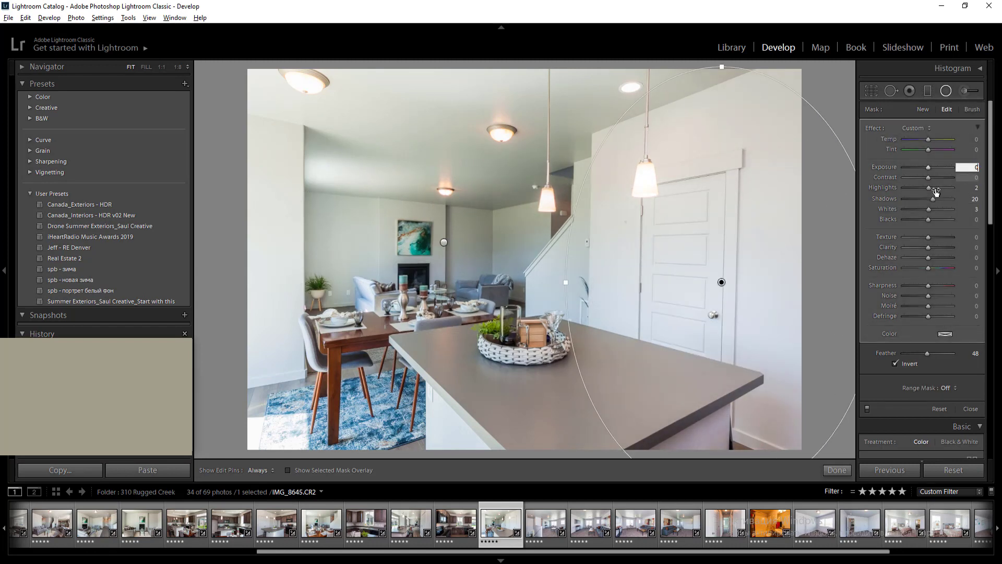
{"action": "key", "text": "Return"}
{"action": "left_click_drag", "start_coordinate": [927, 187], "coordinate": [925, 192]}
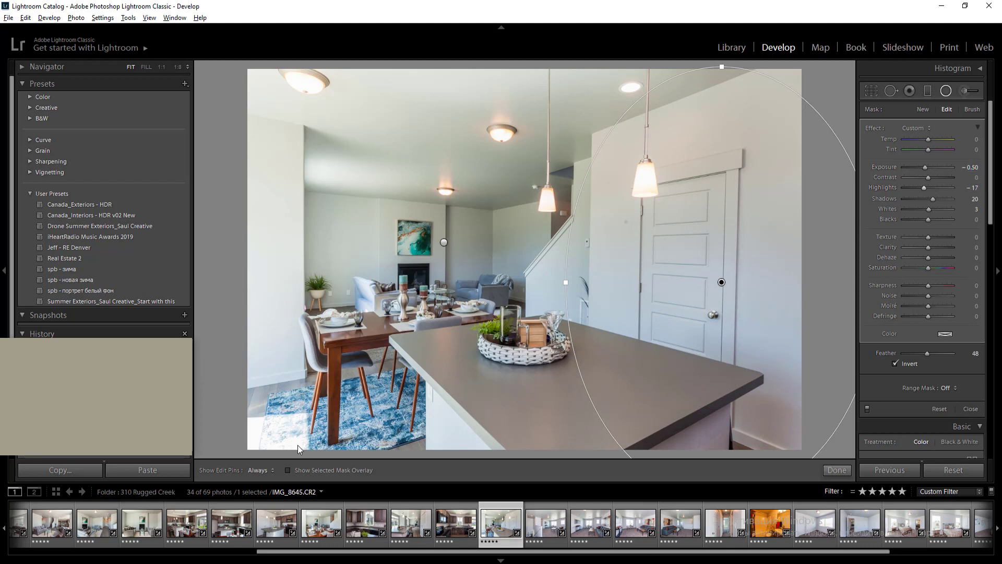
Add a radial filter over the blue rug with Exposure -0.20 and Highlights -17, and check the nearby wall up close
{"action": "left_click_drag", "start_coordinate": [292, 408], "coordinate": [554, 264]}
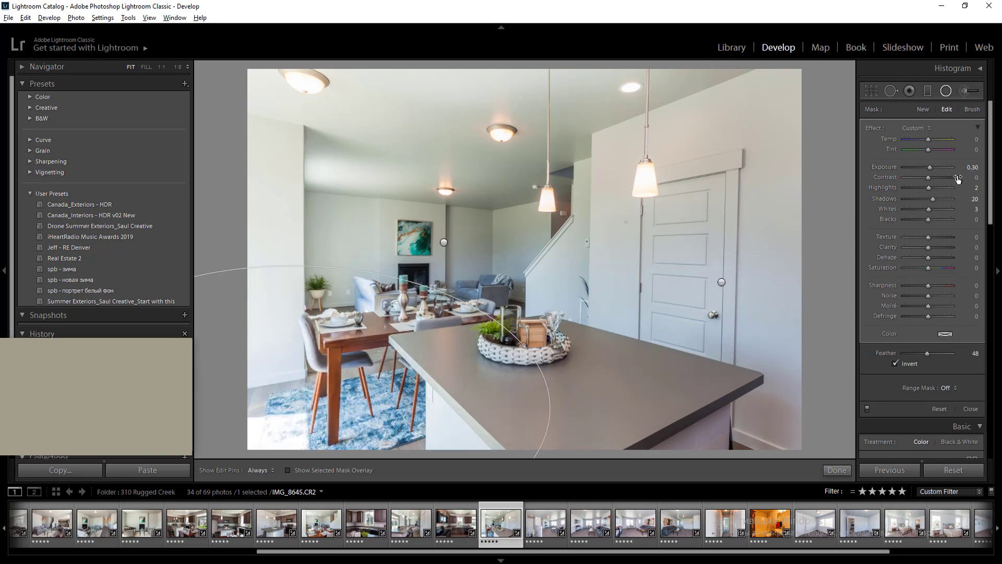
{"action": "left_click_drag", "start_coordinate": [974, 169], "coordinate": [922, 188]}
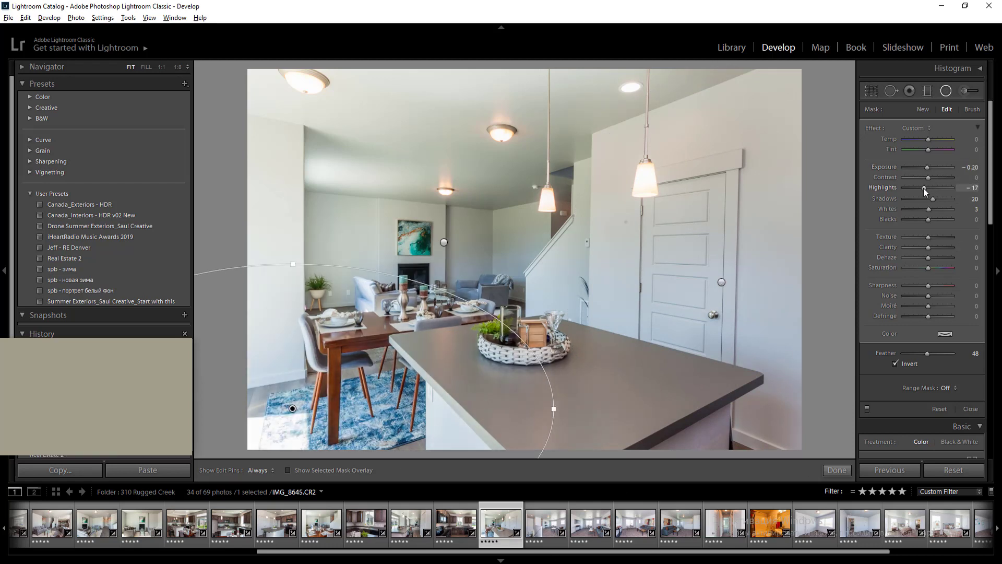
{"action": "key", "text": "shift+m"}
{"action": "left_click_drag", "start_coordinate": [253, 307], "coordinate": [284, 386]}
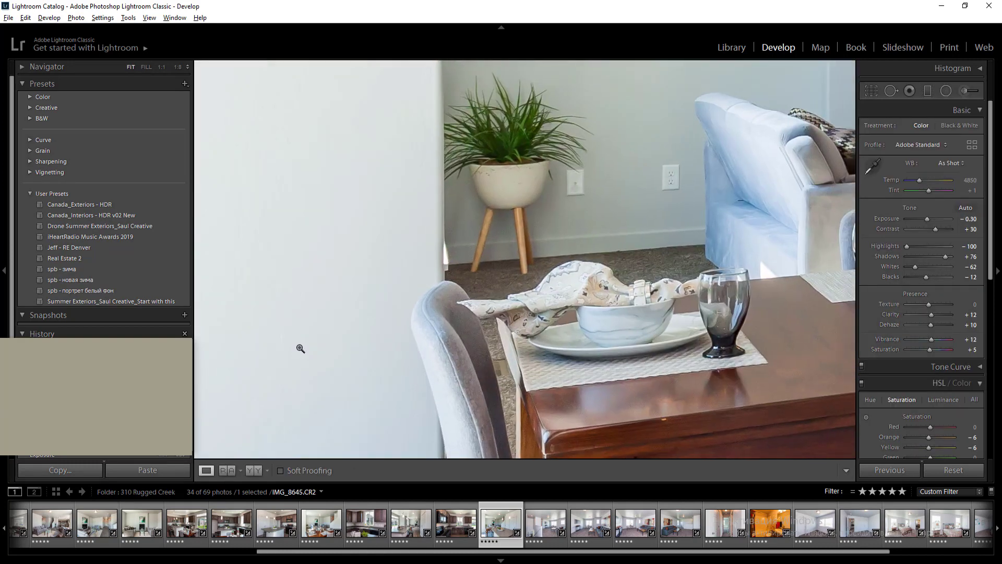
Add a radial filter over the wall beside the dining chair with Exposure -0.40 and a slightly higher Temp
{"action": "left_click", "coordinate": [307, 359]}
{"action": "key", "text": "shift+m"}
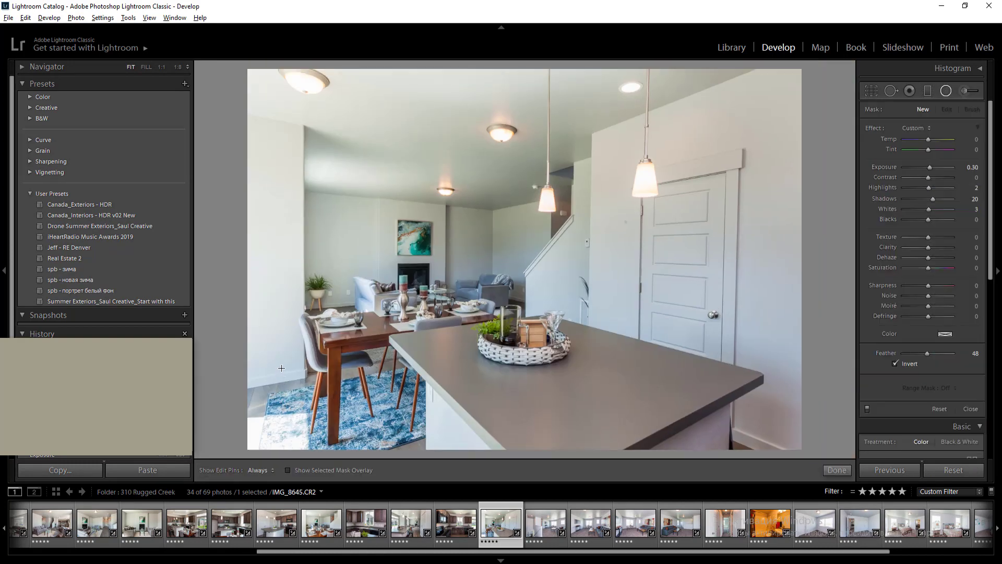
{"action": "left_click", "coordinate": [973, 169]}
{"action": "key", "text": "Down"}
{"action": "key", "text": "Down"}
{"action": "key", "text": "Down"}
{"action": "key", "text": "Down"}
{"action": "key", "text": "Down"}
{"action": "key", "text": "Down"}
{"action": "left_click", "coordinate": [973, 140]}
{"action": "key", "text": "Up"}
{"action": "key", "text": "Up"}
{"action": "key", "text": "Up"}
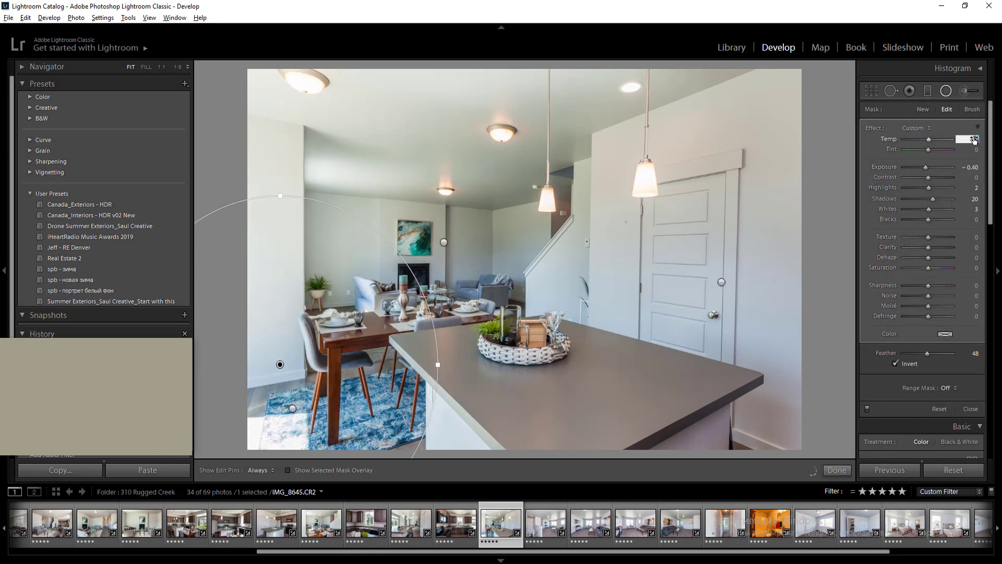
{"action": "key", "text": "Return"}
{"action": "key", "text": "shift+m"}
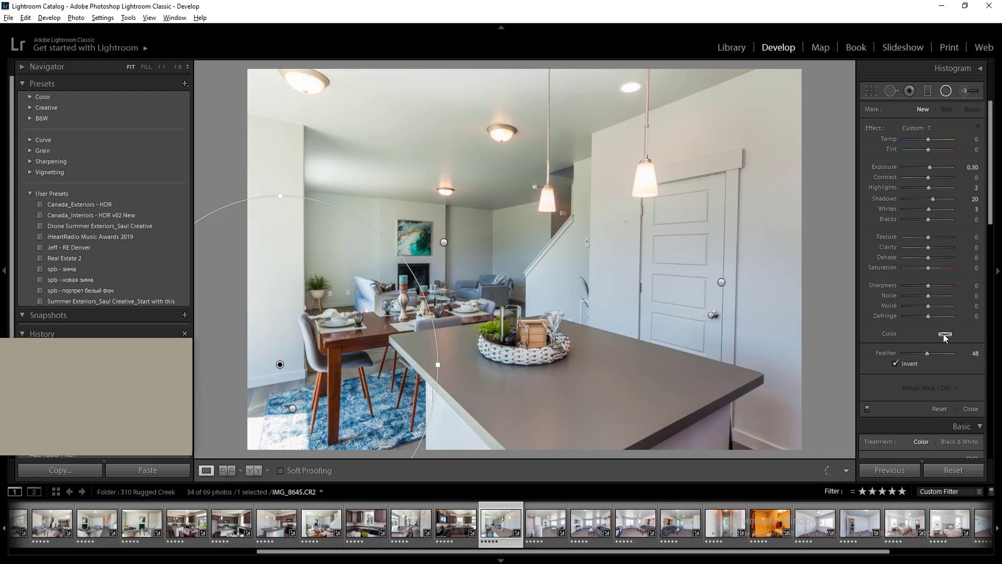
Set the photo's Yellow saturation to -40 and reduce its Green and Blue saturation
{"action": "left_click", "coordinate": [921, 447]}
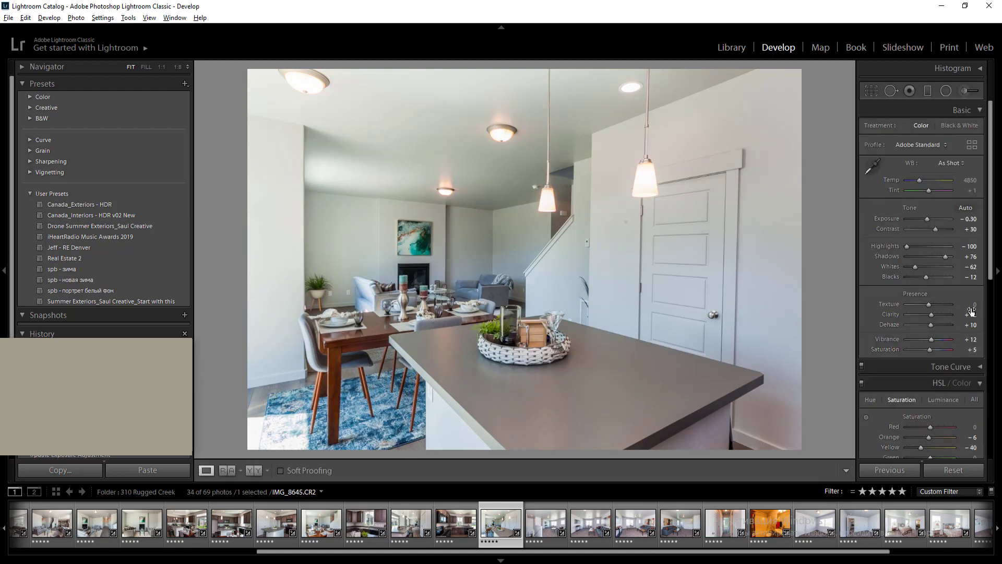
{"action": "scroll", "coordinate": [928, 417], "scroll_direction": "down", "scroll_amount": 2}
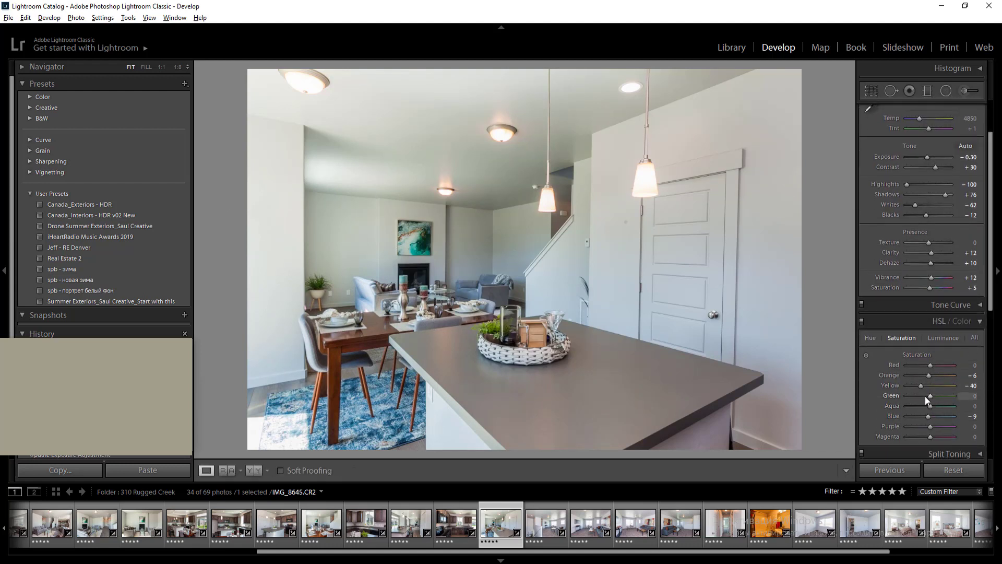
{"action": "left_click", "coordinate": [924, 395]}
{"action": "left_click", "coordinate": [923, 416]}
Set the Exposure of the next photo, IMG_8647.CR2, to -0.60 and its Temp to 5200
{"action": "key", "text": "Right"}
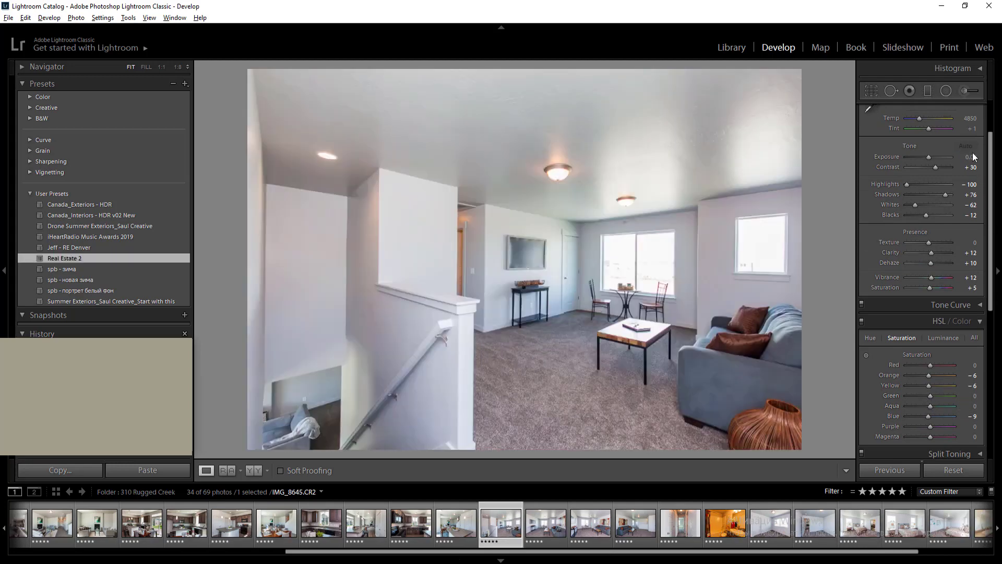
{"action": "left_click", "coordinate": [969, 156]}
{"action": "type", "text": "-0.6"}
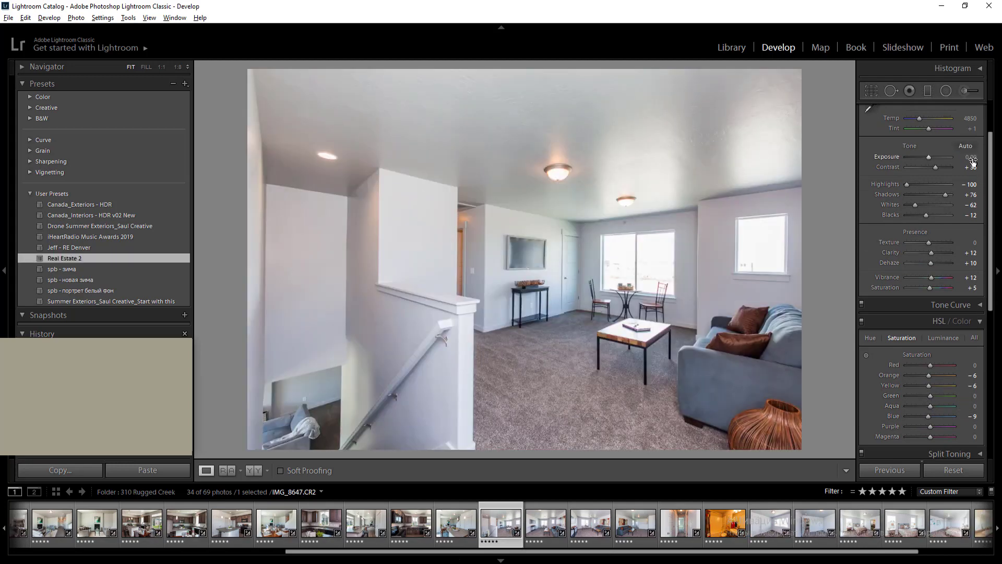
{"action": "key", "text": "Return"}
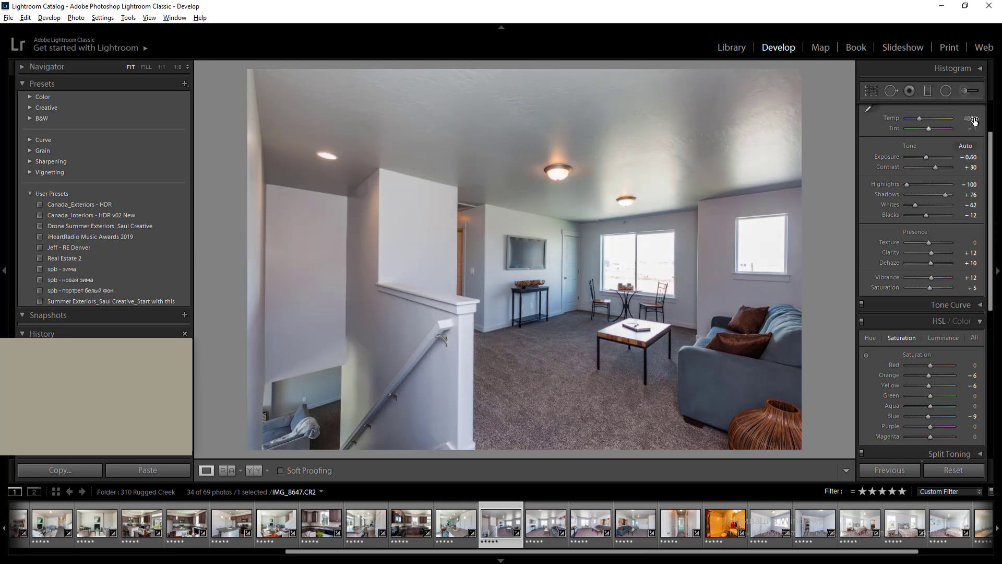
{"action": "left_click", "coordinate": [972, 119]}
{"action": "key", "text": "Up"}
{"action": "key", "text": "Up"}
{"action": "key", "text": "Up"}
{"action": "key", "text": "Up"}
{"action": "key", "text": "Up"}
Set the saturation of IMG_8647.CR2 to Blue -29, Yellow -27 and Green -22
{"action": "left_click_drag", "start_coordinate": [927, 417], "coordinate": [923, 416]}
{"action": "left_click", "coordinate": [925, 387]}
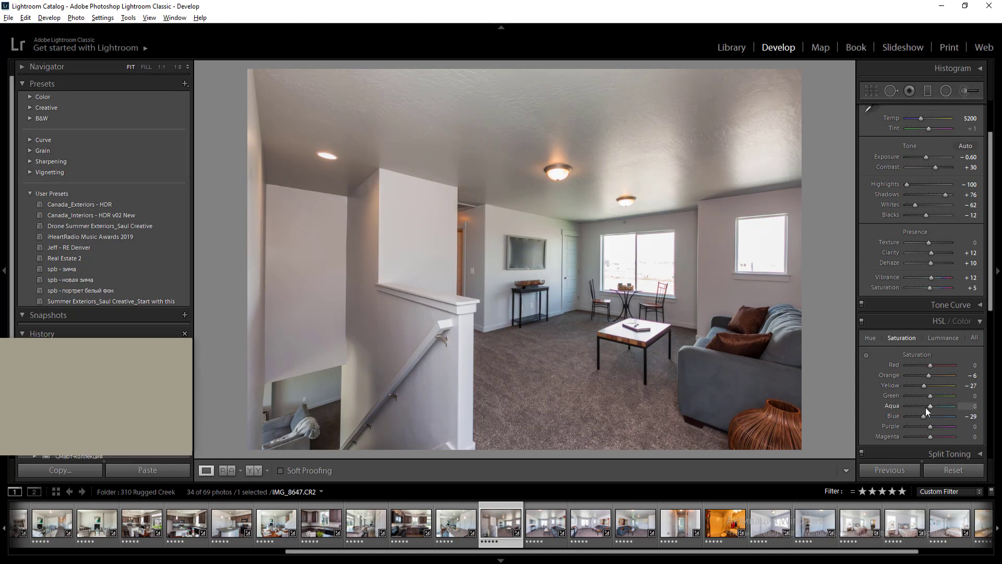
{"action": "left_click", "coordinate": [925, 397]}
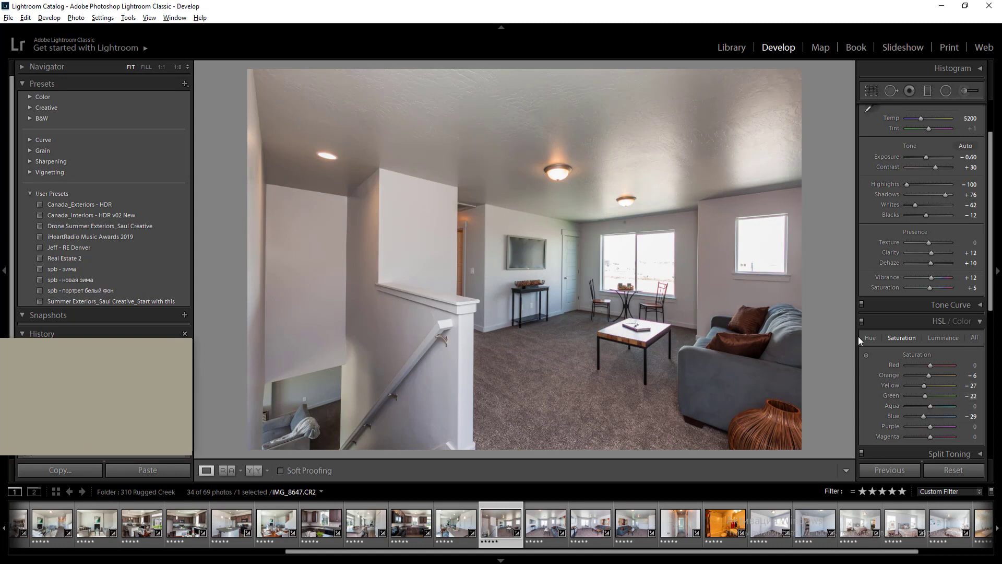
Add brightening radial filters with Exposure 0.30 over the stairwell wall and around the wall-mounted TV
{"action": "key", "text": "shift+m"}
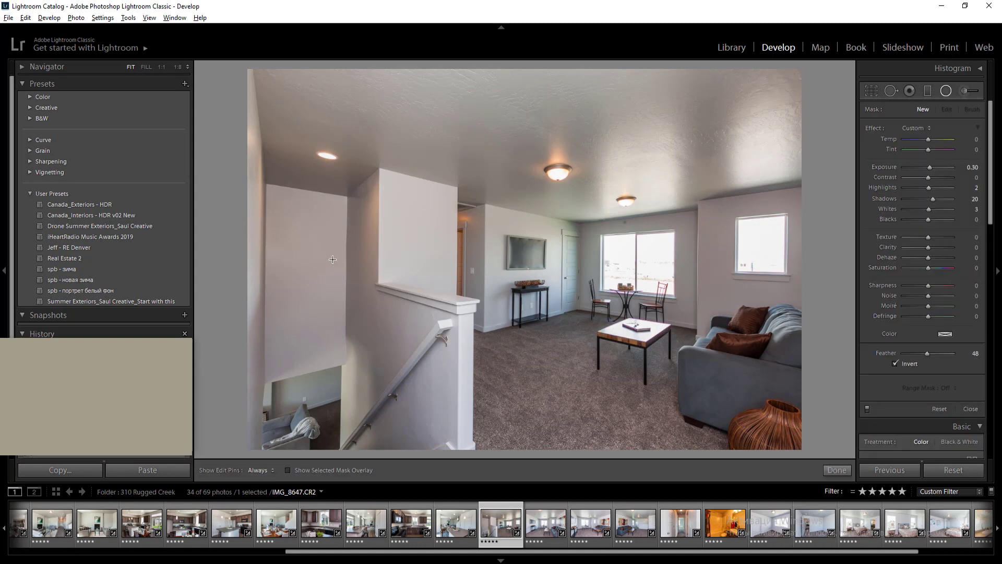
{"action": "left_click_drag", "start_coordinate": [294, 203], "coordinate": [439, 393]}
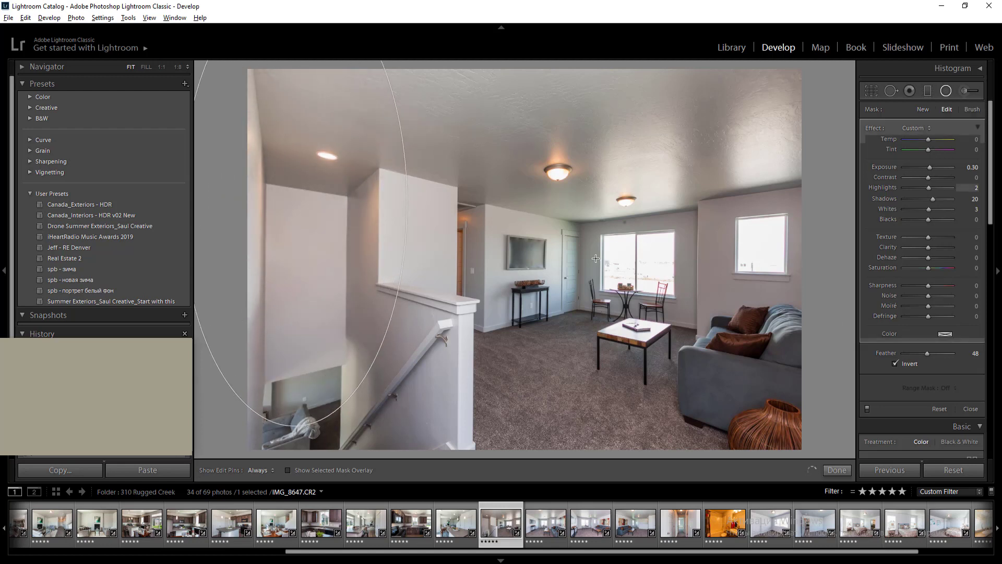
{"action": "left_click_drag", "start_coordinate": [505, 258], "coordinate": [610, 402]}
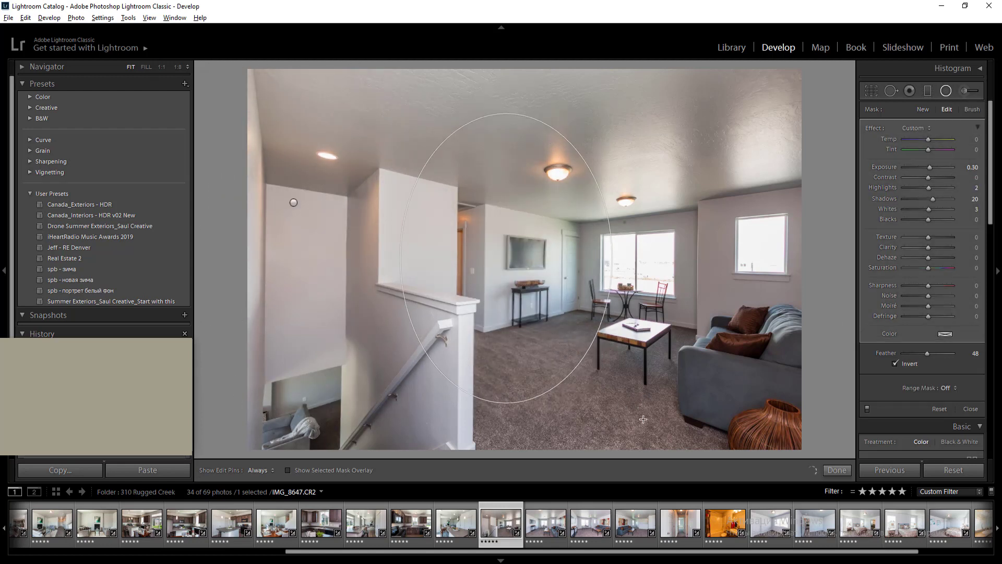
Add a radial filter around the large window and lower its Exposure and Highlights
{"action": "left_click_drag", "start_coordinate": [634, 264], "coordinate": [702, 349]}
{"action": "left_click", "coordinate": [971, 167]}
{"action": "type", "text": "-0.5"}
{"action": "key", "text": "Return"}
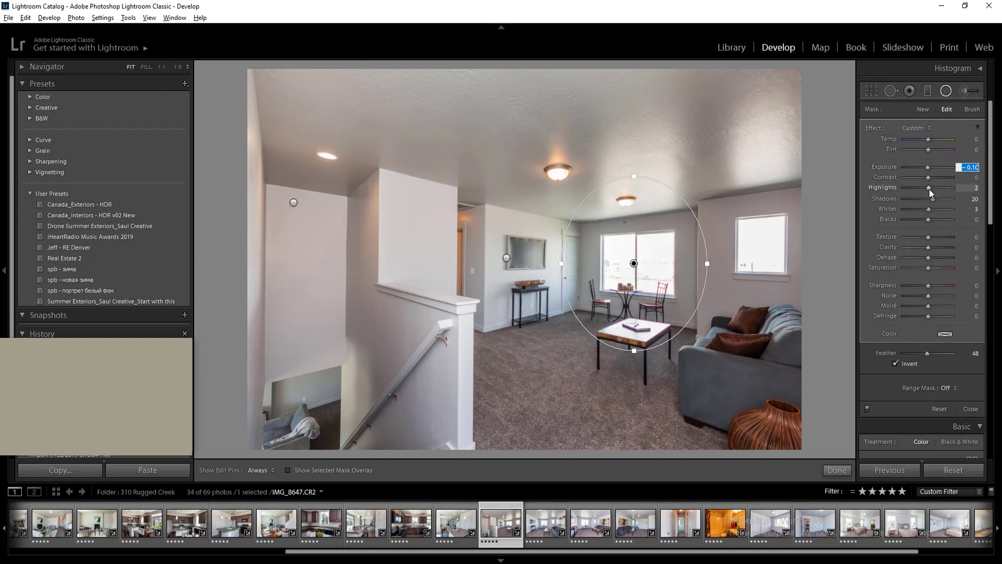
{"action": "left_click_drag", "start_coordinate": [929, 187], "coordinate": [924, 193]}
Add a radial filter over the small window above the sofa and lower its Exposure and Highlights
{"action": "left_click_drag", "start_coordinate": [761, 246], "coordinate": [794, 288]}
{"action": "left_click", "coordinate": [972, 167]}
{"action": "type", "text": "-0.5"}
{"action": "key", "text": "Return"}
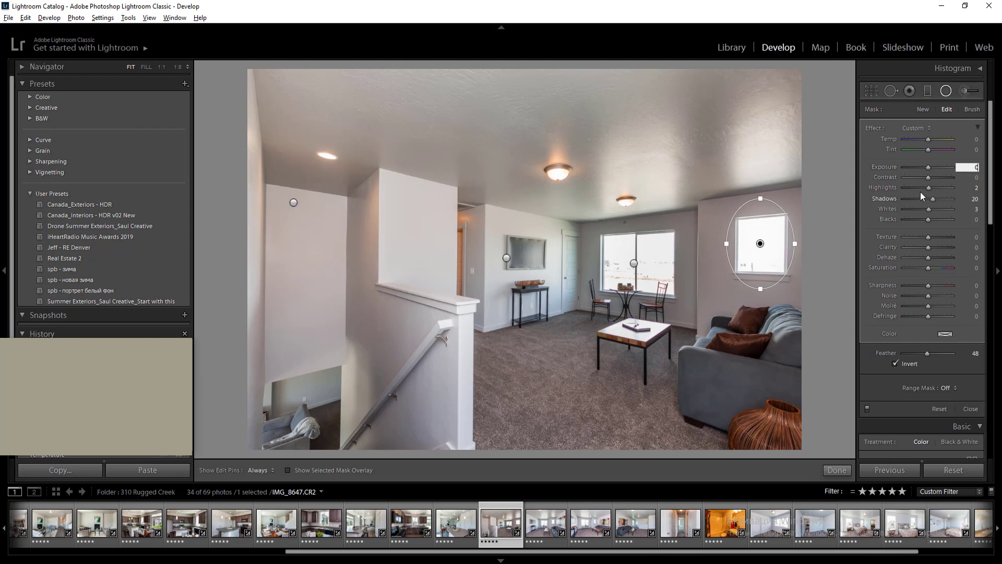
{"action": "left_click_drag", "start_coordinate": [928, 187], "coordinate": [919, 187]}
Add a wide brightening radial filter across the ceiling and a smaller one at the foot of the stairwell
{"action": "left_click_drag", "start_coordinate": [577, 107], "coordinate": [930, 209]}
{"action": "left_click_drag", "start_coordinate": [631, 425], "coordinate": [633, 427]}
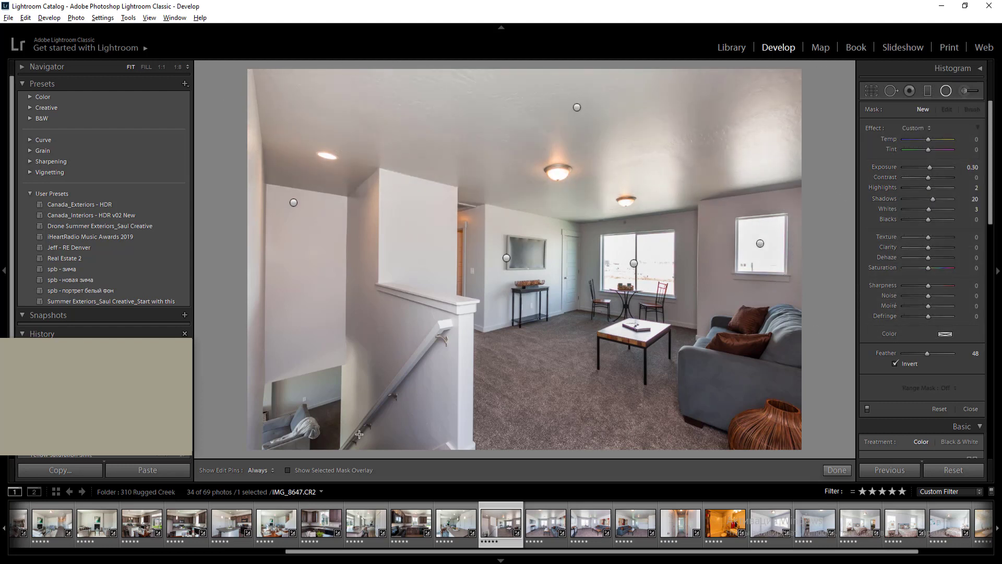
{"action": "left_click_drag", "start_coordinate": [304, 423], "coordinate": [366, 473]}
Apply automatic tone to the next photo, IMG_8649.CR2, and set Temp 5150, Exposure -0.44 and Whites -48
{"action": "key", "text": "Right"}
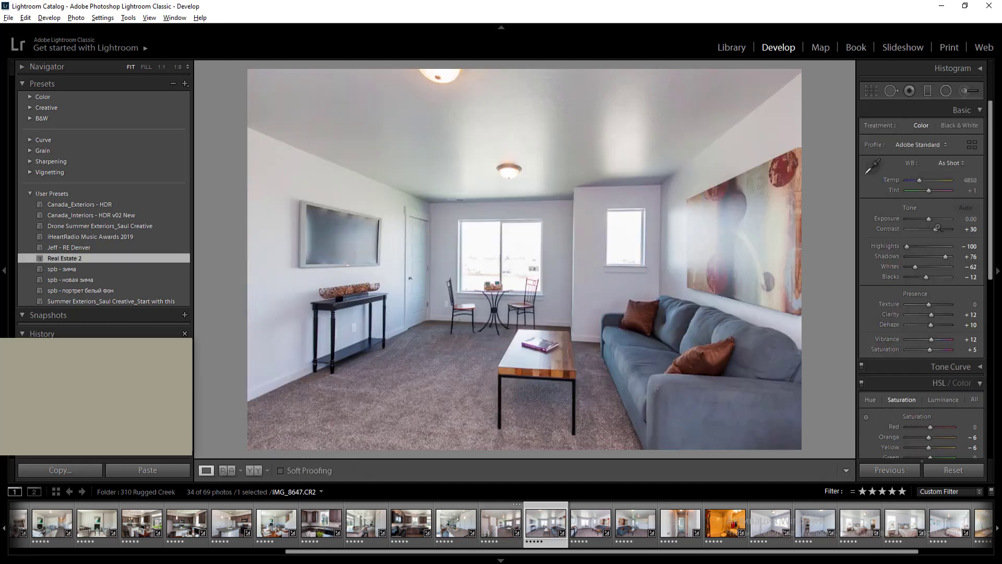
{"action": "left_click", "coordinate": [966, 207]}
{"action": "left_click", "coordinate": [971, 180]}
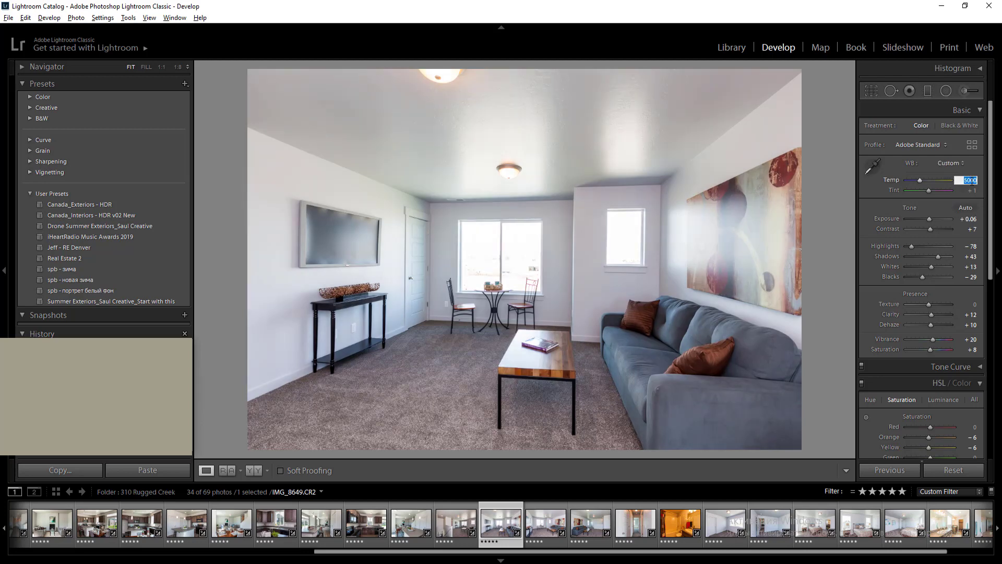
{"action": "left_click", "coordinate": [971, 219]}
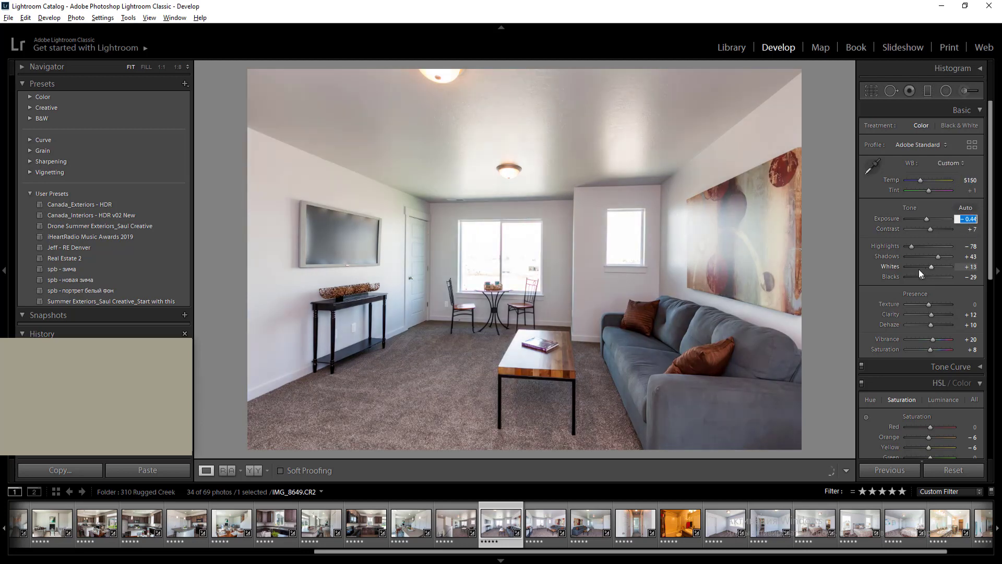
{"action": "left_click", "coordinate": [918, 268]}
Add a wide radial filter across the living room ceiling of IMG_8649.CR2
{"action": "key", "text": "shift+m"}
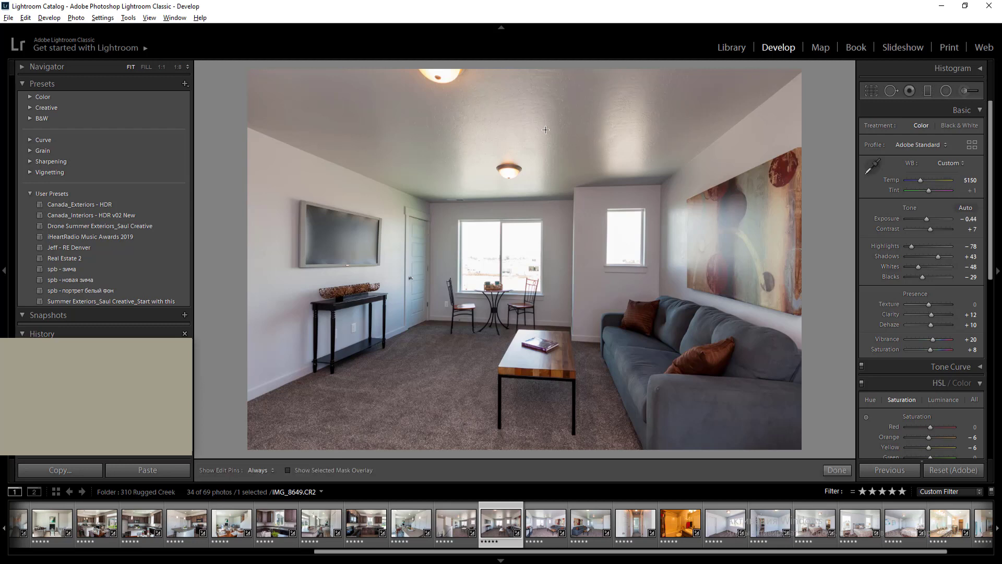
{"action": "left_click_drag", "start_coordinate": [507, 89], "coordinate": [822, 233]}
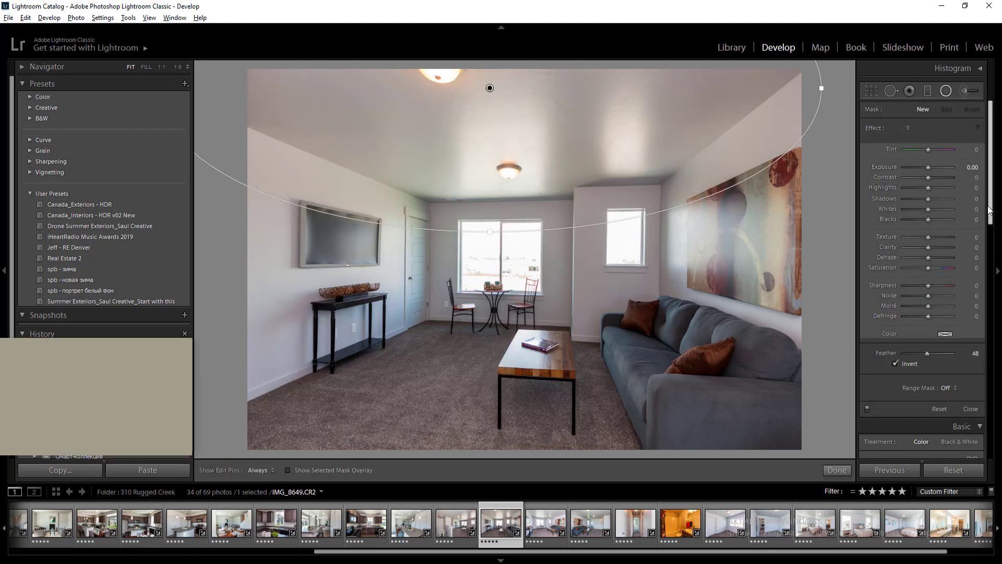
{"action": "key", "text": "shift+m"}
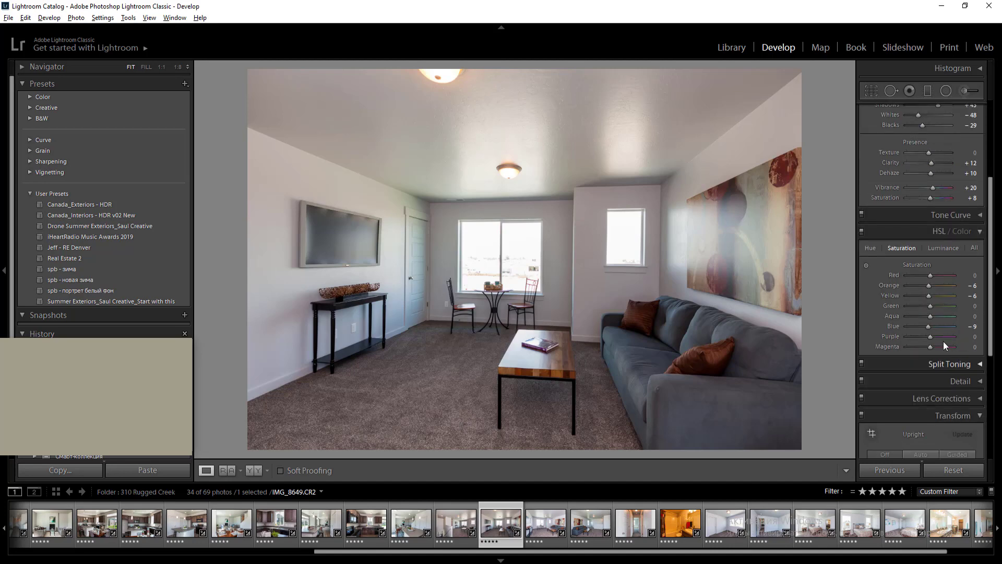
Set the saturation of IMG_8649.CR2 to Yellow -38, Green -24 and Blue -42
{"action": "left_click", "coordinate": [922, 296]}
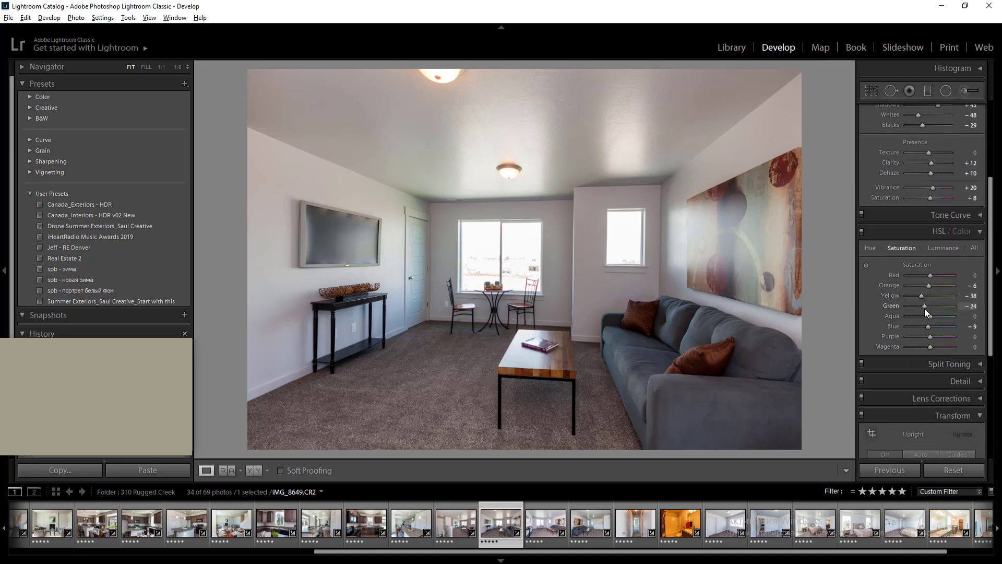
{"action": "left_click", "coordinate": [924, 308]}
{"action": "left_click", "coordinate": [919, 326]}
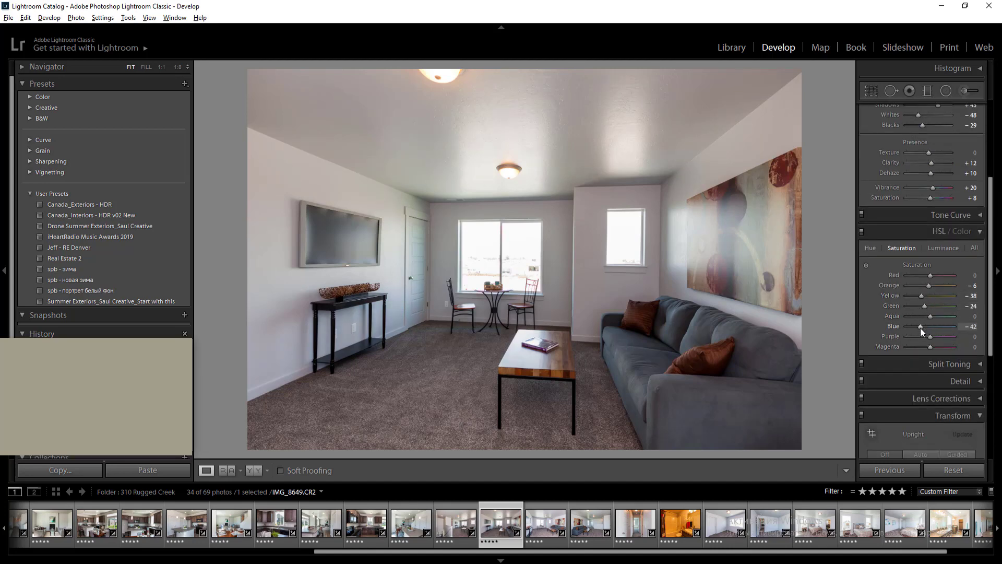
Add a radial filter around the large window with Exposure -0.60 and Highlights -30
{"action": "key", "text": "shift+m"}
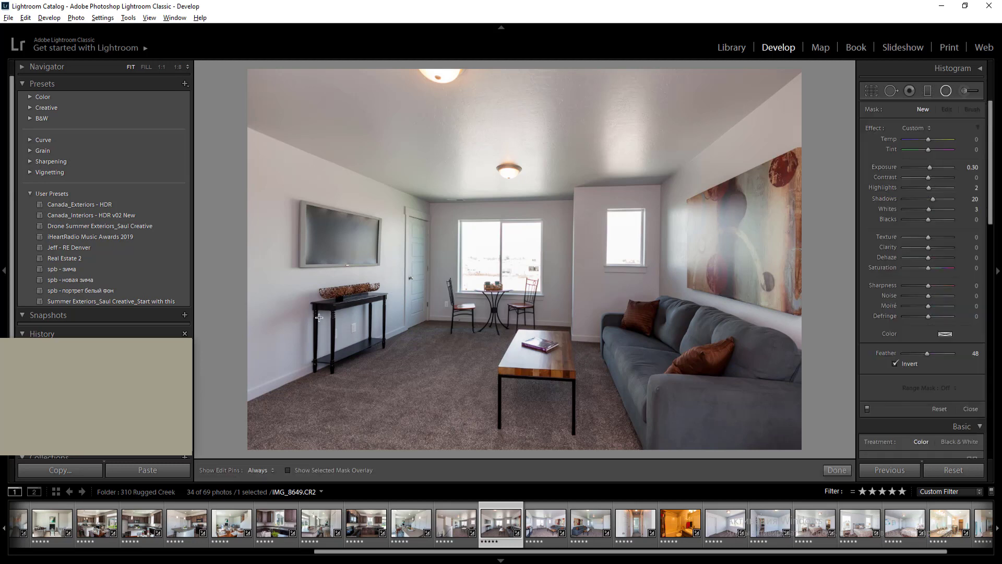
{"action": "left_click_drag", "start_coordinate": [498, 253], "coordinate": [550, 309]}
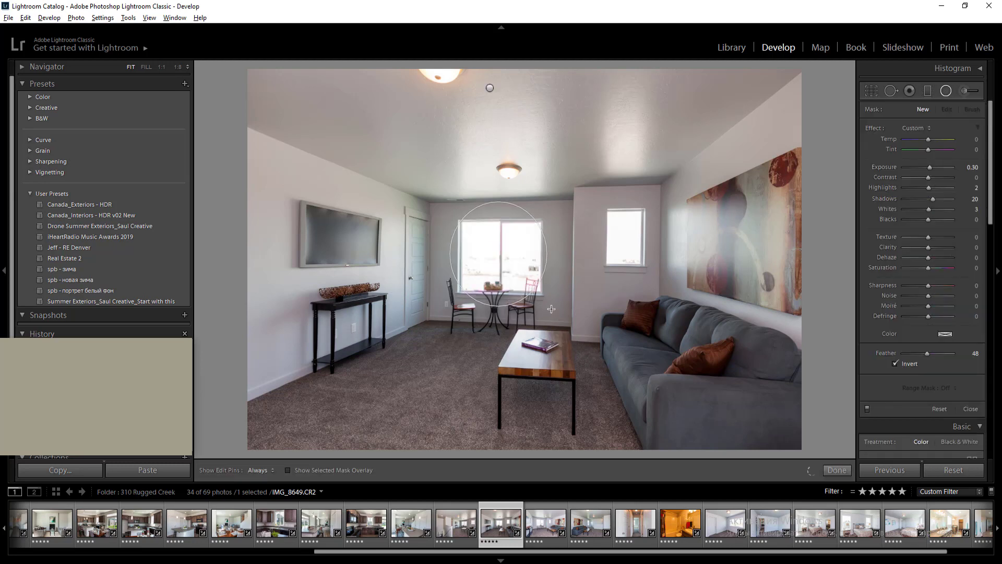
{"action": "left_click", "coordinate": [974, 167]}
{"action": "type", "text": "-0.6"}
{"action": "left_click_drag", "start_coordinate": [928, 188], "coordinate": [921, 188]}
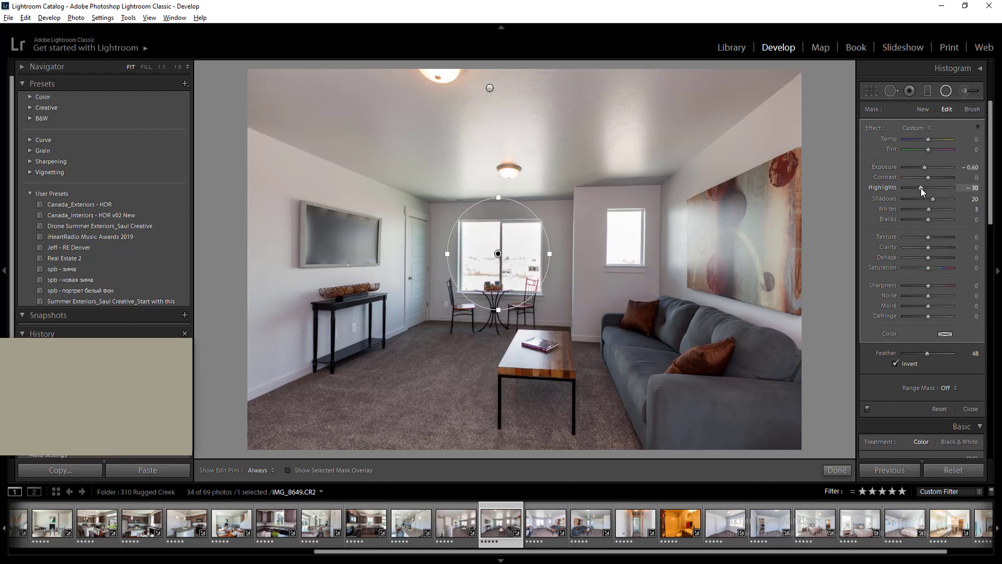
Add a brightening radial filter with Exposure 0.30 over the blue-grey sofa
{"action": "key", "text": "shift+m"}
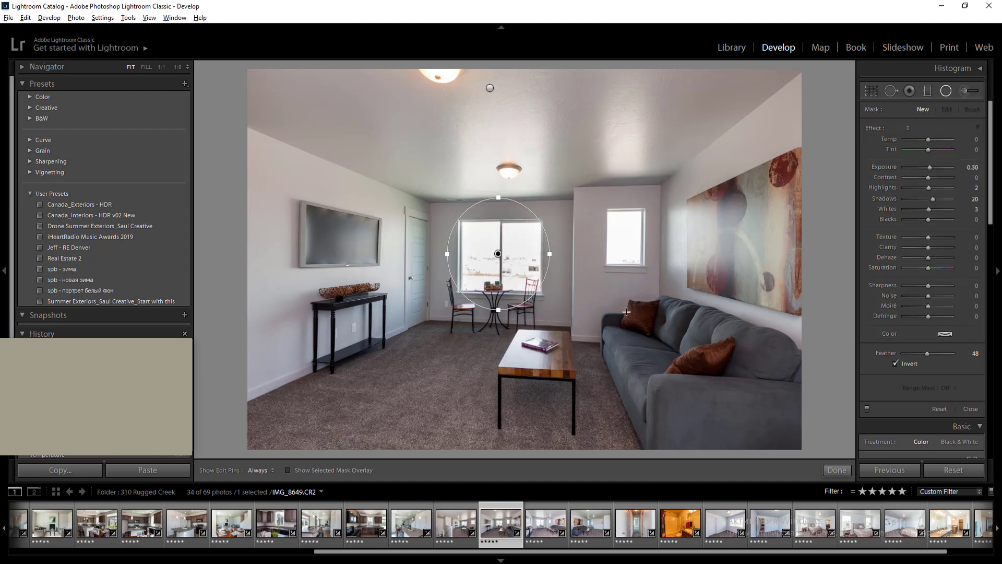
{"action": "key", "text": "shift+m"}
{"action": "key", "text": "shift+m"}
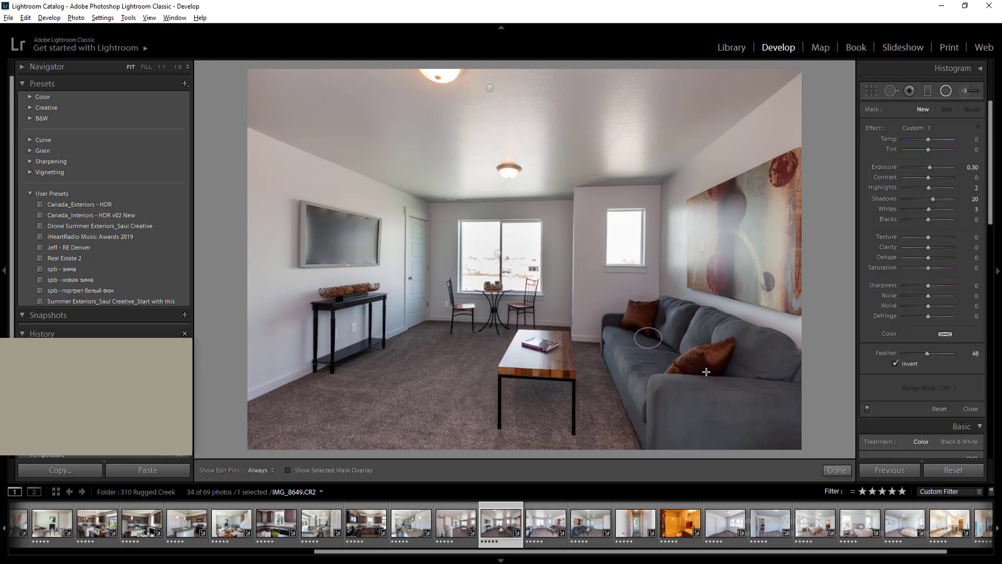
{"action": "left_click_drag", "start_coordinate": [649, 338], "coordinate": [724, 380]}
Select IMG_8649.CR2 together with the next two photos and synchronize its develop settings to them
{"action": "key", "text": "Right"}
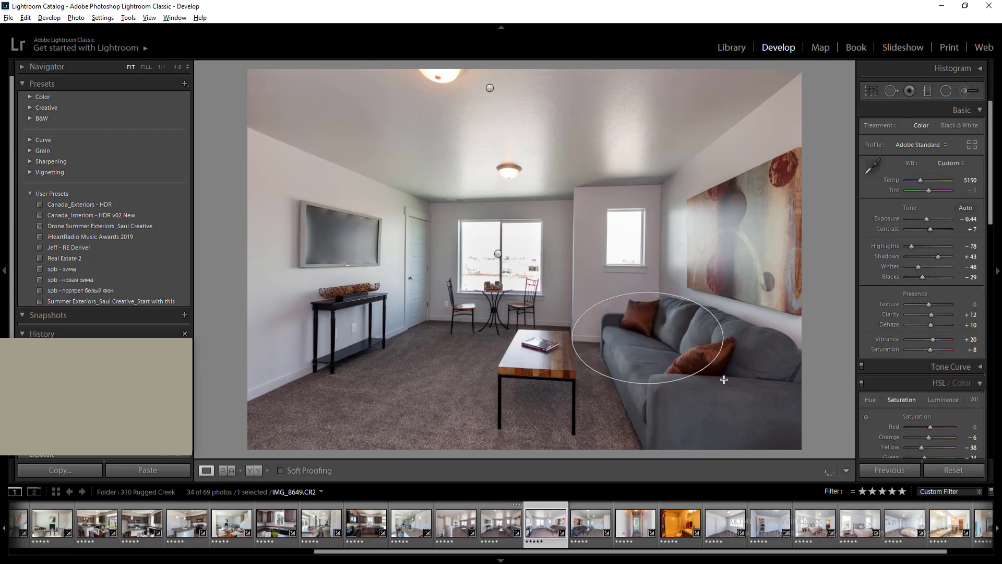
{"action": "key", "text": "Left"}
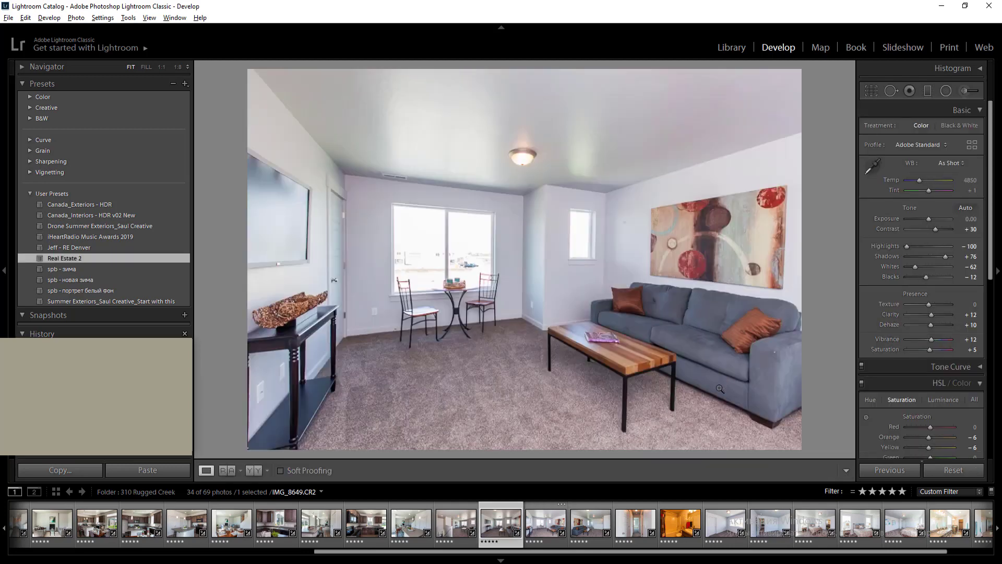
{"action": "key", "text": "shift+Right"}
{"action": "key", "text": "shift+Right"}
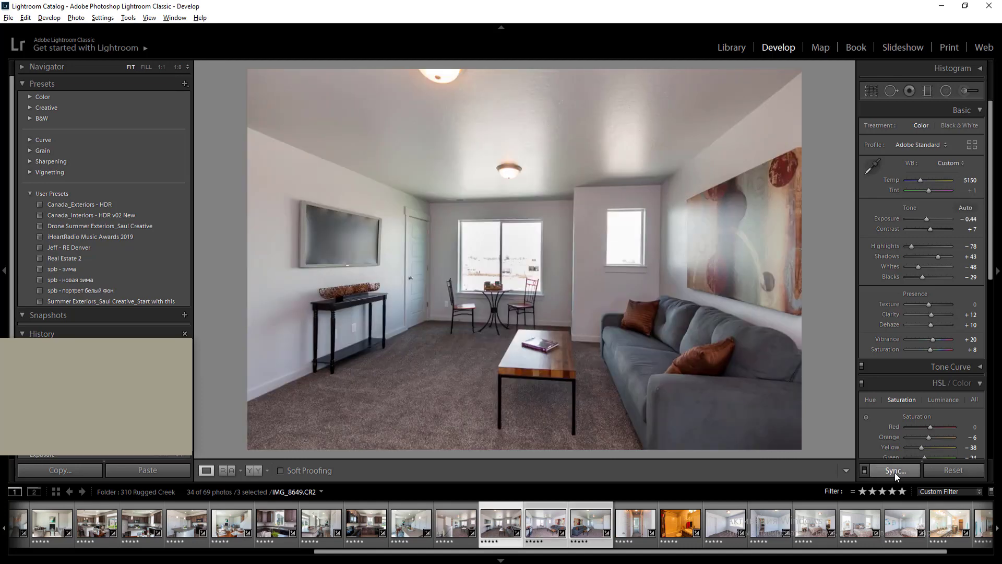
{"action": "left_click", "coordinate": [895, 472]}
{"action": "left_click", "coordinate": [818, 541]}
Open the living room photo IMG_8652.CR2 and set its exposure to -0.64
{"action": "left_click", "coordinate": [458, 530]}
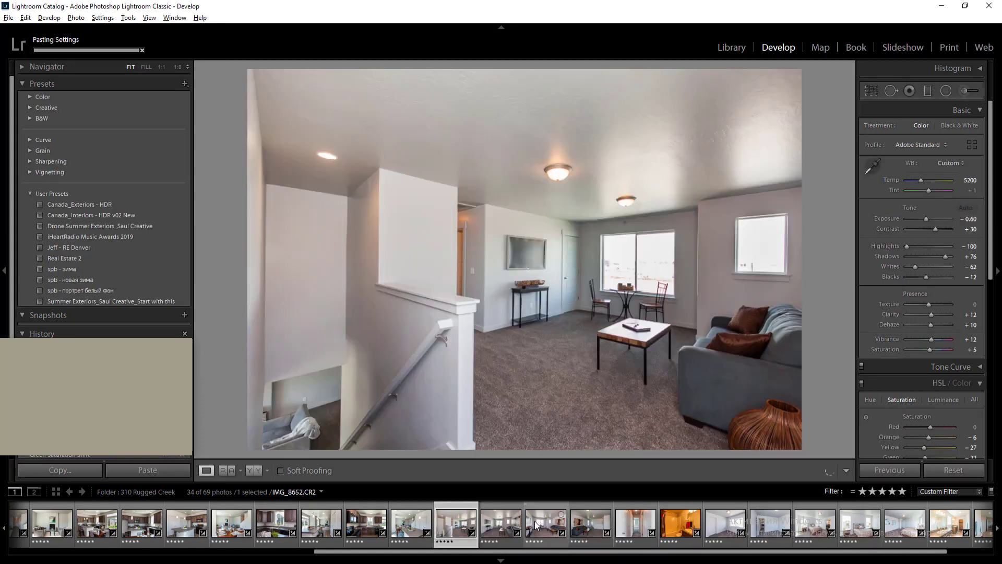
{"action": "left_click", "coordinate": [538, 520]}
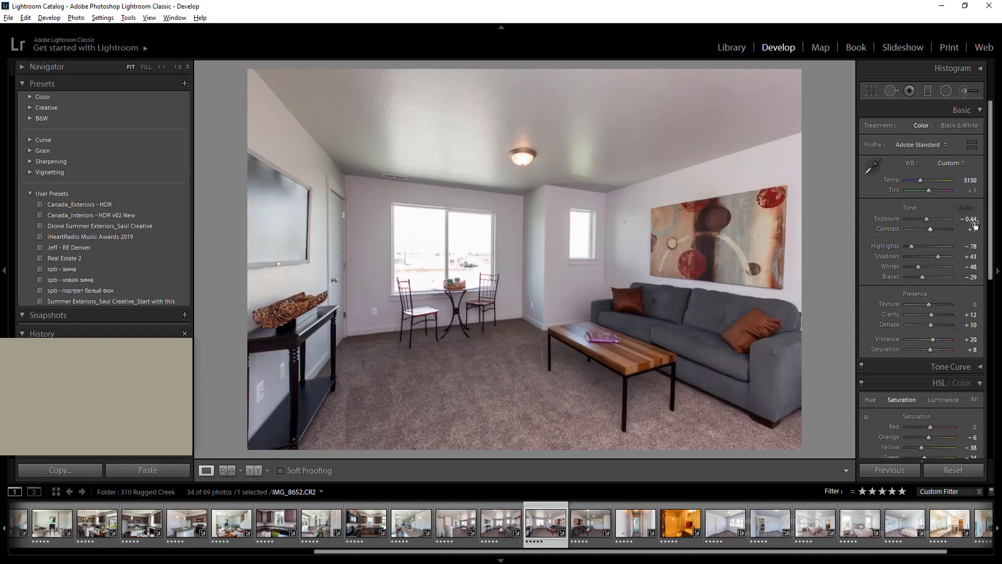
{"action": "left_click_drag", "start_coordinate": [975, 222], "coordinate": [971, 221]}
Add a large radial filter over the carpet and sofa area with Exposure -0.70
{"action": "key", "text": "shift+m"}
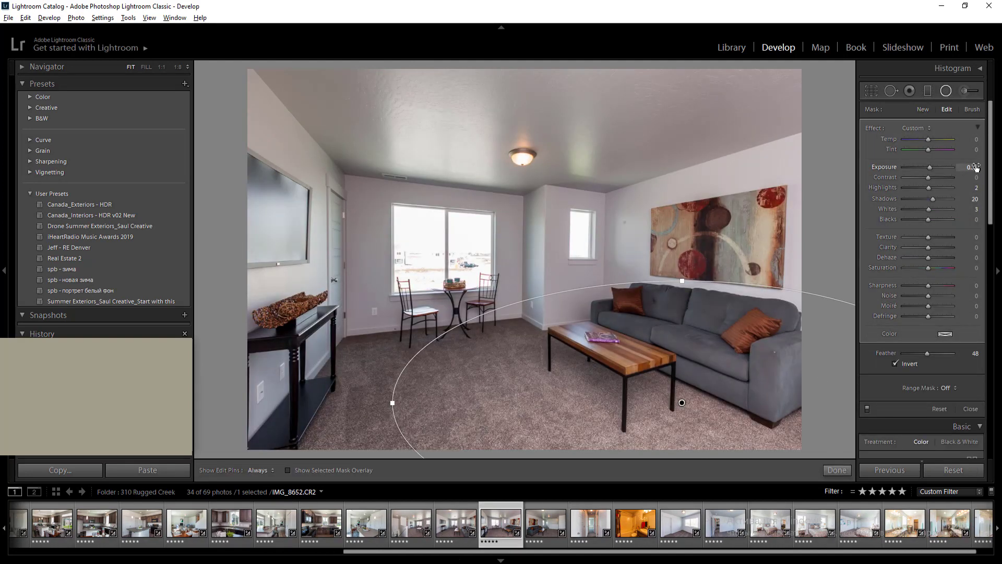
{"action": "left_click", "coordinate": [974, 167]}
{"action": "type", "text": "-0.7"}
{"action": "key", "text": "Return"}
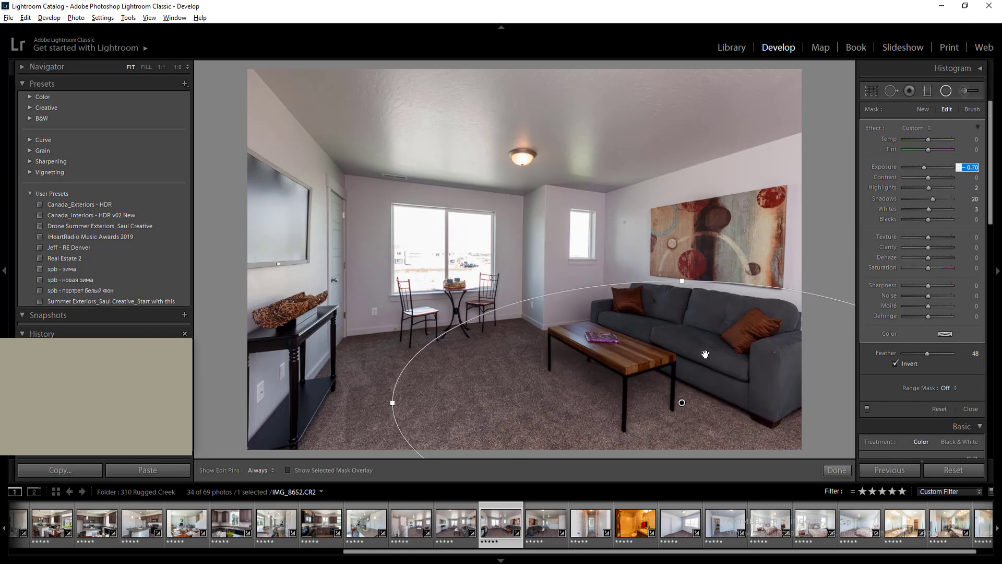
{"action": "key", "text": "Return"}
{"action": "key", "text": "shift+m"}
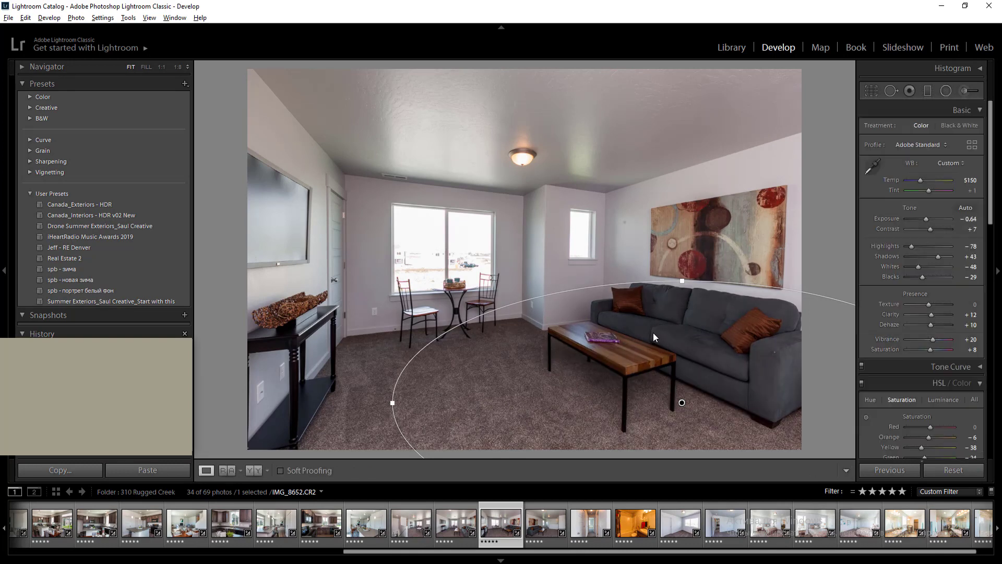
Add a radial filter over the sofa and coffee table with Exposure 0.70, and another wide one over the ceiling
{"action": "key", "text": "shift+m"}
{"action": "left_click_drag", "start_coordinate": [653, 335], "coordinate": [824, 405]}
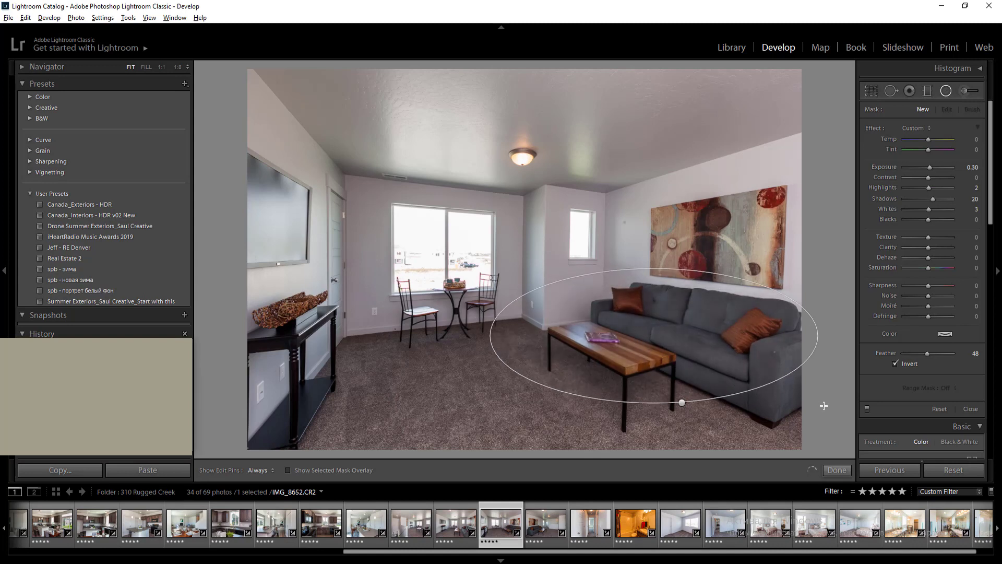
{"action": "left_click", "coordinate": [971, 167]}
{"action": "type", "text": "0.7"}
{"action": "key", "text": "Return"}
{"action": "left_click_drag", "start_coordinate": [530, 95], "coordinate": [868, 204]}
{"action": "key", "text": "shift+m"}
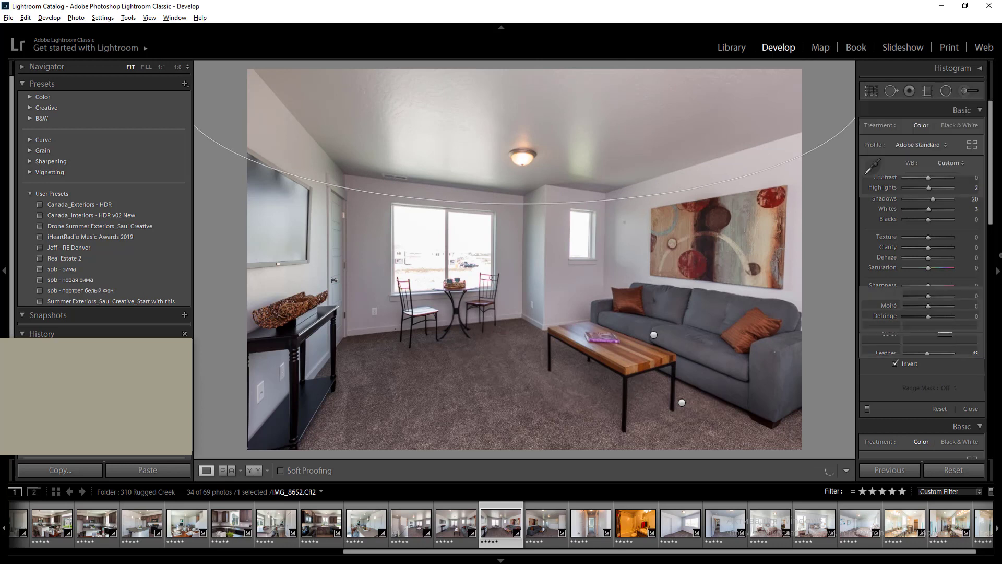
Set the living room photo's tint to -4 and its orange saturation to -20
{"action": "left_click", "coordinate": [968, 191]}
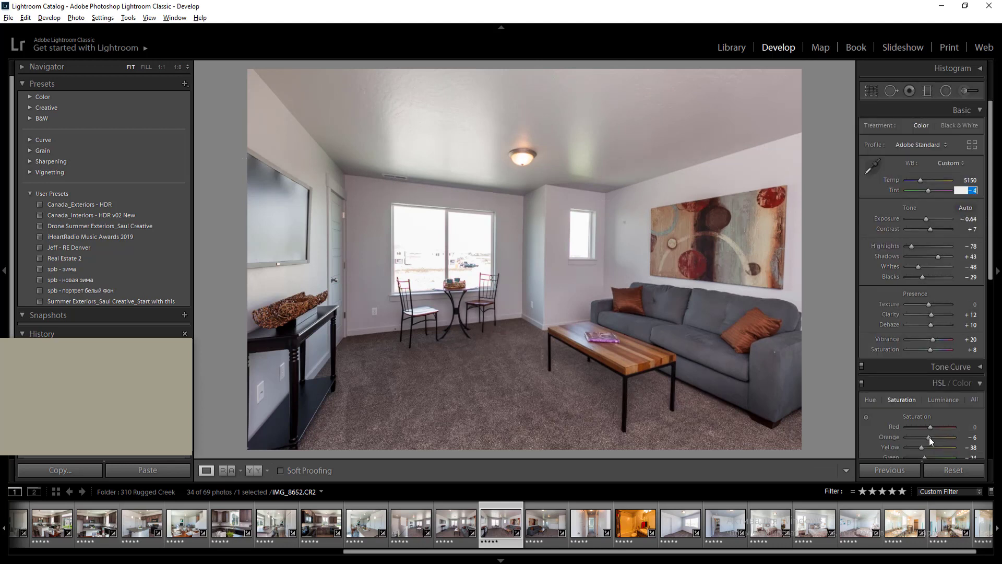
{"action": "left_click_drag", "start_coordinate": [929, 437], "coordinate": [928, 437]}
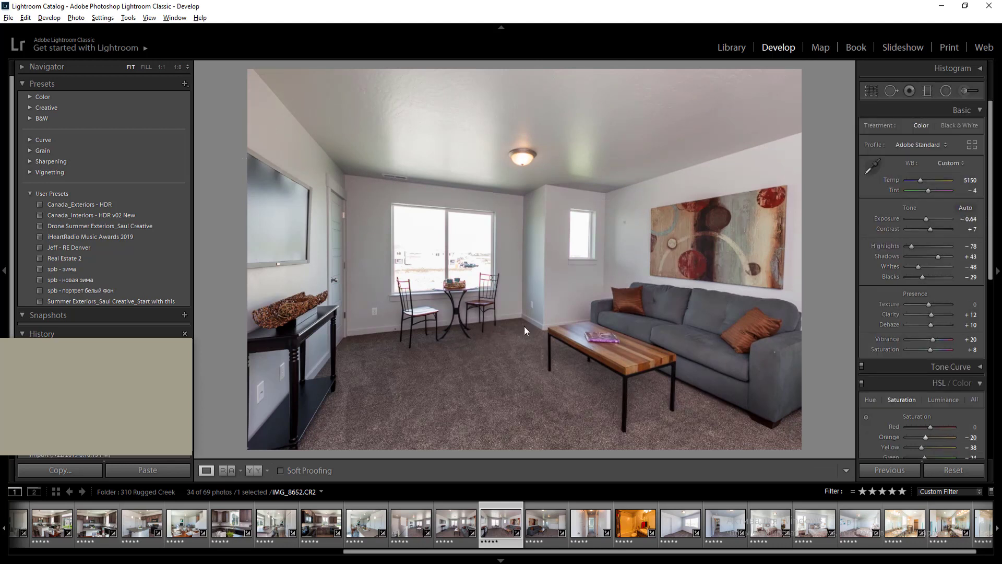
Add a radial filter around the large window with Exposure -0.40, Highlights -24 and Whites -15
{"action": "key", "text": "shift+m"}
{"action": "left_click_drag", "start_coordinate": [436, 246], "coordinate": [511, 317]}
{"action": "left_click", "coordinate": [974, 167]}
{"action": "type", "text": "-0.4"}
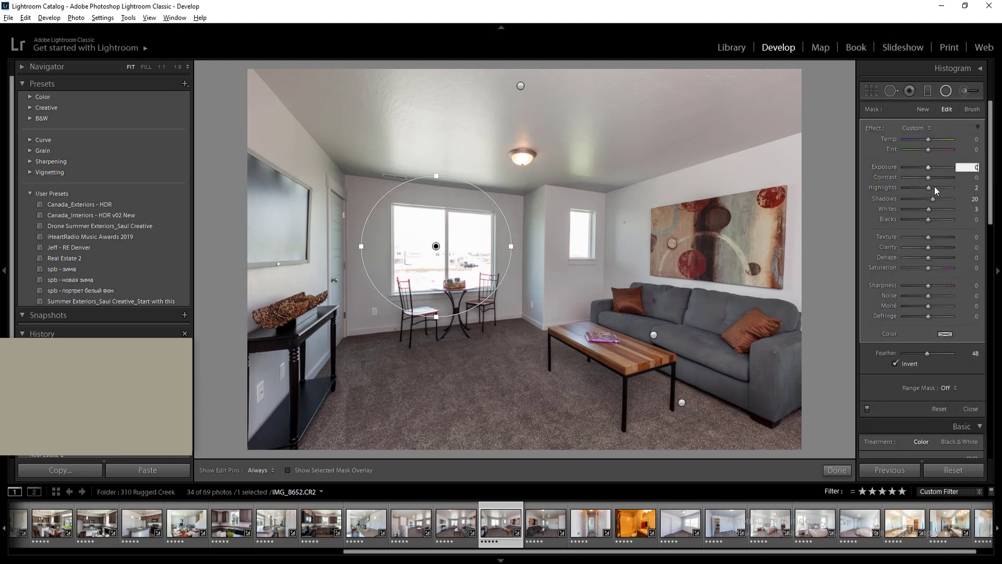
{"action": "left_click_drag", "start_coordinate": [929, 187], "coordinate": [922, 202]}
{"action": "left_click", "coordinate": [924, 208]}
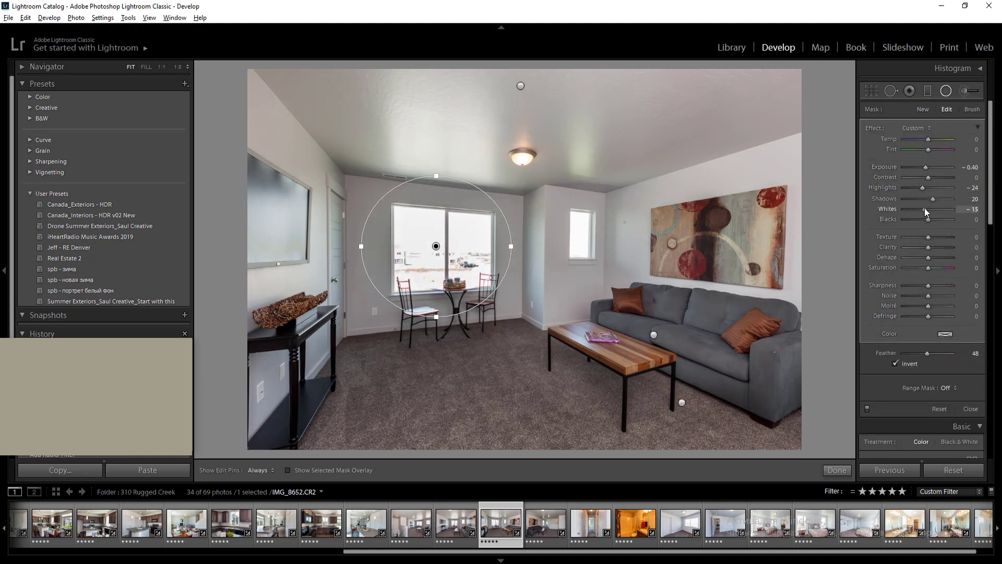
Fine-tune the exposure of the window's radial filter and finish the filter editing
{"action": "left_click", "coordinate": [970, 167]}
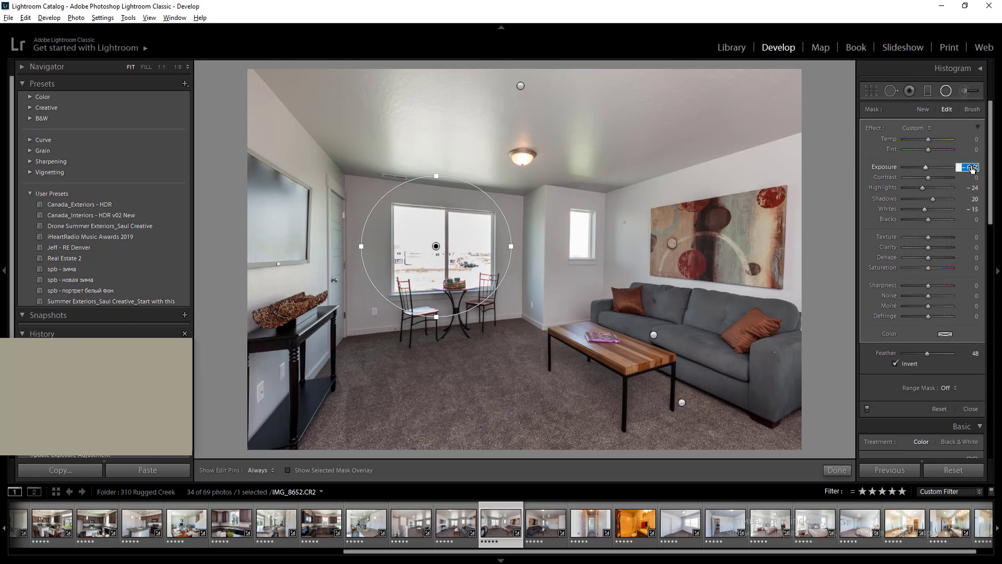
{"action": "key", "text": "Up"}
{"action": "key", "text": "Up"}
{"action": "key", "text": "Return"}
{"action": "left_click", "coordinate": [970, 408]}
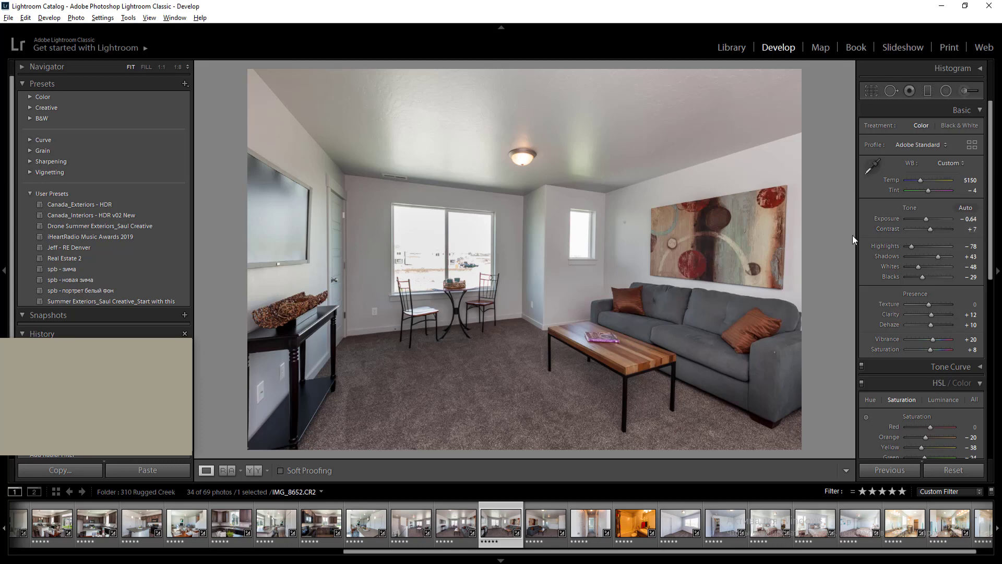
Go to IMG_8655.CR2 and set its exposure to 0.00
{"action": "key", "text": "Right"}
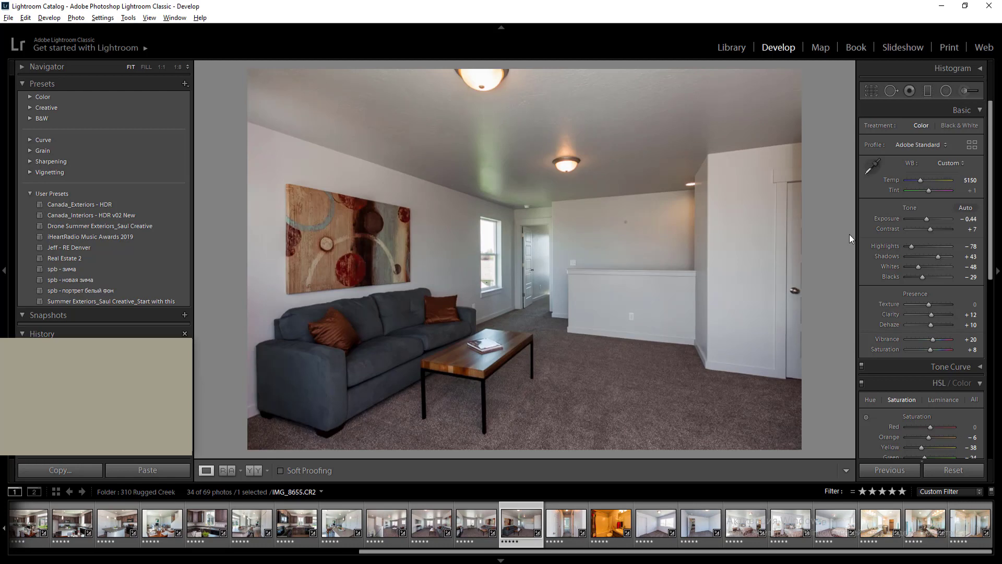
{"action": "left_click", "coordinate": [971, 218]}
{"action": "type", "text": "0"}
{"action": "key", "text": "Return"}
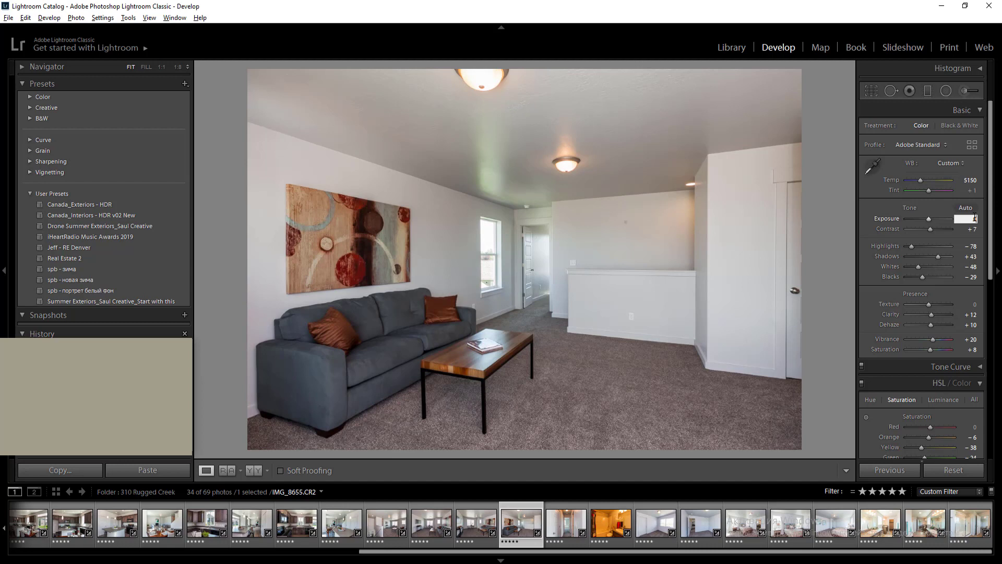
Add a radial filter with Exposure 0.30 over the ceiling and one with Exposure -0.40 over the carpet and half wall
{"action": "left_click", "coordinate": [943, 94]}
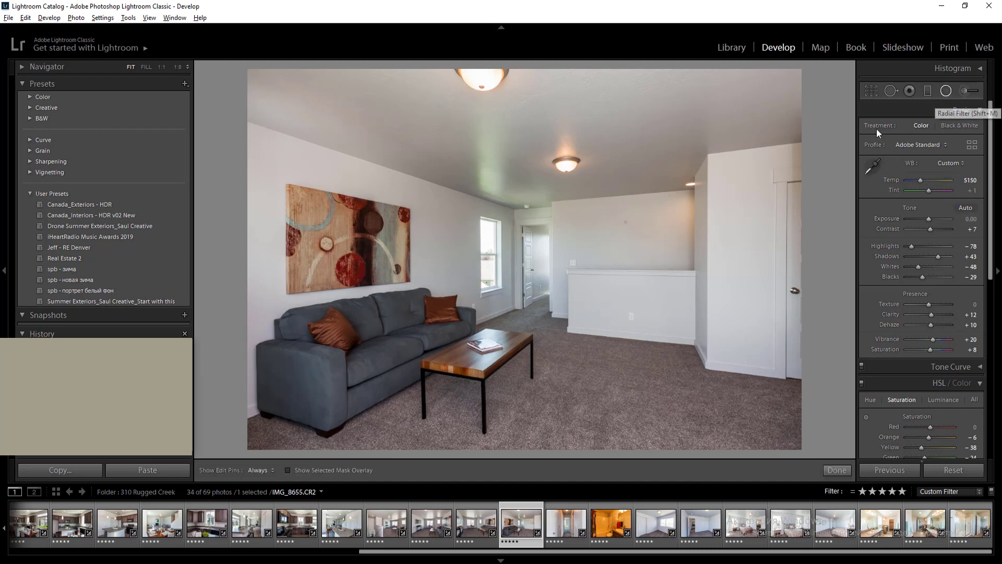
{"action": "left_click_drag", "start_coordinate": [500, 149], "coordinate": [729, 234]}
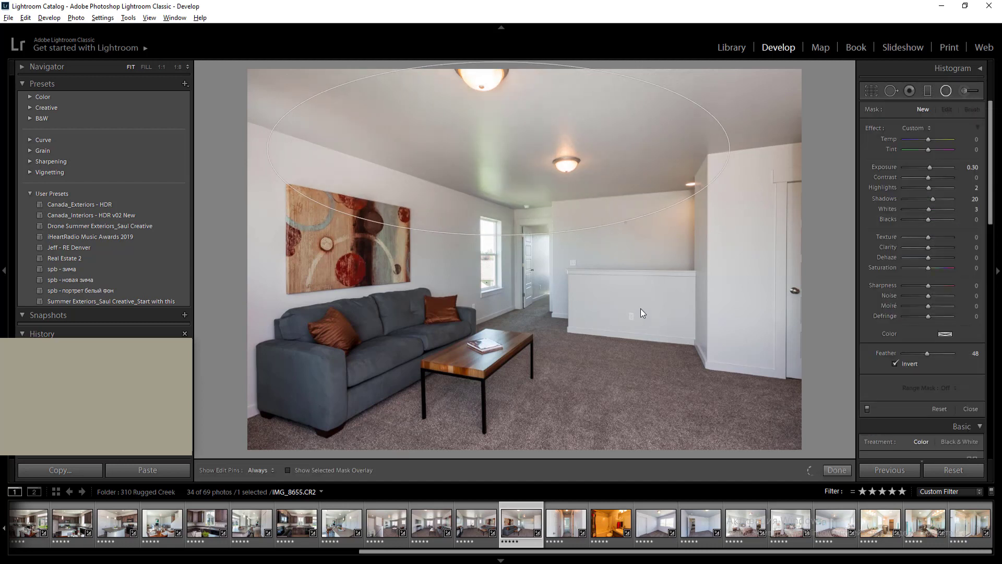
{"action": "left_click_drag", "start_coordinate": [674, 349], "coordinate": [883, 529]}
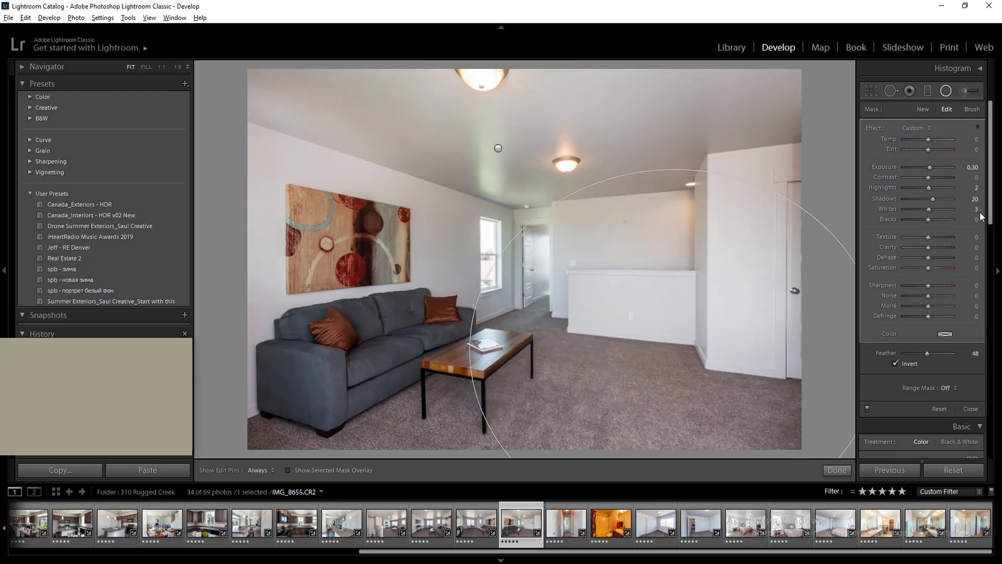
{"action": "left_click", "coordinate": [972, 167]}
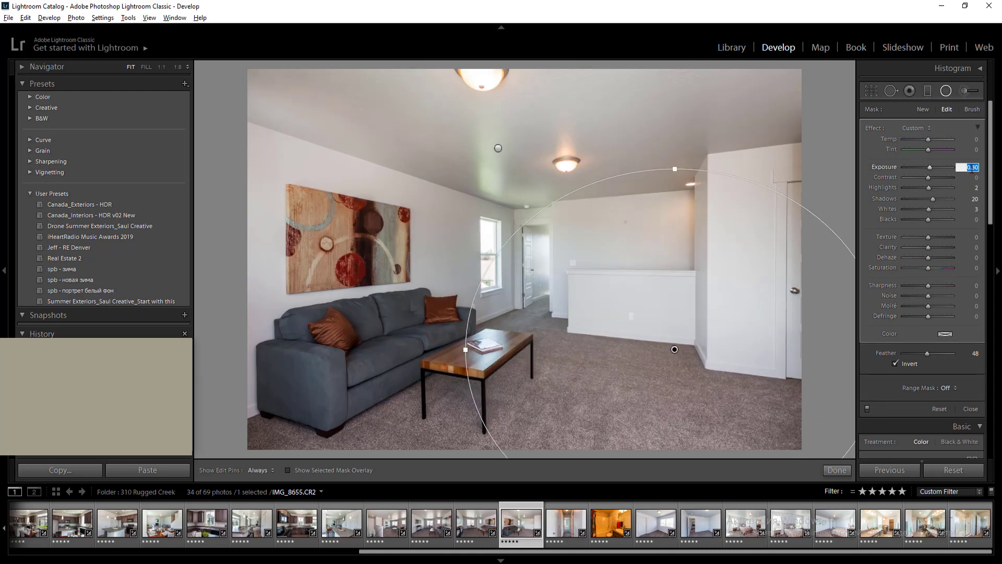
{"action": "type", "text": "-0.4"}
{"action": "key", "text": "Return"}
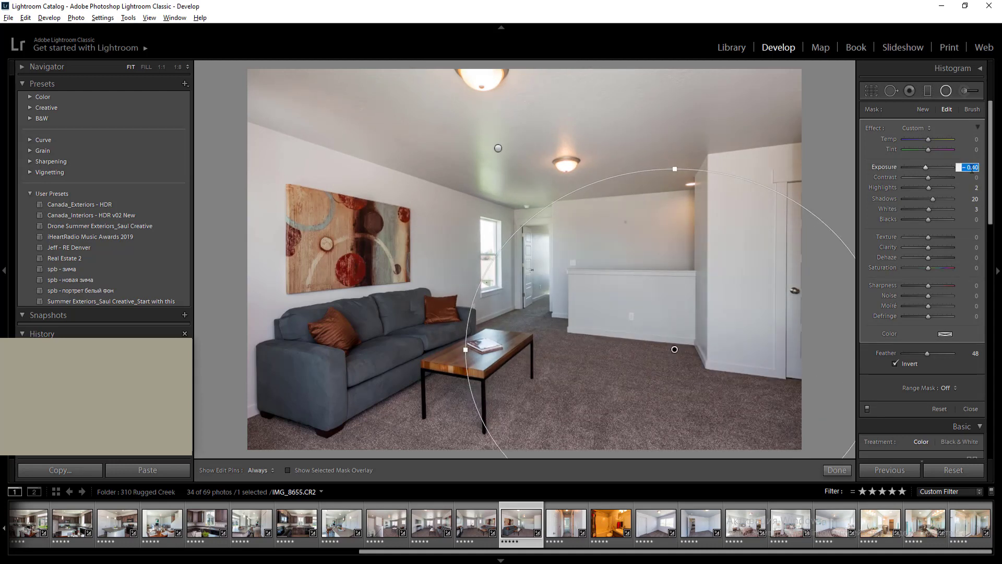
Add brightening radial filters with Exposure 0.30 over the painting and sofa, and around the far doorway
{"action": "left_click", "coordinate": [970, 140]}
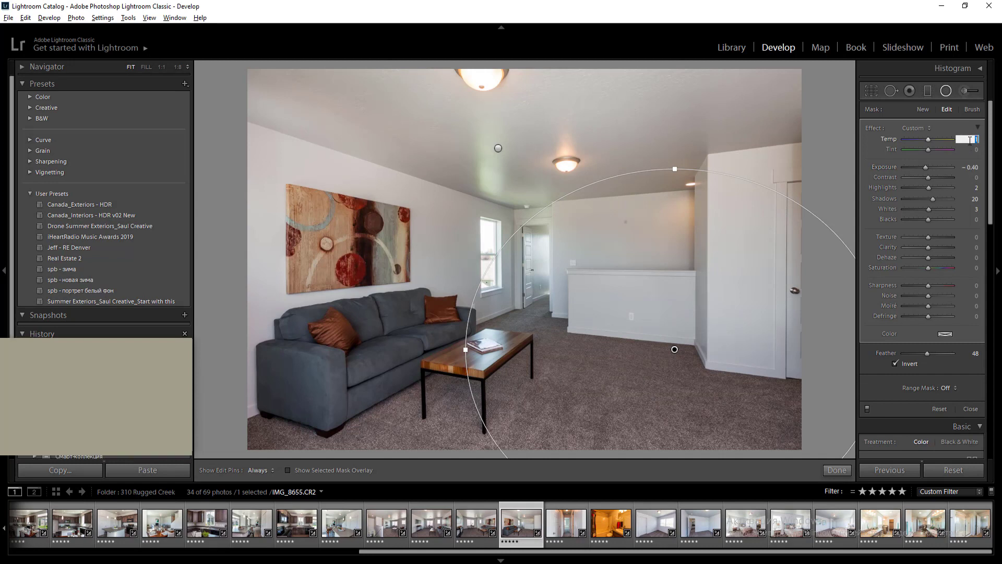
{"action": "key", "text": "Return"}
{"action": "key", "text": "Return"}
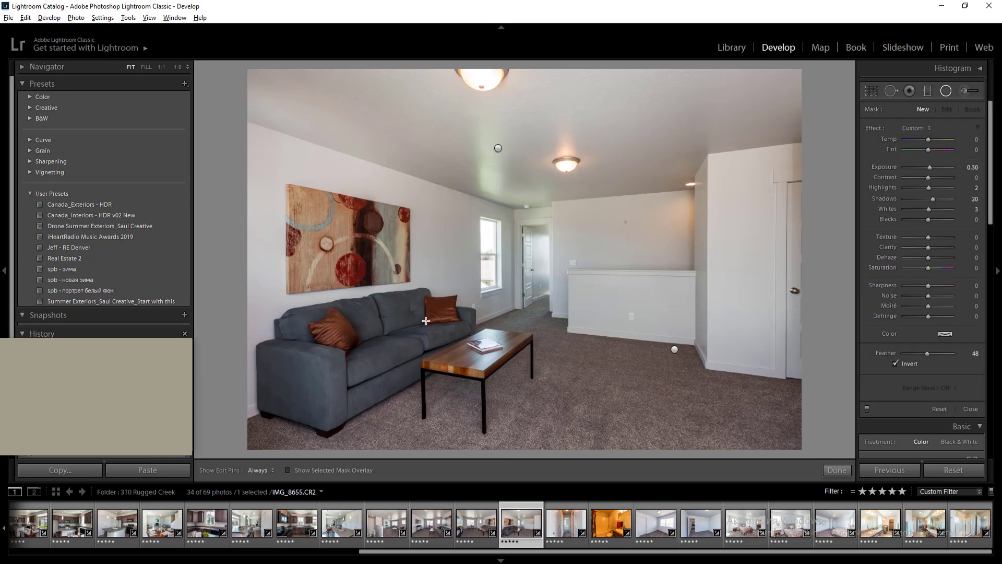
{"action": "left_click_drag", "start_coordinate": [405, 252], "coordinate": [506, 387]}
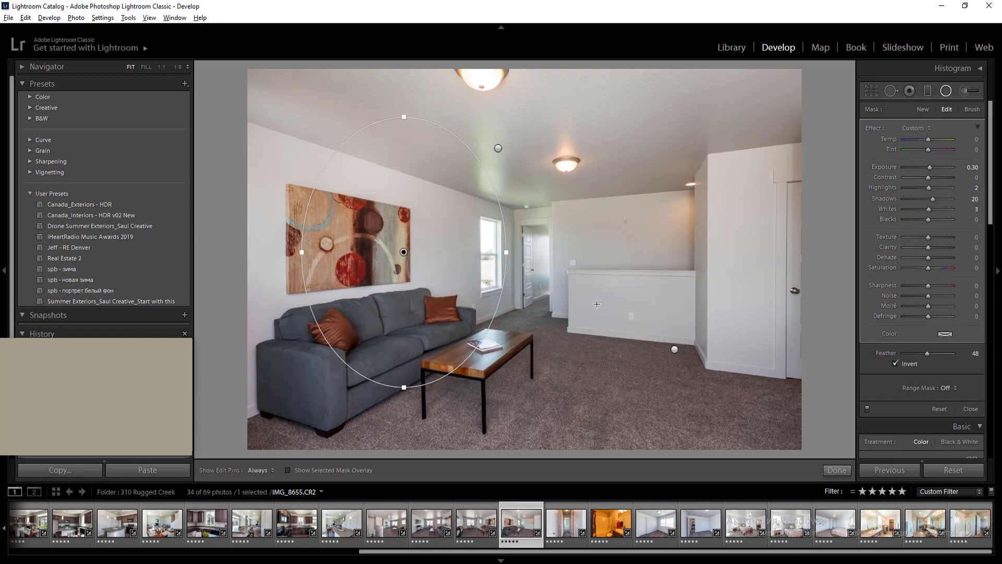
{"action": "left_click_drag", "start_coordinate": [573, 249], "coordinate": [647, 353]}
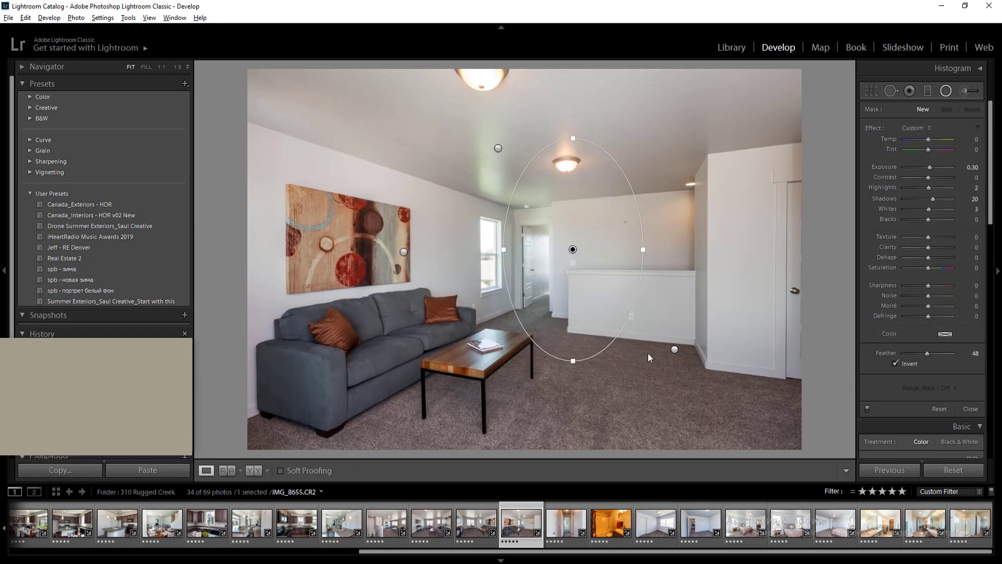
Go to the hallway photo IMG_8658.CR2 and set its colour temperature to 4700
{"action": "key", "text": "Right"}
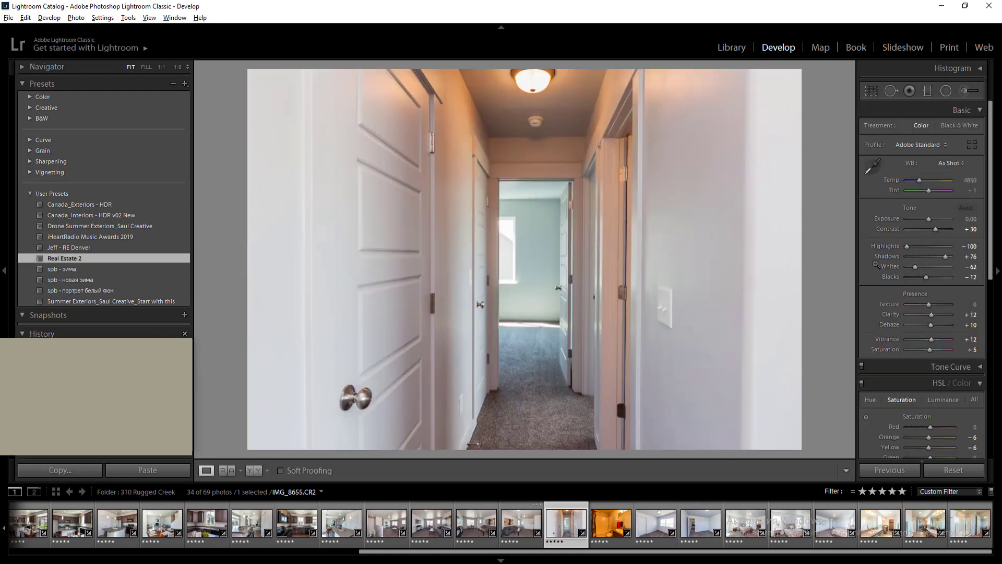
{"action": "left_click", "coordinate": [962, 180]}
{"action": "type", "text": "4800"}
{"action": "key", "text": "Return"}
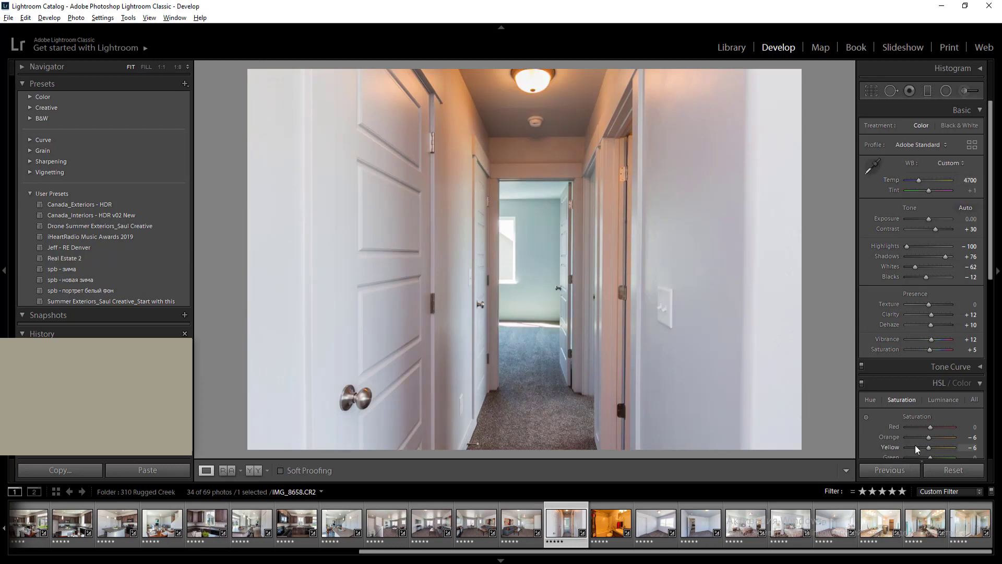
Set the hallway photo's saturation to Red -40, Orange -24, Yellow -42, Green -27 and Blue -38
{"action": "mouse_move", "coordinate": [929, 438]}
{"action": "left_mouse_down"}
{"action": "mouse_move", "coordinate": [920, 448]}
{"action": "mouse_move", "coordinate": [924, 437]}
{"action": "left_mouse_up"}
{"action": "left_click_drag", "start_coordinate": [992, 273], "coordinate": [991, 320]}
{"action": "left_click_drag", "start_coordinate": [930, 386], "coordinate": [921, 335]}
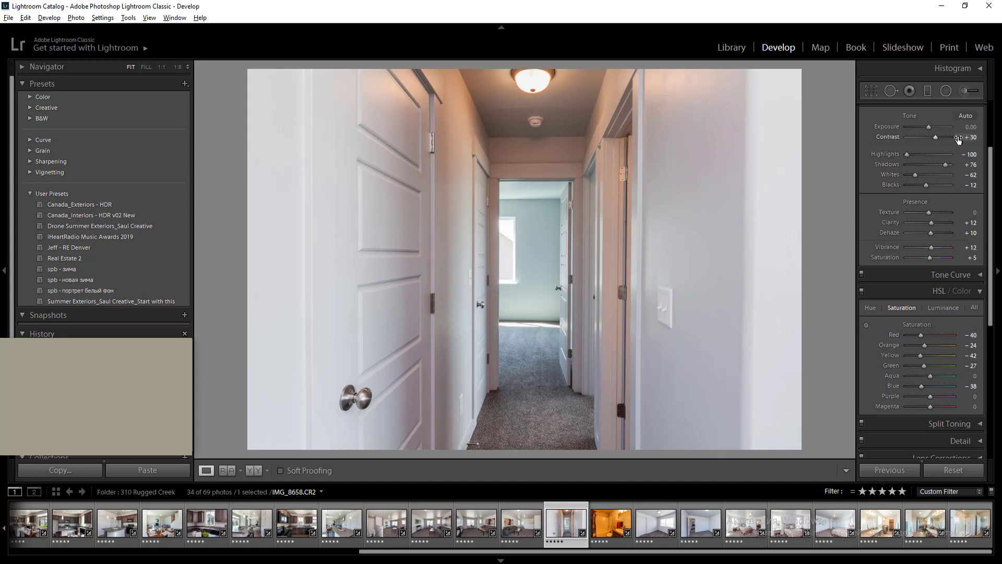
Try shifting the hallway photo's tint, ending with a value of 5
{"action": "scroll", "coordinate": [990, 176], "scroll_direction": "up", "scroll_amount": 3}
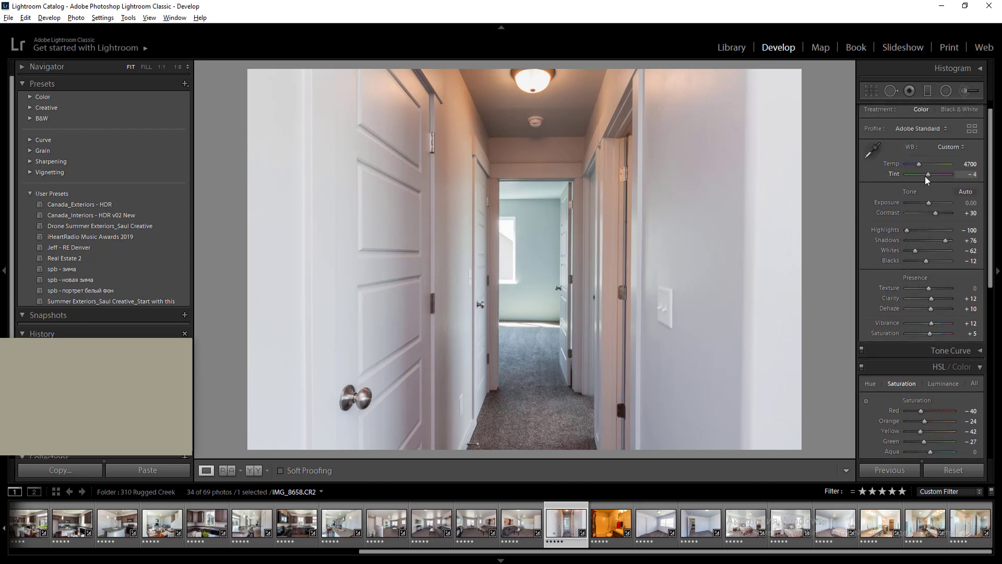
{"action": "left_click_drag", "start_coordinate": [927, 175], "coordinate": [928, 175]}
{"action": "left_click", "coordinate": [969, 175]}
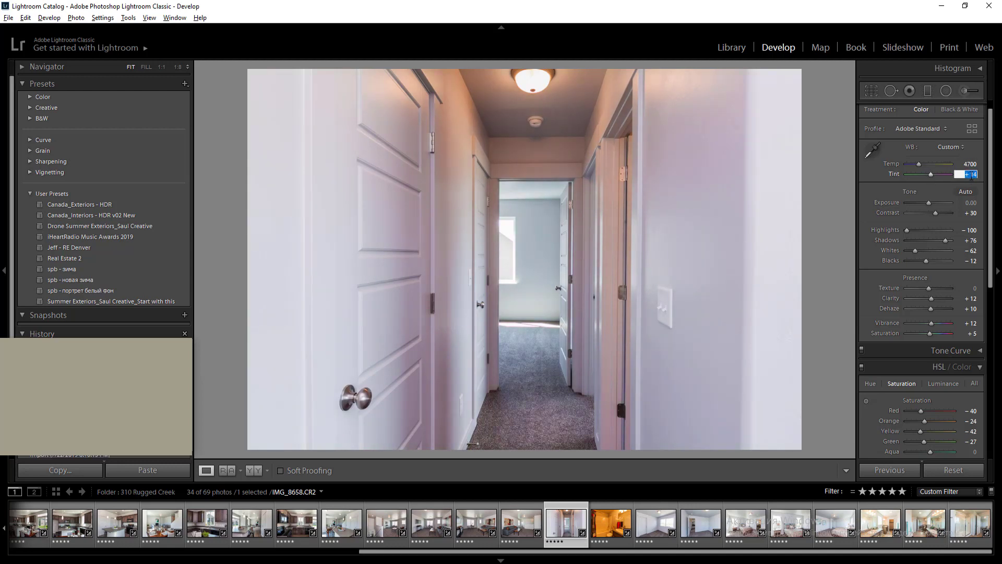
{"action": "type", "text": "5"}
{"action": "key", "text": "Return"}
Apply the Auto white balance to the hallway photo and lower its temperature to 4800
{"action": "left_click", "coordinate": [950, 147]}
{"action": "left_click", "coordinate": [940, 172]}
{"action": "left_click", "coordinate": [968, 164]}
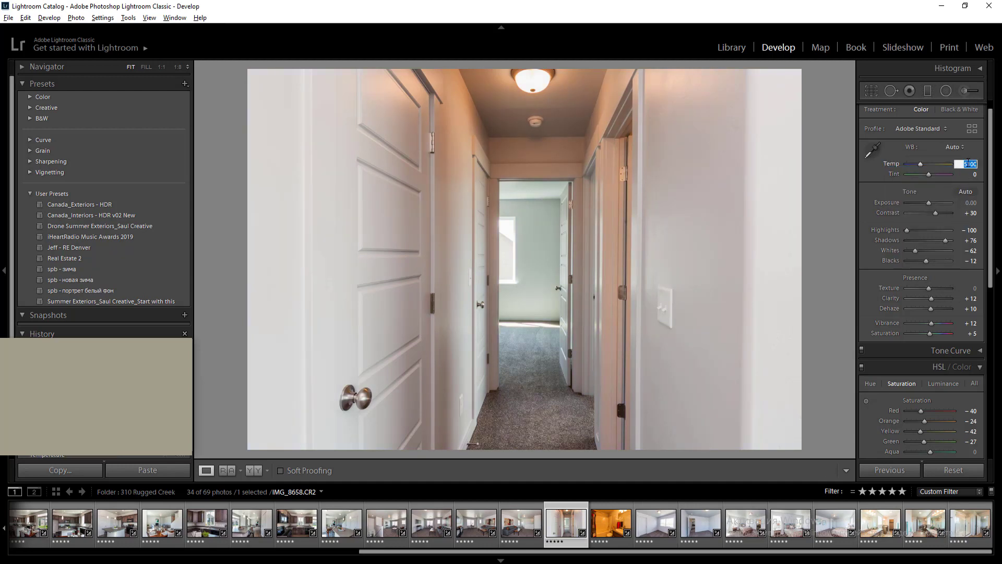
{"action": "key", "text": "Down"}
{"action": "key", "text": "Down"}
{"action": "key", "text": "Down"}
{"action": "key", "text": "Up"}
{"action": "key", "text": "Return"}
Add a radial filter over the hallway ceiling and lamp with Exposure 0.50
{"action": "left_click", "coordinate": [945, 91]}
{"action": "left_click_drag", "start_coordinate": [532, 112], "coordinate": [660, 210]}
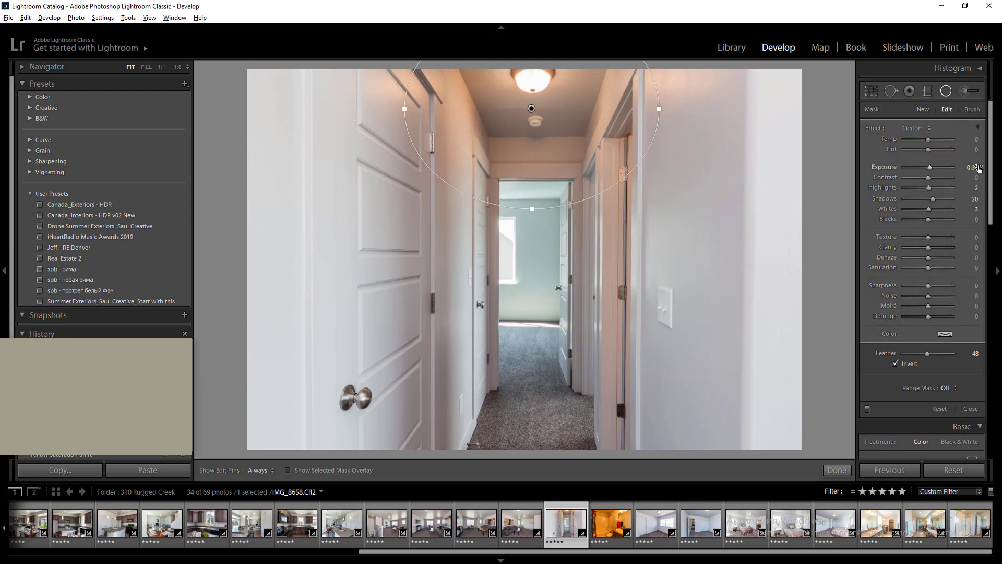
{"action": "left_click", "coordinate": [973, 167]}
{"action": "key", "text": "Up"}
{"action": "key", "text": "Up"}
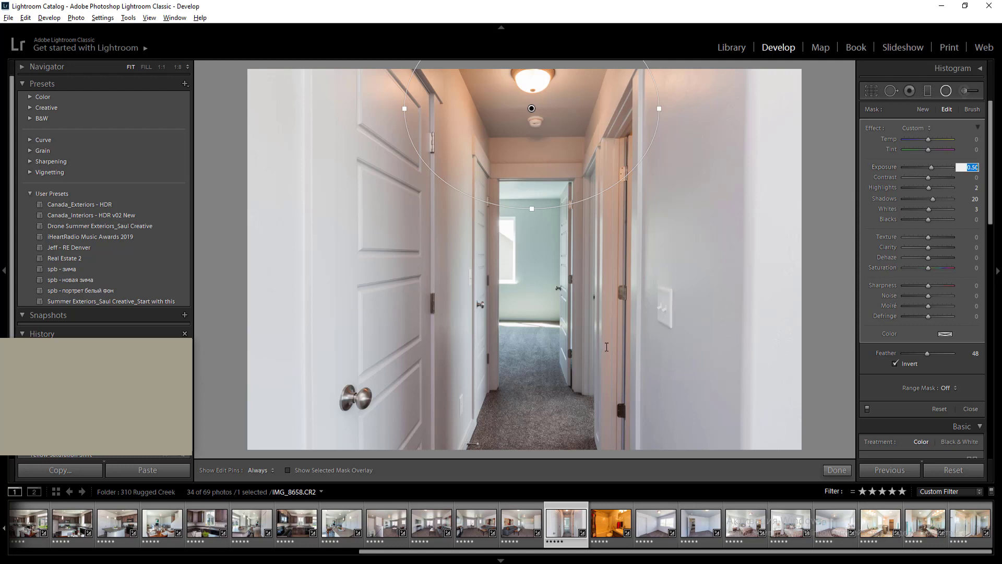
Undo the extra radial filter over the large white door, finish the filter editing and go to the bathroom photo
{"action": "key", "text": "ctrl+z"}
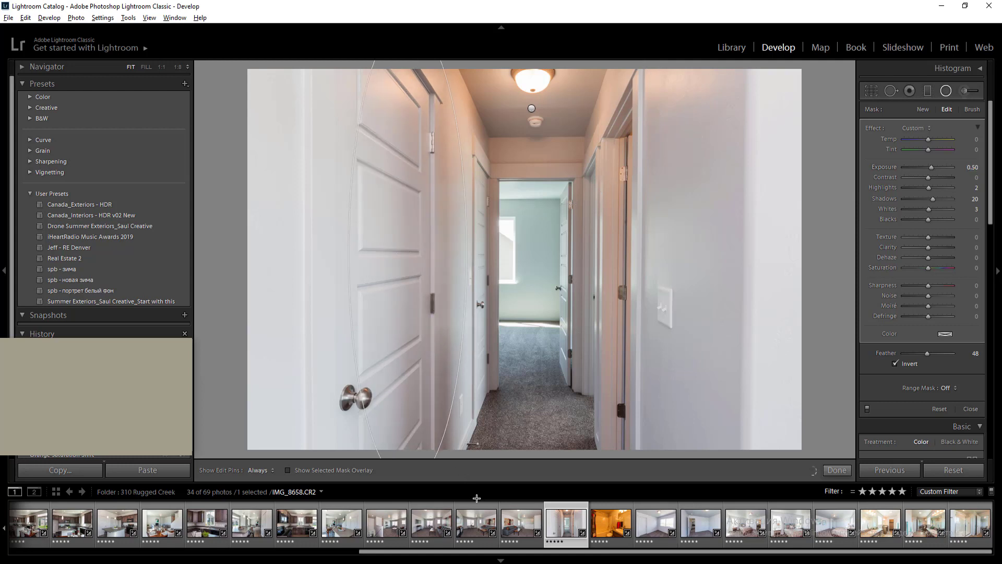
{"action": "key", "text": "shift+m"}
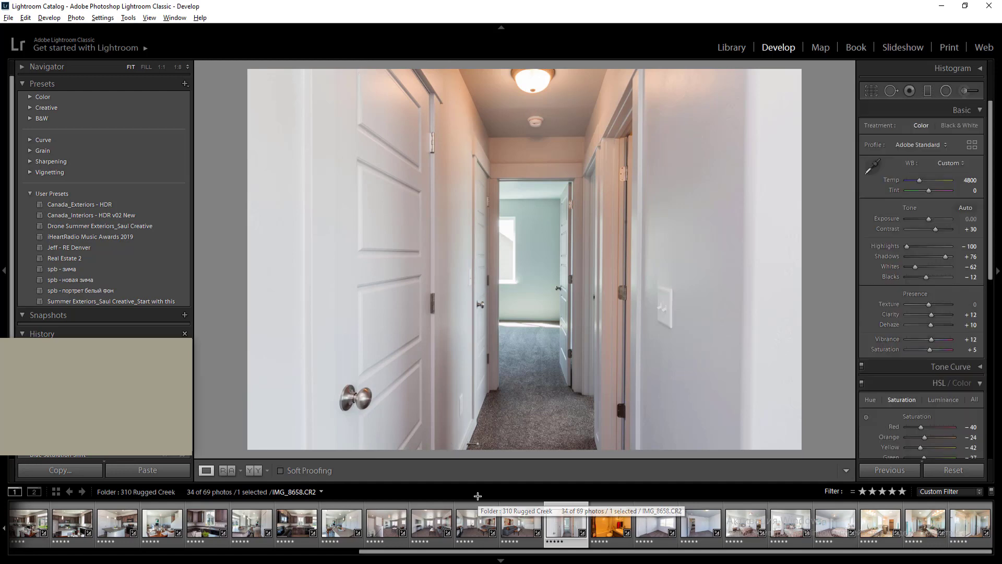
{"action": "key", "text": "Right"}
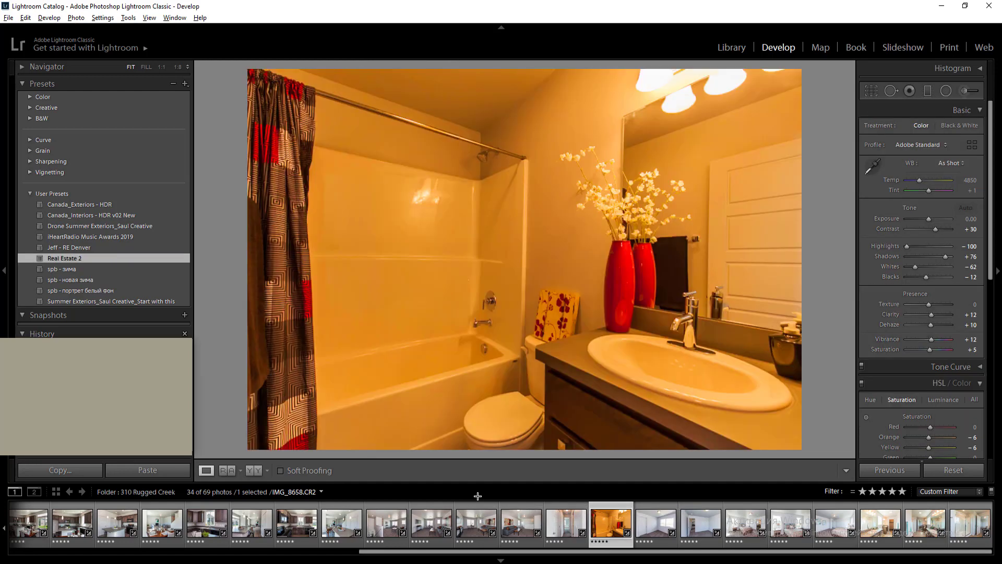
Apply the Auto white balance to the bathroom photo and set its Exposure to +0.50
{"action": "left_click", "coordinate": [950, 163]}
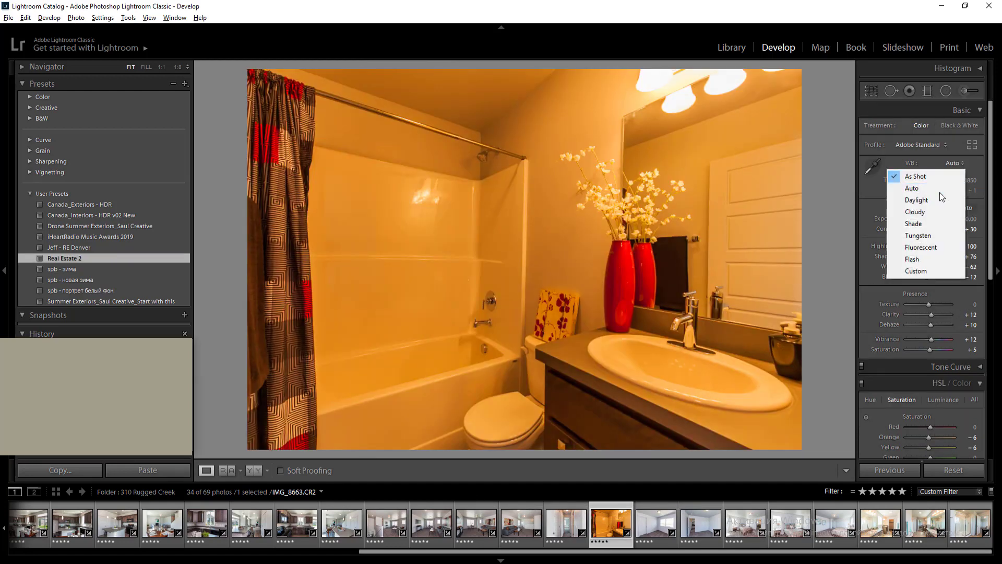
{"action": "left_click", "coordinate": [929, 187]}
{"action": "left_click", "coordinate": [971, 220]}
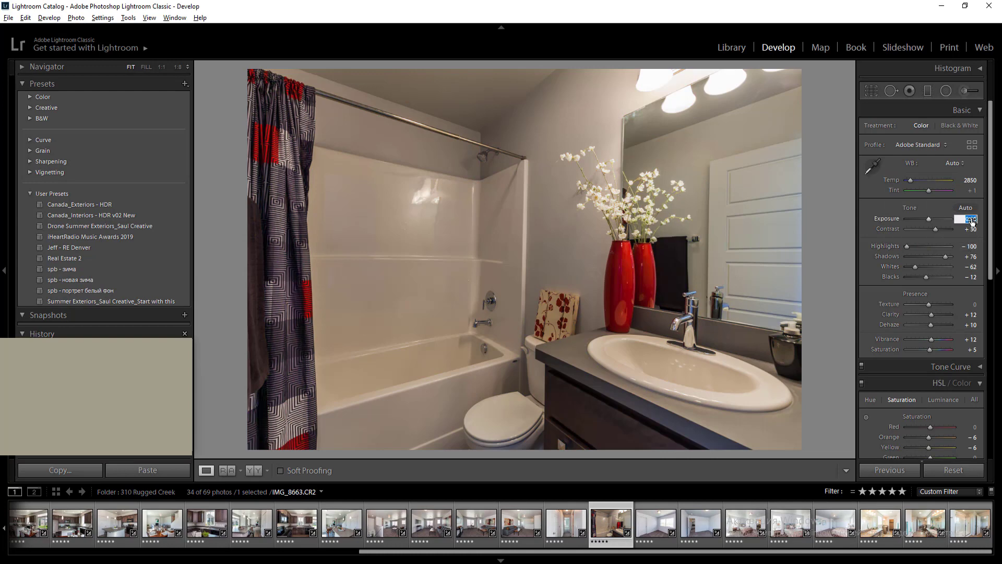
{"action": "type", "text": "1"}
{"action": "key", "text": "Return"}
{"action": "key", "text": "Return"}
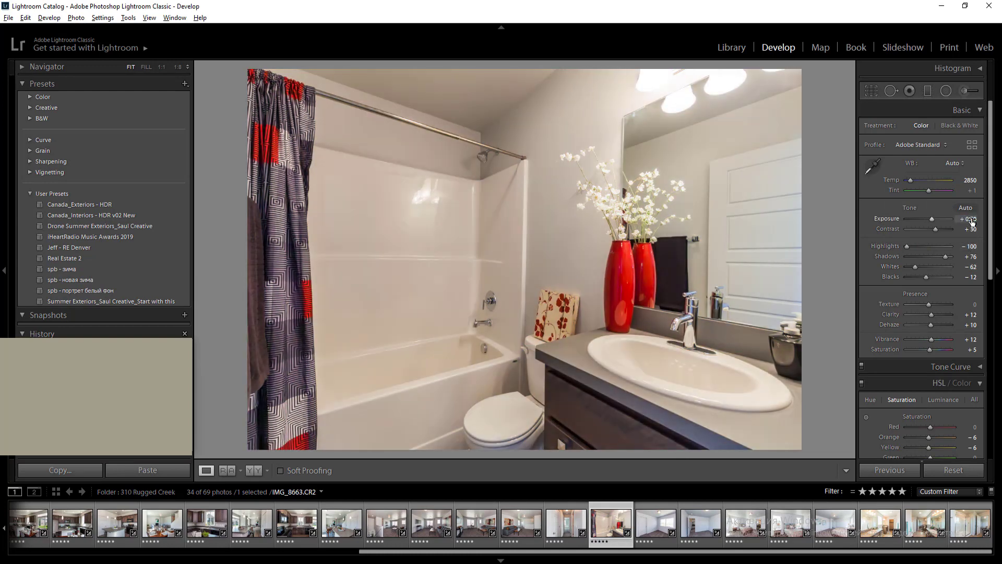
Go to the empty room photo with the window, apply Auto white balance and set its Exposure to -0.20
{"action": "key", "text": "Right"}
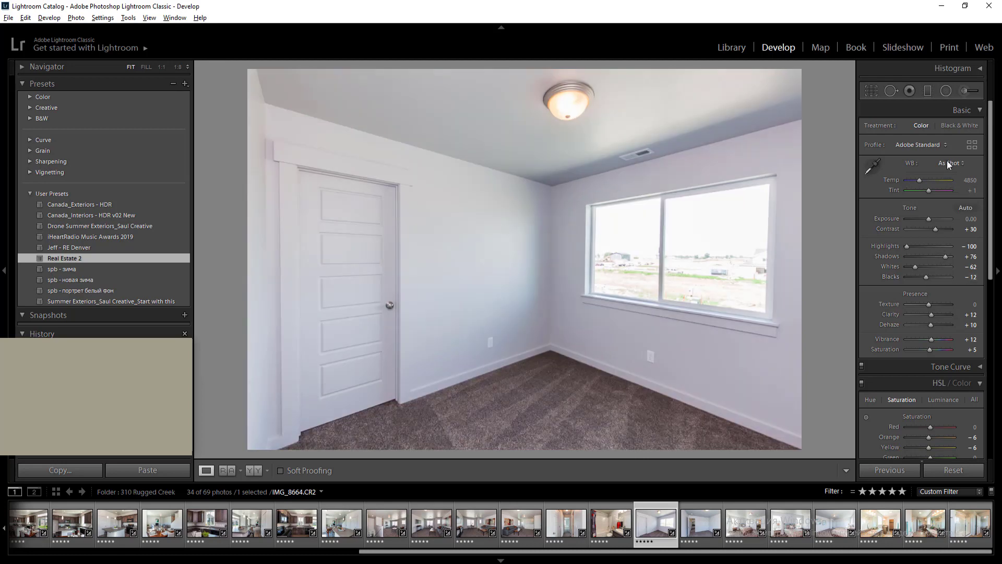
{"action": "left_click", "coordinate": [946, 163]}
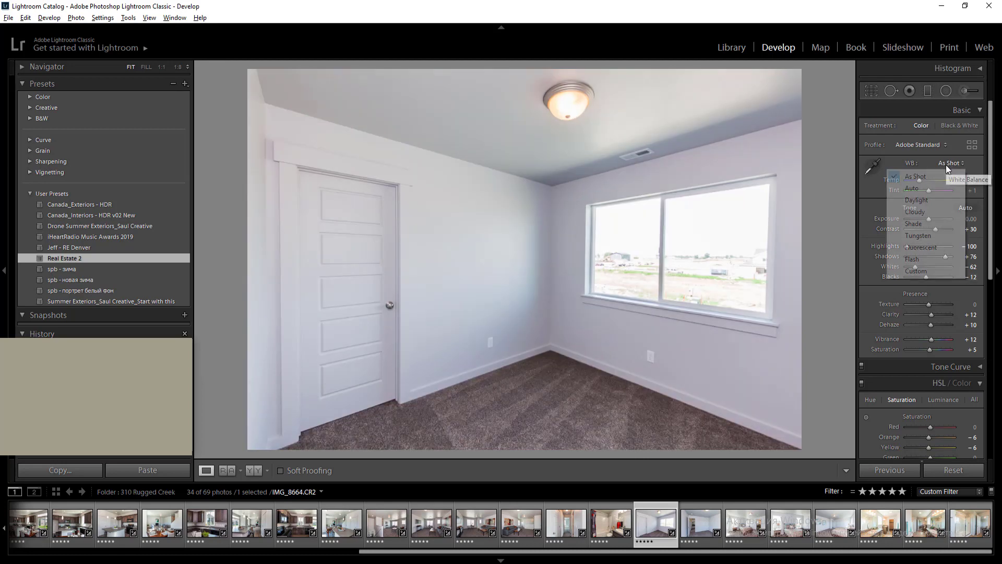
{"action": "left_click", "coordinate": [932, 188]}
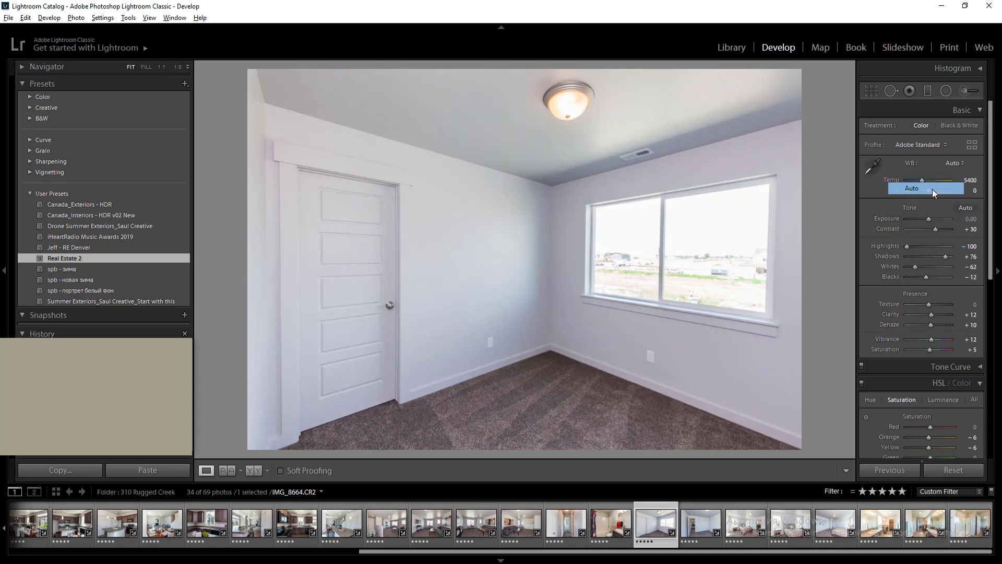
{"action": "left_click", "coordinate": [971, 219]}
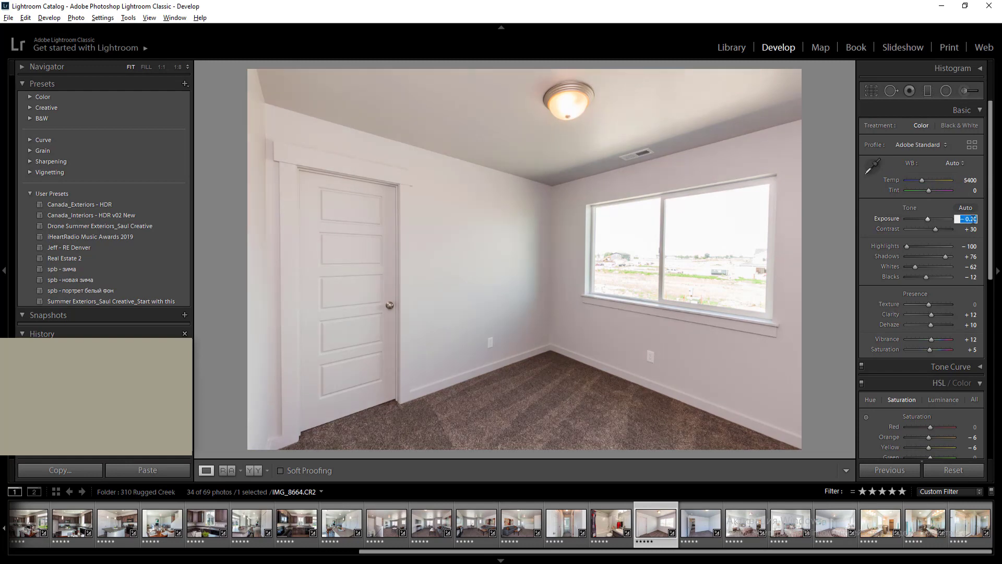
{"action": "key", "text": "Return"}
Select the empty room photo together with the four photos after it and synchronize its develop settings to them
{"action": "key", "text": "Right"}
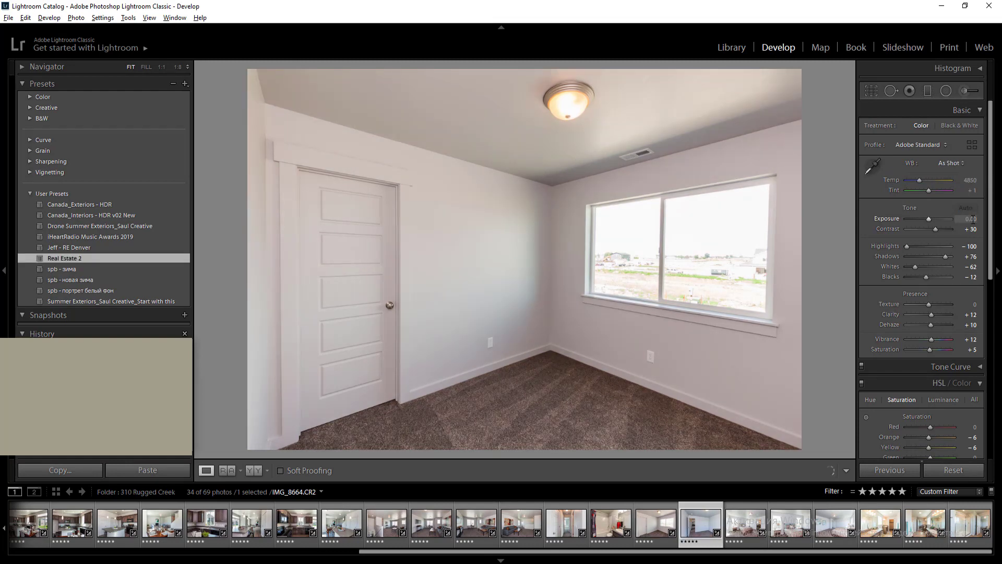
{"action": "key", "text": "Right"}
{"action": "key", "text": "Left"}
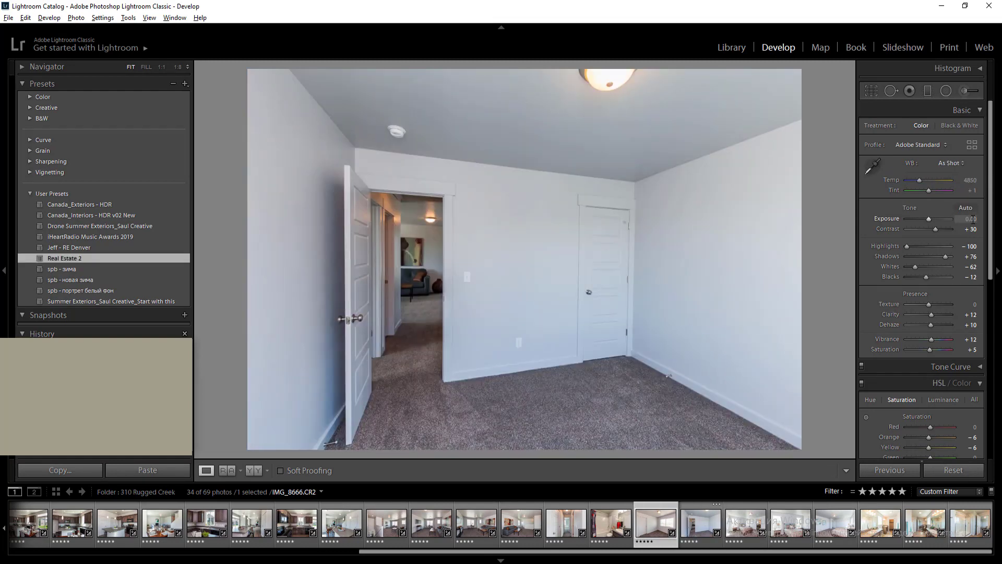
{"action": "key", "text": "shift+Right"}
{"action": "key", "text": "shift+Right"}
{"action": "key", "text": "shift+Right"}
{"action": "key", "text": "shift+Right"}
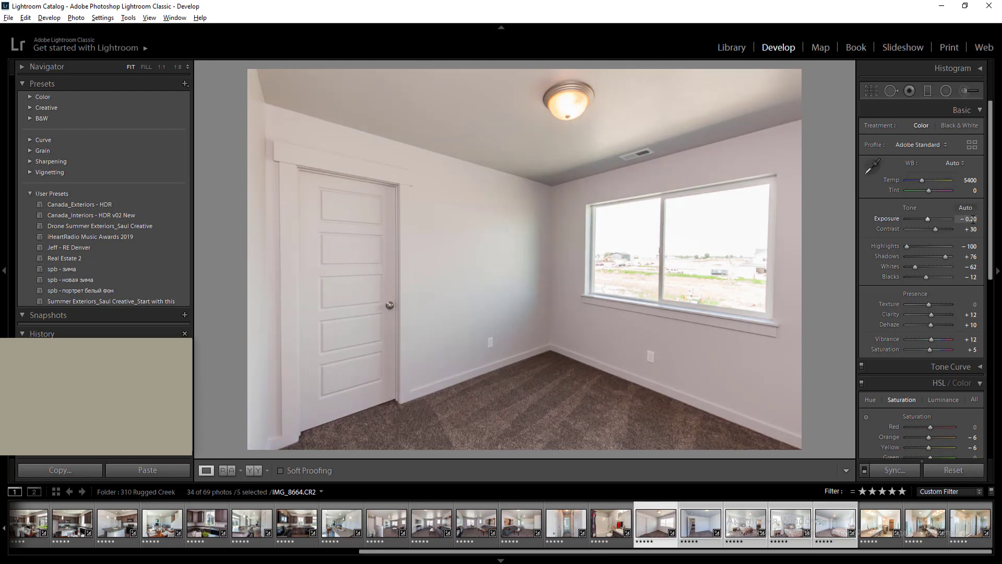
{"action": "left_click", "coordinate": [885, 472]}
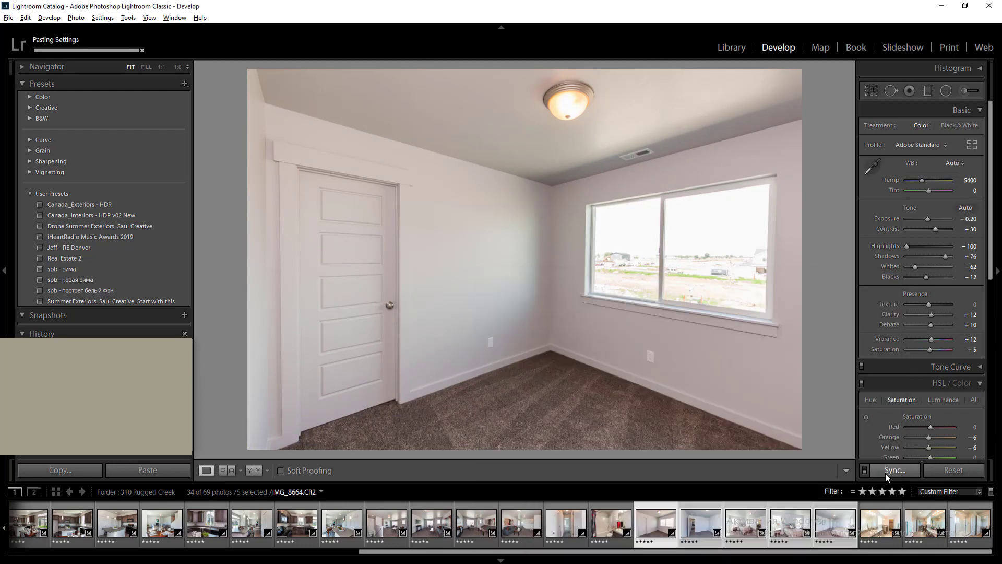
Set the temperature of the empty room photo with the open door to 5600 and its Exposure to +0.20
{"action": "left_click", "coordinate": [698, 523]}
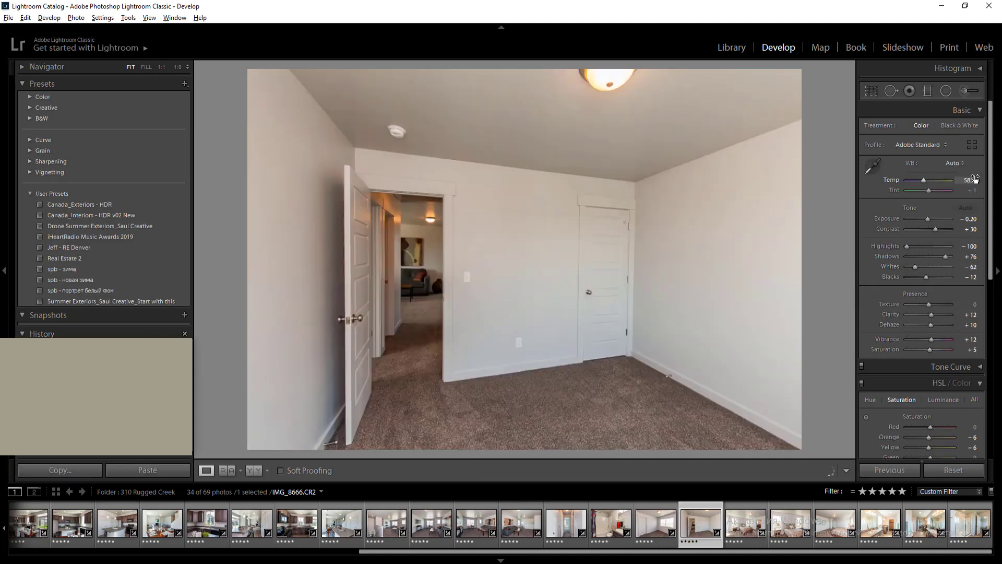
{"action": "left_click", "coordinate": [972, 181]}
{"action": "left_click", "coordinate": [972, 219]}
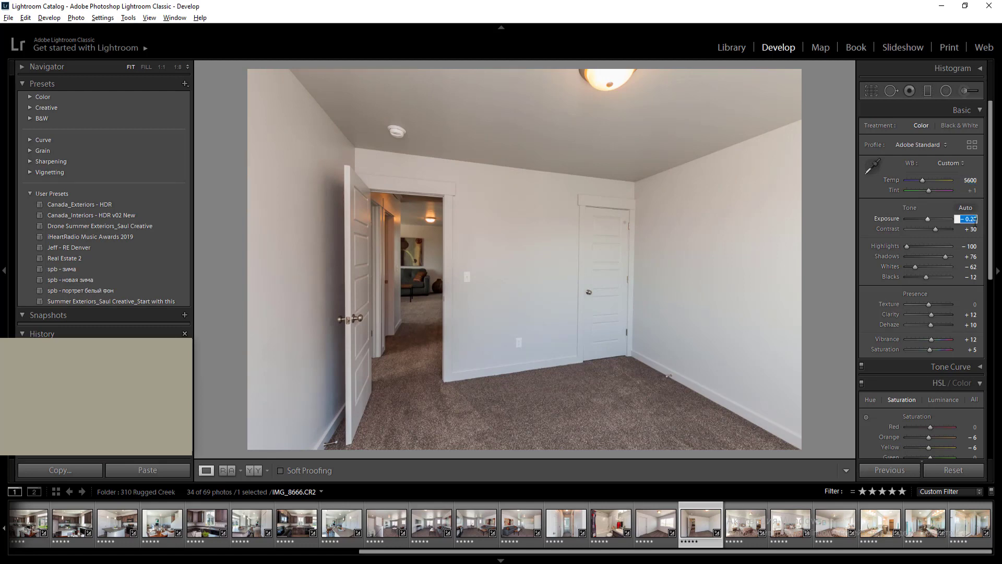
{"action": "type", "text": "0.2"}
{"action": "key", "text": "Return"}
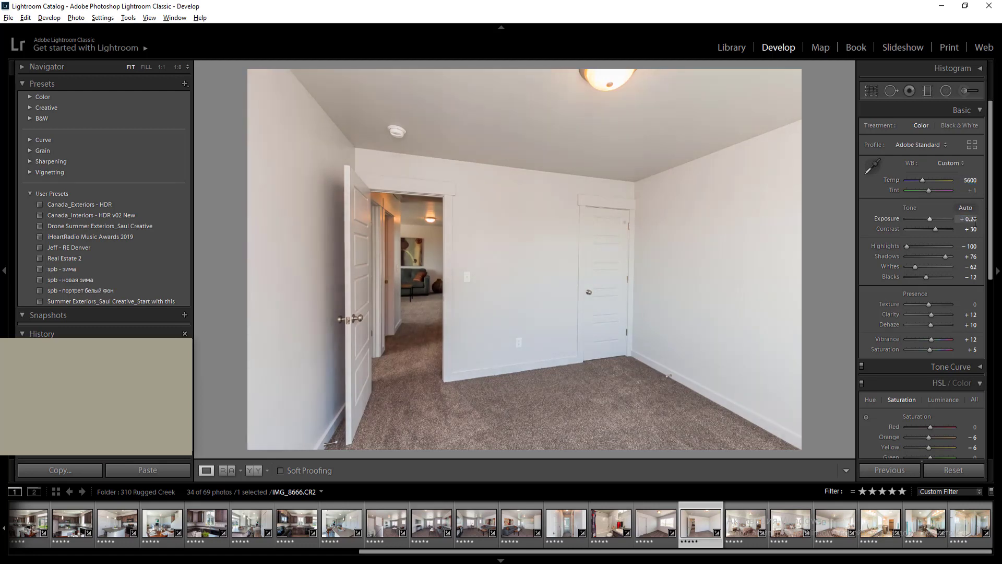
Add a radial filter over the open doorway to the hall, raise the filter's Exposure and finish the filter editing
{"action": "left_click", "coordinate": [945, 91]}
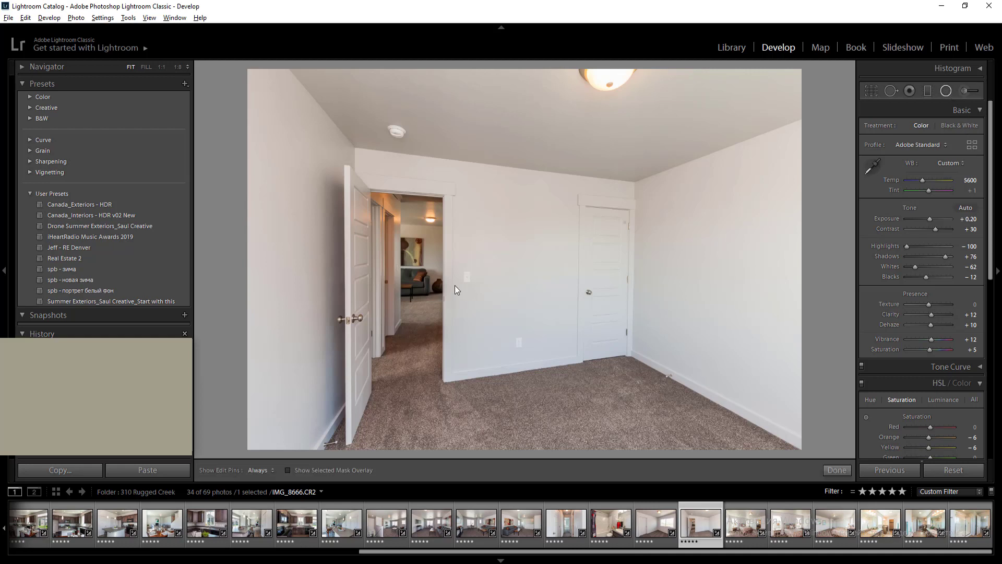
{"action": "left_click_drag", "start_coordinate": [408, 283], "coordinate": [469, 382]}
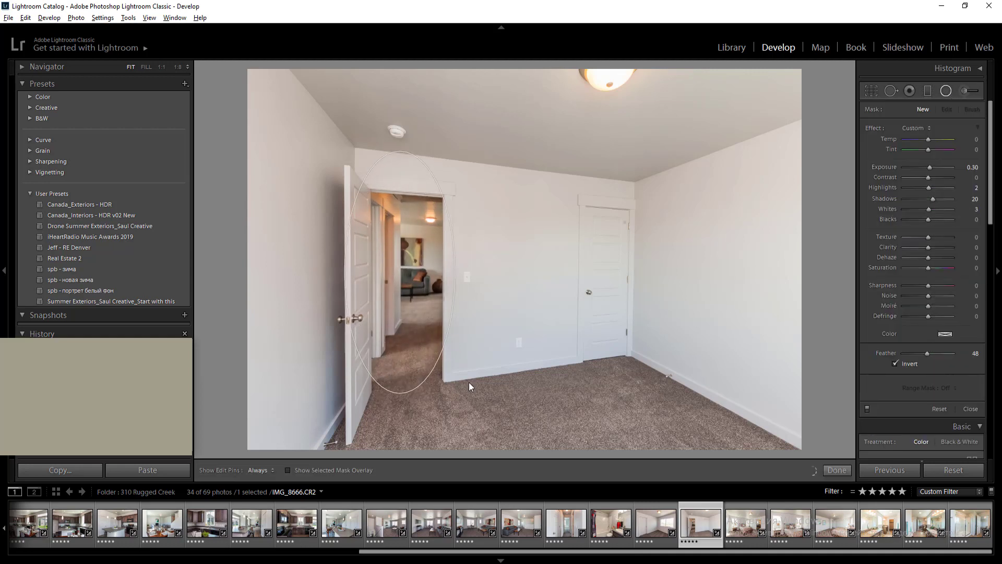
{"action": "left_click", "coordinate": [973, 167]}
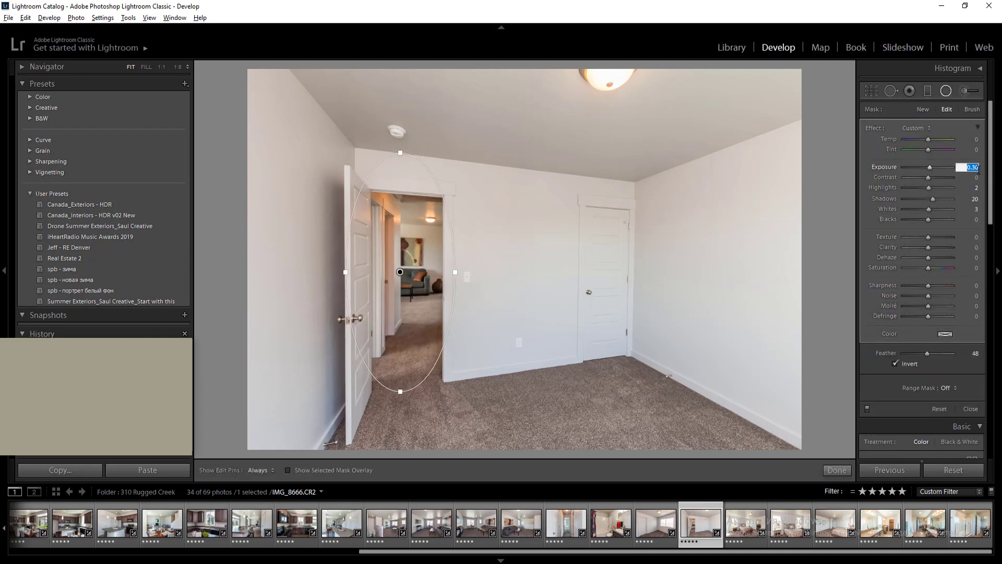
{"action": "key", "text": "Up"}
{"action": "key", "text": "Up"}
{"action": "key", "text": "Return"}
{"action": "key", "text": "Return"}
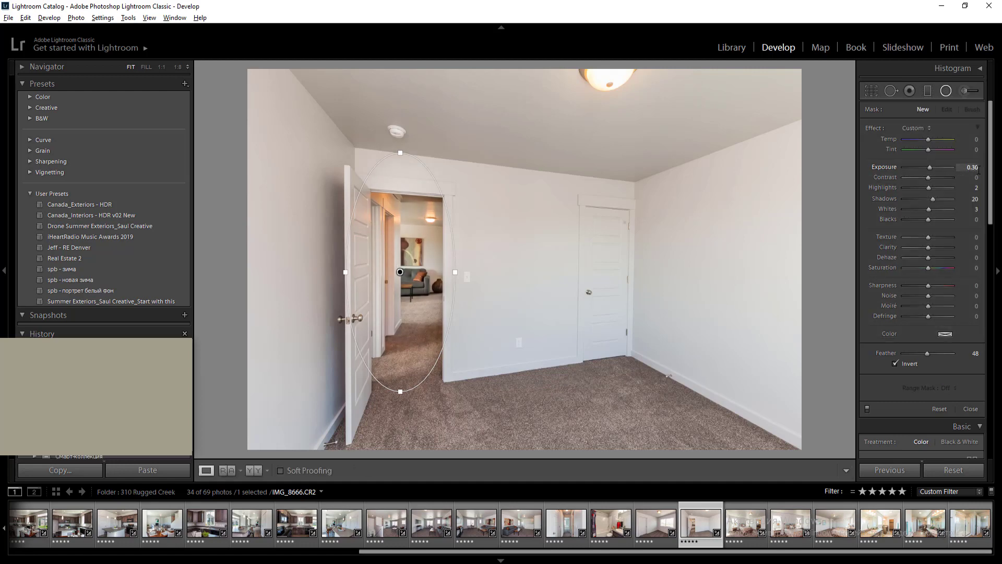
Go to the wide bedroom photo with the bathroom doorway and set its Exposure to -0.50
{"action": "key", "text": "Right"}
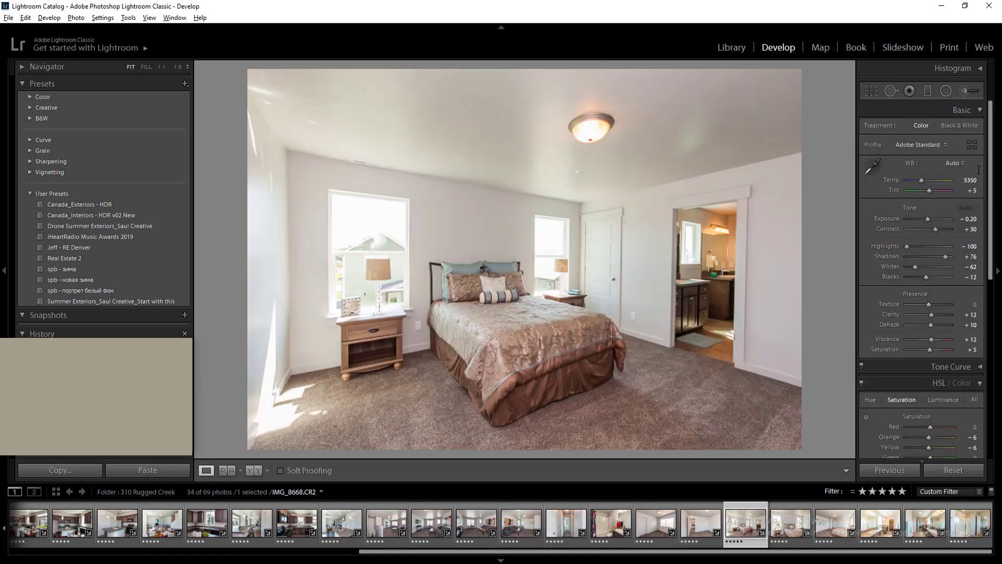
{"action": "left_click", "coordinate": [972, 219]}
{"action": "key", "text": "Down"}
{"action": "key", "text": "Down"}
{"action": "key", "text": "Return"}
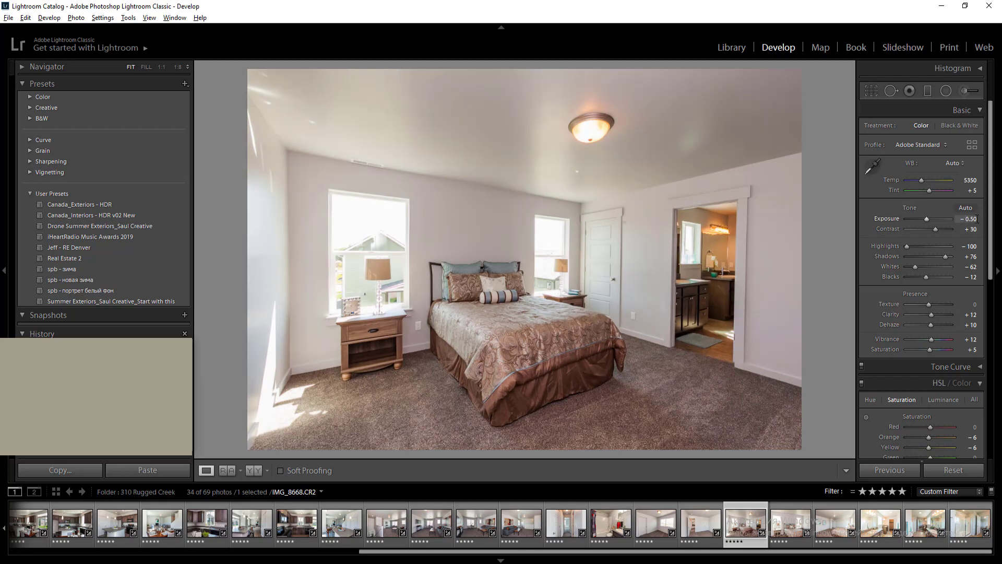
Add radial filters with Exposure 0.30 over the bedroom's right-hand ceiling and wall and over the foreground carpet
{"action": "left_click", "coordinate": [946, 91]}
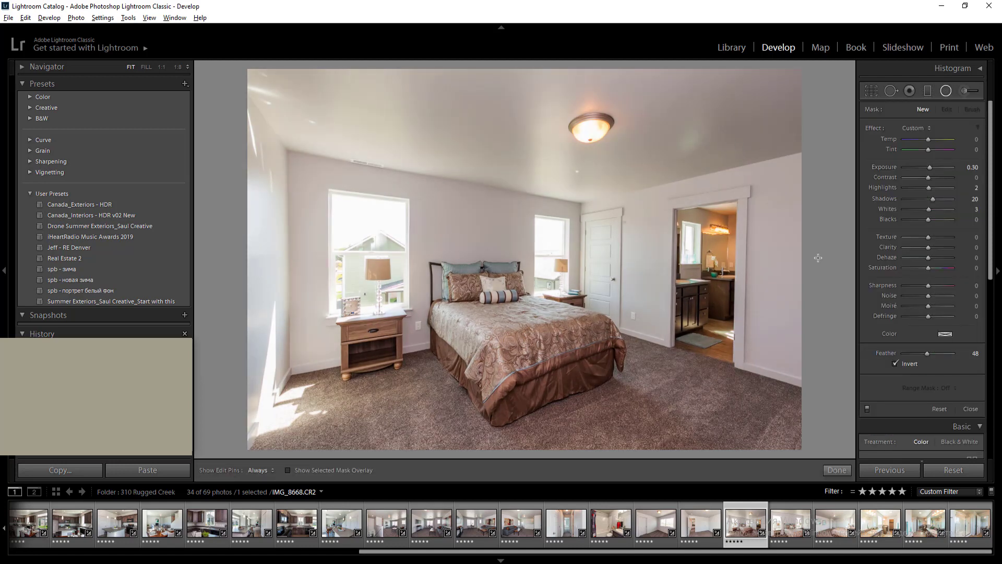
{"action": "left_click_drag", "start_coordinate": [728, 139], "coordinate": [898, 360]}
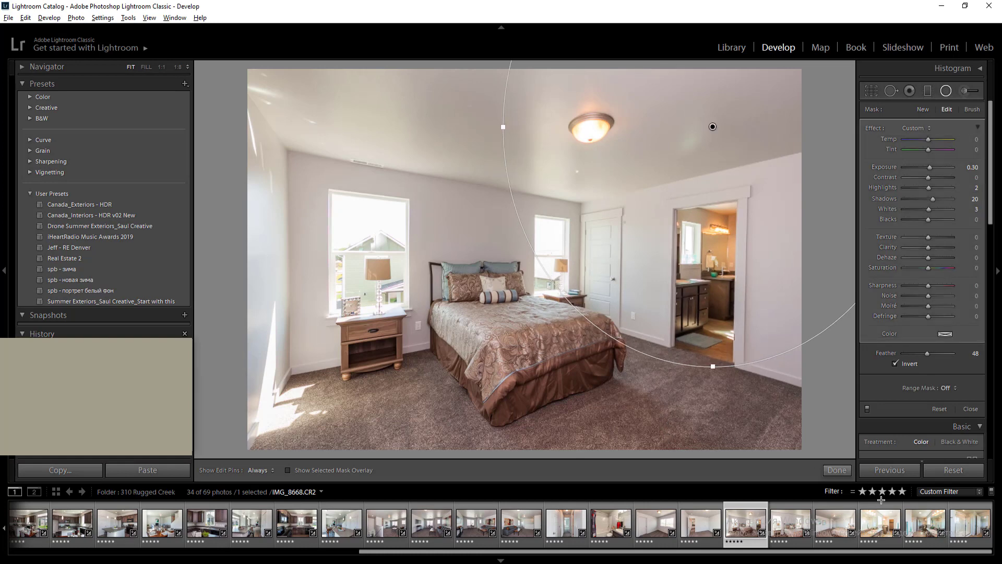
{"action": "left_click_drag", "start_coordinate": [662, 417], "coordinate": [889, 500]}
{"action": "left_click", "coordinate": [836, 469]}
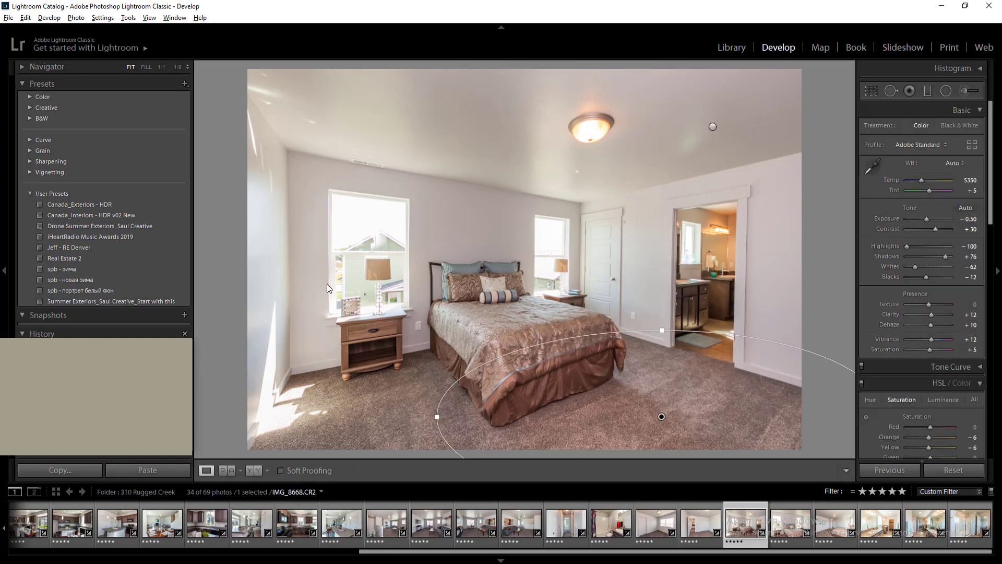
Add a large radial filter over the bedroom's left window and nightstand, with Exposure -0.70 and lowered Highlights
{"action": "left_click", "coordinate": [946, 91]}
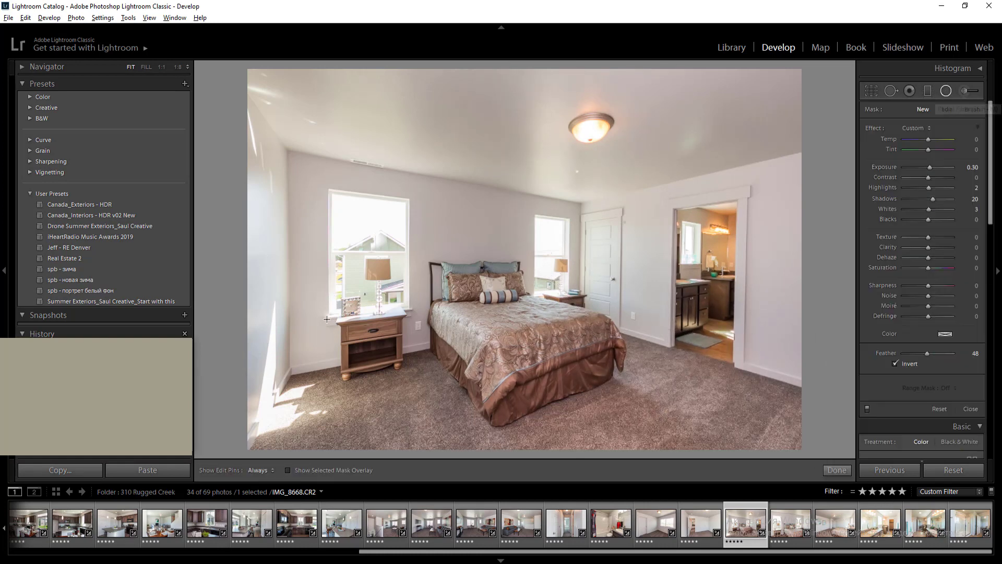
{"action": "left_click_drag", "start_coordinate": [321, 308], "coordinate": [492, 498]}
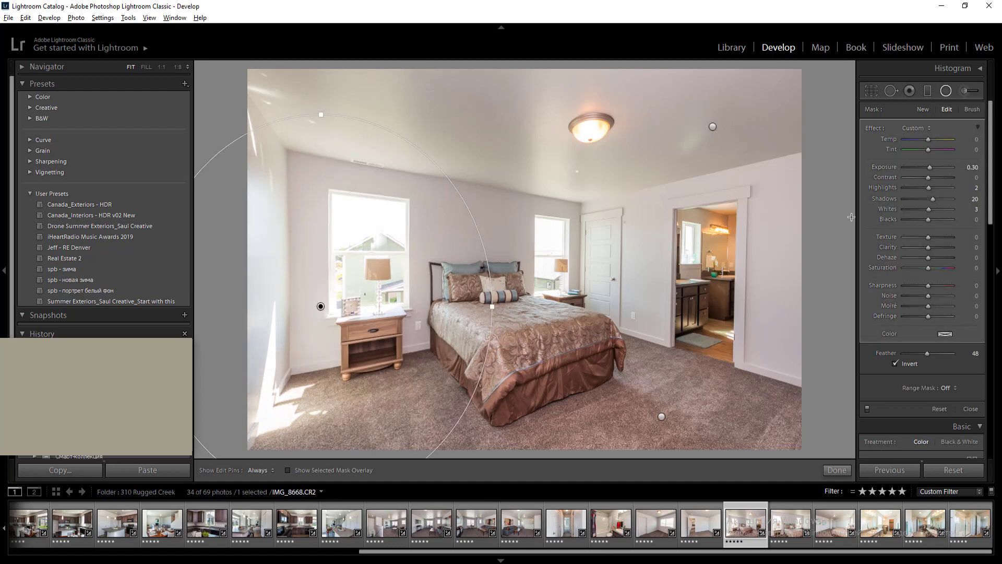
{"action": "key", "text": "shift+Down"}
{"action": "key", "text": "shift+Down"}
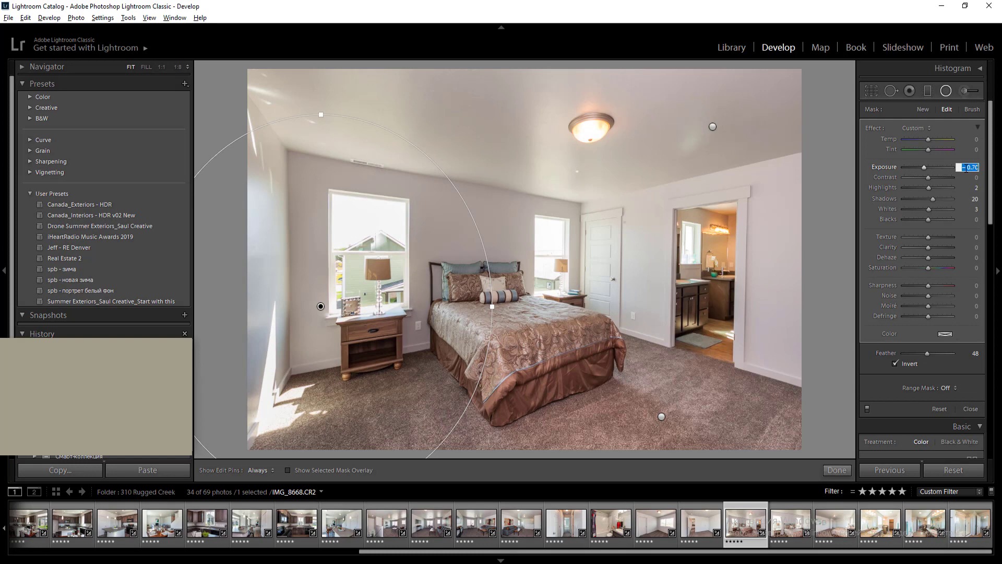
{"action": "left_click_drag", "start_coordinate": [932, 187], "coordinate": [920, 189]}
{"action": "key", "text": "shift+m"}
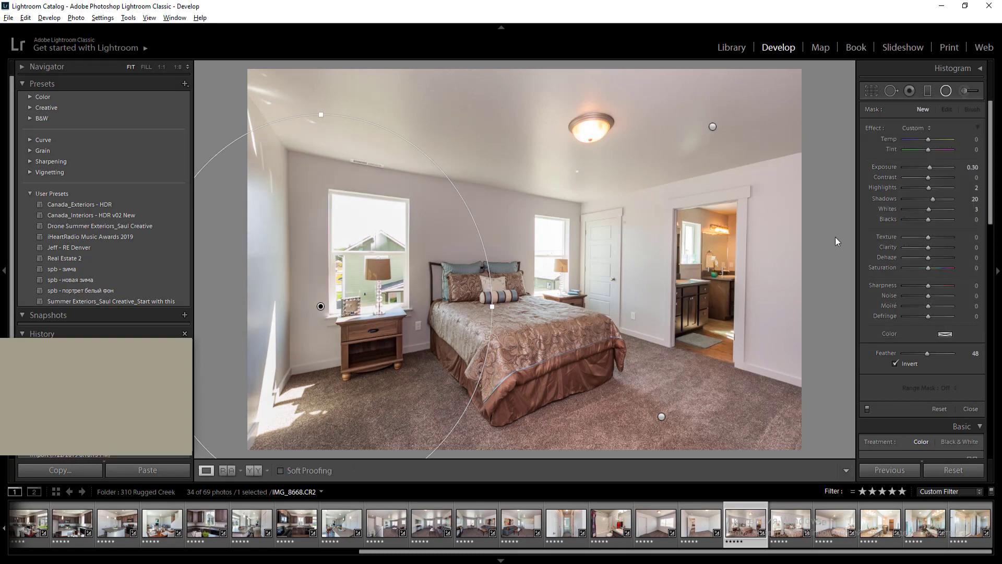
Lower the bedroom photo's Yellow saturation to -42 and add a radial filter with Exposure 0.30 over the bathroom doorway
{"action": "key", "text": "shift+m"}
{"action": "left_click_drag", "start_coordinate": [921, 445], "coordinate": [920, 447]}
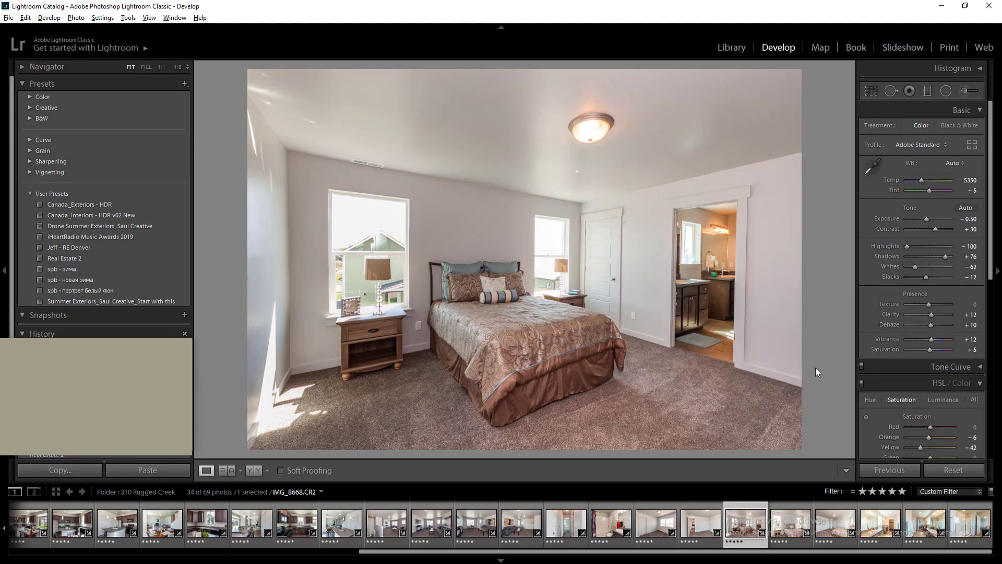
{"action": "left_click", "coordinate": [946, 92]}
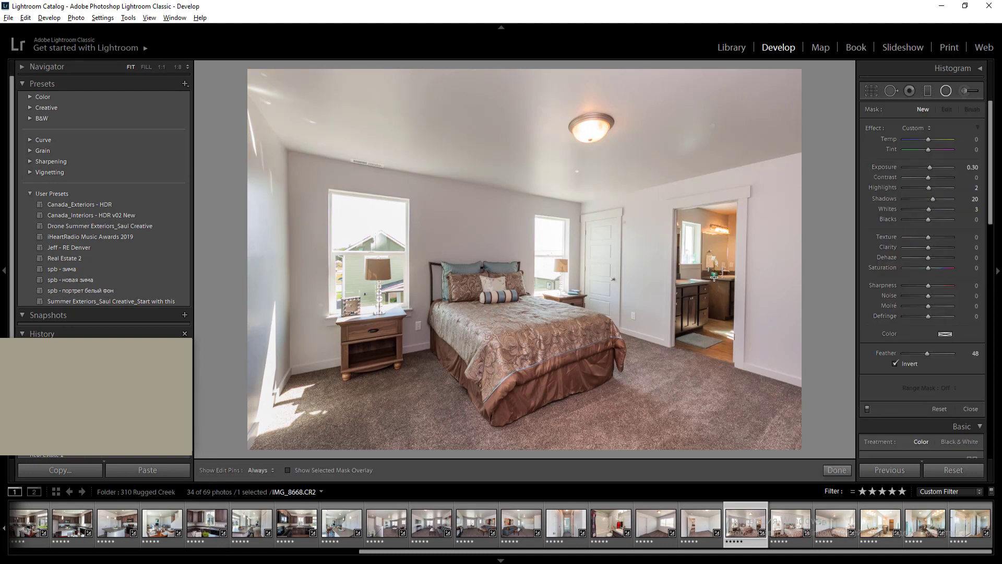
{"action": "left_click_drag", "start_coordinate": [715, 282], "coordinate": [743, 355]}
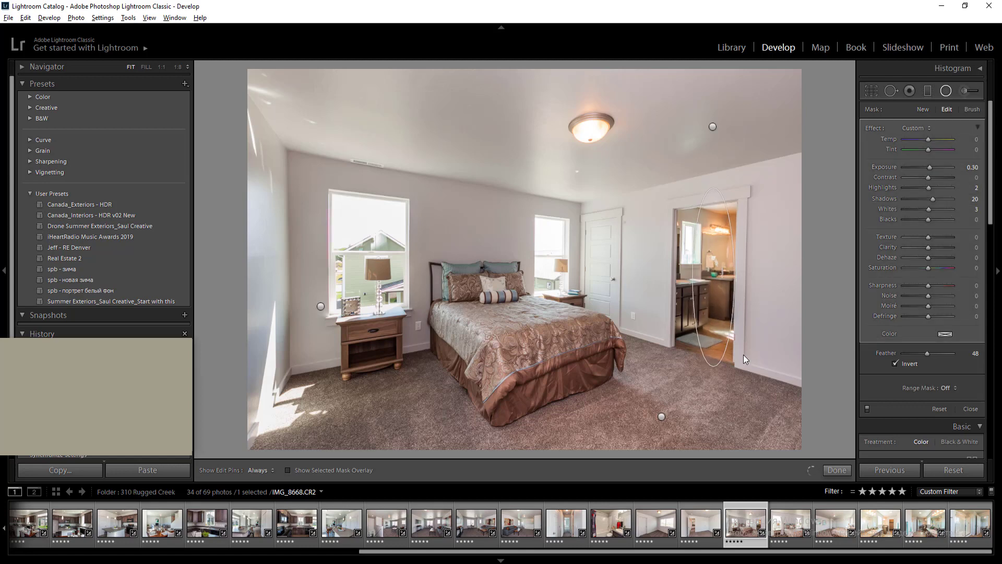
{"action": "key", "text": "shift+m"}
Go to the closer bedroom photo and set Exposure to -0.50, Yellow saturation to -27 and Red saturation to -11
{"action": "key", "text": "Right"}
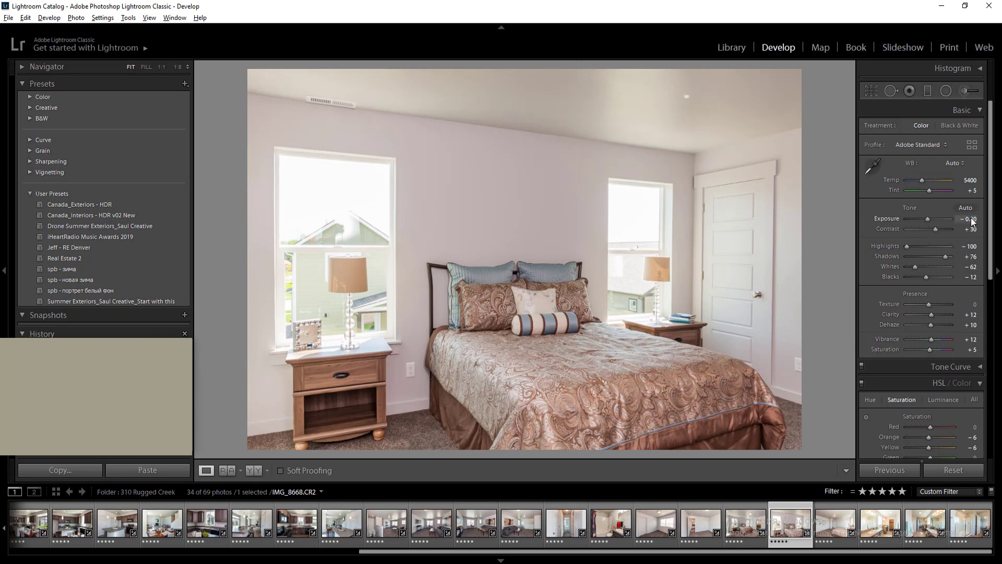
{"action": "left_click", "coordinate": [971, 220]}
{"action": "type", "text": "-0.5"}
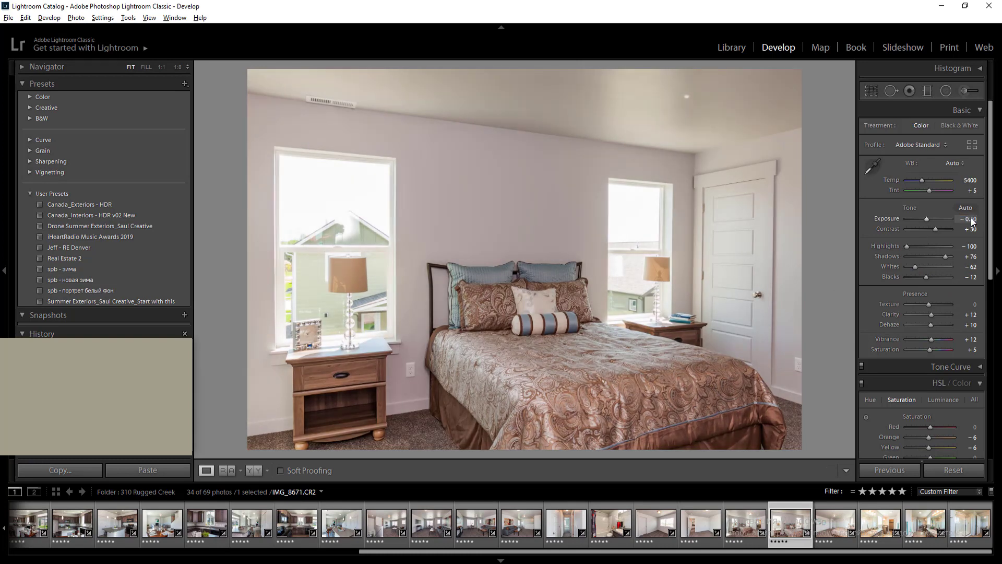
{"action": "key", "text": "Return"}
{"action": "left_click_drag", "start_coordinate": [928, 446], "coordinate": [927, 427]}
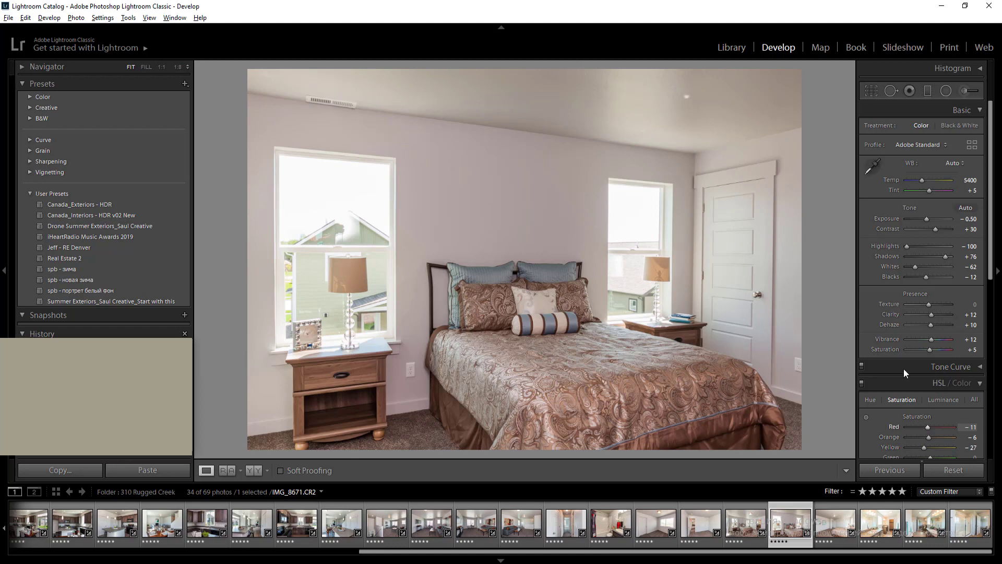
Add radial filters over the bedroom's ceiling with Exposure 0.30 and over the left window with Exposure -0.50 and Highlights -26
{"action": "left_click", "coordinate": [945, 91]}
{"action": "left_click_drag", "start_coordinate": [543, 78], "coordinate": [895, 189]}
{"action": "left_click_drag", "start_coordinate": [326, 263], "coordinate": [412, 405]}
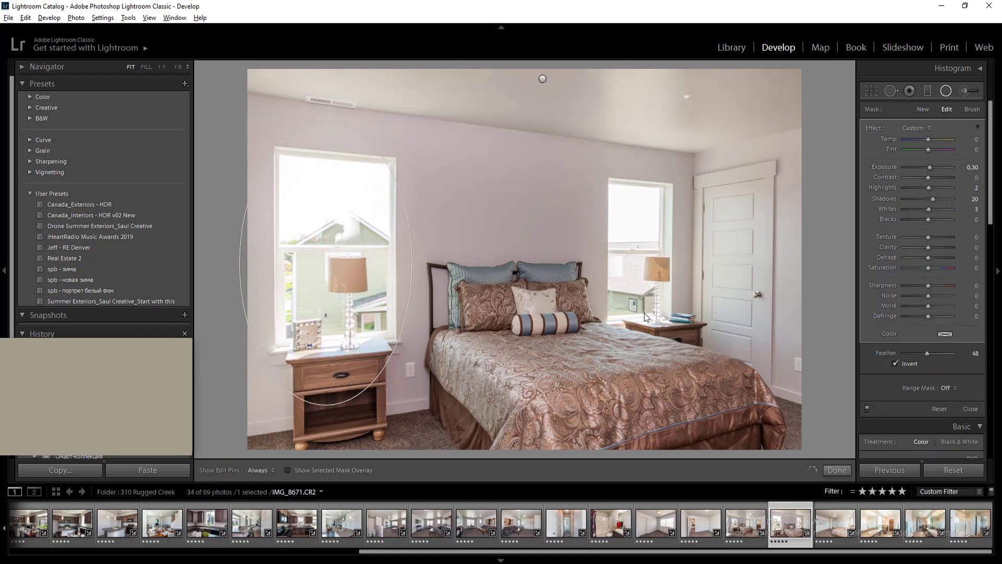
{"action": "left_click", "coordinate": [973, 167]}
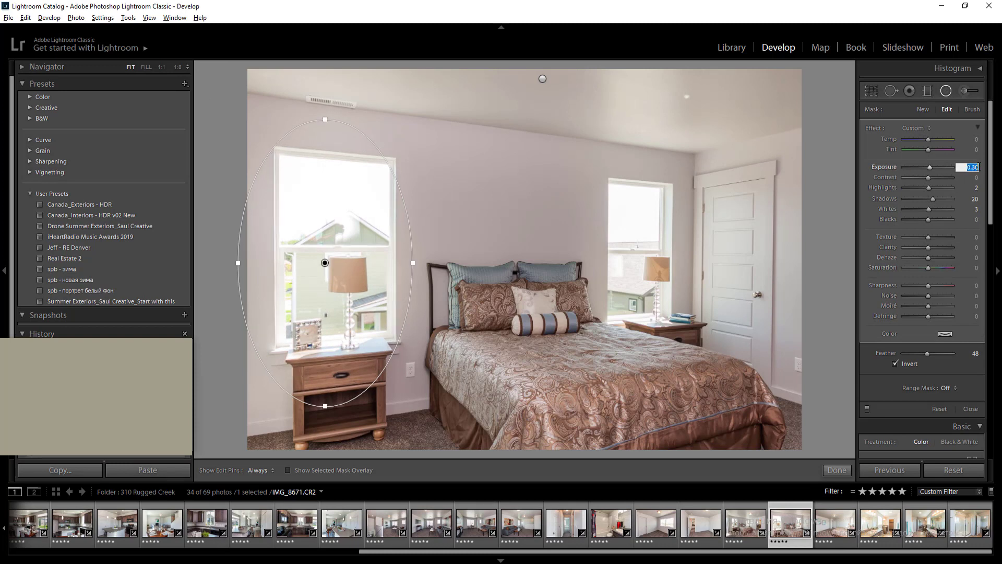
{"action": "type", "text": "-0.1"}
{"action": "key", "text": "Return"}
{"action": "key", "text": "Down"}
{"action": "key", "text": "Down"}
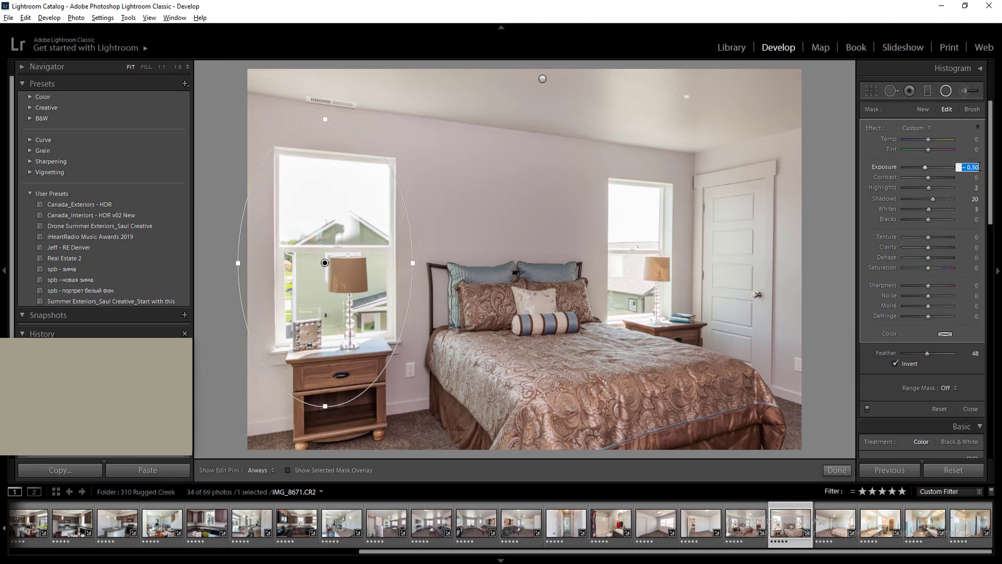
{"action": "left_click", "coordinate": [922, 189]}
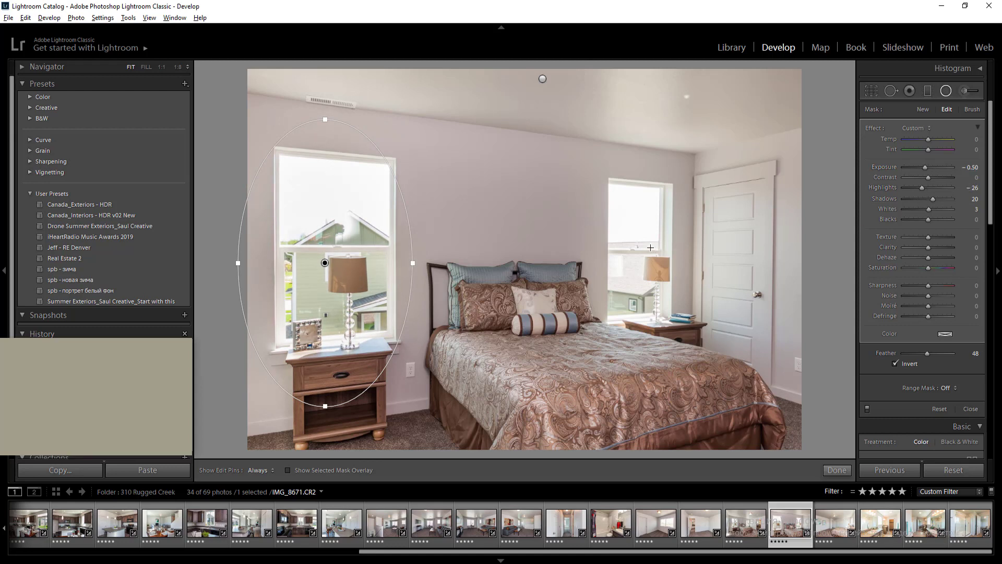
Add a radial filter over the right-hand window and lamp with Exposure -0.70 and Highlights -24
{"action": "left_click_drag", "start_coordinate": [645, 249], "coordinate": [686, 334]}
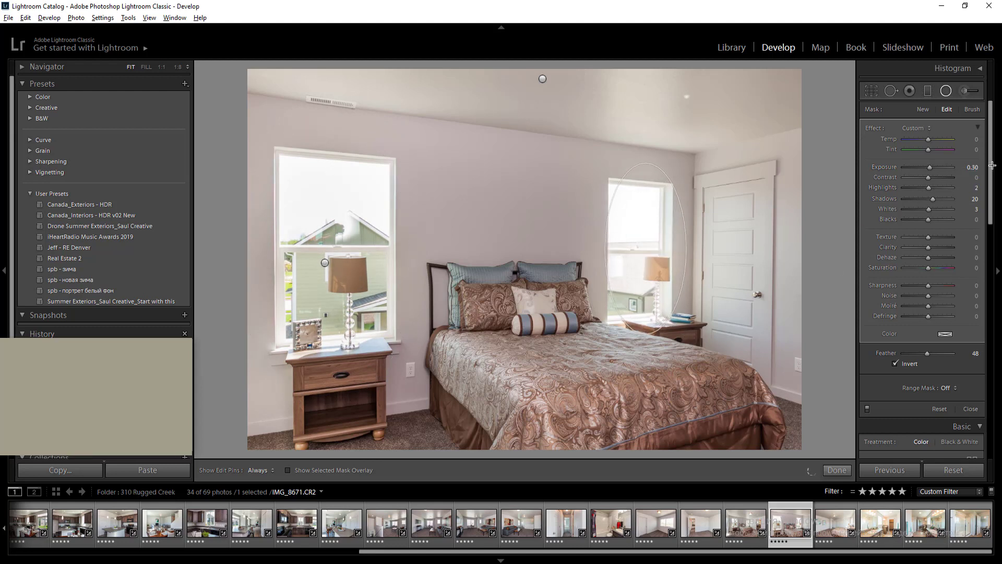
{"action": "left_click", "coordinate": [973, 167]}
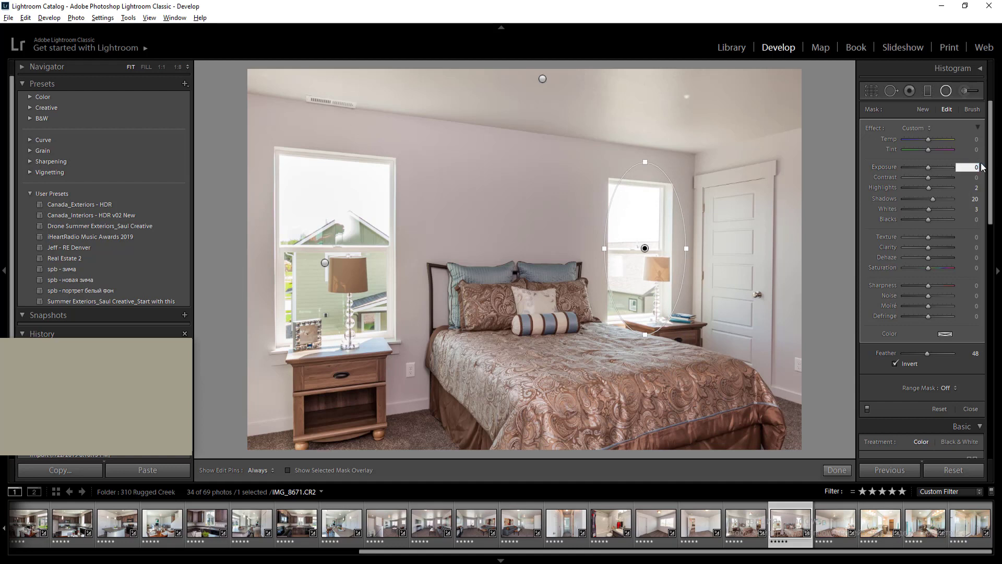
{"action": "key", "text": "Down"}
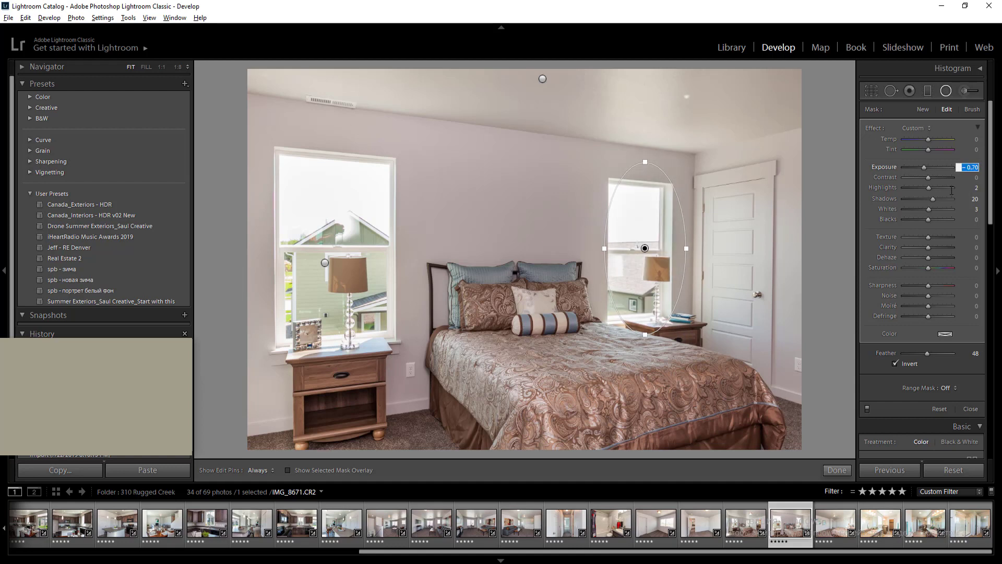
{"action": "left_click", "coordinate": [923, 188]}
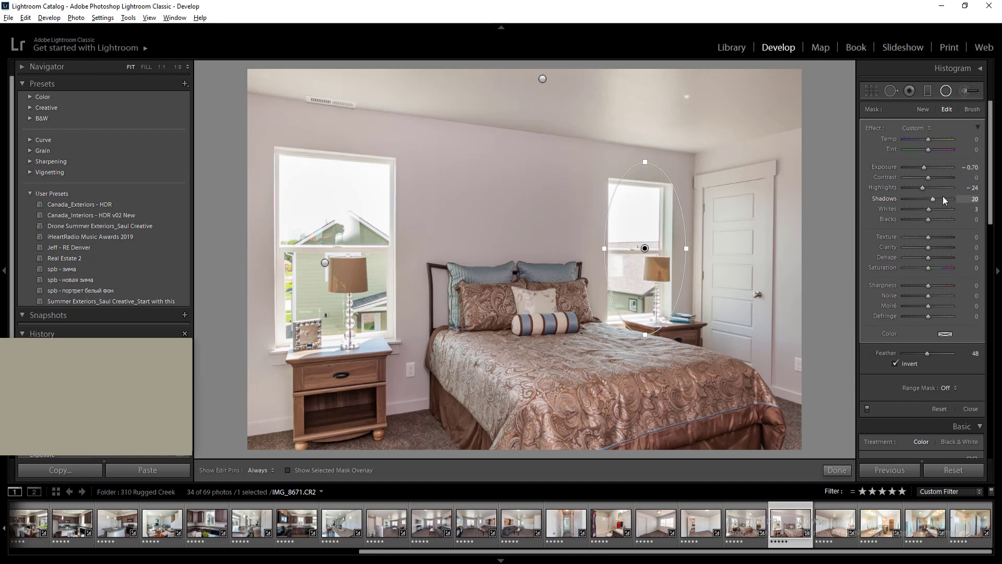
{"action": "key", "text": "shift+m"}
Go to the next bedroom photo, IMG_8675, and set its Exposure to -0.60
{"action": "key", "text": "Right"}
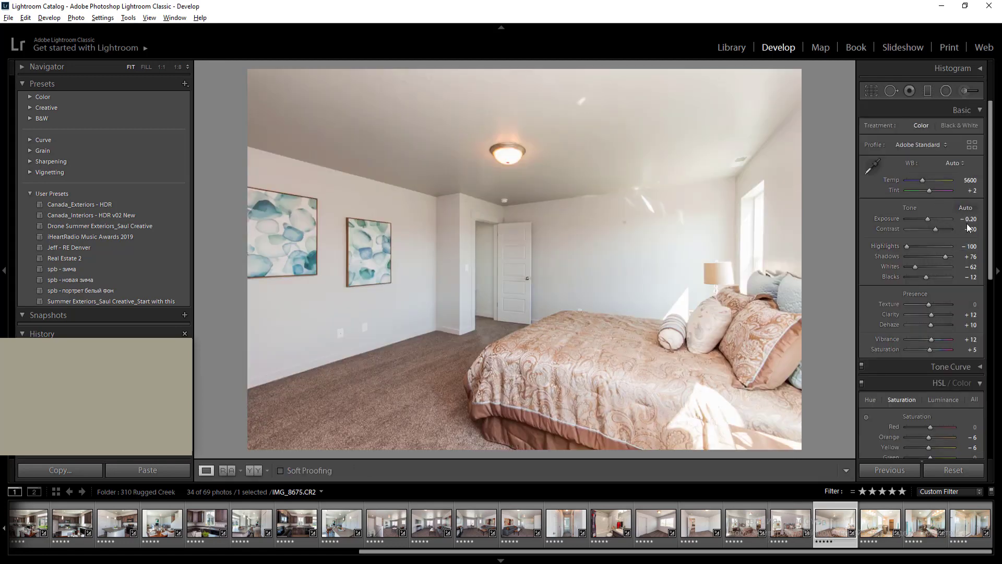
{"action": "left_click", "coordinate": [970, 218]}
{"action": "type", "text": "-0.6"}
{"action": "key", "text": "Return"}
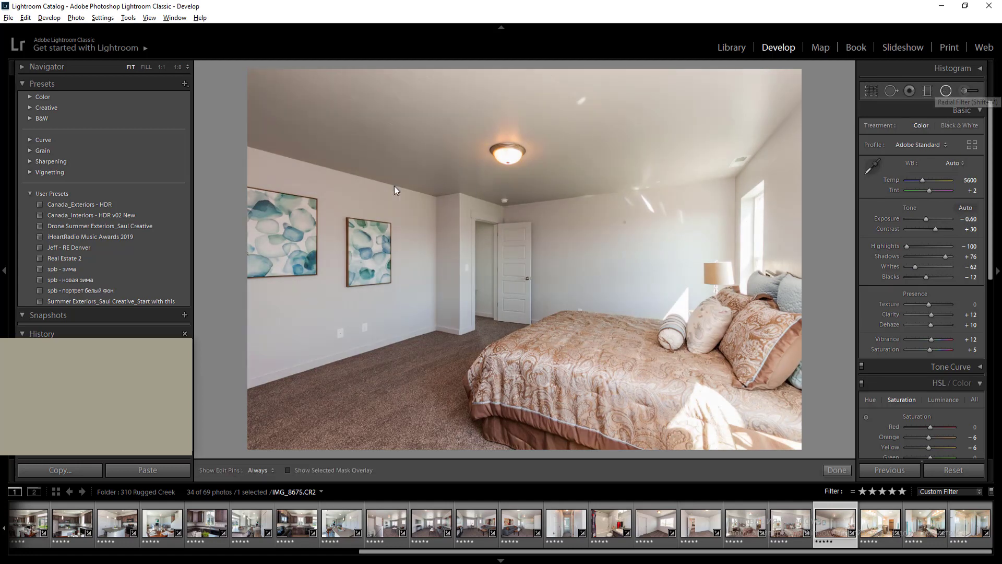
Add radial filters with Exposure 0.30 over the left wall and the doorway, and one with negative Exposure over the bed's pillows
{"action": "left_click", "coordinate": [945, 90]}
{"action": "left_click_drag", "start_coordinate": [370, 209], "coordinate": [633, 401]}
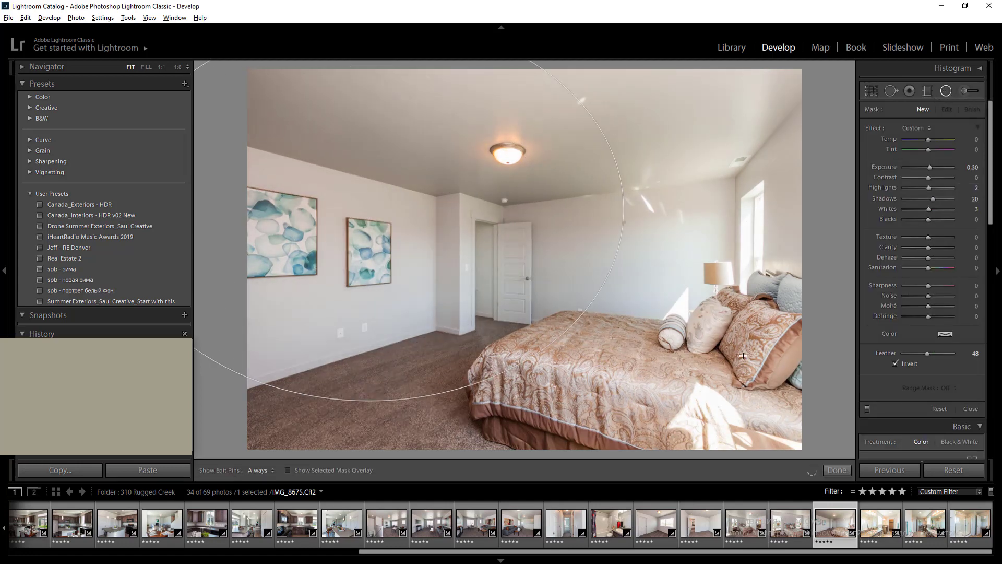
{"action": "left_click_drag", "start_coordinate": [743, 343], "coordinate": [885, 532]}
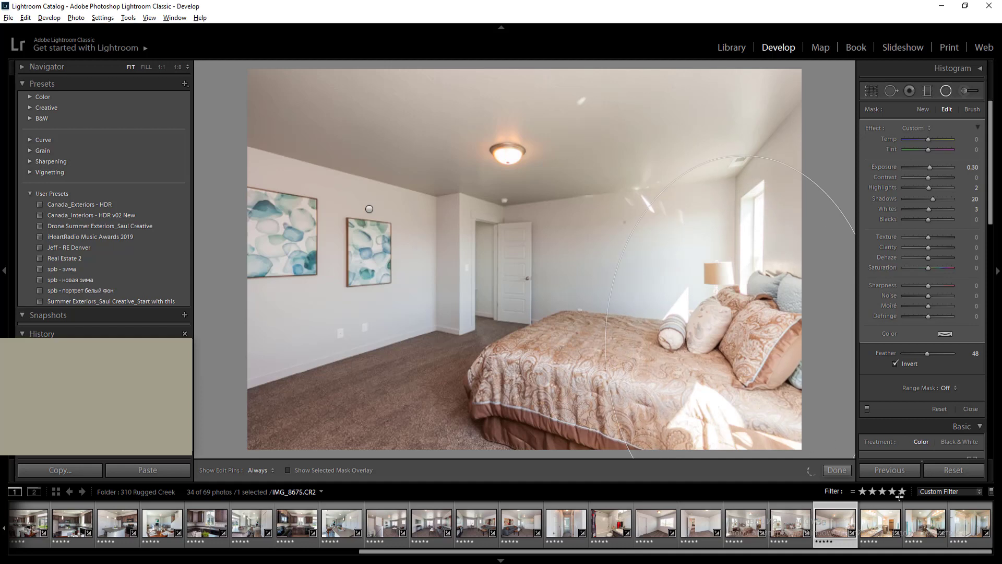
{"action": "left_click", "coordinate": [970, 168]}
{"action": "type", "text": "-0.1"}
{"action": "key", "text": "Return"}
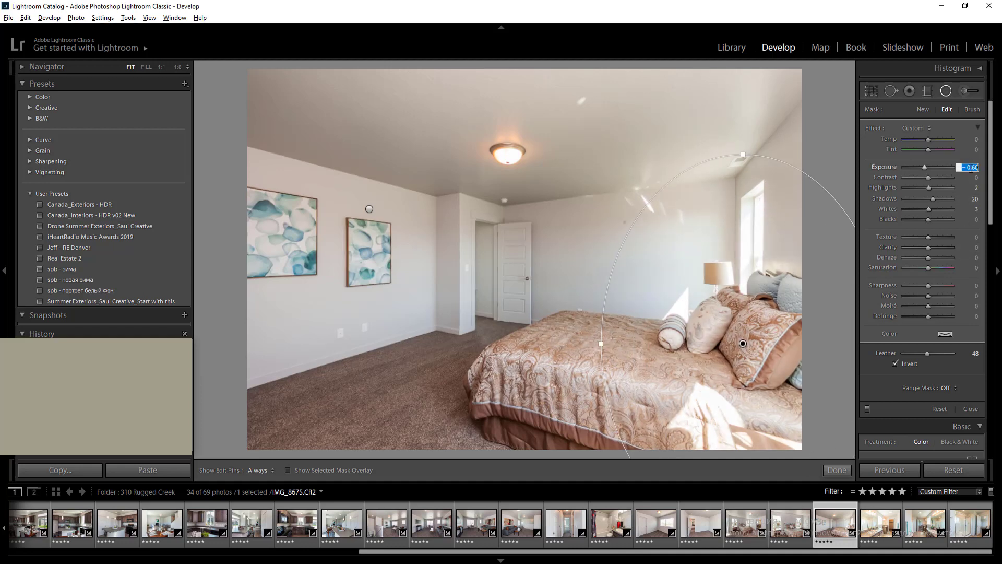
{"action": "key", "text": "Down"}
{"action": "key", "text": "Return"}
{"action": "left_click", "coordinate": [528, 292]}
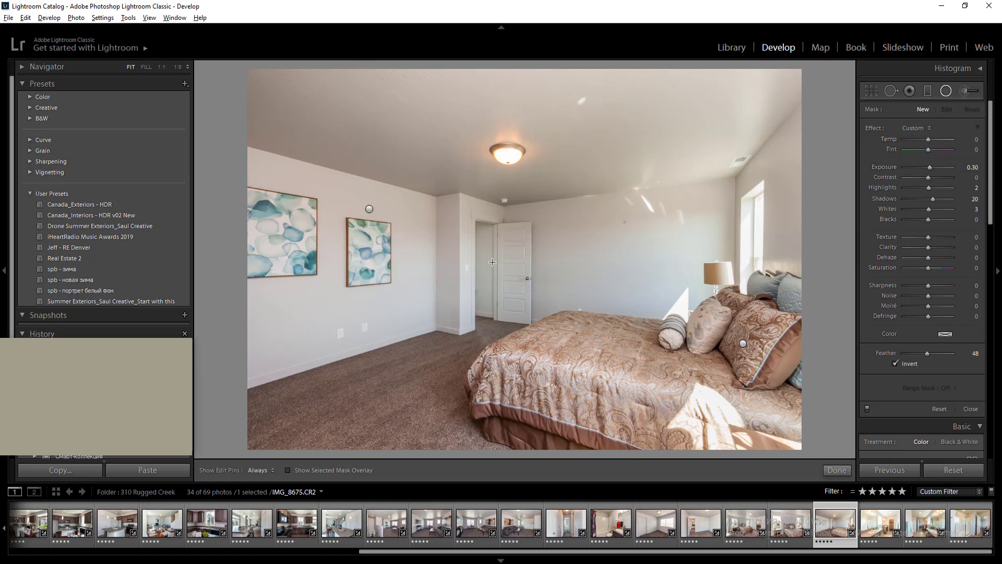
{"action": "left_click_drag", "start_coordinate": [488, 251], "coordinate": [627, 341]}
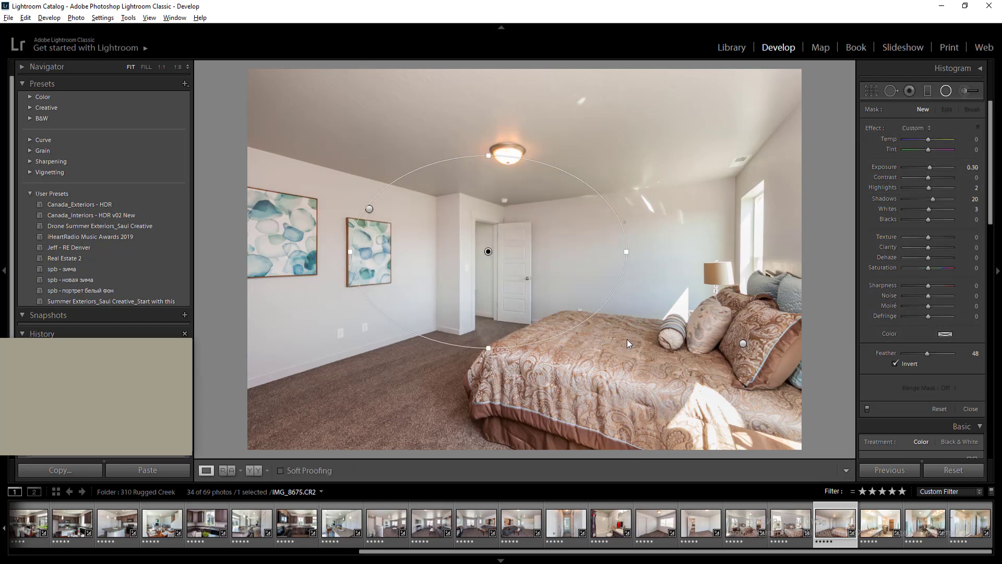
Go to the bathroom photo IMG_8682, apply Auto white balance and Auto tone, and set Whites to -26
{"action": "key", "text": "Right"}
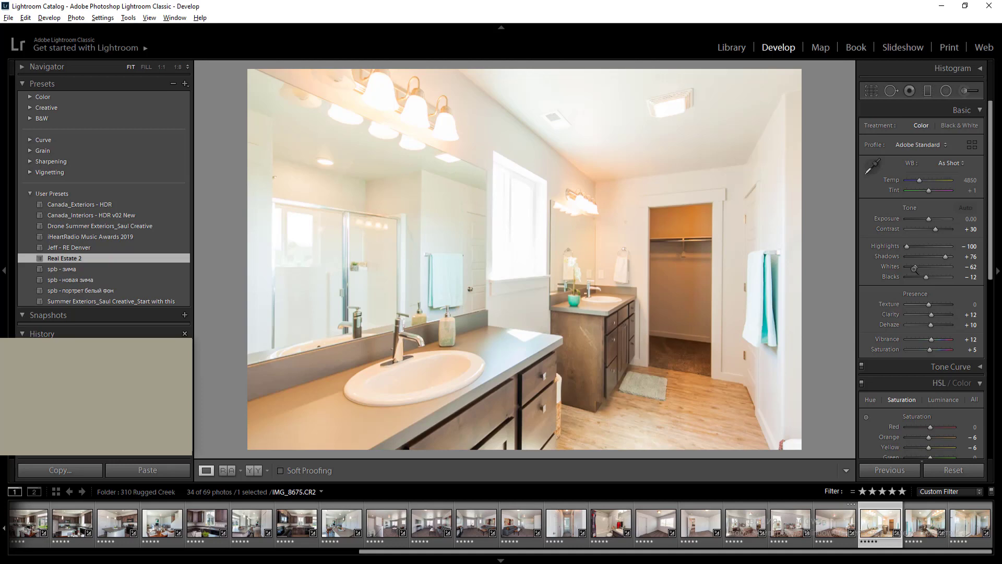
{"action": "left_click", "coordinate": [954, 163]}
{"action": "left_click", "coordinate": [936, 185]}
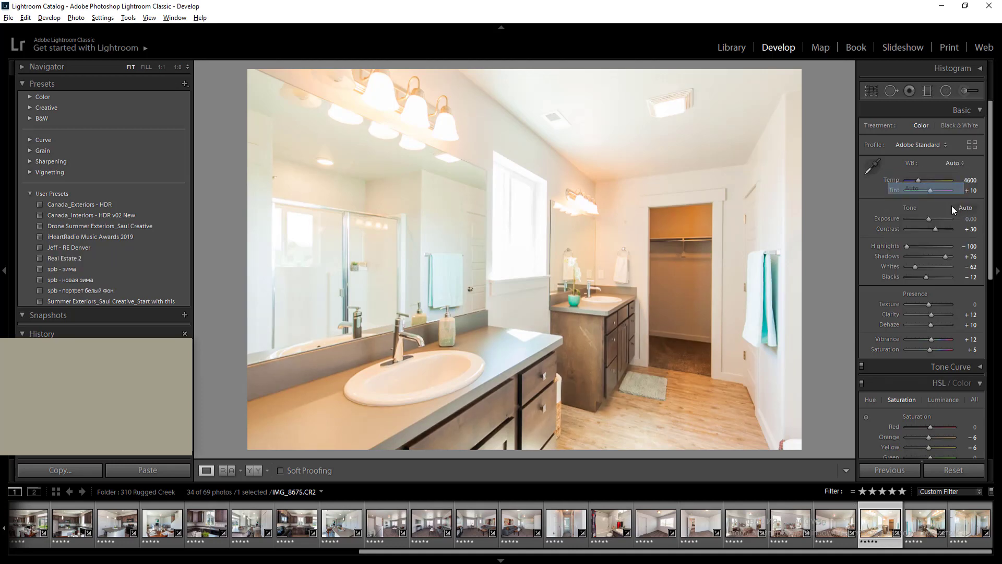
{"action": "left_click", "coordinate": [966, 208]}
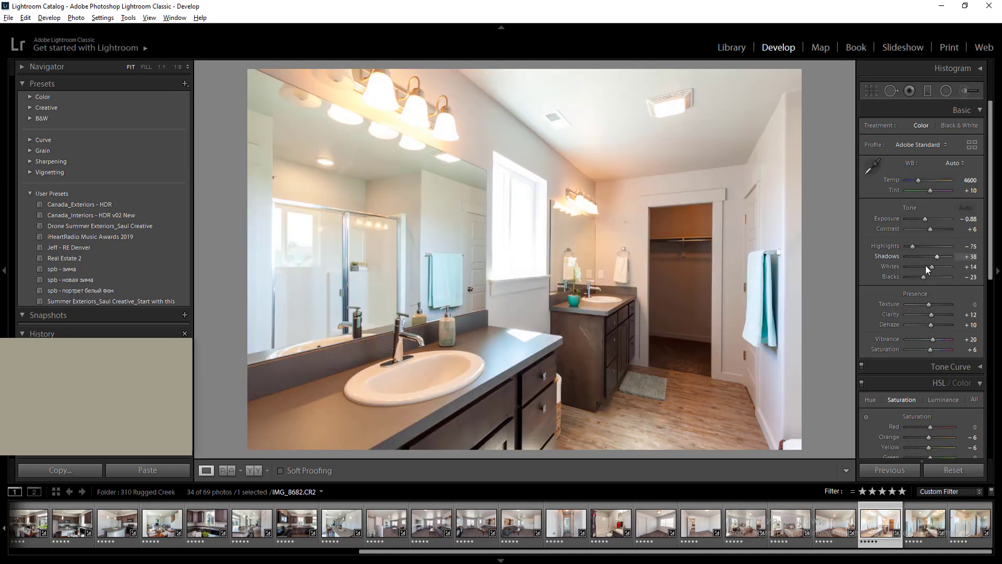
{"action": "left_click", "coordinate": [968, 219]}
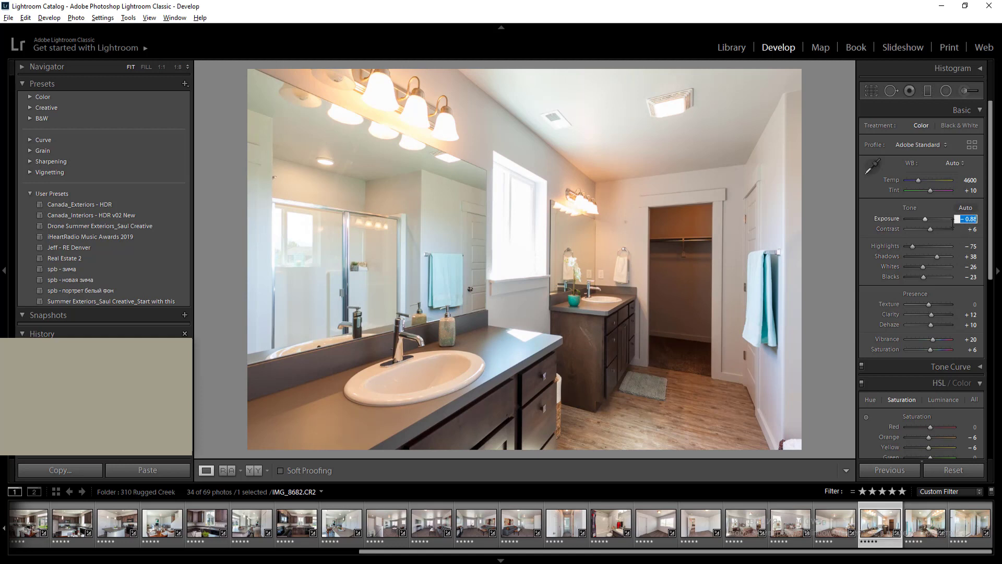
Add a large radial filter over the closet doorway and right wall with Exposure 0.30 and Saturation -22
{"action": "left_click", "coordinate": [945, 91]}
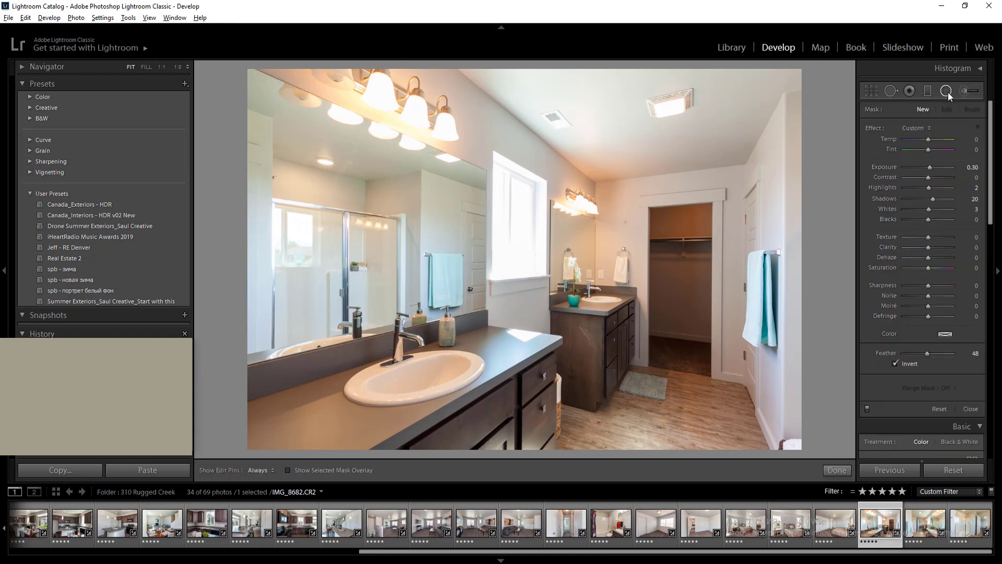
{"action": "left_click_drag", "start_coordinate": [713, 246], "coordinate": [853, 481]}
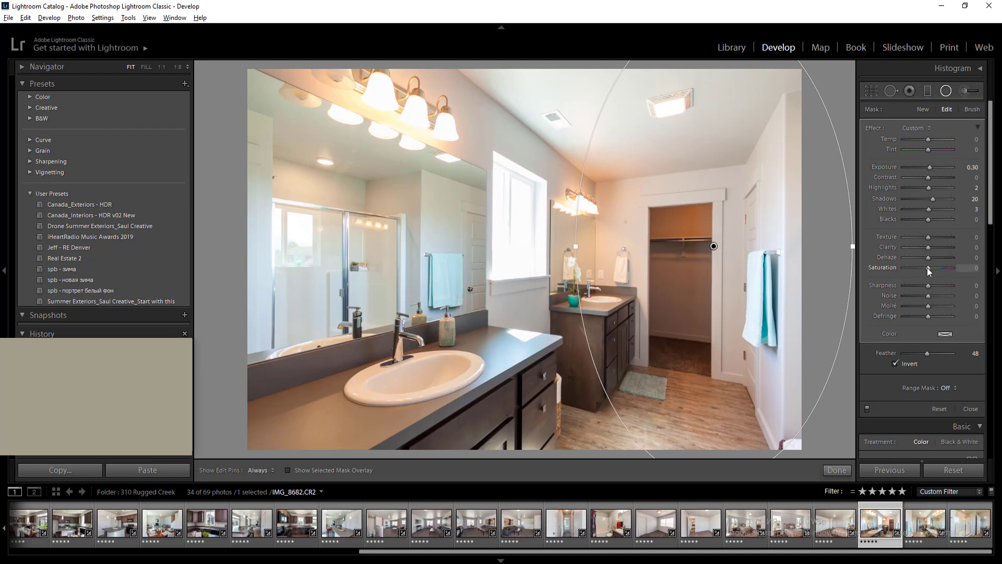
{"action": "left_click_drag", "start_coordinate": [927, 267], "coordinate": [922, 268]}
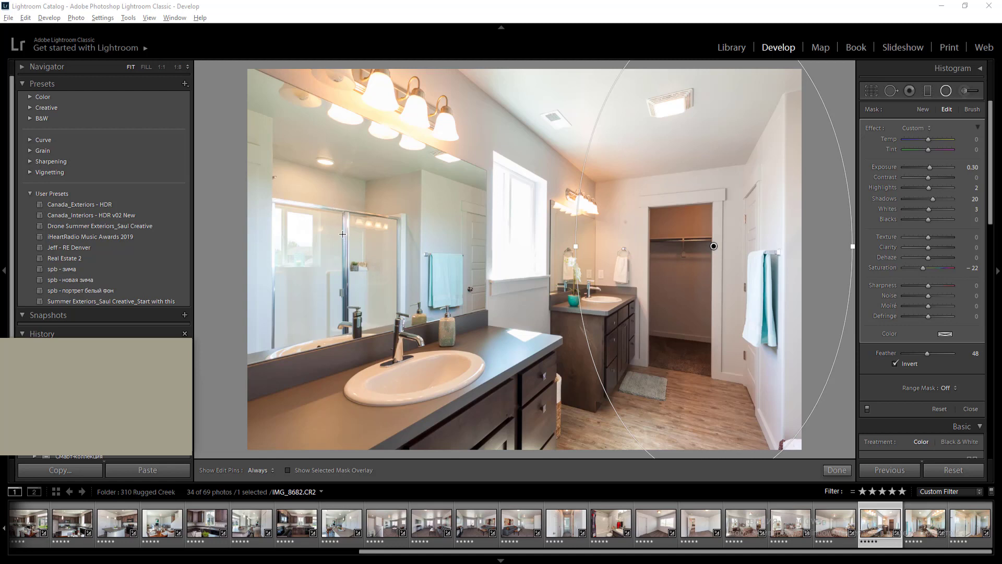
Add a radial filter over the bathroom mirror with Exposure -0.80 and Saturation -33
{"action": "left_click_drag", "start_coordinate": [343, 233], "coordinate": [516, 380]}
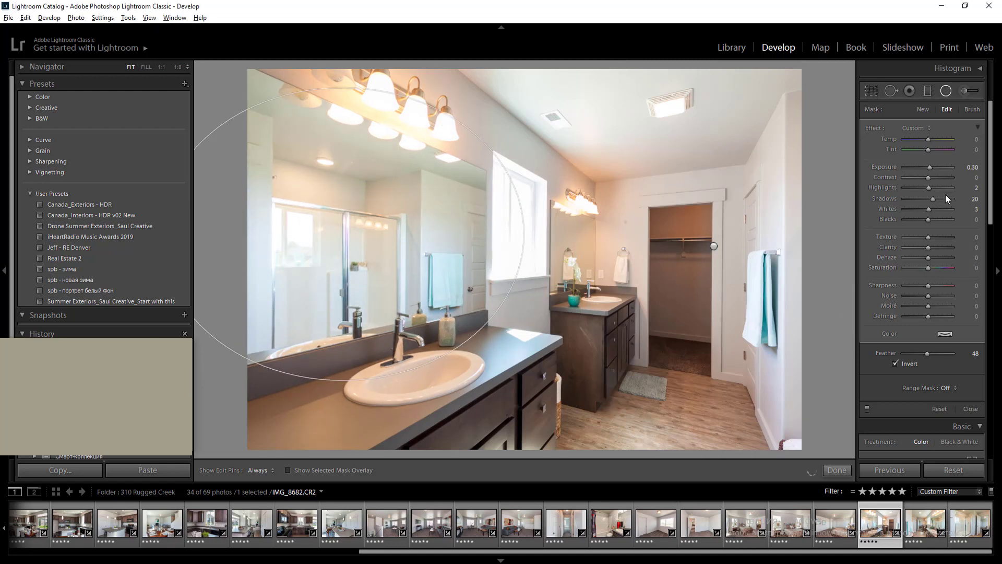
{"action": "left_click", "coordinate": [972, 167]}
{"action": "type", "text": "-0.1"}
{"action": "key", "text": "Return"}
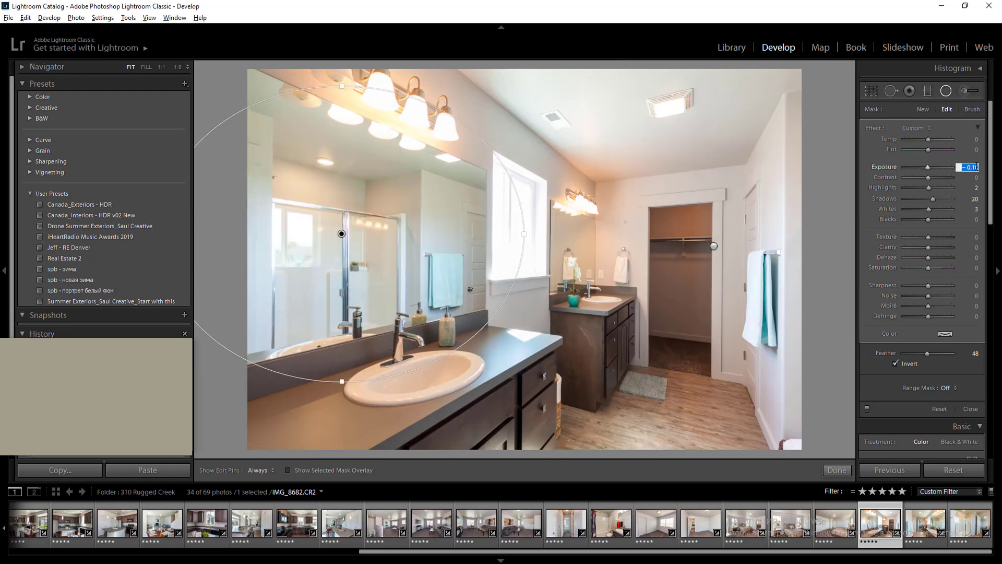
{"action": "key", "text": "Down"}
{"action": "key", "text": "Down"}
{"action": "key", "text": "Down"}
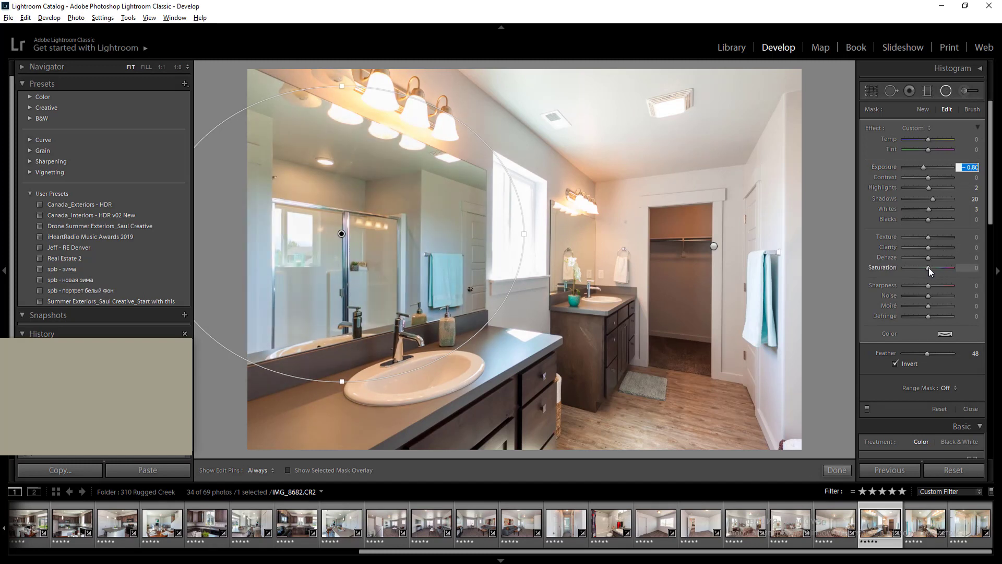
{"action": "left_click_drag", "start_coordinate": [929, 267], "coordinate": [914, 268]}
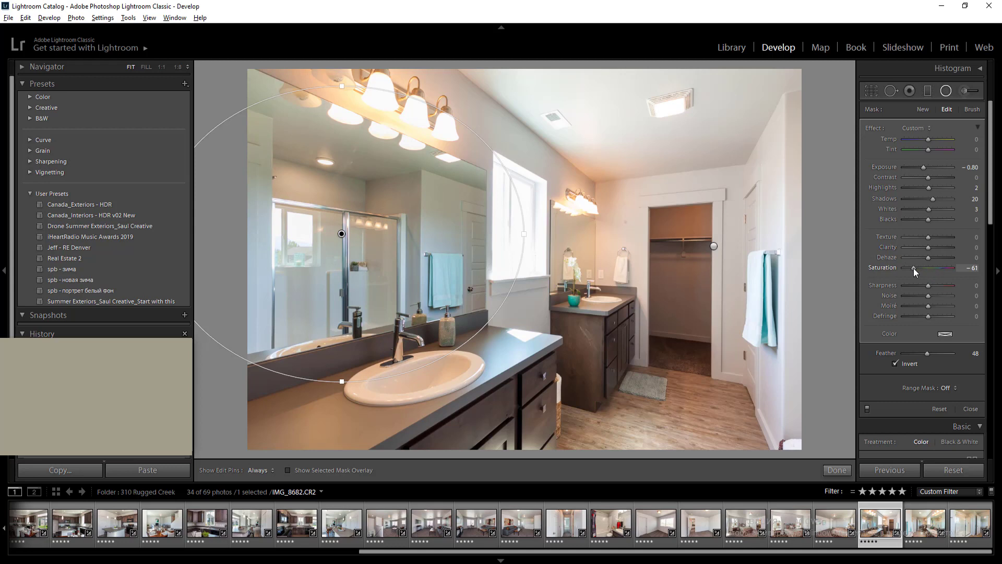
{"action": "key", "text": "ctrl+z"}
{"action": "key", "text": "ctrl+z"}
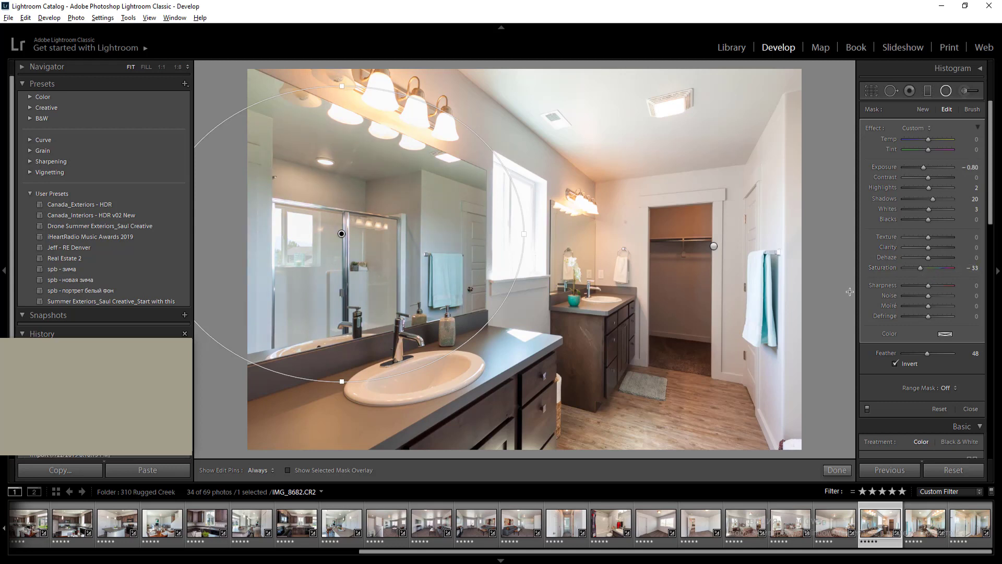
{"action": "key", "text": "ctrl+z"}
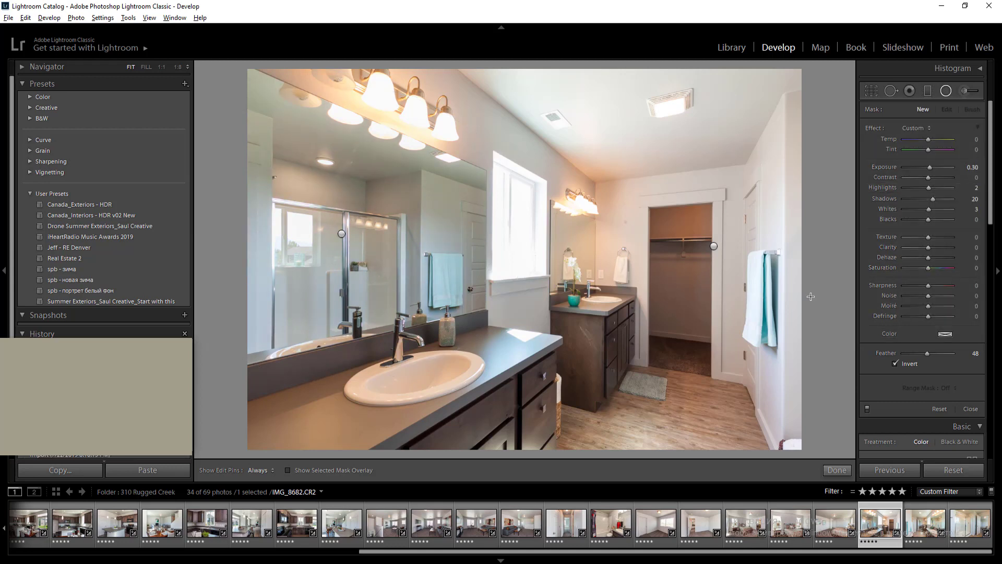
{"action": "key", "text": "shift+m"}
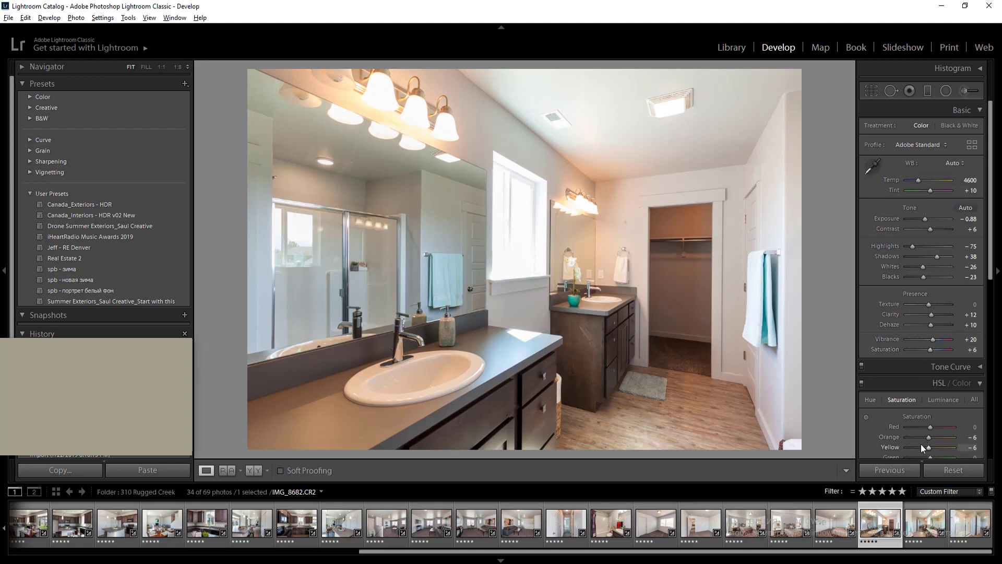
Set the bathroom photo's Yellow saturation to -40 and Orange saturation to -13
{"action": "left_click", "coordinate": [921, 447]}
{"action": "scroll", "coordinate": [982, 295], "scroll_direction": "down", "scroll_amount": 2}
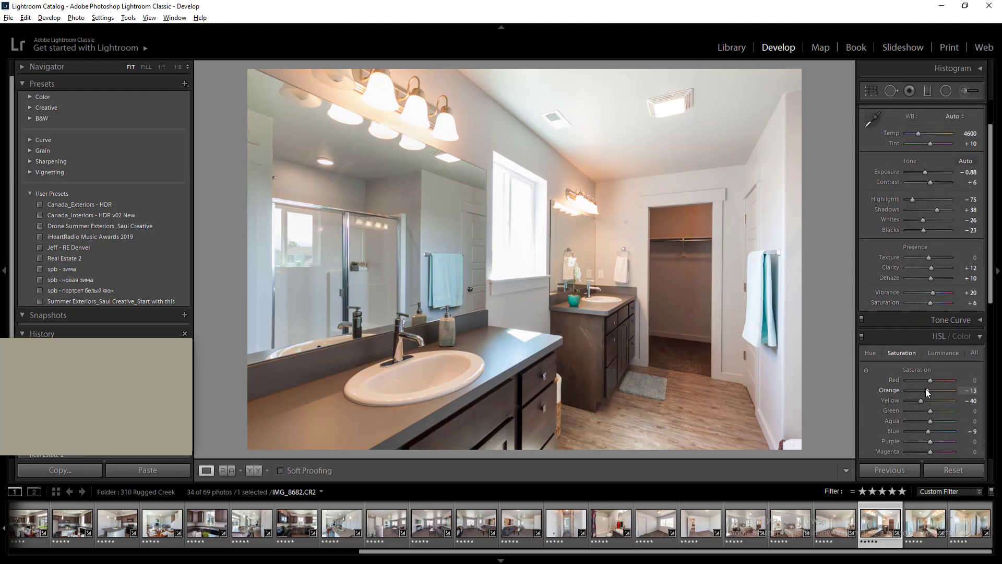
Go to the next bathroom photo, IMG_8685, apply Auto tone, and set Exposure to -0.12 and Yellow saturation to -47
{"action": "key", "text": "Right"}
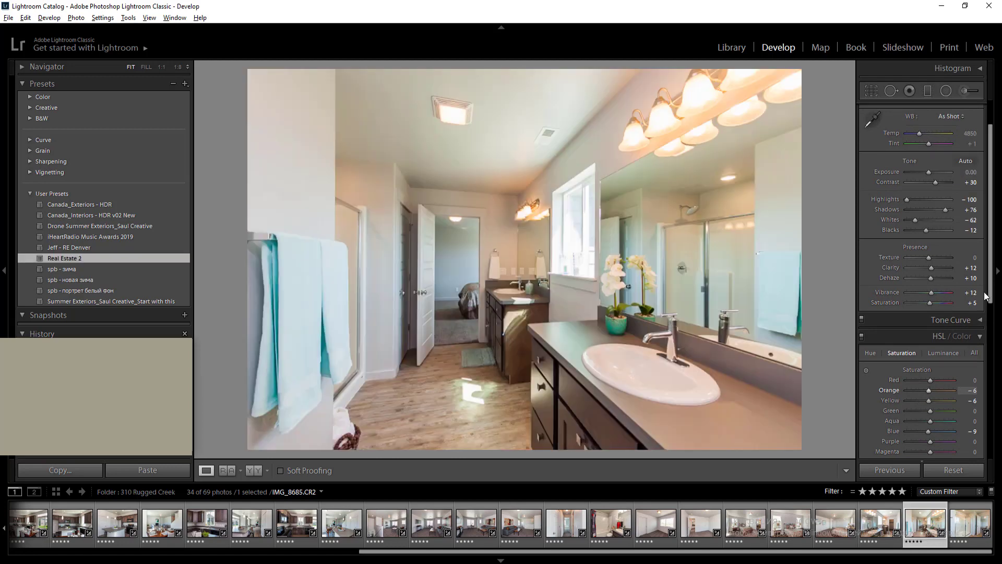
{"action": "left_click", "coordinate": [965, 162]}
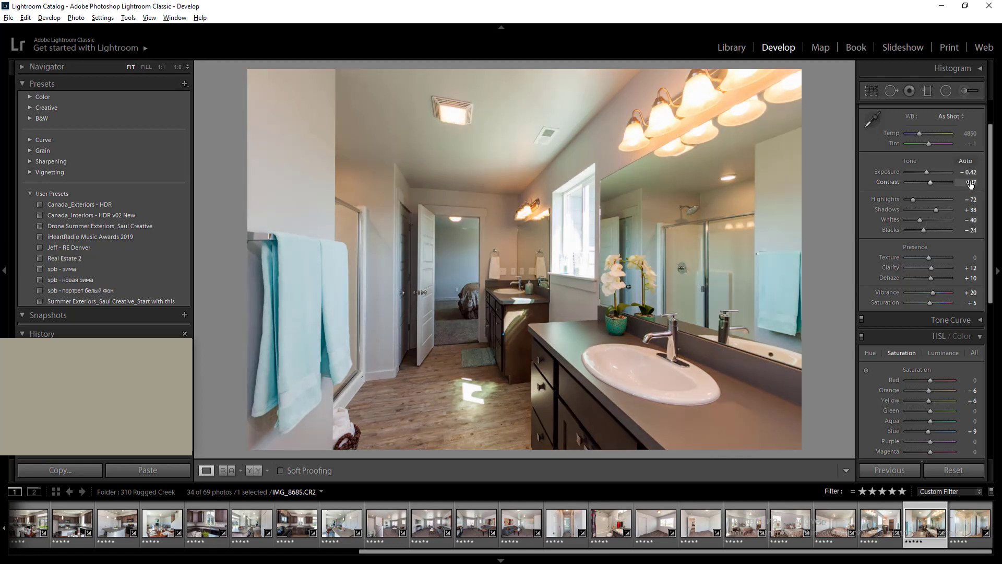
{"action": "left_click", "coordinate": [970, 172]}
{"action": "type", "text": "-0.12"}
{"action": "key", "text": "Return"}
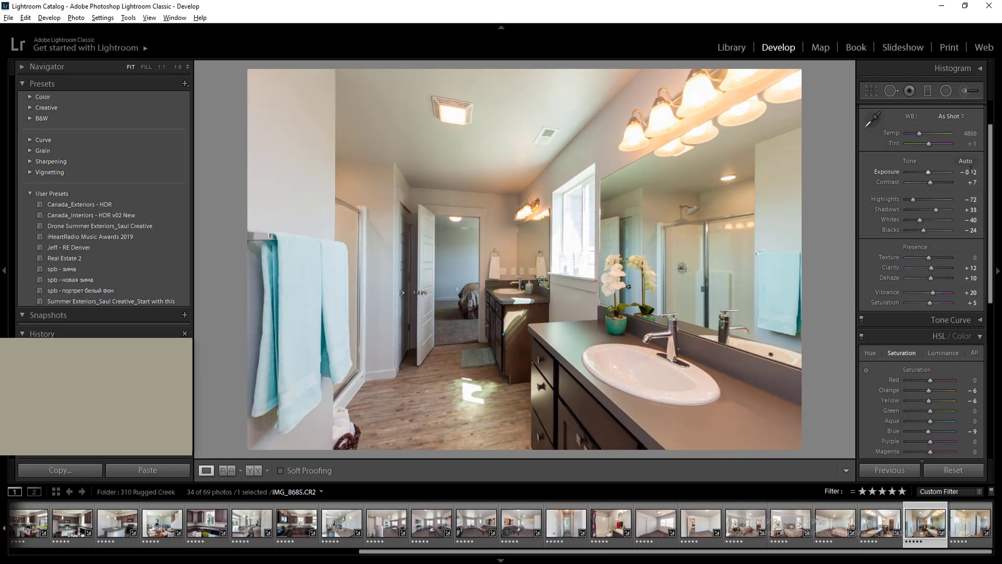
{"action": "left_click", "coordinate": [919, 401]}
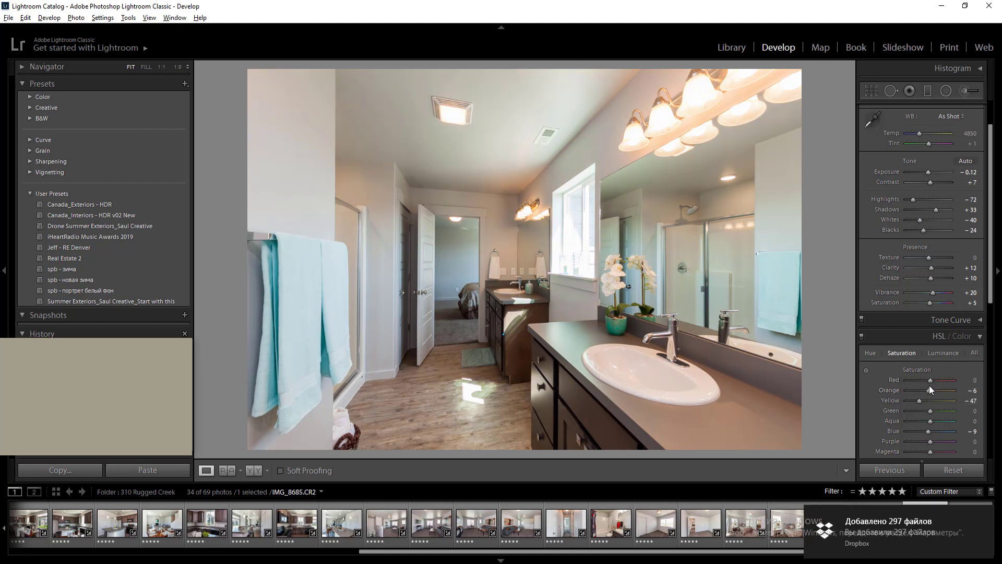
{"action": "left_click", "coordinate": [986, 516]}
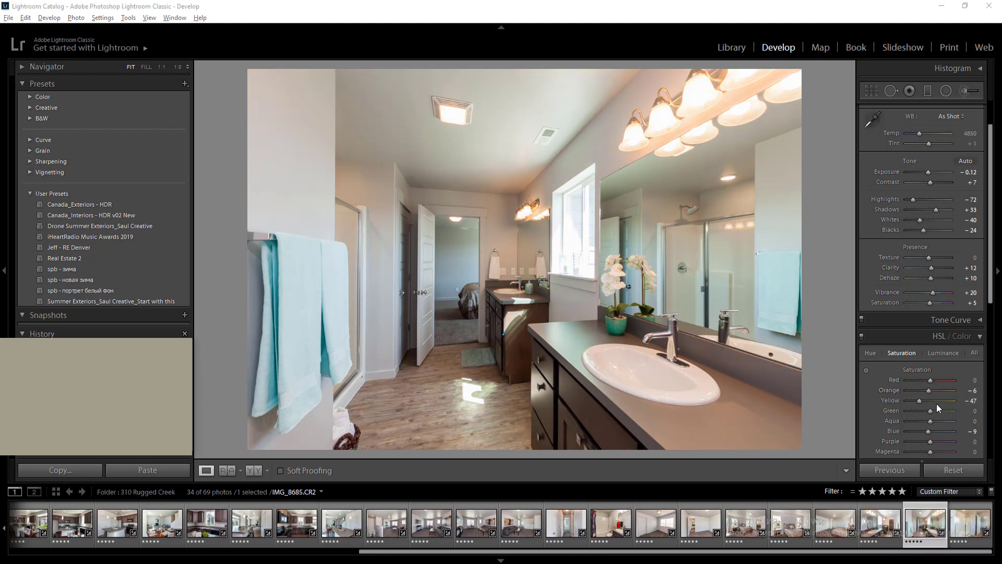
Set the bathroom photo's Orange saturation to -22, Yellow saturation to -40, and white balance Temp to 4900
{"action": "left_click_drag", "start_coordinate": [929, 393], "coordinate": [922, 402]}
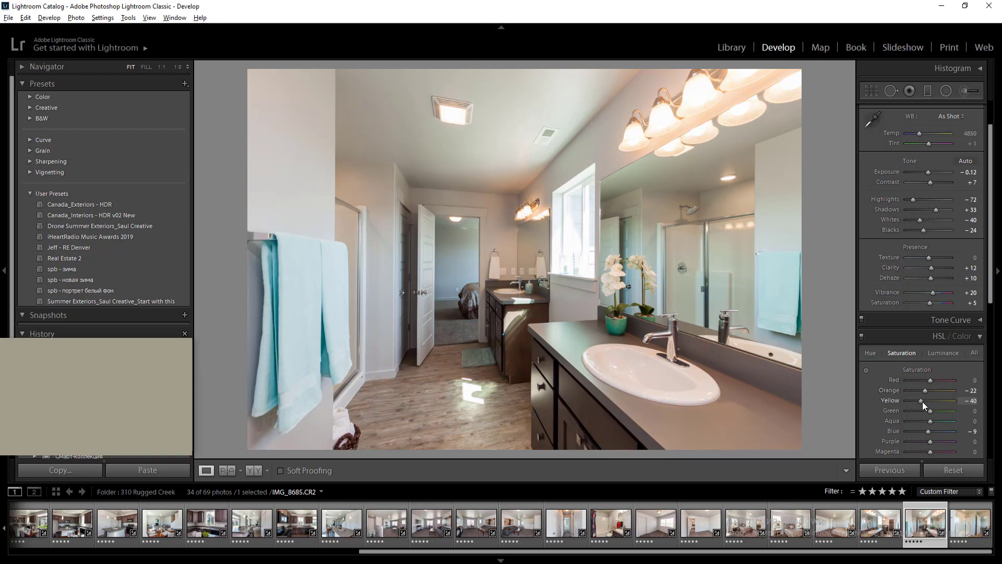
{"action": "left_click", "coordinate": [970, 134]}
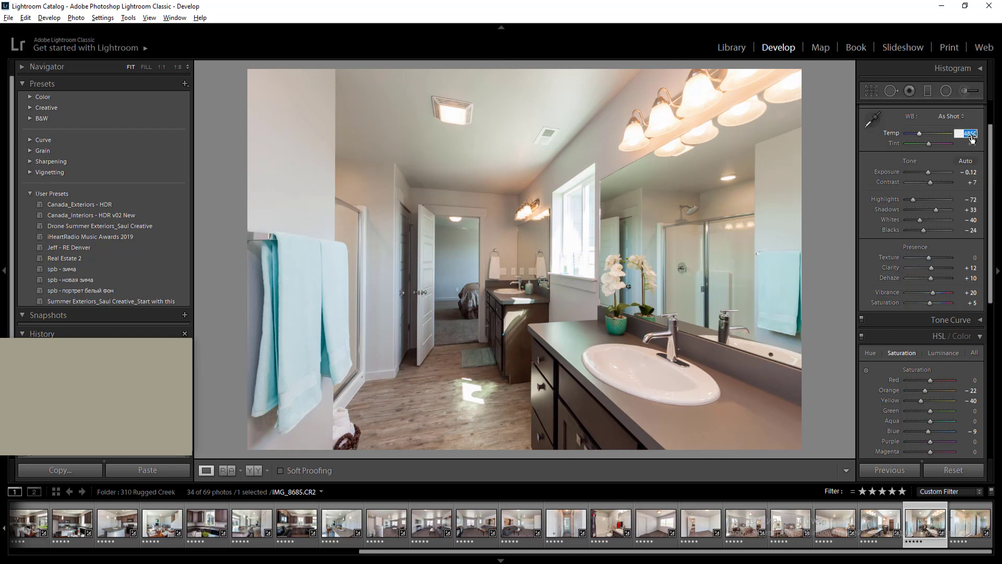
{"action": "type", "text": "4900"}
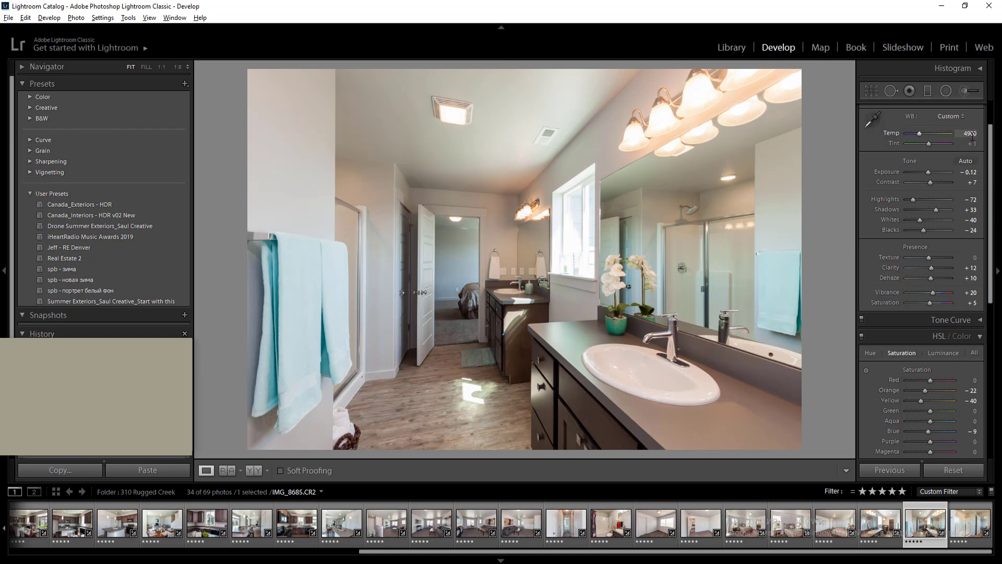
{"action": "key", "text": "Return"}
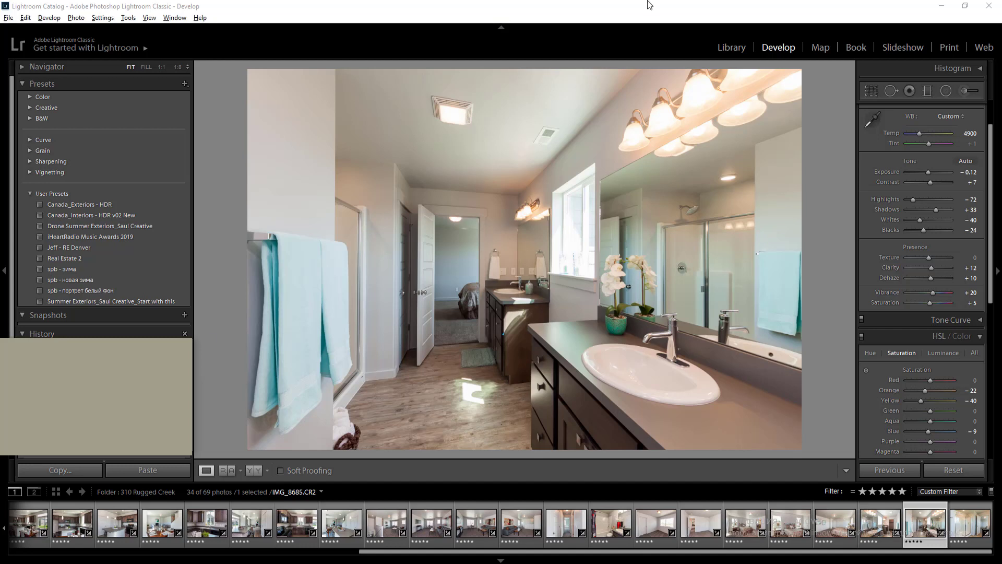
Add three radial filters with Exposure 0.30 and Shadows 20 over the ceiling beside the vent, the far doorway, and the large mirror
{"action": "left_click", "coordinate": [945, 91]}
{"action": "left_click_drag", "start_coordinate": [386, 130], "coordinate": [497, 244]}
{"action": "left_click_drag", "start_coordinate": [456, 273], "coordinate": [550, 404]}
{"action": "left_click_drag", "start_coordinate": [702, 234], "coordinate": [845, 350]}
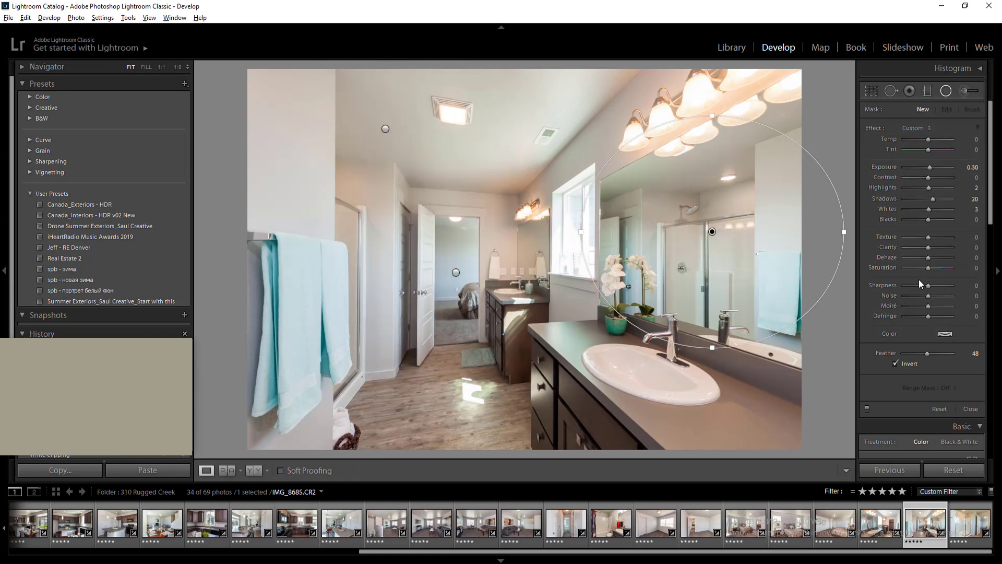
{"action": "key", "text": "shift+m"}
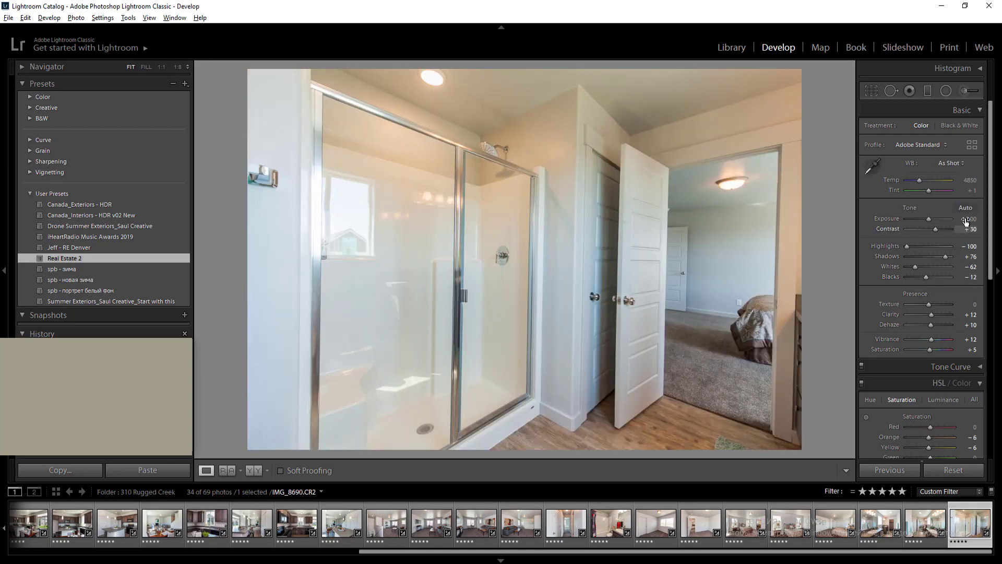
Apply Auto white balance to the shower photo, IMG_8690, and set its Exposure to +0.10
{"action": "left_click", "coordinate": [951, 164]}
{"action": "left_click", "coordinate": [962, 188]}
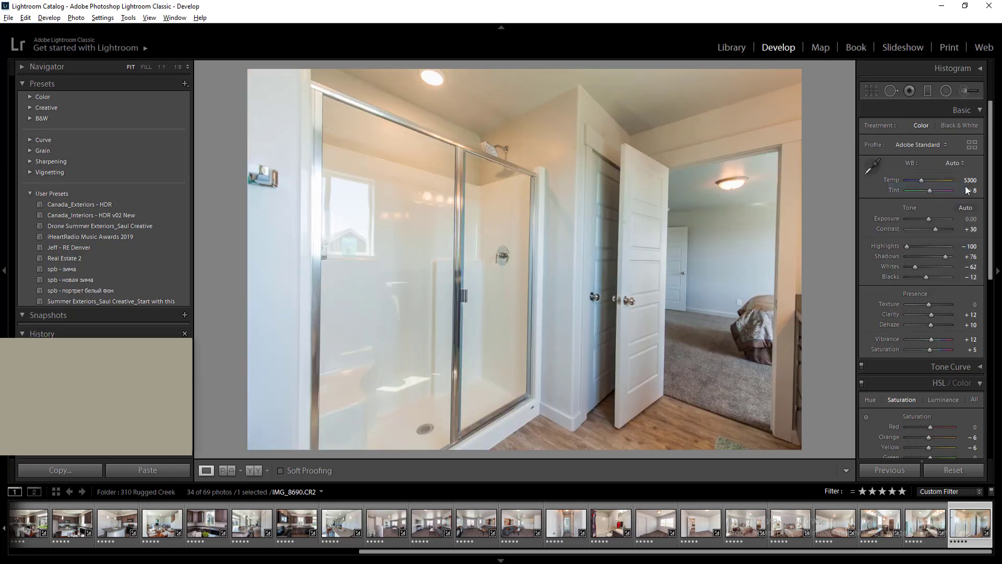
{"action": "left_click", "coordinate": [970, 218]}
{"action": "key", "text": "Down"}
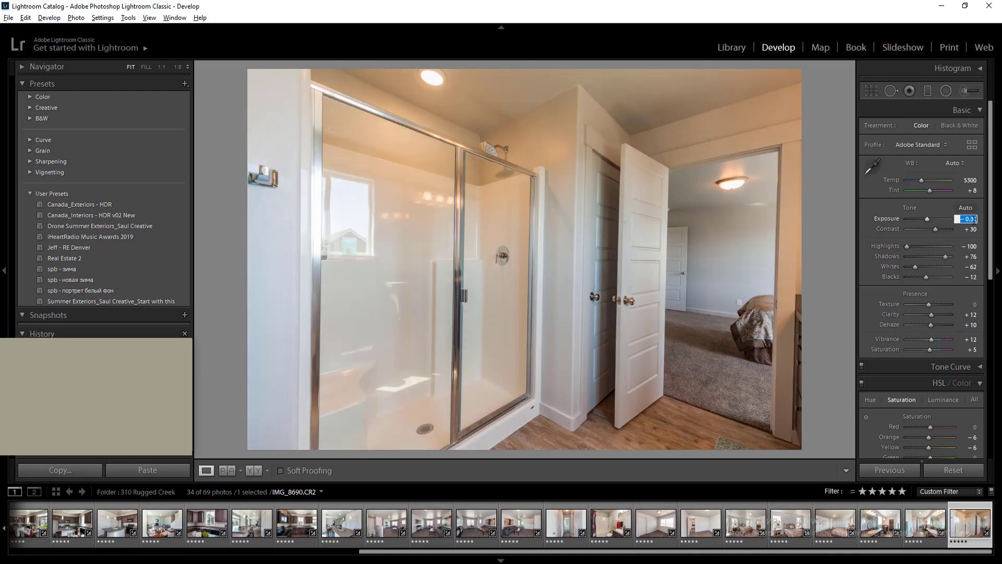
{"action": "type", "text": "1"}
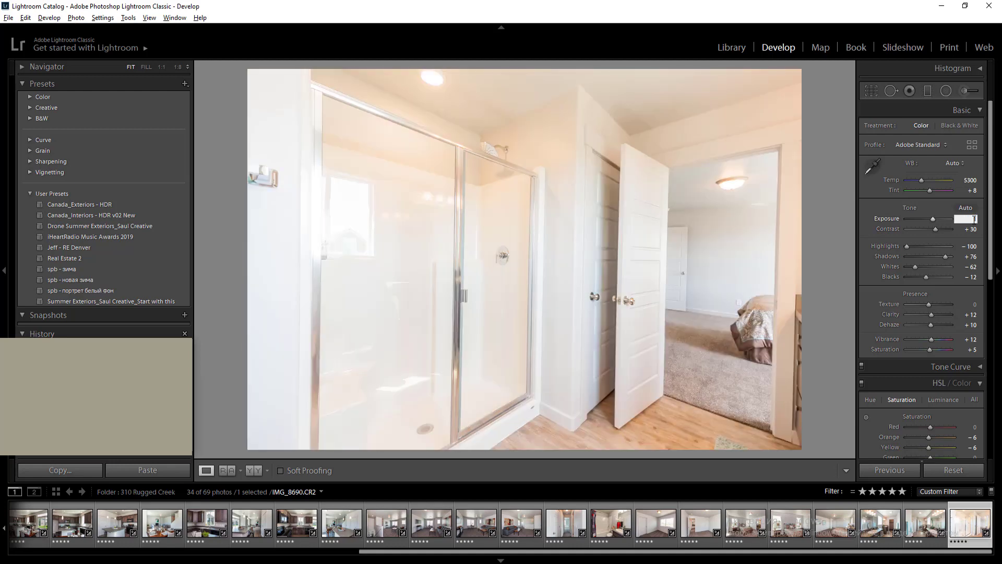
{"action": "key", "text": "Down"}
{"action": "key", "text": "Down"}
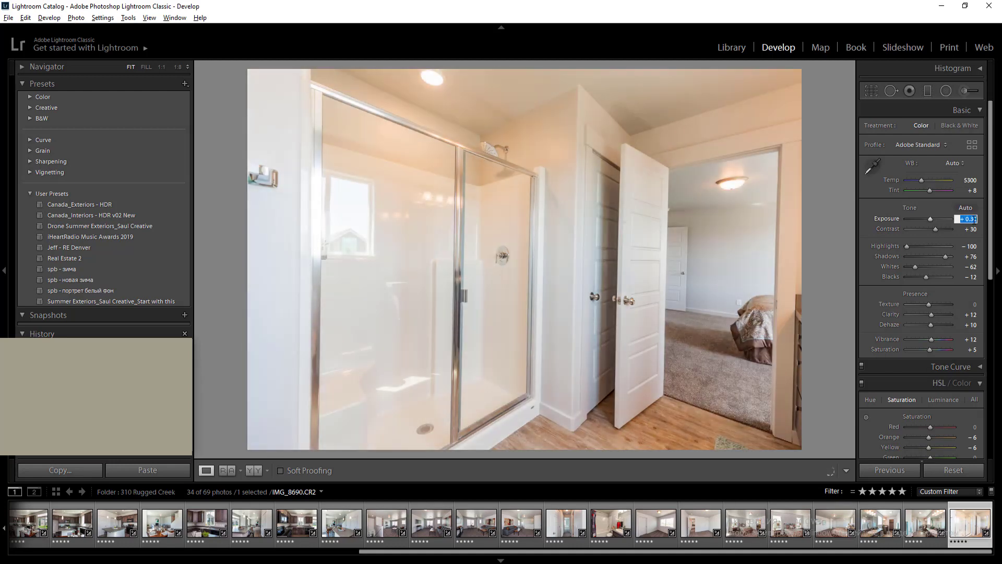
Set the shower photo's Orange saturation to -18, Yellow saturation to -42, and Temp to 5000
{"action": "left_click", "coordinate": [963, 164]}
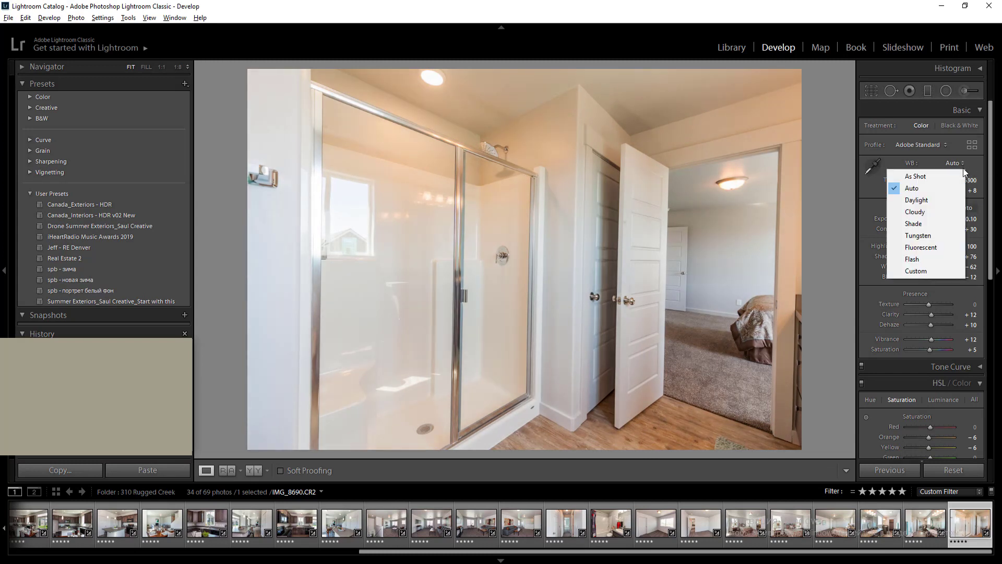
{"action": "left_click", "coordinate": [981, 180]}
{"action": "left_click", "coordinate": [974, 179]}
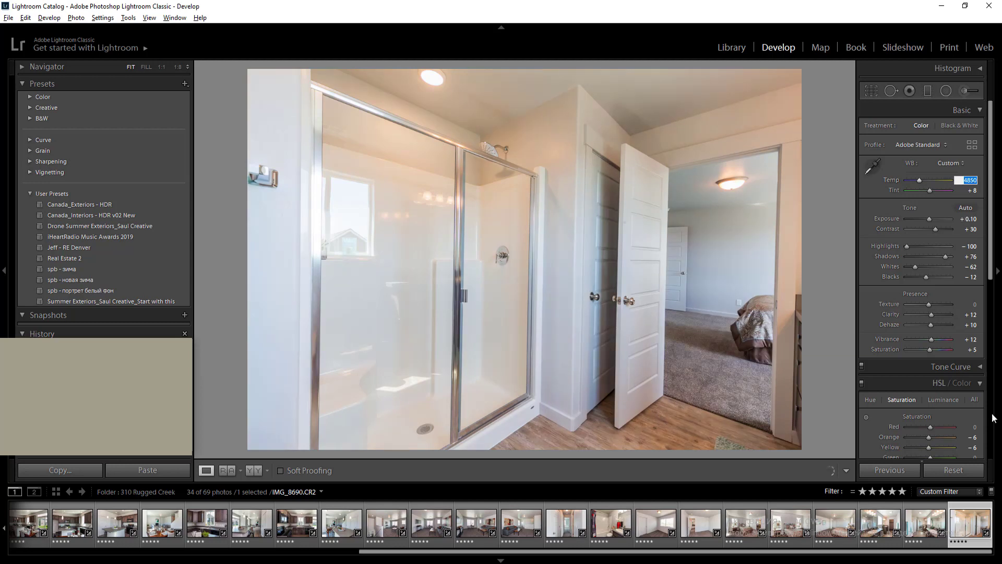
{"action": "left_click", "coordinate": [919, 449]}
{"action": "left_click", "coordinate": [968, 180]}
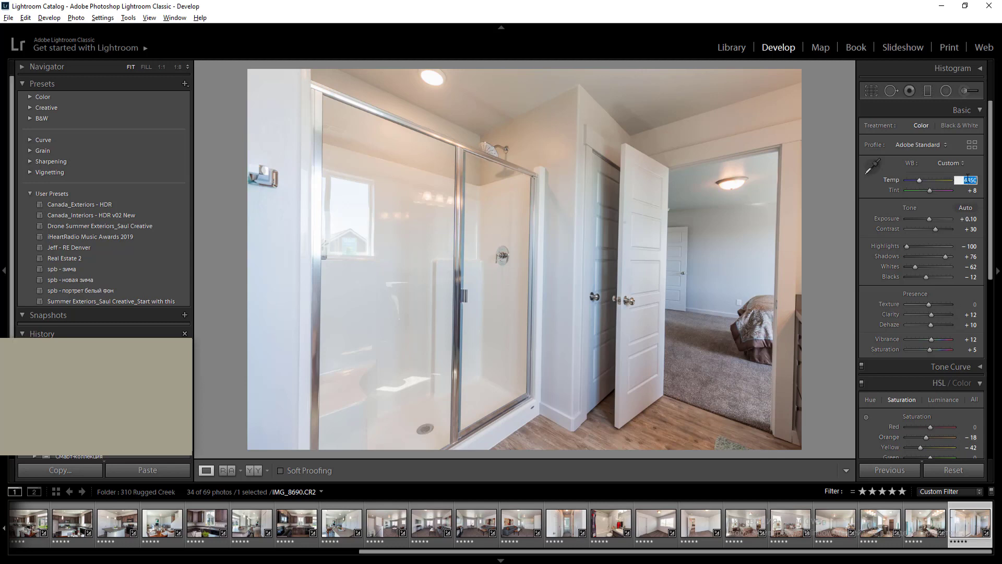
{"action": "type", "text": "5000"}
{"action": "key", "text": "Return"}
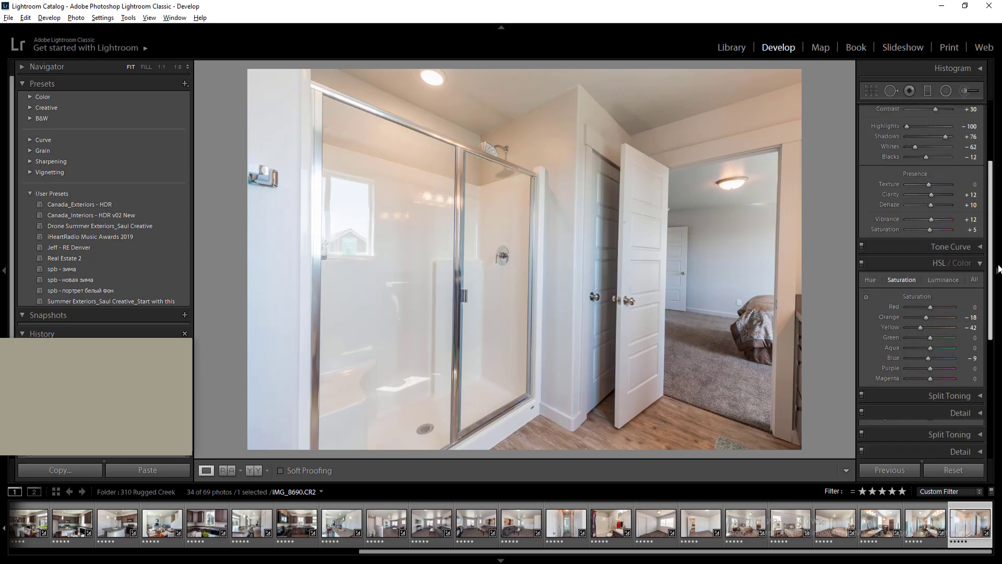
Apply the Vertical Upright correction to the shower photo and add a radial filter over the lower part of the open door
{"action": "left_click_drag", "start_coordinate": [990, 183], "coordinate": [929, 340]}
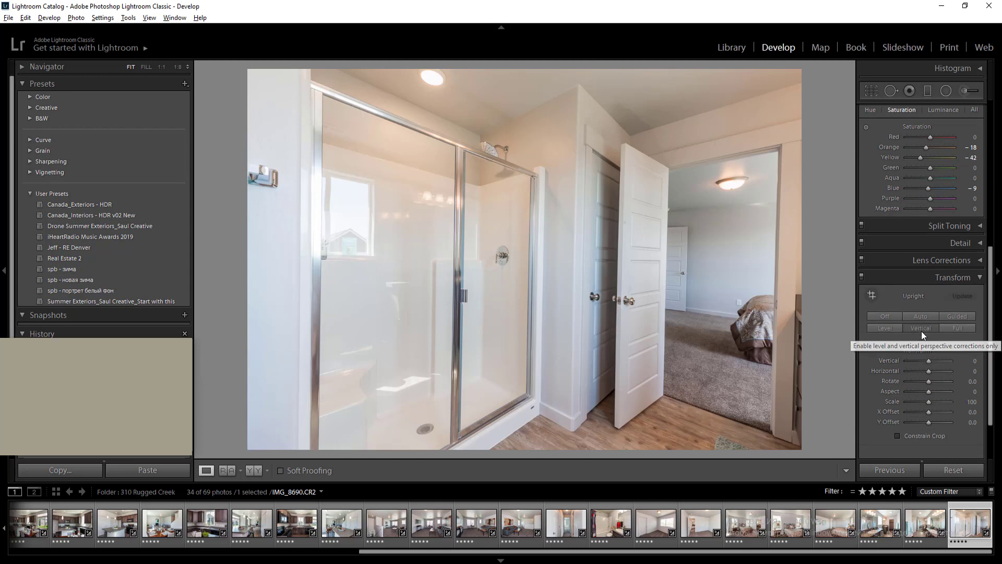
{"action": "left_click", "coordinate": [921, 331]}
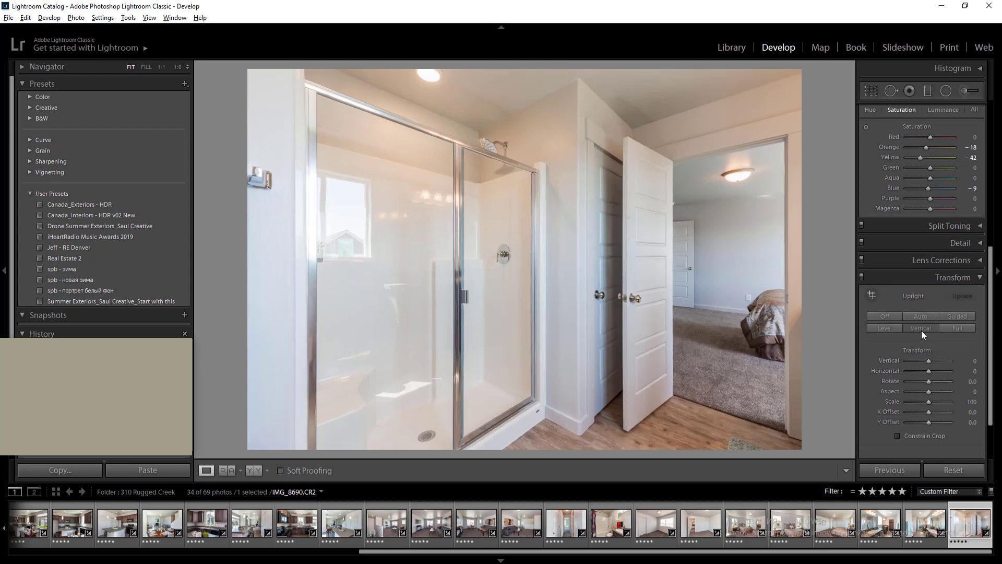
{"action": "left_click", "coordinate": [946, 90]}
{"action": "left_click_drag", "start_coordinate": [619, 345], "coordinate": [679, 441]}
{"action": "key", "text": "shift+m"}
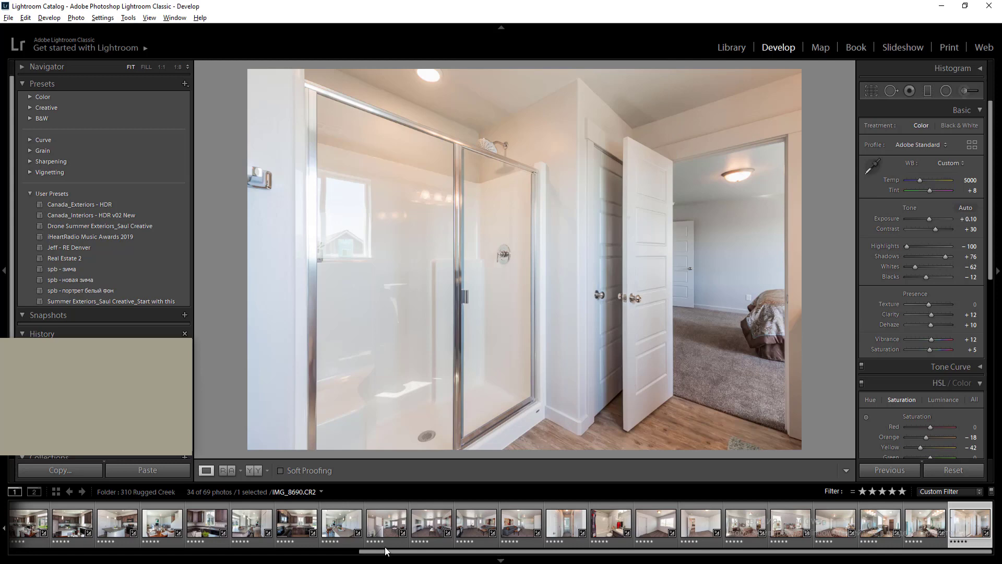
Return to the first photo in the series, IMG_8575, and set its Exposure to -0.40
{"action": "left_click_drag", "start_coordinate": [389, 551], "coordinate": [1, 542]}
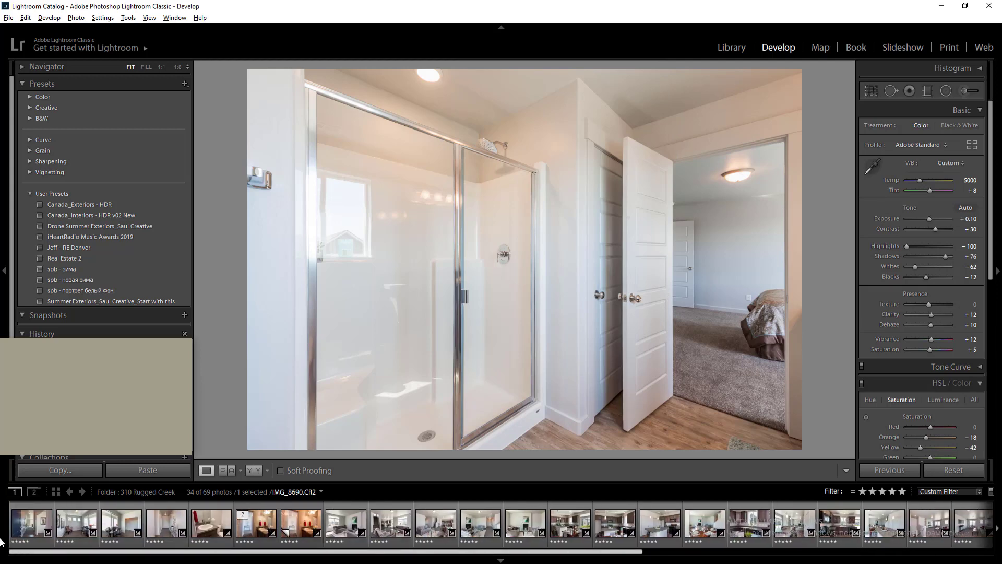
{"action": "left_click", "coordinate": [29, 522]}
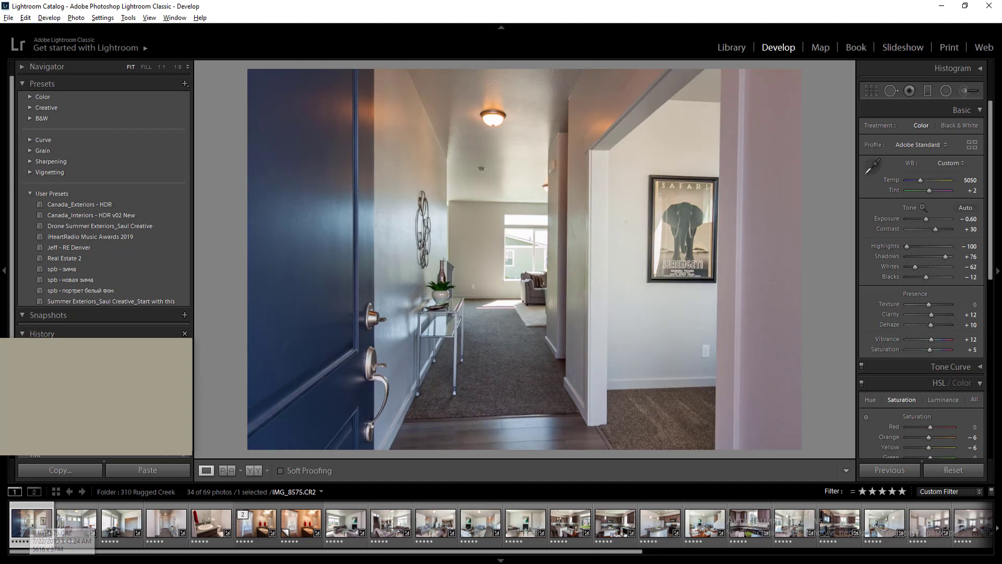
{"action": "left_click", "coordinate": [963, 220]}
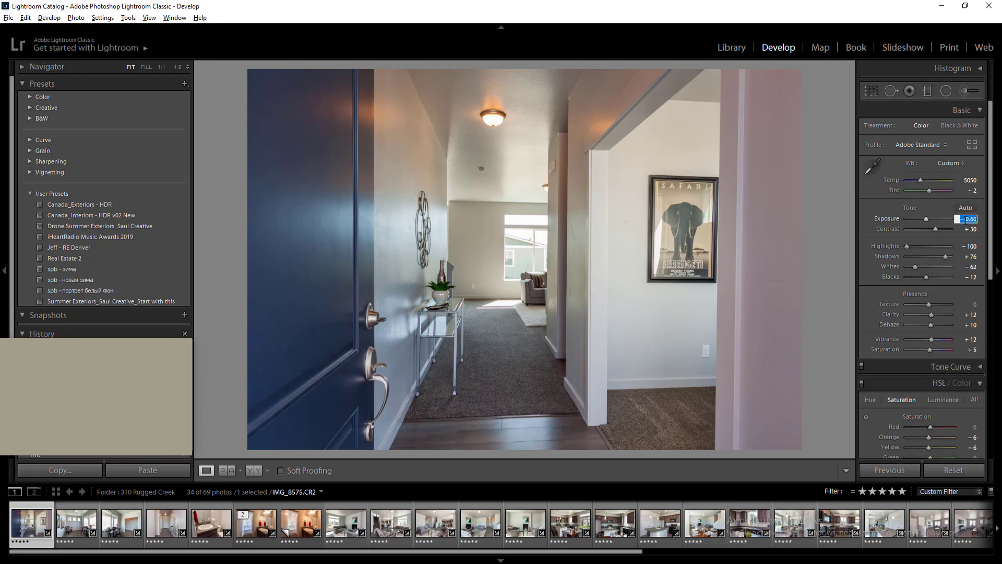
{"action": "key", "text": "Up"}
{"action": "key", "text": "Up"}
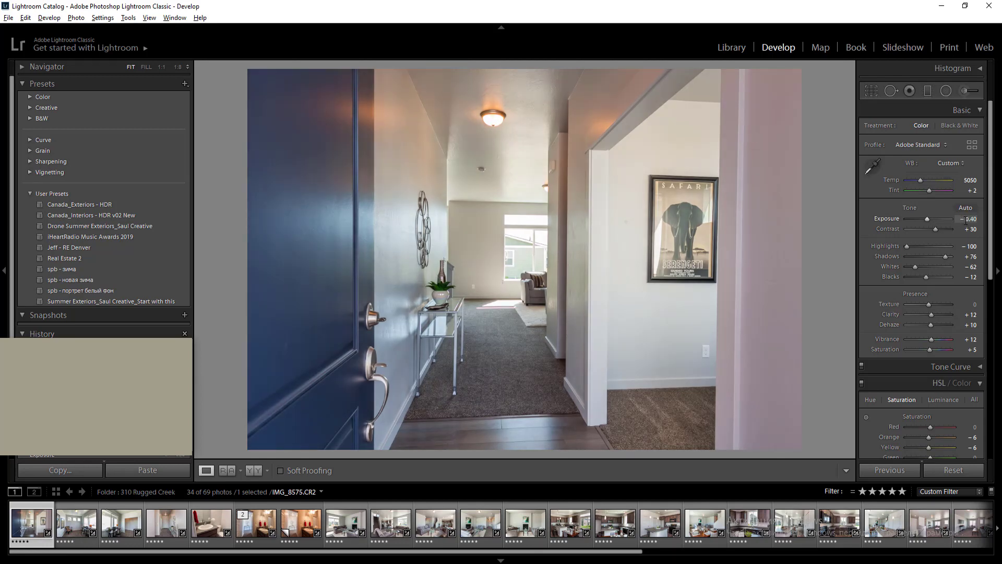
Move ahead to the desk and doorway photo, IMG_8586, and set its Exposure to -0.88
{"action": "key", "text": "Right"}
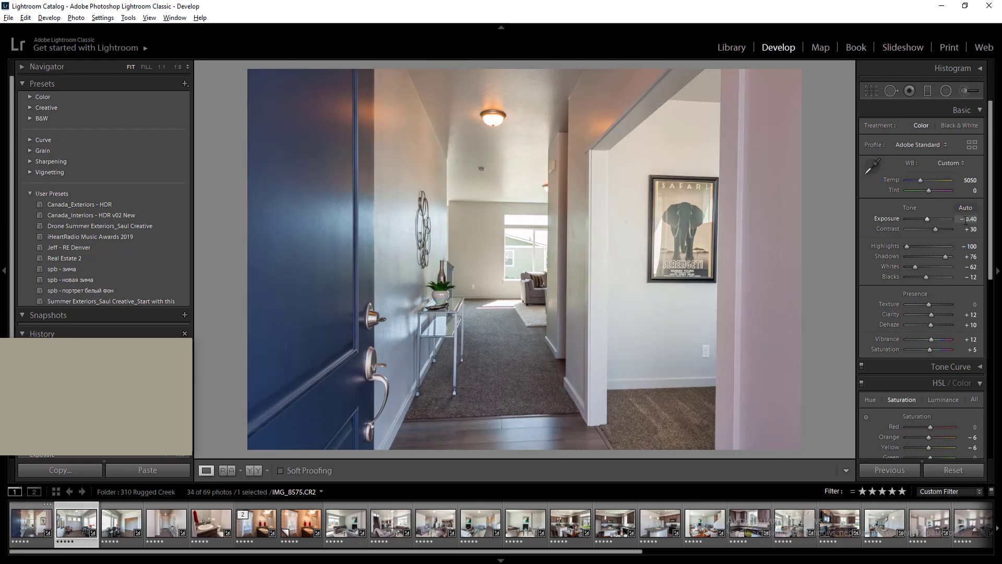
{"action": "key", "text": "Right"}
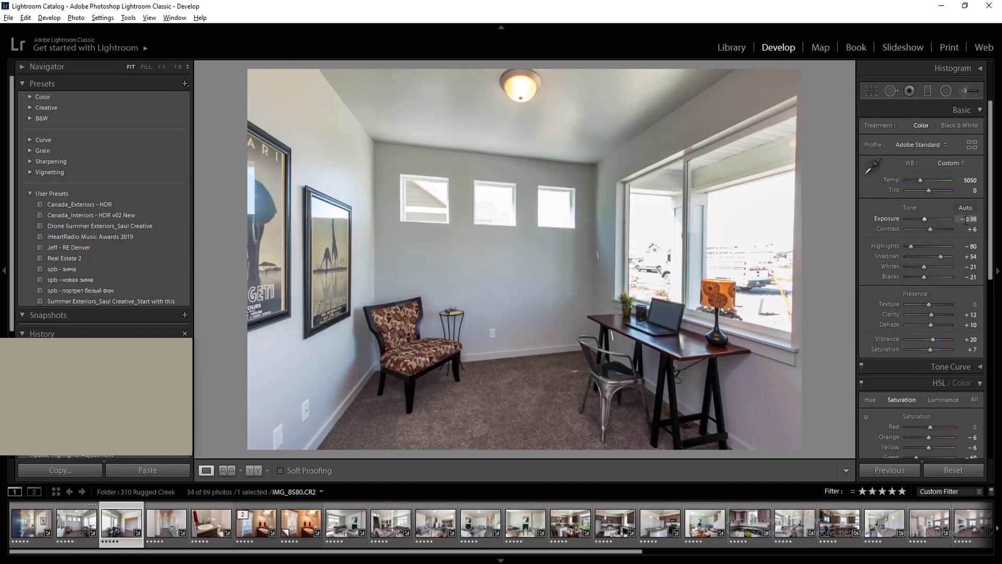
{"action": "key", "text": "Up"}
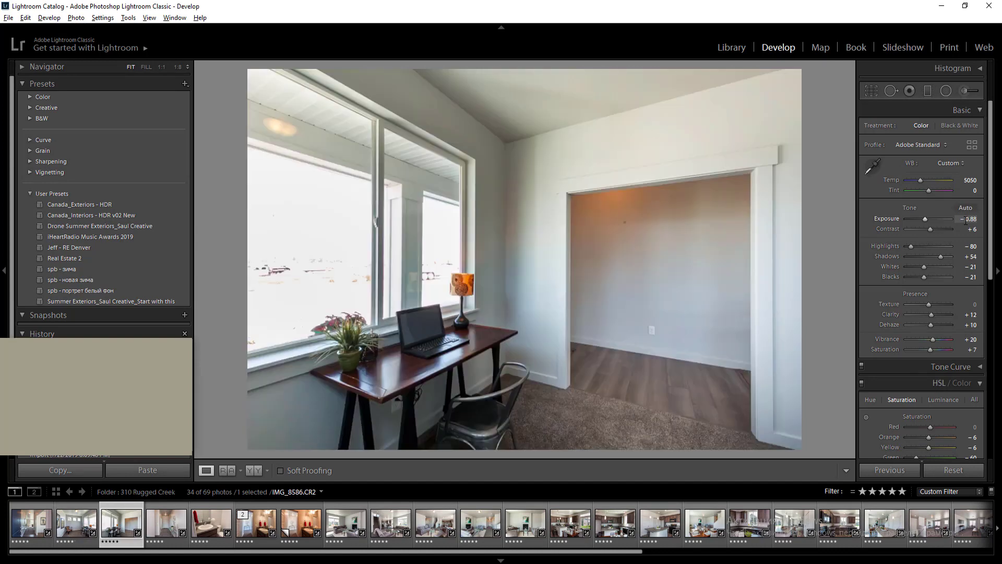
Go to the entry hallway photo, IMG_8591, and apply the Auto Upright perspective correction
{"action": "key", "text": "Right"}
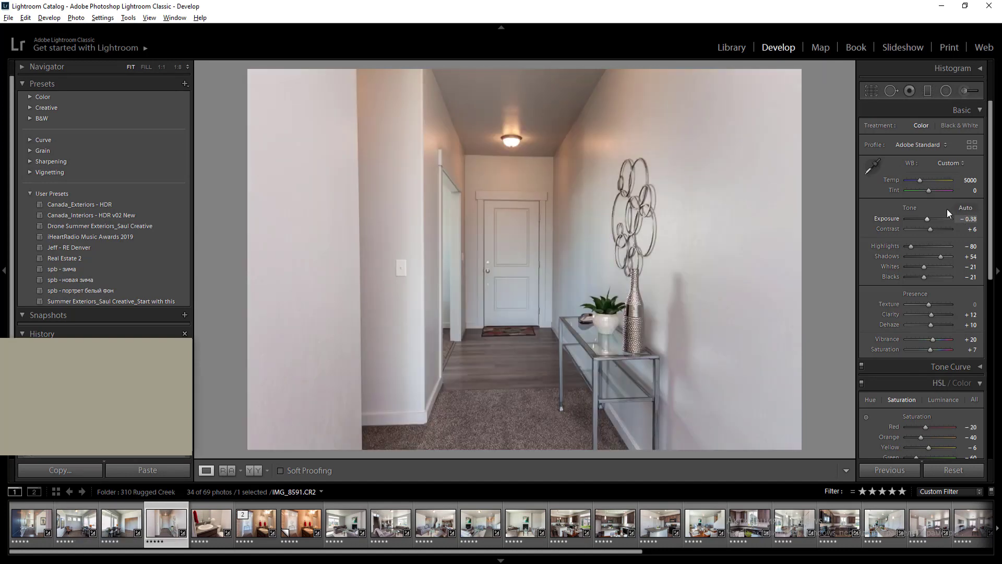
{"action": "scroll", "coordinate": [995, 272], "scroll_direction": "down", "scroll_amount": 2}
{"action": "scroll", "coordinate": [995, 272], "scroll_direction": "down", "scroll_amount": 6}
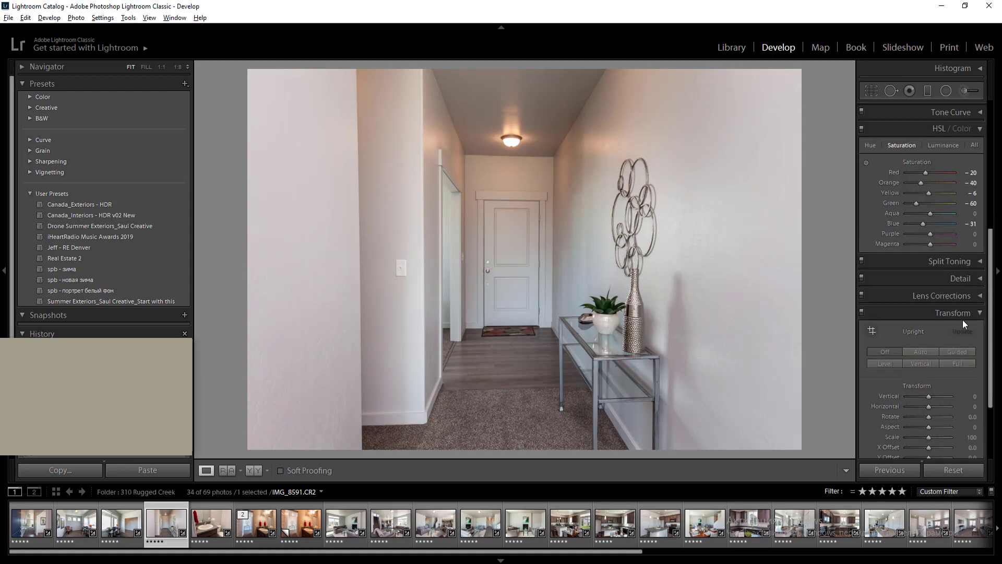
{"action": "left_click", "coordinate": [919, 347]}
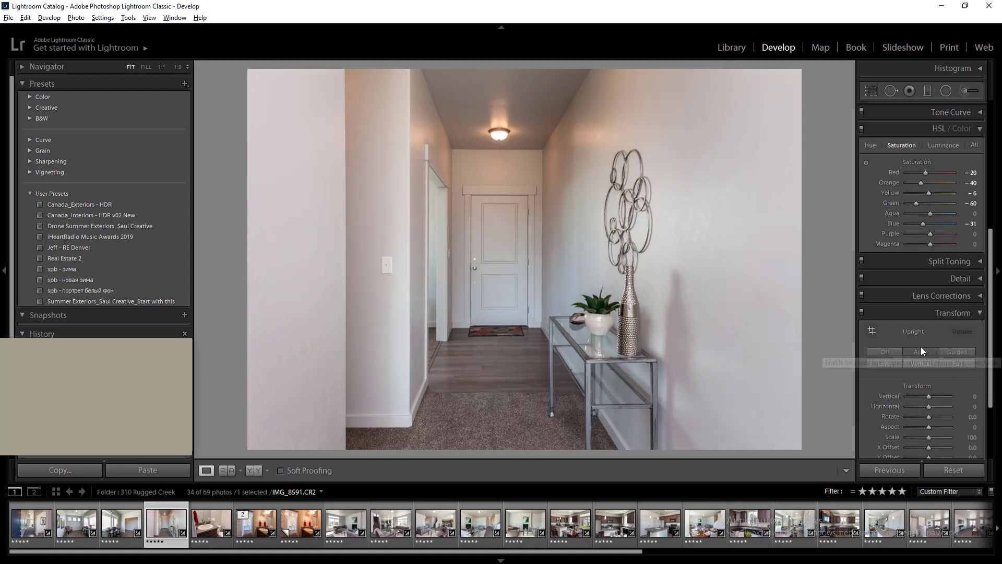
Review the photos from IMG_8593 through IMG_8604, comparing powder room photo IMG_8594 with its virtual copy
{"action": "key", "text": "Right"}
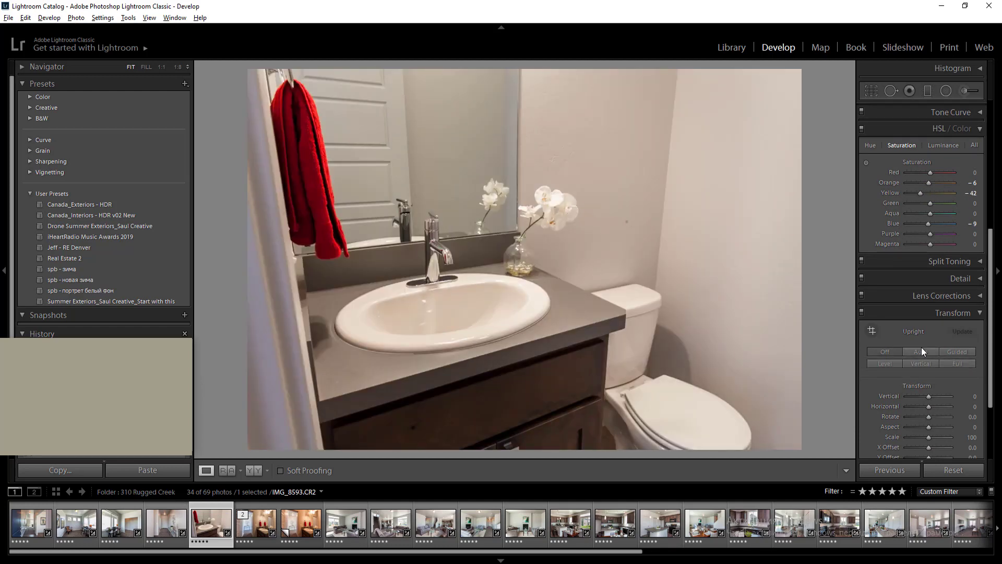
{"action": "key", "text": "Right"}
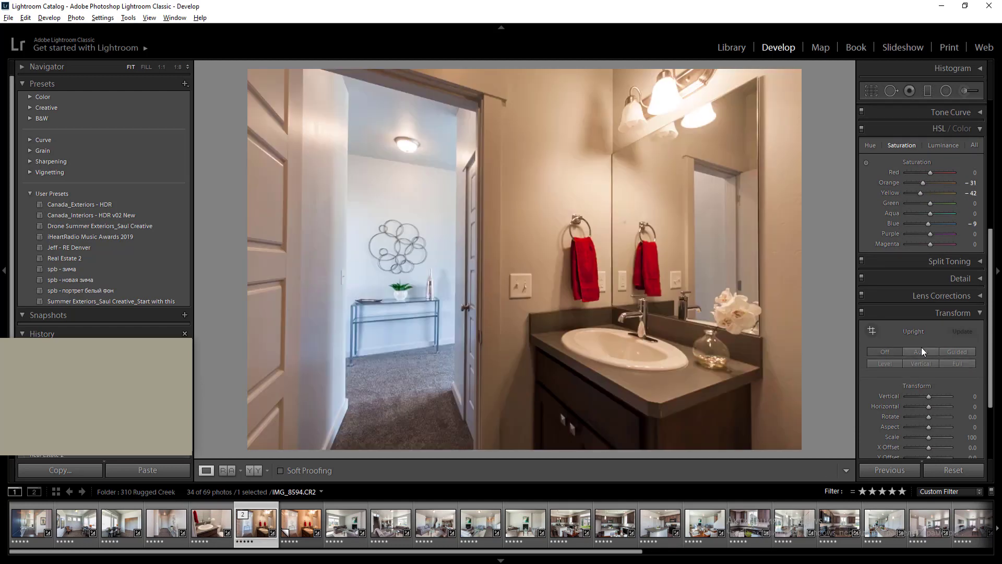
{"action": "key", "text": "Right"}
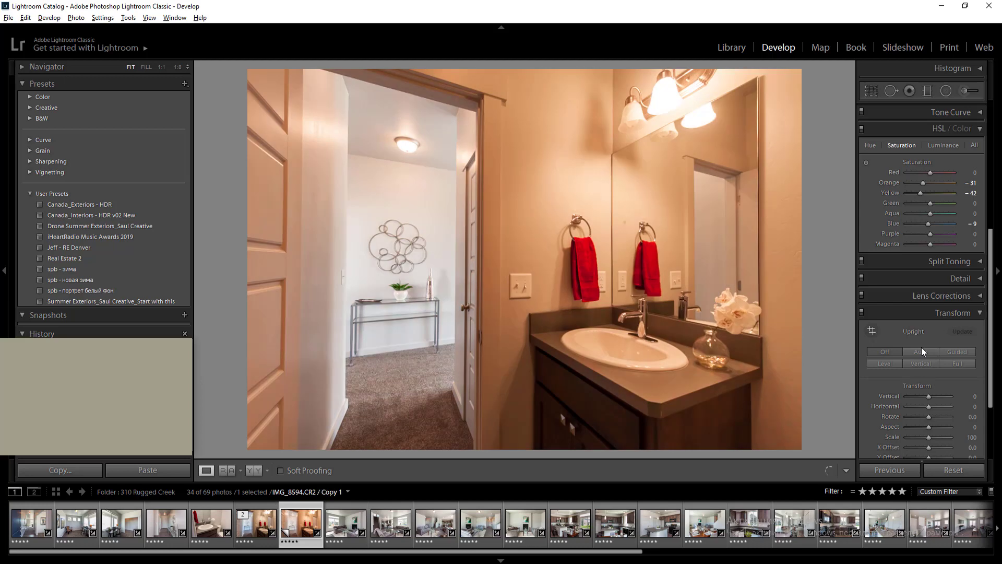
{"action": "key", "text": "Left"}
{"action": "key", "text": "Right"}
{"action": "key", "text": "Right"}
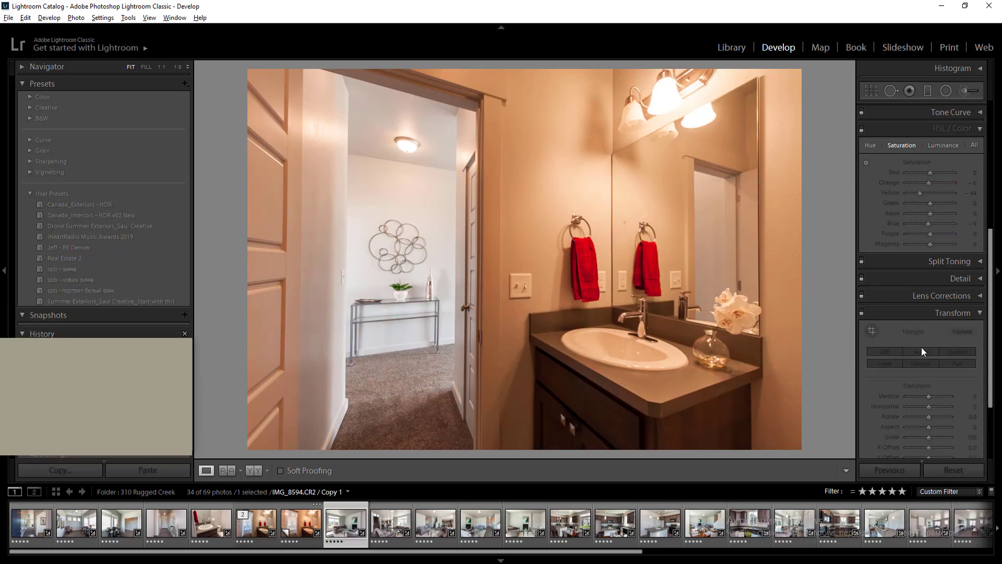
{"action": "key", "text": "Right"}
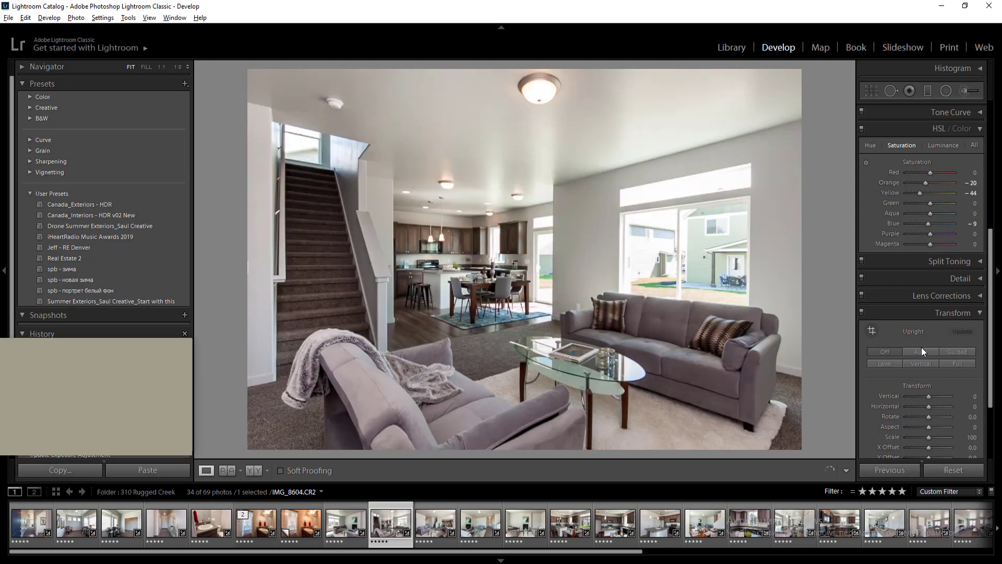
Apply the Auto Upright correction to the living room photo IMG_8608 and move on to IMG_8609
{"action": "key", "text": "Right"}
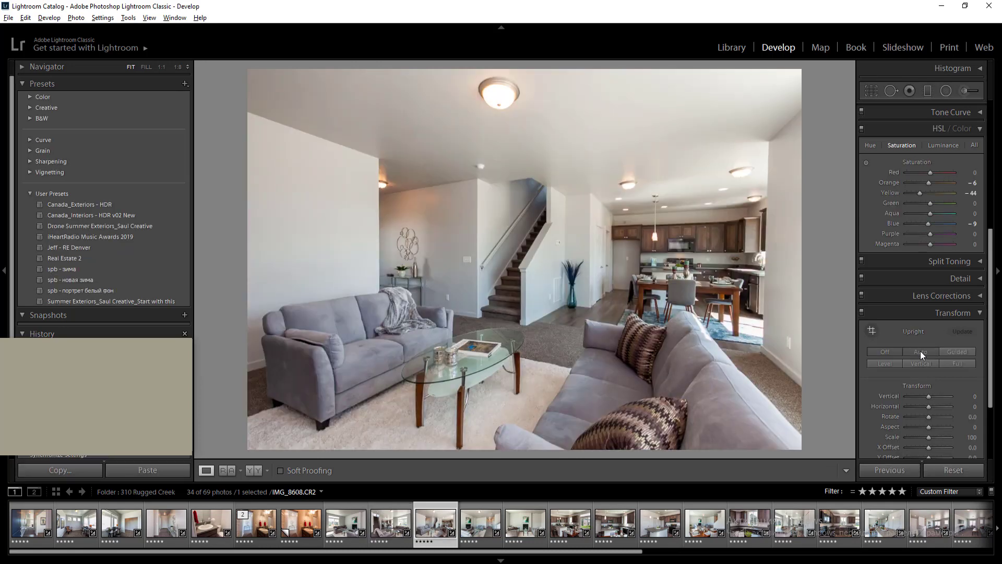
{"action": "left_click", "coordinate": [920, 350]}
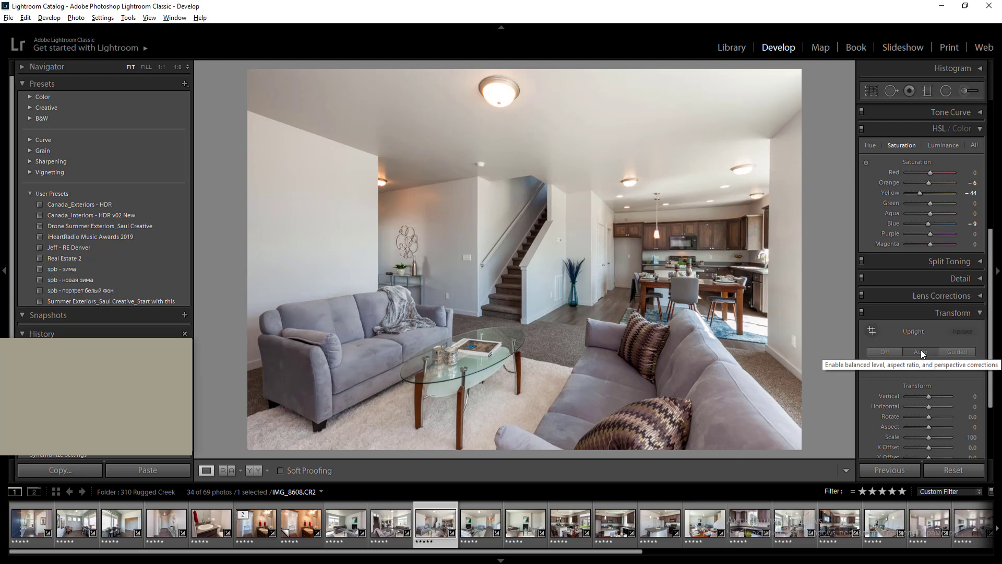
{"action": "key", "text": "Right"}
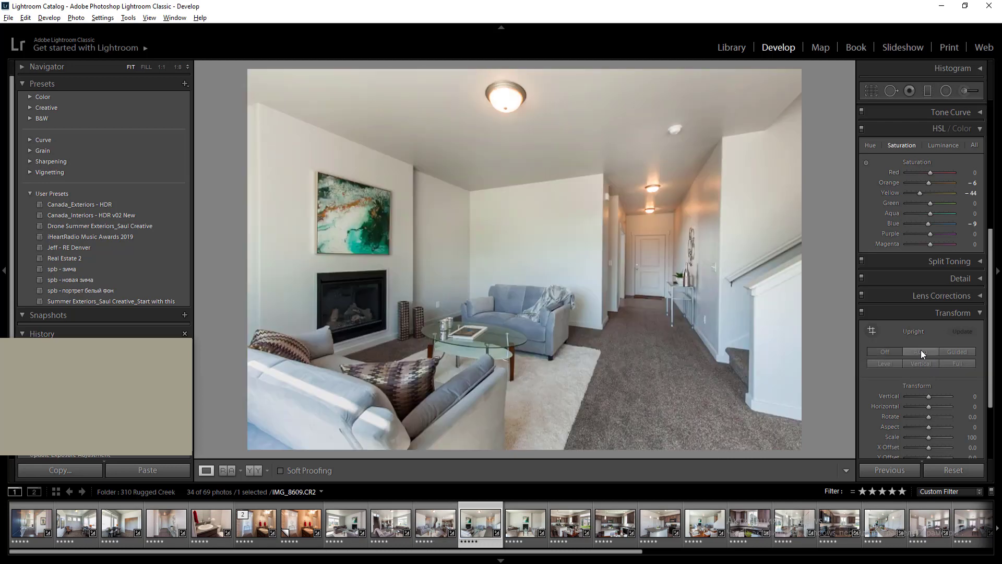
Apply the Vertical Upright correction to the living room photos IMG_8609 and IMG_8611 and move on to the kitchen photos
{"action": "left_click", "coordinate": [920, 350]}
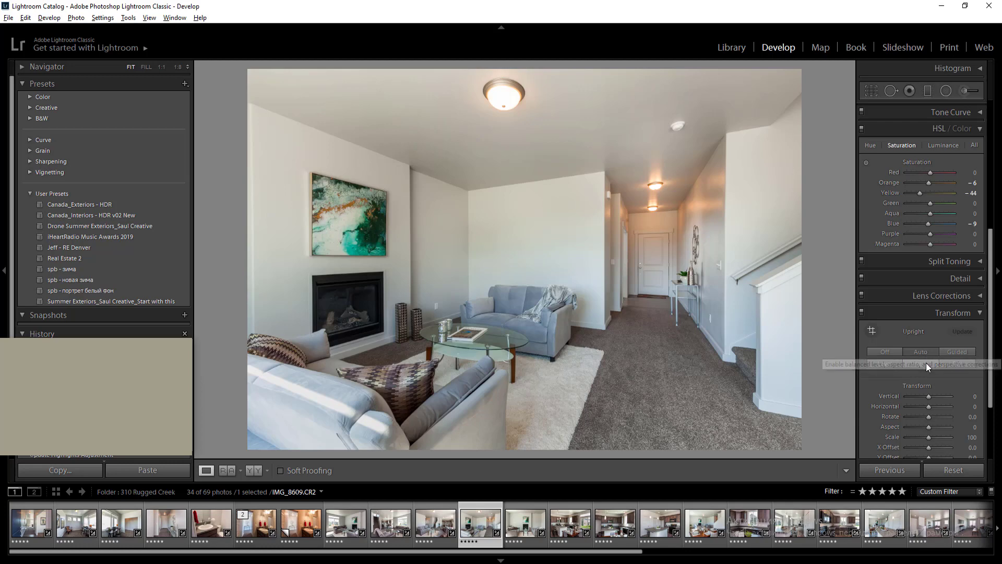
{"action": "left_click", "coordinate": [925, 363]}
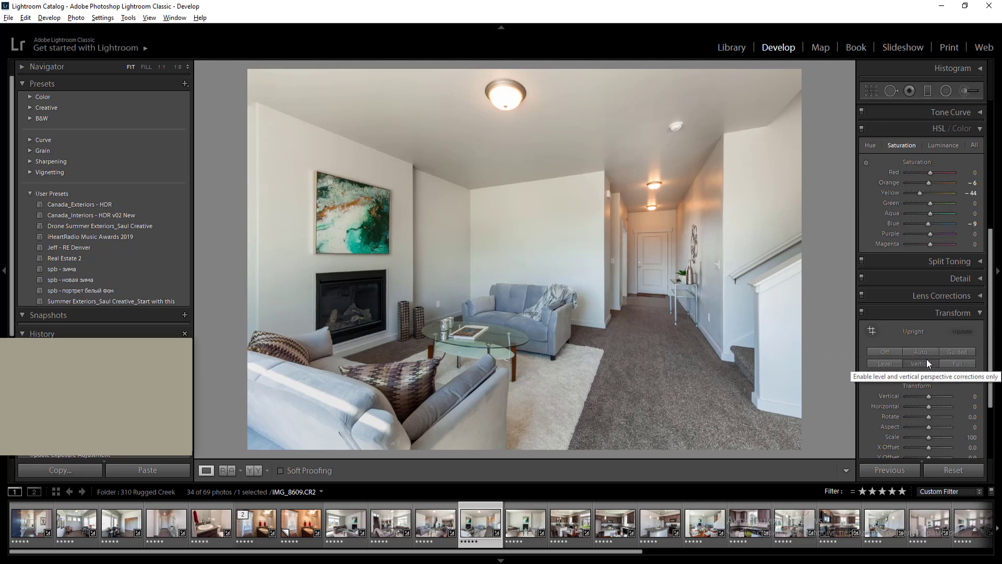
{"action": "key", "text": "Right"}
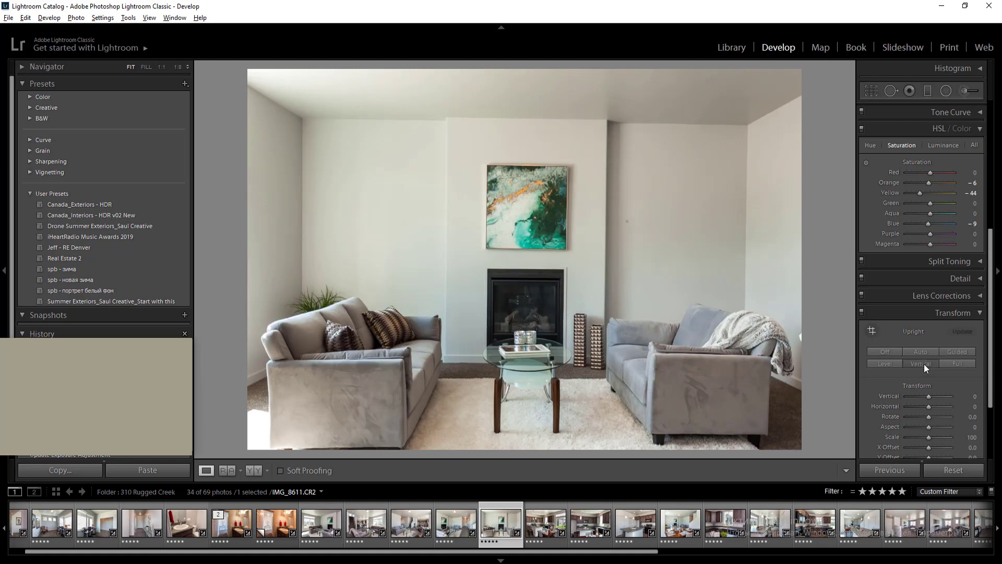
{"action": "key", "text": "Right"}
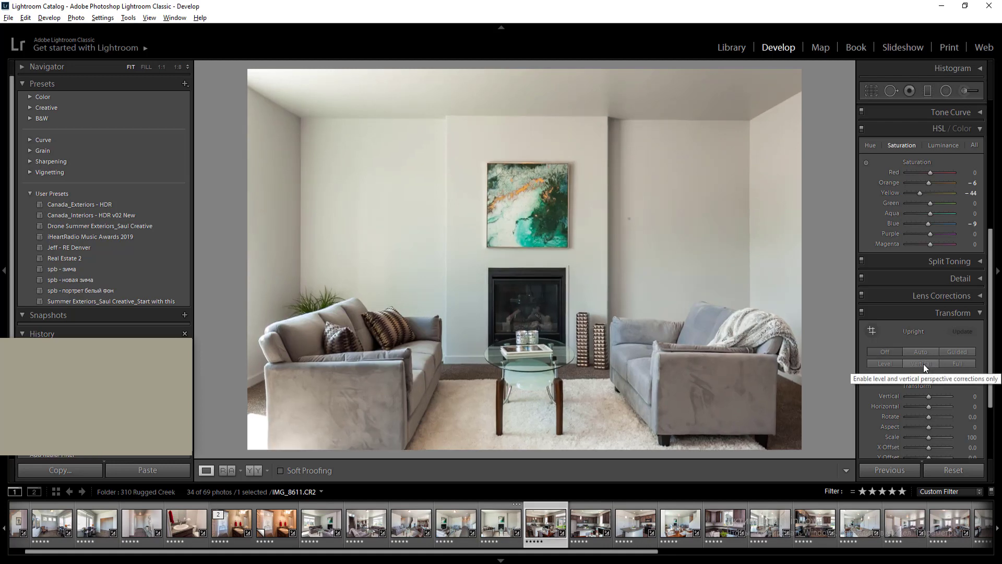
Go to the kitchen photo IMG_8626 and draw a tall radial filter around the window above the sink
{"action": "key", "text": "Right"}
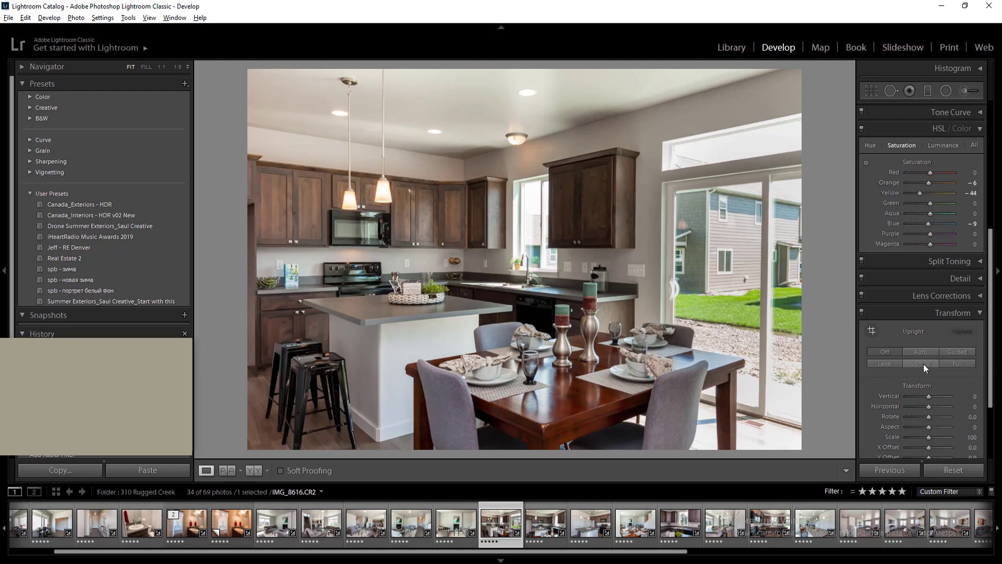
{"action": "key", "text": "Right"}
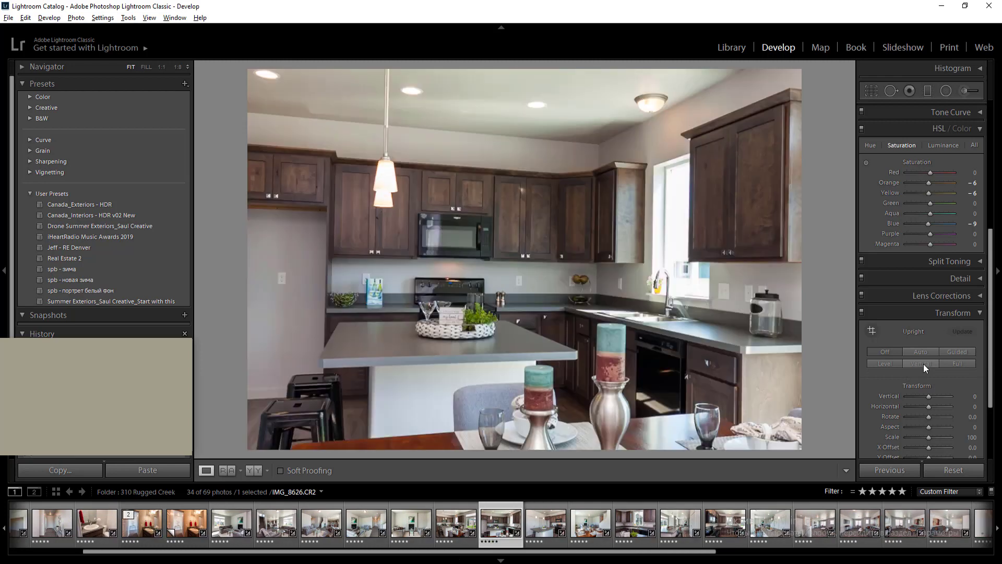
{"action": "key", "text": "Right"}
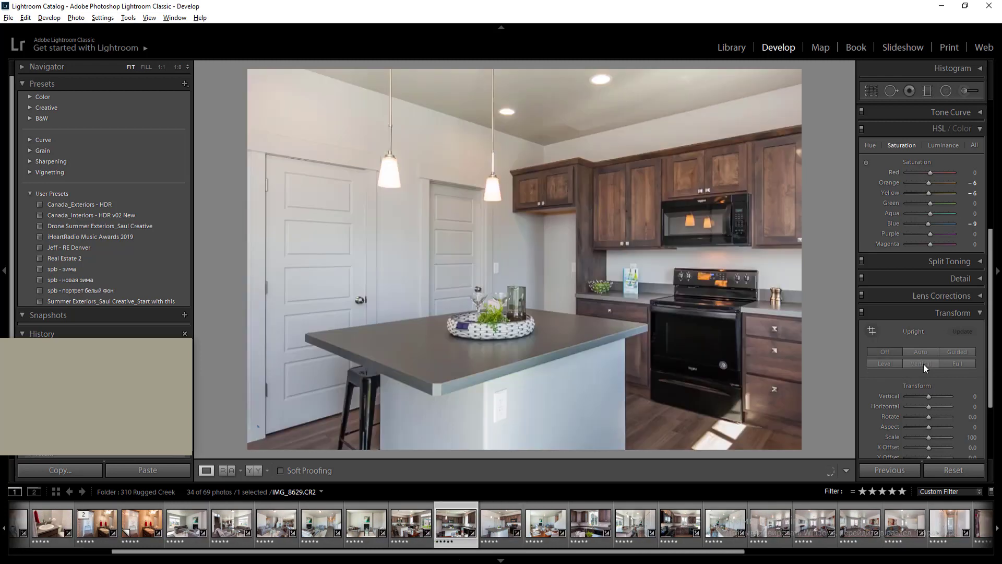
{"action": "key", "text": "Left"}
{"action": "left_click", "coordinate": [945, 91]}
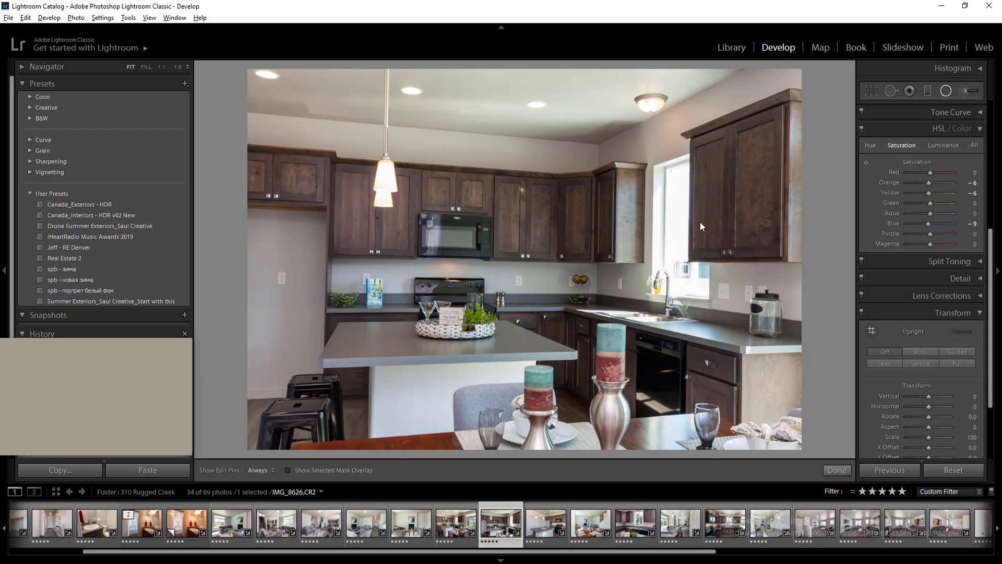
{"action": "left_click_drag", "start_coordinate": [681, 243], "coordinate": [724, 329]}
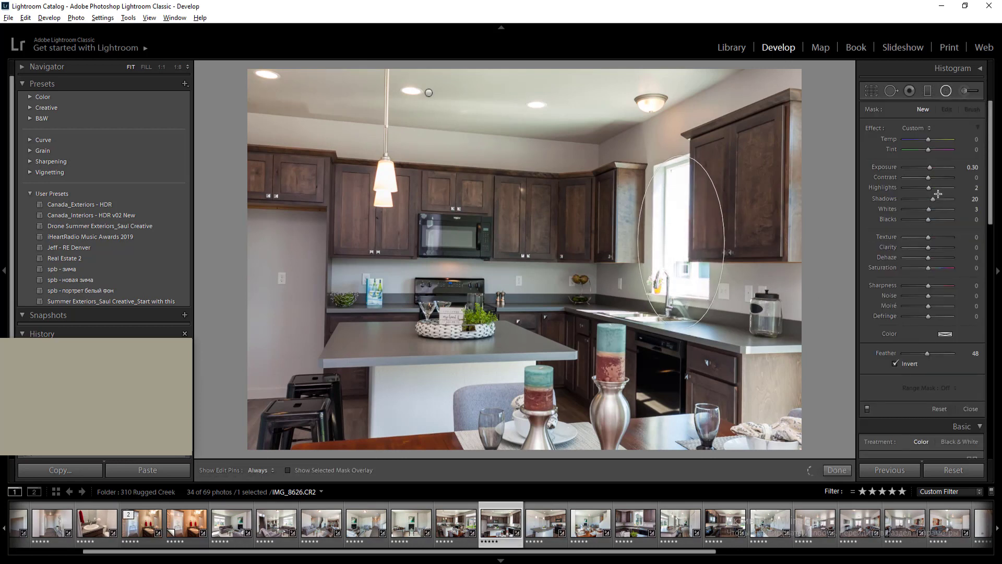
Set the kitchen window filter's Exposure to -0.30 and Highlights to -22
{"action": "left_click", "coordinate": [975, 167]}
{"action": "key", "text": "Down"}
{"action": "key", "text": "Down"}
{"action": "key", "text": "Down"}
{"action": "key", "text": "Down"}
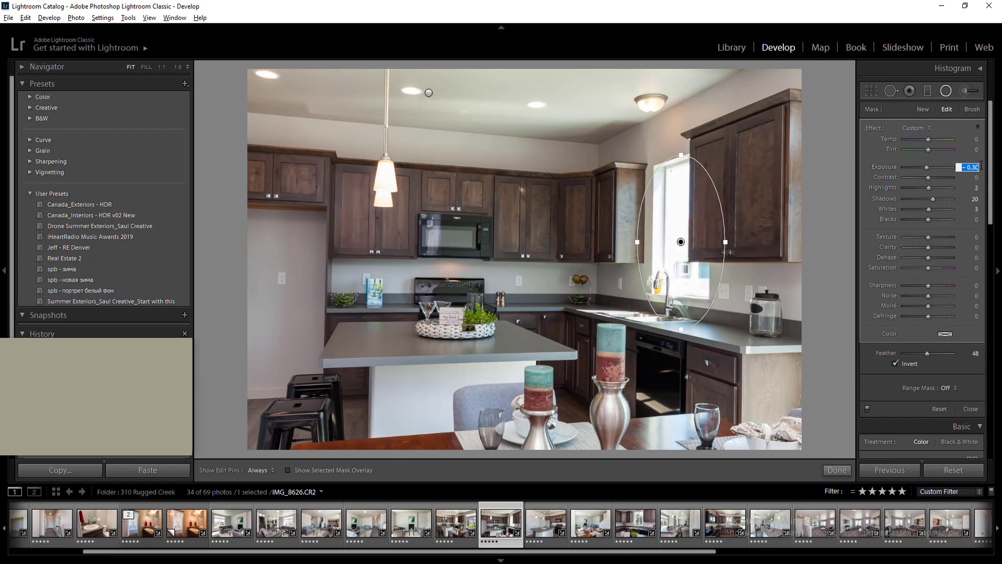
{"action": "left_click", "coordinate": [923, 189]}
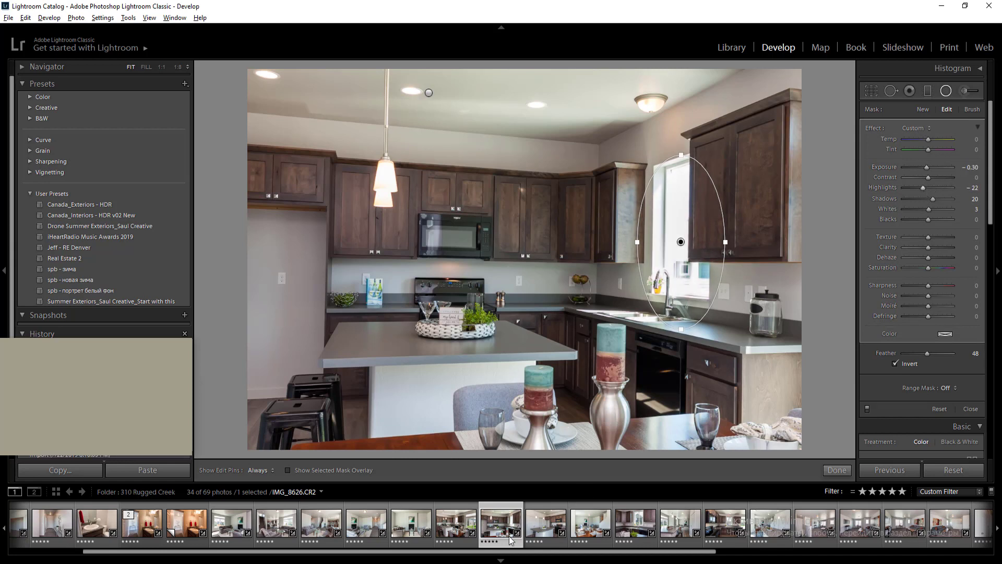
Close the radial filter, move ahead to the island and dining area photo IMG_8645, and apply the Vertical Upright correction
{"action": "left_click", "coordinate": [547, 530]}
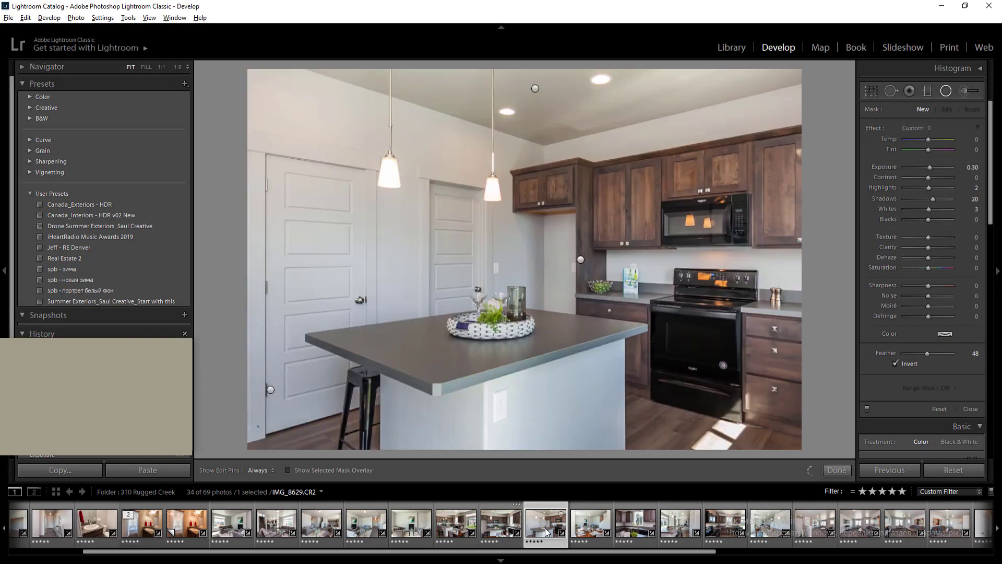
{"action": "left_click", "coordinate": [945, 91]}
{"action": "key", "text": "Right"}
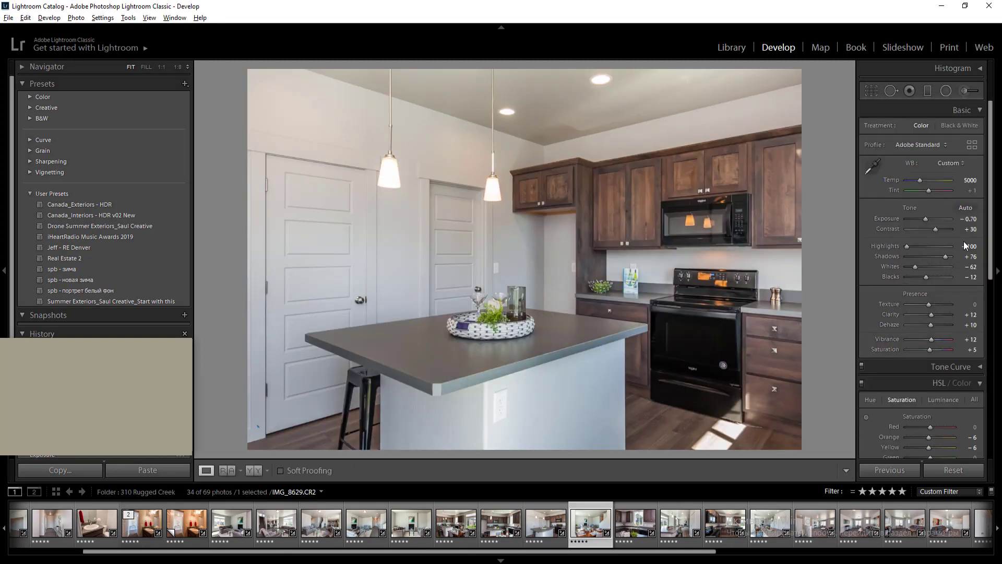
{"action": "key", "text": "Right"}
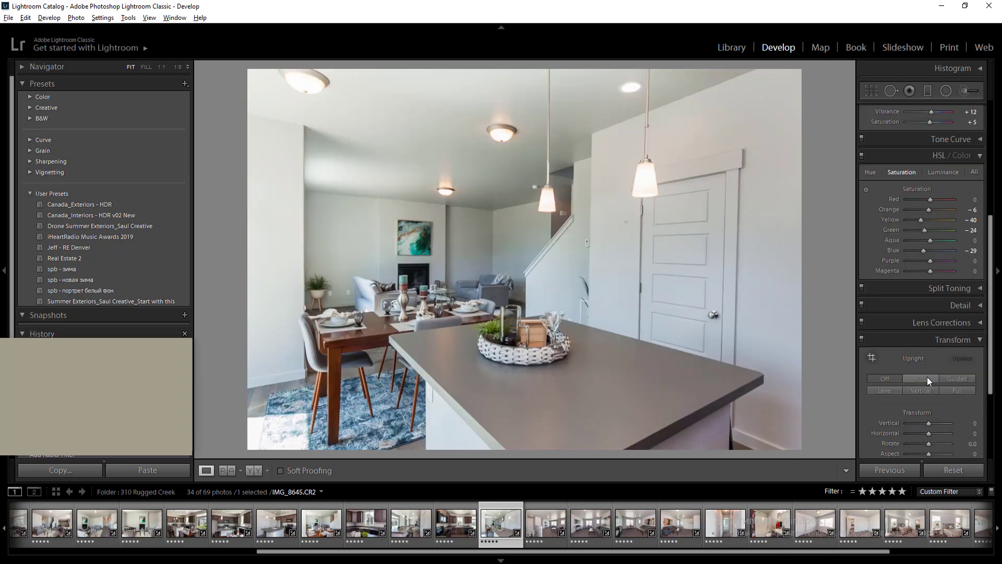
{"action": "left_click", "coordinate": [926, 377]}
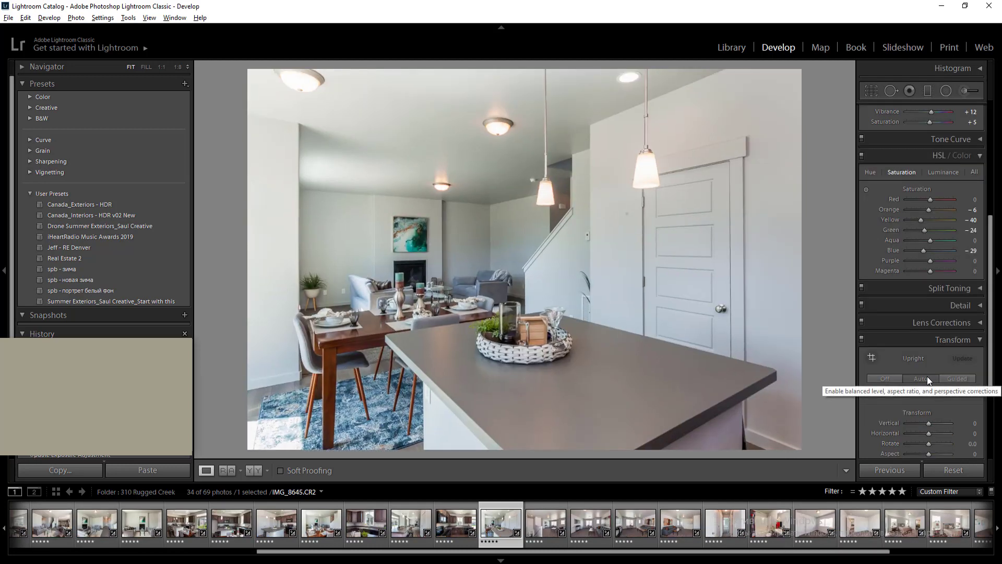
{"action": "left_click", "coordinate": [920, 392]}
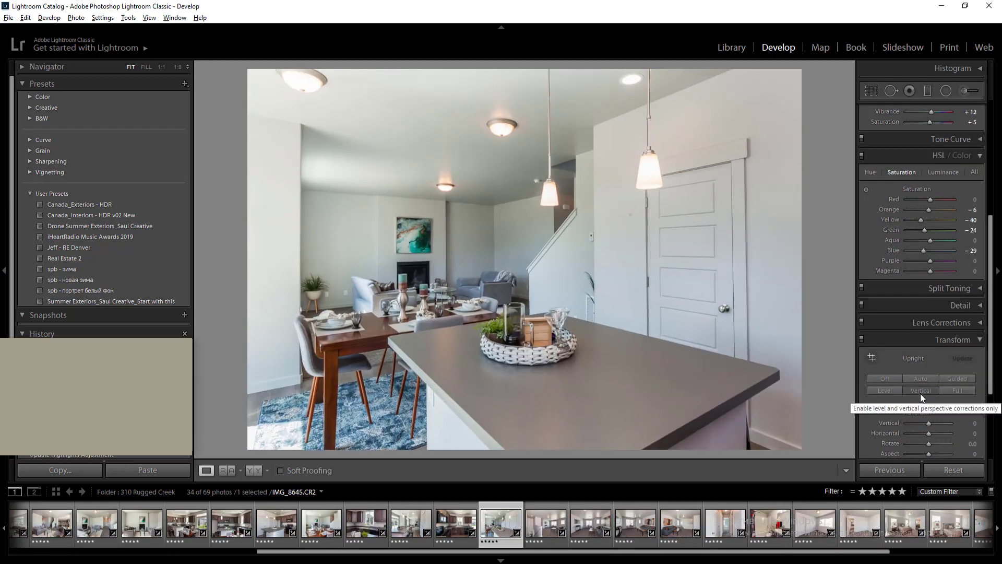
Review the loft, hallway, bathroom and bedroom photos through IMG_8685, checking exposure, colour and perspective
{"action": "key", "text": "Right"}
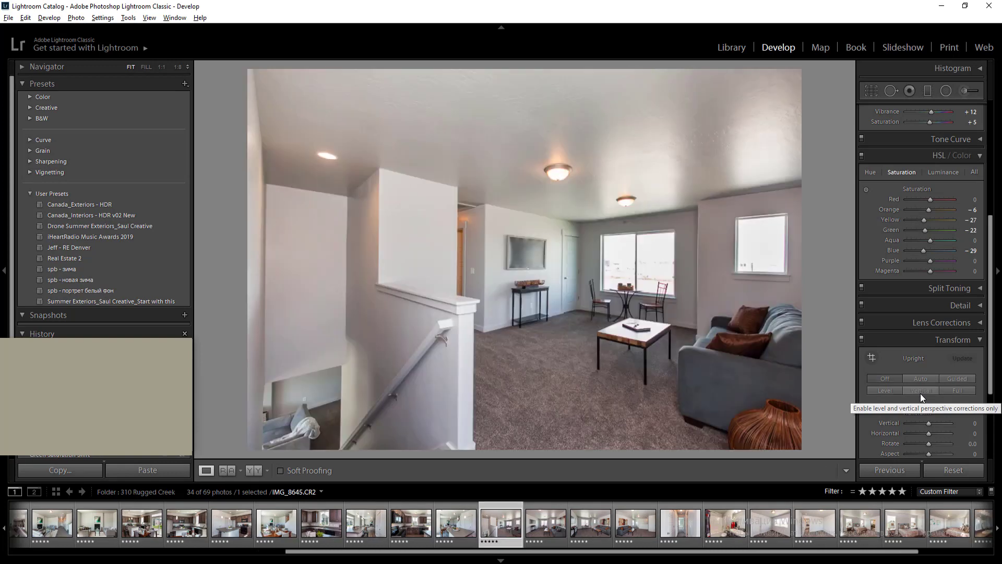
{"action": "key", "text": "Right"}
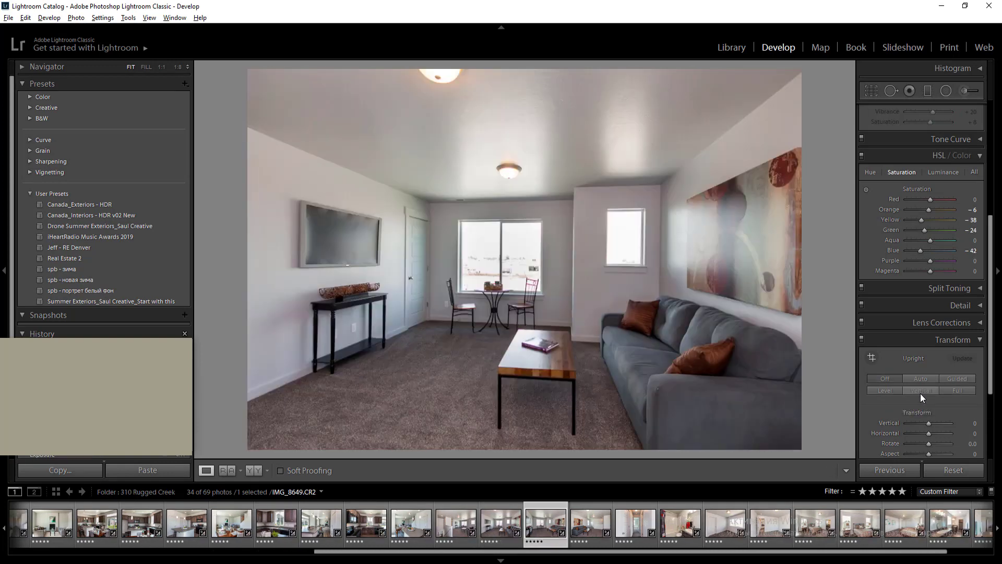
{"action": "key", "text": "Right"}
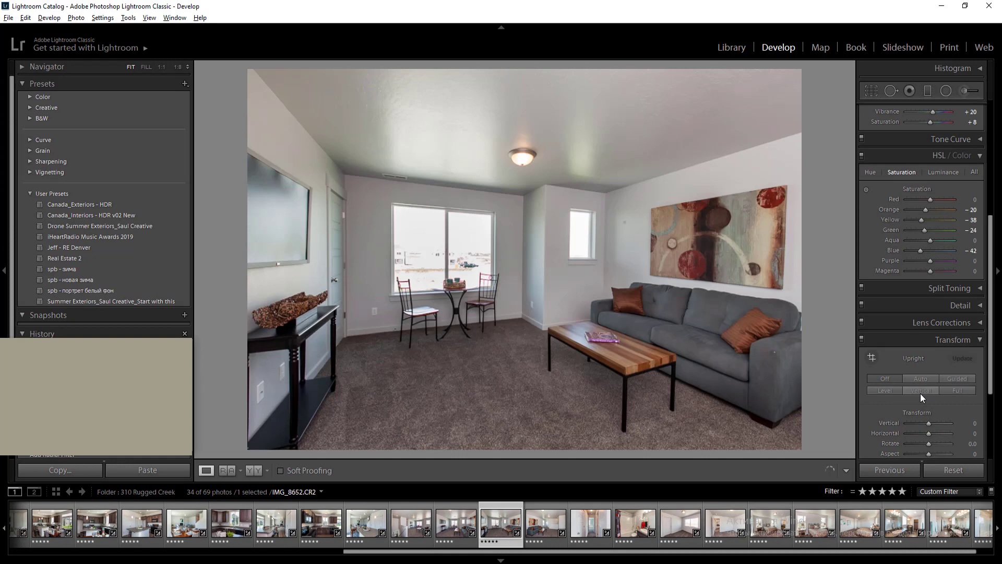
{"action": "key", "text": "Right"}
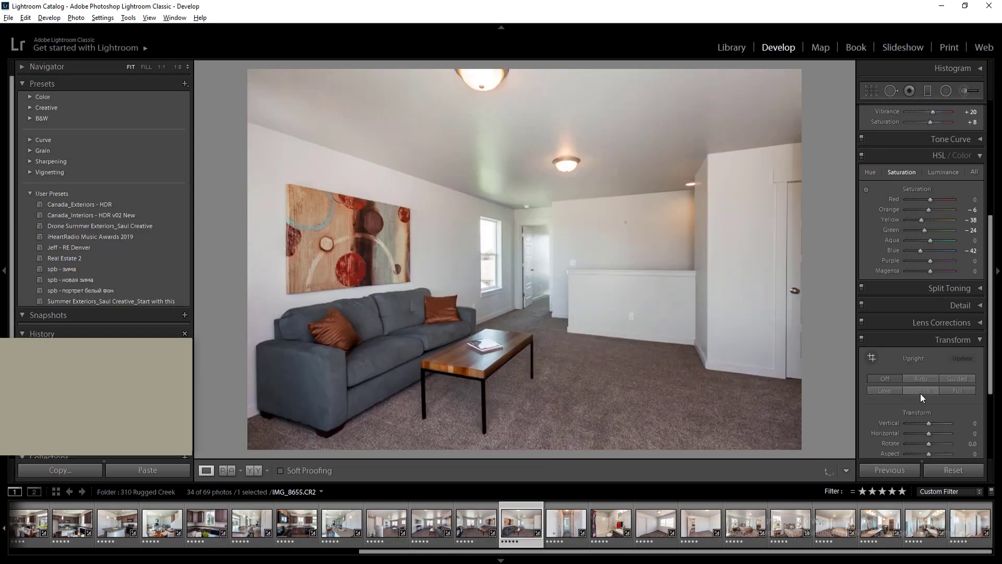
{"action": "key", "text": "Right"}
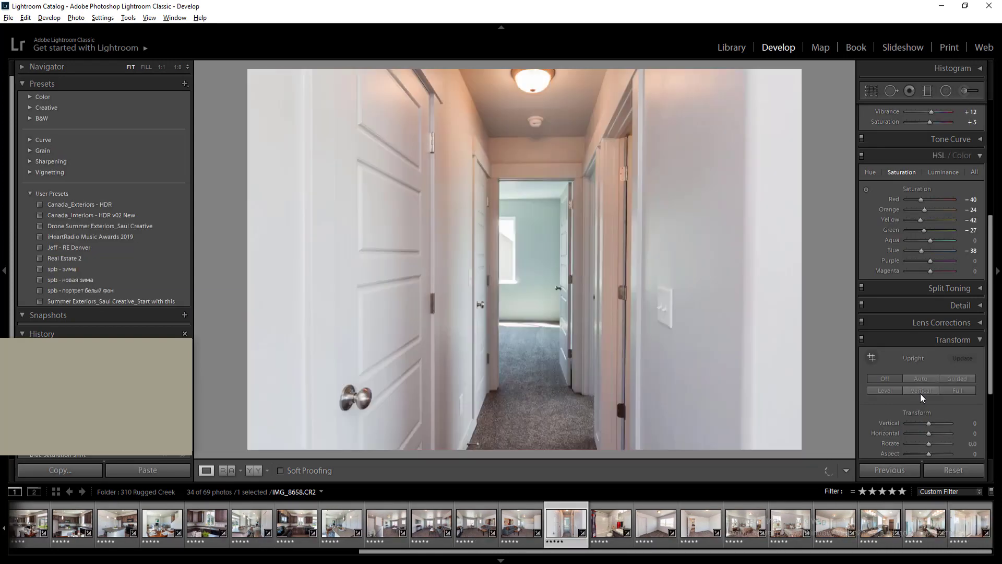
{"action": "key", "text": "Right"}
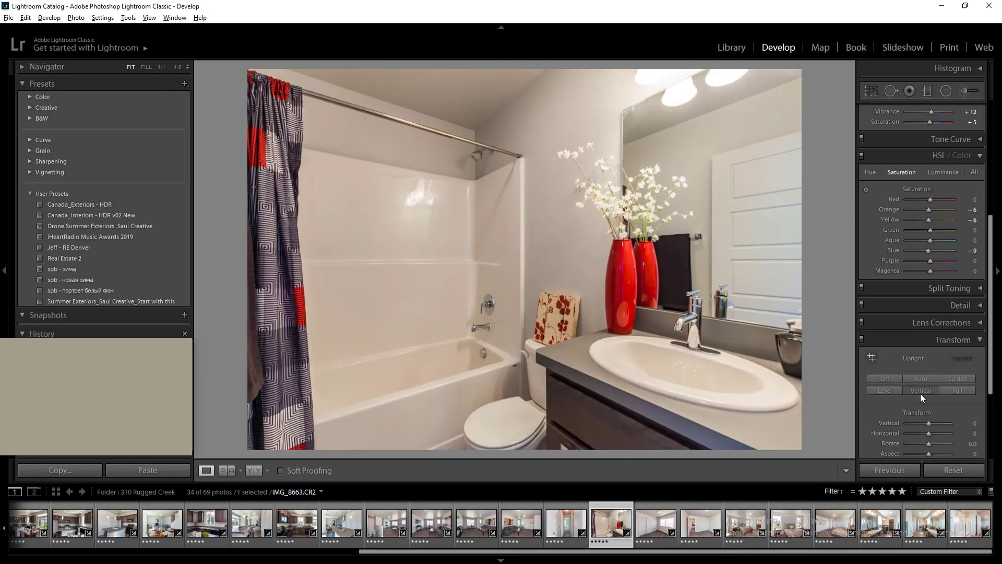
{"action": "key", "text": "Right"}
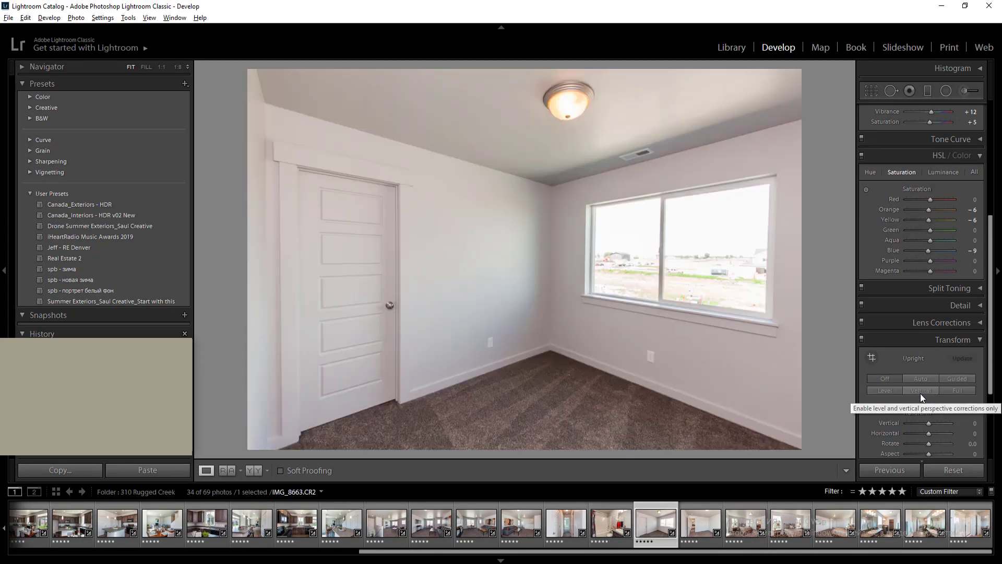
{"action": "key", "text": "Right"}
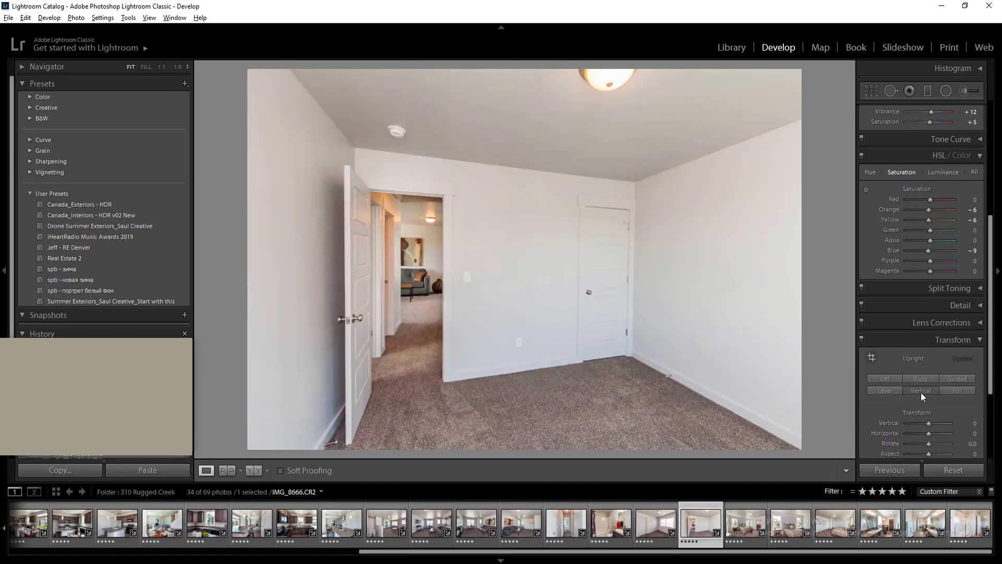
{"action": "key", "text": "Right"}
{"action": "key", "text": "Right"}
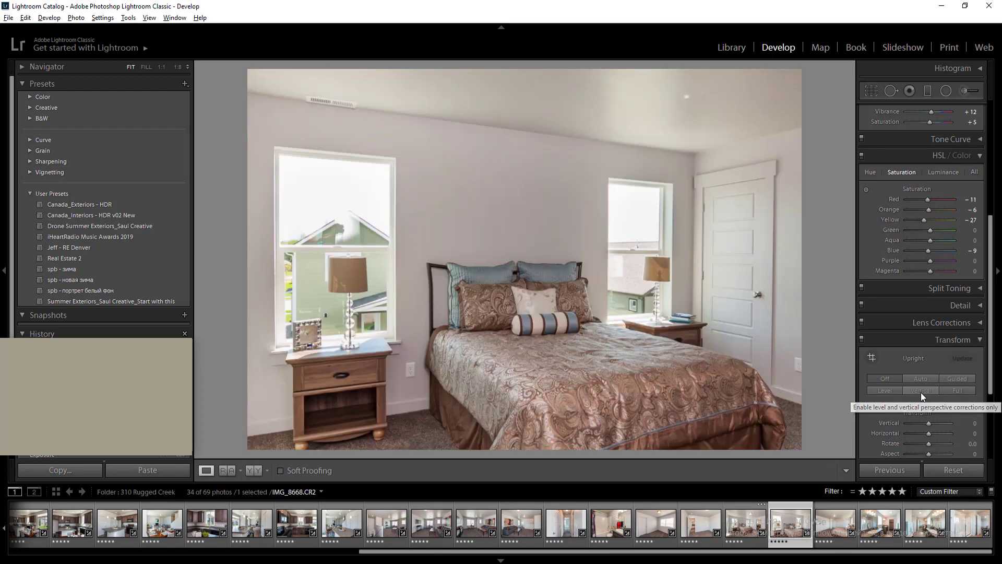
{"action": "key", "text": "Right"}
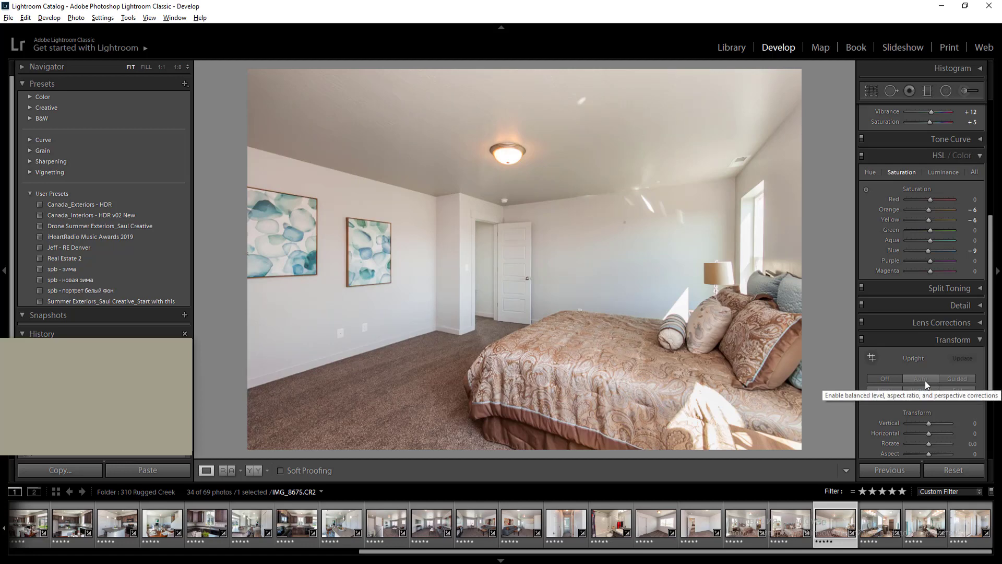
{"action": "key", "text": "Right"}
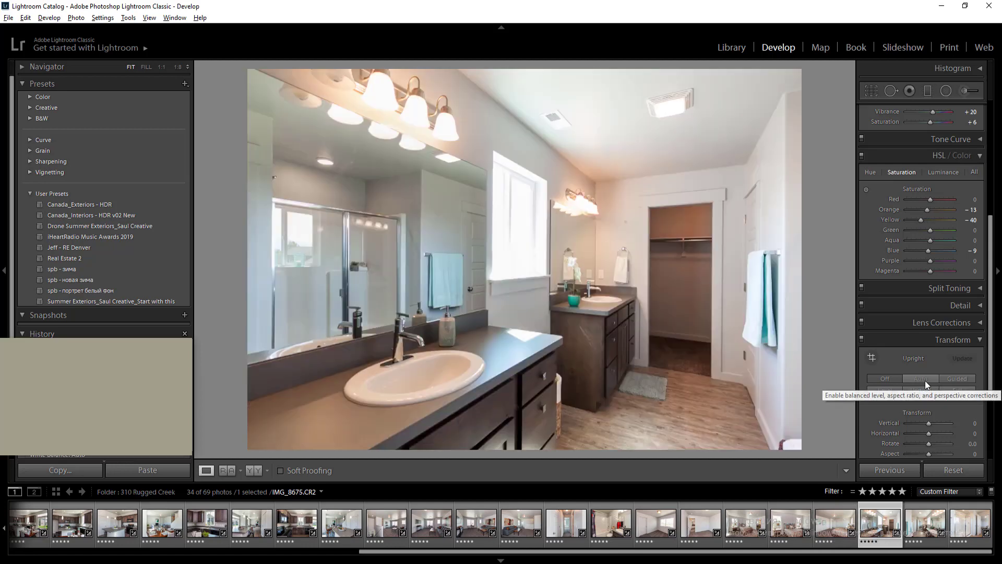
{"action": "key", "text": "Right"}
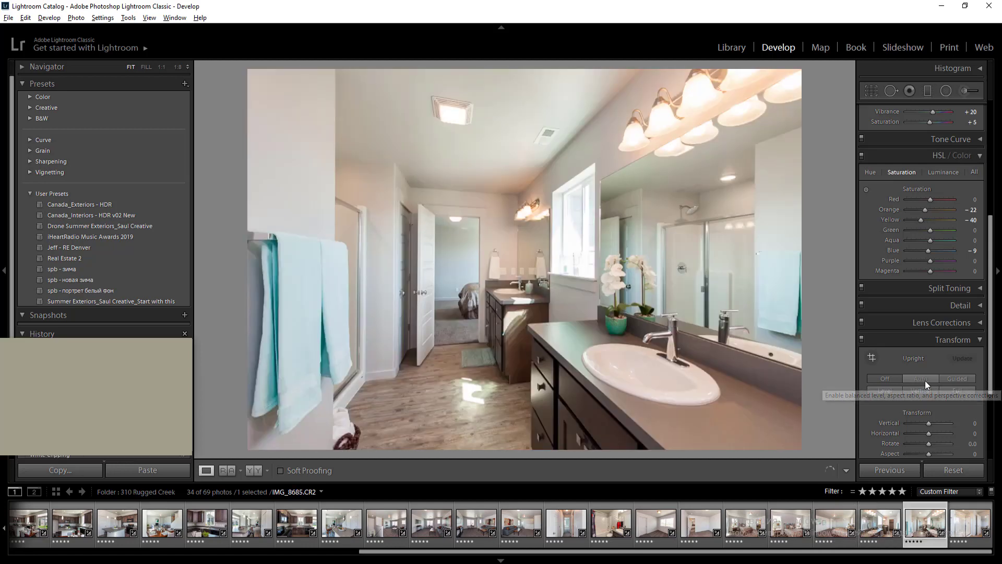
Return to the bathroom photo IMG_8682 and draw a radial filter around the bright window
{"action": "key", "text": "Left"}
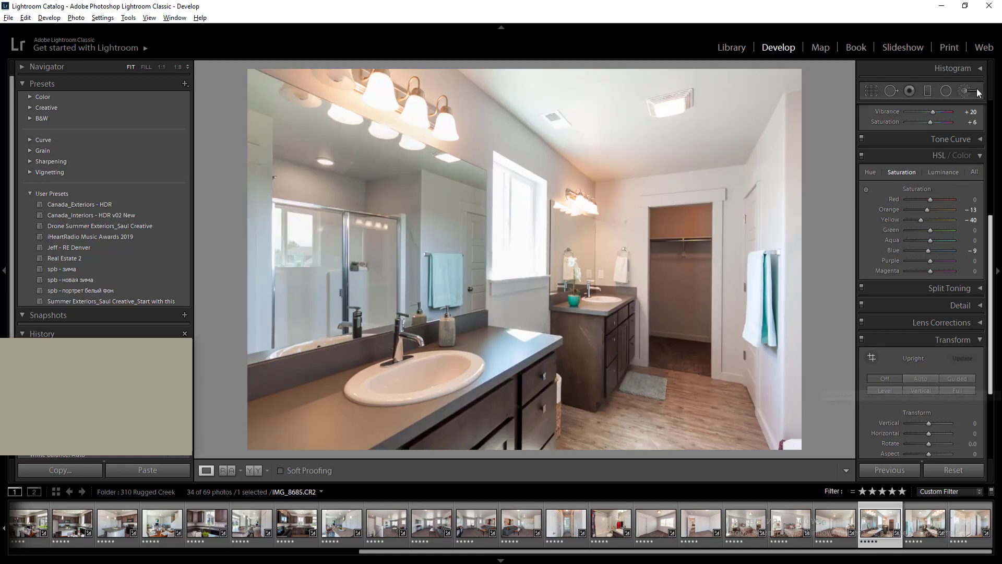
{"action": "left_click", "coordinate": [945, 91]}
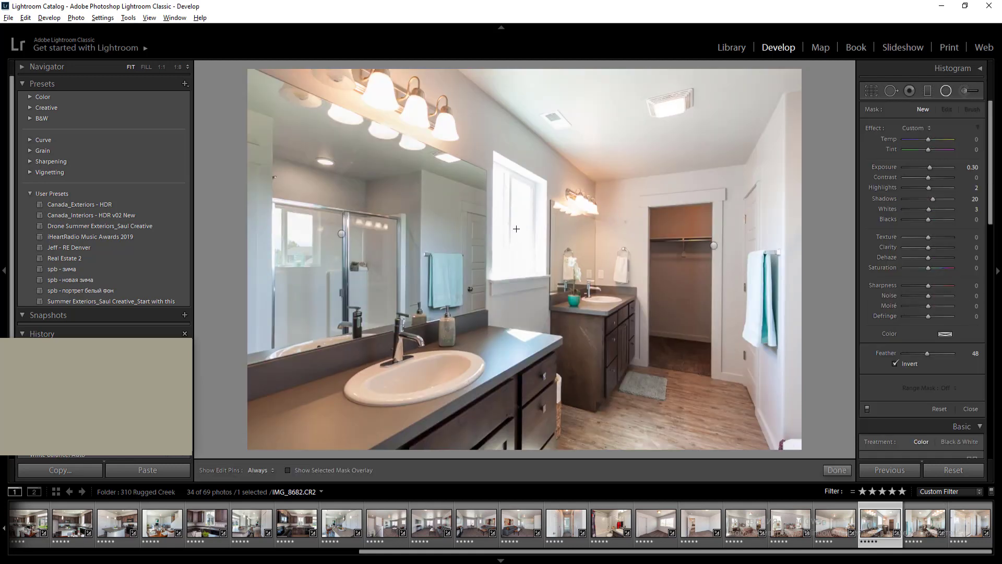
{"action": "left_click_drag", "start_coordinate": [515, 227], "coordinate": [562, 309]}
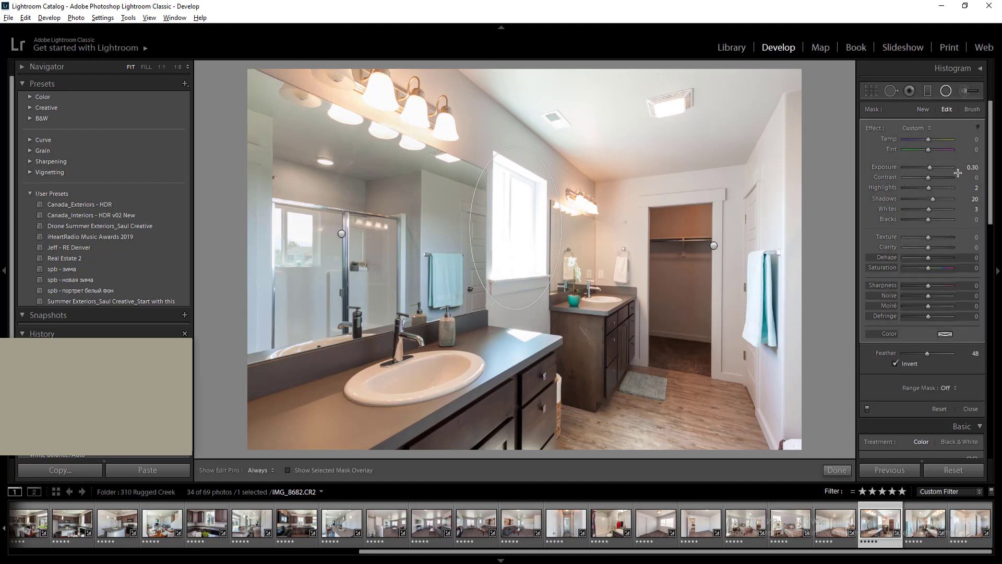
Set the bathroom window filter's Exposure to -0.30 and Highlights to -11
{"action": "left_click", "coordinate": [969, 170]}
{"action": "key", "text": "Down"}
{"action": "key", "text": "Down"}
{"action": "key", "text": "Down"}
{"action": "key", "text": "Down"}
{"action": "key", "text": "Down"}
{"action": "key", "text": "Down"}
{"action": "key", "text": "Down"}
{"action": "key", "text": "Down"}
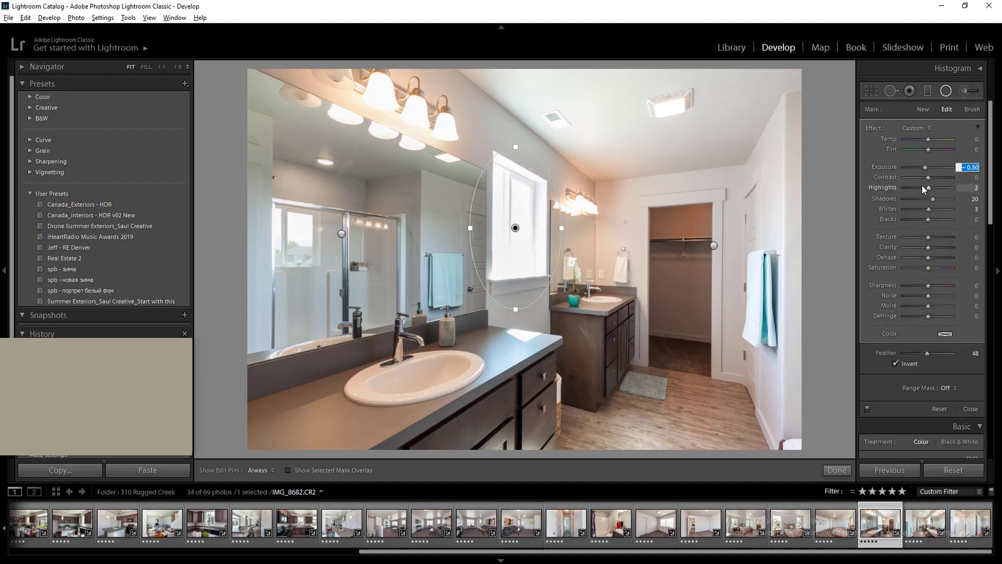
{"action": "left_click_drag", "start_coordinate": [928, 188], "coordinate": [925, 185]}
{"action": "left_click", "coordinate": [968, 166]}
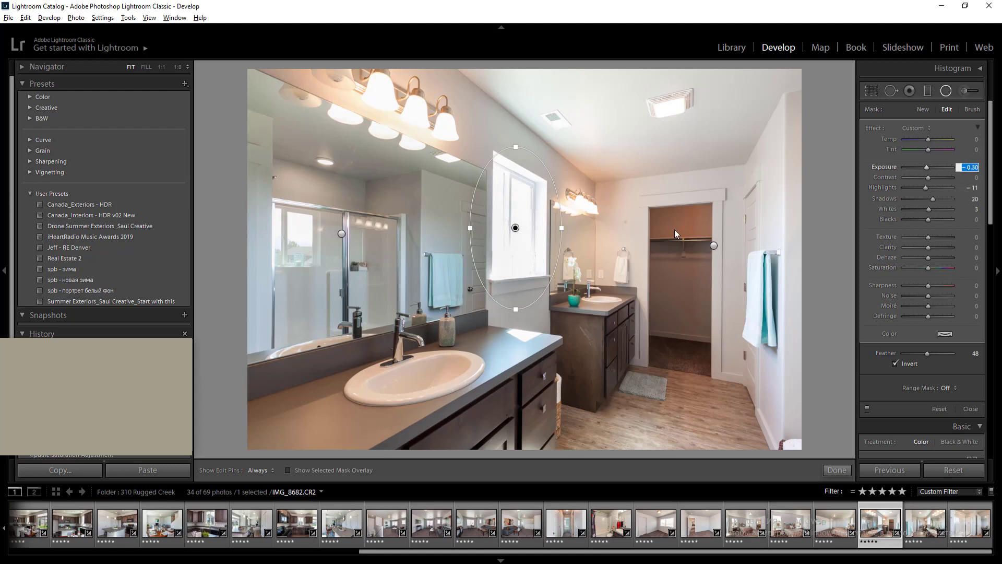
Slightly narrow the bathroom window's radial filter, deselect it and move on to the bathroom photo IMG_8685
{"action": "left_click_drag", "start_coordinate": [472, 227], "coordinate": [484, 227]}
{"action": "key", "text": "Return"}
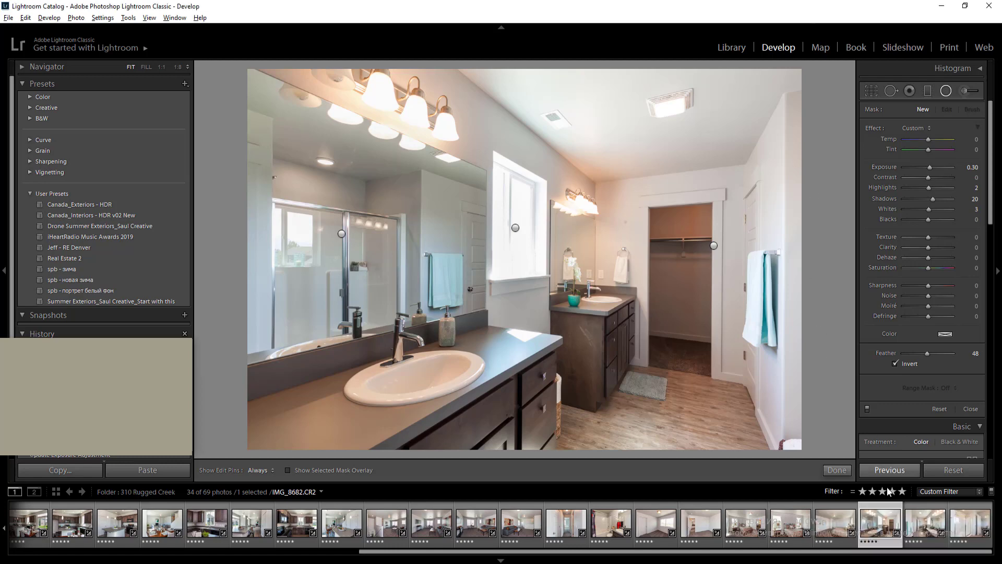
{"action": "left_click", "coordinate": [919, 527]}
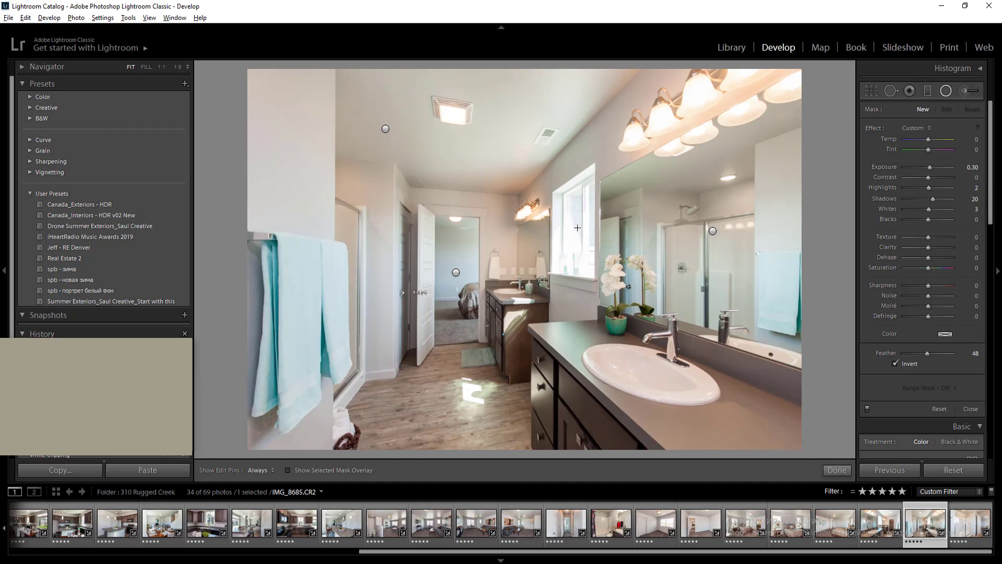
Draw a radial filter around the bright bathroom window and set its Exposure to -0.50 and Highlights to -30
{"action": "left_click_drag", "start_coordinate": [575, 230], "coordinate": [604, 286]}
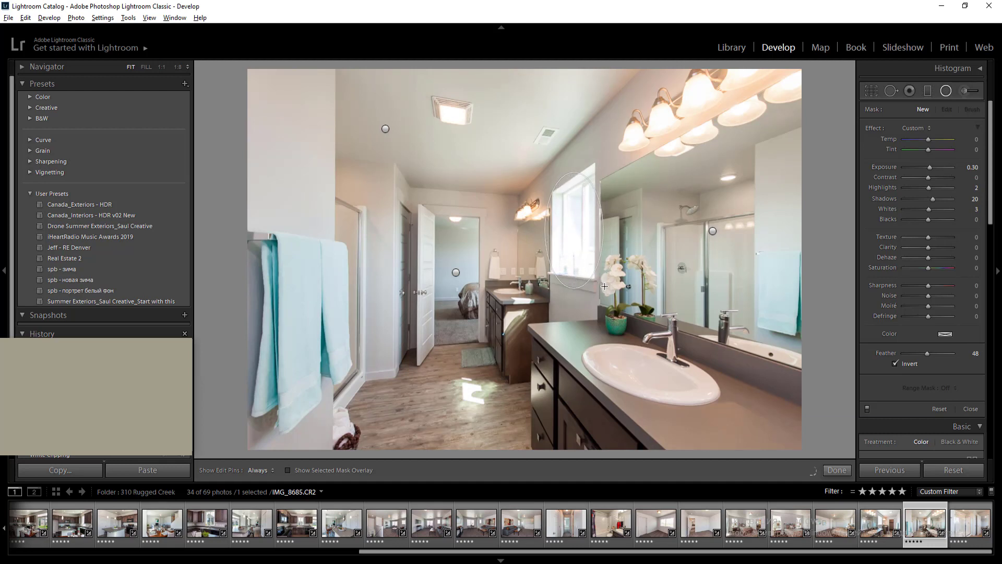
{"action": "left_click", "coordinate": [972, 167]}
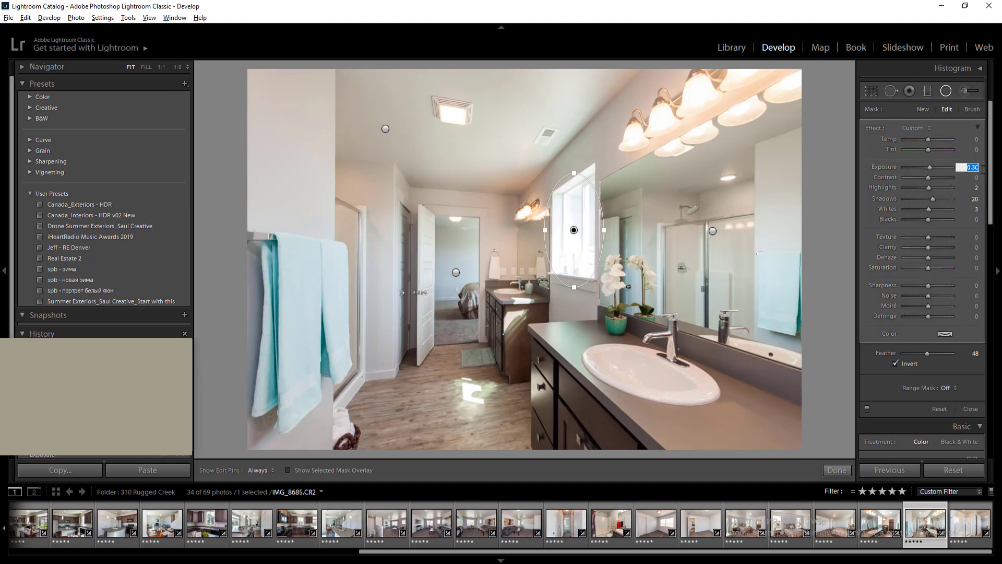
{"action": "type", "text": "-0.5"}
{"action": "key", "text": "Return"}
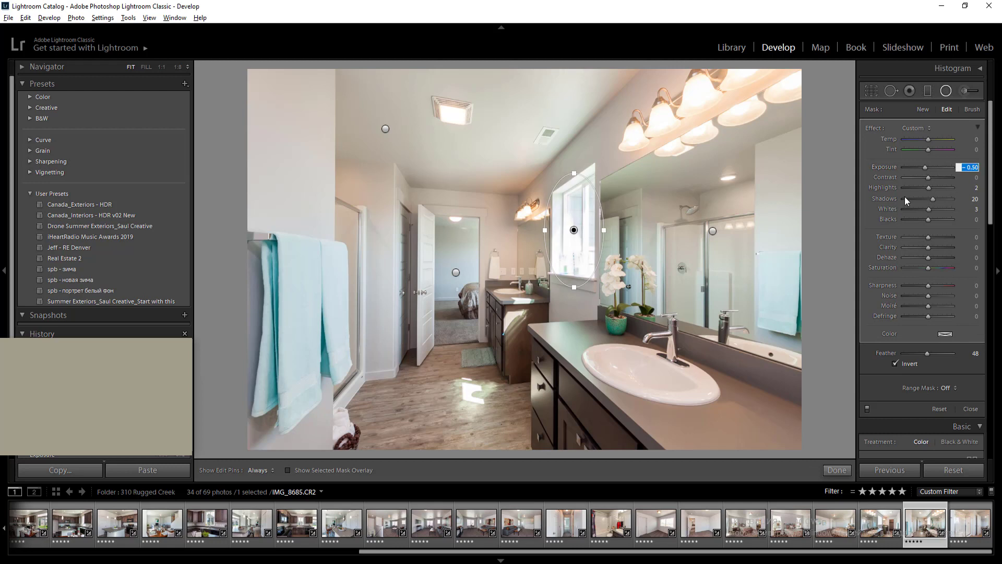
{"action": "left_click", "coordinate": [919, 187]}
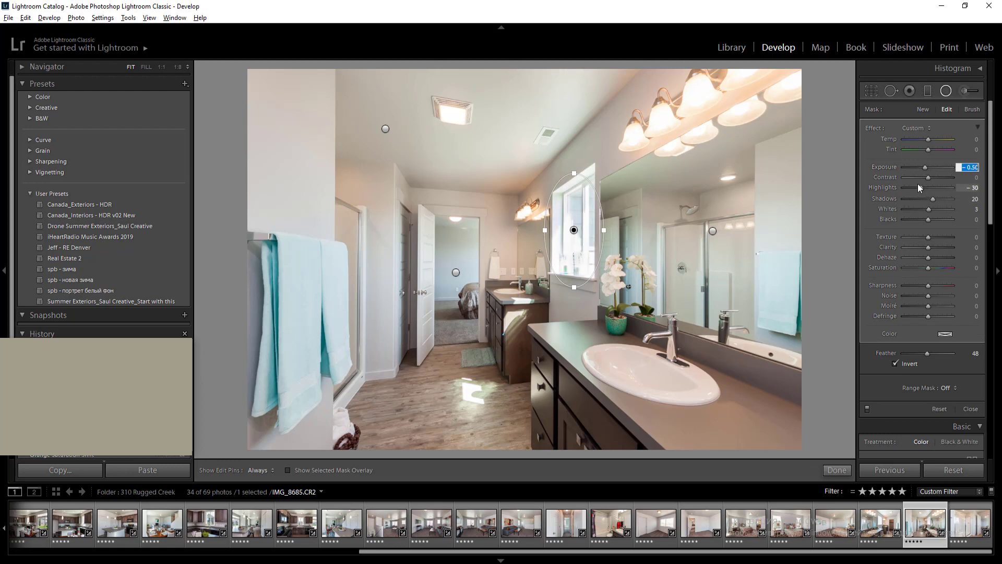
{"action": "key", "text": "Return"}
{"action": "key", "text": "Return"}
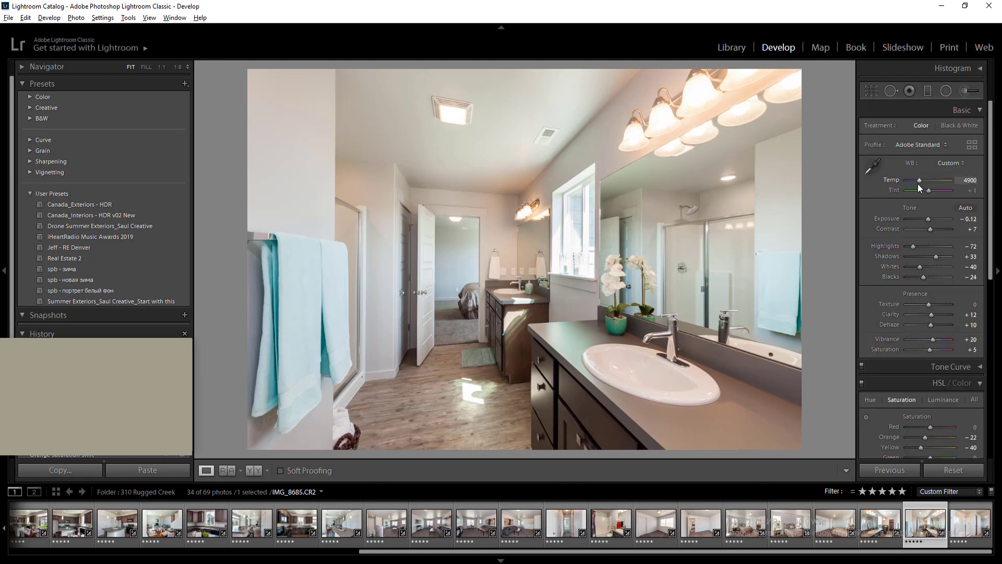
Move on to the shower photo IMG_8690 and set its Exposure to -0.10
{"action": "key", "text": "Right"}
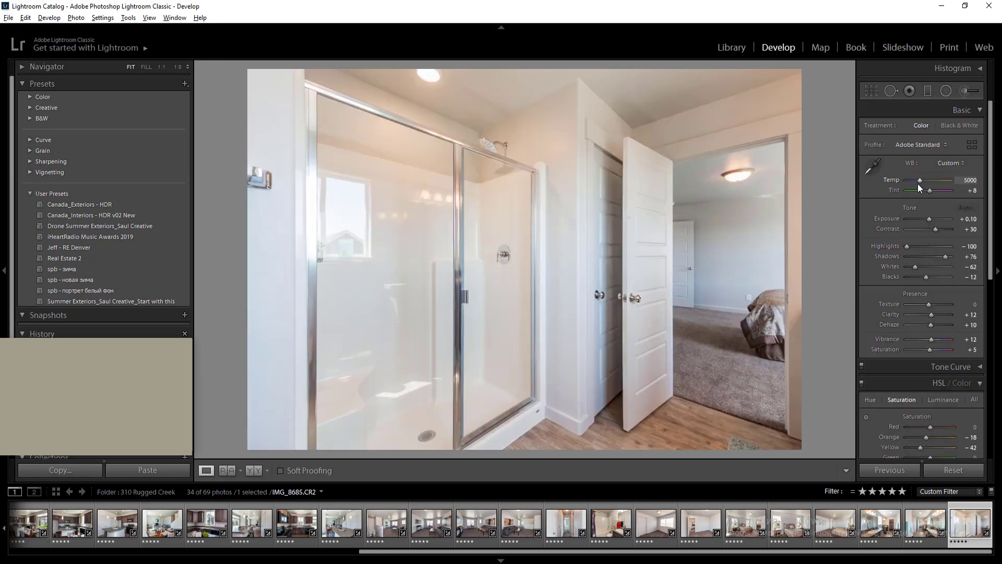
{"action": "left_click", "coordinate": [971, 219]}
{"action": "type", "text": "-0.1"}
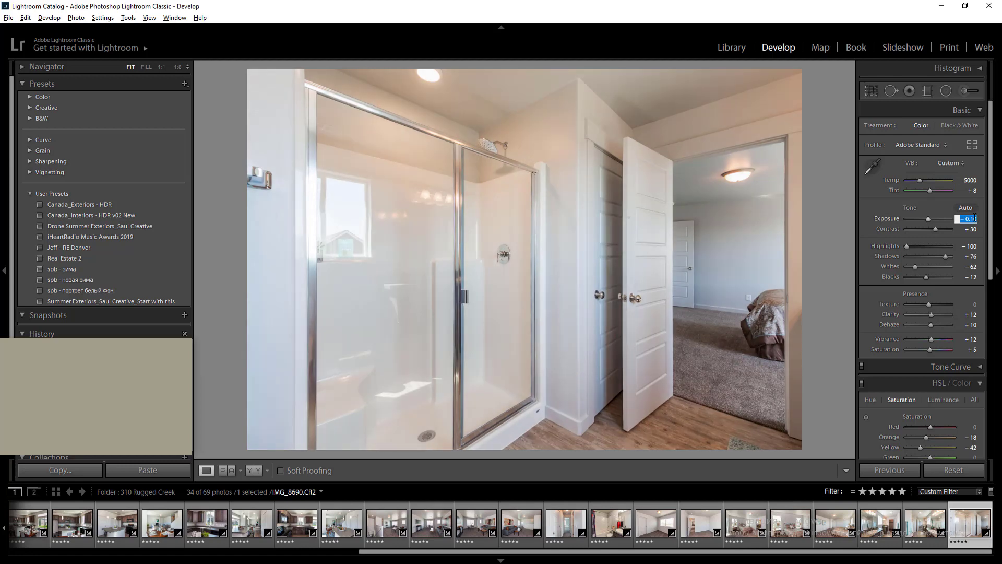
{"action": "key", "text": "Return"}
Add brightening radial filters with Exposure 0.30 over the bedroom doorway and across the ceiling area of the shower photo
{"action": "left_click", "coordinate": [943, 98]}
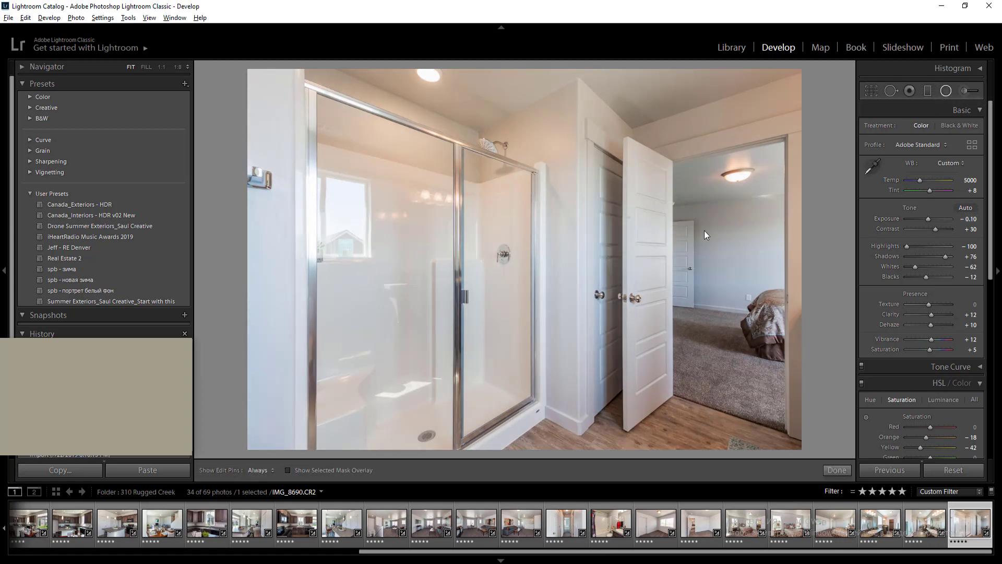
{"action": "left_click_drag", "start_coordinate": [703, 233], "coordinate": [839, 442]}
{"action": "left_click_drag", "start_coordinate": [571, 86], "coordinate": [886, 171]}
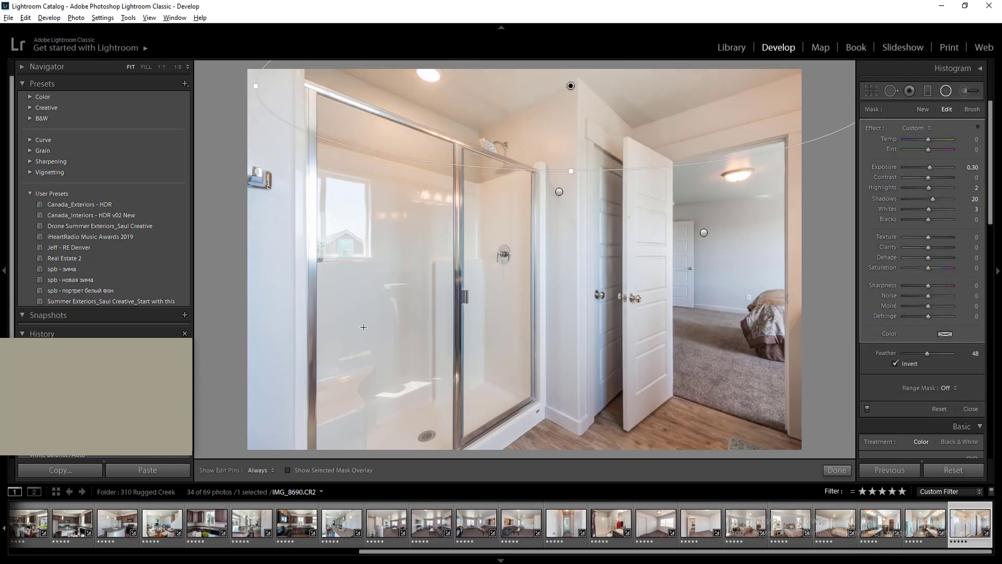
{"action": "key", "text": "Escape"}
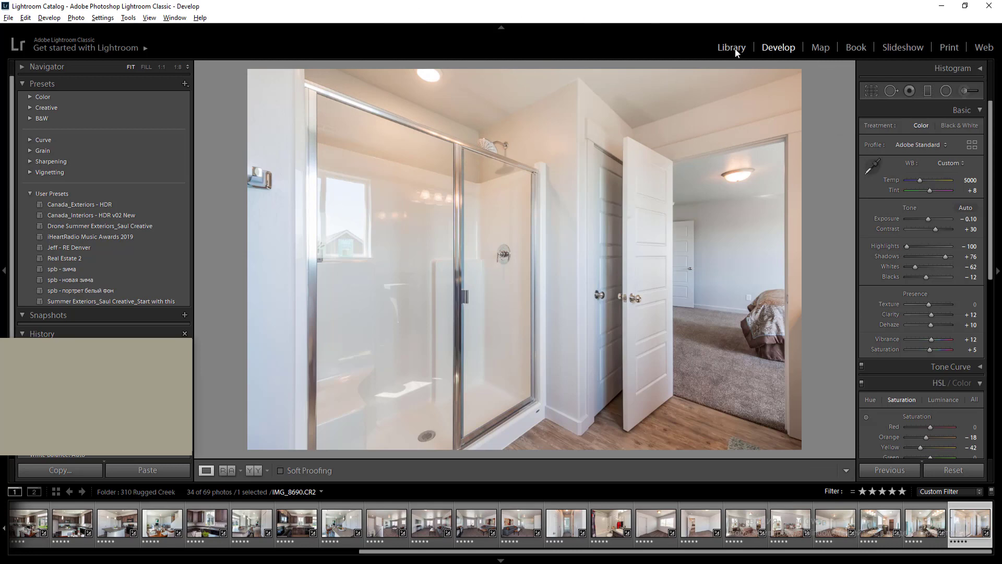
Filter the library to the four-star photos and open the first one, IMG_8576, for developing
{"action": "left_click", "coordinate": [731, 48]}
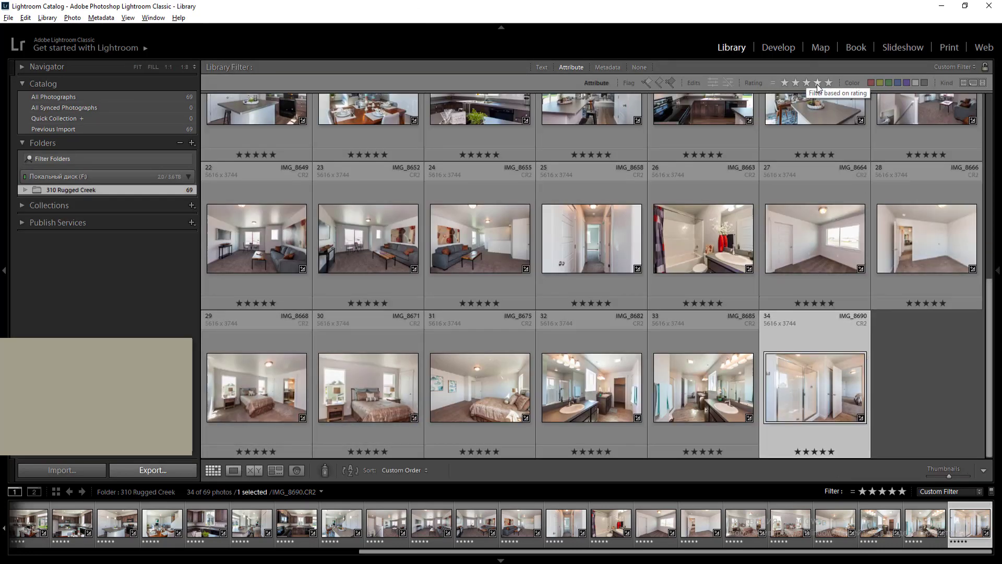
{"action": "left_click", "coordinate": [817, 84]}
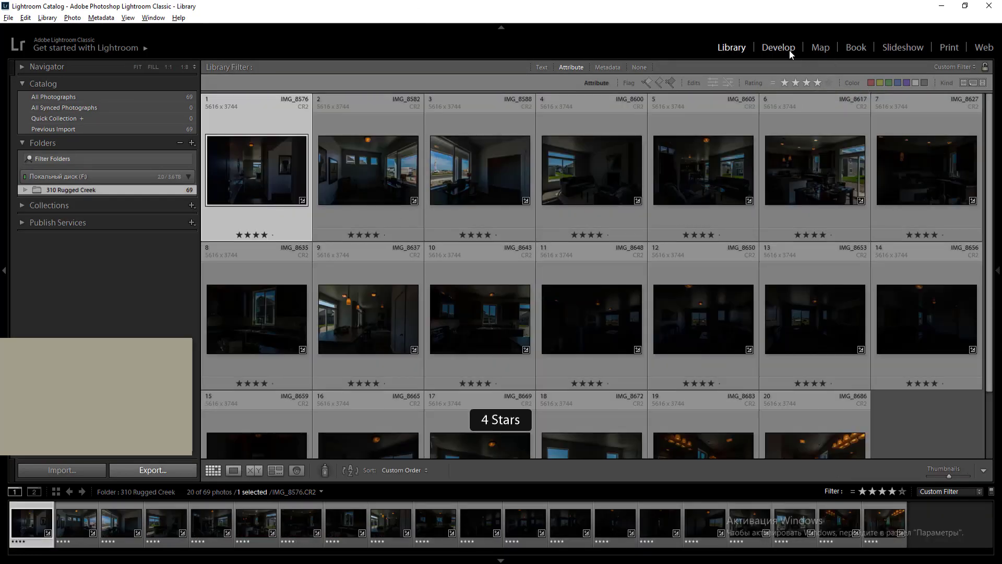
{"action": "left_click", "coordinate": [778, 48]}
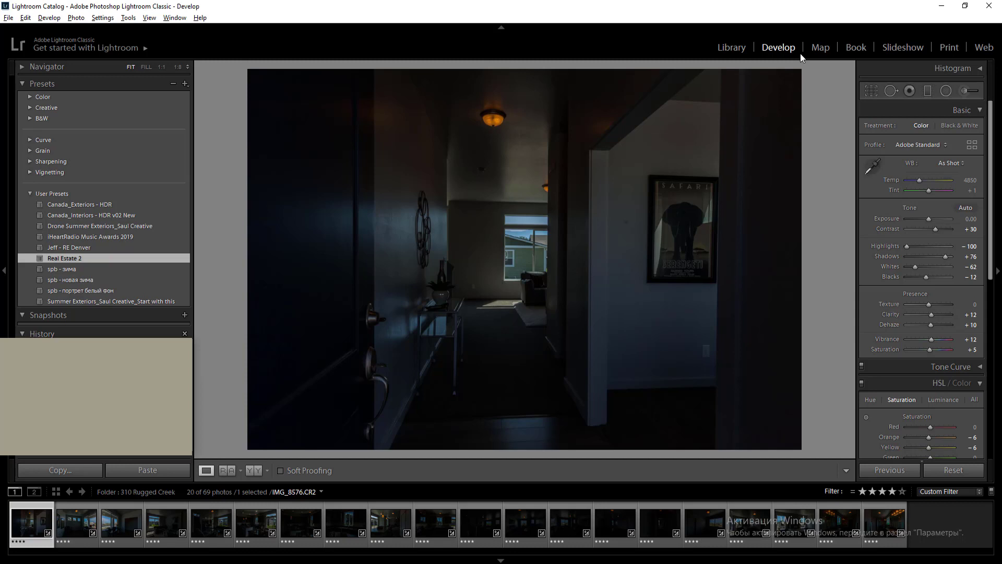
Raise the Exposure of the dark entry hallway photo IMG_8576 to 0.40, then to 0.60
{"action": "left_click", "coordinate": [966, 218]}
{"action": "type", "text": "0.4"}
{"action": "key", "text": "Return"}
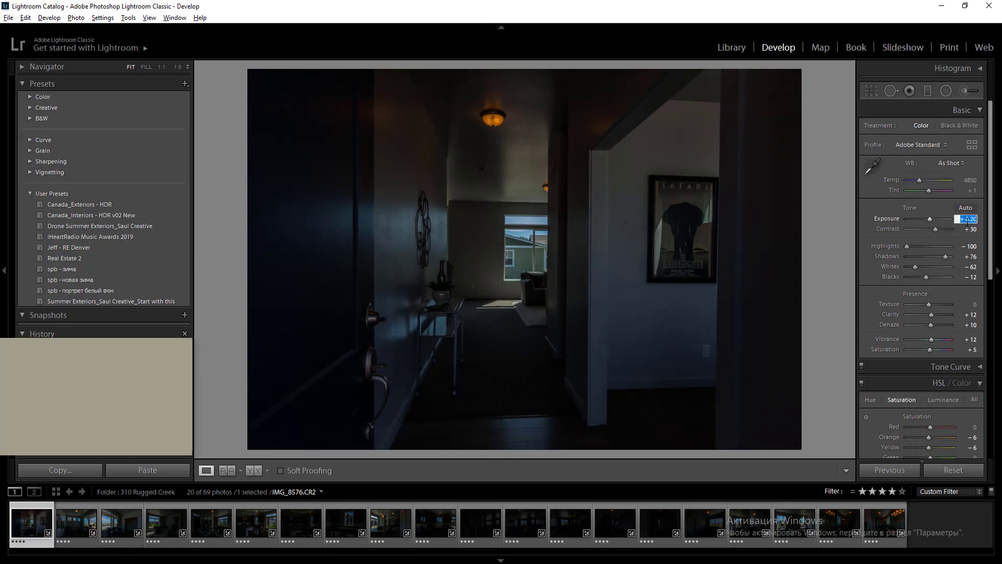
{"action": "key", "text": "Return"}
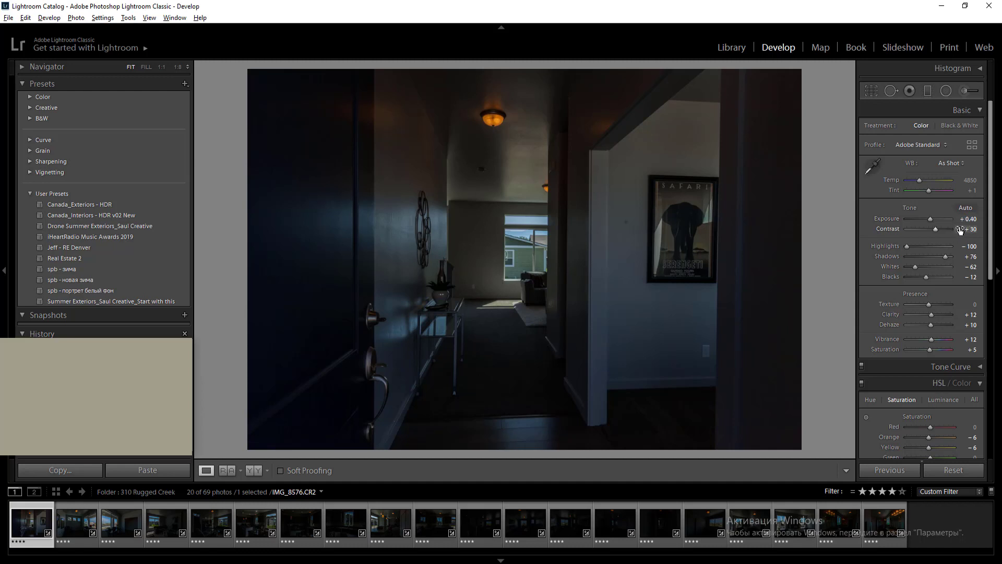
{"action": "left_click", "coordinate": [968, 220]}
{"action": "type", "text": "0.6"}
{"action": "key", "text": "Return"}
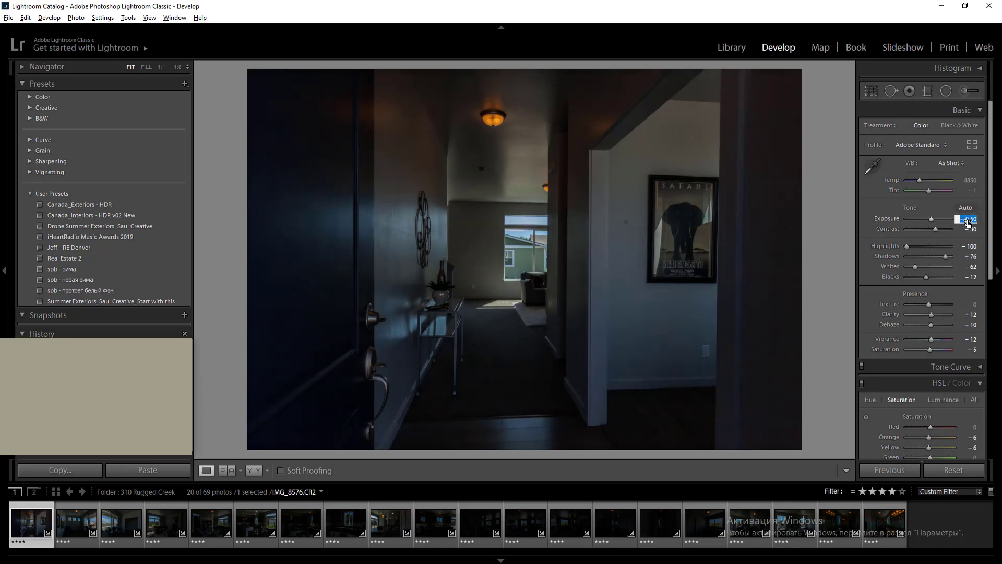
{"action": "key", "text": "Return"}
Select all 20 four-star photos and synchronize the hallway photo's develop settings to them, using the preset choice of settings
{"action": "key", "text": "ctrl+a"}
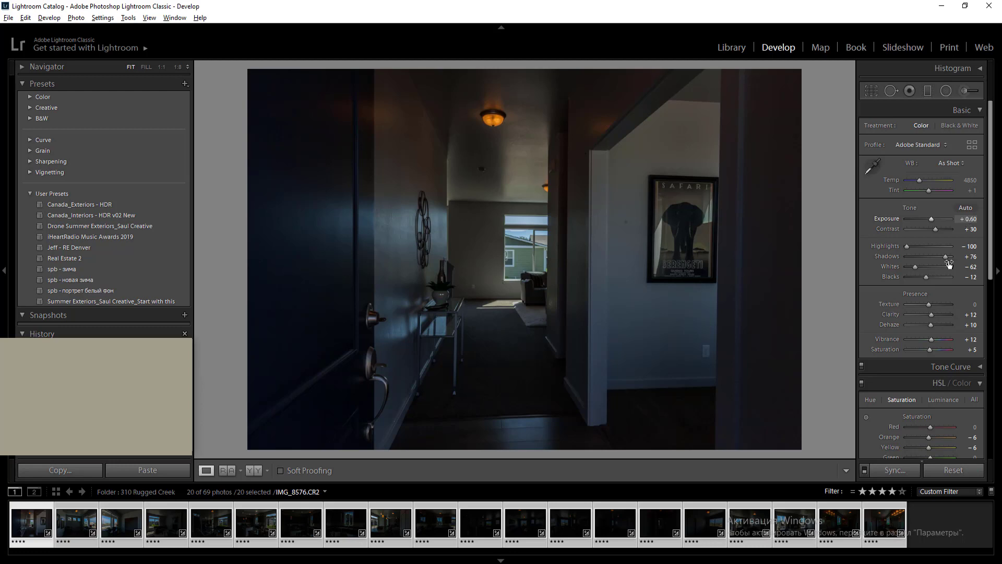
{"action": "left_click", "coordinate": [897, 469]}
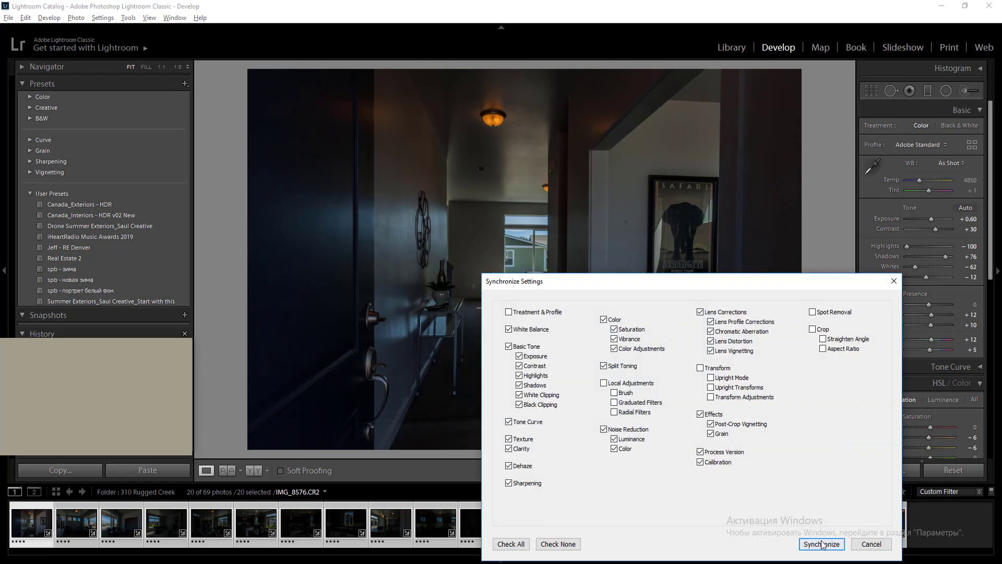
{"action": "left_click", "coordinate": [817, 543]}
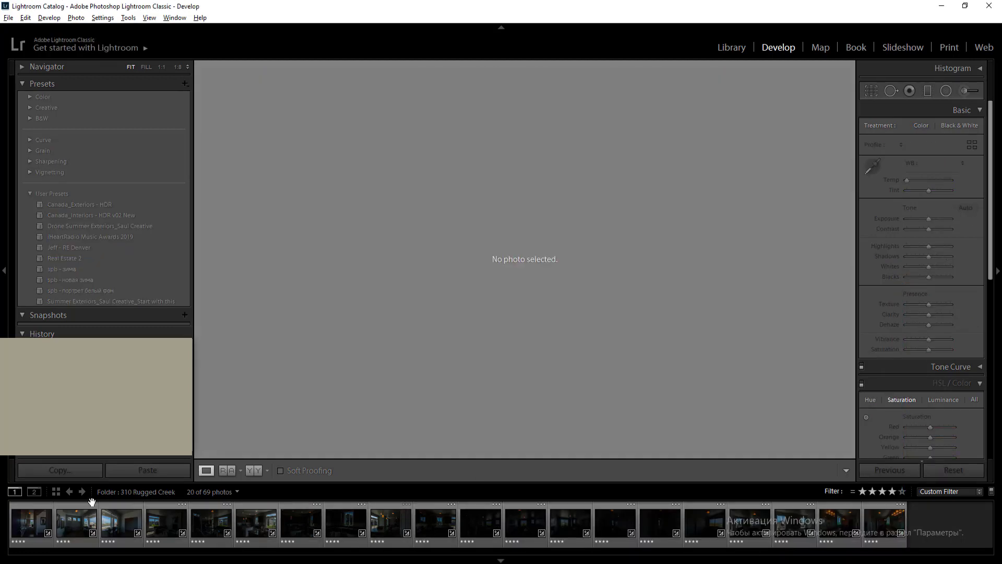
Open the office photo IMG_8582 and set its Exposure to 1.00
{"action": "left_click", "coordinate": [69, 522]}
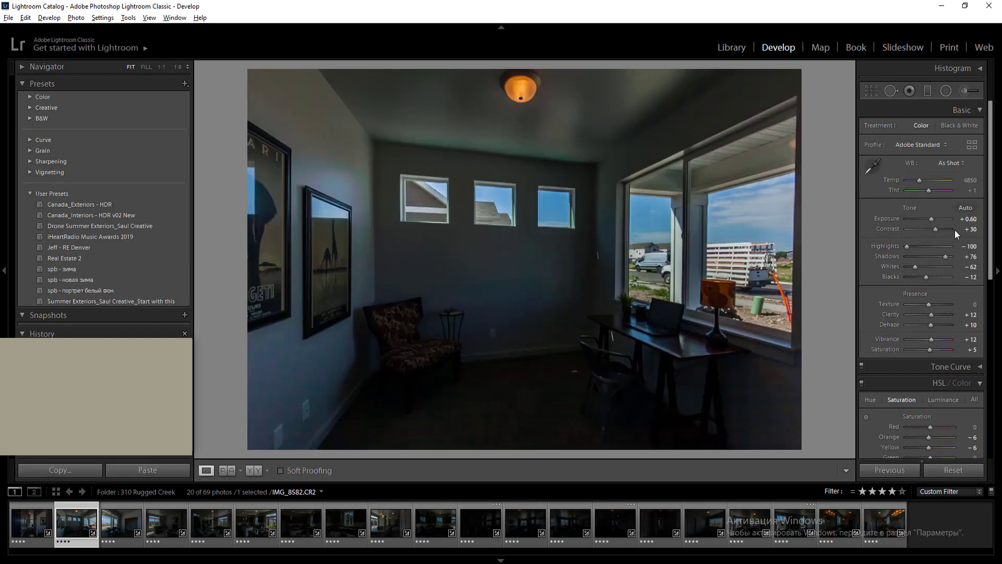
{"action": "left_click", "coordinate": [970, 219]}
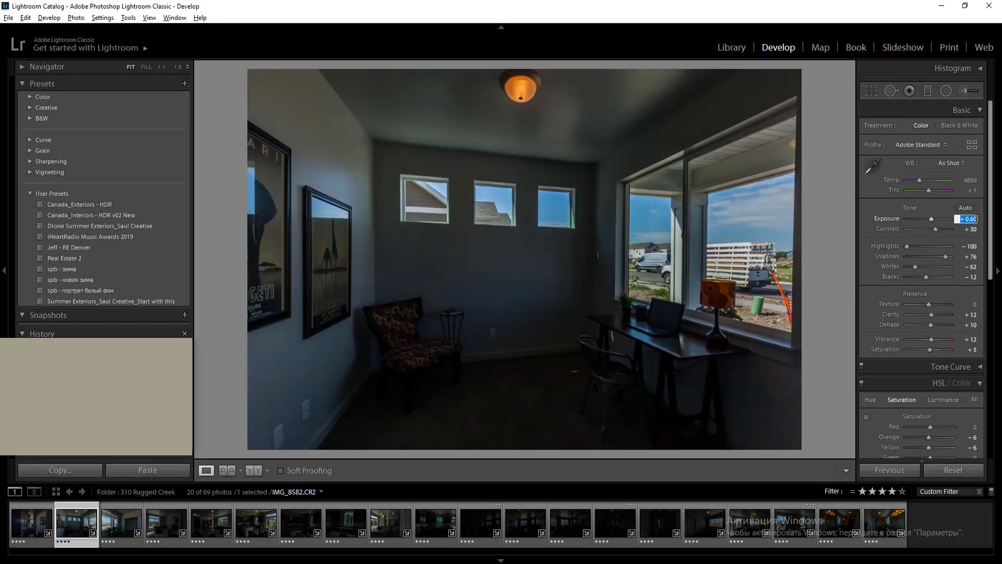
{"action": "type", "text": "1"}
{"action": "key", "text": "Return"}
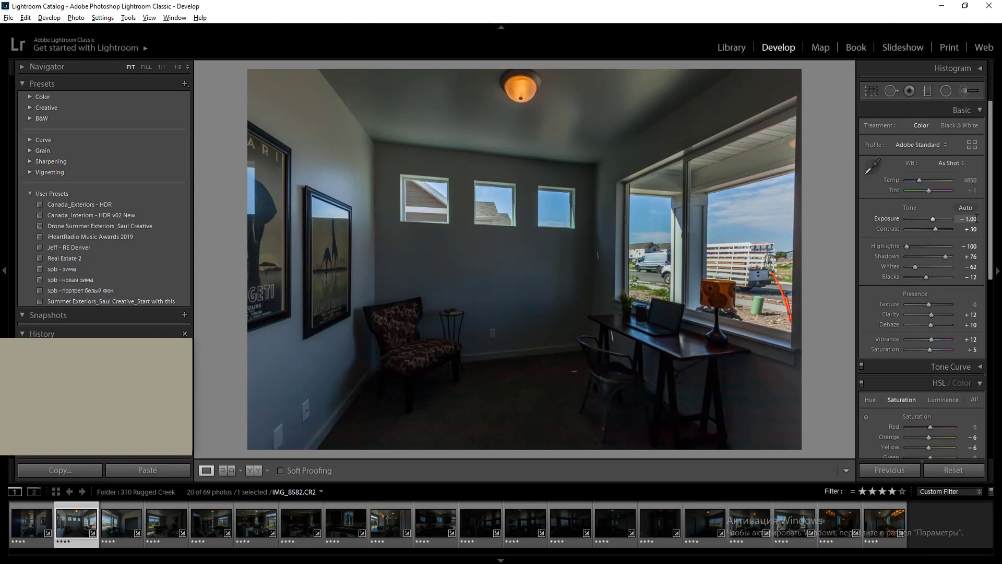
Extend the selection from IMG_8582 through the last four-star photo and synchronize its develop settings to them
{"action": "key", "text": "shift+Right"}
{"action": "key", "text": "shift+Right"}
{"action": "key", "text": "shift+Right"}
{"action": "key", "text": "shift+Right"}
{"action": "key", "text": "shift+Right"}
{"action": "key", "text": "shift+Right"}
{"action": "key", "text": "shift+Right"}
{"action": "key", "text": "shift+Right"}
{"action": "key", "text": "shift+Right"}
{"action": "key", "text": "shift+Right"}
{"action": "key", "text": "shift+Right"}
{"action": "key", "text": "shift+Right"}
{"action": "key", "text": "shift+Right"}
{"action": "key", "text": "shift+Right"}
{"action": "key", "text": "shift+Right"}
{"action": "key", "text": "shift+Right"}
{"action": "key", "text": "shift+Right"}
{"action": "key", "text": "shift+Right"}
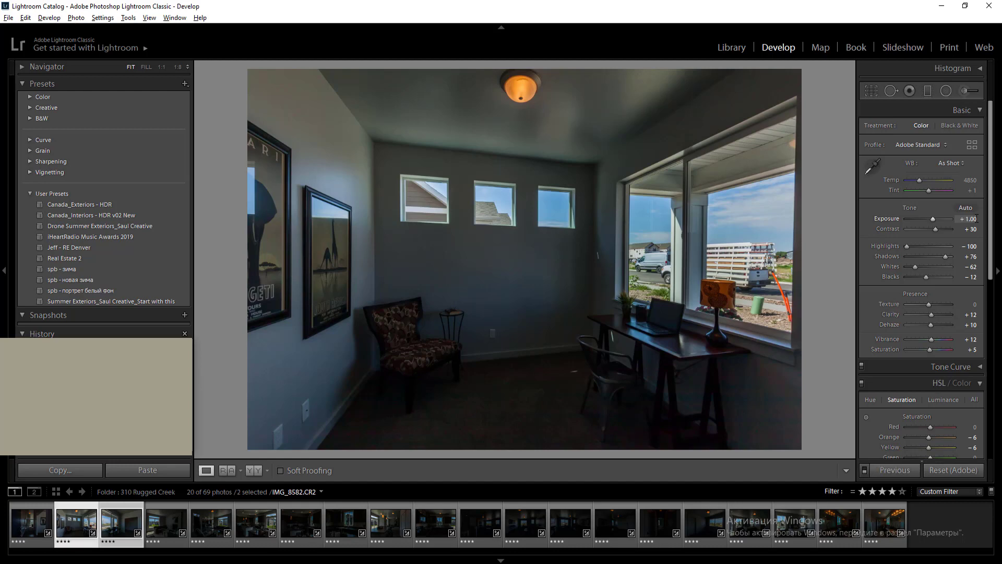
{"action": "key", "text": "shift+End"}
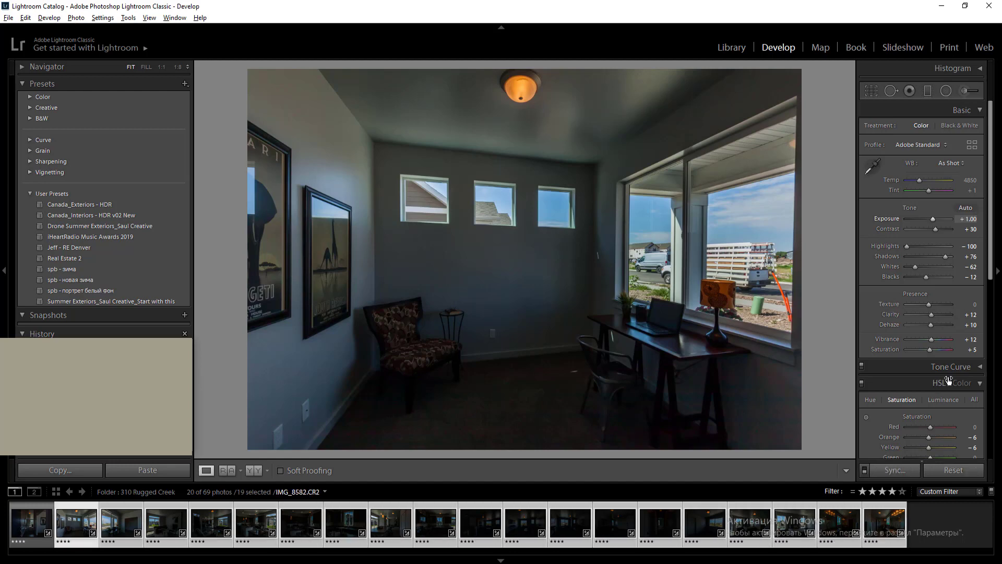
{"action": "left_click", "coordinate": [903, 471]}
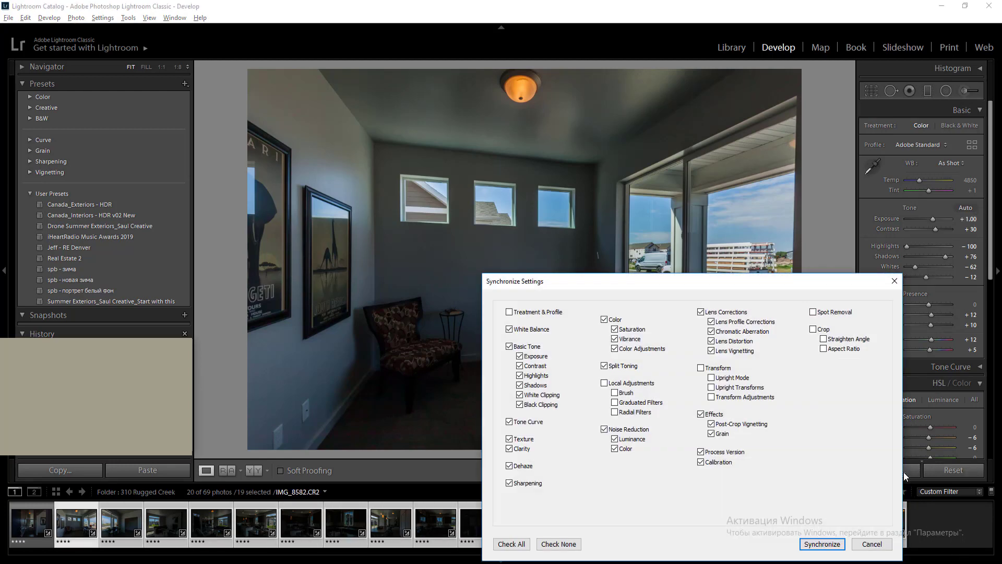
{"action": "key", "text": "Return"}
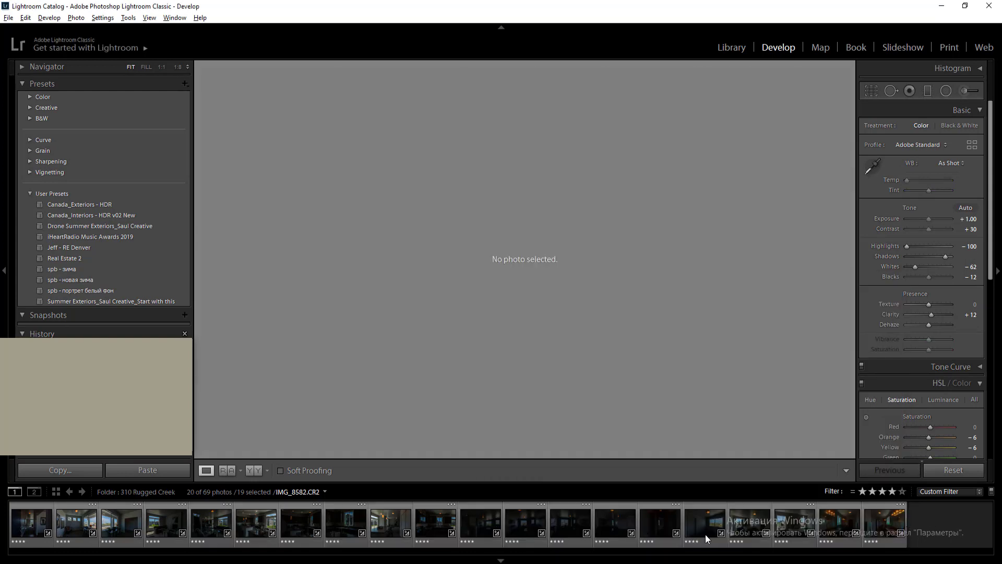
Return to the entry hallway photo IMG_8576 and set its Exposure to 0.90
{"action": "left_click", "coordinate": [74, 543]}
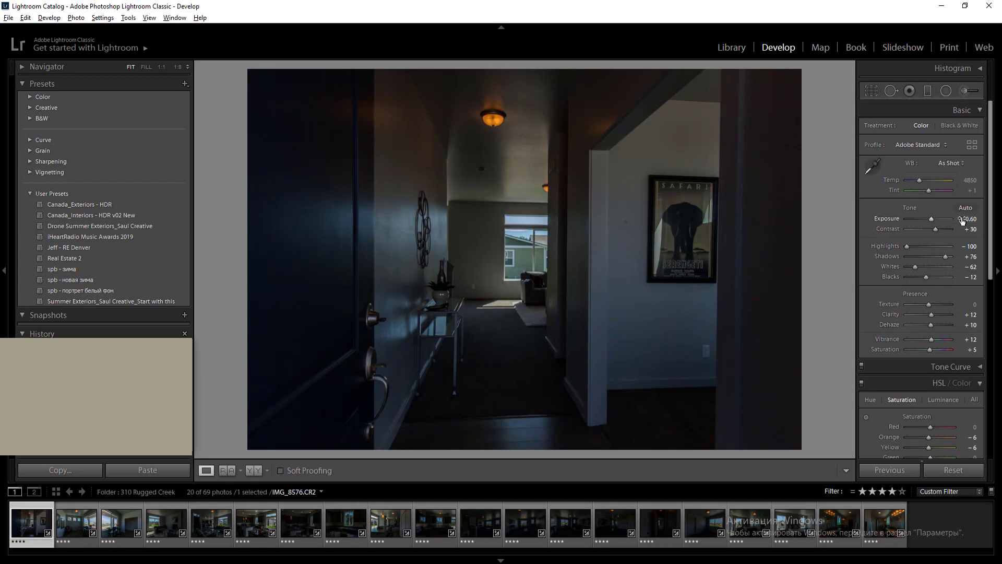
{"action": "left_click", "coordinate": [962, 219]}
{"action": "type", "text": "1"}
{"action": "key", "text": "Escape"}
{"action": "key", "text": "Escape"}
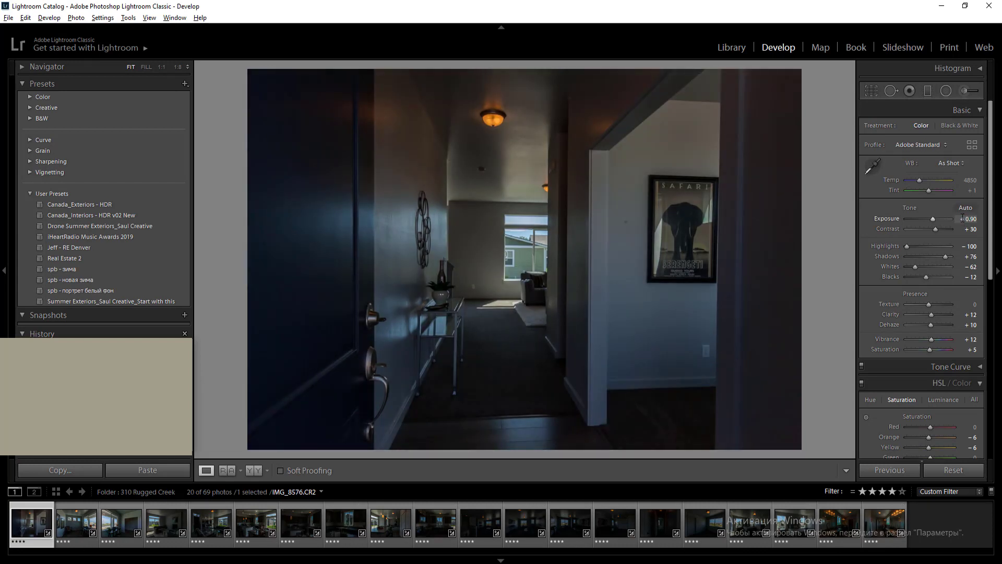
Check the office photo IMG_8588, move on to the living room photo IMG_8600 and set its Exposure to 1.80
{"action": "left_click", "coordinate": [109, 526]}
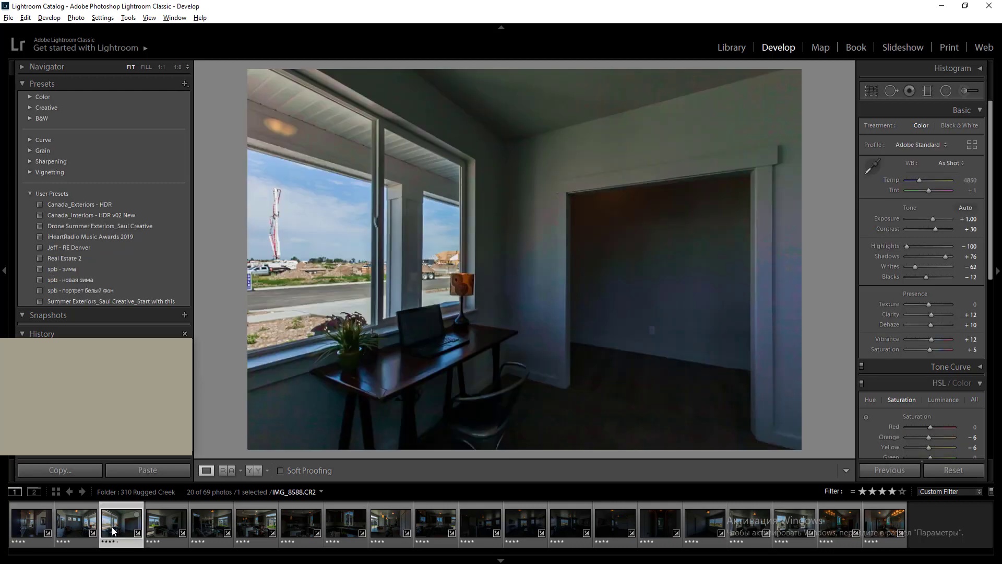
{"action": "key", "text": "Right"}
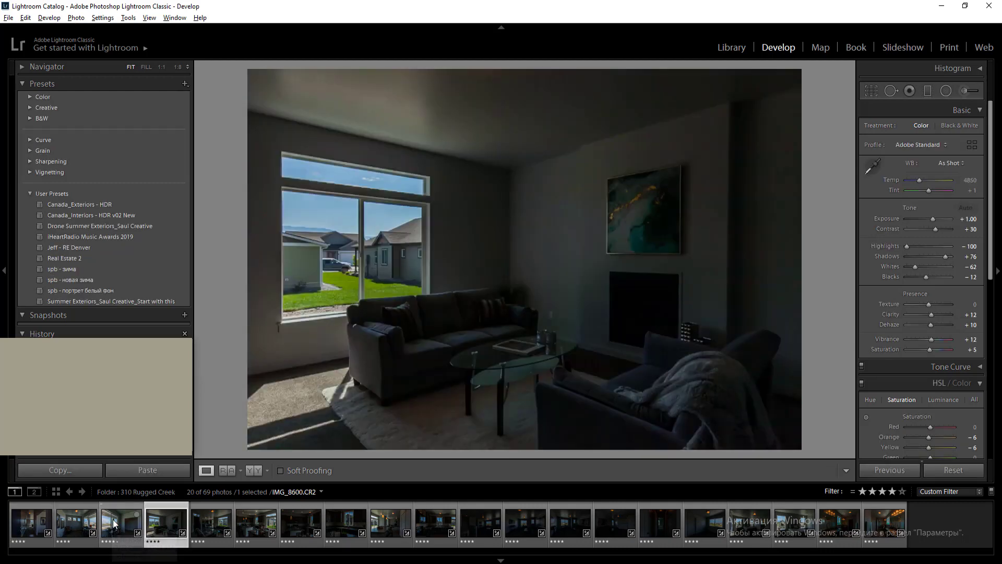
{"action": "left_click", "coordinate": [968, 219]}
{"action": "type", "text": "1.9"}
{"action": "key", "text": "Return"}
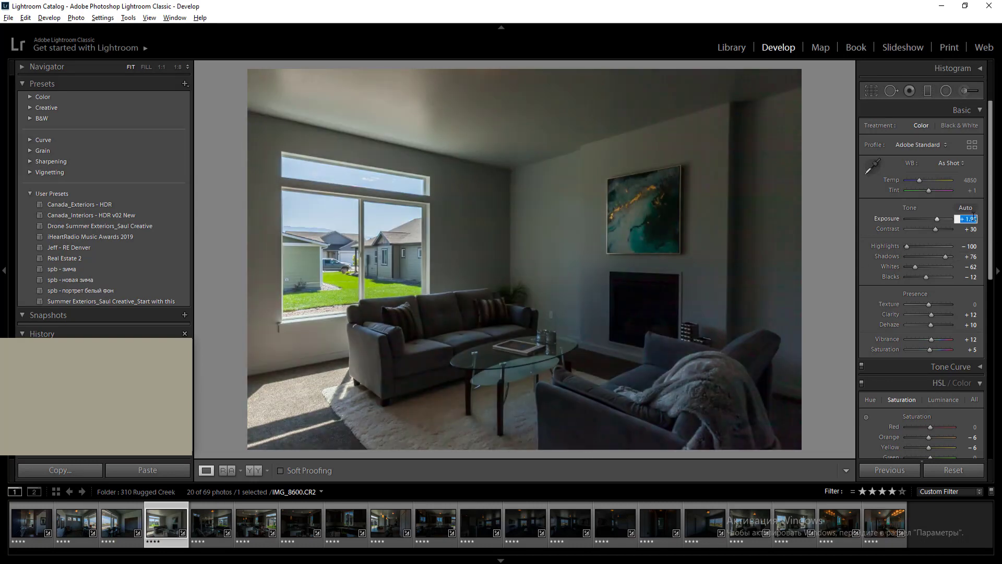
{"action": "key", "text": "Up"}
{"action": "key", "text": "Return"}
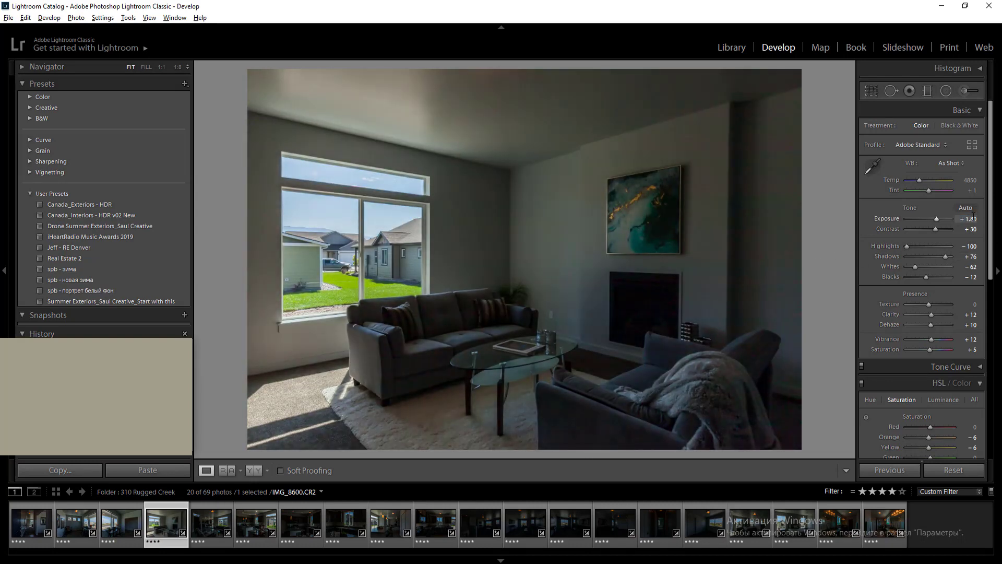
Synchronize IMG_8600's develop settings to all following four-star photos and return to the office photo IMG_8588
{"action": "key", "text": "shift+Right"}
{"action": "key", "text": "shift+Right"}
{"action": "key", "text": "shift+Right"}
{"action": "key", "text": "shift+Right"}
{"action": "key", "text": "shift+Right"}
{"action": "key", "text": "shift+Right"}
{"action": "key", "text": "shift+Right"}
{"action": "key", "text": "shift+Right"}
{"action": "key", "text": "shift+Right"}
{"action": "key", "text": "shift+Right"}
{"action": "key", "text": "shift+Right"}
{"action": "key", "text": "shift+Right"}
{"action": "key", "text": "shift+Right"}
{"action": "key", "text": "shift+Right"}
{"action": "key", "text": "shift+Right"}
{"action": "key", "text": "shift+Right"}
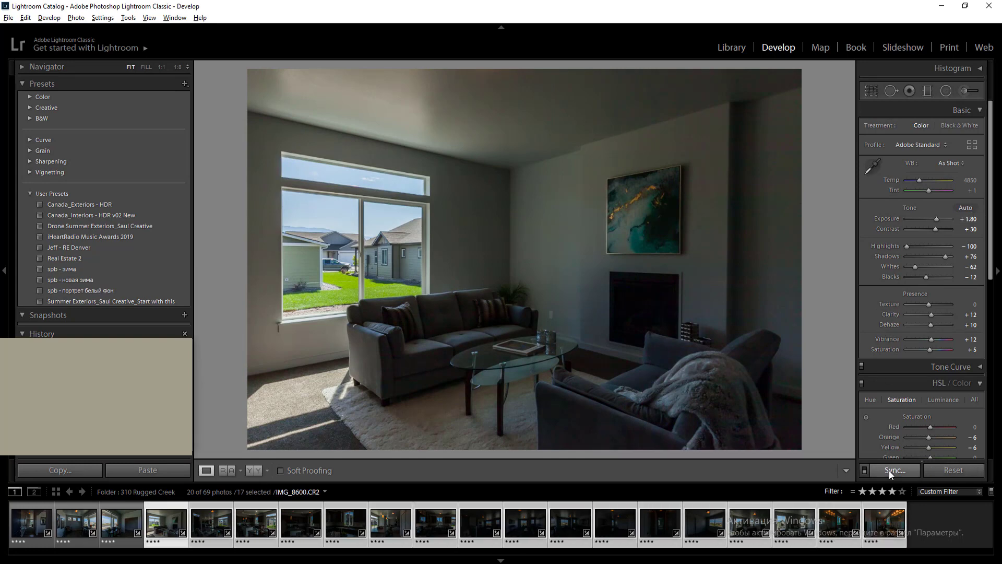
{"action": "left_click", "coordinate": [891, 470]}
{"action": "key", "text": "Return"}
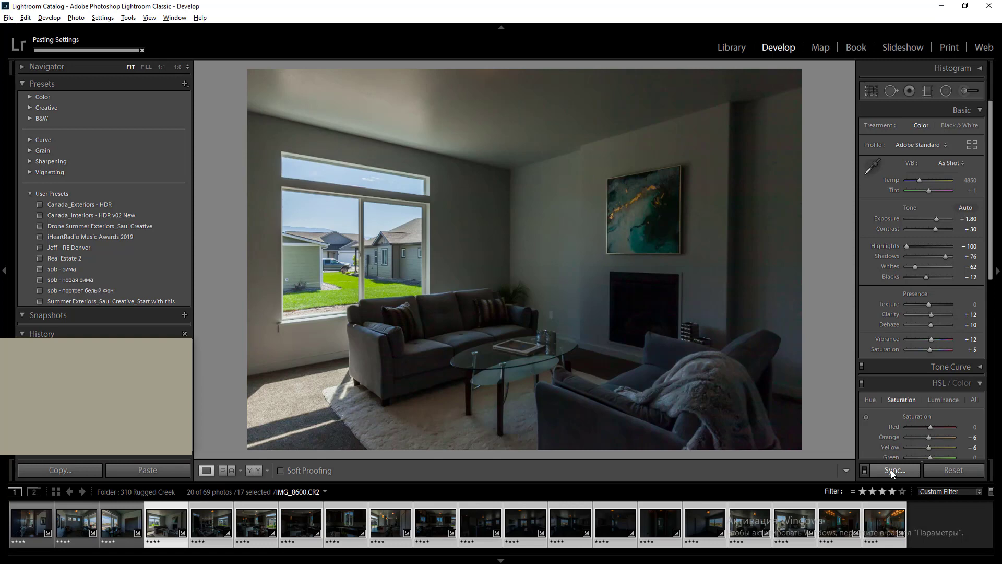
{"action": "left_click", "coordinate": [112, 523]}
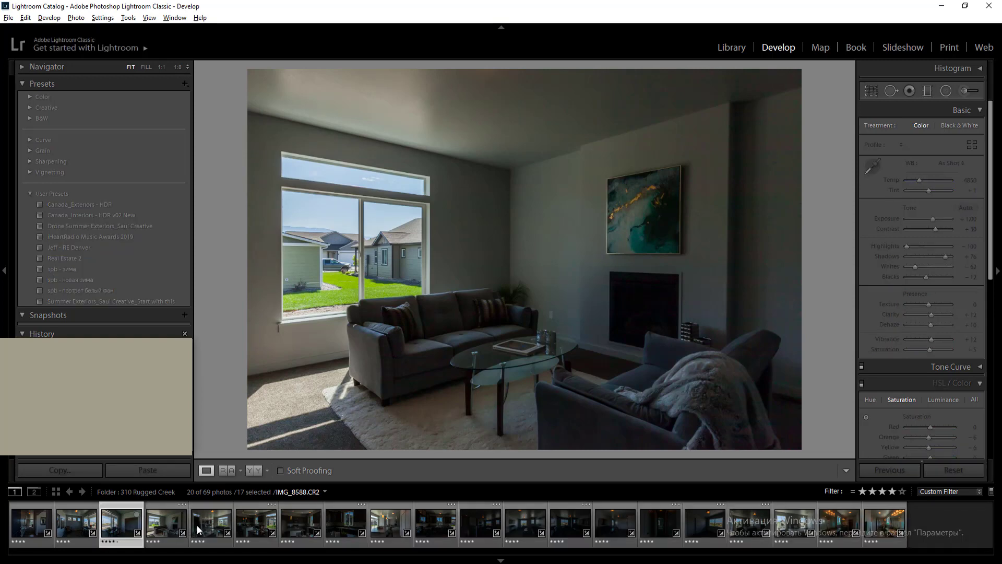
Check the living room photo IMG_8605, move on to the kitchen photo IMG_8617 and set its Exposure to 2.10
{"action": "left_click", "coordinate": [198, 528]}
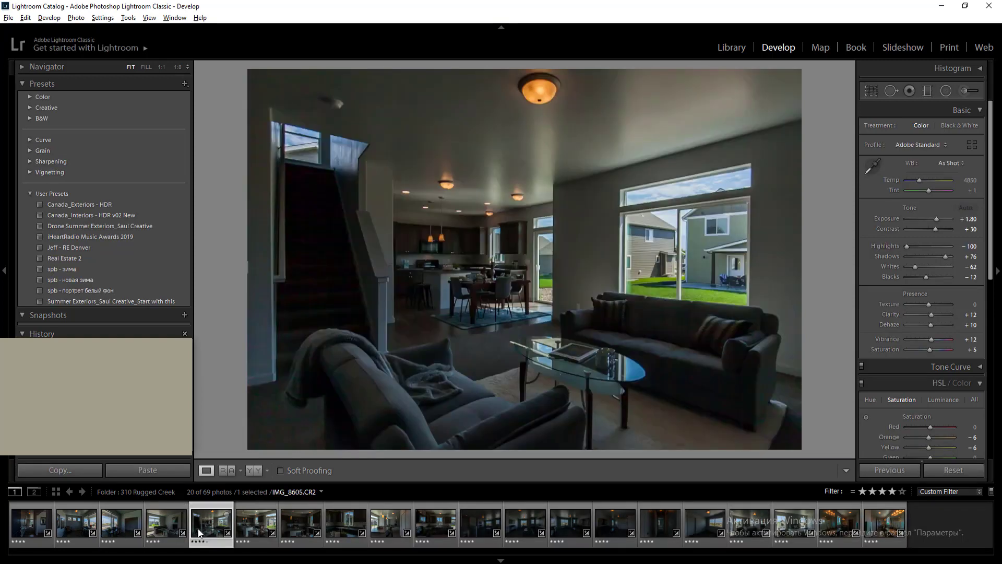
{"action": "key", "text": "Right"}
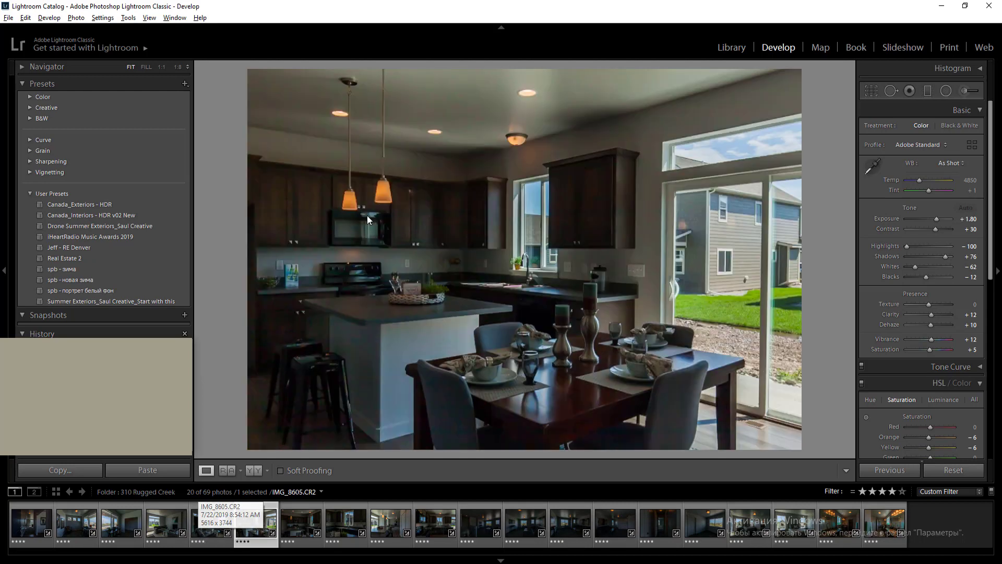
{"action": "left_click", "coordinate": [969, 218]}
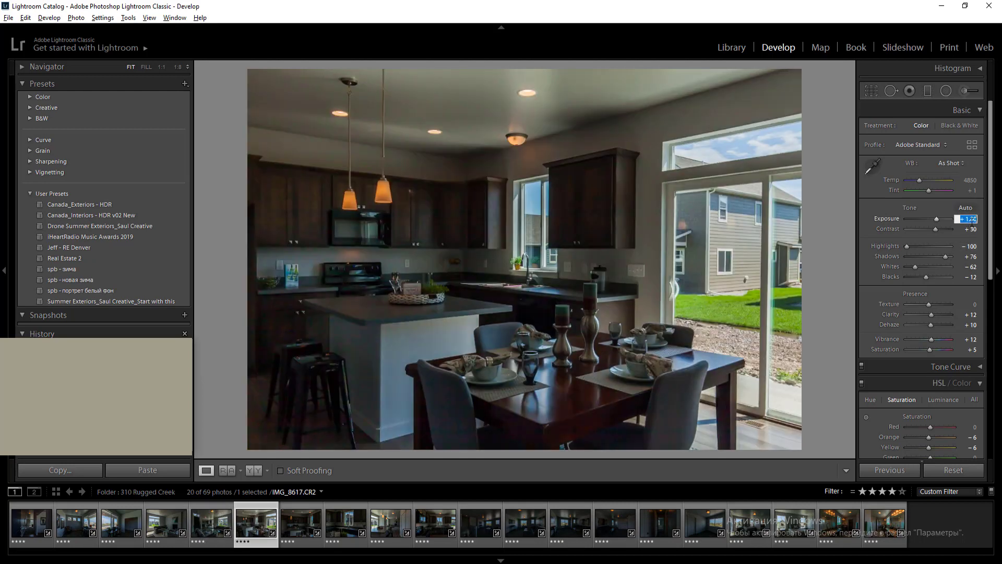
{"action": "type", "text": "2.7"}
{"action": "key", "text": "Return"}
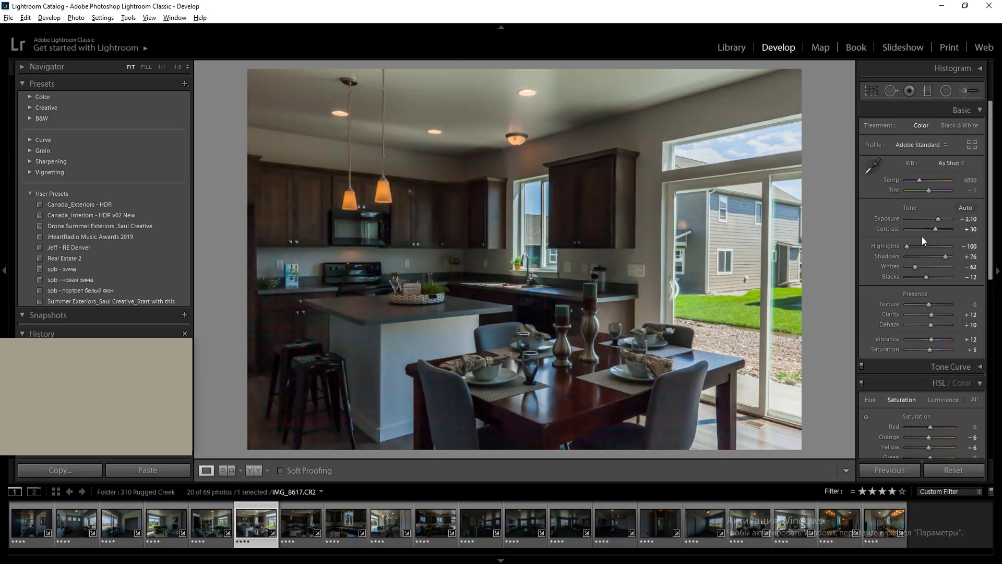
Set Whites to -17 on the kitchen photo IMG_8627 and raise its Exposure slightly
{"action": "key", "text": "Right"}
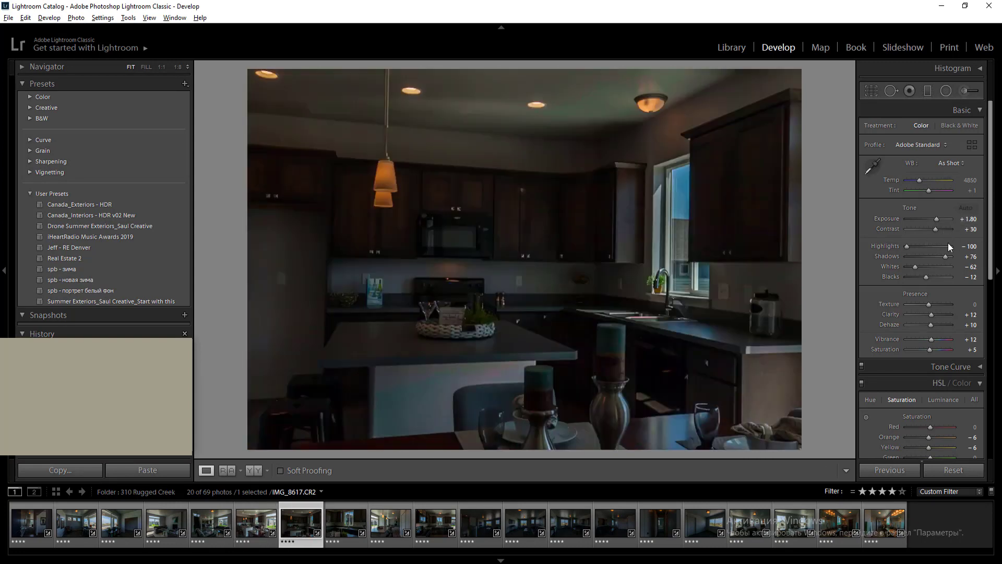
{"action": "left_click", "coordinate": [925, 267]}
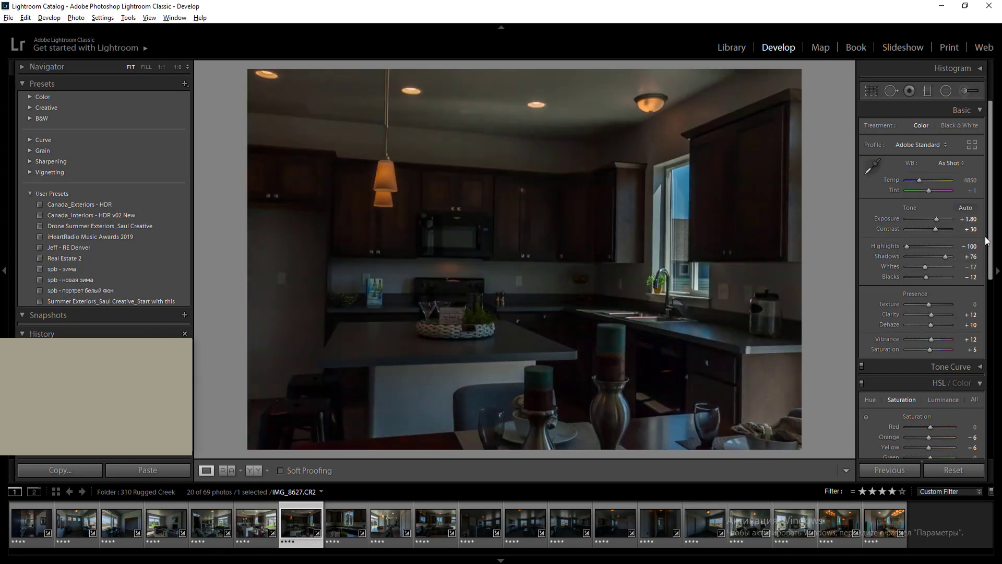
{"action": "left_click", "coordinate": [972, 220]}
{"action": "key", "text": "Up"}
{"action": "key", "text": "Up"}
{"action": "key", "text": "Up"}
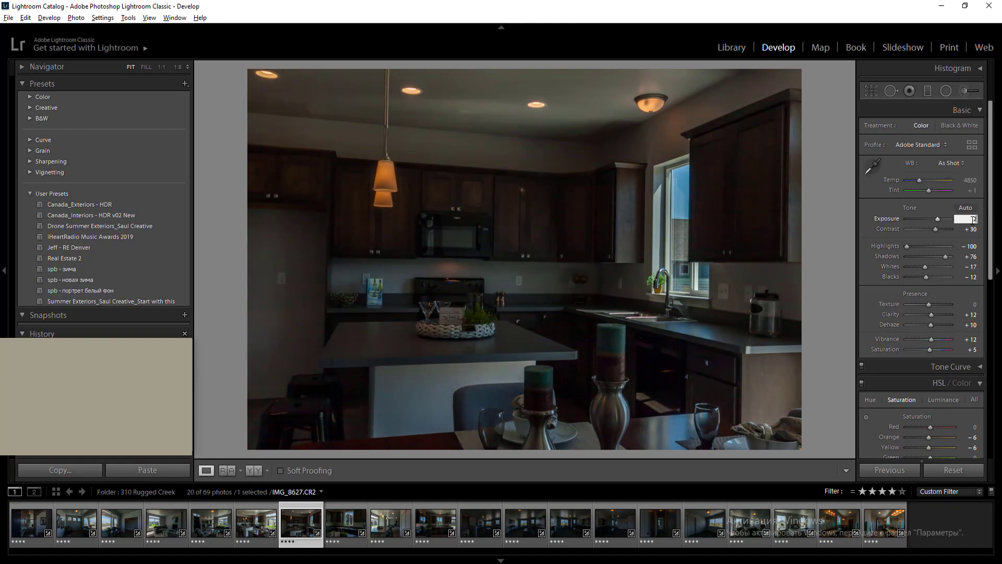
Set the Exposure of the kitchen sink photo IMG_8635 to 1.90 and adjust its Whites slightly
{"action": "key", "text": "Right"}
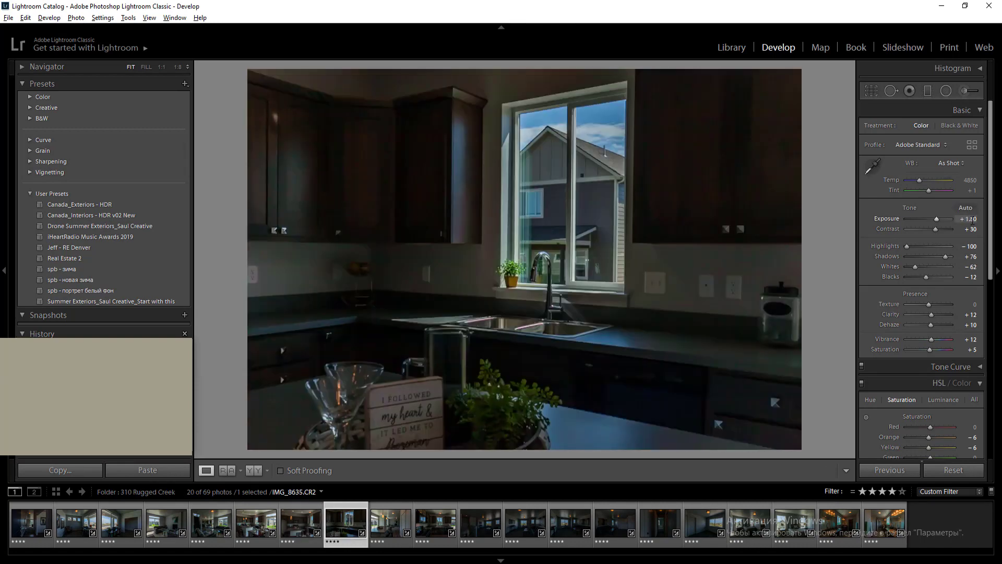
{"action": "left_click", "coordinate": [971, 219]}
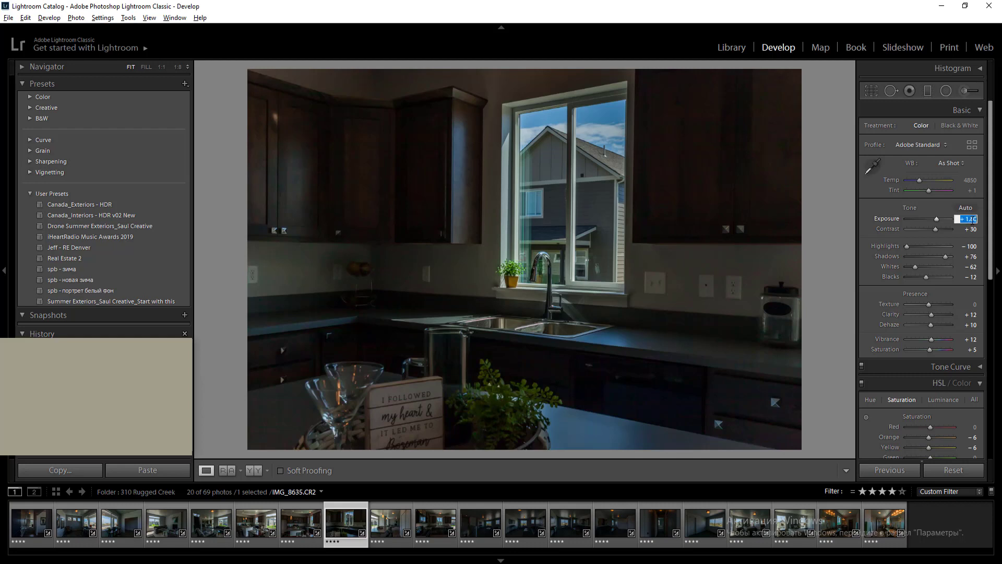
{"action": "type", "text": "1.9"}
{"action": "key", "text": "Return"}
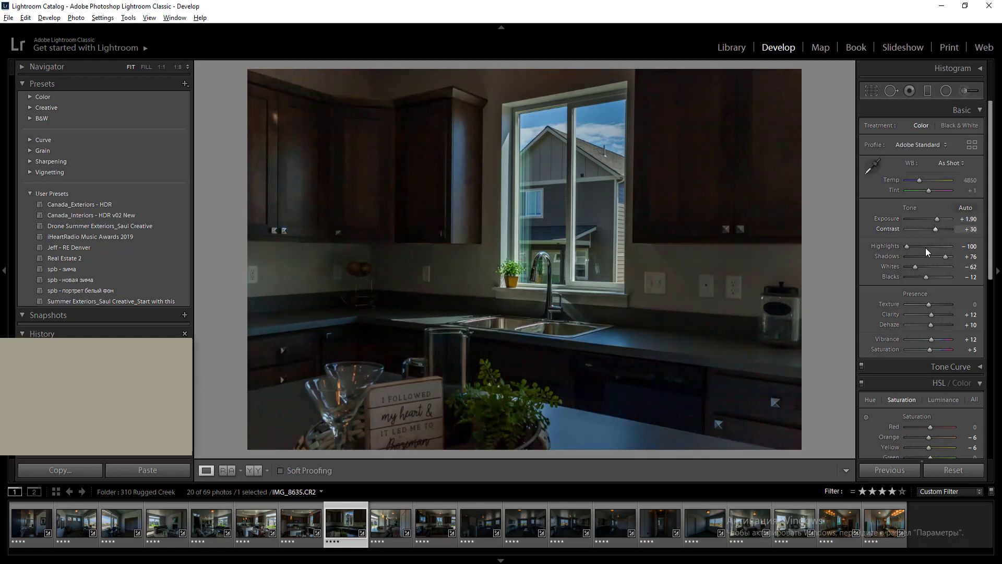
{"action": "left_click_drag", "start_coordinate": [918, 267], "coordinate": [920, 265]}
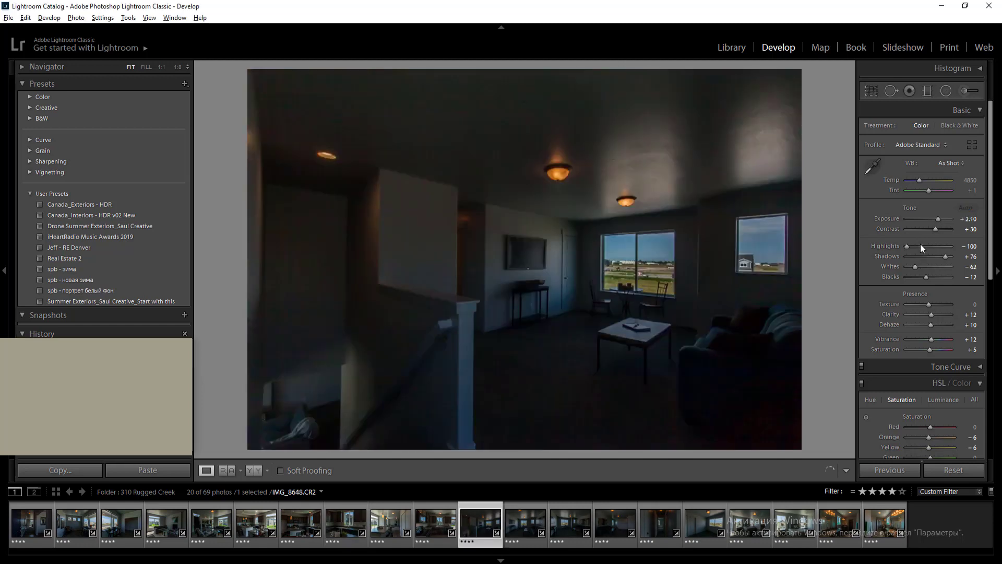
Set Highlights to -86 on IMG_8648 and synchronize its develop settings to all following four-star photos
{"action": "left_click_drag", "start_coordinate": [919, 243], "coordinate": [909, 246]}
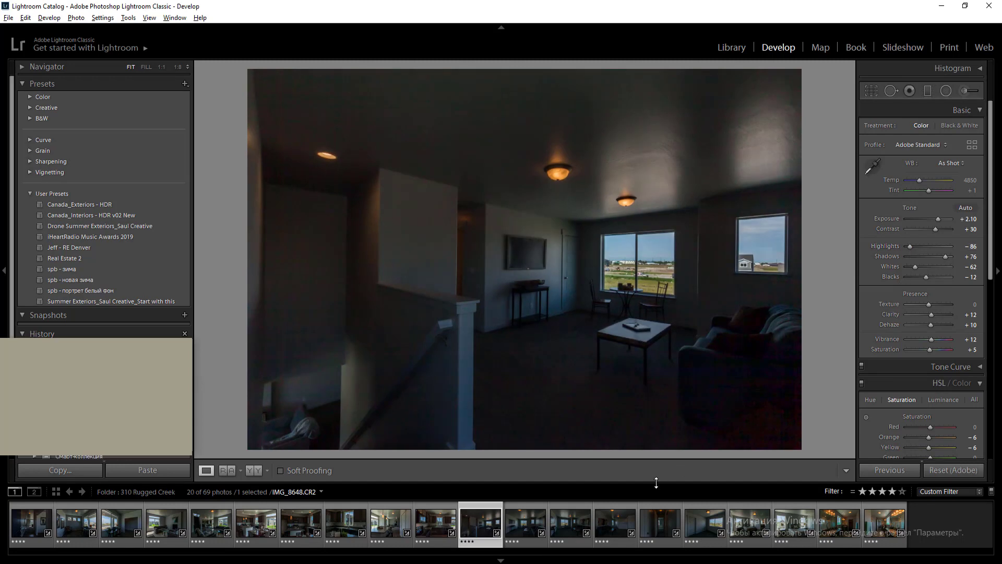
{"action": "key", "text": "shift+Right"}
{"action": "key", "text": "shift+Right"}
{"action": "key", "text": "shift+Right"}
{"action": "key", "text": "shift+Right"}
{"action": "key", "text": "shift+Right"}
{"action": "key", "text": "shift+Right"}
{"action": "key", "text": "shift+Right"}
{"action": "key", "text": "shift+Right"}
{"action": "key", "text": "shift+Right"}
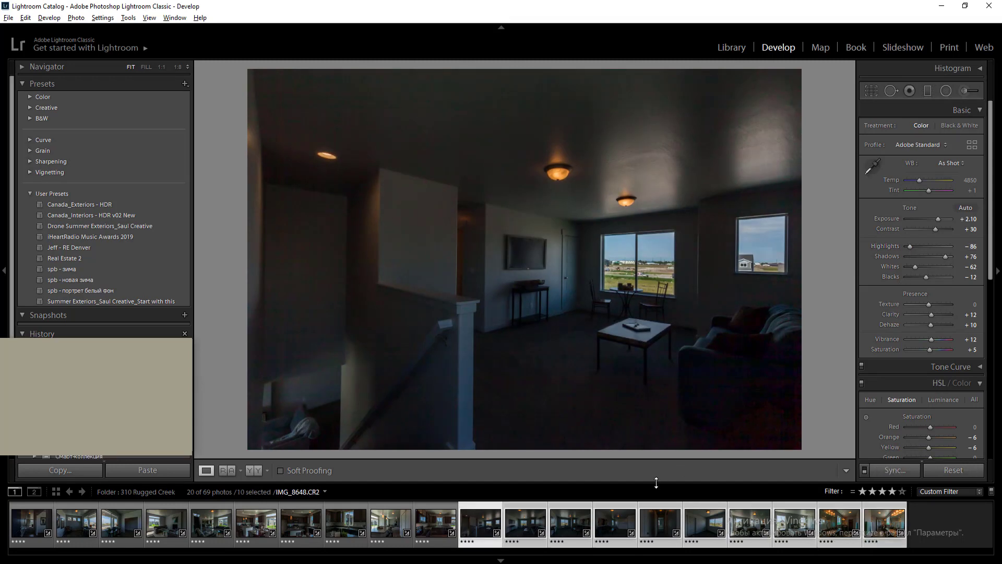
{"action": "left_click", "coordinate": [892, 477]}
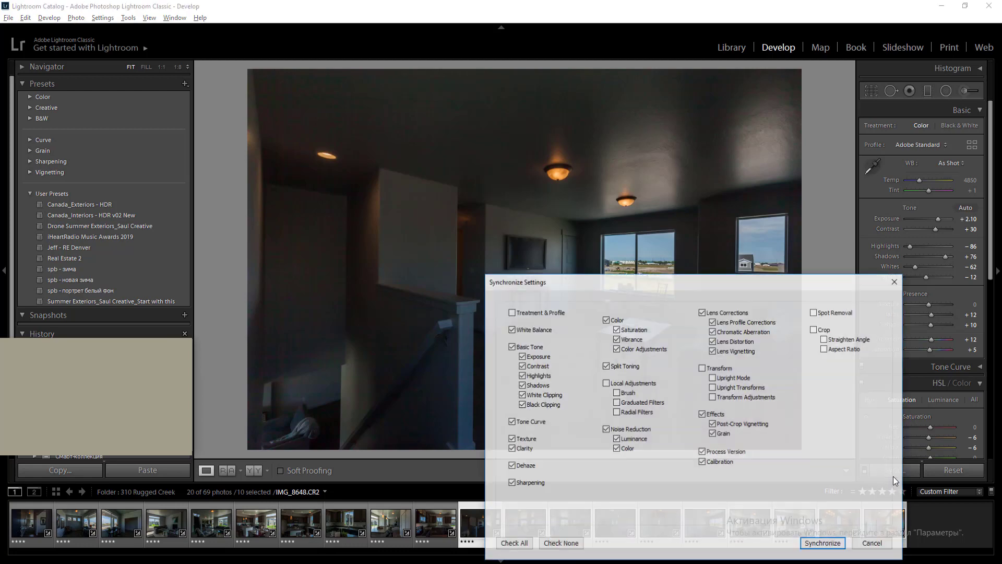
{"action": "key", "text": "Return"}
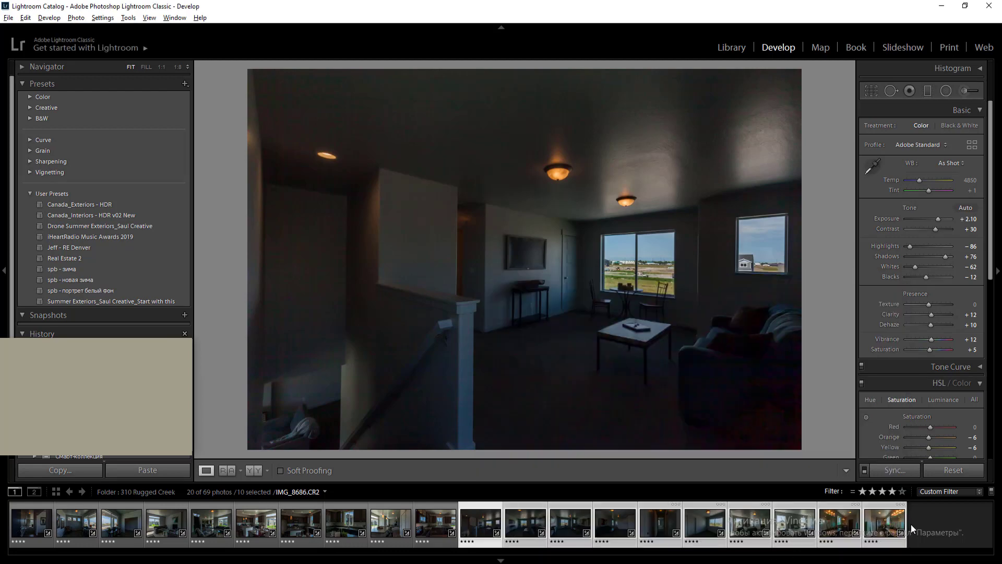
Check the synchronized window exposures one by one, from IMG_8650 through the bedroom photo IMG_8672
{"action": "left_click", "coordinate": [911, 523]}
{"action": "left_click", "coordinate": [522, 526]}
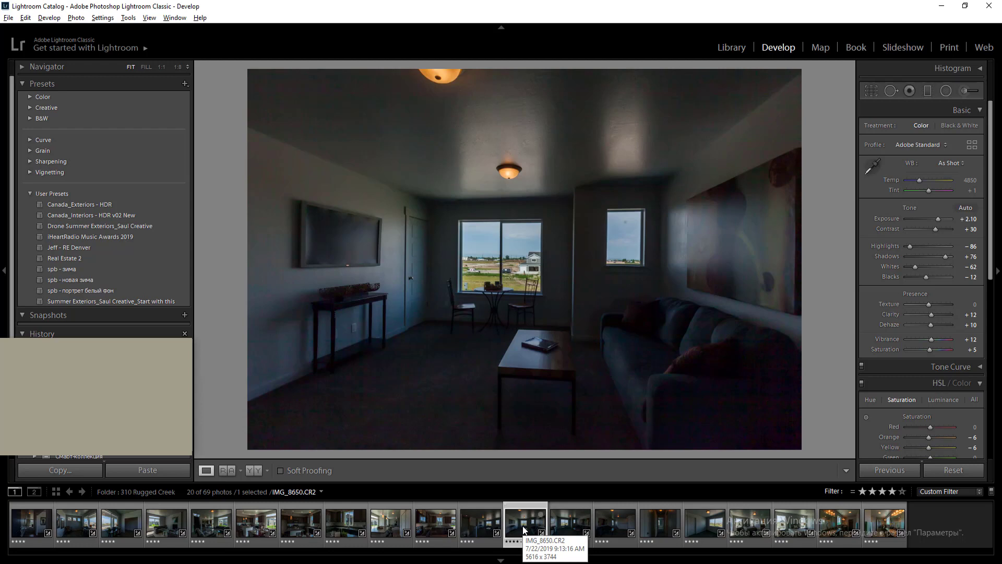
{"action": "key", "text": "Right"}
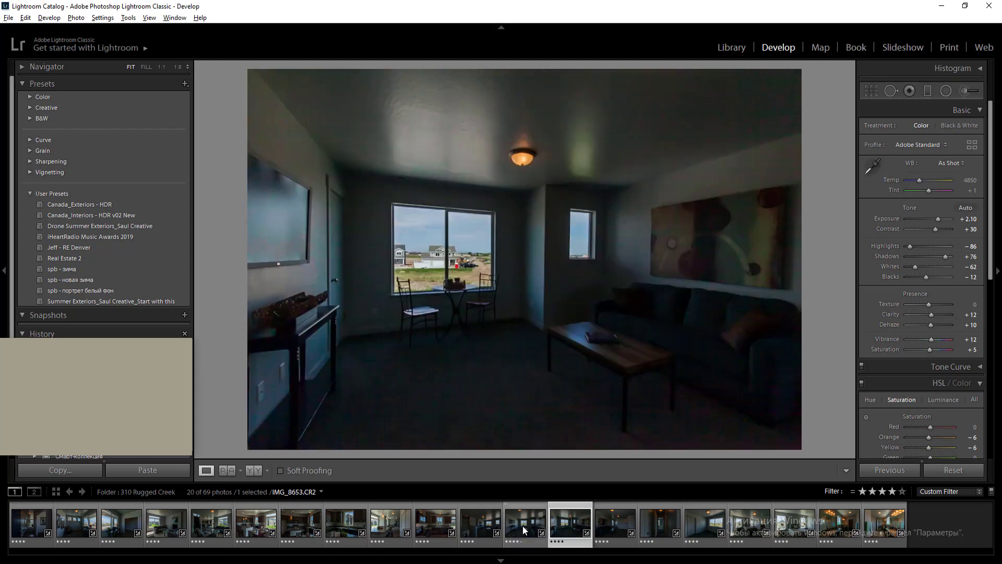
{"action": "key", "text": "Right"}
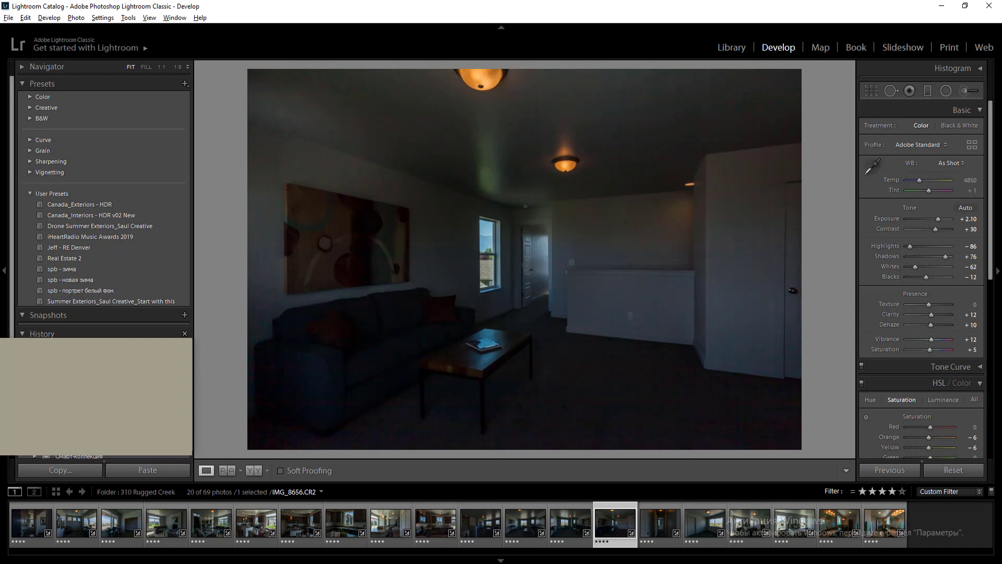
{"action": "key", "text": "alt+Tab"}
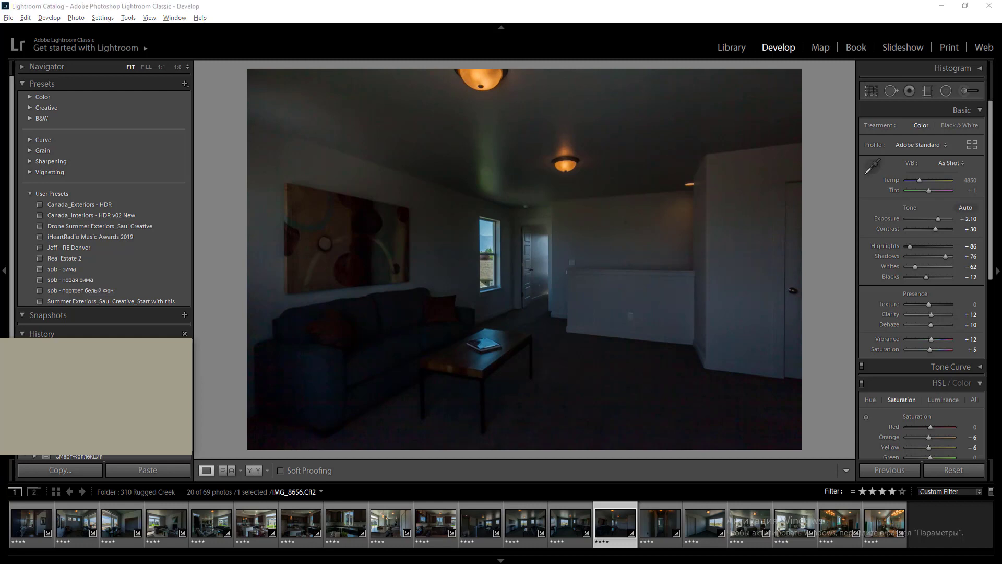
{"action": "left_click", "coordinate": [473, 9]}
{"action": "key", "text": "Right"}
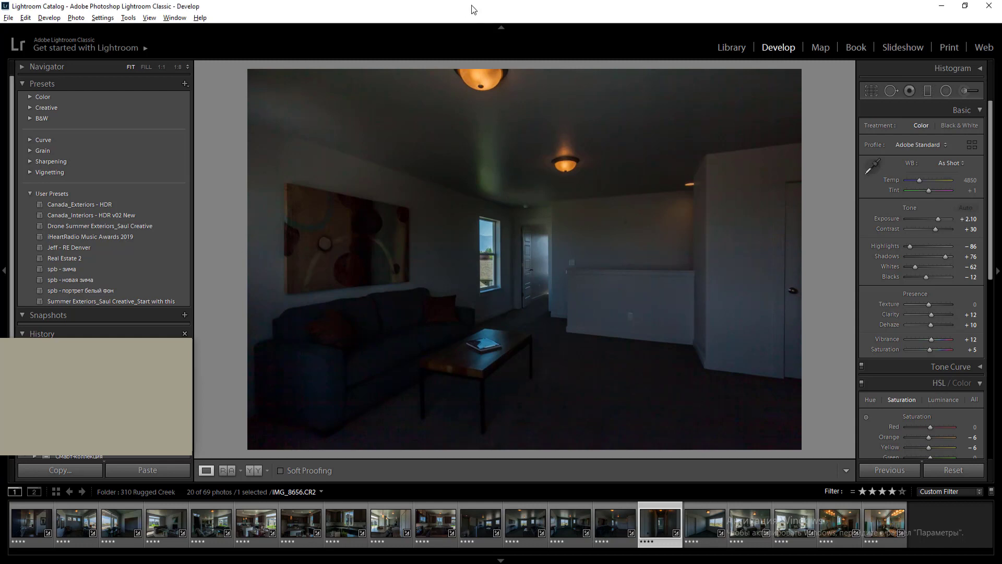
{"action": "key", "text": "Right"}
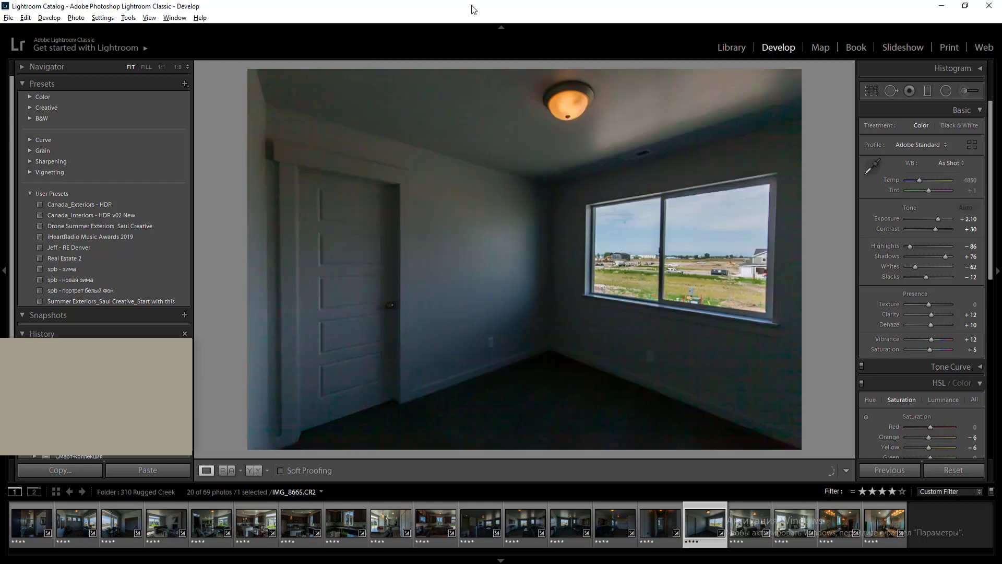
{"action": "key", "text": "Right"}
{"action": "key", "text": "Right"}
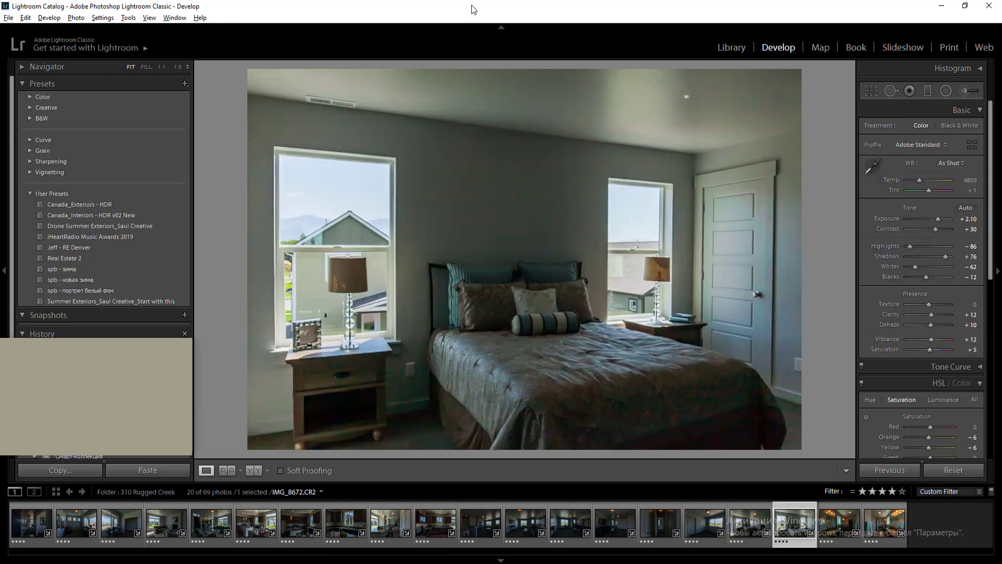
{"action": "key", "text": "Right"}
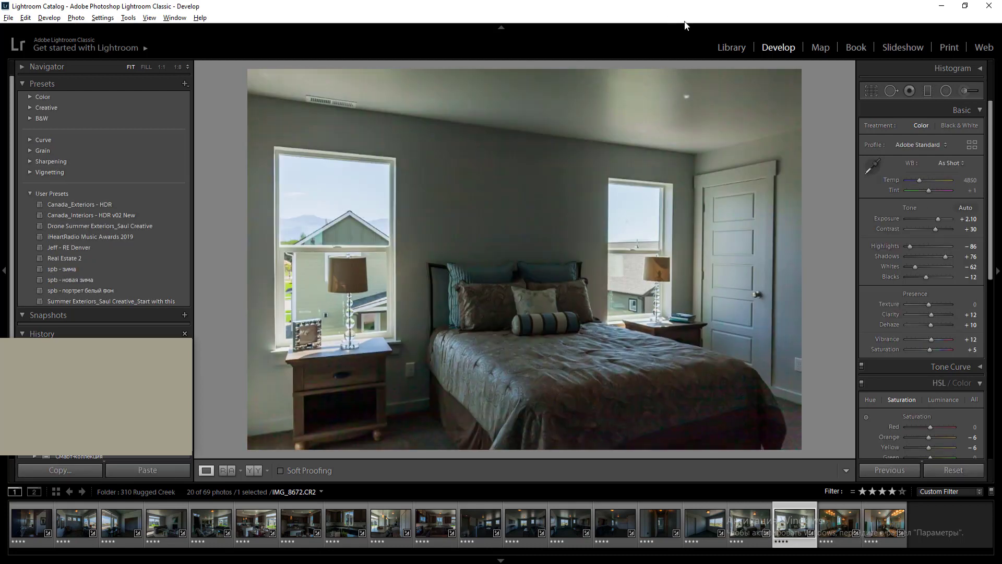
Lower the Exposure of the bedroom photo IMG_8672 slightly, and return to the Library grid after checking the bathroom photo IMG_8683
{"action": "left_click", "coordinate": [969, 220]}
{"action": "key", "text": "Return"}
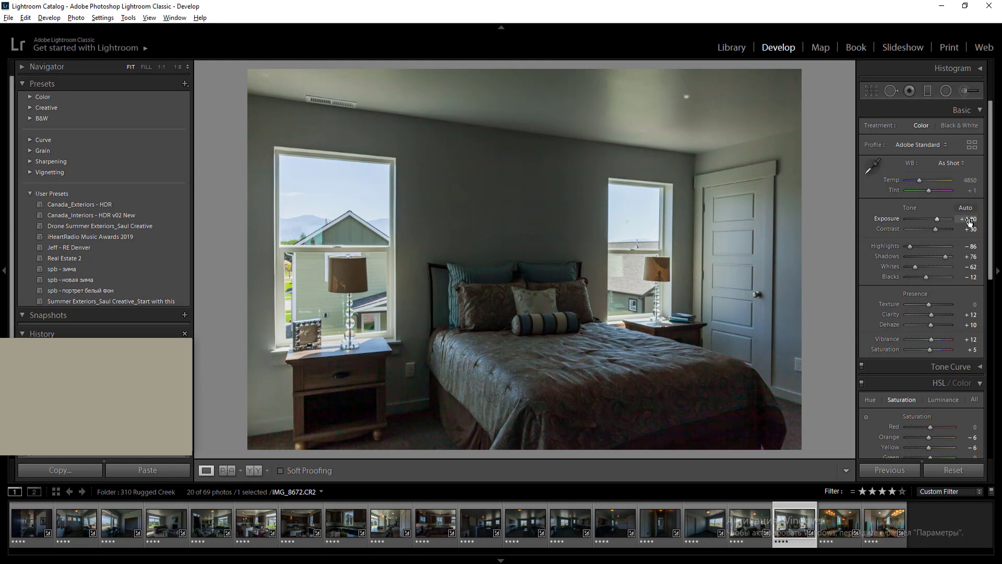
{"action": "key", "text": "Right"}
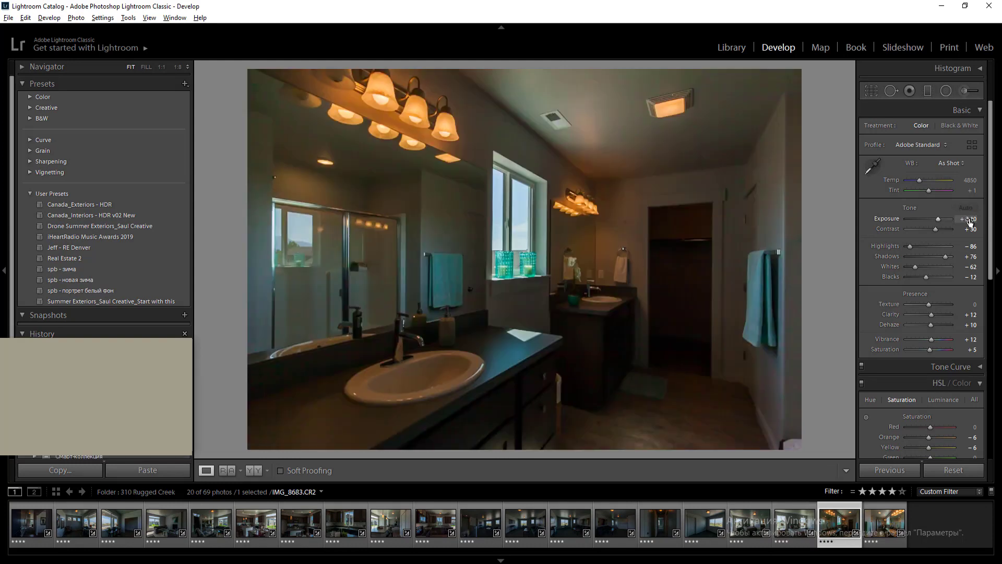
{"action": "left_click", "coordinate": [736, 46]}
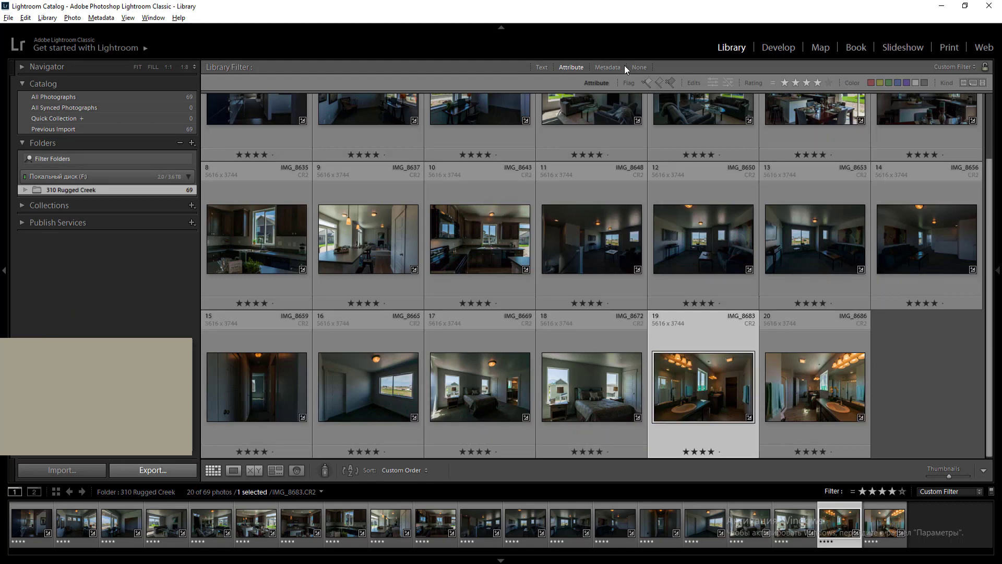
{"action": "left_click", "coordinate": [634, 70]}
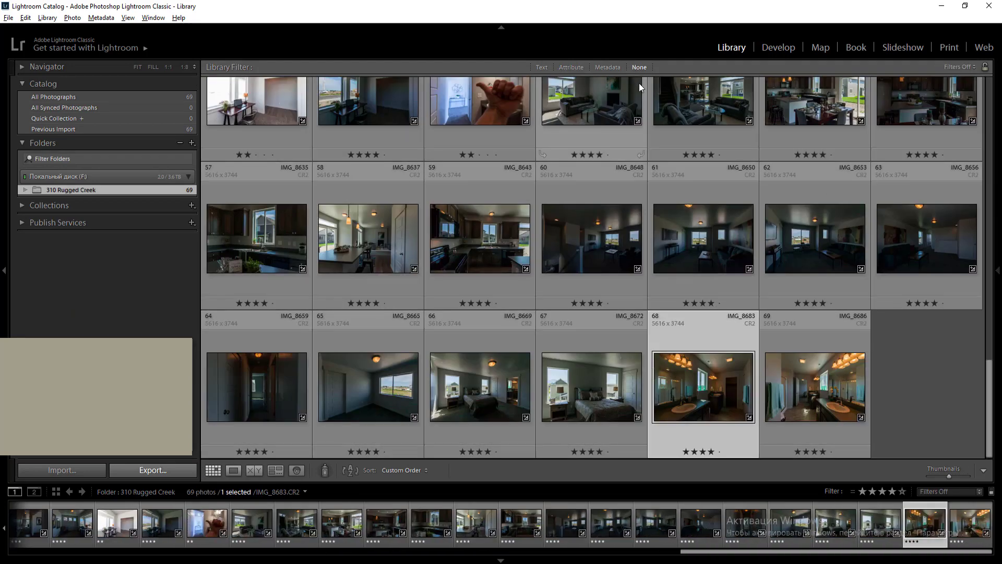
{"action": "key", "text": "ctrl+a"}
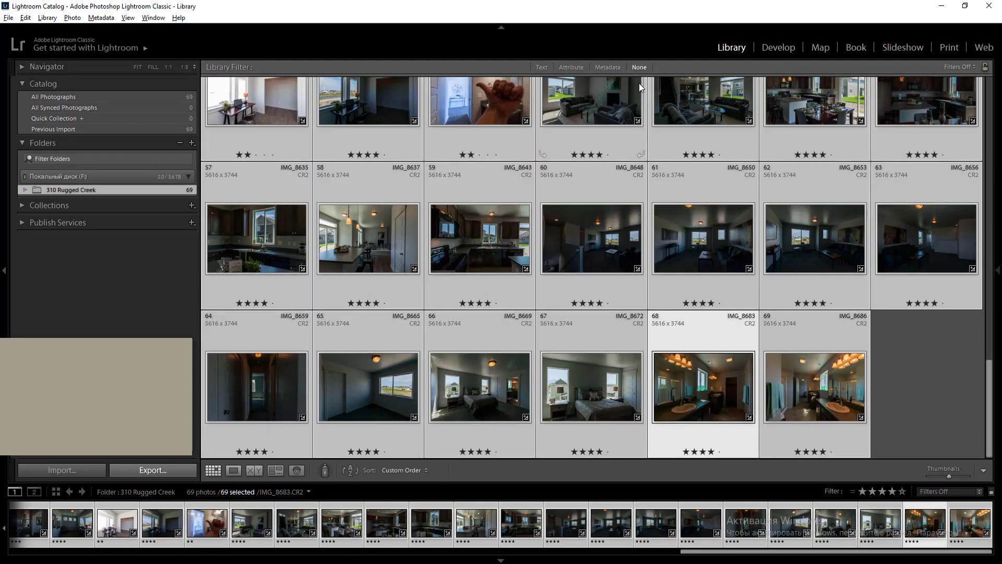
{"action": "left_click", "coordinate": [909, 347]}
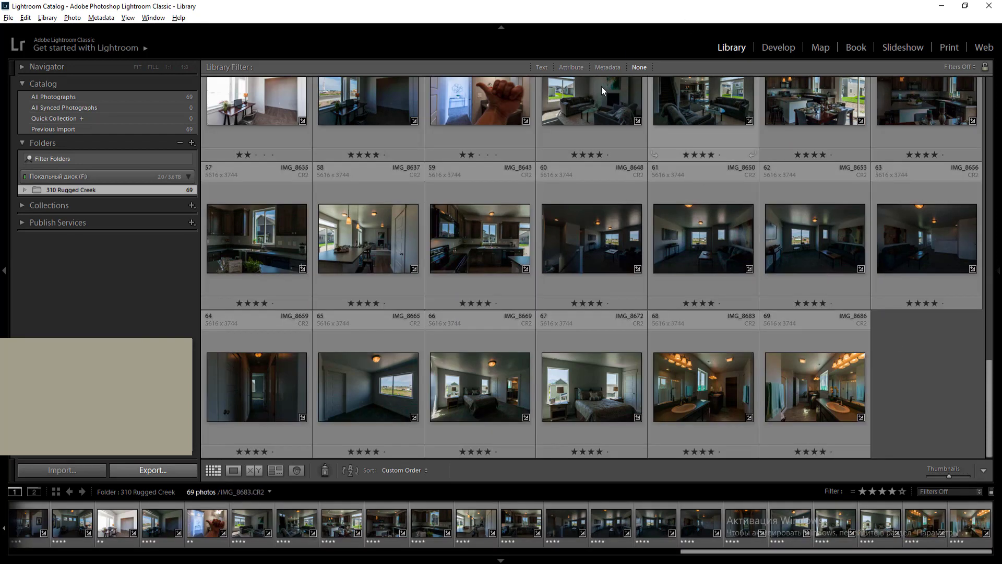
{"action": "left_click", "coordinate": [574, 69]}
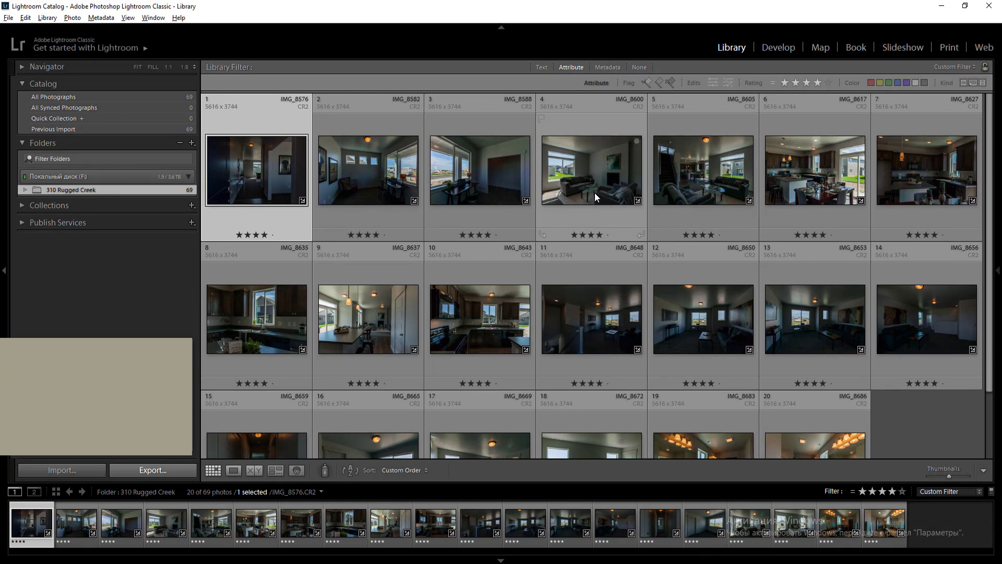
Export all four-star photos as JPEG into a "04 - after" subfolder of the original photos' folder
{"action": "key", "text": "ctrl+a"}
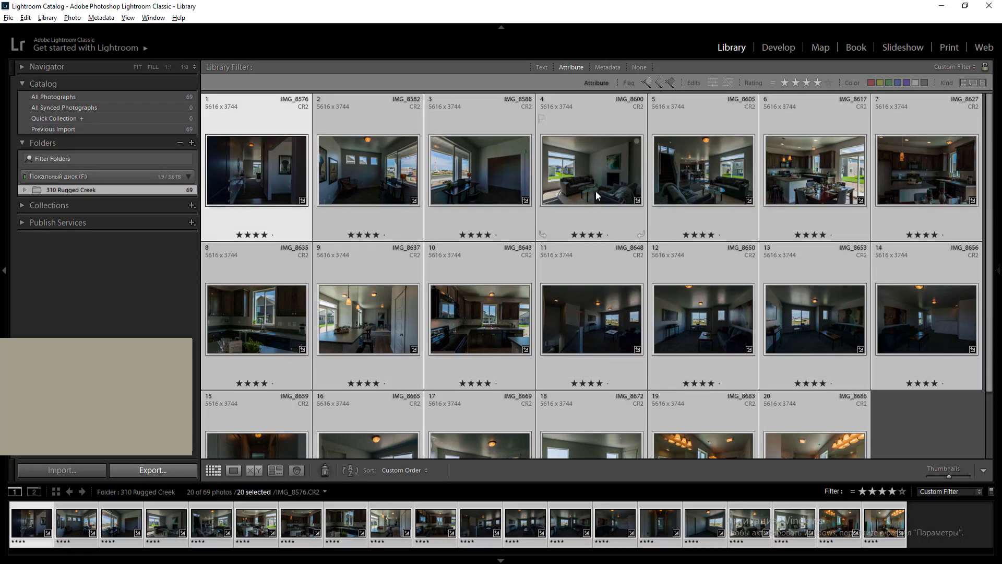
{"action": "left_click", "coordinate": [131, 470]}
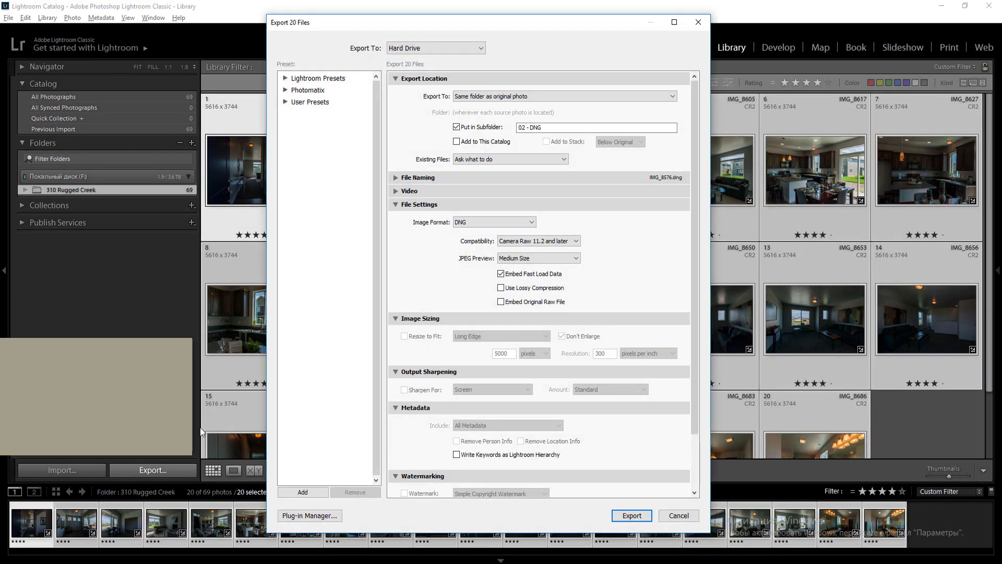
{"action": "left_click", "coordinate": [521, 222]}
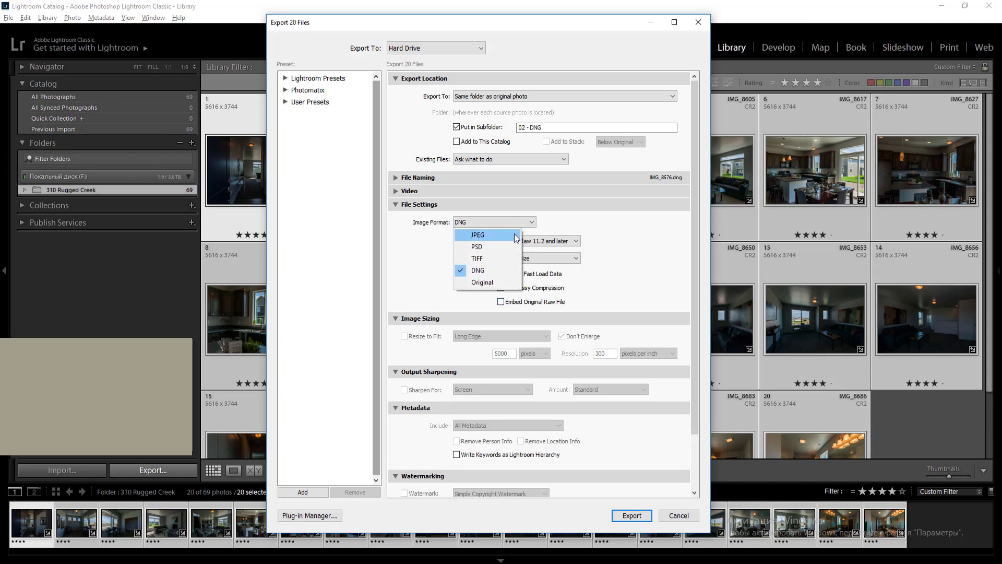
{"action": "left_click", "coordinate": [473, 234]}
{"action": "triple_click", "coordinate": [563, 128]}
{"action": "type", "text": "04"}
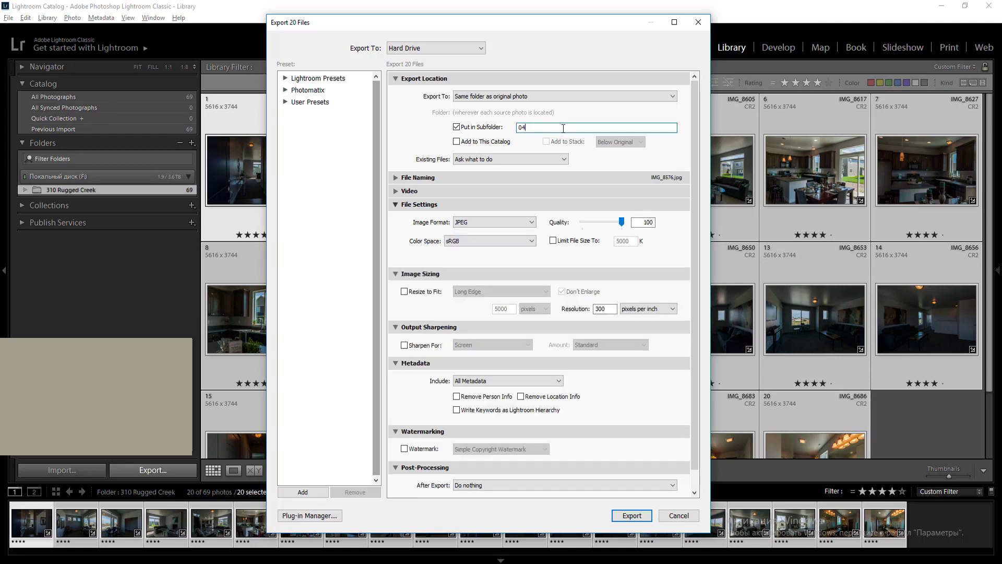
{"action": "type", "text": " - after"}
{"action": "left_click", "coordinate": [632, 515]}
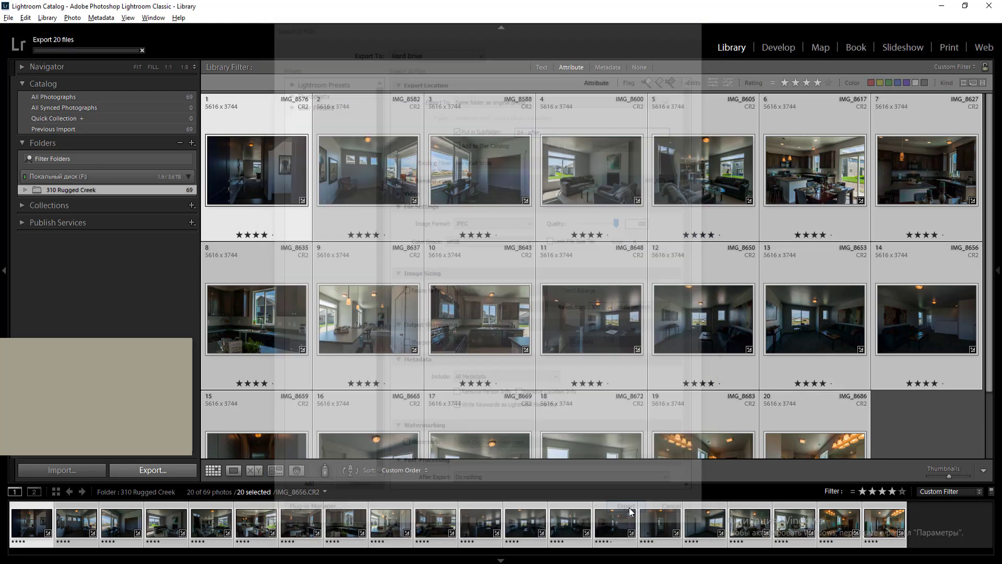
Filter the library to five-star photos and export them all as JPEG into the "04 - after" subfolder
{"action": "left_click", "coordinate": [828, 83]}
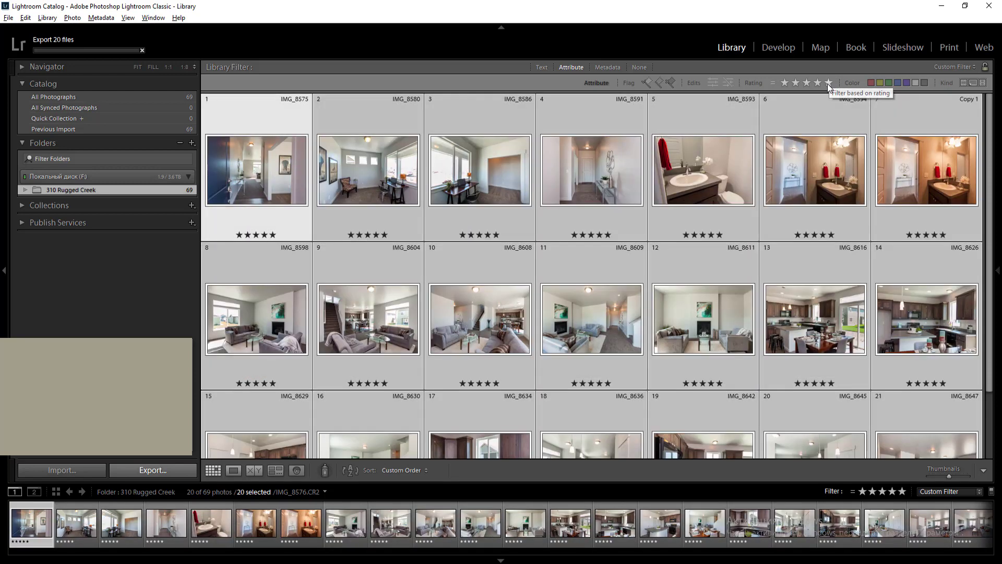
{"action": "left_click", "coordinate": [173, 474]}
{"action": "key", "text": "Escape"}
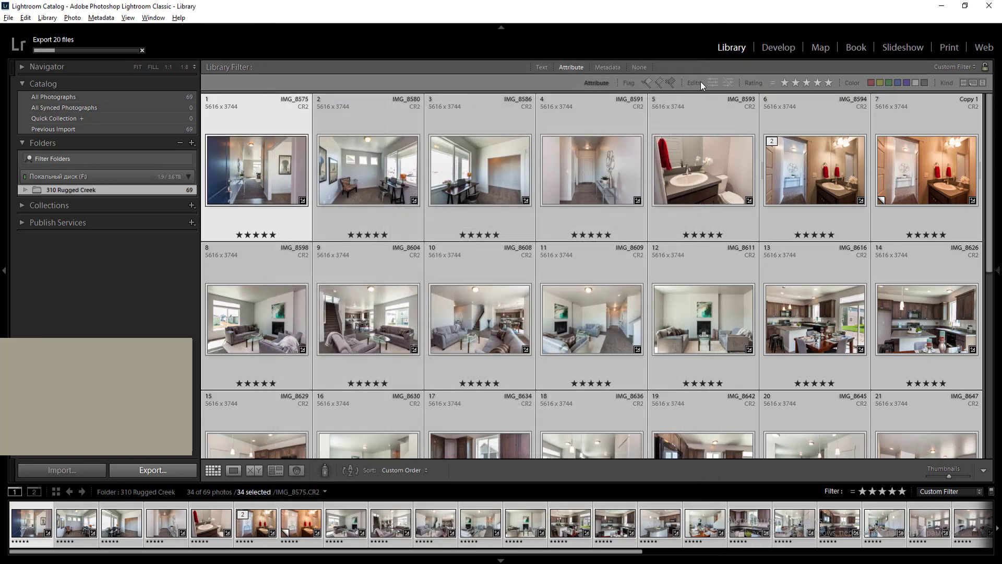
Turn off the library filter, deselect the five-star photos and sort all photos by File Name
{"action": "left_click", "coordinate": [646, 67]}
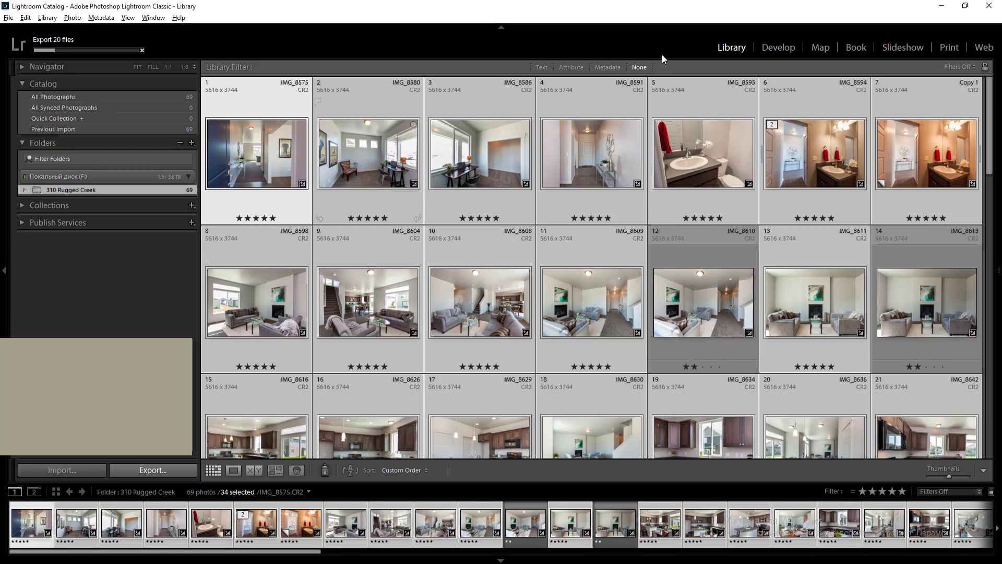
{"action": "left_click", "coordinate": [705, 308]}
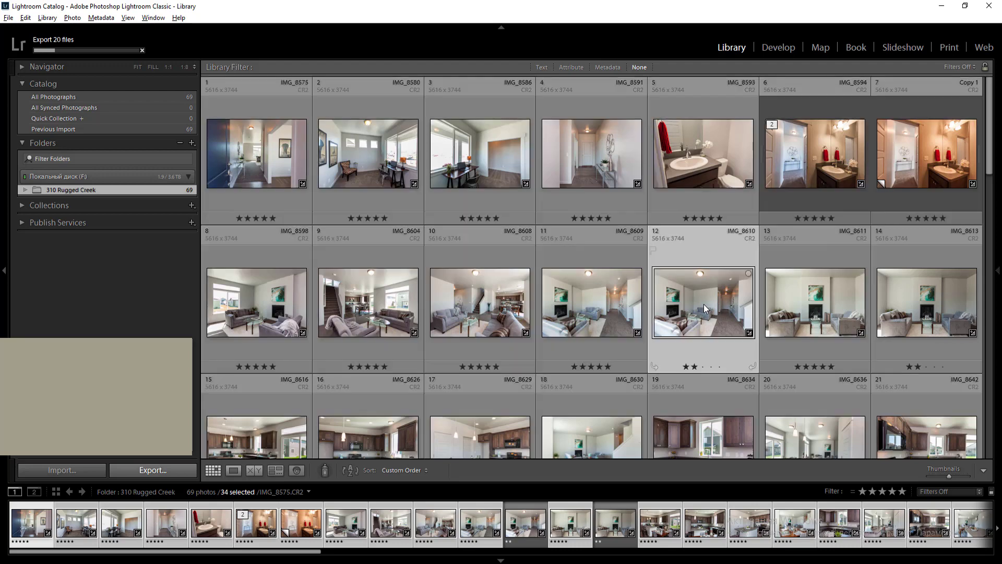
{"action": "left_click", "coordinate": [407, 470]}
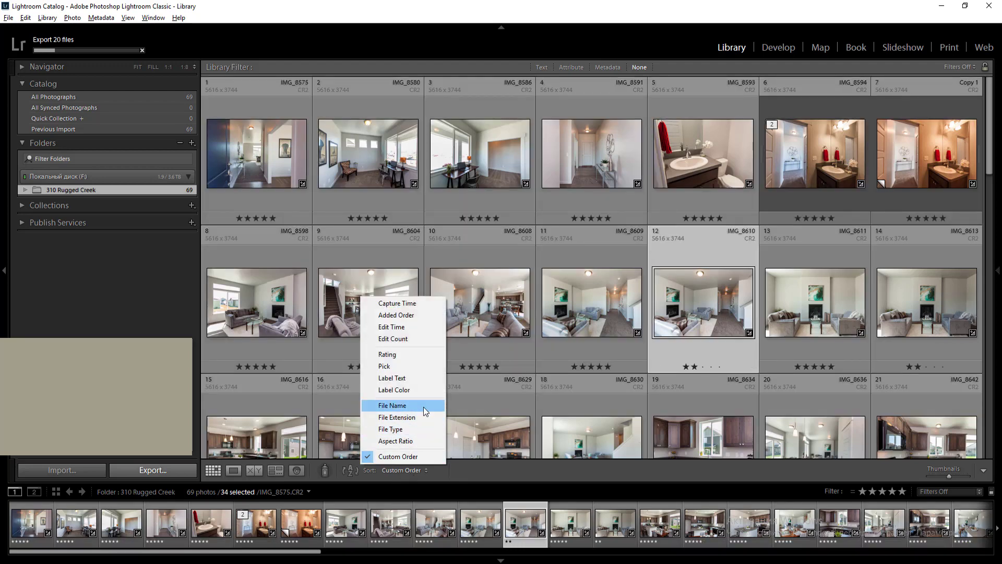
{"action": "left_click", "coordinate": [424, 406]}
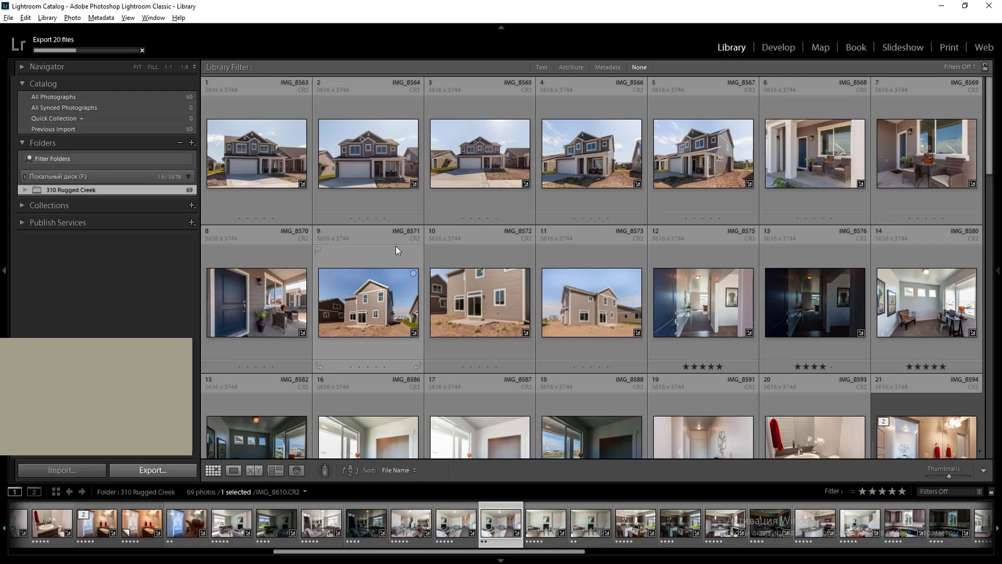
Export the exterior photos IMG_8563 through IMG_8573 as JPEG into the "04 - after" subfolder of the original photos' folder
{"action": "left_click", "coordinate": [261, 146]}
{"action": "left_click", "coordinate": [591, 302], "text": "shift"}
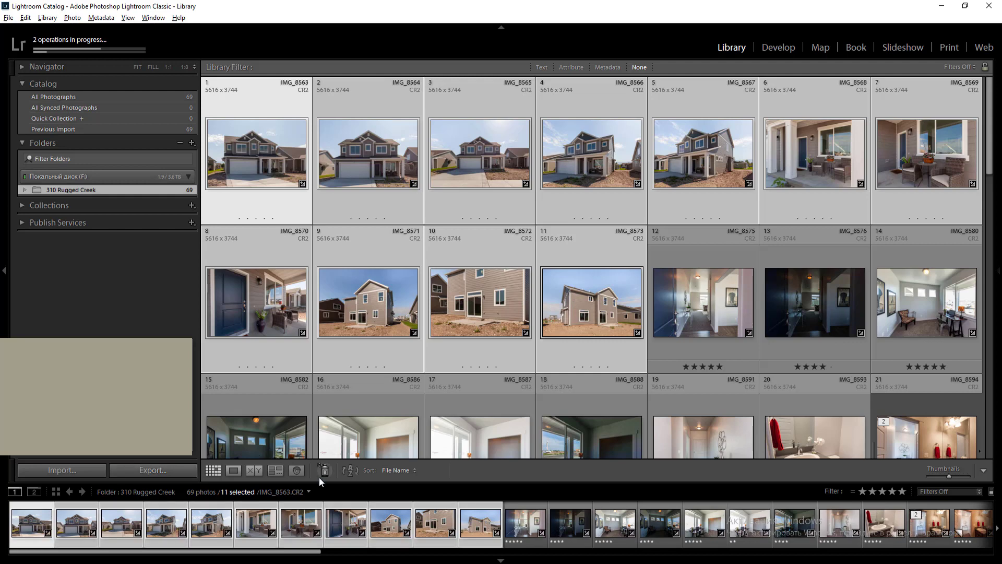
{"action": "left_click", "coordinate": [168, 468]}
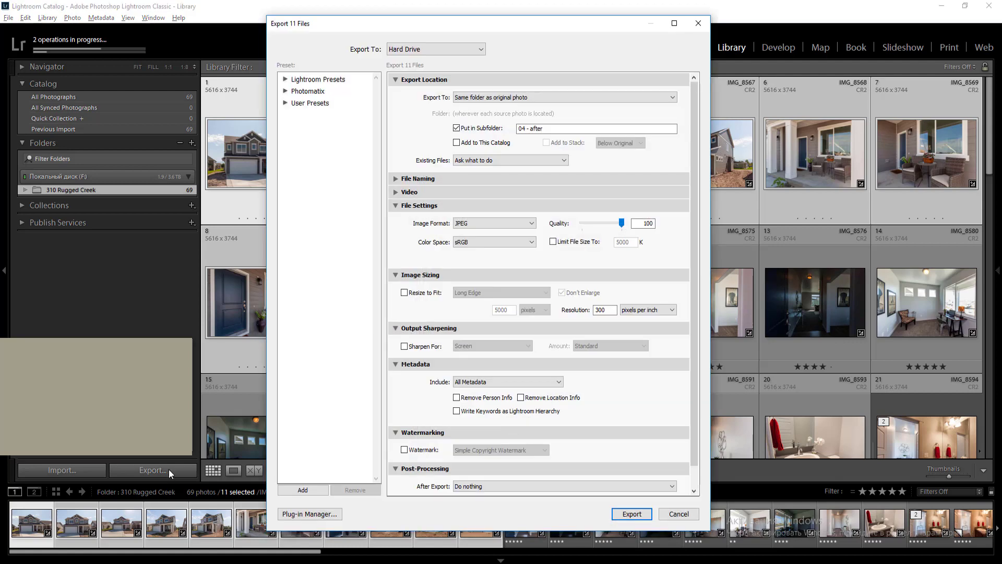
{"action": "key", "text": "Return"}
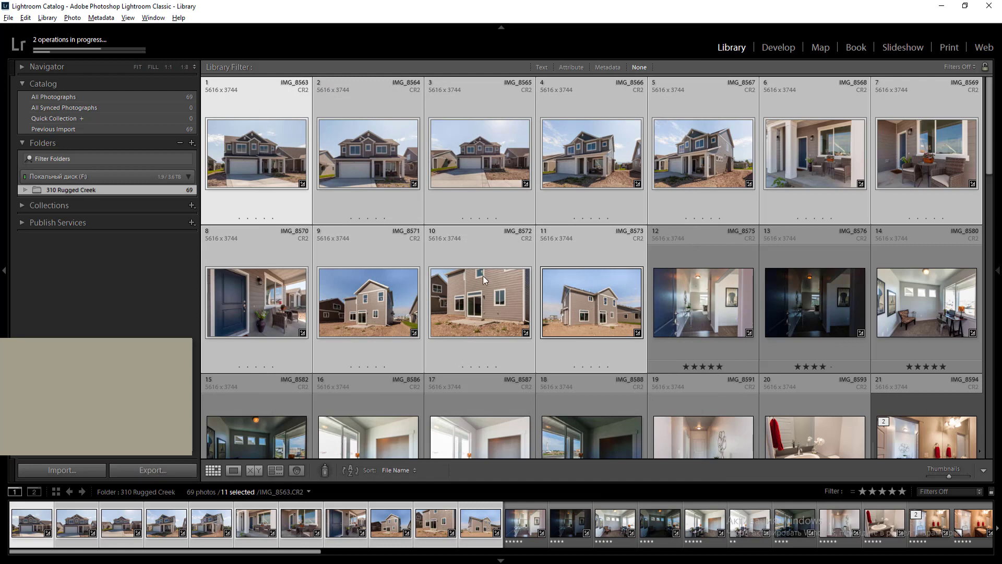
Reselect the exterior photos IMG_8563 through IMG_8573 and rate them three stars
{"action": "left_click", "coordinate": [687, 291]}
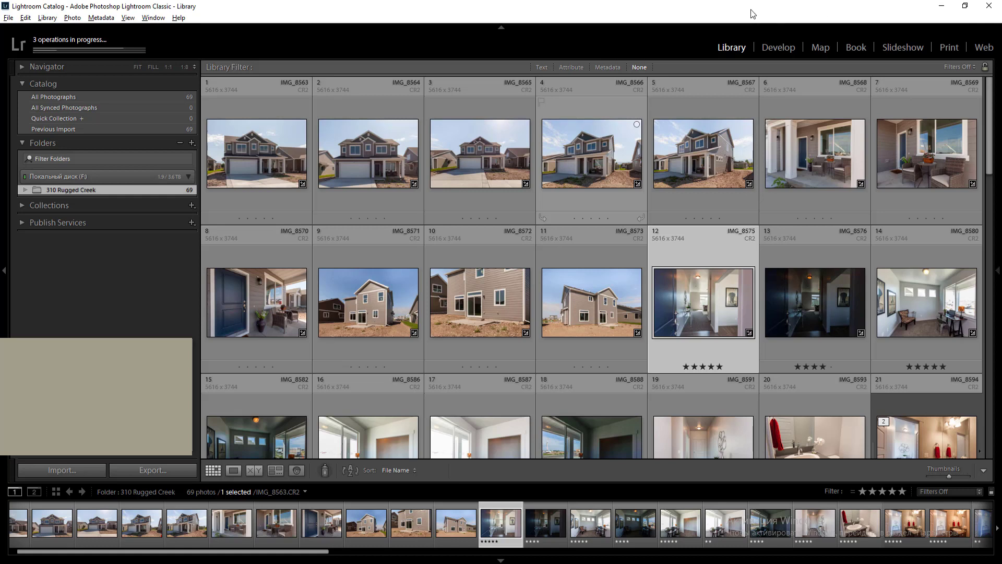
{"action": "key", "text": "Left"}
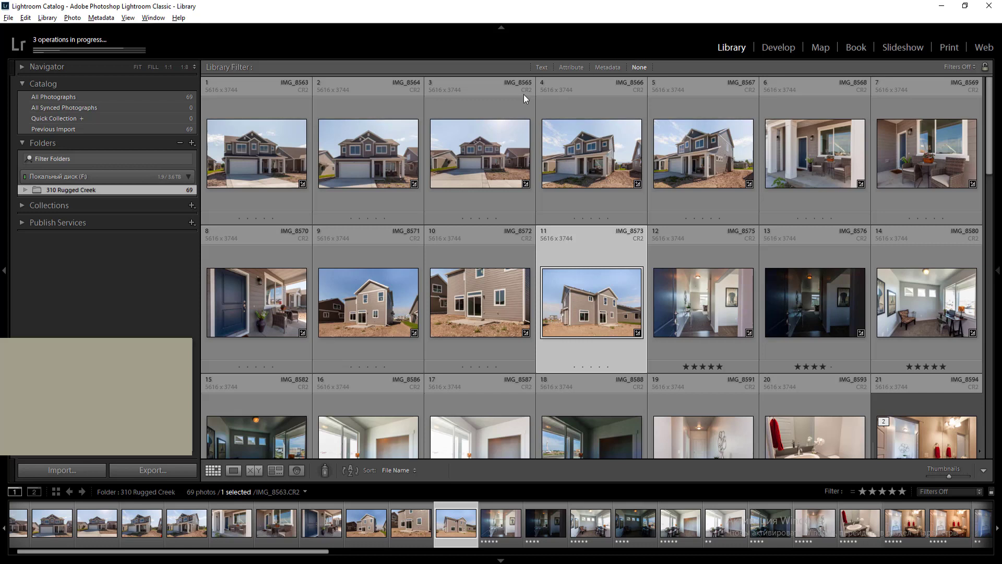
{"action": "left_click", "coordinate": [265, 147]}
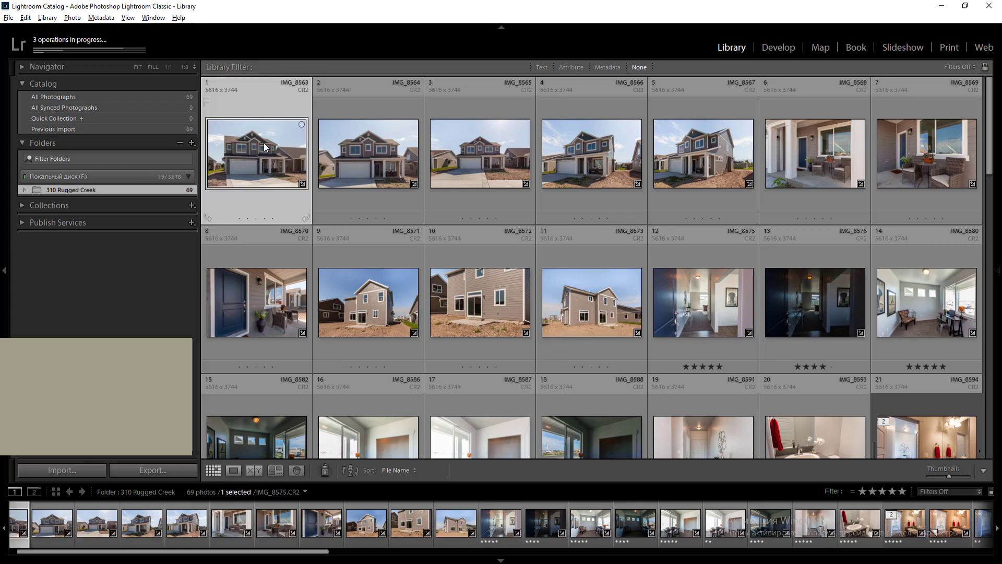
{"action": "key", "text": "shift+Down"}
{"action": "key", "text": "shift+Right"}
{"action": "key", "text": "shift+Right"}
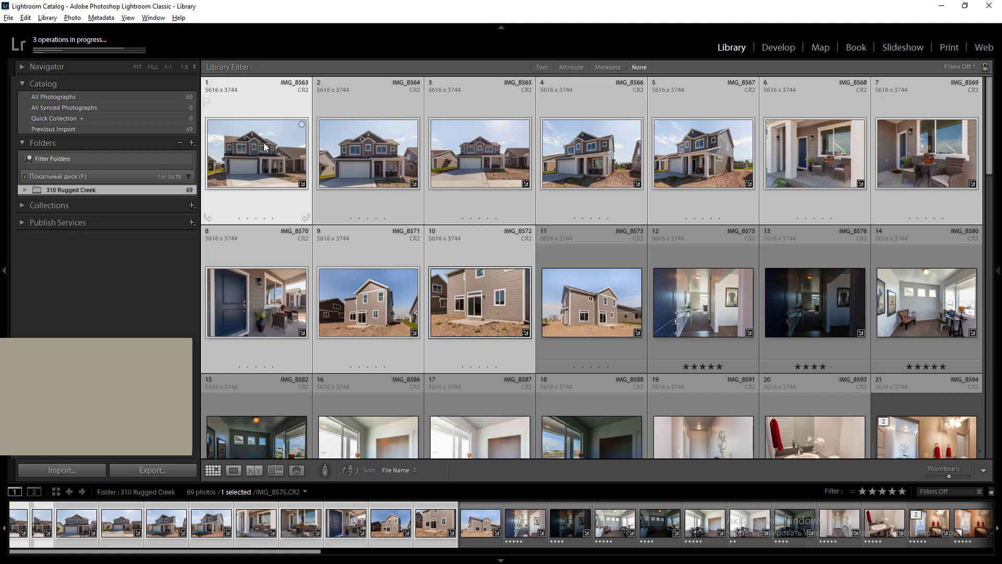
{"action": "key", "text": "shift+Right"}
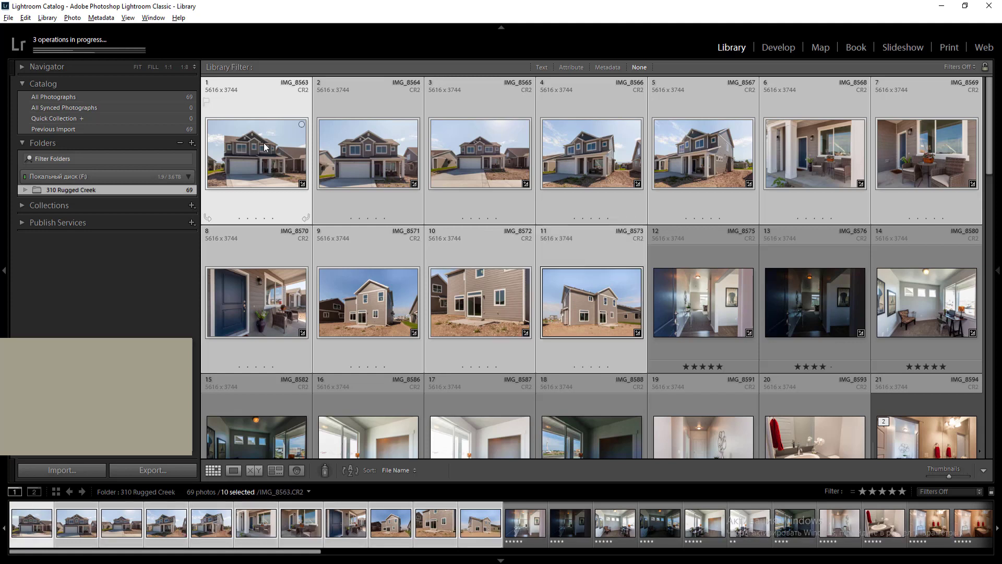
{"action": "key", "text": "3"}
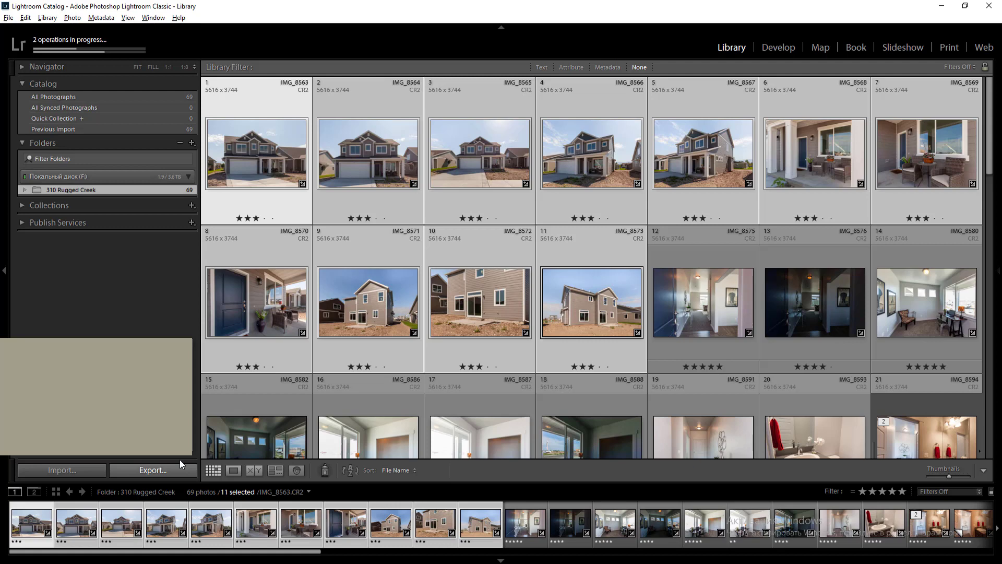
Export the three-star exterior photos in DNG format into a "02 - DNG" subfolder of the original photos' folder
{"action": "left_click", "coordinate": [180, 459]}
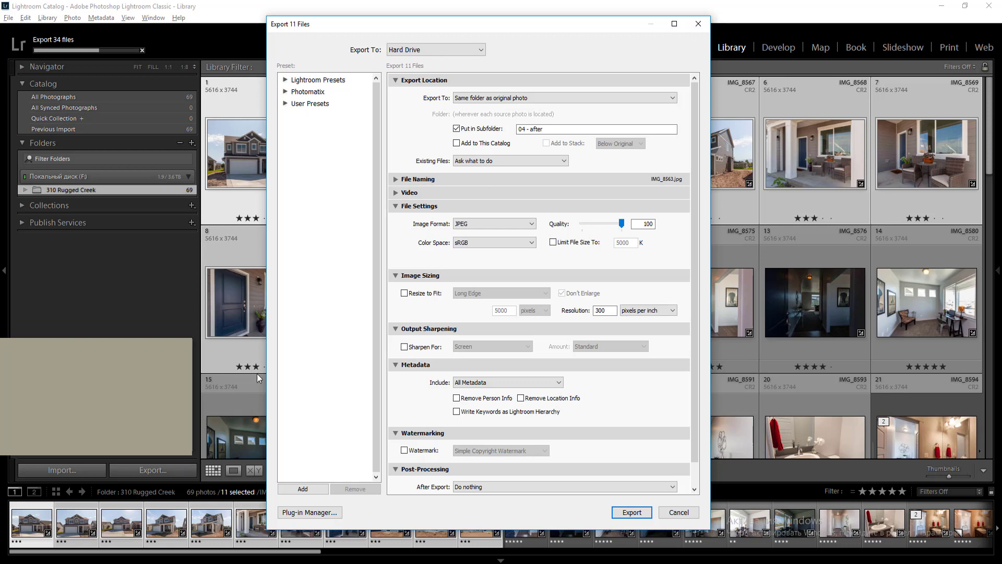
{"action": "left_click", "coordinate": [559, 129]}
{"action": "key", "text": "ctrl+a"}
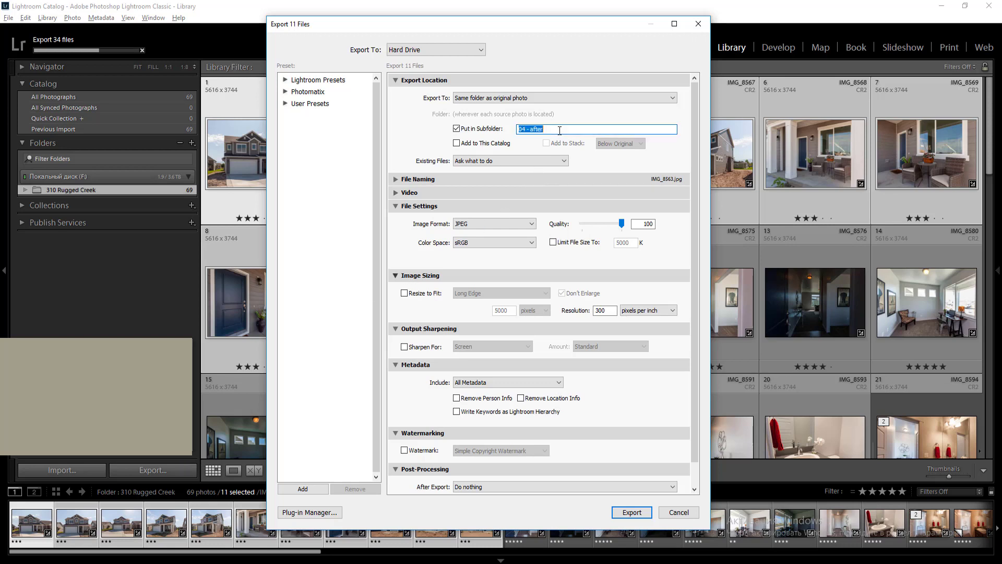
{"action": "type", "text": "02 -="}
{"action": "key", "text": "BackSpace"}
{"action": "type", "text": "DNG"}
{"action": "left_click", "coordinate": [505, 223]}
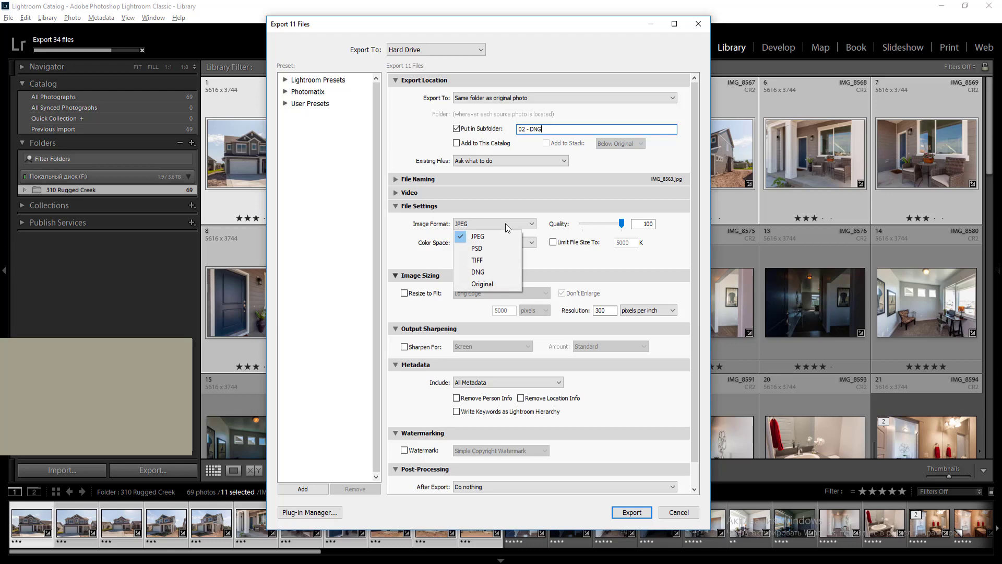
{"action": "left_click", "coordinate": [495, 271]}
{"action": "left_click", "coordinate": [631, 512]}
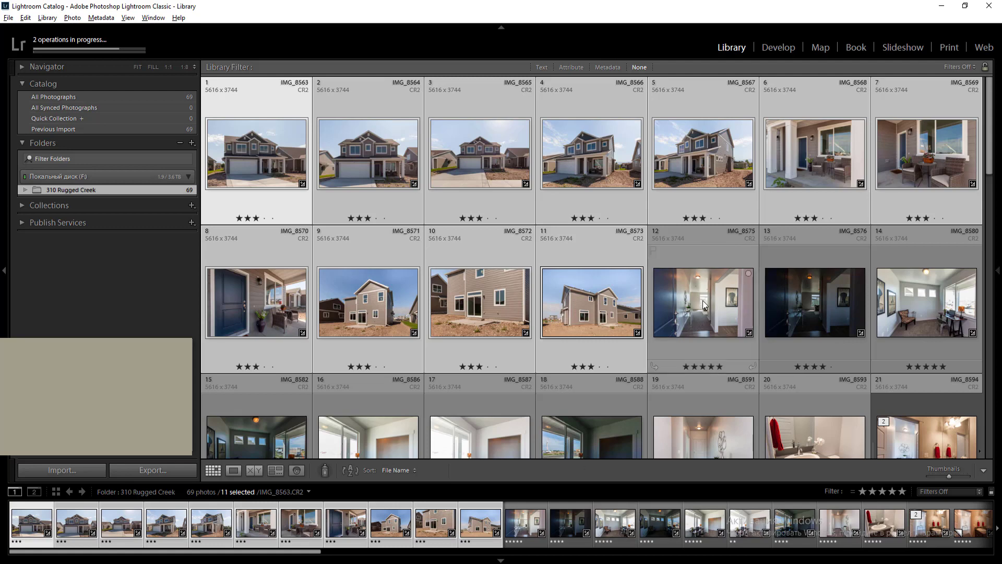
Filter the library to five-star photos, select them all and export them as DNG into the "02 - DNG" subfolder
{"action": "left_click", "coordinate": [703, 304]}
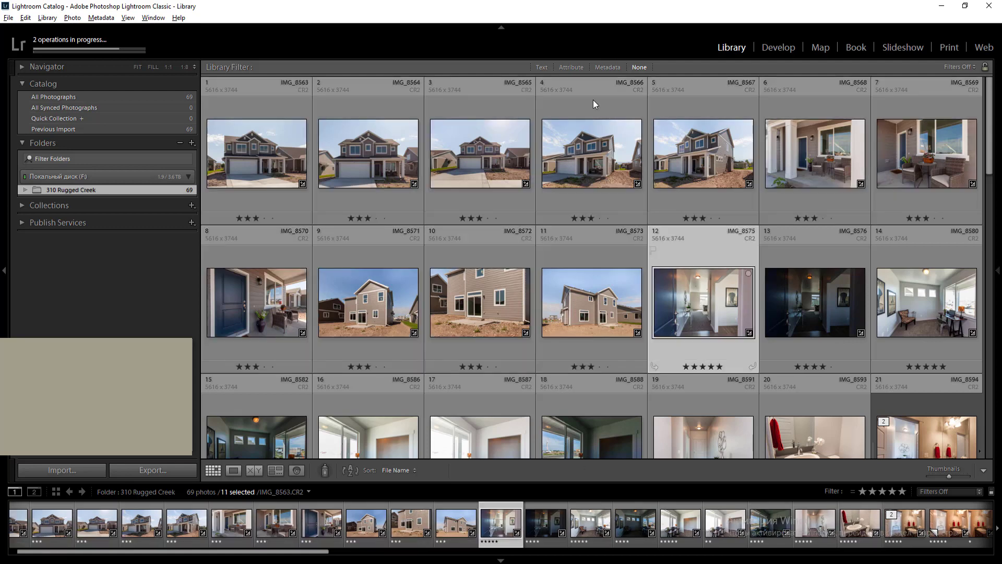
{"action": "left_click", "coordinate": [573, 67]}
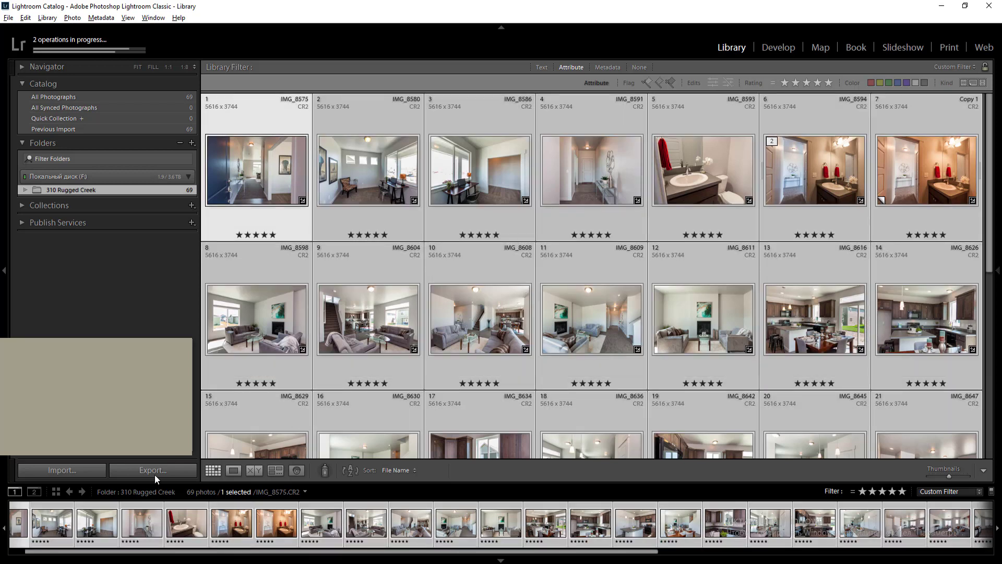
{"action": "key", "text": "ctrl+a"}
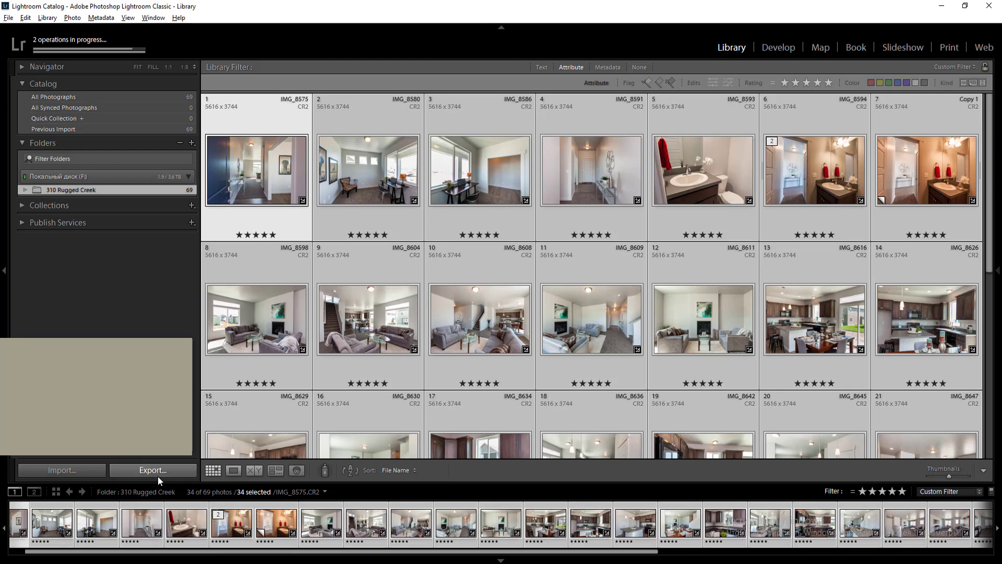
{"action": "left_click", "coordinate": [153, 470]}
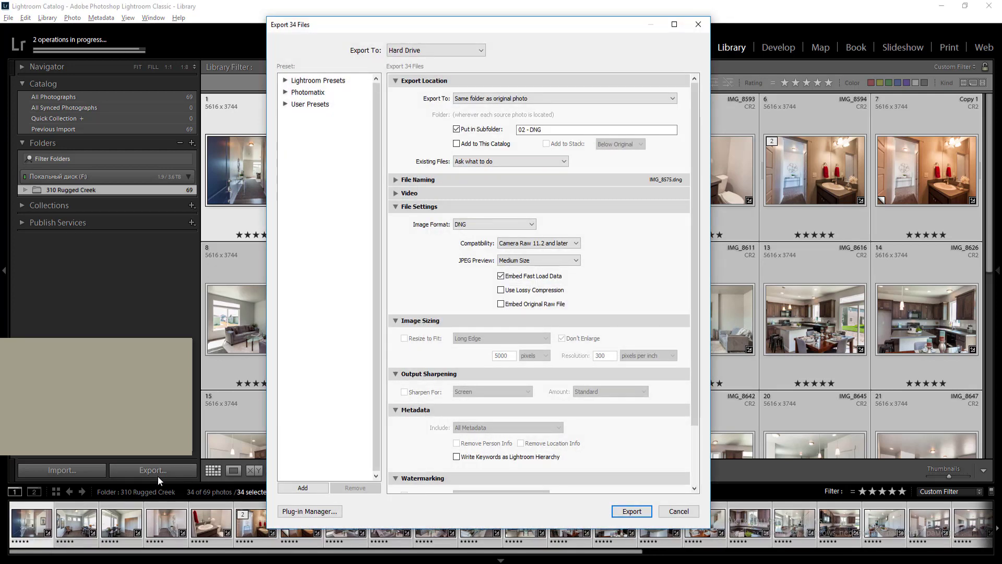
{"action": "key", "text": "Escape"}
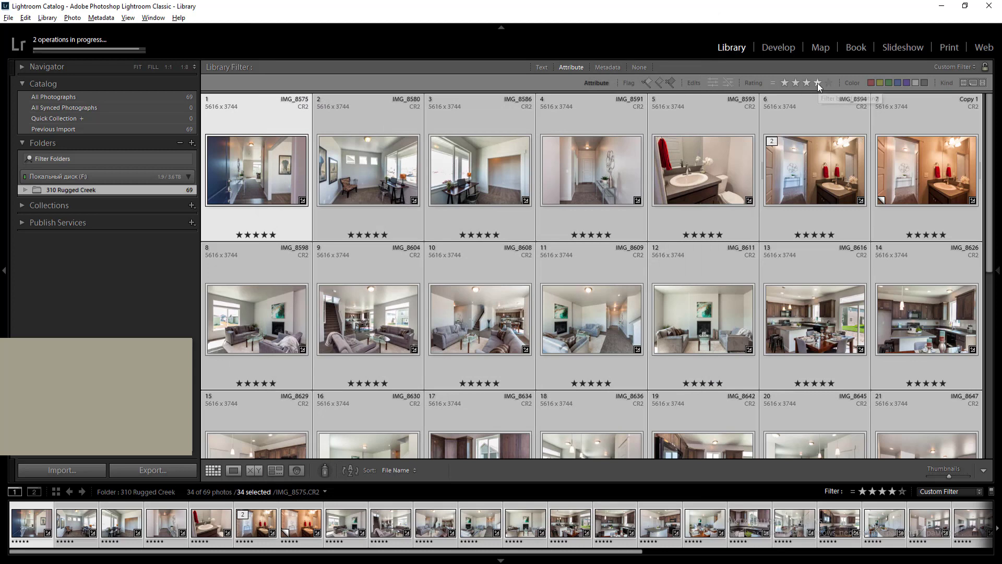
Filter to the four-star photos, export them as DNG into the "02 - DNG" subfolder, and turn the filter off
{"action": "left_click", "coordinate": [817, 83]}
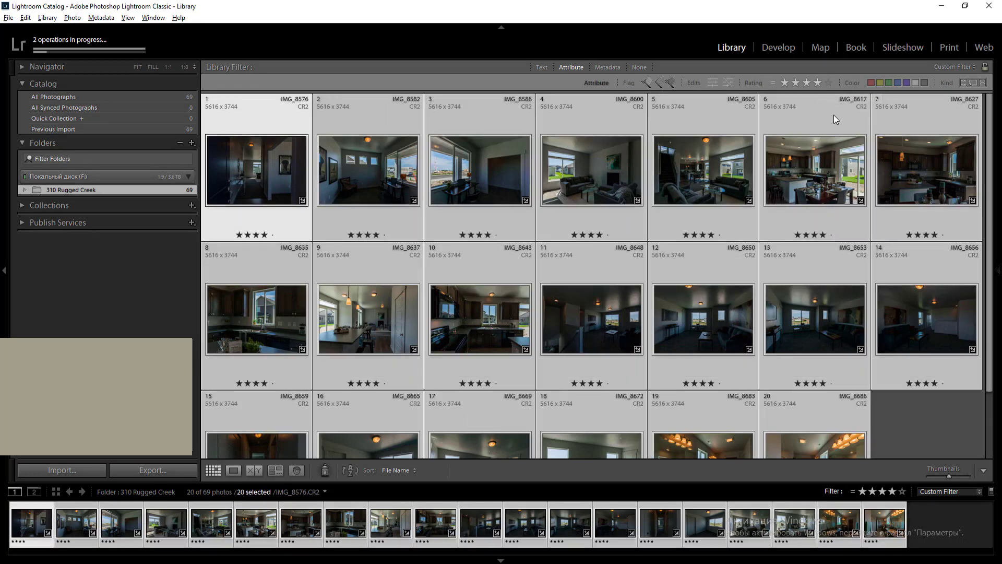
{"action": "left_click", "coordinate": [161, 468]}
{"action": "key", "text": "Escape"}
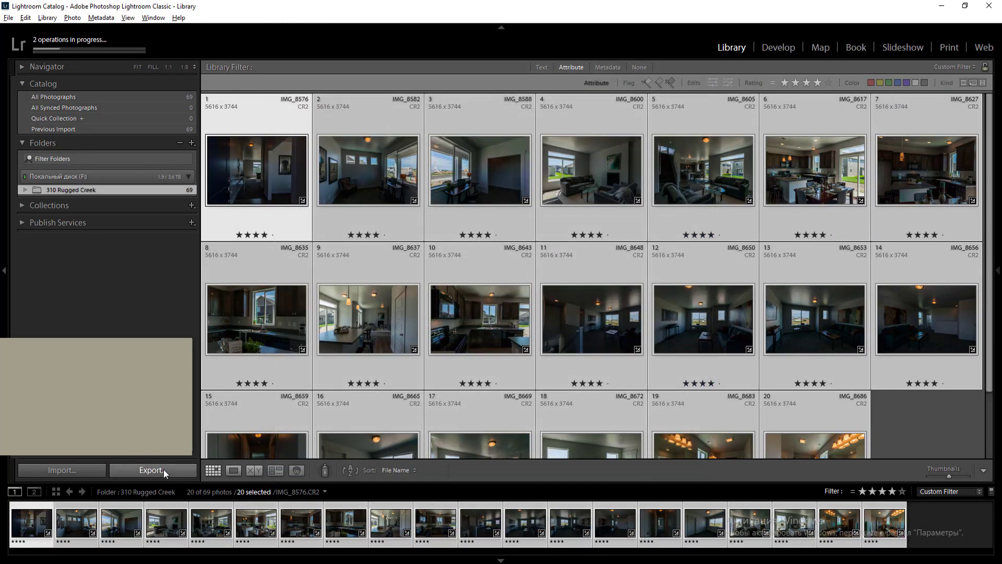
{"action": "left_click", "coordinate": [884, 412]}
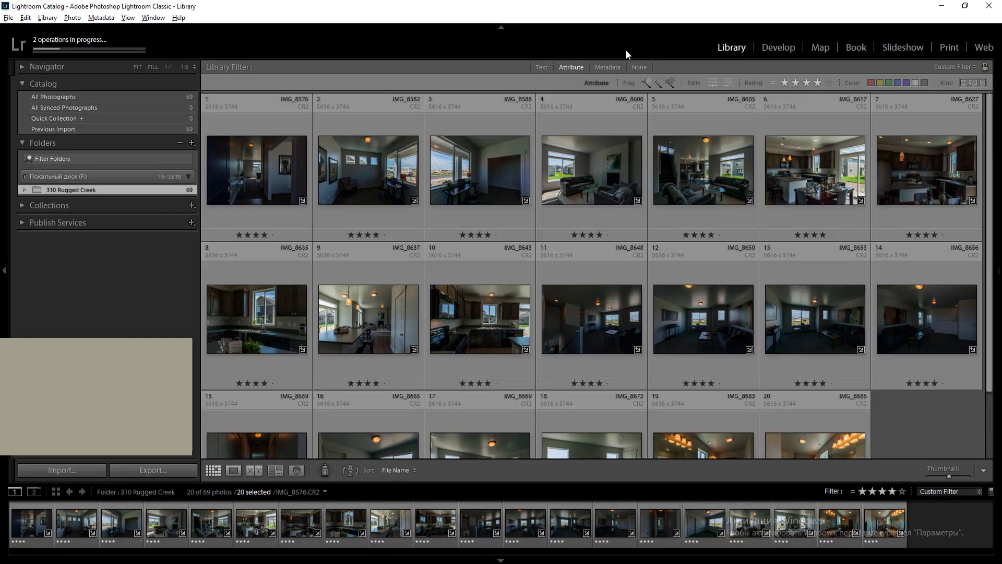
{"action": "left_click", "coordinate": [640, 70]}
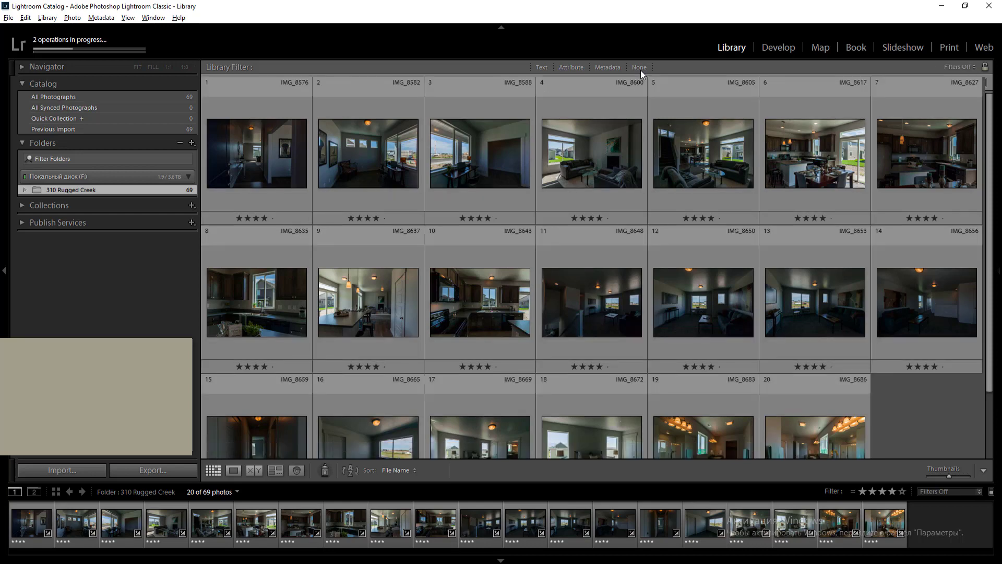
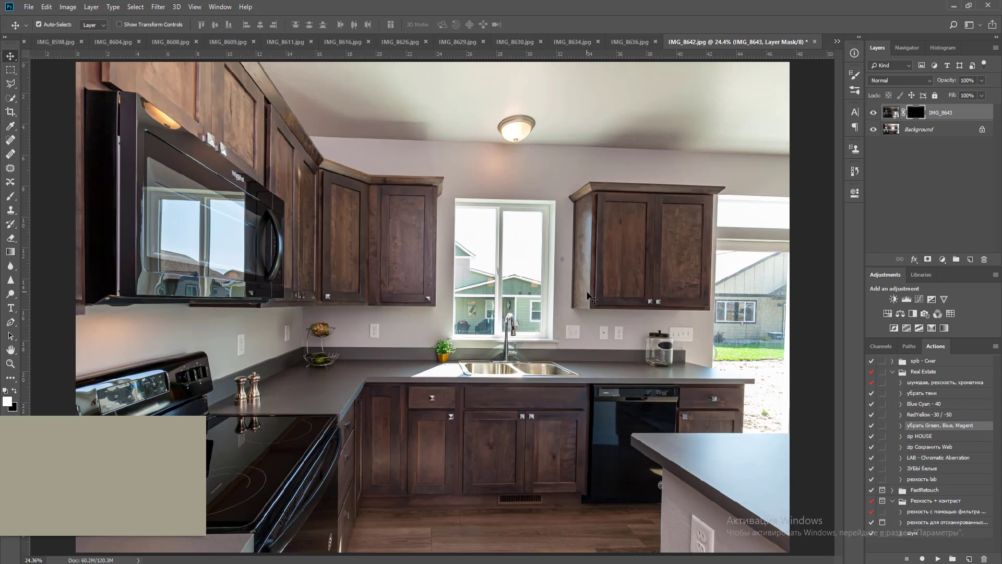
In Photoshop, outline the left glass pane of the window above the sink in IMG_8642 with the Polygonal Lasso
{"action": "key", "text": "l"}
{"action": "scroll", "coordinate": [462, 215], "scroll_direction": "up", "scroll_amount": 5}
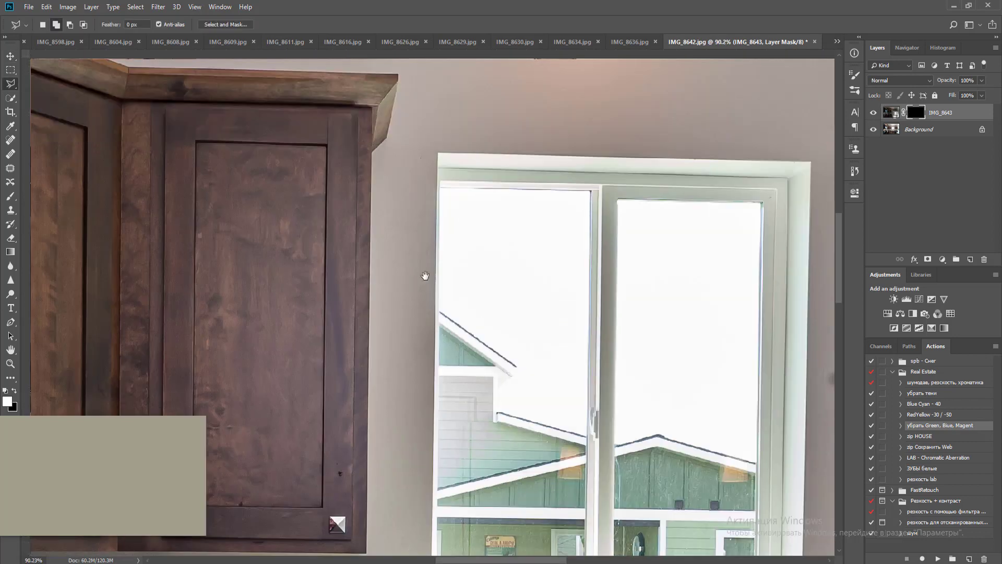
{"action": "left_click_drag", "start_coordinate": [425, 276], "coordinate": [413, 204]}
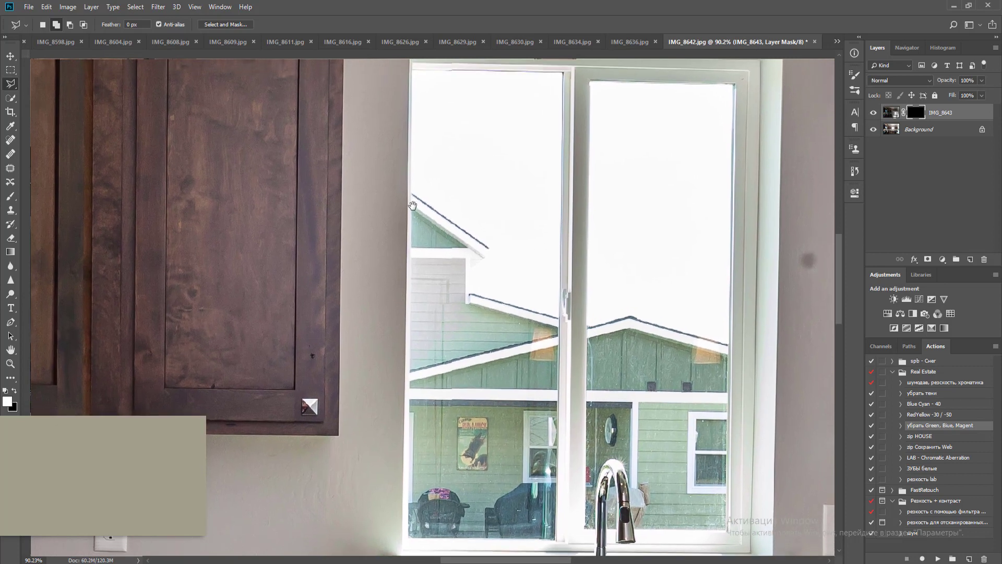
{"action": "key", "text": "ctrl+r"}
{"action": "left_click", "coordinate": [564, 76]}
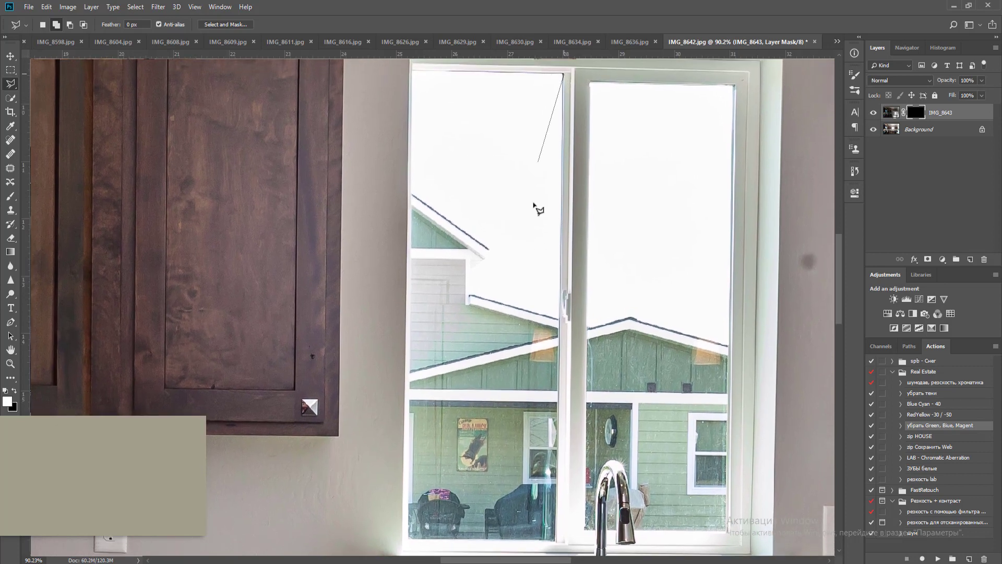
{"action": "left_click", "coordinate": [556, 541]}
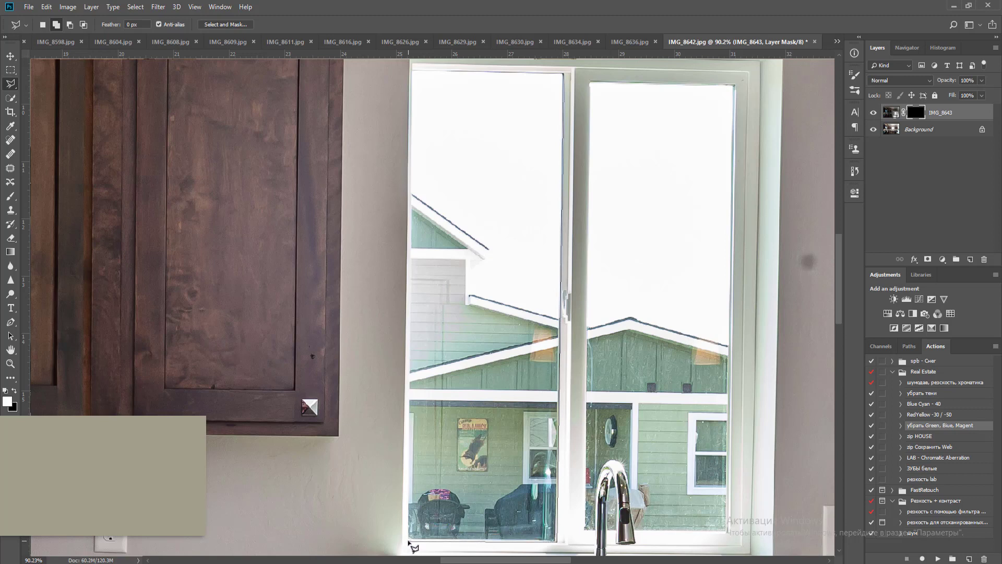
{"action": "left_click", "coordinate": [409, 542]}
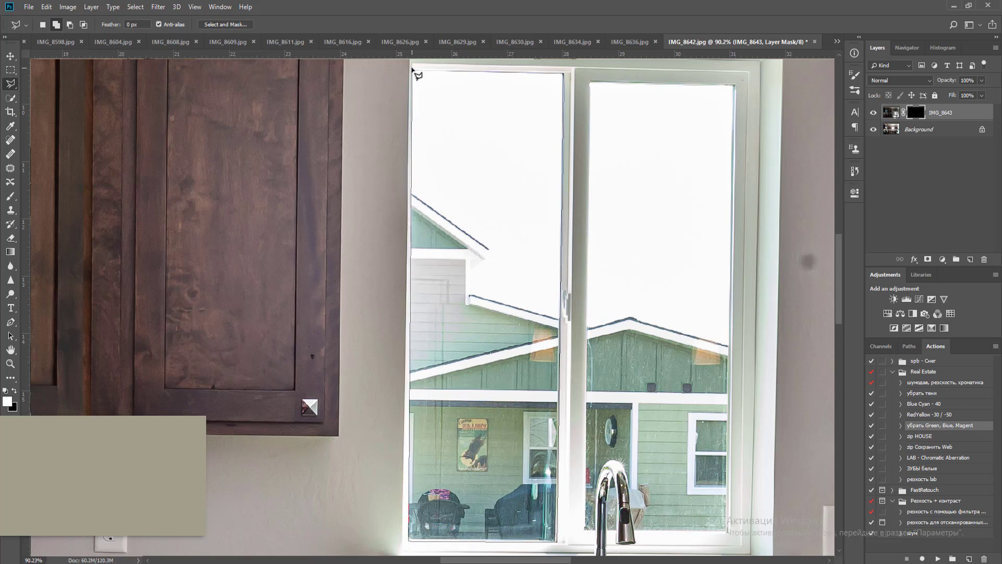
{"action": "double_click", "coordinate": [413, 68]}
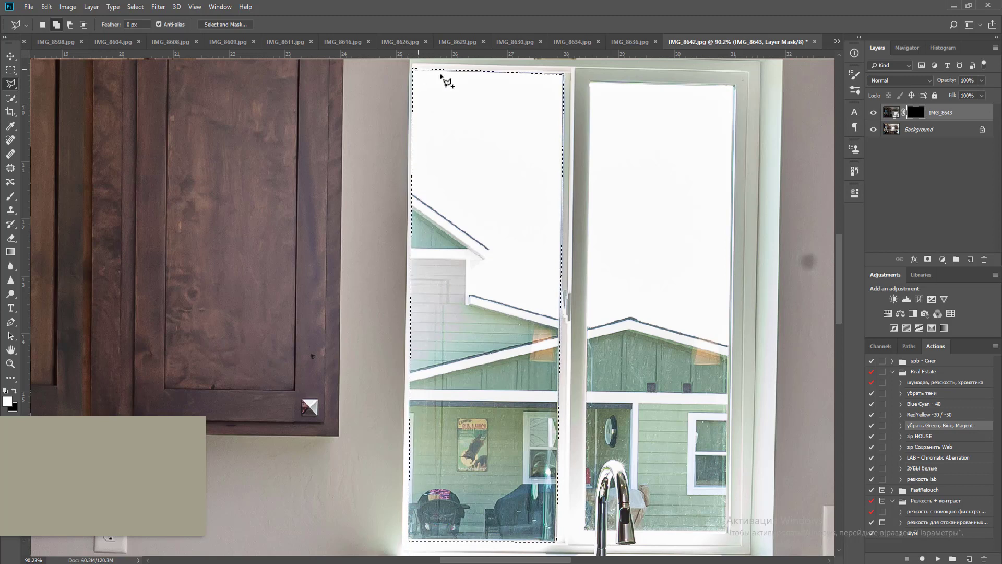
Add the right glass pane of the window above the sink to the selection with the Polygonal Lasso
{"action": "left_click", "coordinate": [590, 82]}
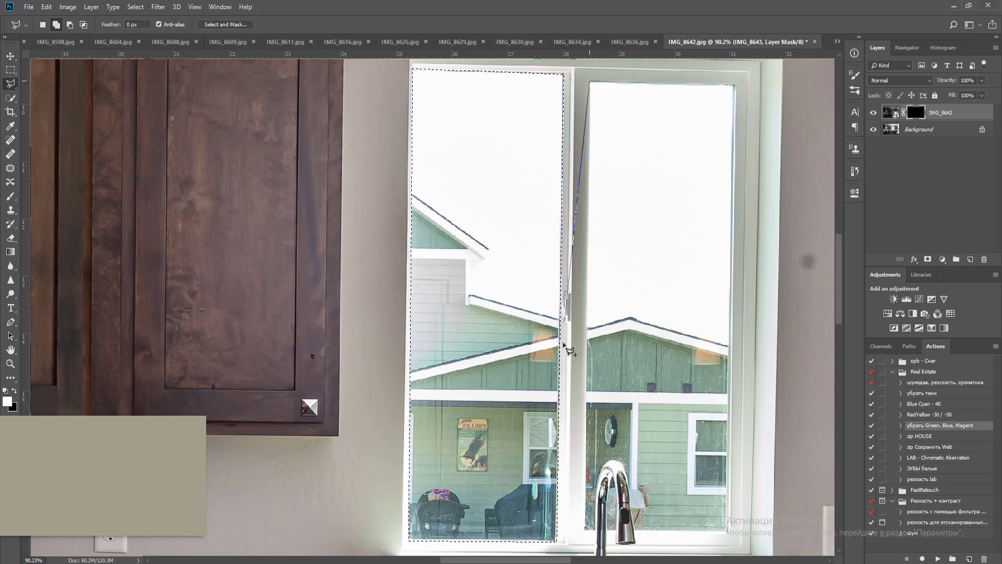
{"action": "left_click", "coordinate": [584, 531]}
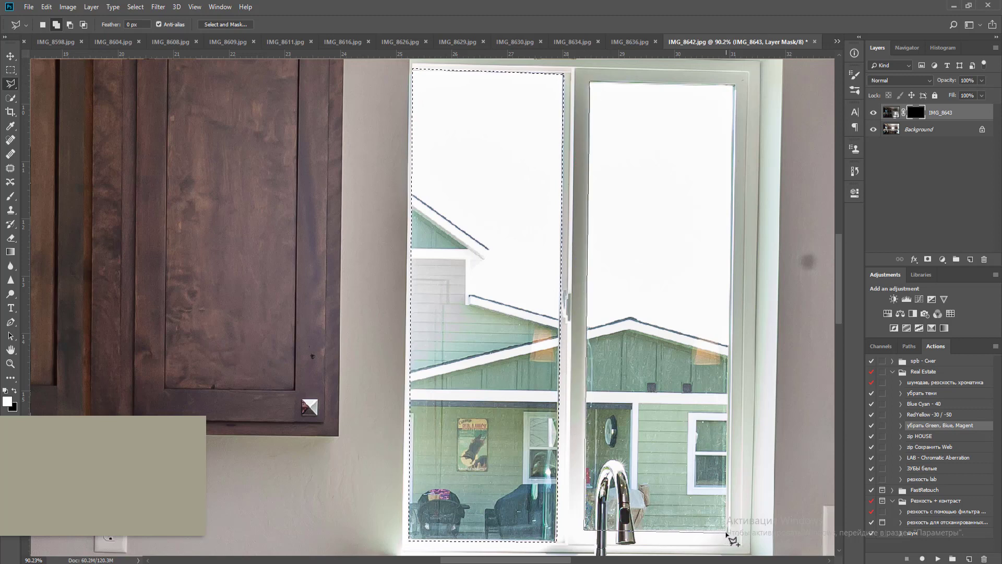
{"action": "left_click", "coordinate": [727, 533]}
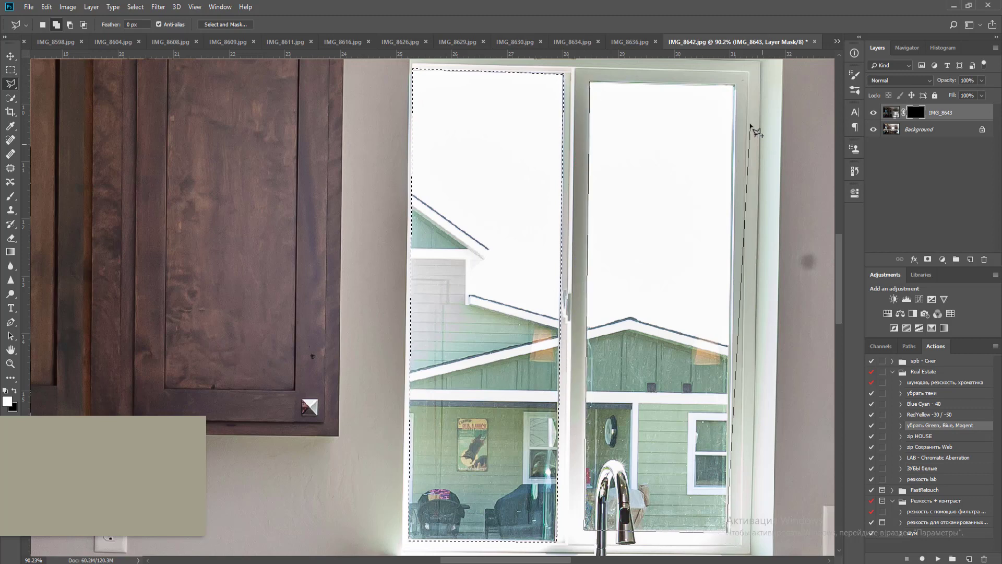
{"action": "double_click", "coordinate": [736, 86]}
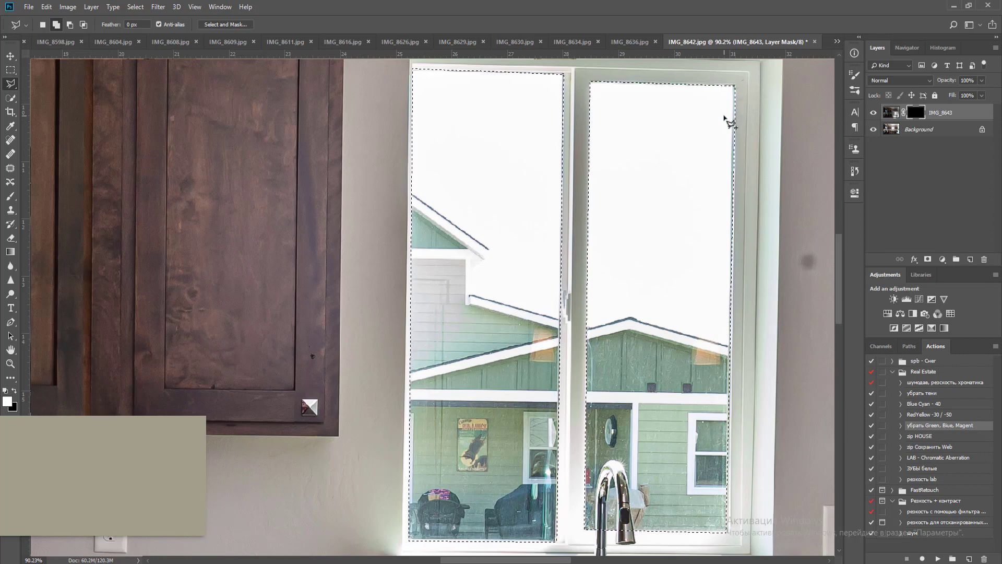
Fill both selected window panes with white on the IMG_8643 layer mask and clear the selection
{"action": "key", "text": "alt+BackSpace"}
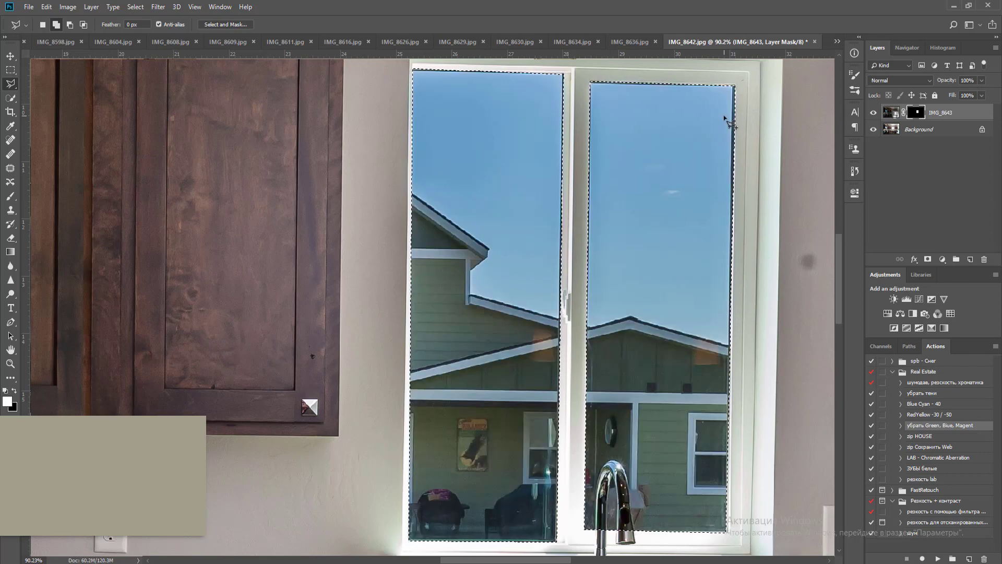
{"action": "key", "text": "m"}
{"action": "key", "text": "ctrl+d"}
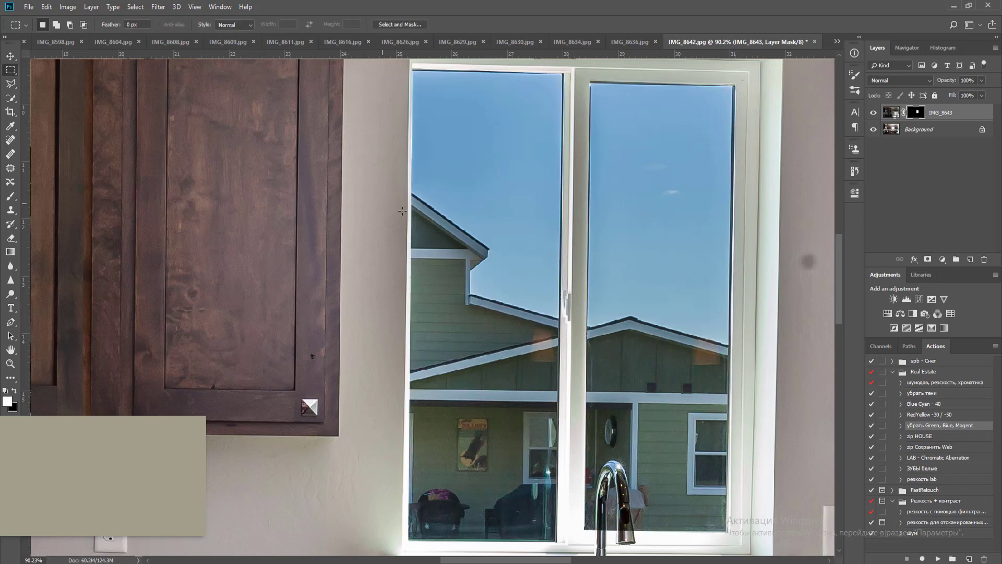
Outline the narrow upper window pane beside the tall cabinet at the photo's right edge with the Polygonal Lasso
{"action": "key", "text": "l"}
{"action": "mouse_move", "coordinate": [692, 283]}
{"action": "left_mouse_down"}
{"action": "mouse_move", "coordinate": [300, 268]}
{"action": "mouse_move", "coordinate": [28, 310]}
{"action": "left_mouse_up"}
{"action": "left_click_drag", "start_coordinate": [537, 340], "coordinate": [185, 287]}
{"action": "left_click_drag", "start_coordinate": [425, 328], "coordinate": [439, 198]}
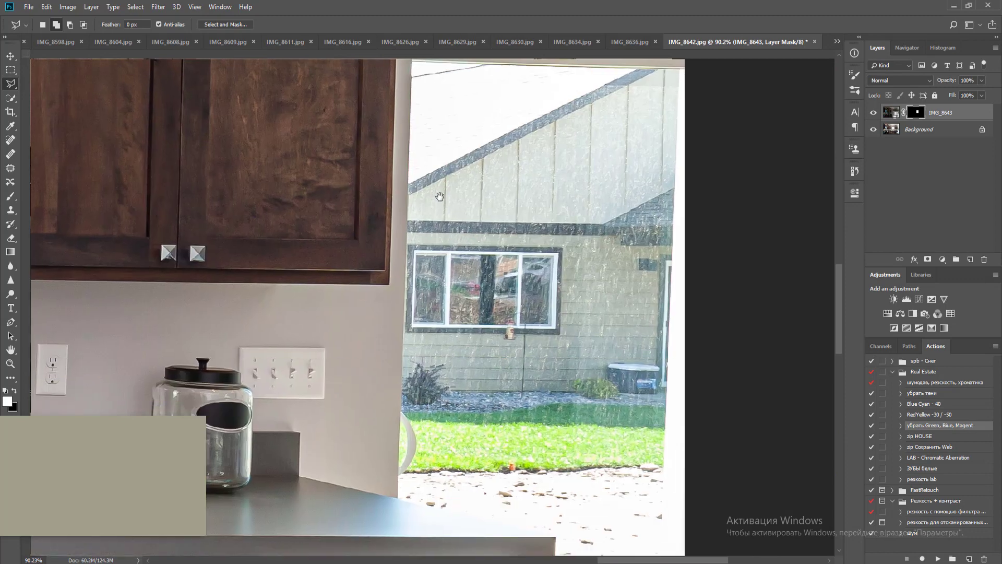
{"action": "scroll", "coordinate": [432, 232], "scroll_direction": "up", "scroll_amount": 6}
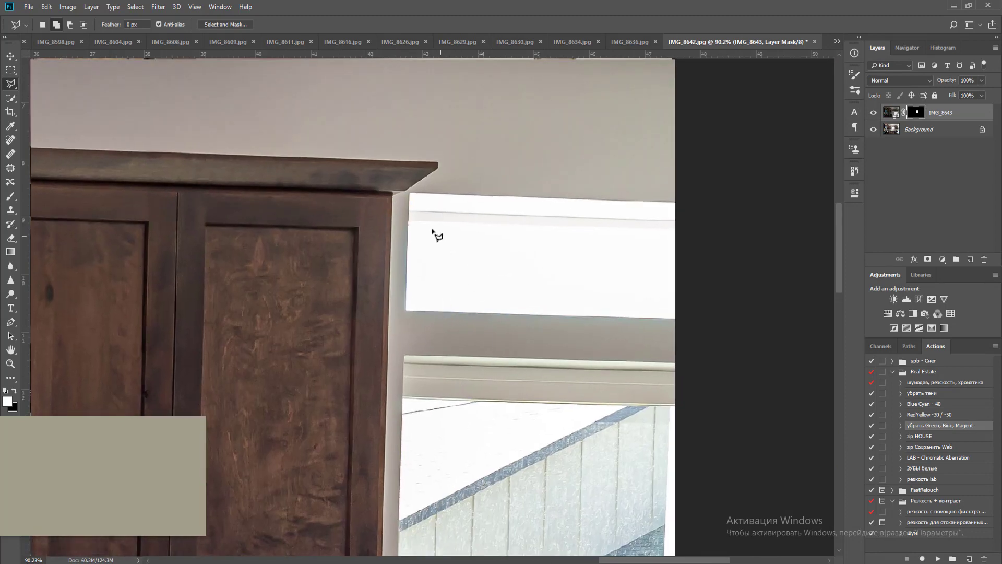
{"action": "left_click", "coordinate": [408, 221]}
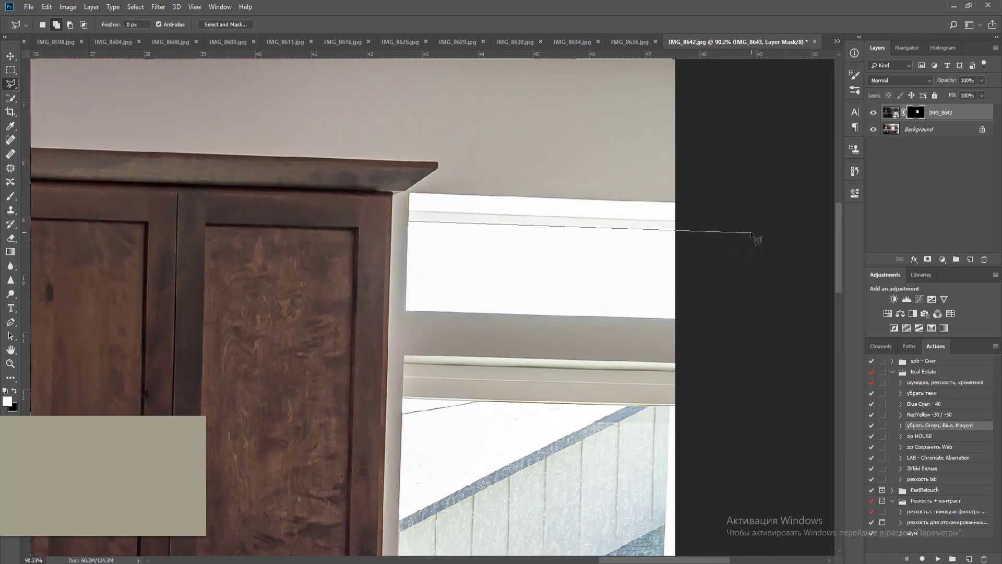
{"action": "left_click", "coordinate": [750, 236]}
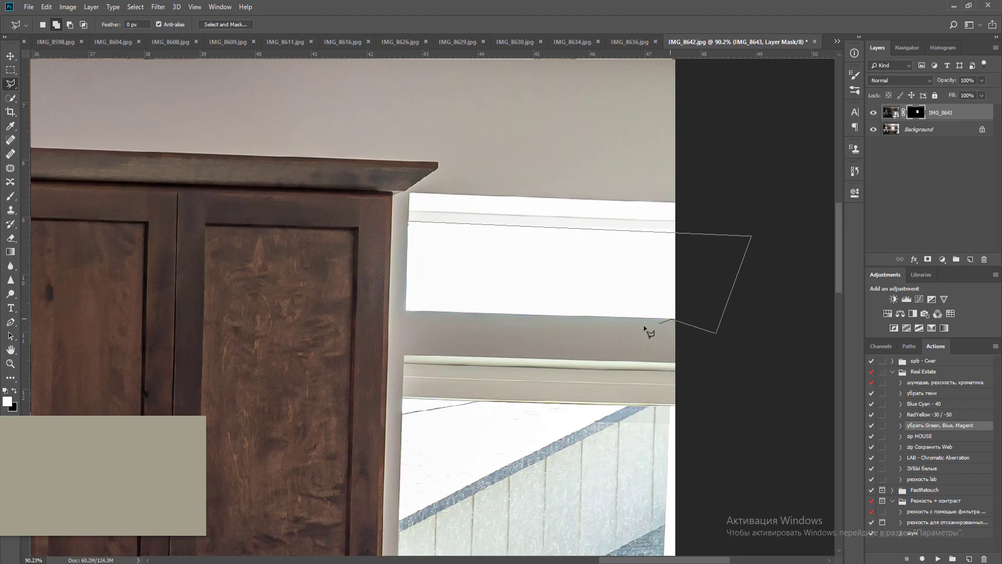
{"action": "double_click", "coordinate": [406, 311]}
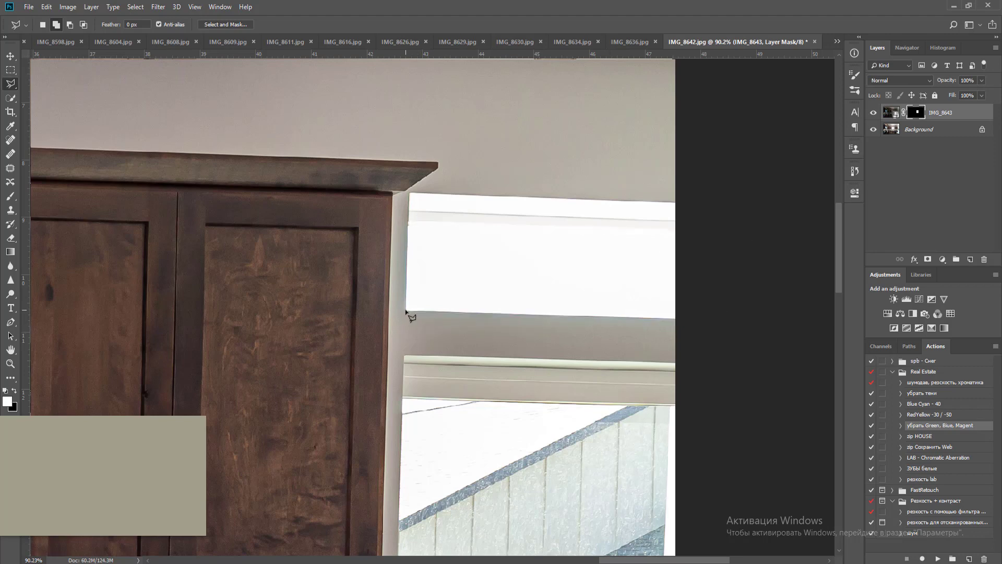
Add the large glass door area below it to the selection, tracing around the countertop corner, the base cabinet edge and the wall
{"action": "left_click_drag", "start_coordinate": [494, 431], "coordinate": [488, 157]}
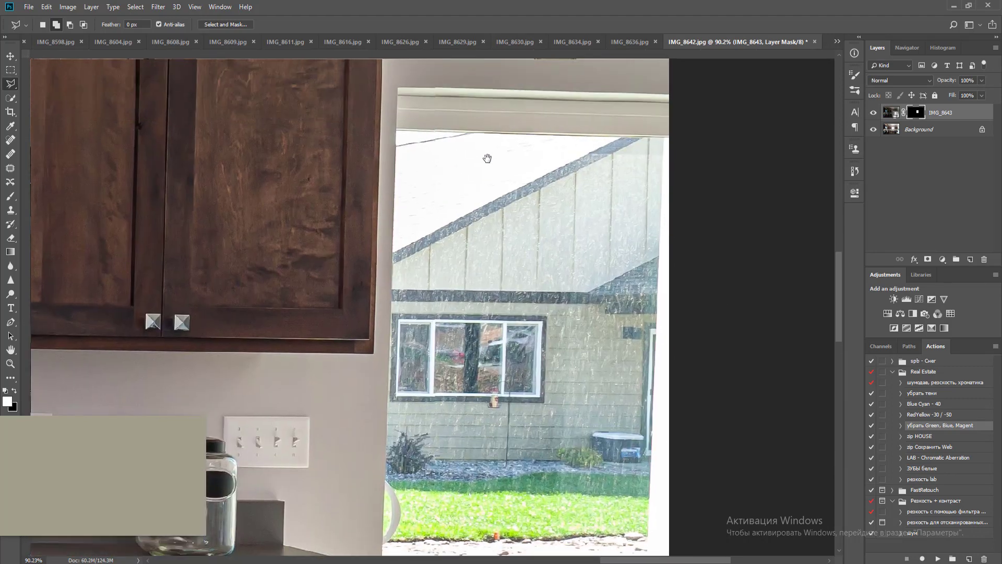
{"action": "left_click", "coordinate": [395, 129]}
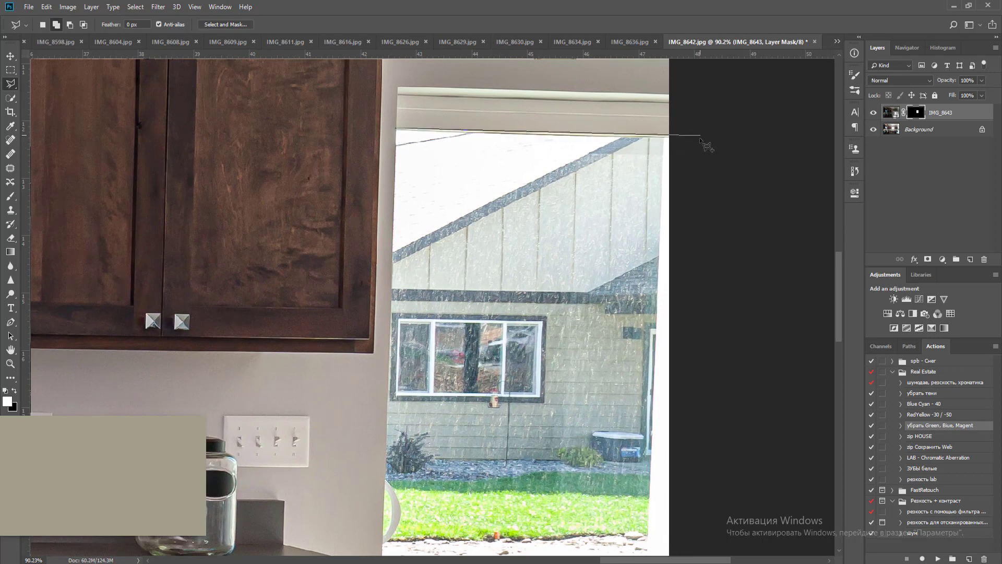
{"action": "left_click", "coordinate": [700, 137]}
{"action": "left_click_drag", "start_coordinate": [693, 277], "coordinate": [700, 135]}
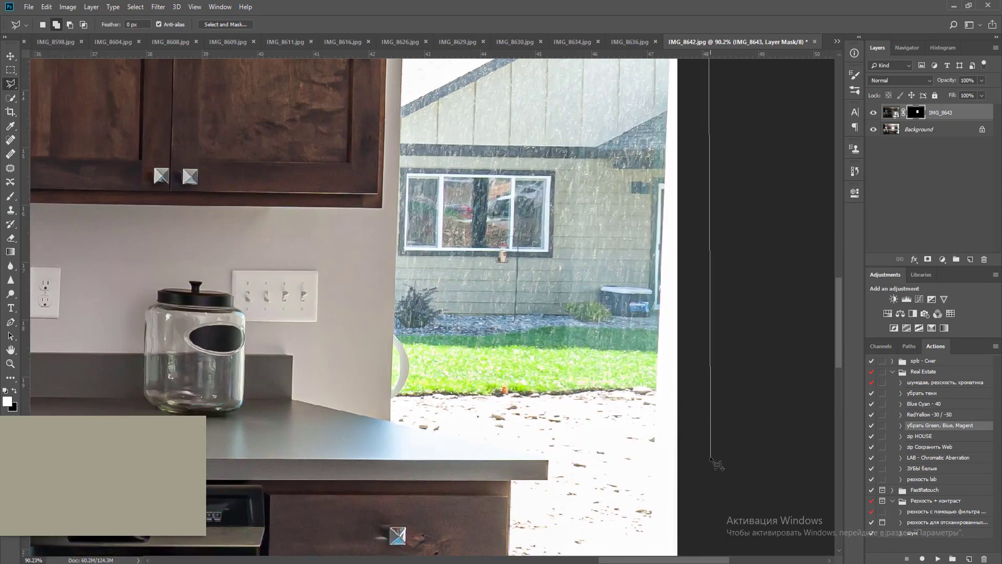
{"action": "left_click", "coordinate": [711, 464]}
{"action": "left_click_drag", "start_coordinate": [710, 463], "coordinate": [679, 214]}
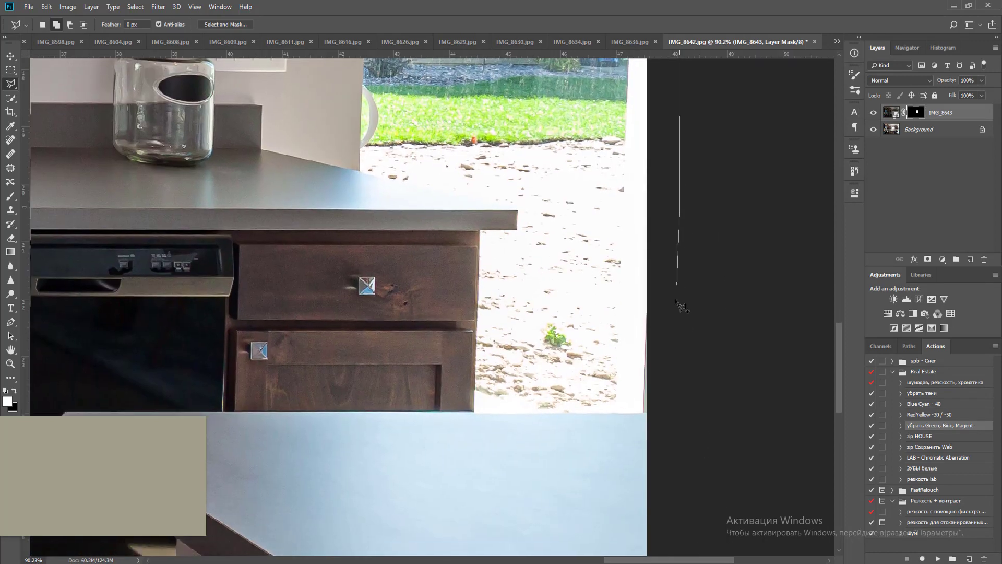
{"action": "left_click", "coordinate": [647, 413]}
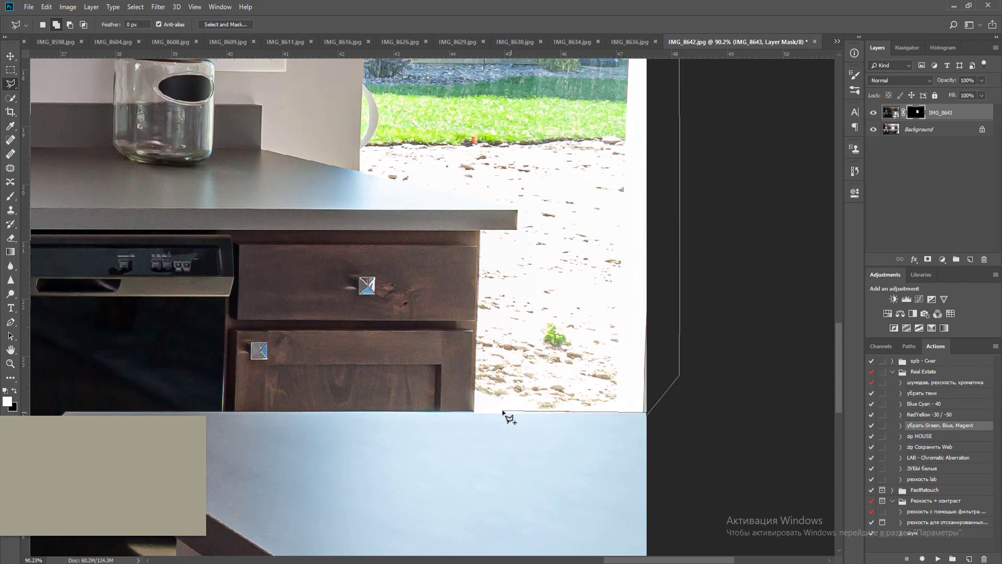
{"action": "left_click", "coordinate": [474, 412]}
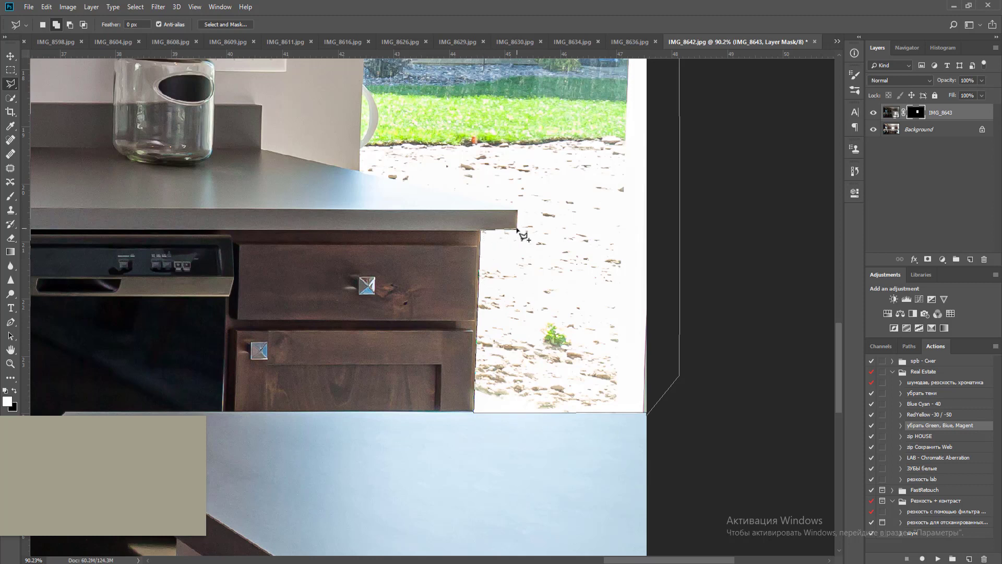
{"action": "left_click", "coordinate": [517, 211]}
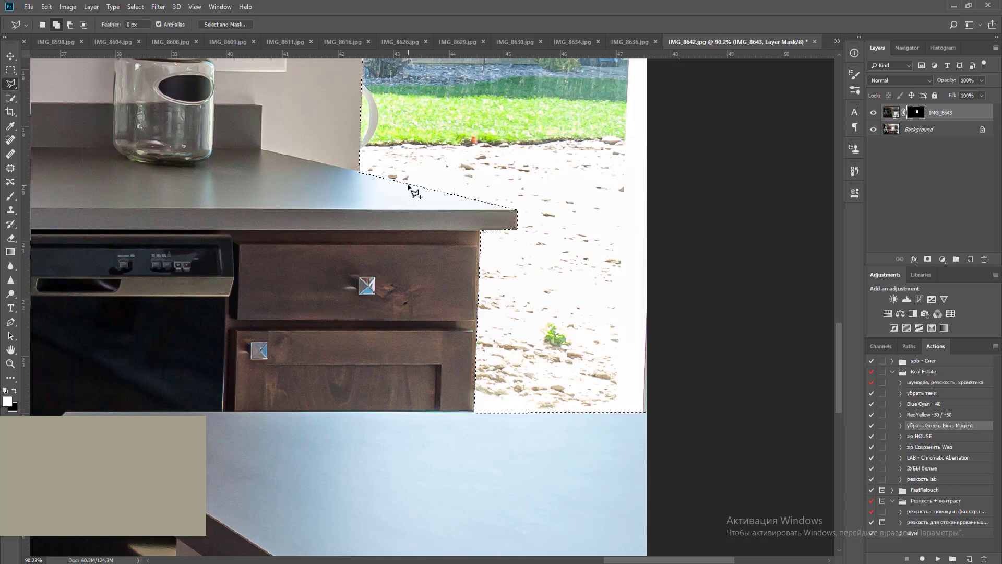
Fill the selected glass door area with white on the IMG_8643 layer mask, then deselect
{"action": "key", "text": "ctrl+0"}
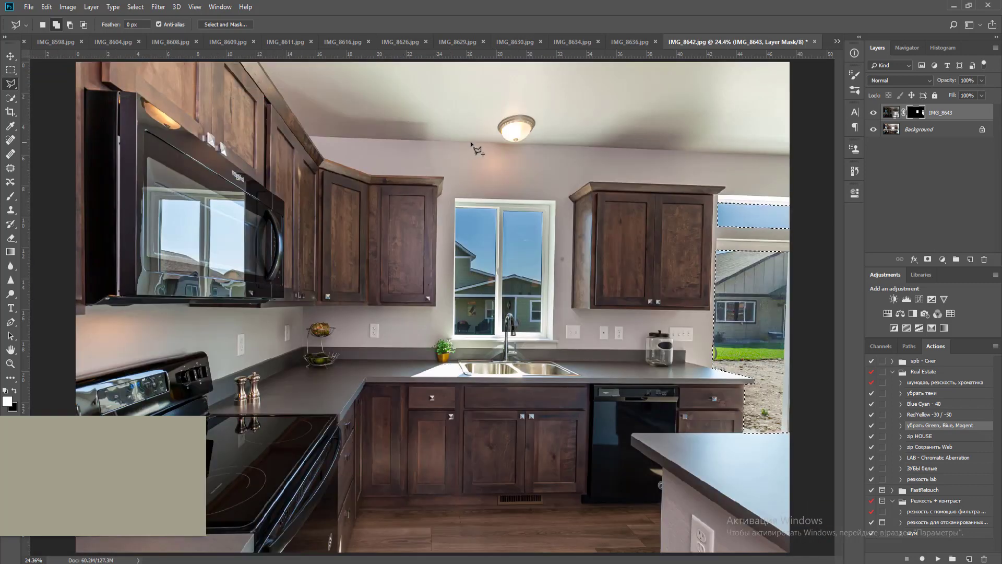
{"action": "key", "text": "m"}
{"action": "left_click", "coordinate": [548, 87]}
{"action": "scroll", "coordinate": [667, 217], "scroll_direction": "down", "scroll_amount": 1}
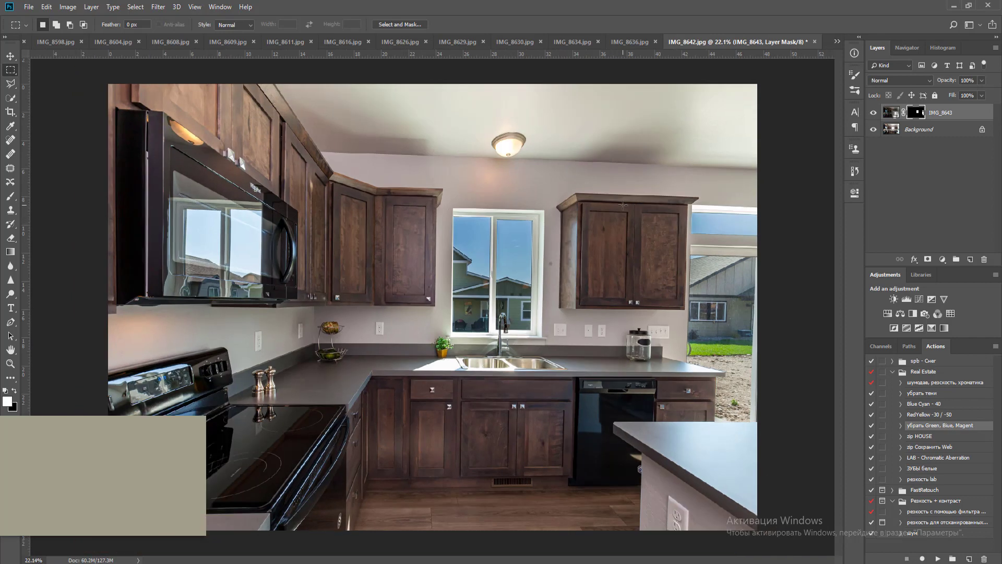
Refine the IMG_8643 layer mask with radius 2 px, smooth 2 and feather 2 px, output to a new layer with layer mask
{"action": "key", "text": "v"}
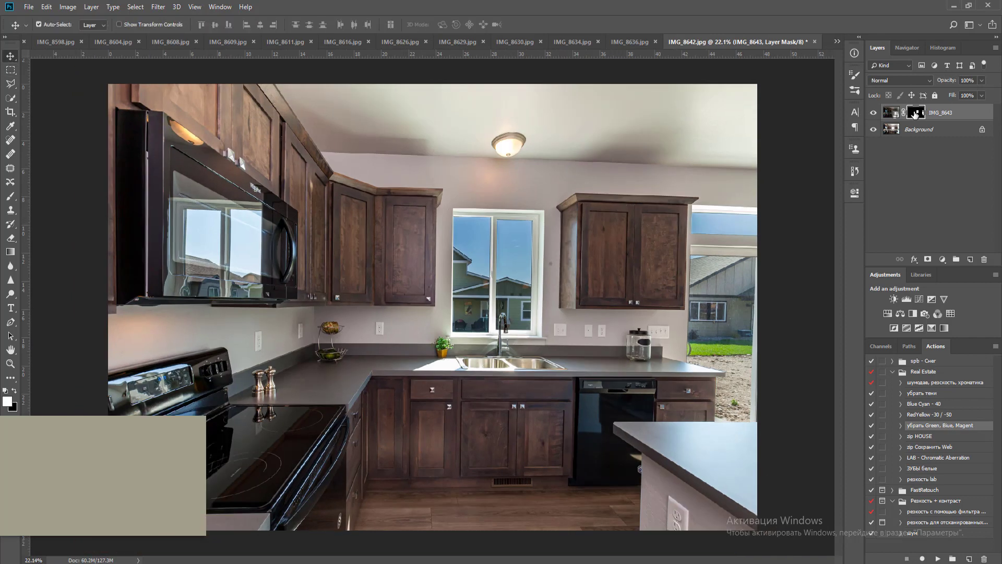
{"action": "right_click", "coordinate": [914, 114]}
{"action": "left_click", "coordinate": [922, 194]}
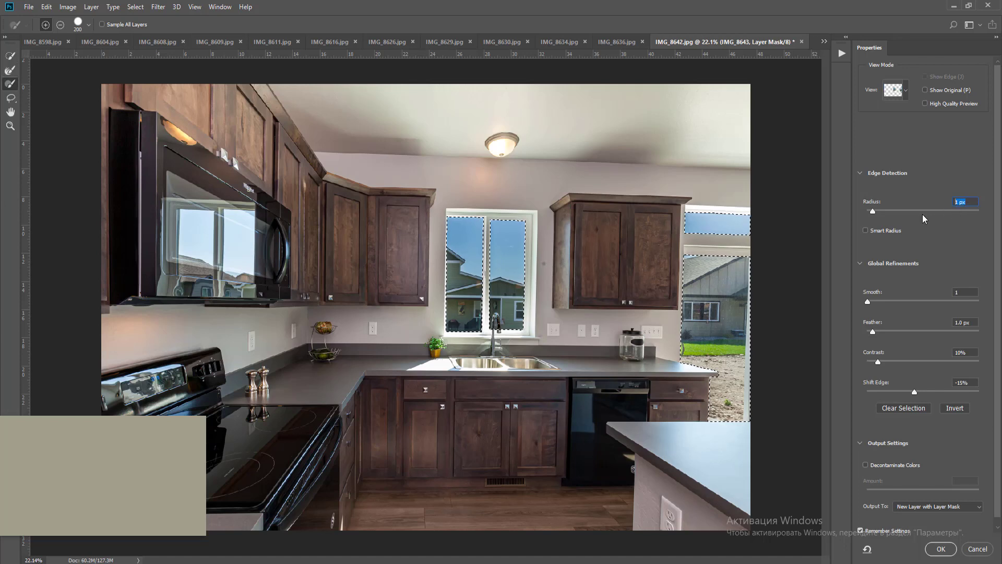
{"action": "type", "text": "2"}
{"action": "key", "text": "Tab"}
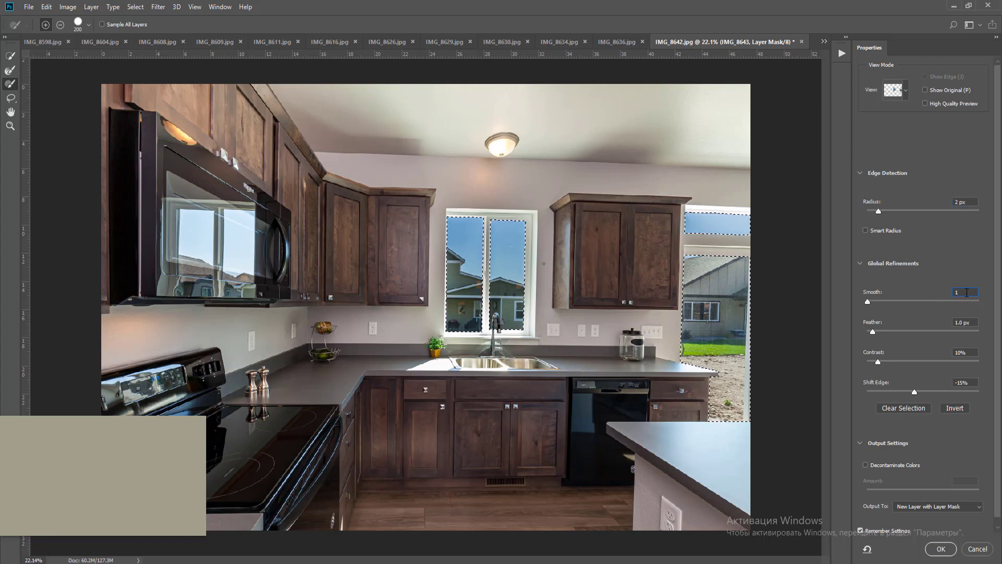
{"action": "type", "text": "2"}
{"action": "key", "text": "Tab"}
{"action": "type", "text": "2"}
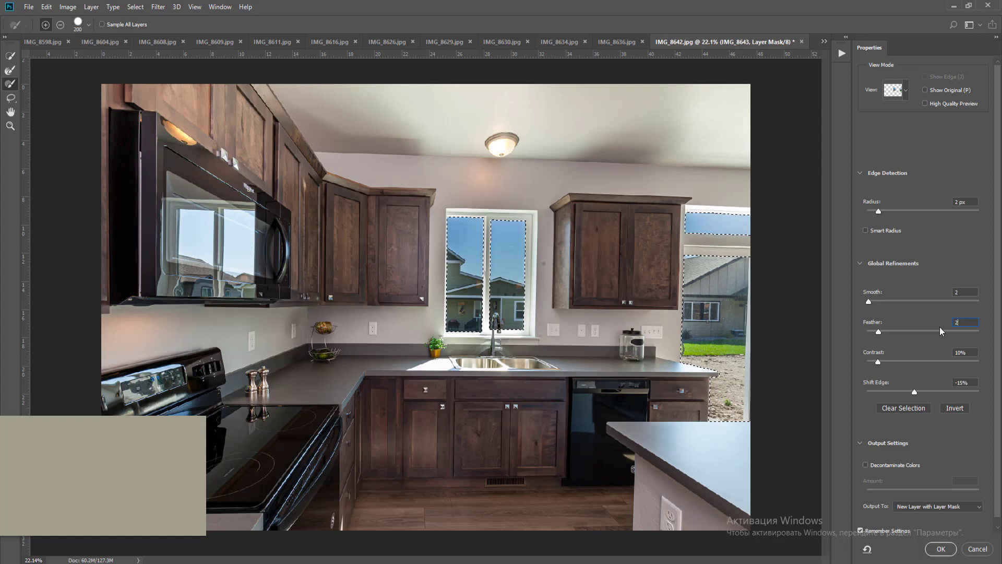
{"action": "left_click", "coordinate": [941, 549]}
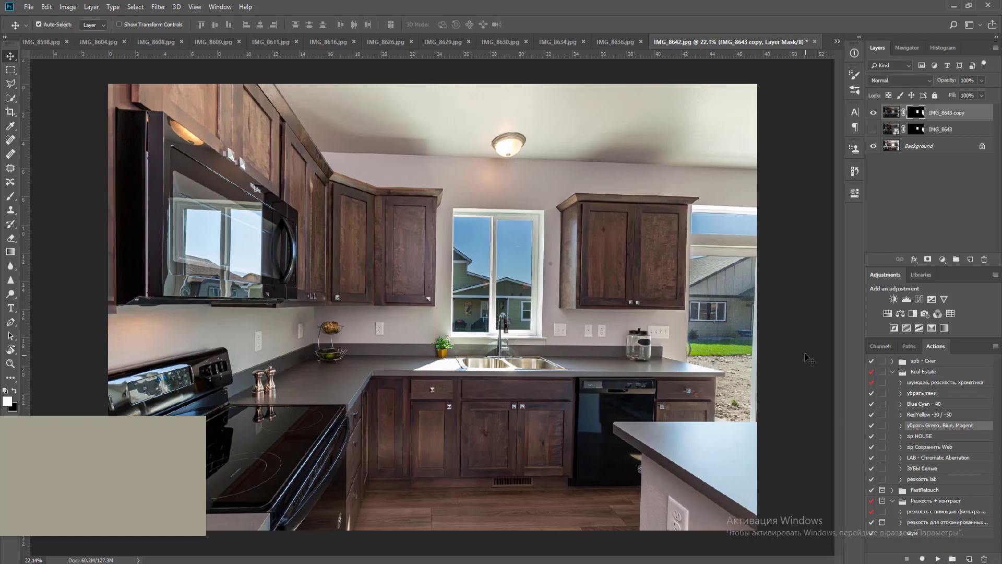
Brighten the Background with a Curves adjustment raising input 116 to output 152, and merge it down
{"action": "left_click", "coordinate": [933, 150]}
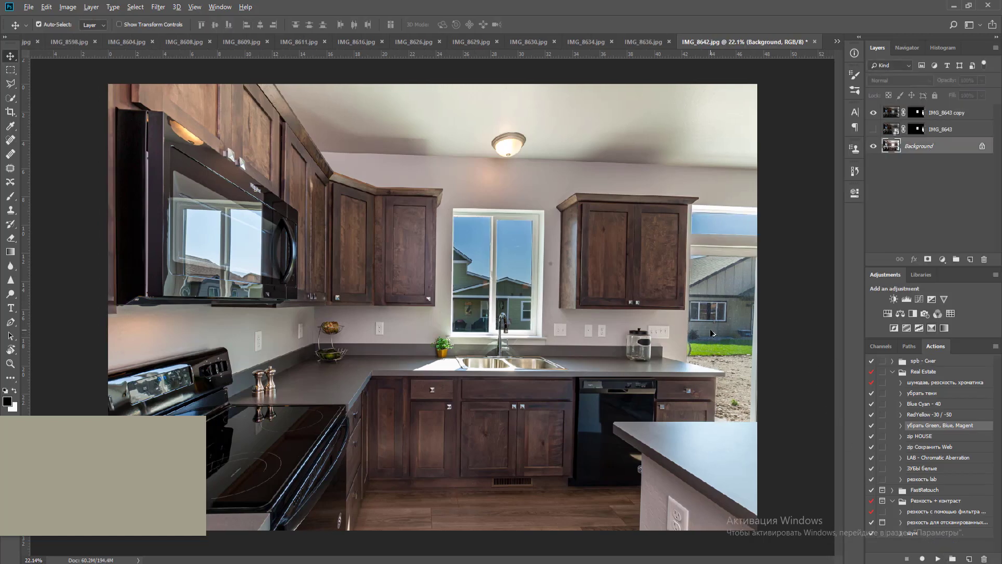
{"action": "scroll", "coordinate": [713, 333], "scroll_direction": "down", "scroll_amount": 1}
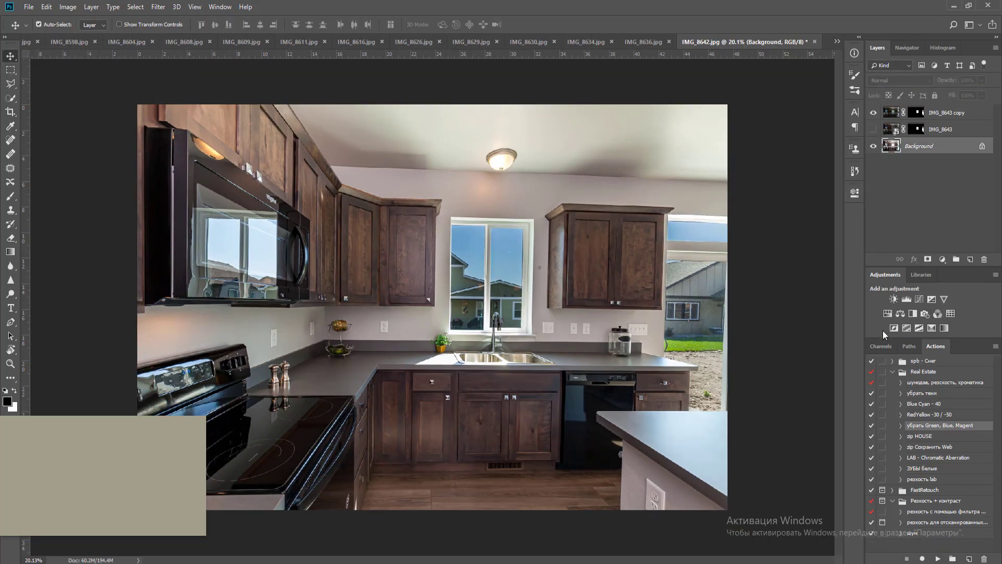
{"action": "left_click", "coordinate": [919, 299]}
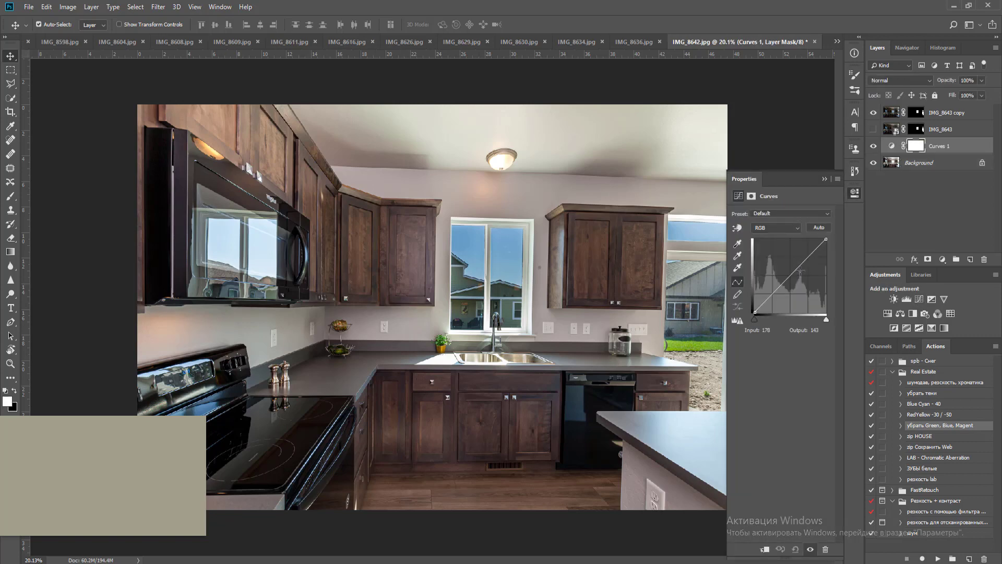
{"action": "left_click_drag", "start_coordinate": [799, 270], "coordinate": [786, 269]}
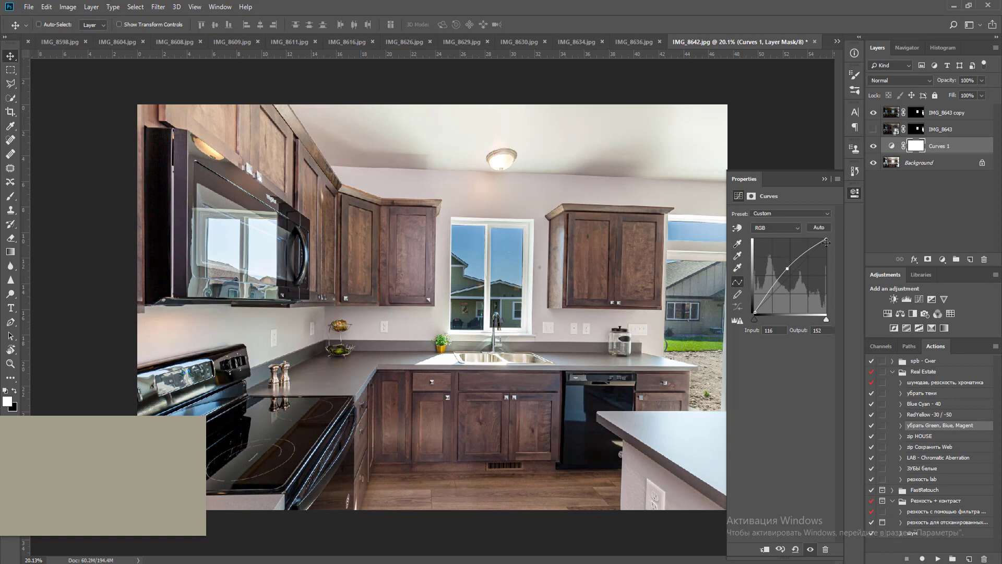
{"action": "key", "text": "Delete"}
Run the RedYellow -30 / -50 action and hide the Background copy layer with a black mask
{"action": "left_click", "coordinate": [946, 415]}
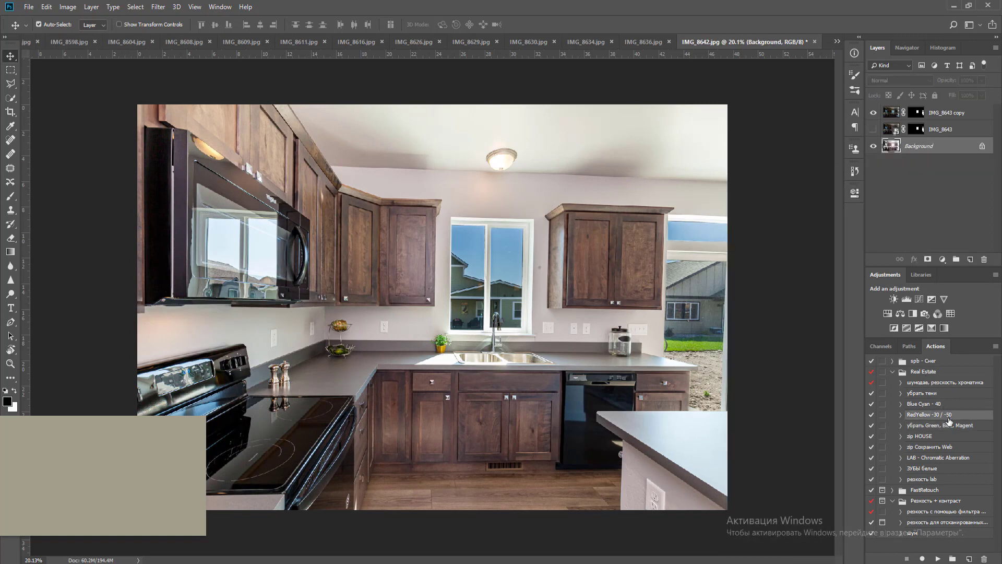
{"action": "left_click", "coordinate": [938, 558]}
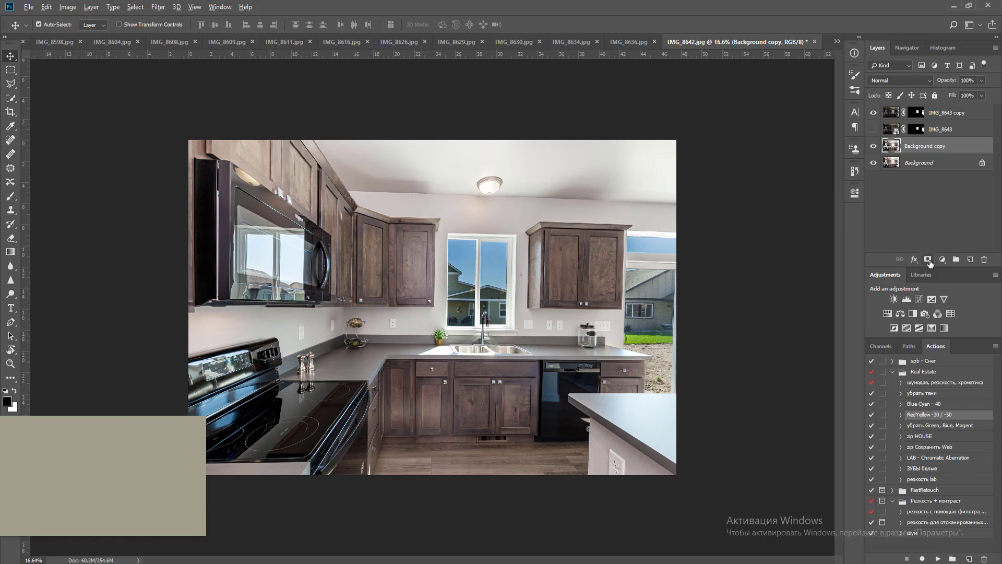
{"action": "left_click", "coordinate": [928, 260], "text": "alt"}
Paint white over the ceiling on the Background copy mask with a soft brush at 90% opacity
{"action": "key", "text": "b"}
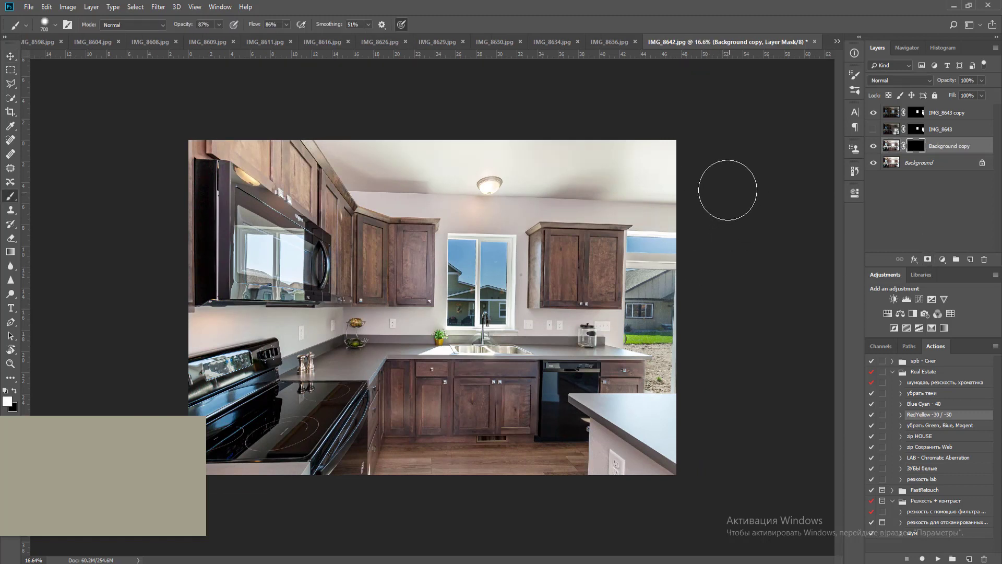
{"action": "left_click", "coordinate": [219, 24]}
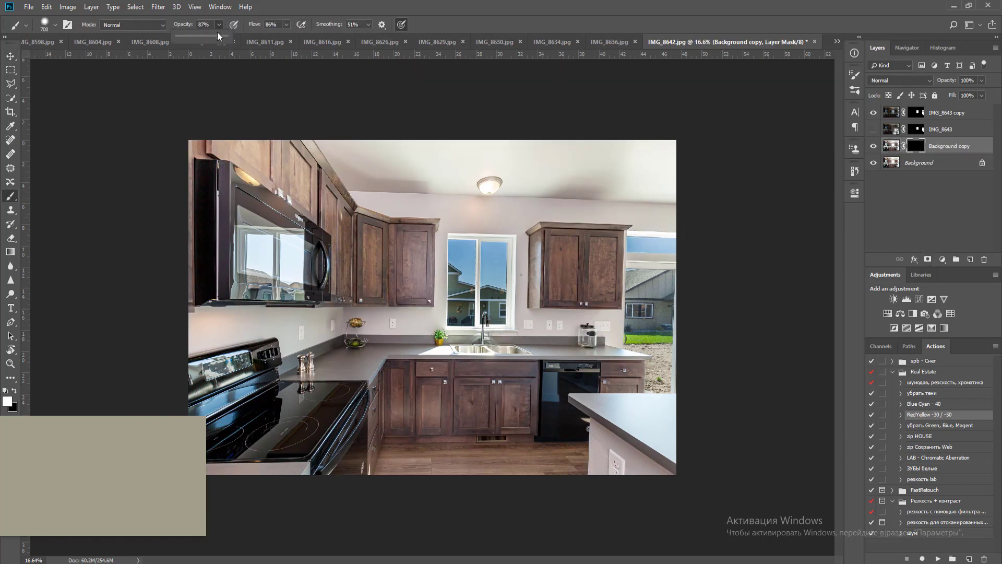
{"action": "left_click_drag", "start_coordinate": [220, 37], "coordinate": [222, 38]}
{"action": "right_click", "coordinate": [505, 230]}
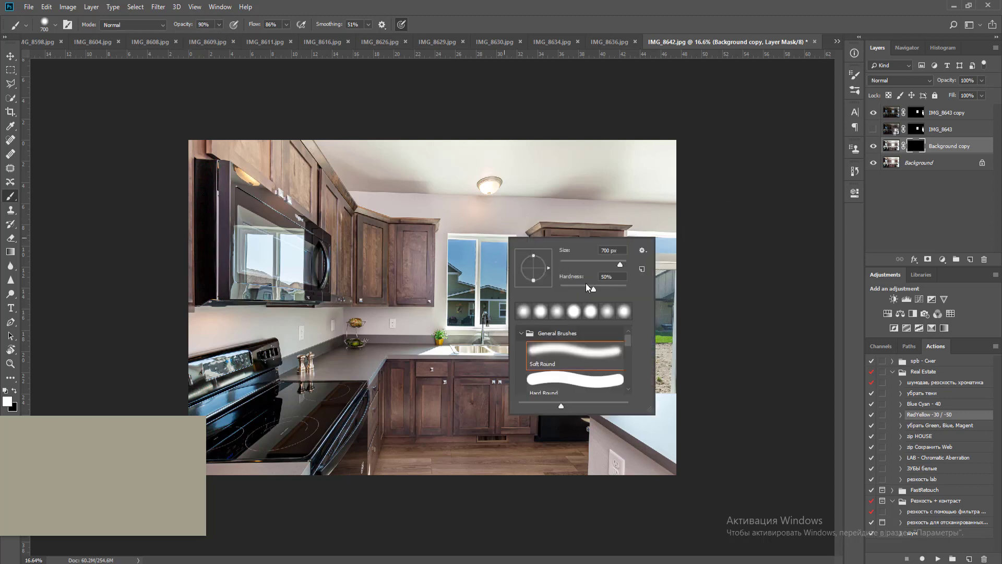
{"action": "key", "text": "Return"}
{"action": "key", "text": "bracketleft"}
{"action": "key", "text": "bracketleft"}
{"action": "key", "text": "bracketleft"}
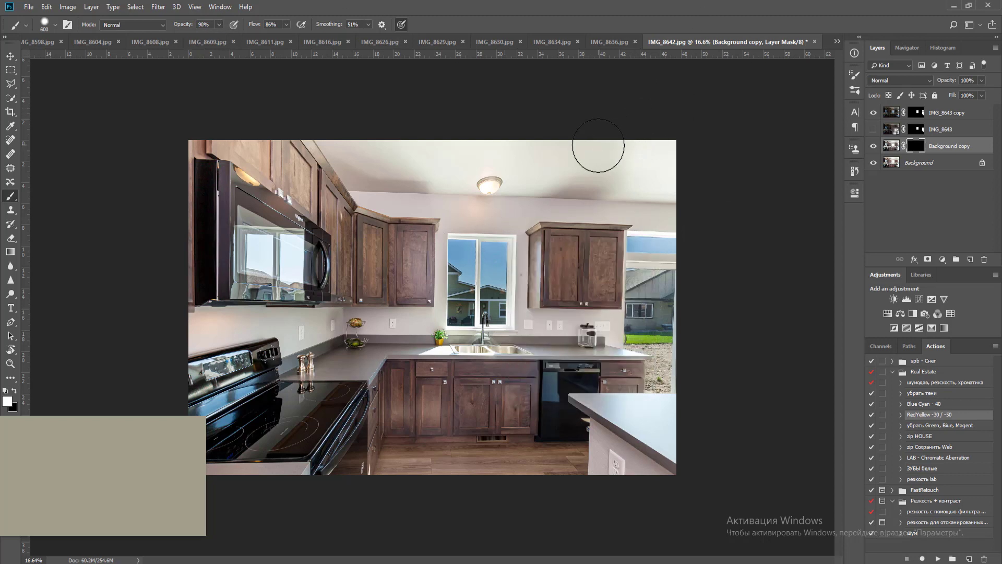
{"action": "key", "text": "bracketright"}
{"action": "key", "text": "bracketright"}
{"action": "key", "text": "bracketright"}
{"action": "key", "text": "bracketright"}
{"action": "mouse_move", "coordinate": [377, 153]}
{"action": "left_mouse_down"}
{"action": "mouse_move", "coordinate": [365, 167]}
{"action": "mouse_move", "coordinate": [378, 177]}
{"action": "mouse_move", "coordinate": [489, 200]}
{"action": "mouse_move", "coordinate": [540, 186]}
{"action": "mouse_move", "coordinate": [735, 206]}
{"action": "left_mouse_up"}
Paint white over the foreground island counter and its wall on the mask with a 700 px brush
{"action": "key", "text": "bracketleft"}
{"action": "key", "text": "bracketleft"}
{"action": "key", "text": "bracketleft"}
{"action": "key", "text": "bracketright"}
{"action": "key", "text": "bracketright"}
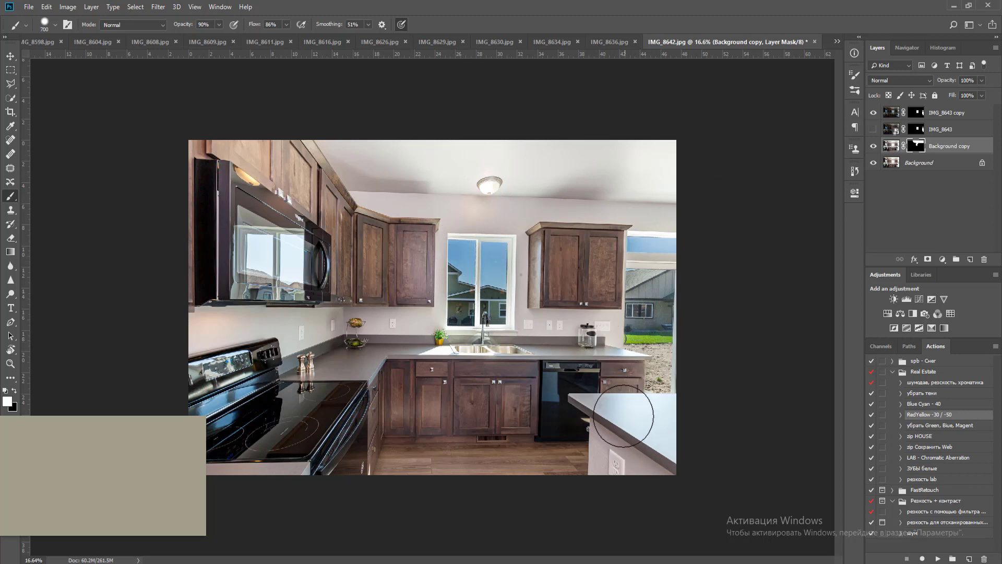
{"action": "mouse_move", "coordinate": [602, 412]}
{"action": "left_mouse_down"}
{"action": "mouse_move", "coordinate": [733, 444]}
{"action": "mouse_move", "coordinate": [593, 500]}
{"action": "mouse_move", "coordinate": [647, 464]}
{"action": "left_mouse_up"}
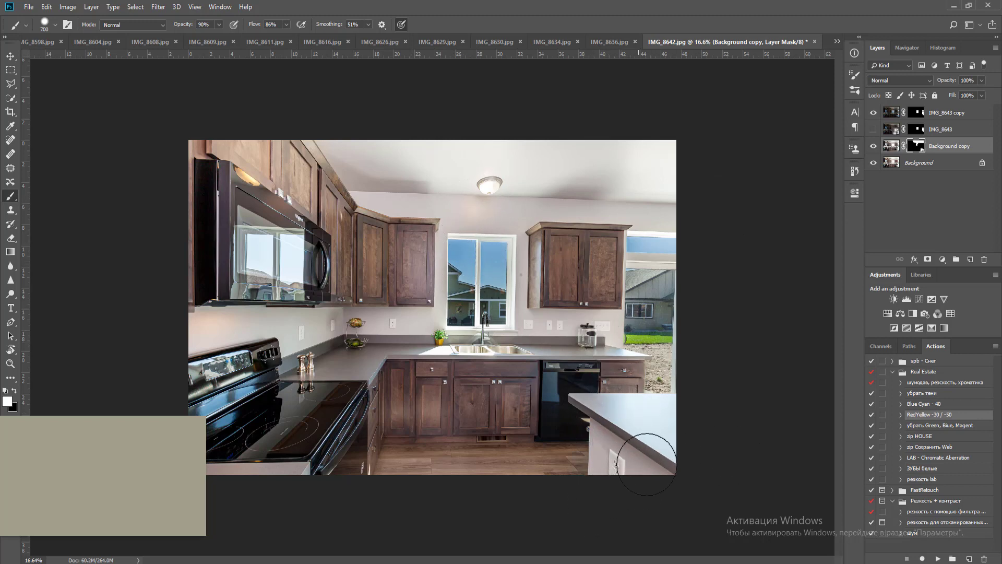
{"action": "key", "text": "x"}
Lower the IMG_8643 copy layer's opacity to 58%
{"action": "left_click", "coordinate": [965, 110]}
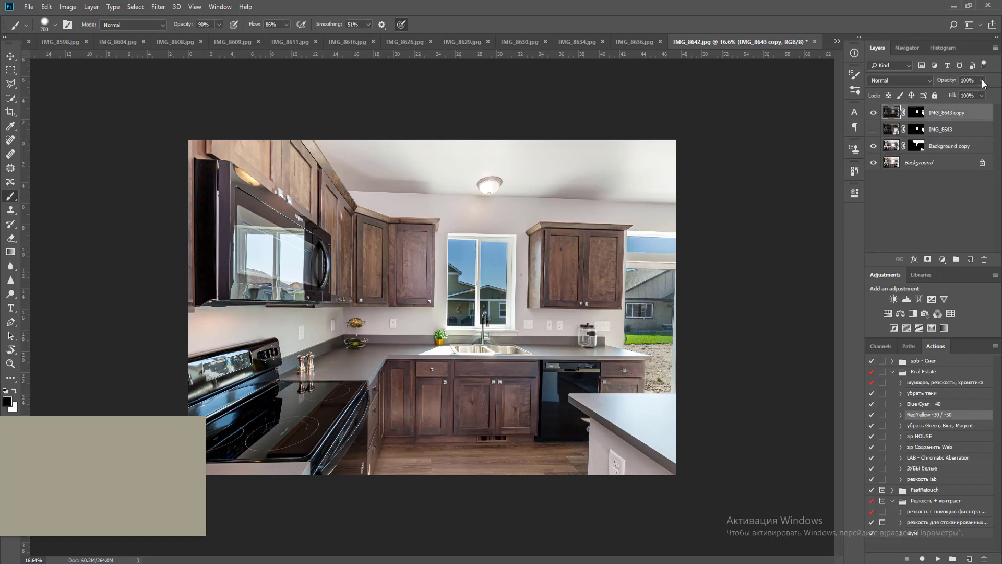
{"action": "left_click", "coordinate": [982, 80]}
{"action": "left_click_drag", "start_coordinate": [985, 92], "coordinate": [962, 89]}
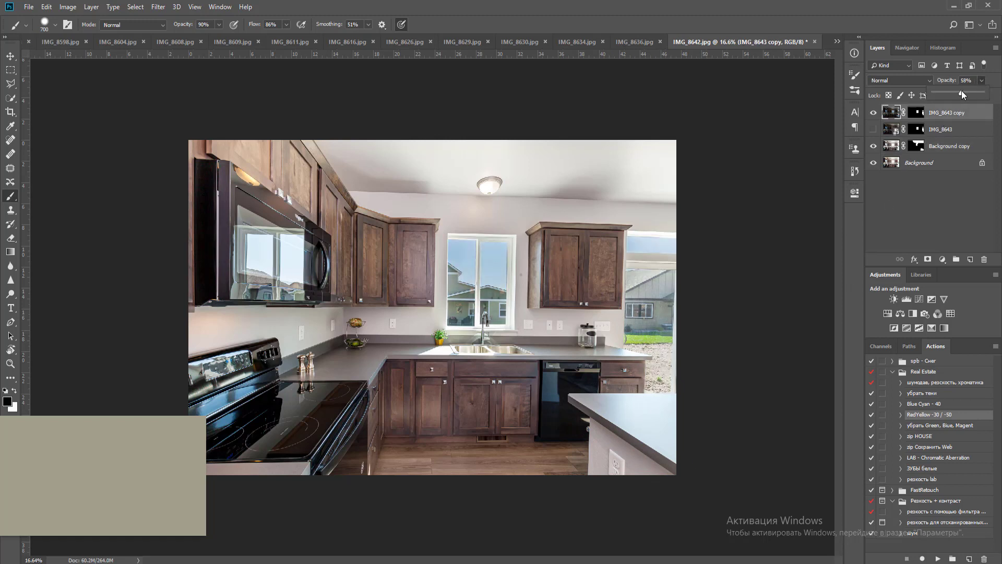
{"action": "left_click", "coordinate": [911, 123]}
Merge the visible layers into the Background and delete the hidden IMG_8643 layer
{"action": "key", "text": "ctrl+shift+e"}
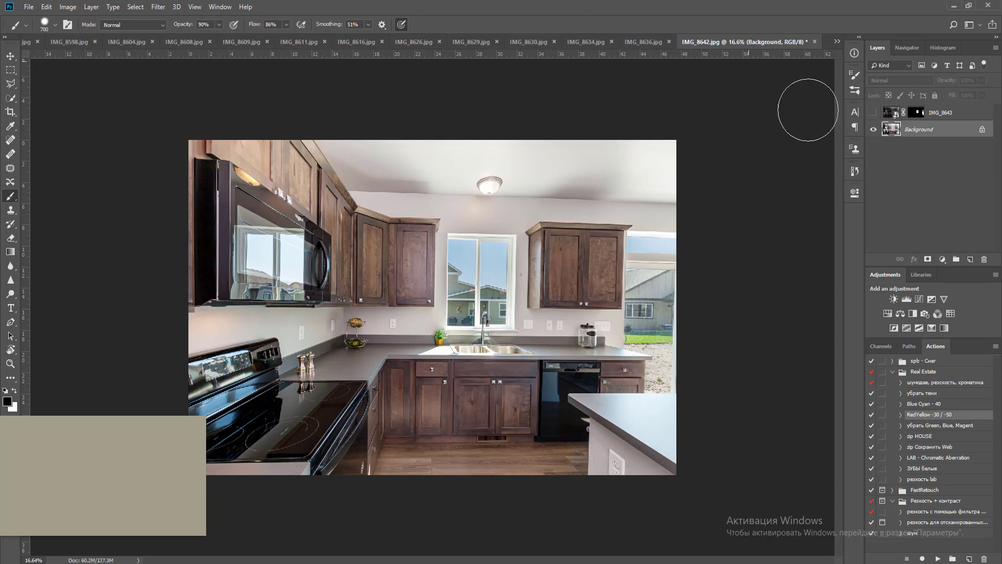
{"action": "left_click", "coordinate": [947, 112]}
{"action": "key", "text": "Delete"}
Place a vertical guide beside the upper wall cabinet, duplicate the Background, stretch the copy's lower-right corner slightly outward to straighten verticals, and merge it down
{"action": "key", "text": "v"}
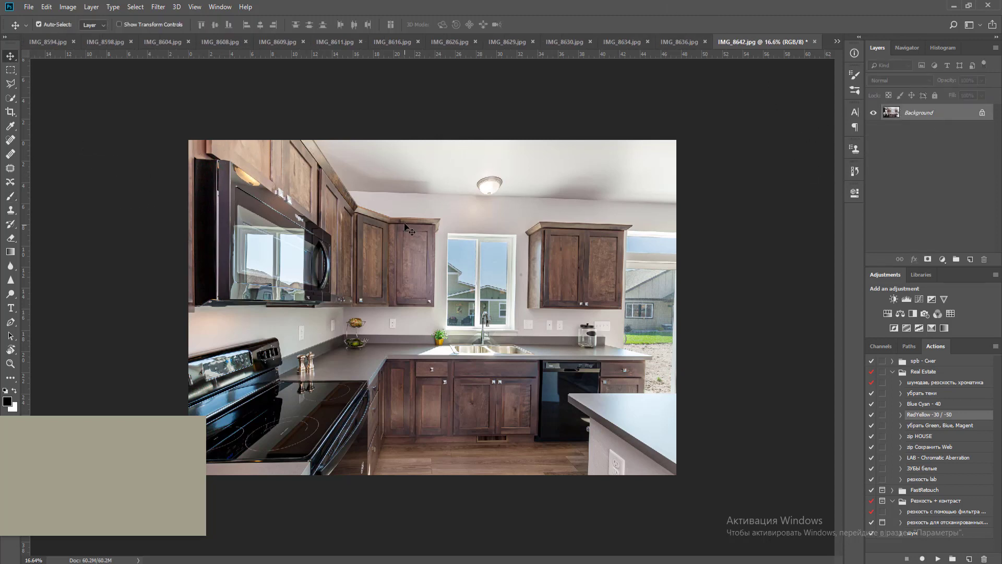
{"action": "left_click_drag", "start_coordinate": [28, 235], "coordinate": [626, 299]}
{"action": "key", "text": "ctrl+j"}
{"action": "key", "text": "ctrl+t"}
{"action": "left_click_drag", "start_coordinate": [679, 476], "coordinate": [686, 477]}
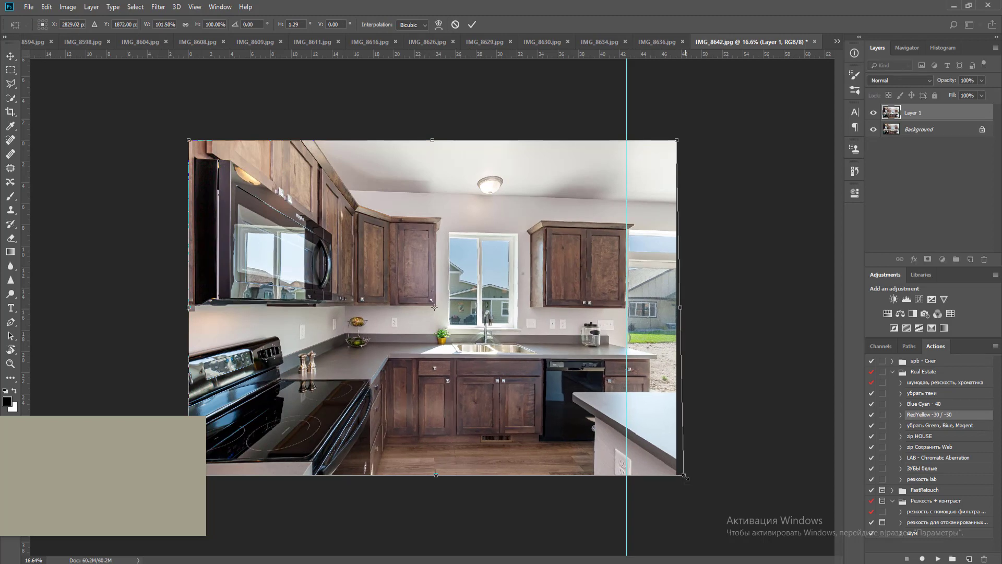
{"action": "key", "text": "Escape"}
{"action": "key", "text": "ctrl+z"}
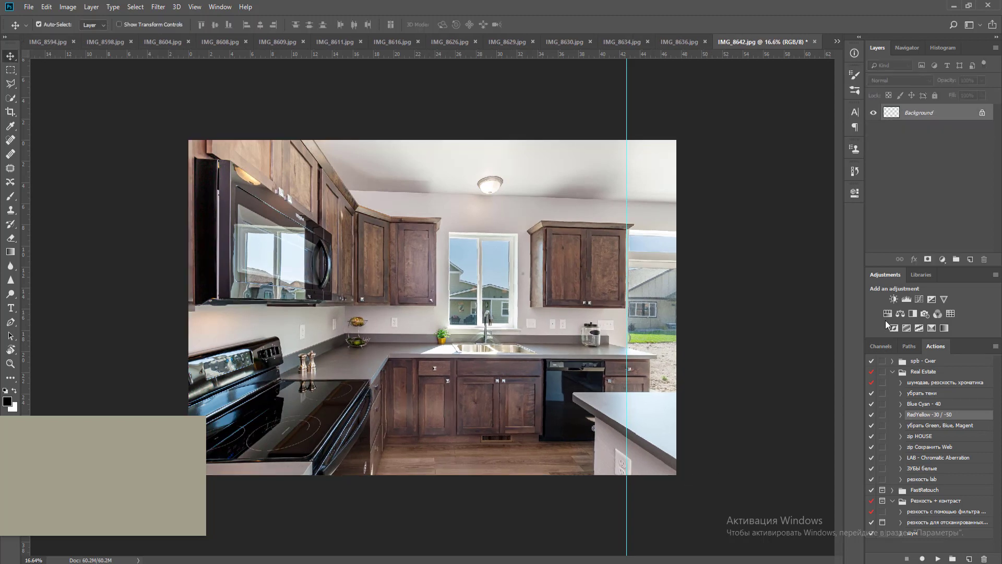
Adjust the photo's tones with a Levels adjustment layer and merge it into the Background
{"action": "left_click", "coordinate": [907, 298]}
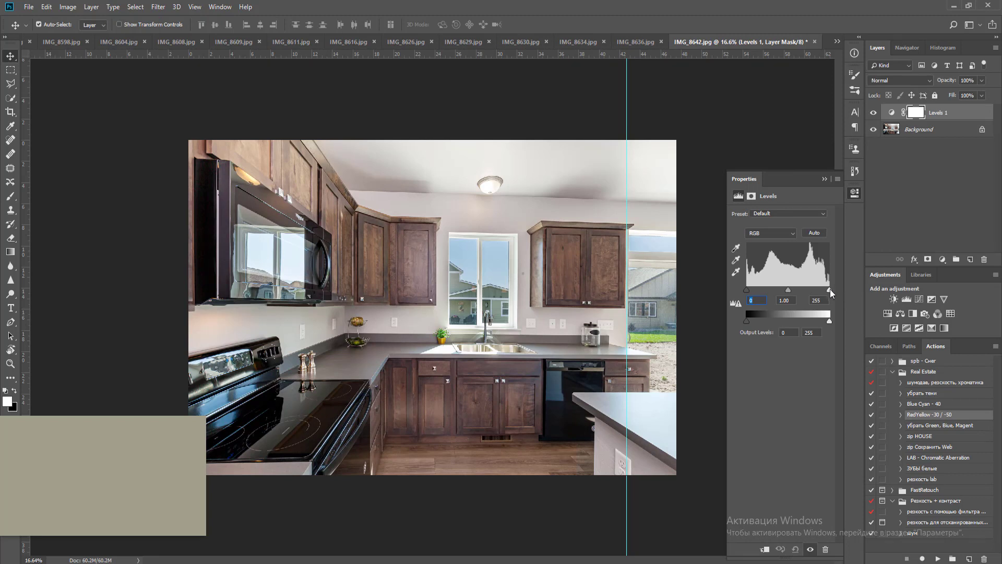
{"action": "key", "text": "ctrl+e"}
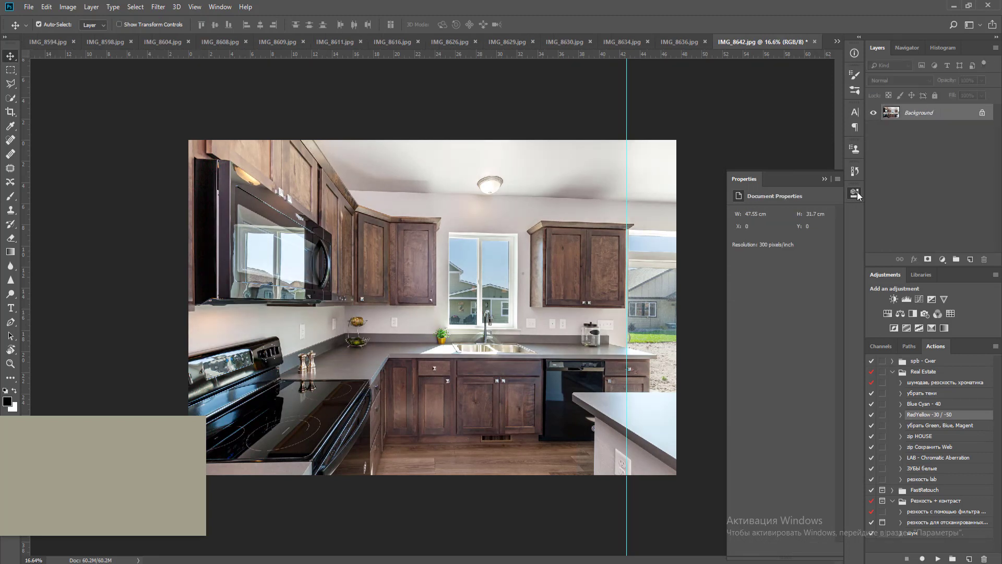
{"action": "left_click", "coordinate": [856, 193]}
Close IMG_8642.jpg and save its changes as a JPEG at quality 12, Baseline ("Standard")
{"action": "key", "text": "ctrl+w"}
{"action": "key", "text": "Return"}
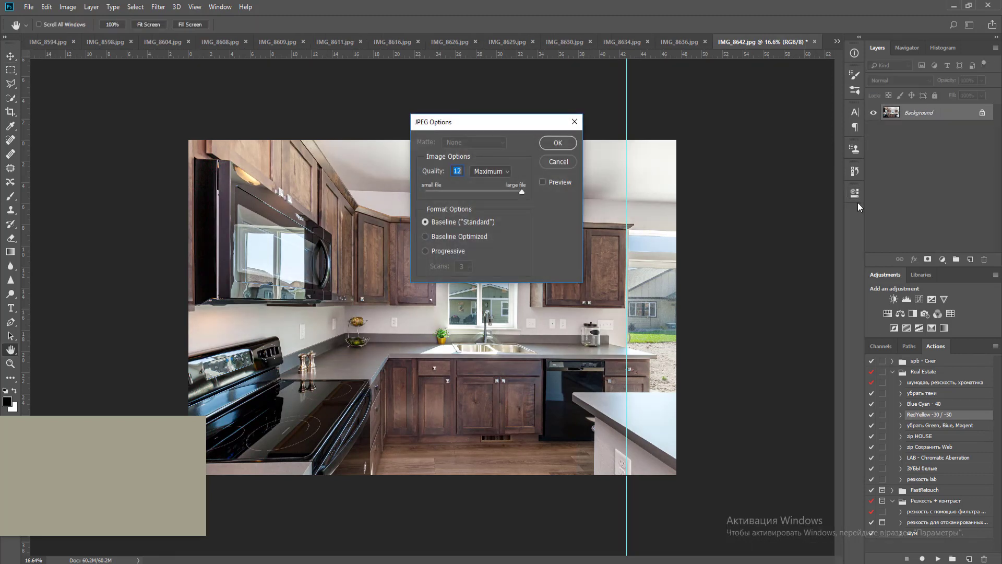
{"action": "key", "text": "Return"}
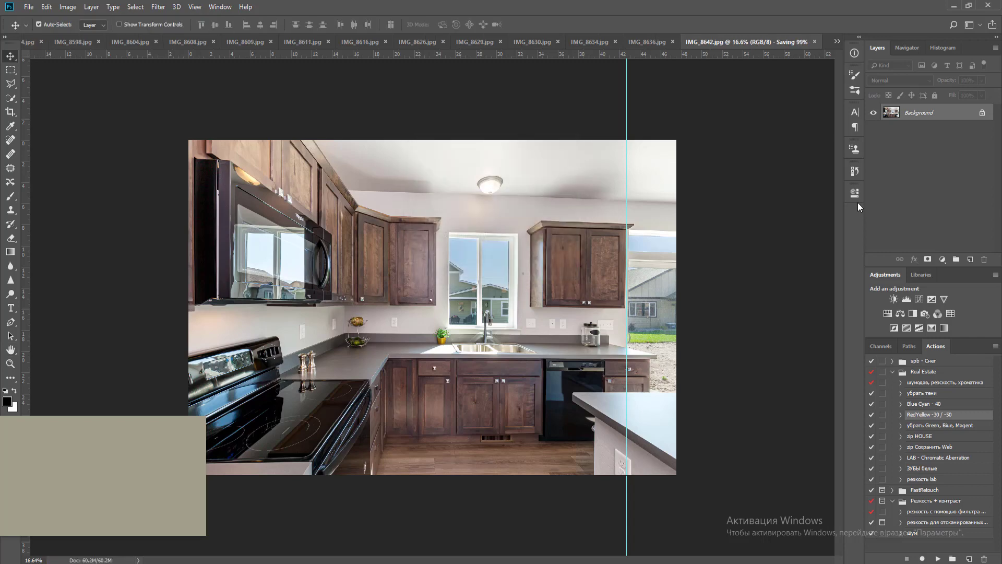
Add a black mask to the IMG_8637 layer and outline the glass door's right pane with the Polygonal Lasso
{"action": "left_click", "coordinate": [927, 258], "text": "alt"}
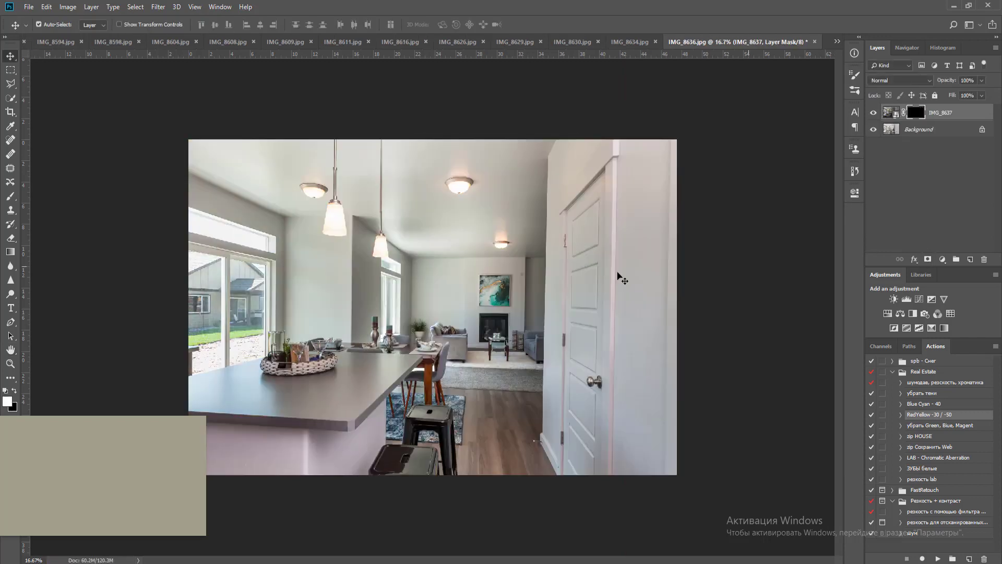
{"action": "key", "text": "l"}
{"action": "scroll", "coordinate": [208, 274], "scroll_direction": "up", "scroll_amount": 7}
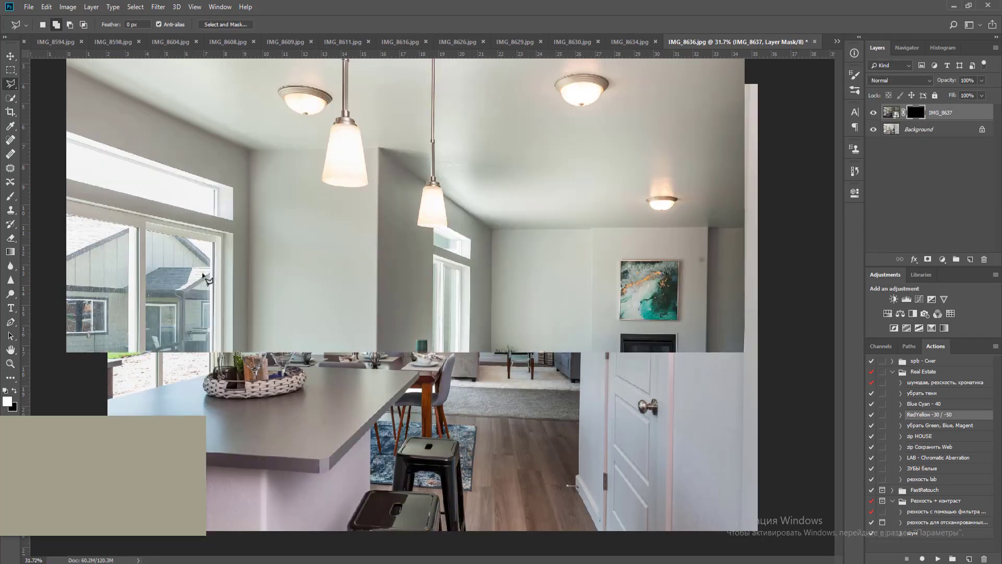
{"action": "left_click_drag", "start_coordinate": [168, 287], "coordinate": [494, 227]}
{"action": "scroll", "coordinate": [493, 227], "scroll_direction": "up", "scroll_amount": 1}
{"action": "scroll", "coordinate": [494, 227], "scroll_direction": "up", "scroll_amount": 3}
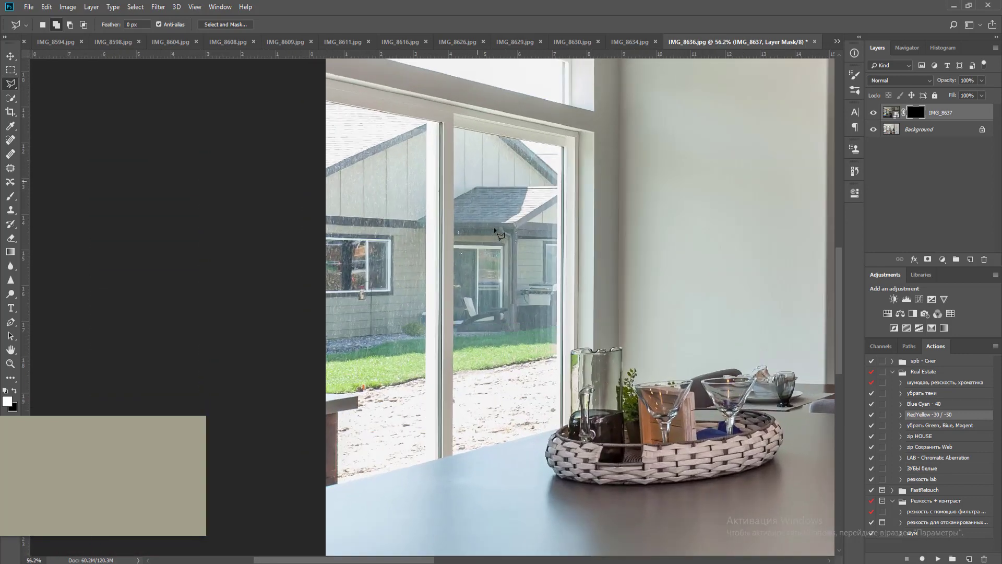
{"action": "scroll", "coordinate": [569, 152], "scroll_direction": "up", "scroll_amount": 1}
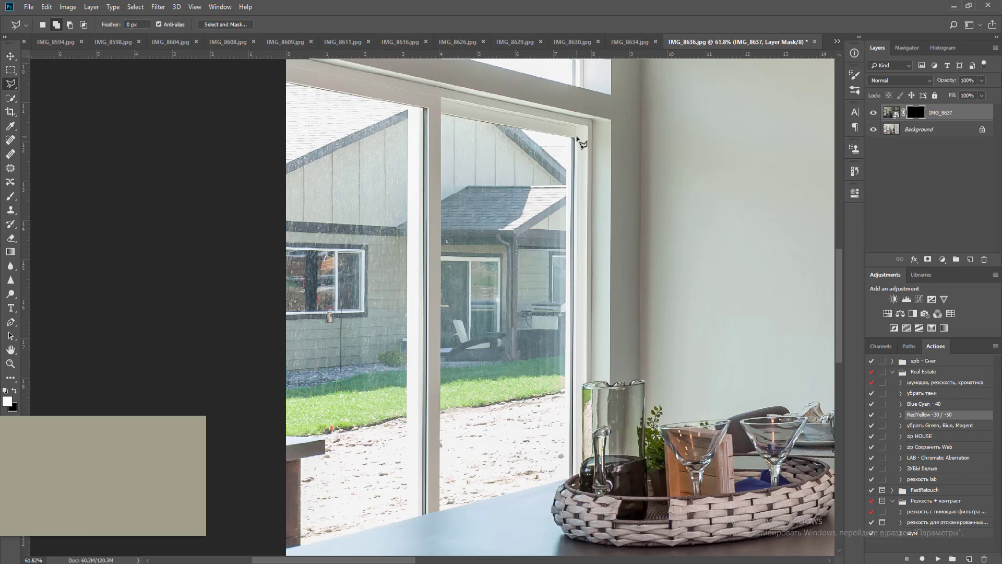
{"action": "left_click", "coordinate": [576, 476]}
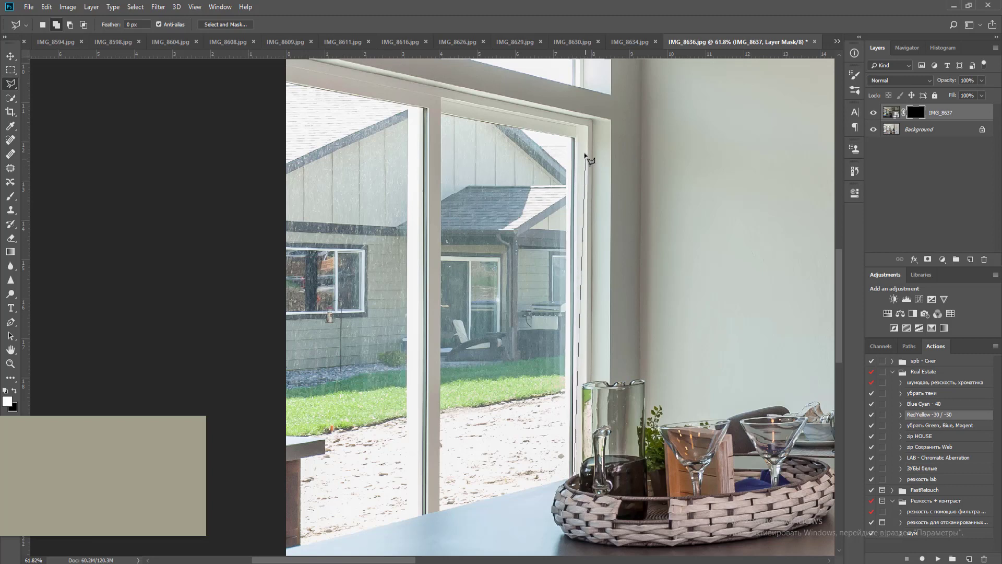
{"action": "left_click", "coordinate": [575, 140]}
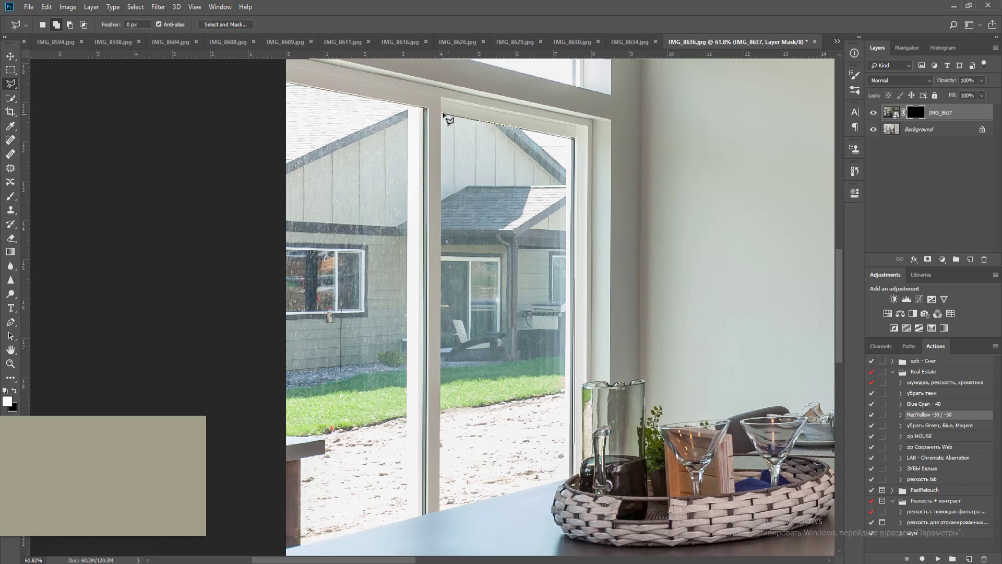
{"action": "left_click", "coordinate": [440, 510]}
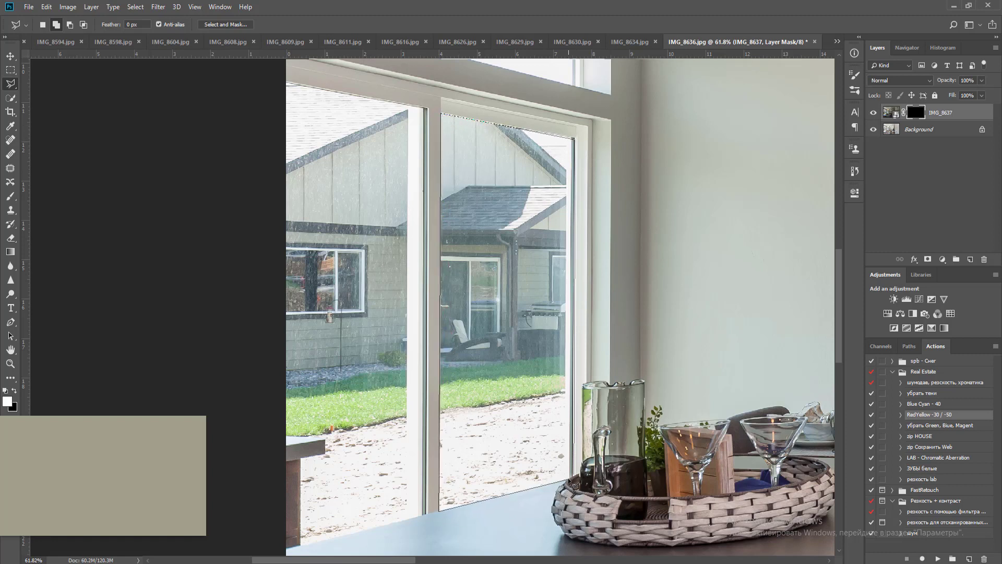
{"action": "left_click", "coordinate": [579, 481]}
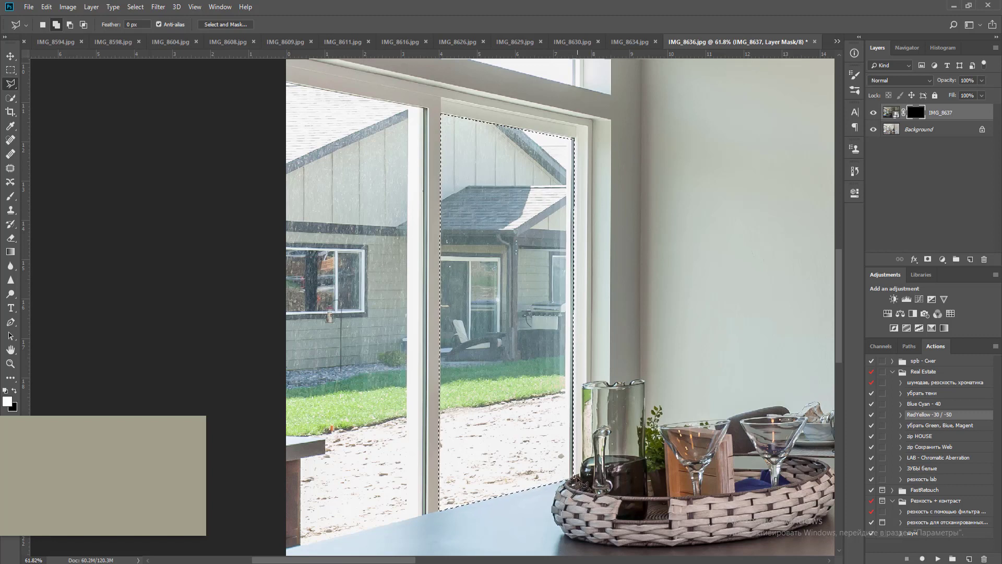
Add the sliding glass door's left pane, up to the photo's edge, to the polygonal selection
{"action": "left_click", "coordinate": [428, 111]}
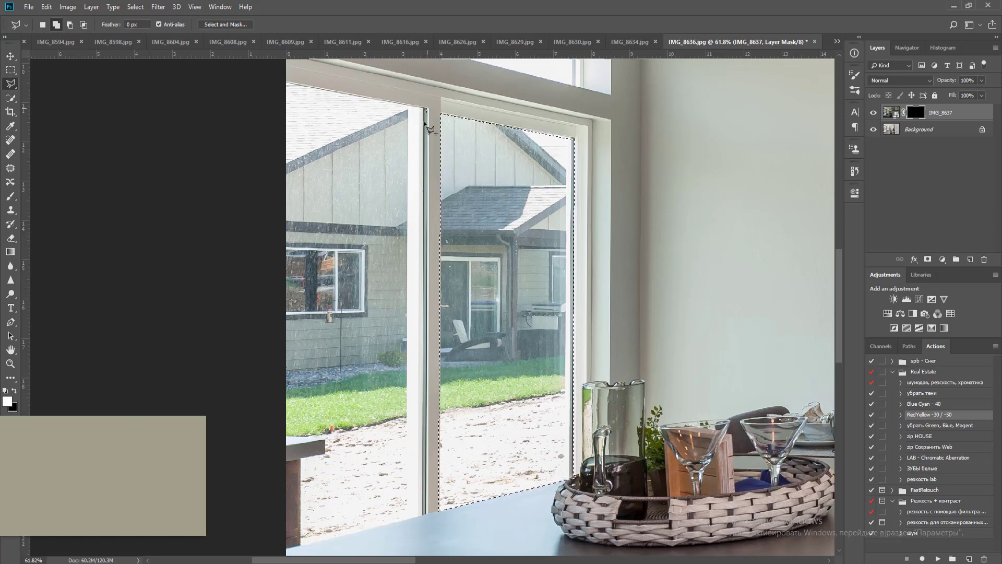
{"action": "left_click", "coordinate": [426, 515]}
{"action": "left_click", "coordinate": [274, 552]}
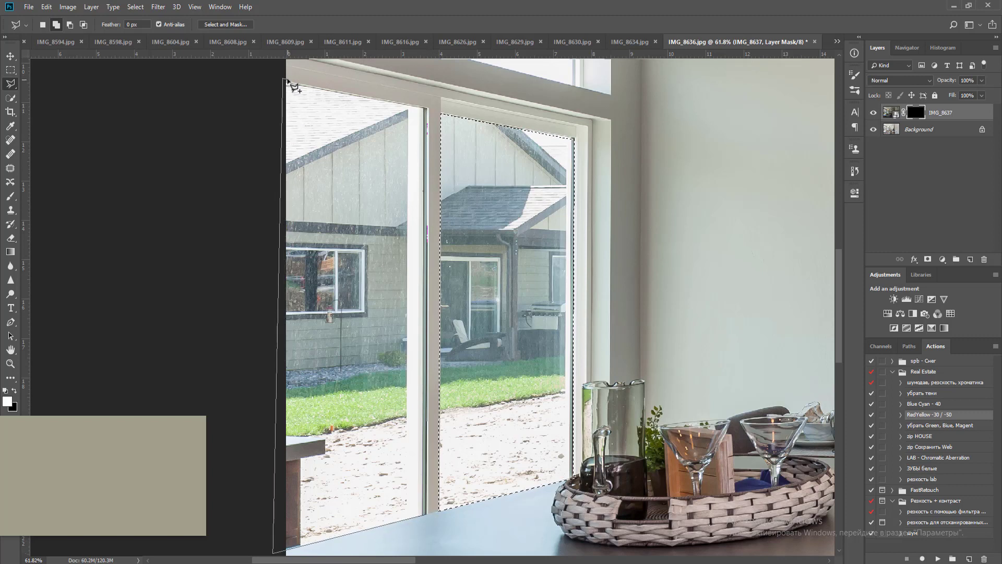
{"action": "double_click", "coordinate": [288, 81]}
Add the transom window above the sliding glass door to the polygonal selection
{"action": "left_click_drag", "start_coordinate": [519, 110], "coordinate": [495, 350]}
{"action": "scroll", "coordinate": [485, 299], "scroll_direction": "up", "scroll_amount": 2}
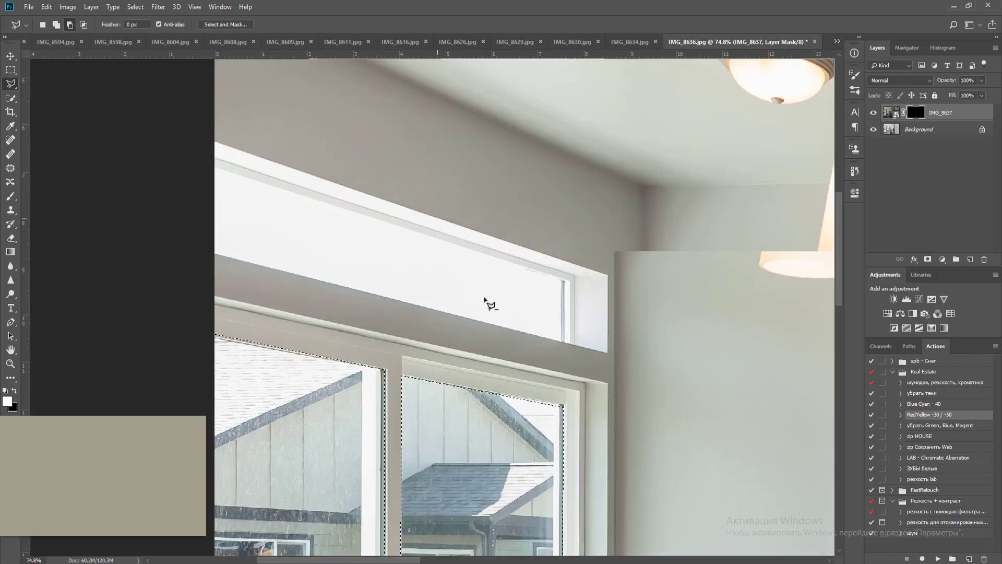
{"action": "scroll", "coordinate": [484, 299], "scroll_direction": "up", "scroll_amount": 3}
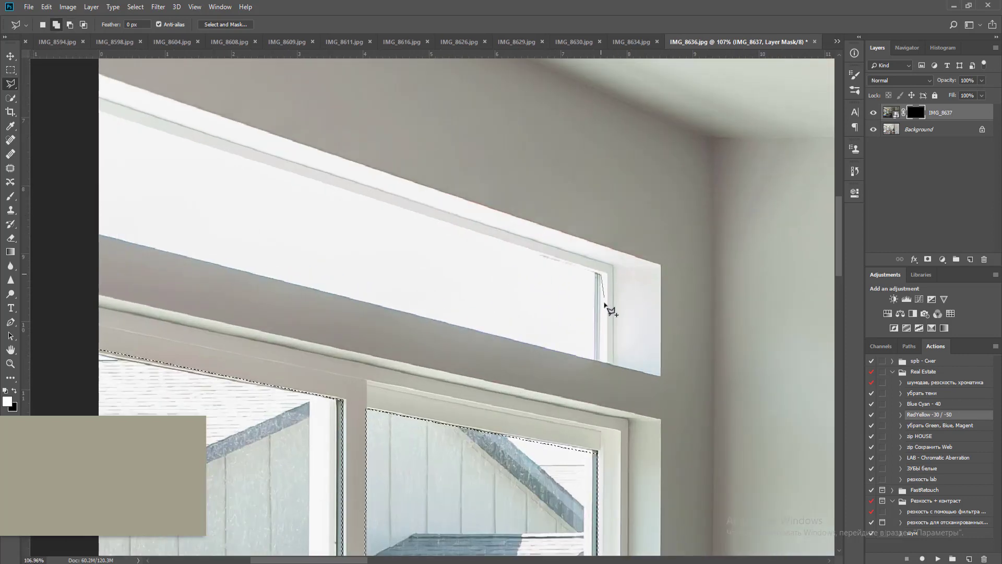
{"action": "left_click", "coordinate": [600, 361]}
{"action": "left_click", "coordinate": [73, 230]}
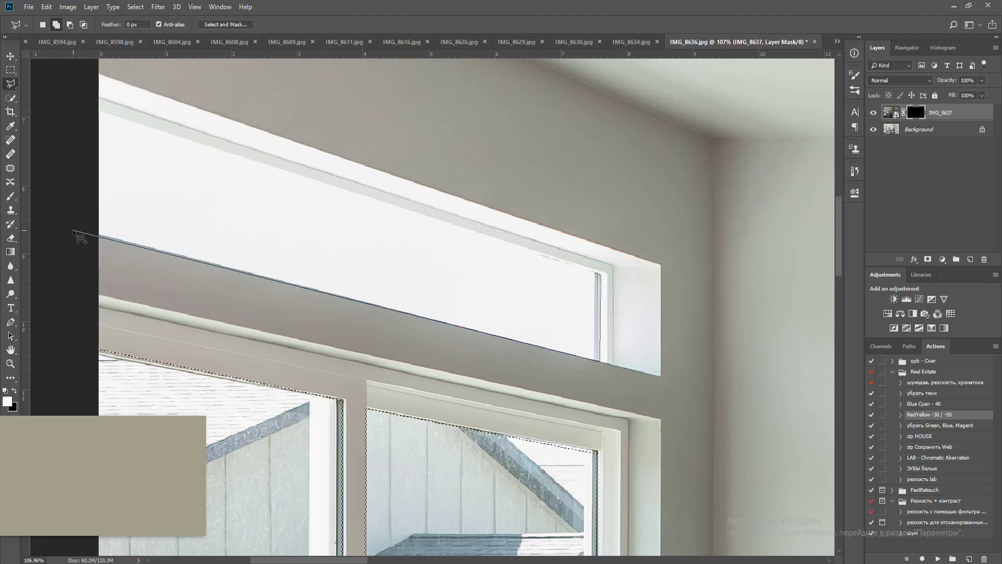
{"action": "left_click", "coordinate": [99, 114]}
{"action": "scroll", "coordinate": [638, 299], "scroll_direction": "down", "scroll_amount": 3}
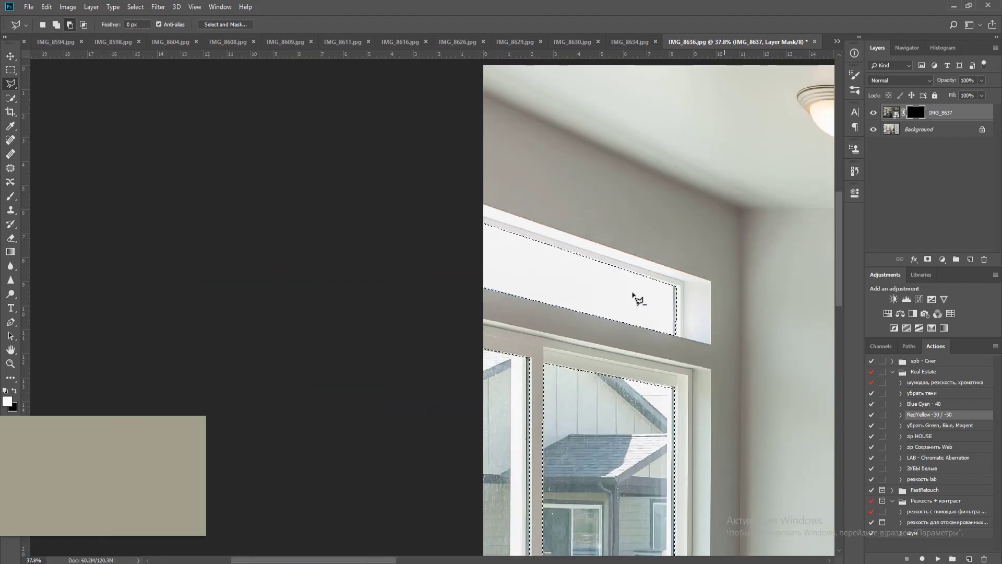
Add the right pane of the tall far window to the selection, following the outline of the candle in front
{"action": "scroll", "coordinate": [462, 266], "scroll_direction": "up", "scroll_amount": 2}
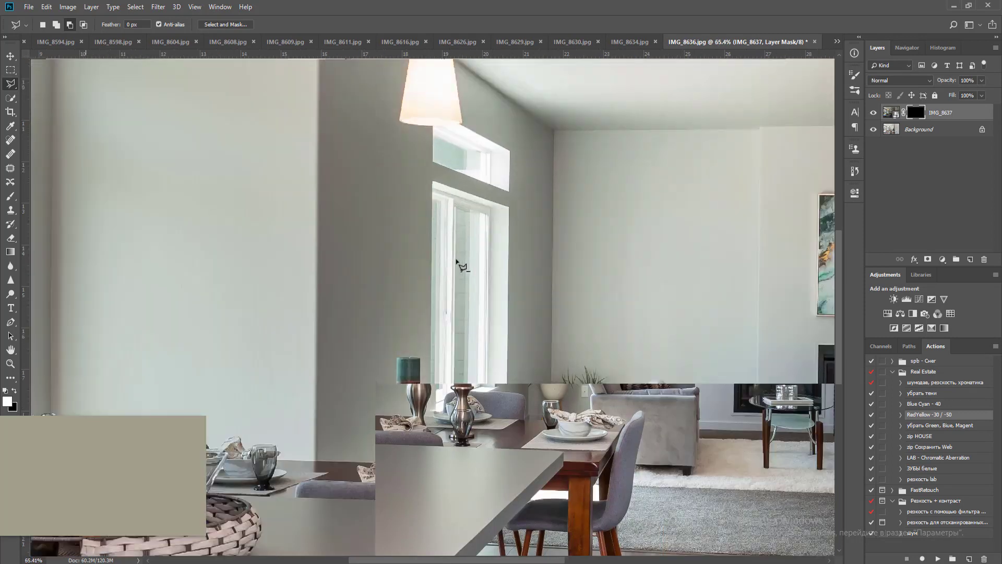
{"action": "scroll", "coordinate": [462, 266], "scroll_direction": "up", "scroll_amount": 4}
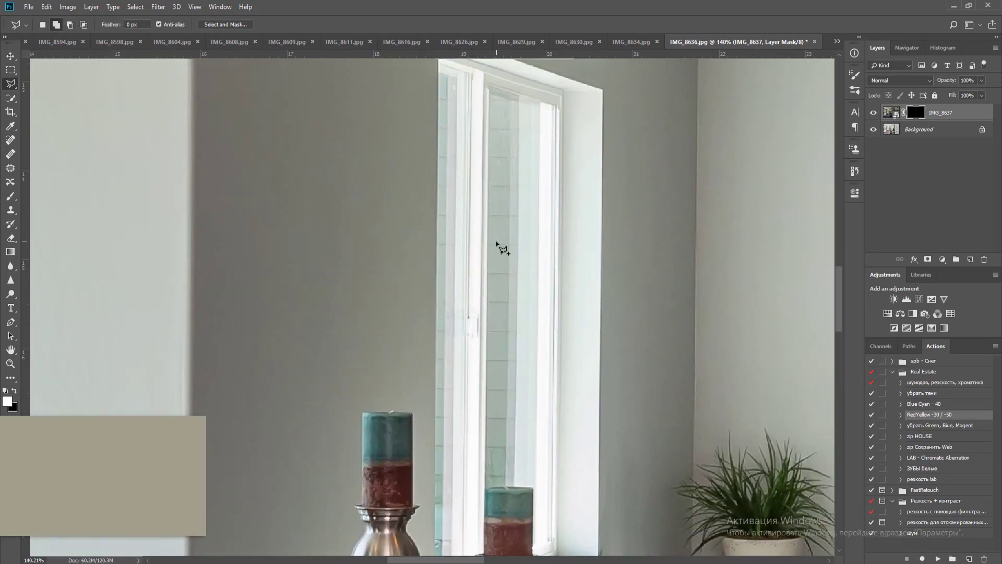
{"action": "scroll", "coordinate": [499, 245], "scroll_direction": "down", "scroll_amount": 1}
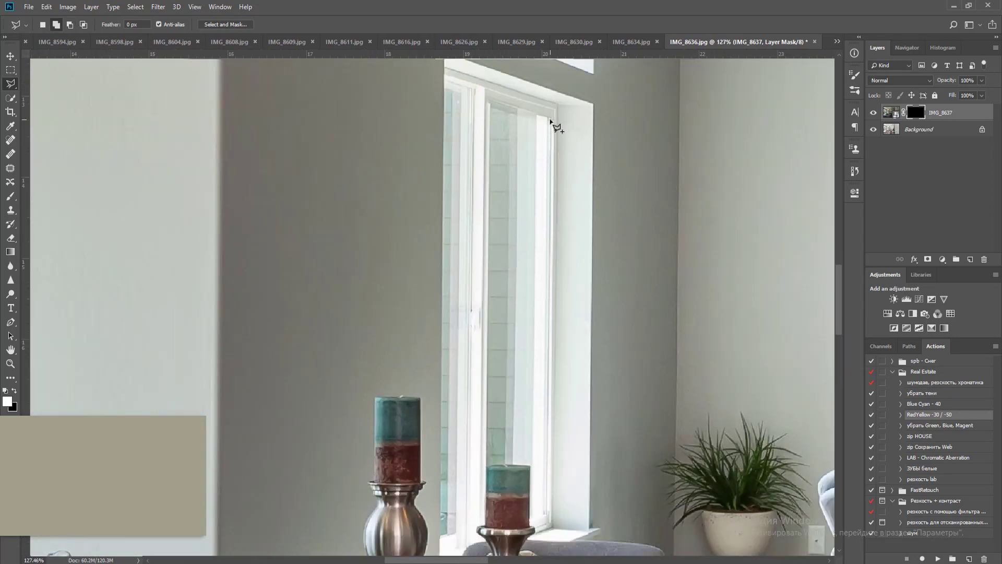
{"action": "left_click", "coordinate": [529, 526]}
{"action": "left_click", "coordinate": [530, 467]}
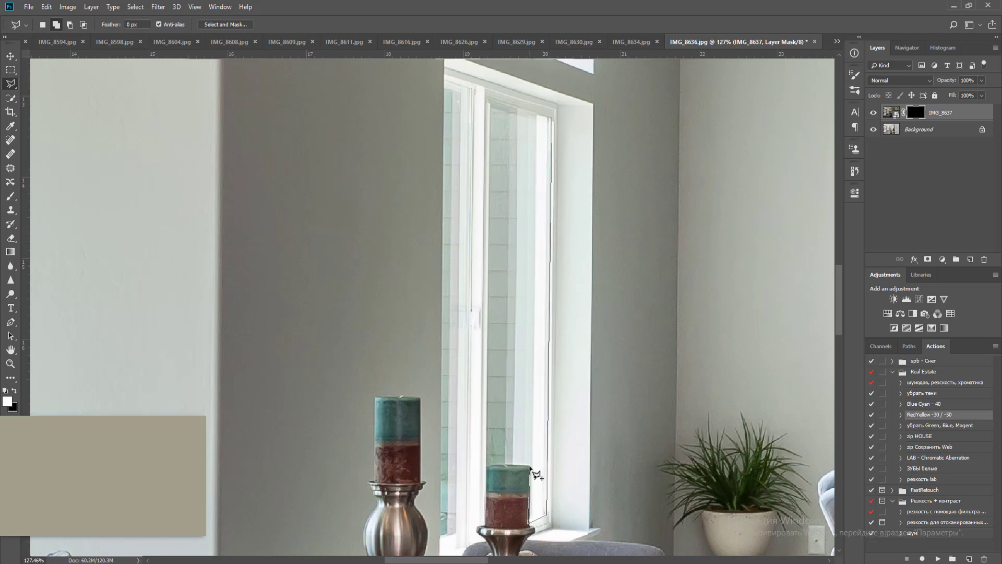
{"action": "left_click", "coordinate": [486, 467]}
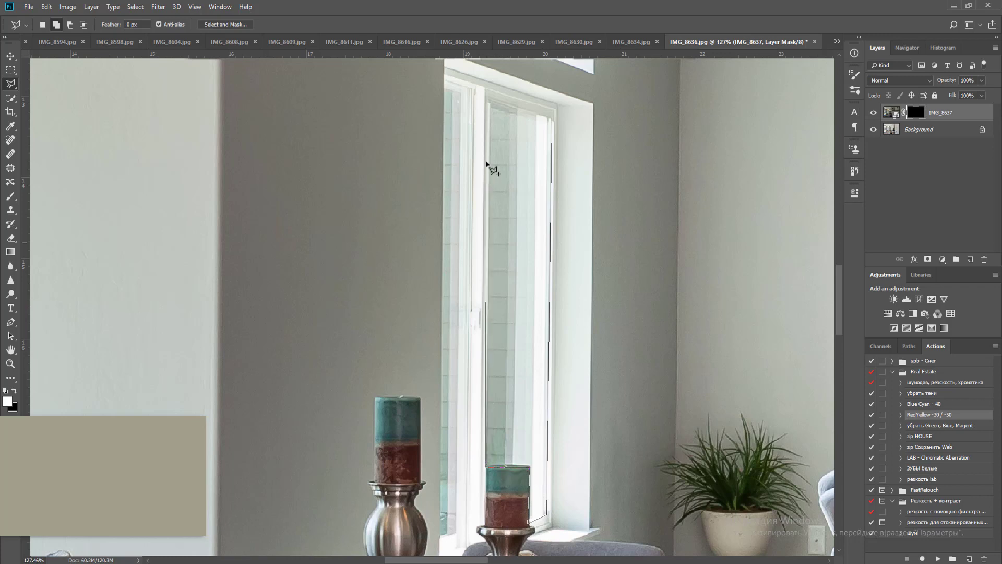
{"action": "double_click", "coordinate": [490, 101]}
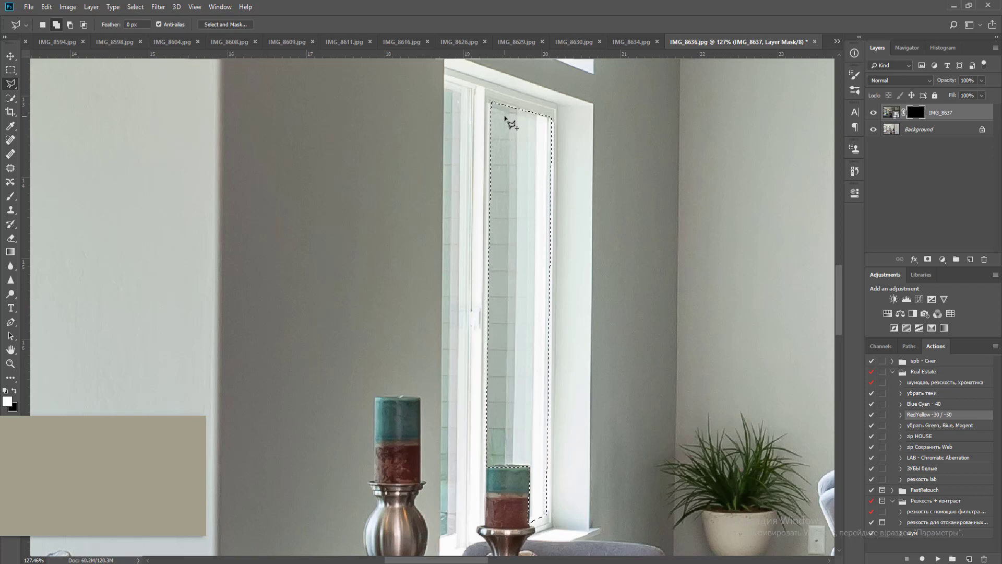
Add the narrow left pane of the tall far window to the polygonal selection
{"action": "left_click", "coordinate": [469, 91]}
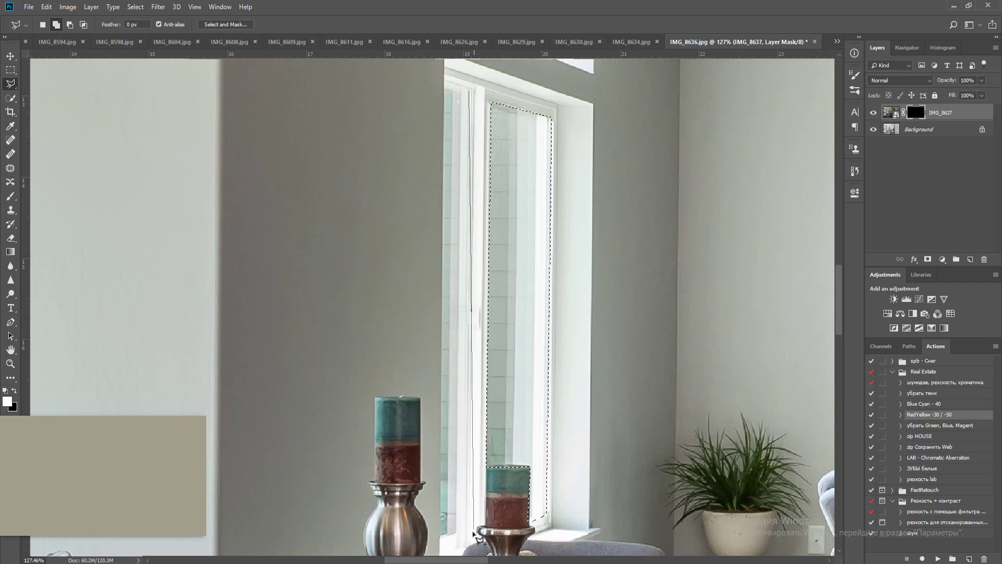
{"action": "left_click", "coordinate": [464, 547]}
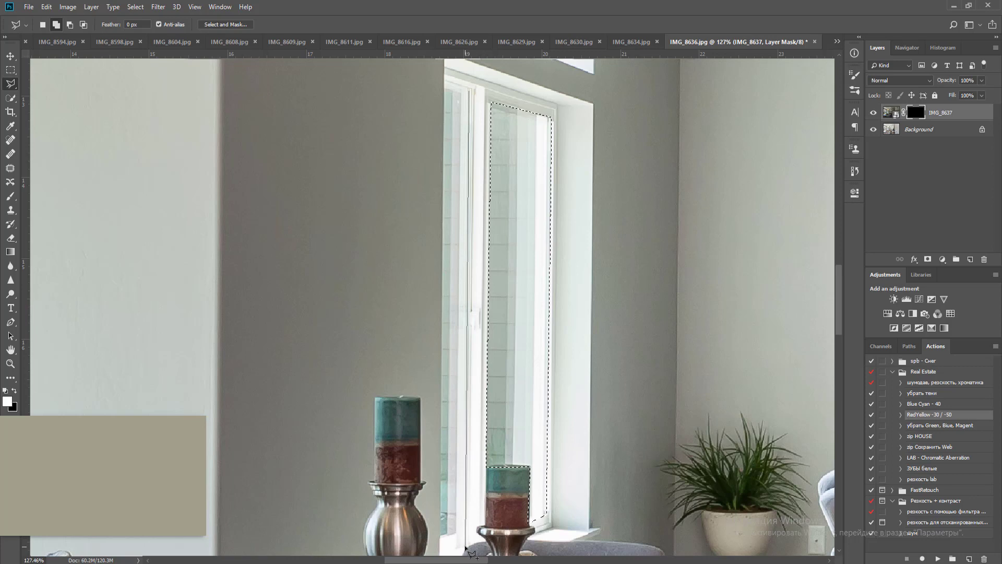
{"action": "left_click", "coordinate": [441, 554]}
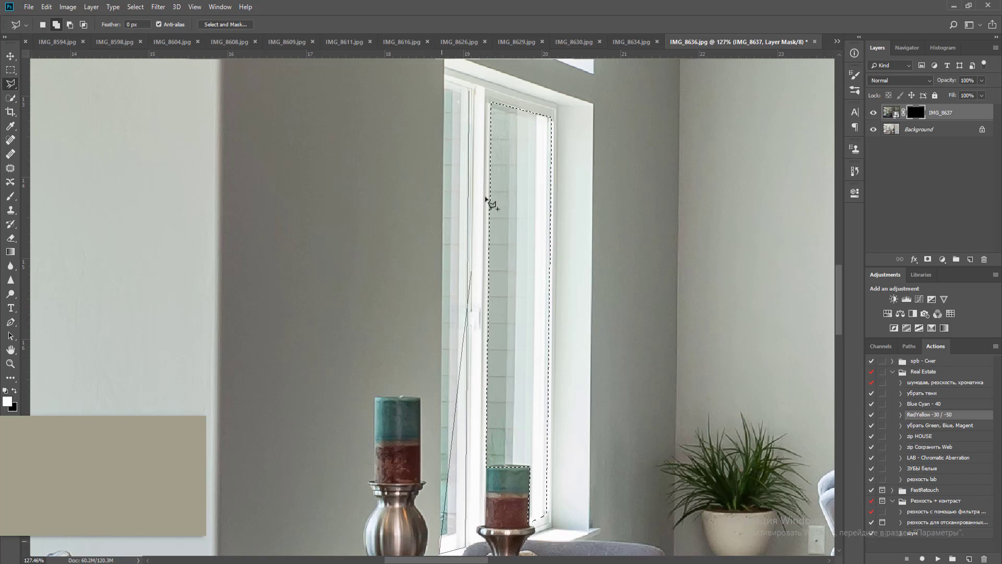
{"action": "double_click", "coordinate": [443, 77]}
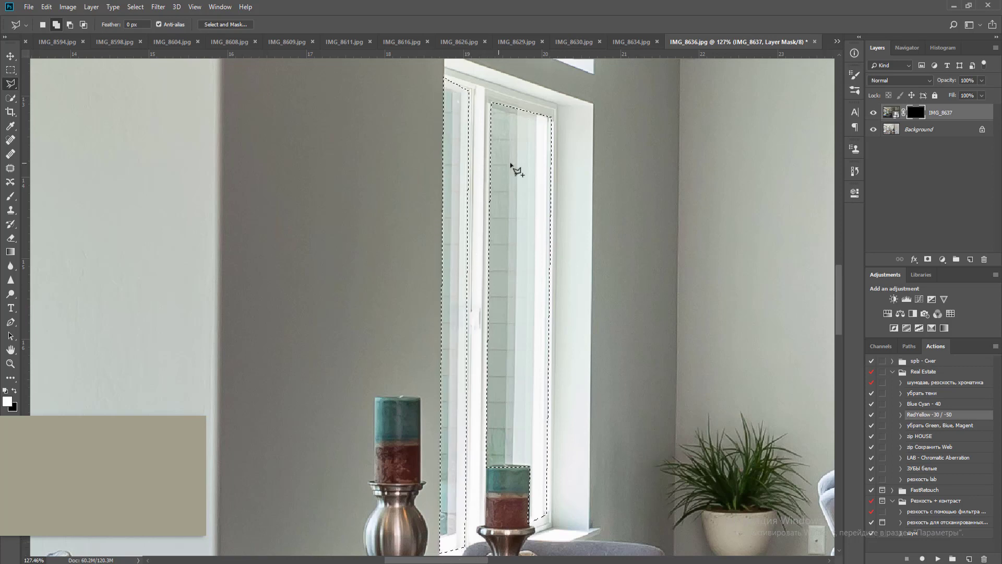
Add the small pane above the far window to the selection and fill the selected mask areas with white to reveal IMG_8637
{"action": "scroll", "coordinate": [509, 165], "scroll_direction": "down", "scroll_amount": 3}
{"action": "left_click_drag", "start_coordinate": [497, 180], "coordinate": [494, 373]}
{"action": "scroll", "coordinate": [496, 363], "scroll_direction": "up", "scroll_amount": 3}
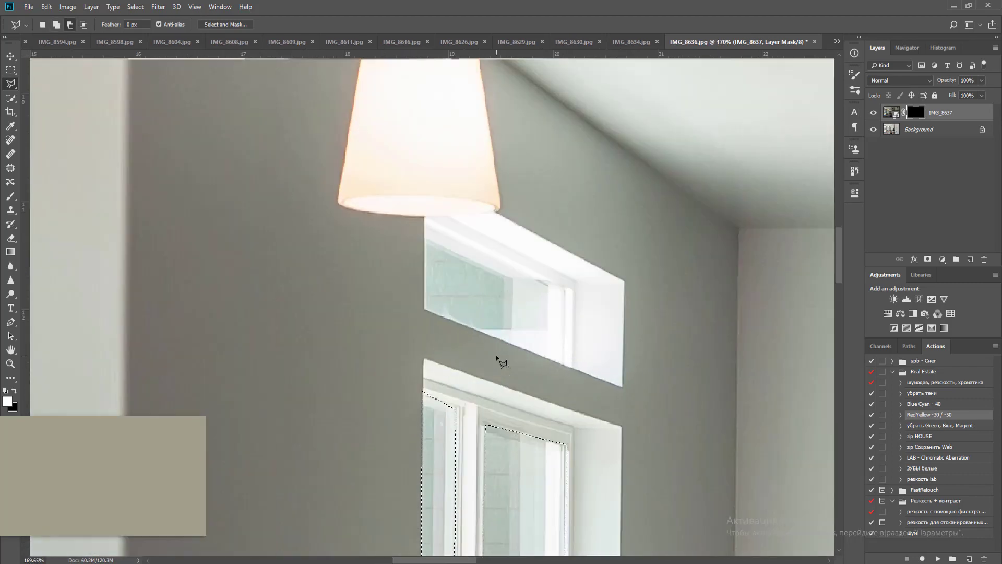
{"action": "left_click", "coordinate": [567, 289]}
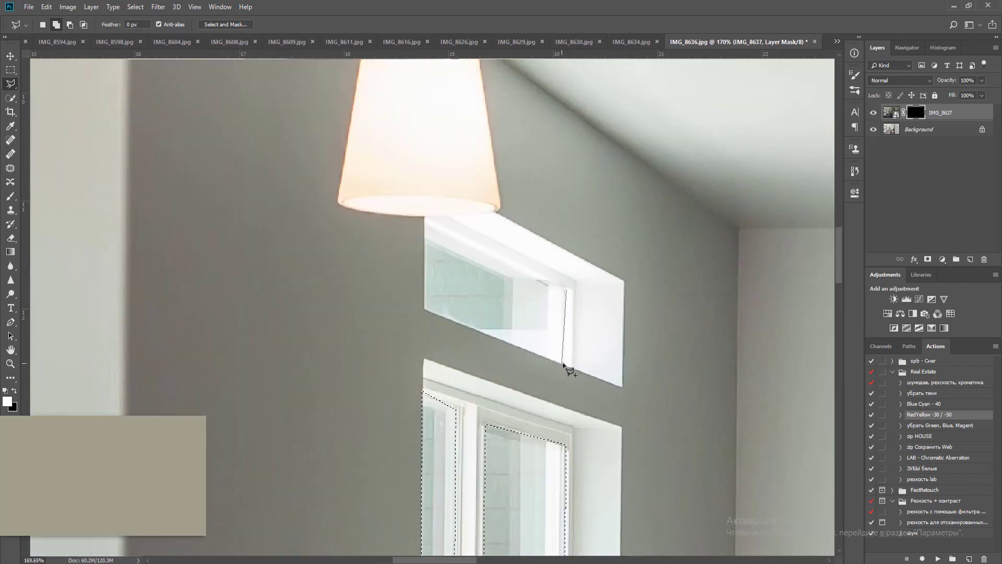
{"action": "left_click", "coordinate": [565, 365]}
{"action": "left_click", "coordinate": [423, 311]}
{"action": "left_click", "coordinate": [426, 220]}
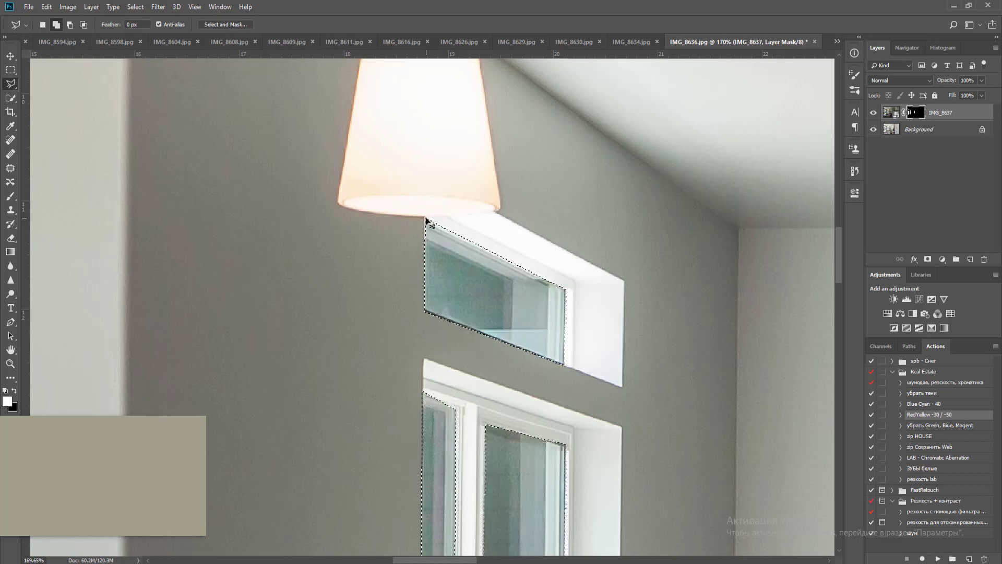
Deselect the window panes
{"action": "key", "text": "ctrl+0"}
{"action": "key", "text": "m"}
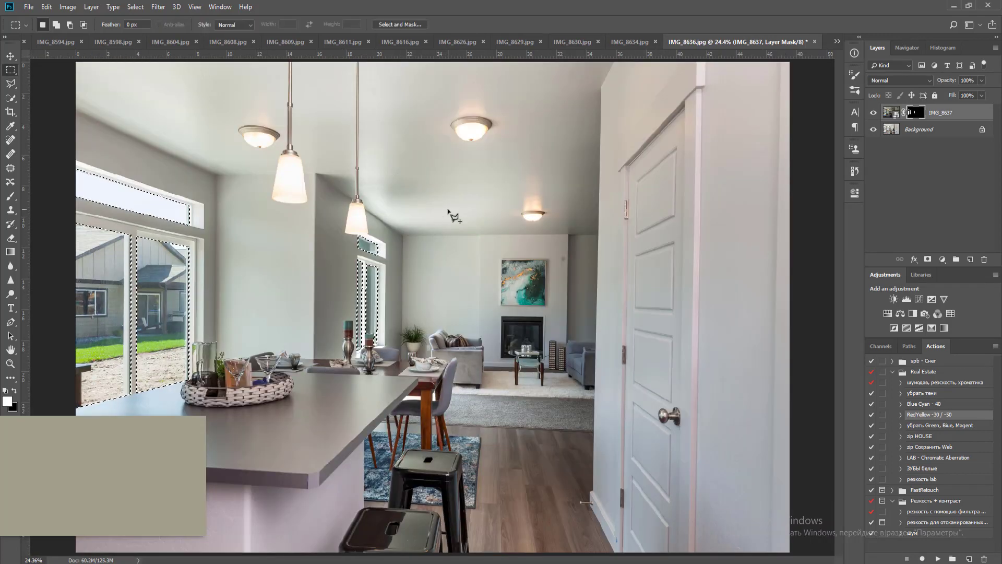
{"action": "key", "text": "ctrl+d"}
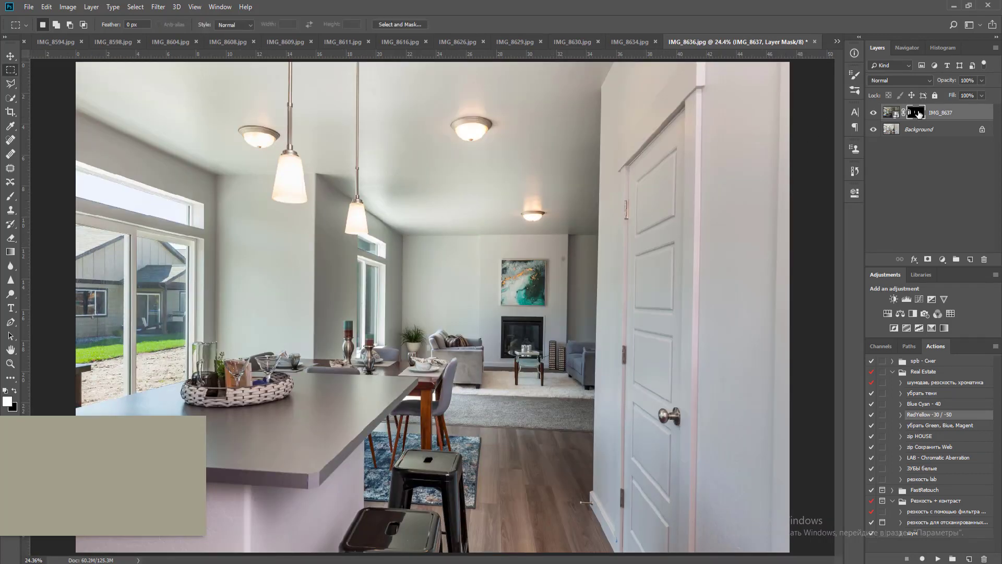
Add a Curves adjustment above the Background and brighten the midtones with an RGB point at input 116, output 135
{"action": "scroll", "coordinate": [509, 280], "scroll_direction": "down", "scroll_amount": 1}
{"action": "key", "text": "v"}
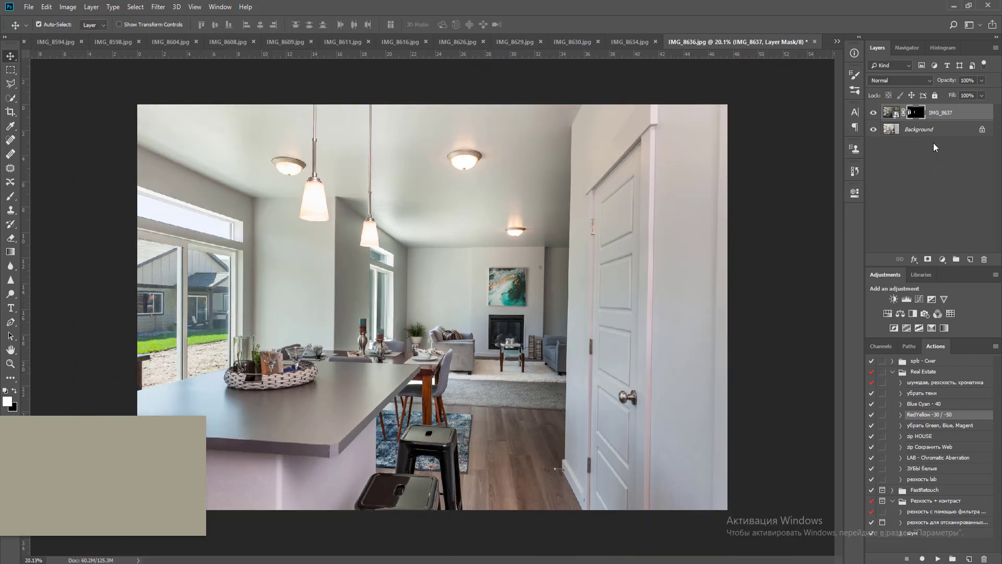
{"action": "left_click", "coordinate": [932, 129]}
{"action": "left_click", "coordinate": [918, 299]}
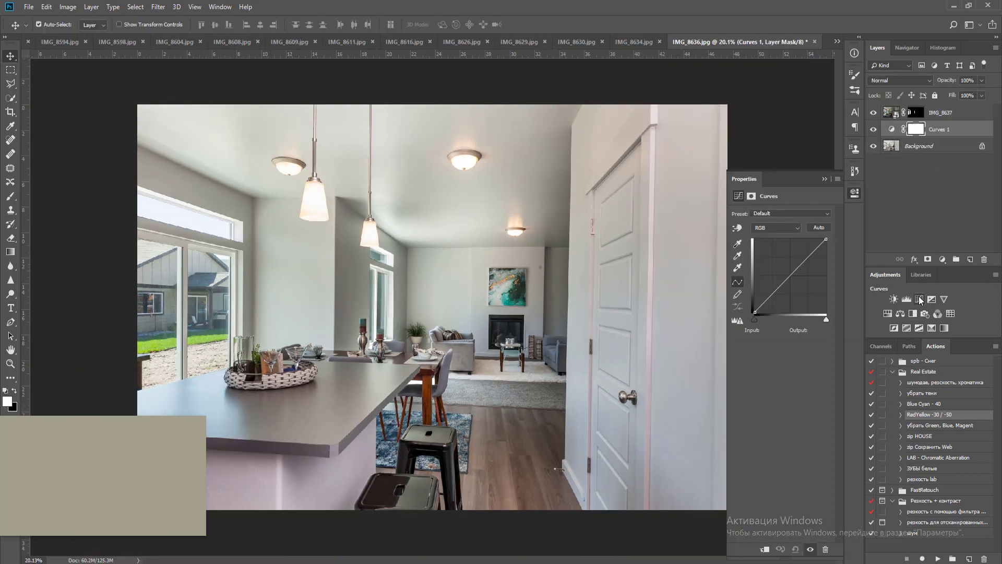
{"action": "left_click_drag", "start_coordinate": [792, 274], "coordinate": [787, 273]}
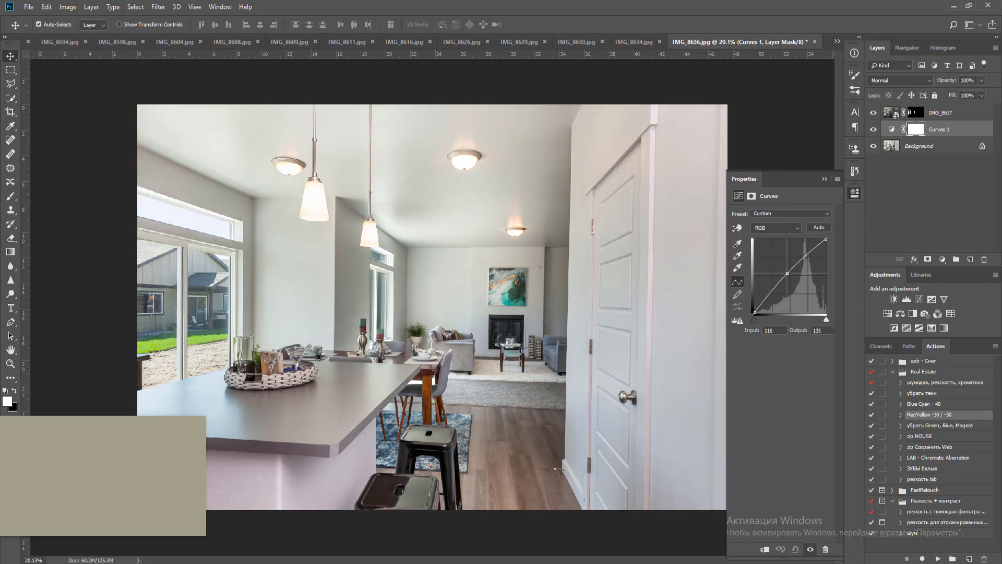
{"action": "left_click", "coordinate": [825, 179]}
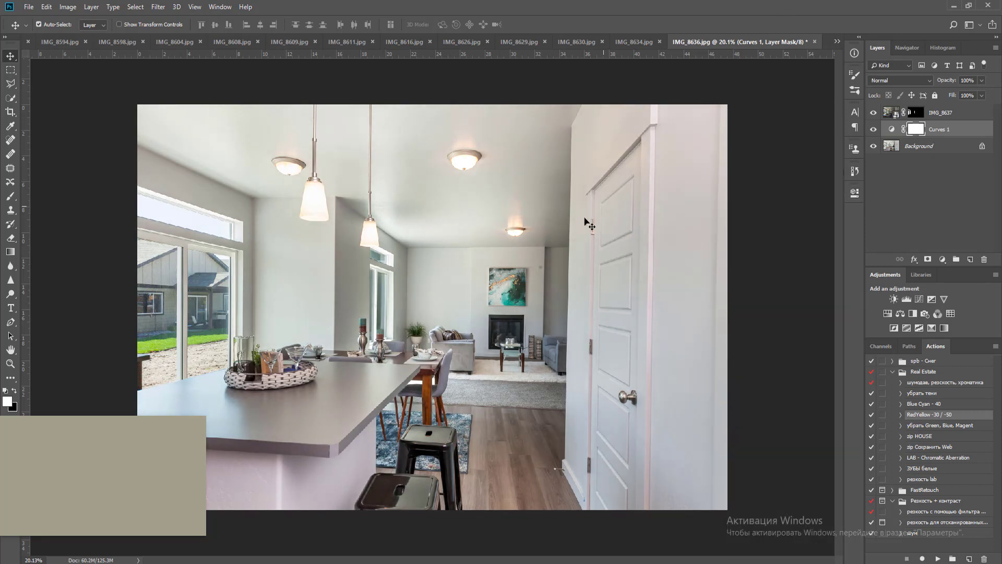
Paint black on the Curves mask over the stools and lower floor with a 1600-pixel brush, and merge the adjustment into the Background
{"action": "scroll", "coordinate": [590, 221], "scroll_direction": "down", "scroll_amount": 3}
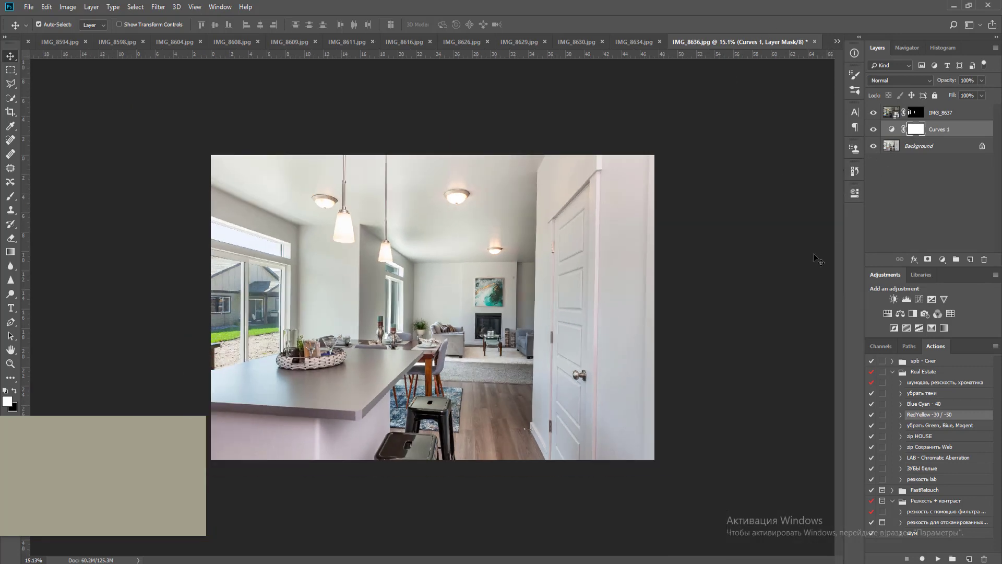
{"action": "key", "text": "b"}
{"action": "key", "text": "x"}
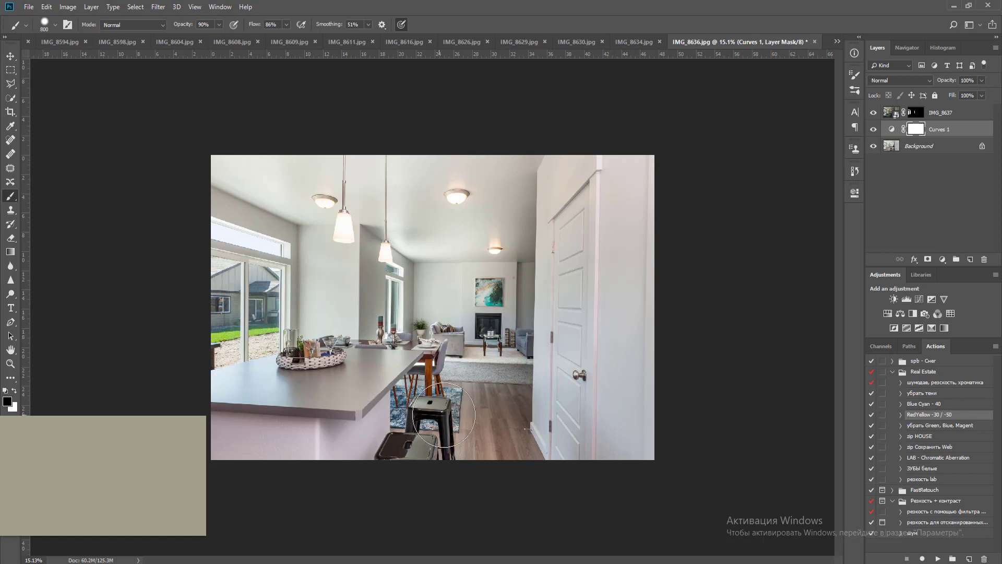
{"action": "key", "text": "bracketright"}
{"action": "key", "text": "bracketright"}
{"action": "key", "text": "bracketright"}
{"action": "key", "text": "bracketright"}
{"action": "key", "text": "bracketright"}
{"action": "left_click", "coordinate": [441, 450]}
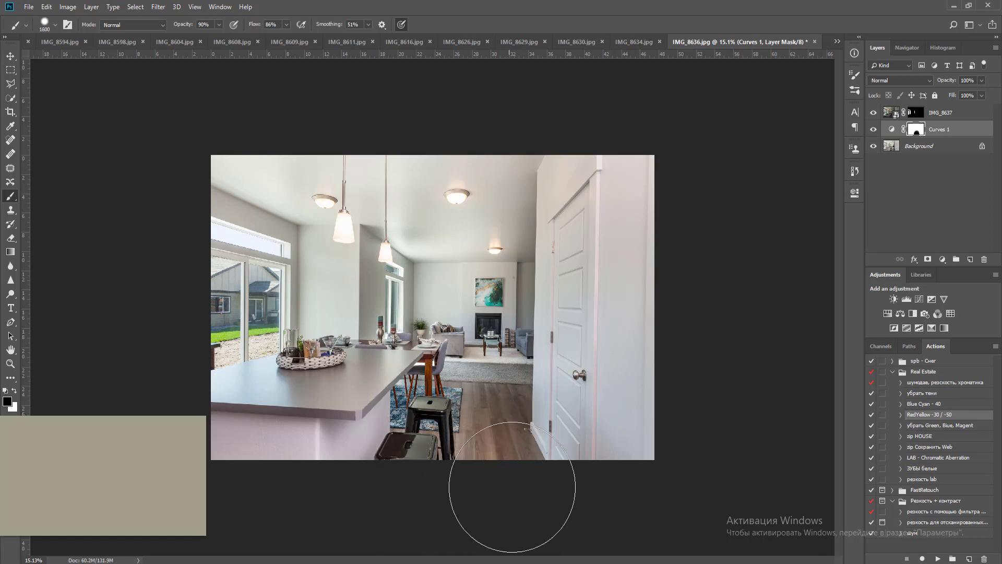
{"action": "key", "text": "ctrl+e"}
{"action": "key", "text": "v"}
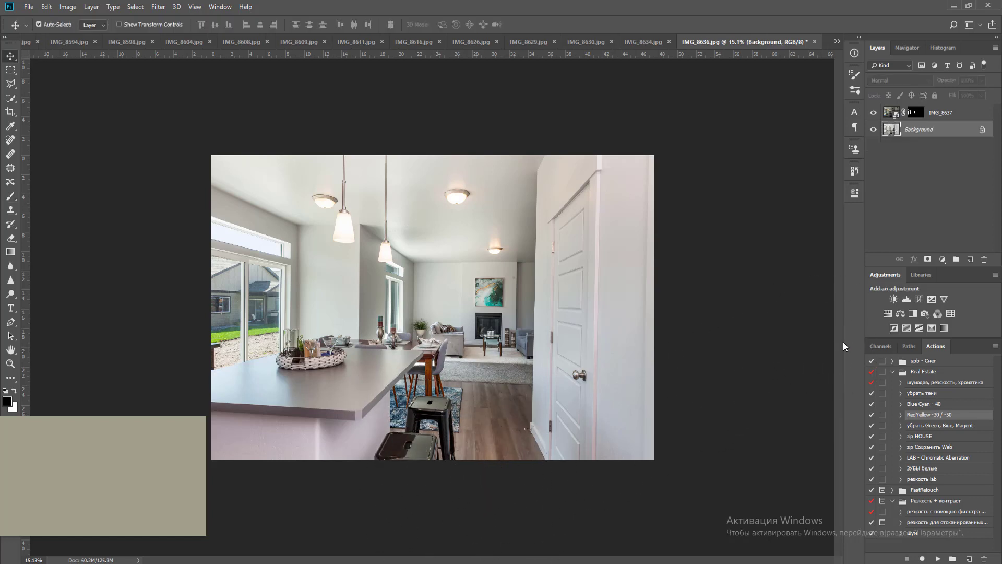
Run the RedYellow -30 / -50 action on the Background and add a Hue/Saturation adjustment that fully desaturates the Magentas
{"action": "left_click", "coordinate": [938, 558]}
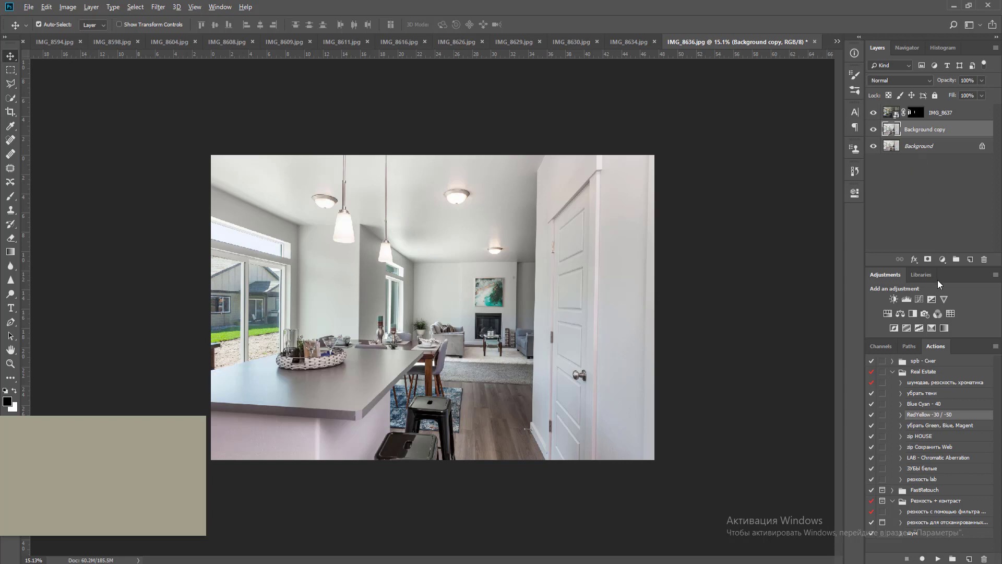
{"action": "left_click", "coordinate": [887, 313]}
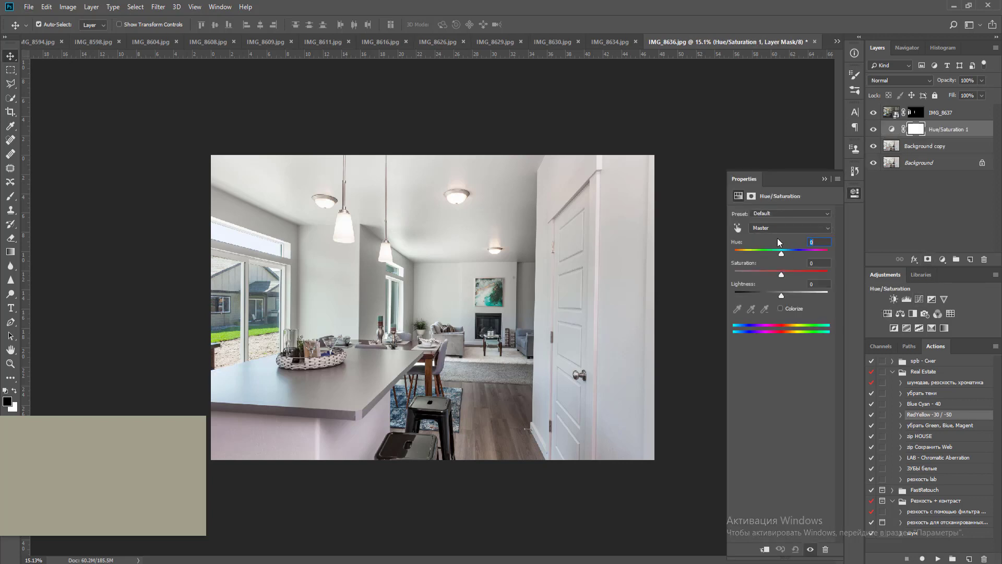
{"action": "left_click", "coordinate": [777, 228]}
{"action": "left_click", "coordinate": [776, 285]}
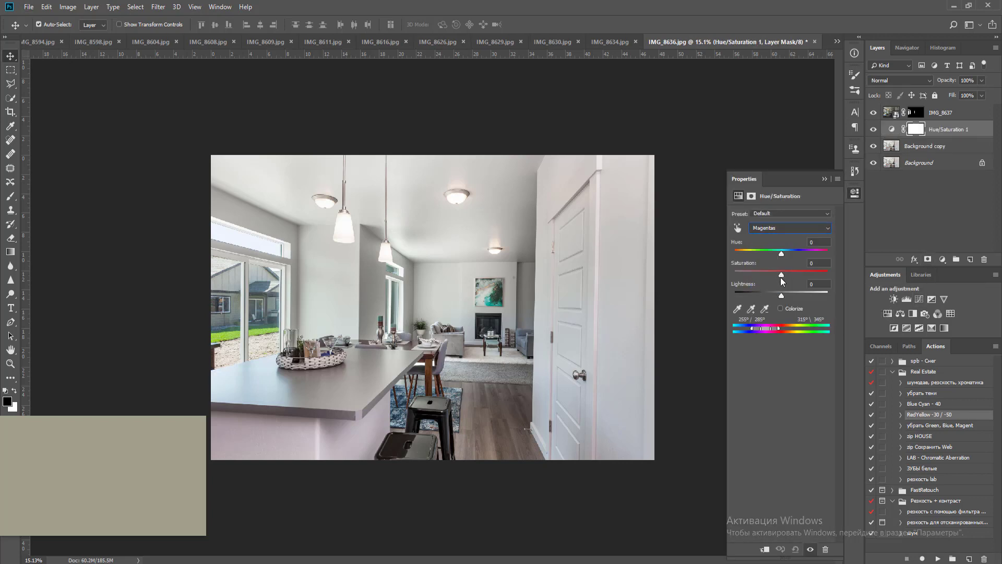
{"action": "left_click_drag", "start_coordinate": [781, 276], "coordinate": [722, 281]}
Delete the Background copy layer and merge the Hue/Saturation adjustment into the Background
{"action": "left_click", "coordinate": [924, 149]}
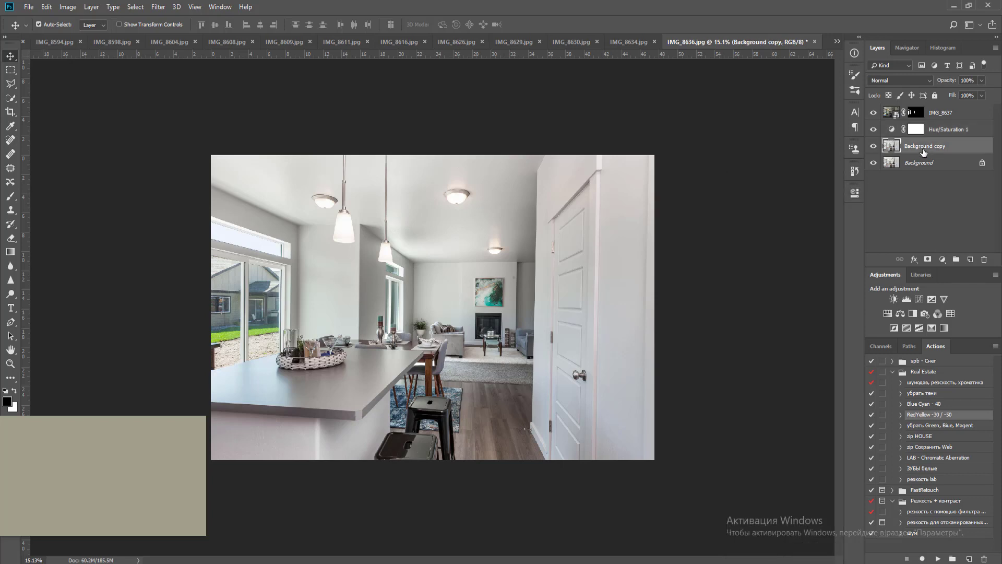
{"action": "key", "text": "Delete"}
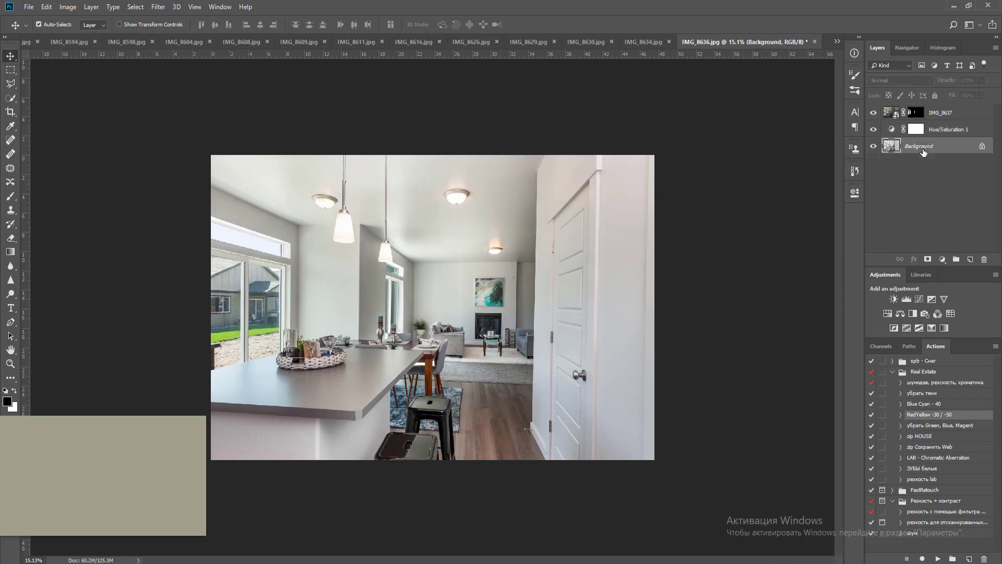
{"action": "left_click", "coordinate": [947, 134]}
{"action": "left_click", "coordinate": [947, 147], "text": "ctrl"}
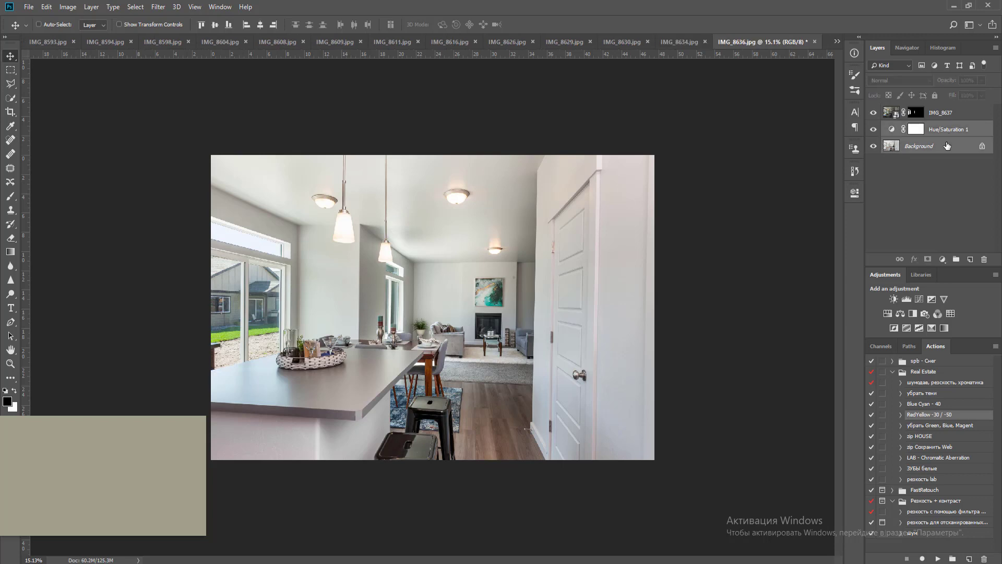
{"action": "key", "text": "Delete"}
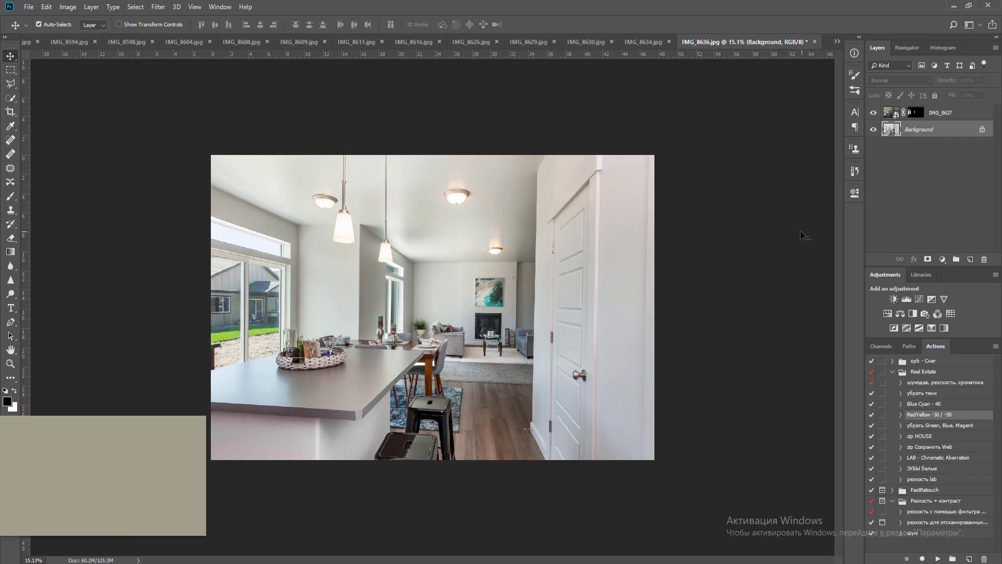
Add a Levels adjustment with the white input level at 236 and merge it into the Background
{"action": "left_click", "coordinate": [906, 299]}
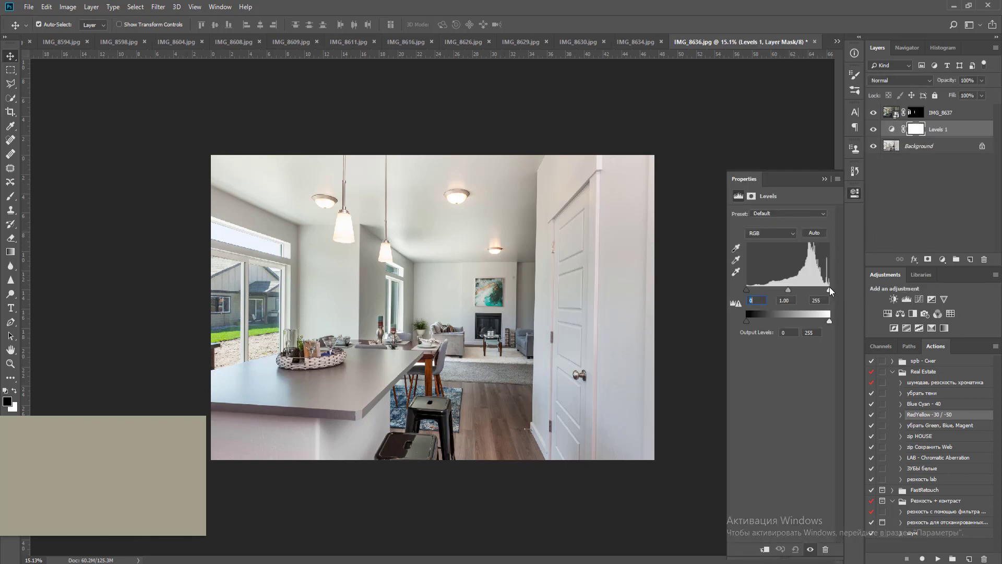
{"action": "left_click_drag", "start_coordinate": [829, 290], "coordinate": [822, 291]}
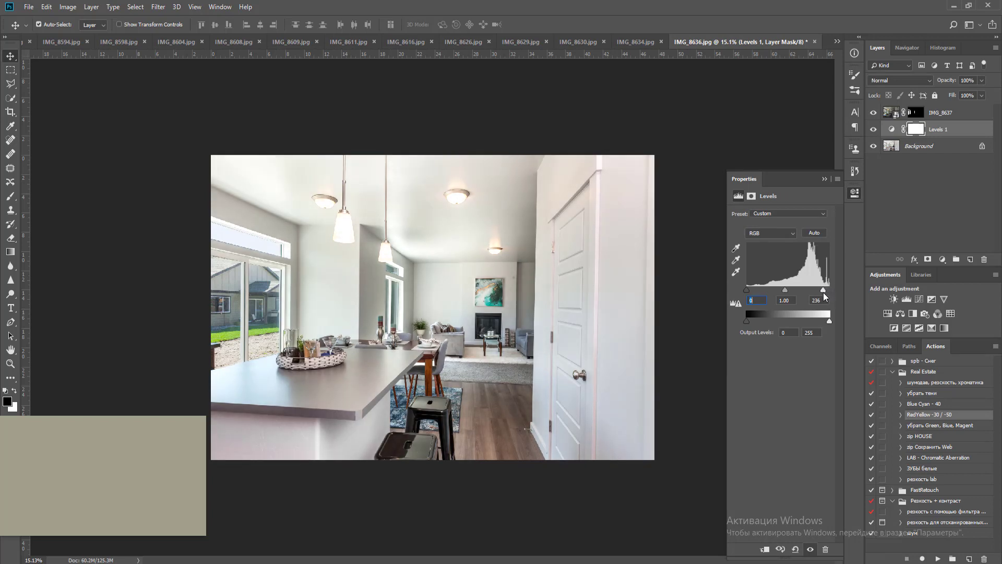
{"action": "key", "text": "ctrl+e"}
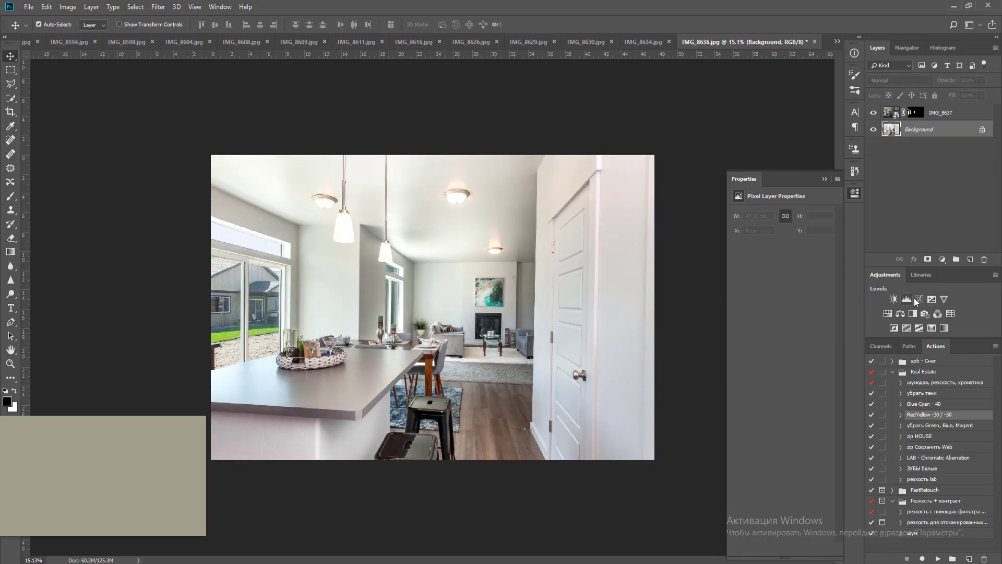
Add a Curves adjustment above the Background and brighten the midtones with an RGB point at input 109, output 125
{"action": "left_click", "coordinate": [919, 299]}
{"action": "left_click_drag", "start_coordinate": [791, 277], "coordinate": [787, 273]}
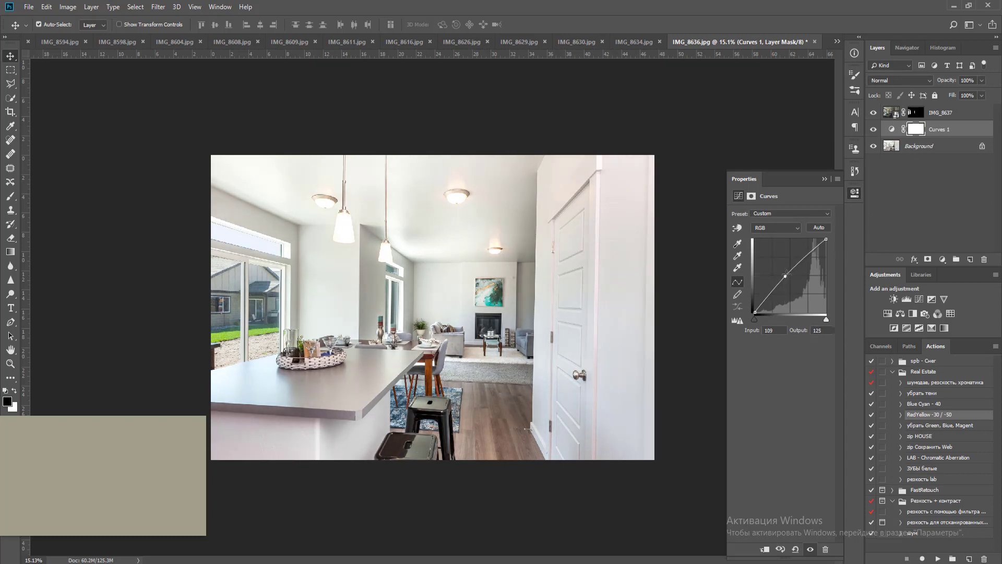
{"action": "left_click", "coordinate": [916, 132]}
Mask the Curves brightening off the floor, stools and counter, restore it over the lower door area, and merge all layers into the Background
{"action": "key", "text": "b"}
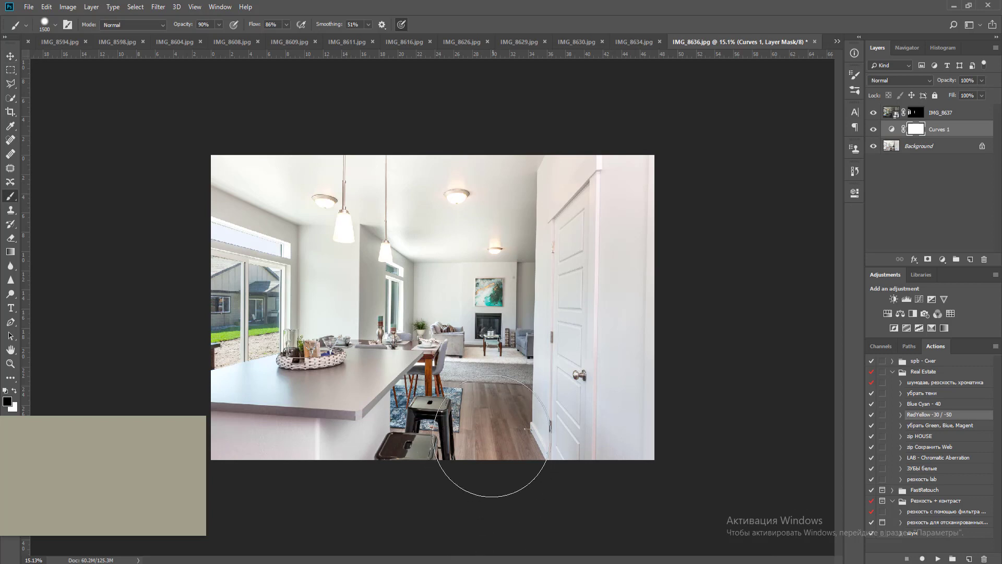
{"action": "mouse_move", "coordinate": [470, 403]}
{"action": "left_mouse_down"}
{"action": "mouse_move", "coordinate": [414, 436]}
{"action": "mouse_move", "coordinate": [480, 291]}
{"action": "mouse_move", "coordinate": [471, 432]}
{"action": "mouse_move", "coordinate": [566, 518]}
{"action": "mouse_move", "coordinate": [637, 463]}
{"action": "left_mouse_up"}
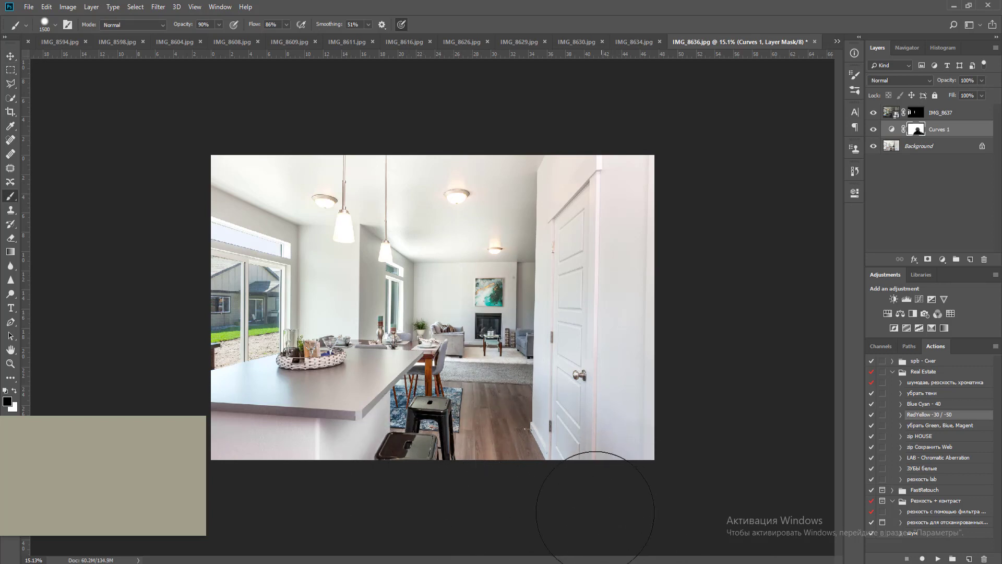
{"action": "key", "text": "x"}
{"action": "mouse_move", "coordinate": [605, 392]}
{"action": "left_mouse_down"}
{"action": "mouse_move", "coordinate": [597, 413]}
{"action": "mouse_move", "coordinate": [597, 396]}
{"action": "mouse_move", "coordinate": [587, 406]}
{"action": "mouse_move", "coordinate": [599, 443]}
{"action": "mouse_move", "coordinate": [613, 410]}
{"action": "left_mouse_up"}
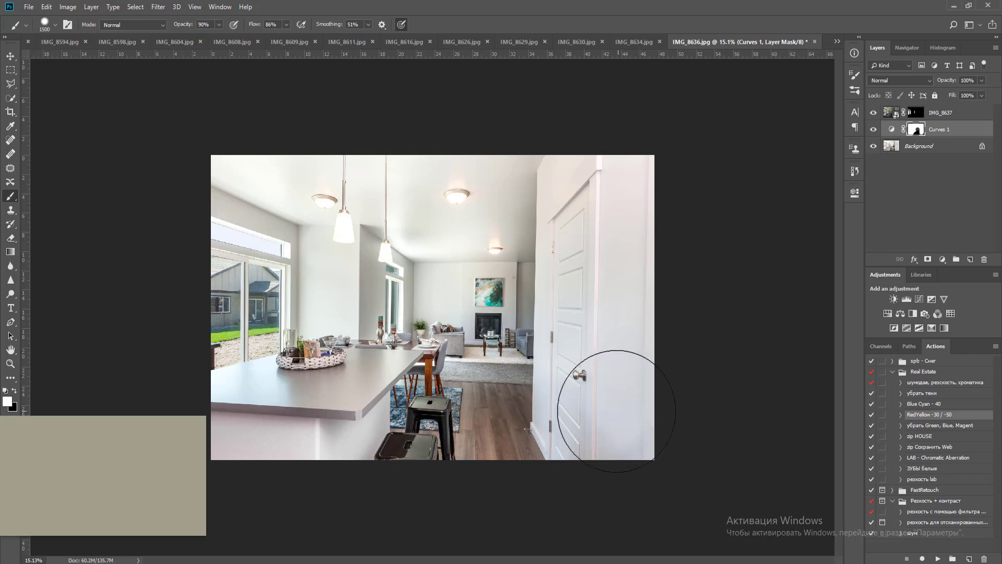
{"action": "key", "text": "x"}
{"action": "mouse_move", "coordinate": [335, 392]}
{"action": "left_mouse_down"}
{"action": "mouse_move", "coordinate": [248, 415]}
{"action": "mouse_move", "coordinate": [268, 458]}
{"action": "mouse_move", "coordinate": [374, 431]}
{"action": "mouse_move", "coordinate": [424, 438]}
{"action": "mouse_move", "coordinate": [425, 472]}
{"action": "mouse_move", "coordinate": [425, 336]}
{"action": "mouse_move", "coordinate": [479, 405]}
{"action": "mouse_move", "coordinate": [484, 434]}
{"action": "left_mouse_up"}
{"action": "key", "text": "ctrl+shift+e"}
{"action": "key", "text": "v"}
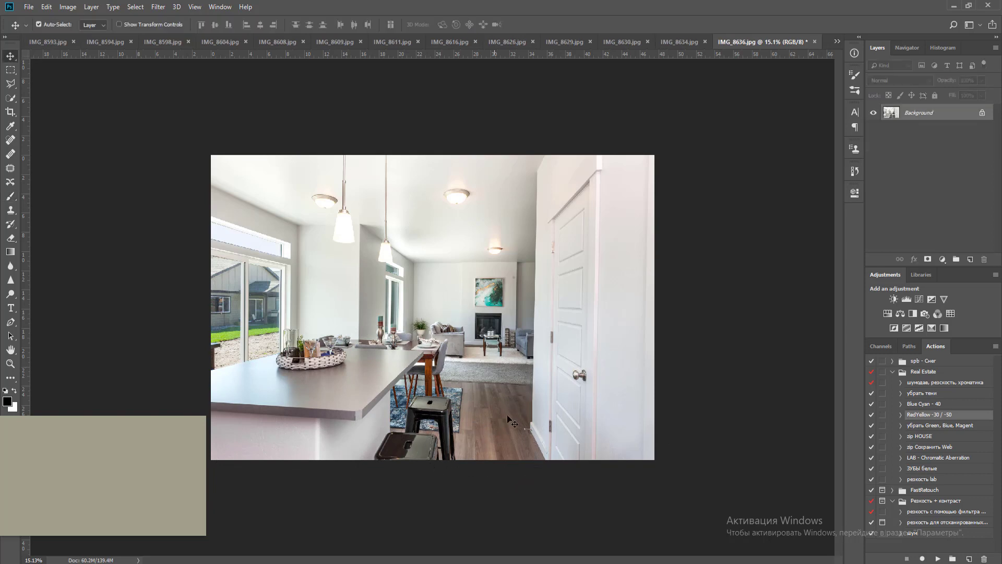
Place vertical guides at the window post and door frame, distort a duplicate layer's lower right corner outward to straighten the verticals, and merge it down
{"action": "left_click_drag", "start_coordinate": [24, 296], "coordinate": [244, 320]}
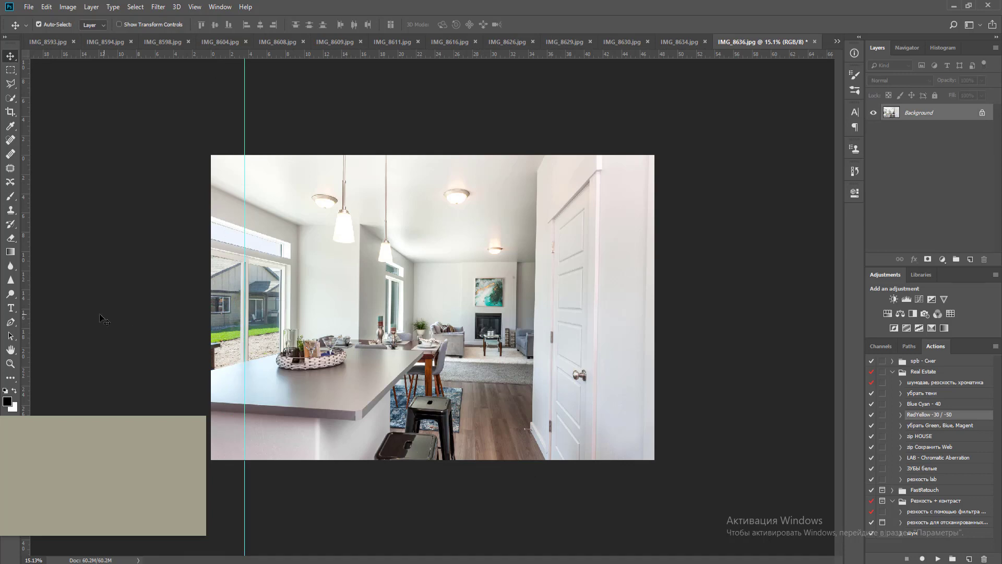
{"action": "left_click_drag", "start_coordinate": [27, 315], "coordinate": [601, 407]}
{"action": "key", "text": "ctrl+j"}
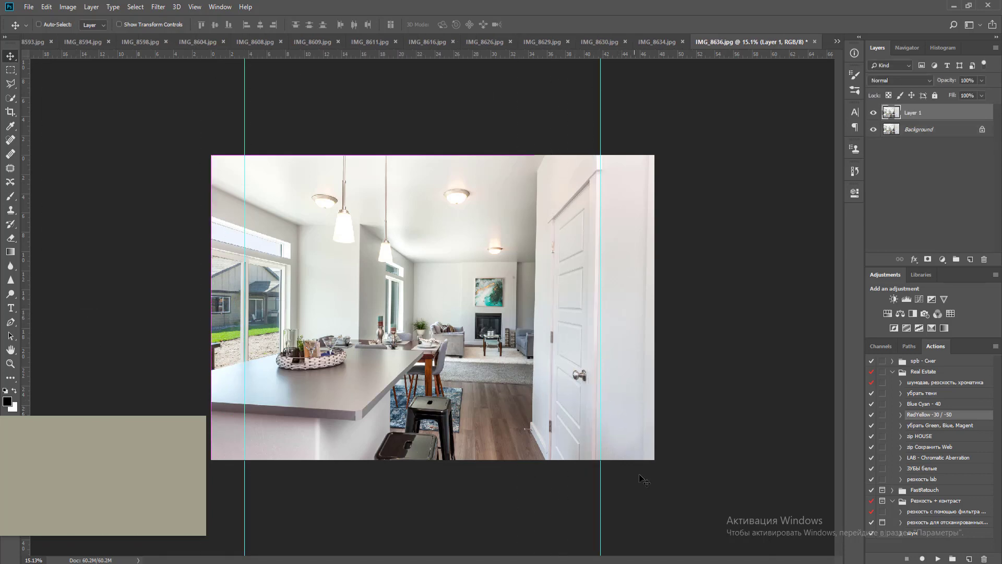
{"action": "key", "text": "ctrl+t"}
{"action": "left_click_drag", "start_coordinate": [658, 463], "coordinate": [668, 463]}
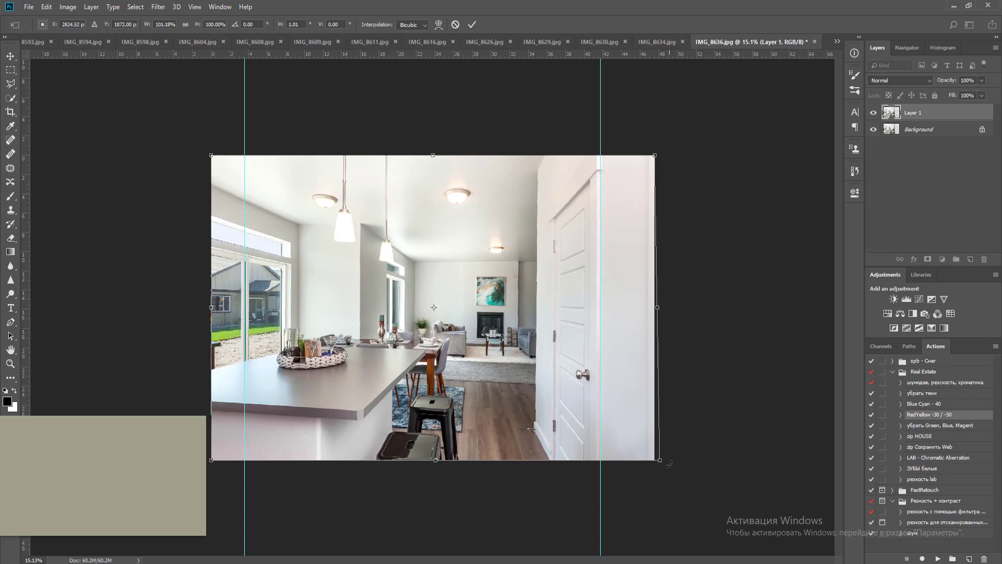
{"action": "key", "text": "Return"}
{"action": "key", "text": "Return"}
{"action": "key", "text": "ctrl+e"}
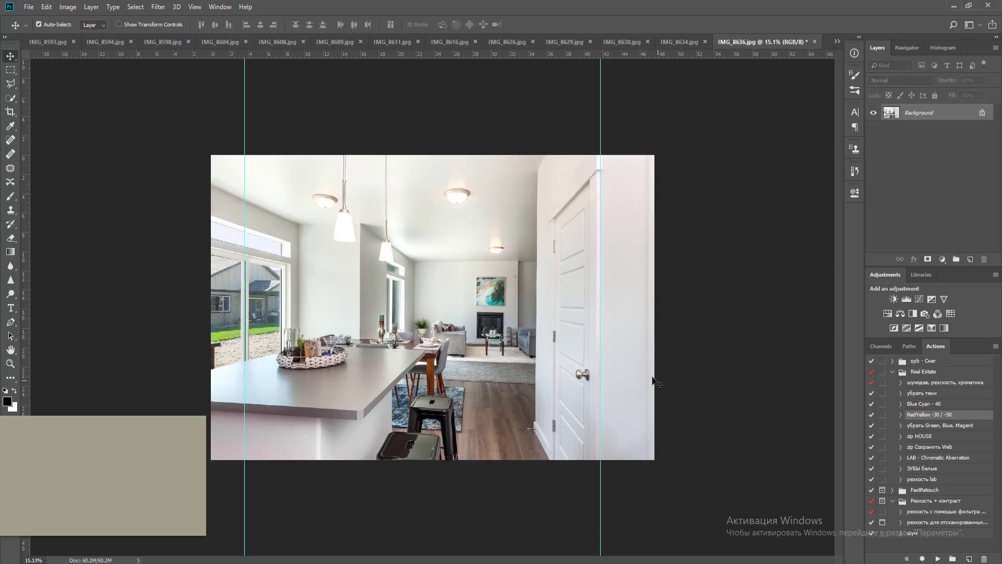
Close IMG_8636.jpg, saving it as a baseline standard JPEG at maximum quality 12
{"action": "key", "text": "ctrl+w"}
{"action": "key", "text": "Return"}
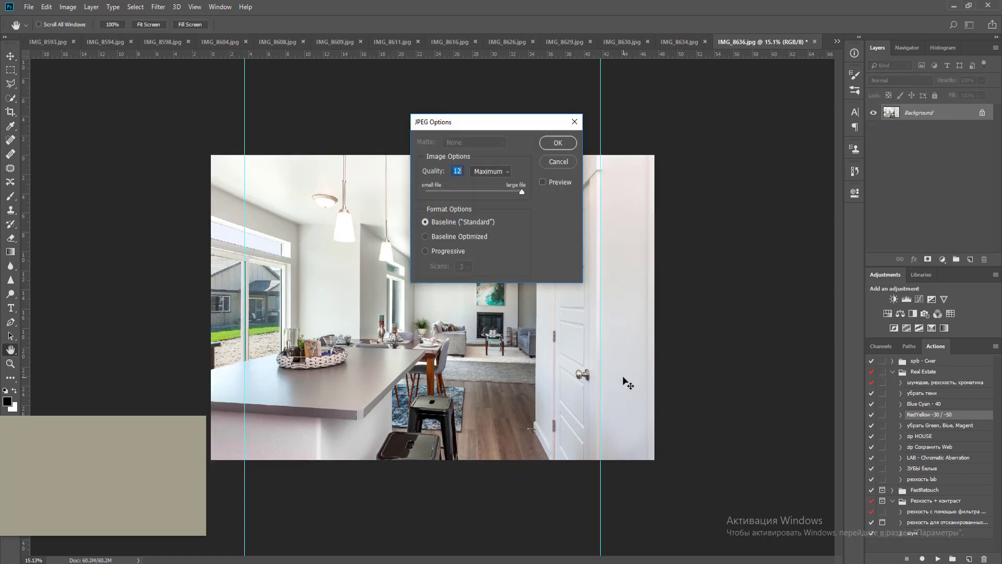
{"action": "key", "text": "Return"}
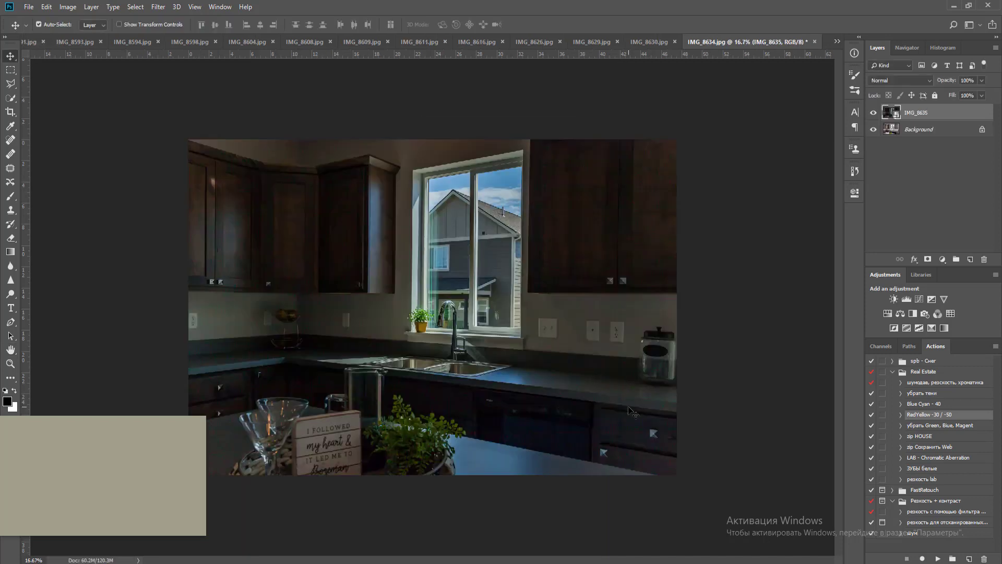
Add a black mask to the IMG_8635 layer and outline the kitchen window's left pane with a polygonal selection
{"action": "left_click", "coordinate": [928, 260], "text": "alt"}
{"action": "key", "text": "z"}
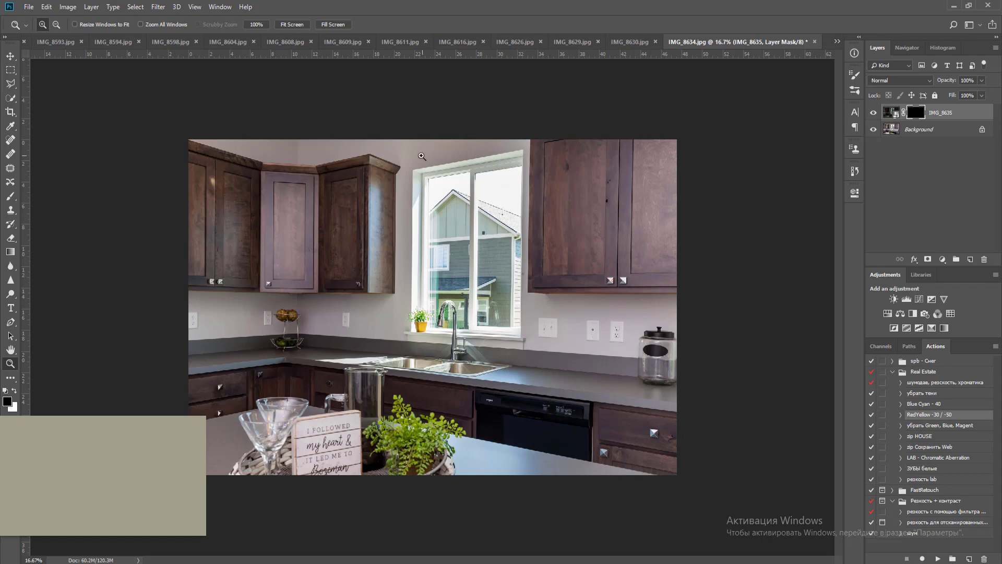
{"action": "left_click_drag", "start_coordinate": [422, 156], "coordinate": [538, 342]}
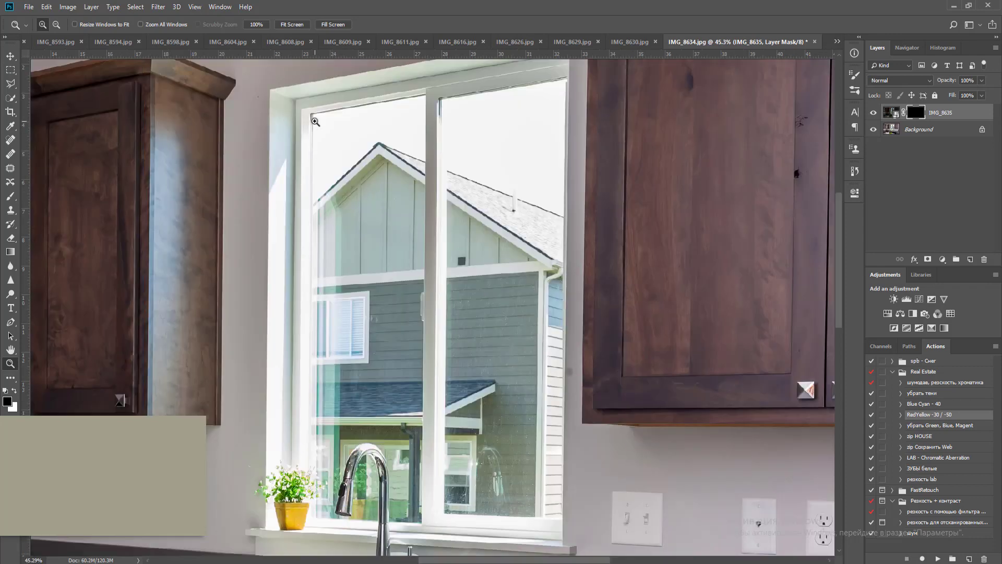
{"action": "key", "text": "l"}
{"action": "left_click", "coordinate": [311, 114]}
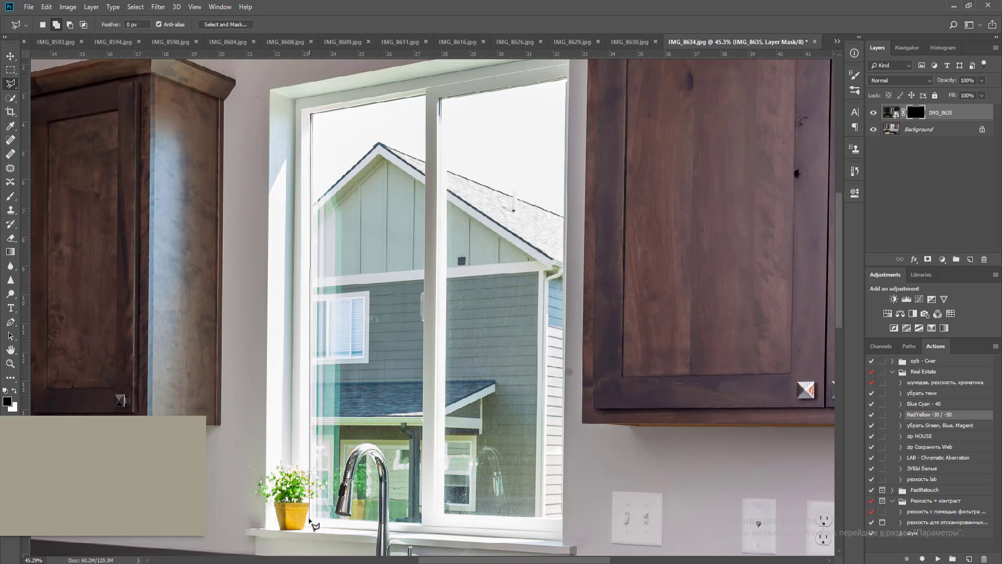
{"action": "left_click", "coordinate": [310, 520]}
{"action": "left_click", "coordinate": [422, 524]}
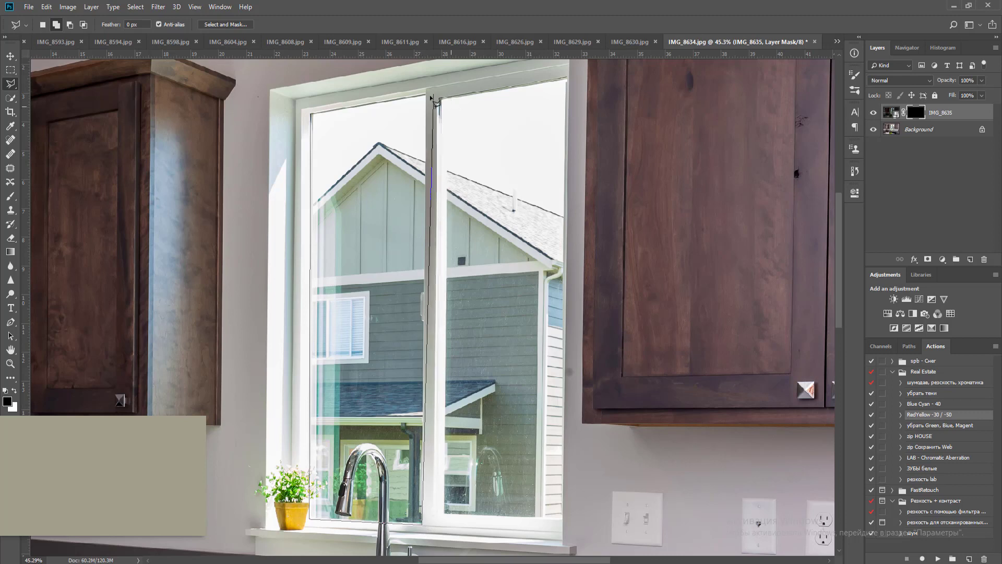
{"action": "double_click", "coordinate": [426, 96]}
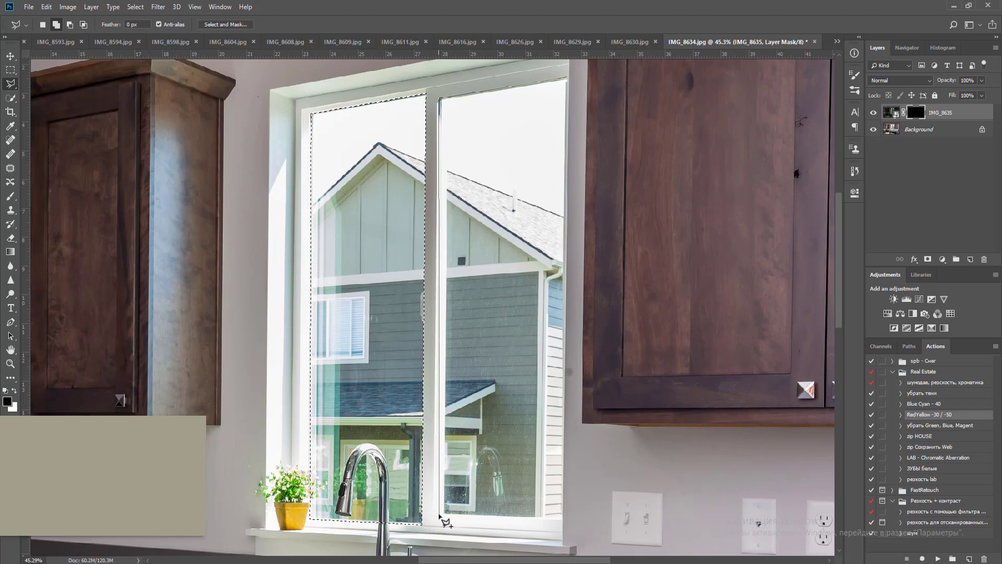
Add the window's right pane to the selection, fill both mask areas with white to reveal IMG_8635, and deselect
{"action": "left_click", "coordinate": [439, 514]}
{"action": "left_click", "coordinate": [563, 520]}
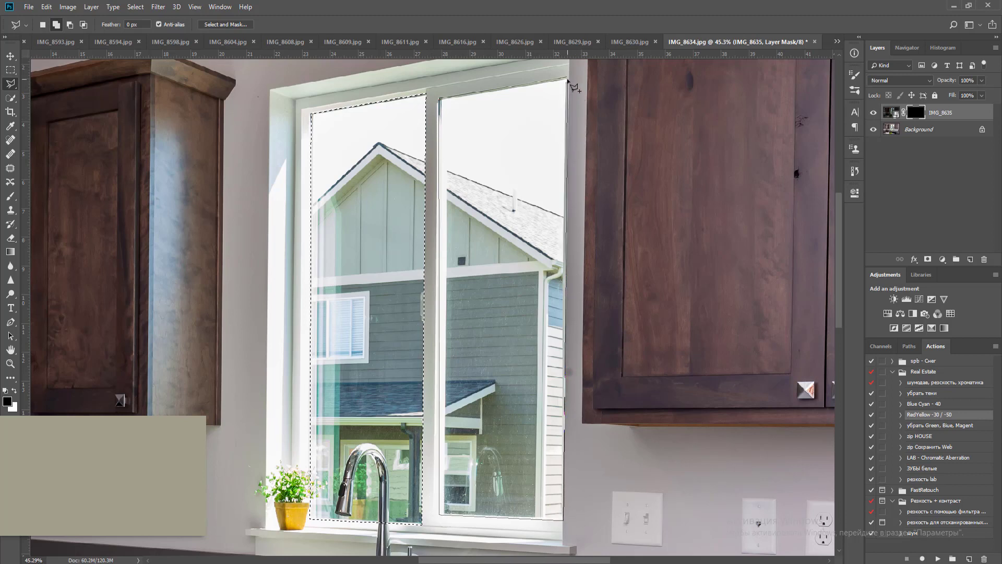
{"action": "left_click", "coordinate": [568, 80]}
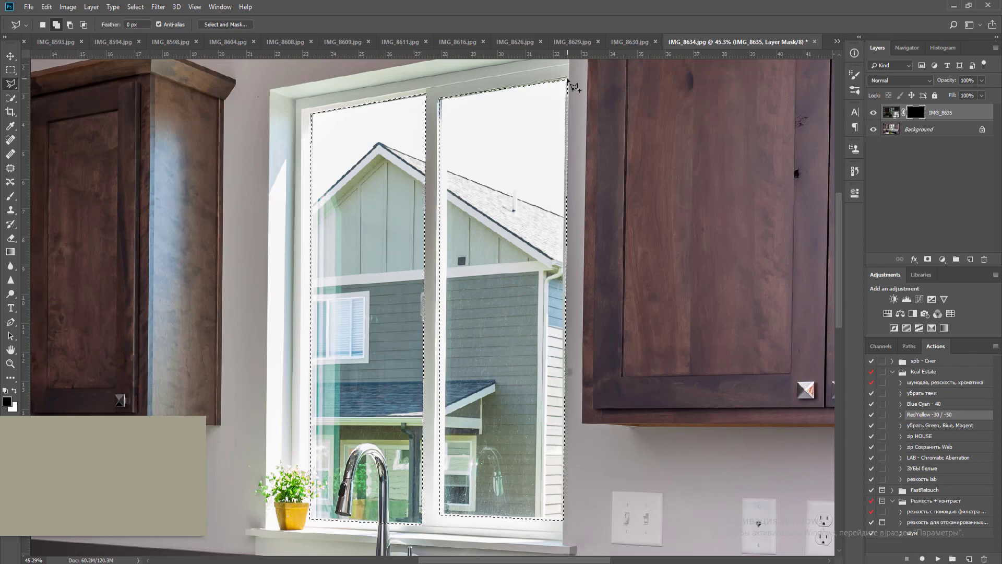
{"action": "key", "text": "Delete"}
{"action": "key", "text": "ctrl+d"}
{"action": "key", "text": "m"}
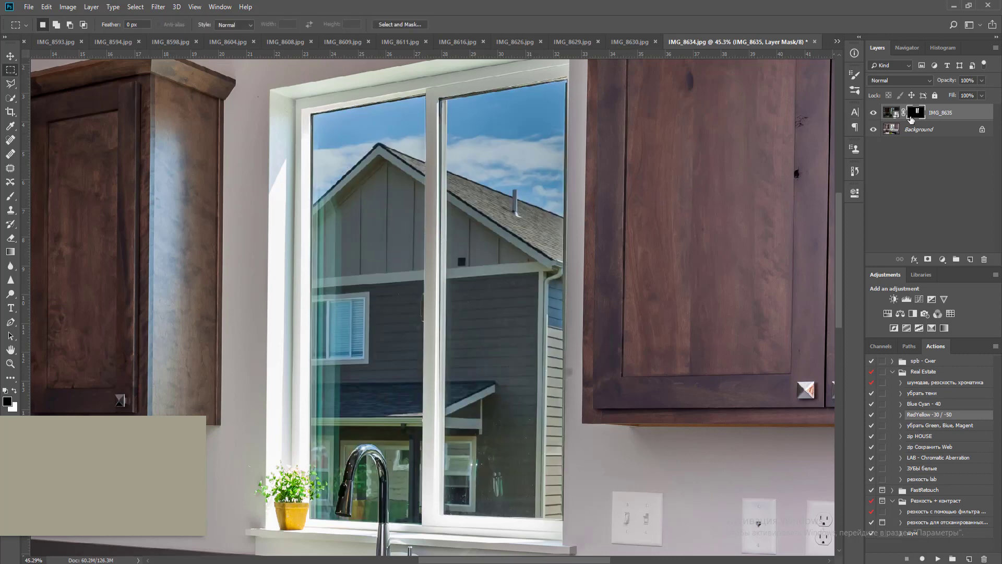
Paint white on the IMG_8635 mask along the left pane's outer edge with a 175 px brush at 48% opacity and 37% flow
{"action": "key", "text": "b"}
{"action": "key", "text": "x"}
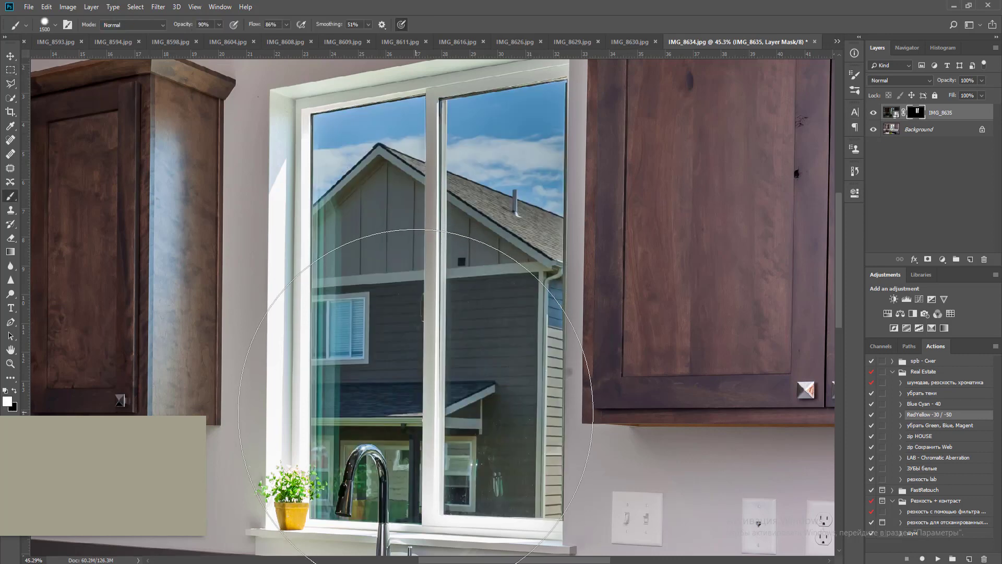
{"action": "left_click", "coordinate": [219, 26]}
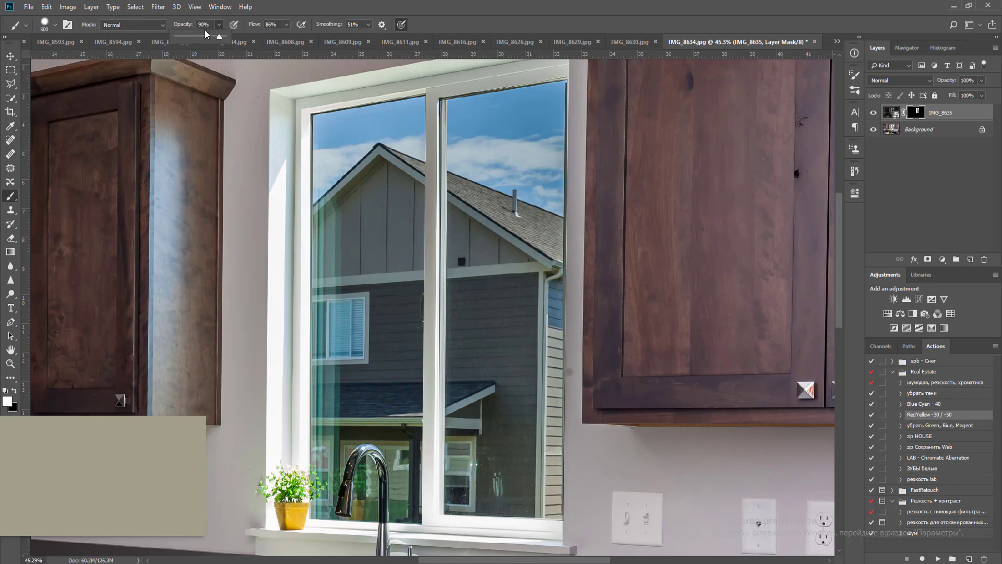
{"action": "left_click", "coordinate": [380, 4]}
{"action": "key", "text": "bracketleft"}
{"action": "key", "text": "bracketleft"}
{"action": "key", "text": "bracketleft"}
{"action": "key", "text": "bracketleft"}
{"action": "key", "text": "bracketleft"}
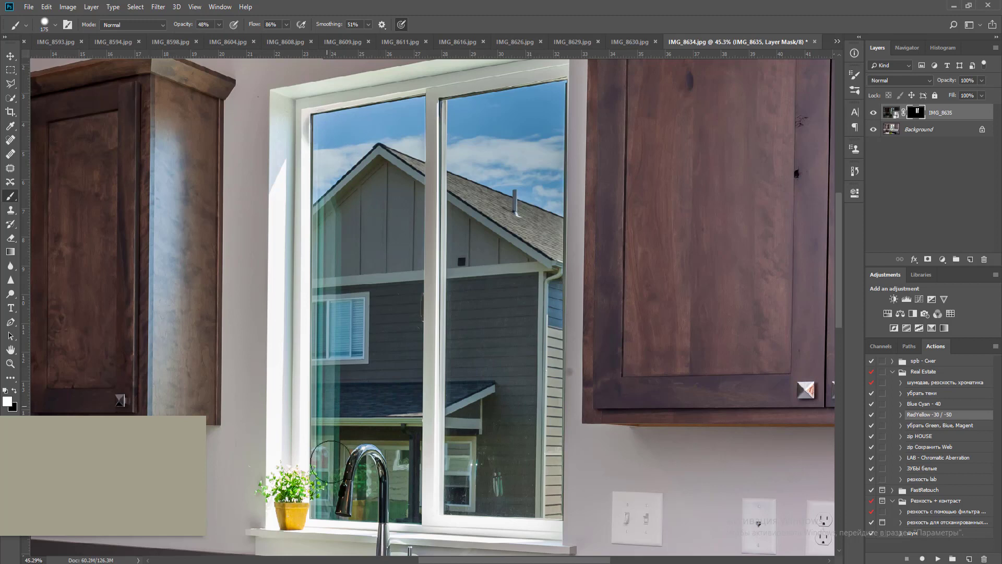
{"action": "right_click", "coordinate": [374, 230]}
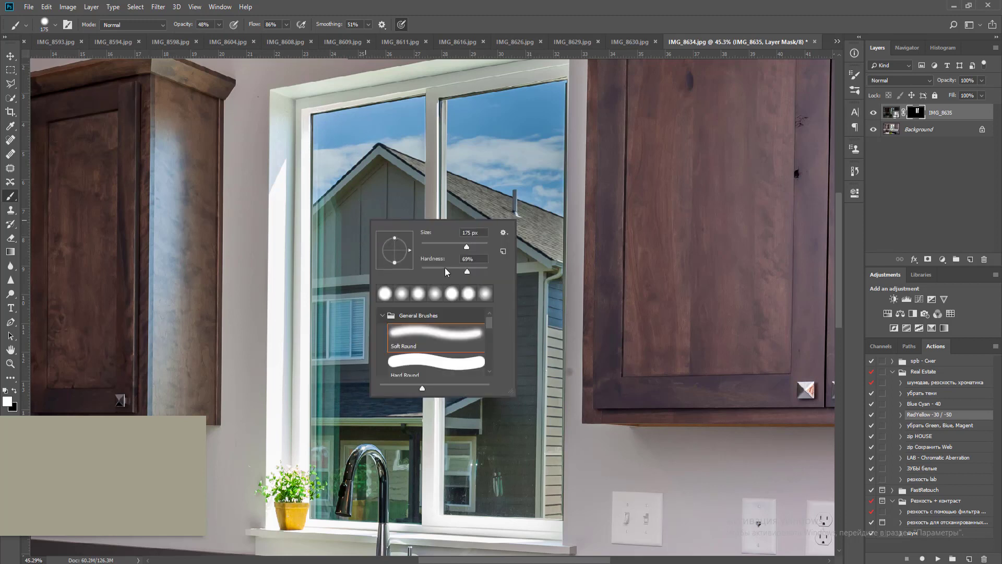
{"action": "left_click", "coordinate": [285, 24]}
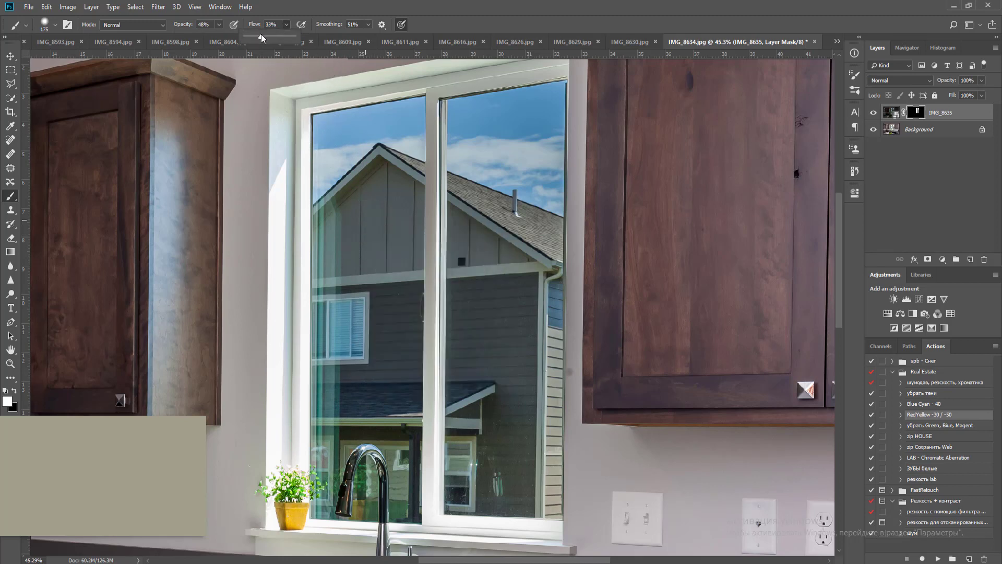
{"action": "left_click", "coordinate": [385, 2]}
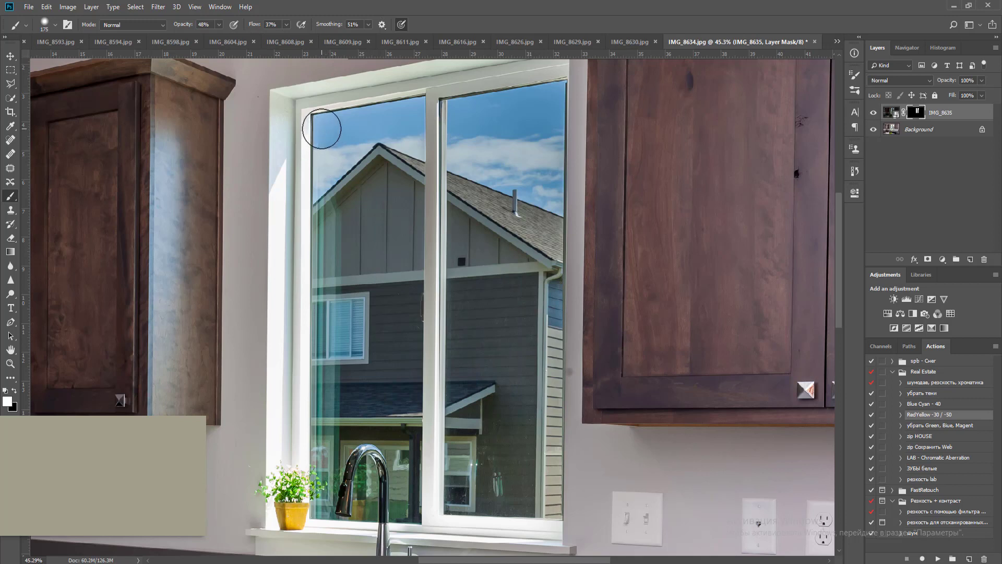
{"action": "left_click", "coordinate": [300, 510], "text": "shift"}
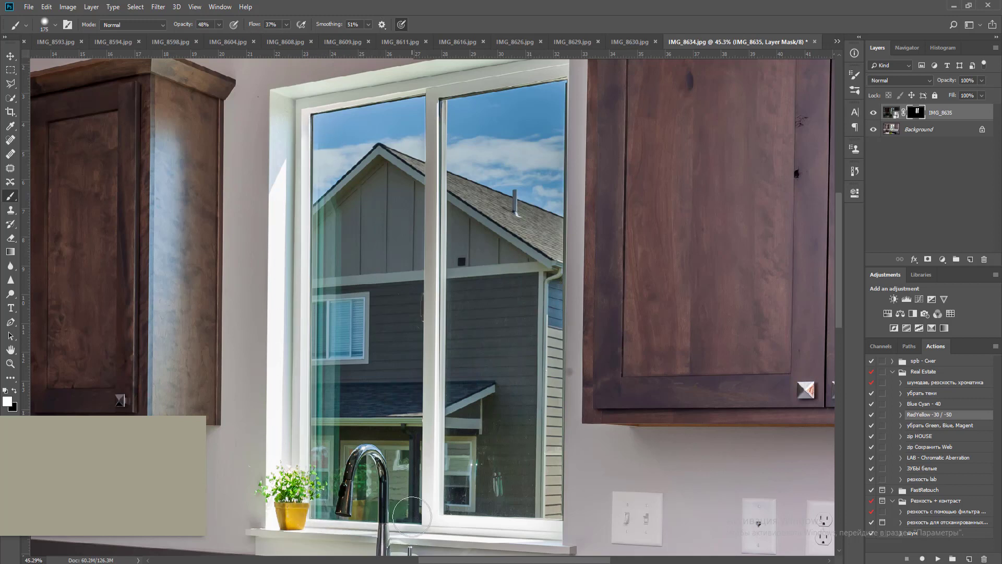
Lower the brush opacity to 33% and paint the mask along the window's bottom frame
{"action": "scroll", "coordinate": [464, 418], "scroll_direction": "down", "scroll_amount": 1}
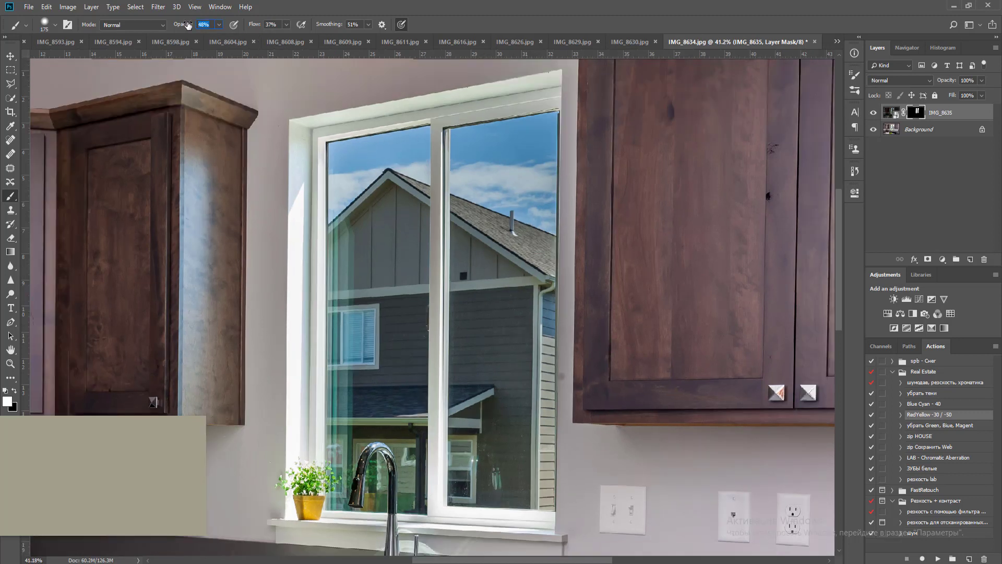
{"action": "key", "text": "BackSpace"}
{"action": "left_click", "coordinate": [443, 505], "text": "shift"}
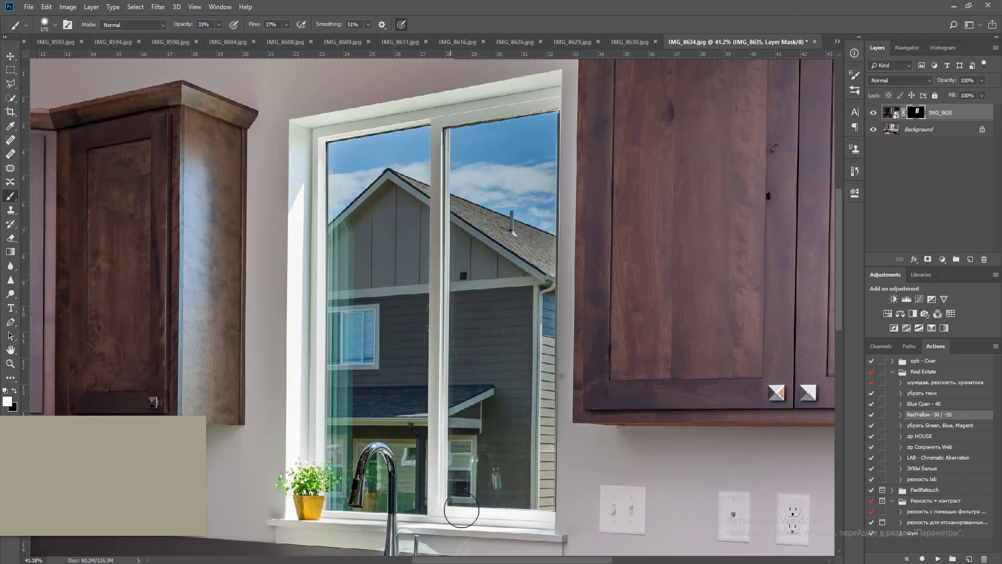
{"action": "left_click", "coordinate": [546, 516], "text": "shift"}
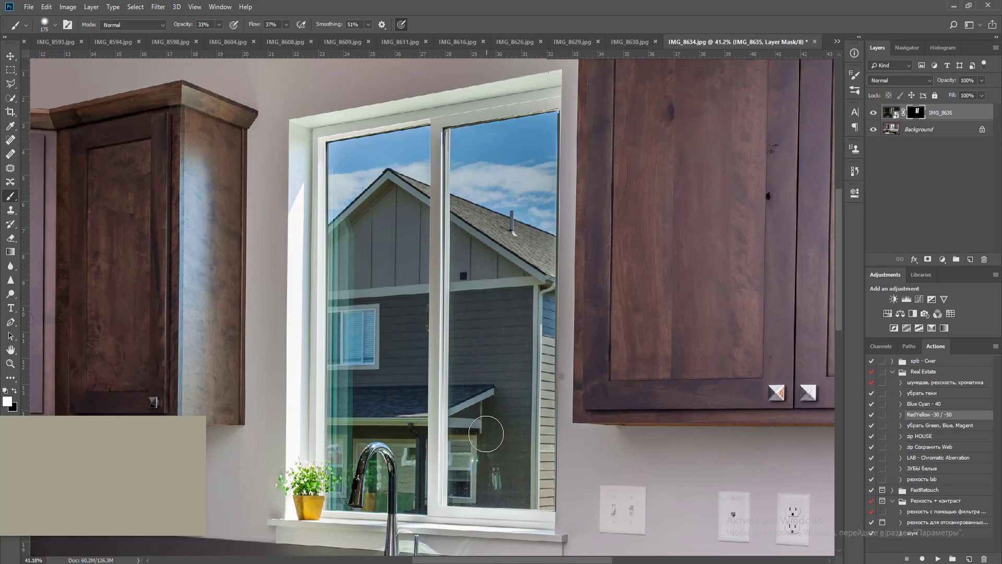
Reduce the IMG_8635 layer's opacity to 75%
{"action": "scroll", "coordinate": [486, 434], "scroll_direction": "down", "scroll_amount": 6}
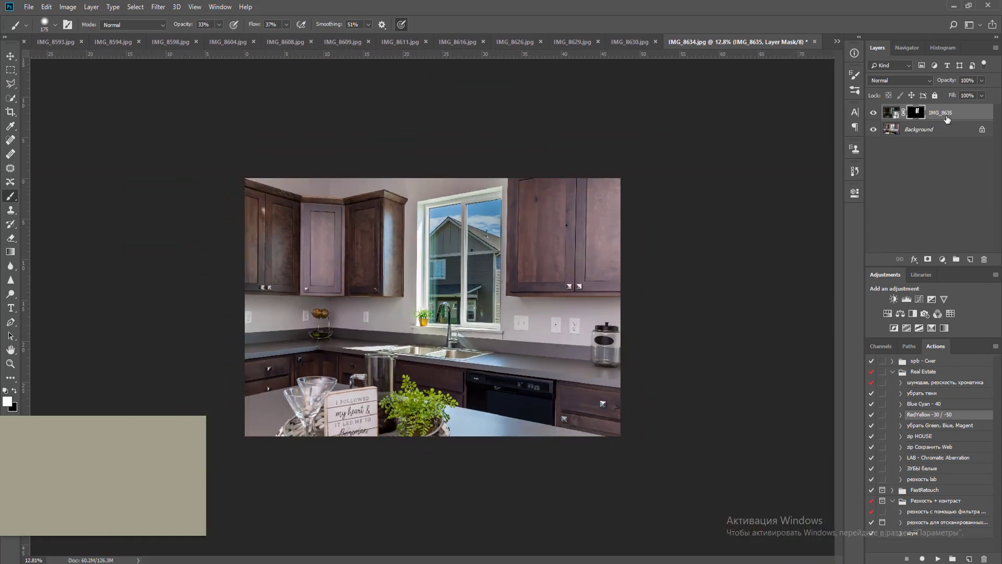
{"action": "left_click", "coordinate": [981, 81]}
{"action": "left_click", "coordinate": [969, 91]}
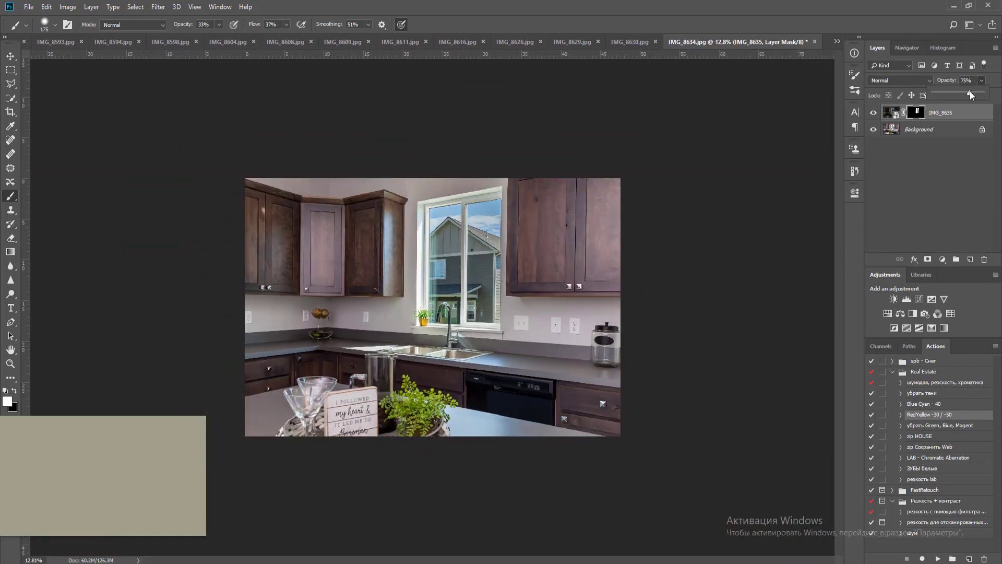
Add Curves and Levels adjustment layers above the Background with a Levels white input of 236, and merge all visible layers
{"action": "left_click", "coordinate": [952, 130]}
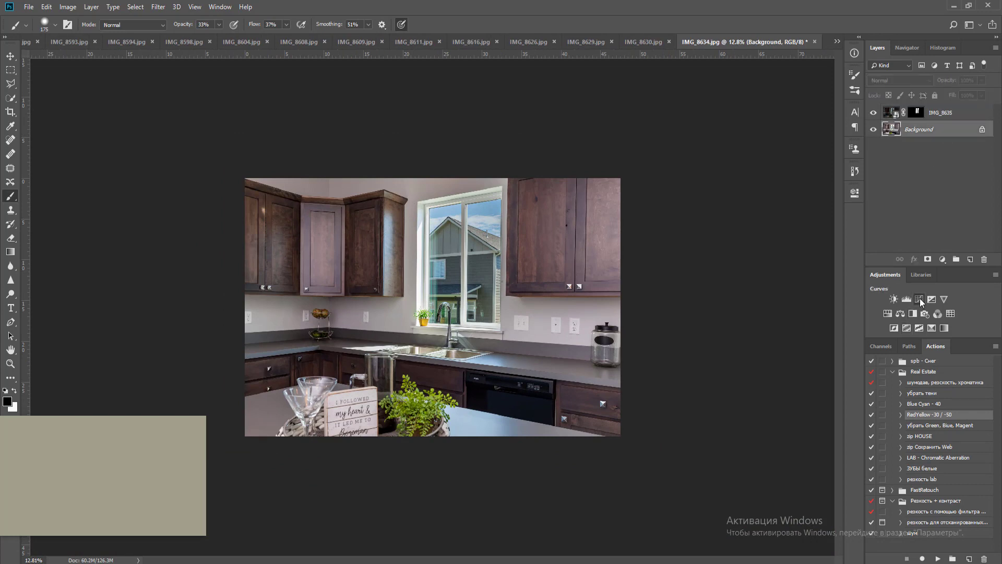
{"action": "left_click", "coordinate": [919, 298]}
{"action": "left_click_drag", "start_coordinate": [793, 272], "coordinate": [824, 292]}
{"action": "left_click", "coordinate": [906, 298]}
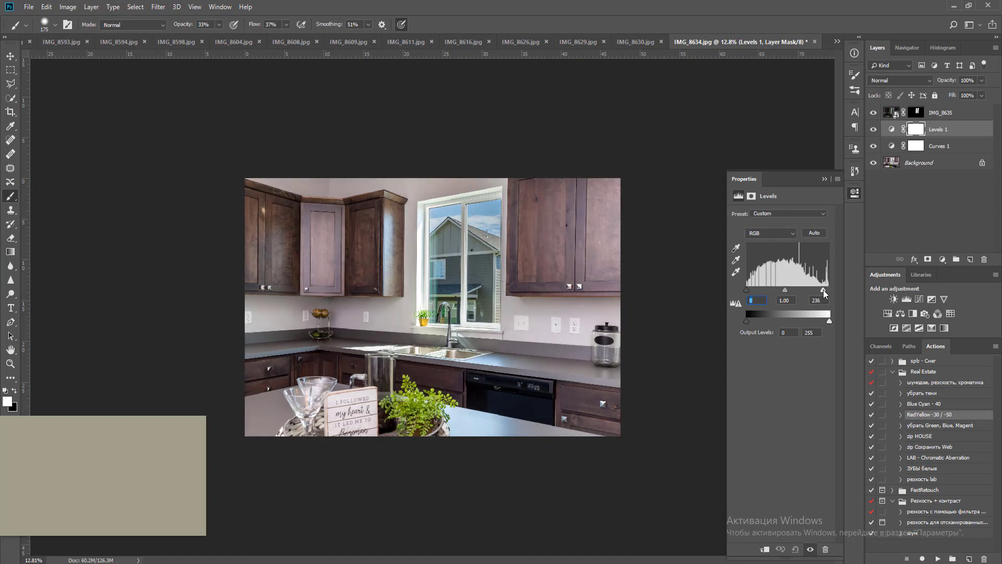
{"action": "left_click", "coordinate": [943, 118]}
{"action": "scroll", "coordinate": [464, 295], "scroll_direction": "up", "scroll_amount": 2}
{"action": "key", "text": "v"}
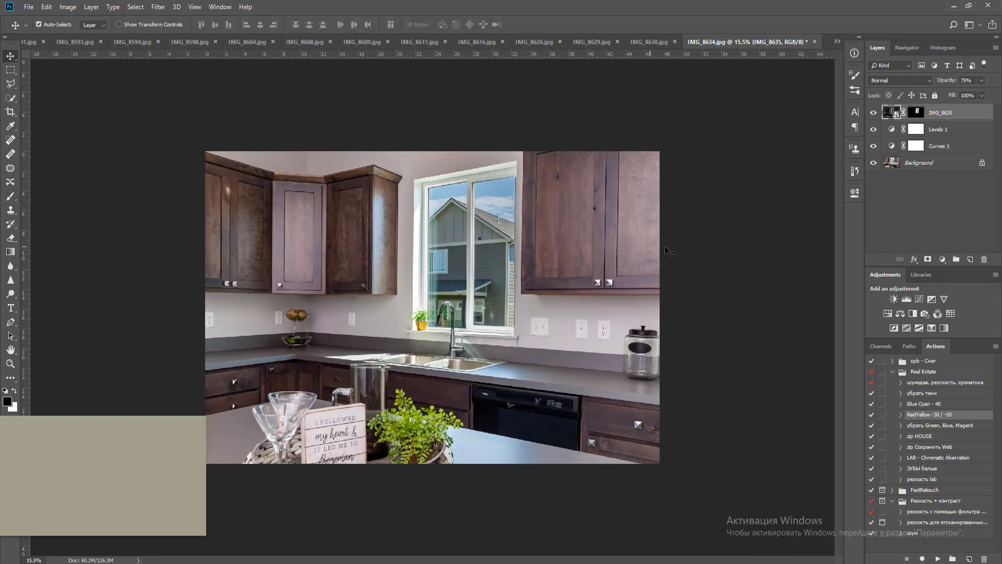
{"action": "key", "text": "ctrl+shift+e"}
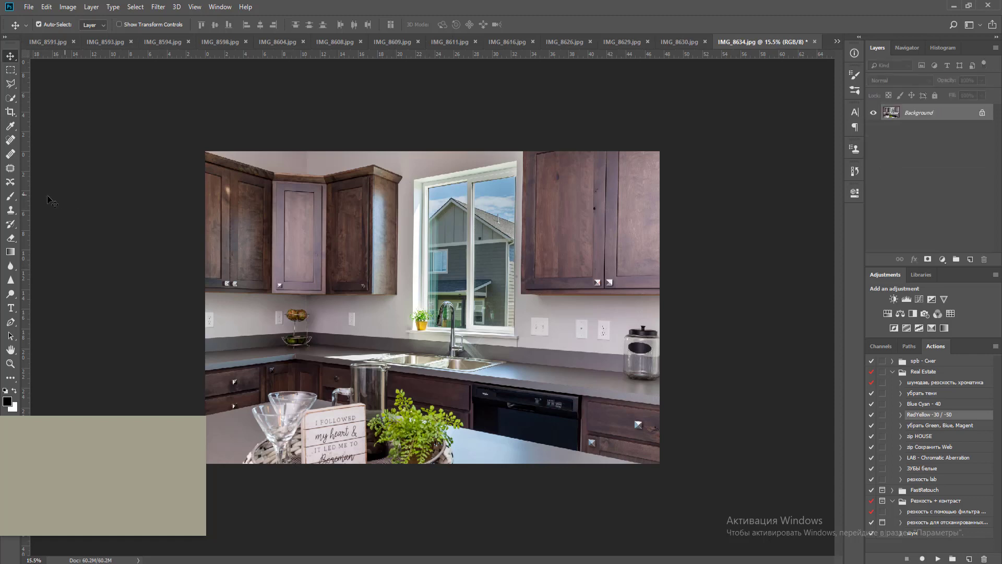
Place a vertical guide at the right cabinet, distort a duplicate layer's lower right corner outward to straighten the verticals, and merge it down
{"action": "left_click_drag", "start_coordinate": [29, 202], "coordinate": [621, 274]}
{"action": "key", "text": "ctrl+j"}
{"action": "key", "text": "ctrl+t"}
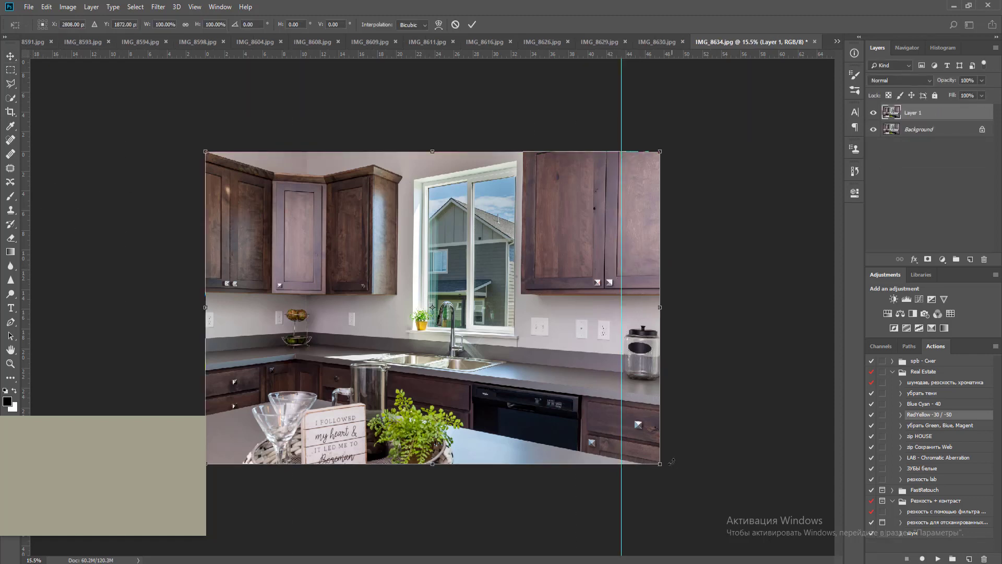
{"action": "left_click_drag", "start_coordinate": [659, 467], "coordinate": [666, 469]}
{"action": "key", "text": "Return"}
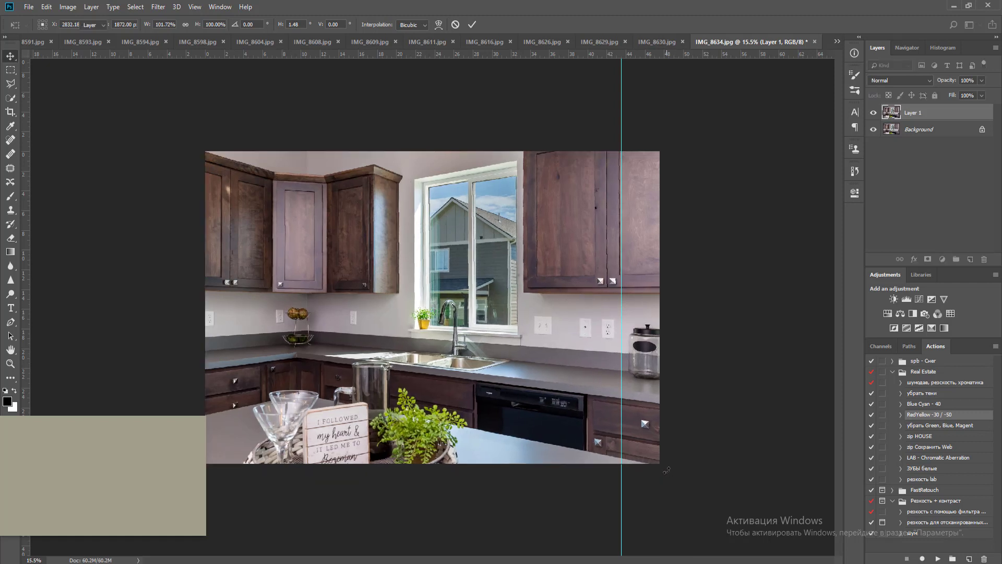
{"action": "key", "text": "ctrl+e"}
Close IMG_8634.jpg, saving it as a baseline standard JPEG at maximum quality 12
{"action": "key", "text": "ctrl+w"}
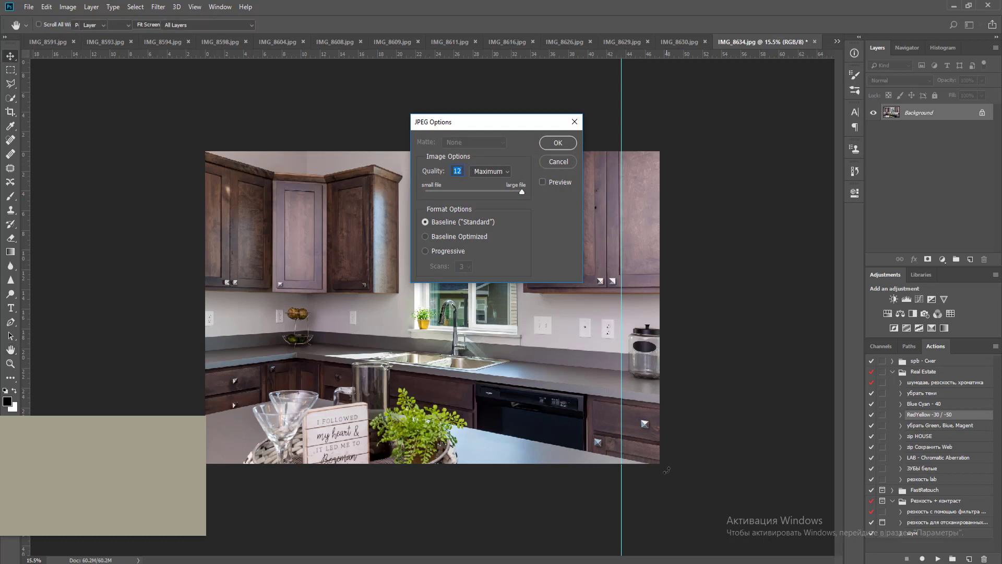
{"action": "key", "text": "Return"}
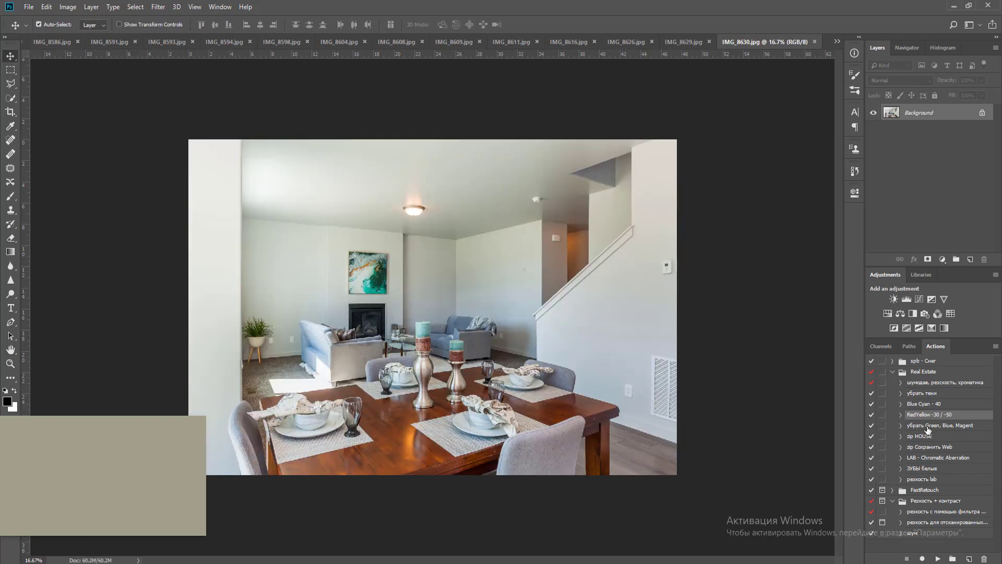
Run the RedYellow -30 / -50 action and the убрать Green, Blue, Magent action on IMG_8630.jpg
{"action": "left_click", "coordinate": [937, 559]}
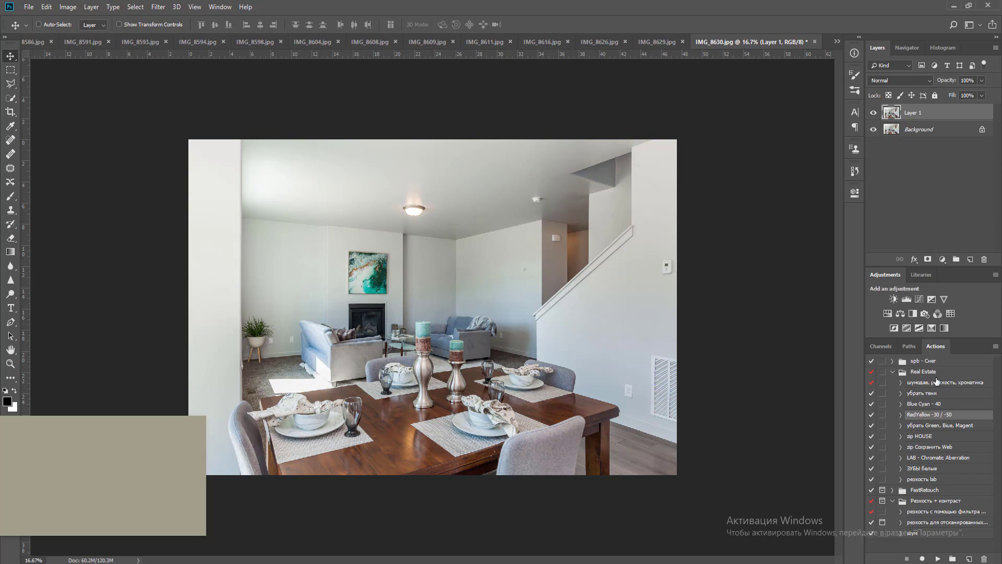
{"action": "left_click", "coordinate": [946, 427]}
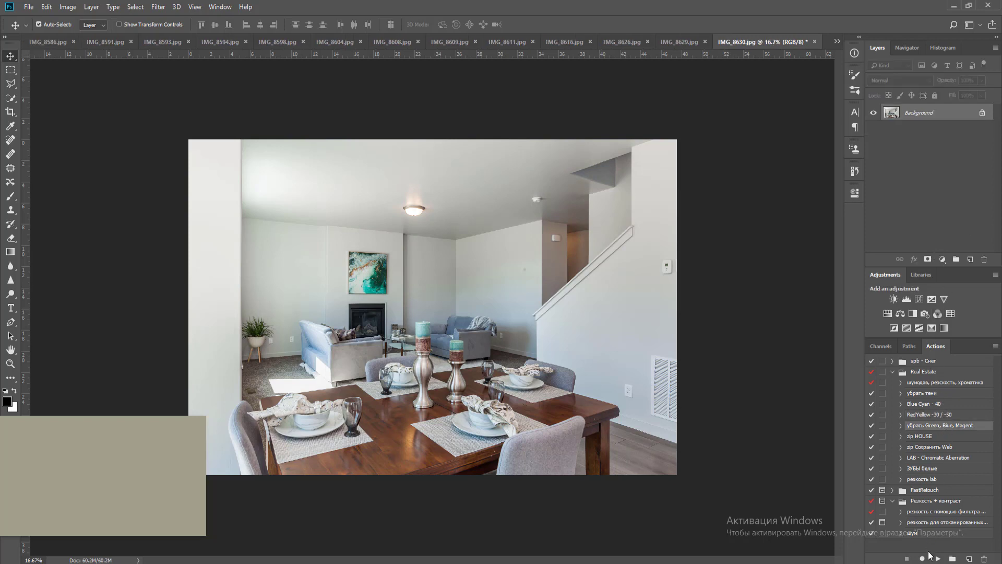
{"action": "left_click", "coordinate": [938, 559]}
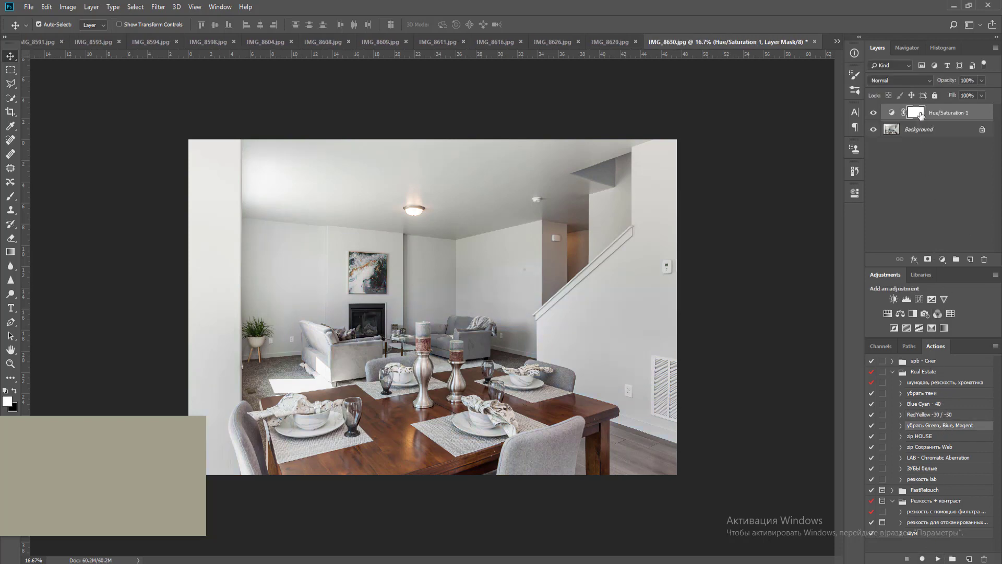
Paint black on the Hue/Saturation mask at 70% opacity and 77% flow to restore the colour of the wall painting and candles
{"action": "key", "text": "b"}
{"action": "key", "text": "x"}
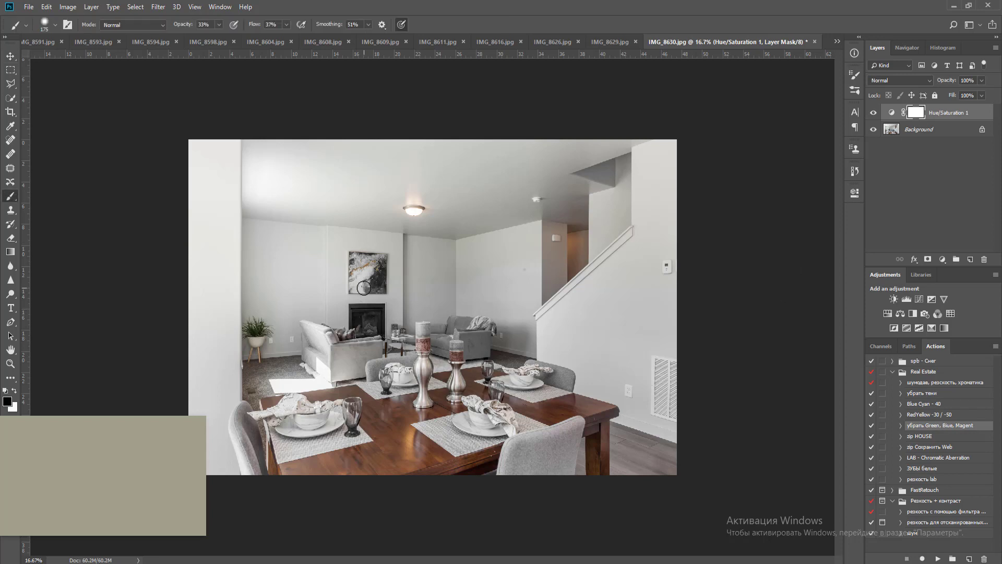
{"action": "key", "text": "bracketright"}
{"action": "key", "text": "bracketright"}
{"action": "key", "text": "bracketright"}
{"action": "key", "text": "bracketright"}
{"action": "key", "text": "bracketright"}
{"action": "key", "text": "bracketright"}
{"action": "left_click", "coordinate": [220, 28]}
{"action": "left_click", "coordinate": [286, 24]}
{"action": "left_click", "coordinate": [306, 36]}
{"action": "key", "text": "bracketleft"}
{"action": "key", "text": "bracketleft"}
{"action": "mouse_move", "coordinate": [364, 280]}
{"action": "left_mouse_down"}
{"action": "mouse_move", "coordinate": [352, 327]}
{"action": "mouse_move", "coordinate": [368, 335]}
{"action": "mouse_move", "coordinate": [371, 326]}
{"action": "mouse_move", "coordinate": [238, 325]}
{"action": "mouse_move", "coordinate": [280, 346]}
{"action": "mouse_move", "coordinate": [429, 334]}
{"action": "mouse_move", "coordinate": [428, 363]}
{"action": "mouse_move", "coordinate": [407, 348]}
{"action": "mouse_move", "coordinate": [464, 356]}
{"action": "left_mouse_up"}
Mask the Hue/Saturation effect off the front bowls and napkins with a large black brush, and merge all visible layers
{"action": "key", "text": "bracketleft"}
{"action": "key", "text": "bracketleft"}
{"action": "key", "text": "bracketright"}
{"action": "key", "text": "bracketright"}
{"action": "key", "text": "bracketright"}
{"action": "key", "text": "bracketleft"}
{"action": "left_click_drag", "start_coordinate": [476, 410], "coordinate": [517, 434]}
{"action": "left_click_drag", "start_coordinate": [322, 416], "coordinate": [266, 424]}
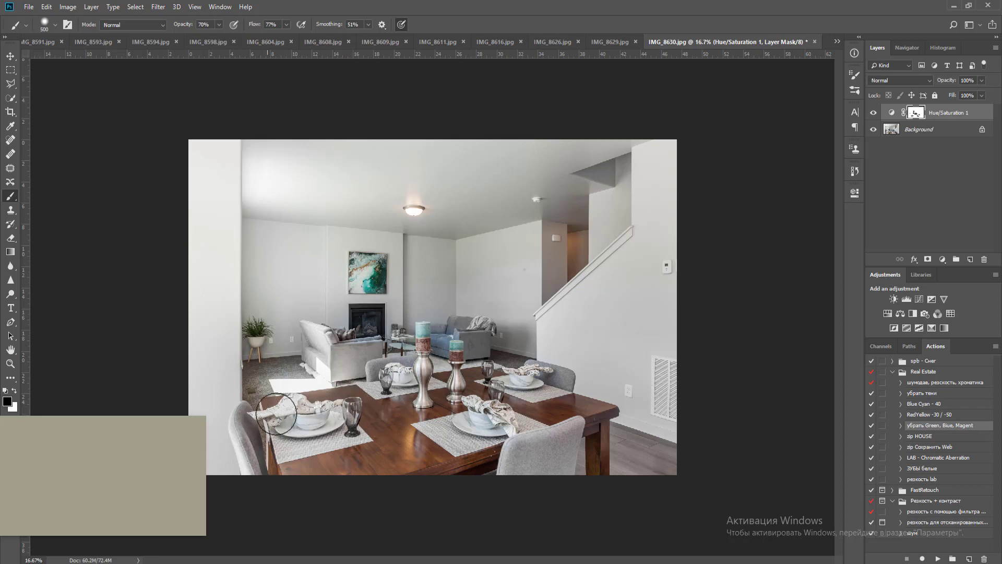
{"action": "key", "text": "bracketright"}
{"action": "key", "text": "bracketright"}
{"action": "key", "text": "ctrl+shift+e"}
{"action": "key", "text": "v"}
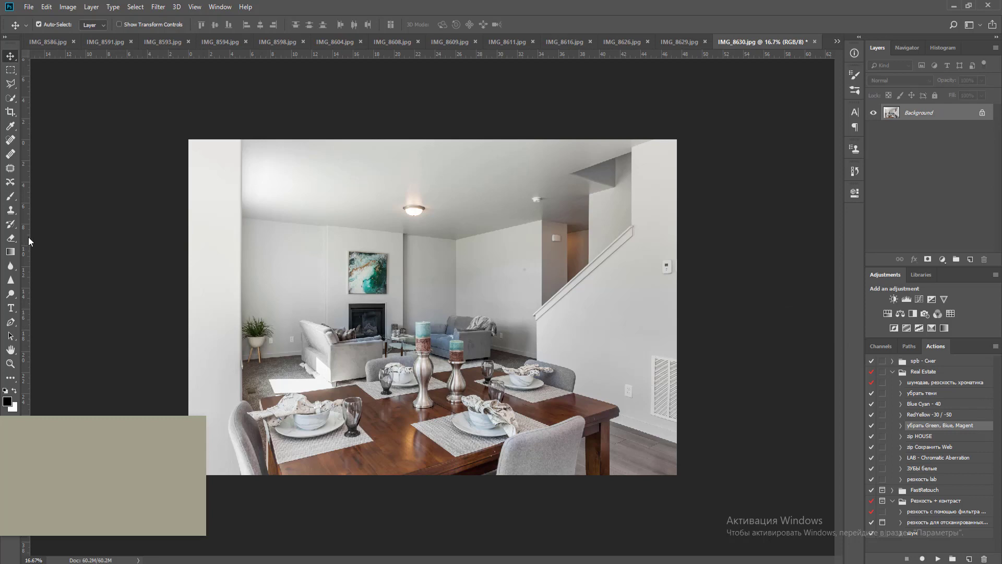
Place a vertical guide at the left wall's edge, and brighten the photo with a merged Levels adjustment using a white input of 233
{"action": "left_click_drag", "start_coordinate": [26, 237], "coordinate": [240, 241]}
{"action": "left_click", "coordinate": [910, 298]}
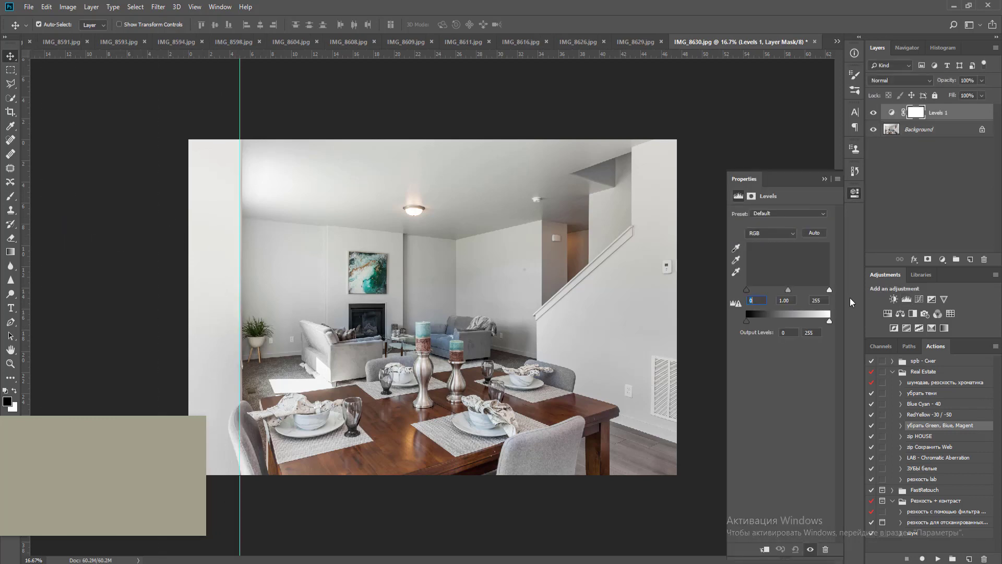
{"action": "left_click_drag", "start_coordinate": [829, 290], "coordinate": [823, 291]}
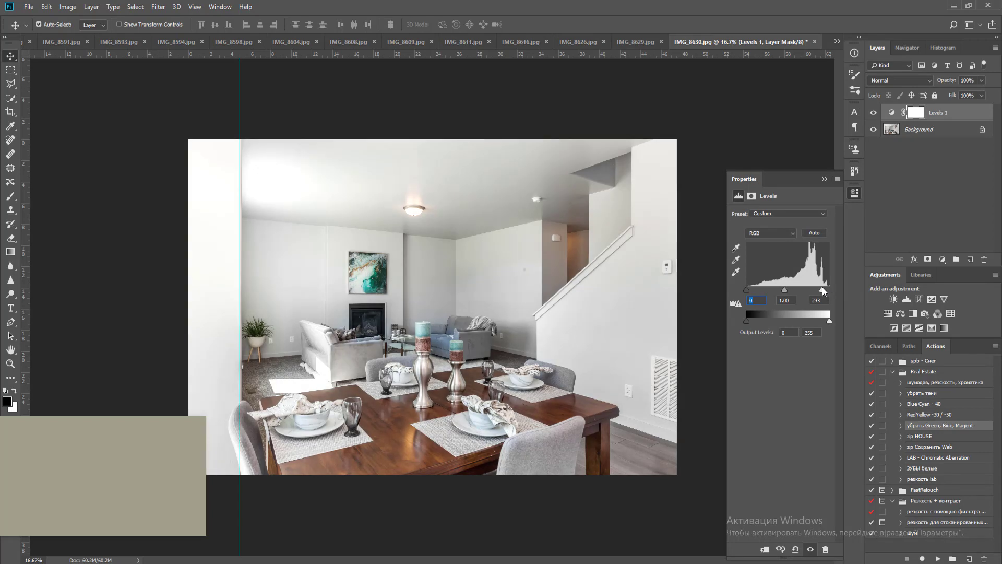
{"action": "key", "text": "ctrl+e"}
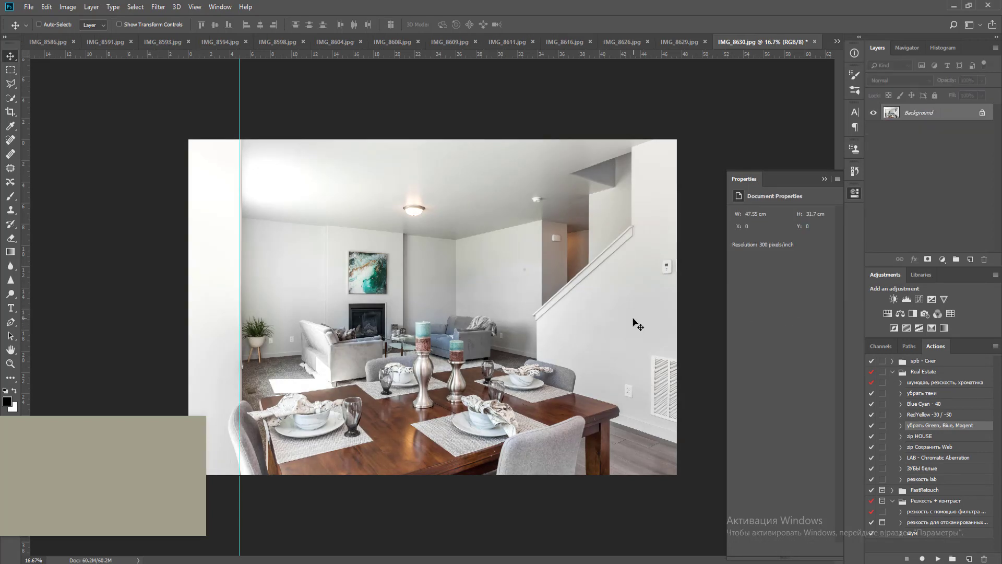
Close IMG_8630.jpg, saving its changes
{"action": "key", "text": "ctrl+w"}
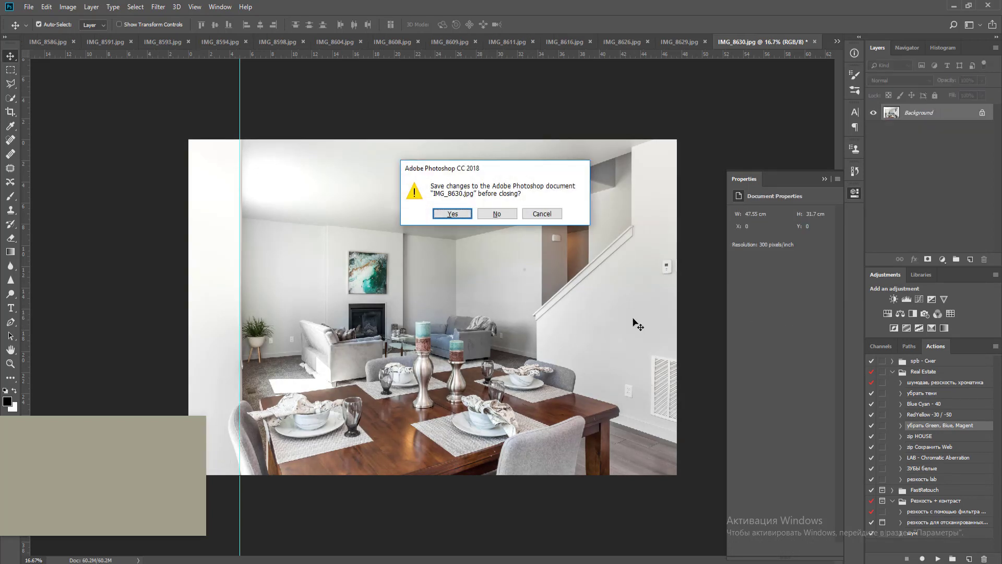
{"action": "key", "text": "Return"}
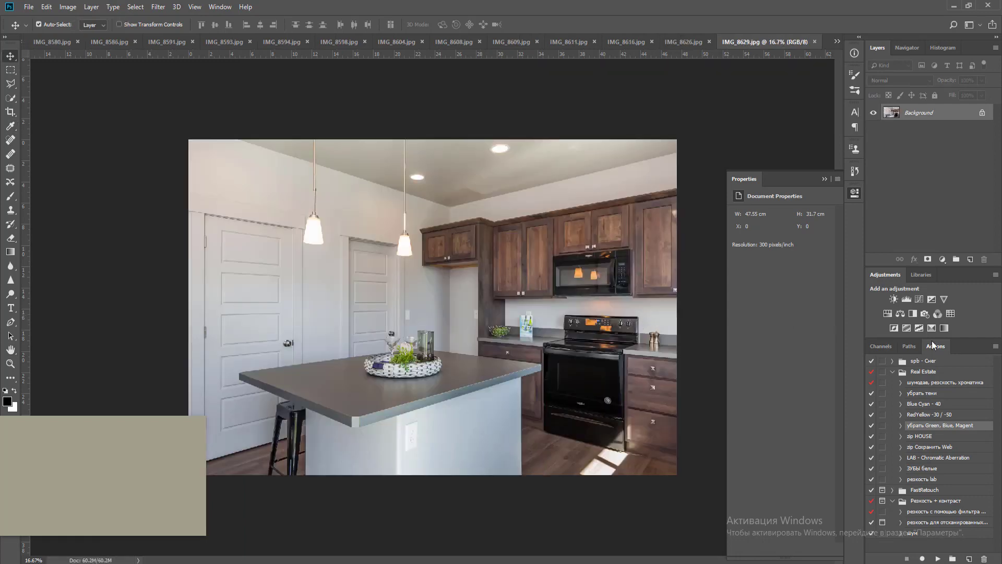
Brighten IMG_8629.jpg with a Levels adjustment using a white input of 210, and merge it down
{"action": "key", "text": "F2"}
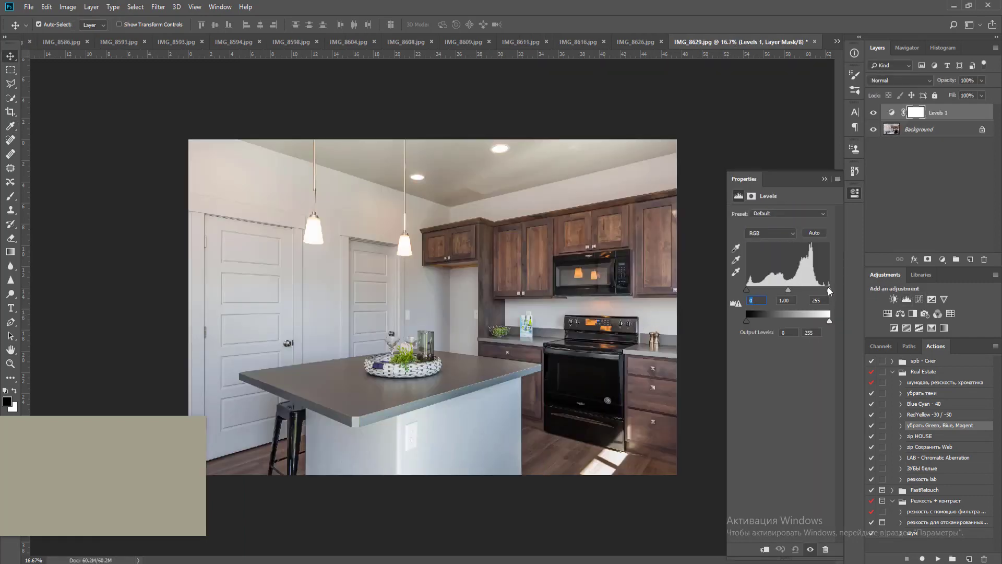
{"action": "left_click_drag", "start_coordinate": [829, 290], "coordinate": [816, 290]}
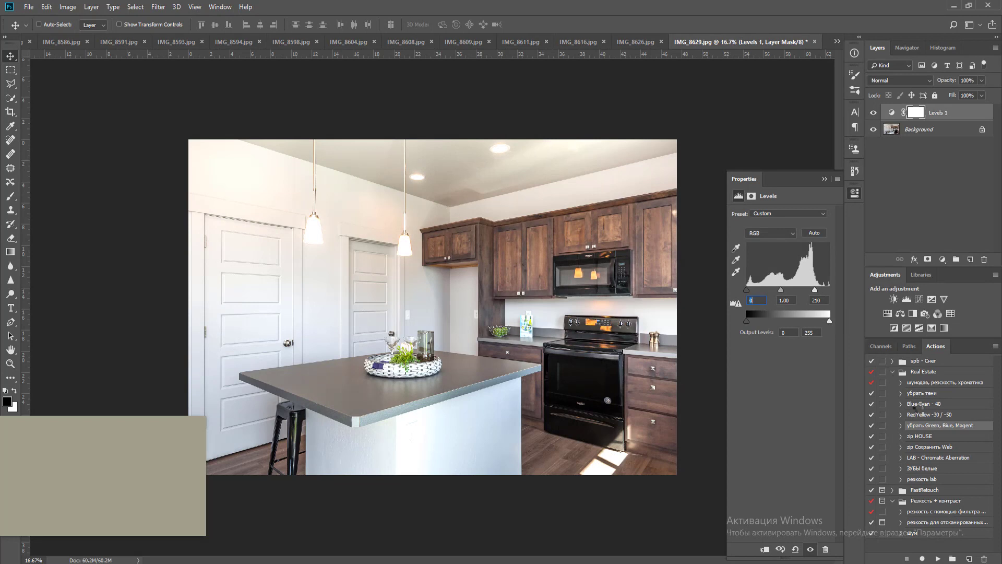
{"action": "key", "text": "ctrl+e"}
Run the Blue Cyan - 40 action on IMG_8629.jpg
{"action": "left_click", "coordinate": [929, 406]}
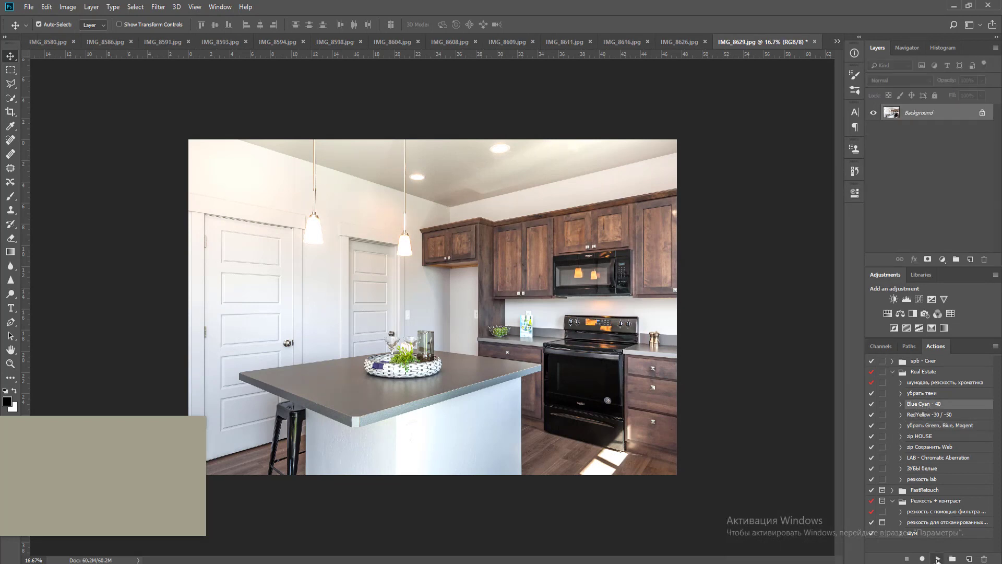
{"action": "left_click", "coordinate": [937, 559]}
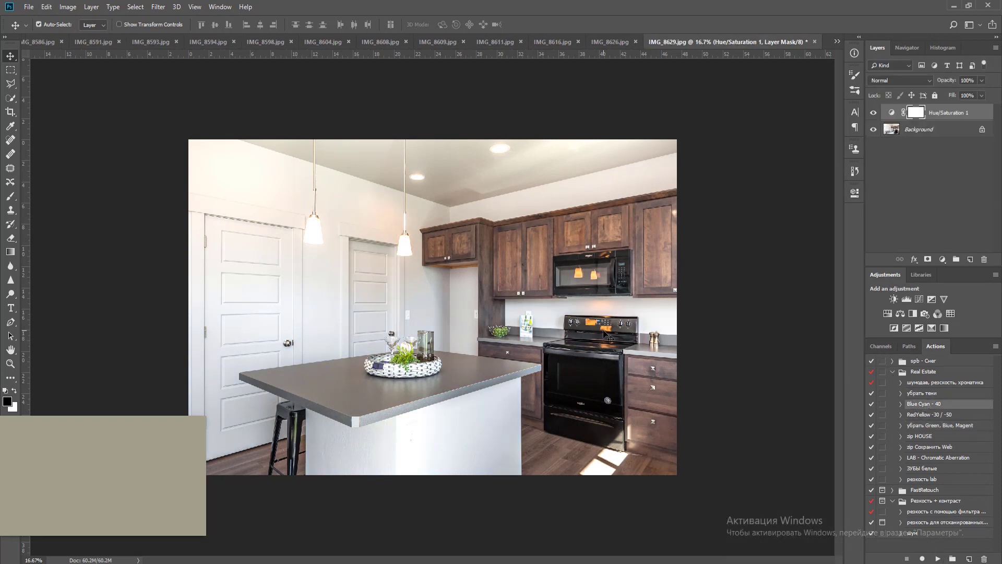
Mask the Hue/Saturation adjustment off the island tray, the counter plant and the shakers beside the stove, and merge it down
{"action": "key", "text": "b"}
{"action": "left_click_drag", "start_coordinate": [423, 356], "coordinate": [390, 359]}
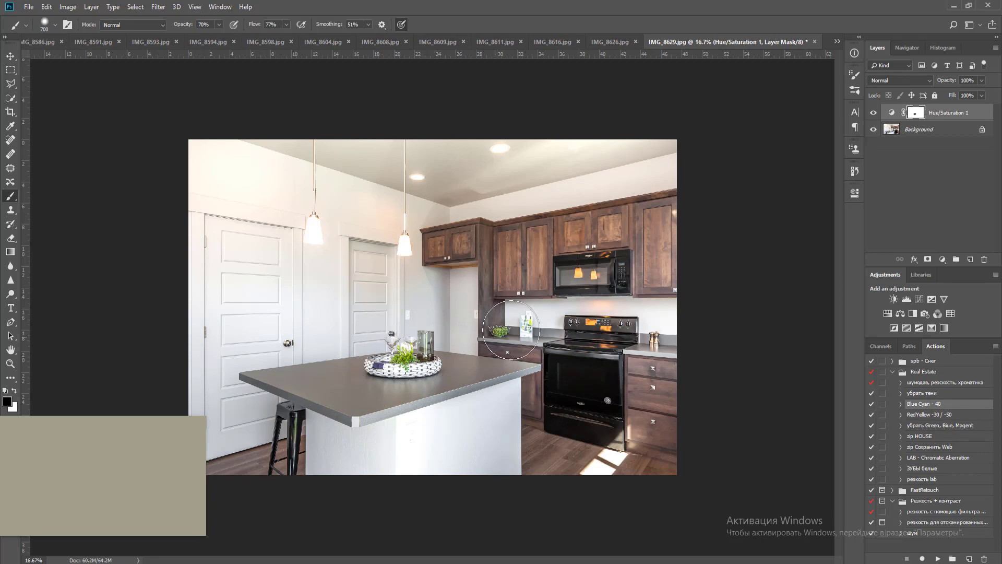
{"action": "mouse_move", "coordinate": [511, 330]}
{"action": "left_mouse_down"}
{"action": "mouse_move", "coordinate": [511, 316]}
{"action": "mouse_move", "coordinate": [517, 323]}
{"action": "left_mouse_up"}
{"action": "left_click_drag", "start_coordinate": [638, 336], "coordinate": [653, 342]}
{"action": "key", "text": "ctrl+e"}
{"action": "key", "text": "v"}
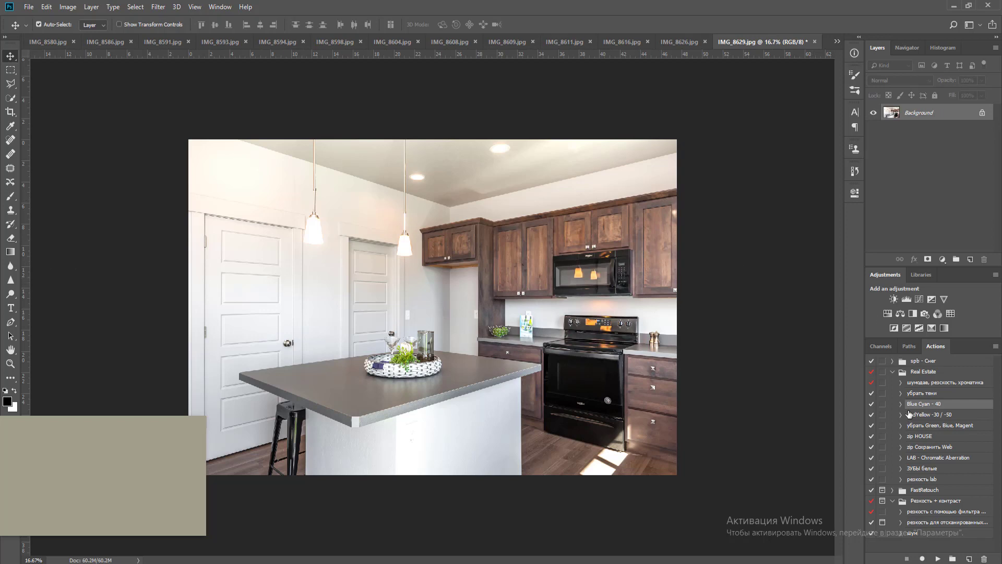
Run the RedYellow -30 / -50 action and, through a black mask, reveal its result with white over the walls, doors, ceiling and island
{"action": "left_click", "coordinate": [928, 414]}
{"action": "left_click", "coordinate": [939, 558]}
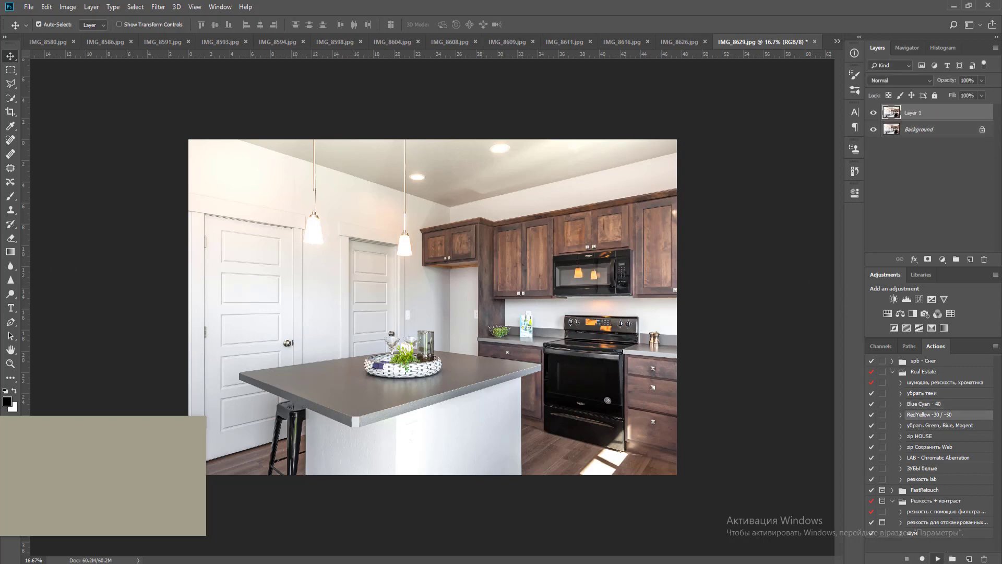
{"action": "left_click", "coordinate": [927, 259], "text": "alt"}
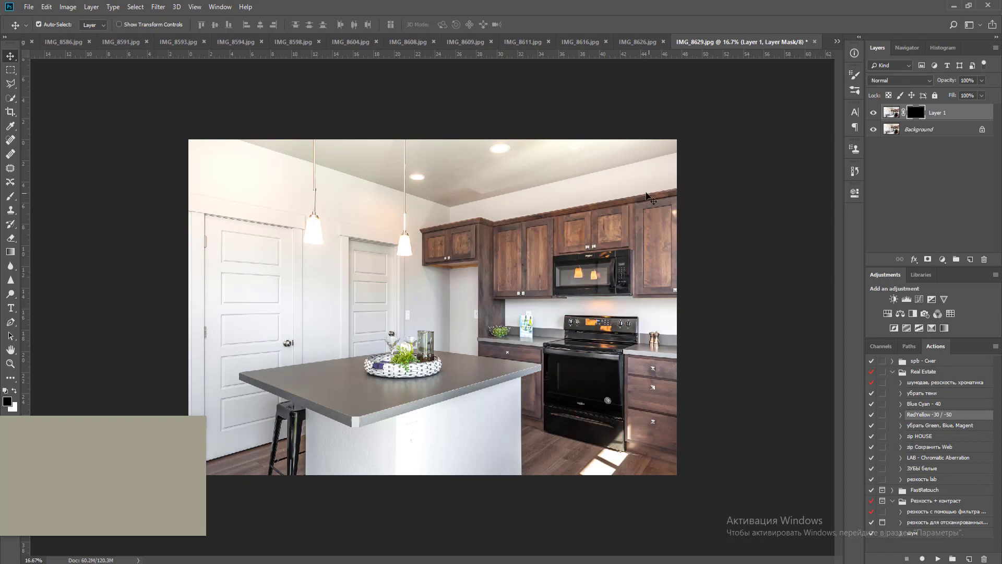
{"action": "key", "text": "b"}
{"action": "key", "text": "x"}
{"action": "mouse_move", "coordinate": [678, 160]}
{"action": "left_mouse_down"}
{"action": "mouse_move", "coordinate": [429, 203]}
{"action": "mouse_move", "coordinate": [449, 194]}
{"action": "mouse_move", "coordinate": [403, 218]}
{"action": "mouse_move", "coordinate": [380, 163]}
{"action": "mouse_move", "coordinate": [385, 240]}
{"action": "mouse_move", "coordinate": [181, 159]}
{"action": "mouse_move", "coordinate": [644, 162]}
{"action": "mouse_move", "coordinate": [694, 138]}
{"action": "left_mouse_up"}
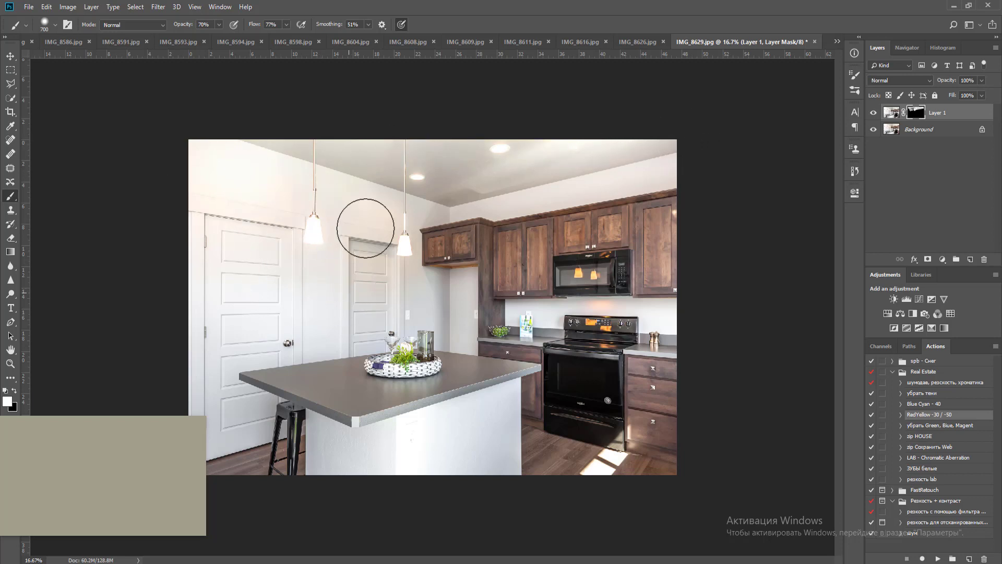
{"action": "mouse_move", "coordinate": [478, 458]}
{"action": "left_mouse_down"}
{"action": "mouse_move", "coordinate": [505, 412]}
{"action": "mouse_move", "coordinate": [406, 441]}
{"action": "mouse_move", "coordinate": [378, 465]}
{"action": "mouse_move", "coordinate": [337, 451]}
{"action": "mouse_move", "coordinate": [301, 392]}
{"action": "mouse_move", "coordinate": [374, 415]}
{"action": "mouse_move", "coordinate": [459, 369]}
{"action": "mouse_move", "coordinate": [490, 398]}
{"action": "mouse_move", "coordinate": [458, 425]}
{"action": "mouse_move", "coordinate": [335, 369]}
{"action": "left_mouse_up"}
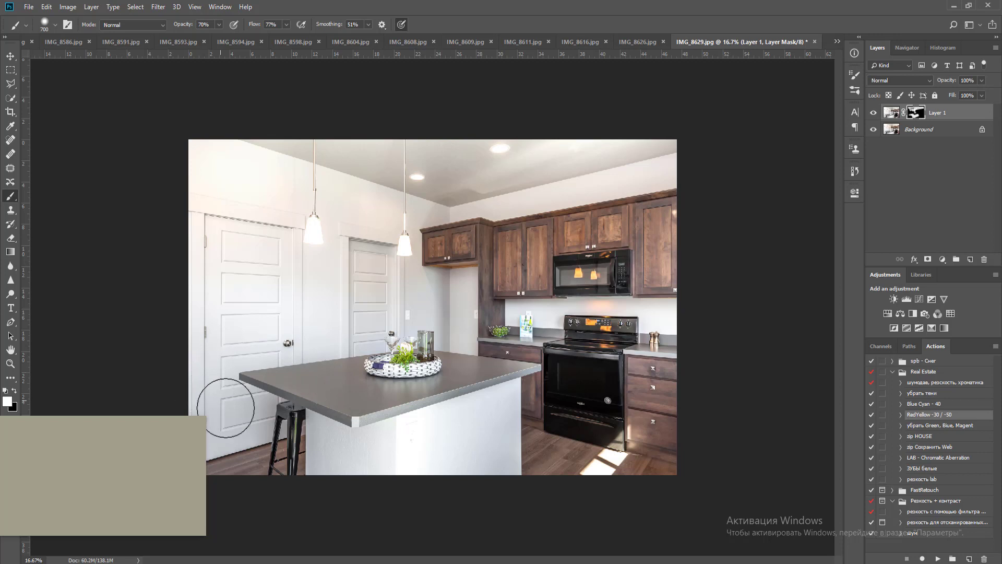
Reset the brush colours, merge Layer 1 into the background and close IMG_8629.jpg
{"action": "key", "text": "d"}
{"action": "key", "text": "ctrl+e"}
{"action": "key", "text": "v"}
{"action": "key", "text": "ctrl+w"}
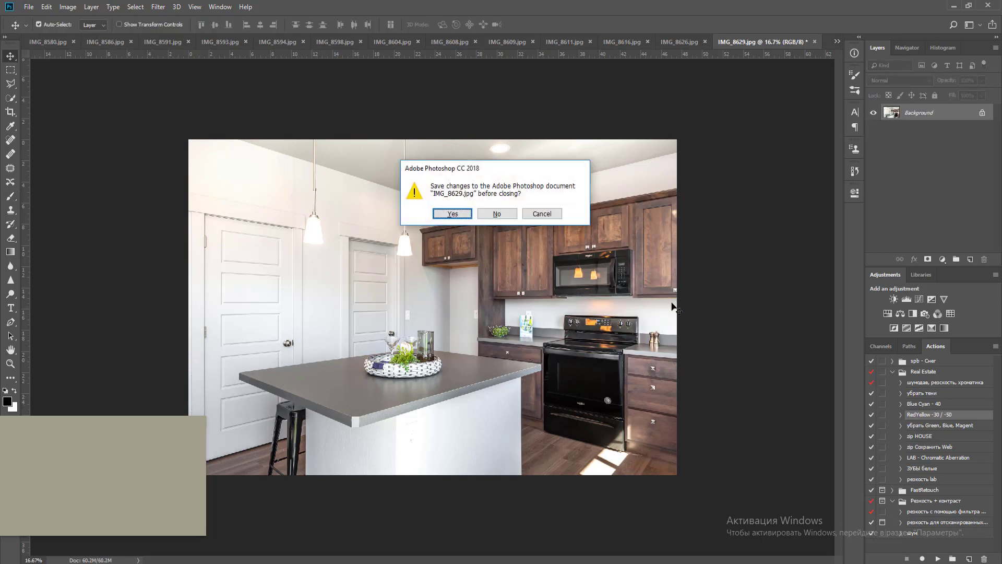
{"action": "key", "text": "n"}
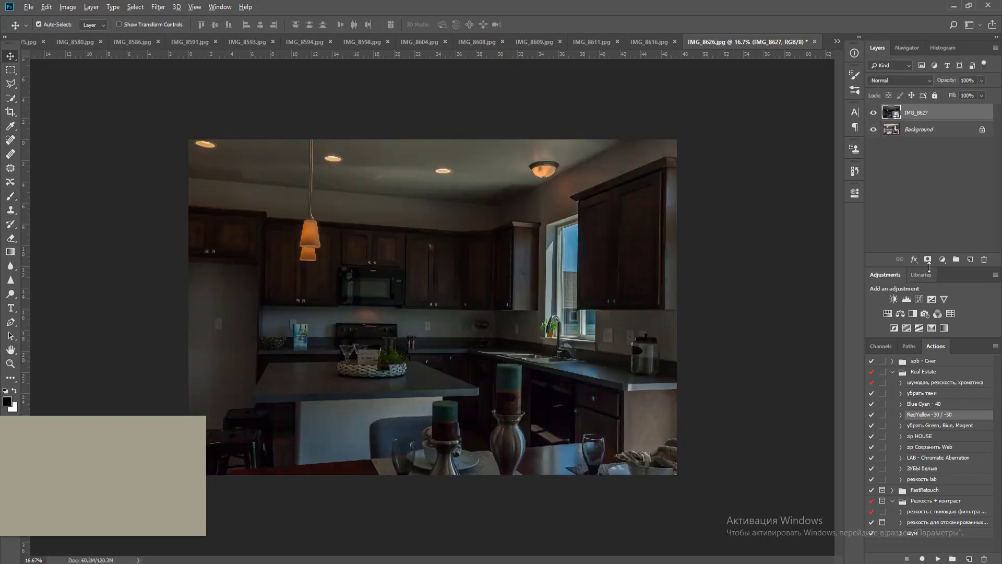
Hide the IMG_8627 layer with a black mask in IMG_8626.jpg, and add a brightening Curves adjustment above the Background
{"action": "left_click", "coordinate": [928, 259], "text": "alt"}
{"action": "left_click", "coordinate": [919, 133]}
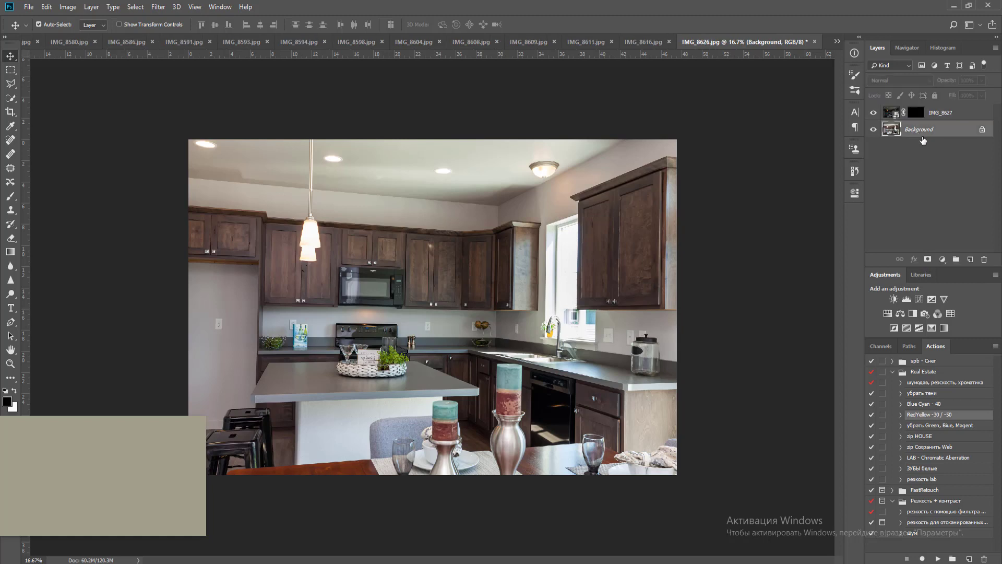
{"action": "left_click", "coordinate": [920, 299]}
{"action": "left_click_drag", "start_coordinate": [792, 275], "coordinate": [786, 272]}
Outline the window glass above the sink with the Polygonal Lasso and fill it with white on the IMG_8627 mask
{"action": "left_click", "coordinate": [915, 110]}
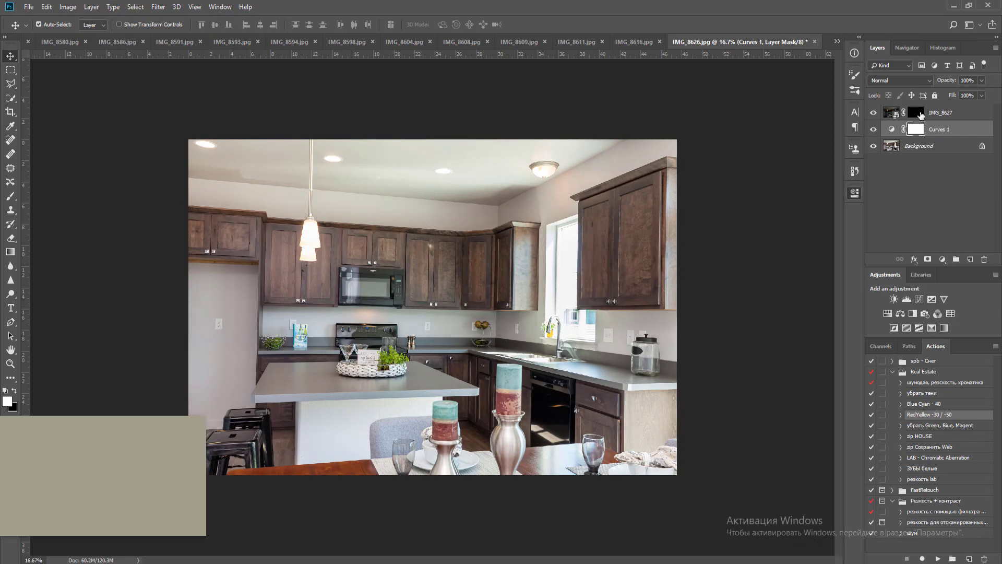
{"action": "key", "text": "l"}
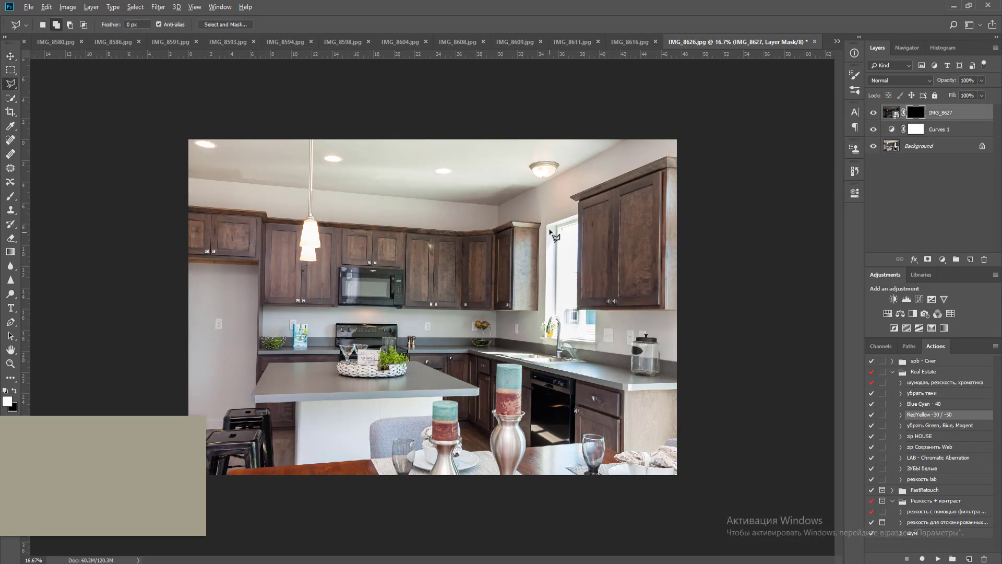
{"action": "scroll", "coordinate": [554, 235], "scroll_direction": "up", "scroll_amount": 6}
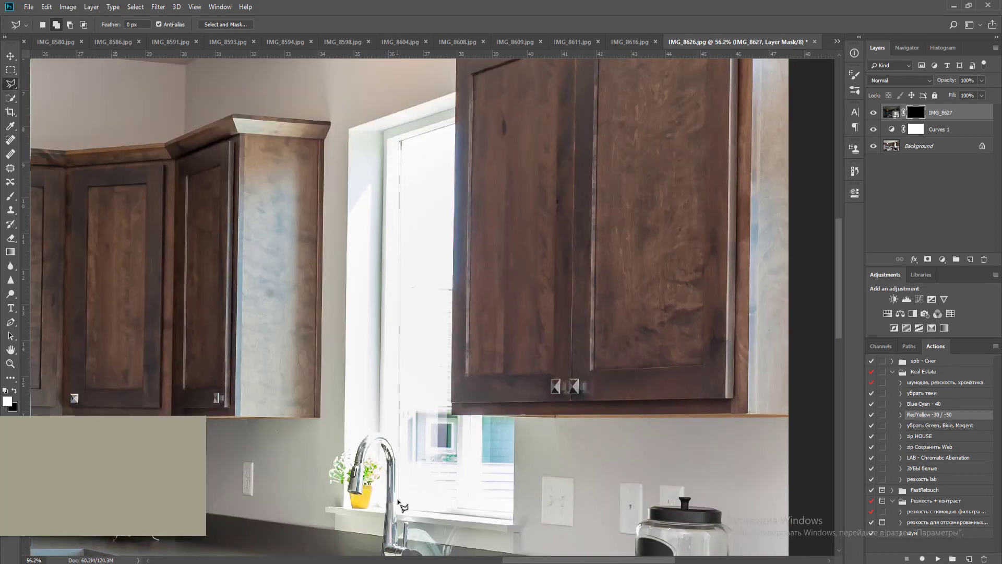
{"action": "left_click", "coordinate": [398, 500]}
{"action": "left_click", "coordinate": [453, 405]}
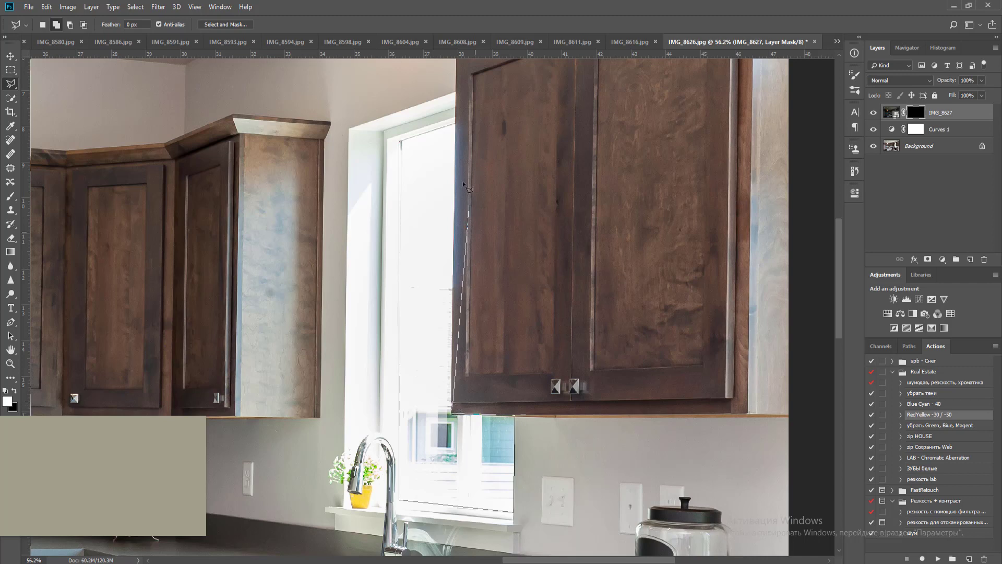
{"action": "double_click", "coordinate": [455, 124]}
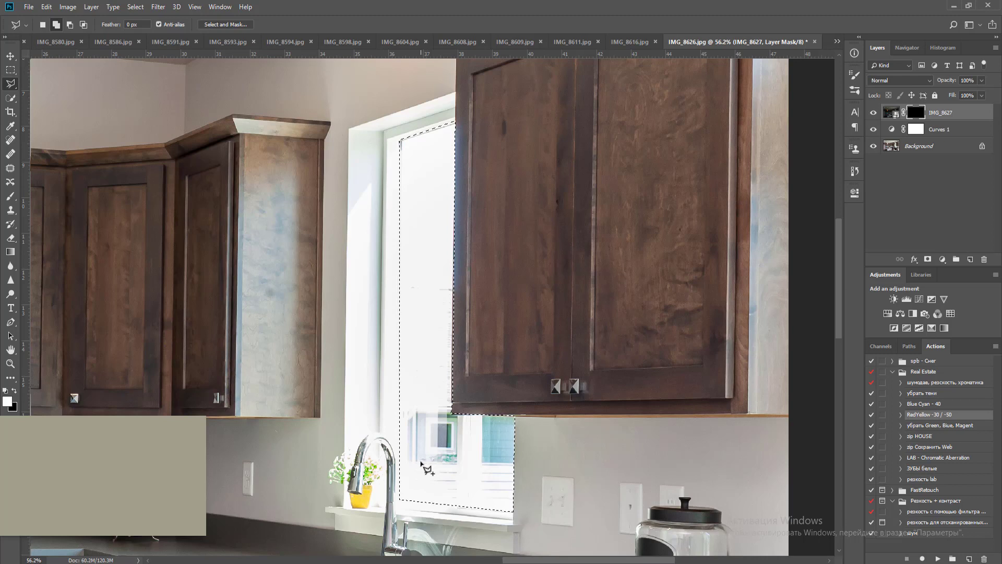
{"action": "key", "text": "alt+BackSpace"}
{"action": "key", "text": "ctrl+d"}
Lower the brush opacity, set flow to 40%, and paint the darker exposure along the window frame with a 125 px brush
{"action": "key", "text": "b"}
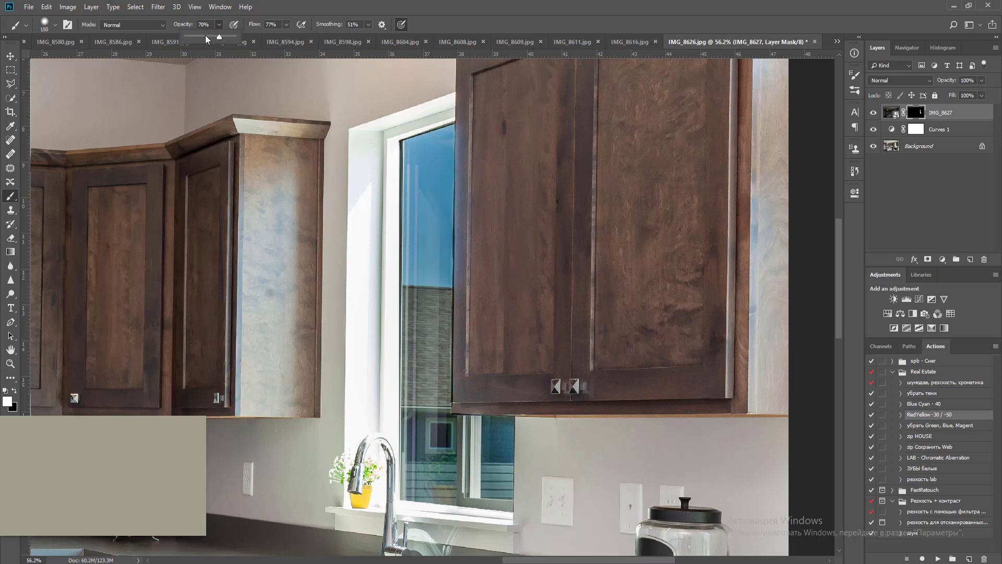
{"action": "left_click", "coordinate": [286, 25]}
{"action": "right_click", "coordinate": [443, 162]}
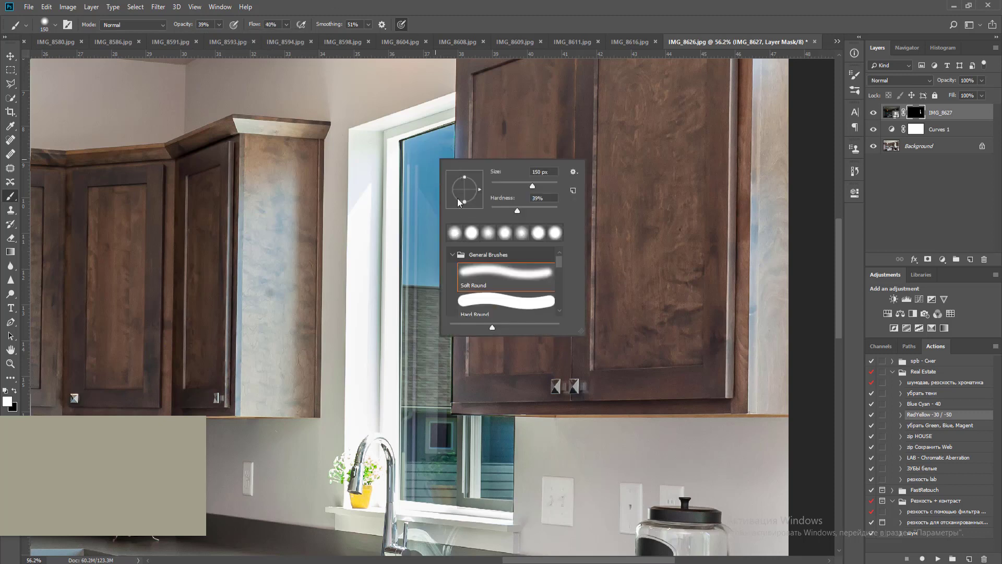
{"action": "left_click", "coordinate": [529, 31]}
{"action": "key", "text": "["}
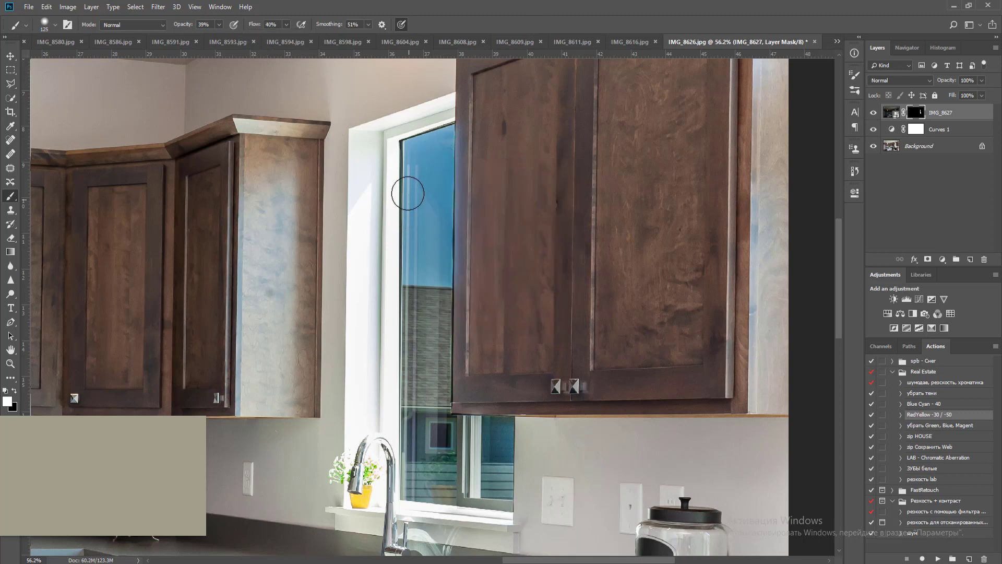
{"action": "left_click_drag", "start_coordinate": [395, 148], "coordinate": [396, 150]}
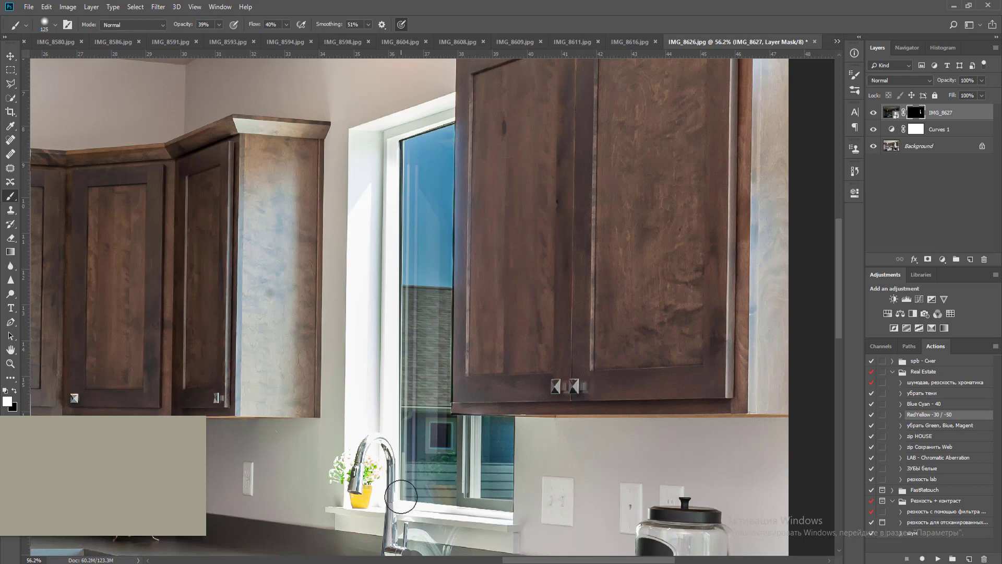
{"action": "left_click", "coordinate": [401, 495], "text": "shift"}
{"action": "left_click_drag", "start_coordinate": [395, 496], "coordinate": [476, 507]}
{"action": "key", "text": "bracketleft"}
{"action": "key", "text": "bracketleft"}
{"action": "key", "text": "bracketleft"}
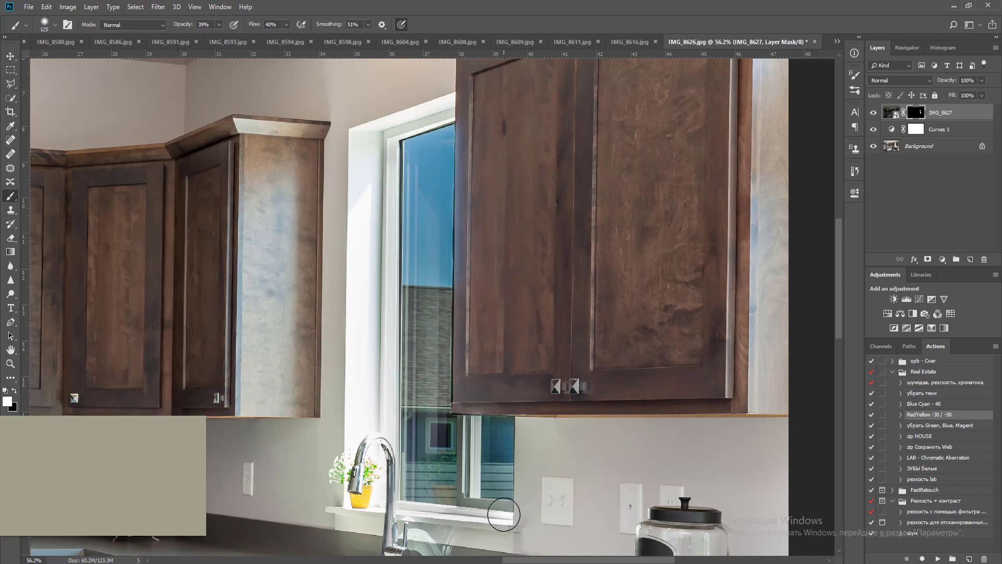
Blend the darker exposure softly over the faucet, the potted flowers and the window sill with a larger brush
{"action": "key", "text": "bracketright"}
{"action": "key", "text": "bracketright"}
{"action": "key", "text": "bracketright"}
{"action": "key", "text": "bracketright"}
{"action": "key", "text": "bracketright"}
{"action": "key", "text": "bracketright"}
{"action": "key", "text": "bracketright"}
{"action": "key", "text": "bracketright"}
{"action": "key", "text": "bracketright"}
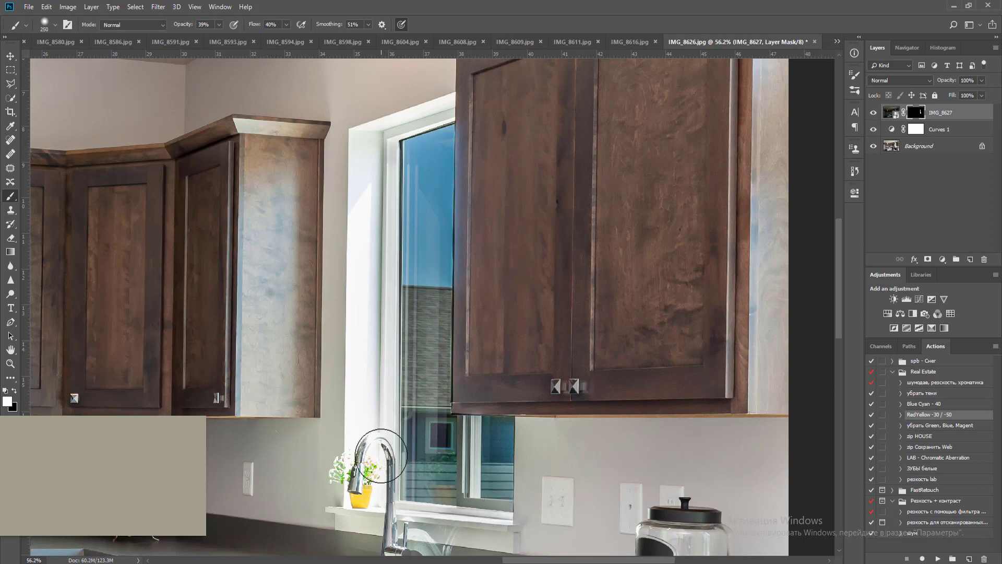
{"action": "key", "text": "bracketleft"}
{"action": "key", "text": "bracketleft"}
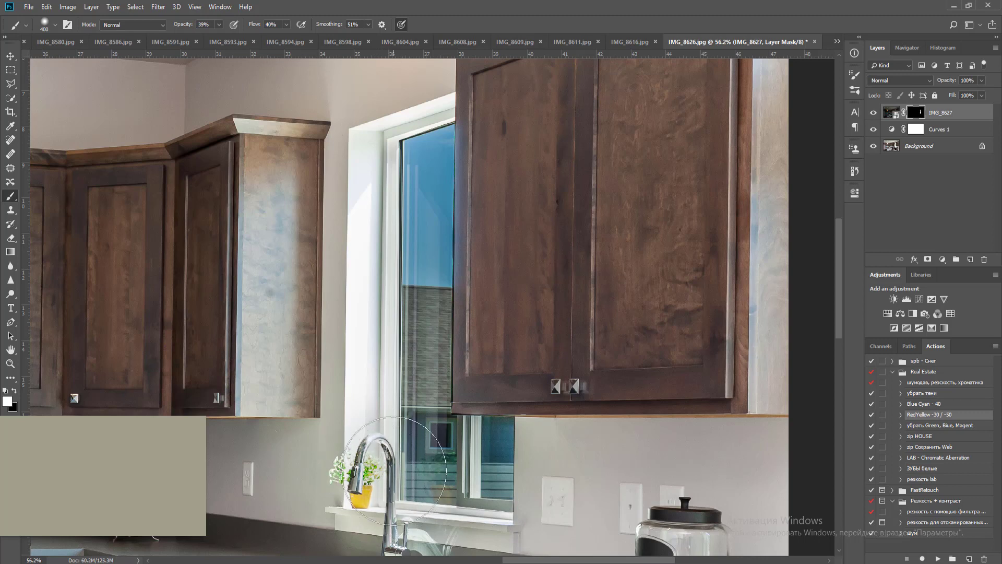
Tone down the bright window recess on the IMG_8627 mask, and switch to black to clean up the wall beside the flowers
{"action": "key", "text": "bracketright"}
{"action": "key", "text": "bracketright"}
{"action": "key", "text": "bracketright"}
{"action": "key", "text": "bracketright"}
{"action": "key", "text": "bracketright"}
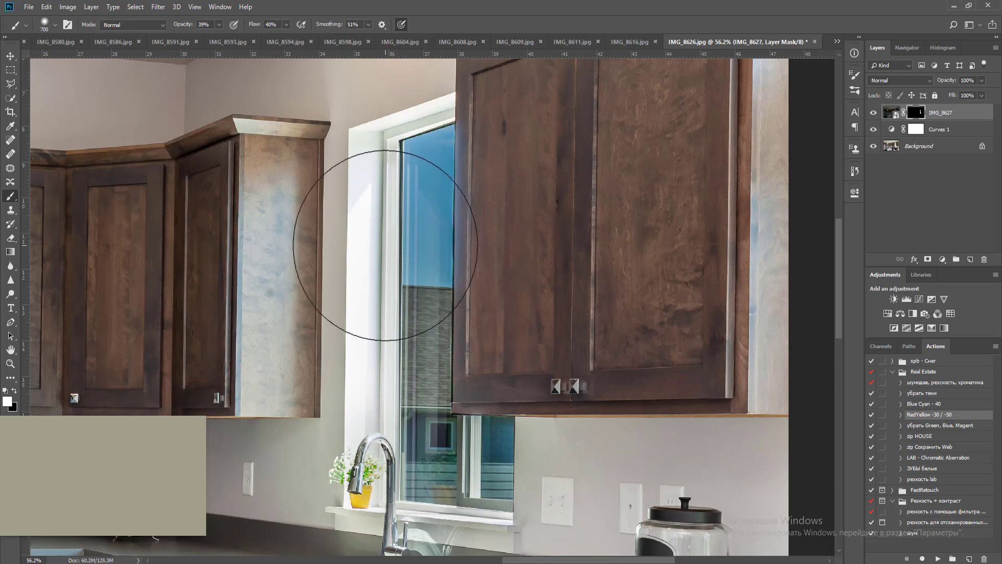
{"action": "key", "text": "bracketleft"}
{"action": "key", "text": "bracketleft"}
{"action": "key", "text": "bracketleft"}
{"action": "key", "text": "bracketleft"}
{"action": "key", "text": "bracketleft"}
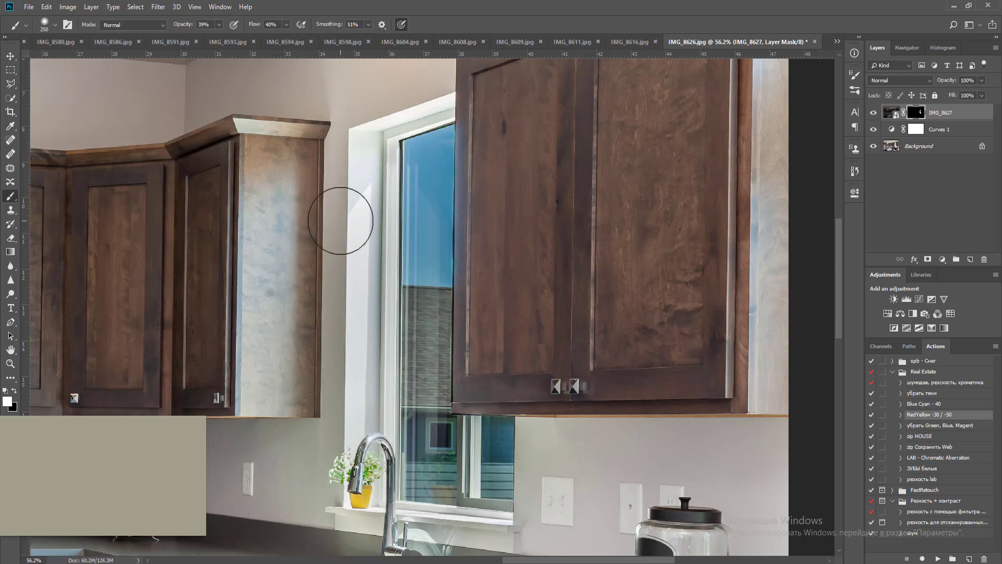
{"action": "key", "text": "x"}
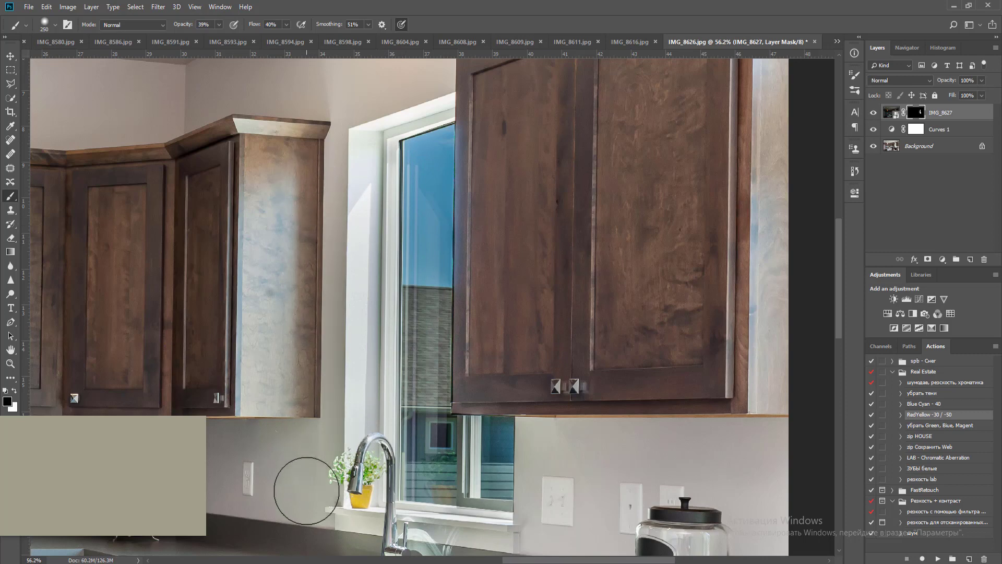
{"action": "key", "text": "ctrl+0"}
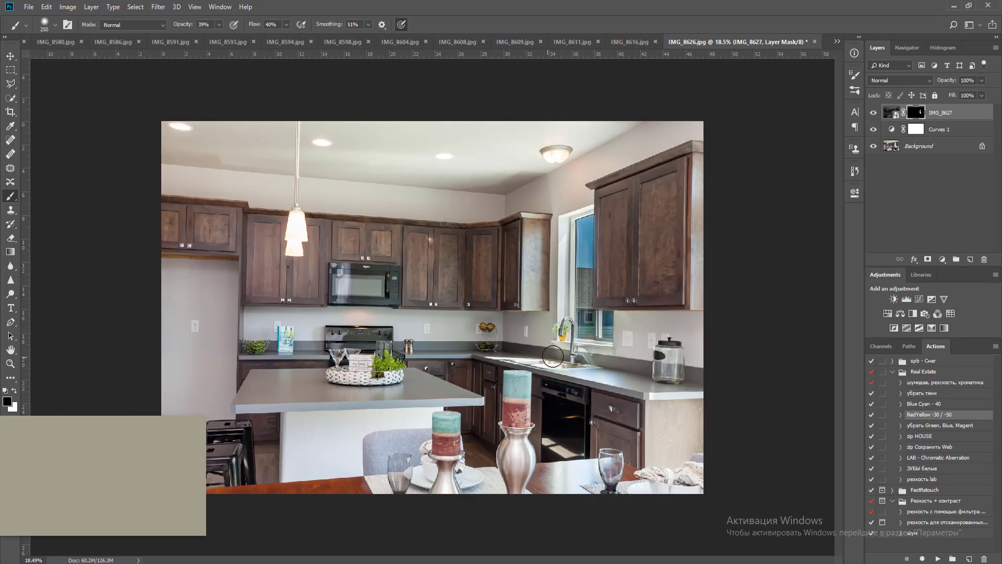
Paint white on the IMG_8627 mask over the sink and the sunlit countertop to darken their highlights
{"action": "scroll", "coordinate": [620, 373], "scroll_direction": "up", "scroll_amount": 2}
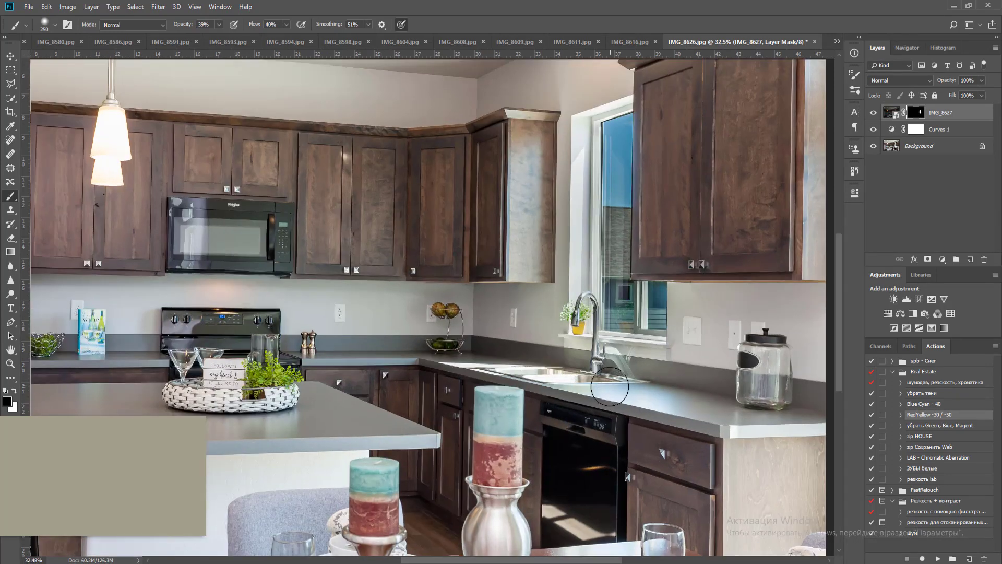
{"action": "key", "text": "x"}
{"action": "key", "text": "bracketright"}
{"action": "key", "text": "bracketright"}
{"action": "key", "text": "bracketright"}
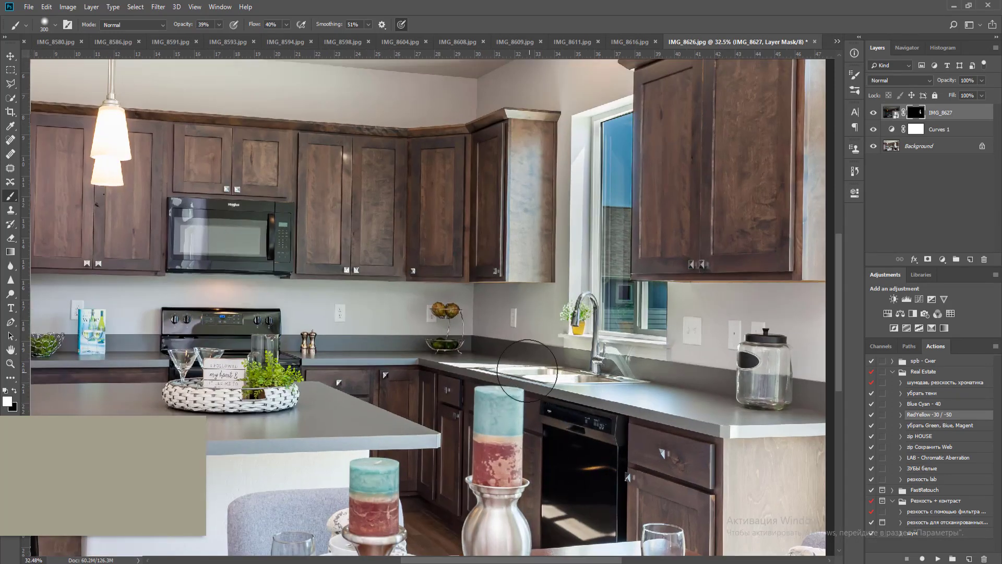
{"action": "mouse_move", "coordinate": [502, 372]}
{"action": "left_mouse_down"}
{"action": "mouse_move", "coordinate": [712, 385]}
{"action": "mouse_move", "coordinate": [722, 398]}
{"action": "left_mouse_up"}
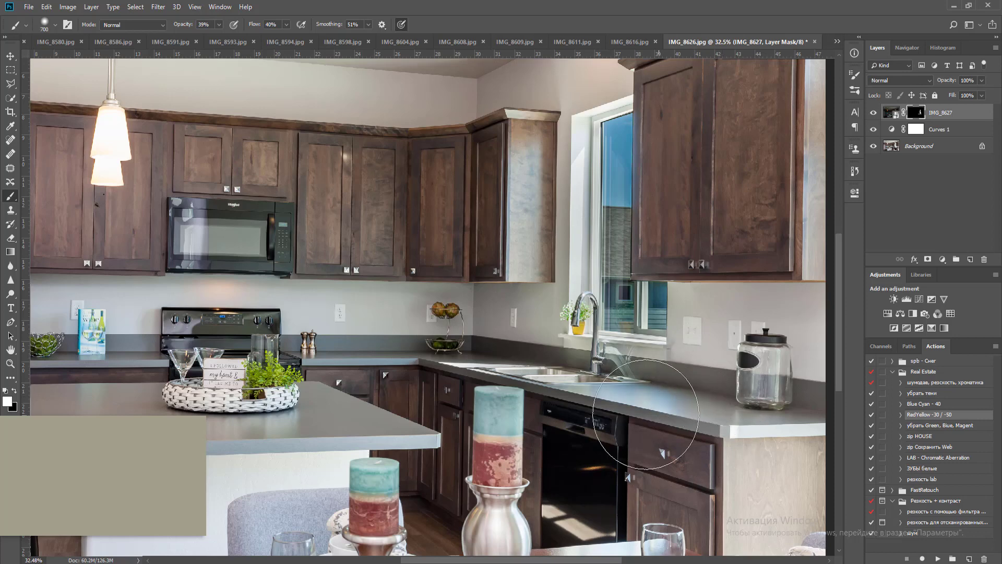
Darken the dining table's plates, napkin and placemats along the photo's lower edge, using a 1000 to 1500 px brush on the mask
{"action": "scroll", "coordinate": [710, 459], "scroll_direction": "down", "scroll_amount": 2}
{"action": "key", "text": "bracketright"}
{"action": "key", "text": "bracketright"}
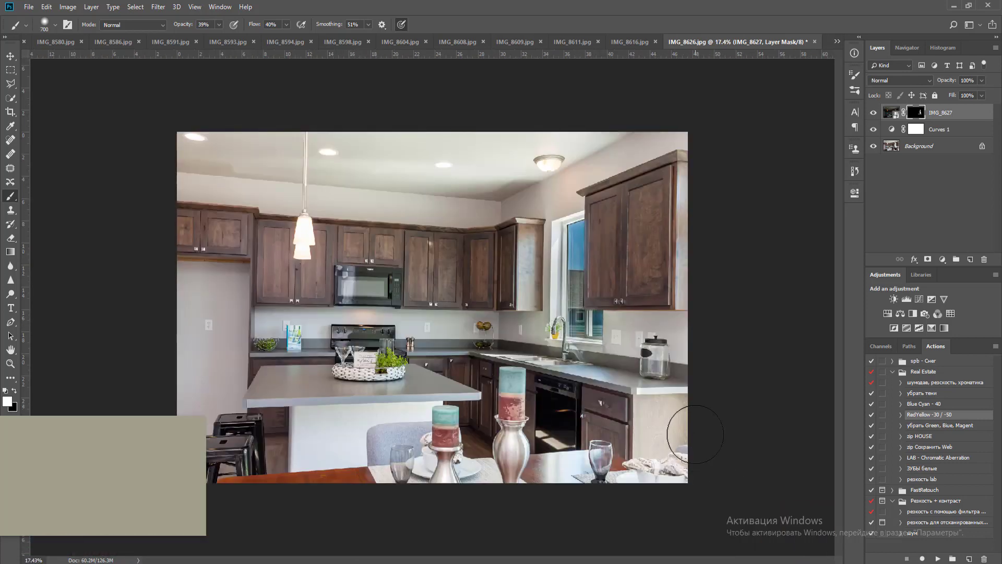
{"action": "key", "text": "bracketright"}
{"action": "key", "text": "bracketright"}
{"action": "key", "text": "bracketright"}
{"action": "mouse_move", "coordinate": [681, 436]}
{"action": "left_mouse_down"}
{"action": "mouse_move", "coordinate": [631, 495]}
{"action": "mouse_move", "coordinate": [671, 476]}
{"action": "mouse_move", "coordinate": [558, 496]}
{"action": "mouse_move", "coordinate": [501, 508]}
{"action": "left_mouse_up"}
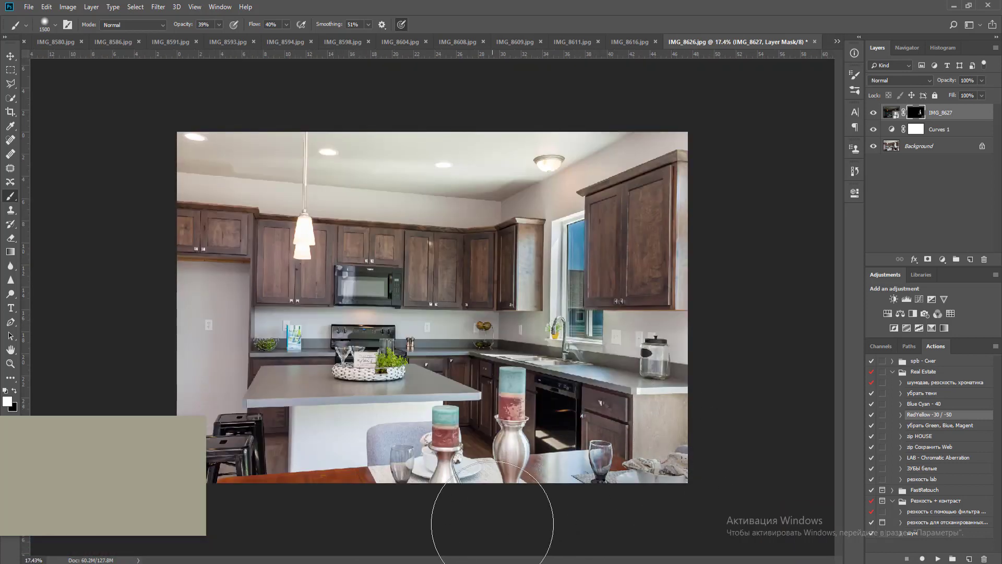
{"action": "key", "text": "bracketleft"}
{"action": "key", "text": "bracketleft"}
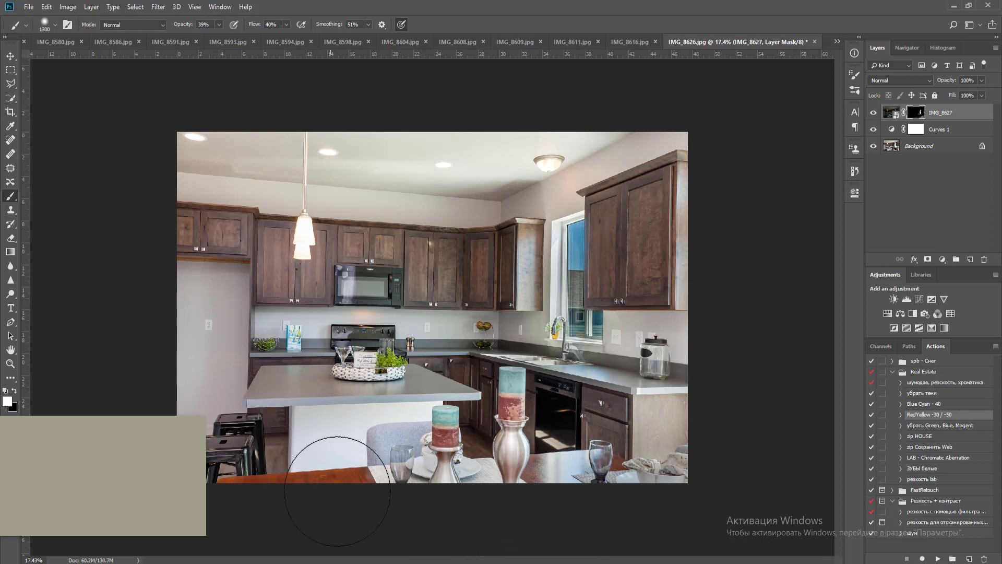
{"action": "left_click_drag", "start_coordinate": [403, 509], "coordinate": [682, 503]}
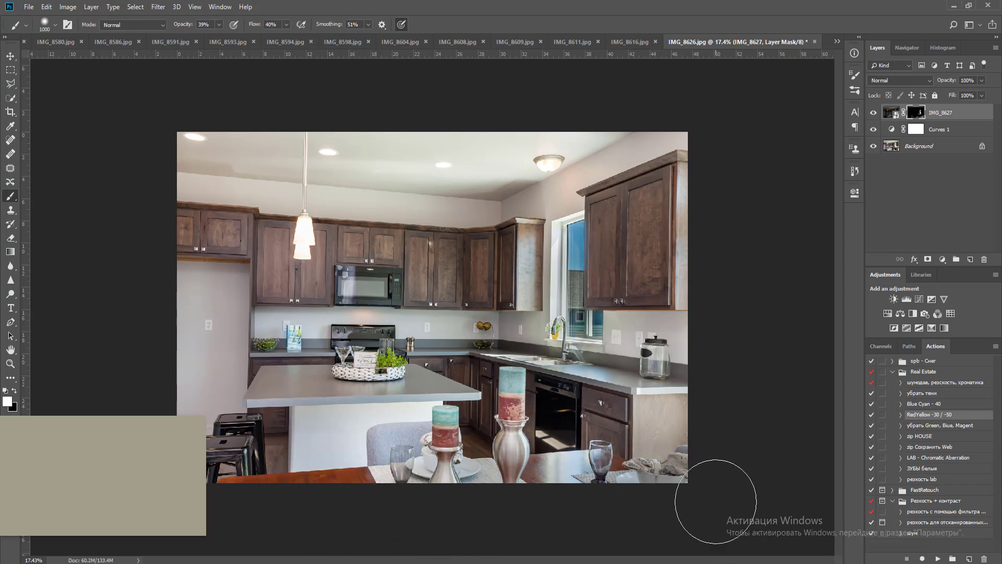
{"action": "key", "text": "bracketleft"}
{"action": "key", "text": "bracketleft"}
{"action": "key", "text": "bracketleft"}
Replace the Curves adjustment with a Levels adjustment above the Background, using a white input of 233
{"action": "left_click", "coordinate": [944, 135]}
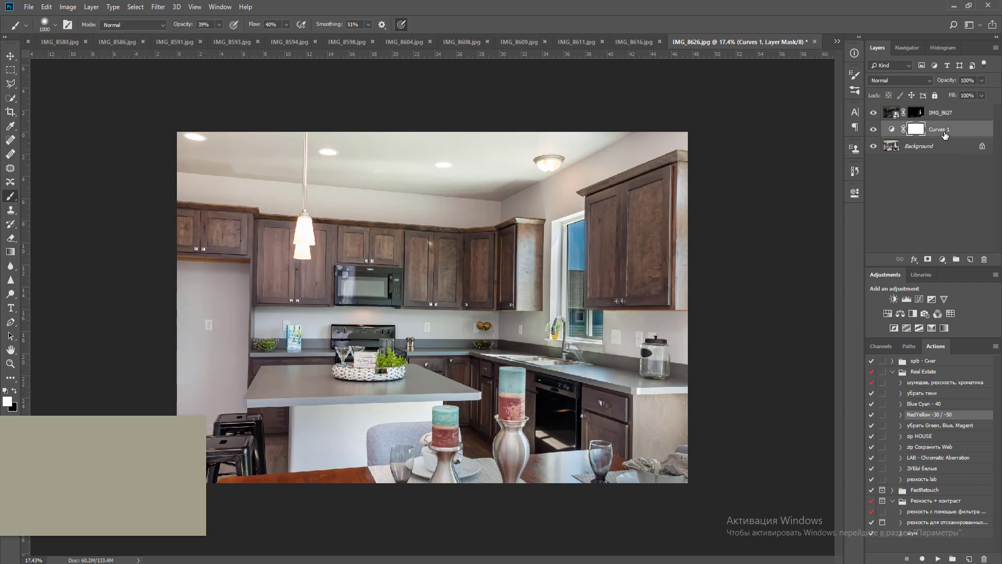
{"action": "key", "text": "Delete"}
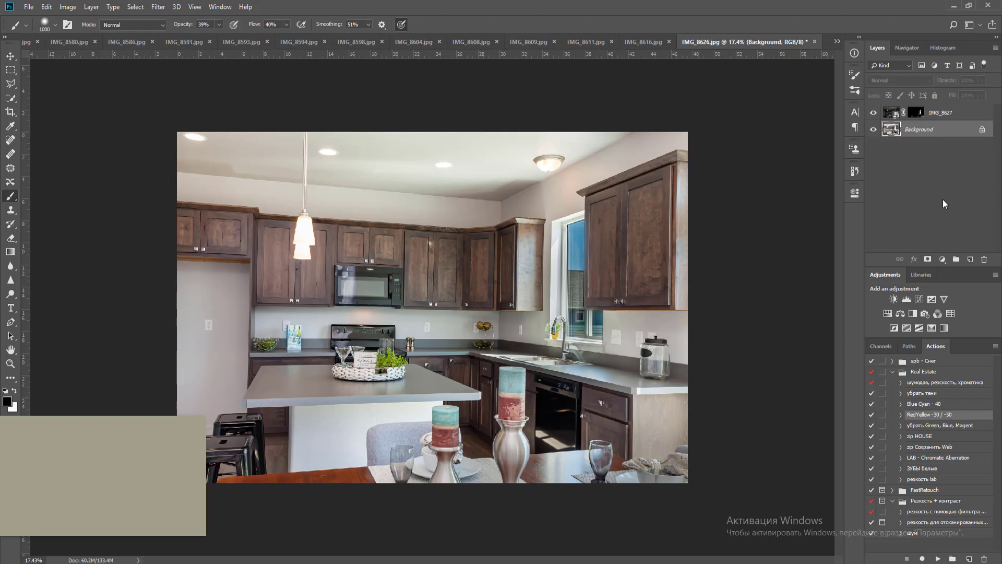
{"action": "left_click", "coordinate": [909, 297]}
{"action": "left_click_drag", "start_coordinate": [829, 289], "coordinate": [827, 291]}
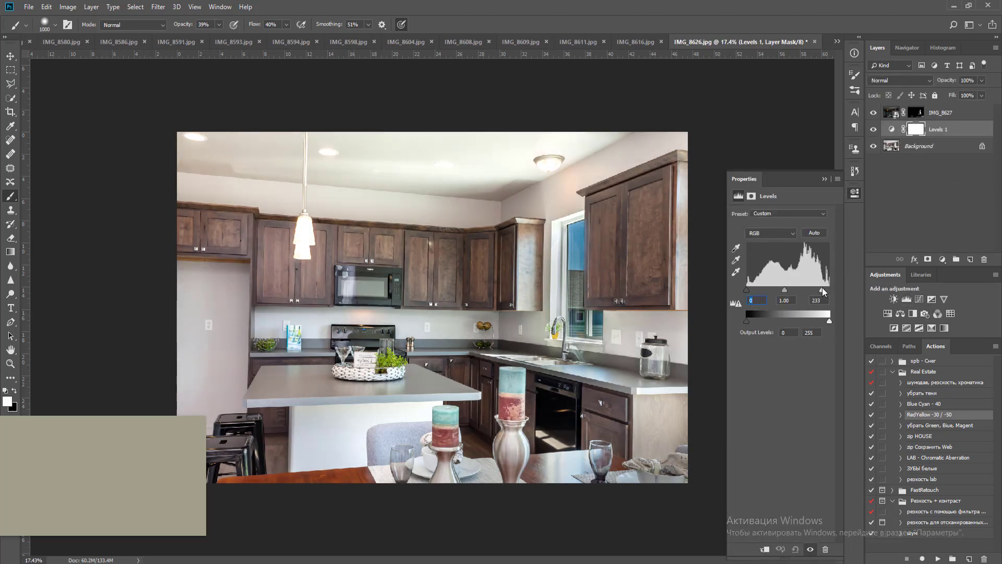
Reduce the IMG_8627 layer's opacity to 55% and merge all visible layers into the Background
{"action": "left_click", "coordinate": [940, 115]}
{"action": "left_click", "coordinate": [981, 81]}
{"action": "left_click_drag", "start_coordinate": [985, 93], "coordinate": [959, 96]}
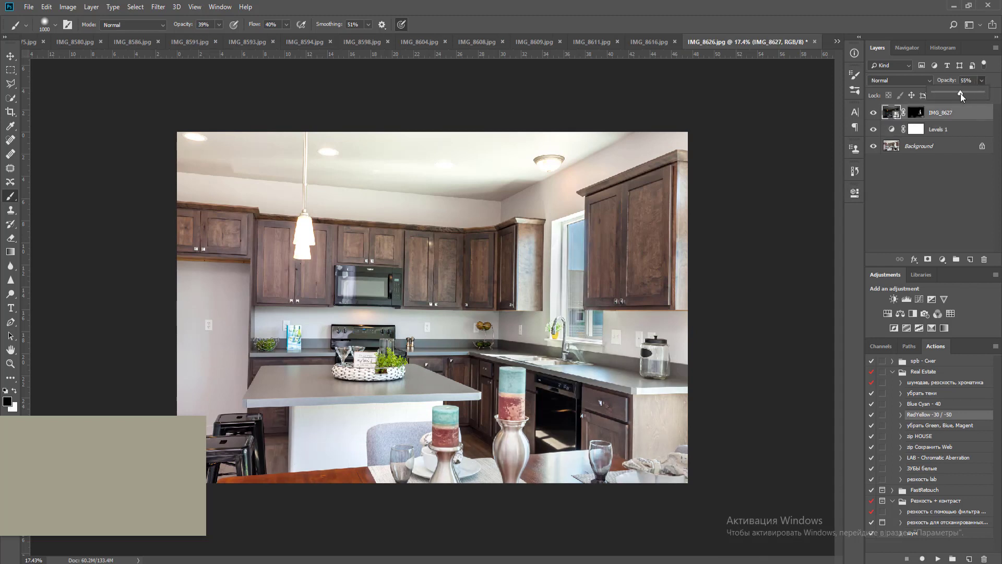
{"action": "key", "text": "ctrl+shift+e"}
Straighten the right-hand cabinets against a vertical guide by pulling a duplicate layer's lower-right corner outward, about 1.14° of horizontal skew, and merge it down
{"action": "key", "text": "v"}
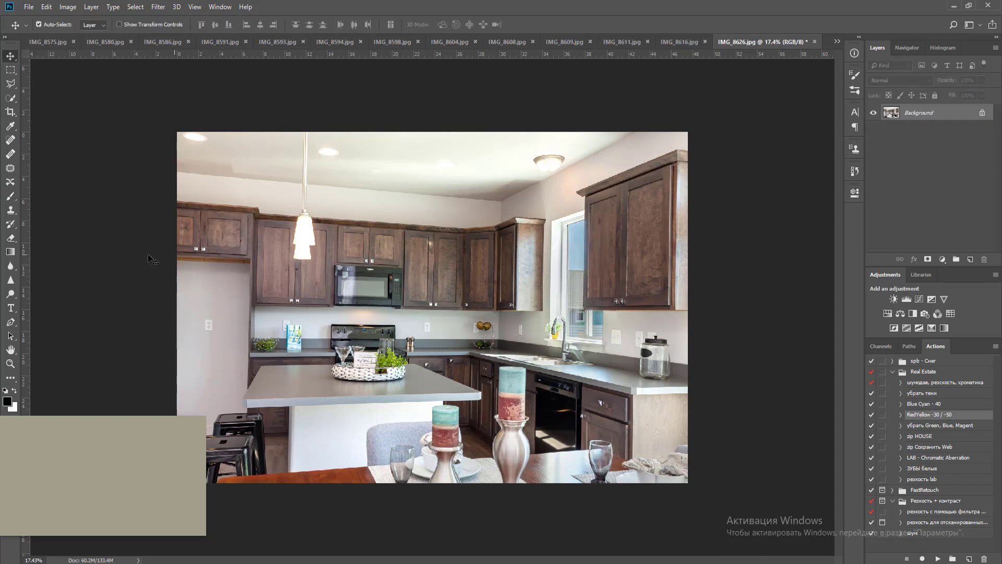
{"action": "left_click_drag", "start_coordinate": [26, 262], "coordinate": [682, 278]}
{"action": "key", "text": "ctrl+j"}
{"action": "key", "text": "ctrl+t"}
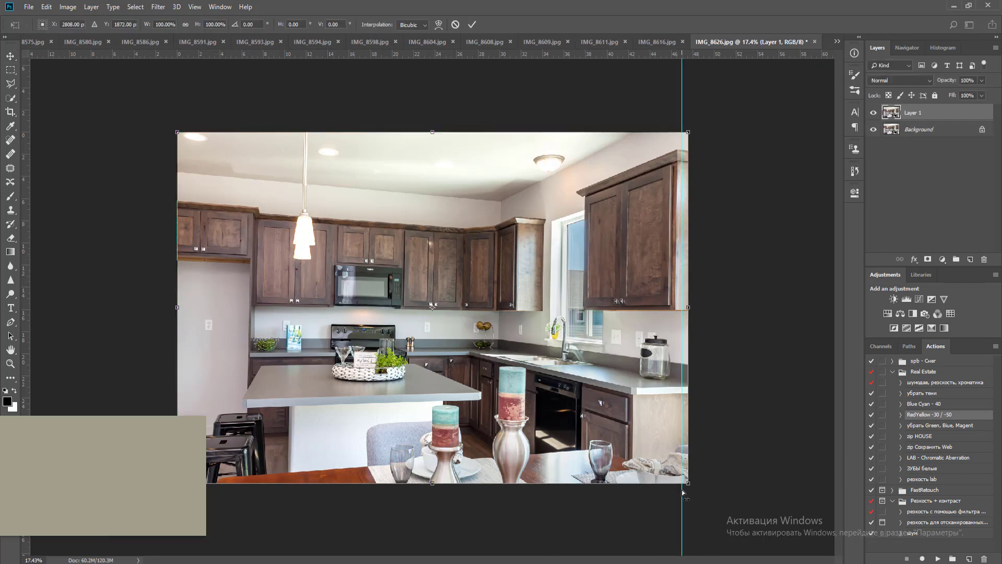
{"action": "left_click_drag", "start_coordinate": [688, 485], "coordinate": [695, 491]}
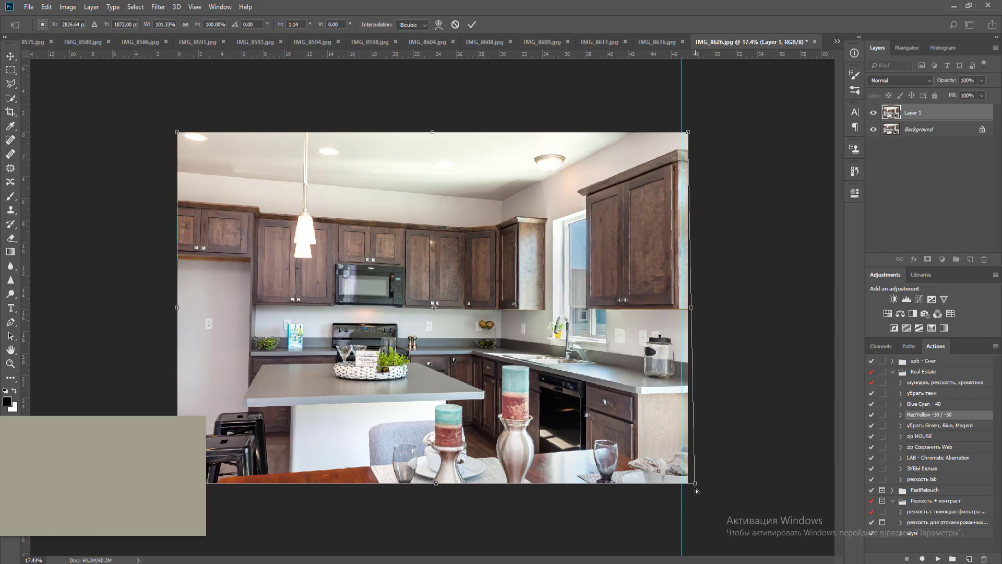
{"action": "key", "text": "Return"}
{"action": "key", "text": "ctrl+e"}
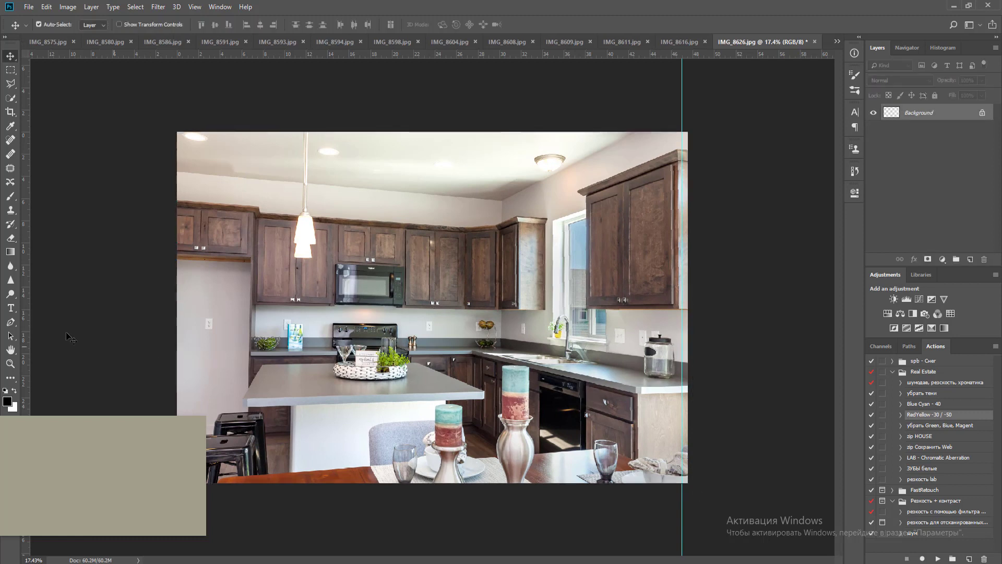
Straighten the left cabinet edge against a second vertical guide by skewing a duplicate layer's upper-left corner outward about 0.61°, and merge it down
{"action": "left_click_drag", "start_coordinate": [24, 315], "coordinate": [249, 295]}
{"action": "key", "text": "ctrl+j"}
{"action": "key", "text": "ctrl+t"}
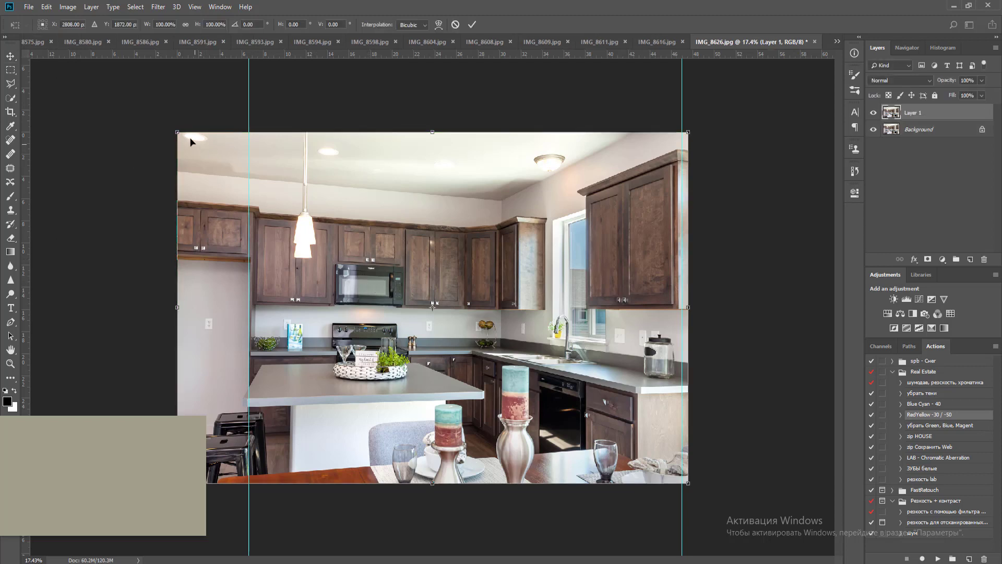
{"action": "left_click_drag", "start_coordinate": [176, 138], "coordinate": [175, 135]}
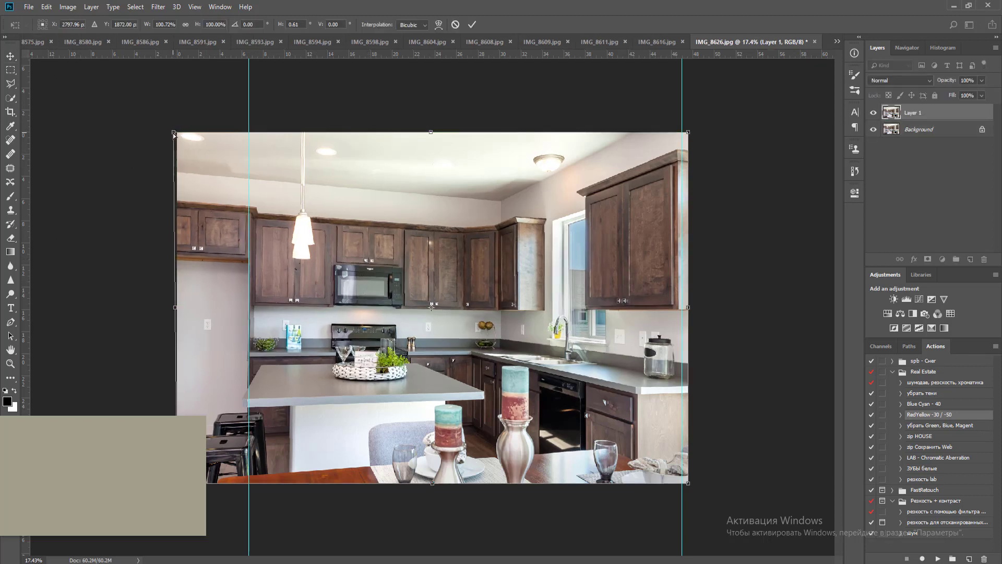
{"action": "key", "text": "Return"}
{"action": "key", "text": "ctrl+e"}
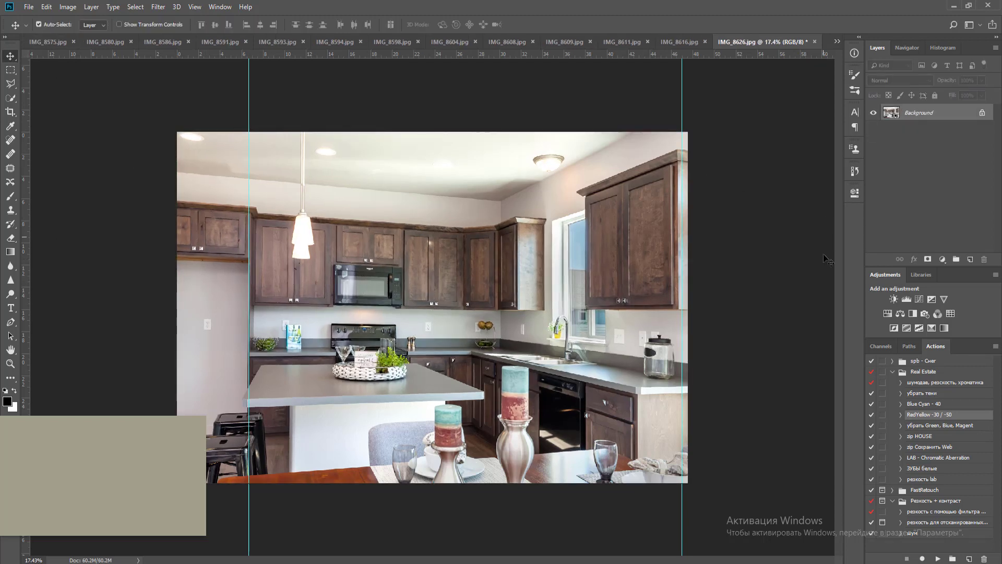
Apply a contrast of 13 and a Curves midtone lift from input 129 to output 143, merging both adjustments into the Background
{"action": "left_click", "coordinate": [893, 299]}
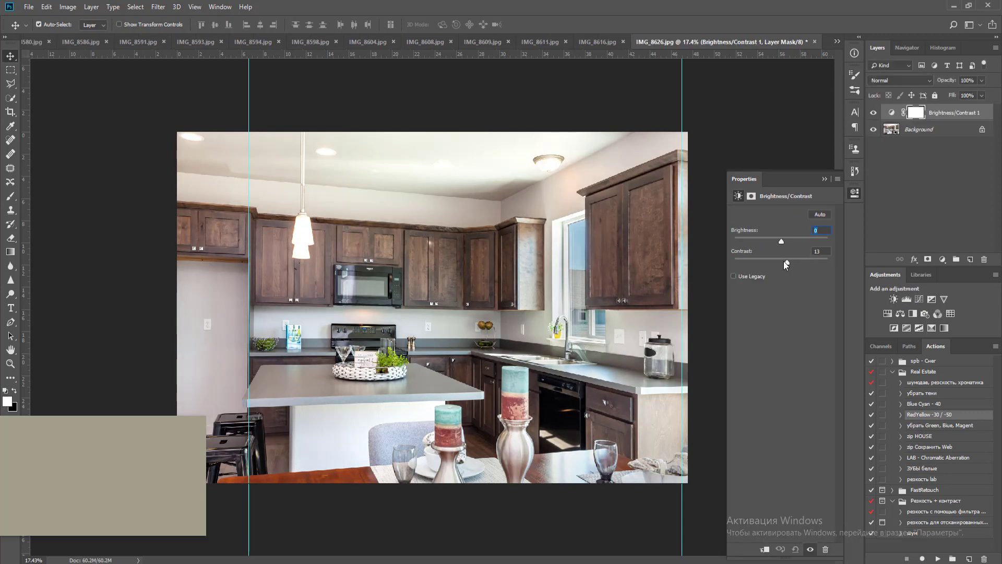
{"action": "key", "text": "ctrl+e"}
{"action": "left_click", "coordinate": [919, 299]}
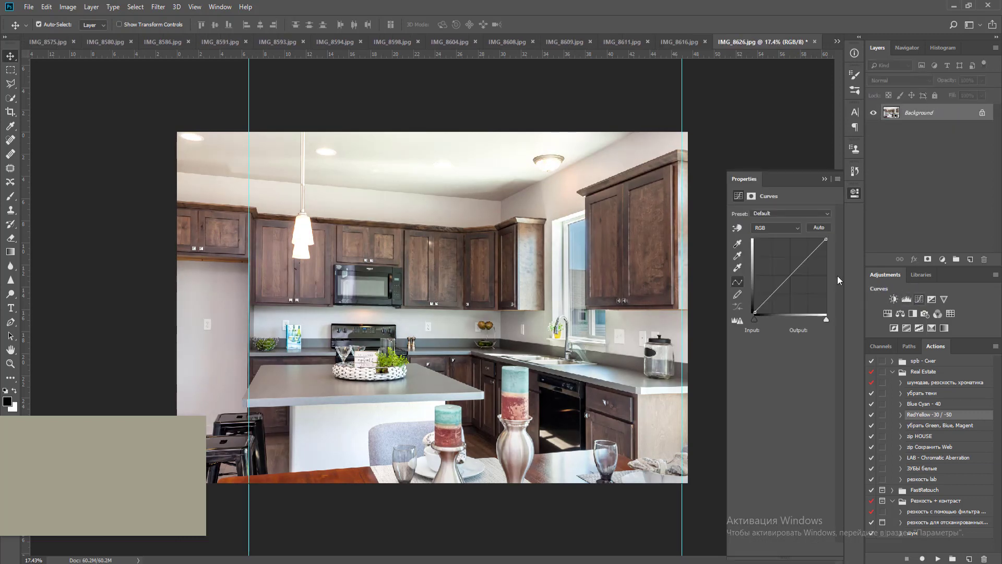
{"action": "left_click_drag", "start_coordinate": [790, 276], "coordinate": [790, 271]}
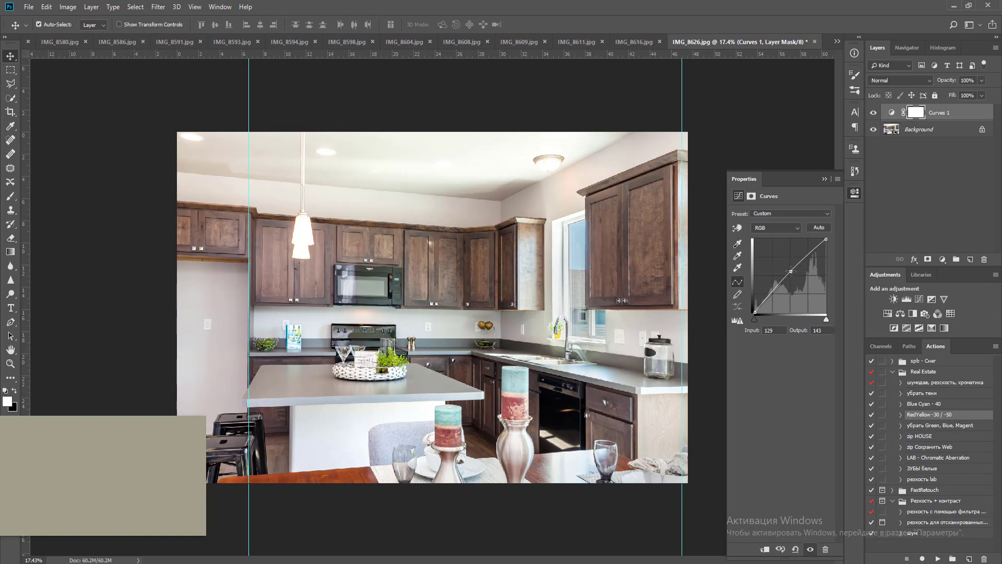
{"action": "key", "text": "ctrl+e"}
Close IMG_8626.jpg and save its changes
{"action": "left_click", "coordinate": [854, 191]}
{"action": "key", "text": "ctrl+w"}
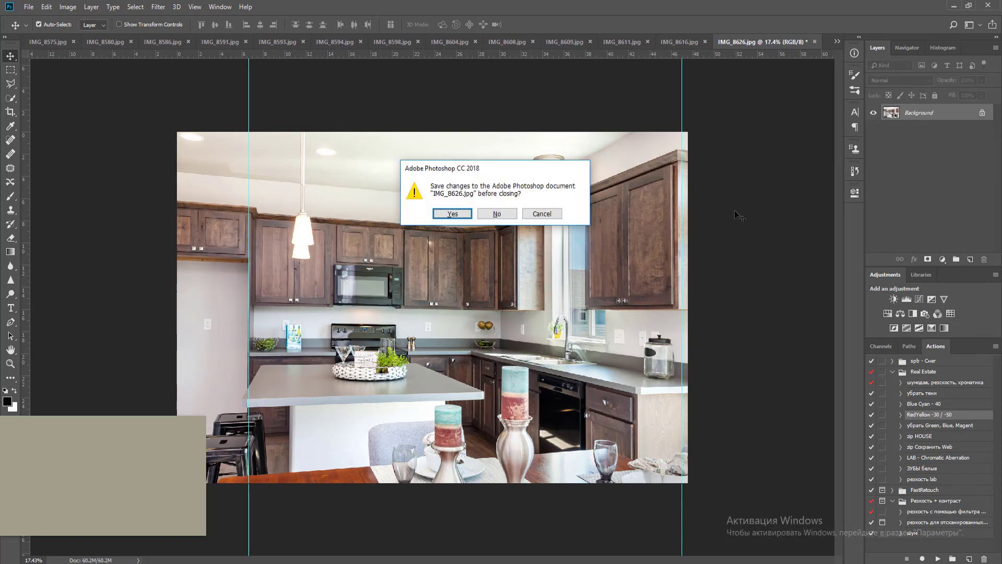
{"action": "key", "text": "Return"}
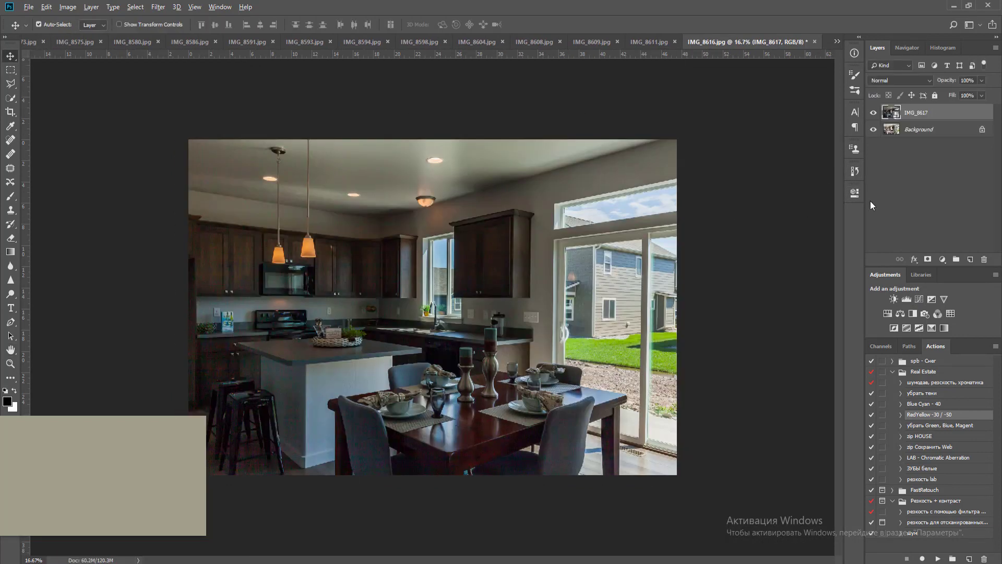
Hide the IMG_8617 layer in IMG_8616.jpg behind a black layer mask
{"action": "left_click", "coordinate": [926, 260], "text": "alt"}
{"action": "left_click", "coordinate": [837, 42]}
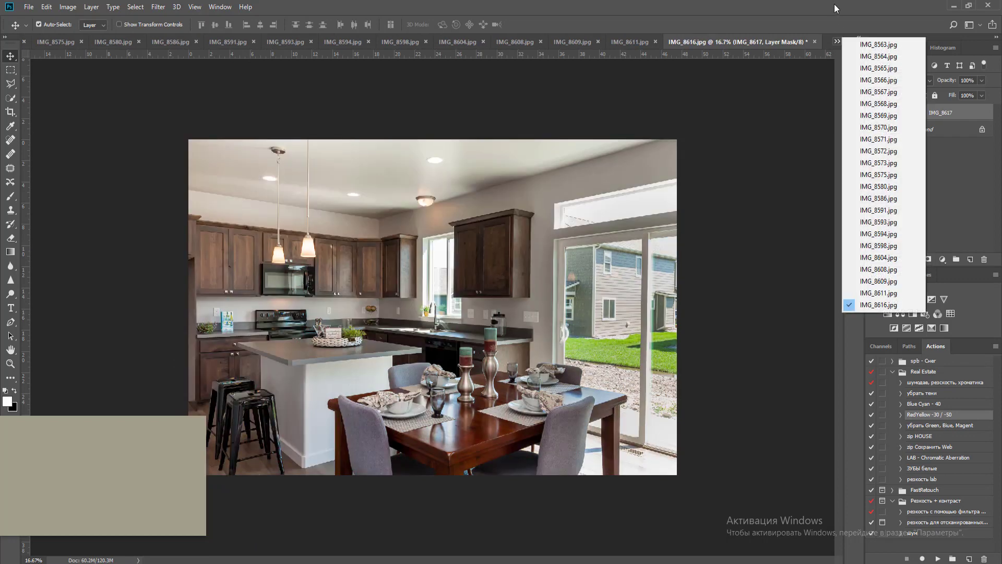
{"action": "left_click", "coordinate": [834, 3]}
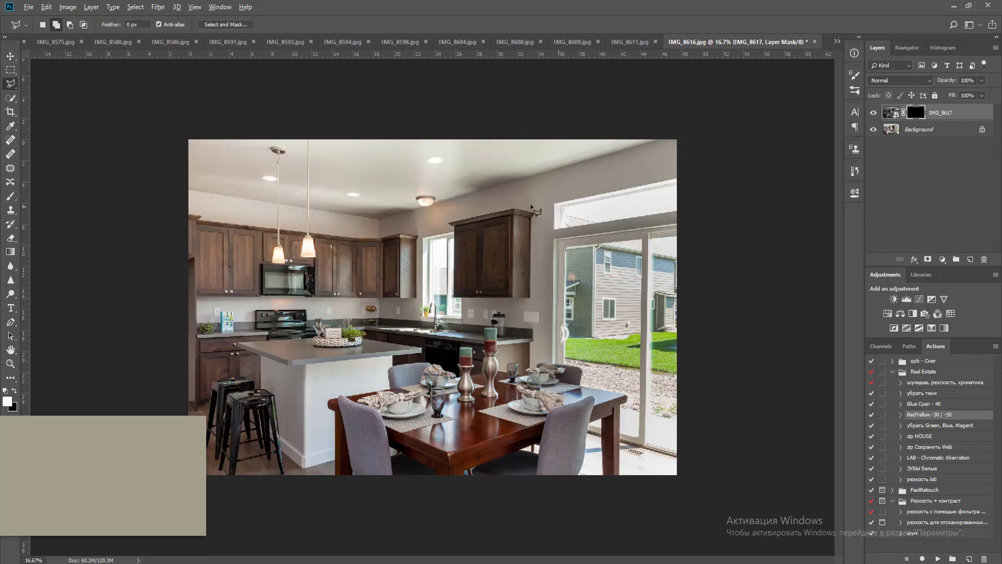
Outline the left glass pane of the window above the sink with the Polygonal Lasso
{"action": "scroll", "coordinate": [425, 252], "scroll_direction": "up", "scroll_amount": 10}
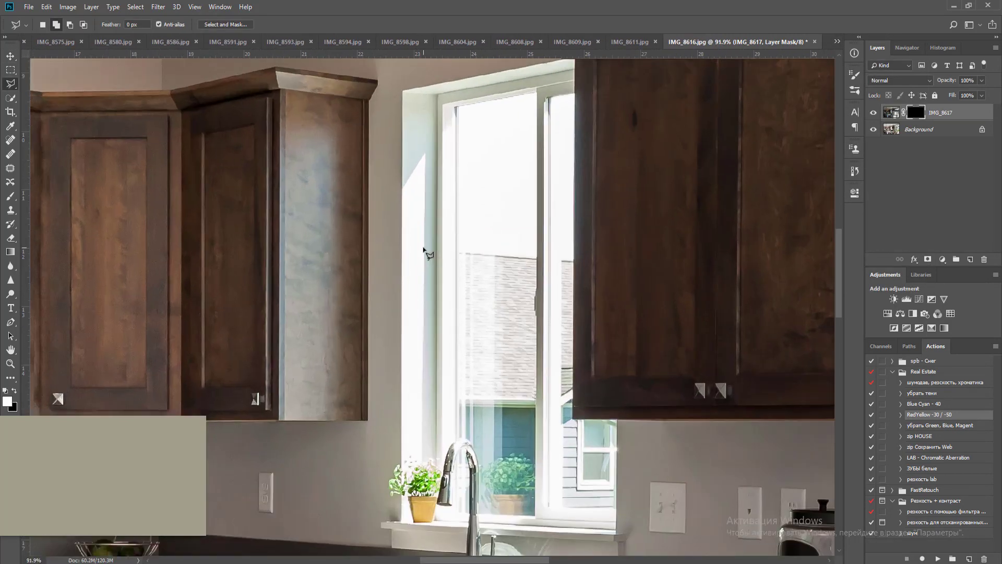
{"action": "left_click_drag", "start_coordinate": [429, 262], "coordinate": [396, 273]}
{"action": "left_click", "coordinate": [422, 120]}
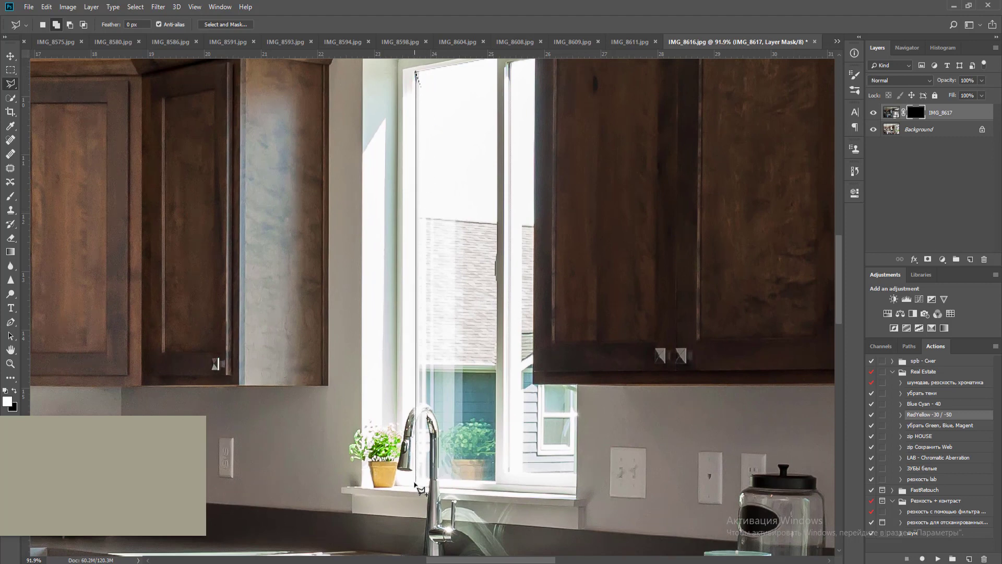
{"action": "left_click", "coordinate": [415, 478]}
{"action": "left_click", "coordinate": [495, 481]}
{"action": "left_click_drag", "start_coordinate": [497, 61], "coordinate": [498, 74]}
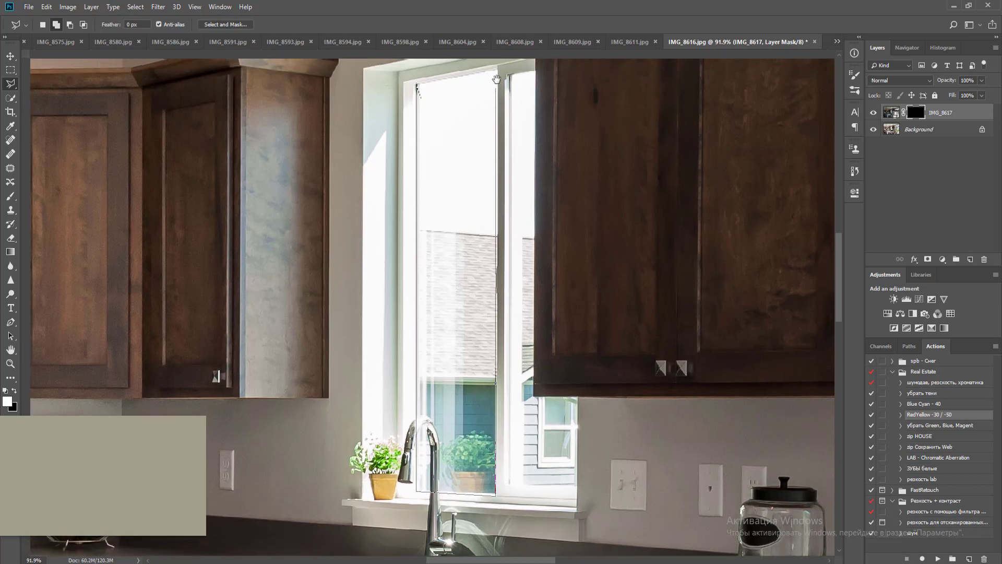
{"action": "double_click", "coordinate": [498, 69]}
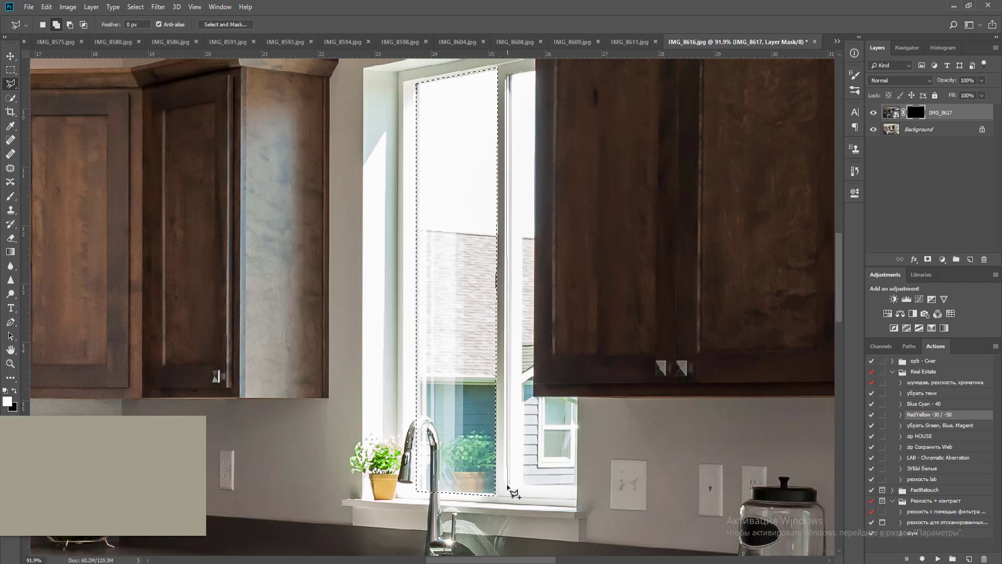
Add the kitchen window's right pane to the selection, following the hanging cabinet's side and lower edge
{"action": "left_click", "coordinate": [507, 486]}
{"action": "left_click", "coordinate": [577, 489]}
{"action": "left_click", "coordinate": [577, 398]}
{"action": "left_click", "coordinate": [533, 397]}
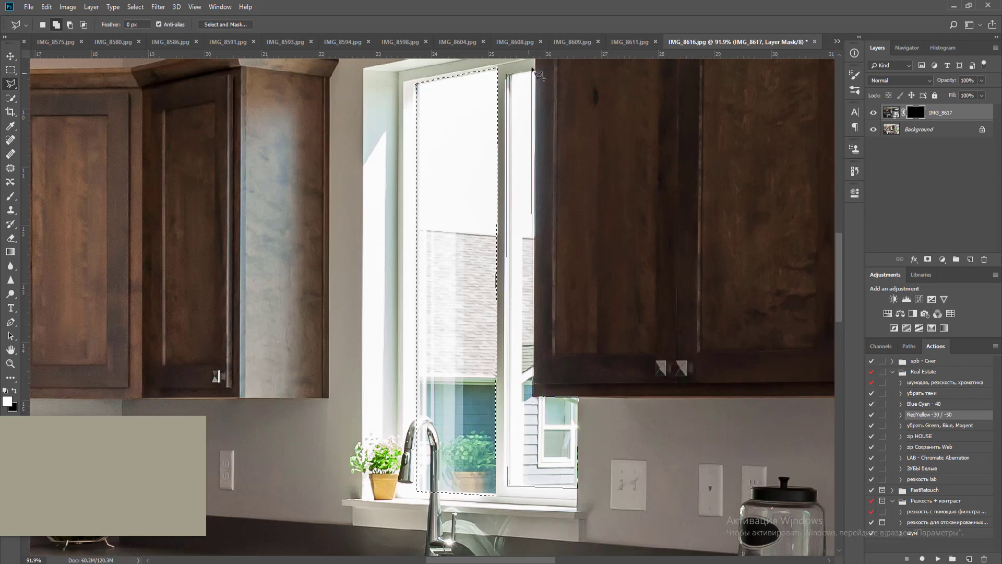
{"action": "double_click", "coordinate": [535, 69]}
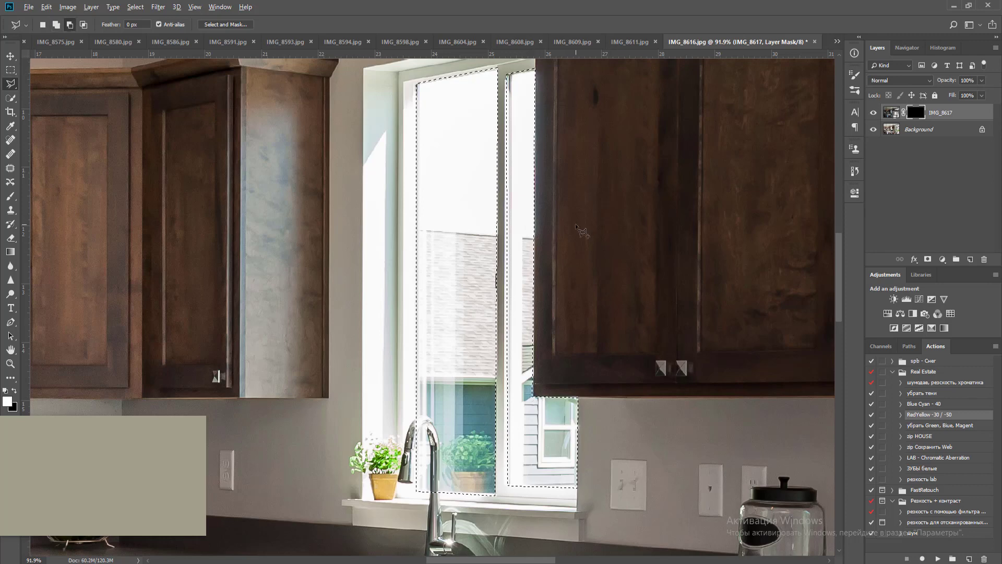
Add the sliding patio door's right glass pane to the selection, running the outline past the photo's right edge
{"action": "scroll", "coordinate": [605, 213], "scroll_direction": "down", "scroll_amount": 2}
{"action": "left_click_drag", "start_coordinate": [667, 261], "coordinate": [102, 243]}
{"action": "left_click_drag", "start_coordinate": [495, 323], "coordinate": [290, 275]}
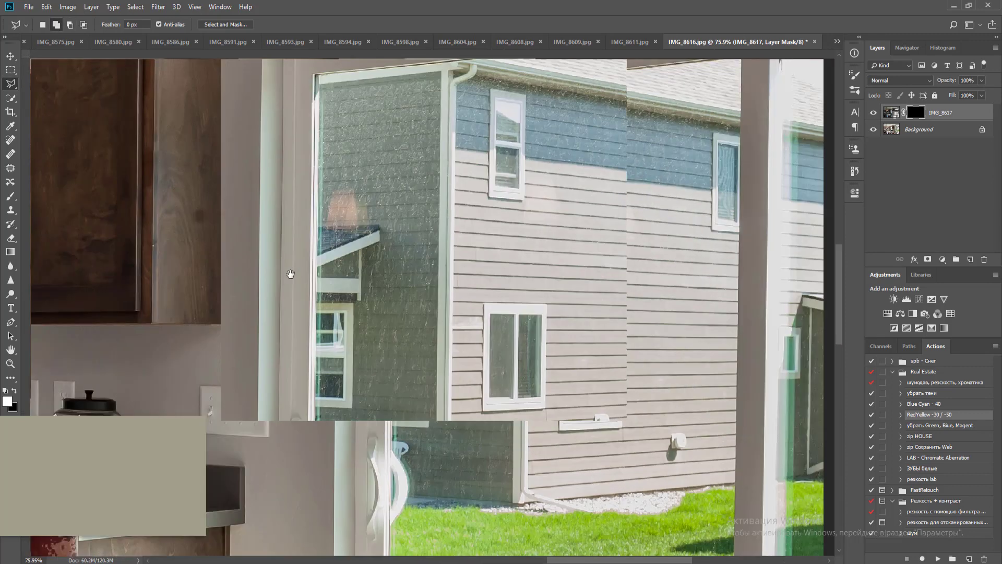
{"action": "scroll", "coordinate": [324, 275], "scroll_direction": "down", "scroll_amount": 4}
{"action": "mouse_move", "coordinate": [401, 225]}
{"action": "left_mouse_down"}
{"action": "mouse_move", "coordinate": [402, 249]}
{"action": "mouse_move", "coordinate": [343, 205]}
{"action": "left_mouse_up"}
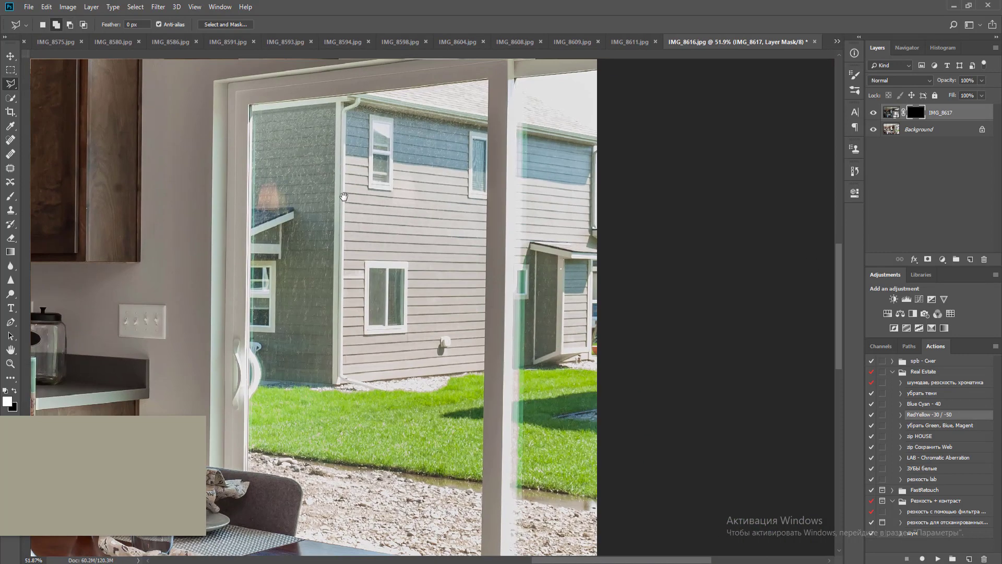
{"action": "key", "text": "ctrl+r"}
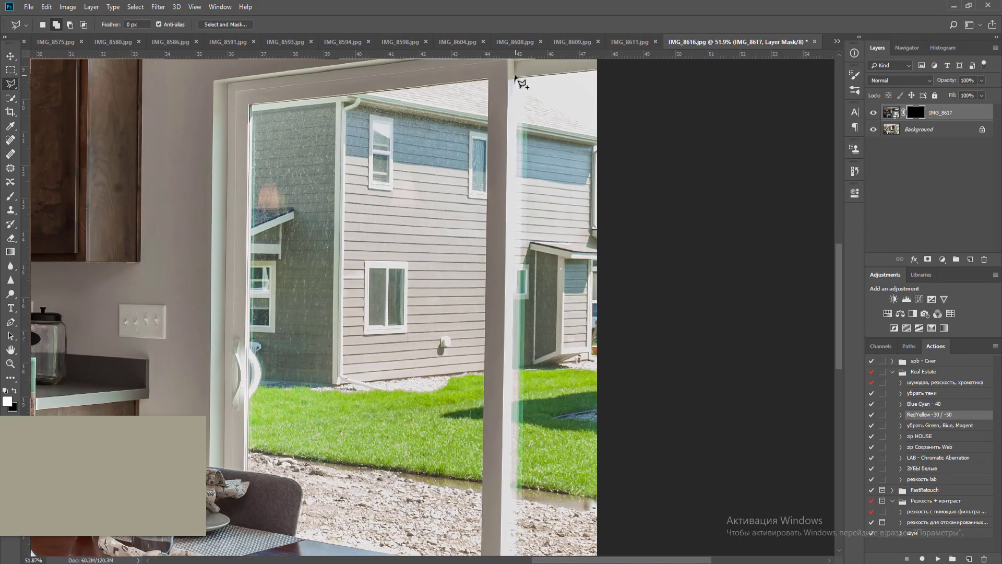
{"action": "left_click", "coordinate": [515, 76]}
{"action": "left_click", "coordinate": [631, 66]}
{"action": "scroll", "coordinate": [658, 199], "scroll_direction": "down", "scroll_amount": 5}
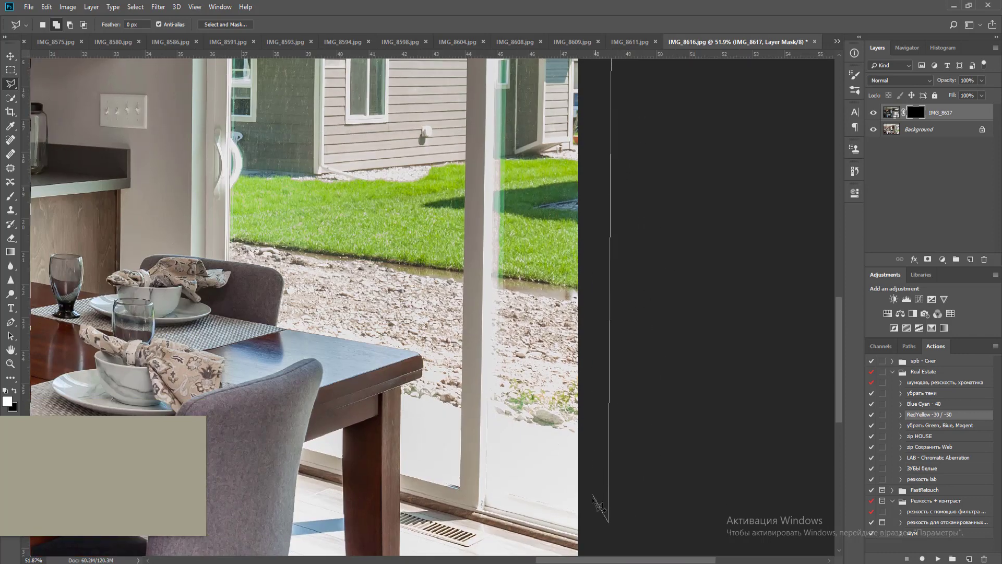
{"action": "left_click", "coordinate": [607, 521]}
{"action": "left_click", "coordinate": [578, 529]}
{"action": "scroll", "coordinate": [516, 329], "scroll_direction": "up", "scroll_amount": 4}
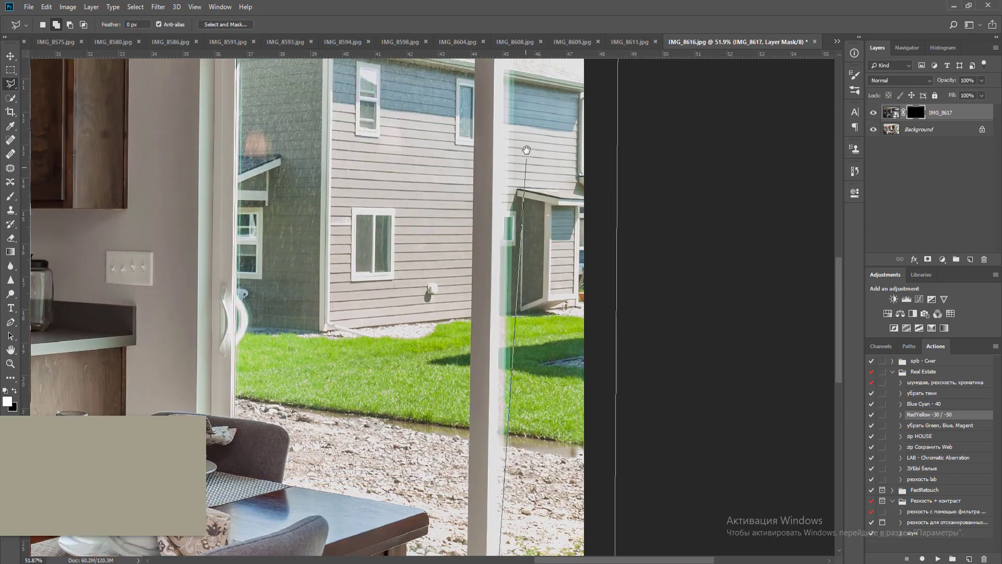
{"action": "scroll", "coordinate": [526, 150], "scroll_direction": "up", "scroll_amount": 3}
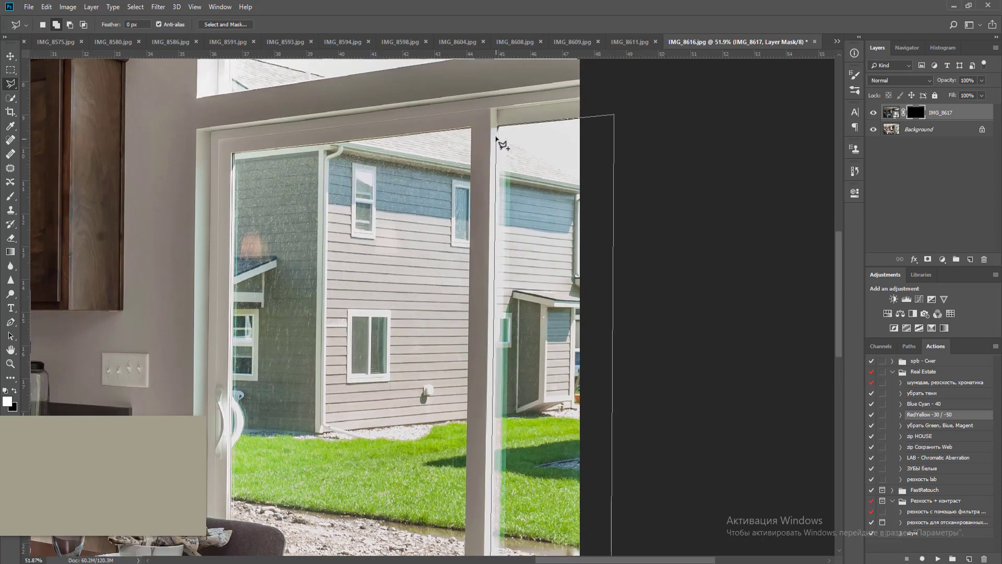
{"action": "left_click", "coordinate": [497, 134]}
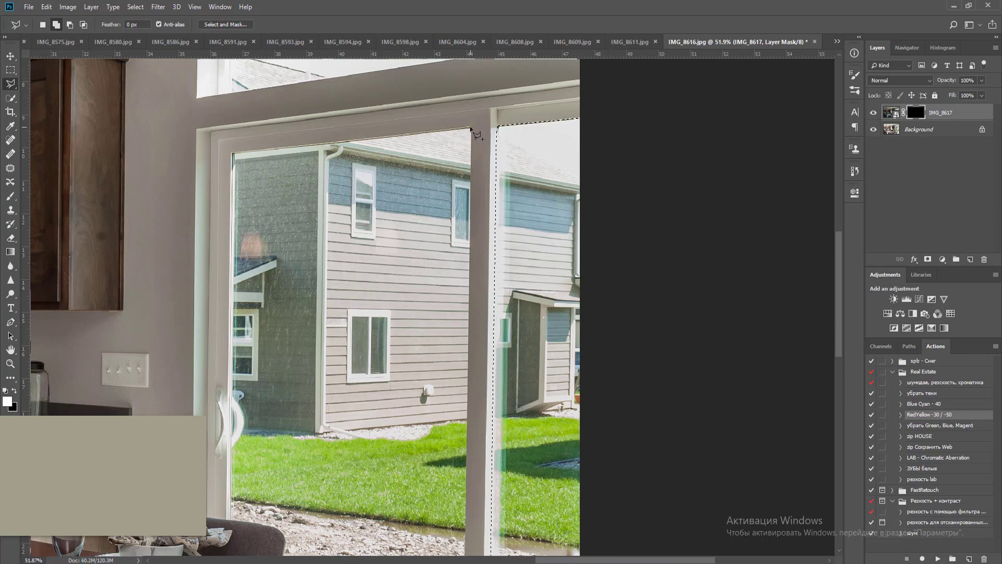
Add the patio door's left glass pane to the selection, fill all selected panes with white on the IMG_8617 mask, and deselect
{"action": "left_click_drag", "start_coordinate": [455, 248], "coordinate": [473, 95]}
{"action": "left_click_drag", "start_coordinate": [508, 406], "coordinate": [515, 288]}
{"action": "key", "text": "ctrl+r"}
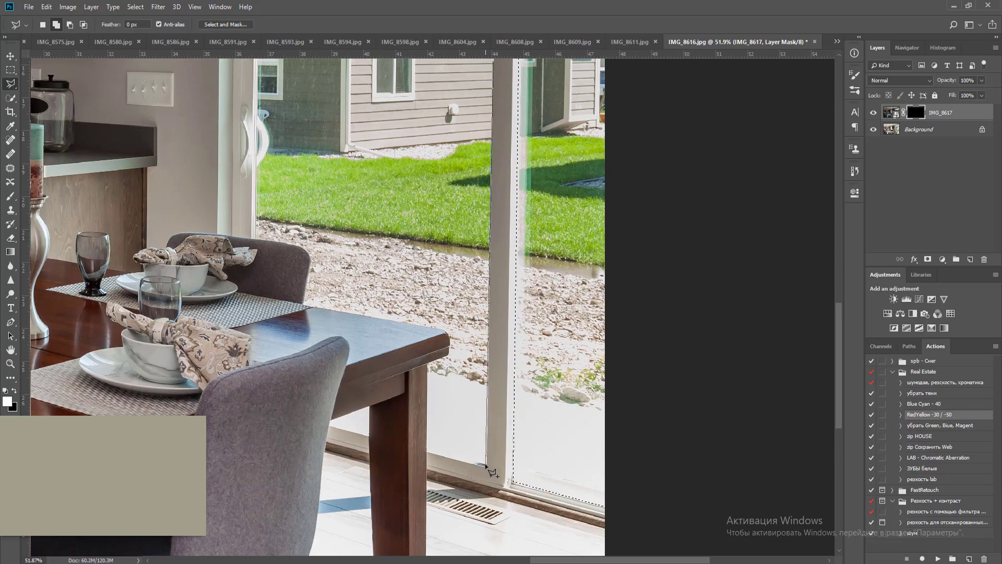
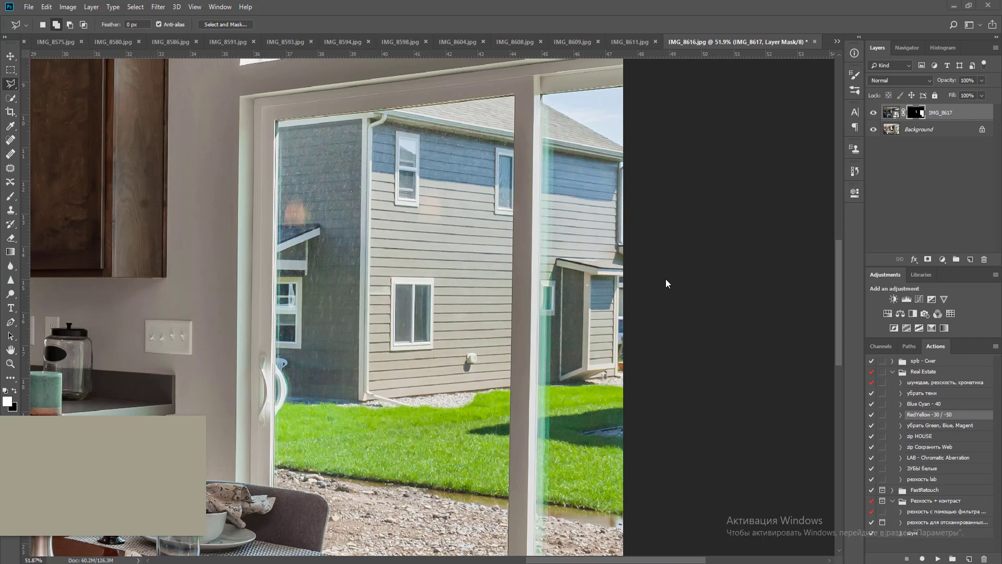
{"action": "left_click", "coordinate": [659, 3]}
{"action": "key", "text": "m"}
{"action": "key", "text": "ctrl+d"}
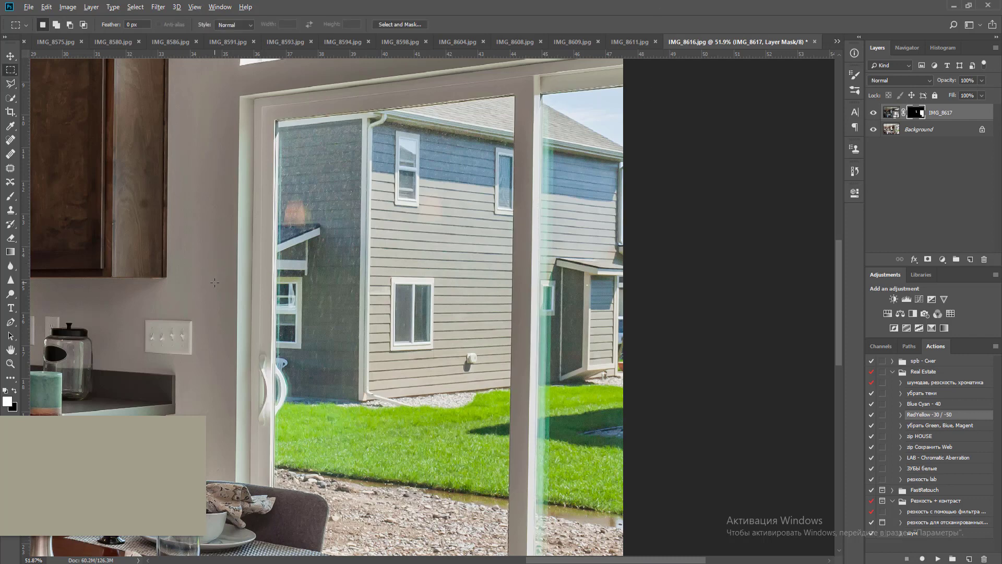
Refine the IMG_8617 mask with radius 2 px, smooth 2, feather 2 px, contrast 10% and shift edge -15%, output to a new layer with mask
{"action": "scroll", "coordinate": [215, 282], "scroll_direction": "down", "scroll_amount": 12}
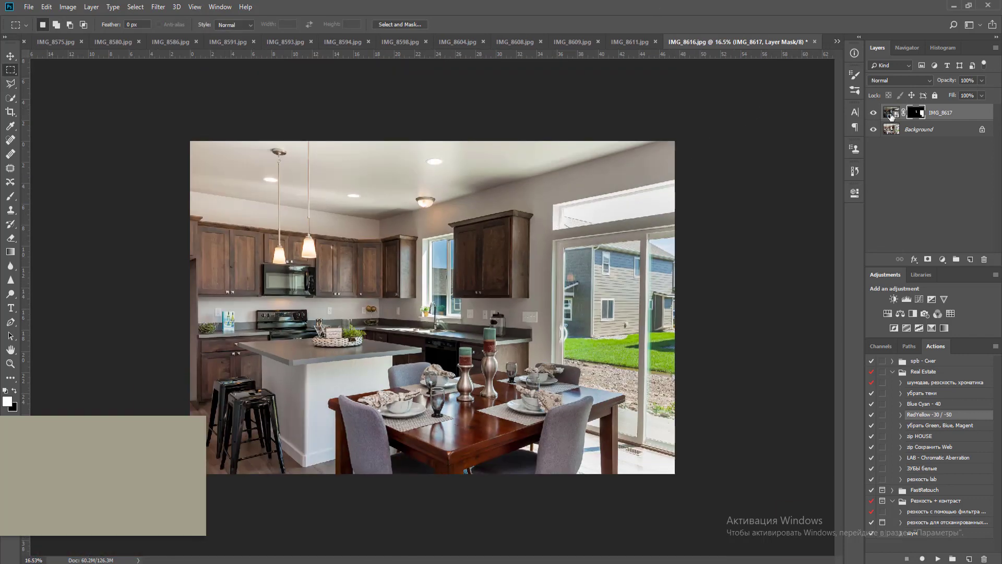
{"action": "right_click", "coordinate": [918, 116]}
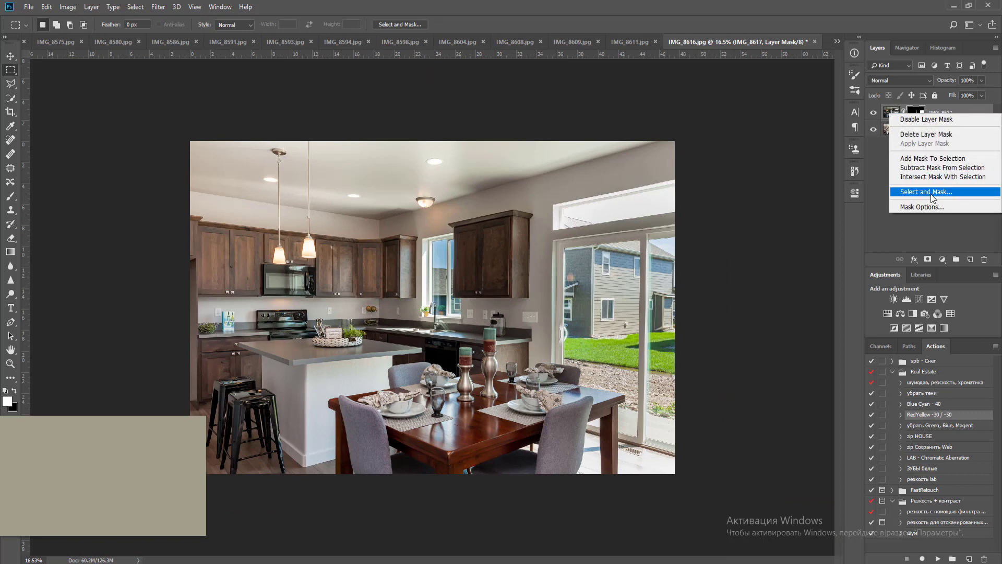
{"action": "left_click", "coordinate": [931, 193]}
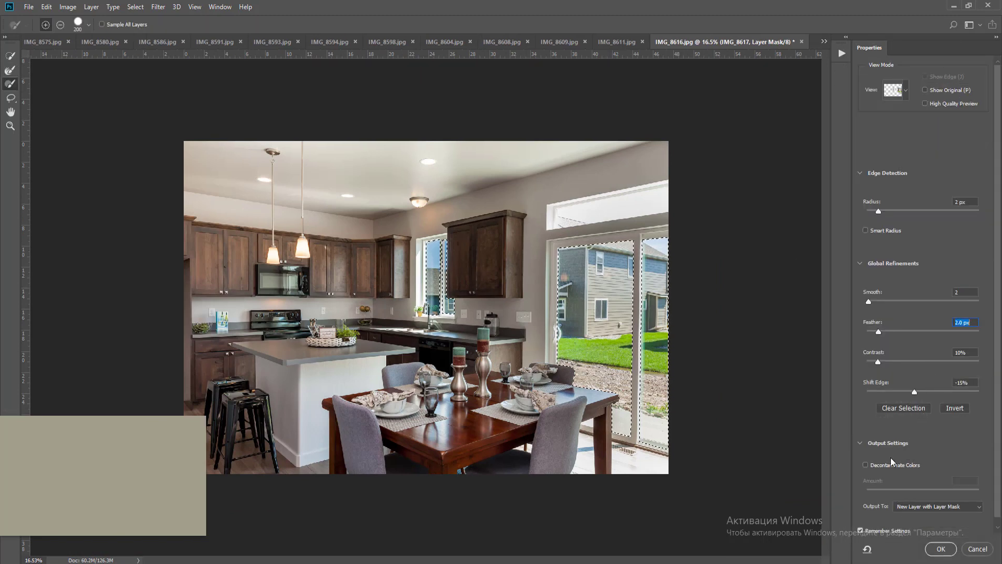
{"action": "left_click", "coordinate": [939, 549]}
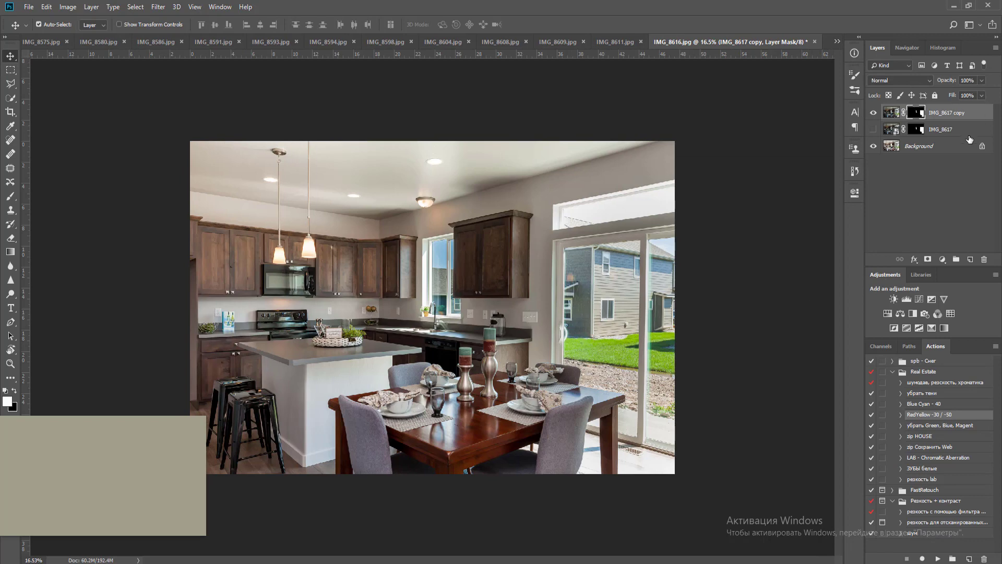
Add a Curves adjustment above the Background and brighten the midtones by raising input 114 to output 142
{"action": "left_click", "coordinate": [956, 153]}
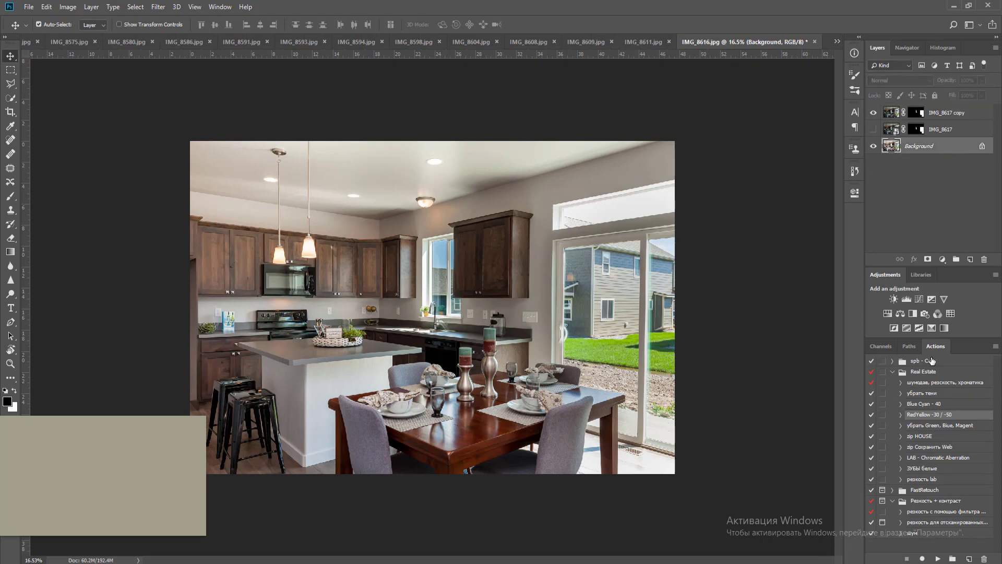
{"action": "left_click", "coordinate": [919, 300]}
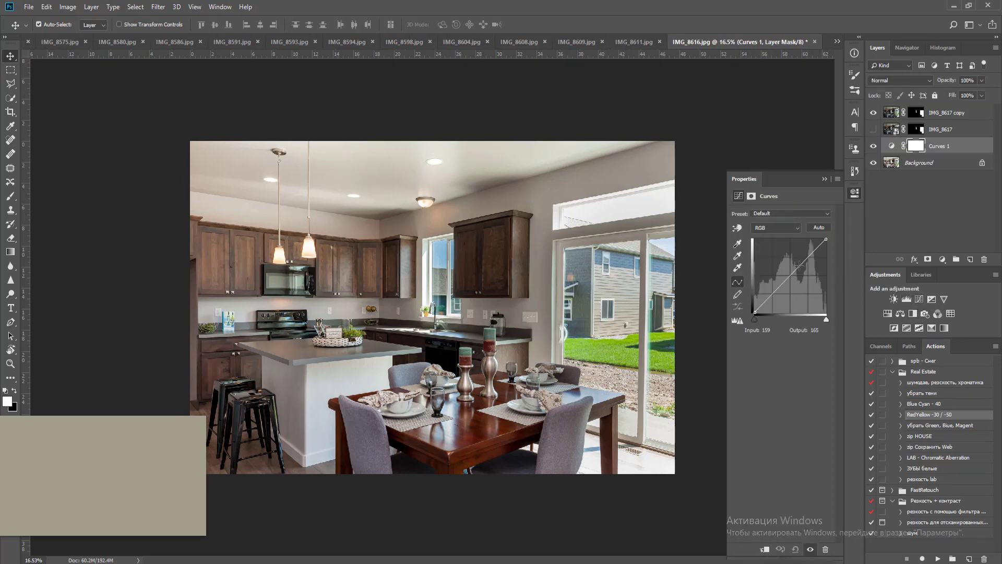
{"action": "left_click_drag", "start_coordinate": [783, 269], "coordinate": [785, 272]}
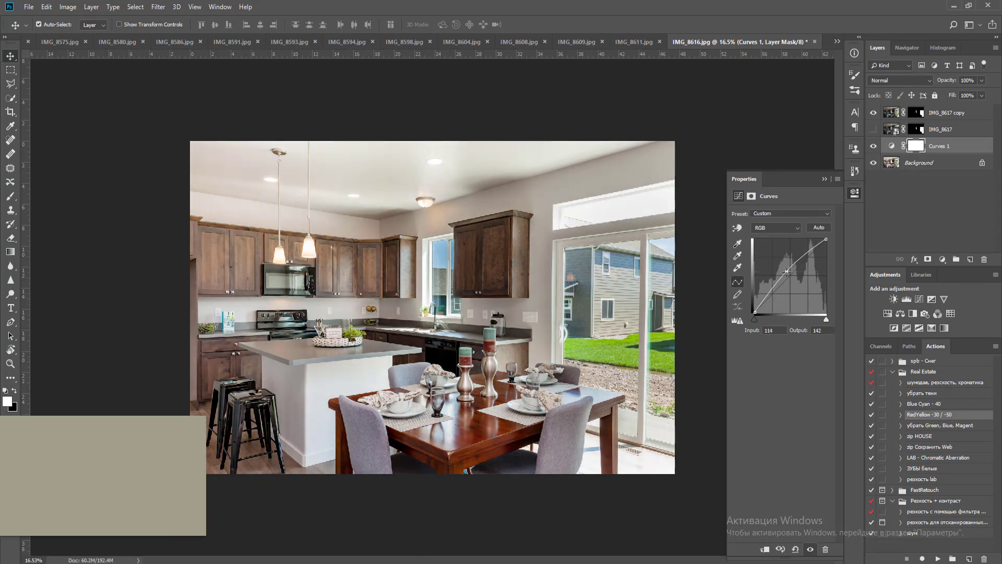
{"action": "left_click", "coordinate": [853, 193]}
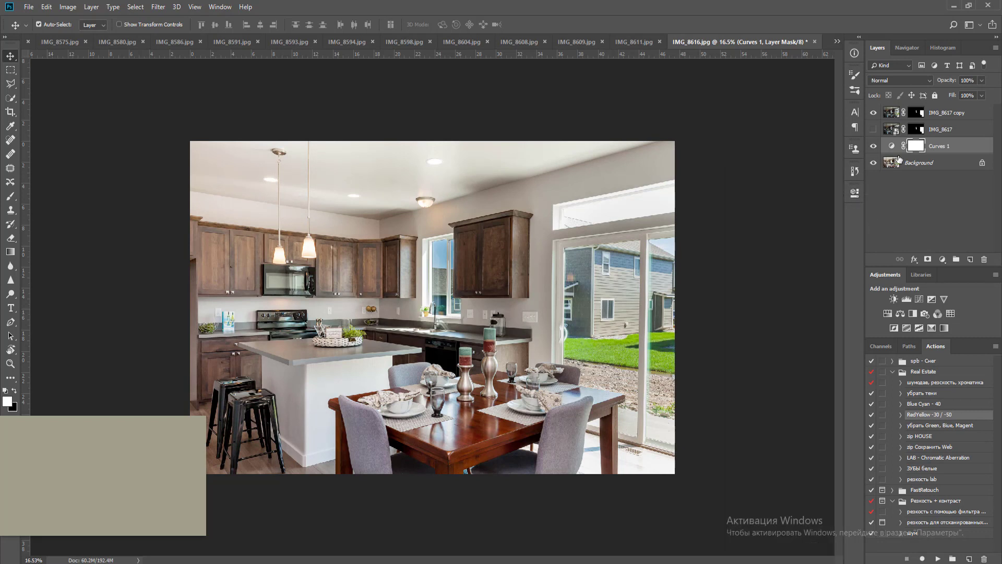
Paint black with a 2600 px soft brush on the Curves 1 mask, from the dining table's front towards the patio door
{"action": "key", "text": "b"}
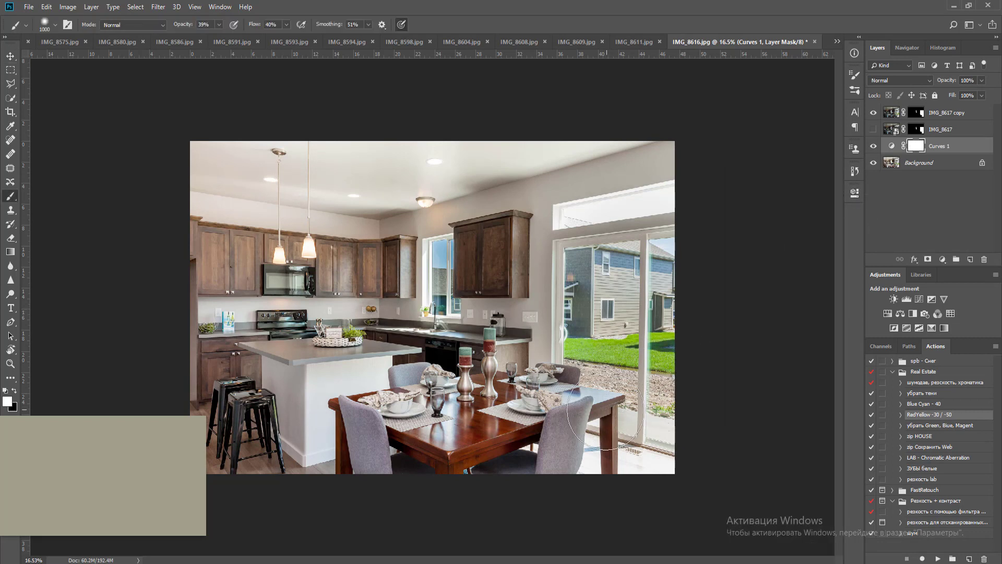
{"action": "key", "text": "x"}
{"action": "key", "text": "bracketright"}
{"action": "key", "text": "bracketright"}
{"action": "key", "text": "bracketright"}
{"action": "key", "text": "bracketright"}
{"action": "key", "text": "bracketright"}
{"action": "key", "text": "bracketright"}
{"action": "key", "text": "bracketright"}
{"action": "key", "text": "bracketright"}
{"action": "key", "text": "bracketright"}
{"action": "key", "text": "bracketright"}
{"action": "key", "text": "bracketright"}
{"action": "key", "text": "bracketright"}
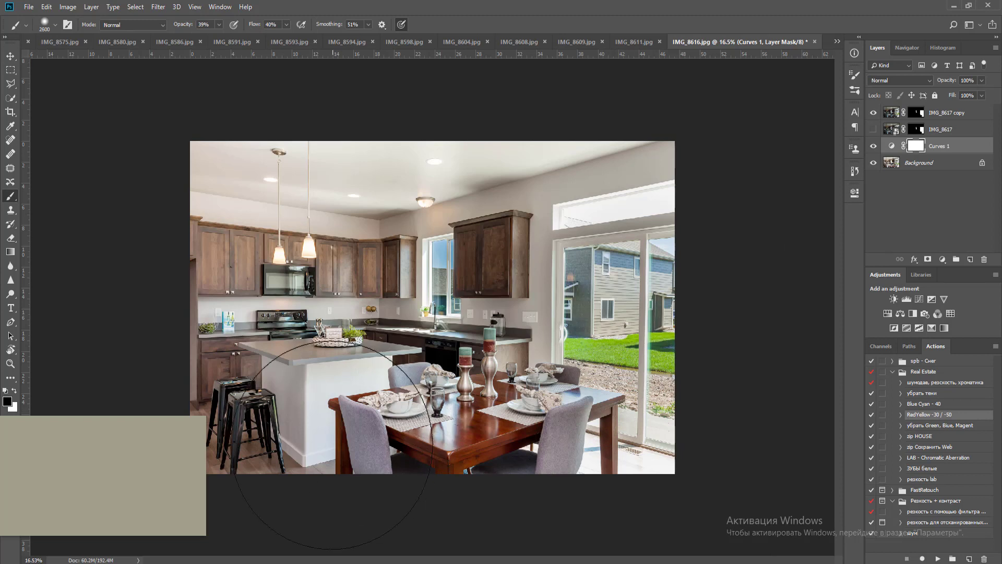
{"action": "mouse_move", "coordinate": [336, 443]}
{"action": "left_mouse_down"}
{"action": "mouse_move", "coordinate": [666, 369]}
{"action": "mouse_move", "coordinate": [647, 313]}
{"action": "left_mouse_up"}
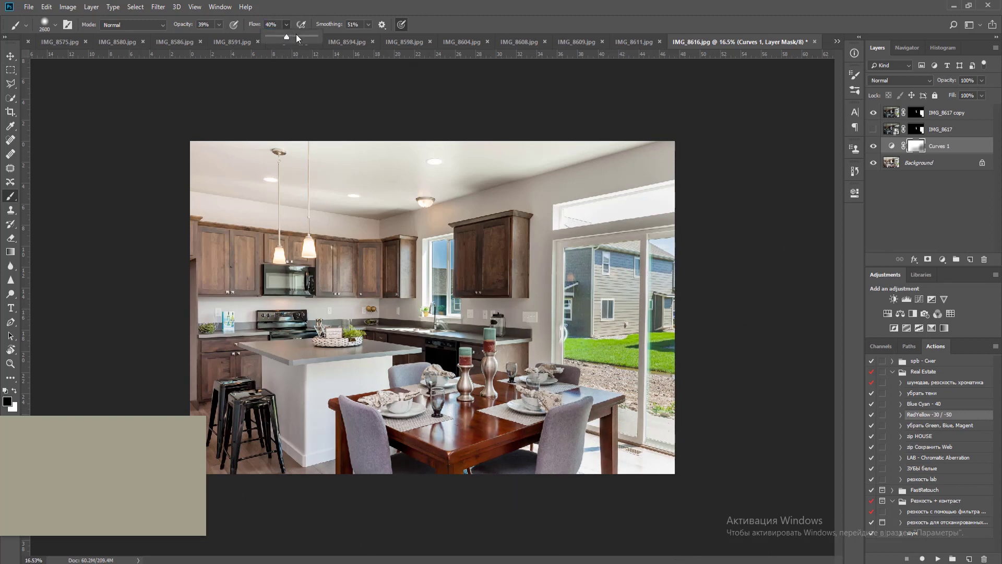
Paint more black along the photo's lower part on the Curves 1 mask at 68% opacity and 66% flow, and reduce the brush to 1900 px
{"action": "left_click_drag", "start_coordinate": [219, 24], "coordinate": [233, 36]}
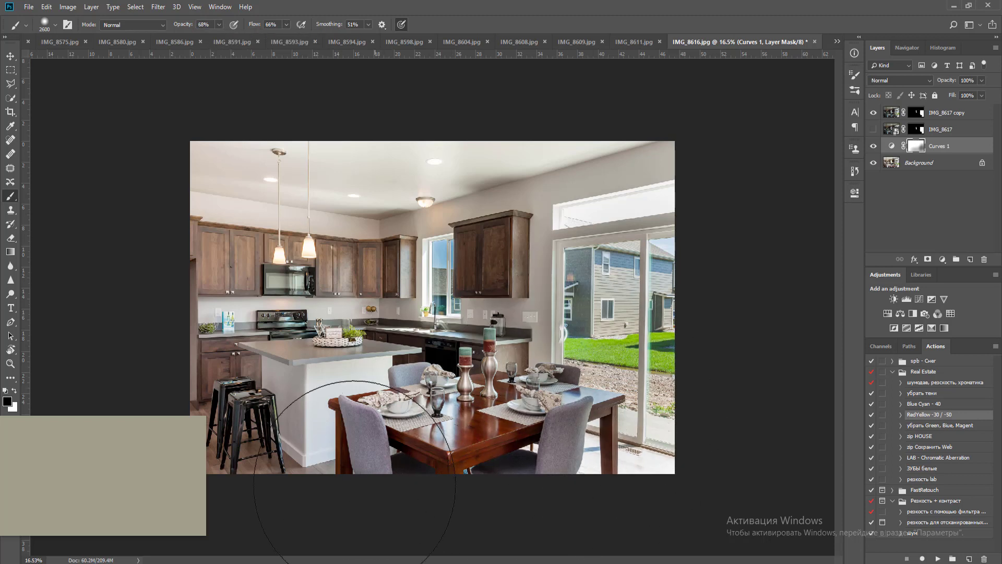
{"action": "left_click", "coordinate": [367, 462]}
{"action": "mouse_move", "coordinate": [286, 414]}
{"action": "left_mouse_down"}
{"action": "mouse_move", "coordinate": [274, 464]}
{"action": "mouse_move", "coordinate": [741, 467]}
{"action": "mouse_move", "coordinate": [548, 483]}
{"action": "left_mouse_up"}
{"action": "key", "text": "["}
{"action": "key", "text": "bracketleft"}
{"action": "key", "text": "bracketleft"}
{"action": "key", "text": "bracketleft"}
{"action": "key", "text": "bracketleft"}
{"action": "key", "text": "bracketleft"}
{"action": "key", "text": "bracketleft"}
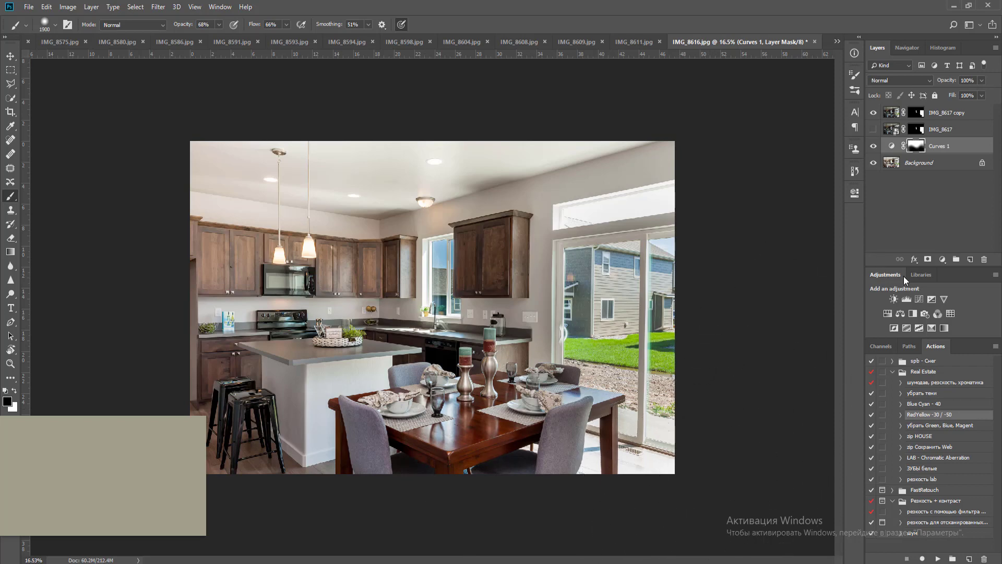
Add a second Curves adjustment that darkens input 141 to output 103, and invert its mask to black
{"action": "left_click", "coordinate": [919, 299]}
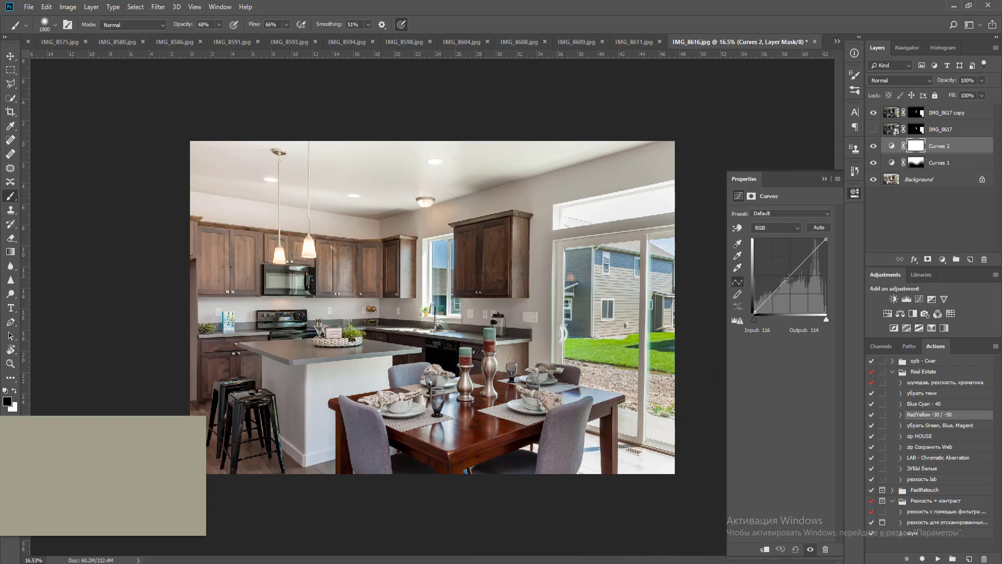
{"action": "left_click_drag", "start_coordinate": [789, 279], "coordinate": [795, 282]}
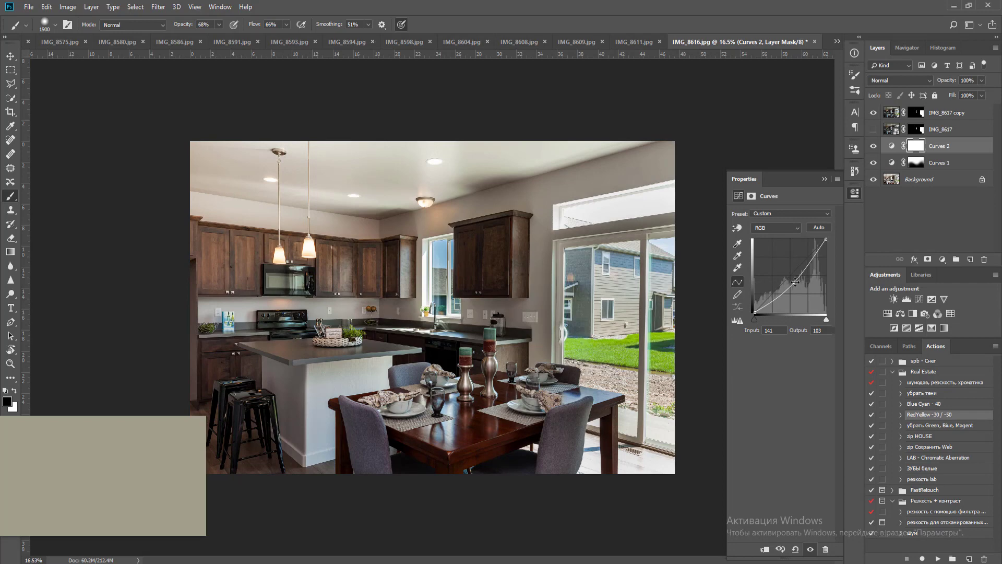
{"action": "key", "text": "ctrl+i"}
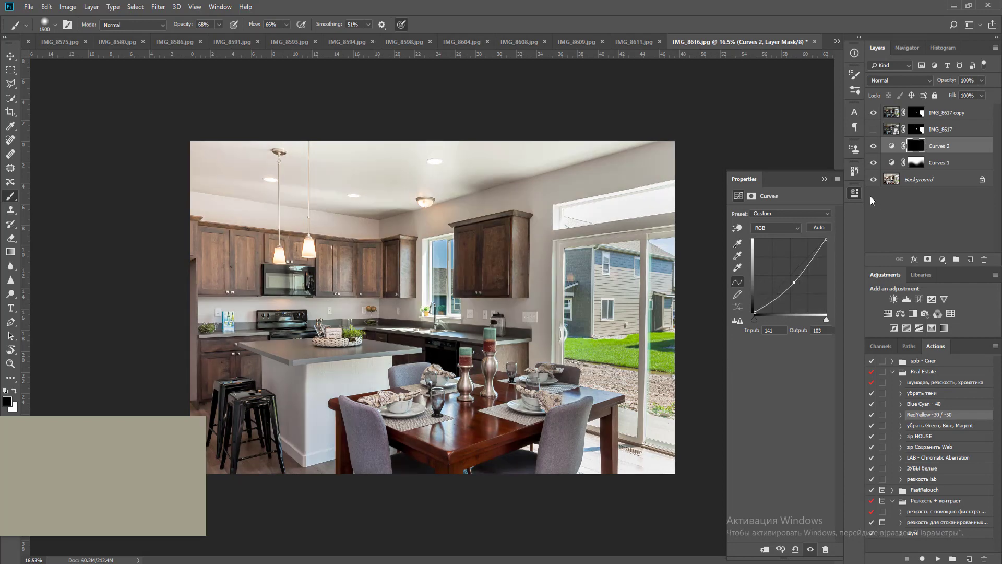
{"action": "left_click", "coordinate": [854, 192]}
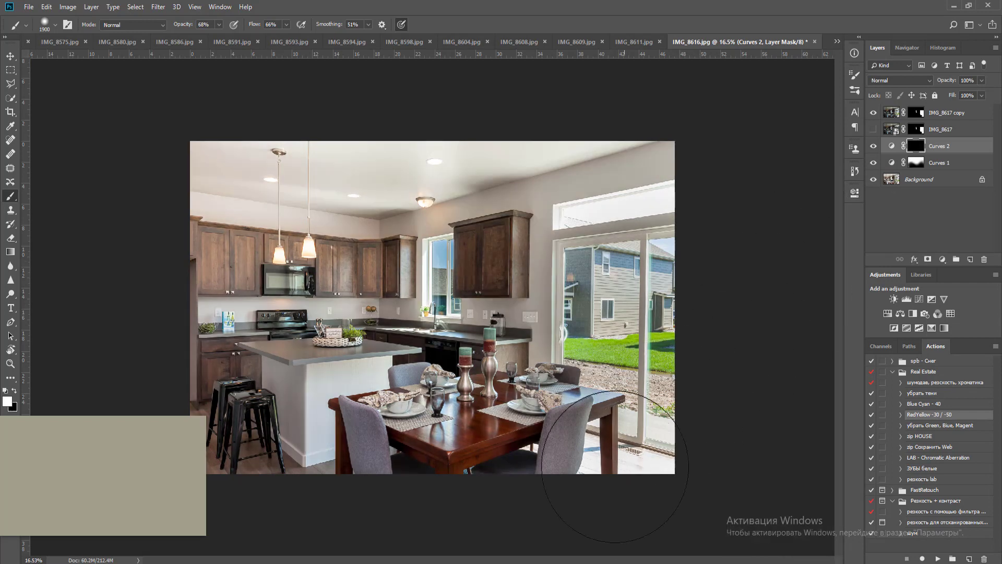
Paint white along the photo's lower edge on the Curves 2 mask to darken the floor and chairs there
{"action": "left_click", "coordinate": [627, 496]}
{"action": "left_click", "coordinate": [558, 498]}
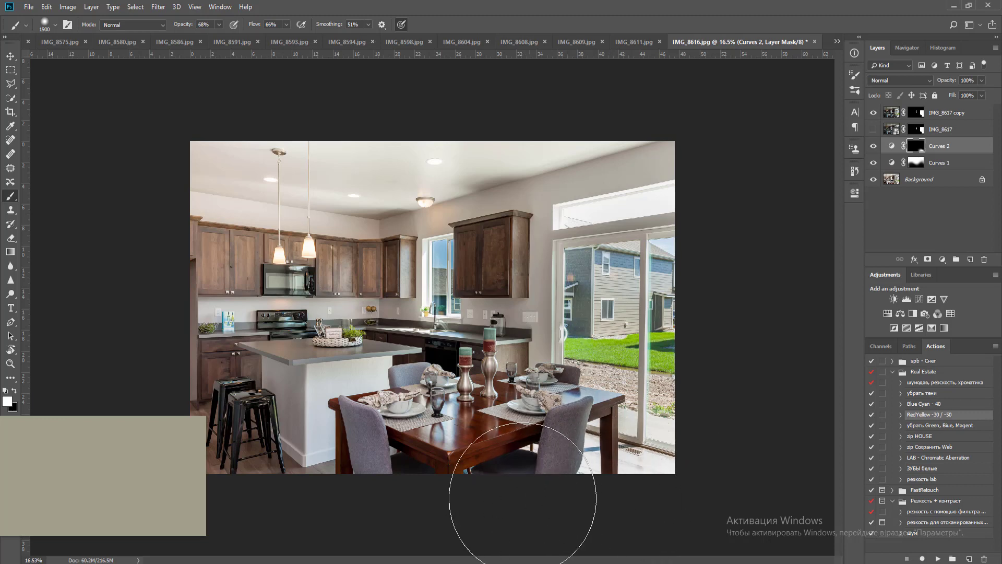
{"action": "left_click_drag", "start_coordinate": [315, 509], "coordinate": [271, 545]}
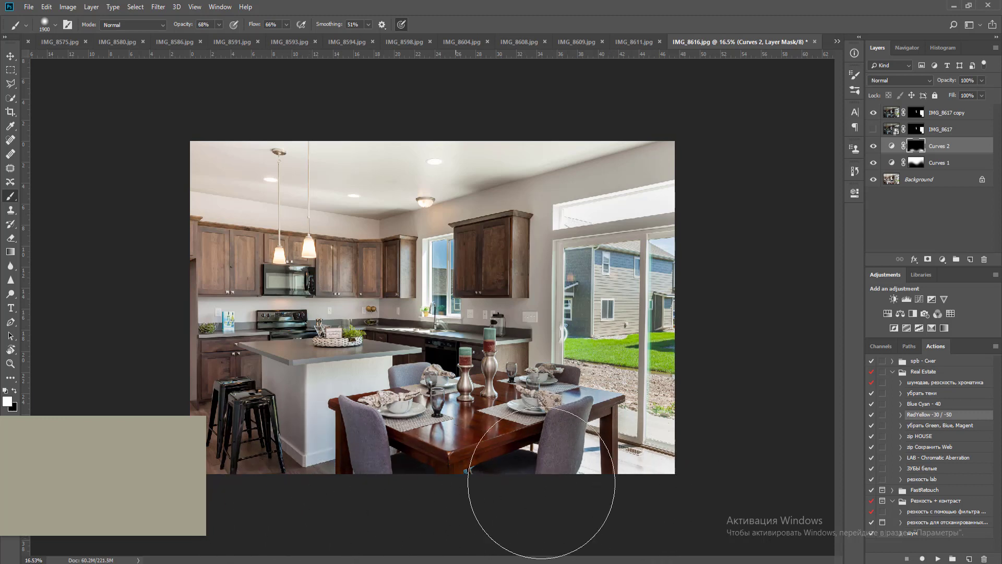
Paint white over the transom window on the IMG_8617 copy mask, with 33% opacity and flow and the brush reduced to about 1000 px
{"action": "left_click", "coordinate": [974, 113]}
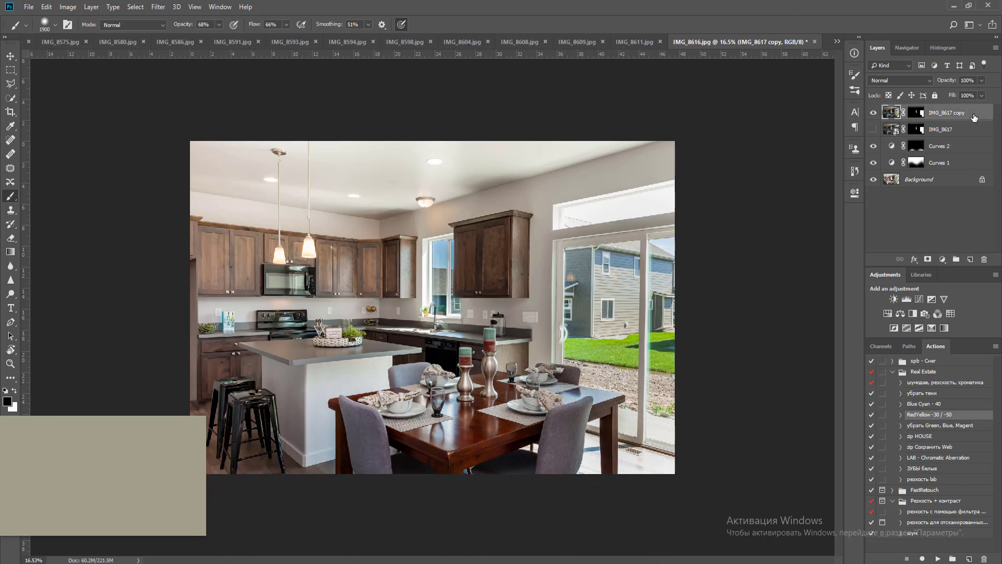
{"action": "left_click", "coordinate": [947, 180], "text": "shift"}
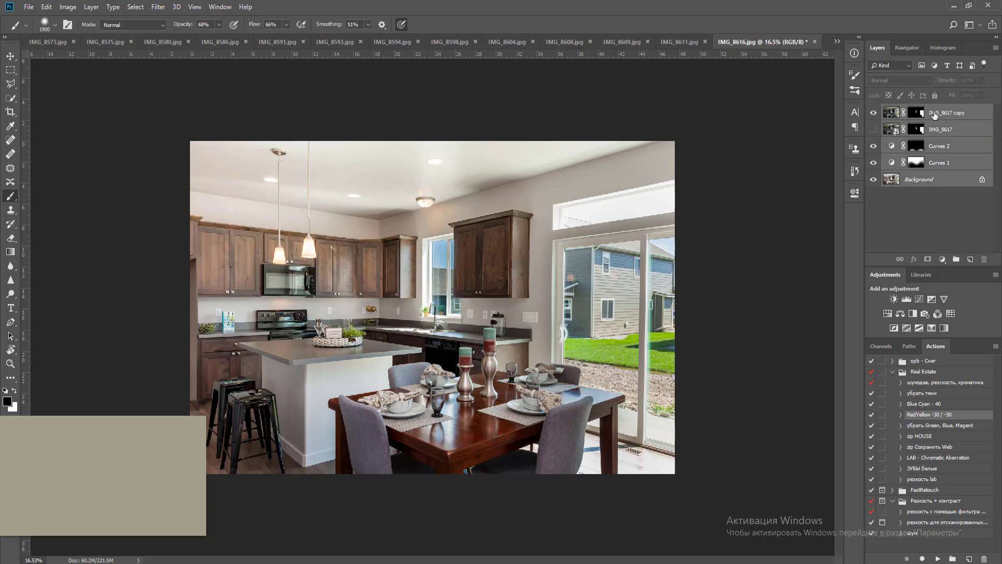
{"action": "left_click", "coordinate": [917, 116]}
{"action": "key", "text": "x"}
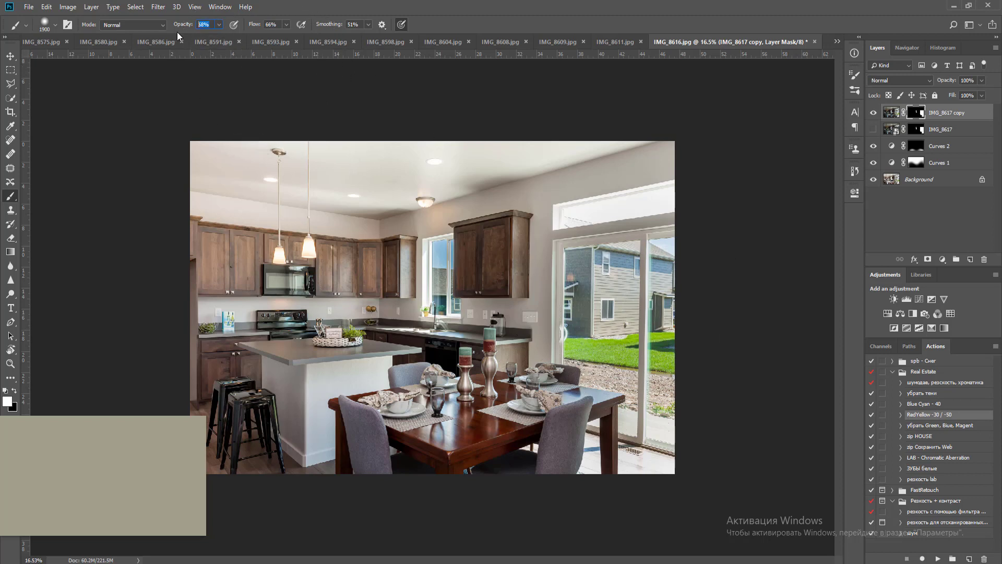
{"action": "type", "text": "33"}
{"action": "key", "text": "Tab"}
{"action": "type", "text": "33"}
{"action": "key", "text": "Return"}
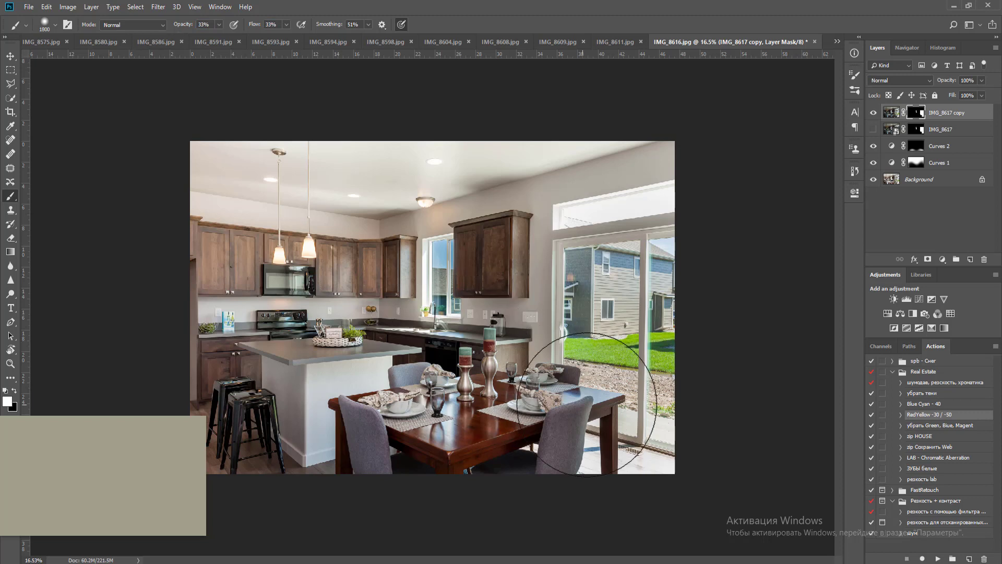
{"action": "key", "text": "bracketleft"}
{"action": "key", "text": "bracketleft"}
{"action": "key", "text": "bracketleft"}
{"action": "key", "text": "bracketleft"}
{"action": "key", "text": "bracketleft"}
{"action": "key", "text": "bracketleft"}
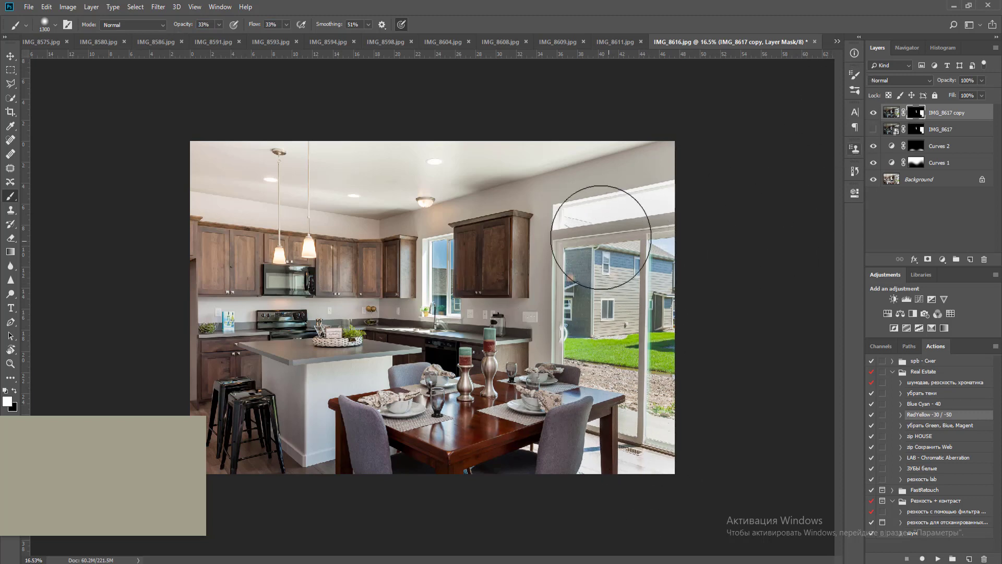
{"action": "key", "text": "bracketleft"}
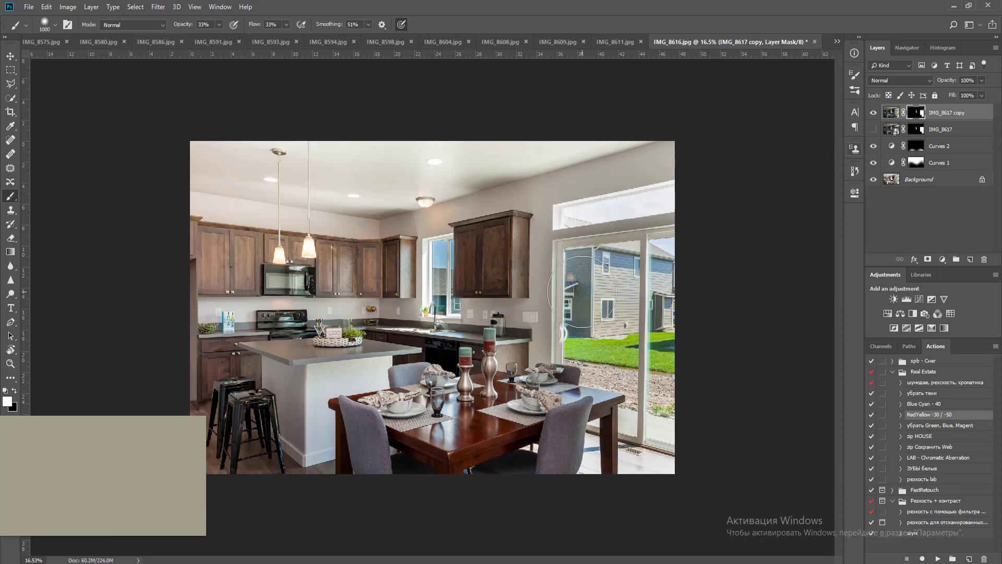
{"action": "key", "text": "bracketleft"}
{"action": "key", "text": "bracketleft"}
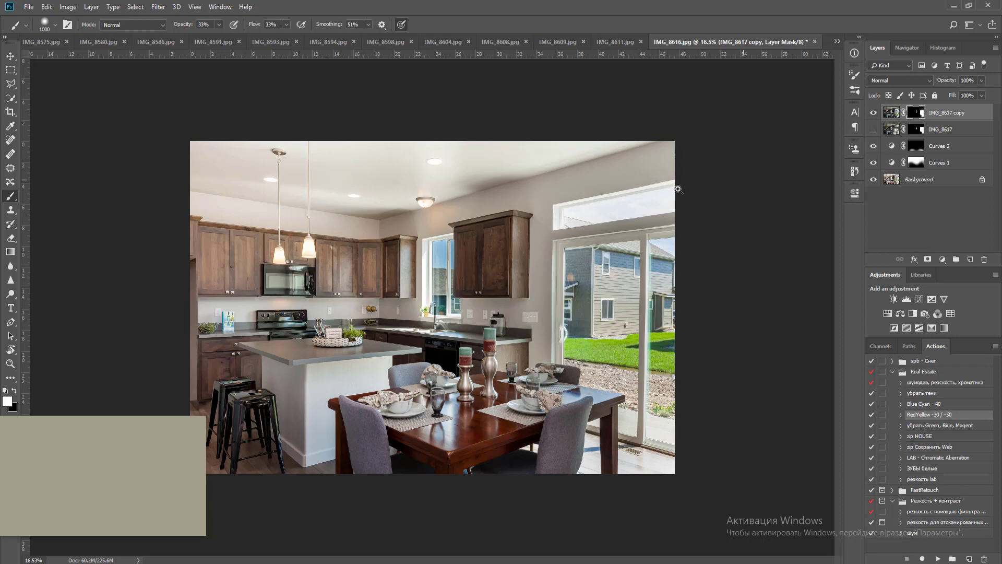
Outline the transom window's glass with the Polygonal Lasso, fill it with white on the IMG_8617 copy mask, and deselect
{"action": "key", "text": "z"}
{"action": "left_click_drag", "start_coordinate": [544, 180], "coordinate": [730, 262]}
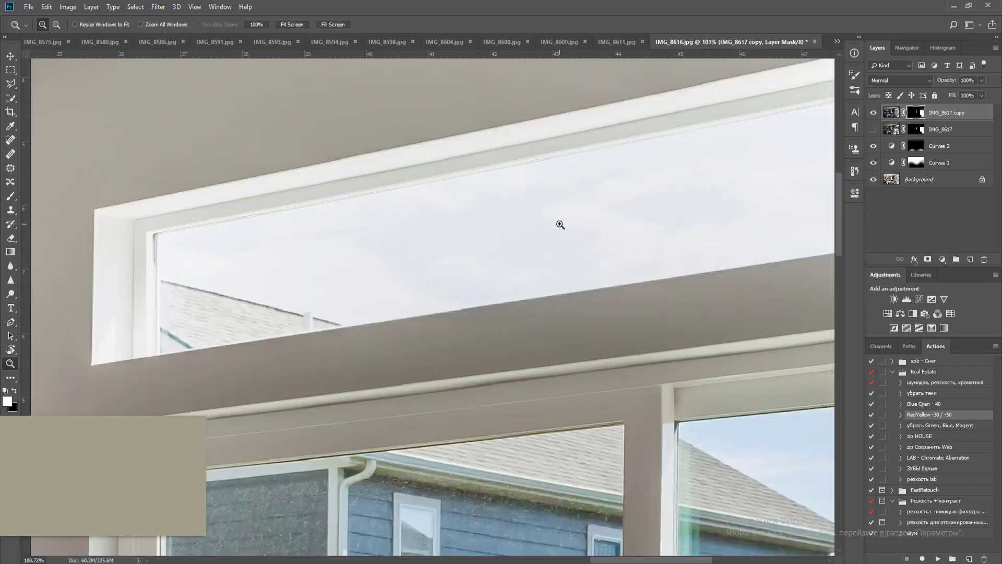
{"action": "scroll", "coordinate": [559, 225], "scroll_direction": "down", "scroll_amount": 2}
{"action": "left_click_drag", "start_coordinate": [593, 206], "coordinate": [557, 245]}
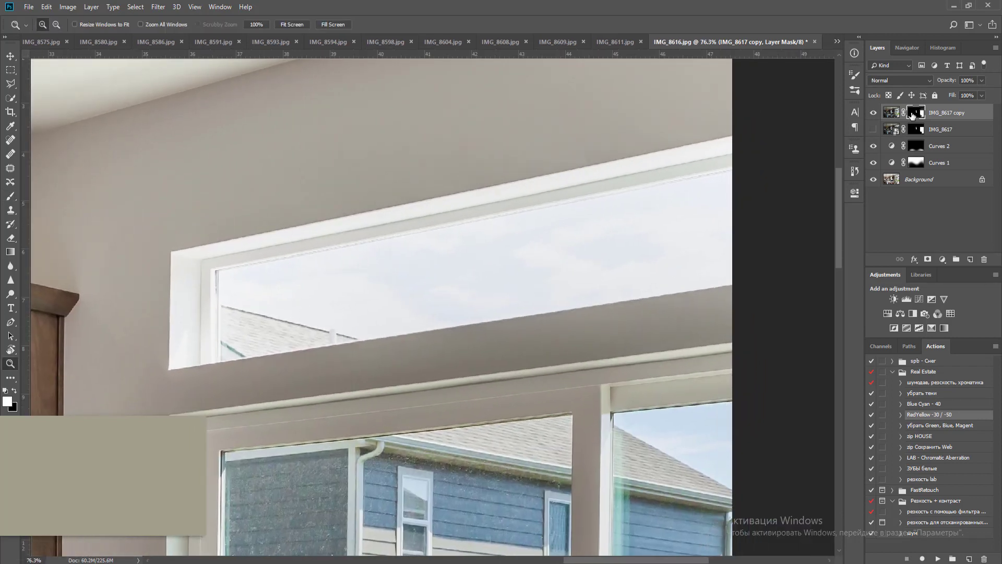
{"action": "key", "text": "l"}
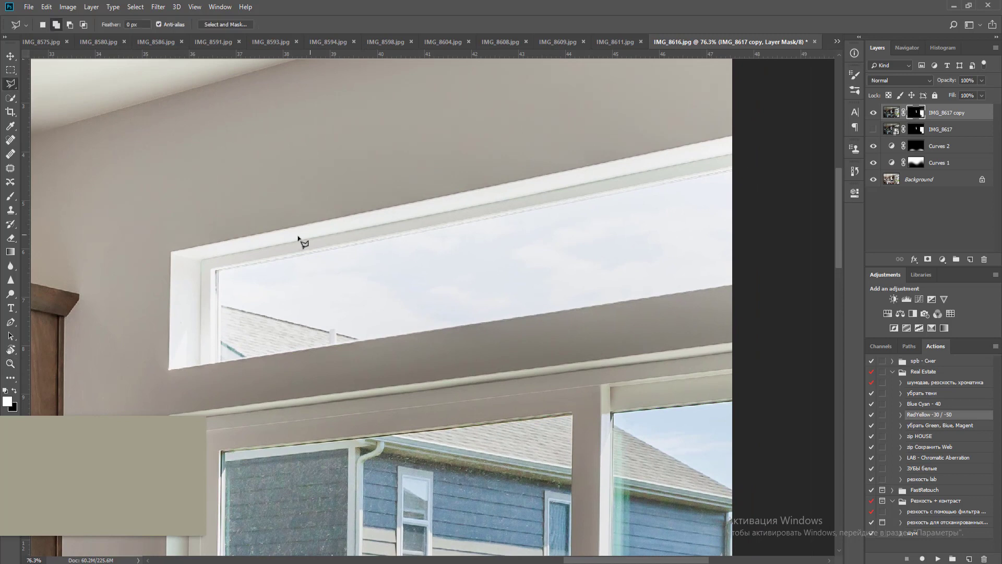
{"action": "left_click", "coordinate": [215, 271]}
{"action": "left_click", "coordinate": [763, 281]}
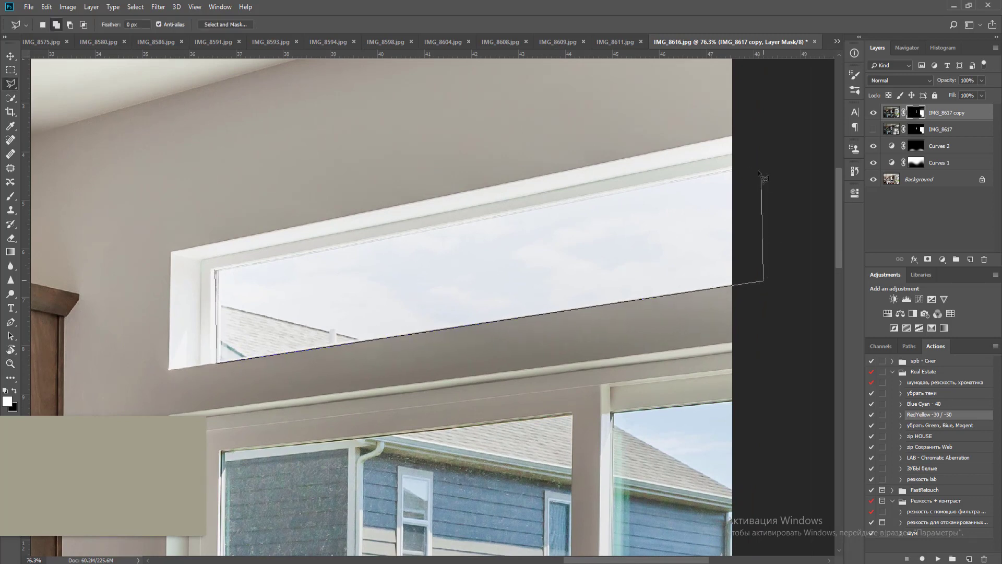
{"action": "double_click", "coordinate": [739, 168]}
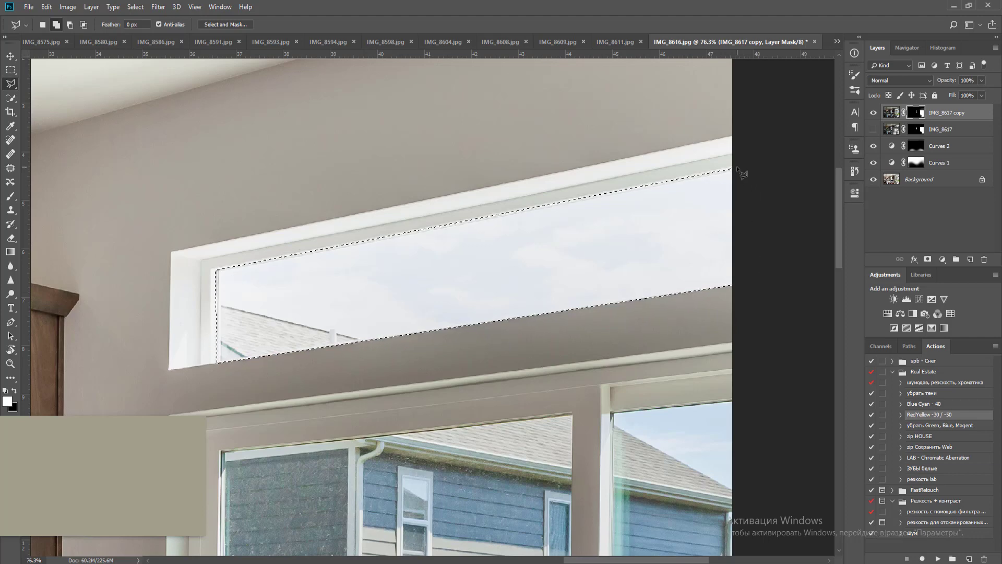
{"action": "key", "text": "alt+BackSpace"}
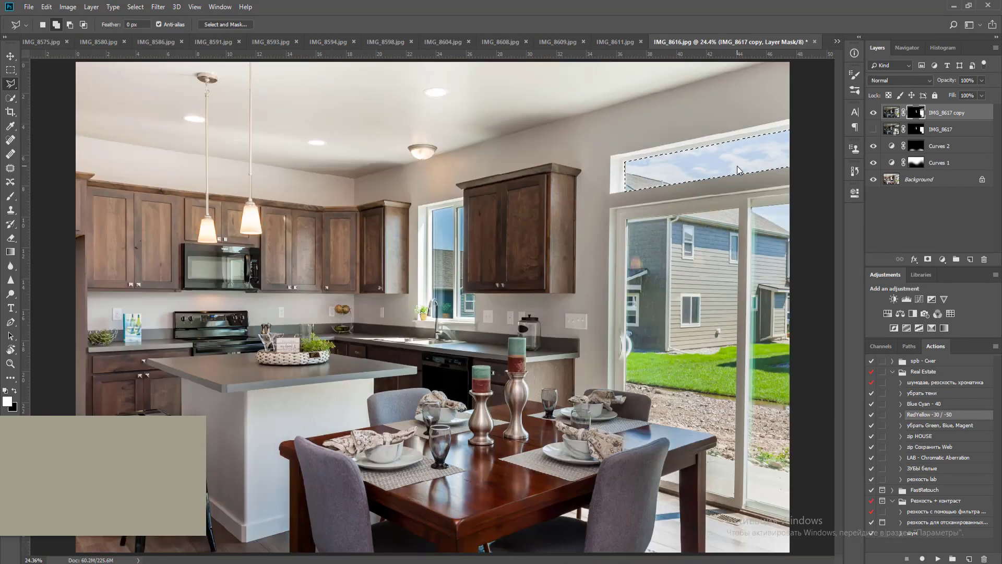
{"action": "key", "text": "ctrl+0"}
{"action": "key", "text": "m"}
{"action": "key", "text": "ctrl+d"}
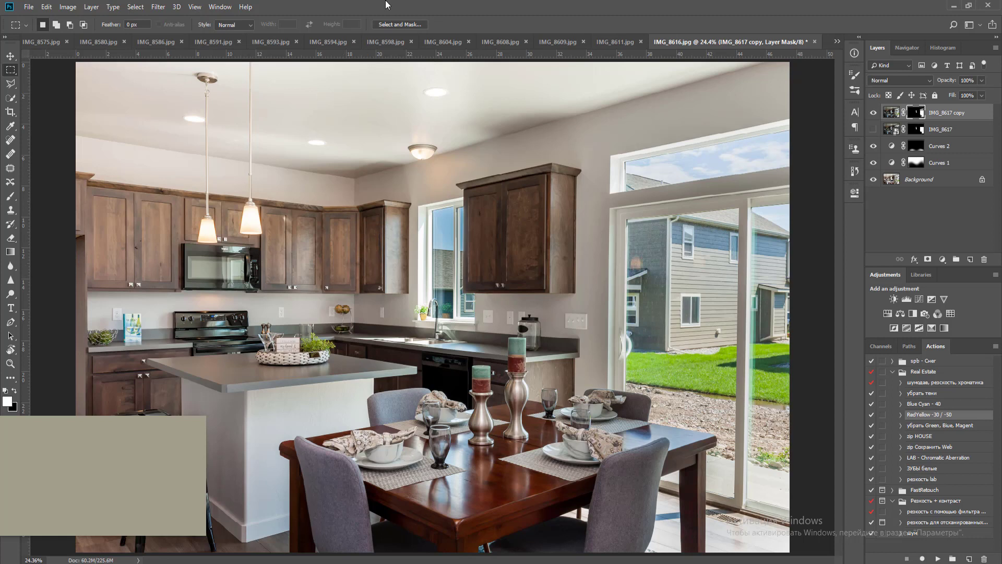
Merge all layers from IMG_8617 copy down to Background, and duplicate the merged layer
{"action": "key", "text": "v"}
{"action": "left_click", "coordinate": [368, 416]}
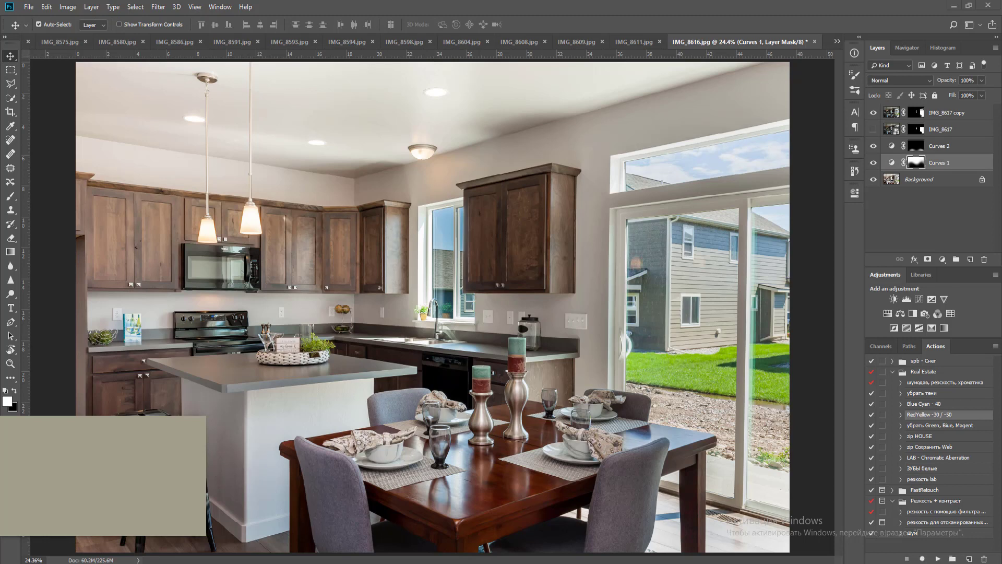
{"action": "left_click", "coordinate": [923, 563]}
{"action": "scroll", "coordinate": [923, 563], "scroll_direction": "down", "scroll_amount": 3}
{"action": "left_click", "coordinate": [946, 122]}
{"action": "scroll", "coordinate": [627, 187], "scroll_direction": "down", "scroll_amount": 2}
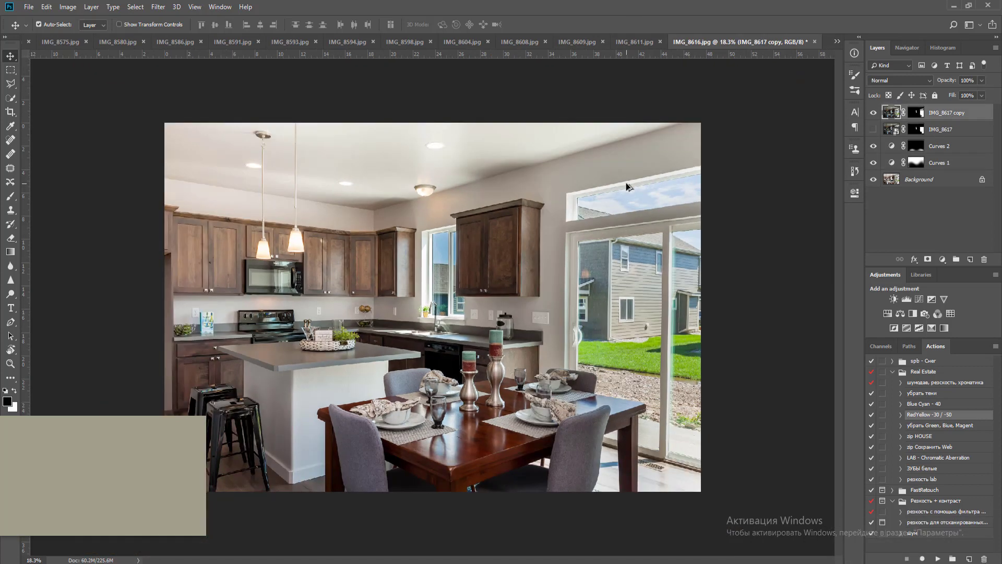
{"action": "left_click", "coordinate": [942, 181], "text": "shift"}
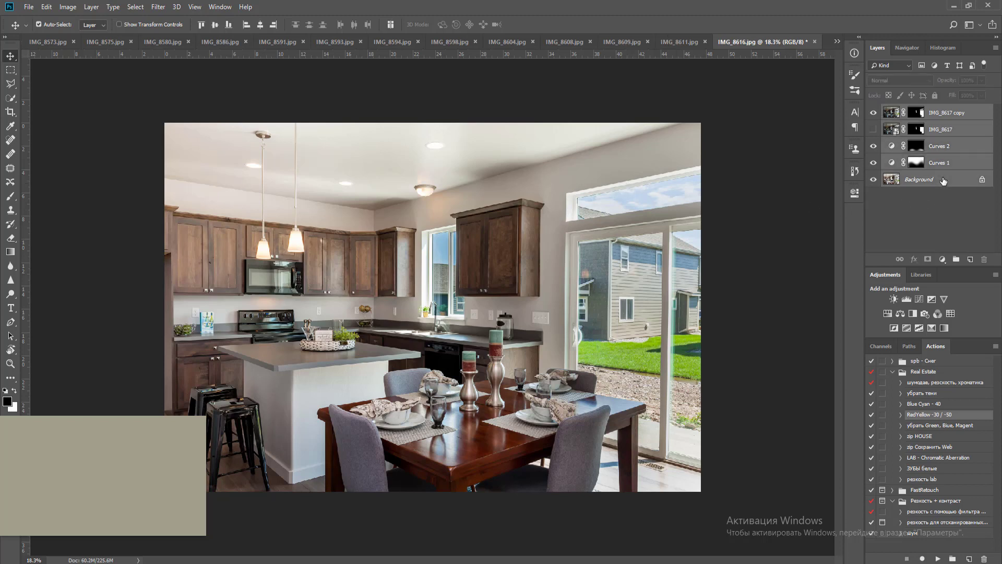
{"action": "key", "text": "ctrl+e"}
{"action": "key", "text": "ctrl+j"}
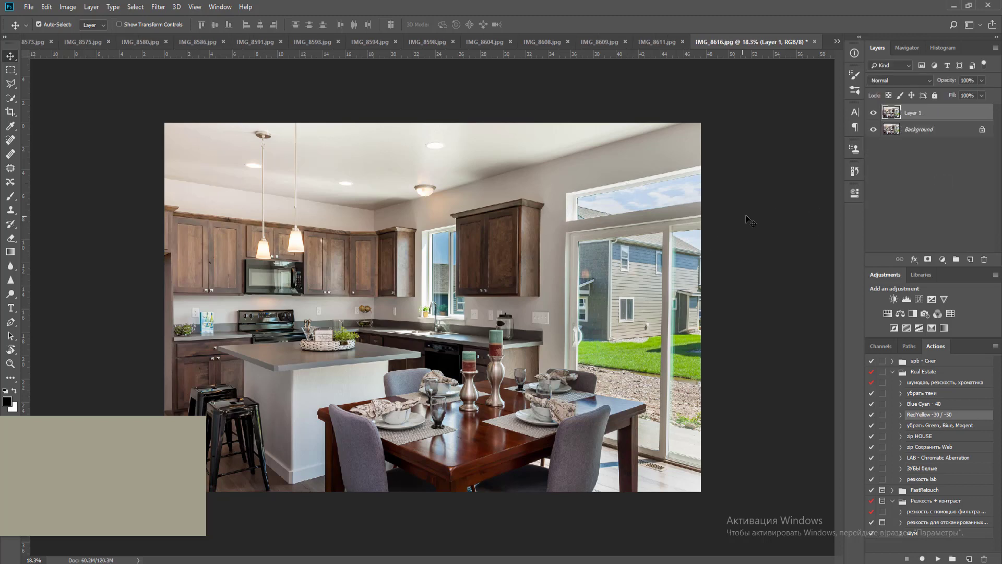
Place a vertical guide beside the sliding door frame, pull the duplicate layer's lower-right corner slightly outward with Free Transform, and merge it down
{"action": "left_click_drag", "start_coordinate": [28, 268], "coordinate": [669, 353]}
{"action": "key", "text": "ctrl+t"}
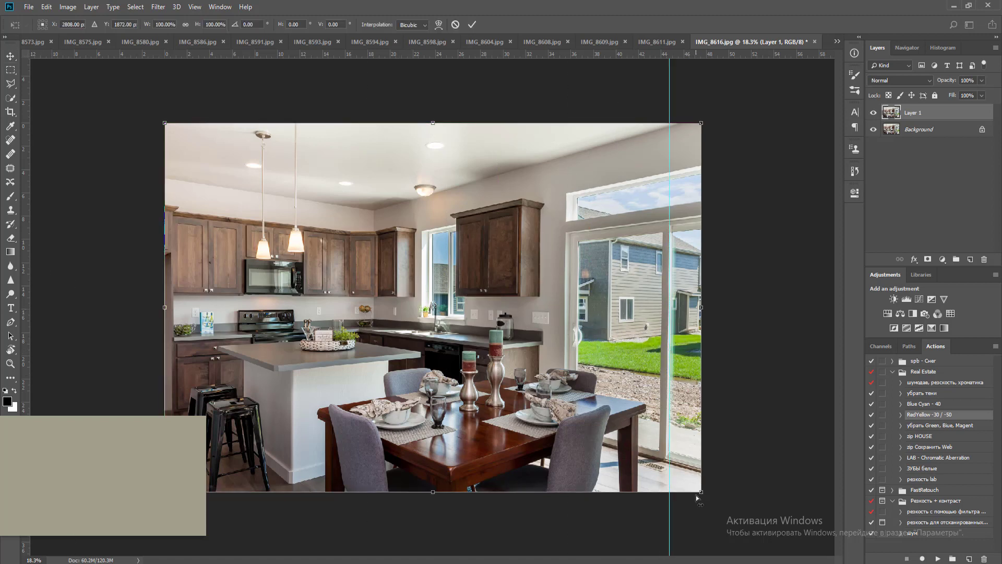
{"action": "left_click_drag", "start_coordinate": [701, 498], "coordinate": [707, 497]}
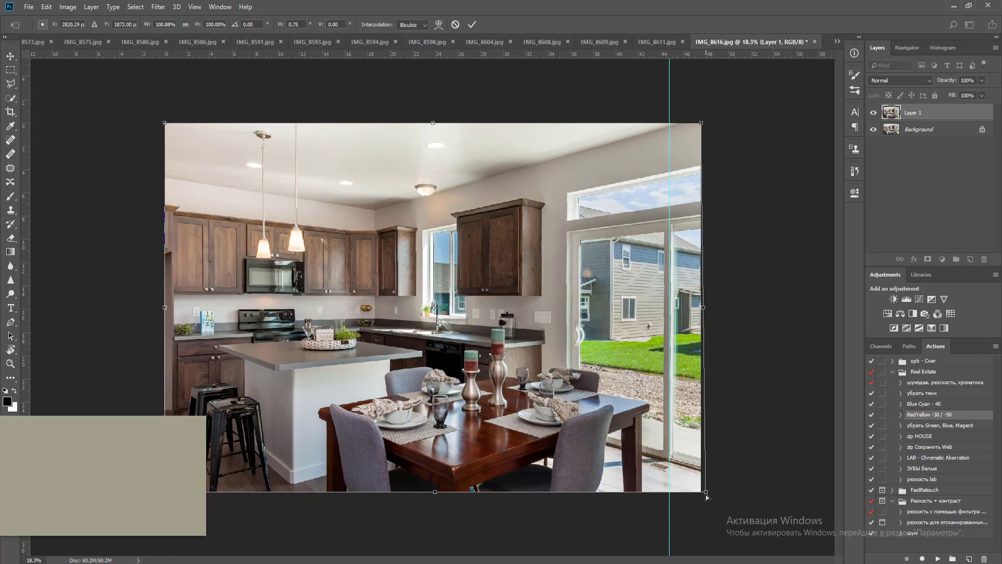
{"action": "key", "text": "Return"}
{"action": "key", "text": "ctrl+e"}
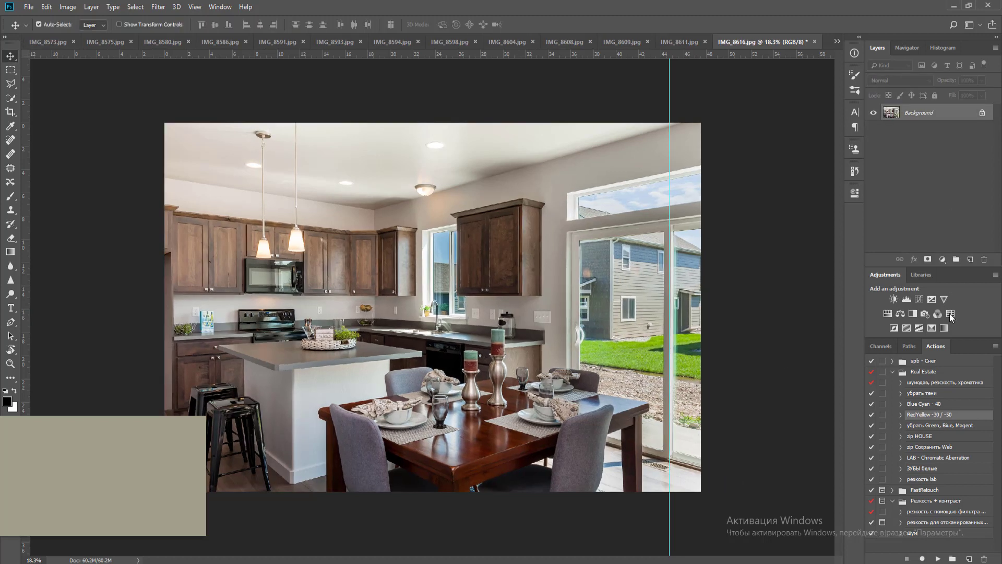
Adjust the kitchen photo with a Levels adjustment layer and merge it into the background
{"action": "left_click", "coordinate": [908, 300]}
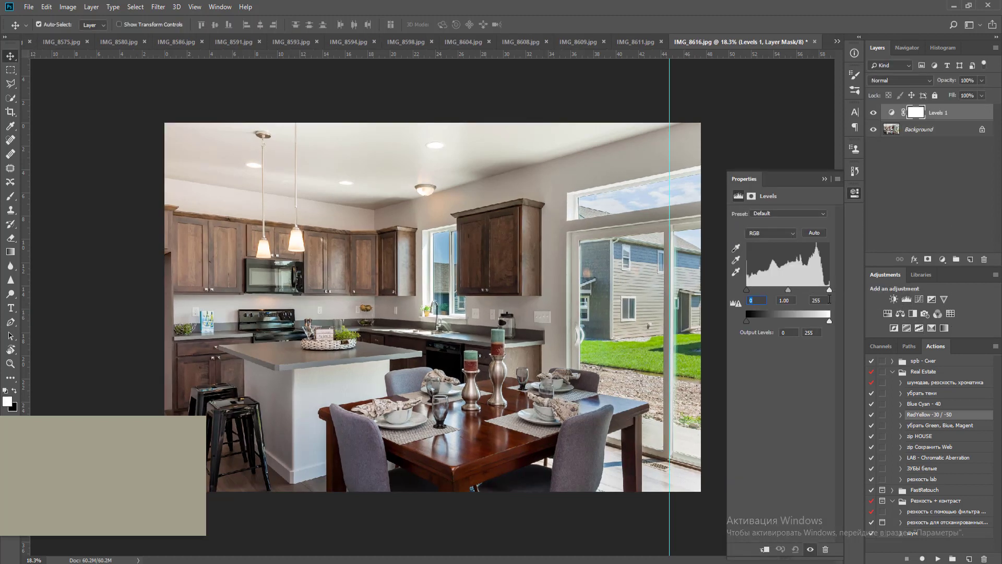
{"action": "key", "text": "Down"}
{"action": "key", "text": "Down"}
{"action": "key", "text": "Down"}
{"action": "key", "text": "Down"}
{"action": "key", "text": "ctrl+e"}
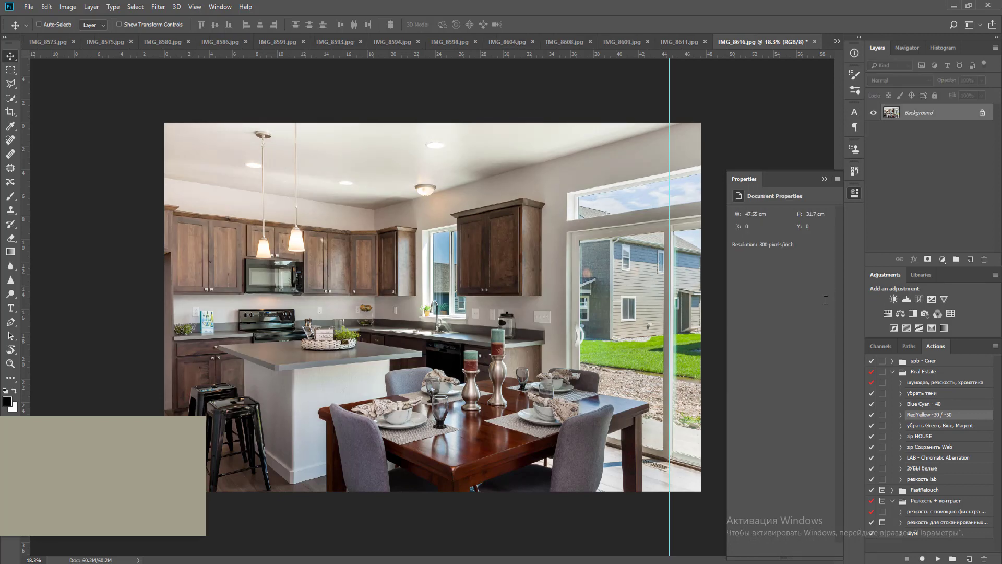
Close IMG_8616.jpg, saving it as a JPEG at quality 12 with the Baseline ("Standard") format
{"action": "key", "text": "ctrl+w"}
{"action": "key", "text": "Return"}
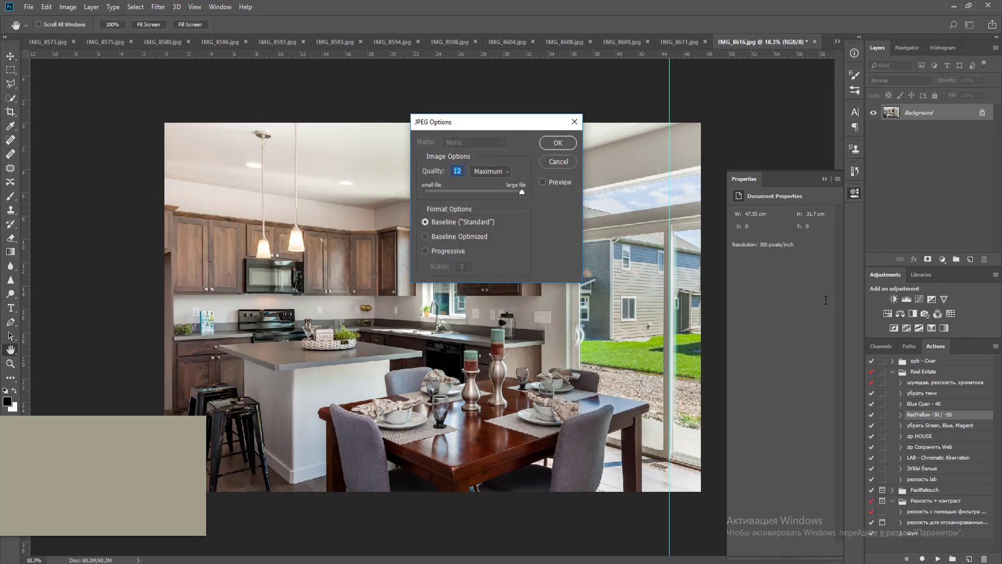
{"action": "key", "text": "Return"}
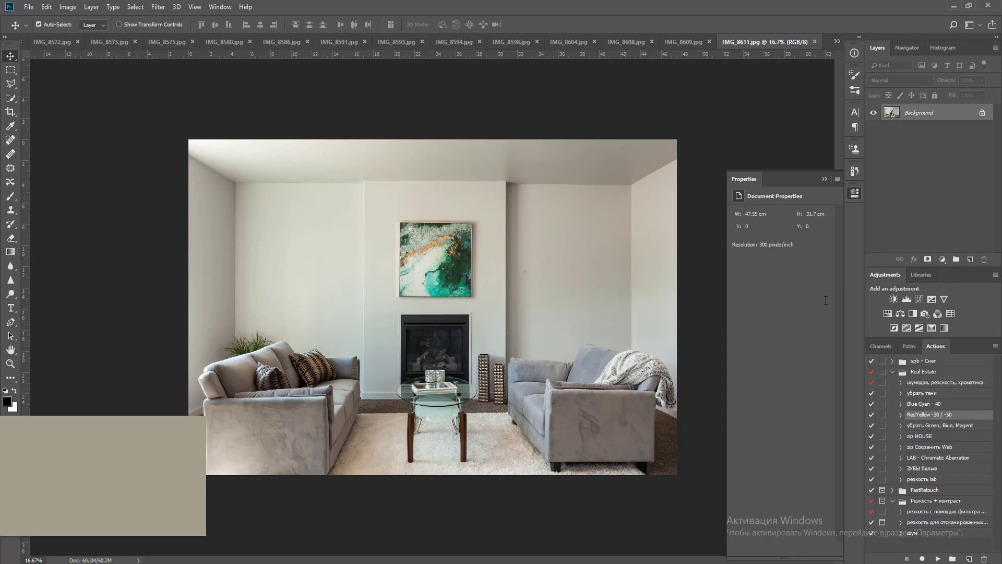
Brighten the fireplace photo IMG_8611.jpg by lowering the white input level in a Levels adjustment layer, and merge it down
{"action": "left_click", "coordinate": [907, 298]}
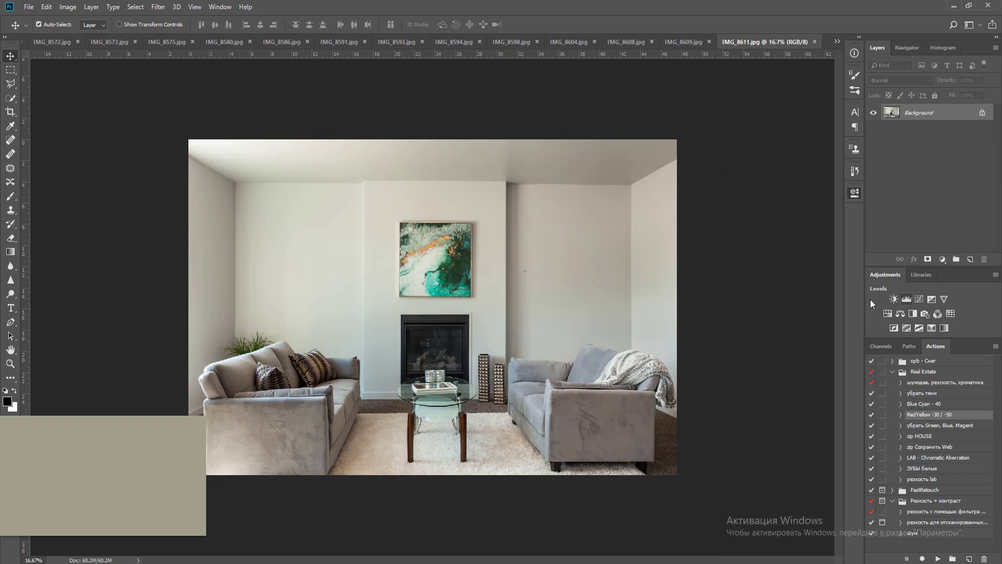
{"action": "left_click_drag", "start_coordinate": [829, 290], "coordinate": [818, 293]}
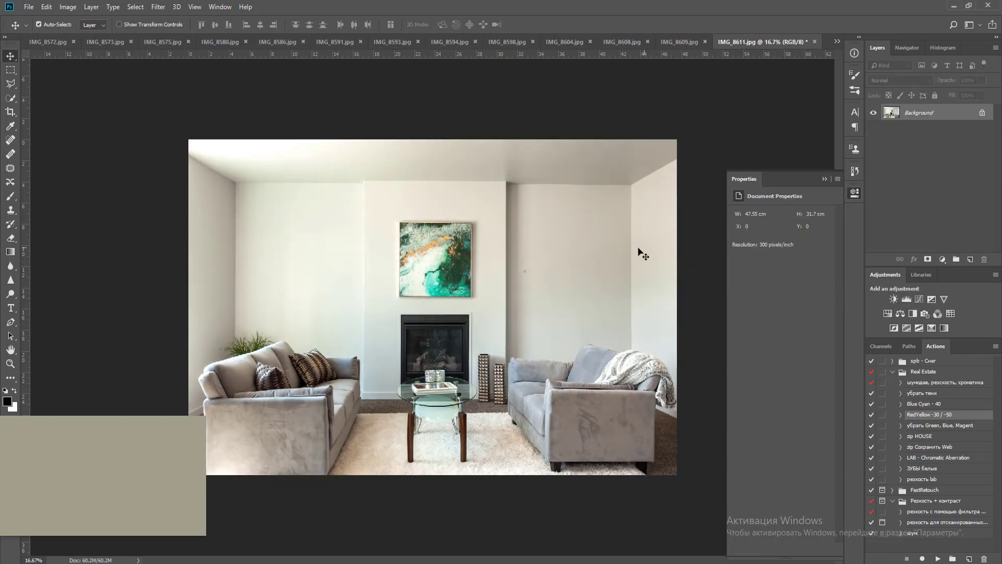
Remove the small dark spot on the wall beside the fireplace column with the Patch tool, and deselect
{"action": "key", "text": "ctrl+0"}
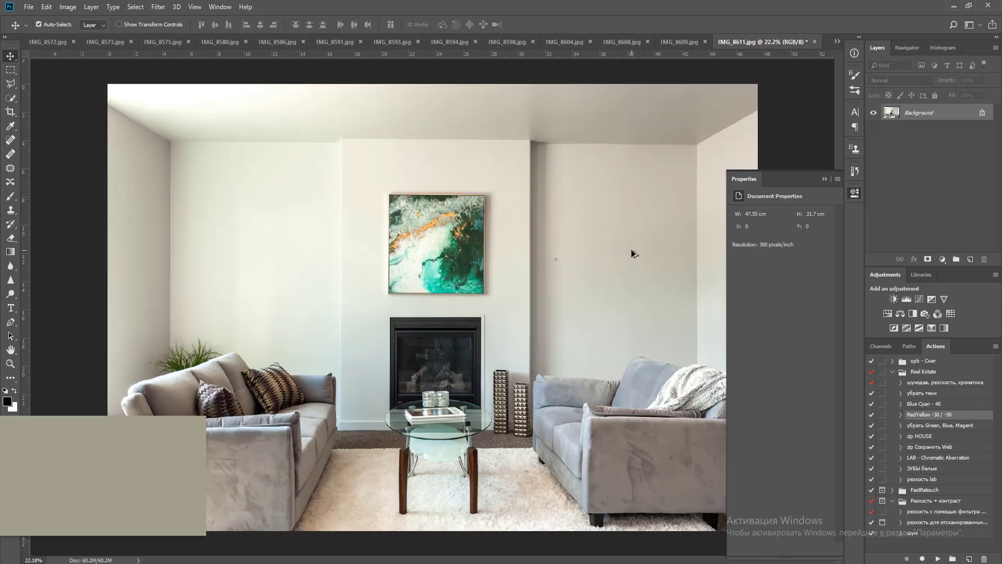
{"action": "key", "text": "j"}
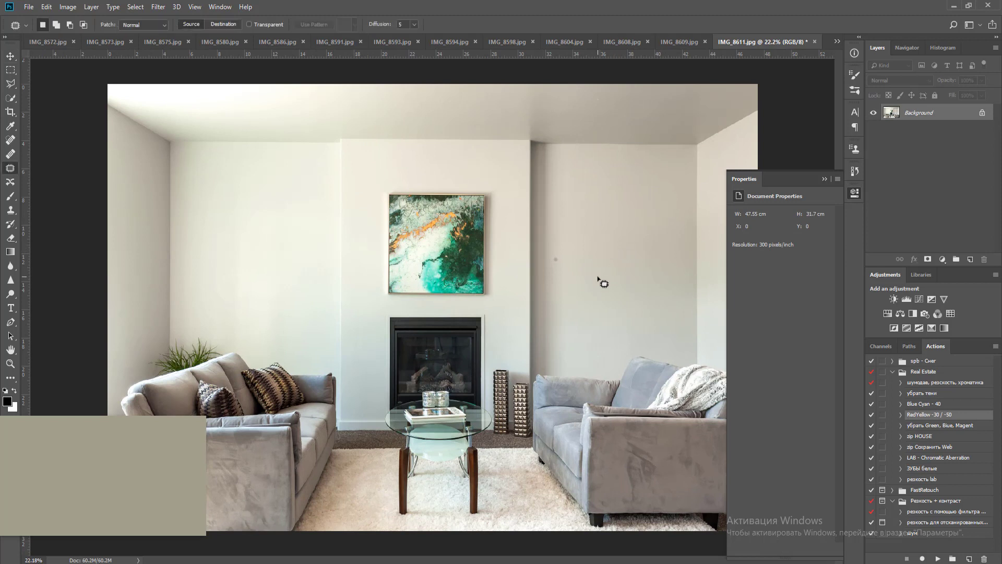
{"action": "mouse_move", "coordinate": [564, 253]}
{"action": "left_mouse_down"}
{"action": "mouse_move", "coordinate": [564, 269]}
{"action": "mouse_move", "coordinate": [552, 254]}
{"action": "mouse_move", "coordinate": [562, 253]}
{"action": "left_mouse_up"}
{"action": "left_click_drag", "start_coordinate": [562, 261], "coordinate": [585, 254]}
{"action": "key", "text": "ctrl+d"}
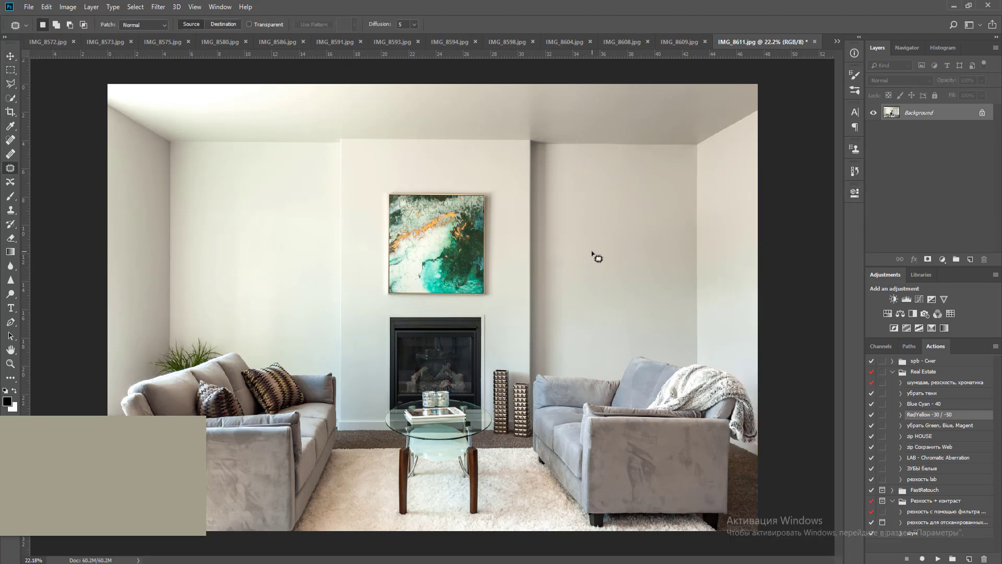
Run the Blue Cyan - 40 action and invert its Hue/Saturation mask to white
{"action": "left_click", "coordinate": [934, 403]}
{"action": "left_click", "coordinate": [937, 558]}
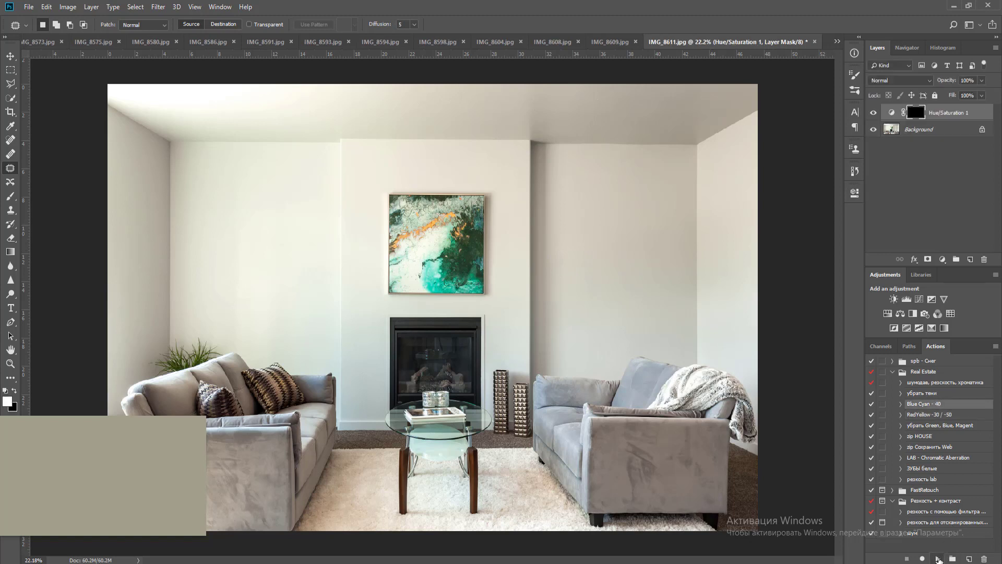
{"action": "key", "text": "ctrl+i"}
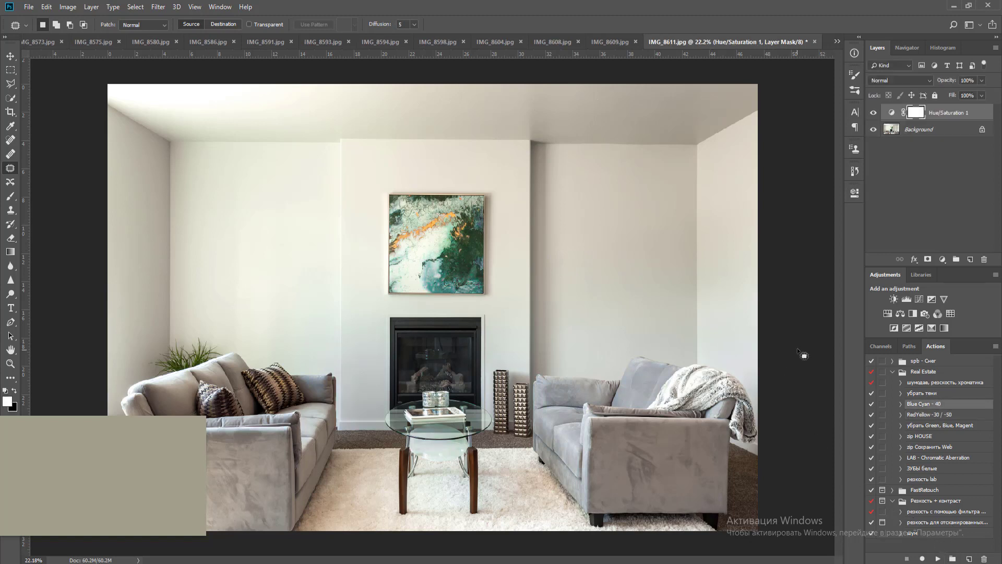
Paint black over the painting on the Hue/Saturation 1 mask, raising the brush to 72% opacity and 76% flow
{"action": "key", "text": "b"}
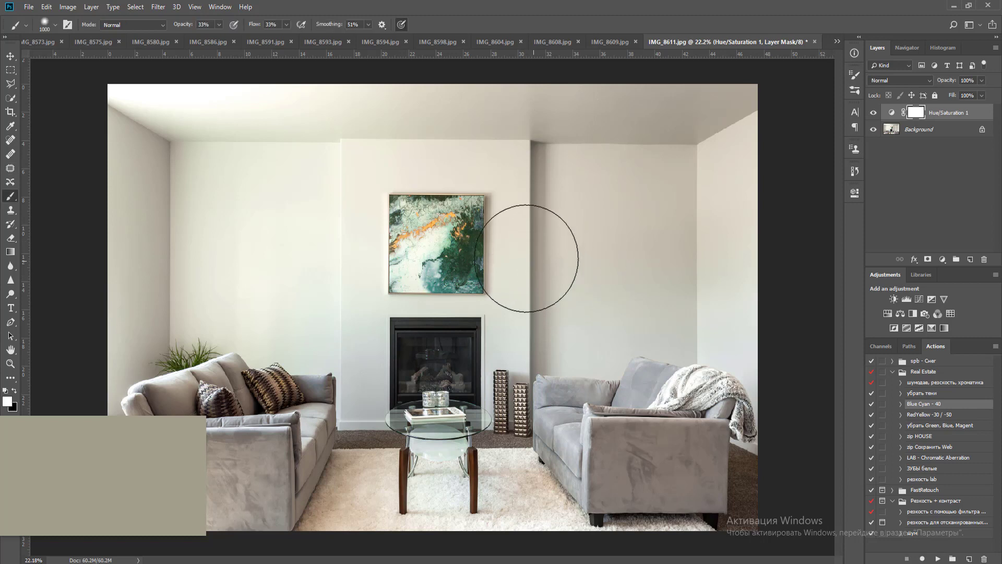
{"action": "key", "text": "x"}
{"action": "left_click_drag", "start_coordinate": [459, 267], "coordinate": [422, 234]}
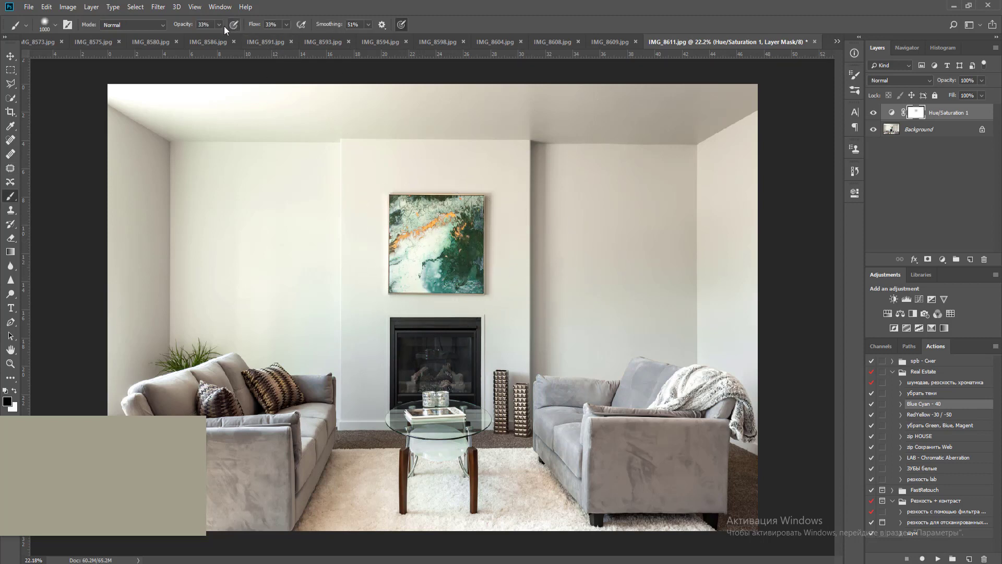
{"action": "left_click_drag", "start_coordinate": [286, 24], "coordinate": [311, 36]}
{"action": "mouse_move", "coordinate": [509, 284]}
{"action": "left_mouse_down"}
{"action": "mouse_move", "coordinate": [447, 247]}
{"action": "mouse_move", "coordinate": [407, 251]}
{"action": "left_mouse_up"}
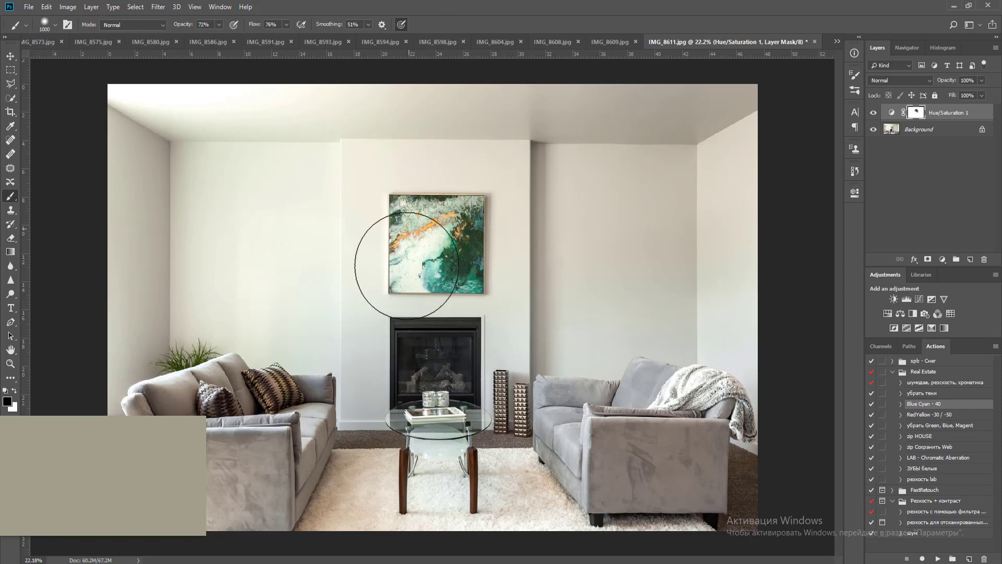
Merge all layers into the background and place vertical guides along the two back corners of the room
{"action": "key", "text": "v"}
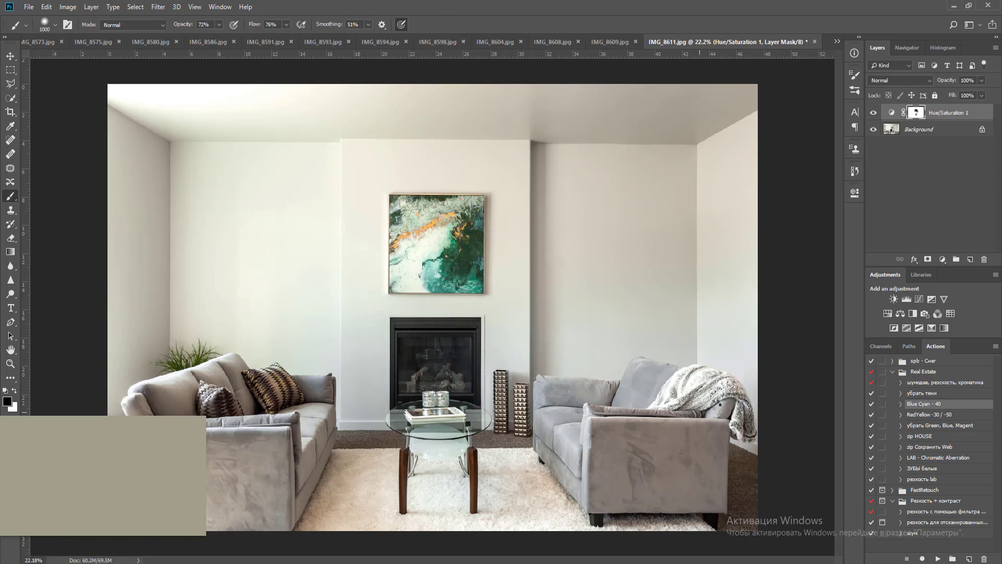
{"action": "key", "text": "ctrl+shift+e"}
{"action": "left_click_drag", "start_coordinate": [26, 268], "coordinate": [169, 245]}
{"action": "left_click_drag", "start_coordinate": [25, 262], "coordinate": [697, 290]}
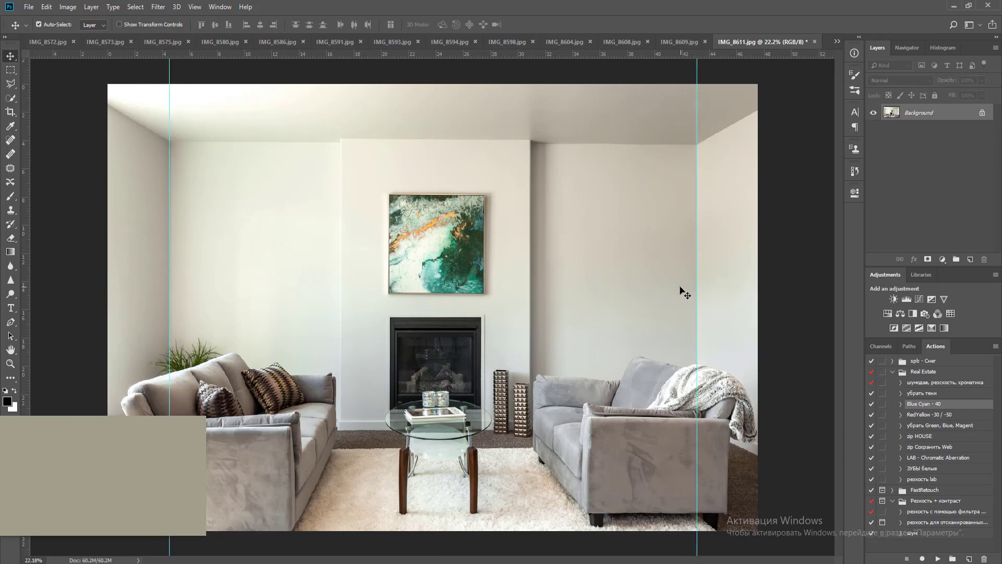
Close IMG_8611.jpg and save the changes as a JPEG
{"action": "key", "text": "ctrl+w"}
{"action": "key", "text": "Return"}
{"action": "key", "text": "Return"}
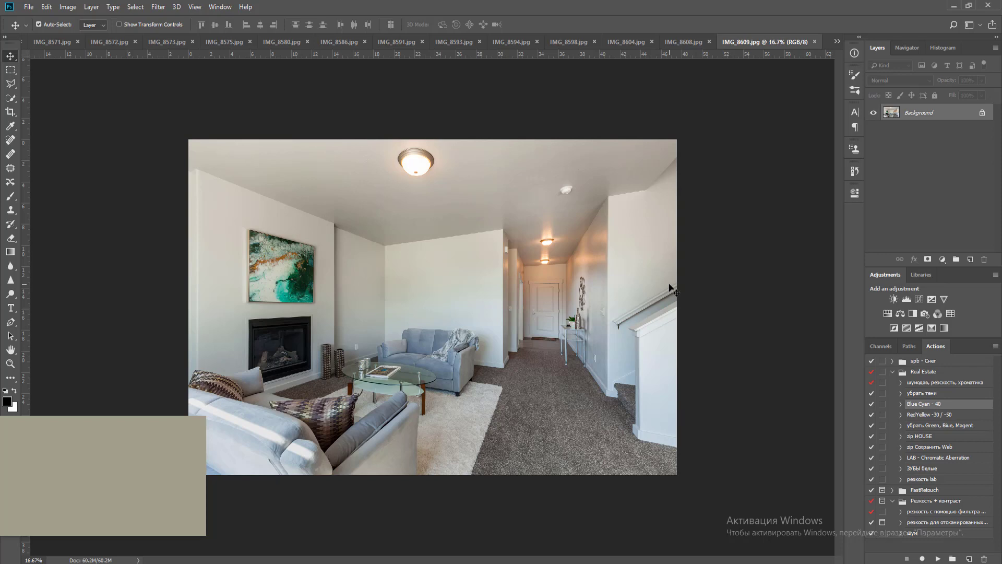
Apply the Blue Cyan - 40 action to the whole of IMG_8609.jpg, masking out the painting and the glass coffee table with black
{"action": "left_click", "coordinate": [938, 558]}
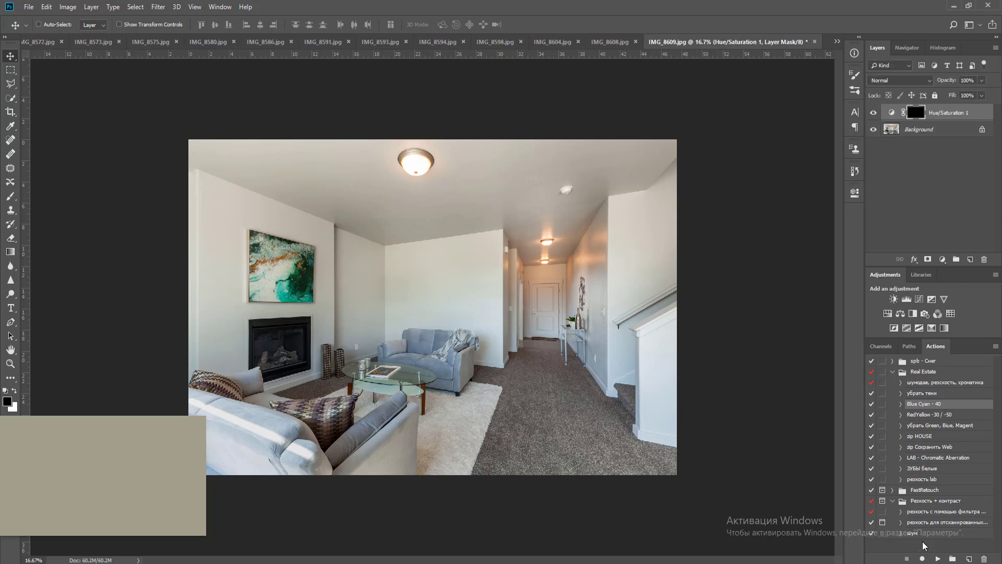
{"action": "key", "text": "ctrl+i"}
{"action": "key", "text": "b"}
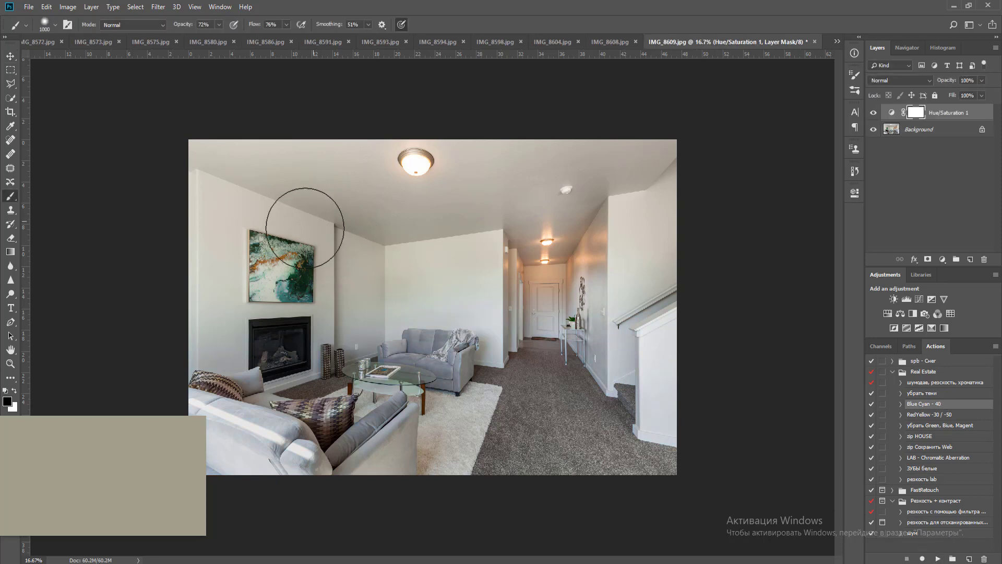
{"action": "mouse_move", "coordinate": [281, 272]}
{"action": "left_mouse_down"}
{"action": "mouse_move", "coordinate": [266, 279]}
{"action": "mouse_move", "coordinate": [284, 271]}
{"action": "mouse_move", "coordinate": [276, 277]}
{"action": "left_mouse_up"}
{"action": "mouse_move", "coordinate": [402, 420]}
{"action": "left_mouse_down"}
{"action": "mouse_move", "coordinate": [381, 386]}
{"action": "mouse_move", "coordinate": [398, 398]}
{"action": "mouse_move", "coordinate": [378, 392]}
{"action": "left_mouse_up"}
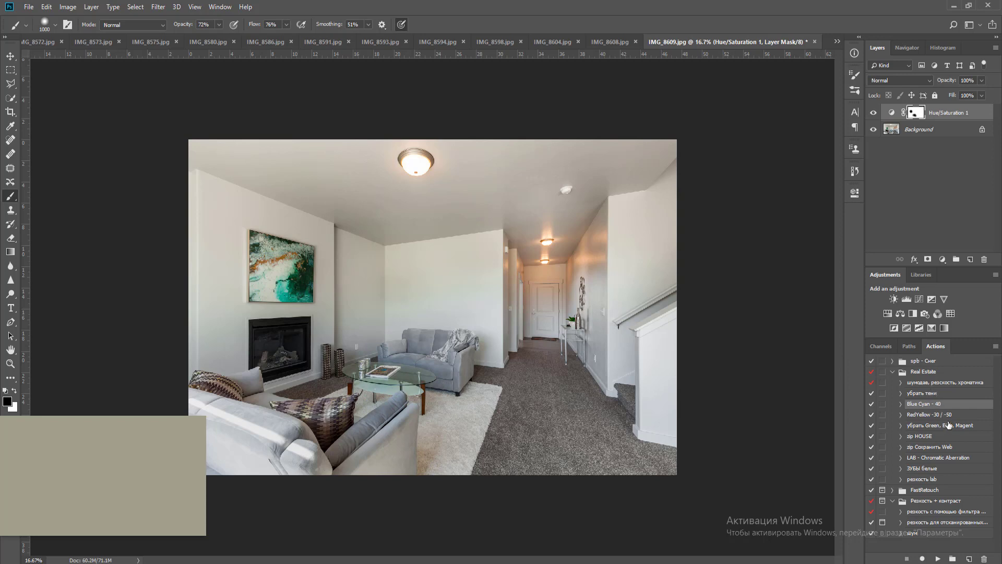
Run the RedYellow -30 / -50 action, reduce the opacity of the resulting Layer 1, and merge it down
{"action": "left_click", "coordinate": [929, 414]}
{"action": "left_click", "coordinate": [938, 558]}
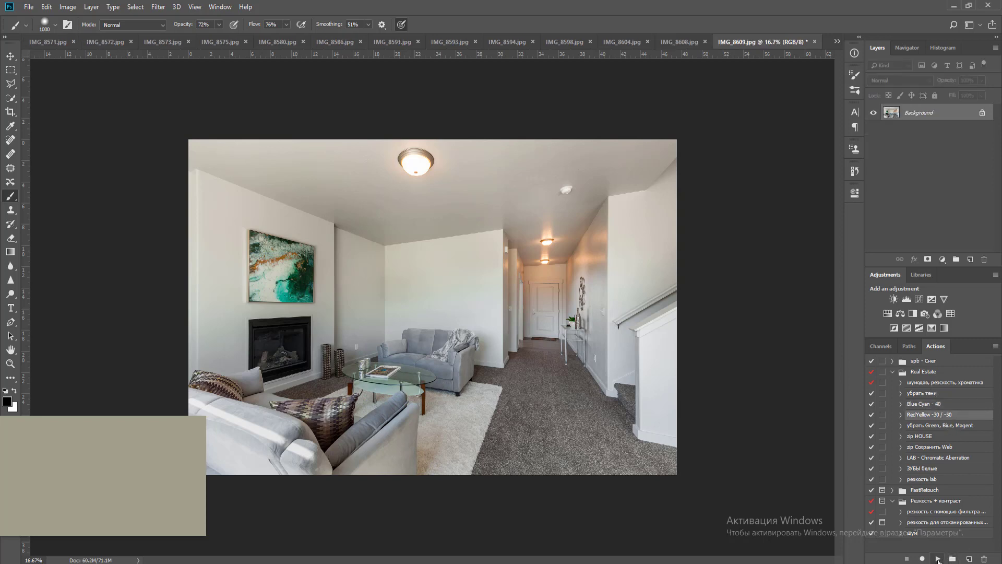
{"action": "key", "text": "v"}
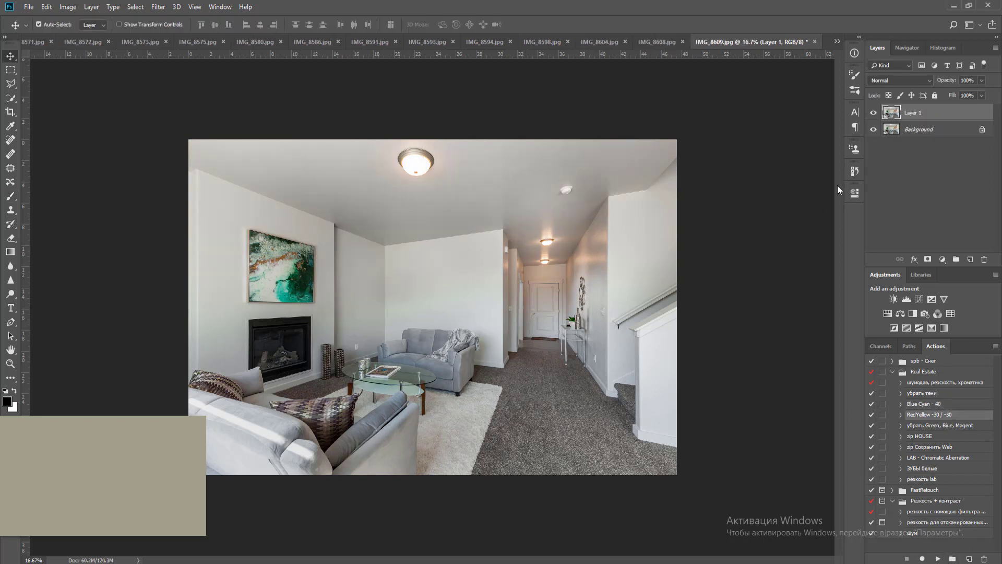
{"action": "left_click", "coordinate": [981, 80]}
{"action": "left_click_drag", "start_coordinate": [983, 92], "coordinate": [970, 93]}
{"action": "key", "text": "ctrl+e"}
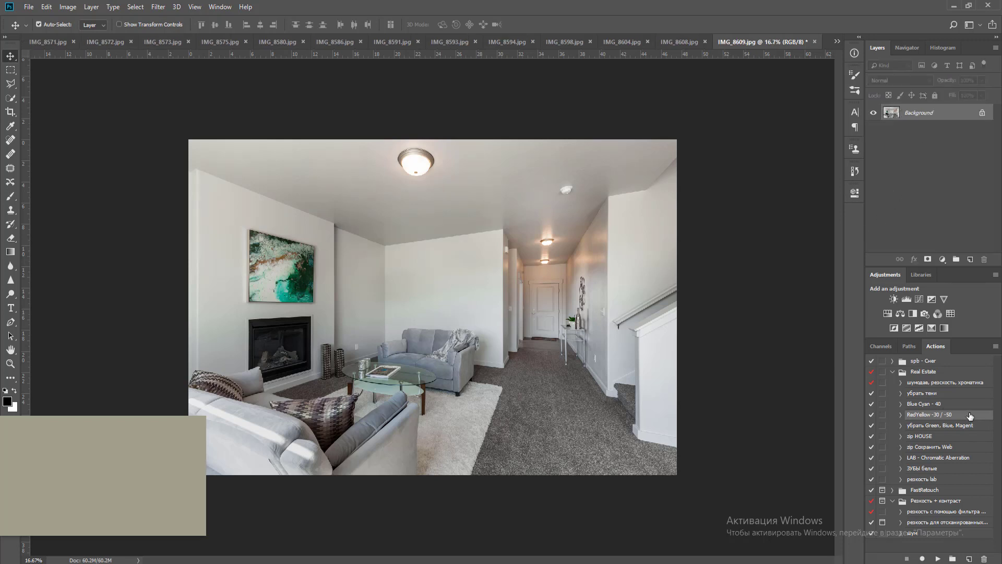
Run the убрать Green, Blue, Magent action on the living room photo
{"action": "left_click", "coordinate": [946, 428]}
{"action": "left_click", "coordinate": [938, 558]}
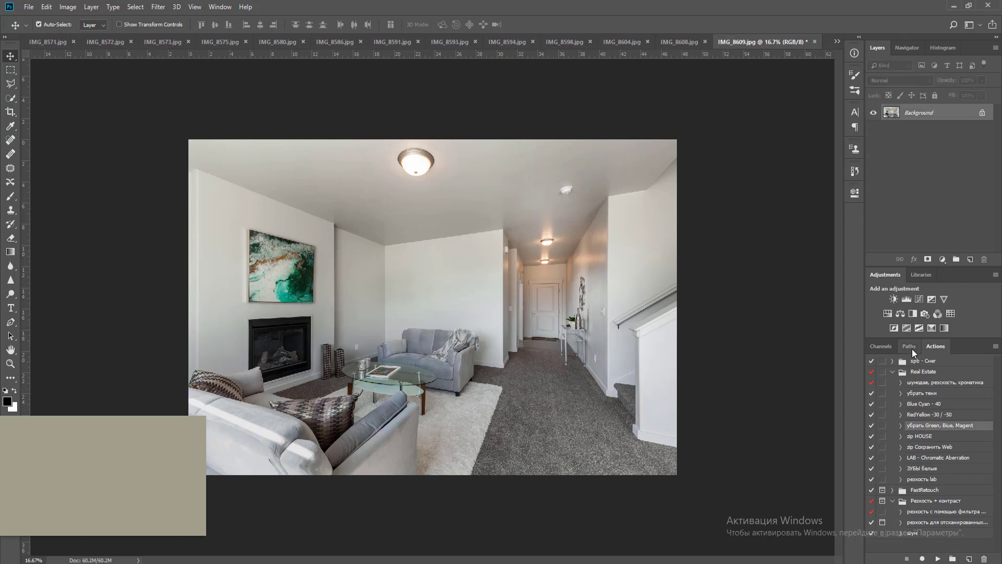
Add a Hue/Saturation adjustment layer, target the Greens sampled from the back wall, and set their saturation to -100
{"action": "scroll", "coordinate": [442, 257], "scroll_direction": "up", "scroll_amount": 3}
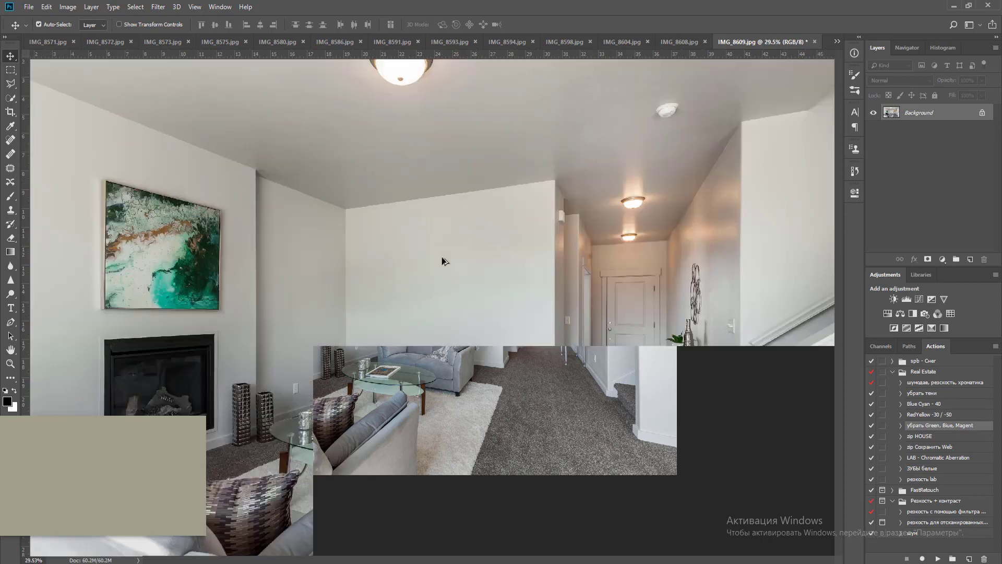
{"action": "left_click", "coordinate": [899, 313]}
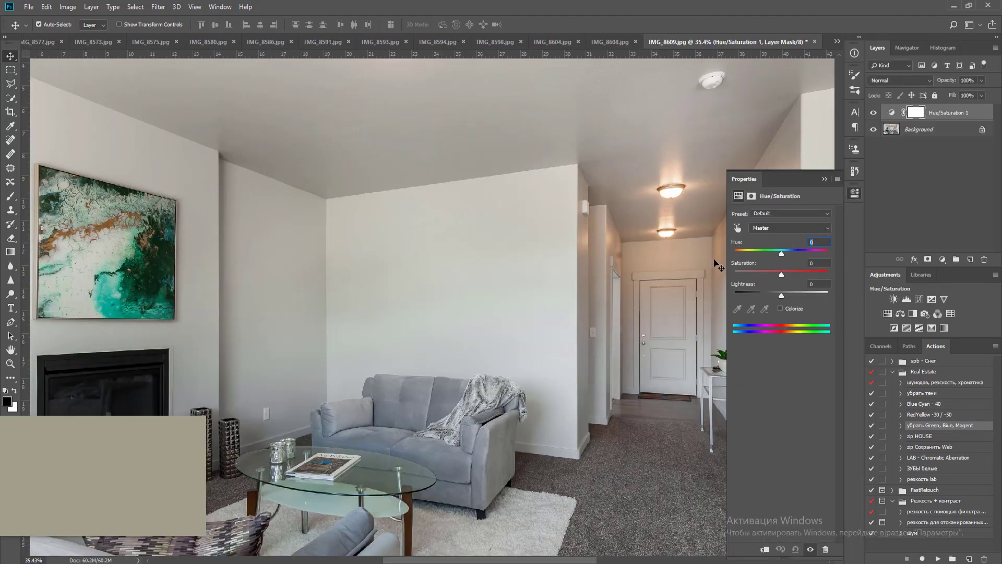
{"action": "left_click", "coordinate": [738, 228]}
{"action": "left_click", "coordinate": [499, 294]}
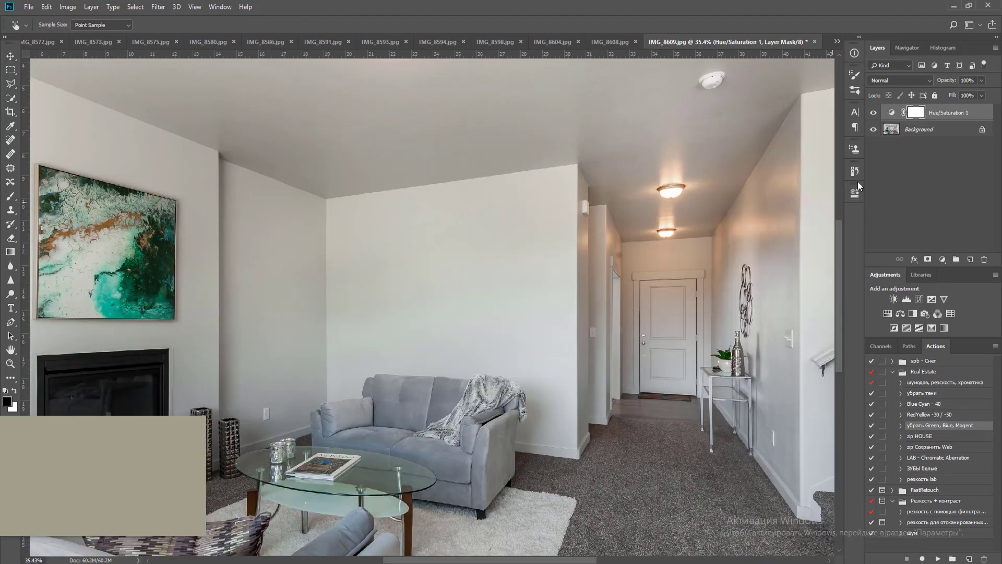
{"action": "left_click", "coordinate": [855, 193]}
{"action": "left_click_drag", "start_coordinate": [781, 275], "coordinate": [690, 285]}
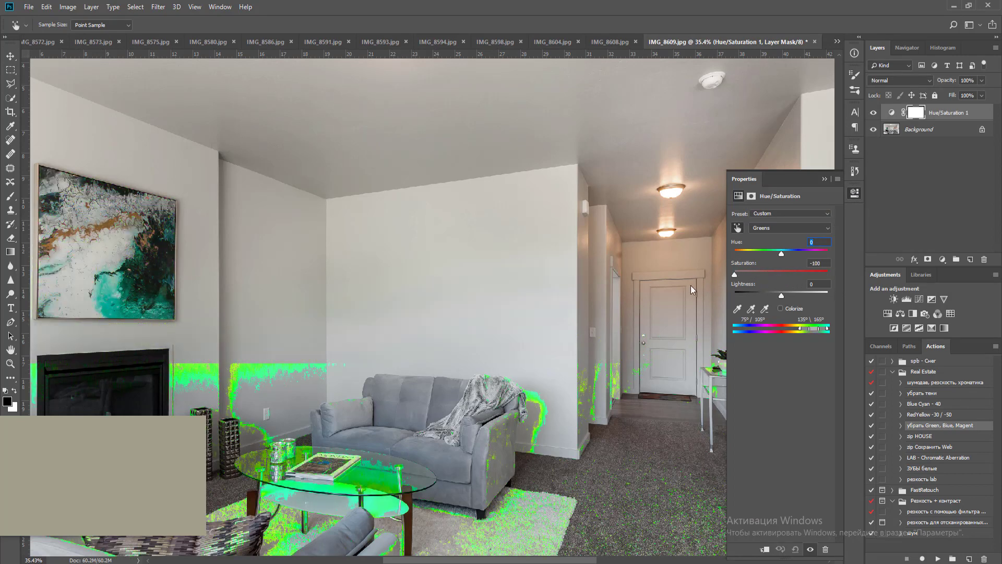
{"action": "left_click", "coordinate": [854, 193]}
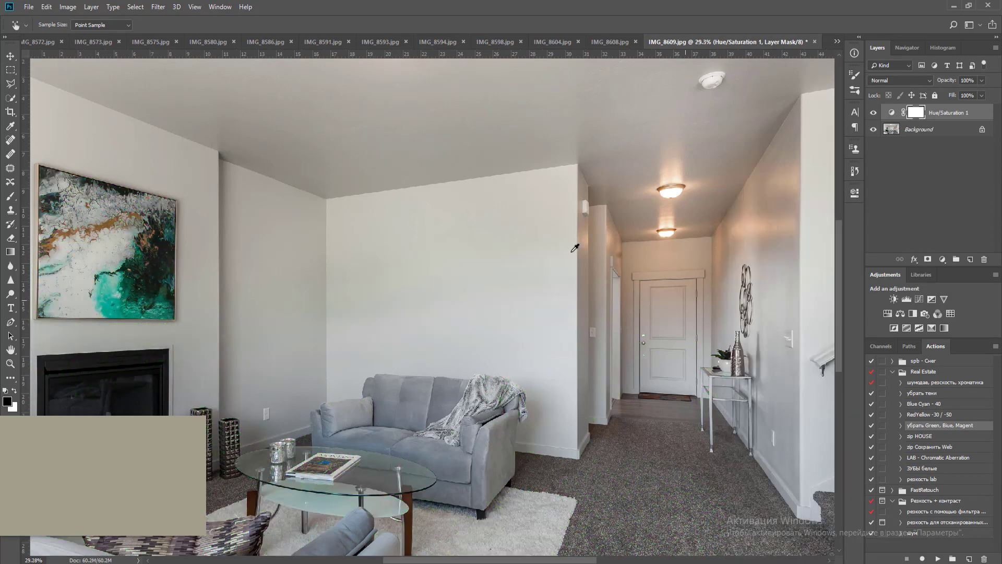
Paint black on the Hue/Saturation 1 mask over the painting, the fireplace's lower area and the glass coffee table
{"action": "key", "text": "ctrl+0"}
{"action": "key", "text": "b"}
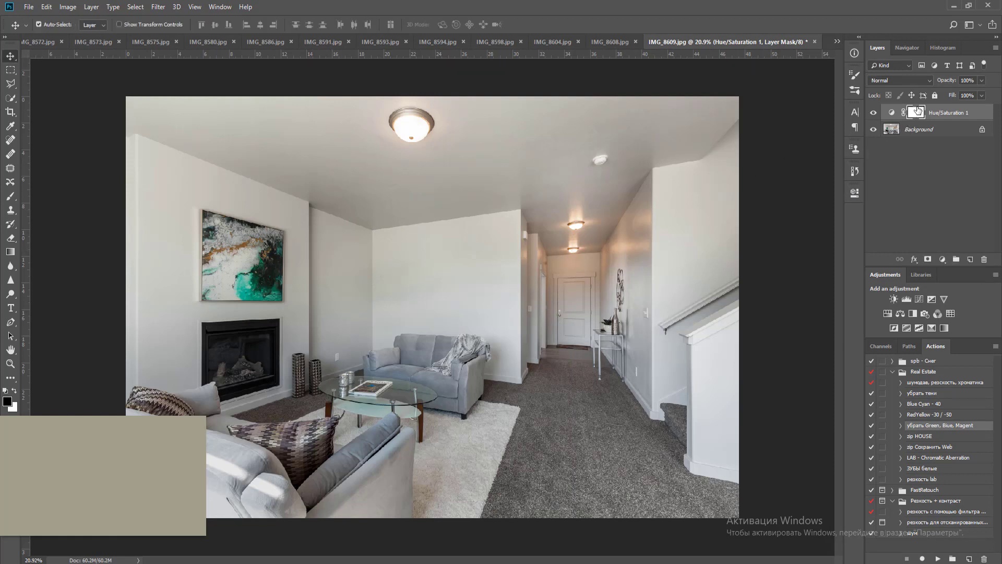
{"action": "left_click_drag", "start_coordinate": [238, 262], "coordinate": [262, 230]}
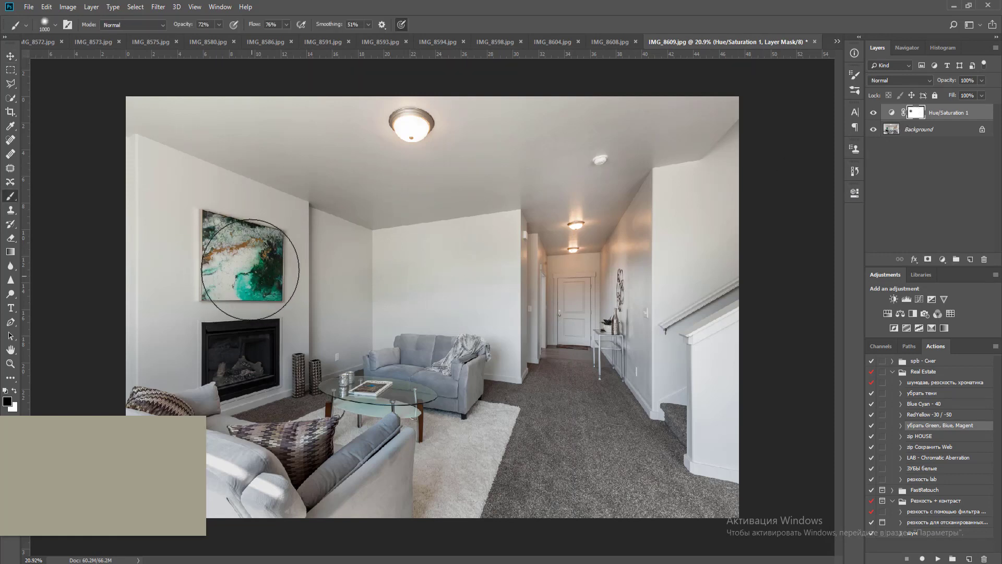
{"action": "mouse_move", "coordinate": [242, 390]}
{"action": "left_mouse_down"}
{"action": "mouse_move", "coordinate": [404, 402]}
{"action": "mouse_move", "coordinate": [389, 399]}
{"action": "left_mouse_up"}
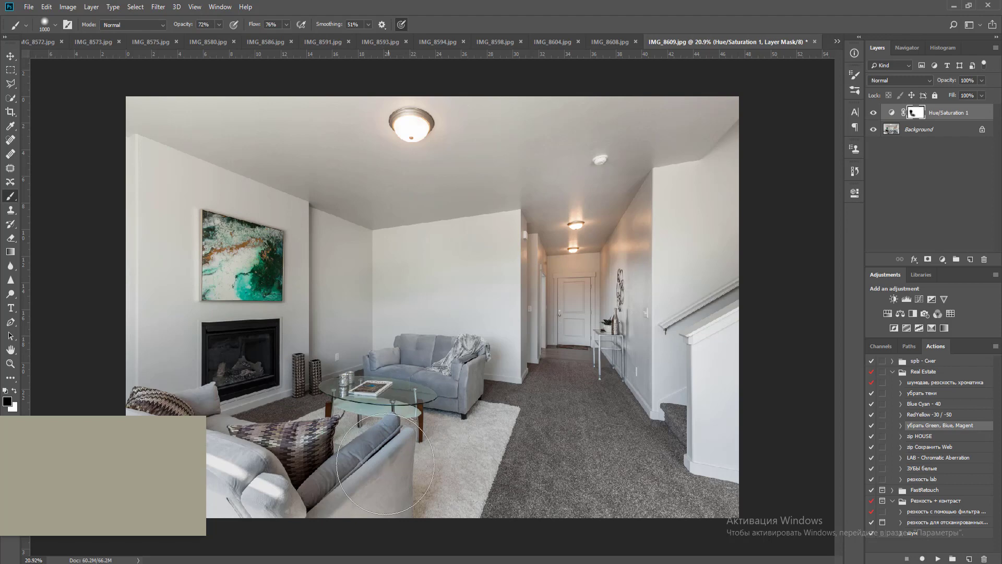
Merge the Hue/Saturation layer, run the убрать тени action, and merge its layers into the photo at 39% opacity
{"action": "key", "text": "ctrl+e"}
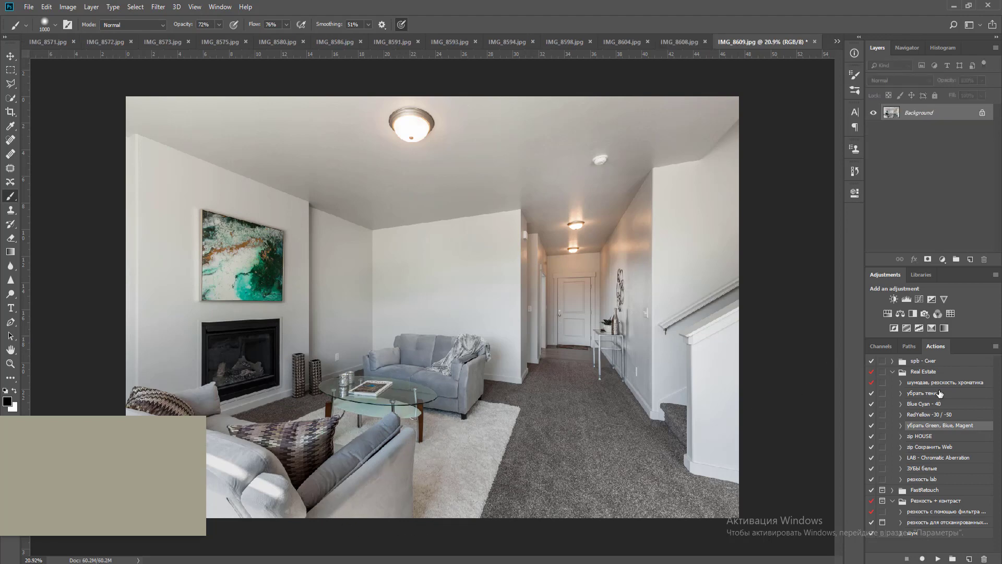
{"action": "left_click", "coordinate": [939, 394]}
{"action": "left_click", "coordinate": [937, 559]}
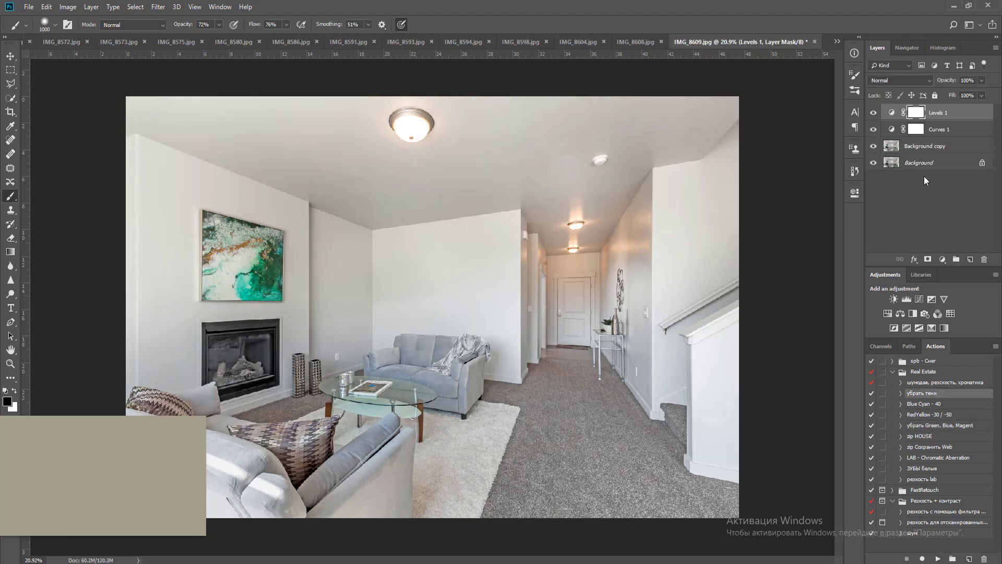
{"action": "left_click", "coordinate": [924, 151], "text": "shift"}
{"action": "key", "text": "ctrl+e"}
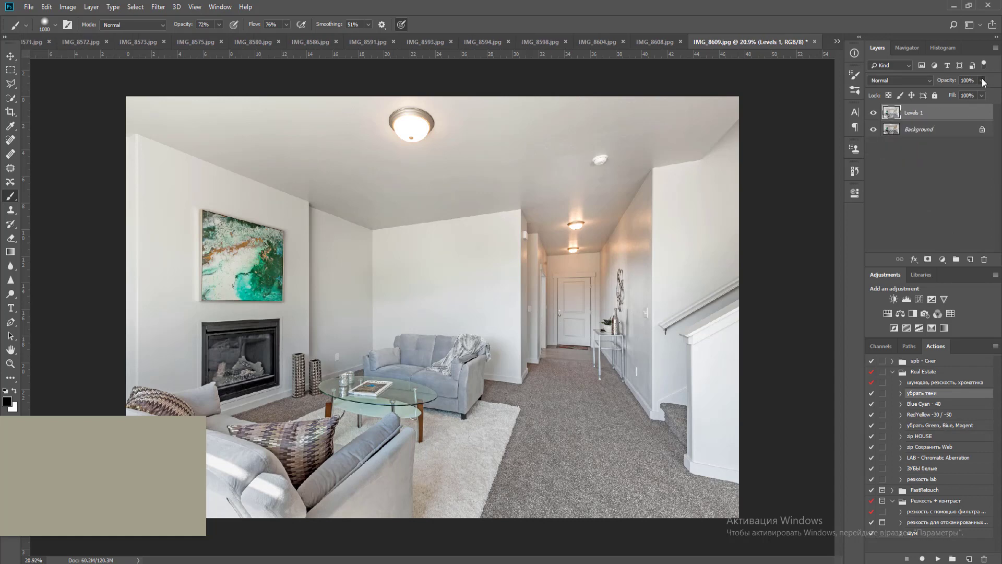
{"action": "left_click_drag", "start_coordinate": [957, 94], "coordinate": [954, 94]}
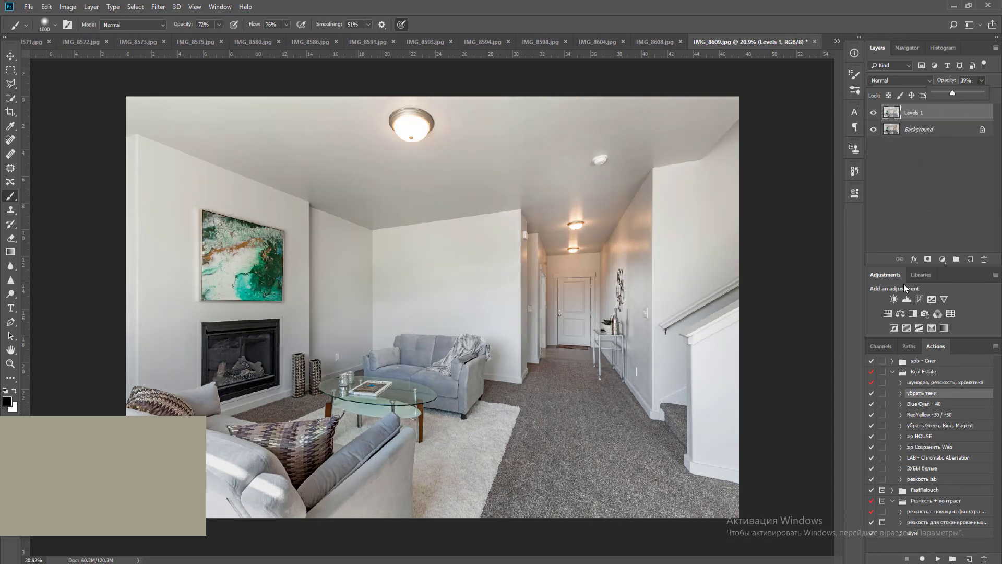
{"action": "key", "text": "ctrl+e"}
Add a Brightness/Contrast adjustment with contrast 45 and merge it into the background
{"action": "left_click", "coordinate": [896, 297]}
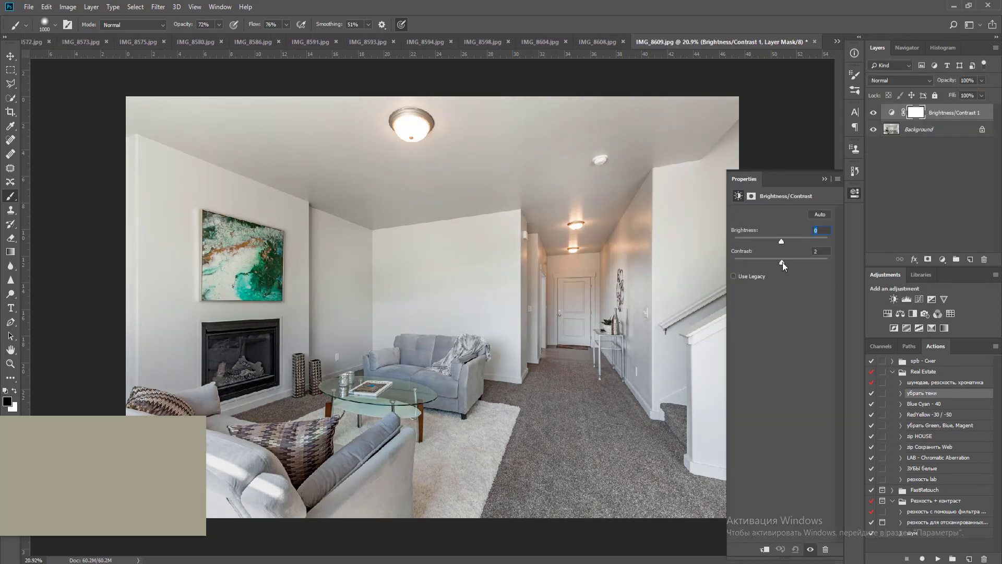
{"action": "left_click_drag", "start_coordinate": [781, 265], "coordinate": [795, 266]}
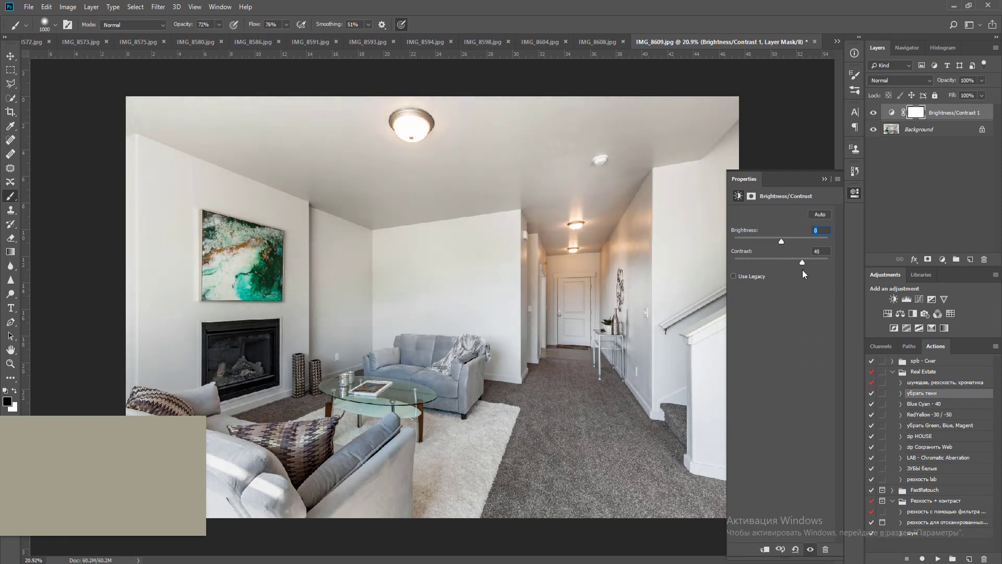
{"action": "key", "text": "ctrl+e"}
{"action": "left_click", "coordinate": [852, 194]}
{"action": "key", "text": "v"}
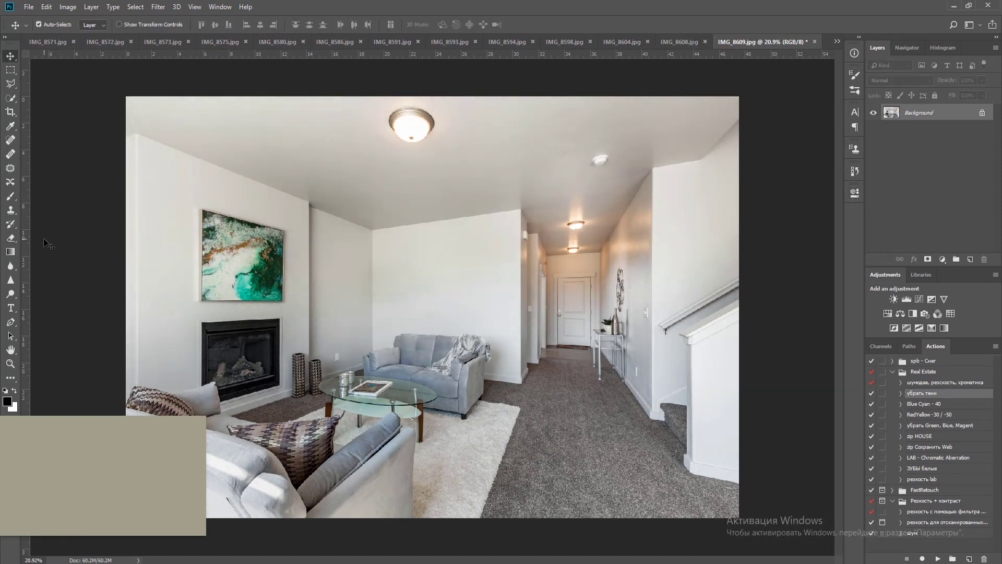
{"action": "mouse_move", "coordinate": [26, 238]}
{"action": "left_mouse_down"}
{"action": "mouse_move", "coordinate": [656, 280]}
{"action": "mouse_move", "coordinate": [24, 271]}
{"action": "left_mouse_up"}
{"action": "key", "text": "o"}
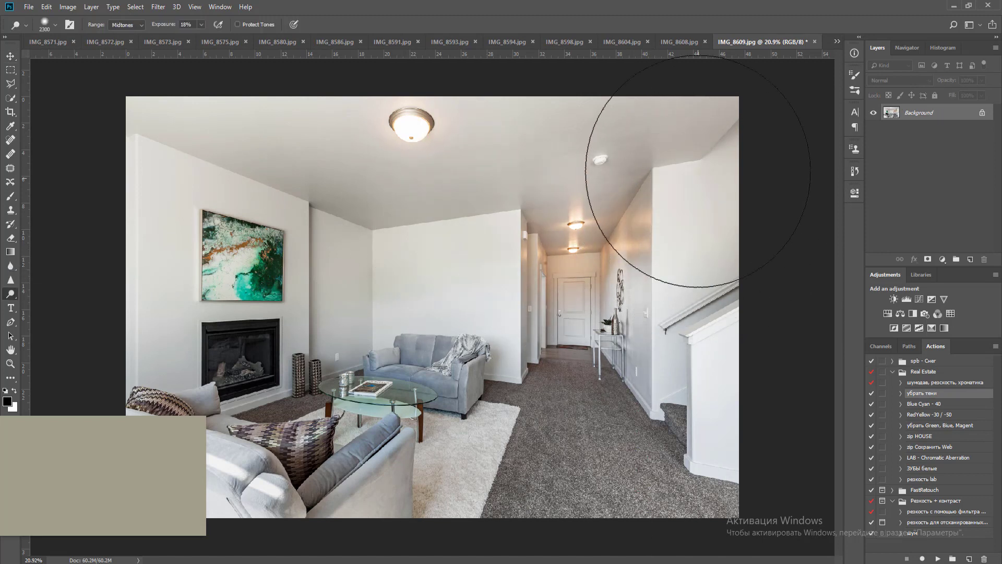
Add a Levels adjustment layer with the white input level set to 241
{"action": "left_click", "coordinate": [906, 300]}
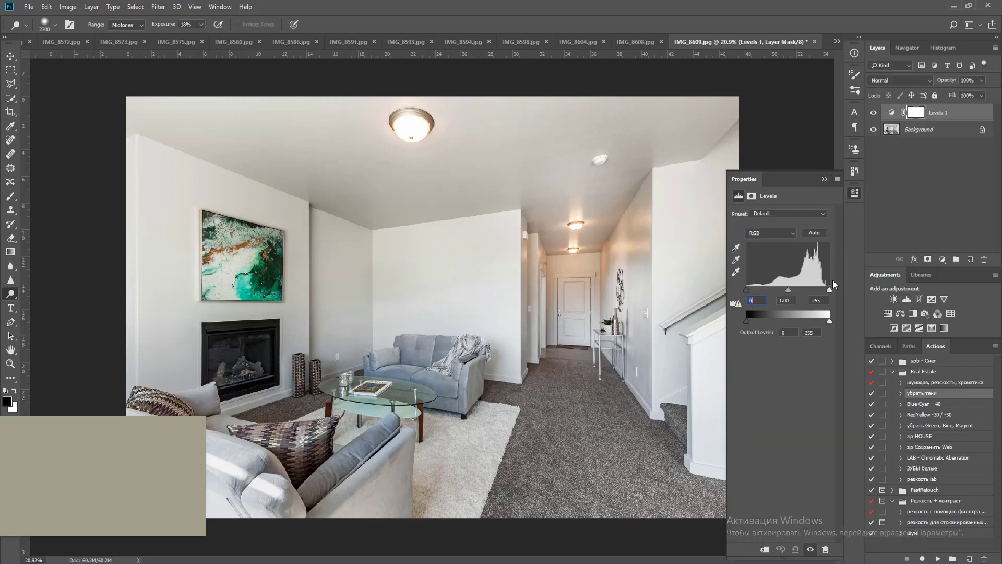
{"action": "left_click_drag", "start_coordinate": [830, 290], "coordinate": [824, 291]}
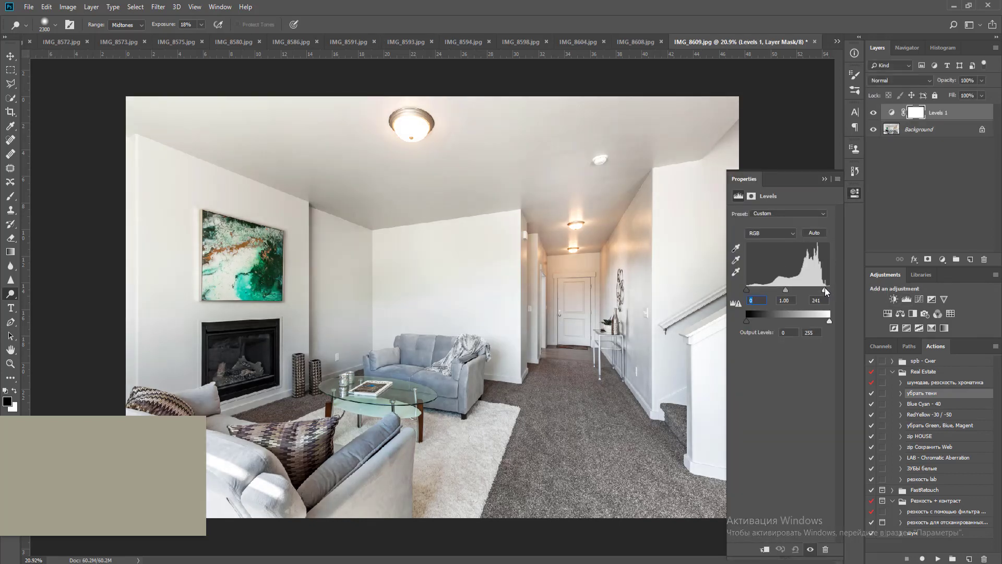
{"action": "left_click", "coordinate": [850, 196]}
Paint black on the Levels 1 mask along the photo's lower edge over the foreground sofa, rug and carpet, using a 1600 px brush
{"action": "key", "text": "ctrl+minus"}
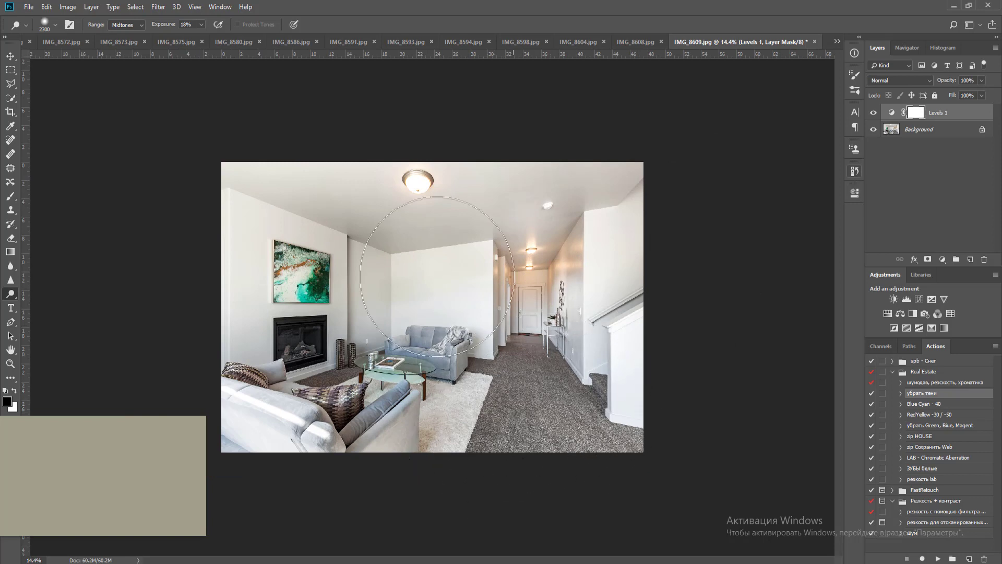
{"action": "key", "text": "b"}
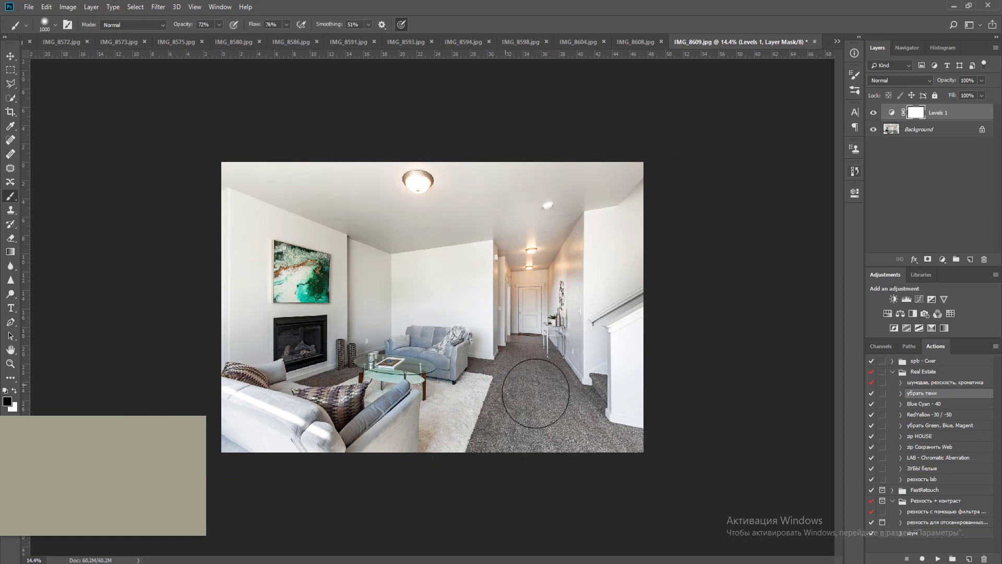
{"action": "key", "text": "bracketright"}
{"action": "key", "text": "bracketright"}
{"action": "key", "text": "bracketright"}
{"action": "key", "text": "bracketright"}
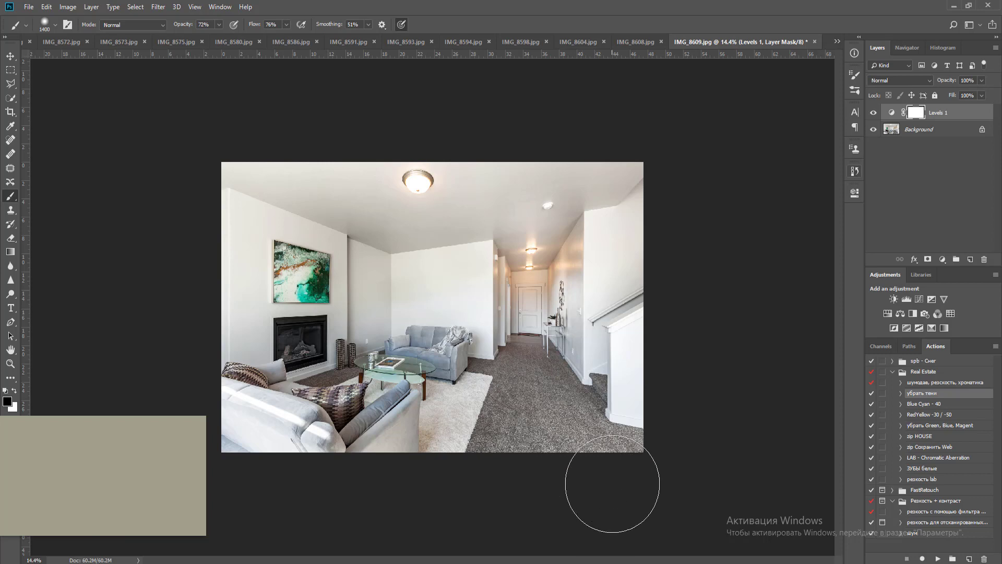
{"action": "key", "text": "bracketright"}
{"action": "key", "text": "bracketright"}
{"action": "mouse_move", "coordinate": [526, 481]}
{"action": "left_mouse_down"}
{"action": "mouse_move", "coordinate": [371, 457]}
{"action": "mouse_move", "coordinate": [284, 425]}
{"action": "mouse_move", "coordinate": [506, 455]}
{"action": "mouse_move", "coordinate": [304, 454]}
{"action": "mouse_move", "coordinate": [620, 478]}
{"action": "left_mouse_up"}
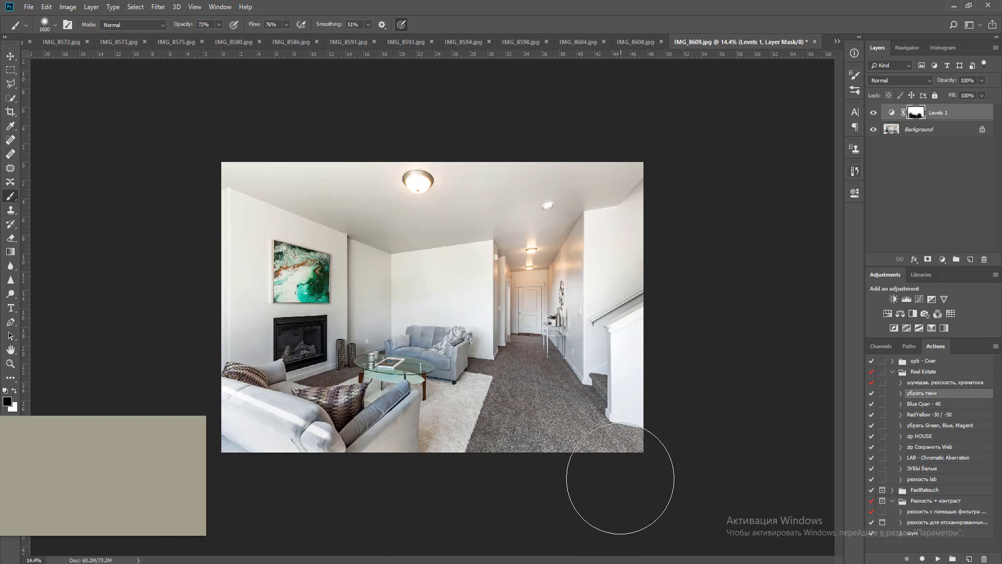
Merge all visible layers, then close IMG_8609.jpg and save its changes as JPEG
{"action": "key", "text": "ctrl+shift+e"}
{"action": "key", "text": "ctrl+w"}
{"action": "key", "text": "Return"}
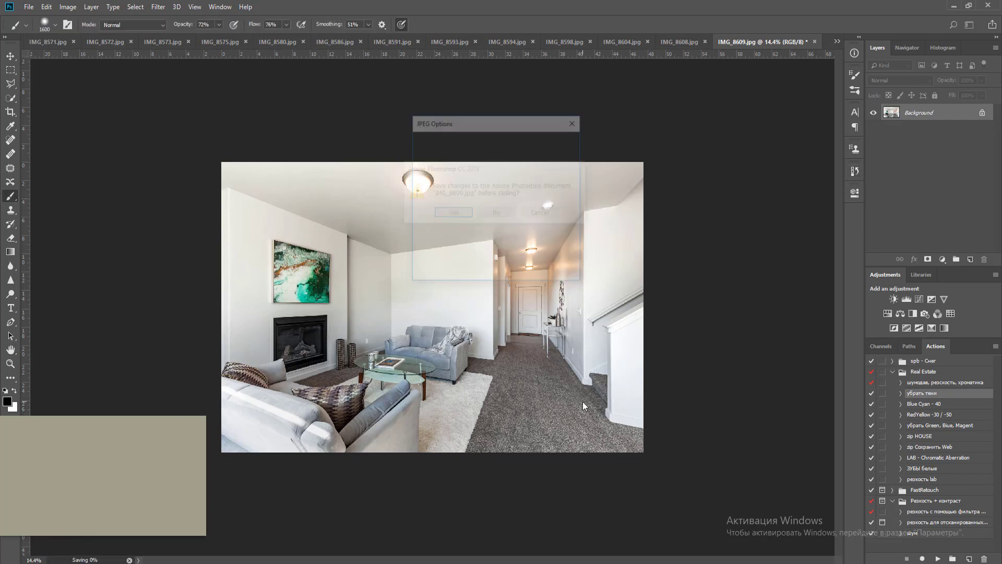
{"action": "key", "text": "Return"}
Add a Levels adjustment to IMG_8608.jpg with the white input level at 245 and merge it down
{"action": "key", "text": "v"}
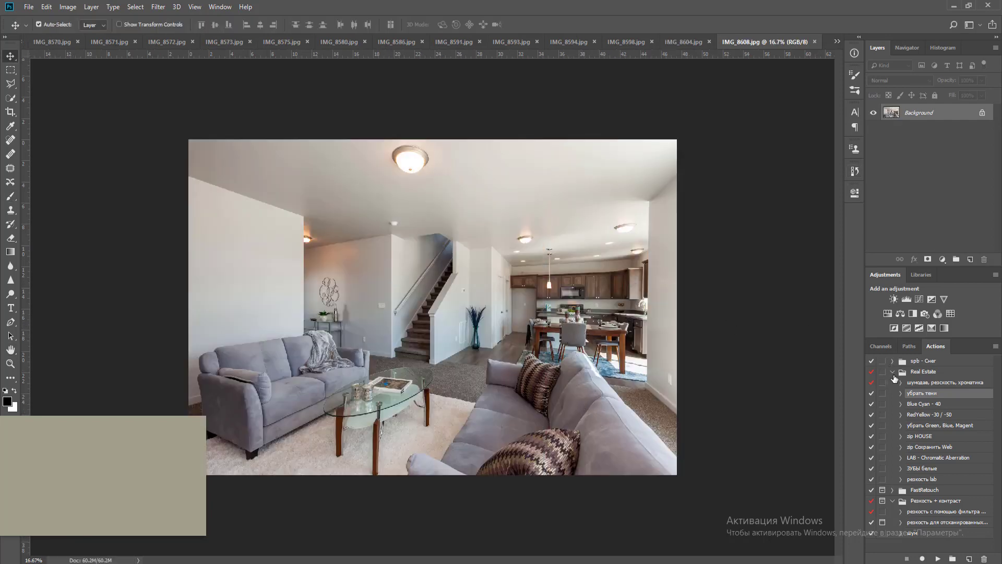
{"action": "left_click", "coordinate": [906, 299]}
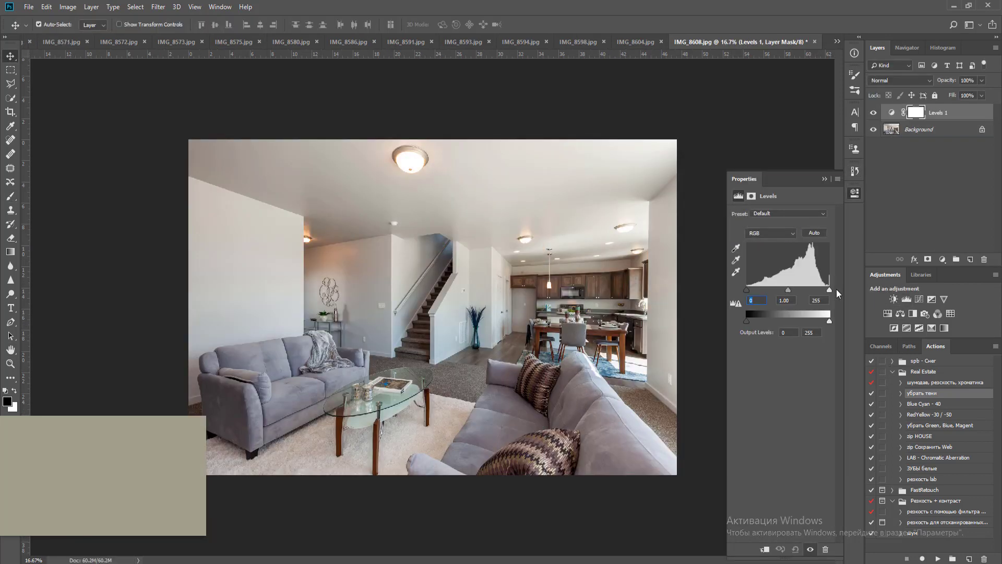
{"action": "key", "text": "Down"}
{"action": "key", "text": "Down"}
{"action": "key", "text": "Down"}
{"action": "key", "text": "Down"}
{"action": "key", "text": "Down"}
{"action": "key", "text": "Down"}
{"action": "key", "text": "Down"}
{"action": "key", "text": "Down"}
{"action": "key", "text": "Down"}
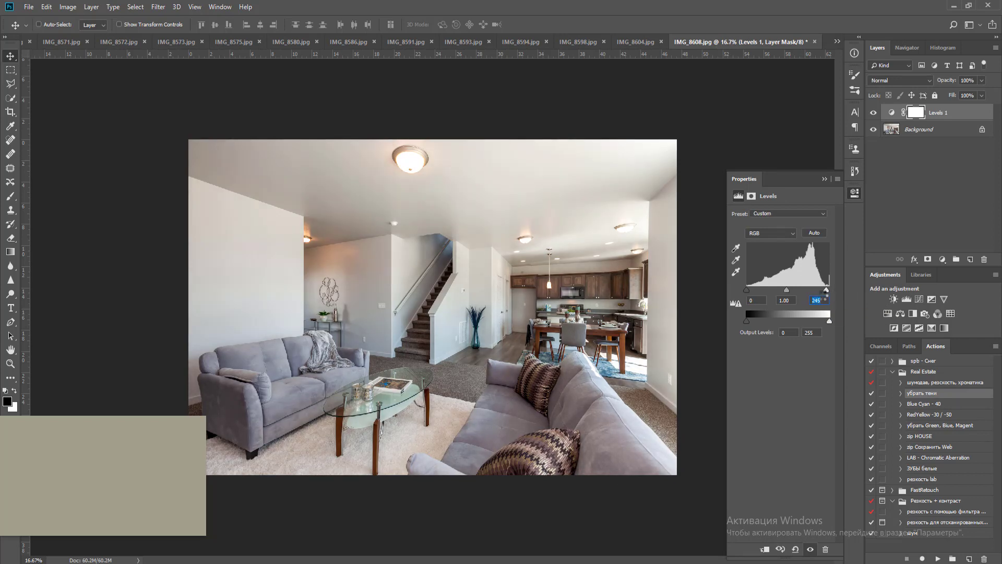
{"action": "key", "text": "ctrl+e"}
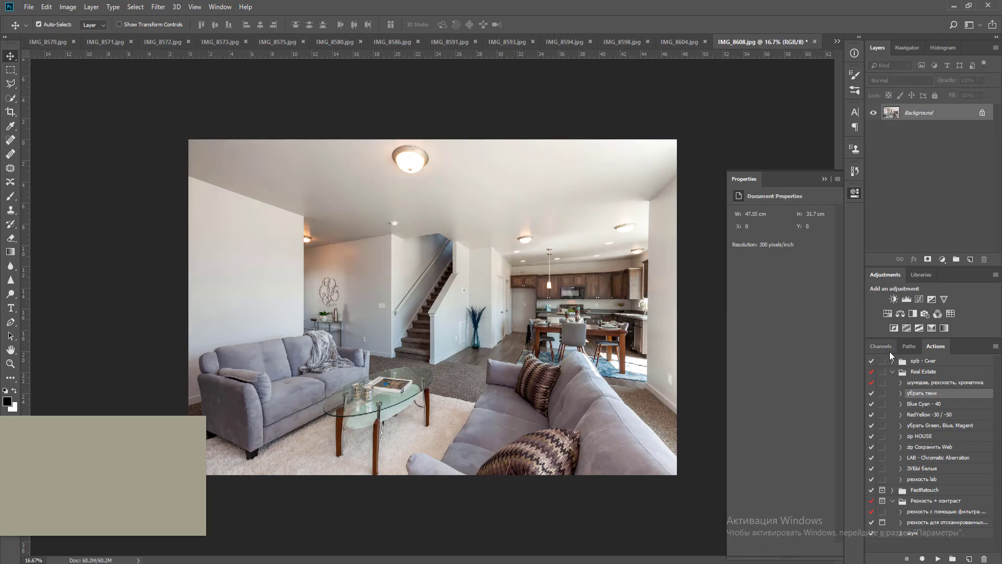
Run the убрать тени action and merge its layers into the photo at 38% opacity
{"action": "left_click", "coordinate": [938, 558]}
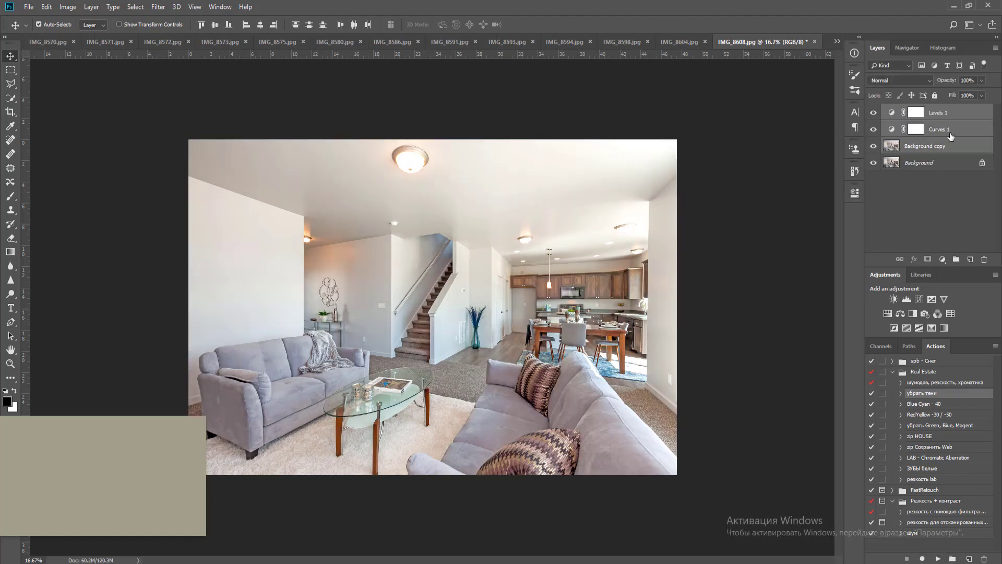
{"action": "left_click", "coordinate": [981, 80]}
{"action": "left_click", "coordinate": [953, 93]}
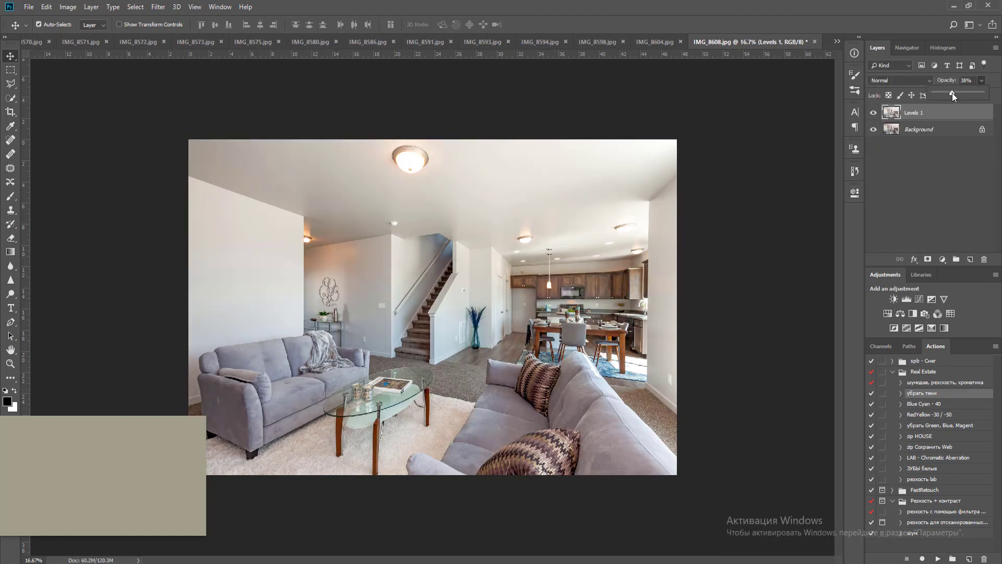
{"action": "key", "text": "ctrl+e"}
Increase the photo's contrast with a merged Brightness/Contrast adjustment and run the RedYellow -30 / -50 action
{"action": "left_click", "coordinate": [893, 299]}
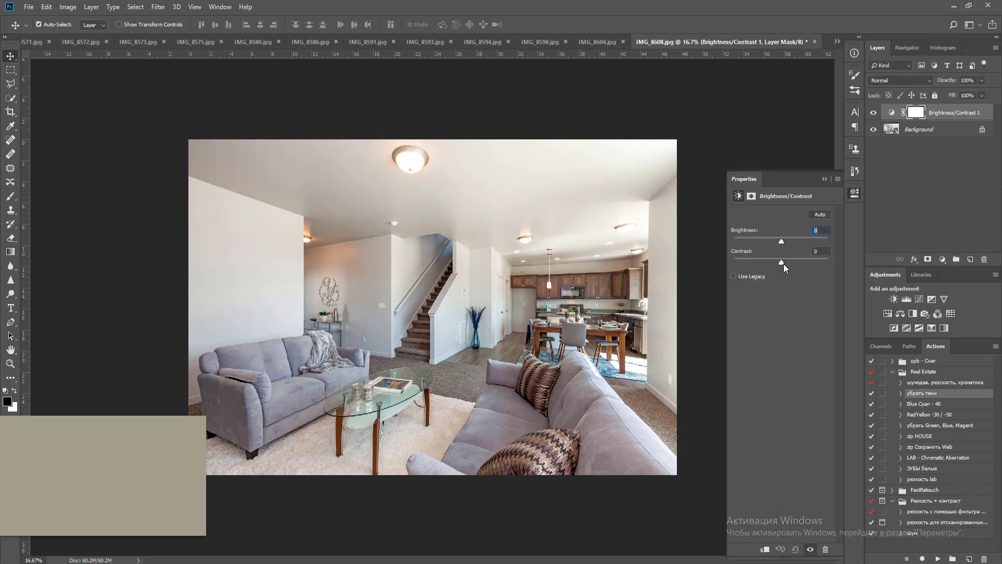
{"action": "left_click_drag", "start_coordinate": [781, 260], "coordinate": [791, 263]}
{"action": "left_click", "coordinate": [929, 414]}
{"action": "left_click", "coordinate": [938, 558]}
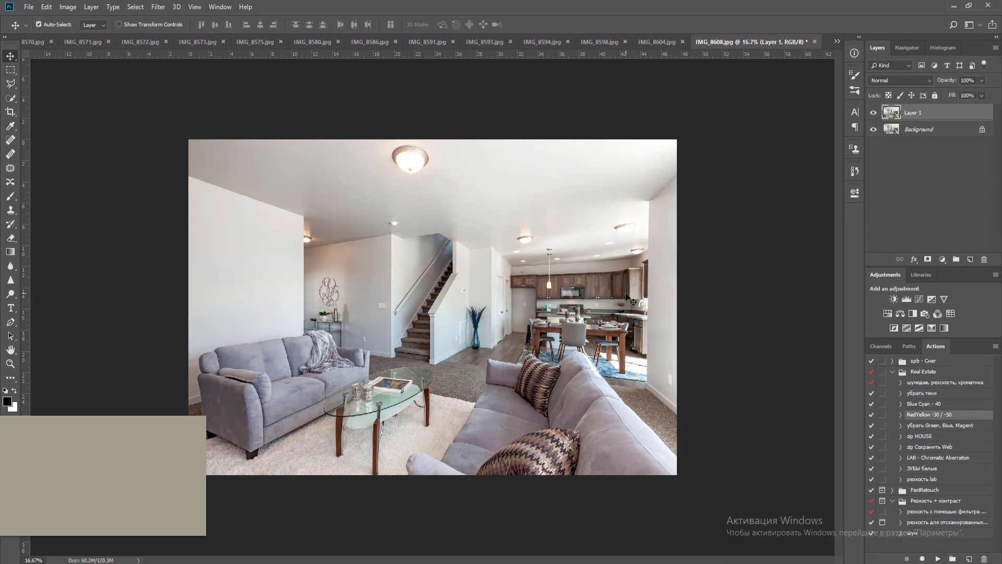
Add a layer mask to Layer 1 and paint black over the dining area and the patterned sofa cushions
{"action": "left_click", "coordinate": [930, 260]}
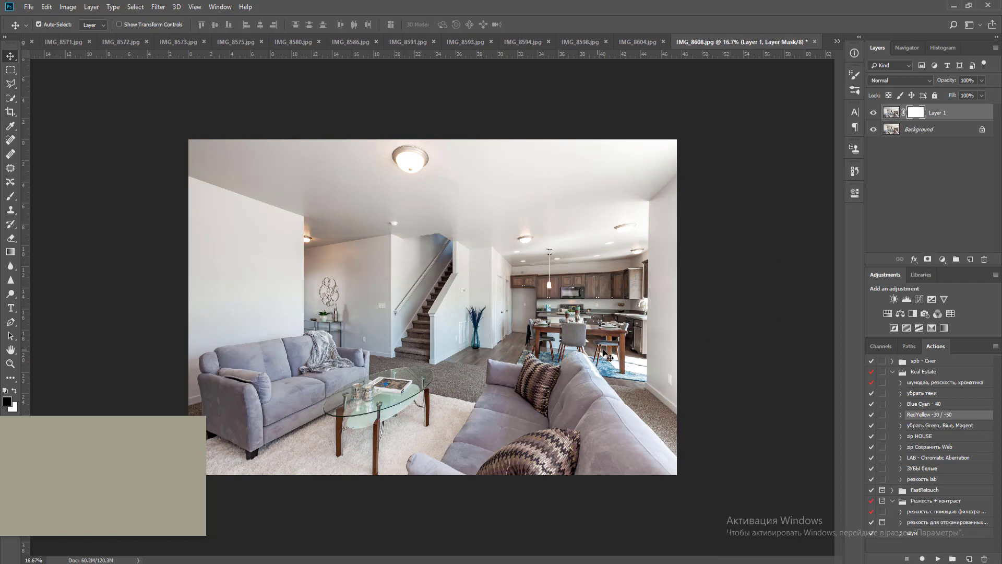
{"action": "key", "text": "b"}
{"action": "left_click", "coordinate": [616, 325]}
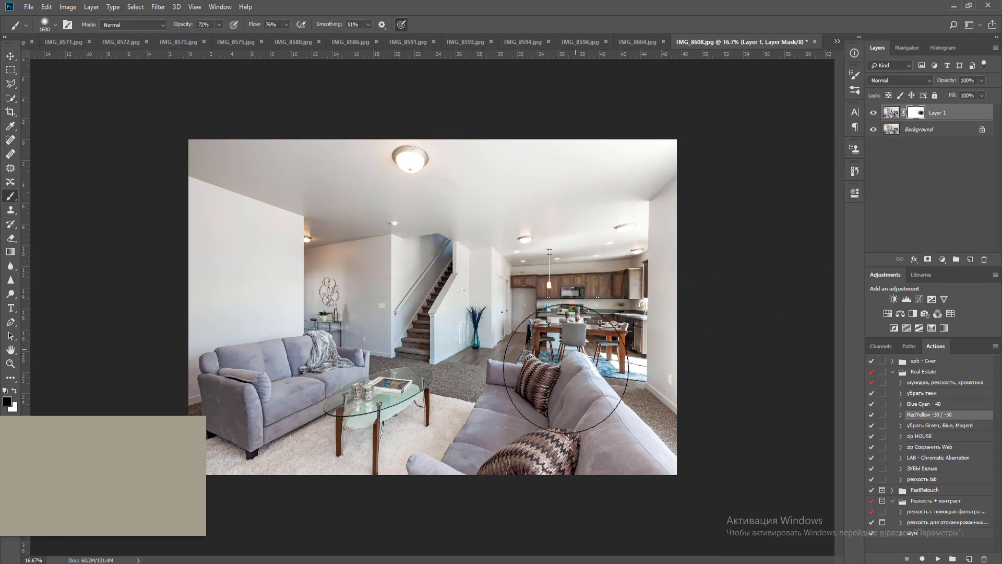
{"action": "left_click", "coordinate": [532, 416]}
{"action": "left_click", "coordinate": [524, 449]}
Paint black on the Layer 1 mask over the rug's left side with a resized brush, and merge the layer down
{"action": "key", "text": "bracketleft"}
{"action": "key", "text": "bracketleft"}
{"action": "key", "text": "bracketleft"}
{"action": "key", "text": "bracketleft"}
{"action": "key", "text": "bracketleft"}
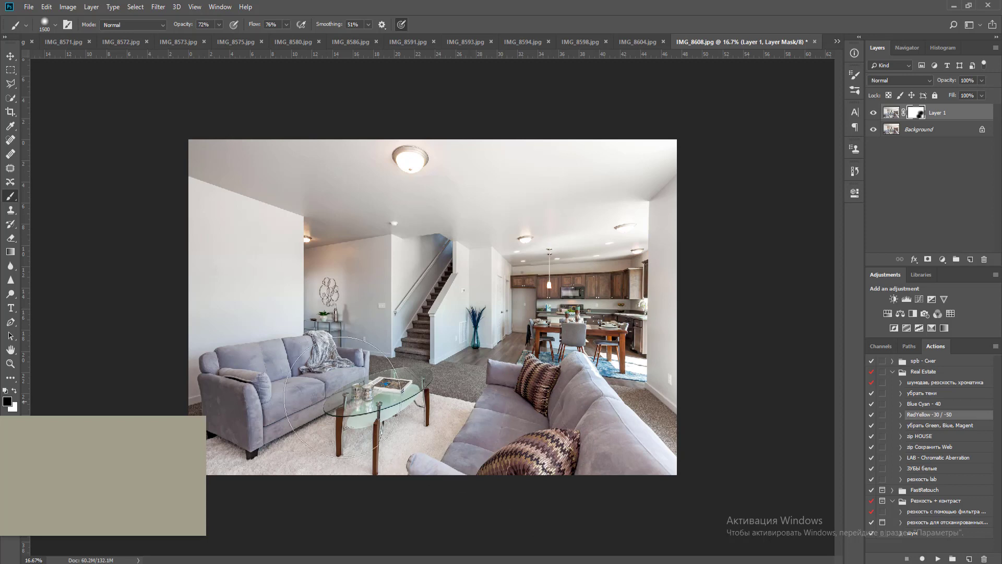
{"action": "mouse_move", "coordinate": [281, 422]}
{"action": "left_mouse_down"}
{"action": "mouse_move", "coordinate": [368, 420]}
{"action": "mouse_move", "coordinate": [275, 489]}
{"action": "mouse_move", "coordinate": [258, 474]}
{"action": "left_mouse_up"}
{"action": "key", "text": "bracketright"}
{"action": "key", "text": "bracketright"}
{"action": "key", "text": "bracketright"}
{"action": "key", "text": "bracketleft"}
{"action": "key", "text": "bracketleft"}
{"action": "key", "text": "bracketleft"}
{"action": "key", "text": "bracketleft"}
{"action": "key", "text": "ctrl+e"}
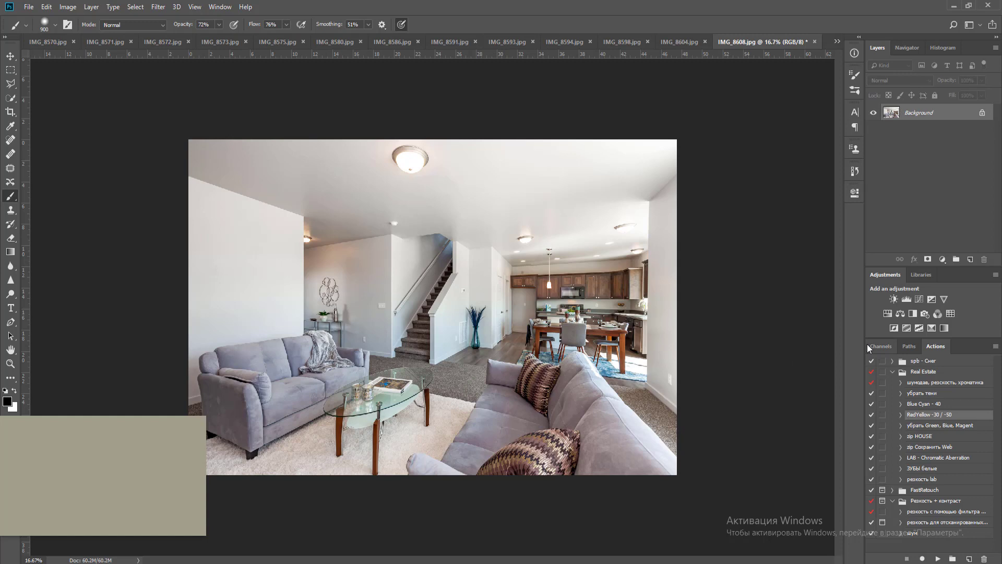
Run the убрать Green, Blue, Magent action, mask Hue/Saturation 1 over the vase, dining area and glass coffee table, and merge it
{"action": "left_click", "coordinate": [962, 427]}
{"action": "left_click", "coordinate": [938, 558]}
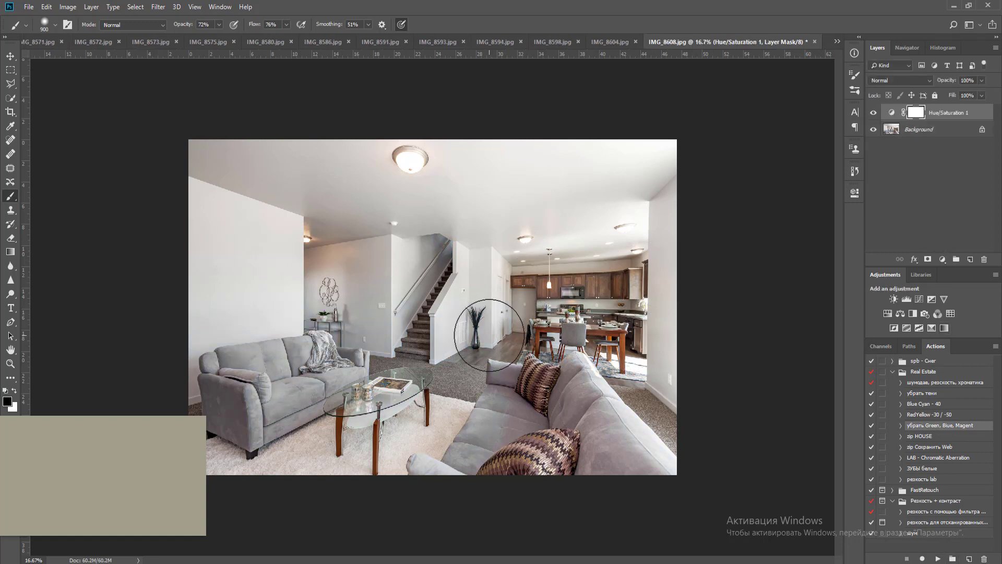
{"action": "mouse_move", "coordinate": [489, 335]}
{"action": "left_mouse_down"}
{"action": "mouse_move", "coordinate": [553, 344]}
{"action": "mouse_move", "coordinate": [616, 324]}
{"action": "mouse_move", "coordinate": [574, 295]}
{"action": "mouse_move", "coordinate": [529, 365]}
{"action": "left_mouse_up"}
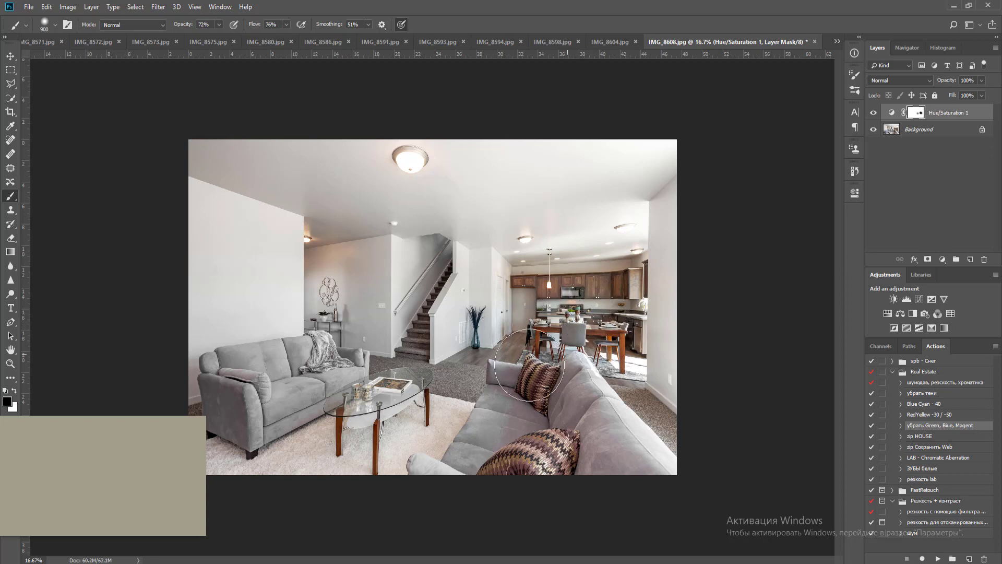
{"action": "mouse_move", "coordinate": [391, 407]}
{"action": "left_mouse_down"}
{"action": "mouse_move", "coordinate": [364, 426]}
{"action": "mouse_move", "coordinate": [407, 391]}
{"action": "mouse_move", "coordinate": [342, 426]}
{"action": "mouse_move", "coordinate": [386, 418]}
{"action": "mouse_move", "coordinate": [397, 425]}
{"action": "mouse_move", "coordinate": [382, 437]}
{"action": "mouse_move", "coordinate": [411, 416]}
{"action": "left_mouse_up"}
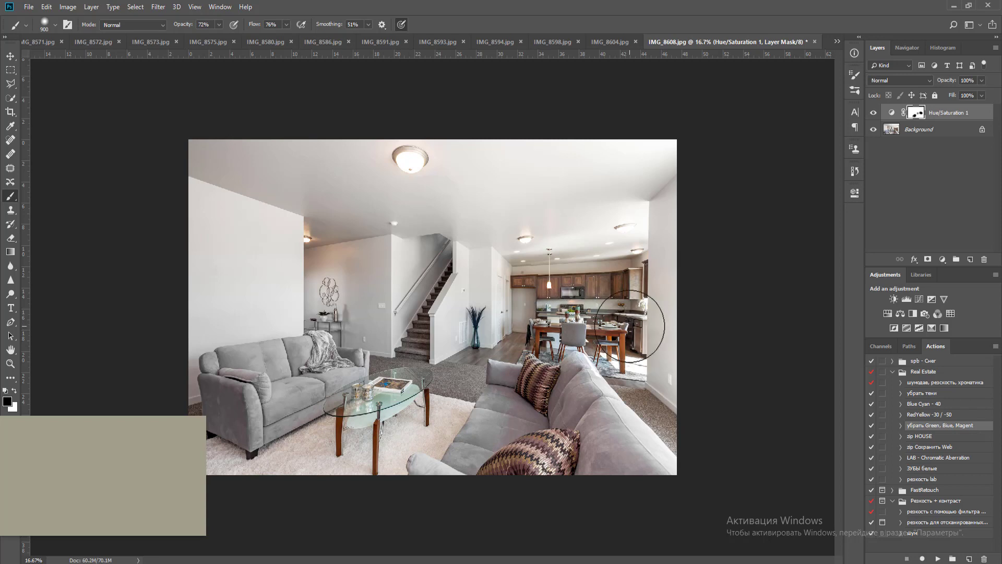
{"action": "key", "text": "ctrl+shift+e"}
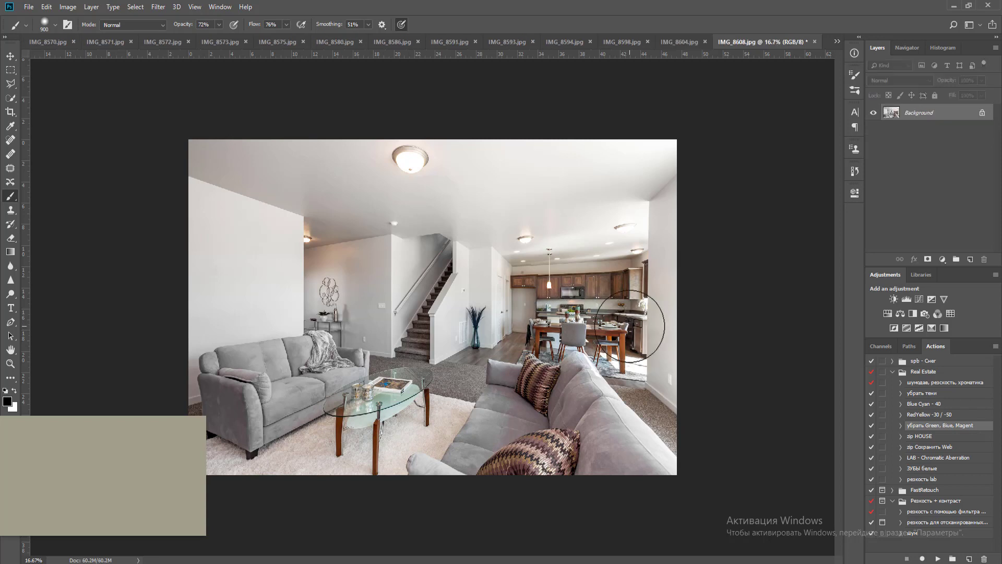
Add Brightness/Contrast and Levels adjustment layers, and lower the white input level slightly to brighten the highlights
{"action": "key", "text": "o"}
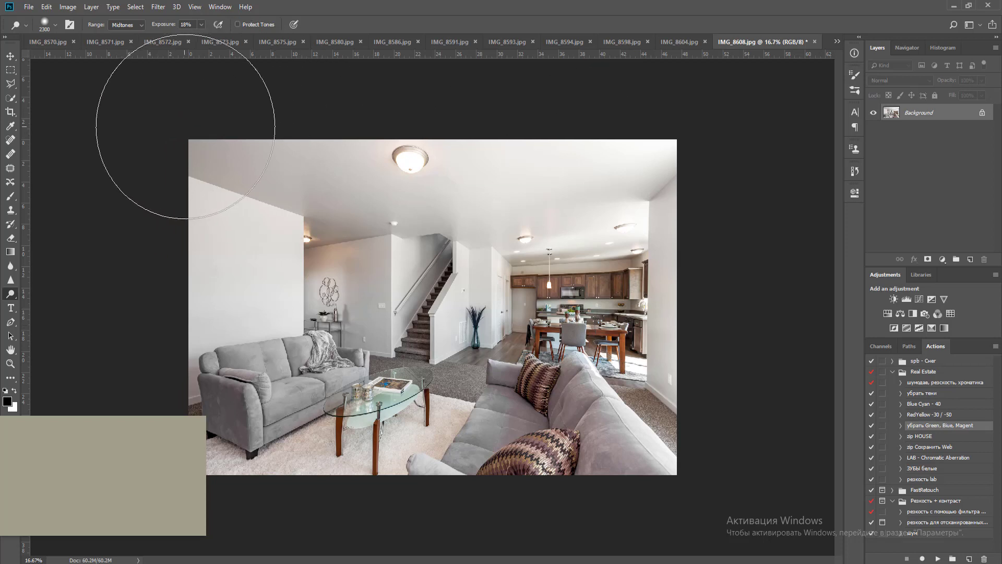
{"action": "left_click", "coordinate": [893, 298]}
{"action": "left_click", "coordinate": [907, 299]}
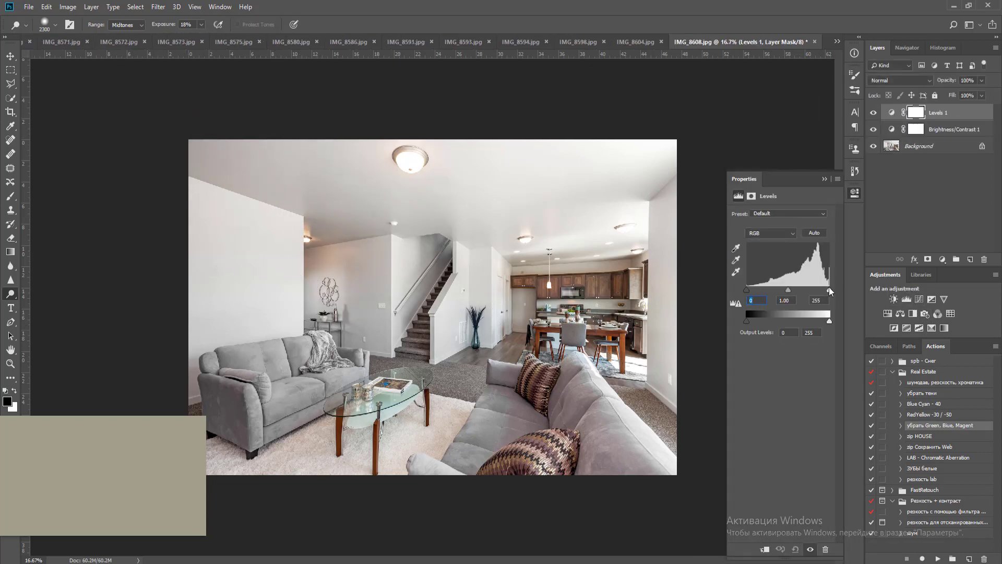
{"action": "left_click_drag", "start_coordinate": [830, 289], "coordinate": [827, 287]}
Merge all visible layers, then close IMG_8608.jpg and save its changes as JPEG
{"action": "key", "text": "ctrl+shift+e"}
{"action": "key", "text": "ctrl+w"}
{"action": "key", "text": "space"}
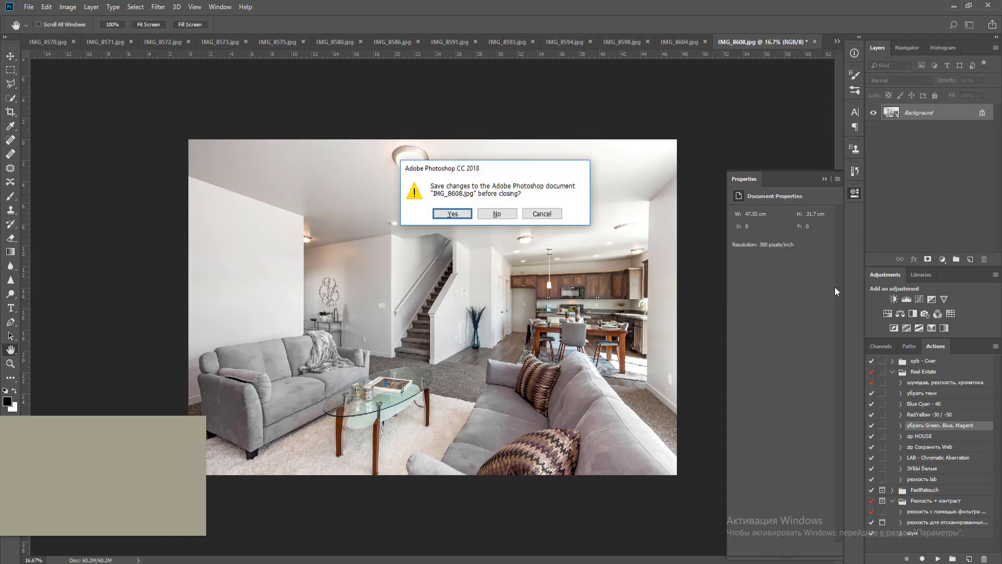
{"action": "key", "text": "Return"}
{"action": "key", "text": "Return"}
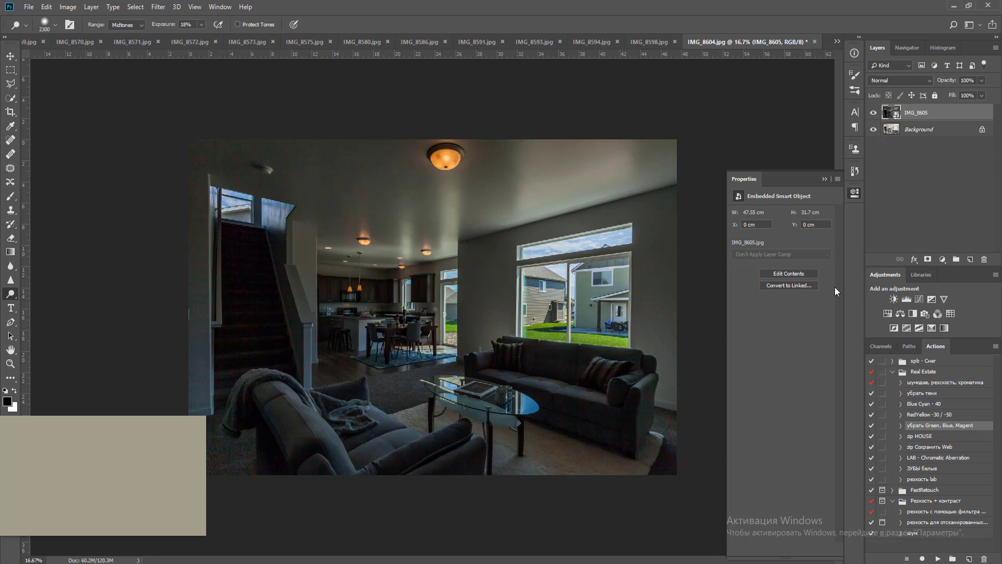
Add a black mask to the IMG_8605 layer and select the transom window above the patio door with the Polygonal Lasso
{"action": "left_click", "coordinate": [928, 260], "text": "alt"}
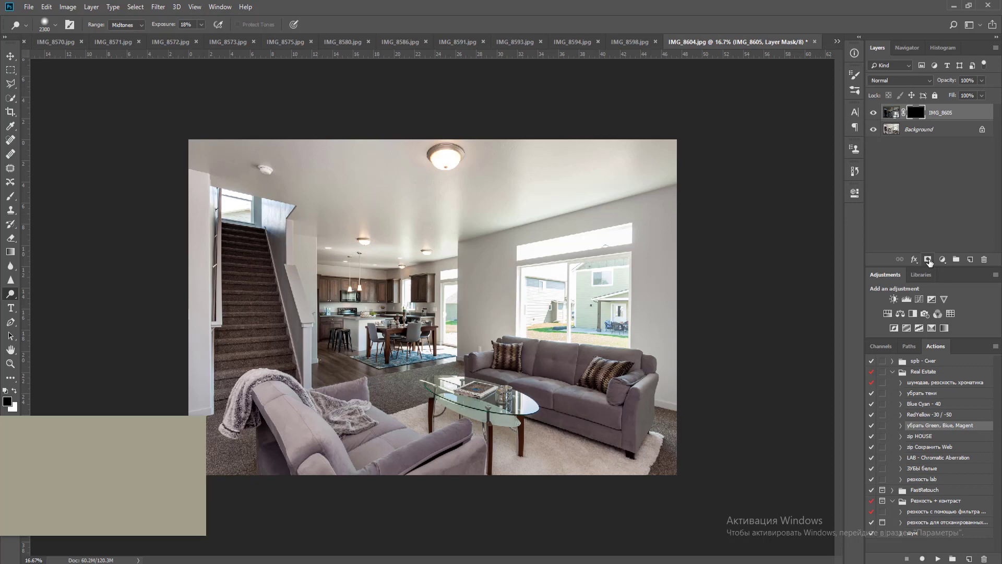
{"action": "key", "text": "l"}
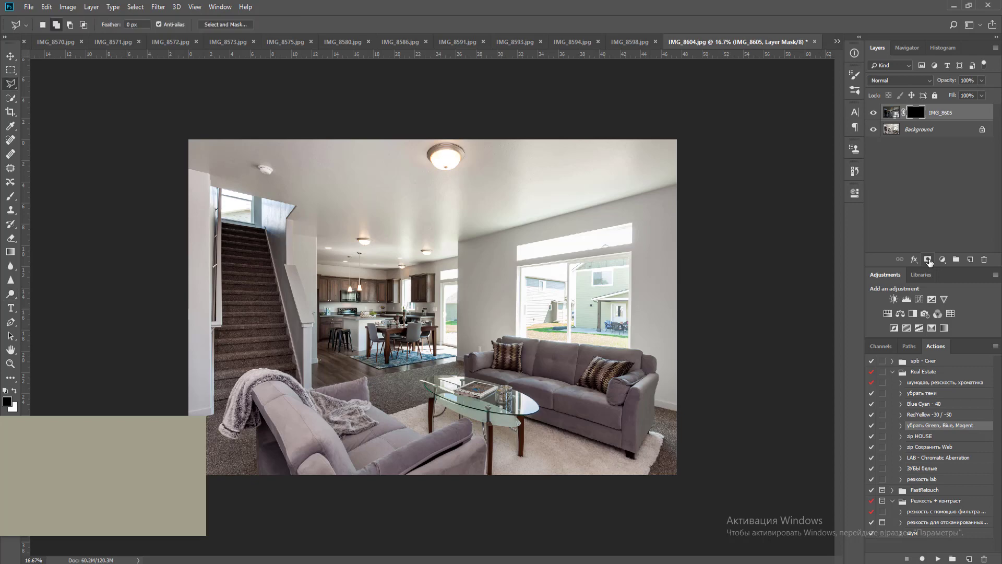
{"action": "scroll", "coordinate": [483, 257], "scroll_direction": "up", "scroll_amount": 10}
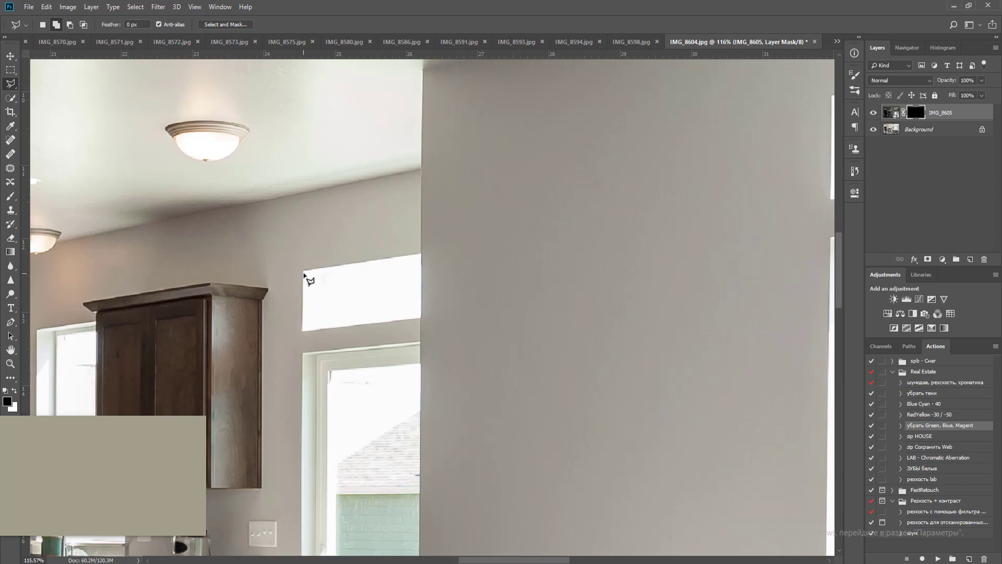
{"action": "left_click", "coordinate": [304, 270]}
{"action": "left_click", "coordinate": [303, 330]}
{"action": "left_click", "coordinate": [421, 318]}
{"action": "left_click", "coordinate": [421, 254]}
Add the kitchen window glass to the selection, following the cabinet edge, the sill and the items by the faucet
{"action": "left_click_drag", "start_coordinate": [363, 367], "coordinate": [543, 187]}
{"action": "scroll", "coordinate": [240, 197], "scroll_direction": "up", "scroll_amount": 3}
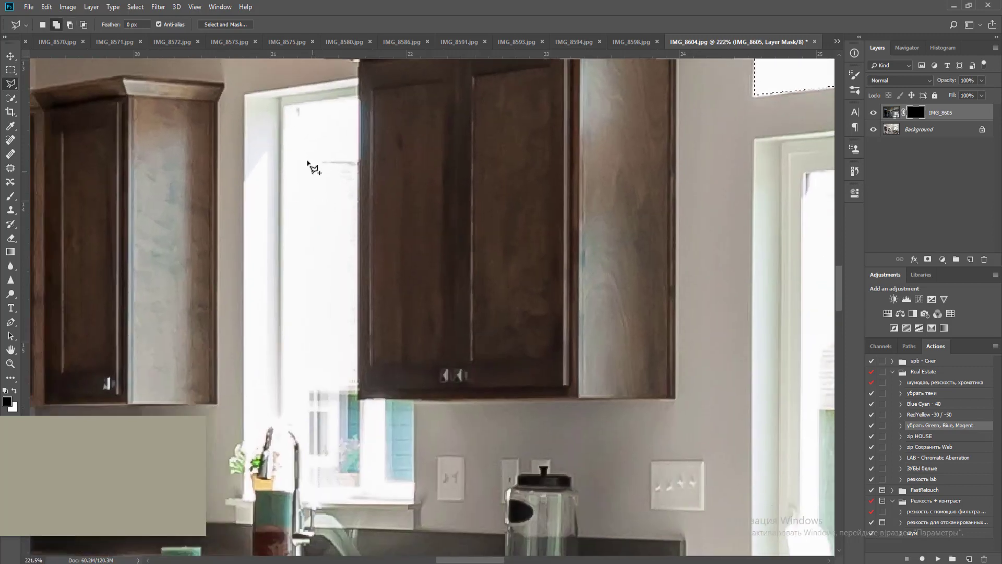
{"action": "left_click", "coordinate": [282, 107]}
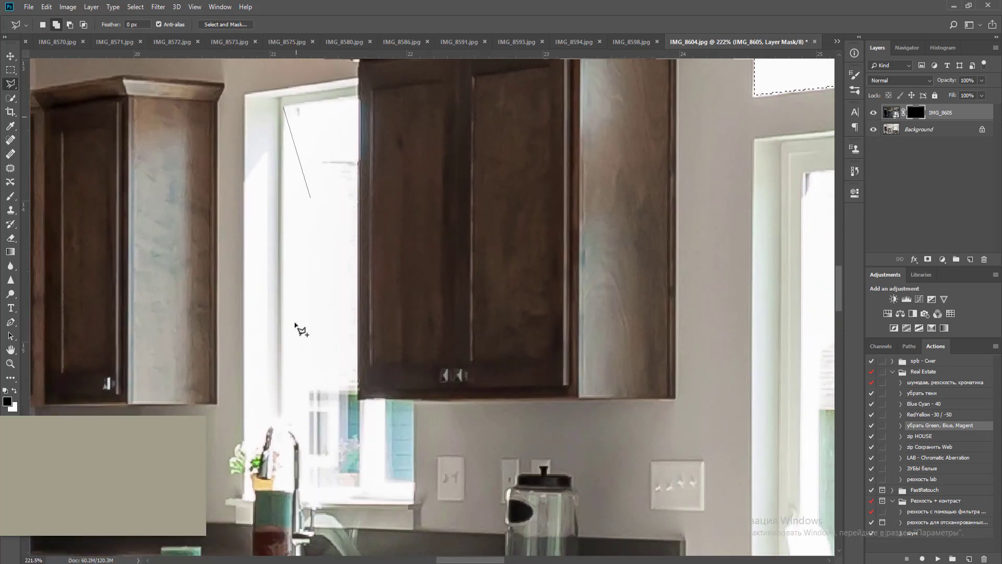
{"action": "left_click", "coordinate": [282, 491]}
{"action": "left_click", "coordinate": [297, 493]}
{"action": "left_click", "coordinate": [302, 504]}
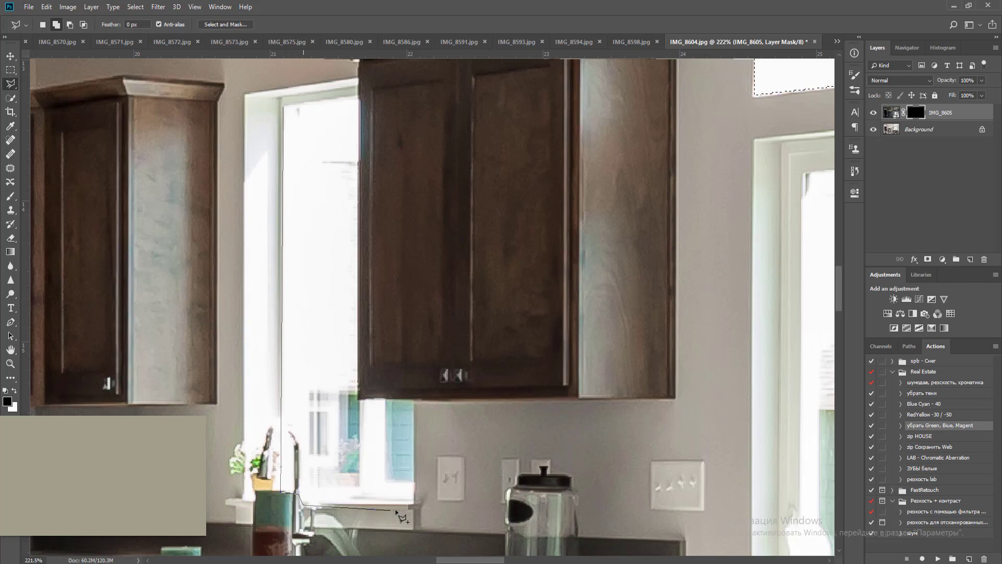
{"action": "left_click", "coordinate": [415, 503]}
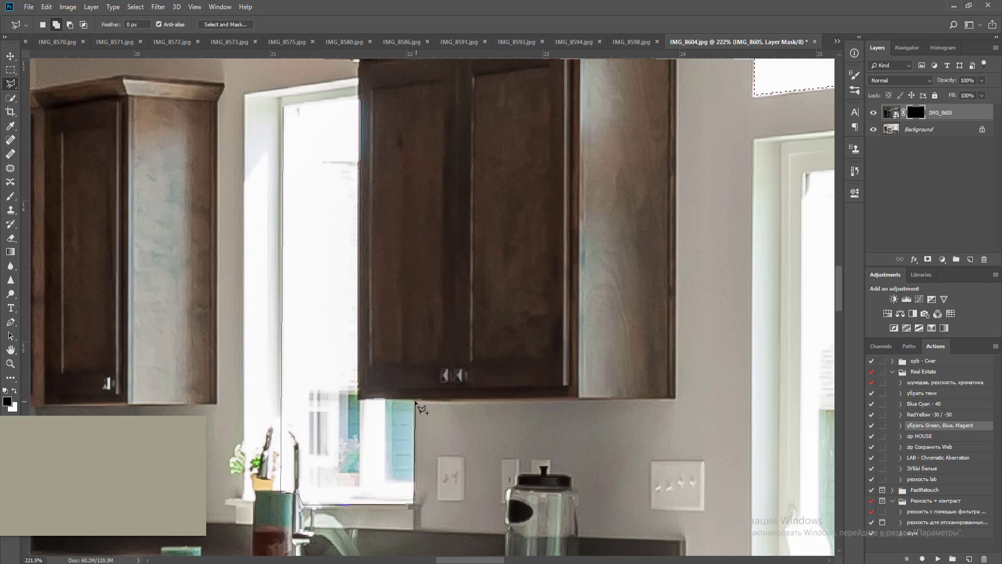
{"action": "left_click", "coordinate": [415, 401]}
{"action": "left_click", "coordinate": [357, 400]}
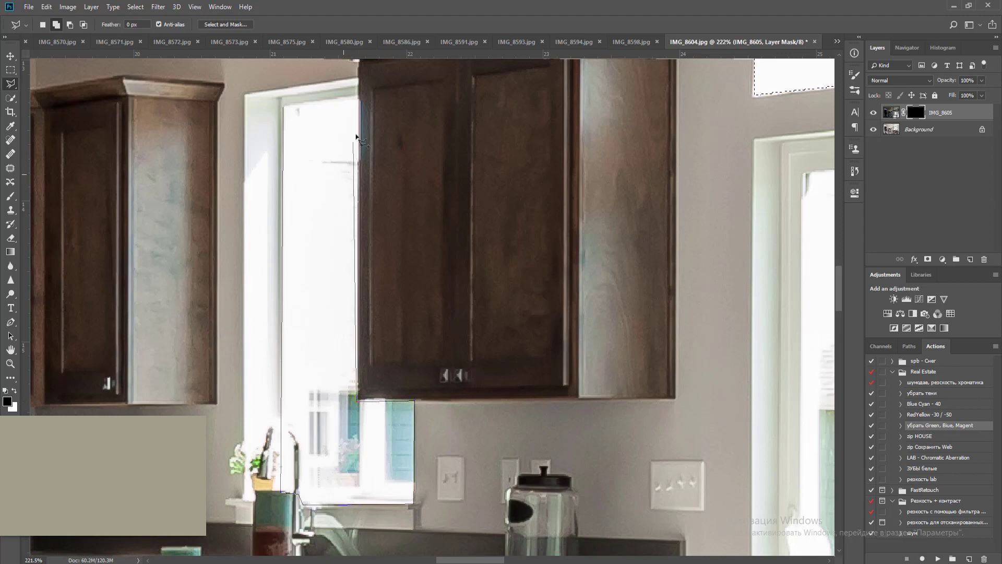
{"action": "double_click", "coordinate": [359, 93]}
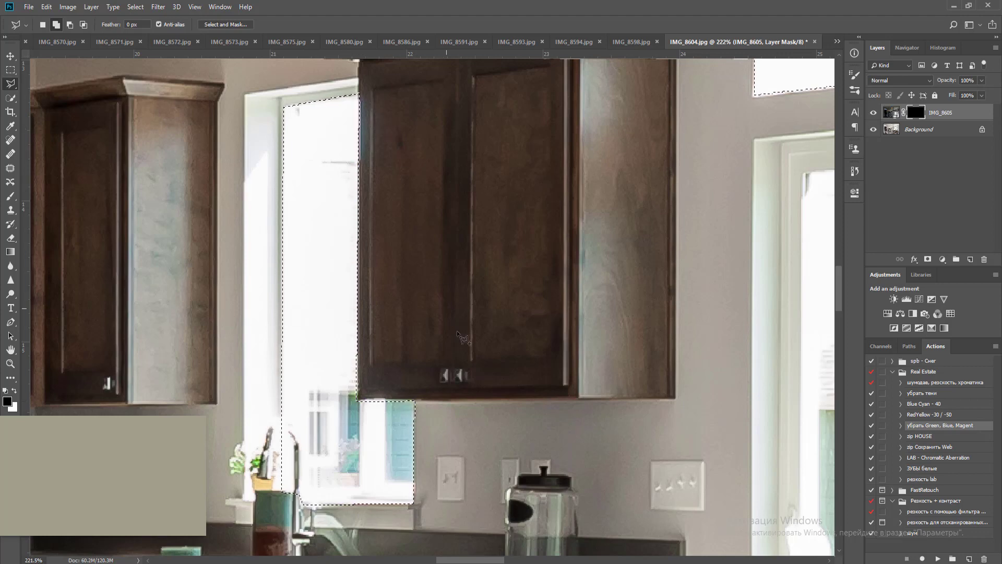
Add the patio door's glass pane beside the kitchen to the selection, from its top edge down to the threshold
{"action": "scroll", "coordinate": [463, 345], "scroll_direction": "down", "scroll_amount": 2}
{"action": "left_click_drag", "start_coordinate": [616, 325], "coordinate": [368, 287]}
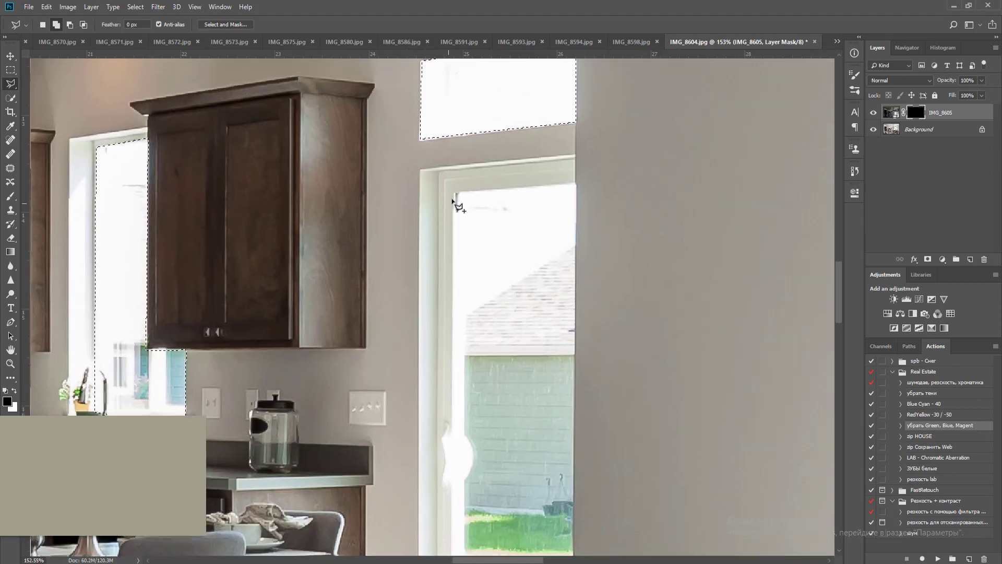
{"action": "scroll", "coordinate": [441, 143], "scroll_direction": "down", "scroll_amount": 2}
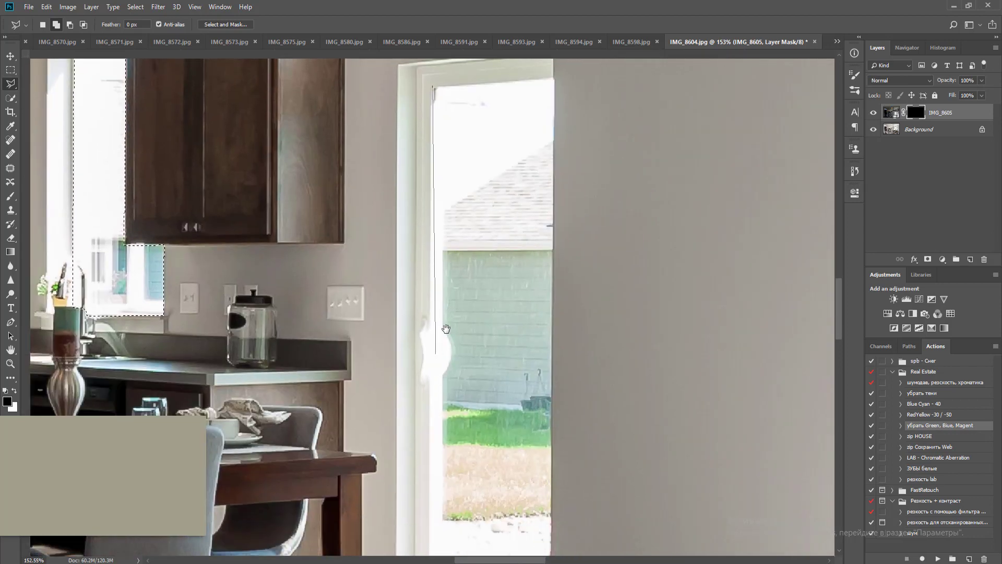
{"action": "scroll", "coordinate": [434, 369], "scroll_direction": "down", "scroll_amount": 3}
{"action": "left_click", "coordinate": [423, 448]}
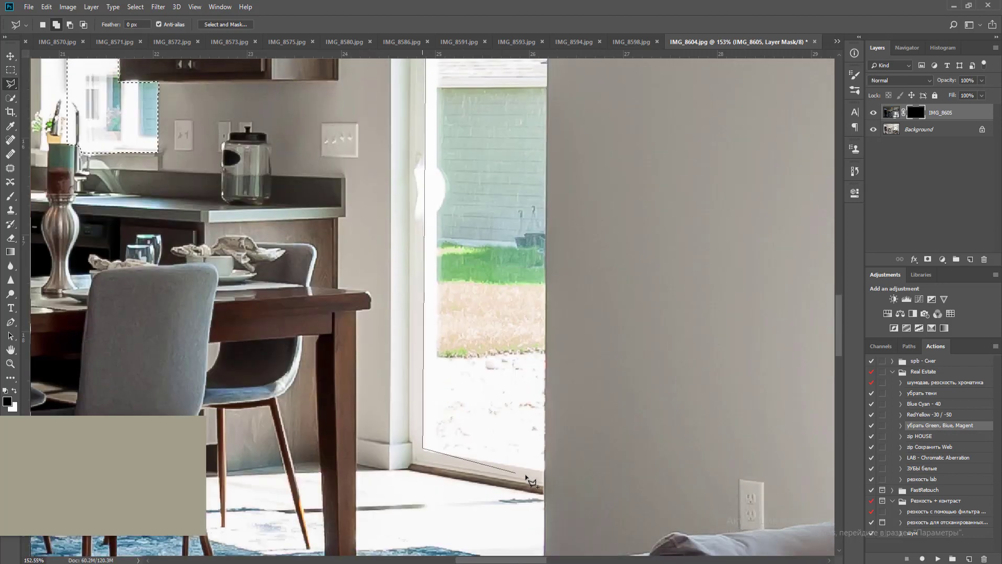
{"action": "left_click", "coordinate": [545, 471]}
{"action": "scroll", "coordinate": [556, 253], "scroll_direction": "up", "scroll_amount": 2}
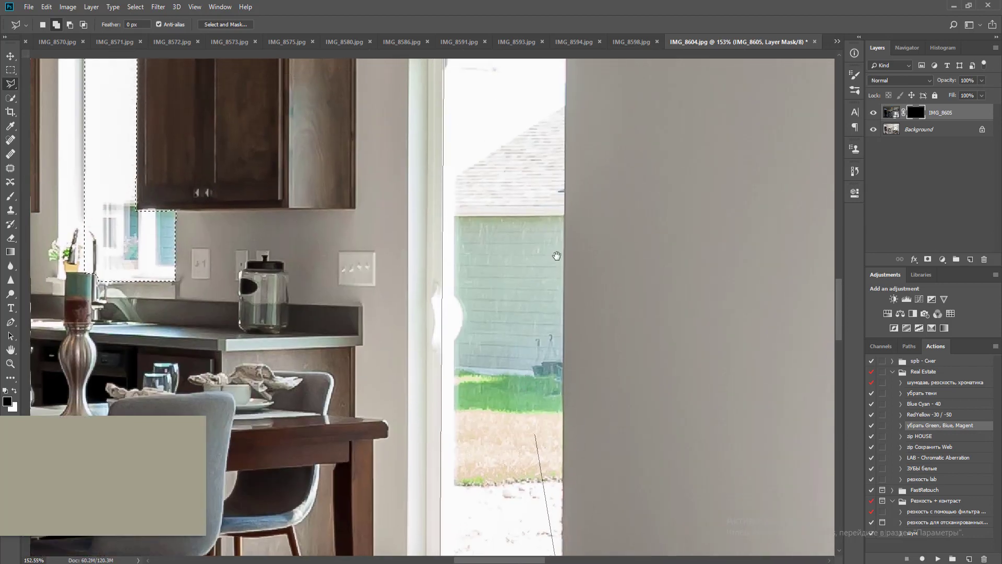
{"action": "scroll", "coordinate": [568, 201], "scroll_direction": "up", "scroll_amount": 1}
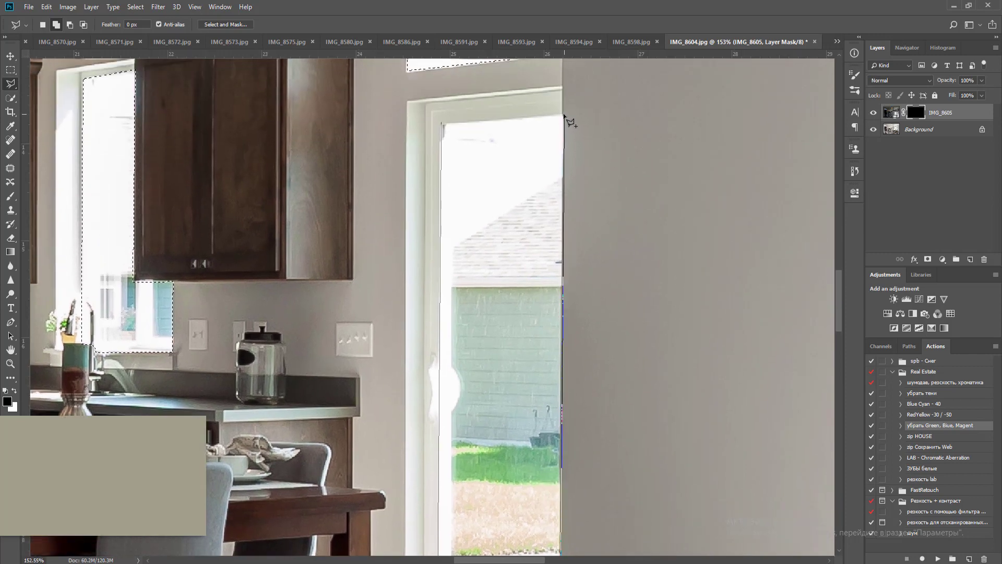
{"action": "double_click", "coordinate": [562, 115]}
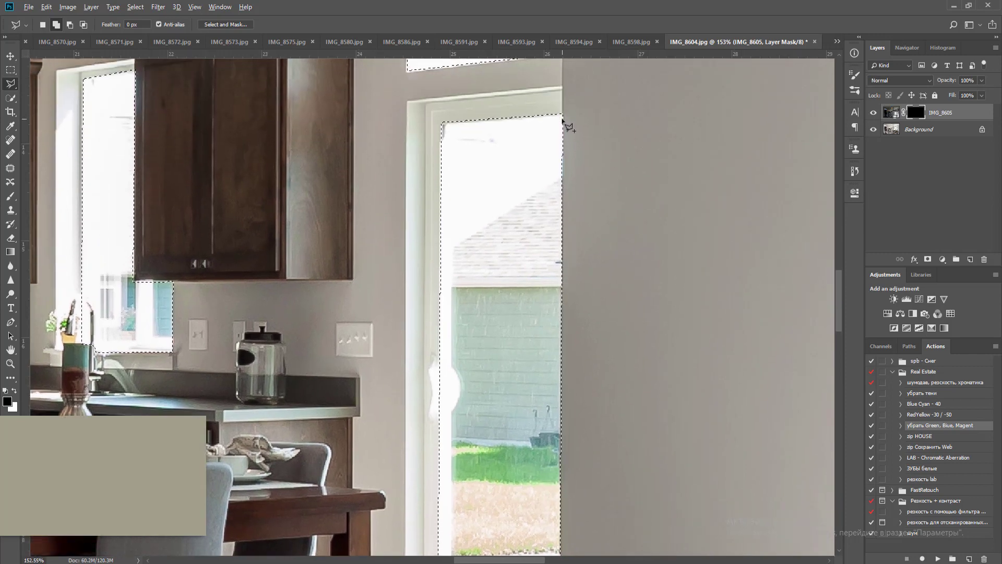
Add the left pane of the large living room window to the selection, following the sofa back along its lower edge
{"action": "scroll", "coordinate": [564, 118], "scroll_direction": "down", "scroll_amount": 3}
{"action": "left_click_drag", "start_coordinate": [640, 245], "coordinate": [197, 208]}
{"action": "left_click_drag", "start_coordinate": [523, 214], "coordinate": [342, 305]}
{"action": "left_click_drag", "start_coordinate": [392, 209], "coordinate": [370, 273]}
{"action": "left_click", "coordinate": [270, 137]}
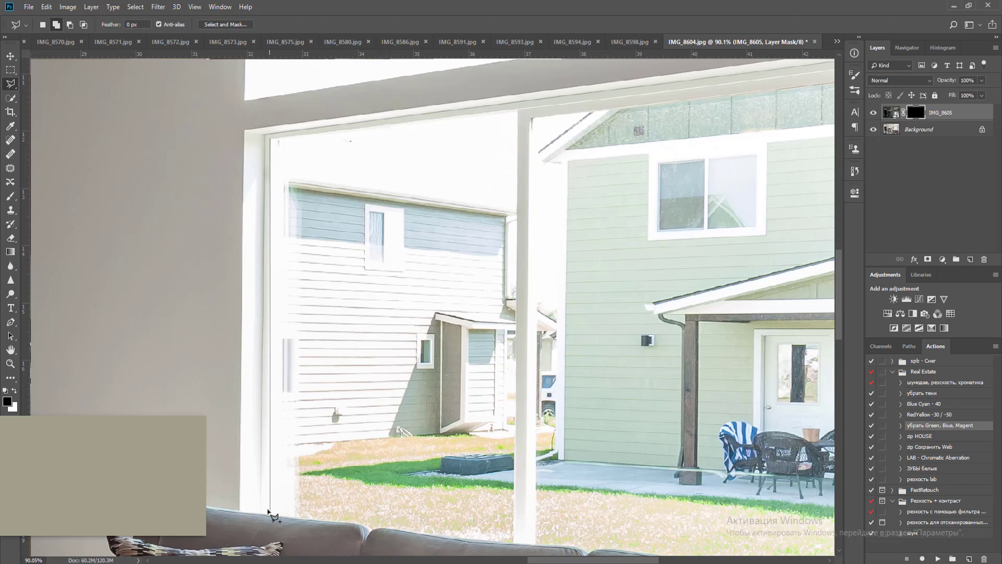
{"action": "left_click", "coordinate": [271, 514]}
{"action": "left_click", "coordinate": [514, 544]}
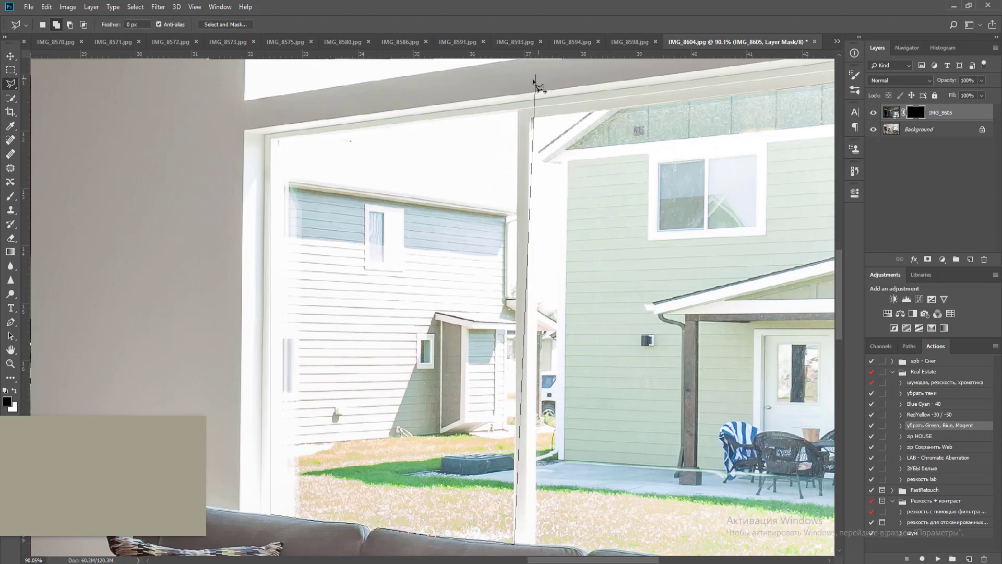
{"action": "double_click", "coordinate": [519, 108]}
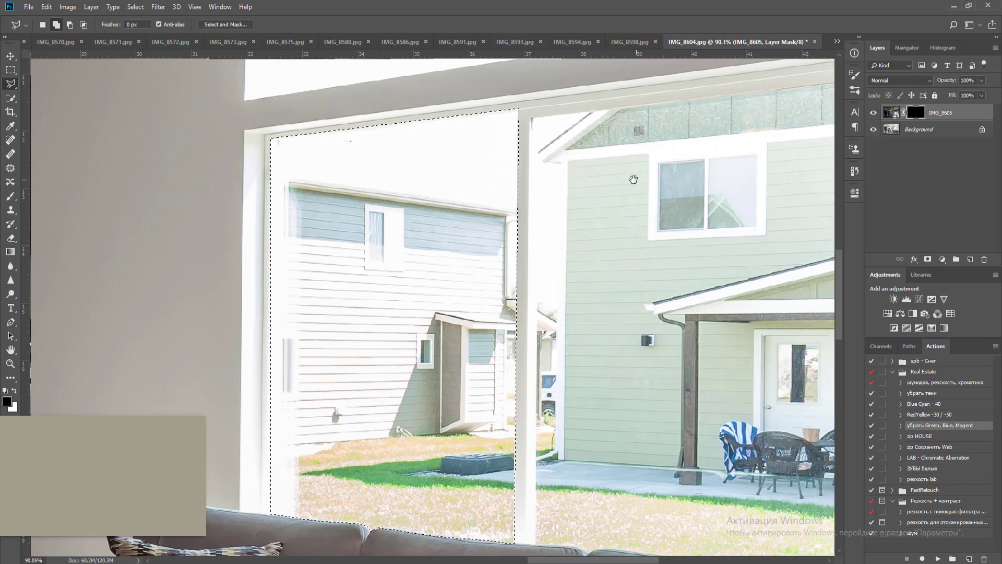
Add the right pane of the large living room window to the selection, tracing along the top of the sofa
{"action": "mouse_move", "coordinate": [633, 179]}
{"action": "left_mouse_down"}
{"action": "mouse_move", "coordinate": [376, 152]}
{"action": "mouse_move", "coordinate": [381, 198]}
{"action": "left_mouse_up"}
{"action": "scroll", "coordinate": [377, 154], "scroll_direction": "down", "scroll_amount": 2}
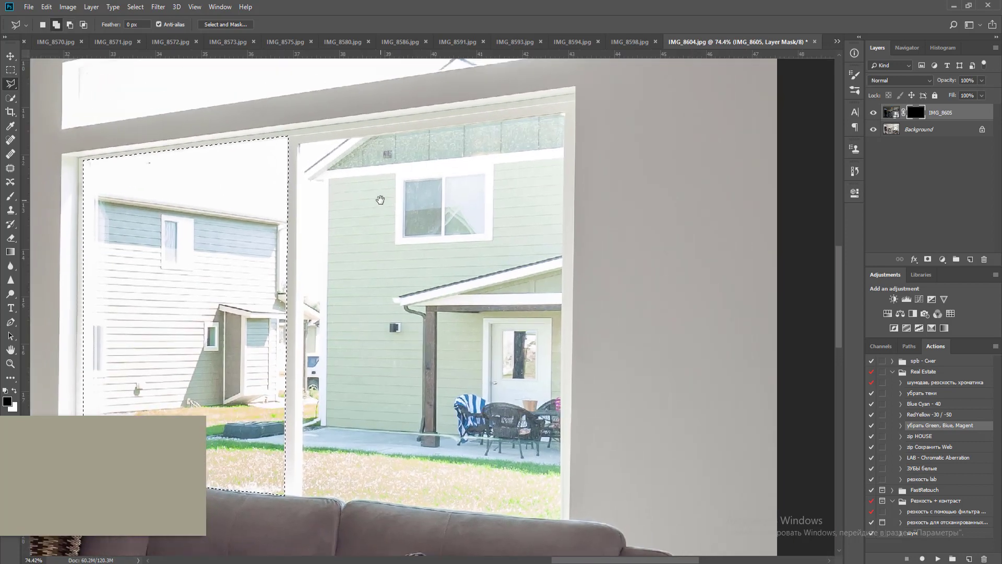
{"action": "scroll", "coordinate": [378, 196], "scroll_direction": "up", "scroll_amount": 1}
{"action": "left_click", "coordinate": [289, 139]}
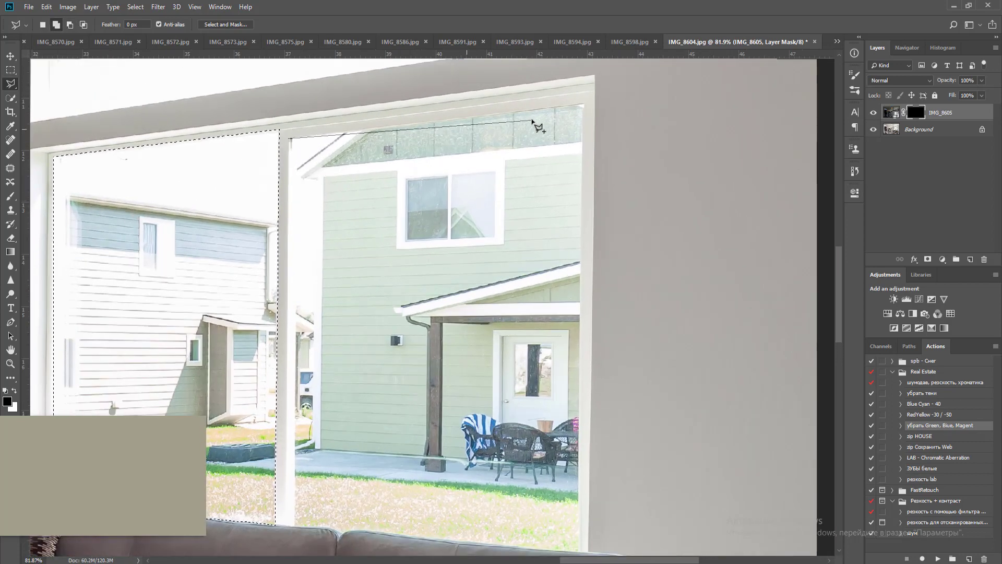
{"action": "left_click", "coordinate": [583, 105]}
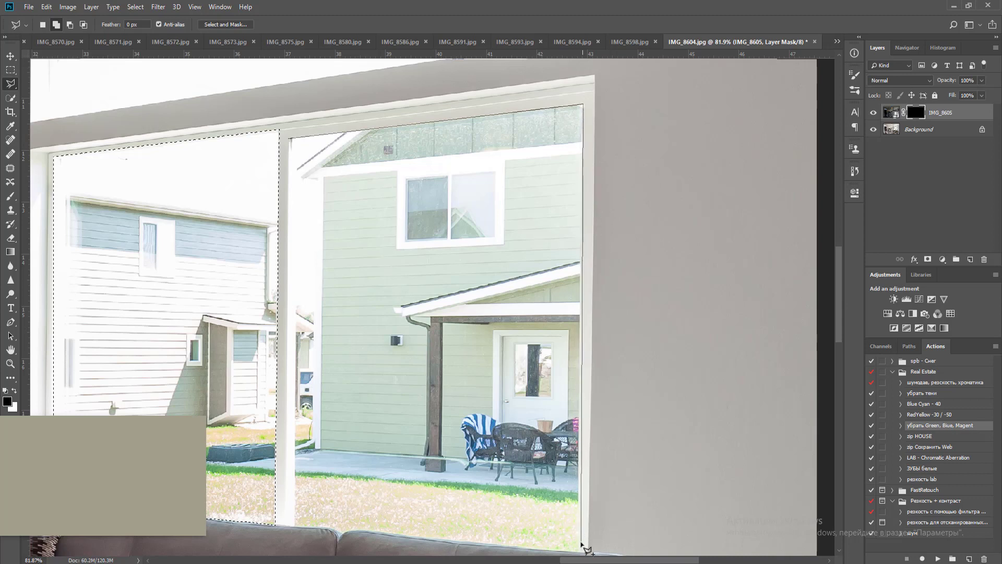
{"action": "left_click", "coordinate": [581, 552]}
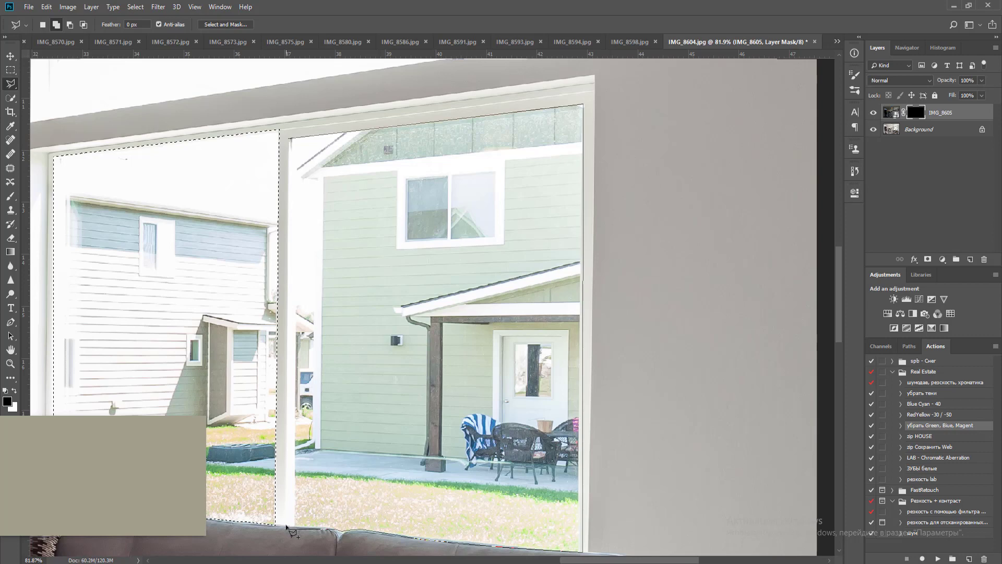
{"action": "double_click", "coordinate": [286, 526]}
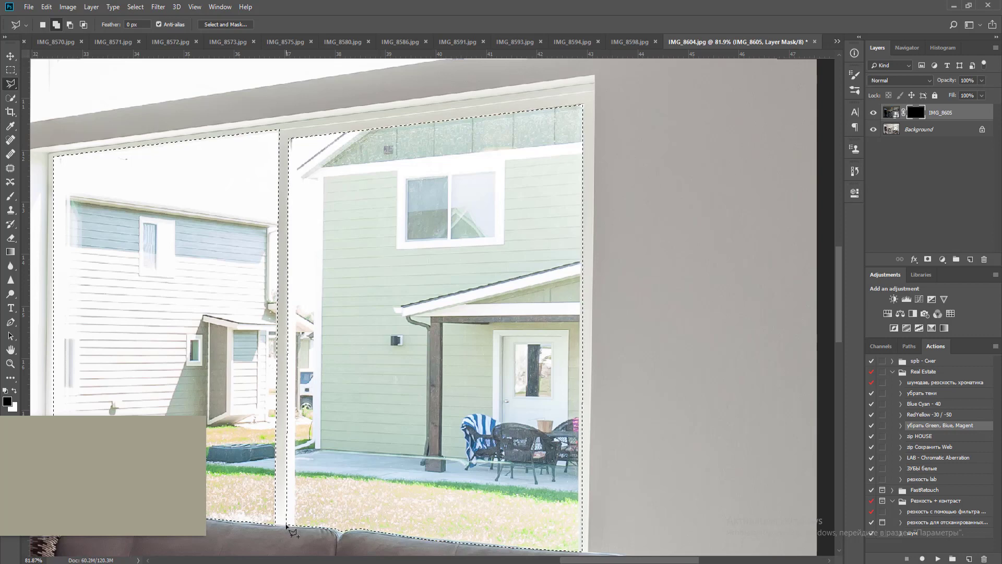
Add the long transom window above the large living room window to the selection
{"action": "scroll", "coordinate": [374, 375], "scroll_direction": "down", "scroll_amount": 2}
{"action": "left_click_drag", "start_coordinate": [346, 245], "coordinate": [363, 351]}
{"action": "scroll", "coordinate": [345, 302], "scroll_direction": "up", "scroll_amount": 2}
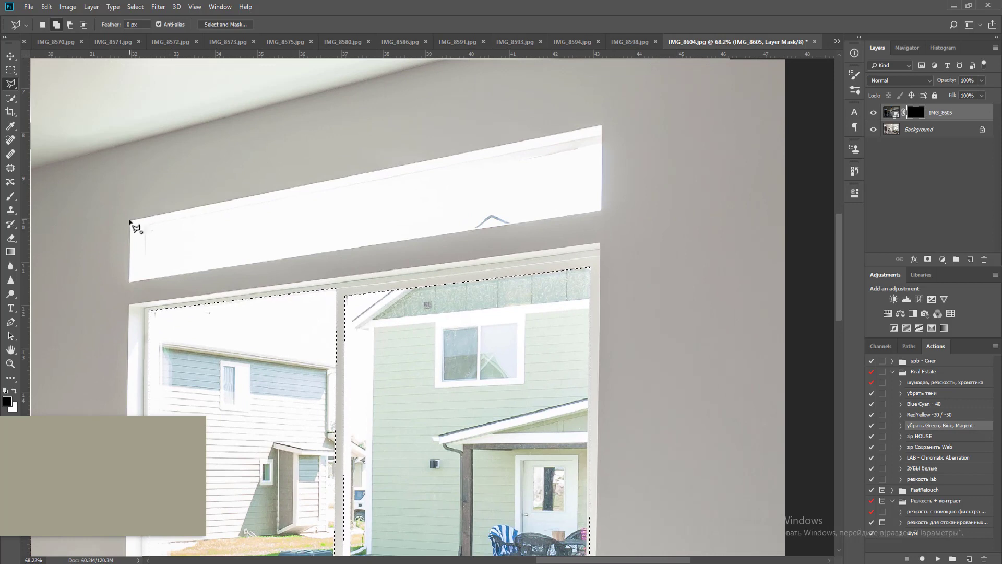
{"action": "left_click", "coordinate": [128, 282]}
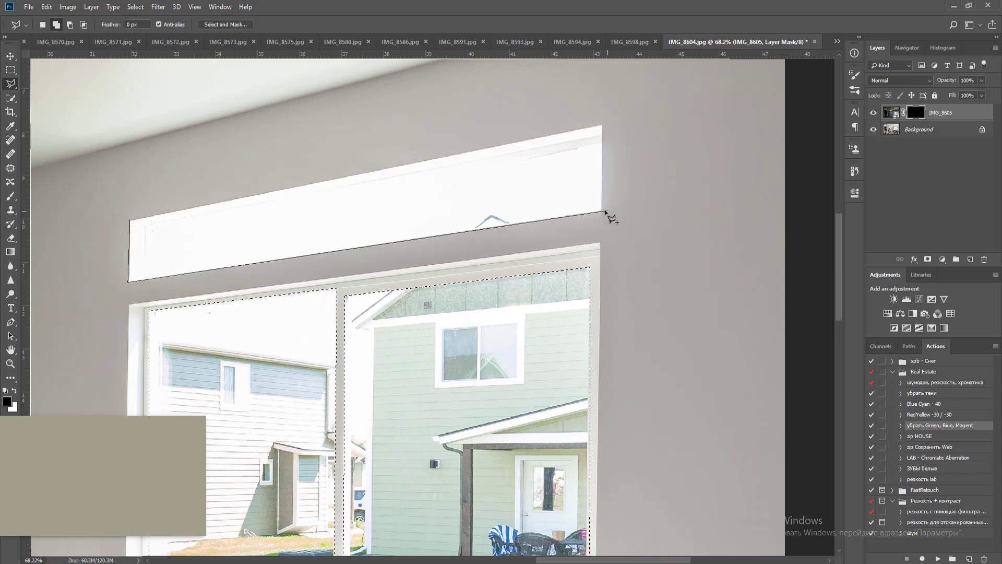
{"action": "left_click", "coordinate": [603, 212]}
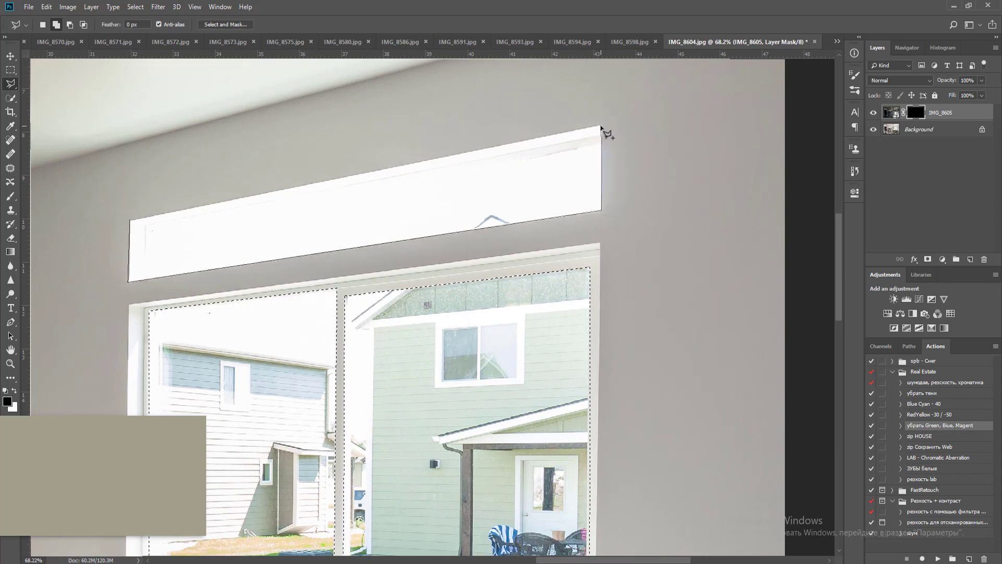
{"action": "double_click", "coordinate": [603, 126]}
Add the lower pane of the window at the top of the staircase to the selection
{"action": "scroll", "coordinate": [590, 242], "scroll_direction": "down", "scroll_amount": 10}
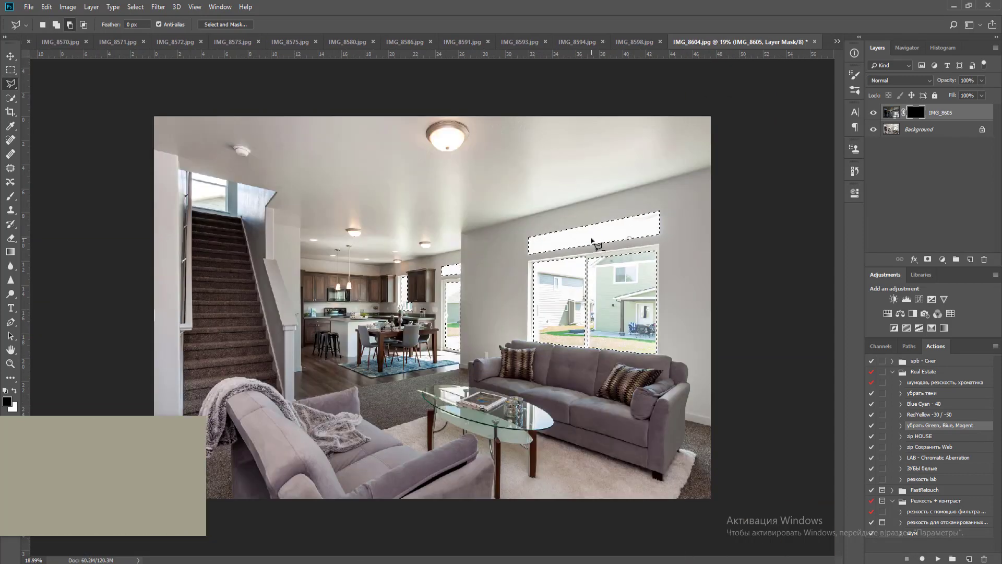
{"action": "scroll", "coordinate": [246, 162], "scroll_direction": "up", "scroll_amount": 10}
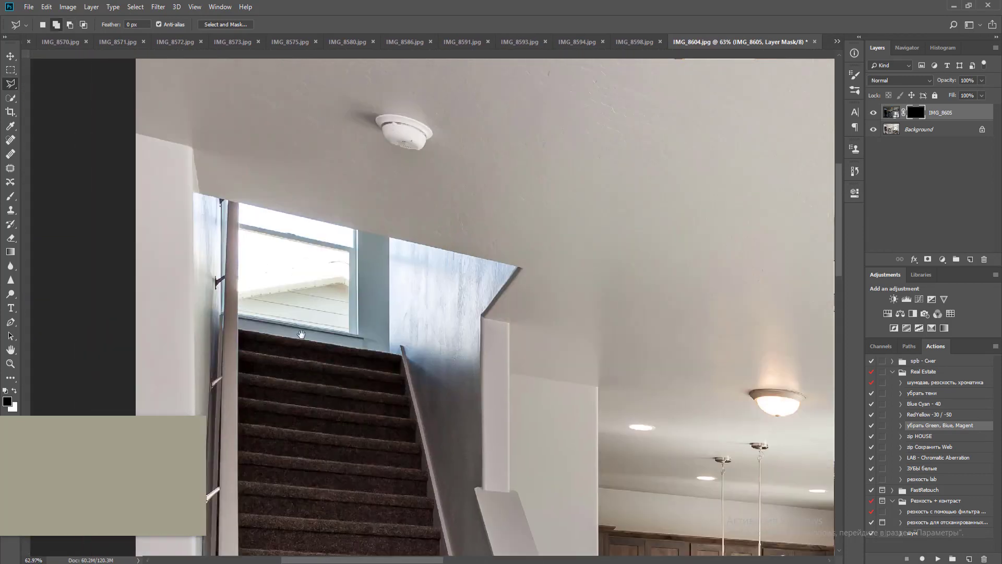
{"action": "scroll", "coordinate": [279, 320], "scroll_direction": "up", "scroll_amount": 5}
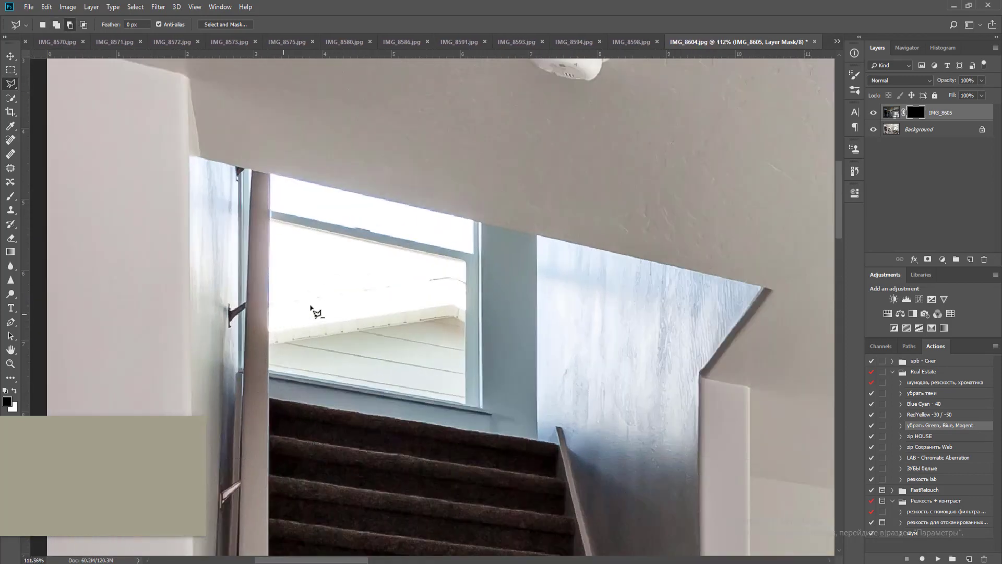
{"action": "left_click", "coordinate": [465, 262]}
{"action": "left_click", "coordinate": [466, 405]}
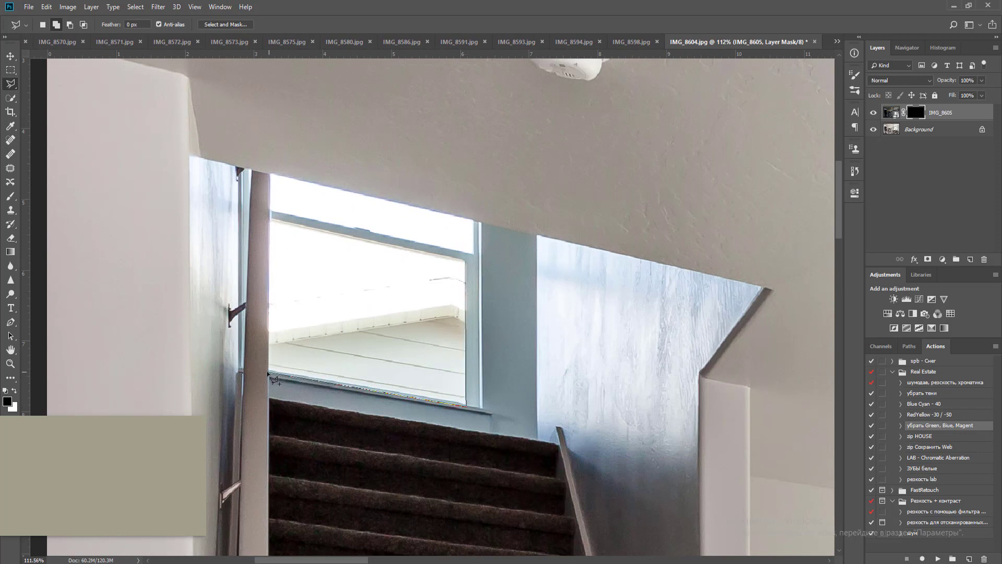
{"action": "left_click", "coordinate": [267, 373]}
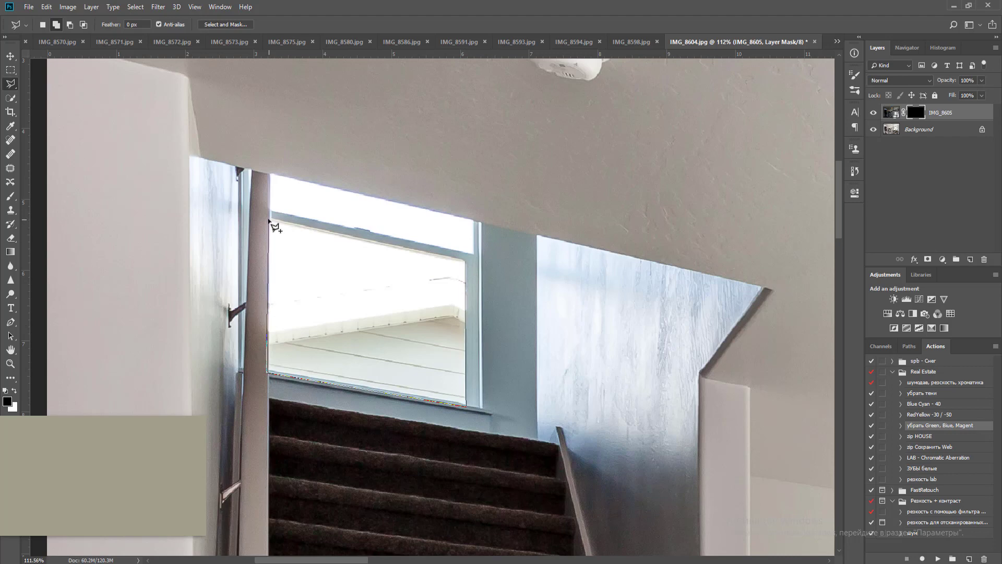
{"action": "double_click", "coordinate": [269, 222]}
Add the upper pane of the staircase window to the selection, up to the sloping ceiling edge
{"action": "scroll", "coordinate": [277, 209], "scroll_direction": "up", "scroll_amount": 3}
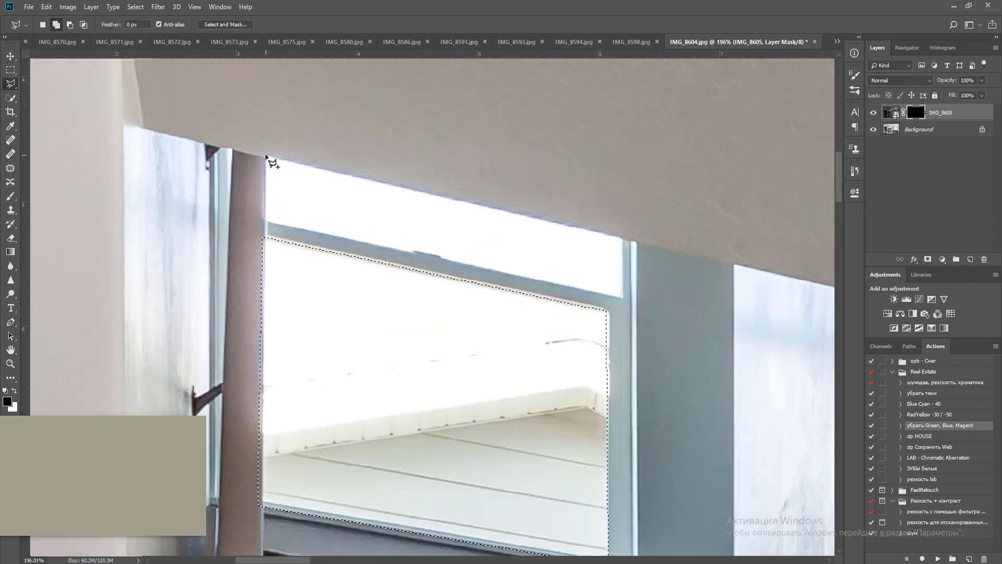
{"action": "left_click", "coordinate": [265, 222]}
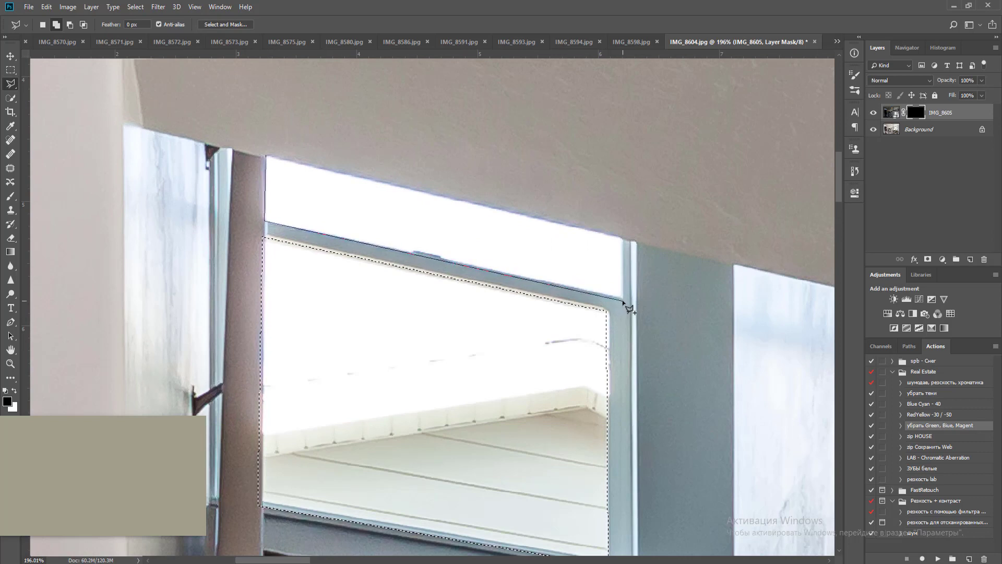
{"action": "left_click", "coordinate": [623, 300]}
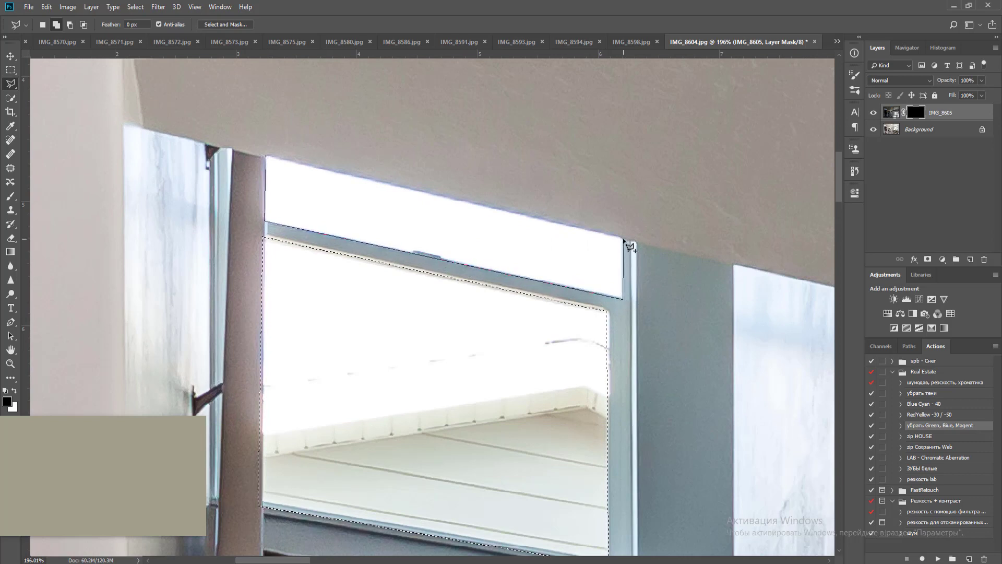
{"action": "double_click", "coordinate": [624, 240]}
{"action": "scroll", "coordinate": [624, 240], "scroll_direction": "down", "scroll_amount": 5}
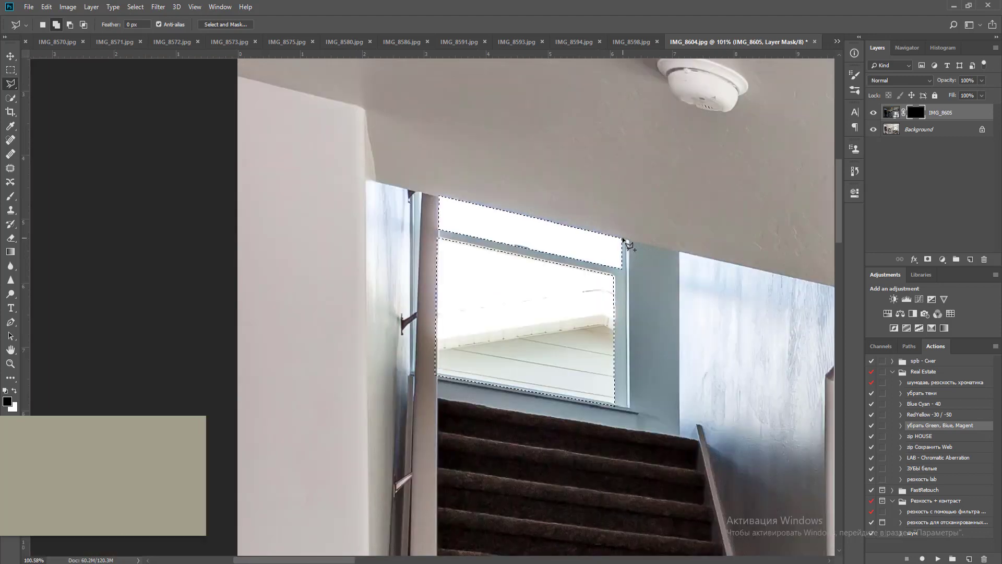
Fill the selected windows with white on the IMG_8605 layer mask to reveal the outdoor views, and clear the selection
{"action": "scroll", "coordinate": [623, 240], "scroll_direction": "down", "scroll_amount": 3}
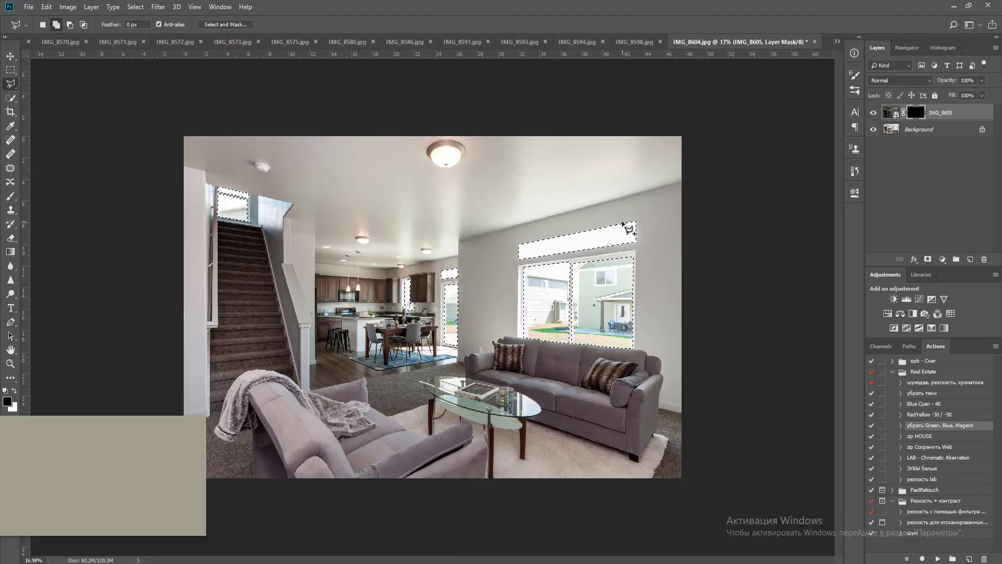
{"action": "key", "text": "ctrl+BackSpace"}
{"action": "key", "text": "m"}
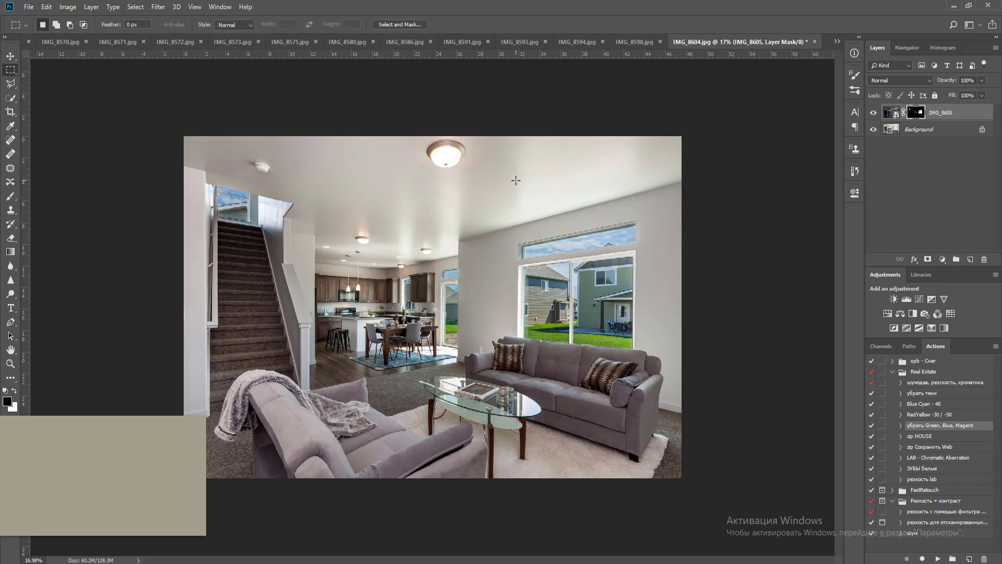
Refine the window mask with radius 2 px, smooth 2, feather 2.0 px, contrast 10% and shift edge -15%, output to a new masked layer
{"action": "right_click", "coordinate": [912, 115]}
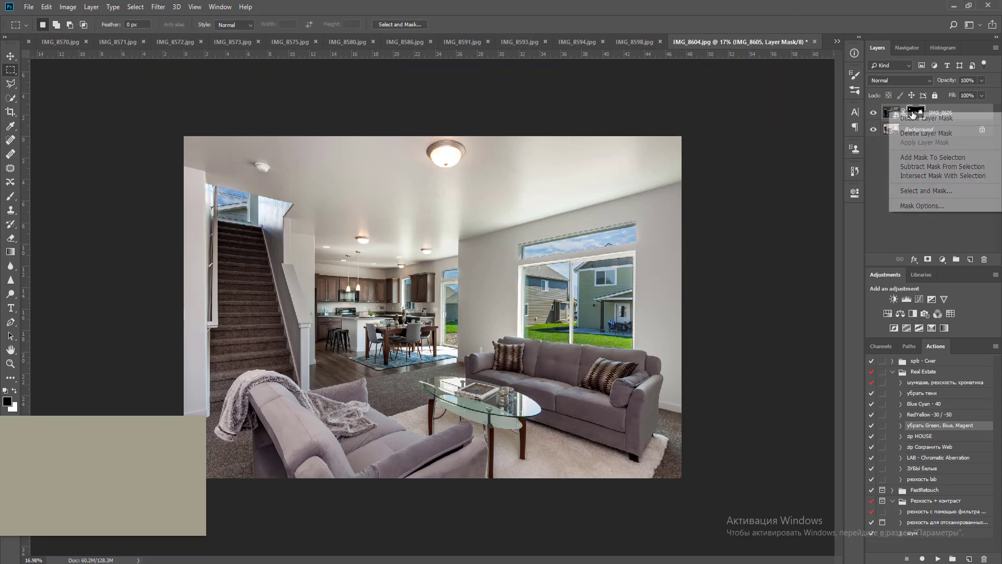
{"action": "left_click", "coordinate": [909, 187]}
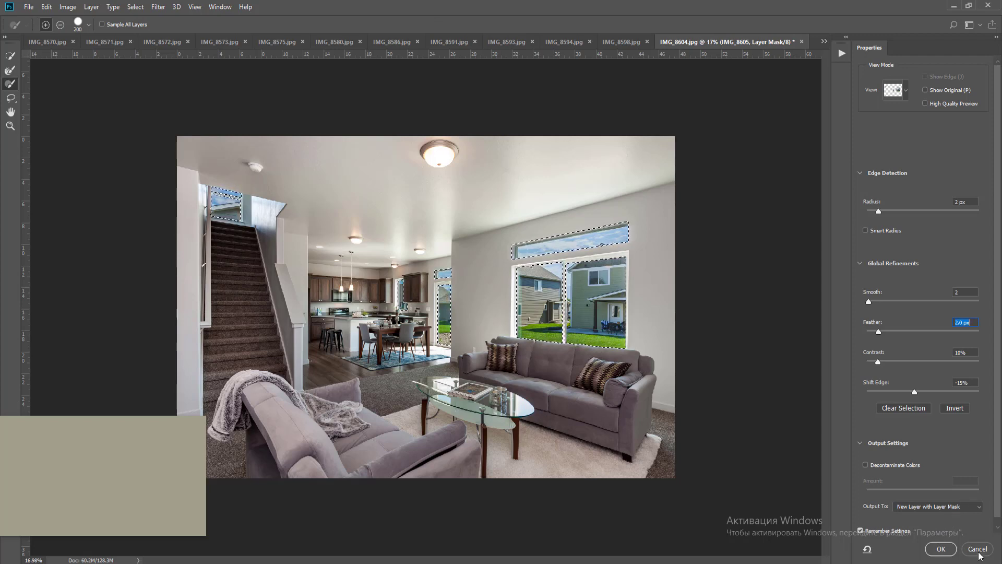
{"action": "left_click", "coordinate": [946, 548]}
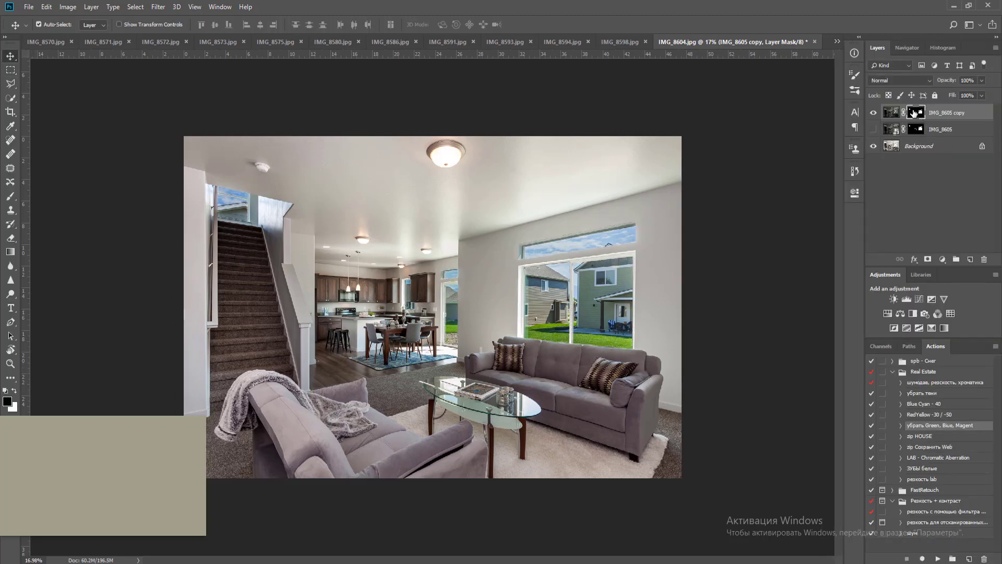
Paint white on the copied layer's mask along the large window's left frame with a 125 px brush at 33% opacity and 44% flow
{"action": "key", "text": "b"}
{"action": "key", "text": "x"}
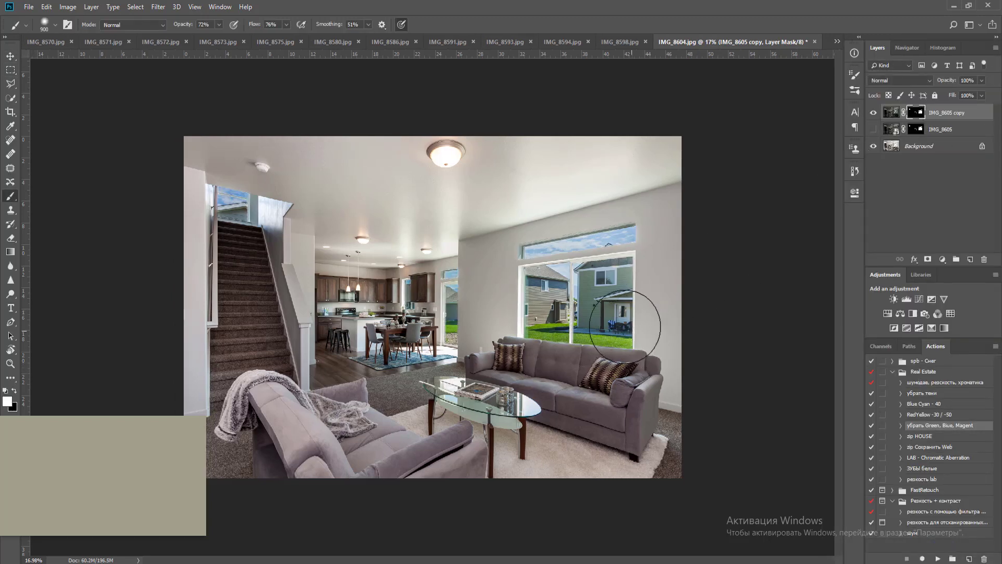
{"action": "left_click", "coordinate": [208, 24]}
{"action": "scroll", "coordinate": [574, 331], "scroll_direction": "up", "scroll_amount": 5}
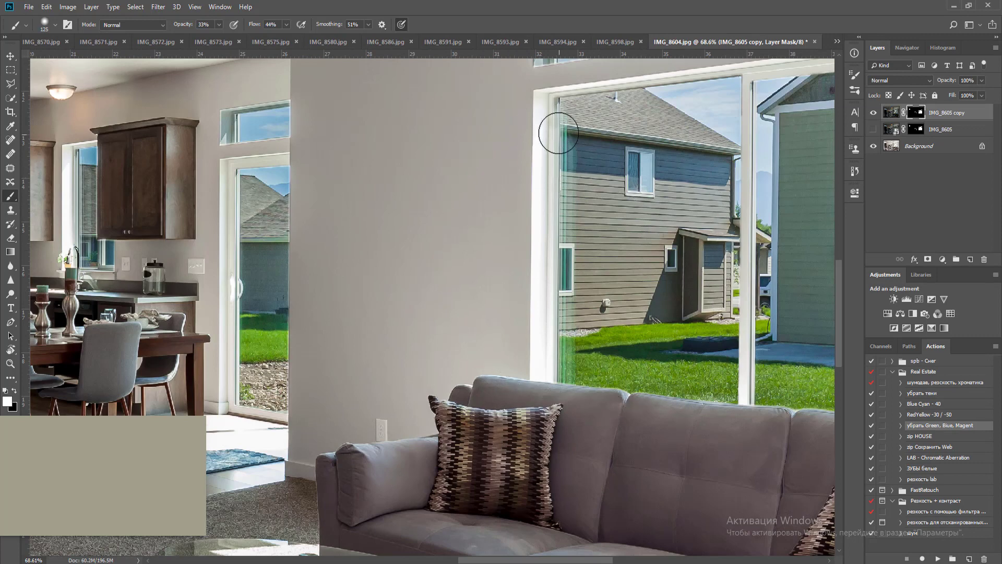
{"action": "left_click", "coordinate": [550, 108]}
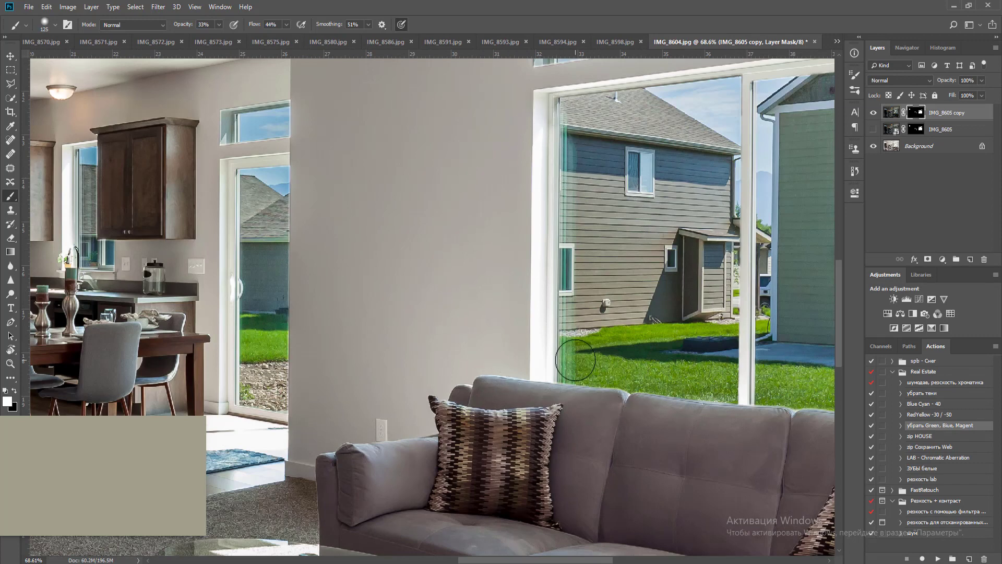
{"action": "left_click", "coordinate": [546, 374], "text": "shift"}
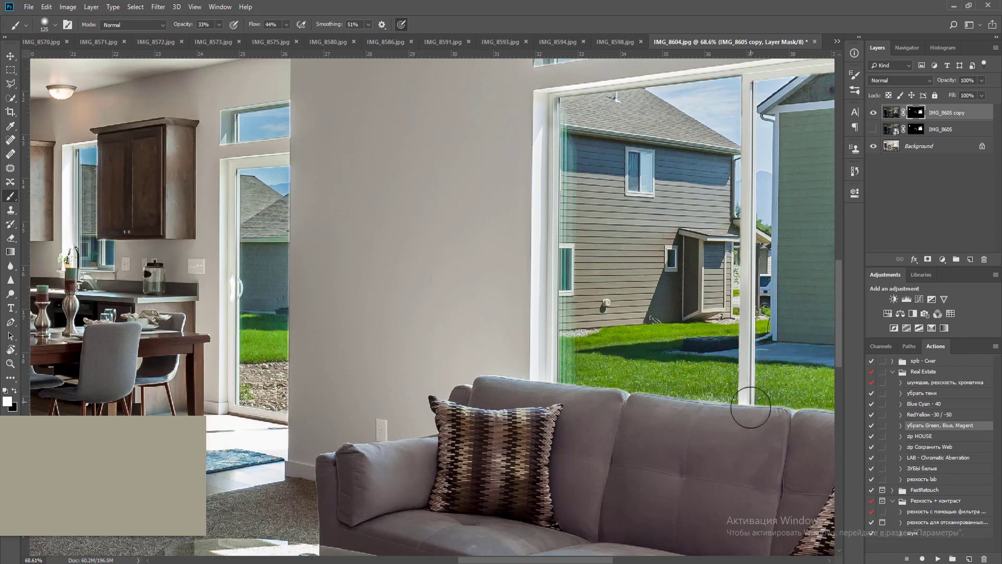
{"action": "scroll", "coordinate": [729, 368], "scroll_direction": "down", "scroll_amount": 1}
{"action": "left_click_drag", "start_coordinate": [728, 368], "coordinate": [537, 340]}
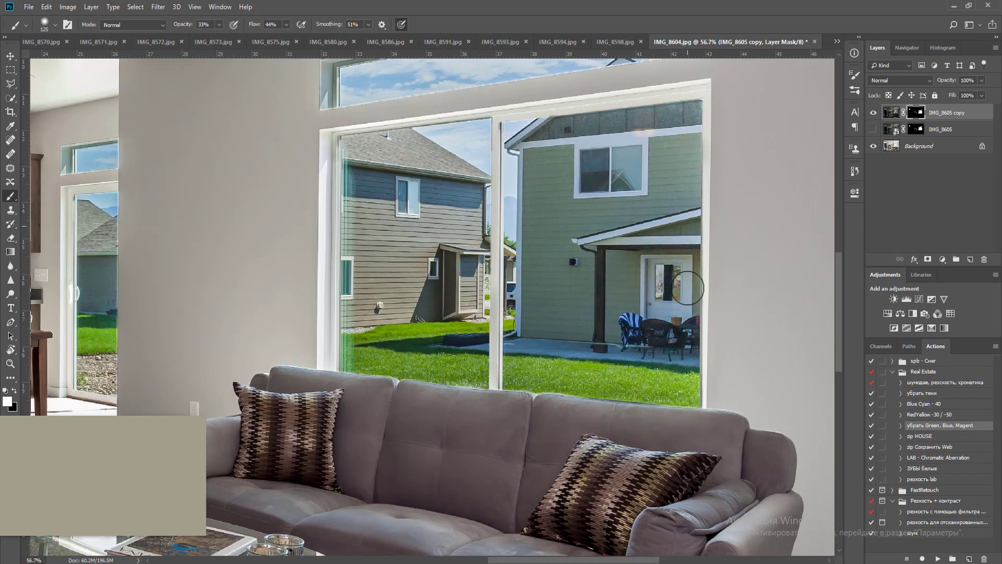
{"action": "scroll", "coordinate": [646, 398], "scroll_direction": "down", "scroll_amount": 1}
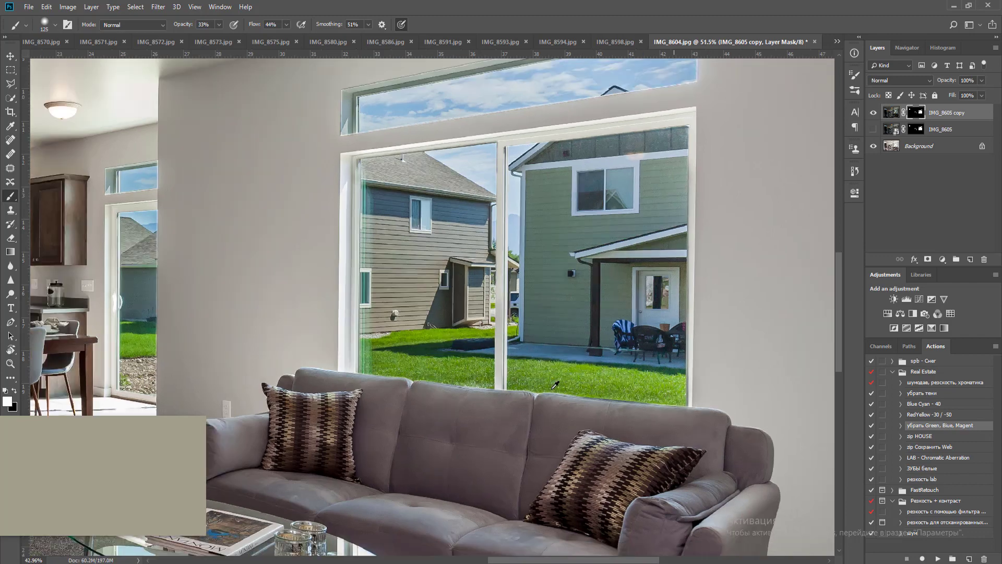
Paint the sunlit floor and sliding door area into the mask with the brush enlarged to 250 px, and lower the layer opacity to about 74%
{"action": "left_click_drag", "start_coordinate": [300, 336], "coordinate": [616, 291]}
{"action": "scroll", "coordinate": [483, 360], "scroll_direction": "up", "scroll_amount": 2}
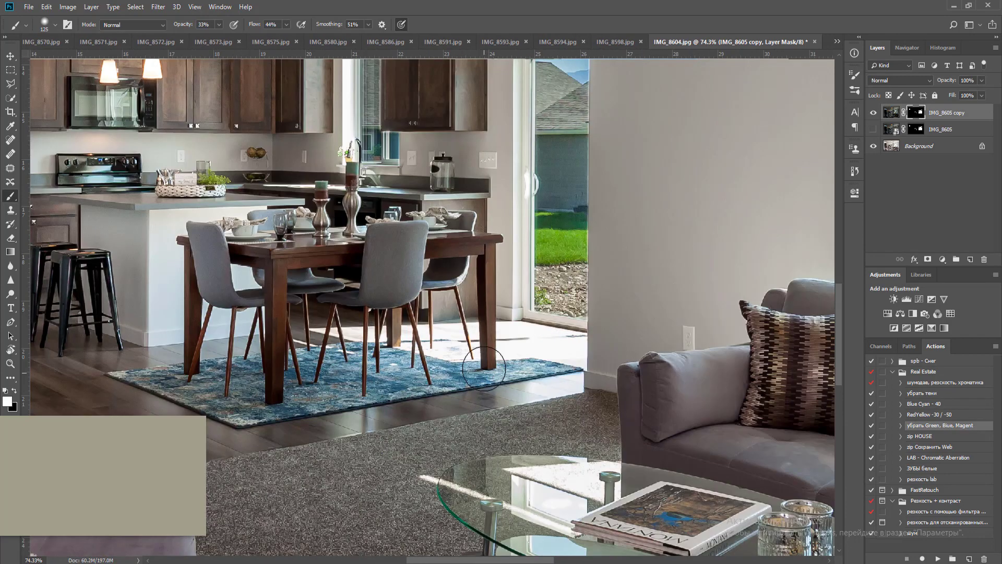
{"action": "key", "text": "bracketright"}
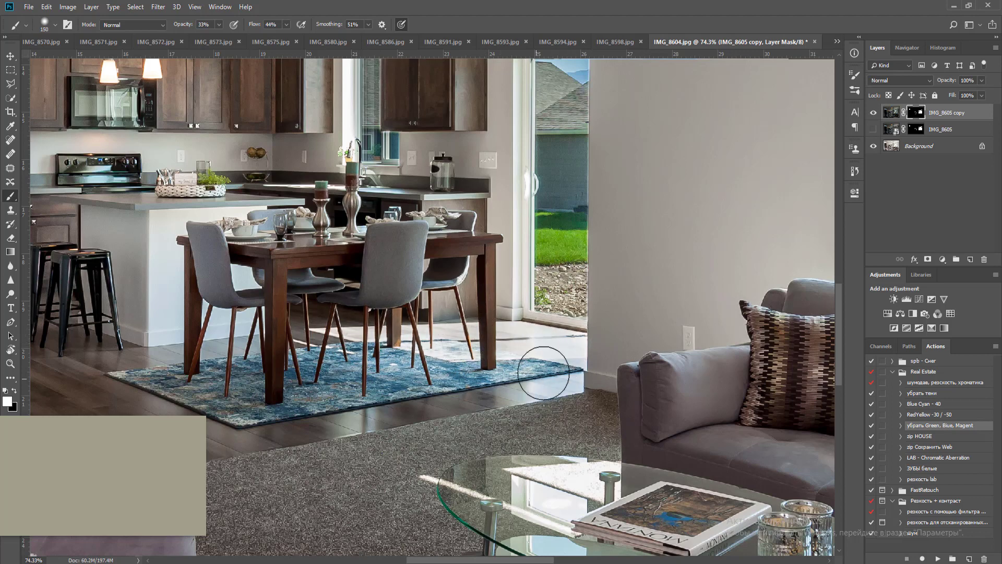
{"action": "key", "text": "bracketright"}
{"action": "key", "text": "bracketright"}
{"action": "key", "text": "bracketright"}
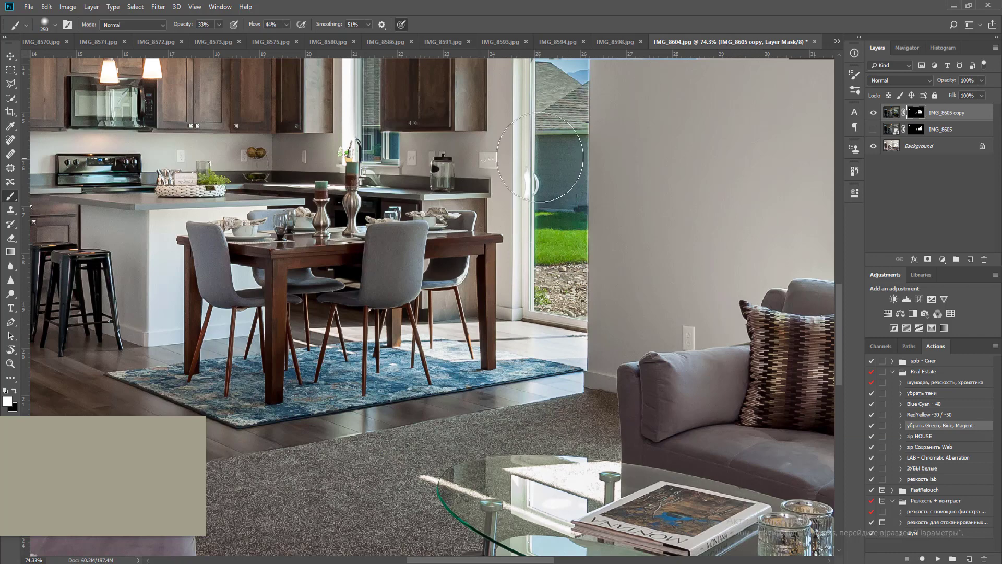
{"action": "left_click_drag", "start_coordinate": [548, 157], "coordinate": [559, 312]}
{"action": "key", "text": "ctrl+0"}
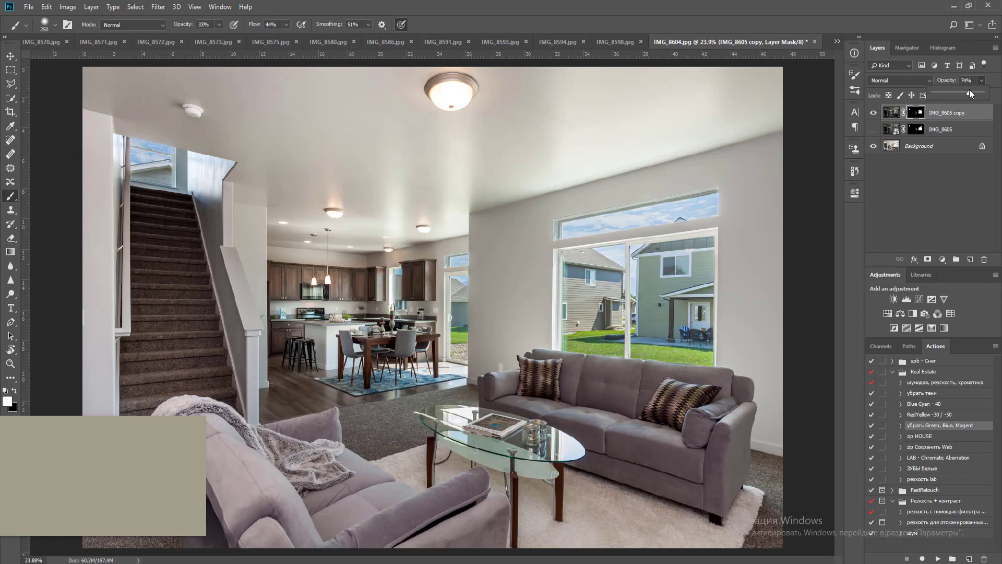
Run the RedYellow -30 / -50 action on the Background layer, lower the resulting copy's opacity to about 64% and merge it down
{"action": "left_click", "coordinate": [926, 148]}
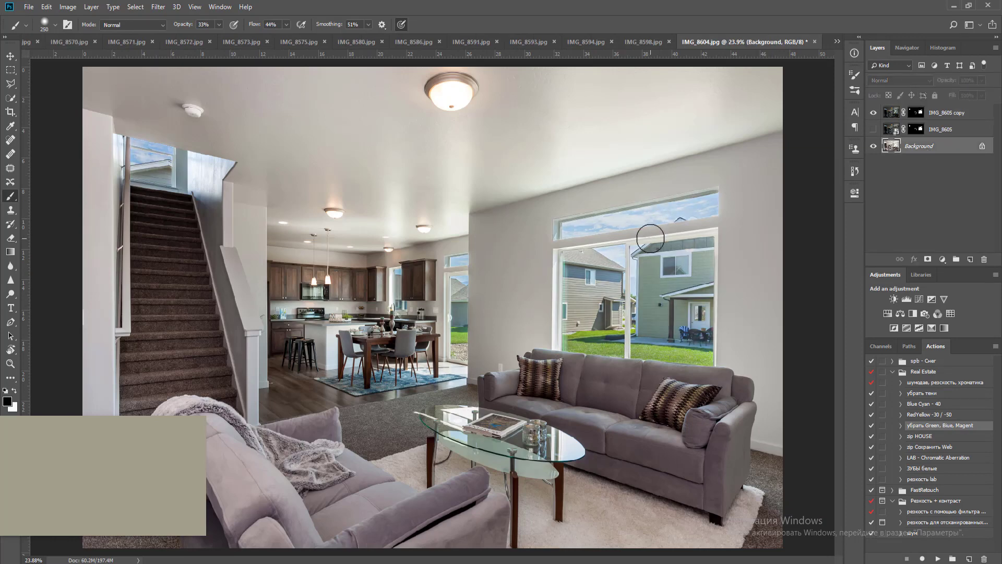
{"action": "key", "text": "v"}
{"action": "scroll", "coordinate": [652, 241], "scroll_direction": "down", "scroll_amount": 1}
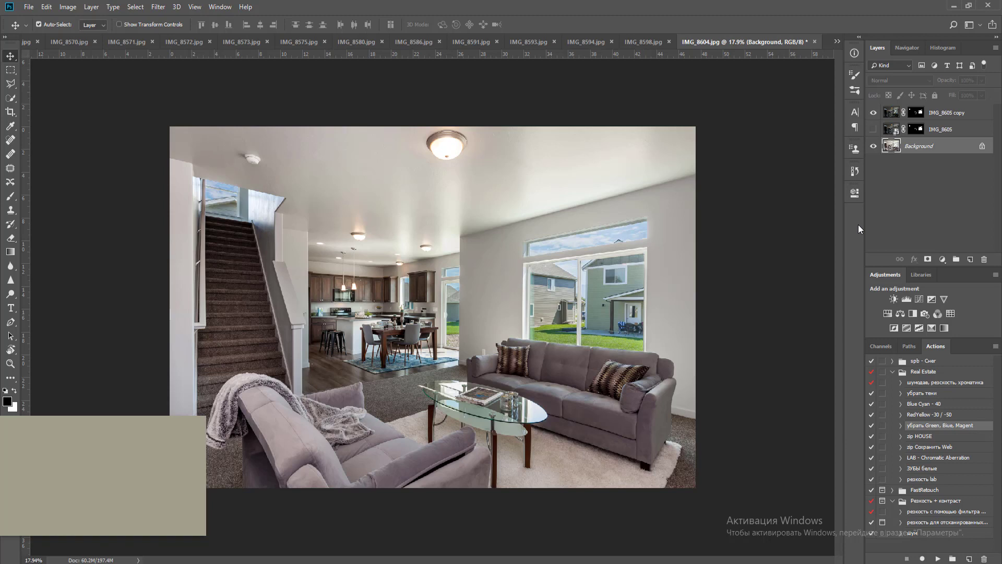
{"action": "left_click", "coordinate": [929, 415]}
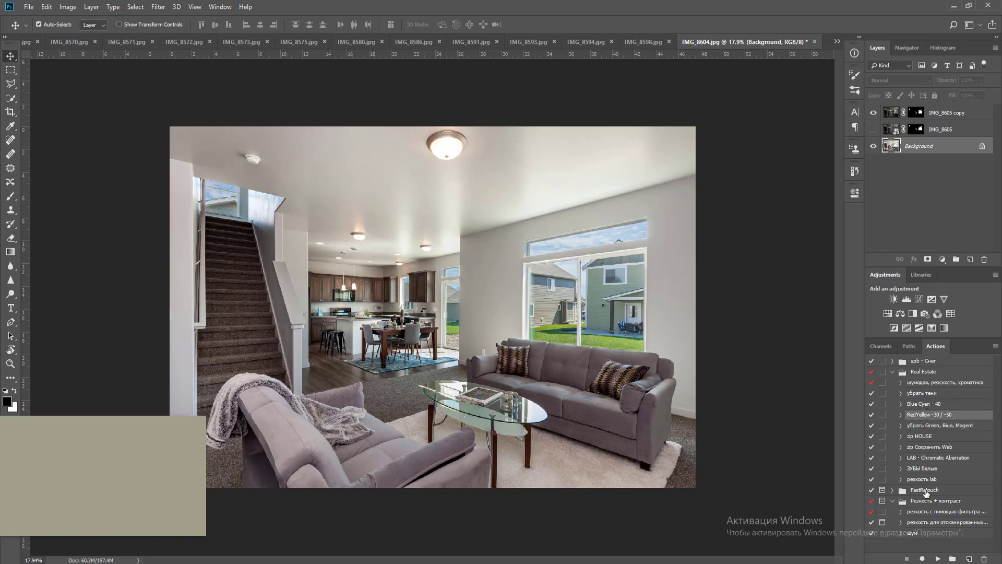
{"action": "left_click", "coordinate": [938, 558]}
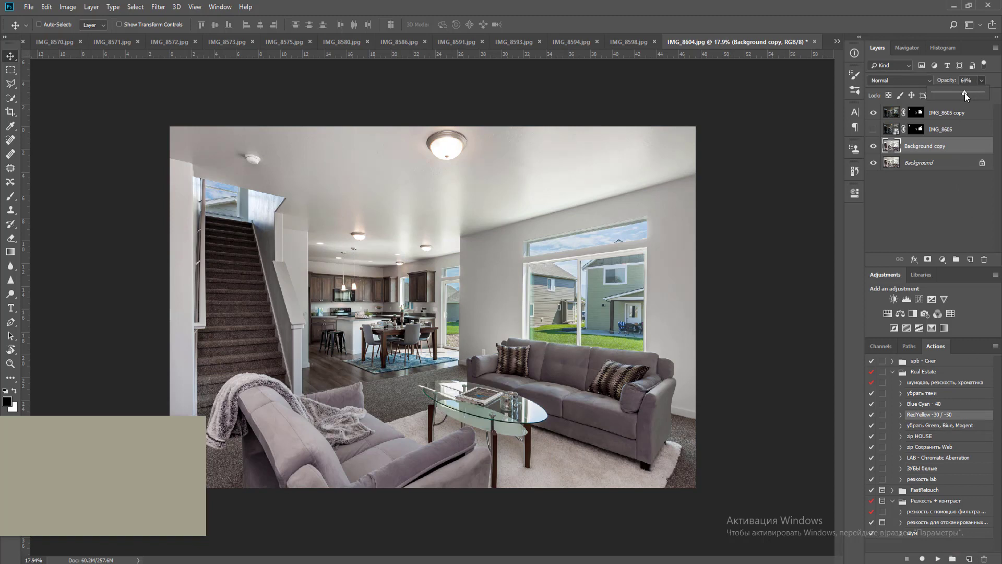
{"action": "key", "text": "ctrl+e"}
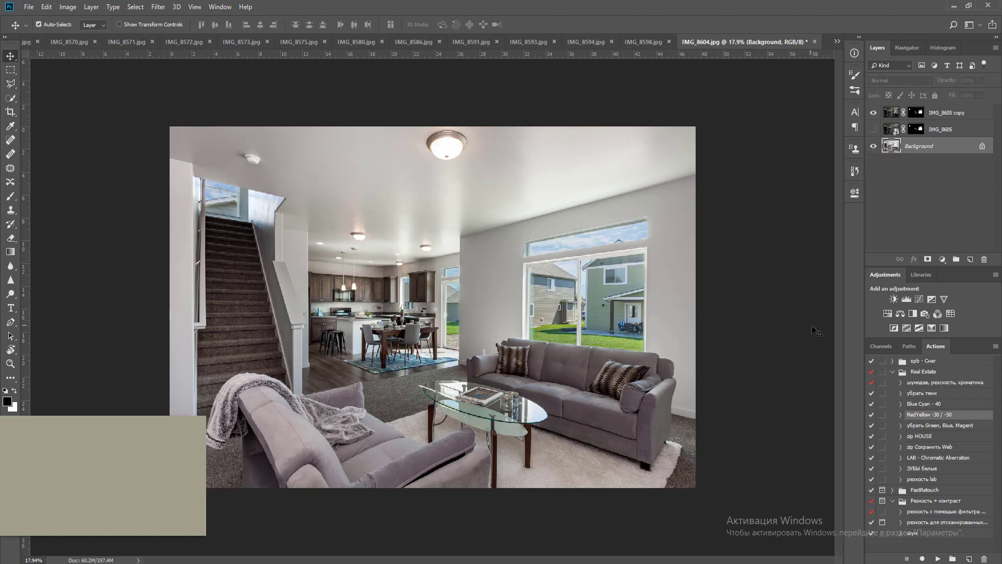
Brighten the Background with a Levels adjustment whose white input is 233, and merge the adjustment into it
{"action": "left_click", "coordinate": [906, 299]}
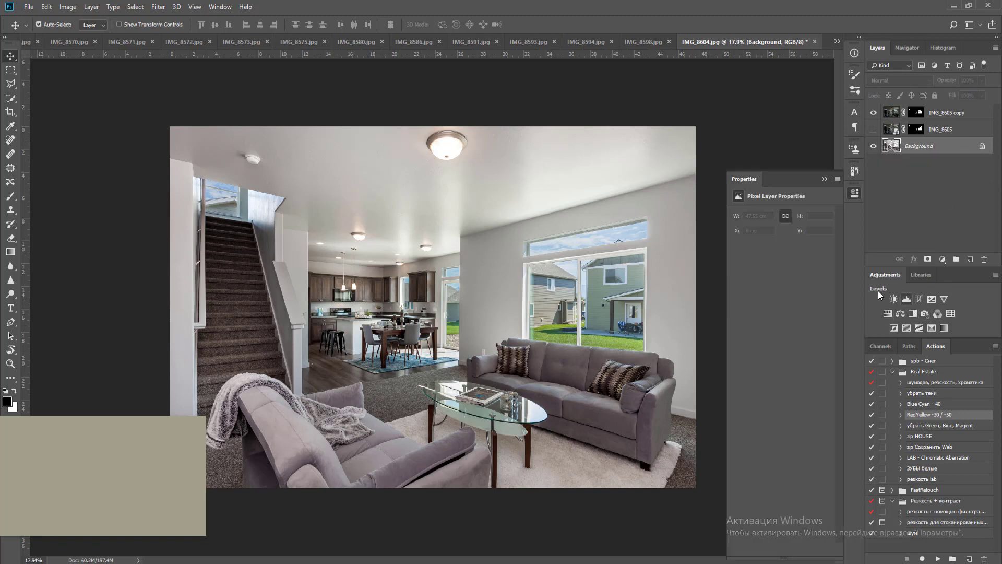
{"action": "left_click_drag", "start_coordinate": [829, 290], "coordinate": [822, 290]}
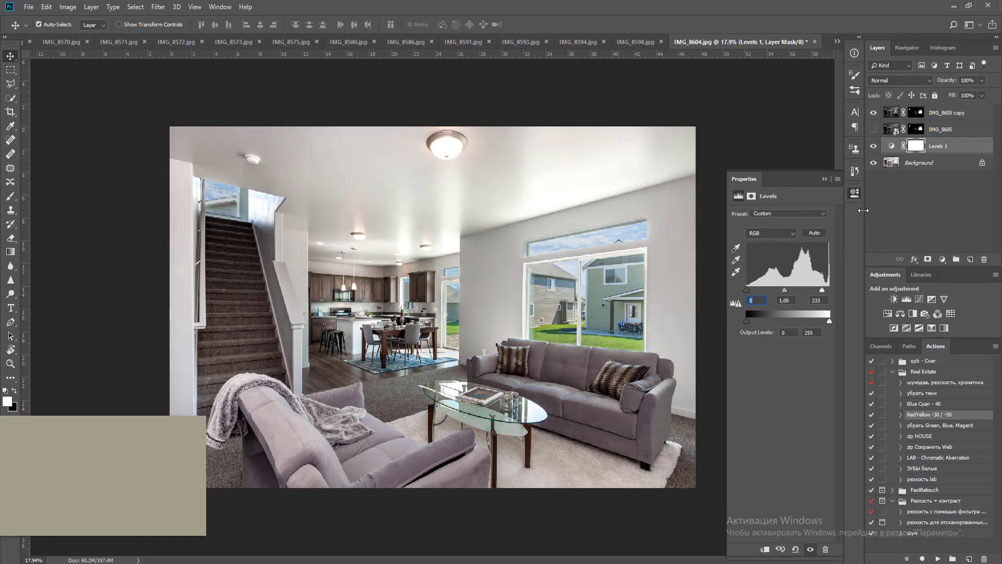
{"action": "left_click", "coordinate": [939, 148]}
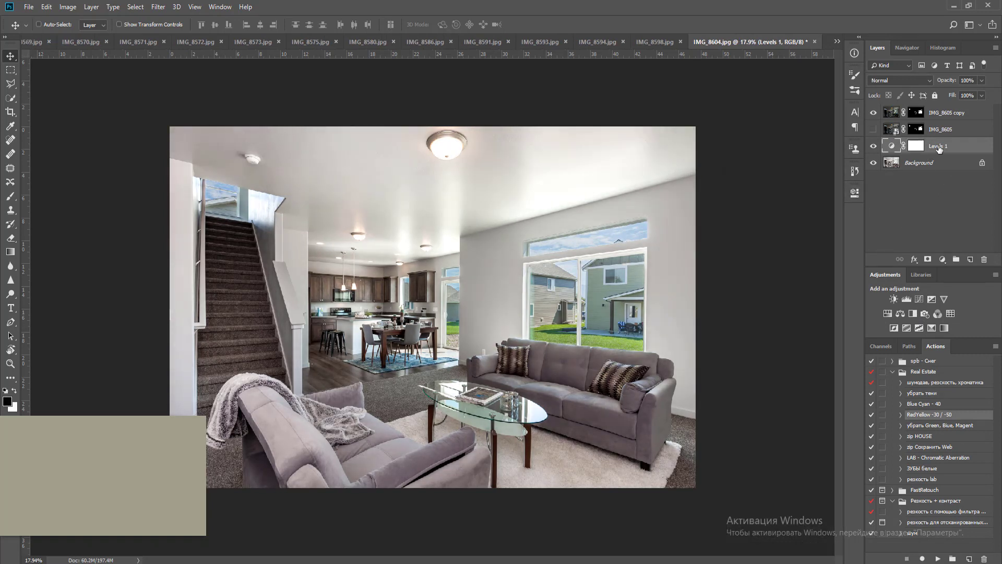
{"action": "key", "text": "ctrl+e"}
Set up the Dodge tool on the Background for midtones at 18% exposure, reducing its brush to 1200 px
{"action": "key", "text": "o"}
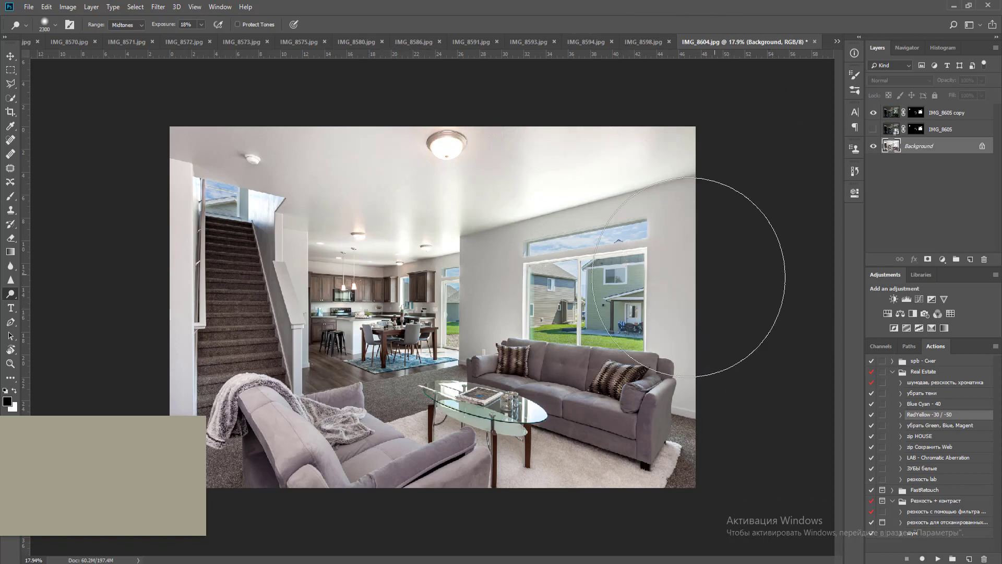
{"action": "key", "text": "bracketleft"}
{"action": "key", "text": "bracketleft"}
{"action": "key", "text": "bracketleft"}
{"action": "key", "text": "bracketleft"}
{"action": "key", "text": "bracketleft"}
{"action": "key", "text": "bracketleft"}
{"action": "key", "text": "bracketleft"}
{"action": "key", "text": "bracketleft"}
{"action": "key", "text": "bracketleft"}
{"action": "key", "text": "bracketleft"}
{"action": "key", "text": "bracketleft"}
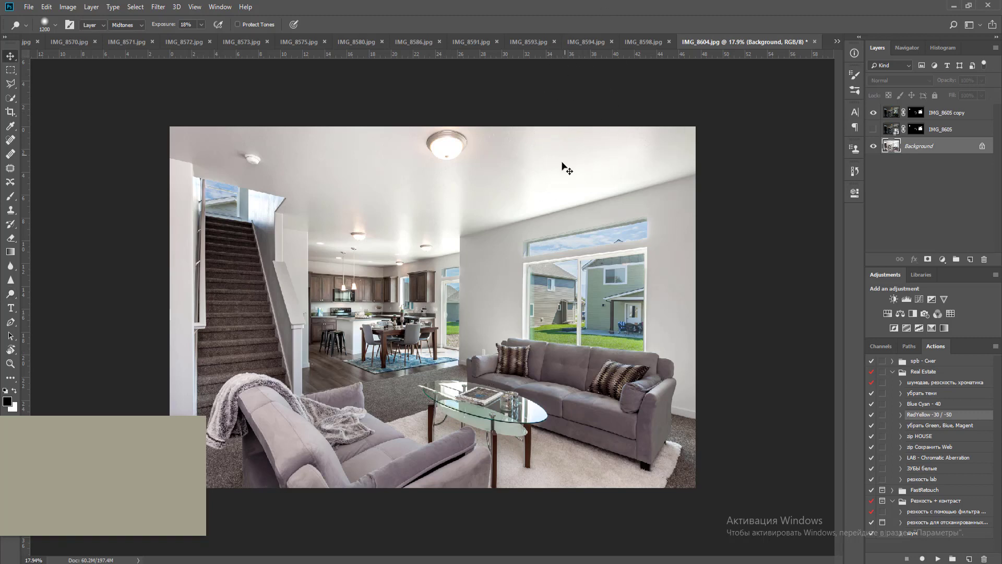
Merge all layers of IMG_8604.jpg into the background and close the file, saving it as a maximum-quality (12) baseline JPEG
{"action": "key", "text": "v"}
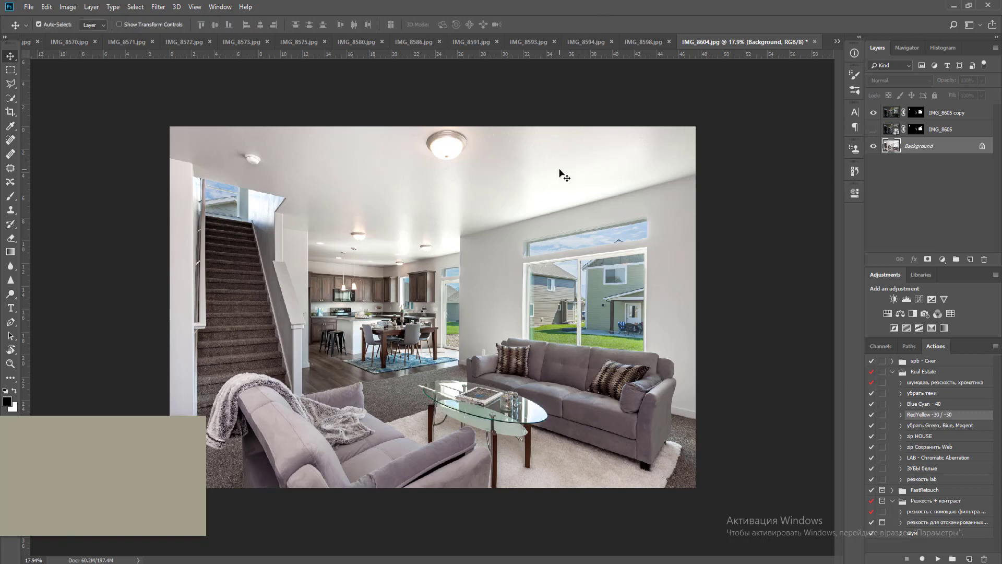
{"action": "left_click", "coordinate": [945, 115]}
{"action": "key", "text": "ctrl+e"}
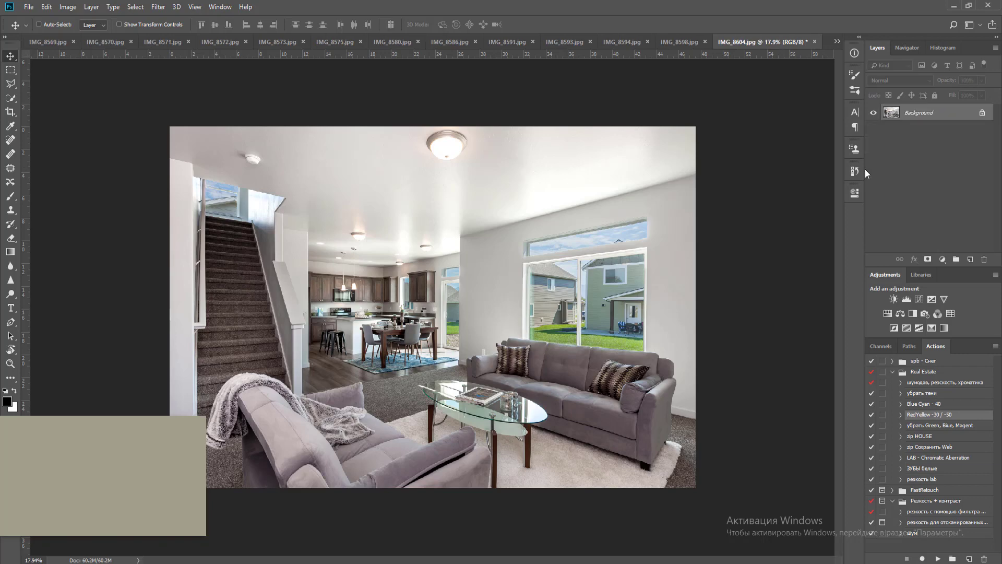
{"action": "key", "text": "ctrl+w"}
{"action": "key", "text": "Return"}
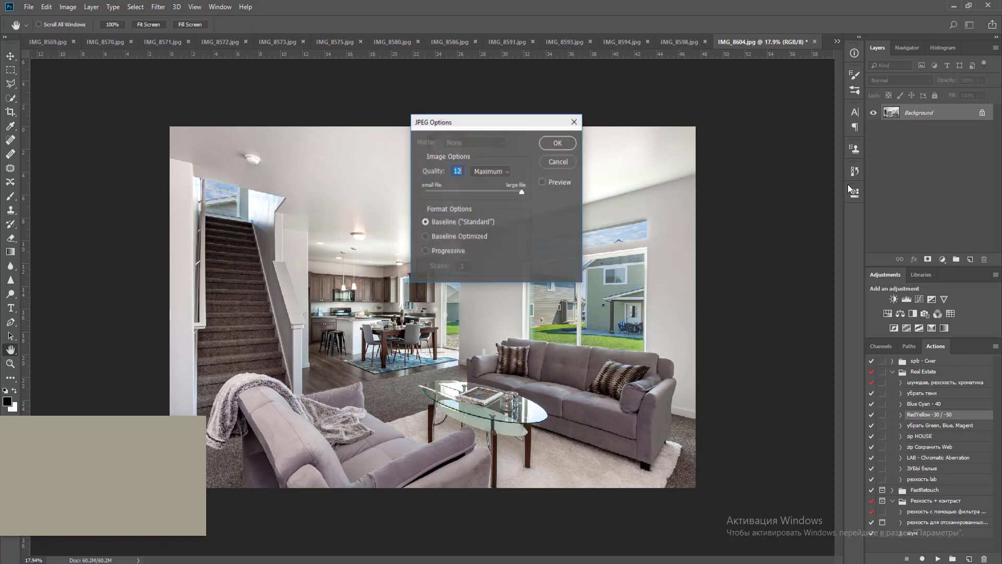
{"action": "key", "text": "Return"}
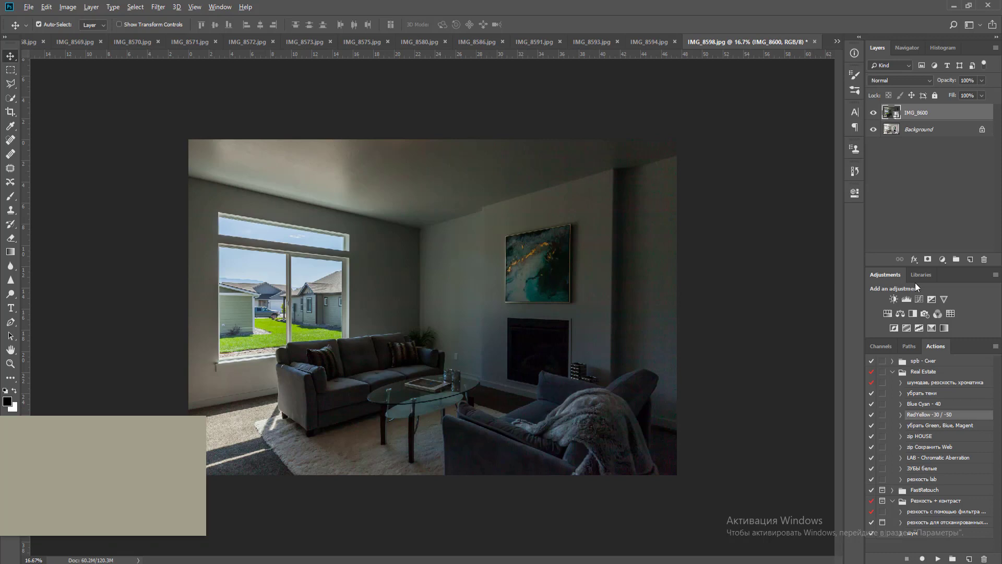
Add a black mask to the IMG_8600 layer and outline the upper transom window with the Polygonal Lasso
{"action": "left_click", "coordinate": [927, 258], "text": "alt"}
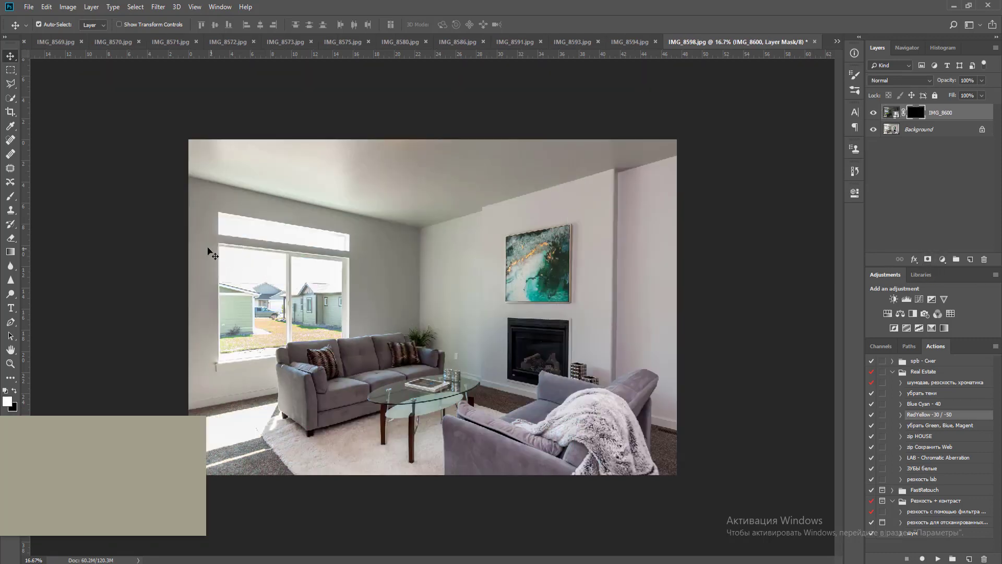
{"action": "key", "text": "x"}
{"action": "key", "text": "z"}
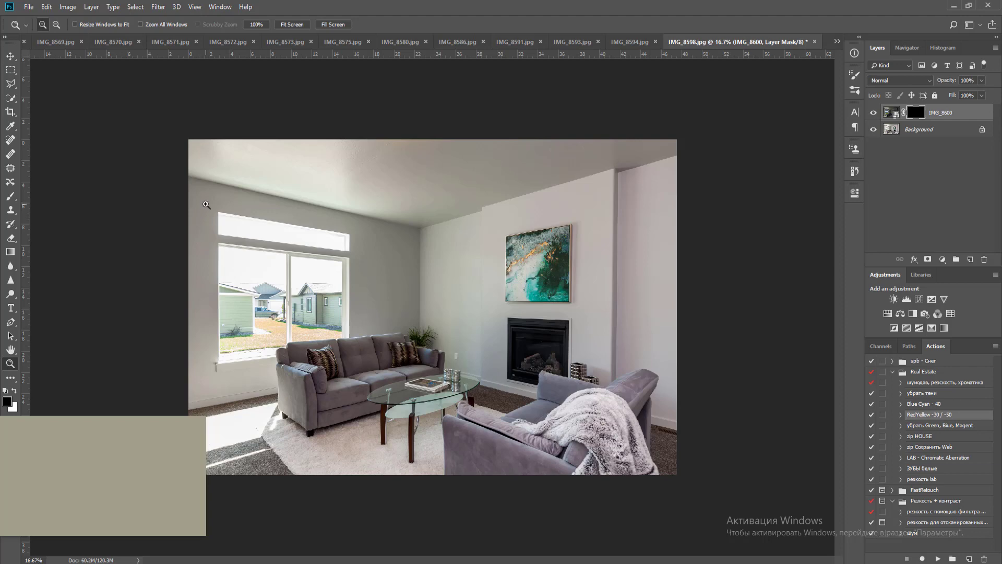
{"action": "left_click_drag", "start_coordinate": [205, 204], "coordinate": [358, 360]}
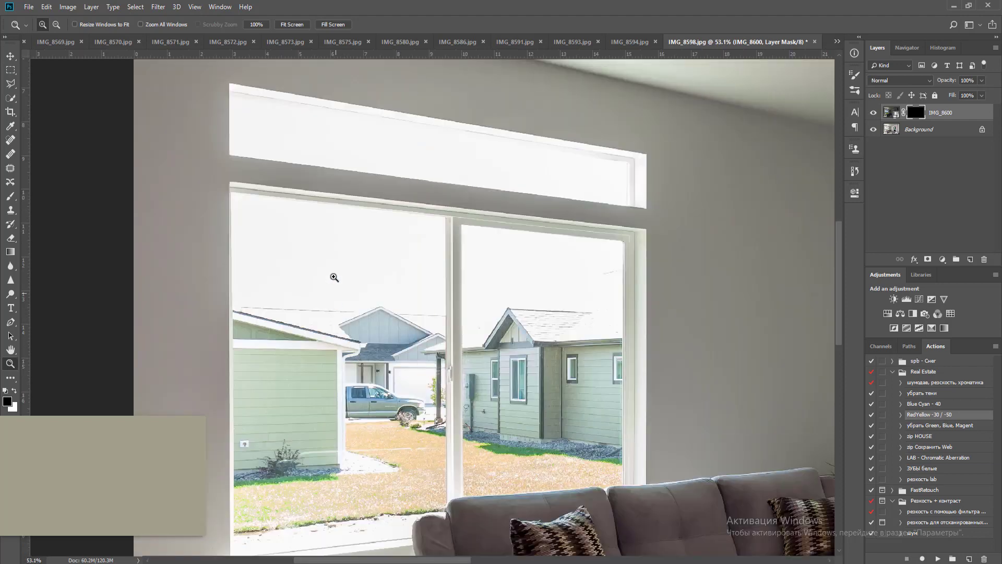
{"action": "key", "text": "l"}
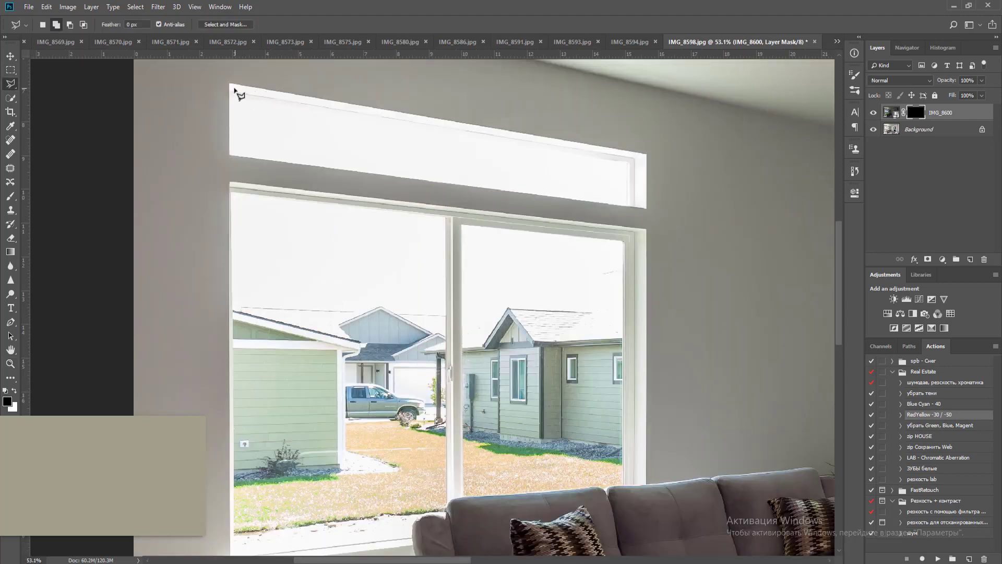
{"action": "left_click", "coordinate": [230, 86]}
{"action": "left_click", "coordinate": [228, 156]}
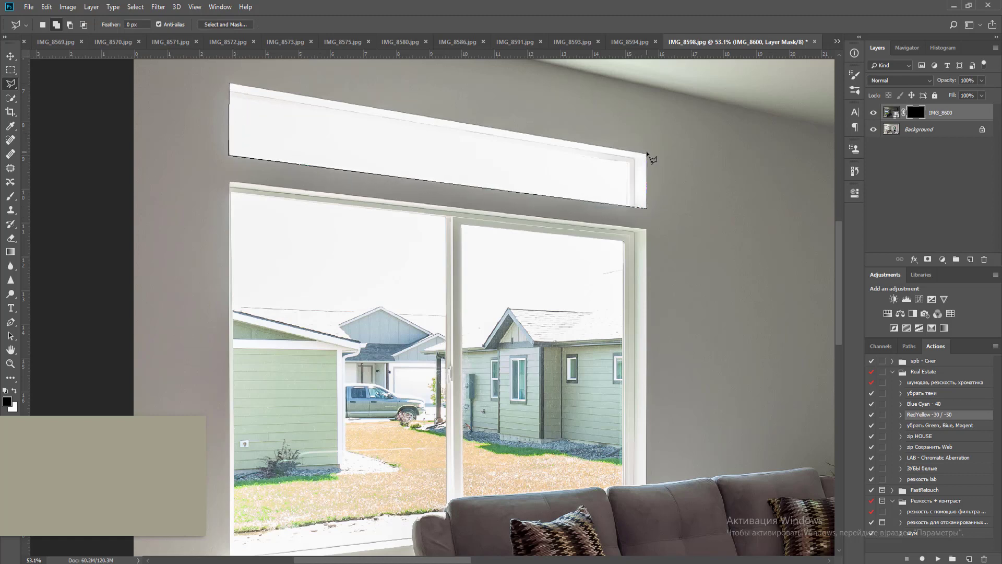
{"action": "double_click", "coordinate": [647, 153]}
Add both glass panes of the lower window to the selection, following the frame and the sofa back
{"action": "scroll", "coordinate": [414, 320], "scroll_direction": "up", "scroll_amount": 2}
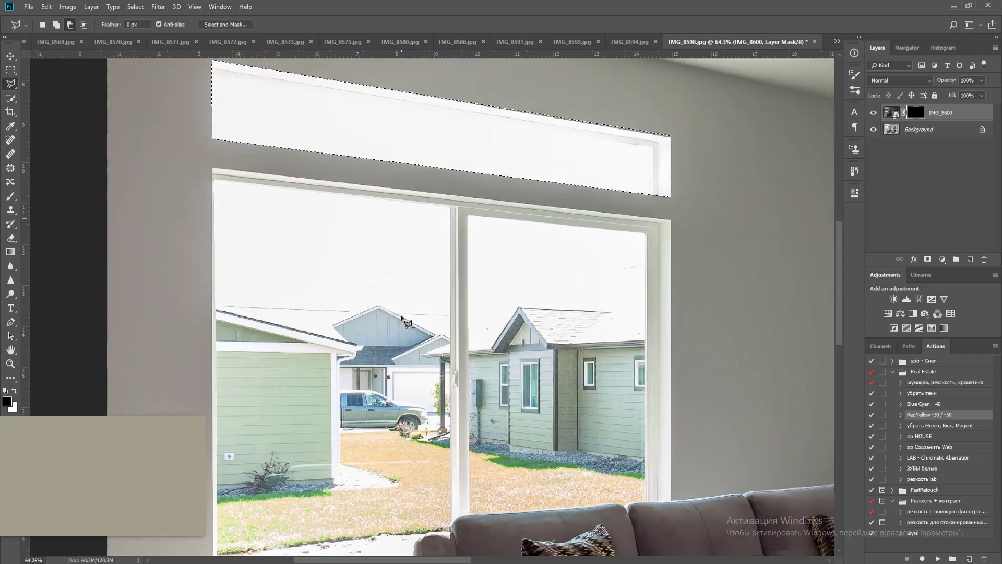
{"action": "left_click_drag", "start_coordinate": [437, 270], "coordinate": [502, 177]}
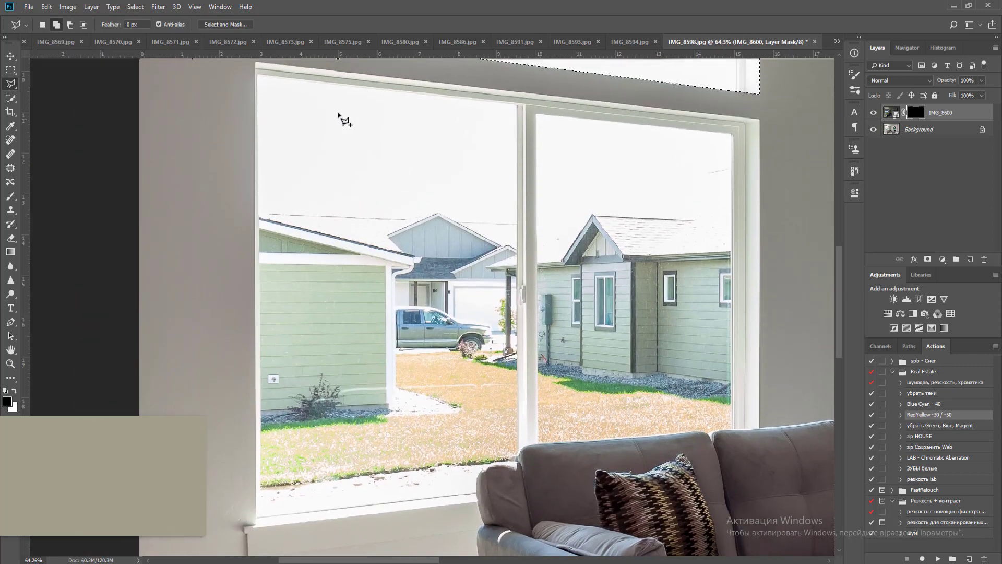
{"action": "left_click", "coordinate": [258, 78]}
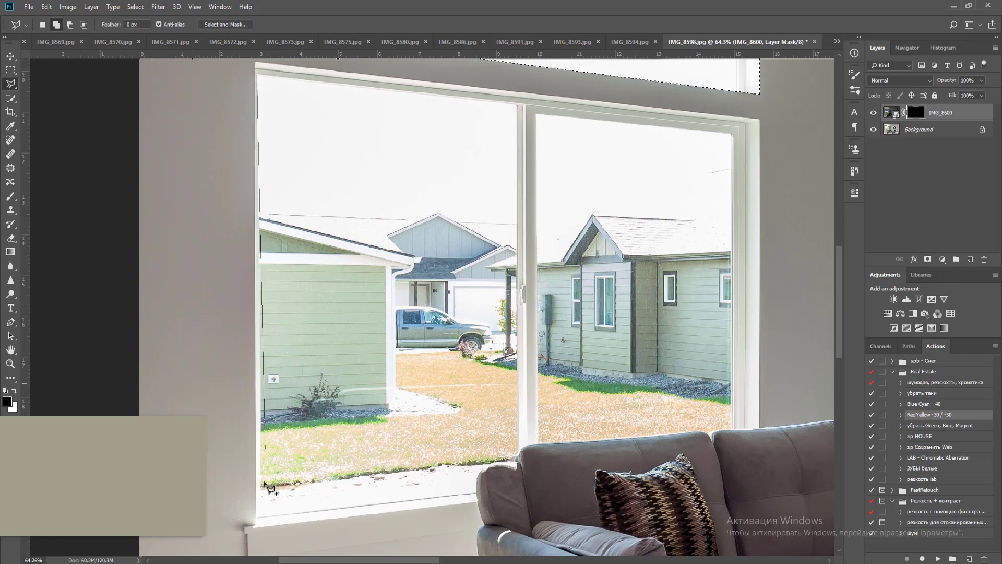
{"action": "left_click", "coordinate": [261, 516]}
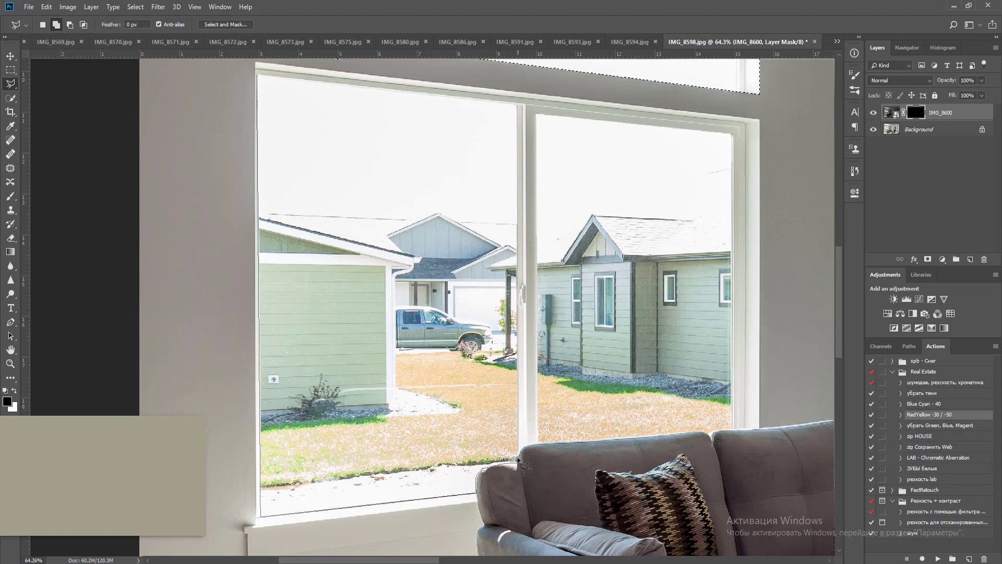
{"action": "left_click", "coordinate": [519, 449]}
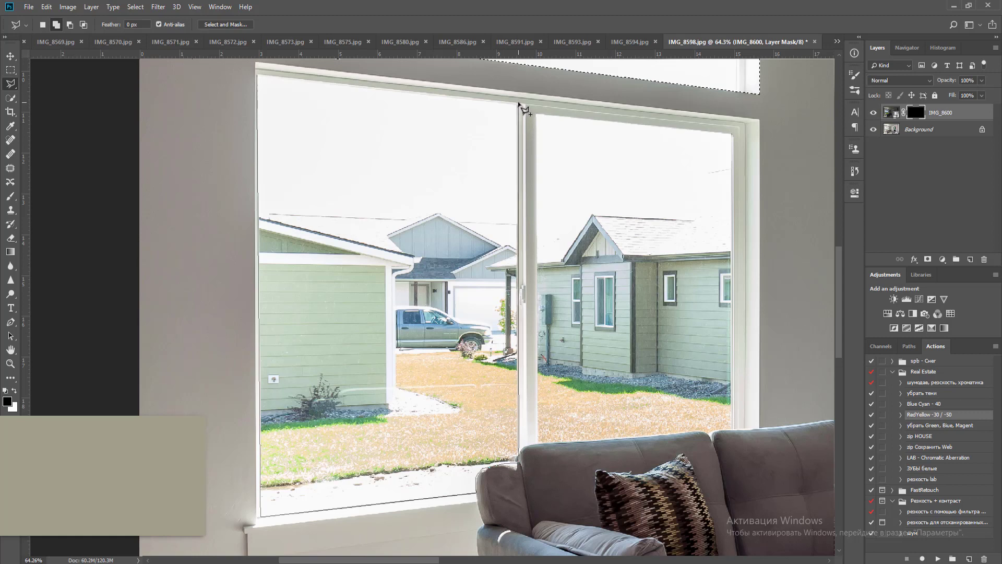
{"action": "double_click", "coordinate": [519, 105]}
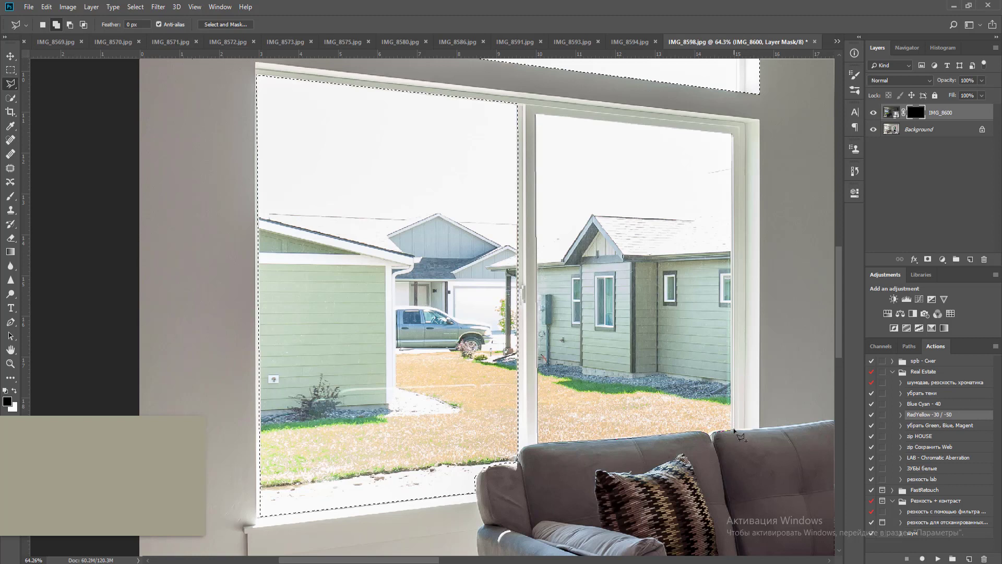
{"action": "left_click", "coordinate": [732, 429]}
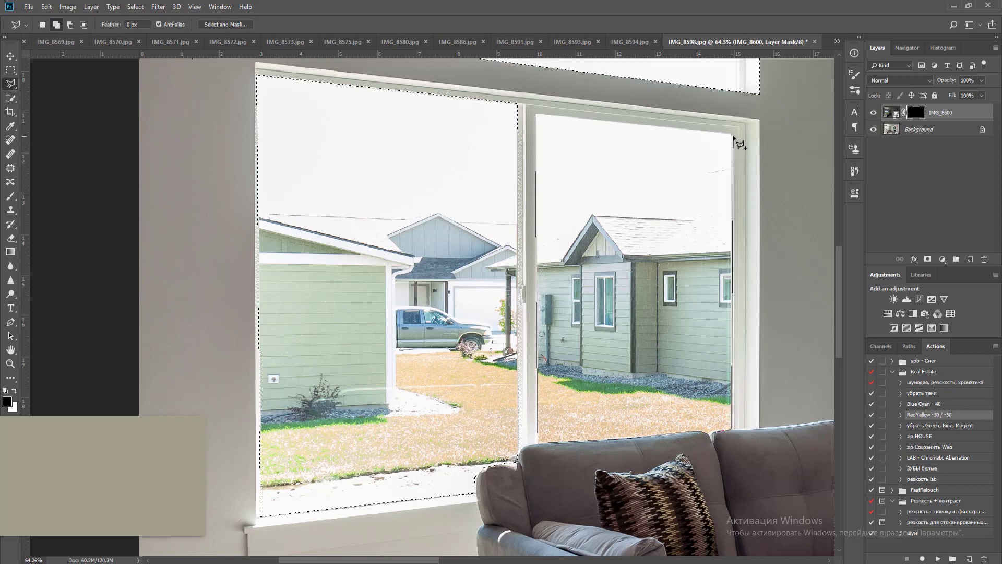
{"action": "double_click", "coordinate": [735, 137]}
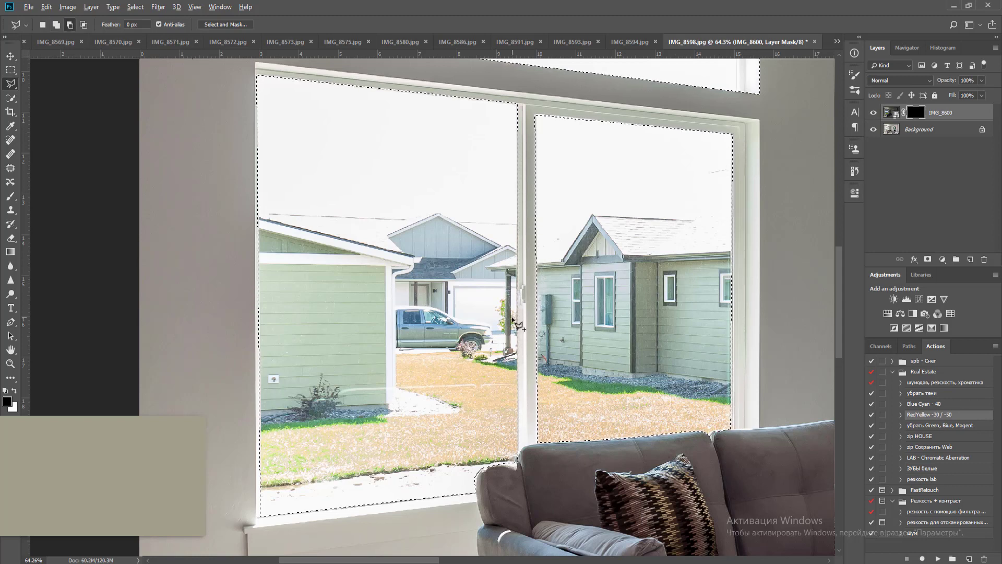
Fill the selected window panes with white on the IMG_8600 mask and clear the selection
{"action": "scroll", "coordinate": [540, 275], "scroll_direction": "down", "scroll_amount": 3}
{"action": "mouse_move", "coordinate": [540, 276]}
{"action": "left_mouse_down"}
{"action": "mouse_move", "coordinate": [182, 291]}
{"action": "mouse_move", "coordinate": [464, 283]}
{"action": "left_mouse_up"}
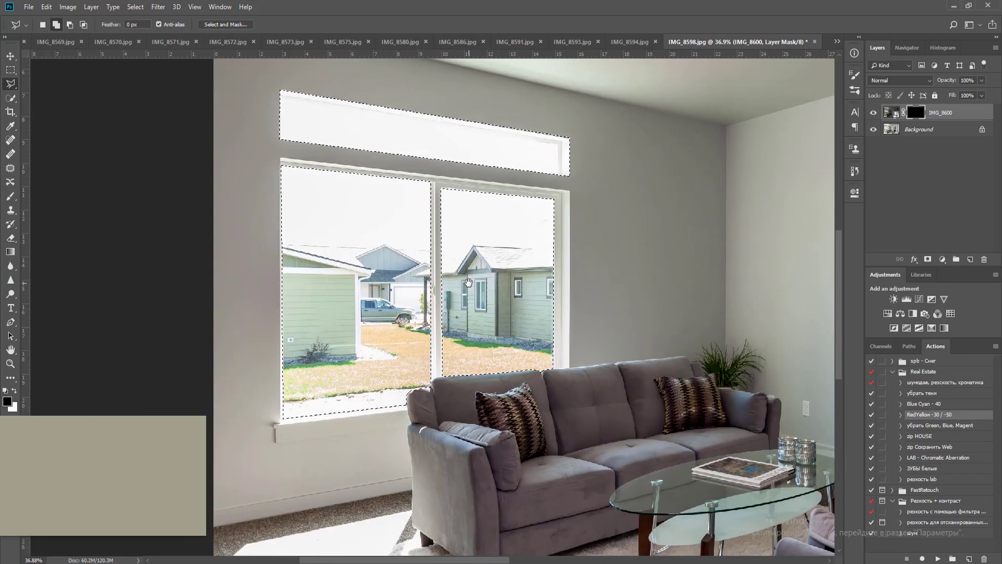
{"action": "key", "text": "ctrl+BackSpace"}
{"action": "key", "text": "m"}
{"action": "key", "text": "ctrl+d"}
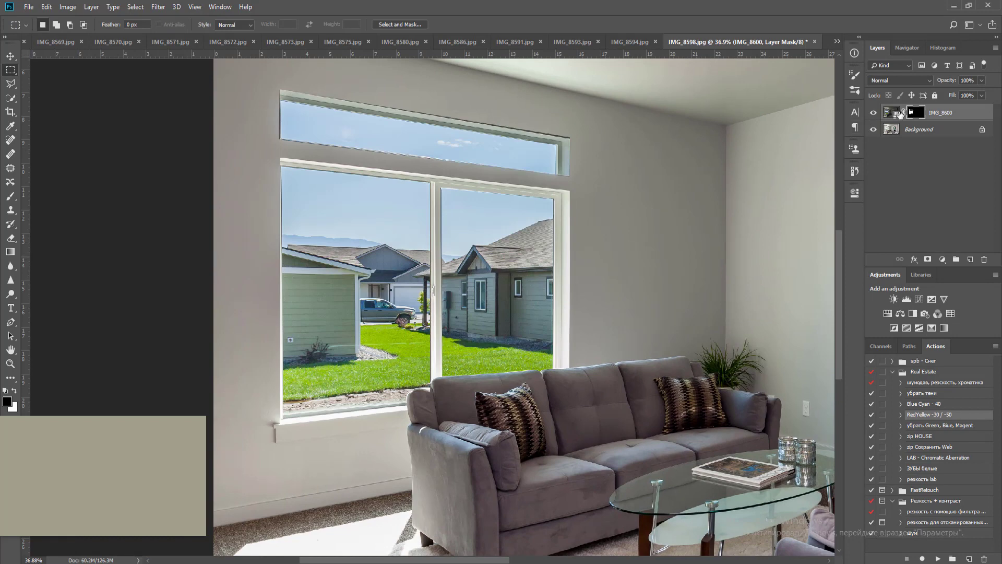
Paint white on the mask along the lower window's sill with a 90 px brush to bring back its detail
{"action": "key", "text": "b"}
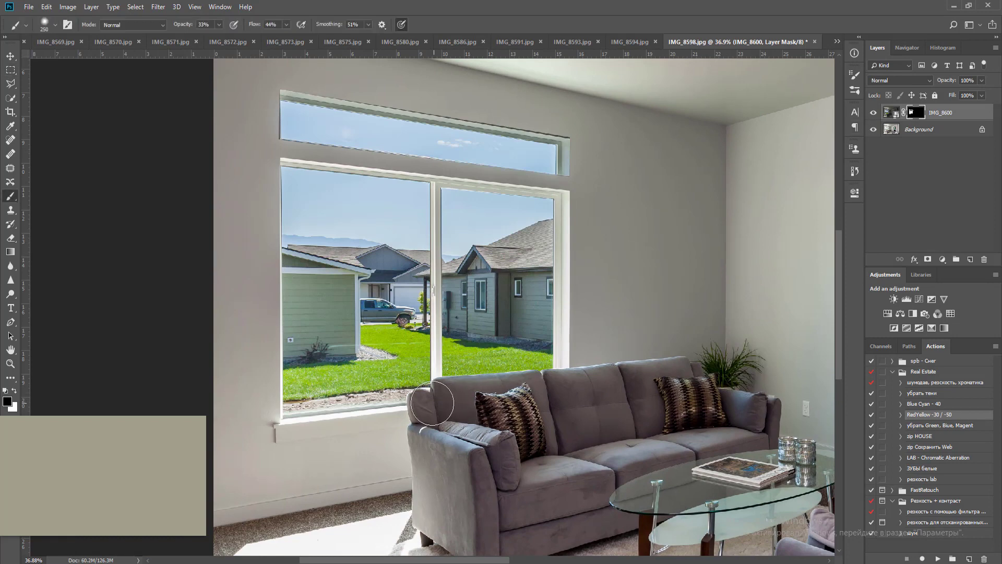
{"action": "key", "text": "x"}
{"action": "scroll", "coordinate": [355, 409], "scroll_direction": "up", "scroll_amount": 2}
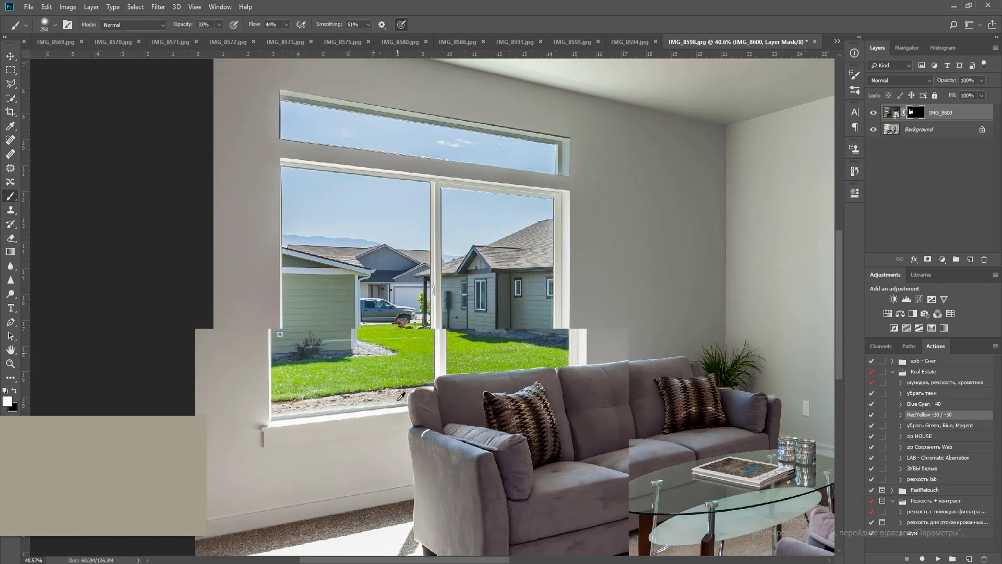
{"action": "scroll", "coordinate": [307, 406], "scroll_direction": "up", "scroll_amount": 2}
{"action": "key", "text": "bracketleft"}
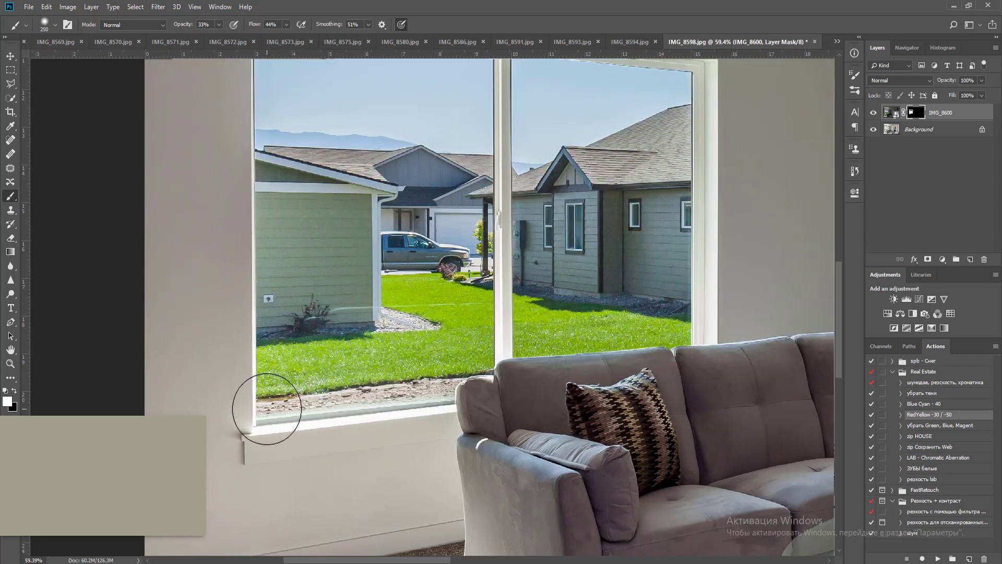
{"action": "key", "text": "bracketleft"}
{"action": "key", "text": "bracketleft"}
{"action": "key", "text": "bracketleft"}
{"action": "key", "text": "bracketleft"}
{"action": "key", "text": "bracketleft"}
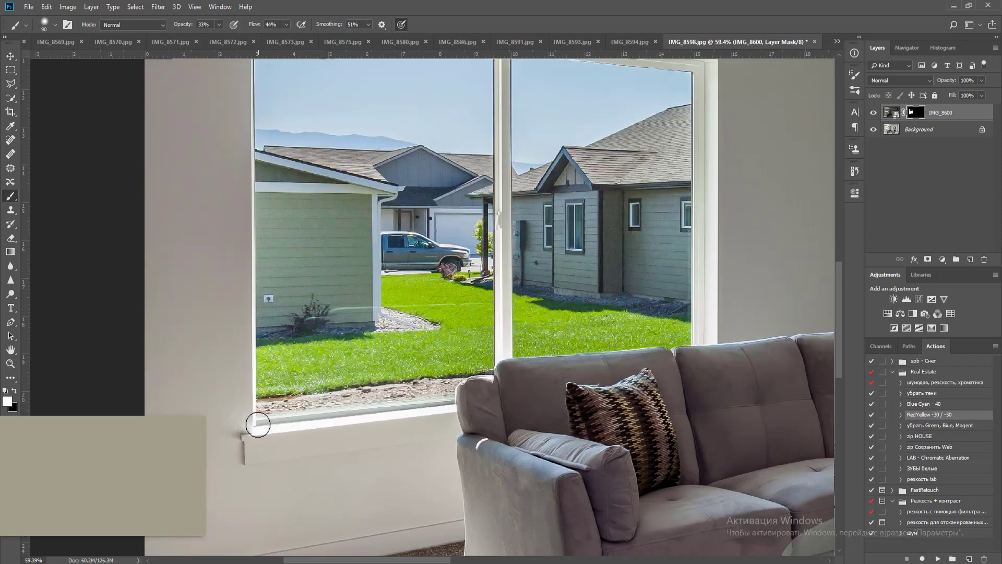
{"action": "mouse_move", "coordinate": [259, 423]}
{"action": "left_mouse_down"}
{"action": "mouse_move", "coordinate": [452, 401]}
{"action": "mouse_move", "coordinate": [454, 384]}
{"action": "left_mouse_up"}
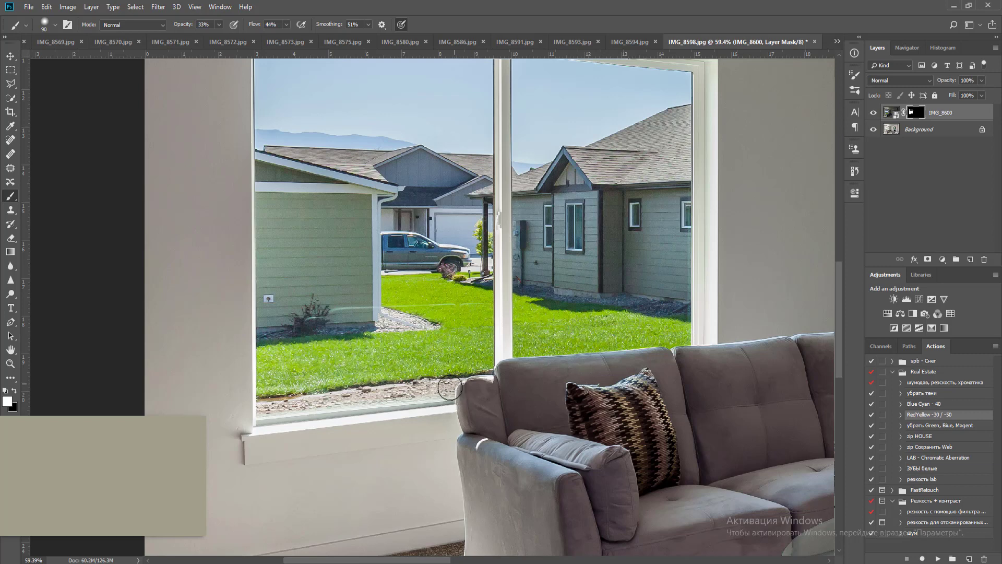
Brush over the window sill once more on the mask in white, using a 175 px brush
{"action": "key", "text": "bracketright"}
{"action": "key", "text": "bracketright"}
{"action": "key", "text": "bracketright"}
{"action": "key", "text": "bracketright"}
{"action": "key", "text": "bracketright"}
{"action": "key", "text": "bracketright"}
{"action": "key", "text": "bracketright"}
{"action": "key", "text": "bracketright"}
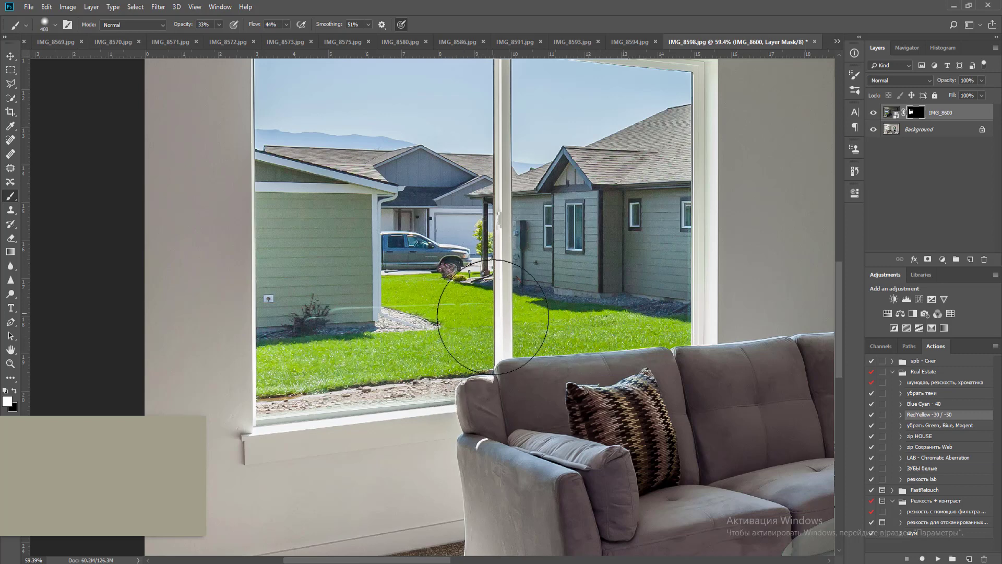
{"action": "key", "text": "bracketleft"}
{"action": "key", "text": "bracketleft"}
{"action": "key", "text": "bracketleft"}
{"action": "key", "text": "bracketleft"}
{"action": "key", "text": "bracketleft"}
{"action": "key", "text": "bracketleft"}
{"action": "key", "text": "bracketleft"}
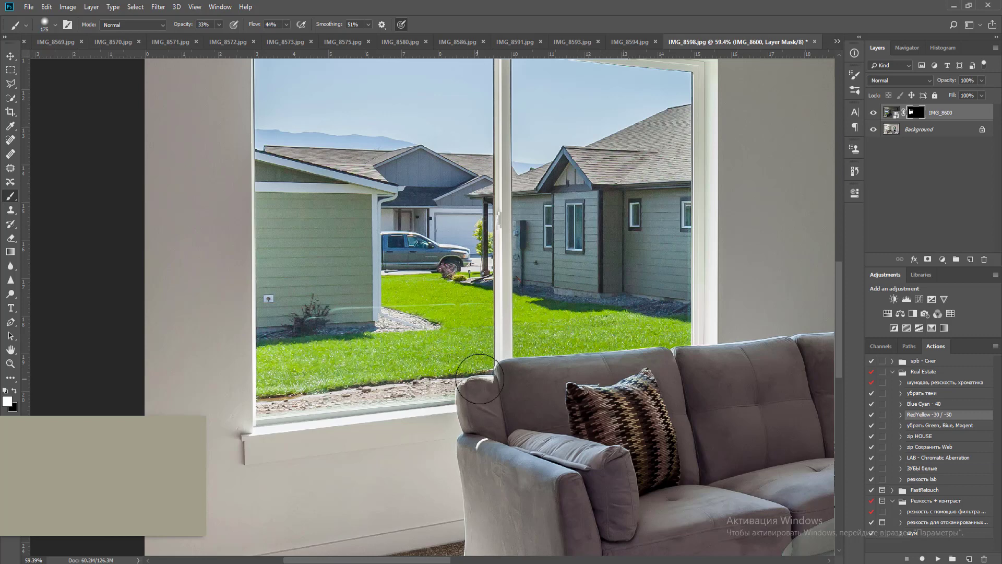
{"action": "left_click_drag", "start_coordinate": [435, 400], "coordinate": [266, 424]}
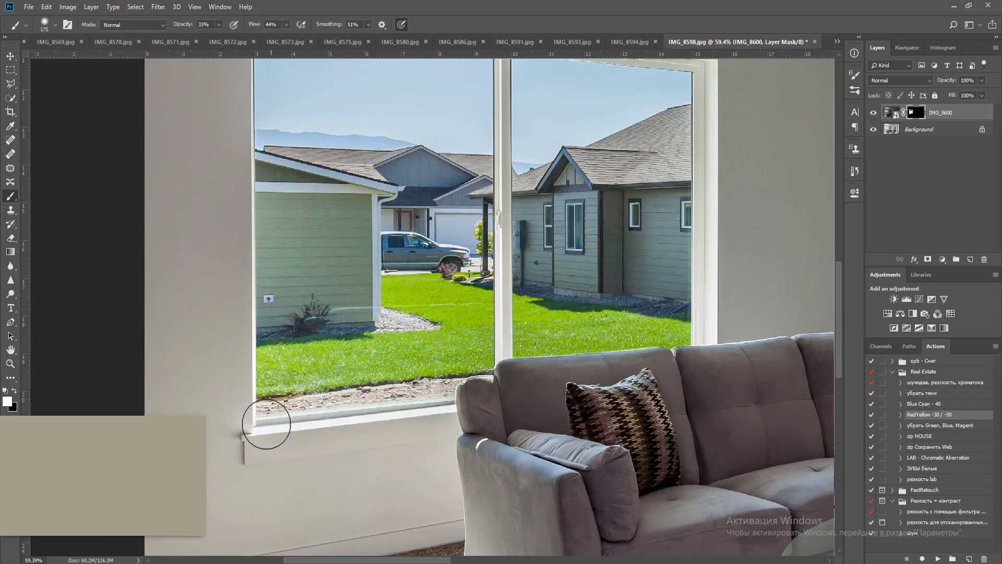
{"action": "key", "text": "bracketleft"}
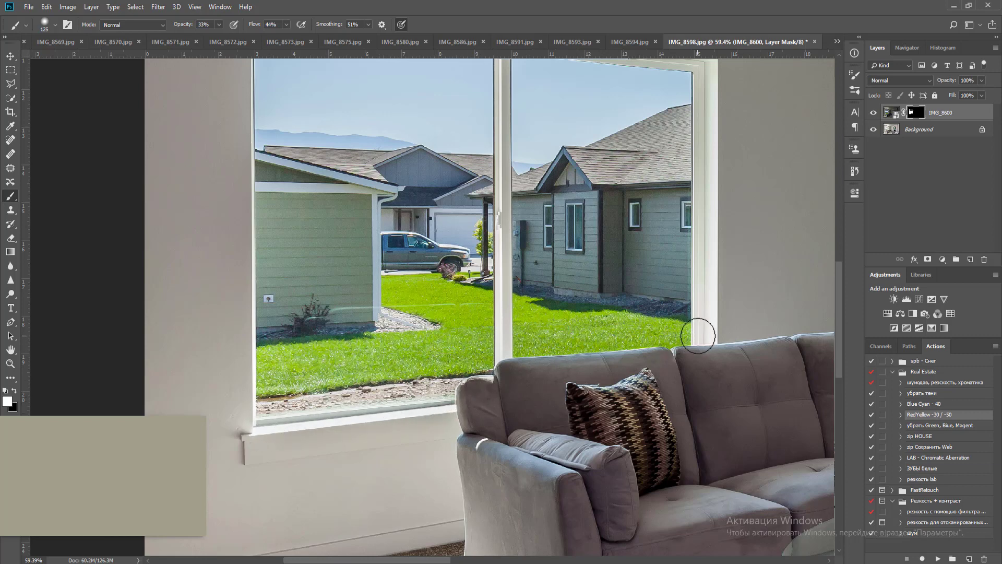
{"action": "scroll", "coordinate": [702, 313], "scroll_direction": "up", "scroll_amount": 5}
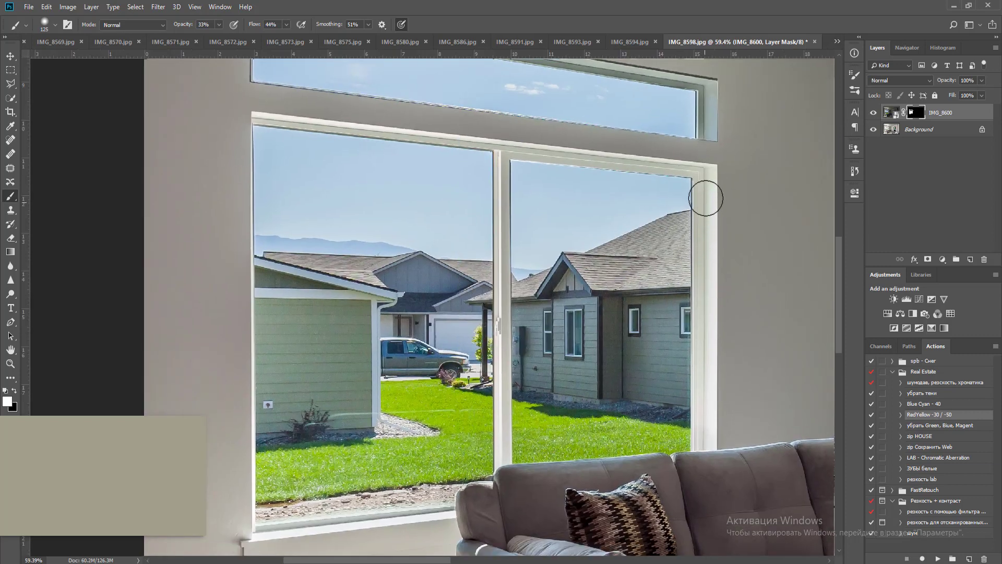
{"action": "key", "text": "x"}
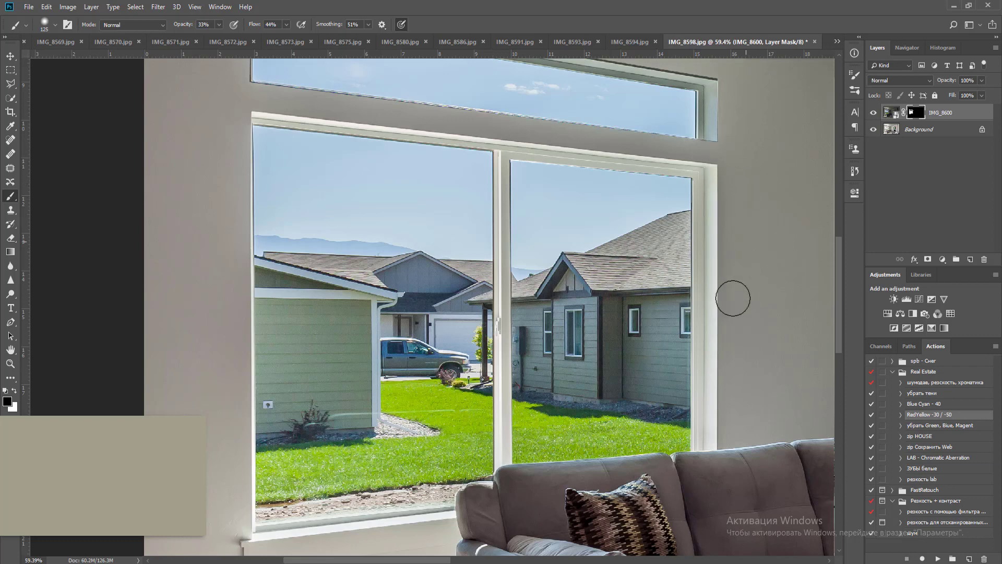
Paint white on the IMG_8600 mask over the sunlit carpet patch beside the sofa with a 250 px brush
{"action": "scroll", "coordinate": [381, 323], "scroll_direction": "down", "scroll_amount": 2}
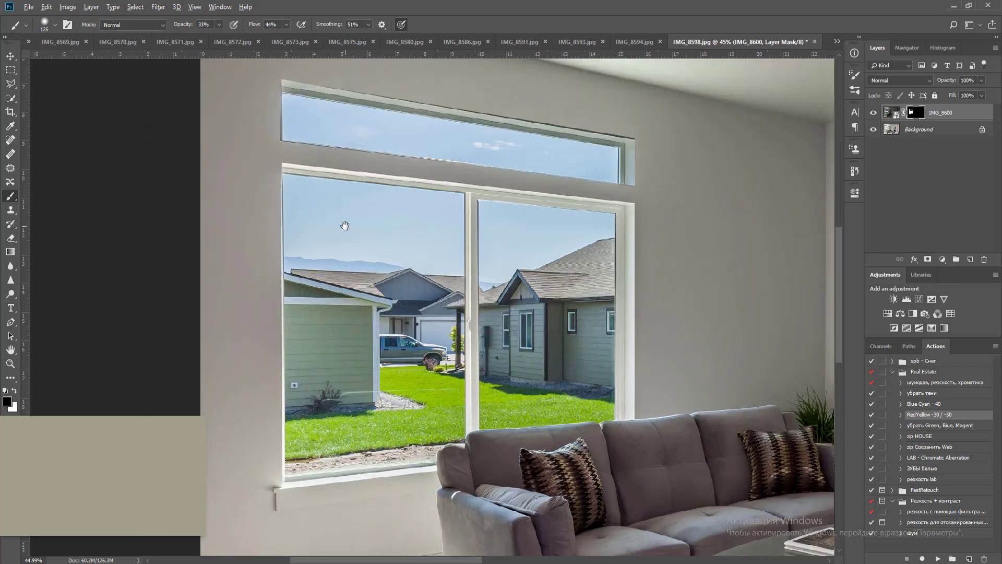
{"action": "scroll", "coordinate": [345, 226], "scroll_direction": "down", "scroll_amount": 3}
{"action": "scroll", "coordinate": [312, 290], "scroll_direction": "down", "scroll_amount": 1}
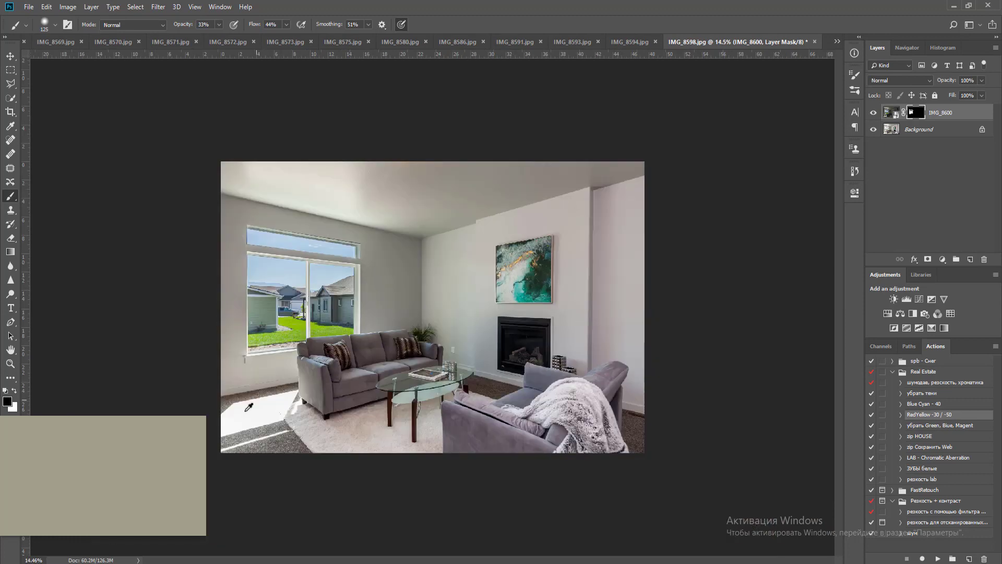
{"action": "scroll", "coordinate": [492, 395], "scroll_direction": "up", "scroll_amount": 5}
{"action": "key", "text": "ctrl+r"}
{"action": "key", "text": "bracketright"}
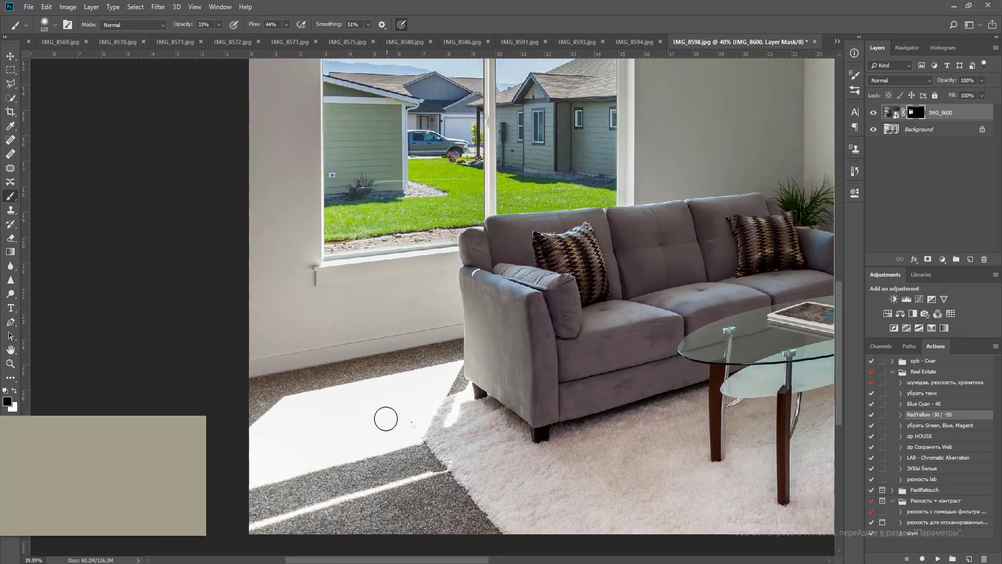
{"action": "key", "text": "x"}
{"action": "key", "text": "bracketright"}
{"action": "key", "text": "bracketright"}
{"action": "key", "text": "bracketright"}
{"action": "key", "text": "bracketright"}
{"action": "key", "text": "bracketright"}
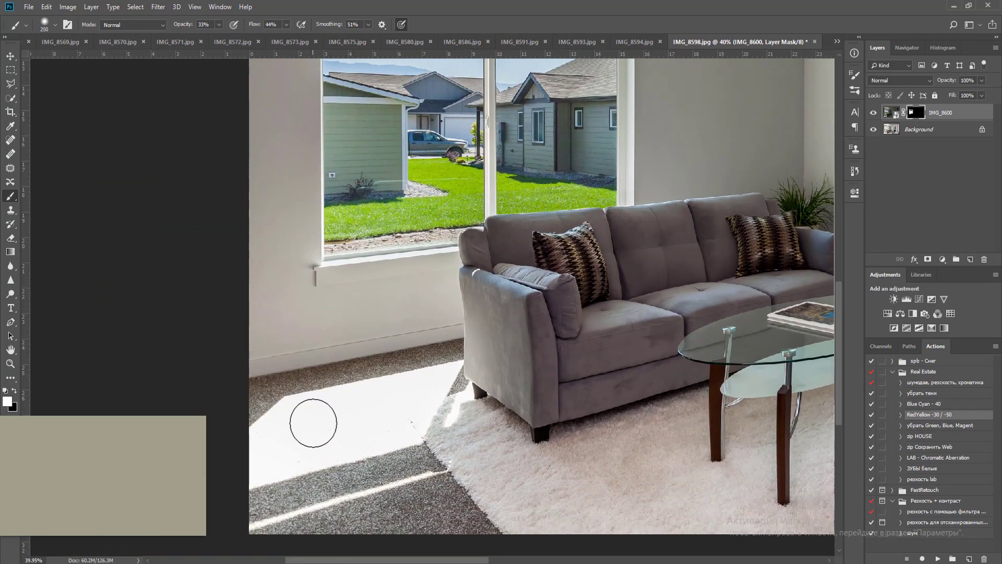
{"action": "mouse_move", "coordinate": [248, 467]}
{"action": "left_mouse_down"}
{"action": "mouse_move", "coordinate": [419, 420]}
{"action": "mouse_move", "coordinate": [457, 394]}
{"action": "mouse_move", "coordinate": [443, 385]}
{"action": "left_mouse_up"}
{"action": "key", "text": "bracketleft"}
{"action": "key", "text": "bracketleft"}
{"action": "left_click", "coordinate": [289, 415], "text": "shift"}
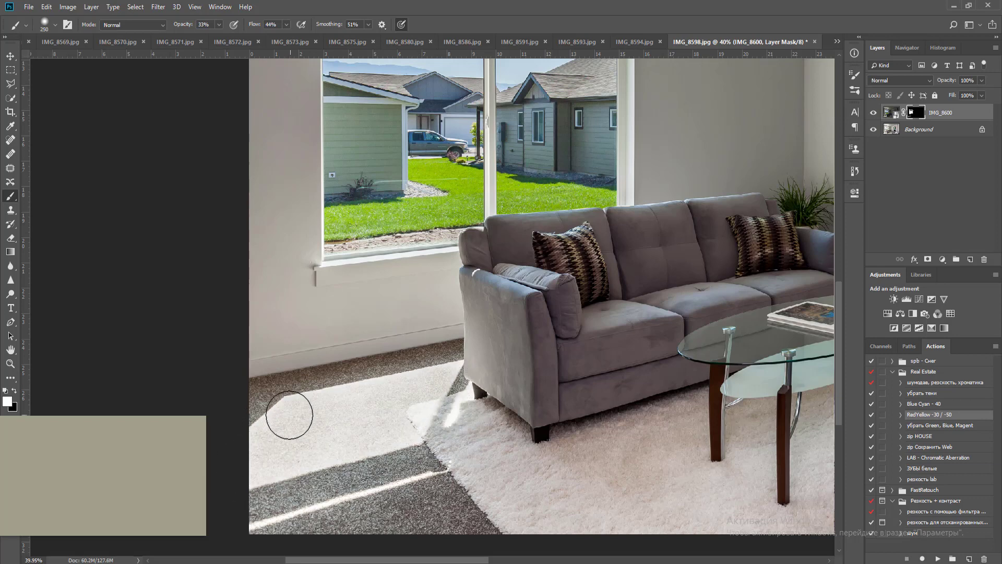
Paint white on the IMG_8600 mask along the sunlit carpet patch's lower edge and beside the sofa's front leg with a 250 px brush
{"action": "left_click", "coordinate": [247, 476]}
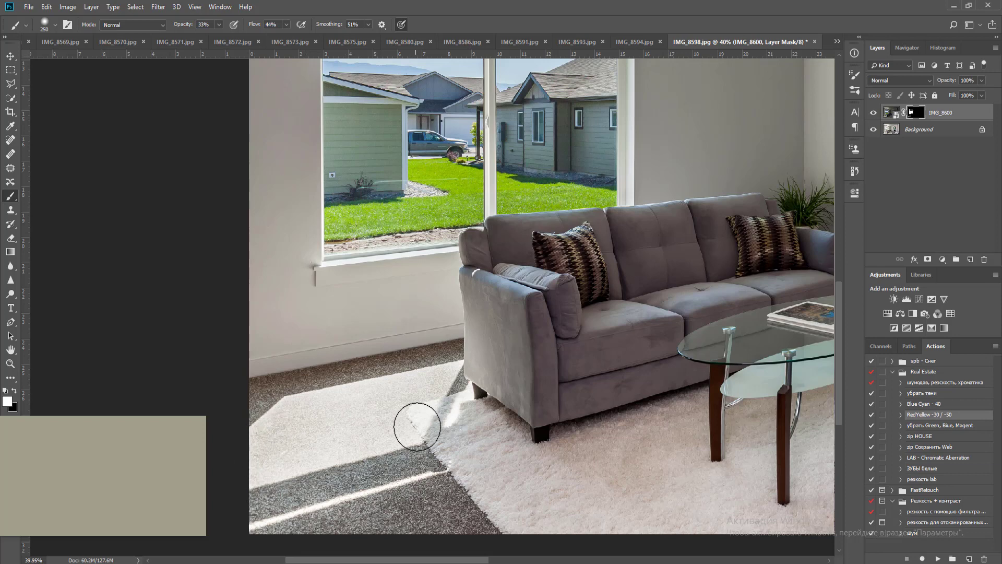
{"action": "left_click", "coordinate": [425, 425], "text": "shift"}
{"action": "left_click_drag", "start_coordinate": [458, 404], "coordinate": [465, 395]}
Paint white on the mask along the narrow sun streak across the dark carpet with a 50 px brush
{"action": "key", "text": "bracketleft"}
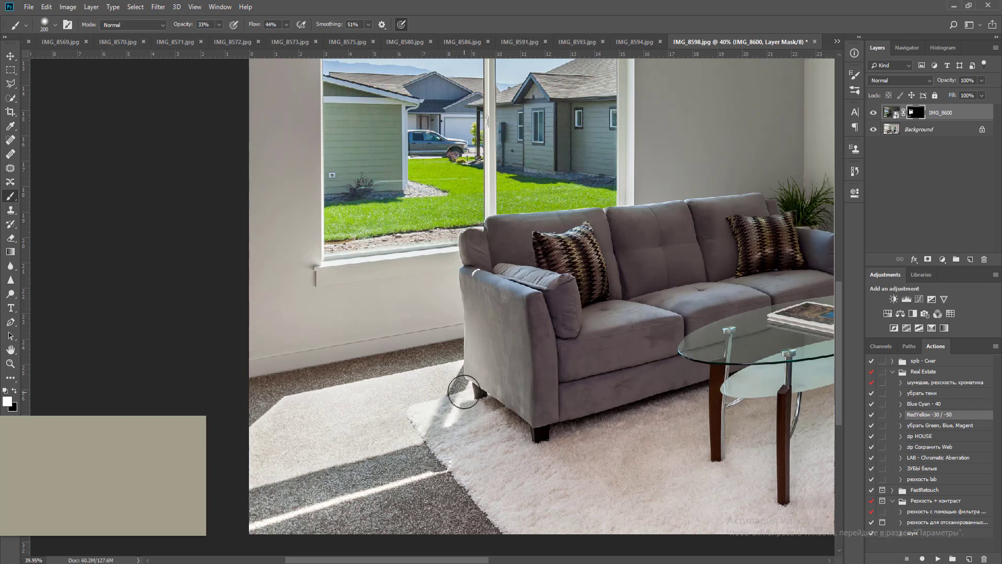
{"action": "key", "text": "bracketleft"}
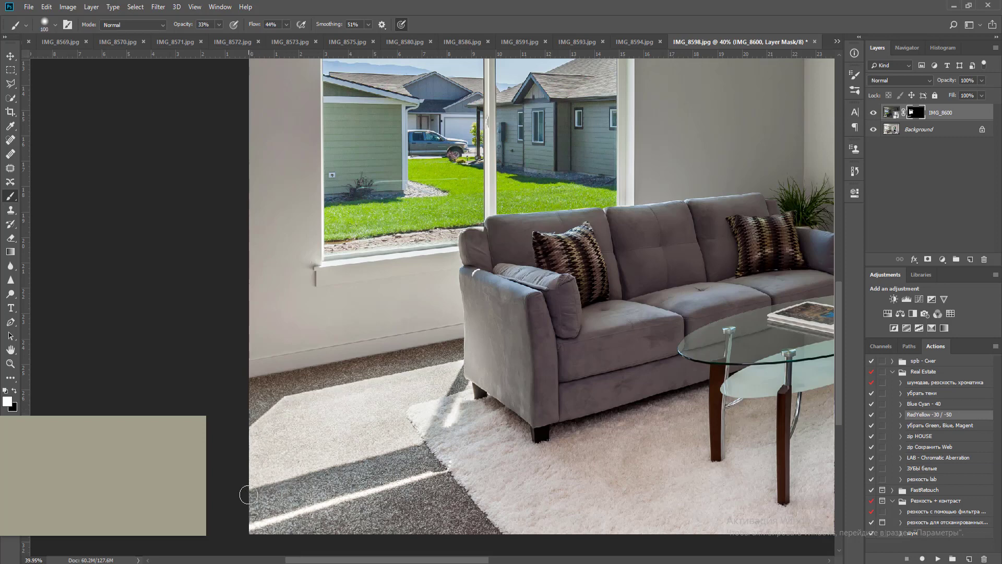
{"action": "left_click_drag", "start_coordinate": [431, 473], "coordinate": [257, 525]}
{"action": "left_click", "coordinate": [430, 475], "text": "shift"}
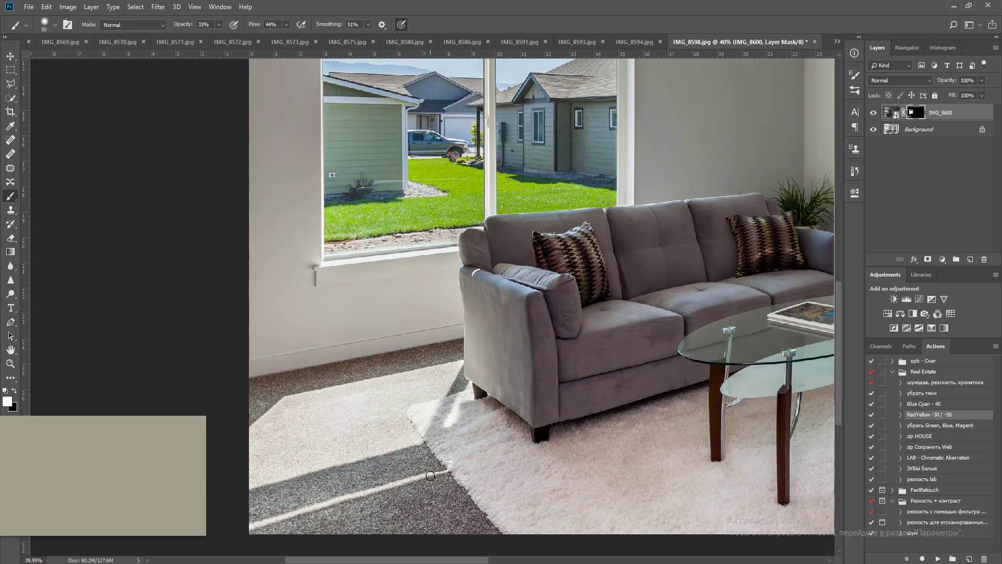
{"action": "key", "text": "ctrl+0"}
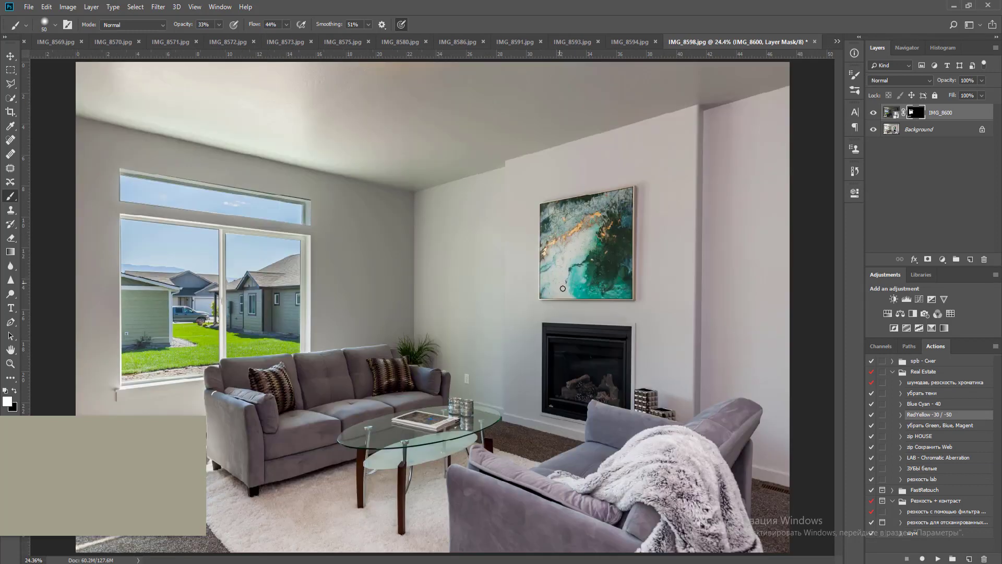
Run the RedYellow -30 / -50 action on the Background layer and set the resulting copy's opacity to 66%
{"action": "key", "text": "v"}
{"action": "left_click", "coordinate": [927, 131]}
{"action": "scroll", "coordinate": [633, 240], "scroll_direction": "down", "scroll_amount": 1}
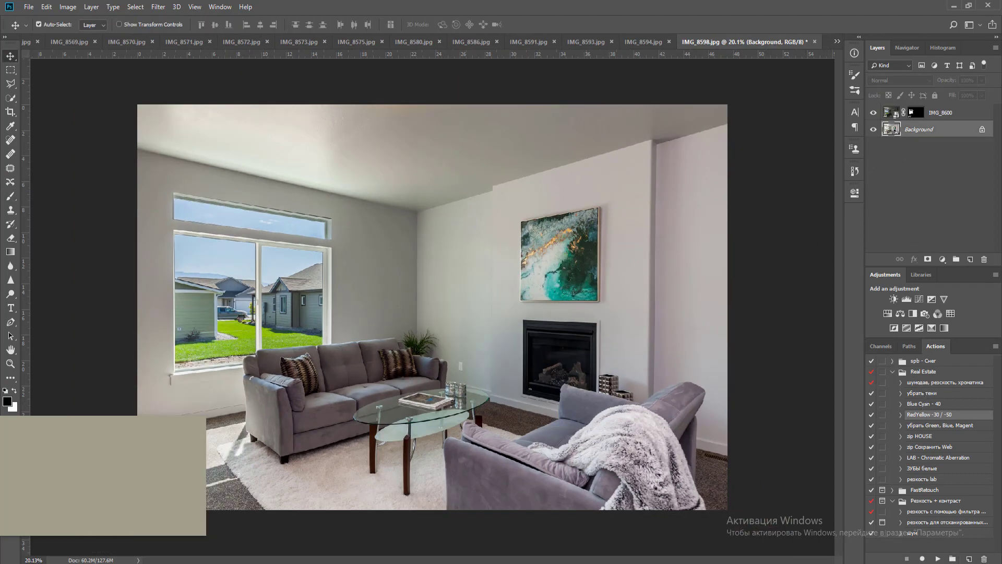
{"action": "left_click", "coordinate": [937, 558]}
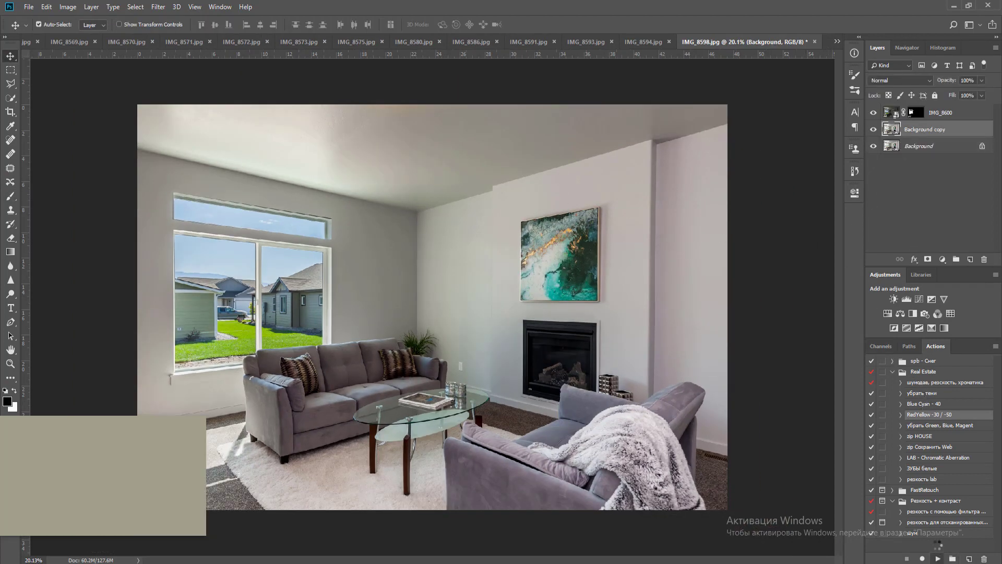
{"action": "left_click", "coordinate": [982, 82]}
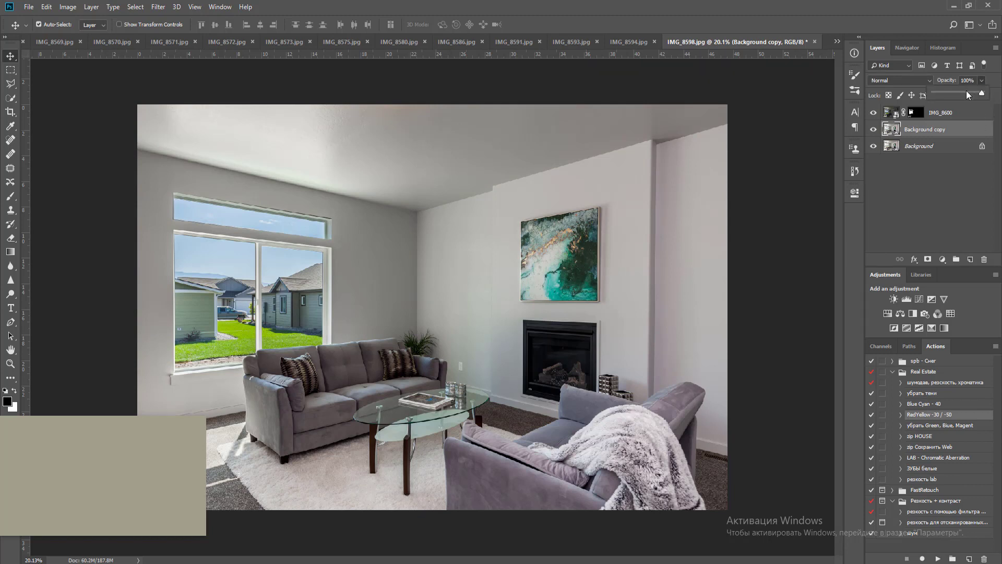
Add a mask to the Background copy and paint black over the wall painting with an 1100 px brush at 79% opacity and 79% flow
{"action": "left_click", "coordinate": [928, 259]}
{"action": "key", "text": "b"}
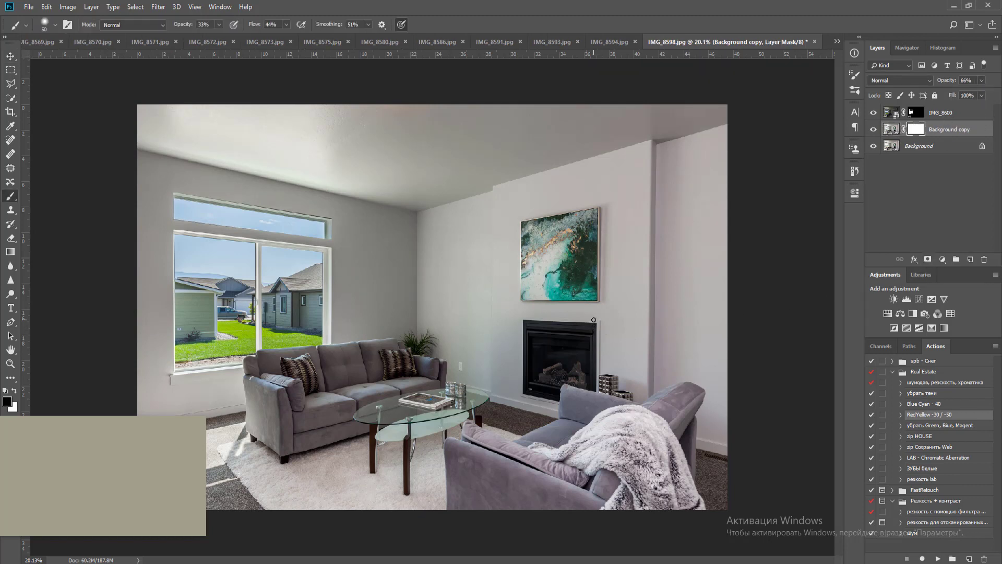
{"action": "key", "text": "bracketright"}
{"action": "key", "text": "bracketright"}
{"action": "key", "text": "bracketright"}
{"action": "key", "text": "bracketright"}
{"action": "key", "text": "bracketright"}
{"action": "key", "text": "bracketright"}
{"action": "key", "text": "bracketright"}
{"action": "key", "text": "bracketright"}
{"action": "left_click", "coordinate": [286, 25]}
{"action": "left_click", "coordinate": [525, 5]}
{"action": "key", "text": "bracketright"}
{"action": "key", "text": "bracketright"}
{"action": "key", "text": "bracketright"}
{"action": "left_click", "coordinate": [550, 251]}
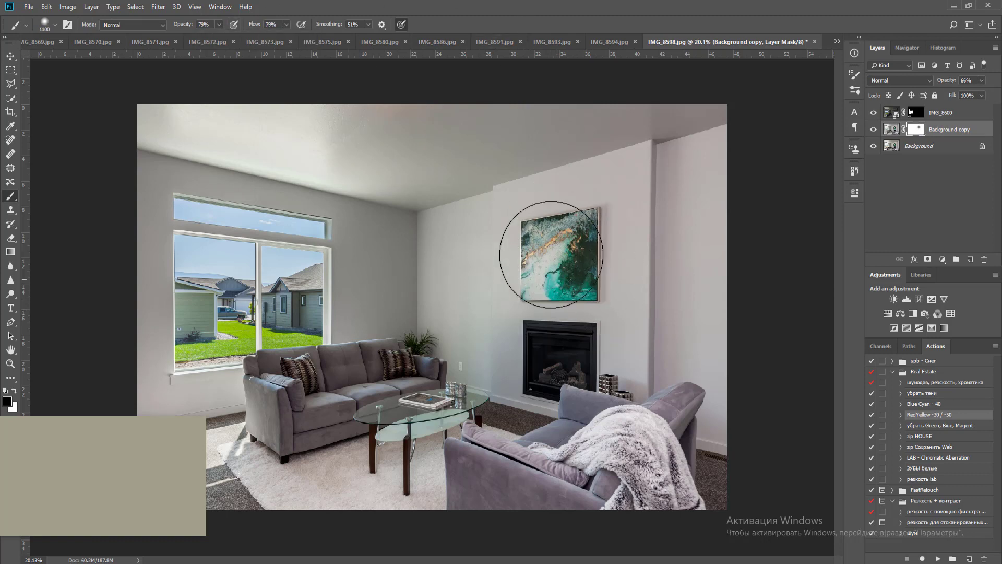
Paint black over the fireplace and the far sofa on the same mask, and merge the copy into the Background
{"action": "left_click", "coordinate": [558, 373]}
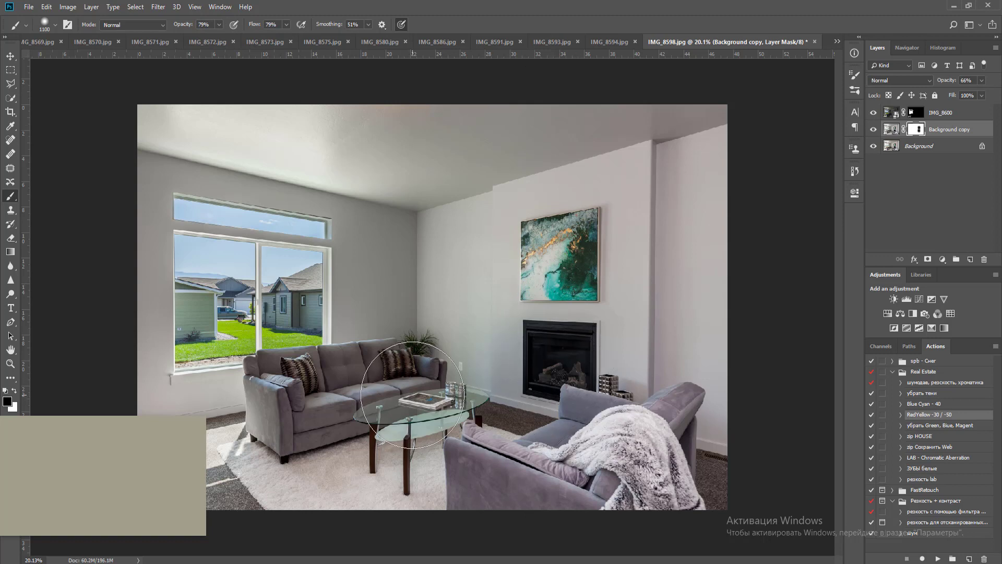
{"action": "mouse_move", "coordinate": [313, 391]}
{"action": "left_mouse_down"}
{"action": "mouse_move", "coordinate": [287, 397]}
{"action": "mouse_move", "coordinate": [332, 385]}
{"action": "left_mouse_up"}
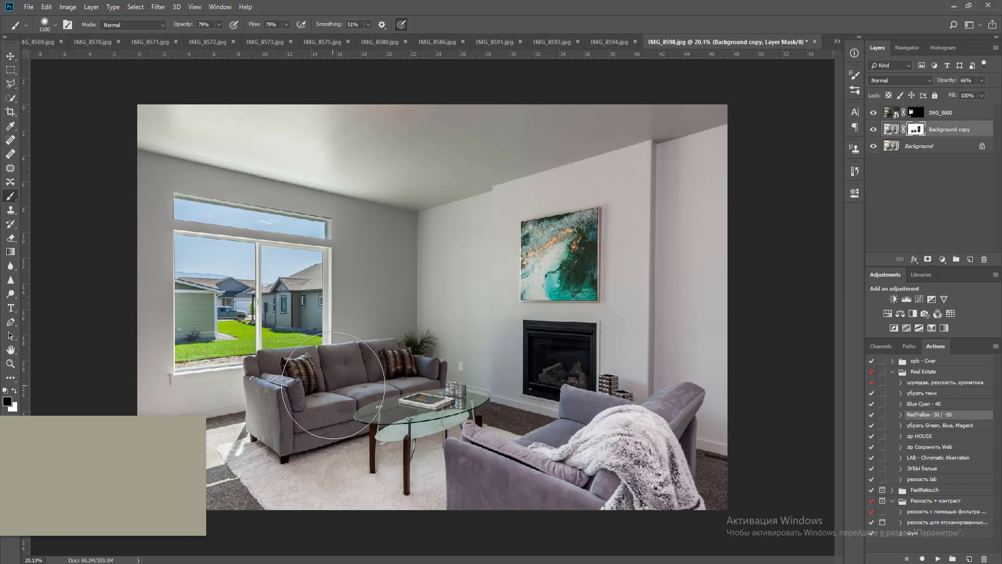
{"action": "key", "text": "ctrl+e"}
{"action": "key", "text": "v"}
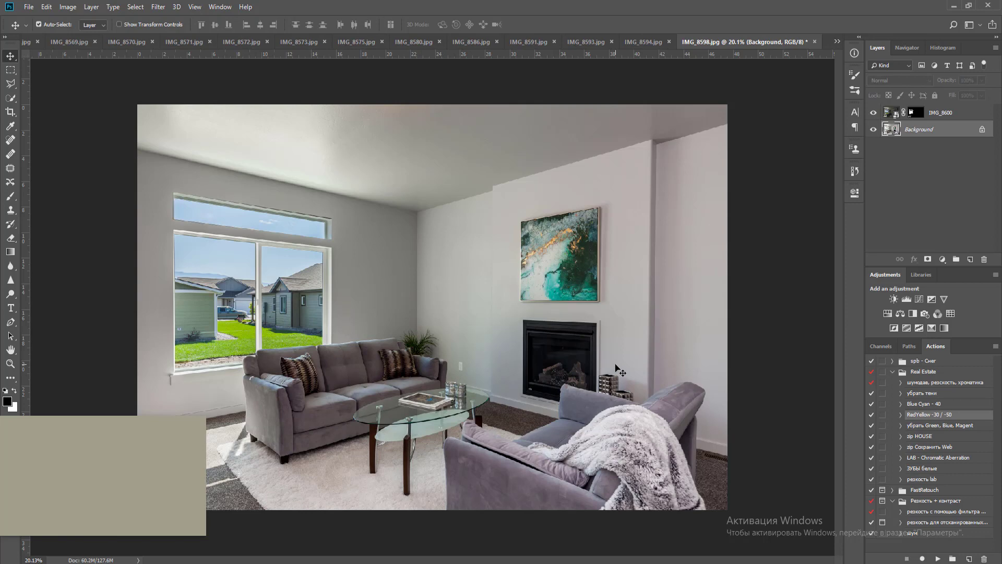
Run the "убрать тени" action on the Background, reduce the opacity of its effect and merge it down
{"action": "left_click", "coordinate": [928, 395]}
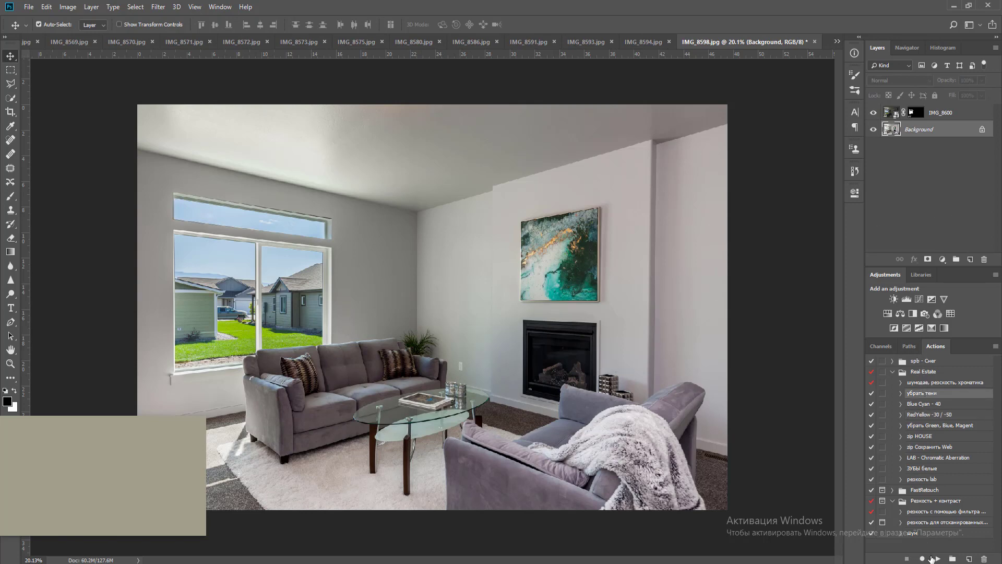
{"action": "left_click", "coordinate": [938, 558]}
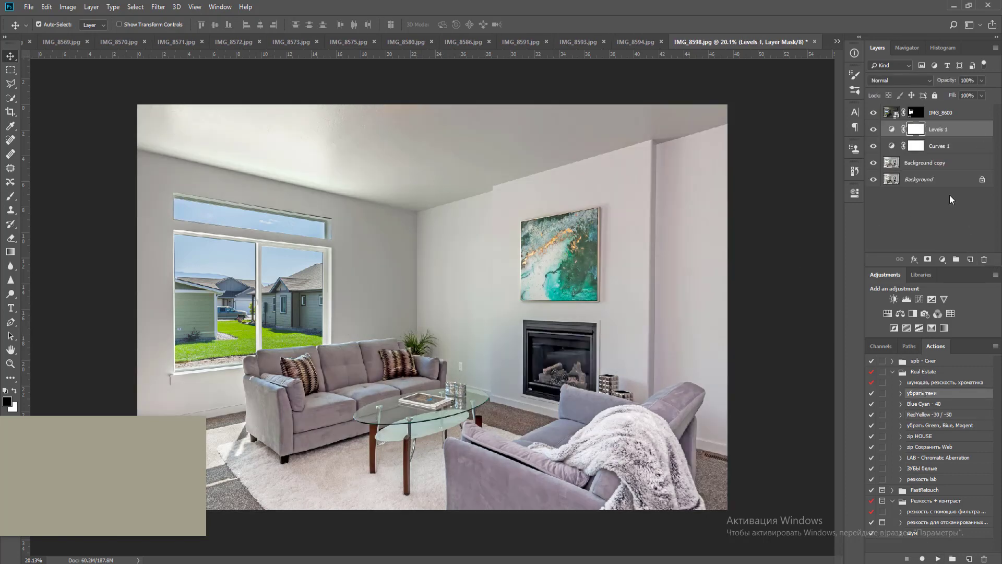
{"action": "left_click_drag", "start_coordinate": [981, 81], "coordinate": [962, 95]}
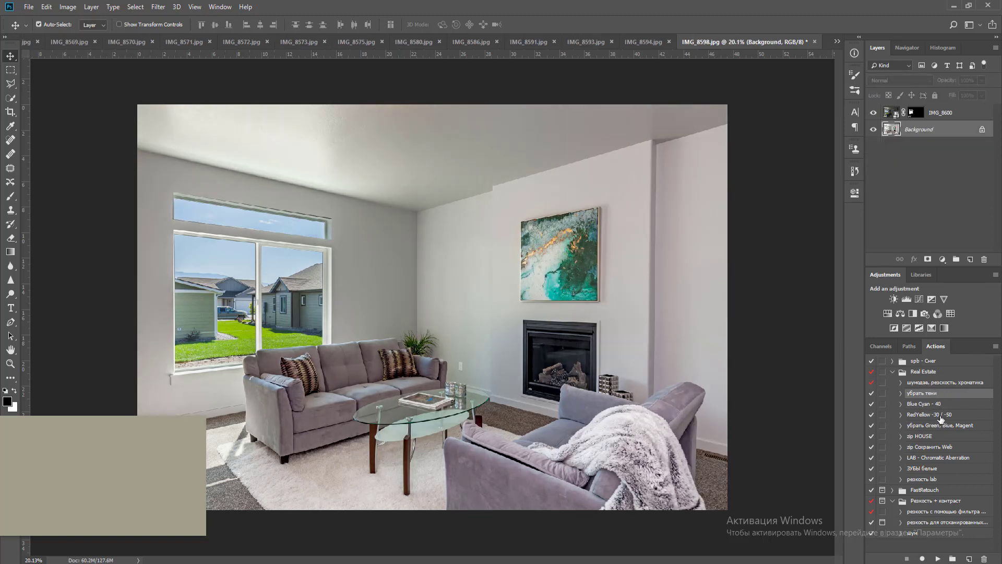
Run the "убрать Green, Blue, Magent" action on the Background to desaturate the colour casts
{"action": "left_click", "coordinate": [939, 415]}
{"action": "left_click", "coordinate": [942, 425]}
{"action": "left_click", "coordinate": [938, 558]}
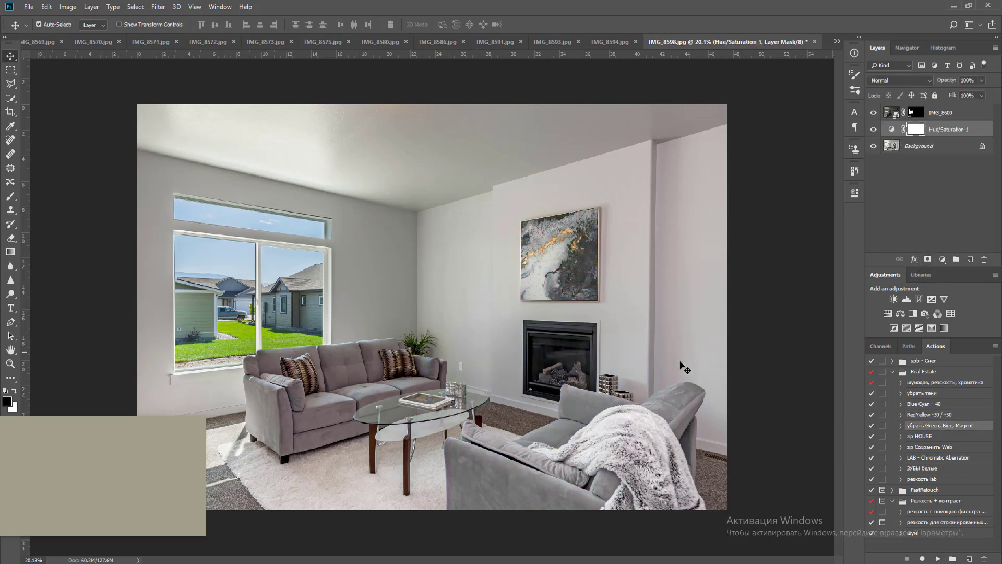
Paint black on the Hue/Saturation 1 mask over the painting, plant, far sofa and coffee table, and merge the adjustment into the Background
{"action": "key", "text": "b"}
{"action": "mouse_move", "coordinate": [556, 269]}
{"action": "left_mouse_down"}
{"action": "mouse_move", "coordinate": [552, 246]}
{"action": "mouse_move", "coordinate": [560, 284]}
{"action": "left_mouse_up"}
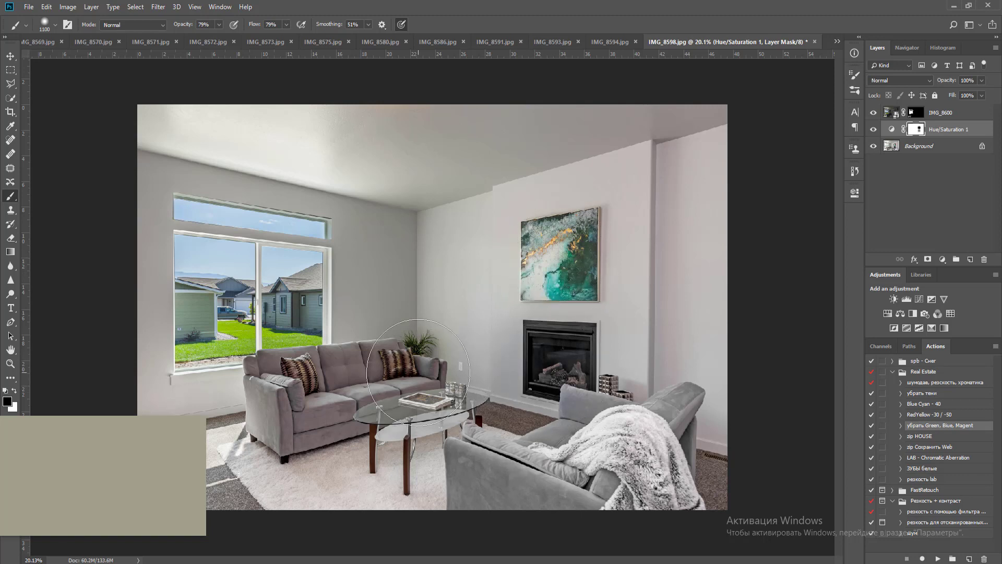
{"action": "left_click_drag", "start_coordinate": [406, 370], "coordinate": [411, 376]}
{"action": "mouse_move", "coordinate": [302, 385]}
{"action": "left_mouse_down"}
{"action": "mouse_move", "coordinate": [284, 402]}
{"action": "mouse_move", "coordinate": [435, 413]}
{"action": "mouse_move", "coordinate": [418, 433]}
{"action": "mouse_move", "coordinate": [448, 407]}
{"action": "mouse_move", "coordinate": [430, 432]}
{"action": "left_mouse_up"}
{"action": "key", "text": "ctrl+e"}
{"action": "key", "text": "o"}
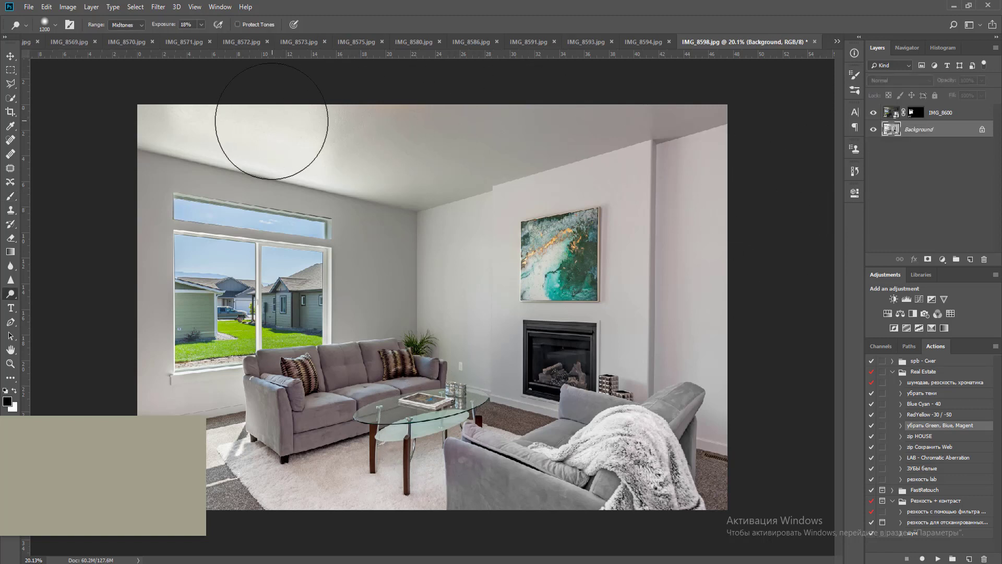
Add a Curves adjustment above the Background and brighten the midtones with a point at input 112, output 130
{"action": "left_click", "coordinate": [917, 299]}
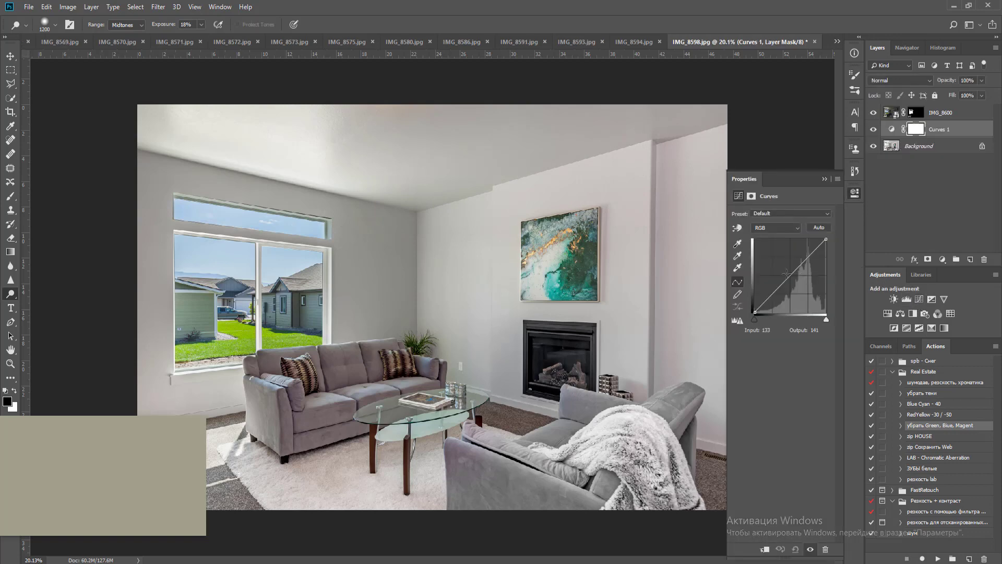
{"action": "left_click_drag", "start_coordinate": [786, 272], "coordinate": [786, 274]}
{"action": "key", "text": "ctrl+minus"}
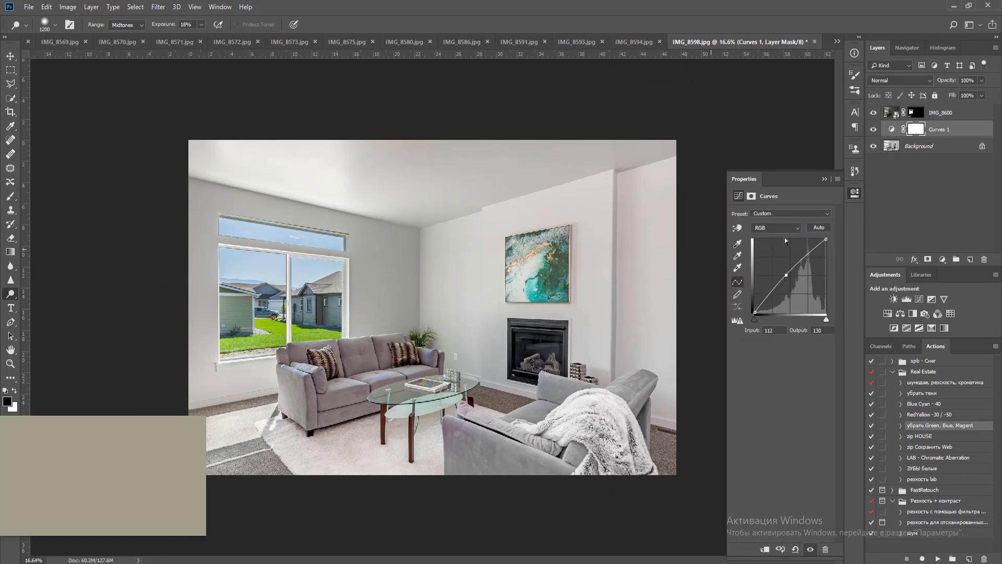
Paint black on the Curves 1 mask over the furniture and floor in the lower room with a very large brush at 79% opacity
{"action": "left_click", "coordinate": [912, 136]}
{"action": "key", "text": "b"}
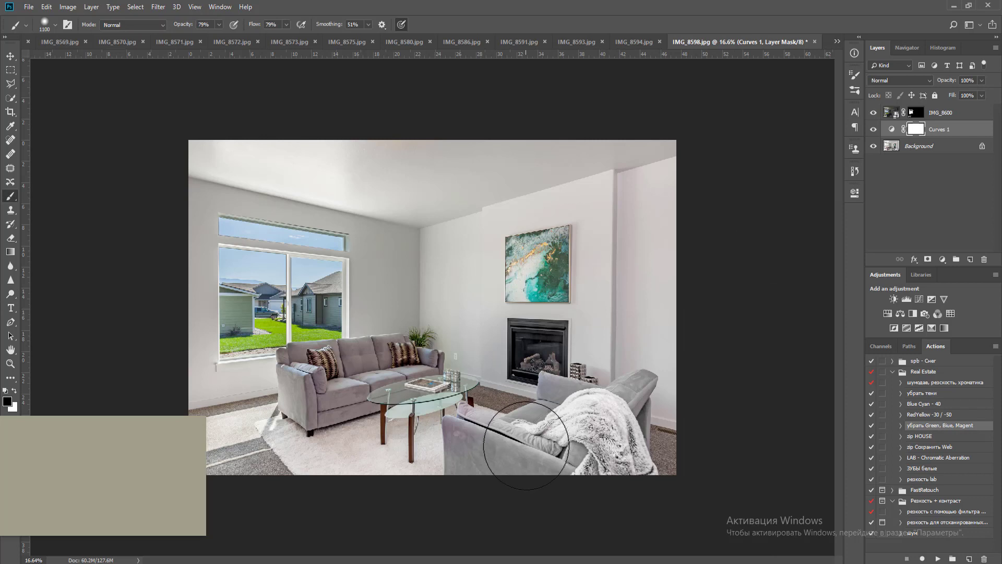
{"action": "key", "text": "bracketright"}
{"action": "key", "text": "bracketright"}
{"action": "key", "text": "bracketright"}
{"action": "key", "text": "bracketright"}
{"action": "key", "text": "bracketright"}
{"action": "key", "text": "bracketright"}
{"action": "key", "text": "bracketright"}
{"action": "key", "text": "bracketright"}
{"action": "key", "text": "bracketright"}
{"action": "key", "text": "bracketright"}
{"action": "mouse_move", "coordinate": [637, 425]}
{"action": "left_mouse_down"}
{"action": "mouse_move", "coordinate": [470, 422]}
{"action": "mouse_move", "coordinate": [314, 448]}
{"action": "left_mouse_up"}
{"action": "key", "text": "bracketleft"}
{"action": "key", "text": "bracketleft"}
{"action": "key", "text": "bracketleft"}
{"action": "key", "text": "bracketleft"}
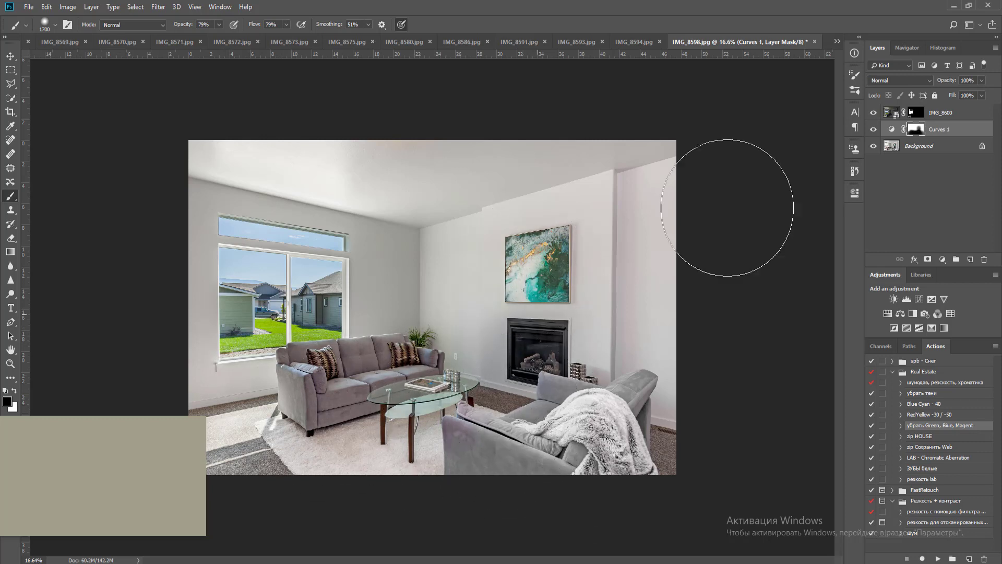
Refine the IMG_8600 mask with radius 2 px, smooth 2, feather 2.0 px, contrast 10% and edge shift -15%, output to a new layer with mask
{"action": "left_click", "coordinate": [950, 114]}
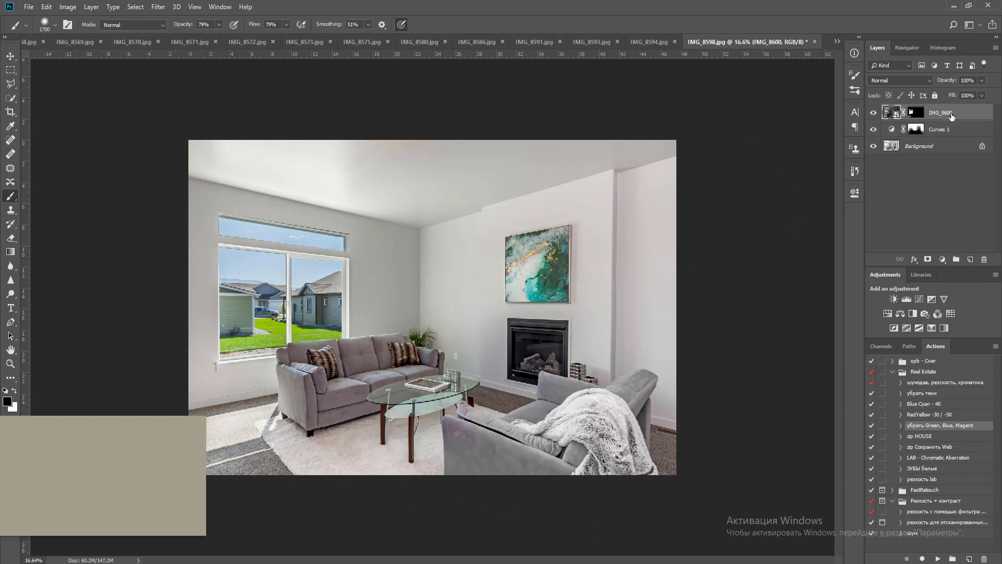
{"action": "right_click", "coordinate": [916, 112]}
{"action": "left_click", "coordinate": [919, 189]}
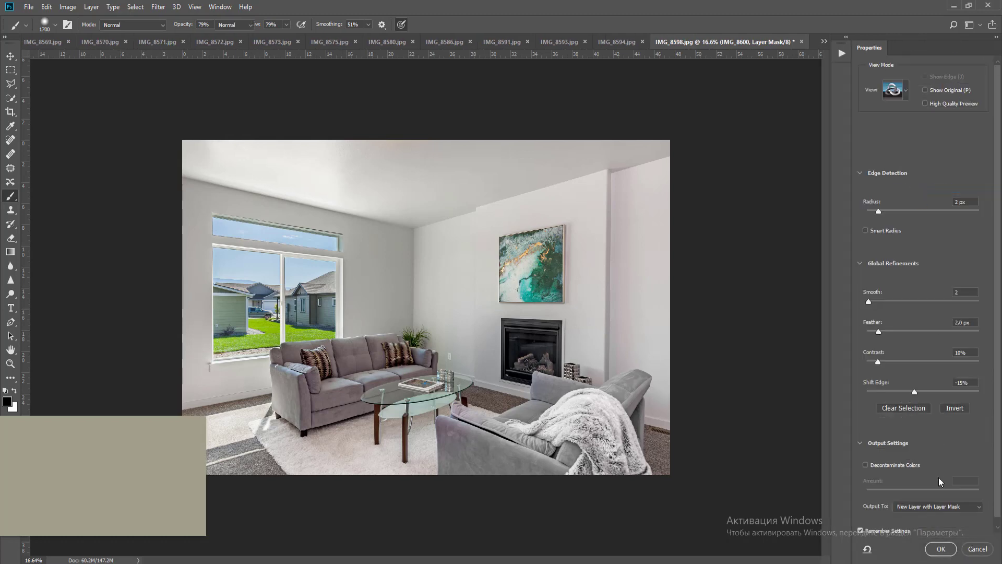
{"action": "left_click", "coordinate": [940, 549]}
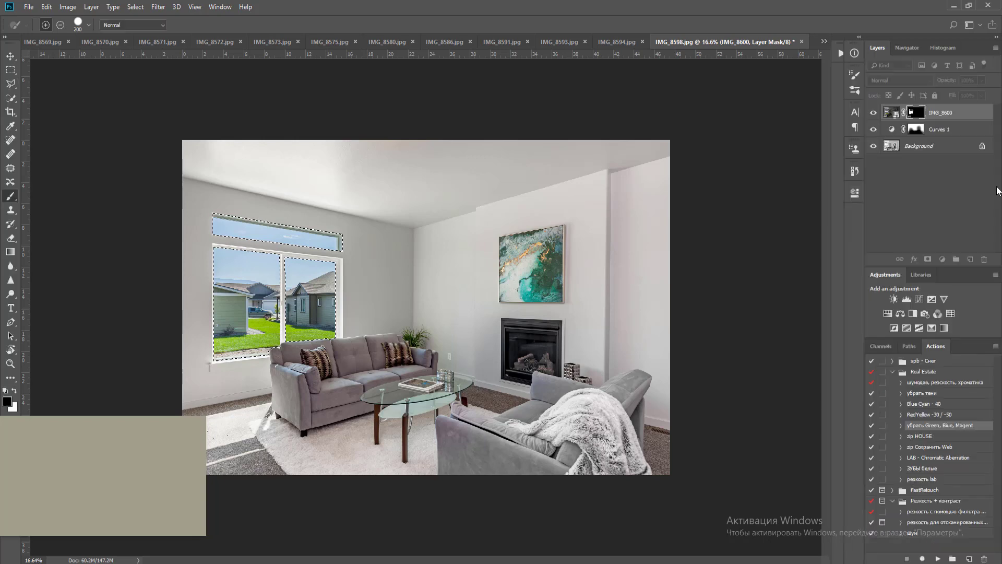
Set the IMG_8600 copy layer's opacity to 68% and merge all layers into the Background
{"action": "left_click", "coordinate": [981, 81]}
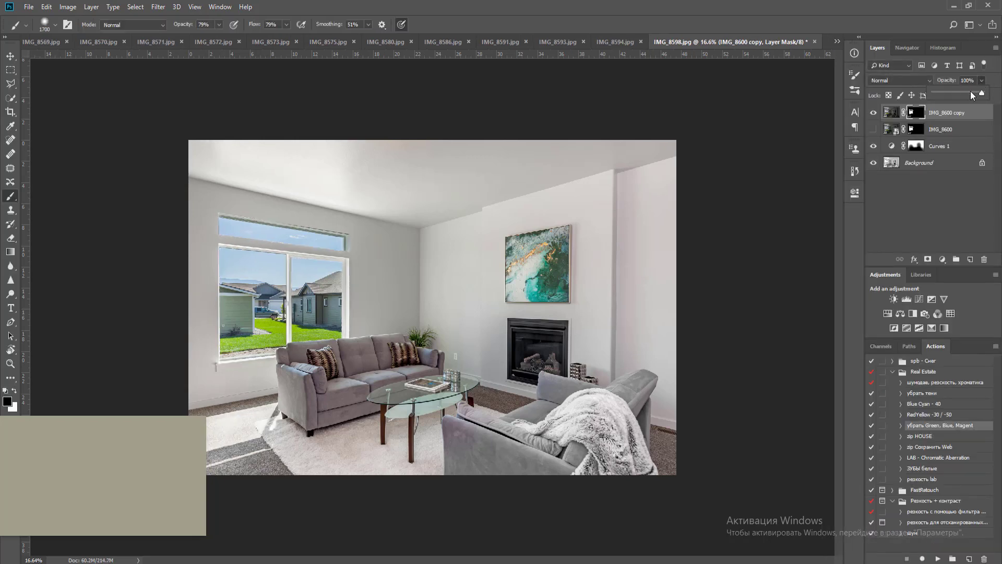
{"action": "left_click", "coordinate": [971, 94]}
{"action": "left_click_drag", "start_coordinate": [965, 93], "coordinate": [965, 92]}
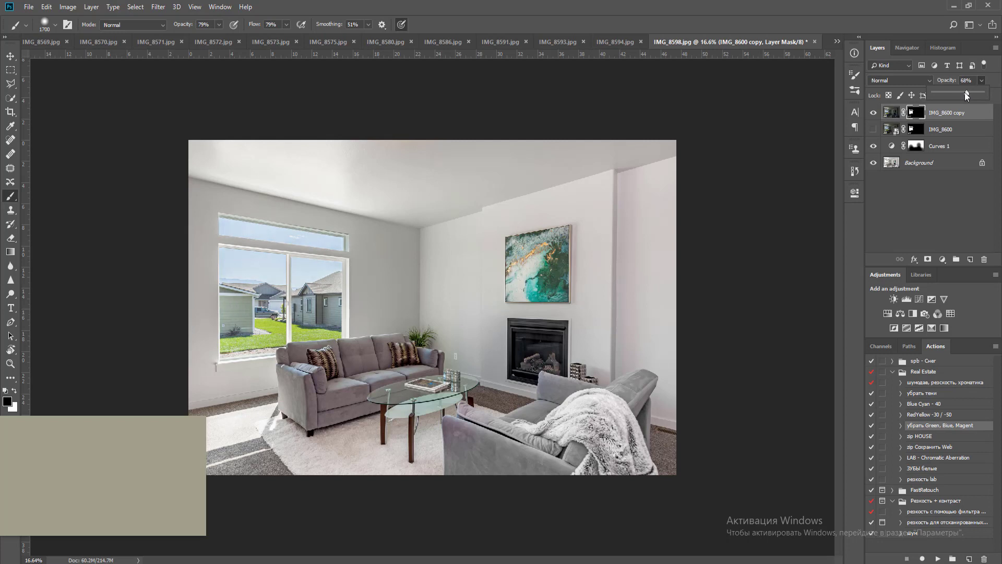
{"action": "left_click", "coordinate": [944, 163], "text": "shift"}
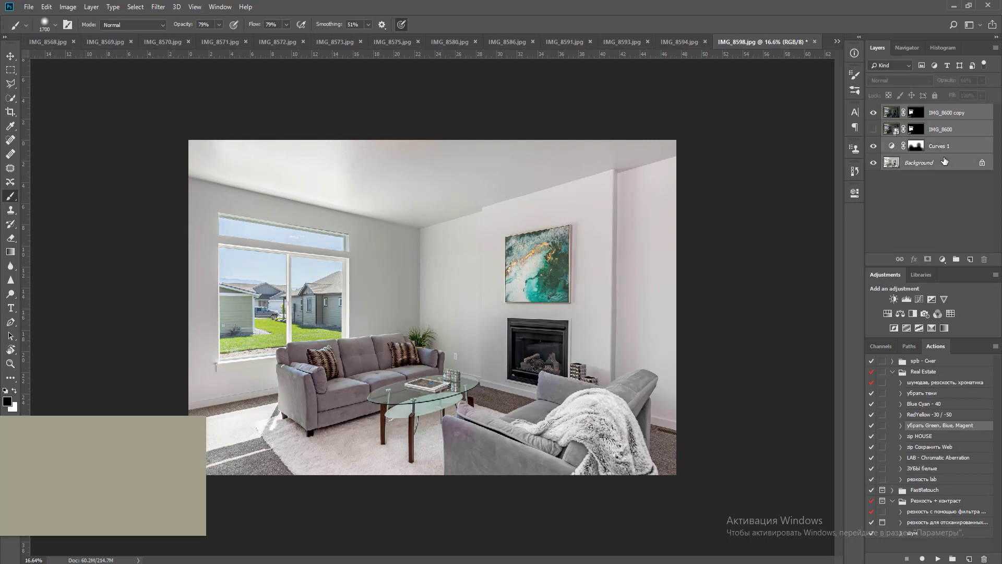
{"action": "key", "text": "ctrl+e"}
{"action": "key", "text": "v"}
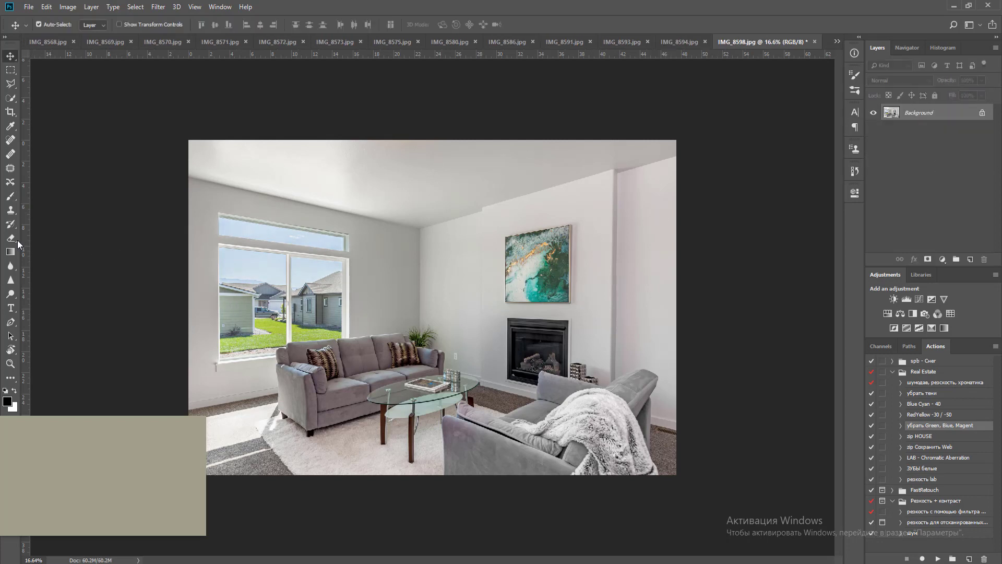
Place vertical guides along the window's left edge and the right edge of the protruding fireplace wall
{"action": "left_click_drag", "start_coordinate": [24, 243], "coordinate": [217, 272]}
{"action": "key", "text": "ctrl+plus"}
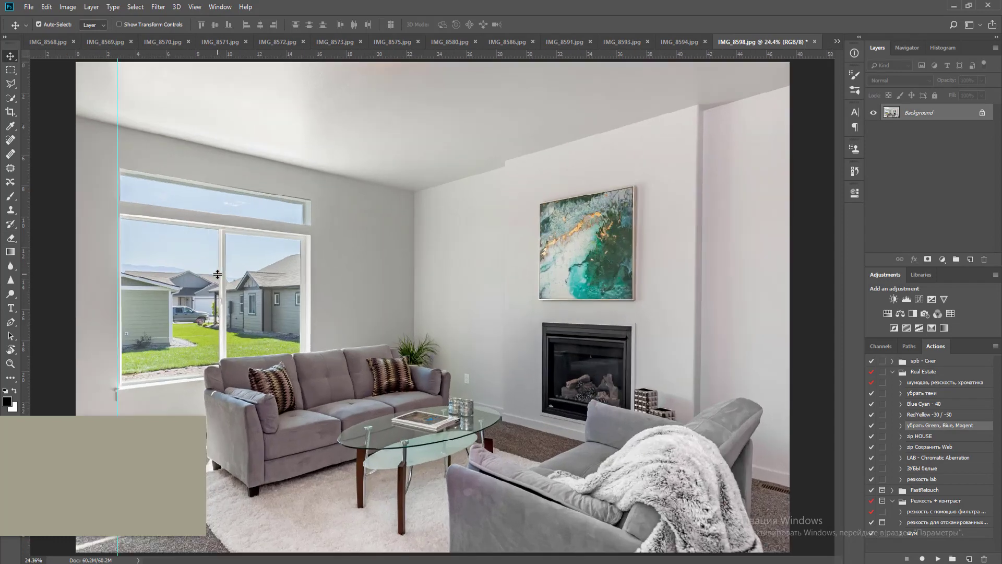
{"action": "scroll", "coordinate": [217, 274], "scroll_direction": "down", "scroll_amount": 1}
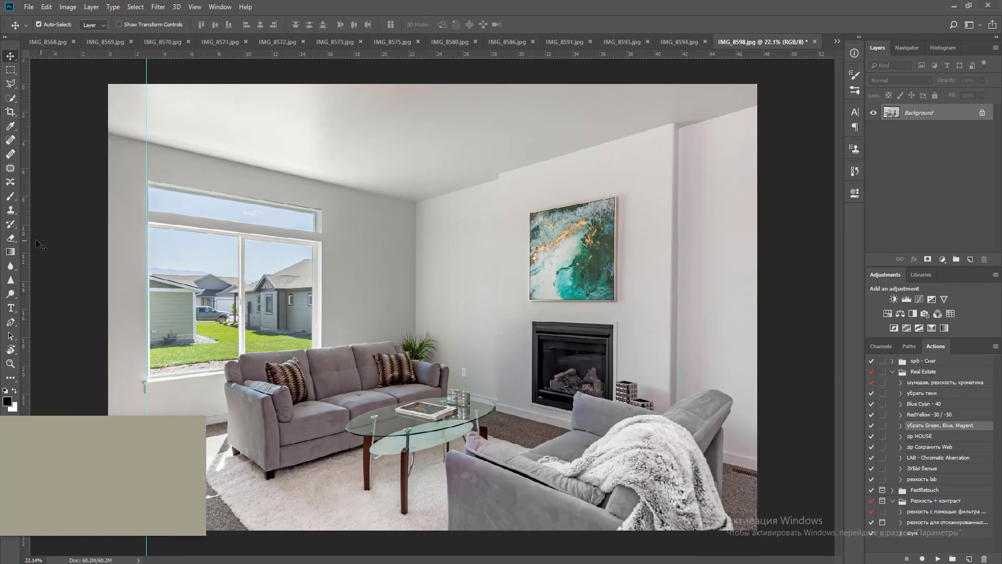
{"action": "left_click_drag", "start_coordinate": [27, 244], "coordinate": [676, 293]}
Duplicate the Background and pull the copy's lower-right corner slightly outward to straighten the verticals, with a 0.90° horizontal skew
{"action": "key", "text": "ctrl+j"}
{"action": "key", "text": "ctrl+t"}
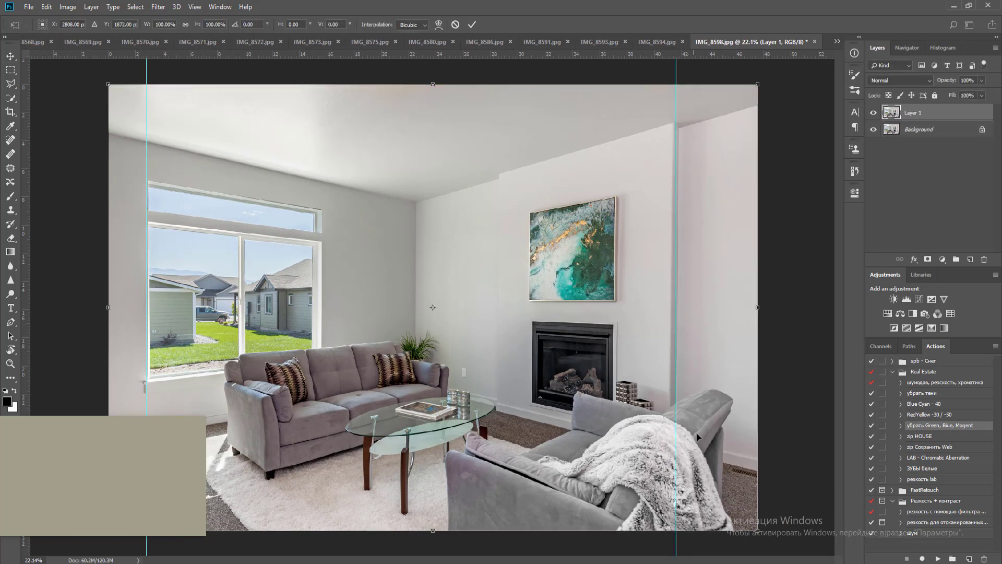
{"action": "left_click_drag", "start_coordinate": [761, 535], "coordinate": [764, 531], "text": "ctrl"}
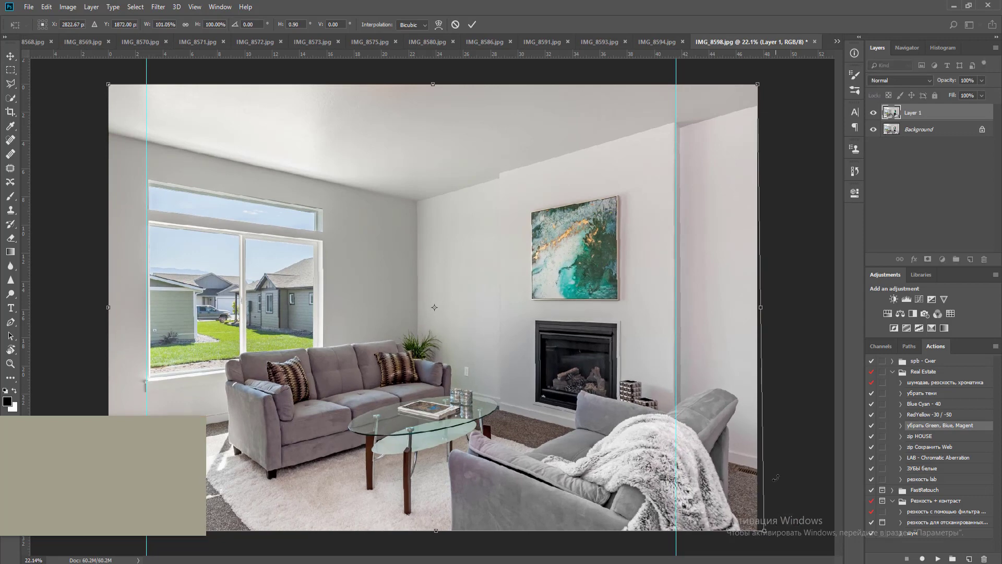
{"action": "key", "text": "Return"}
Merge the straightened copy into the Background and close IMG_8598.jpg, saving the changes with the default JPEG options
{"action": "key", "text": "ctrl+e"}
{"action": "key", "text": "ctrl+w"}
{"action": "key", "text": "Return"}
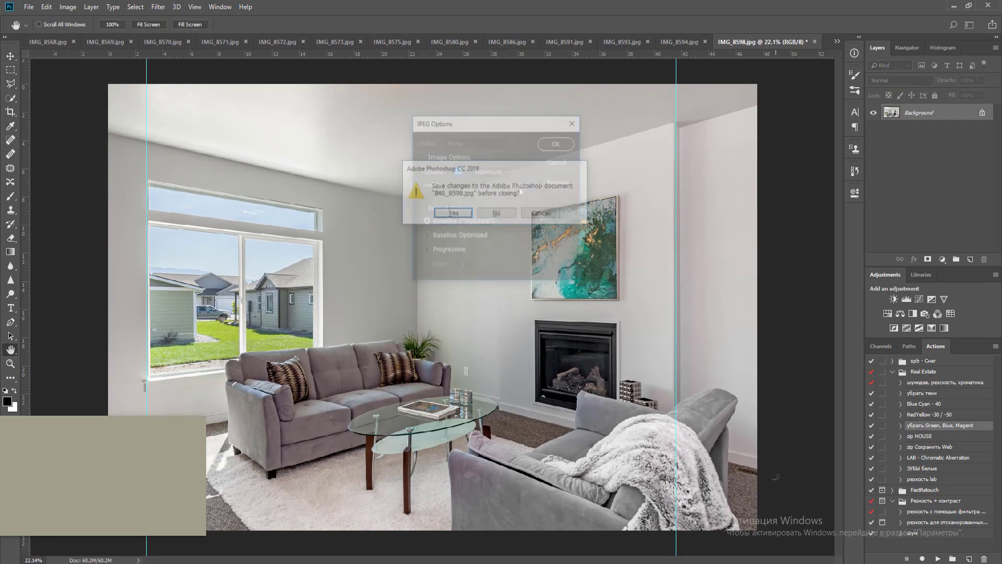
{"action": "key", "text": "Return"}
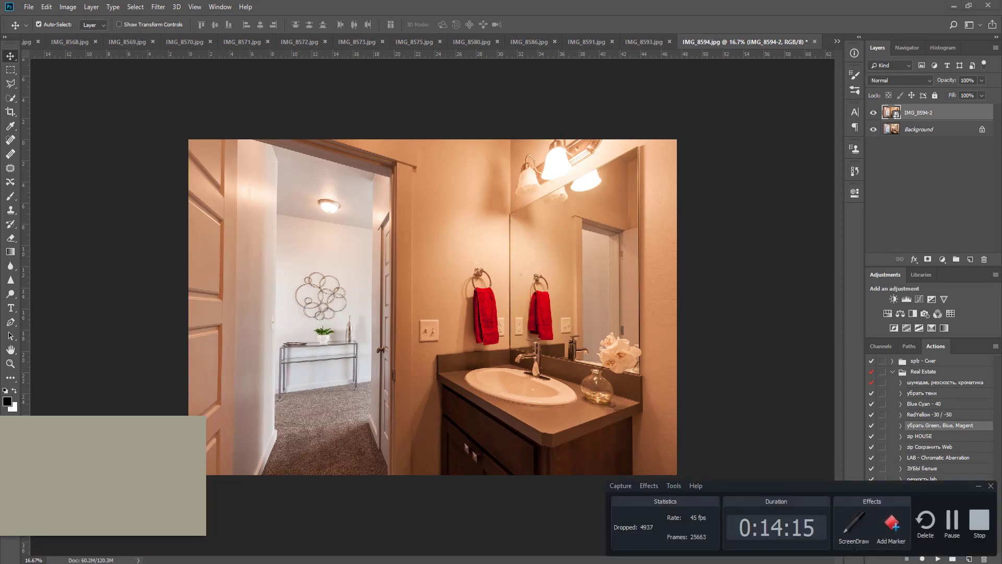
Hide the IMG_8594-2 layer with a black mask and prepare a white brush at 55% opacity and 42% flow
{"action": "mouse_move", "coordinate": [628, 563]}
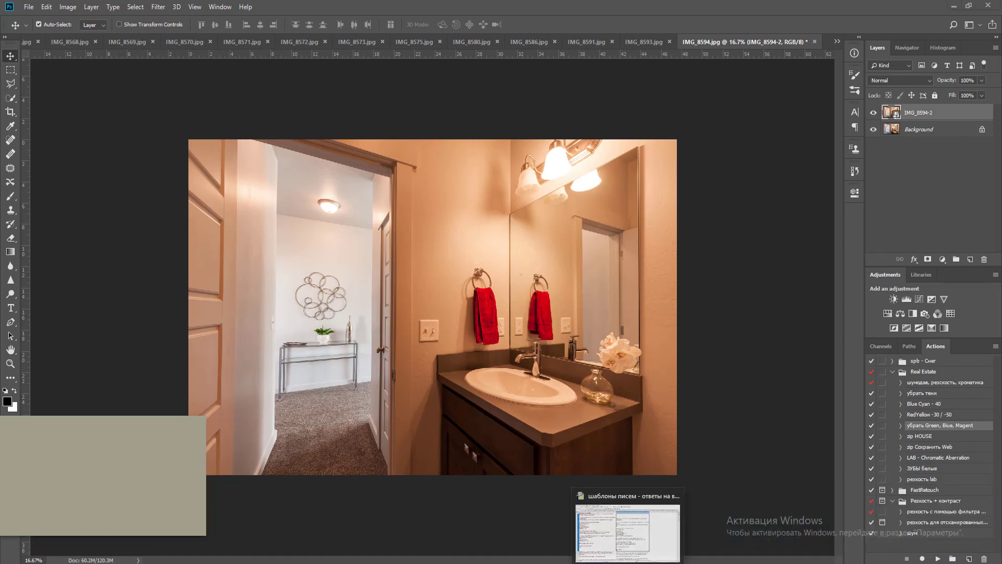
{"action": "left_click", "coordinate": [929, 259], "text": "alt"}
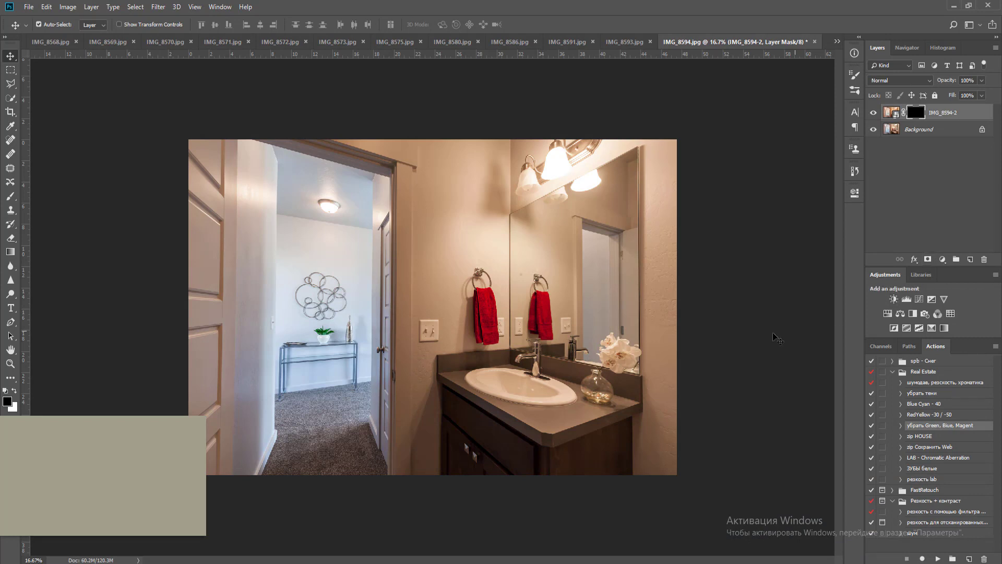
{"action": "key", "text": "b"}
{"action": "key", "text": "x"}
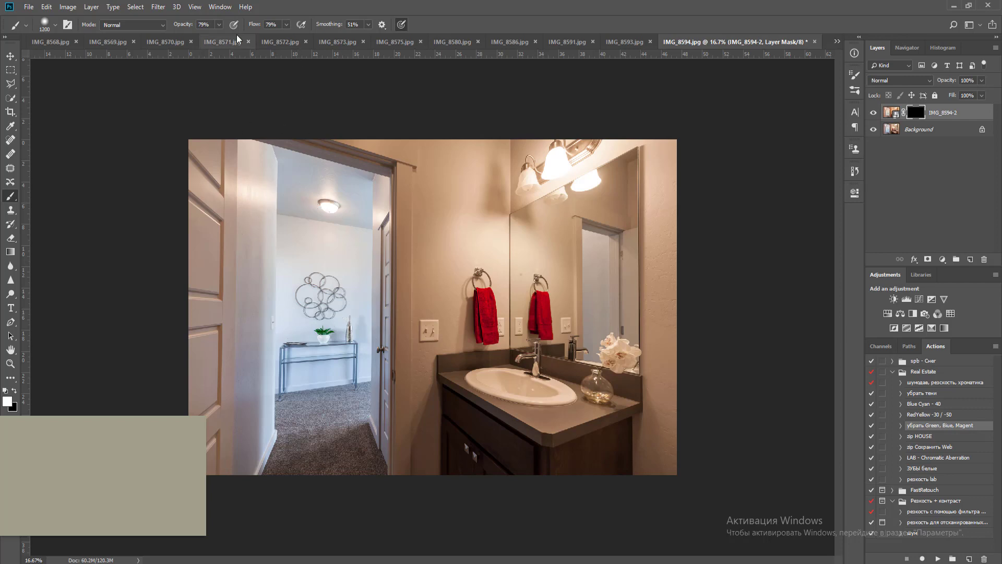
{"action": "left_click", "coordinate": [219, 24]}
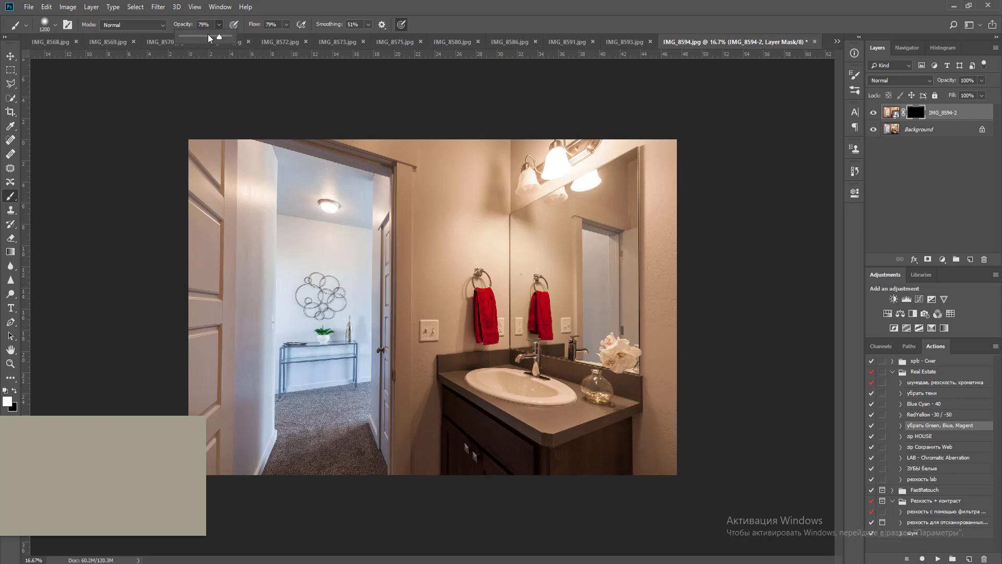
{"action": "left_click", "coordinate": [286, 25]}
{"action": "left_click", "coordinate": [269, 36]}
{"action": "key", "text": "bracketleft"}
{"action": "key", "text": "bracketleft"}
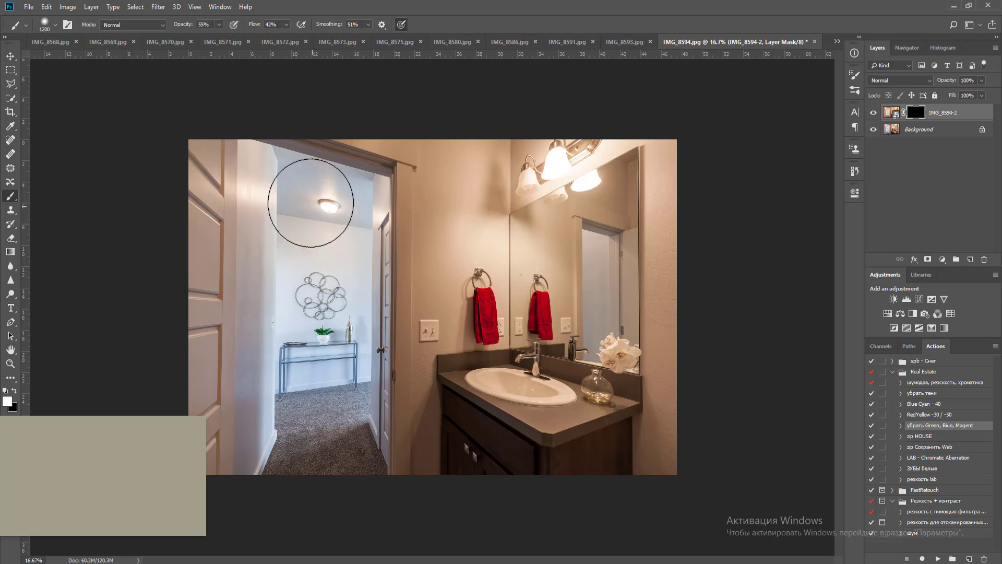
Paint white on the IMG_8594-2 mask over the hallway seen through the doorway, and merge all layers into the Background
{"action": "mouse_move", "coordinate": [286, 180]}
{"action": "left_mouse_down"}
{"action": "mouse_move", "coordinate": [291, 459]}
{"action": "mouse_move", "coordinate": [308, 369]}
{"action": "mouse_move", "coordinate": [318, 423]}
{"action": "left_mouse_up"}
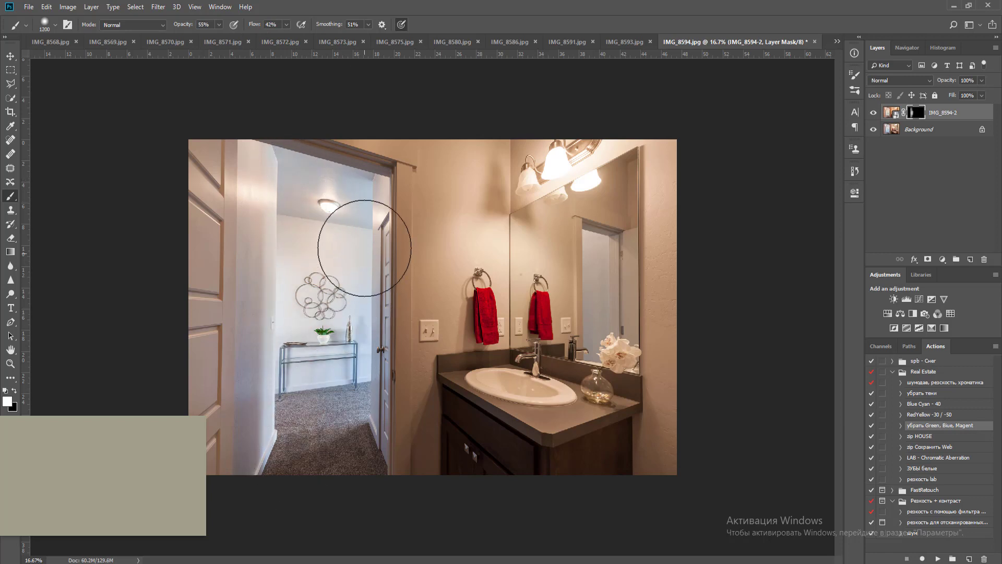
{"action": "key", "text": "bracketright"}
{"action": "mouse_move", "coordinate": [353, 362]}
{"action": "left_mouse_down"}
{"action": "mouse_move", "coordinate": [341, 381]}
{"action": "mouse_move", "coordinate": [360, 346]}
{"action": "mouse_move", "coordinate": [343, 399]}
{"action": "left_mouse_up"}
{"action": "key", "text": "bracketleft"}
{"action": "key", "text": "bracketleft"}
{"action": "key", "text": "bracketleft"}
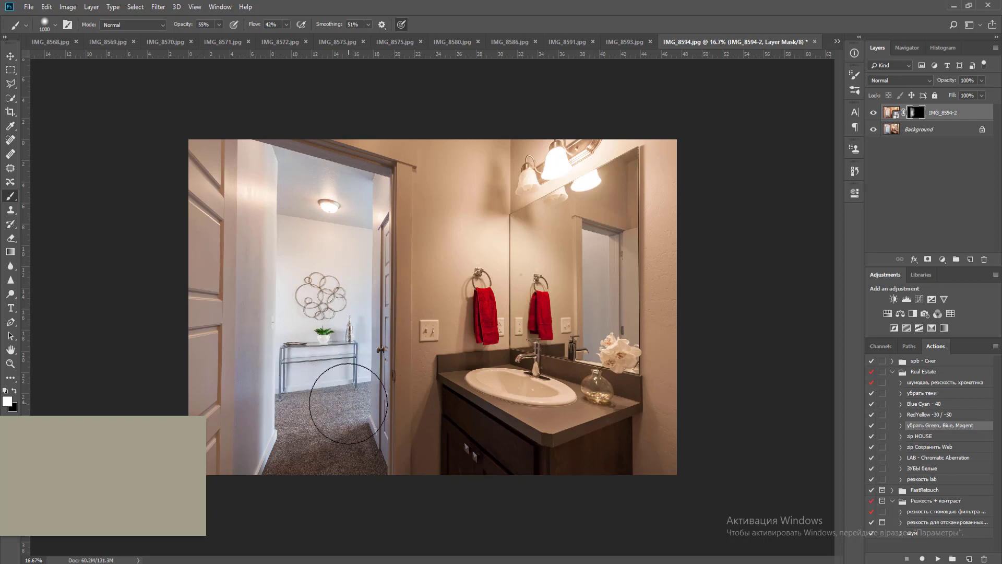
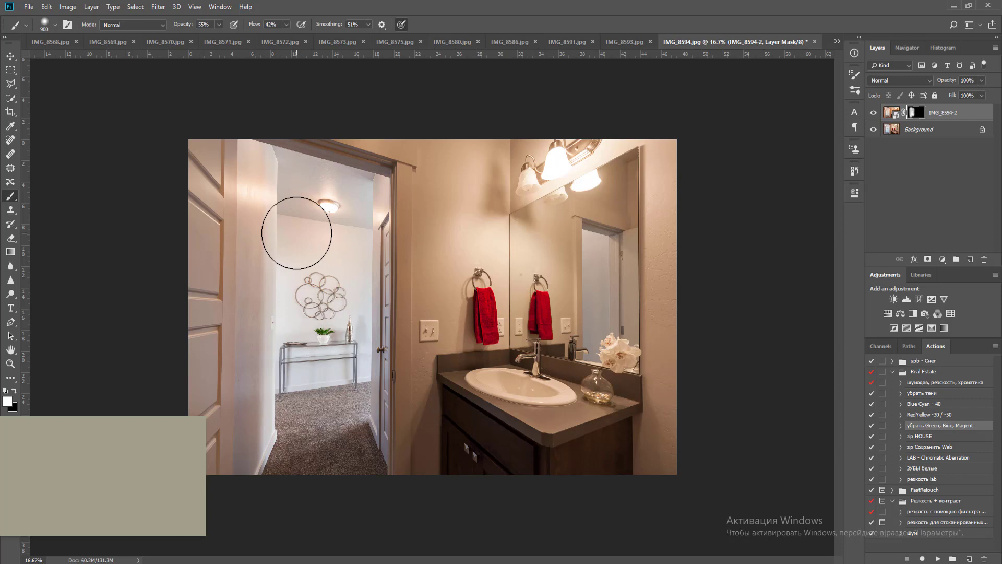
{"action": "left_click", "coordinate": [924, 130]}
{"action": "key", "text": "ctrl+shift+e"}
{"action": "key", "text": "v"}
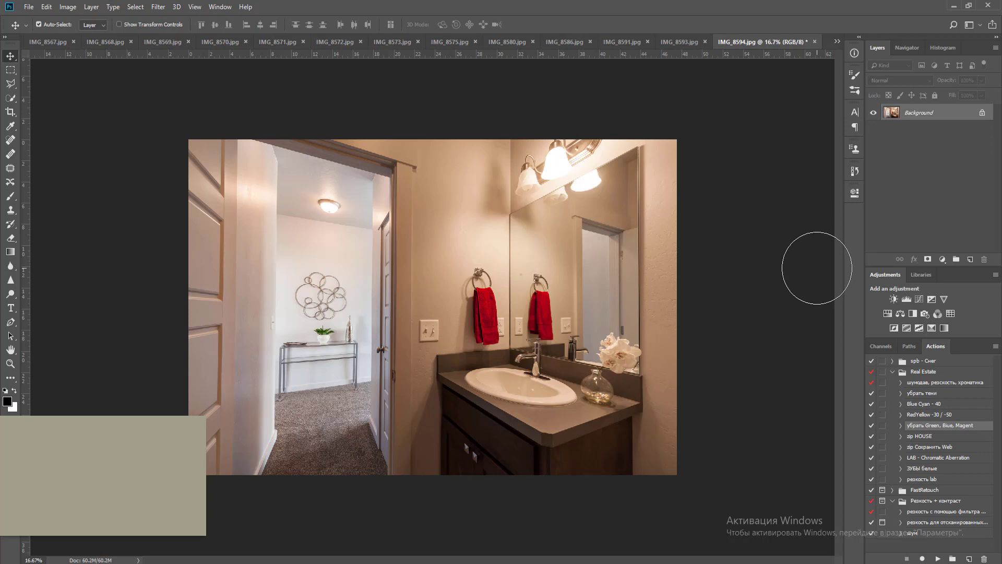
Play the "RedYellow -30 / -50" action and the "убрать тени" action on IMG_8594
{"action": "left_click", "coordinate": [963, 416]}
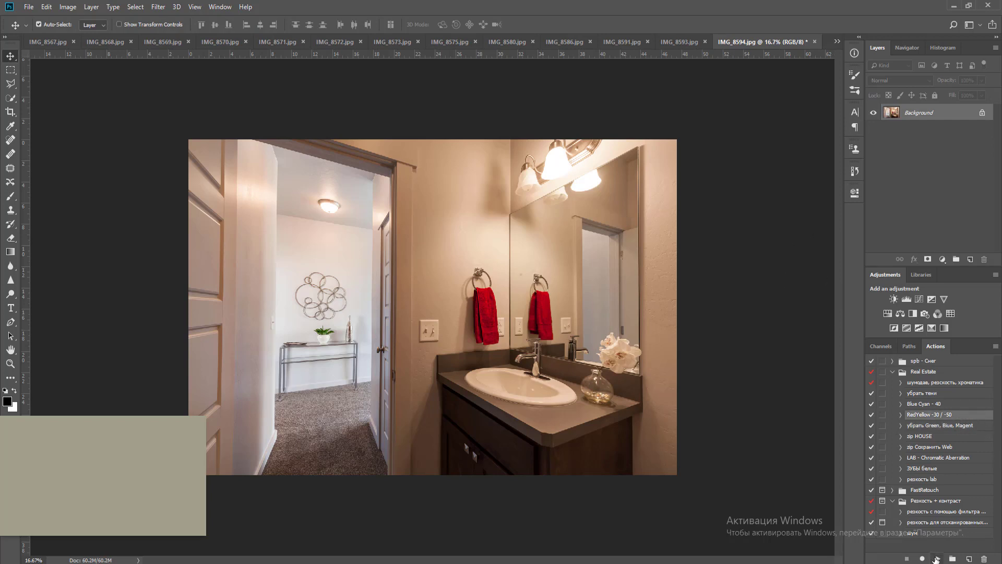
{"action": "left_click", "coordinate": [937, 558]}
{"action": "left_click", "coordinate": [946, 384]}
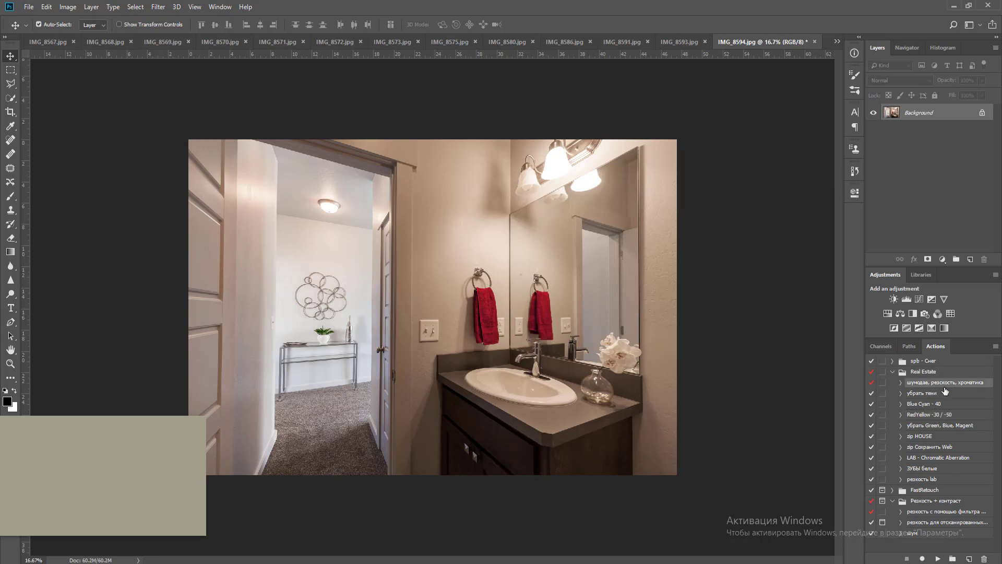
{"action": "left_click", "coordinate": [942, 395]}
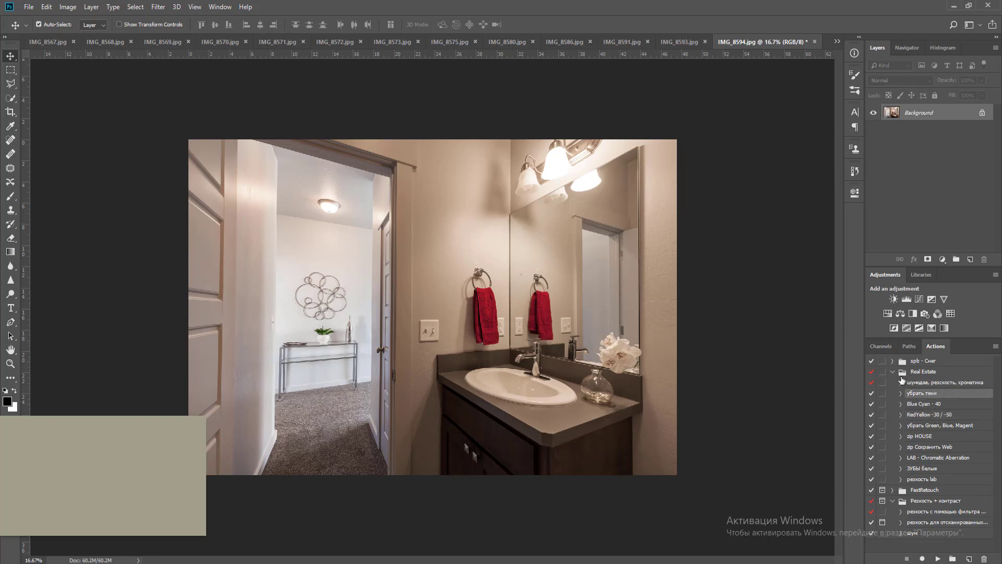
{"action": "left_click", "coordinate": [937, 557]}
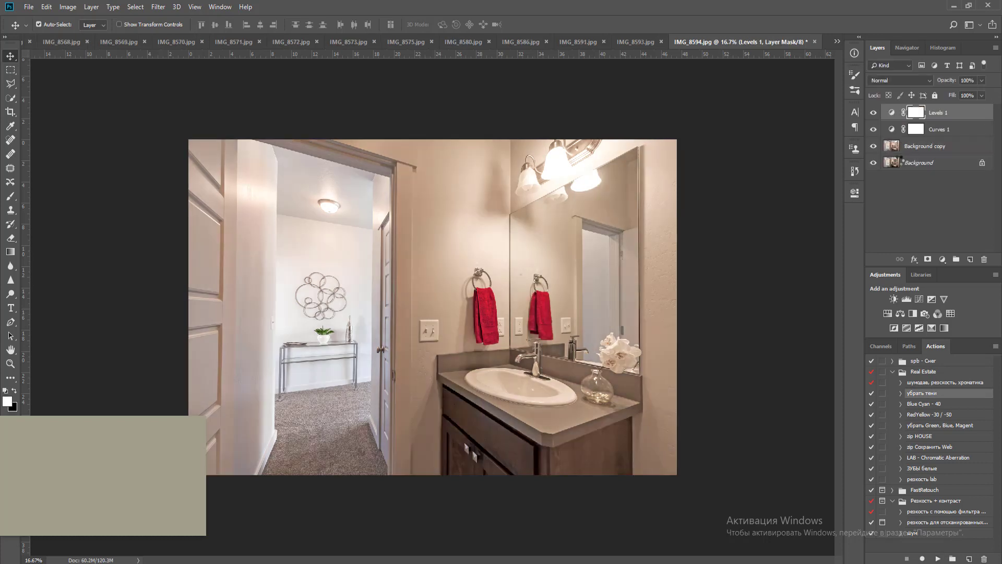
Lower the opacity of the shadow-lightened Levels 1 layer somewhat and merge it into the Background
{"action": "left_click", "coordinate": [981, 80]}
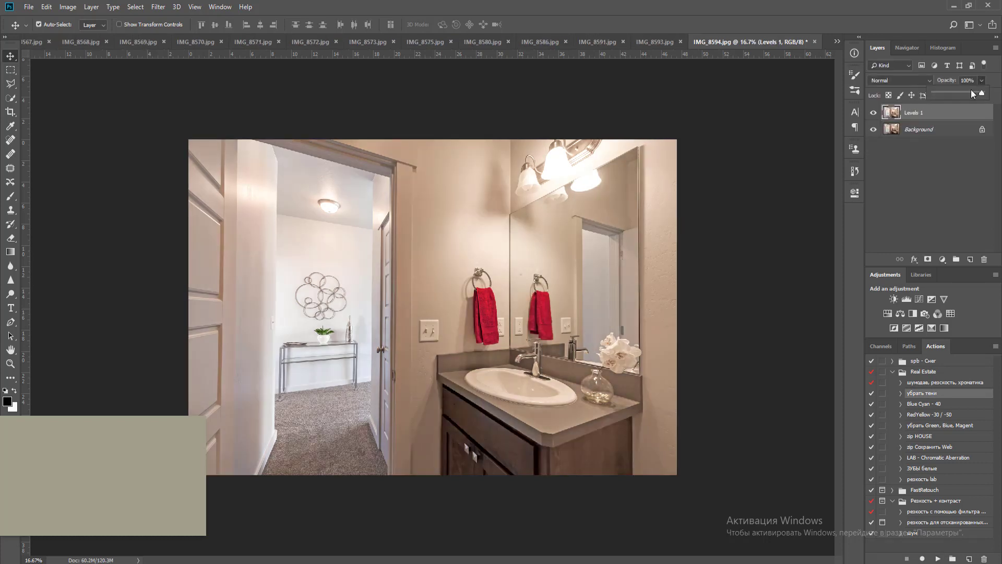
{"action": "left_click_drag", "start_coordinate": [984, 93], "coordinate": [969, 95]}
{"action": "key", "text": "ctrl+e"}
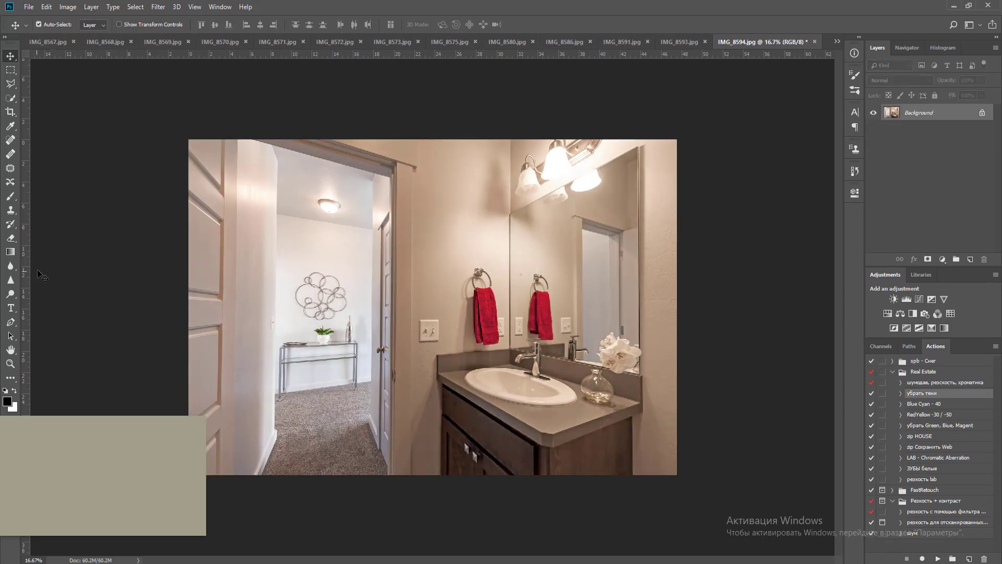
Place a vertical guide at the open door's edge, pull a Background copy's upper-left corner slightly outward to straighten it, and merge down
{"action": "left_click_drag", "start_coordinate": [25, 267], "coordinate": [232, 273]}
{"action": "key", "text": "ctrl+j"}
{"action": "key", "text": "ctrl+t"}
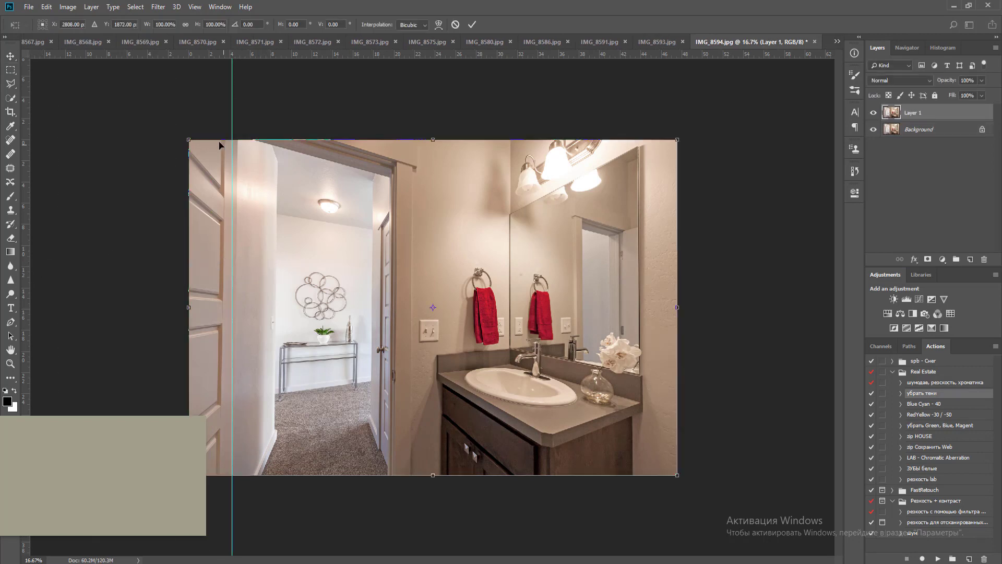
{"action": "left_click_drag", "start_coordinate": [188, 140], "coordinate": [186, 144]}
{"action": "key", "text": "Return"}
{"action": "key", "text": "ctrl+e"}
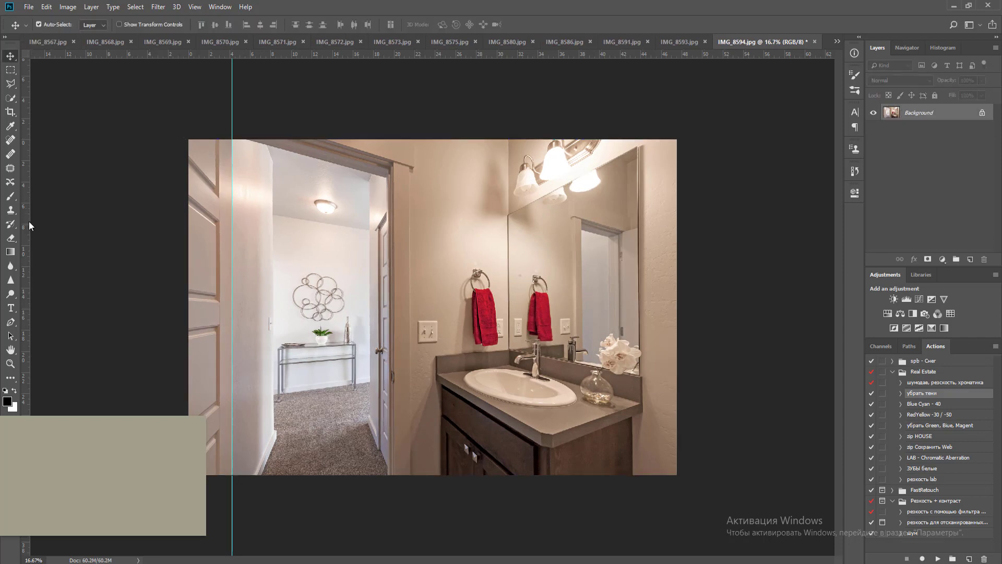
Place a vertical guide at the mirror's right edge, shift a Background copy's upper-right corner to align the edge, and merge down
{"action": "left_click_drag", "start_coordinate": [30, 226], "coordinate": [642, 236]}
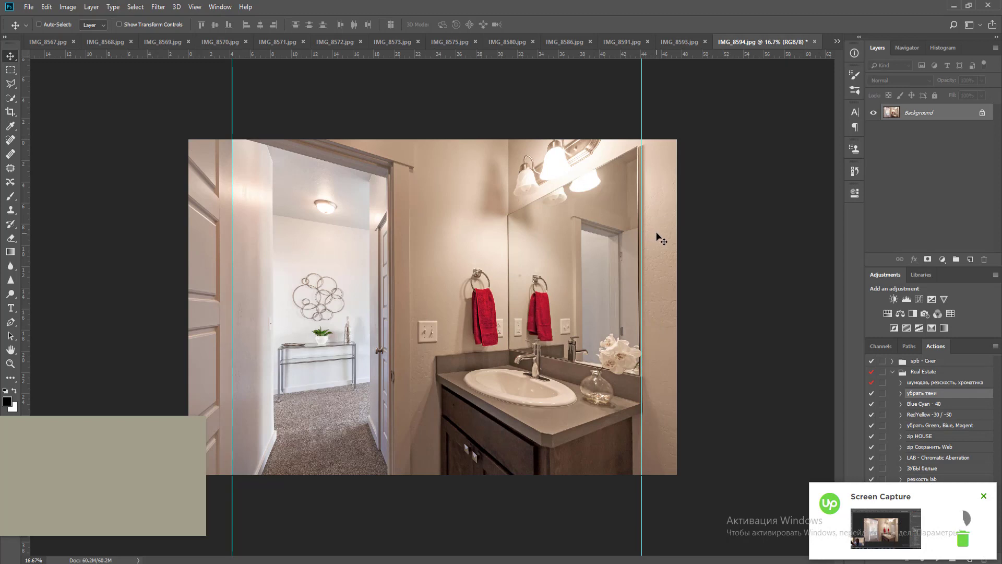
{"action": "key", "text": "ctrl+j"}
{"action": "key", "text": "ctrl+t"}
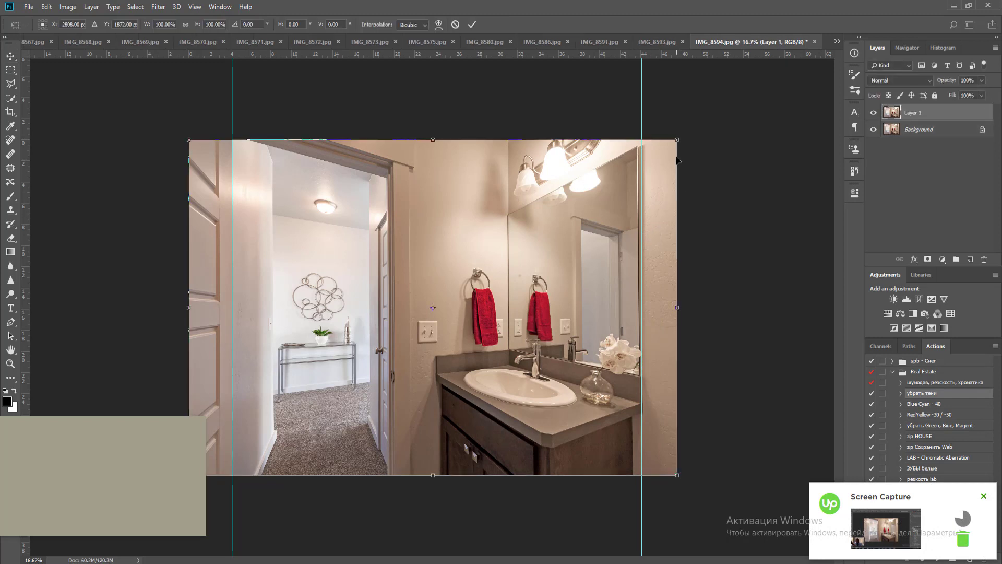
{"action": "left_click_drag", "start_coordinate": [680, 141], "coordinate": [675, 148]}
{"action": "key", "text": "Return"}
{"action": "key", "text": "ctrl+e"}
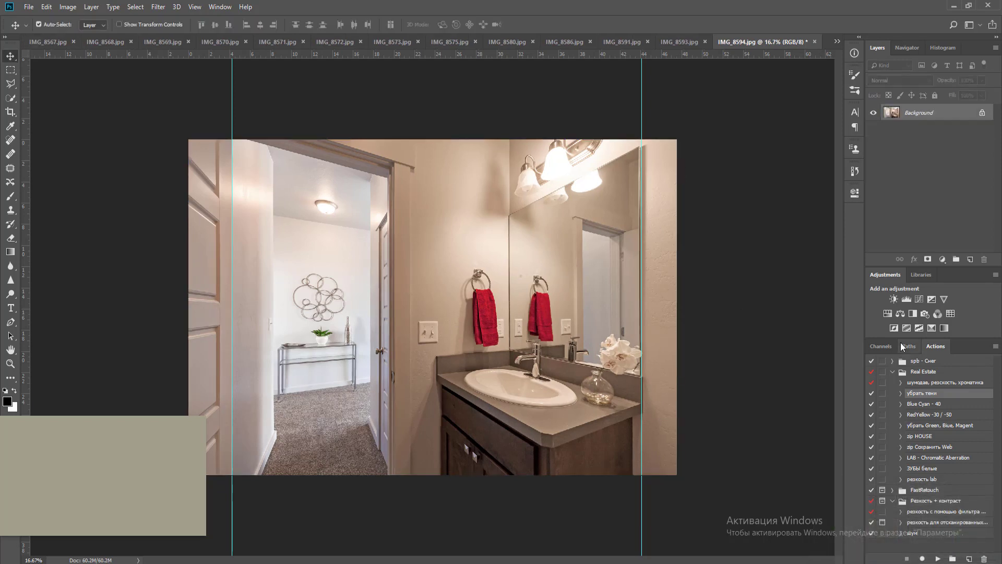
Brighten the photo with a Levels adjustment by lowering the white input level slightly, and merge it into the Background
{"action": "left_click", "coordinate": [906, 300]}
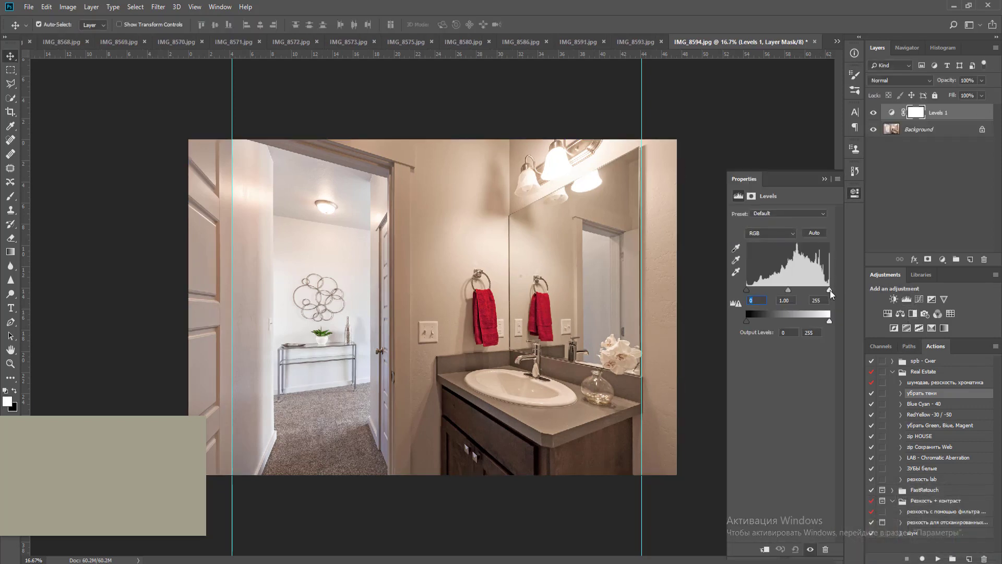
{"action": "left_click_drag", "start_coordinate": [830, 290], "coordinate": [826, 291]}
{"action": "key", "text": "ctrl+e"}
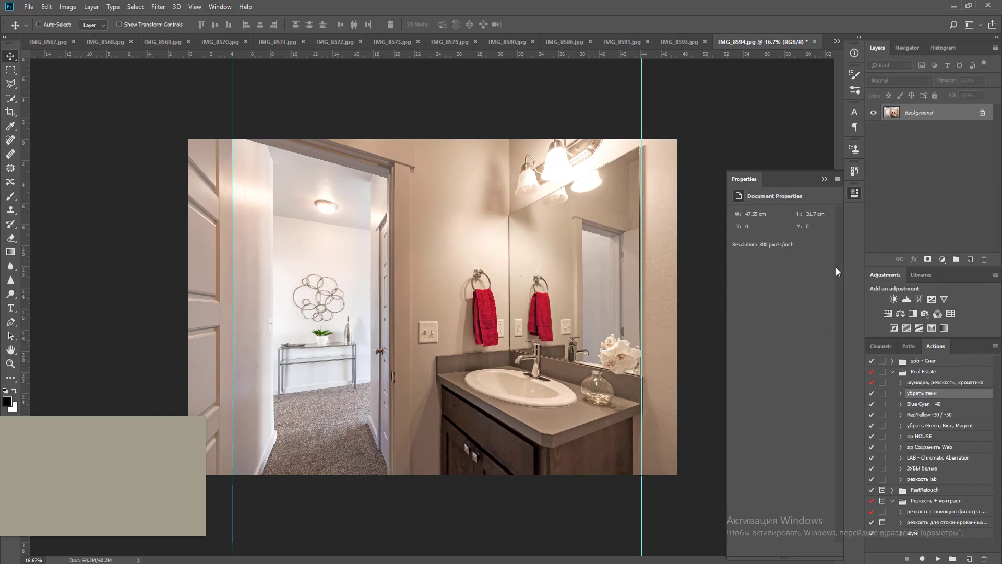
Play the "RedYellow -30 / -50" action again and add a white mask to its desaturated Layer 1
{"action": "left_click", "coordinate": [939, 413]}
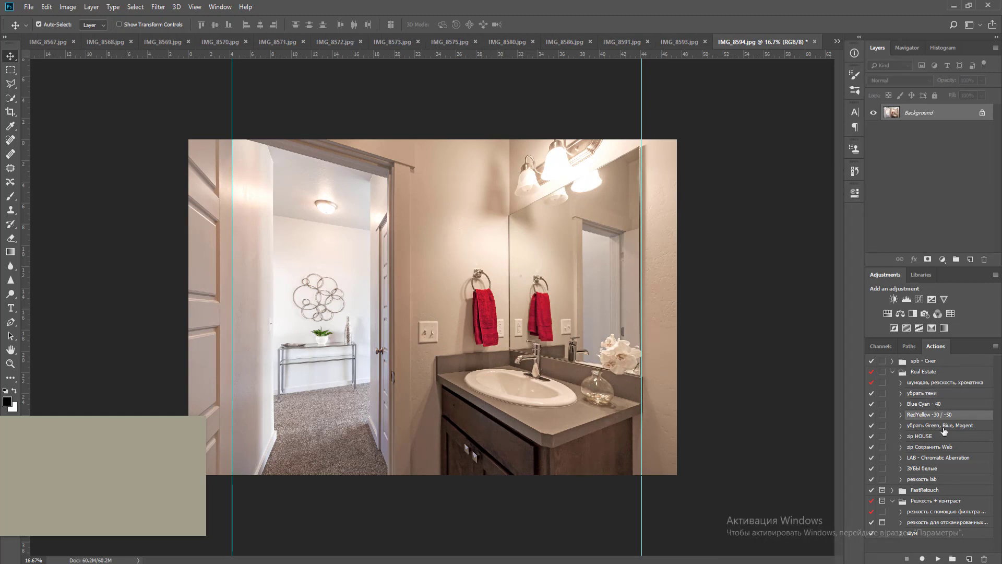
{"action": "left_click", "coordinate": [938, 558]}
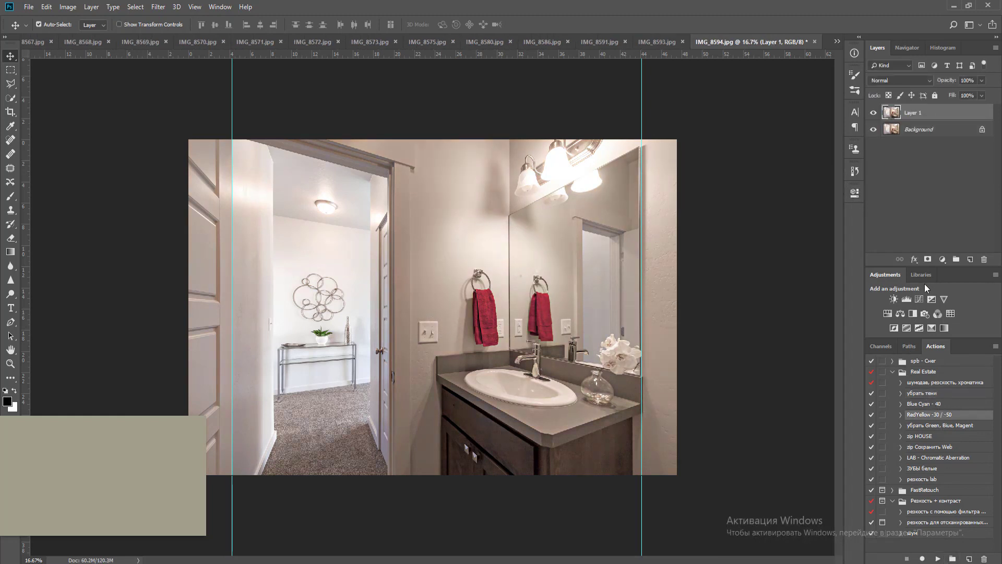
{"action": "left_click", "coordinate": [927, 259]}
{"action": "key", "text": "b"}
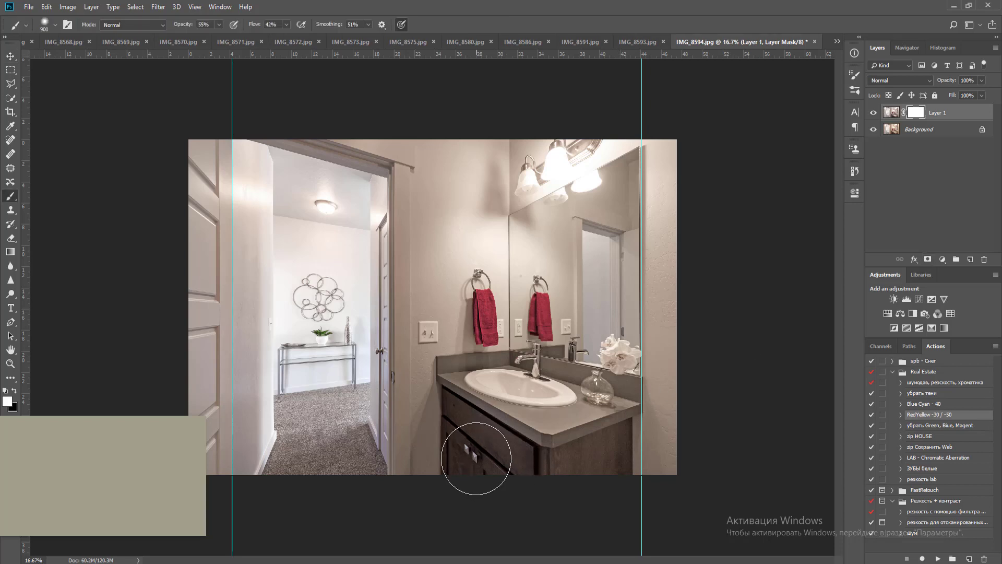
Paint black on Layer 1's mask over the vanity and red towels to restore their colour, and merge into the Background
{"action": "key", "text": "x"}
{"action": "mouse_move", "coordinate": [475, 400]}
{"action": "left_mouse_down"}
{"action": "mouse_move", "coordinate": [474, 477]}
{"action": "mouse_move", "coordinate": [590, 435]}
{"action": "mouse_move", "coordinate": [602, 403]}
{"action": "left_mouse_up"}
{"action": "key", "text": "bracketleft"}
{"action": "key", "text": "bracketleft"}
{"action": "key", "text": "bracketleft"}
{"action": "key", "text": "bracketleft"}
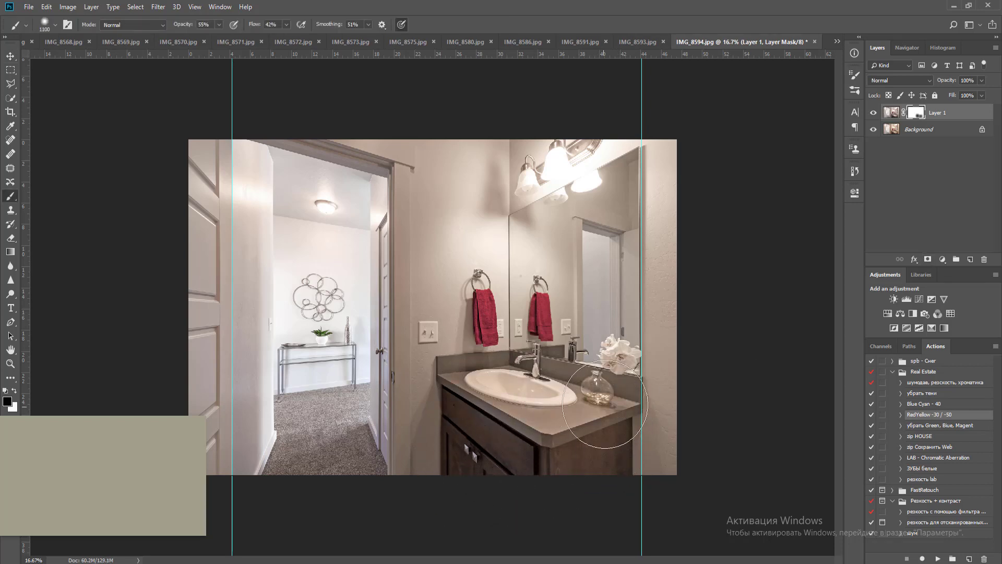
{"action": "key", "text": "bracketleft"}
{"action": "key", "text": "bracketleft"}
{"action": "key", "text": "bracketleft"}
{"action": "key", "text": "bracketleft"}
{"action": "key", "text": "bracketleft"}
{"action": "key", "text": "bracketleft"}
{"action": "key", "text": "bracketright"}
{"action": "key", "text": "bracketright"}
{"action": "key", "text": "bracketright"}
{"action": "key", "text": "bracketright"}
{"action": "key", "text": "bracketright"}
{"action": "key", "text": "bracketleft"}
{"action": "key", "text": "bracketleft"}
{"action": "key", "text": "ctrl+e"}
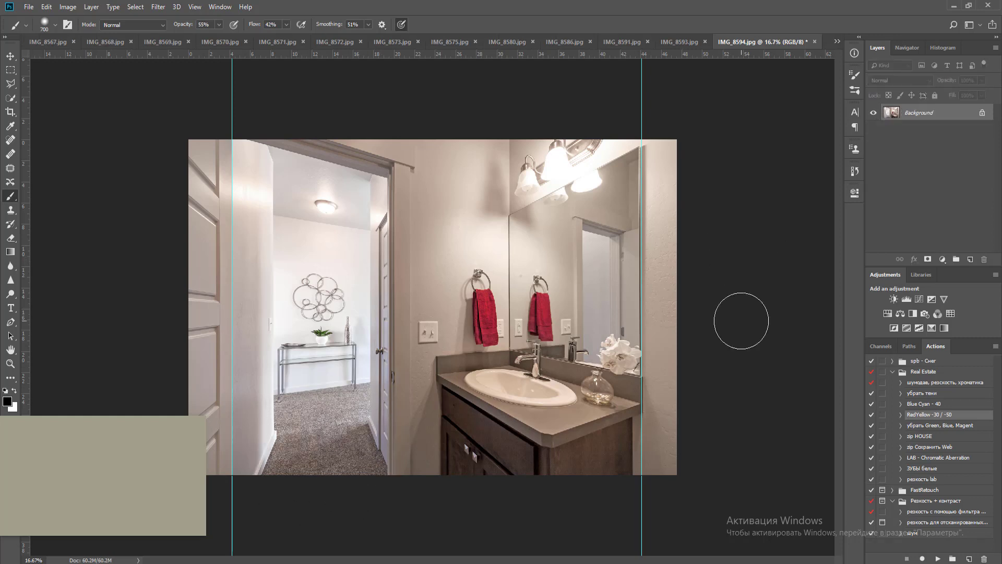
Lighten the door and wall areas beside the doorway with the Dodge tool on Midtones at 18% exposure
{"action": "key", "text": "o"}
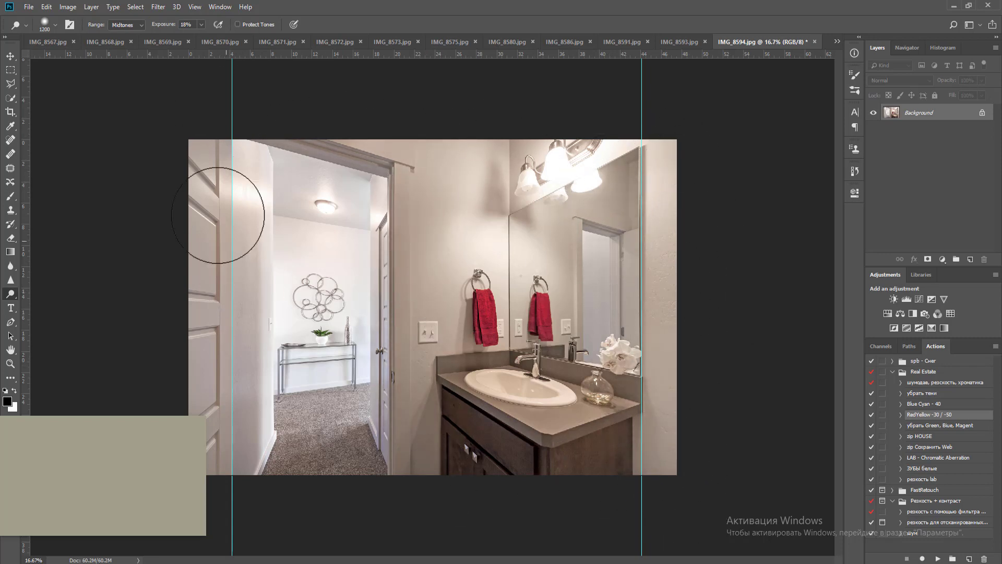
{"action": "scroll", "coordinate": [254, 421], "scroll_direction": "down", "scroll_amount": 1}
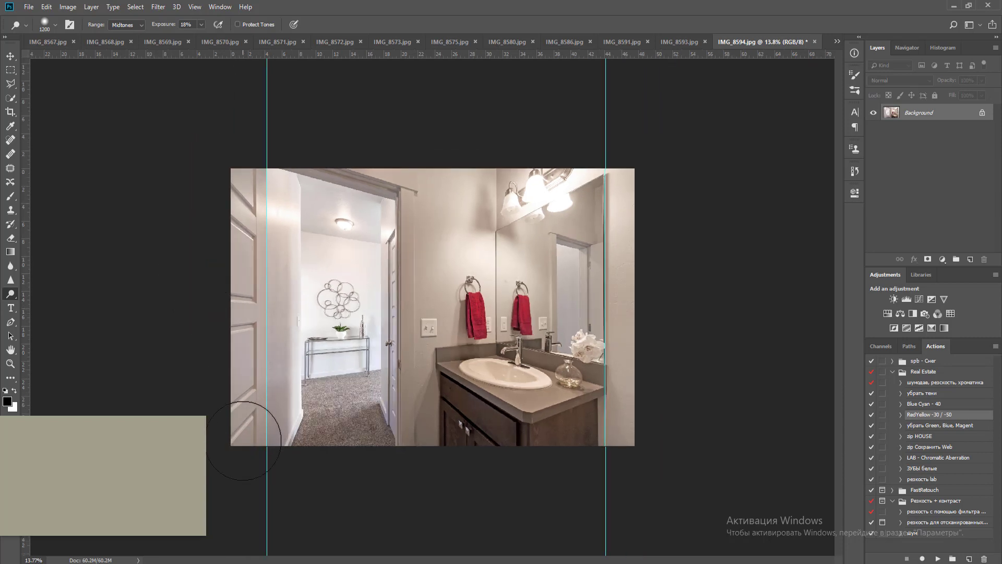
{"action": "key", "text": "v"}
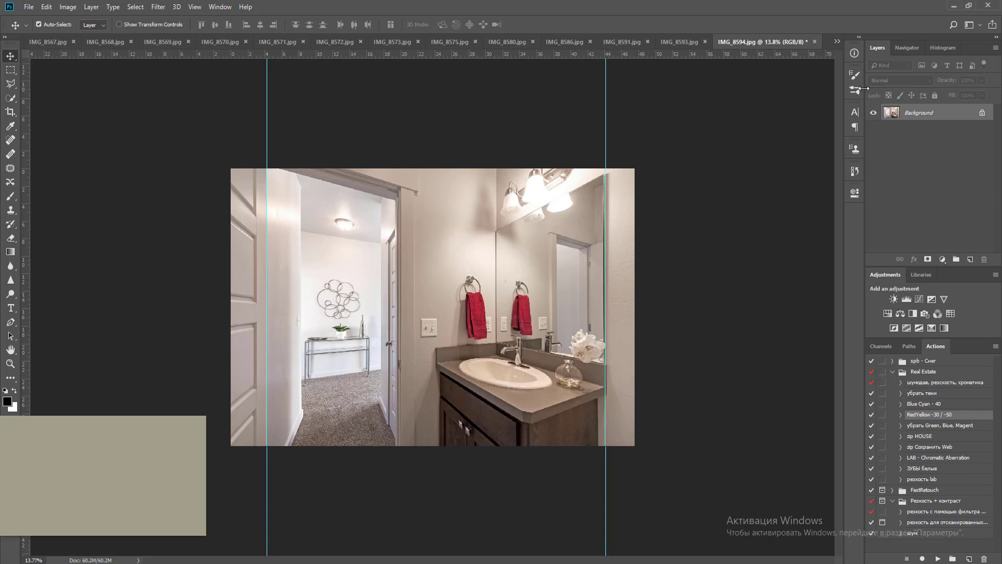
Close IMG_8594.jpg, saving the changes with the default JPEG options
{"action": "key", "text": "ctrl+w"}
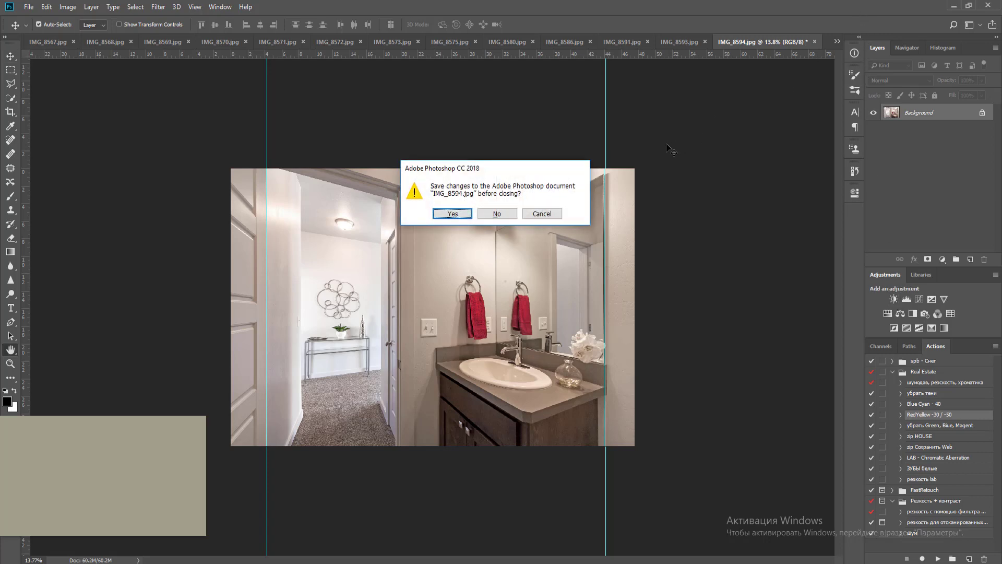
{"action": "key", "text": "Return"}
{"action": "key", "text": "Return"}
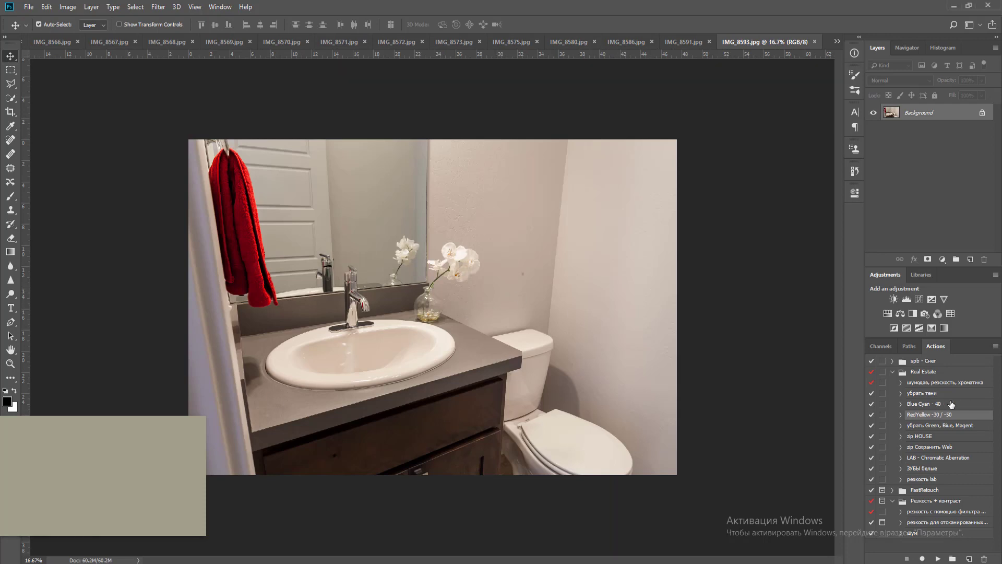
Play the "RedYellow -30 / -50" action on IMG_8593.jpg
{"action": "left_click", "coordinate": [938, 558]}
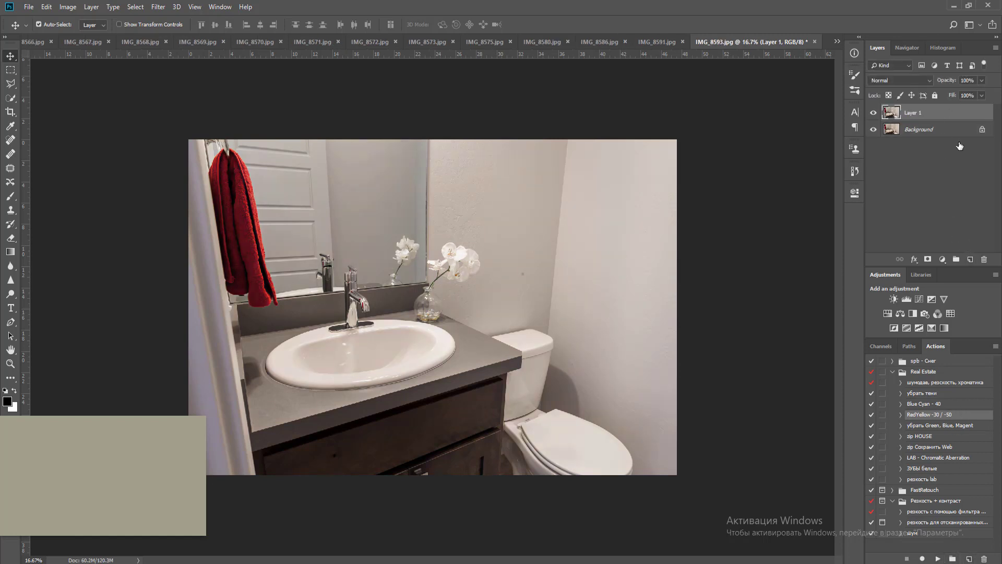
Mask Layer 1, paint black over the vanity, countertop and red towel to restore their colour, and merge it into the Background
{"action": "left_click", "coordinate": [929, 259]}
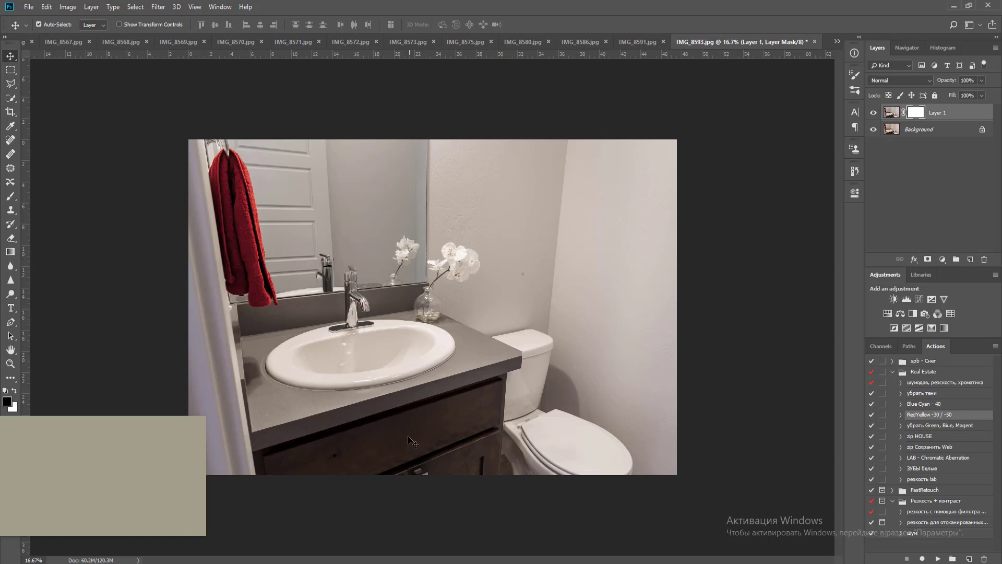
{"action": "key", "text": "b"}
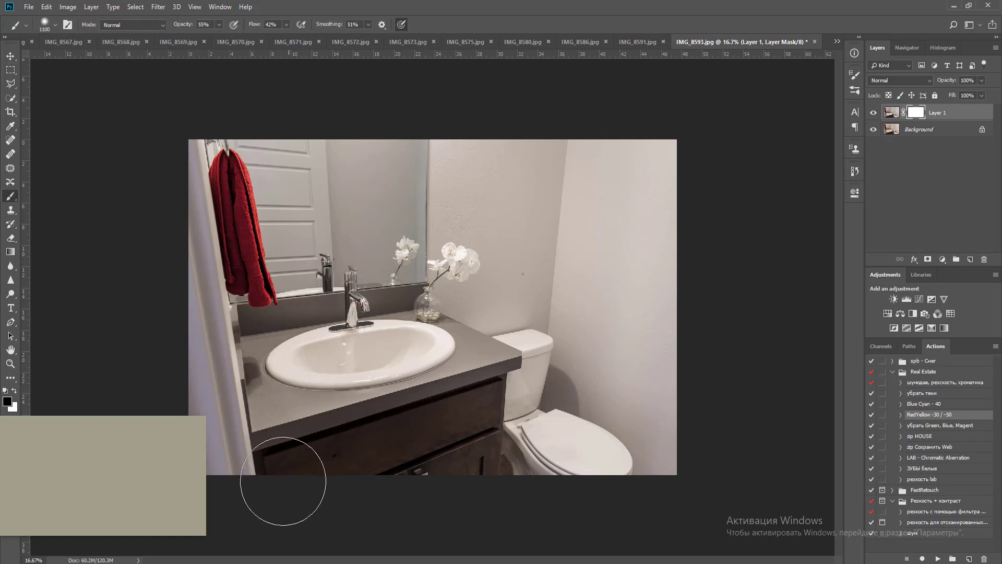
{"action": "mouse_move", "coordinate": [472, 433]}
{"action": "left_mouse_down"}
{"action": "mouse_move", "coordinate": [469, 452]}
{"action": "mouse_move", "coordinate": [435, 467]}
{"action": "mouse_move", "coordinate": [296, 443]}
{"action": "mouse_move", "coordinate": [279, 367]}
{"action": "mouse_move", "coordinate": [473, 364]}
{"action": "left_mouse_up"}
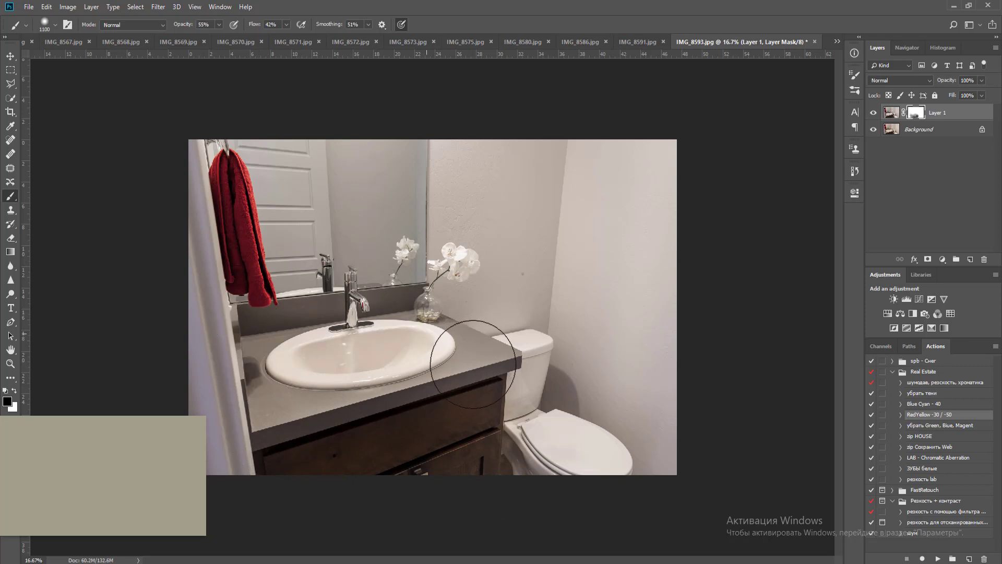
{"action": "key", "text": "bracketleft"}
{"action": "key", "text": "bracketleft"}
{"action": "key", "text": "bracketleft"}
{"action": "key", "text": "bracketleft"}
{"action": "key", "text": "bracketleft"}
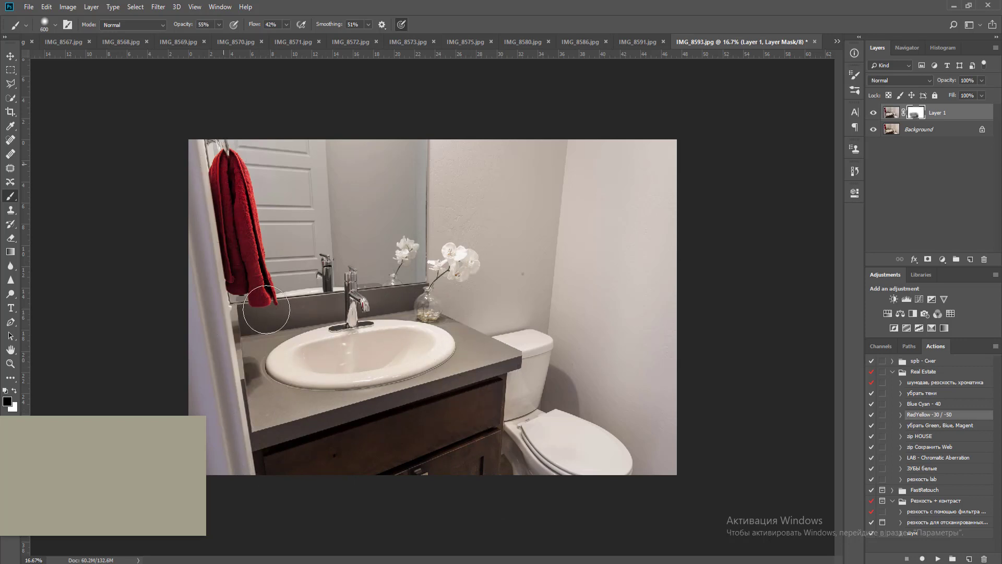
{"action": "left_click_drag", "start_coordinate": [266, 310], "coordinate": [219, 152]}
{"action": "key", "text": "ctrl+e"}
Play the "убрать тени" action on IMG_8593.jpg and reduce the resulting Levels 1 layer's opacity to 51%
{"action": "left_click", "coordinate": [946, 392]}
{"action": "left_click", "coordinate": [937, 559]}
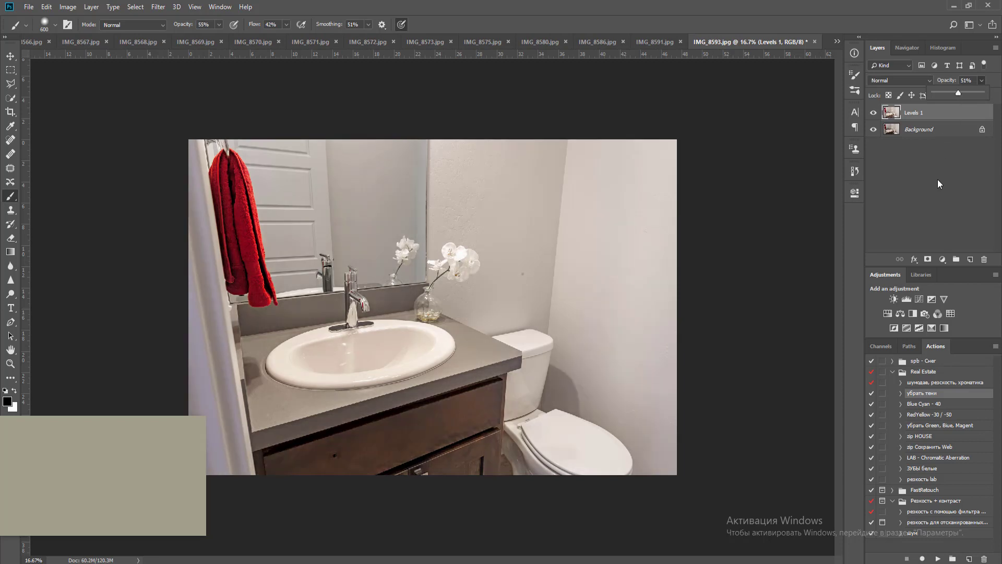
Mask the Levels 1 layer, paint black over the dark vanity cabinet and countertop with a large soft brush, and merge the layers
{"action": "left_click", "coordinate": [927, 259]}
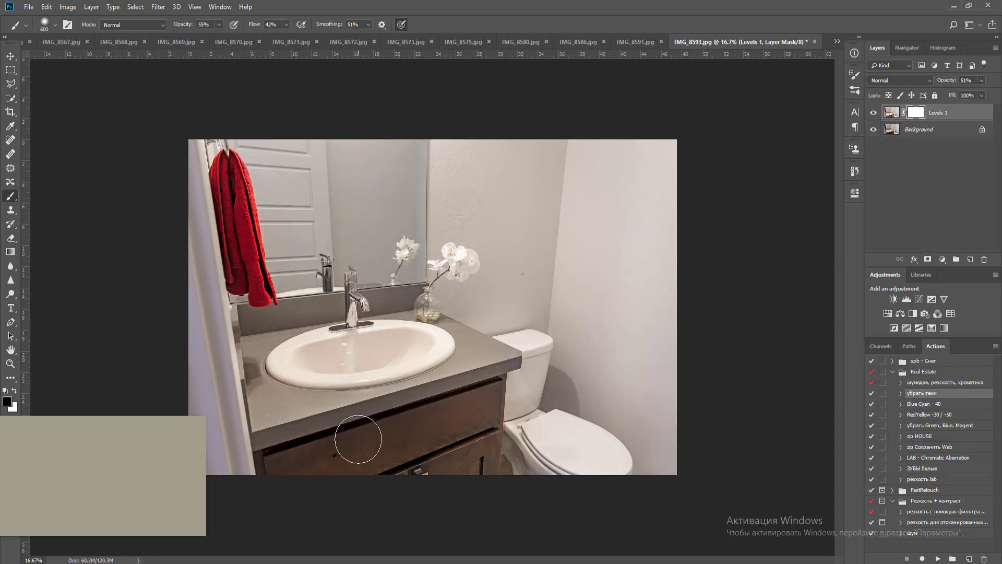
{"action": "key", "text": "bracketright"}
{"action": "key", "text": "bracketright"}
{"action": "key", "text": "bracketright"}
{"action": "key", "text": "bracketright"}
{"action": "key", "text": "bracketright"}
{"action": "key", "text": "bracketright"}
{"action": "key", "text": "bracketright"}
{"action": "key", "text": "bracketright"}
{"action": "key", "text": "bracketright"}
{"action": "key", "text": "bracketright"}
{"action": "key", "text": "bracketright"}
{"action": "key", "text": "bracketright"}
{"action": "key", "text": "bracketright"}
{"action": "key", "text": "bracketright"}
{"action": "key", "text": "bracketright"}
{"action": "key", "text": "bracketright"}
{"action": "key", "text": "bracketright"}
{"action": "key", "text": "bracketright"}
{"action": "left_click", "coordinate": [267, 398]}
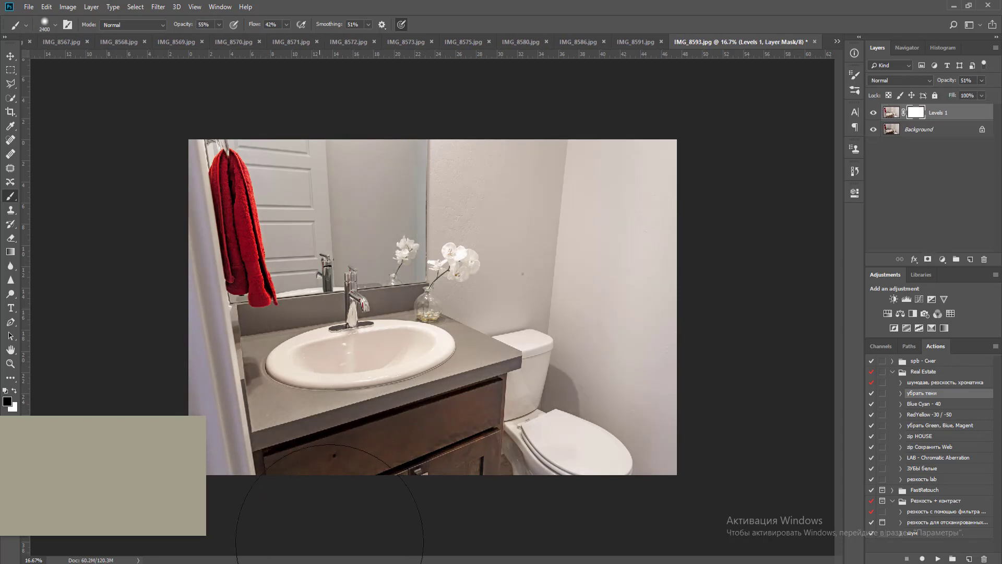
{"action": "mouse_move", "coordinate": [445, 486]}
{"action": "left_mouse_down"}
{"action": "mouse_move", "coordinate": [452, 421]}
{"action": "mouse_move", "coordinate": [431, 458]}
{"action": "mouse_move", "coordinate": [393, 395]}
{"action": "mouse_move", "coordinate": [389, 426]}
{"action": "left_mouse_up"}
{"action": "key", "text": "bracketleft"}
{"action": "key", "text": "bracketleft"}
{"action": "key", "text": "bracketleft"}
{"action": "key", "text": "bracketleft"}
{"action": "key", "text": "bracketleft"}
{"action": "key", "text": "bracketleft"}
{"action": "left_click_drag", "start_coordinate": [294, 360], "coordinate": [318, 429]}
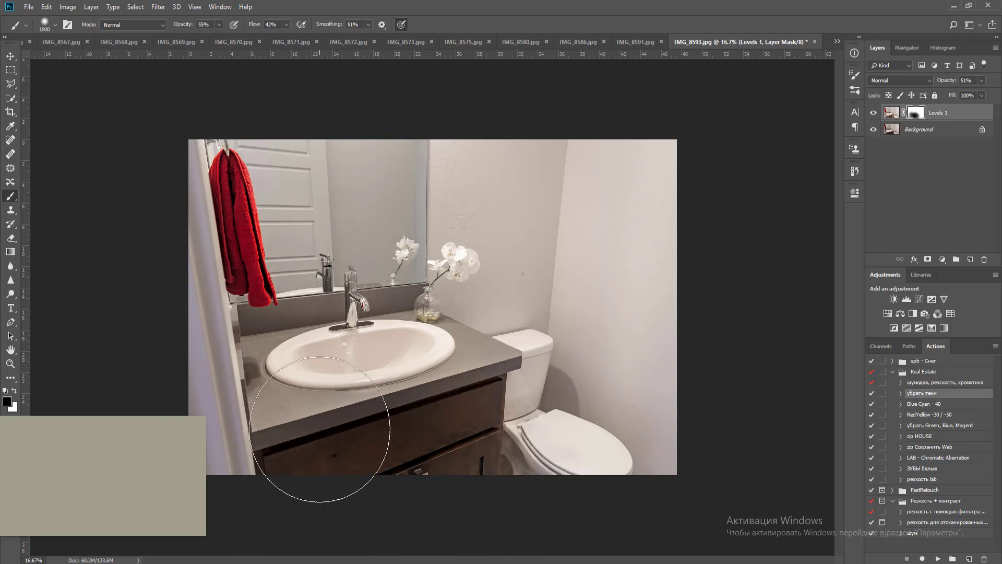
{"action": "key", "text": "ctrl+shift+e"}
Patch the small spot on the wall above the toilet with clean wall texture and clear the selection
{"action": "key", "text": "j"}
{"action": "mouse_move", "coordinate": [517, 265]}
{"action": "left_mouse_down"}
{"action": "mouse_move", "coordinate": [520, 281]}
{"action": "mouse_move", "coordinate": [537, 268]}
{"action": "mouse_move", "coordinate": [528, 263]}
{"action": "left_mouse_up"}
{"action": "left_click_drag", "start_coordinate": [526, 272], "coordinate": [528, 235]}
{"action": "key", "text": "ctrl+d"}
{"action": "key", "text": "v"}
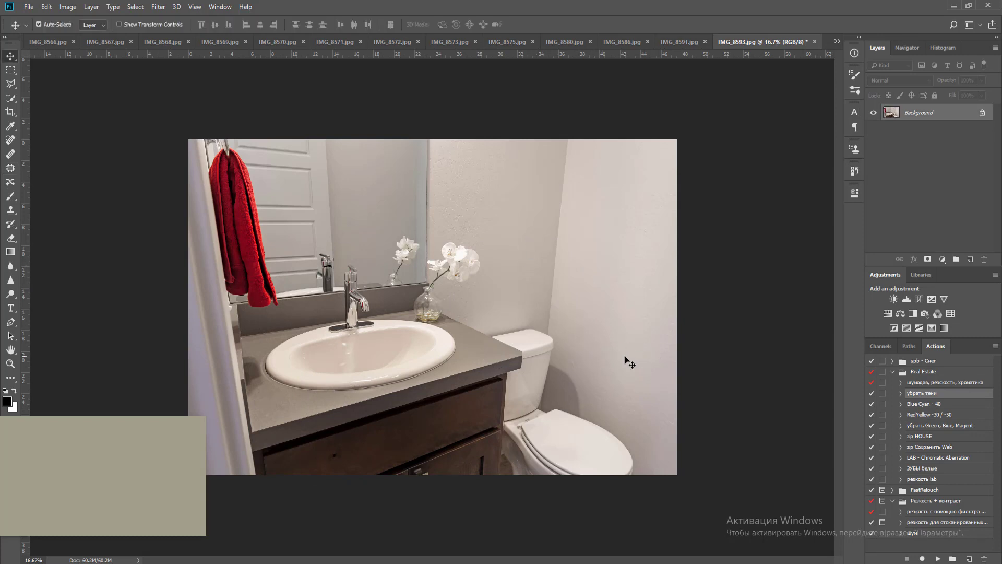
Brighten the bathroom photo by lowering the white input level in a Levels adjustment, and merge it into the Background
{"action": "left_click", "coordinate": [906, 299]}
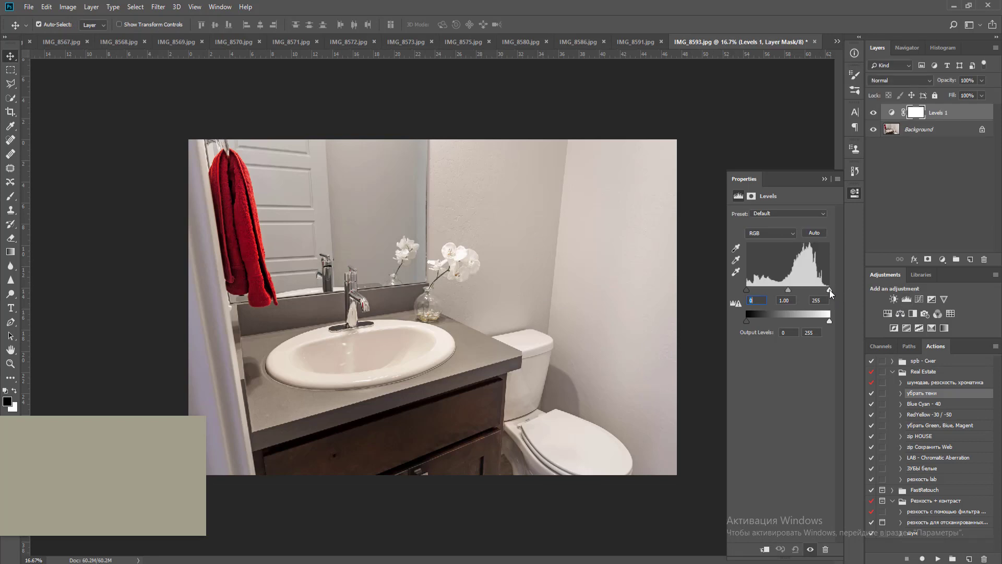
{"action": "left_click_drag", "start_coordinate": [829, 290], "coordinate": [824, 290]}
{"action": "key", "text": "ctrl+e"}
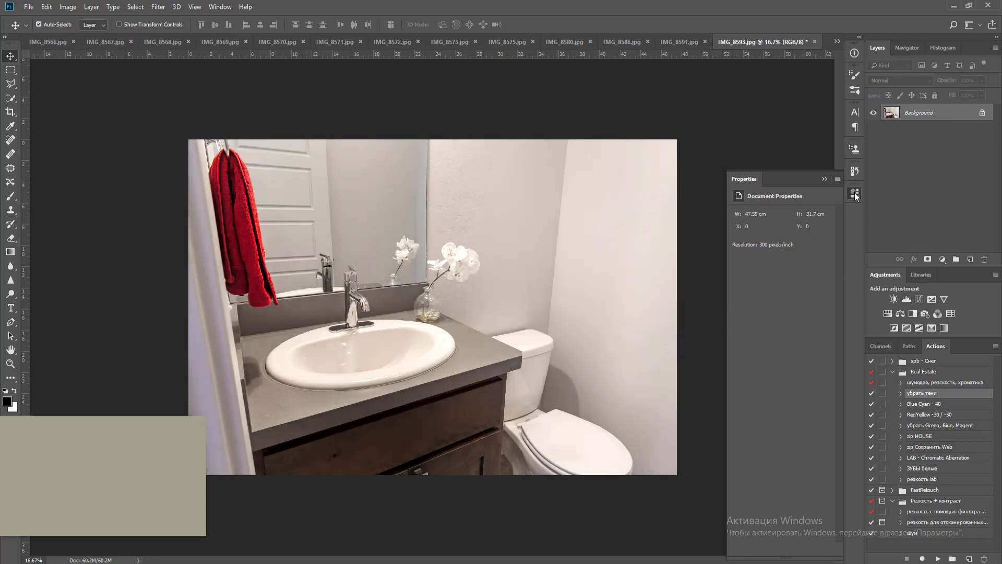
{"action": "left_click", "coordinate": [854, 192]}
{"action": "key", "text": "ctrl+w"}
{"action": "key", "text": "Return"}
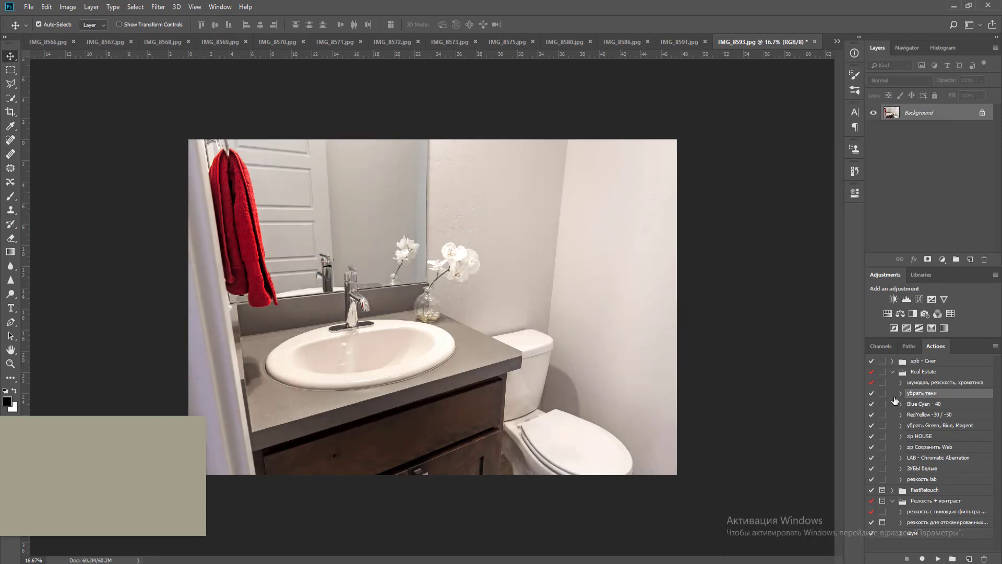
Desaturate the Magentas with a Hue/Saturation adjustment to clear the tint from the door frame, and merge it
{"action": "left_click", "coordinate": [887, 313]}
{"action": "left_click", "coordinate": [782, 227]}
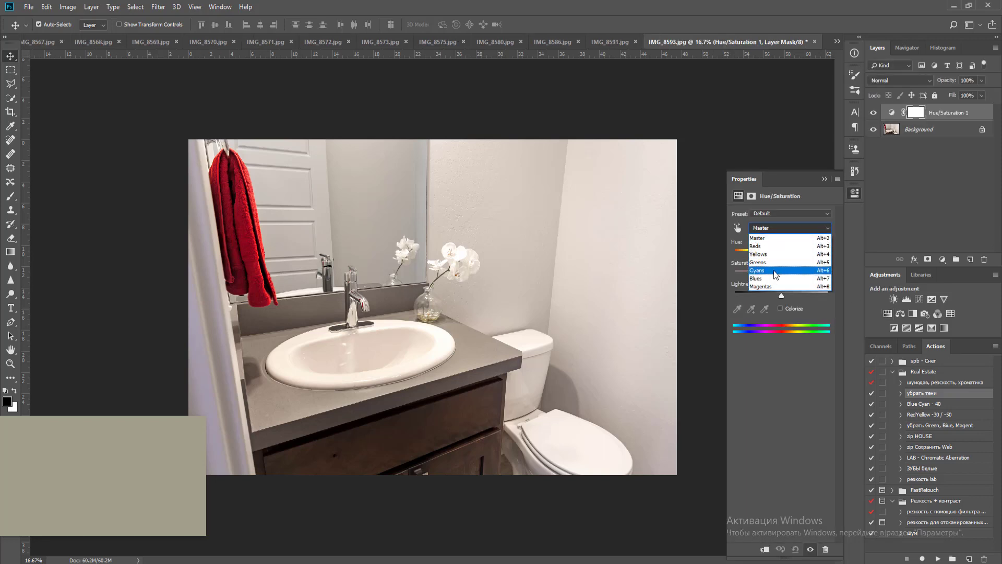
{"action": "left_click", "coordinate": [773, 286]}
{"action": "left_click_drag", "start_coordinate": [781, 274], "coordinate": [715, 269]}
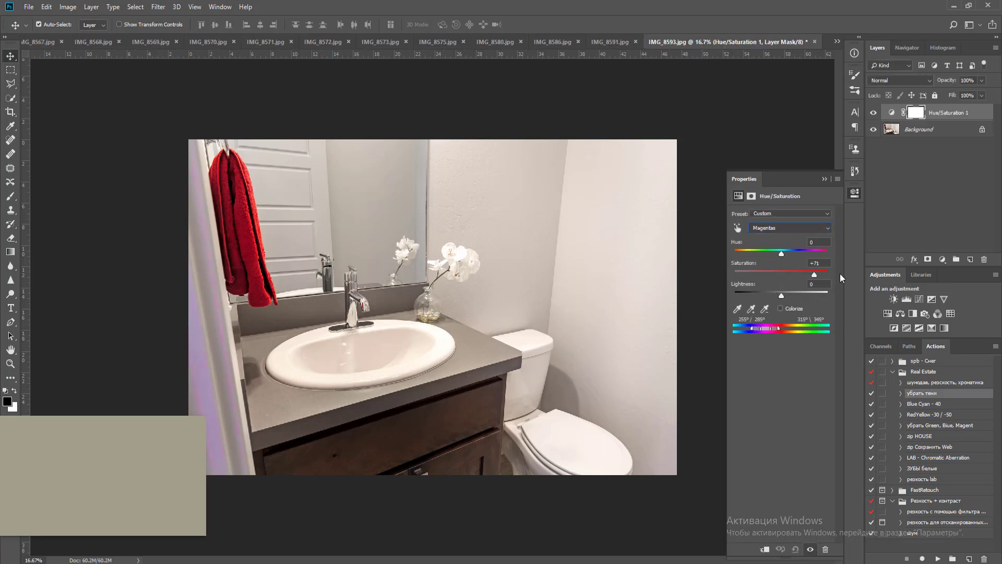
{"action": "key", "text": "ctrl+e"}
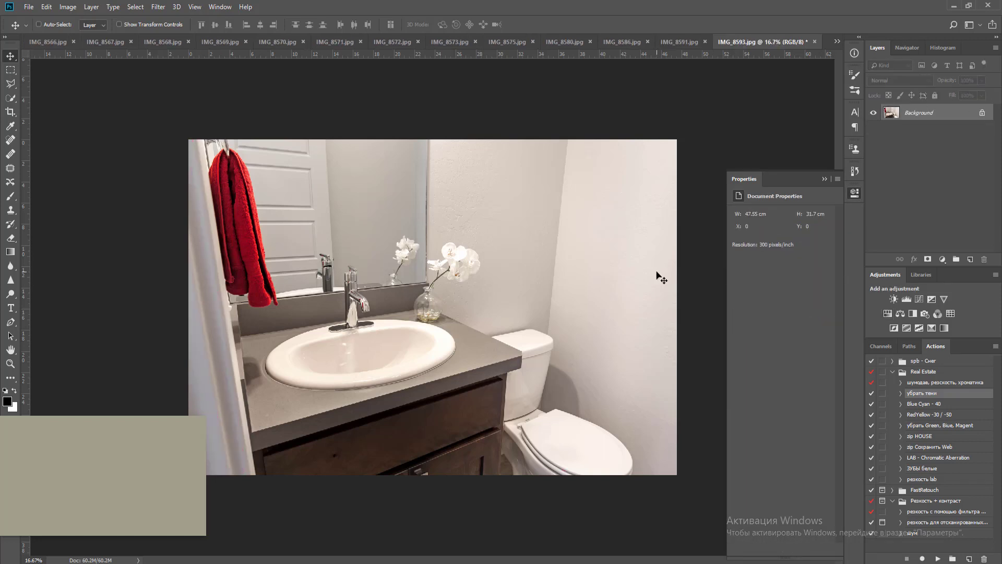
Save IMG_8593.jpg with the default JPEG options and close it
{"action": "key", "text": "ctrl+s"}
{"action": "key", "text": "Return"}
{"action": "key", "text": "ctrl+w"}
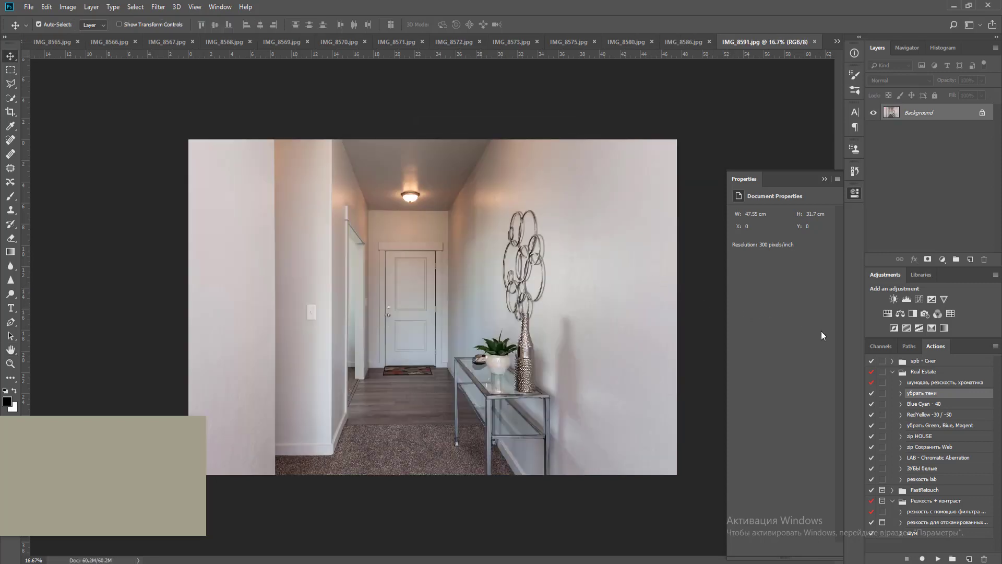
Play the "убрать Green, Blue, Magent" and "RedYellow -30 / -50" actions on IMG_8591.jpg
{"action": "left_click", "coordinate": [931, 417]}
{"action": "left_click", "coordinate": [948, 429]}
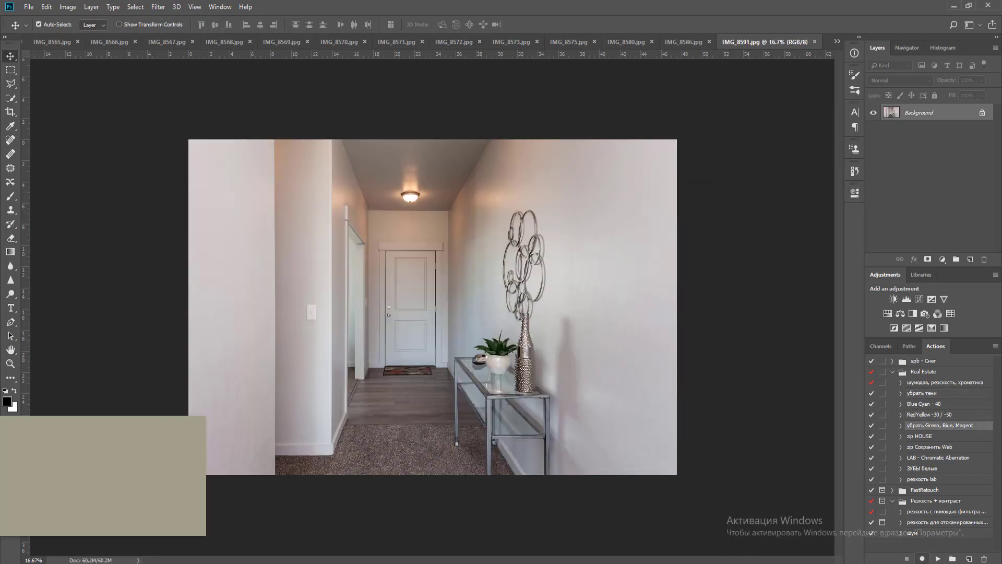
{"action": "left_click", "coordinate": [937, 559]}
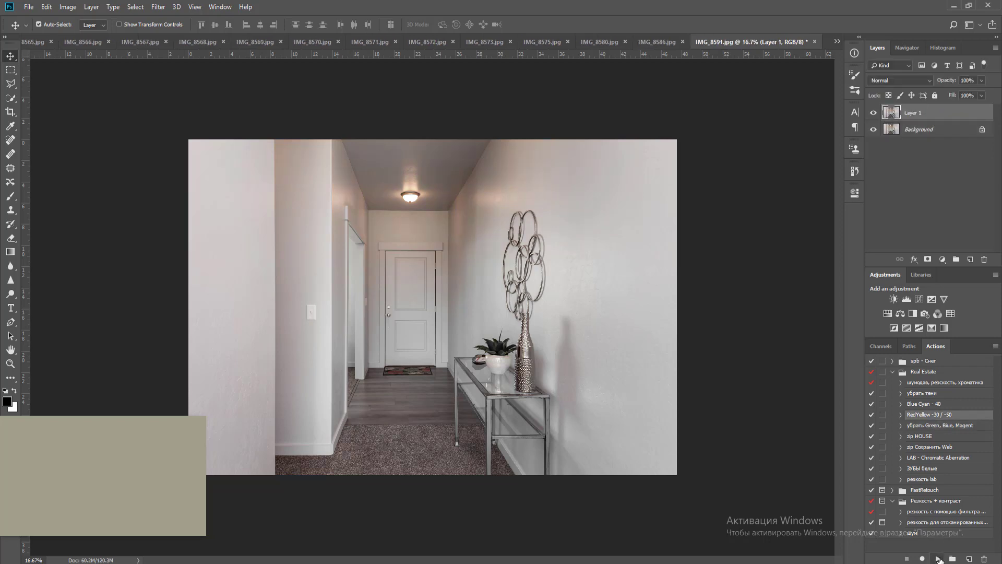
Mask Layer 1, paint black over the hallway floor and carpet with a size 1000 brush at 72% flow, and merge the layers
{"action": "left_click", "coordinate": [928, 259]}
{"action": "key", "text": "b"}
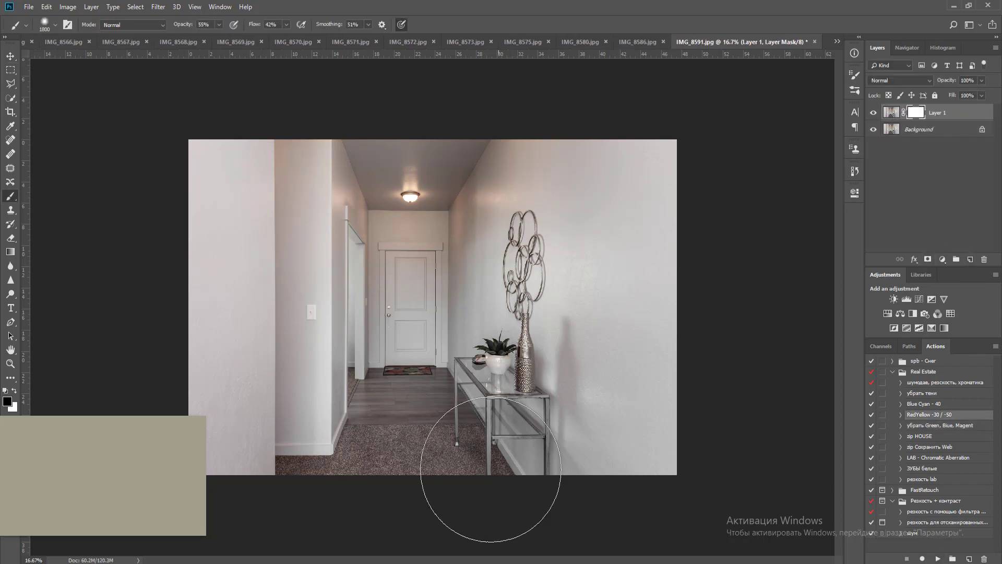
{"action": "left_click", "coordinate": [287, 26]}
{"action": "key", "text": "bracketleft"}
{"action": "key", "text": "bracketleft"}
{"action": "key", "text": "bracketleft"}
{"action": "key", "text": "bracketleft"}
{"action": "key", "text": "bracketleft"}
{"action": "key", "text": "bracketleft"}
{"action": "key", "text": "bracketleft"}
{"action": "key", "text": "bracketleft"}
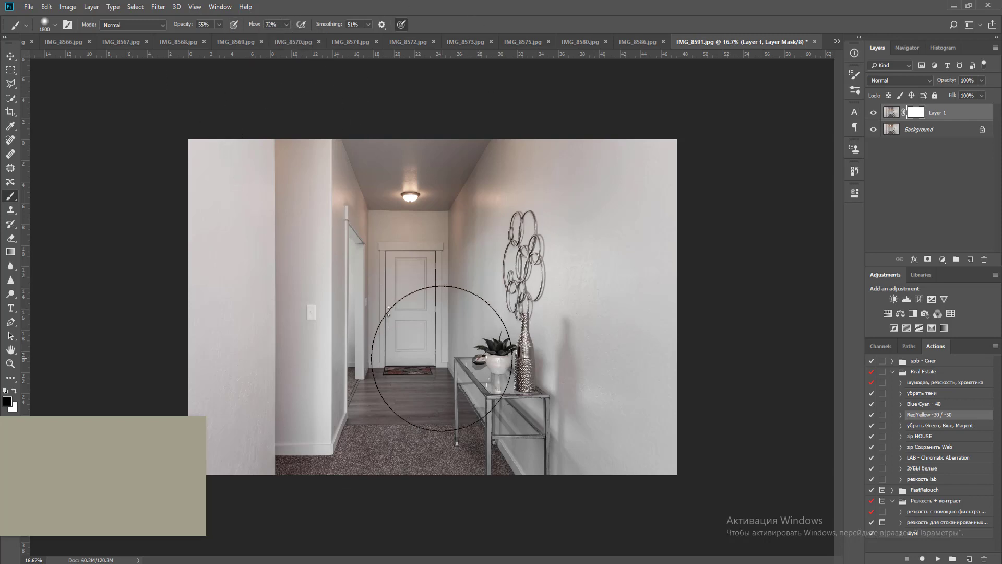
{"action": "mouse_move", "coordinate": [403, 416]}
{"action": "left_mouse_down"}
{"action": "mouse_move", "coordinate": [384, 404]}
{"action": "mouse_move", "coordinate": [392, 414]}
{"action": "mouse_move", "coordinate": [428, 397]}
{"action": "mouse_move", "coordinate": [452, 419]}
{"action": "mouse_move", "coordinate": [457, 452]}
{"action": "mouse_move", "coordinate": [337, 479]}
{"action": "mouse_move", "coordinate": [309, 514]}
{"action": "mouse_move", "coordinate": [376, 406]}
{"action": "mouse_move", "coordinate": [446, 441]}
{"action": "mouse_move", "coordinate": [460, 477]}
{"action": "left_mouse_up"}
{"action": "key", "text": "ctrl+e"}
Play the "убрать тени" action on the hallway photo and lower the merged Levels 1 layer's opacity to 62%
{"action": "left_click", "coordinate": [953, 394]}
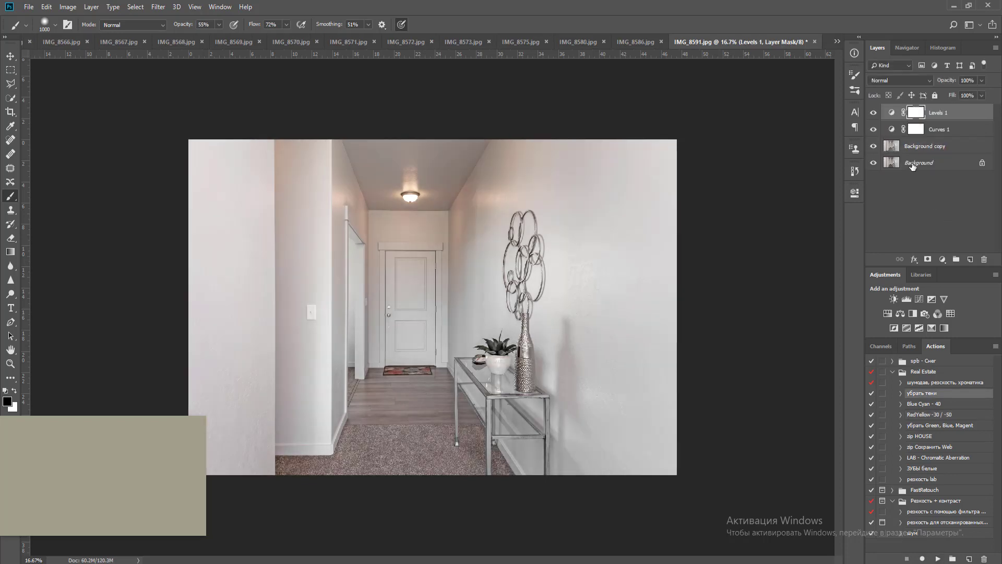
{"action": "left_click", "coordinate": [981, 80]}
{"action": "left_click_drag", "start_coordinate": [984, 92], "coordinate": [964, 95]}
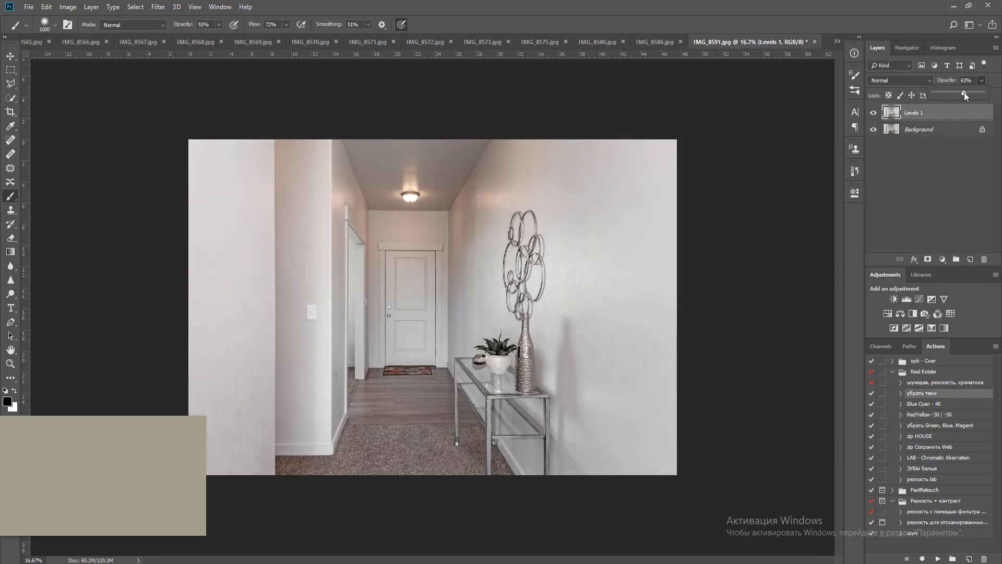
Mask the Levels 1 layer, paint black over the carpet and wooden floor to bring back their darker tones, and merge it
{"action": "left_click", "coordinate": [927, 259]}
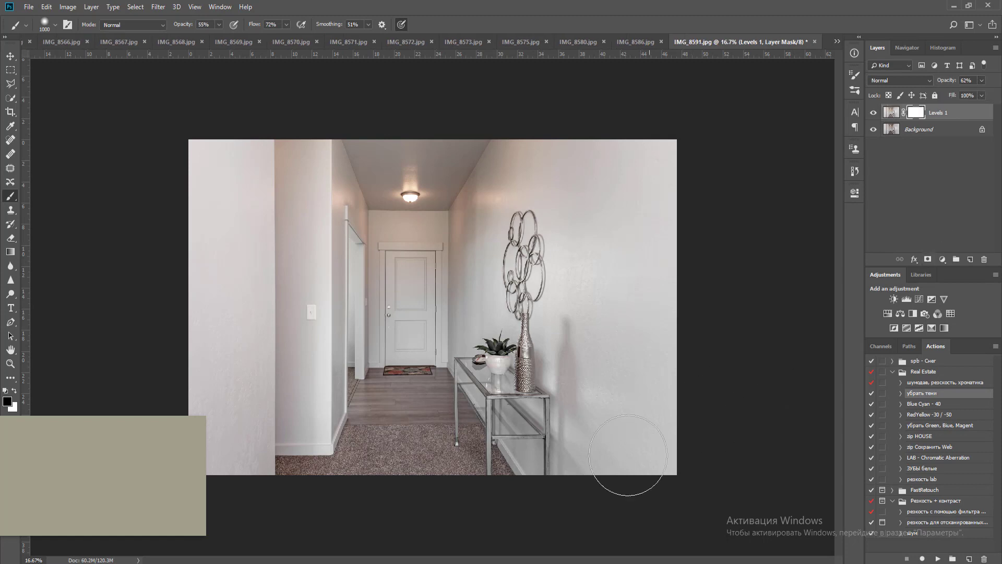
{"action": "key", "text": "bracketright"}
{"action": "key", "text": "bracketright"}
{"action": "key", "text": "bracketright"}
{"action": "key", "text": "bracketright"}
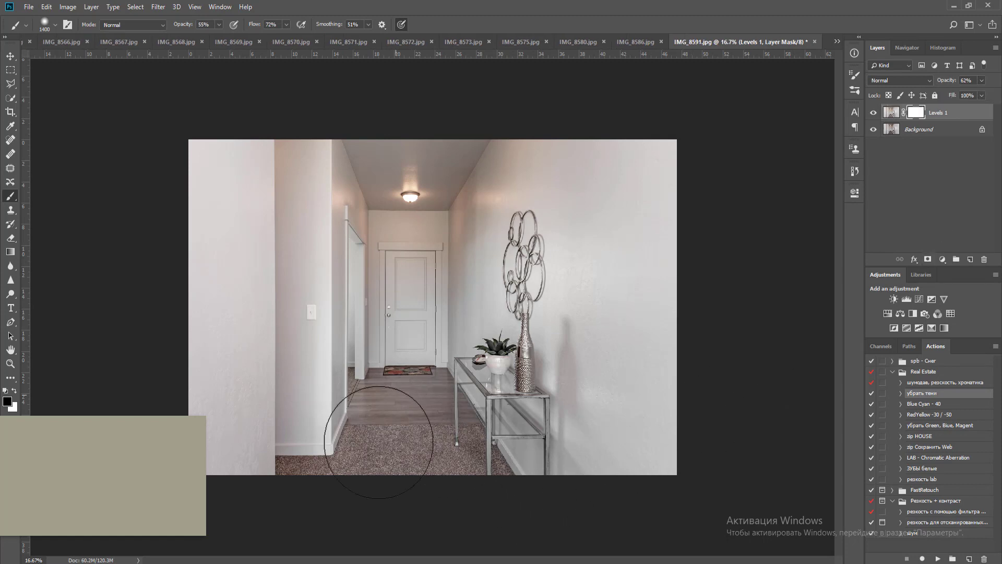
{"action": "left_click_drag", "start_coordinate": [379, 422], "coordinate": [387, 410]}
{"action": "left_click_drag", "start_coordinate": [480, 477], "coordinate": [300, 507]}
{"action": "key", "text": "bracketleft"}
{"action": "mouse_move", "coordinate": [381, 426]}
{"action": "left_mouse_down"}
{"action": "mouse_move", "coordinate": [396, 412]}
{"action": "mouse_move", "coordinate": [439, 438]}
{"action": "left_mouse_up"}
{"action": "key", "text": "bracketleft"}
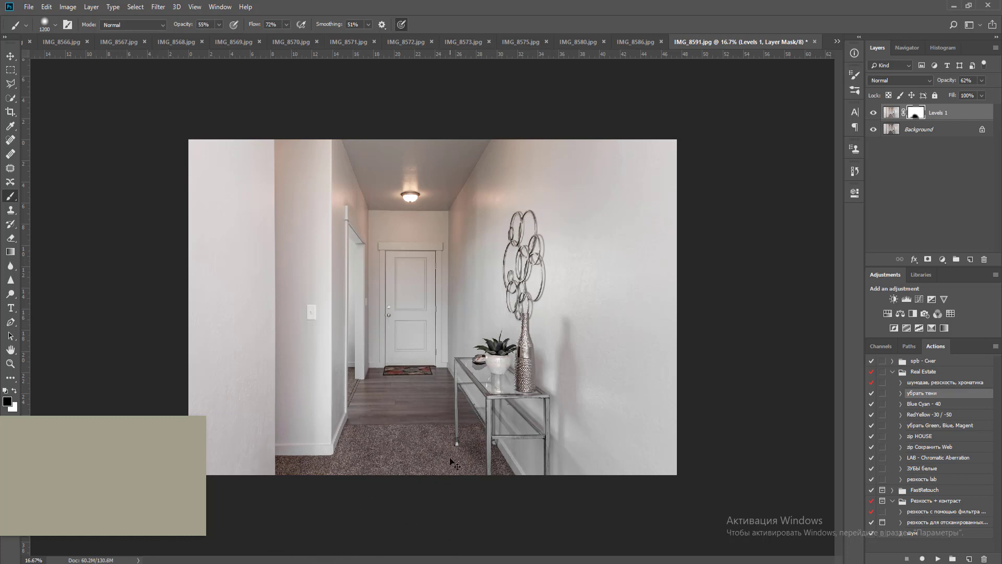
{"action": "key", "text": "ctrl+e"}
Brighten the hallway with a Levels adjustment that sets the white input level to 231, and merge the layers
{"action": "left_click", "coordinate": [906, 298]}
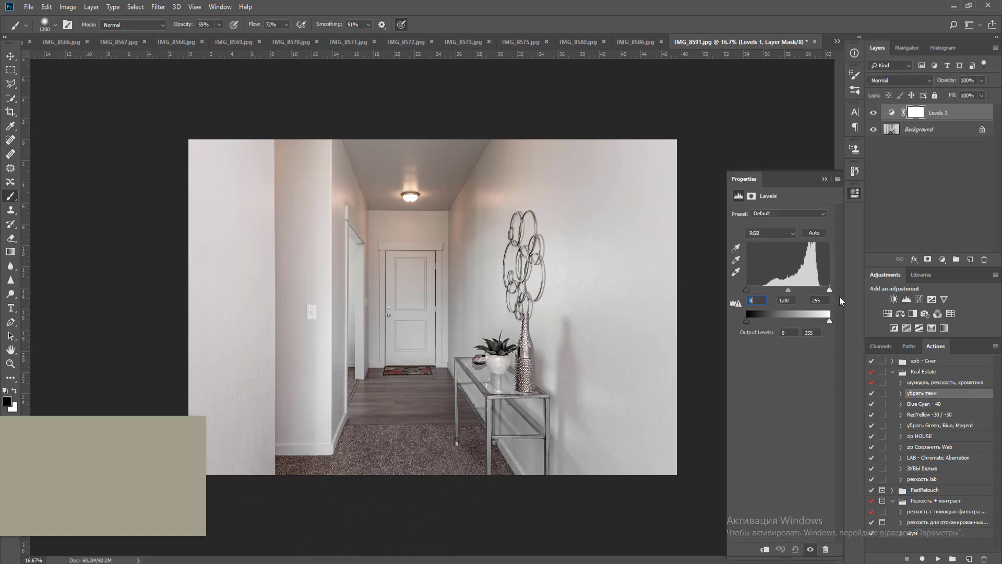
{"action": "left_click_drag", "start_coordinate": [829, 289], "coordinate": [824, 291]}
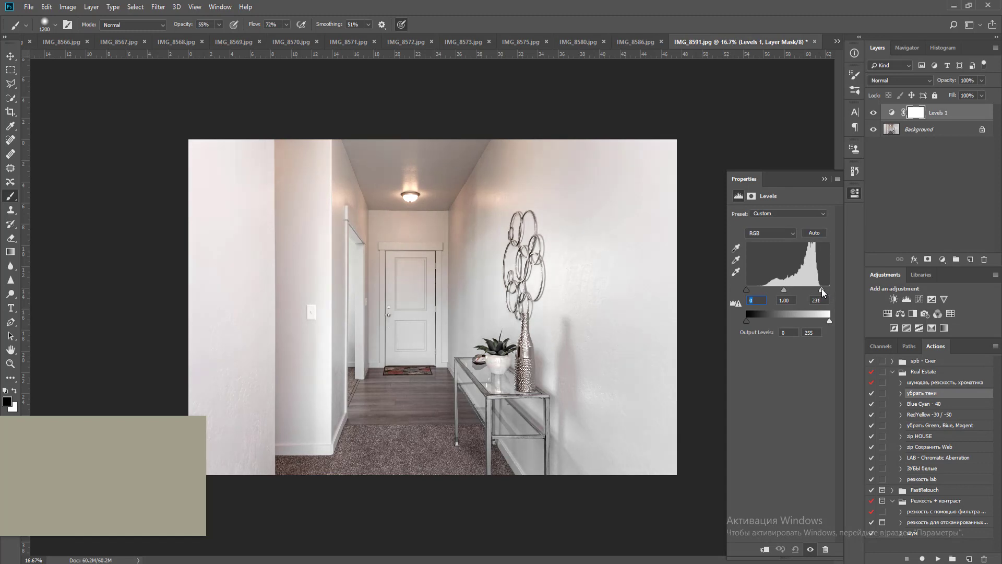
{"action": "key", "text": "ctrl+shift+e"}
{"action": "key", "text": "v"}
{"action": "left_click", "coordinate": [854, 193]}
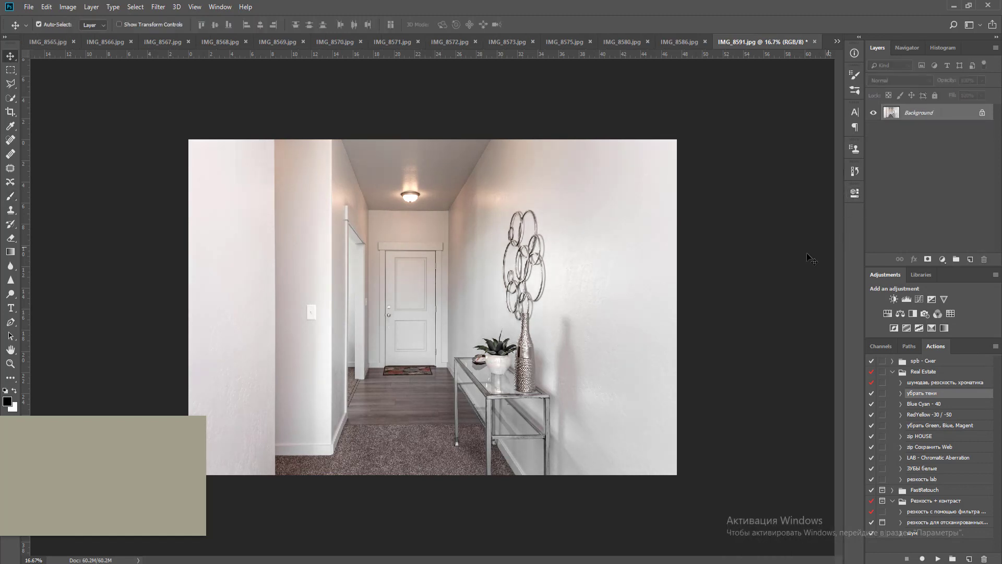
Check the near wall edge's vertical against a guide, and close IMG_8591.jpg, saving the changes
{"action": "key", "text": "ctrl+w"}
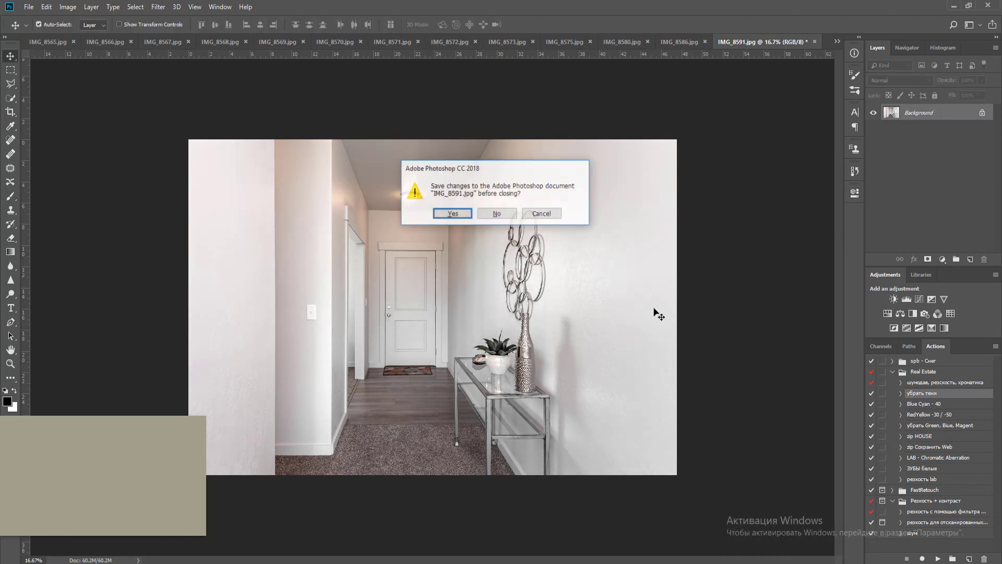
{"action": "key", "text": "Escape"}
{"action": "left_click_drag", "start_coordinate": [31, 230], "coordinate": [274, 244]}
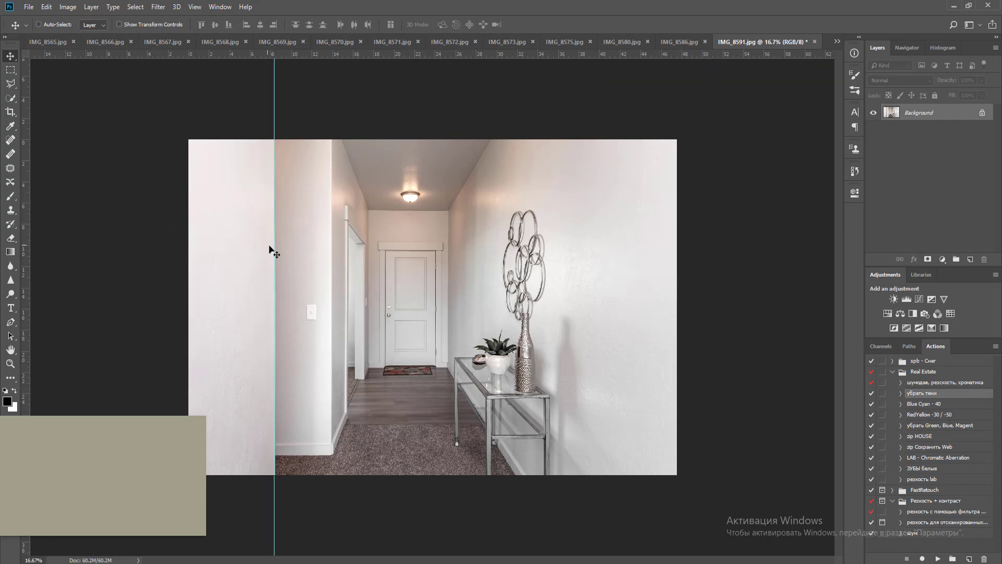
{"action": "key", "text": "ctrl+w"}
{"action": "key", "text": "Return"}
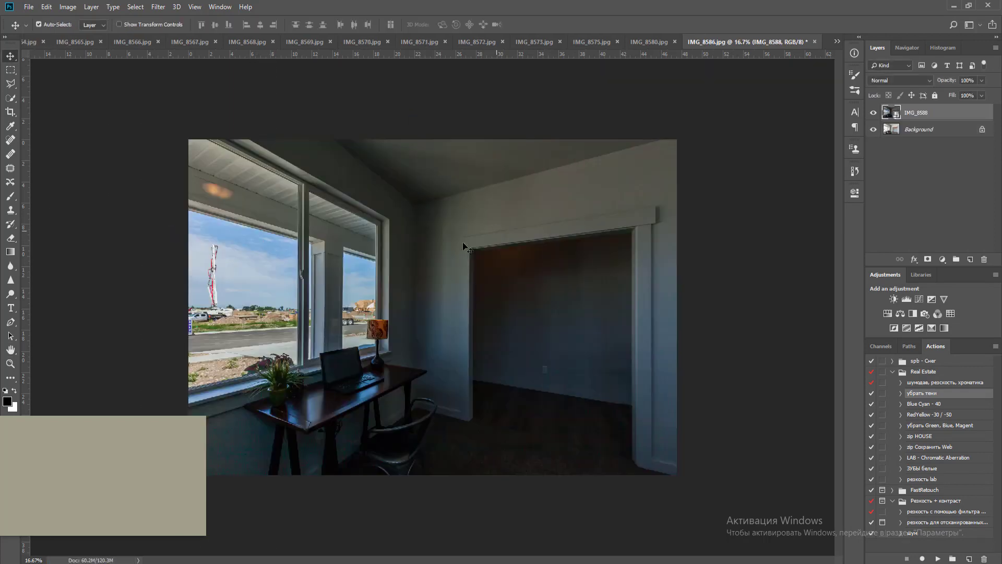
Hide the IMG_8588 layer behind a black mask and outline the smaller window pane beside the lamp with the Polygonal Lasso
{"action": "left_click", "coordinate": [928, 259], "text": "alt"}
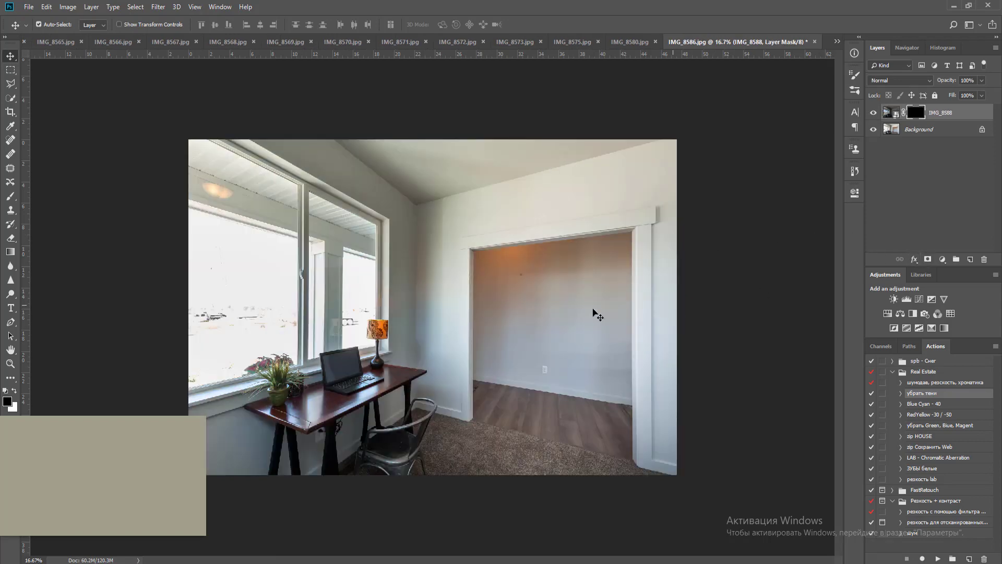
{"action": "key", "text": "l"}
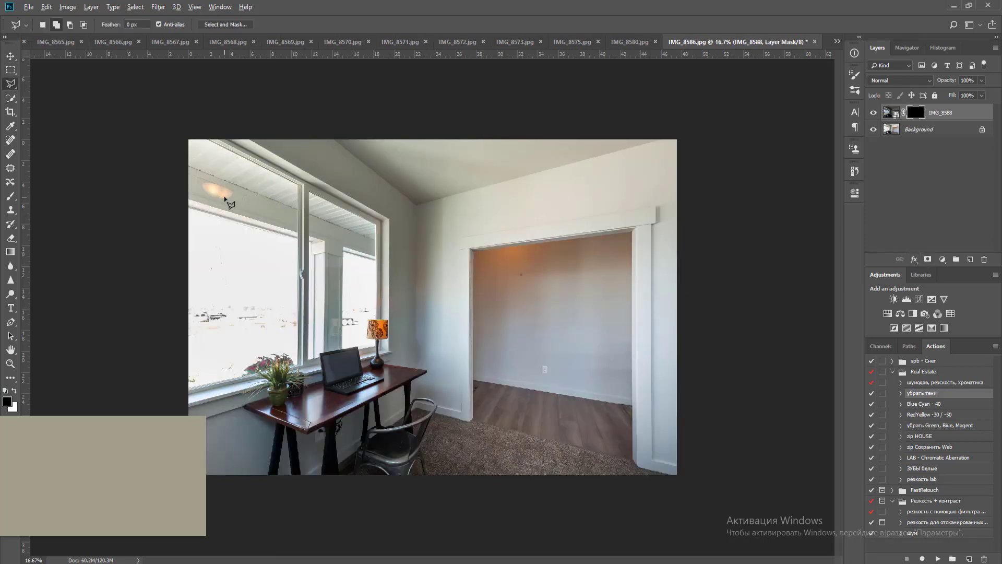
{"action": "scroll", "coordinate": [226, 196], "scroll_direction": "up", "scroll_amount": 5}
{"action": "scroll", "coordinate": [280, 252], "scroll_direction": "up", "scroll_amount": 3}
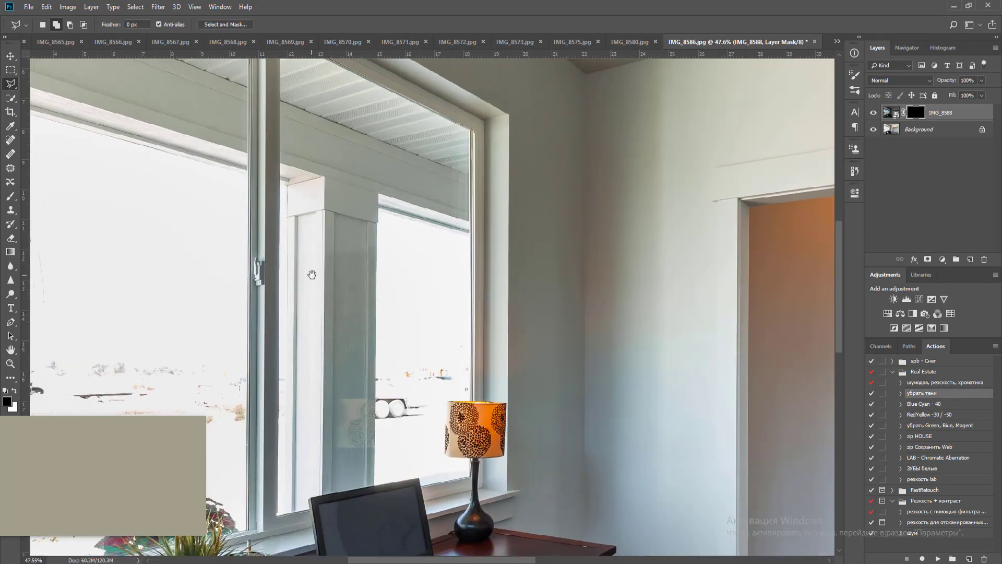
{"action": "left_click_drag", "start_coordinate": [312, 274], "coordinate": [345, 310]}
{"action": "key", "text": "ctrl+r"}
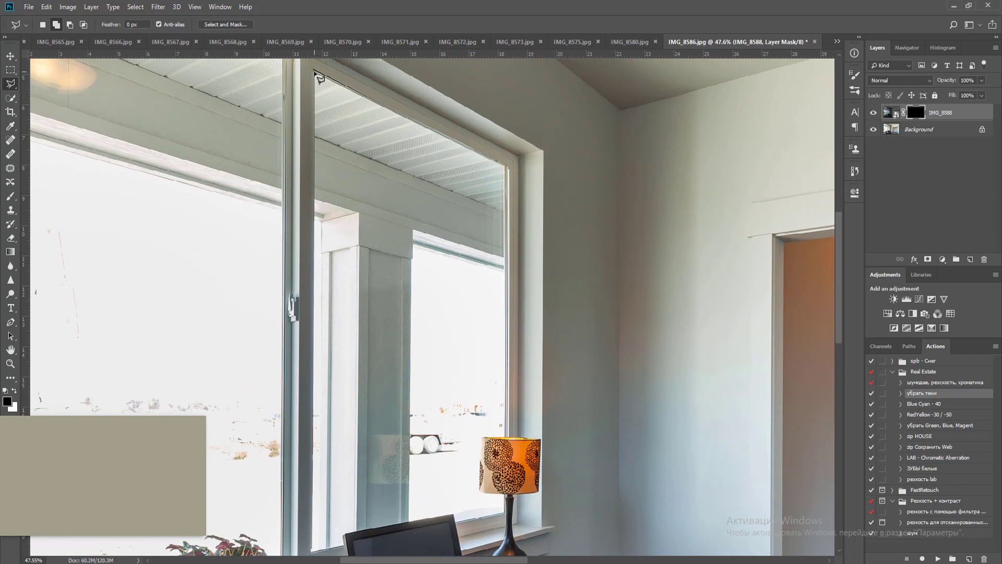
{"action": "left_click", "coordinate": [315, 72]}
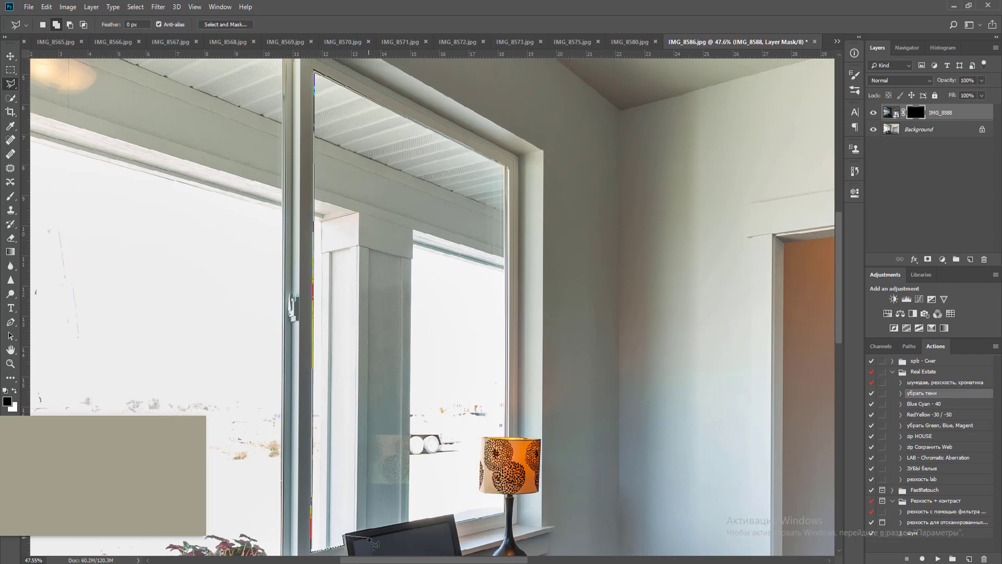
{"action": "left_click", "coordinate": [344, 534]}
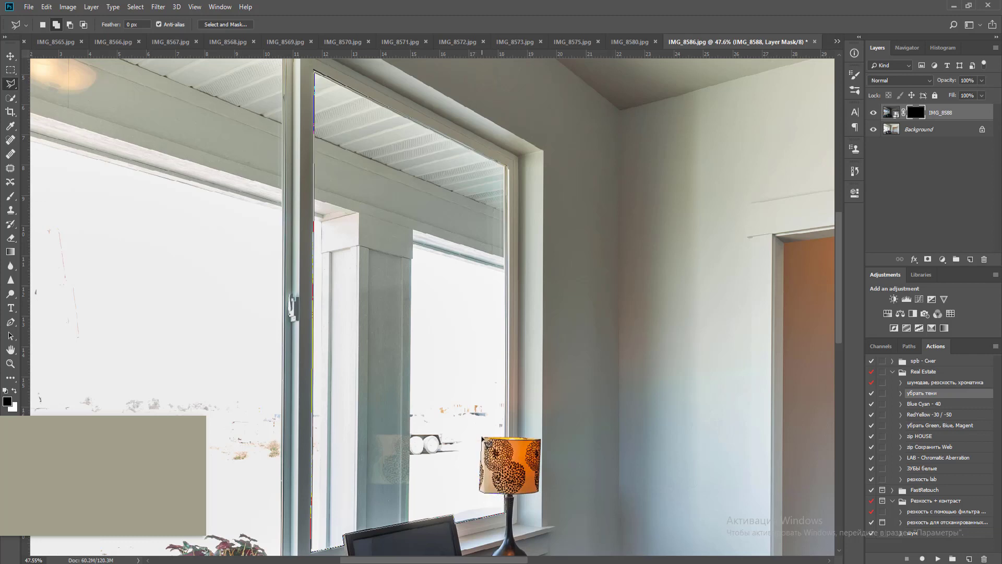
{"action": "left_click", "coordinate": [508, 438]}
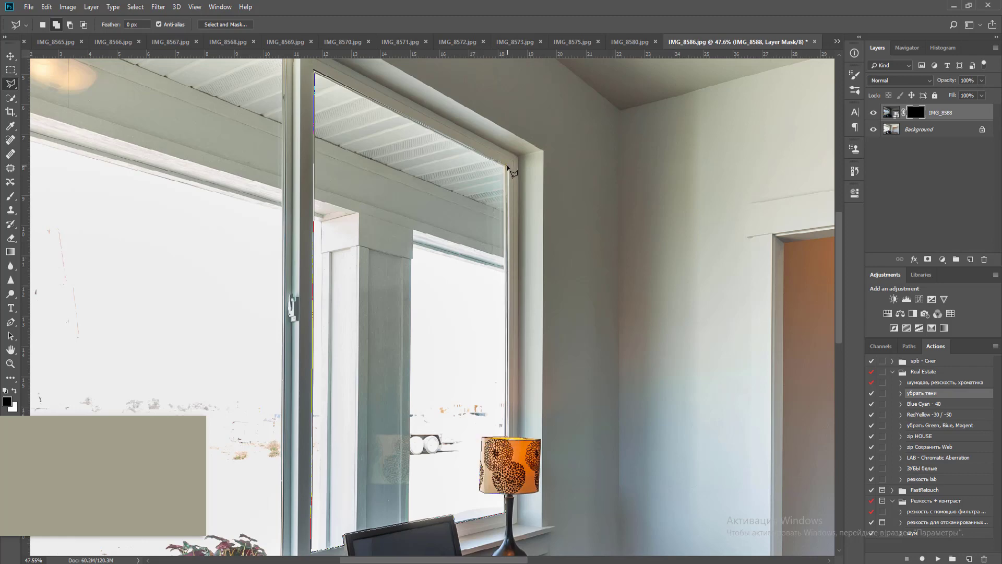
{"action": "left_click", "coordinate": [508, 166]}
Add the larger window pane to the selection, fill both panes with white on the IMG_8588 mask, and deselect
{"action": "left_click_drag", "start_coordinate": [365, 195], "coordinate": [686, 291]}
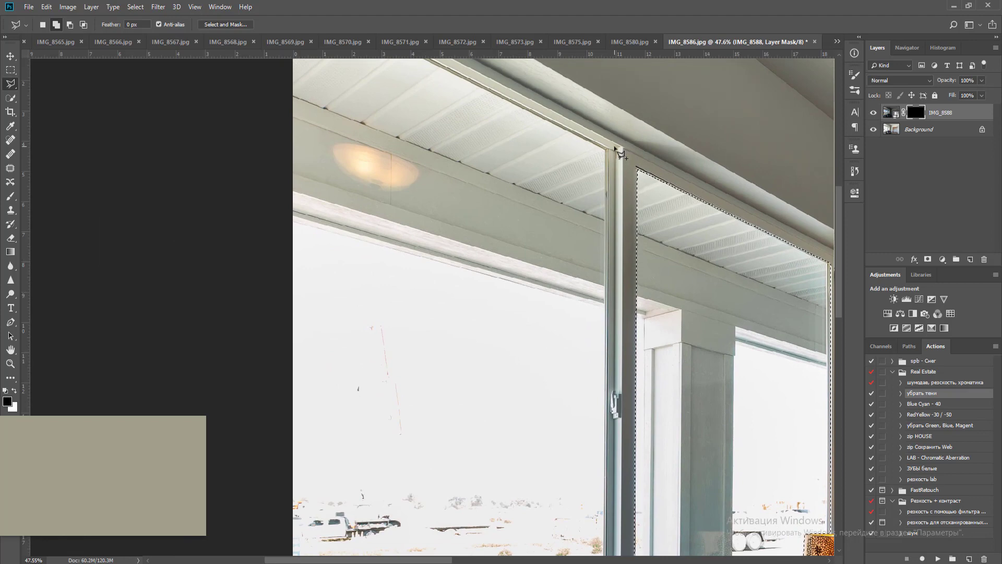
{"action": "left_click_drag", "start_coordinate": [621, 154], "coordinate": [617, 158]}
{"action": "left_click", "coordinate": [609, 152]}
{"action": "left_click_drag", "start_coordinate": [592, 319], "coordinate": [565, 123]}
{"action": "mouse_move", "coordinate": [588, 462]}
{"action": "left_mouse_down"}
{"action": "mouse_move", "coordinate": [582, 471]}
{"action": "mouse_move", "coordinate": [261, 516]}
{"action": "mouse_move", "coordinate": [219, 550]}
{"action": "mouse_move", "coordinate": [235, 268]}
{"action": "mouse_move", "coordinate": [230, 139]}
{"action": "mouse_move", "coordinate": [262, 353]}
{"action": "mouse_move", "coordinate": [275, 265]}
{"action": "mouse_move", "coordinate": [291, 242]}
{"action": "mouse_move", "coordinate": [286, 224]}
{"action": "mouse_move", "coordinate": [273, 268]}
{"action": "mouse_move", "coordinate": [289, 199]}
{"action": "left_mouse_up"}
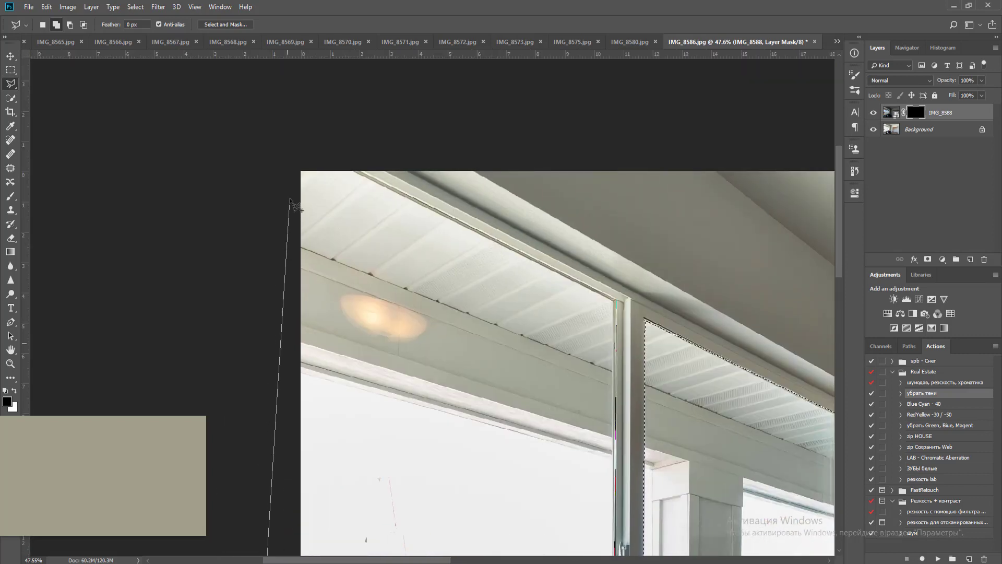
{"action": "left_click", "coordinate": [281, 162]}
{"action": "left_click", "coordinate": [317, 149]}
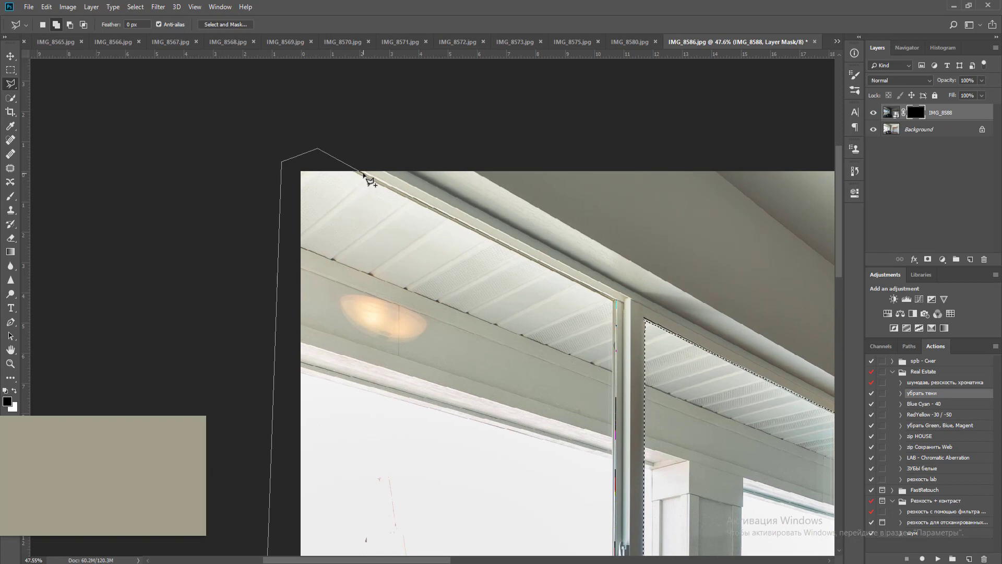
{"action": "double_click", "coordinate": [369, 181]}
{"action": "key", "text": "ctrl+BackSpace"}
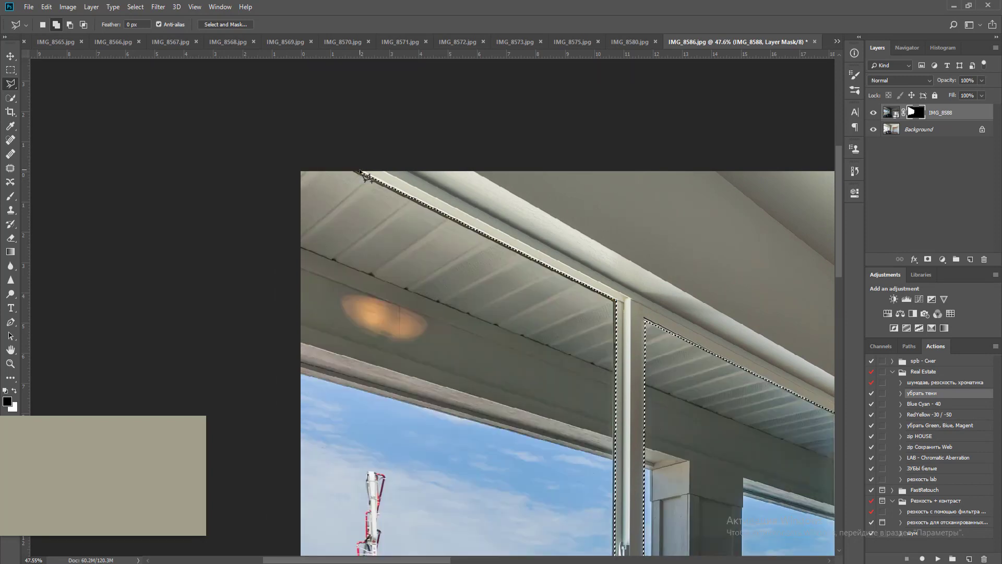
{"action": "key", "text": "ctrl+0"}
{"action": "key", "text": "m"}
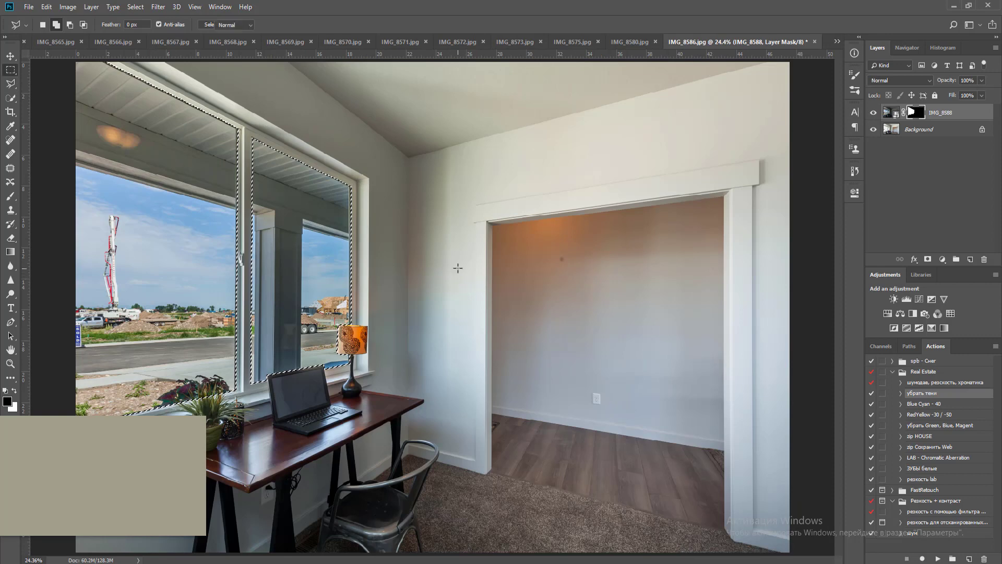
{"action": "key", "text": "ctrl+d"}
Refine the IMG_8588 mask with radius 2 px, smooth 2, feather 2 px, contrast 10% and shift edge -15%, output to a new layer with layer mask
{"action": "scroll", "coordinate": [420, 294], "scroll_direction": "up", "scroll_amount": 2}
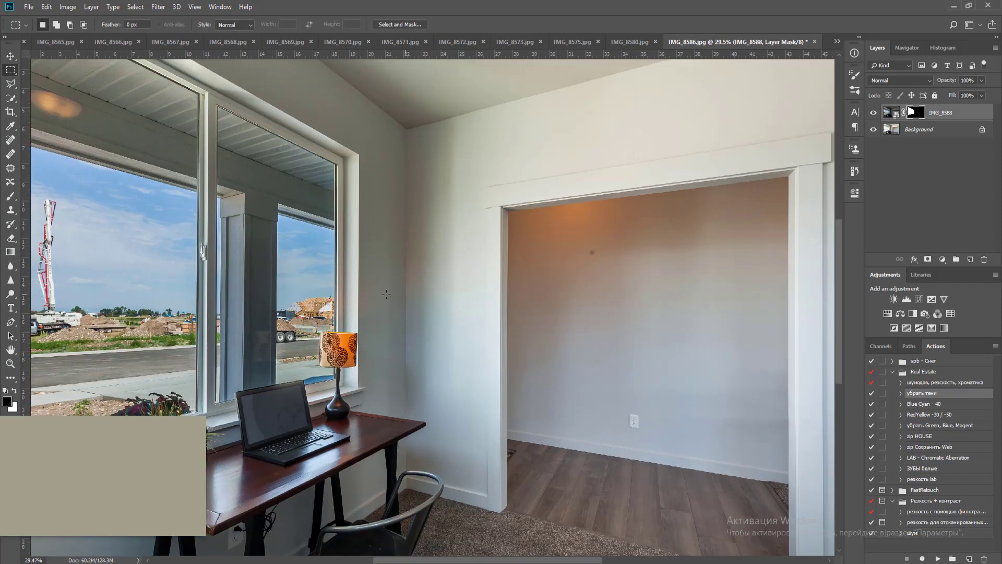
{"action": "left_click_drag", "start_coordinate": [344, 294], "coordinate": [562, 323]}
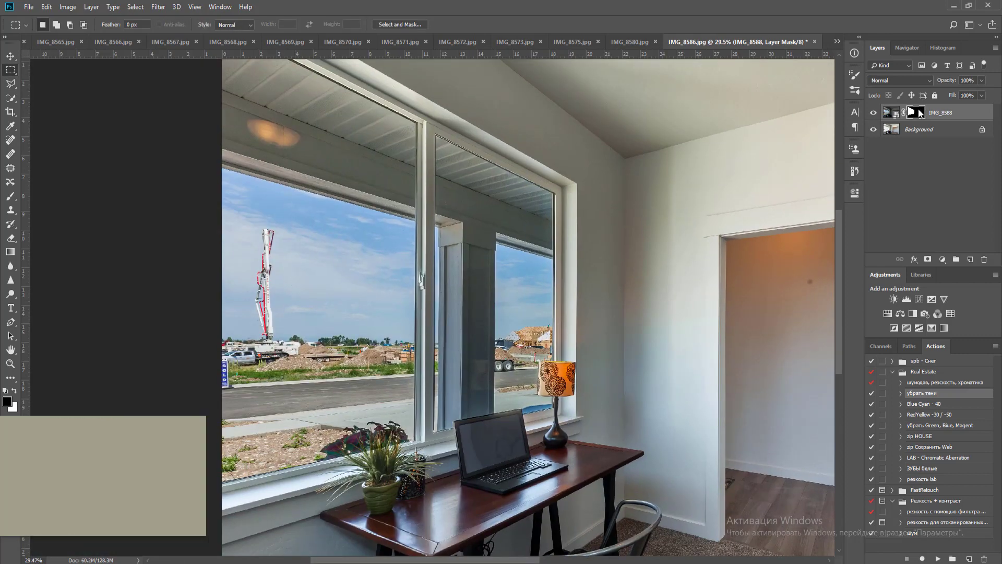
{"action": "right_click", "coordinate": [918, 112]}
{"action": "left_click", "coordinate": [934, 189]}
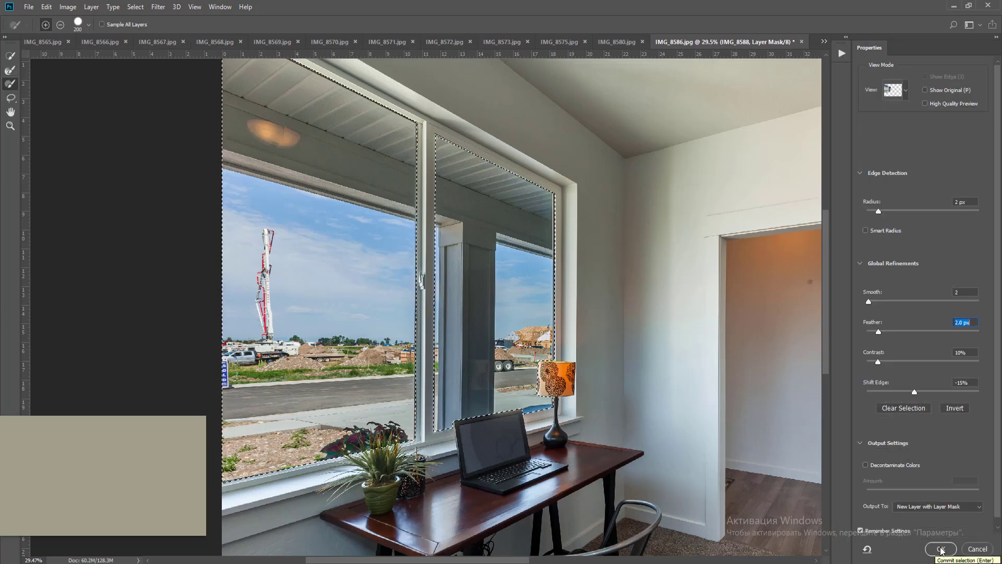
{"action": "left_click", "coordinate": [940, 549]}
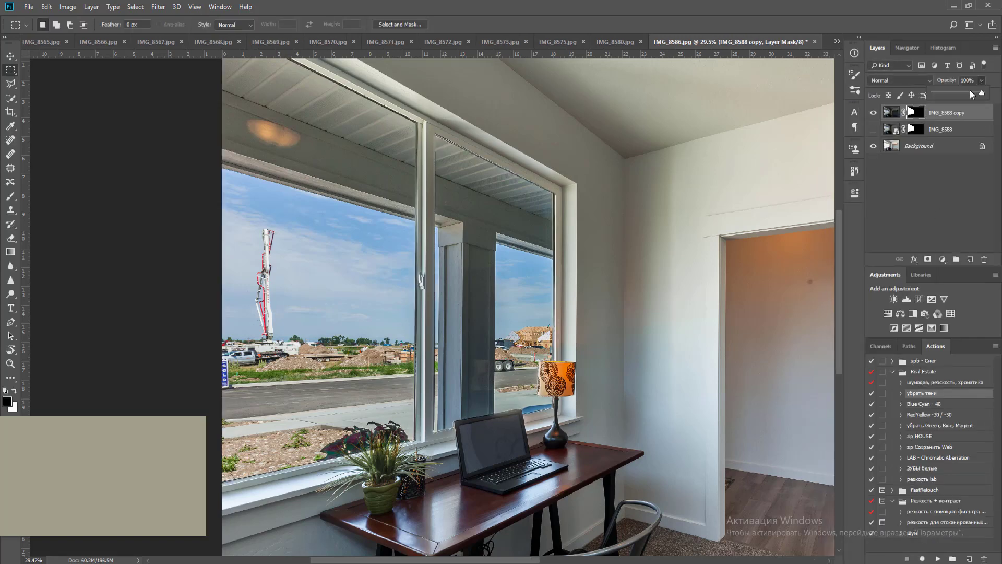
Lower the IMG_8588 copy layer's opacity to 75%
{"action": "left_click", "coordinate": [970, 91]}
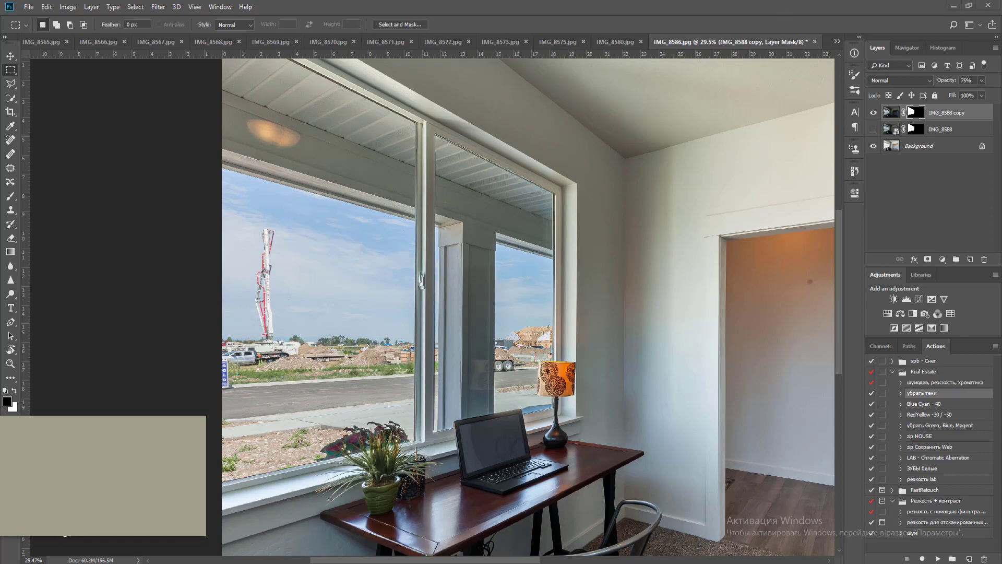
{"action": "key", "text": "v"}
{"action": "left_click", "coordinate": [606, 297]}
{"action": "key", "text": "ctrl+0"}
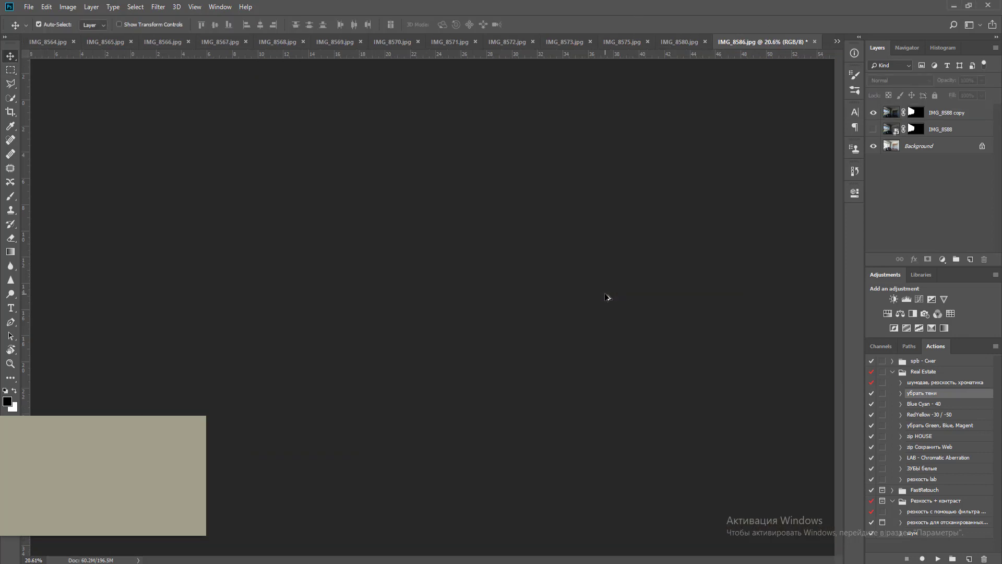
Play the "RedYellow -30 / -50" action on the Background layer and add a white mask to the Background copy
{"action": "left_click", "coordinate": [934, 145]}
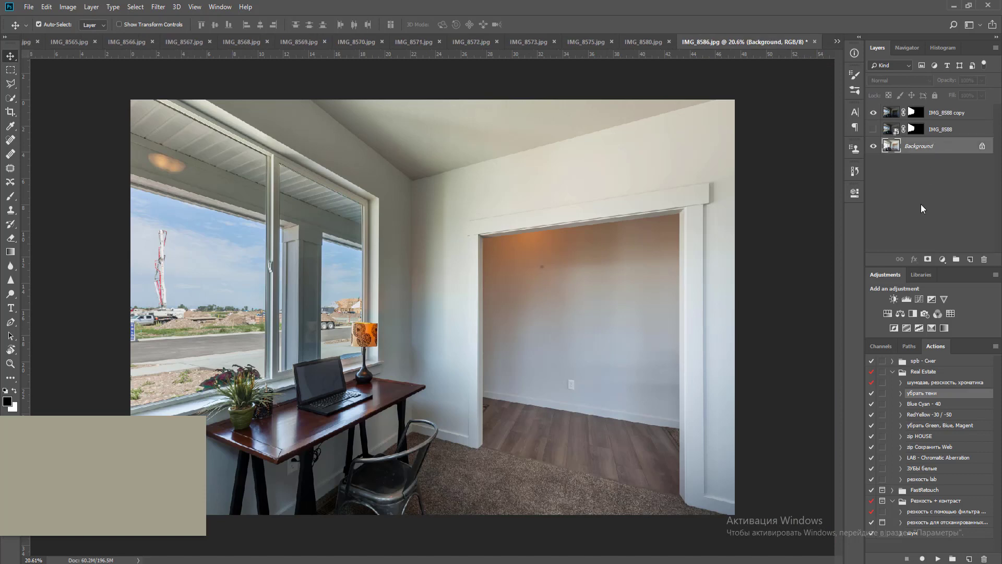
{"action": "left_click", "coordinate": [937, 558]}
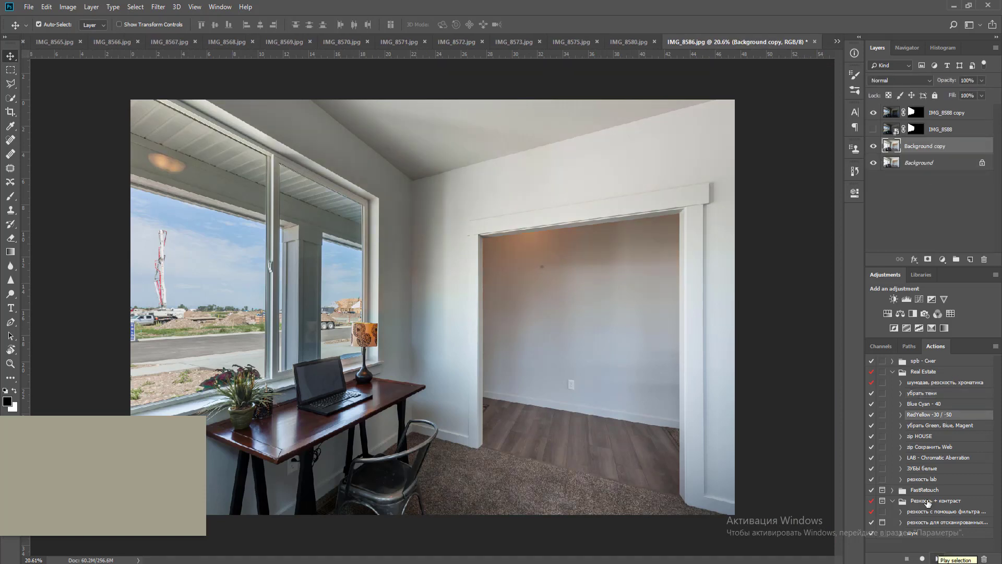
{"action": "left_click", "coordinate": [927, 259]}
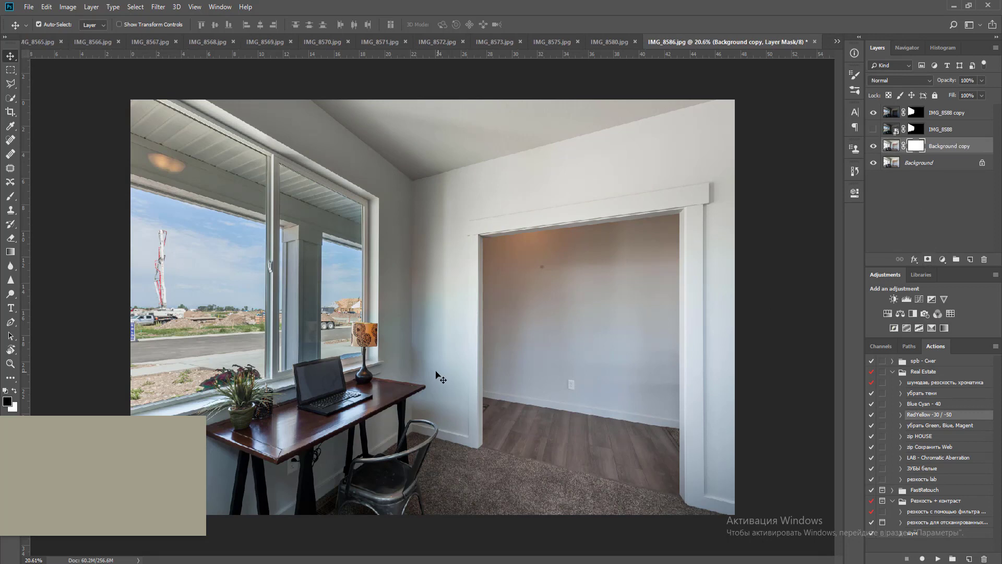
Paint black on the Background copy mask over the desk lamp to restore its colour, and merge the copy into the Background
{"action": "key", "text": "b"}
{"action": "left_click", "coordinate": [363, 351]}
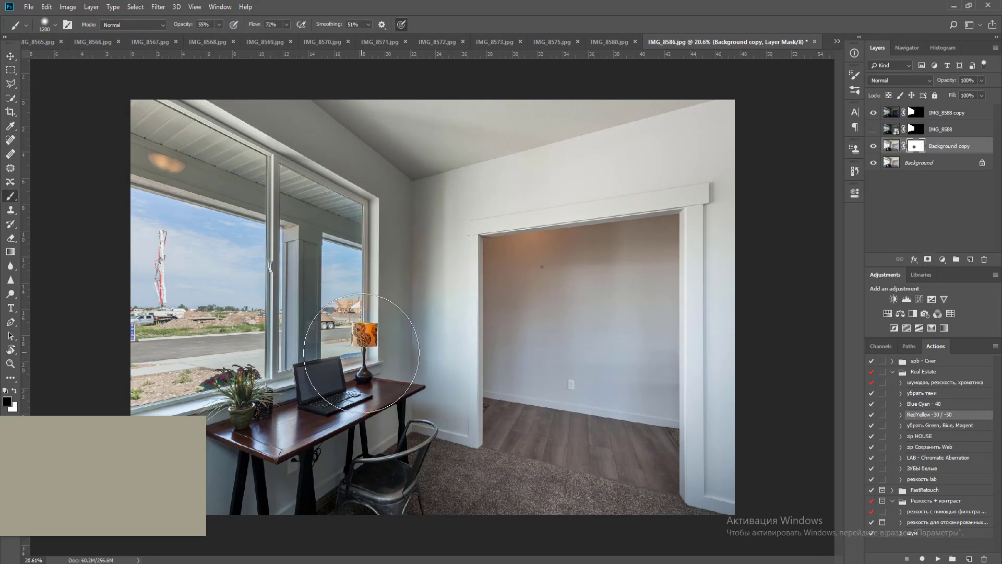
{"action": "key", "text": "v"}
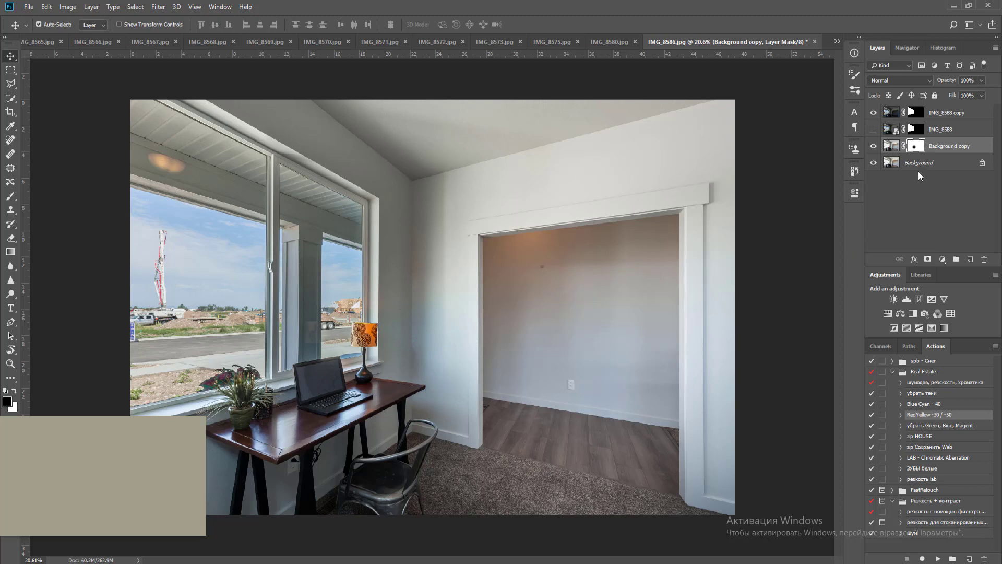
{"action": "key", "text": "Delete"}
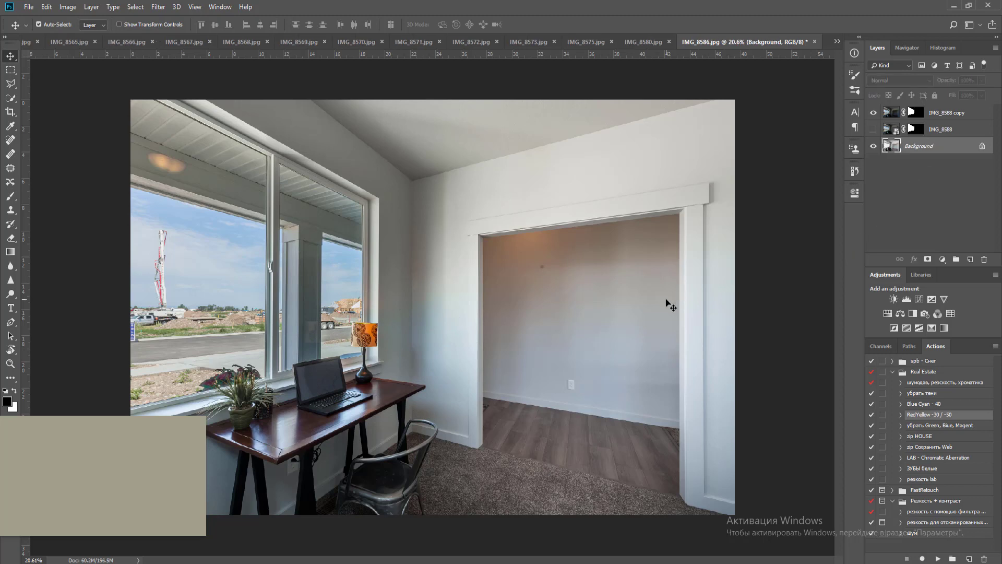
Play the "Blue Cyan - 40" action on the Background layer and delete the hidden IMG_8588 layer
{"action": "left_click", "coordinate": [931, 405]}
{"action": "left_click", "coordinate": [938, 558]}
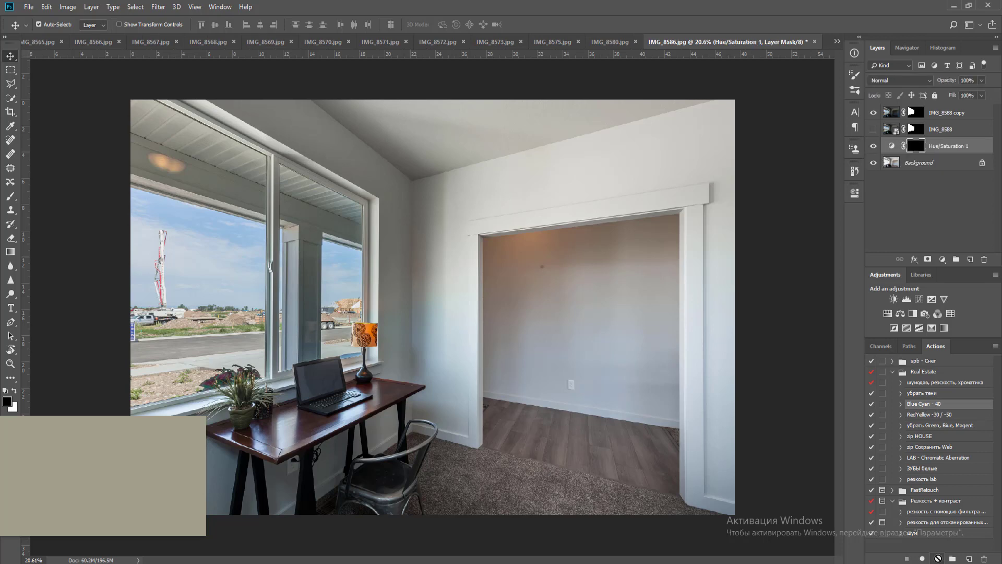
{"action": "key", "text": "ctrl"}
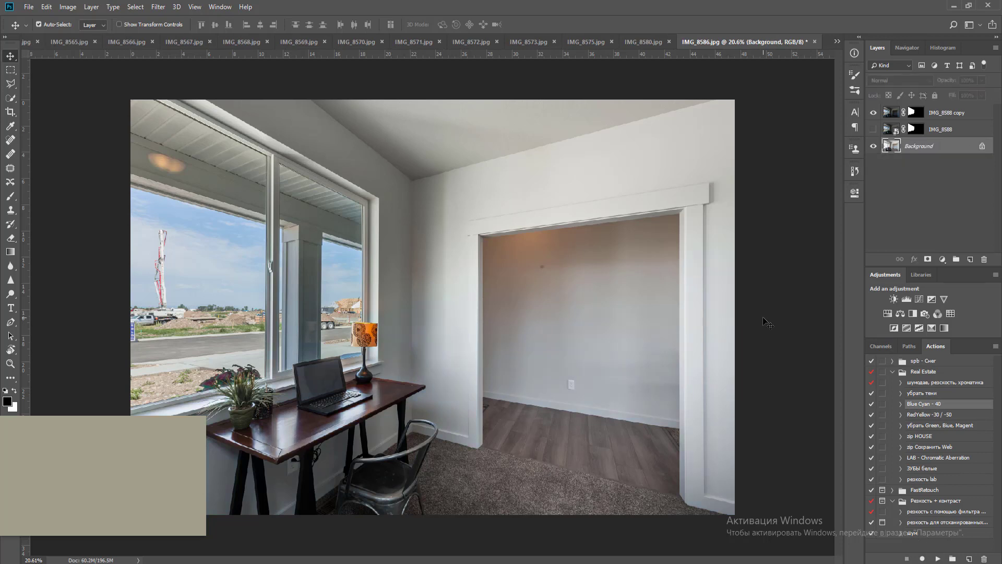
{"action": "left_click", "coordinate": [941, 129]}
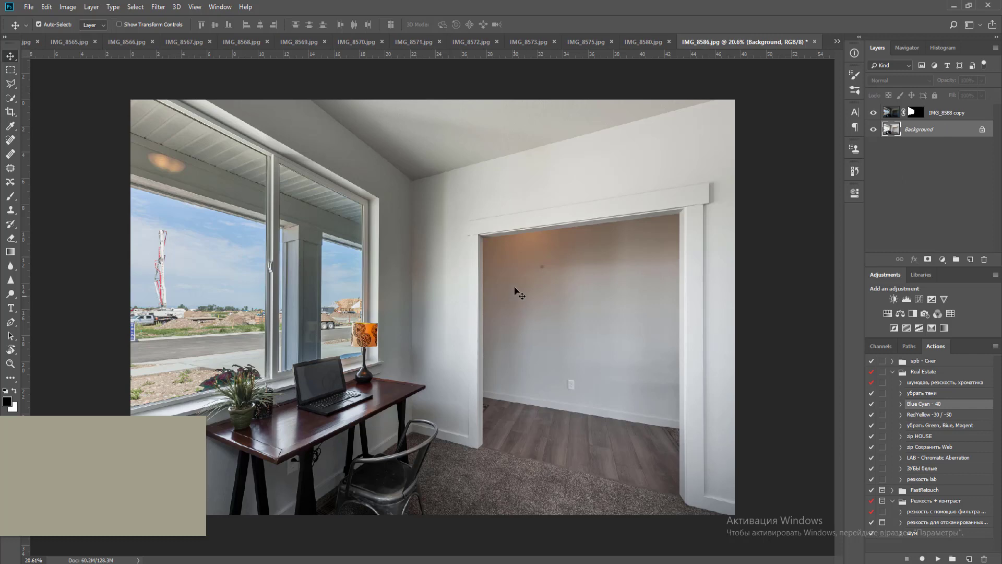
Add Brightness/Contrast and Levels adjustments above the Background, setting the white input level to 239 to brighten the room
{"action": "key", "text": "o"}
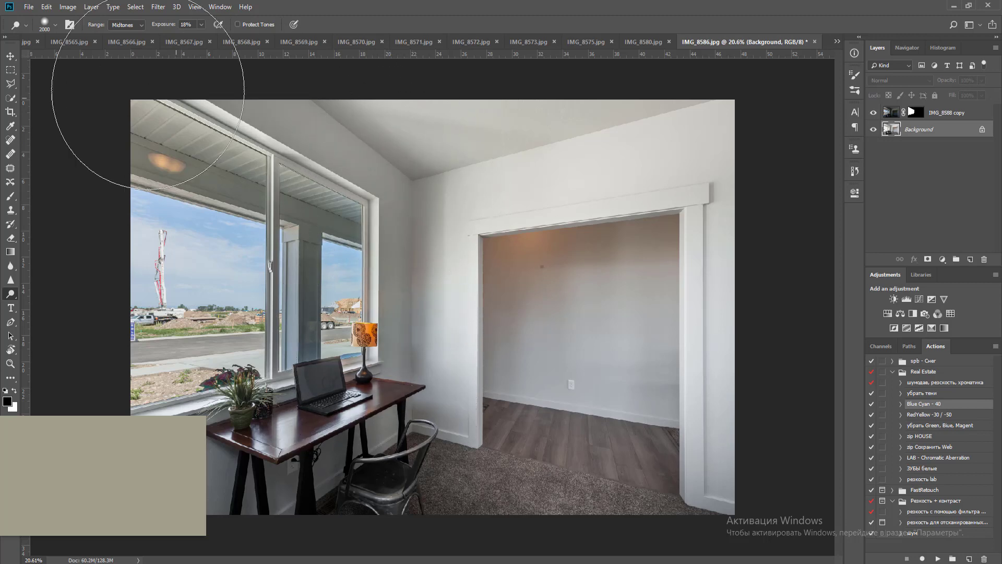
{"action": "key", "text": "bracketleft"}
{"action": "key", "text": "bracketleft"}
{"action": "key", "text": "bracketleft"}
{"action": "left_click", "coordinate": [893, 298]}
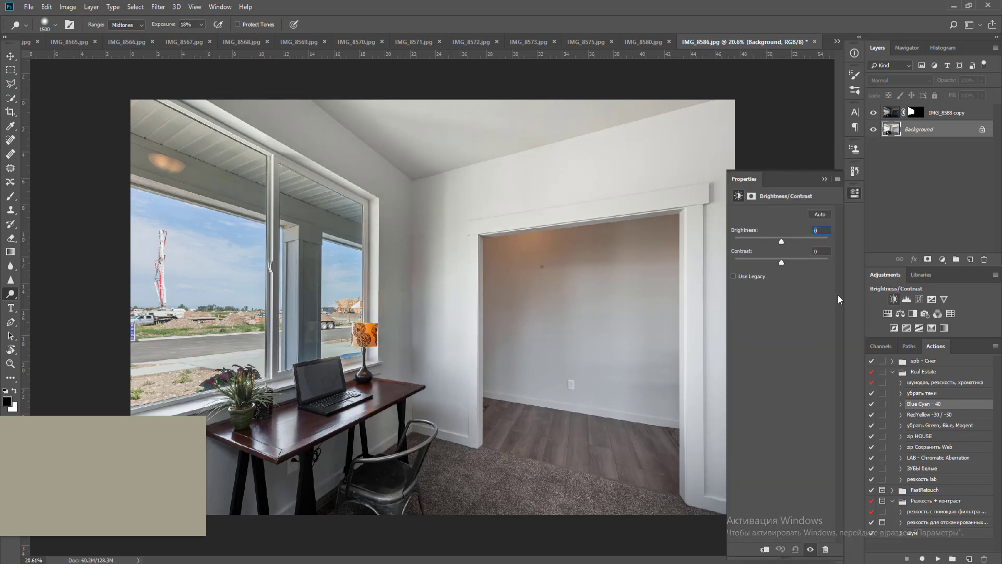
{"action": "left_click", "coordinate": [906, 298]}
{"action": "left_click_drag", "start_coordinate": [829, 289], "coordinate": [824, 289]}
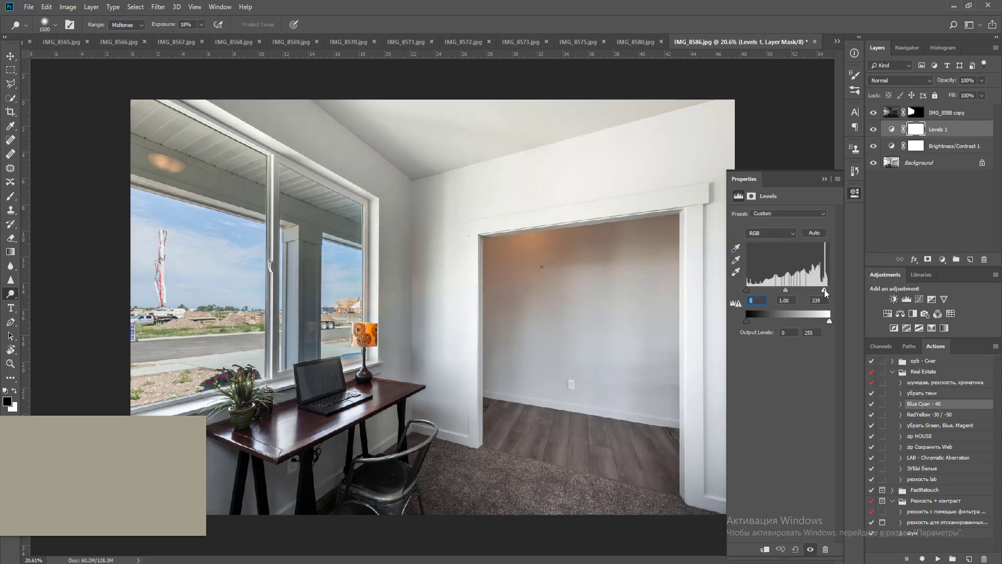
Merge all the layers and play the "шумодав, резкость, хроматика" action on the merged photo
{"action": "left_click", "coordinate": [954, 117]}
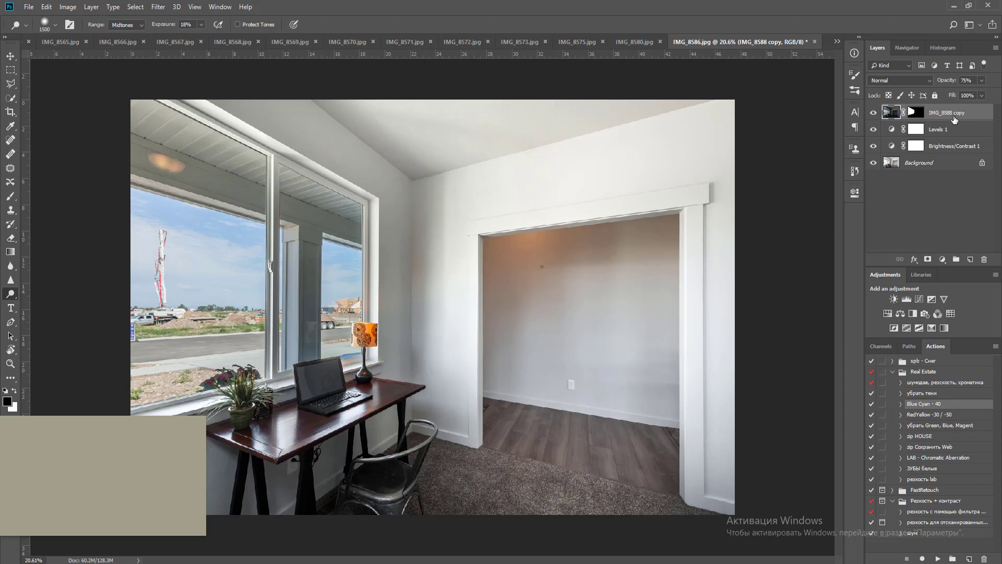
{"action": "key", "text": "ctrl+shift+e"}
{"action": "key", "text": "v"}
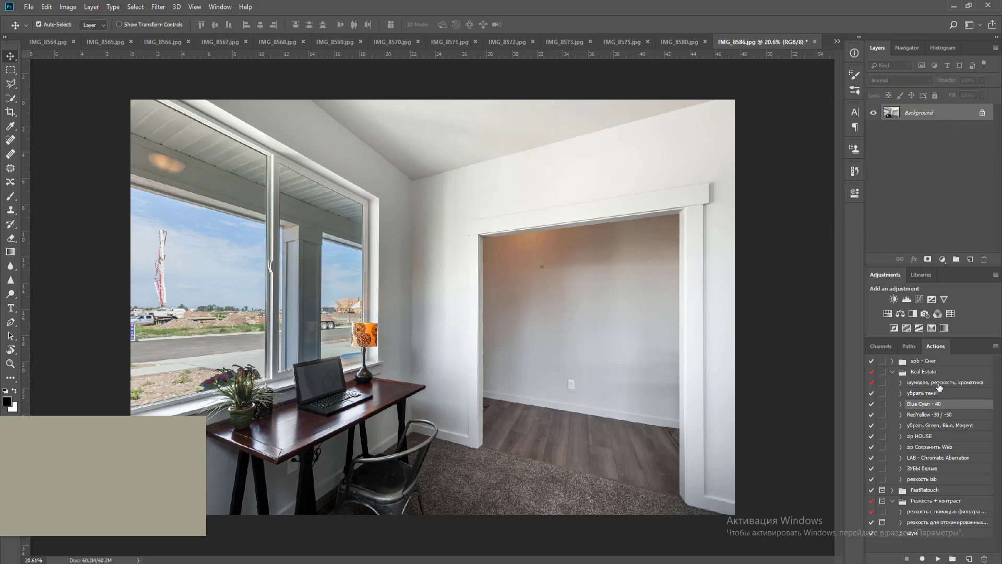
{"action": "left_click", "coordinate": [939, 384]}
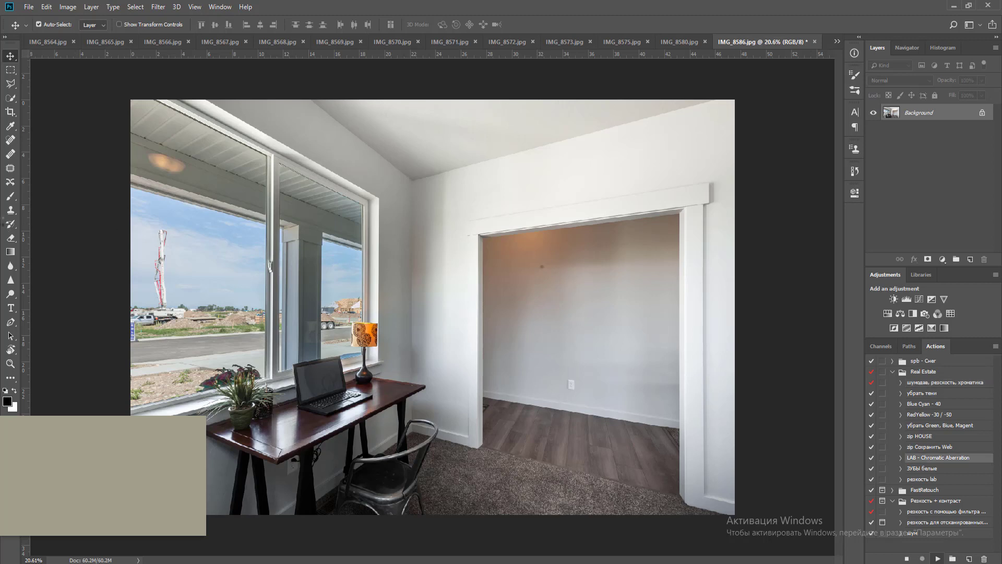
Check the door frame's vertical against a guide, and close IMG_8586.jpg, saving the changes
{"action": "left_click_drag", "start_coordinate": [29, 211], "coordinate": [703, 289]}
{"action": "key", "text": "ctrl+w"}
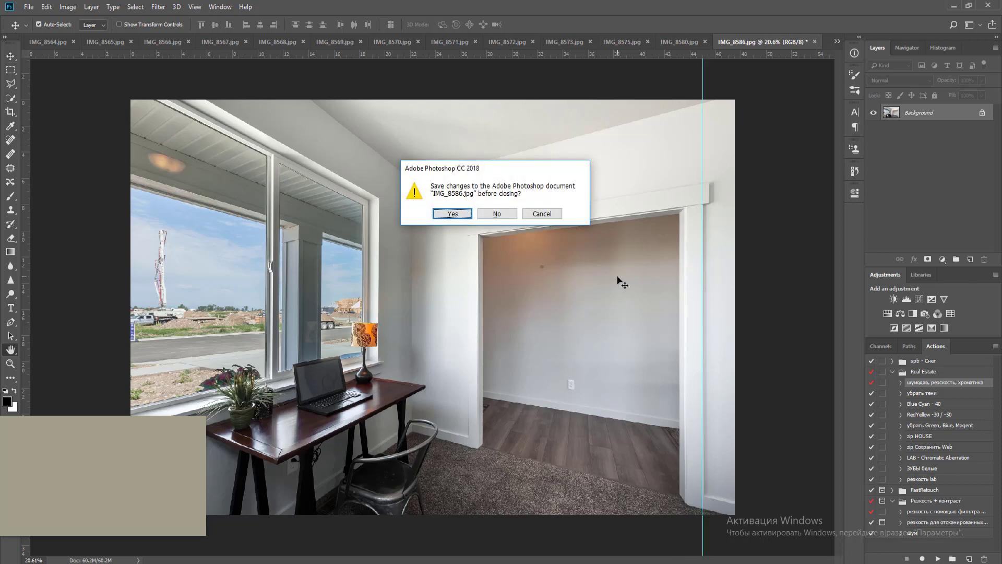
{"action": "key", "text": "space"}
{"action": "key", "text": "Return"}
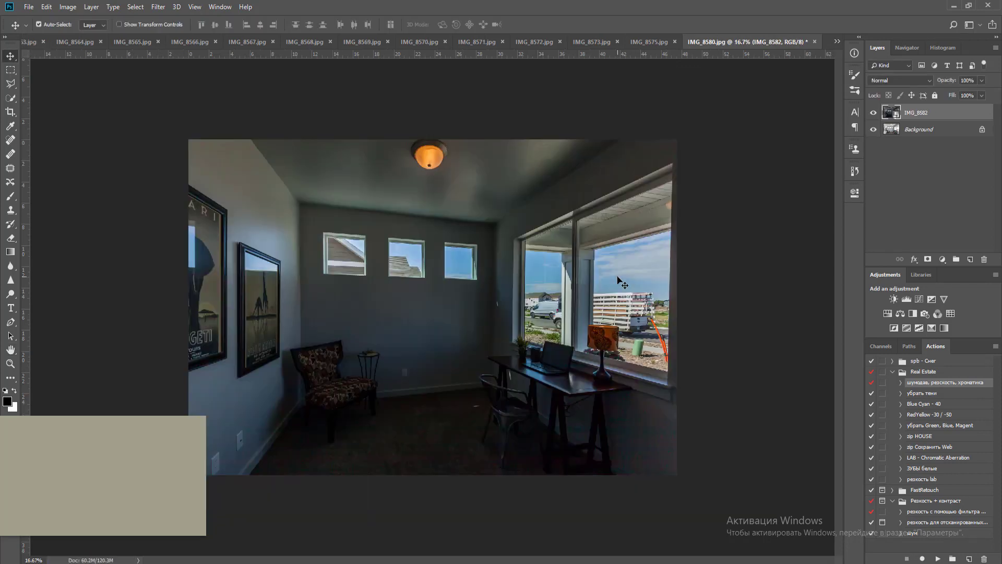
Add a black mask to the IMG_8582 layer and outline the first small window's pane with the Polygonal Lasso
{"action": "left_click", "coordinate": [928, 259], "text": "alt"}
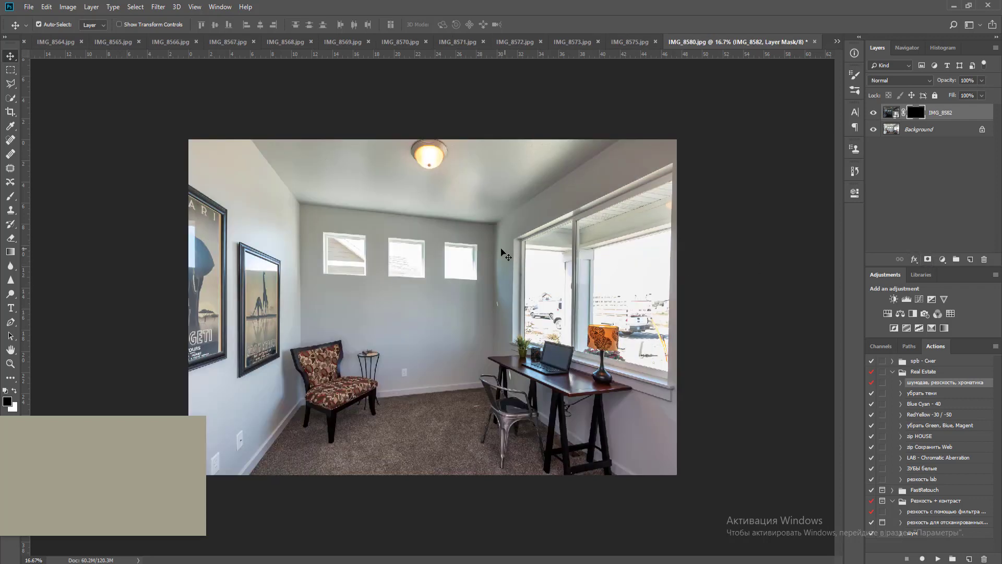
{"action": "key", "text": "z"}
{"action": "left_click_drag", "start_coordinate": [302, 221], "coordinate": [380, 291]}
{"action": "key", "text": "l"}
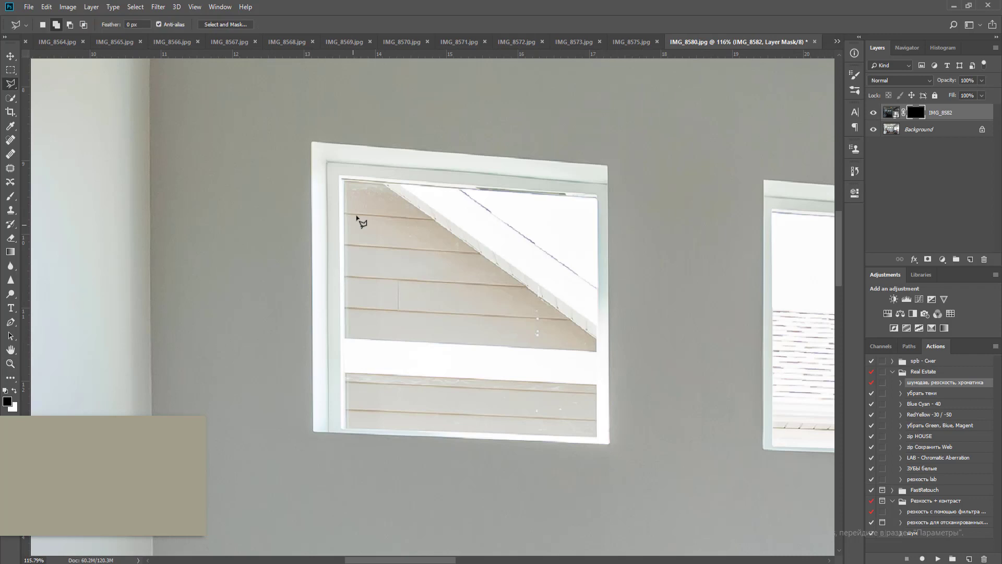
{"action": "left_click", "coordinate": [342, 180]}
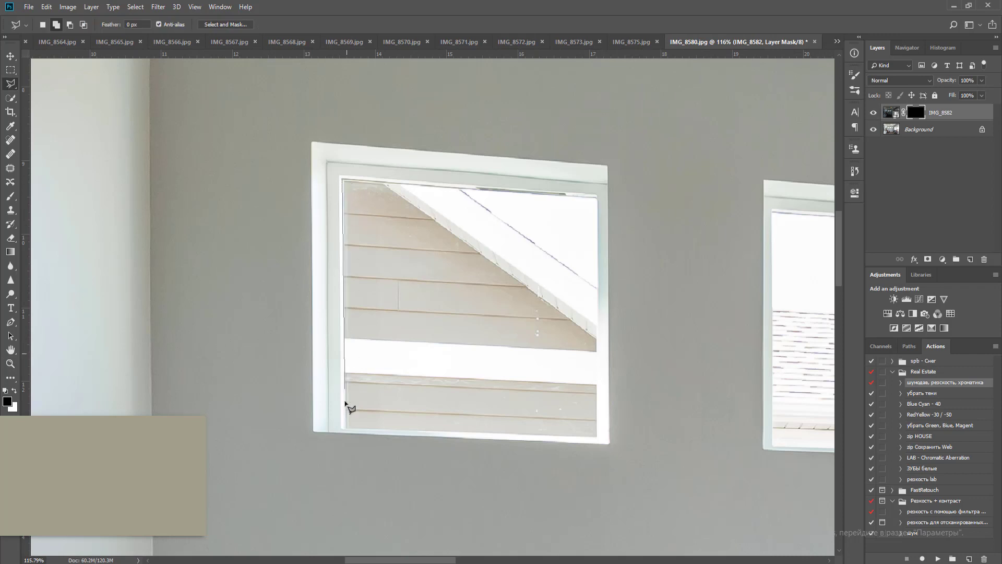
{"action": "left_click", "coordinate": [343, 430]}
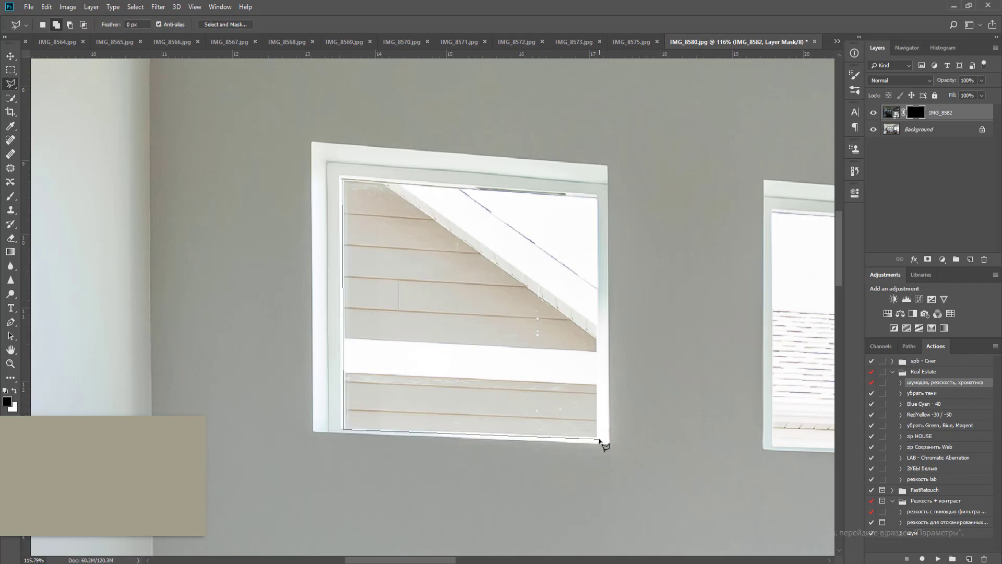
{"action": "left_click", "coordinate": [598, 439]}
{"action": "double_click", "coordinate": [598, 196]}
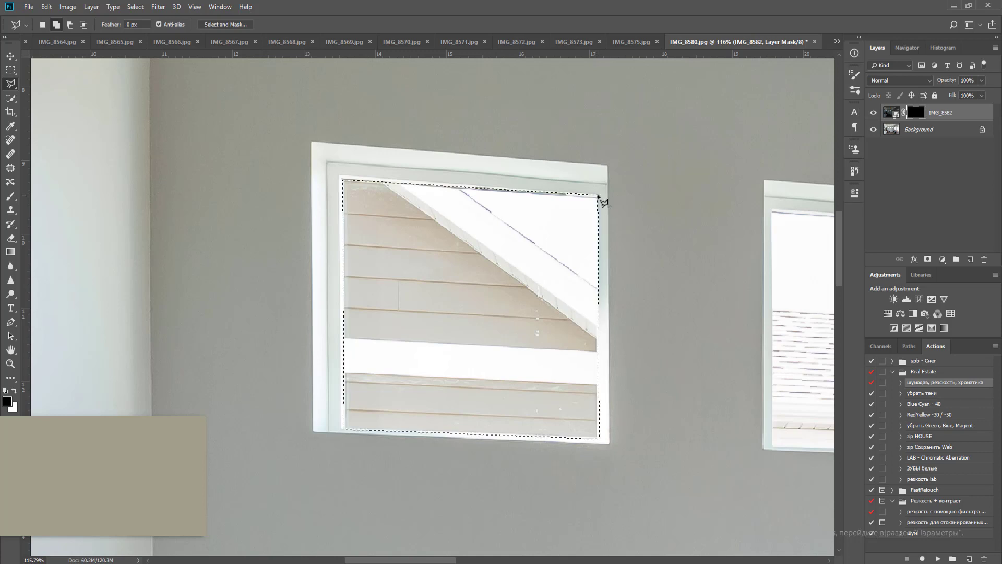
Add the middle small window's glass pane to the polygonal selection
{"action": "mouse_move", "coordinate": [705, 257]}
{"action": "left_mouse_down"}
{"action": "mouse_move", "coordinate": [656, 263]}
{"action": "mouse_move", "coordinate": [322, 240]}
{"action": "left_mouse_up"}
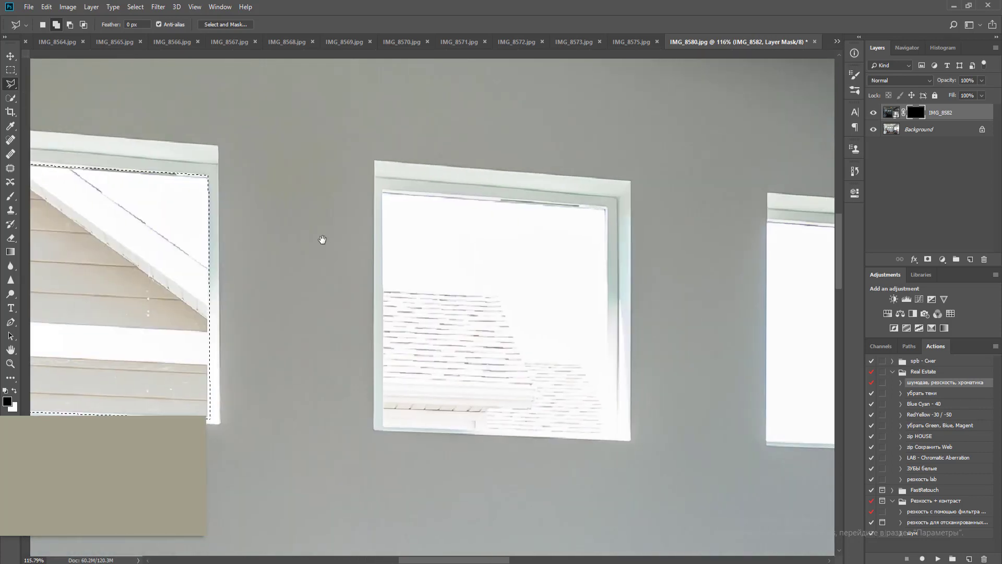
{"action": "left_click", "coordinate": [380, 191]}
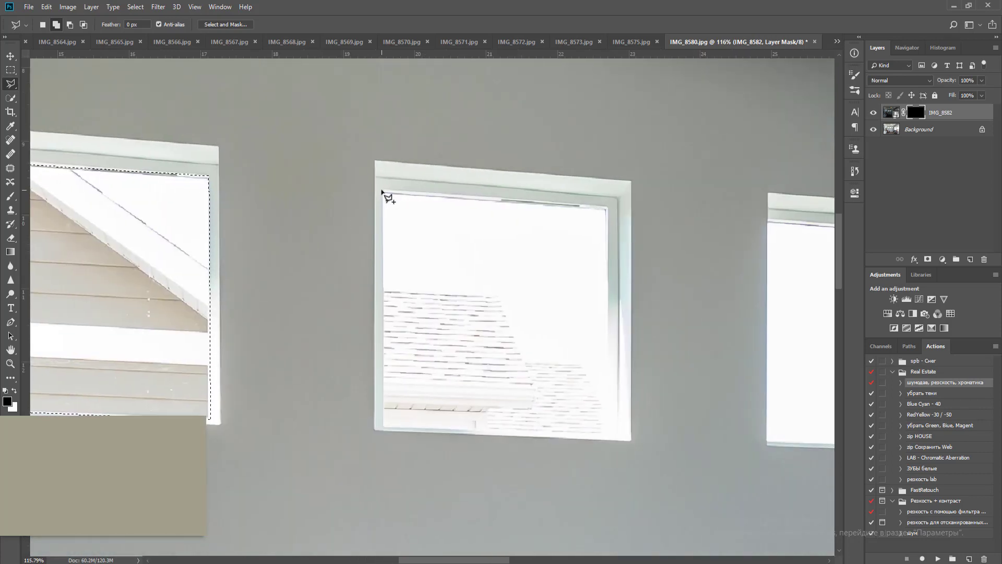
{"action": "left_click", "coordinate": [383, 428]}
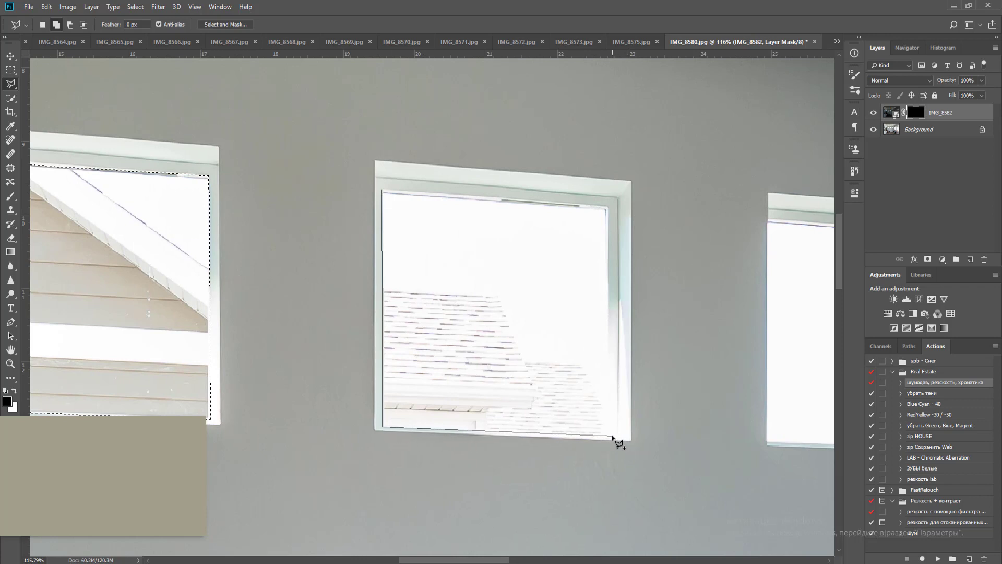
{"action": "left_click", "coordinate": [613, 436]}
{"action": "double_click", "coordinate": [608, 209]}
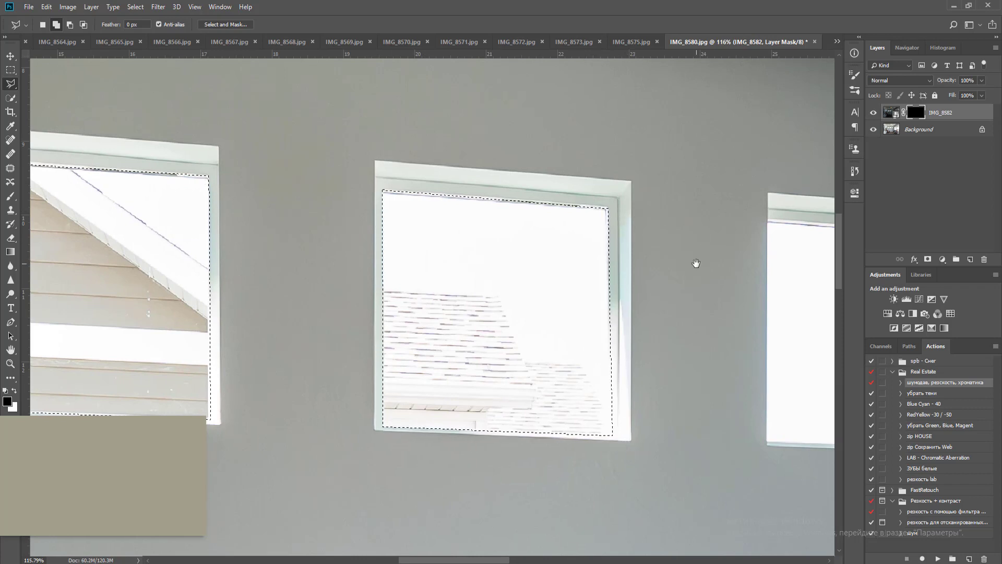
Add the third small window's glass pane, nearest the room corner, to the polygonal selection
{"action": "left_click_drag", "start_coordinate": [696, 264], "coordinate": [410, 237]}
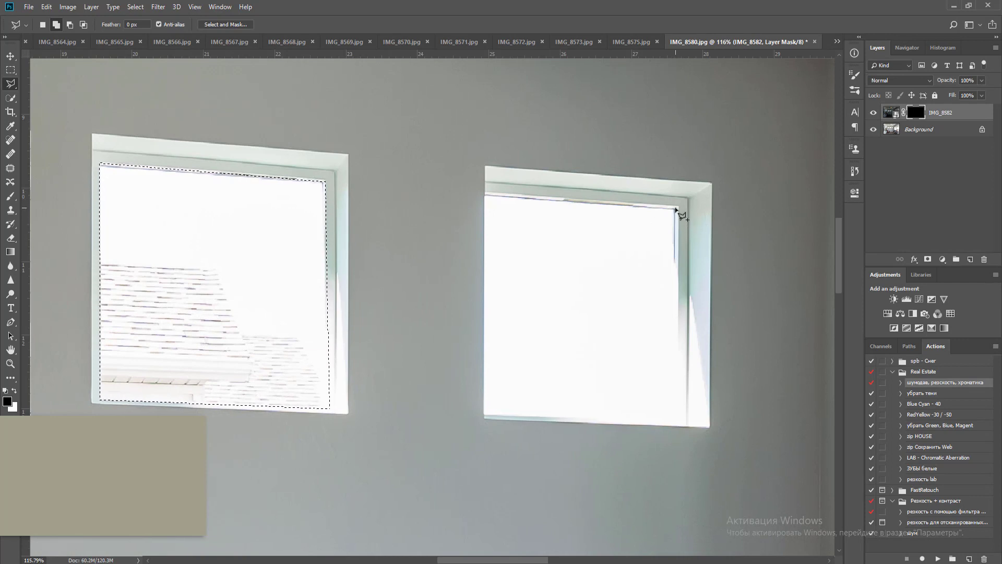
{"action": "left_click", "coordinate": [678, 423]}
{"action": "left_click", "coordinate": [483, 416]}
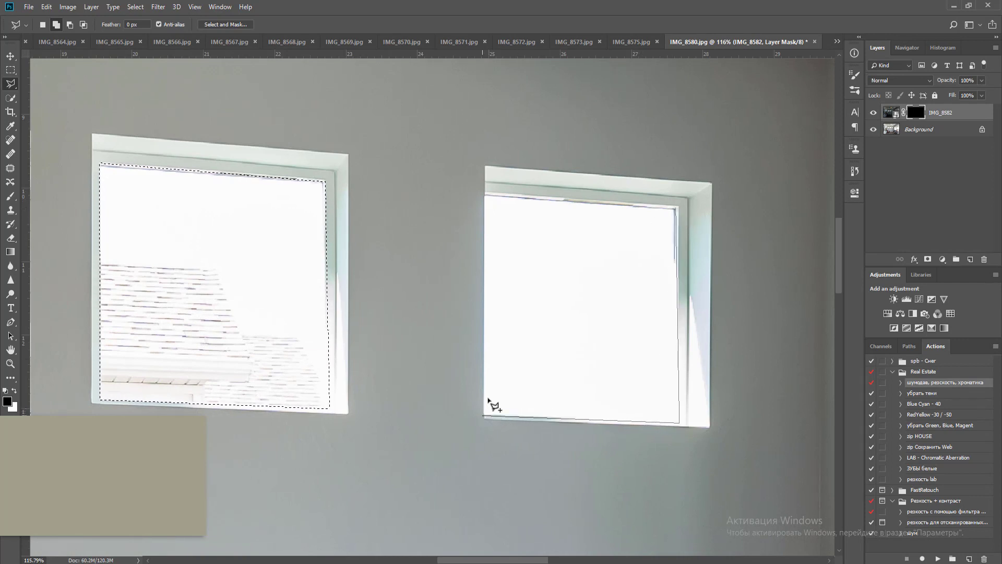
{"action": "left_click", "coordinate": [484, 195]}
{"action": "scroll", "coordinate": [539, 233], "scroll_direction": "down", "scroll_amount": 3}
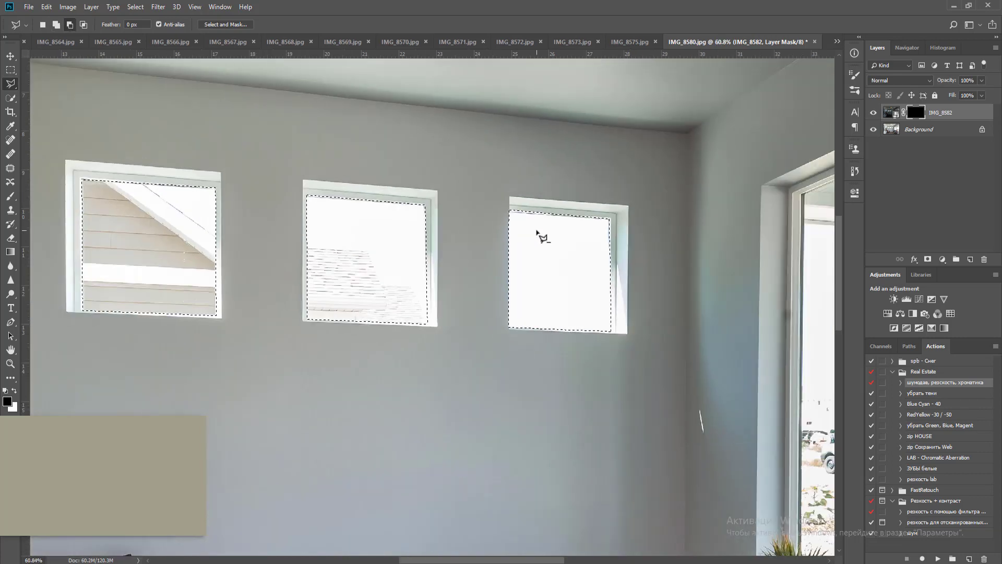
Add the large window's narrower pane to the selection, following its frame and the laptop's upper edge
{"action": "left_click_drag", "start_coordinate": [653, 293], "coordinate": [330, 245]}
{"action": "key", "text": "ctrl+r"}
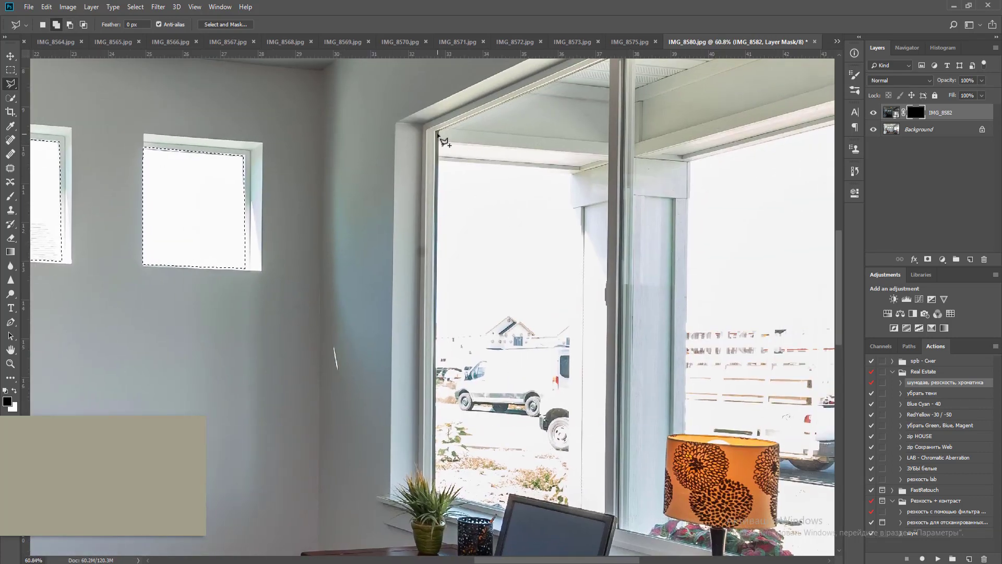
{"action": "left_click", "coordinate": [435, 132]}
{"action": "left_click_drag", "start_coordinate": [570, 95], "coordinate": [555, 123]}
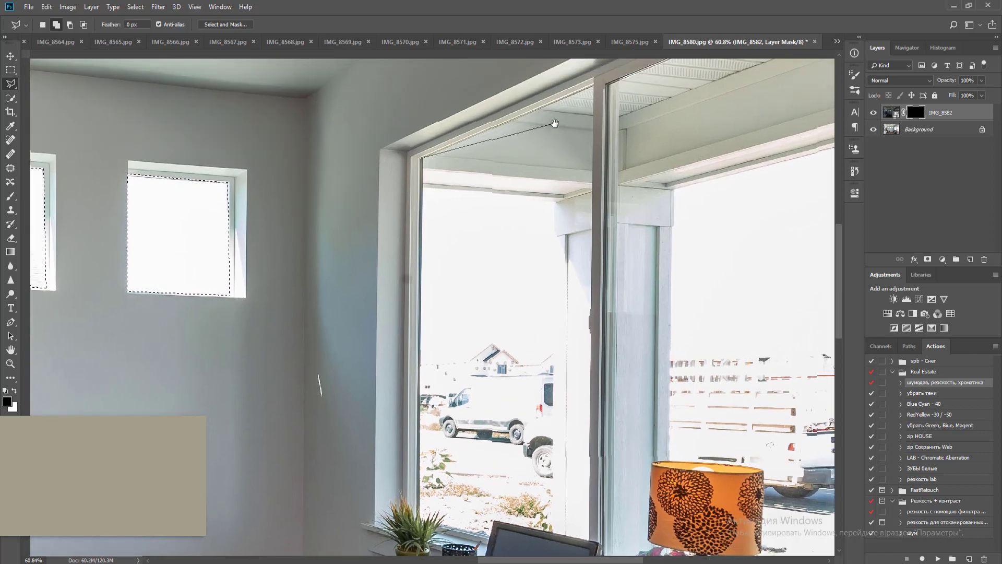
{"action": "left_click", "coordinate": [595, 84]}
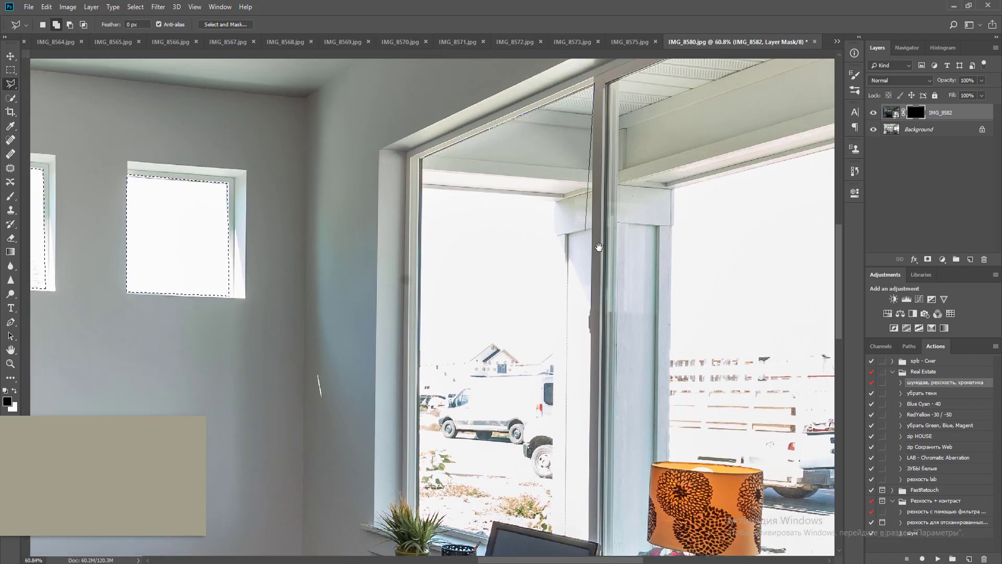
{"action": "scroll", "coordinate": [599, 241], "scroll_direction": "down", "scroll_amount": 3}
{"action": "left_click", "coordinate": [592, 467]}
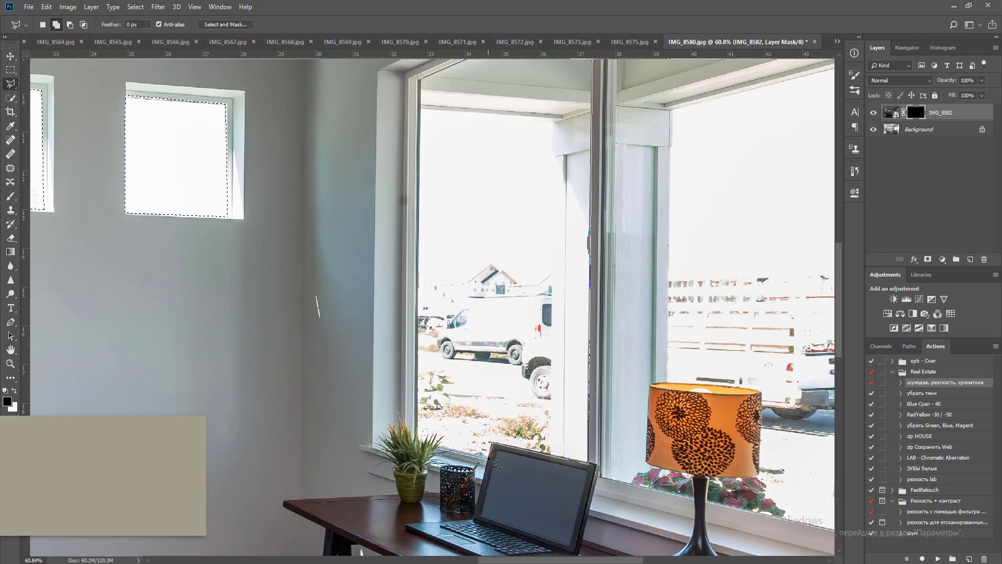
{"action": "left_click", "coordinate": [415, 439]}
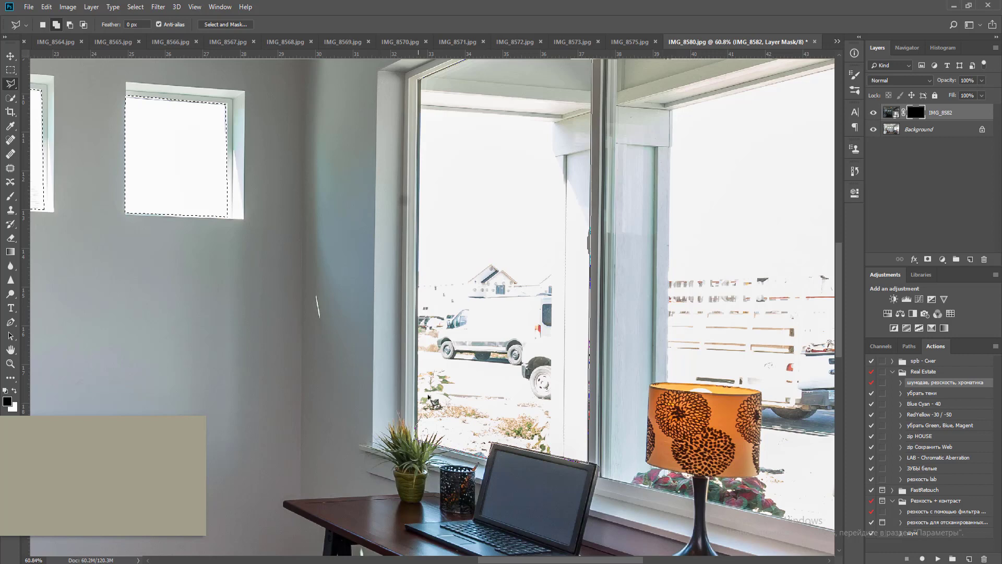
{"action": "left_click", "coordinate": [418, 107]}
Trace the large window's wider pane along its upper frame and outer side down to the lower corner by the wall
{"action": "mouse_move", "coordinate": [598, 152]}
{"action": "left_mouse_down"}
{"action": "mouse_move", "coordinate": [472, 206]}
{"action": "mouse_move", "coordinate": [370, 277]}
{"action": "left_mouse_up"}
{"action": "left_click", "coordinate": [377, 130]}
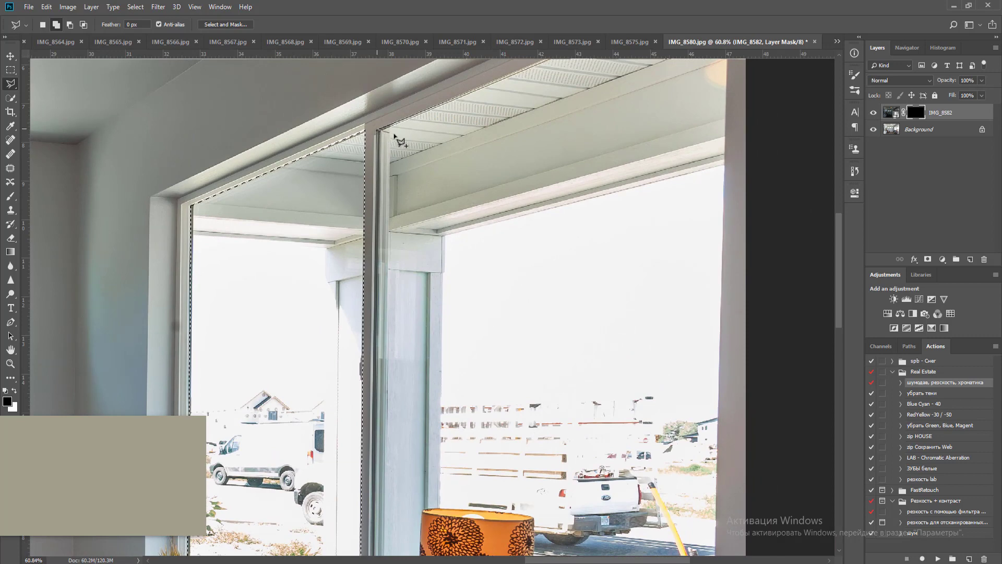
{"action": "left_click_drag", "start_coordinate": [369, 157], "coordinate": [288, 221]}
{"action": "left_click_drag", "start_coordinate": [560, 104], "coordinate": [470, 154]}
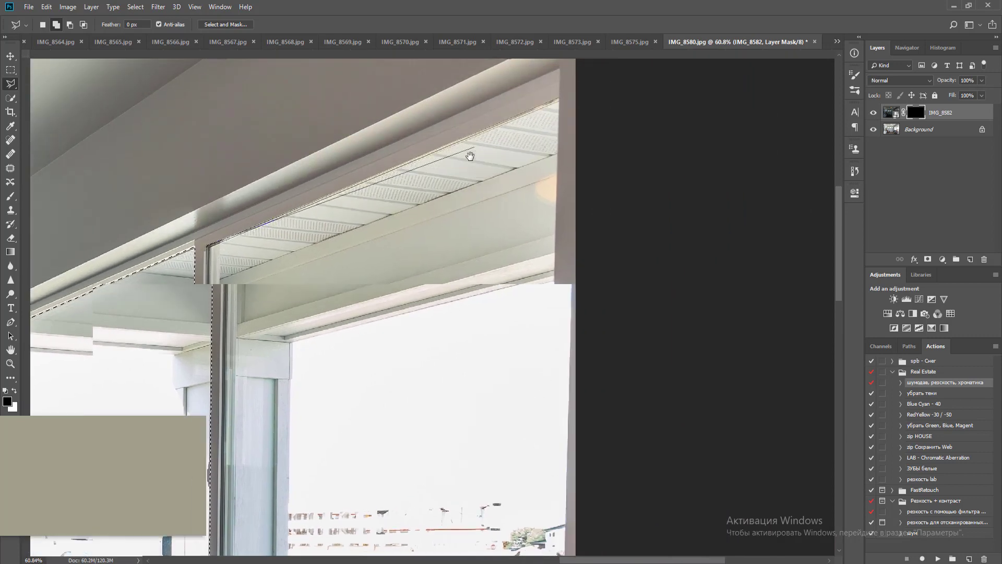
{"action": "left_click", "coordinate": [561, 99]}
{"action": "left_click_drag", "start_coordinate": [547, 290], "coordinate": [561, 81]}
{"action": "left_click", "coordinate": [560, 473]}
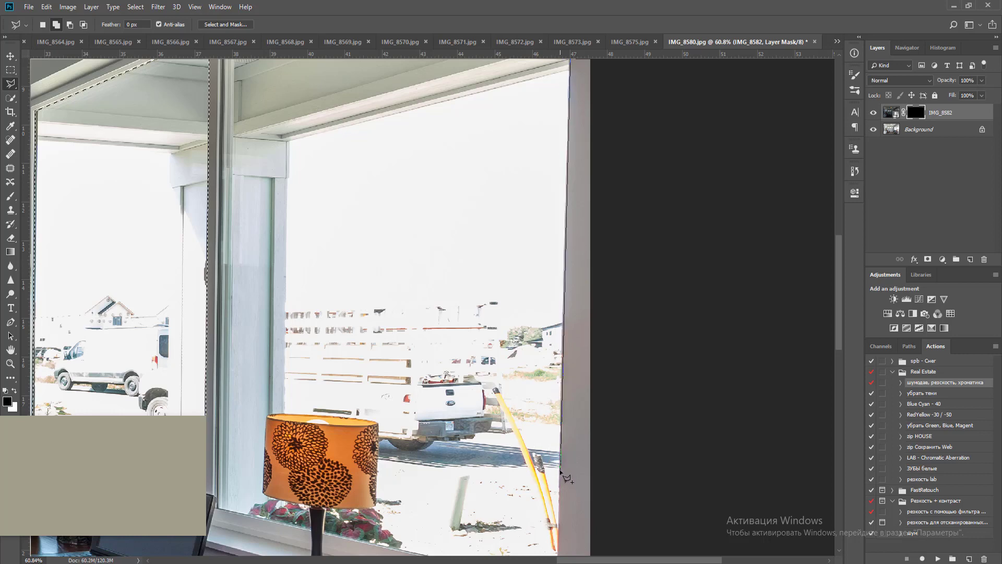
{"action": "left_click_drag", "start_coordinate": [561, 474], "coordinate": [562, 307]}
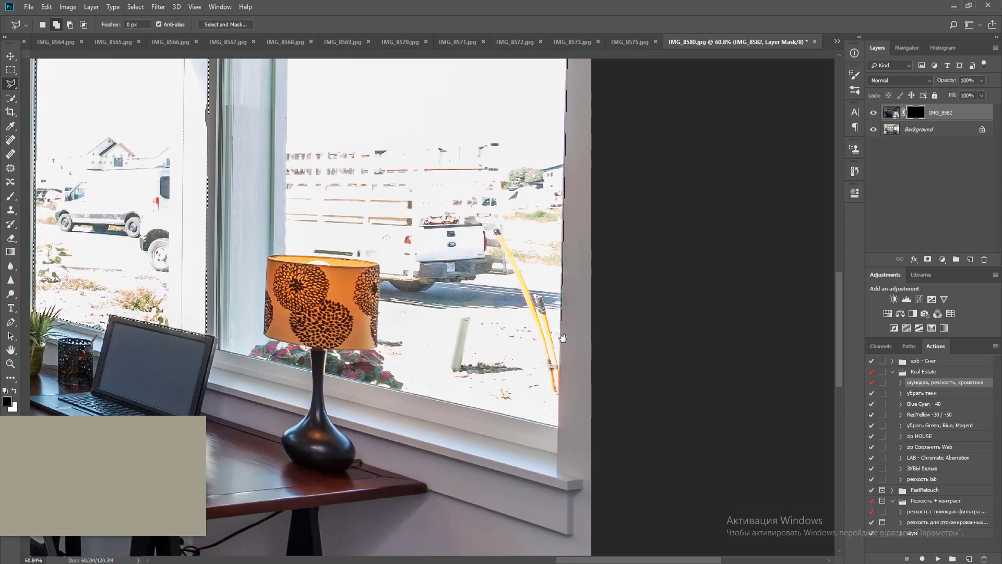
{"action": "left_click", "coordinate": [559, 427]}
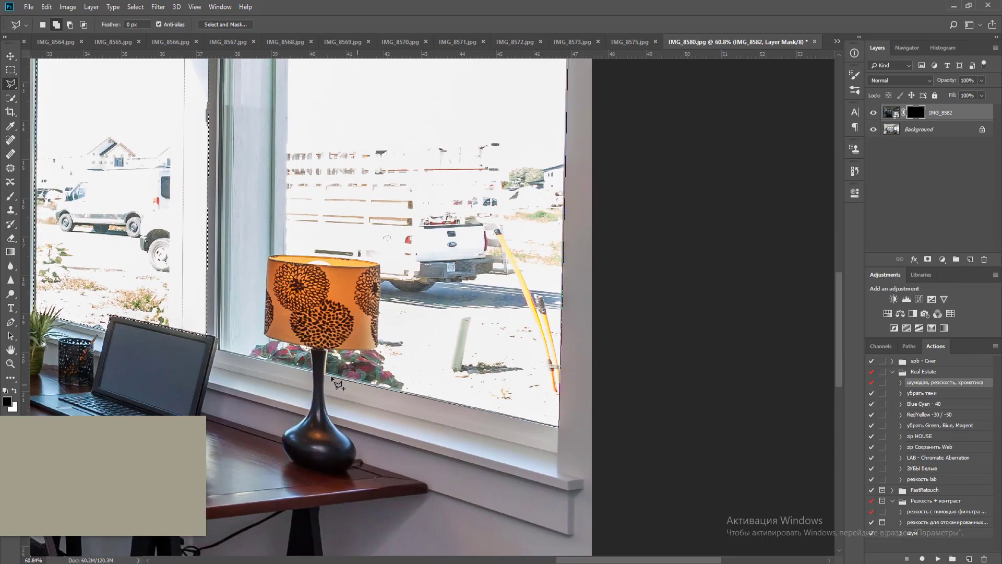
Route the wider pane's outline around the lampshade and stem, and close it along the sill and middle mullion
{"action": "left_click", "coordinate": [329, 348]}
{"action": "left_click", "coordinate": [378, 348]}
{"action": "left_click", "coordinate": [380, 265]}
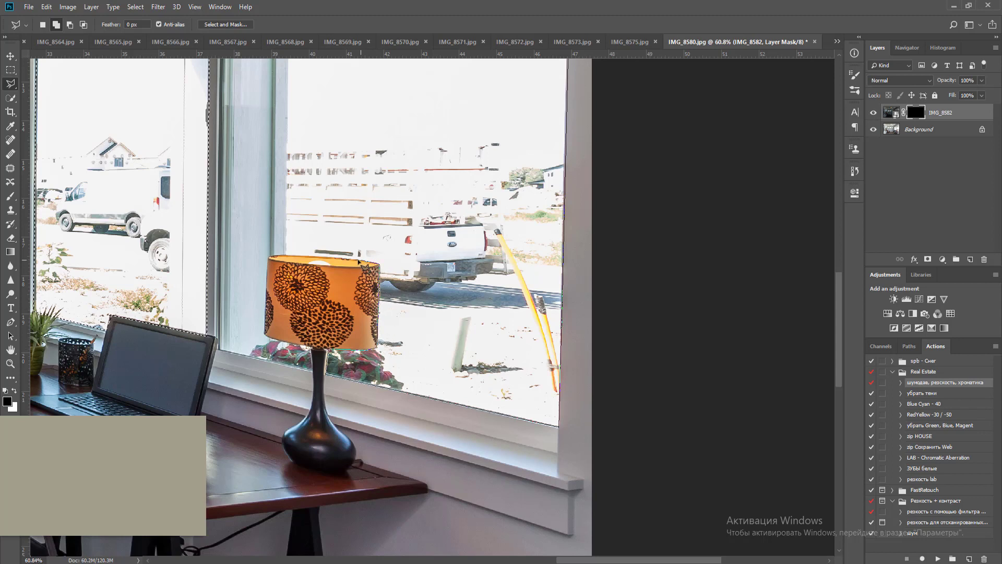
{"action": "left_click", "coordinate": [268, 257]}
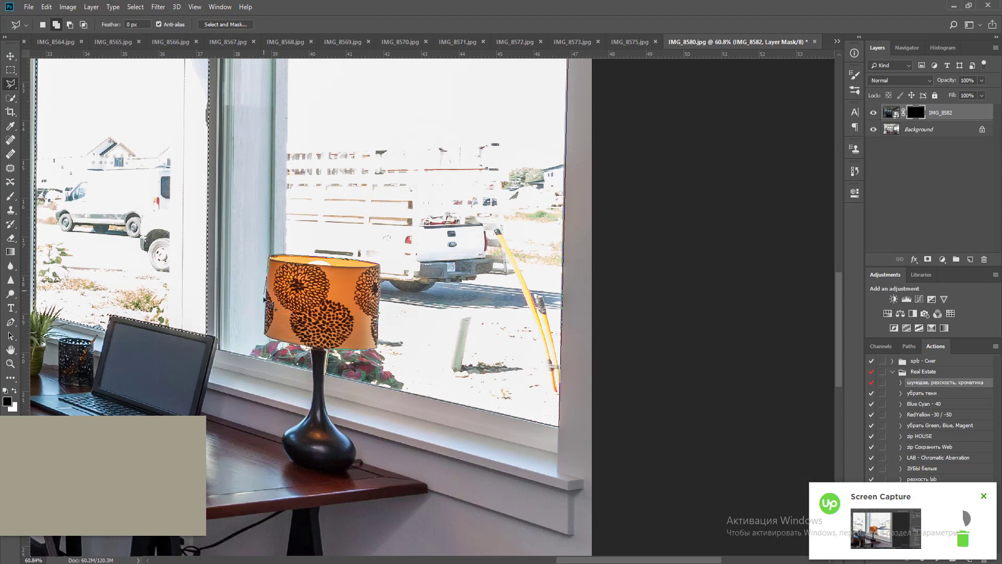
{"action": "left_click", "coordinate": [267, 337]}
{"action": "left_click", "coordinate": [312, 347]}
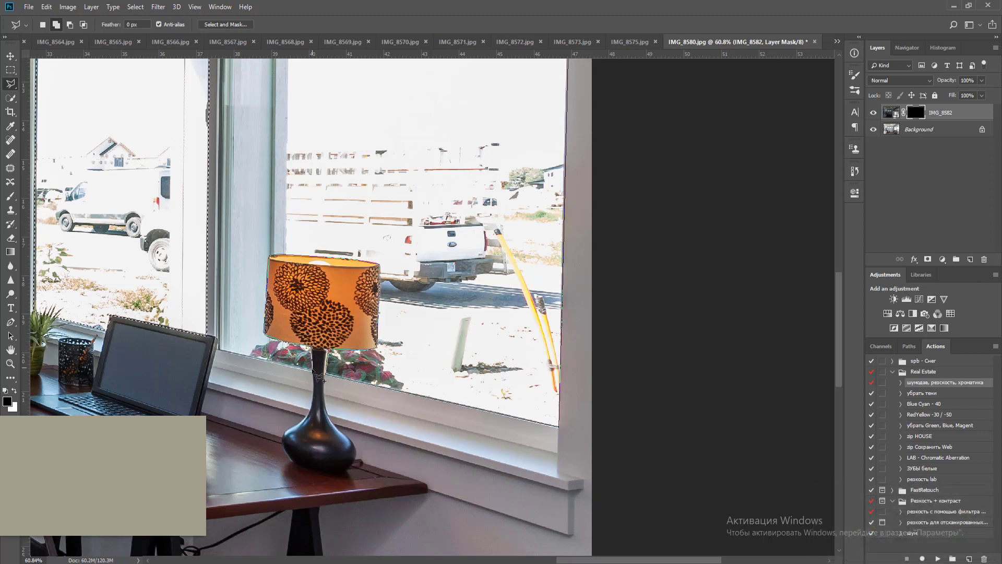
{"action": "left_click", "coordinate": [313, 371]}
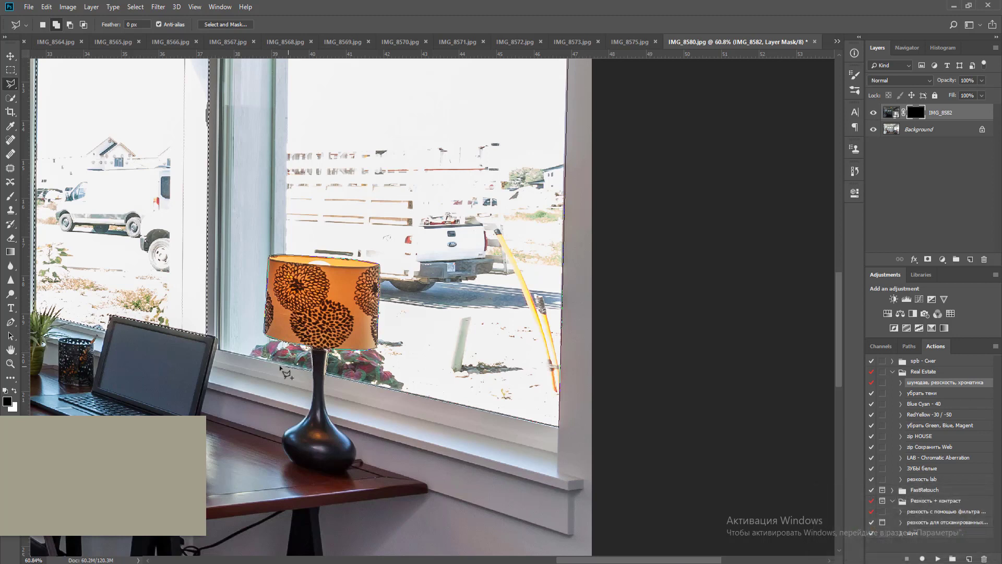
{"action": "left_click", "coordinate": [219, 350]}
{"action": "left_click_drag", "start_coordinate": [220, 296], "coordinate": [283, 474]}
{"action": "left_click_drag", "start_coordinate": [301, 220], "coordinate": [311, 315]}
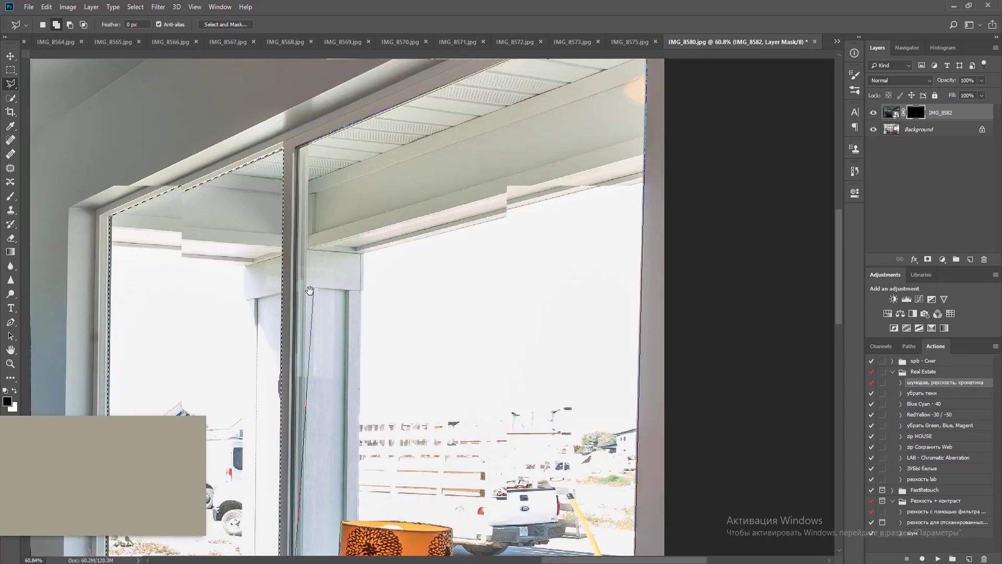
{"action": "double_click", "coordinate": [296, 176]}
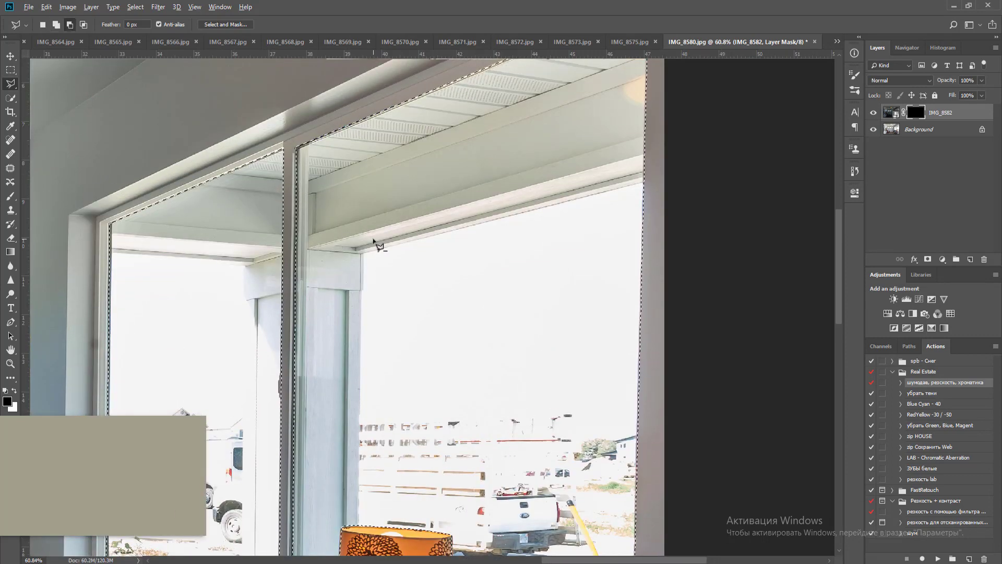
Fill the selected window panes with white on the IMG_8582 mask and deselect
{"action": "scroll", "coordinate": [380, 244], "scroll_direction": "down", "scroll_amount": 5}
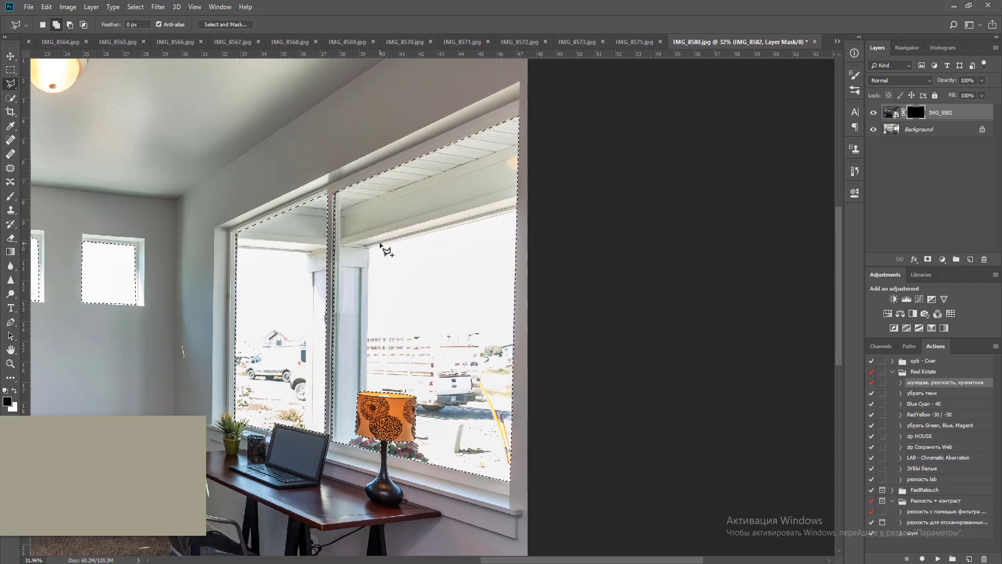
{"action": "scroll", "coordinate": [382, 246], "scroll_direction": "down", "scroll_amount": 1}
{"action": "key", "text": "ctrl+BackSpace"}
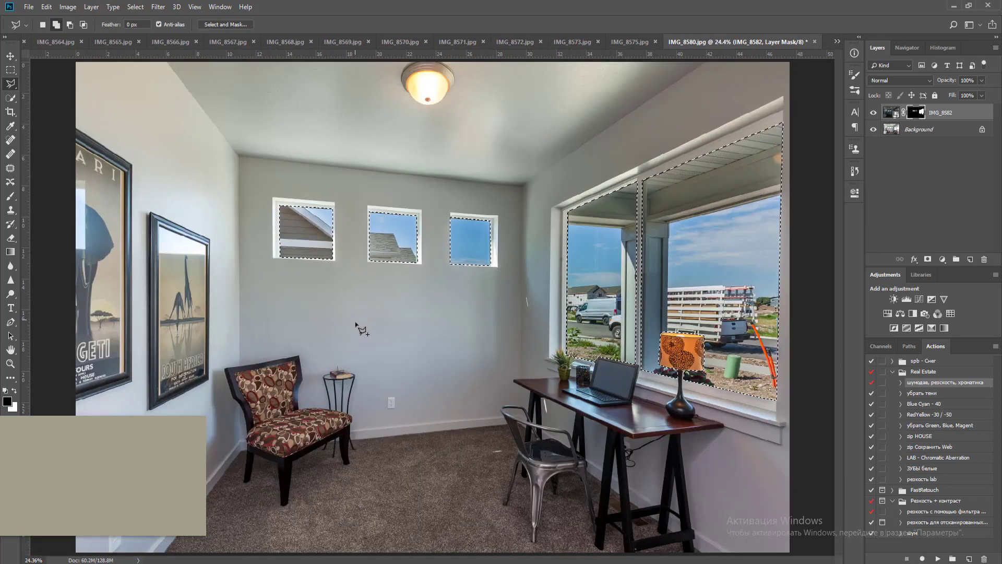
{"action": "key", "text": "m"}
{"action": "key", "text": "ctrl+d"}
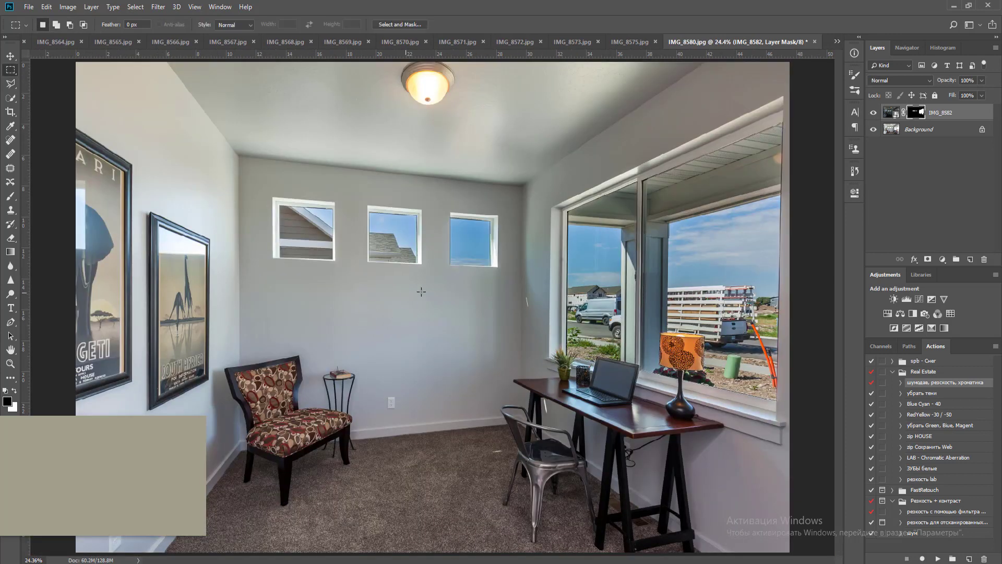
Refine the IMG_8582 mask in Select and Mask with a 2.0 px feather, outputting to a new layer with layer mask
{"action": "right_click", "coordinate": [914, 116]}
{"action": "left_click", "coordinate": [922, 193]}
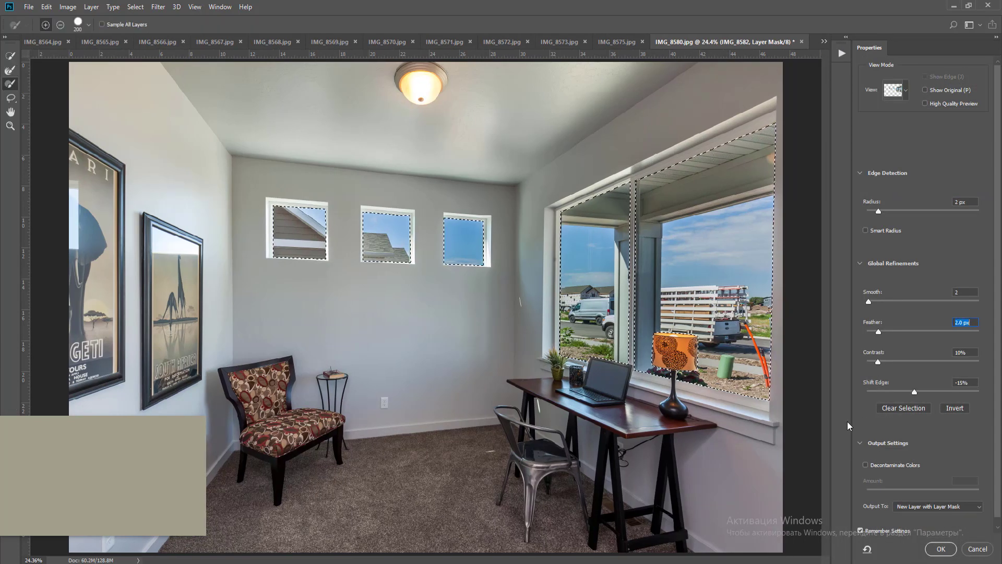
{"action": "left_click", "coordinate": [940, 549]}
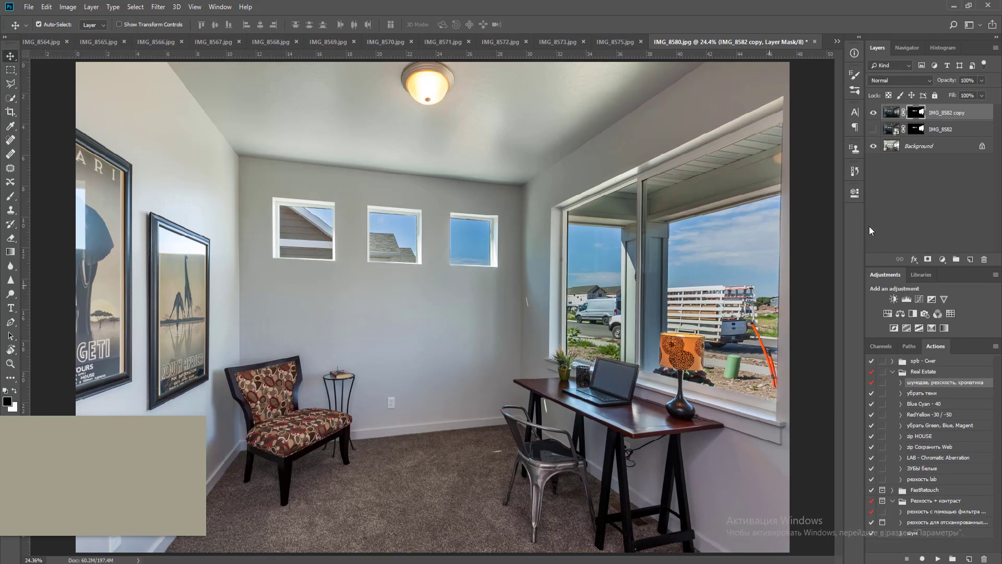
Play the "Blue Cyan - 40" action on the Background layer
{"action": "left_click", "coordinate": [938, 147]}
{"action": "scroll", "coordinate": [626, 237], "scroll_direction": "down", "scroll_amount": 2}
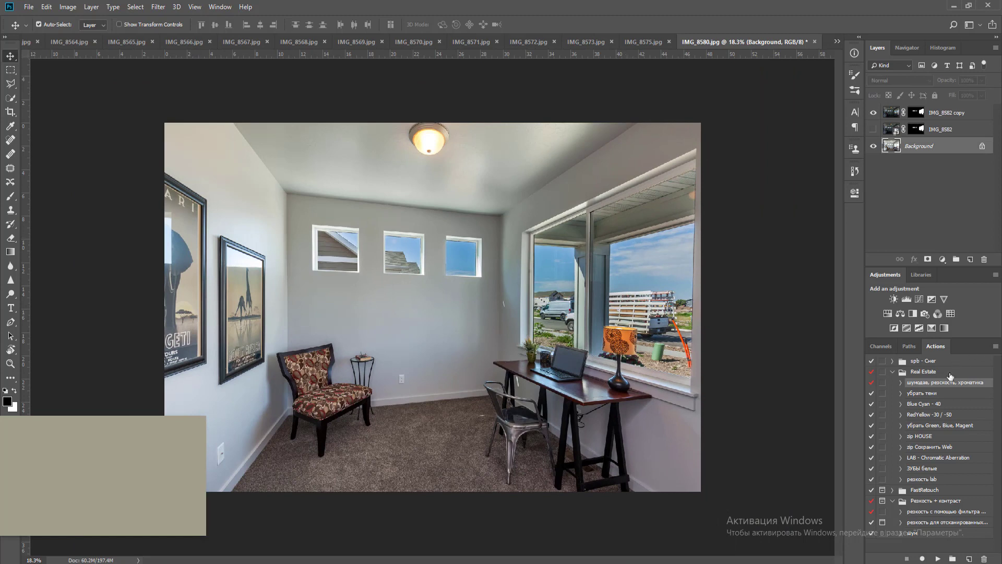
{"action": "left_click", "coordinate": [939, 404]}
{"action": "left_click", "coordinate": [937, 558]}
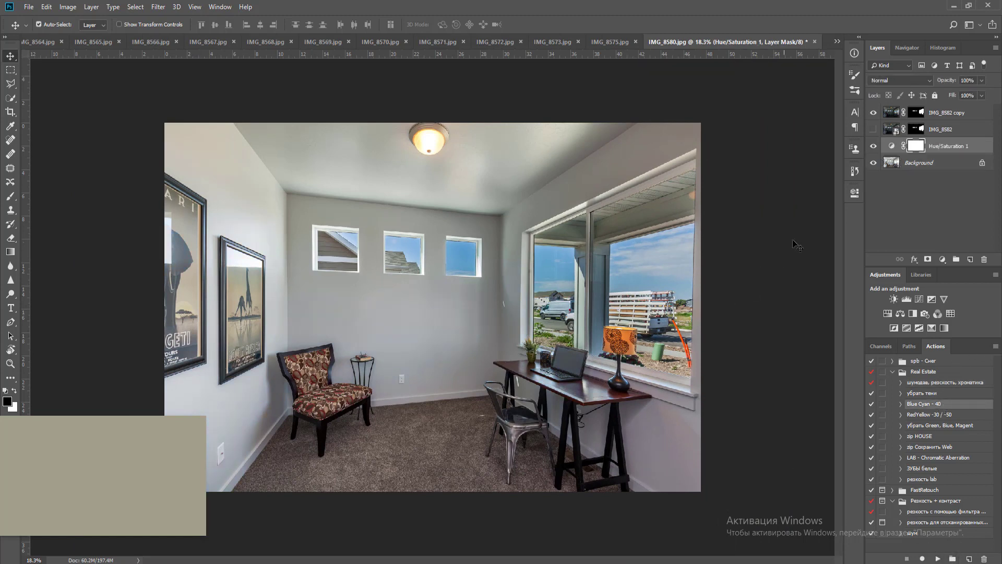
Merge the Hue/Saturation adjustment into the Background, and brighten it with a merged Curves adjustment raising input 120 to output 143
{"action": "key", "text": "ctrl+e"}
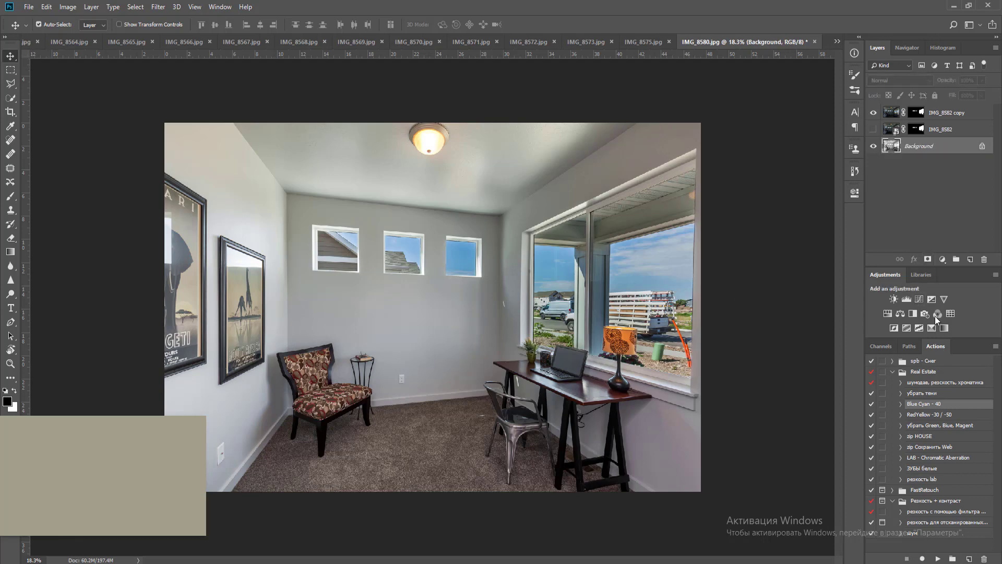
{"action": "left_click", "coordinate": [919, 299]}
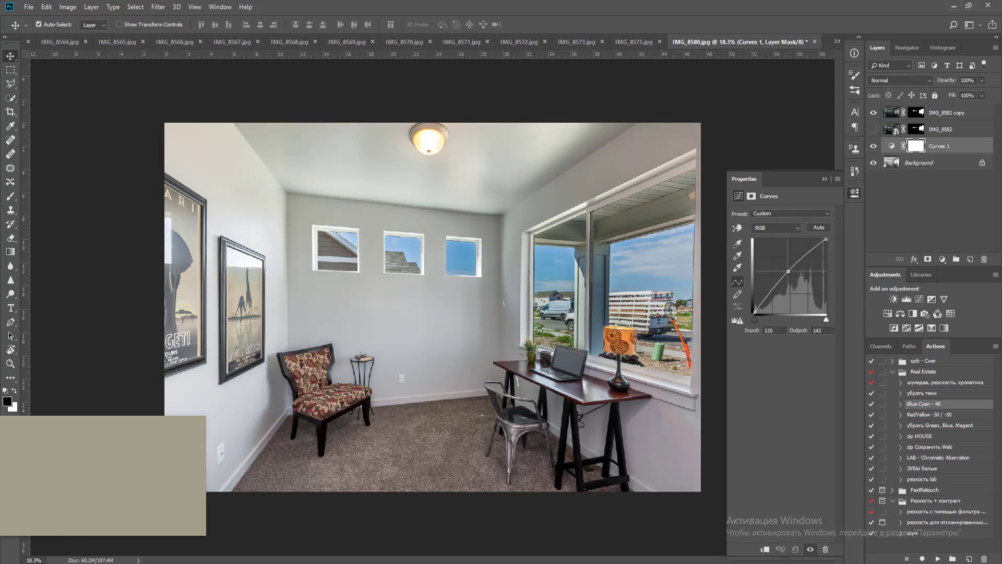
{"action": "key", "text": "ctrl+z"}
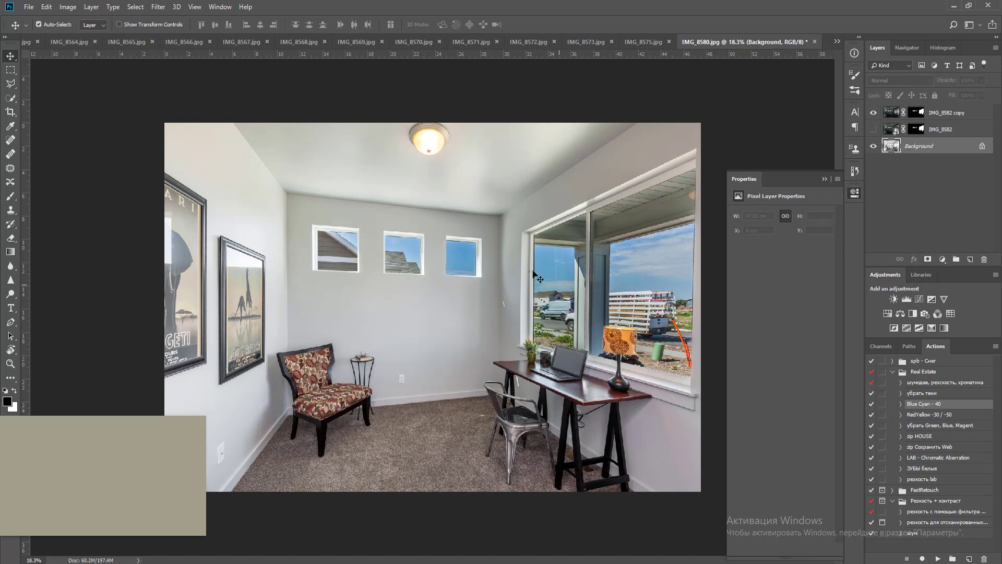
Dodge the darker ceiling and wall areas at 18% Midtones exposure, and add a Brightness/Contrast adjustment with contrast 26 above the Background
{"action": "key", "text": "o"}
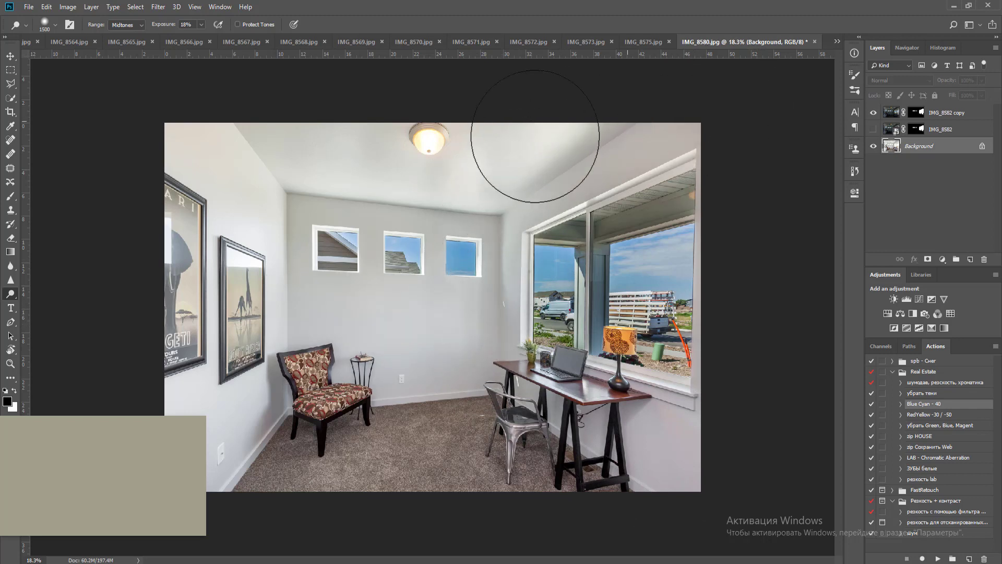
{"action": "key", "text": "v"}
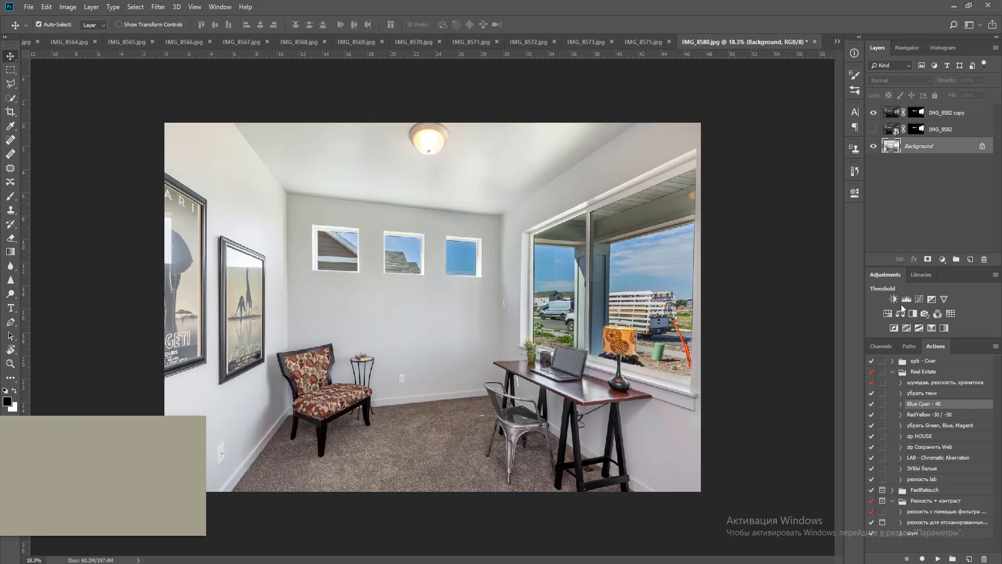
{"action": "left_click", "coordinate": [894, 298]}
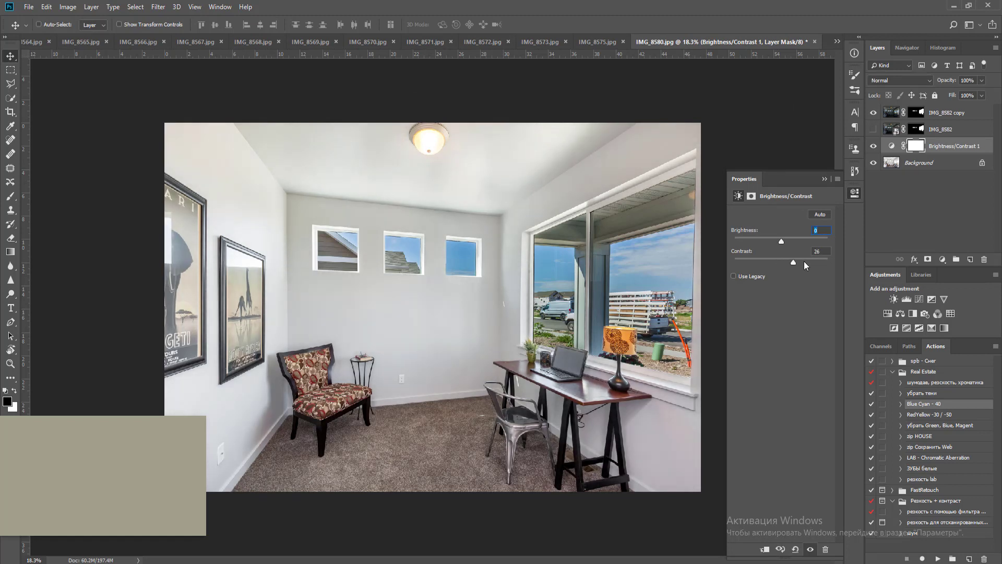
Lower the opacity of the IMG_8582 copy layer to 72%
{"action": "left_click", "coordinate": [929, 117]}
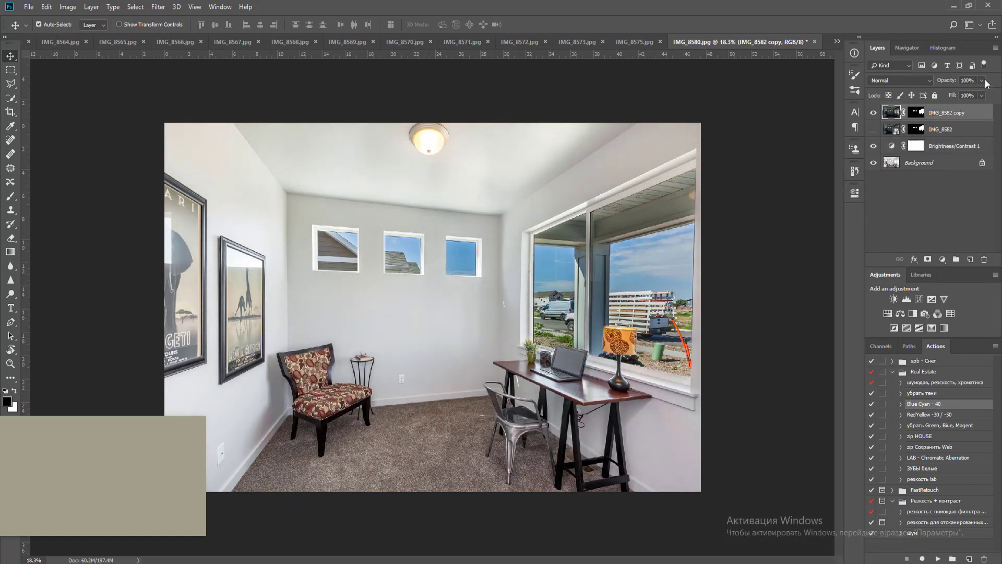
{"action": "left_click_drag", "start_coordinate": [974, 94], "coordinate": [969, 92]}
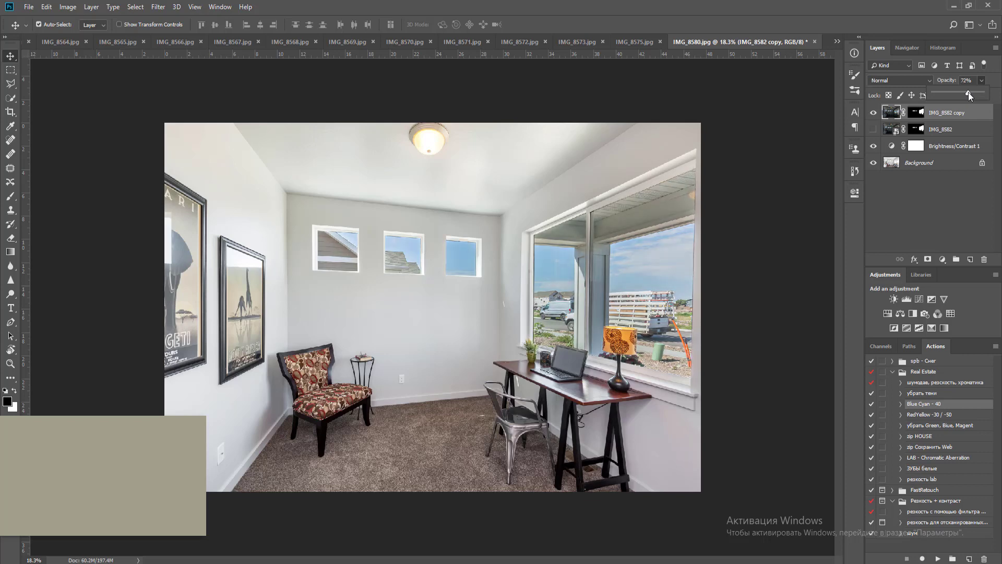
Paint white over the first small window on the IMG_8582 copy mask with a 700 px brush at 33% opacity and 44% flow
{"action": "left_click", "coordinate": [915, 112]}
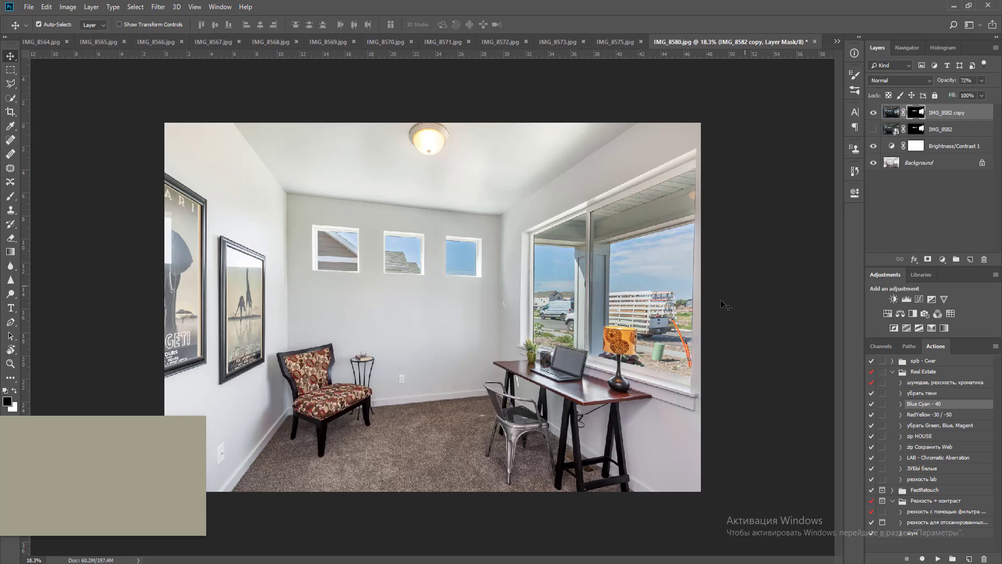
{"action": "key", "text": "b"}
{"action": "key", "text": "x"}
{"action": "key", "text": "ctrl+0"}
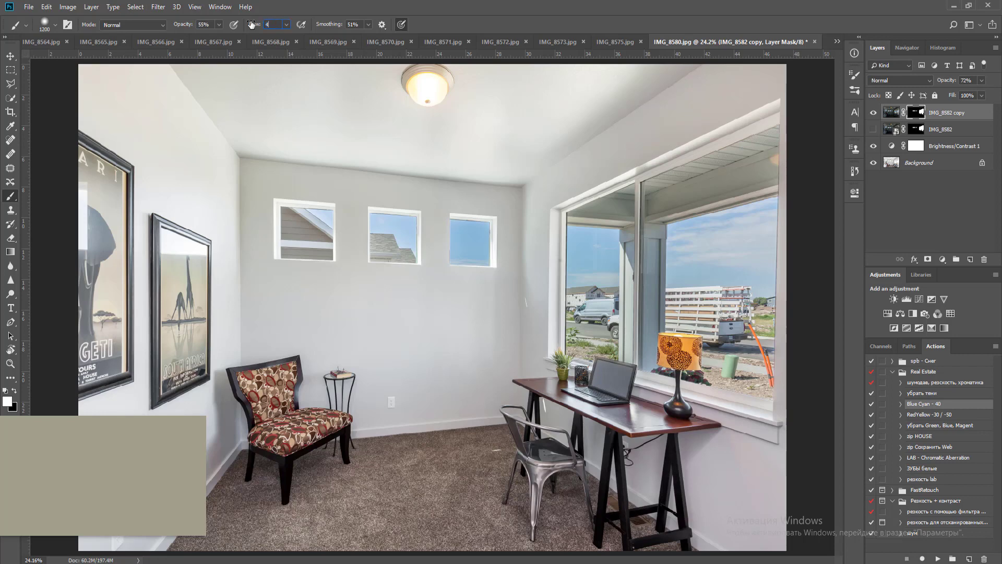
{"action": "key", "text": "bracketleft"}
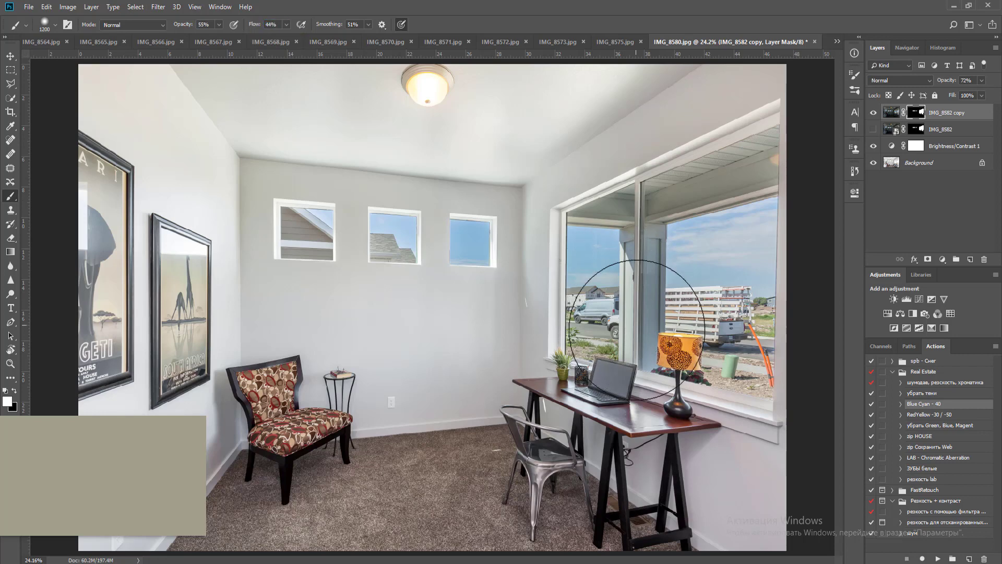
{"action": "key", "text": "bracketleft"}
{"action": "key", "text": "bracketleft"}
{"action": "key", "text": "bracketleft"}
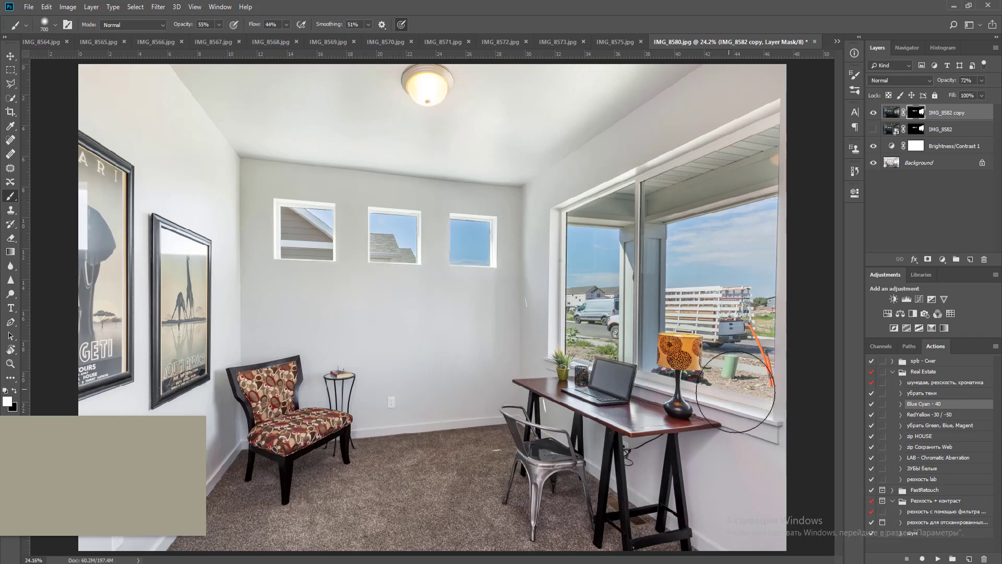
{"action": "left_click", "coordinate": [213, 22]}
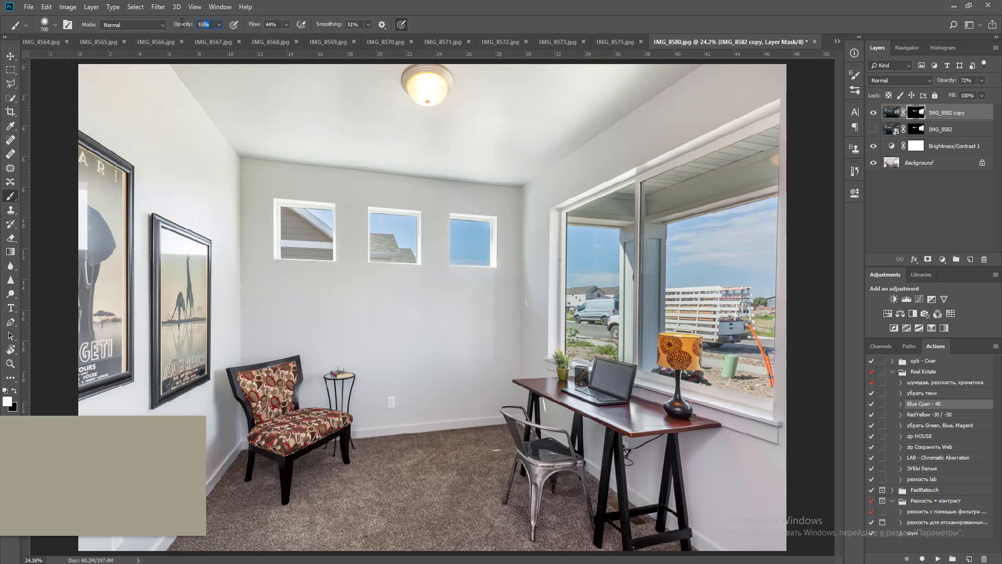
{"action": "type", "text": "33"}
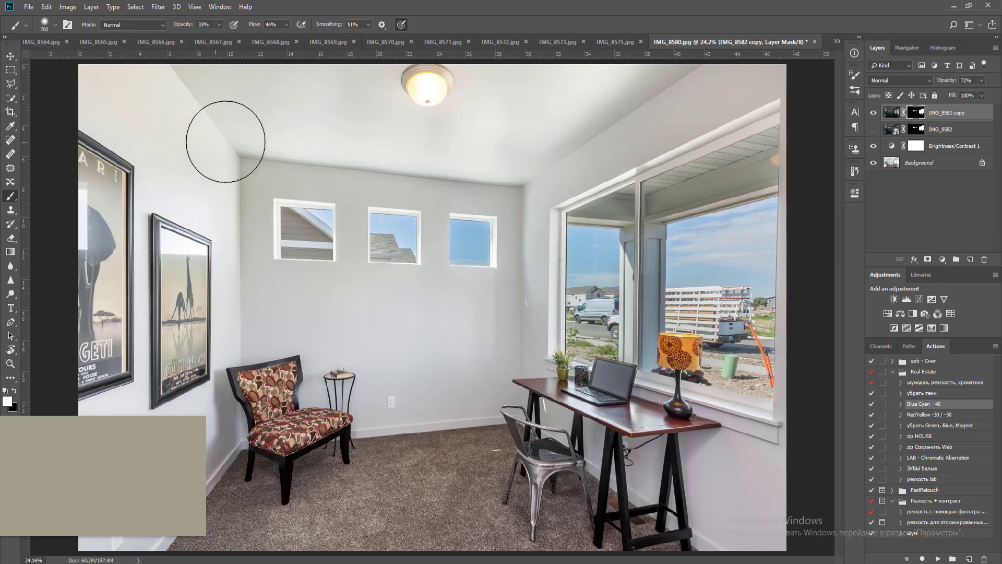
{"action": "right_click", "coordinate": [225, 141]}
{"action": "left_click", "coordinate": [545, 11]}
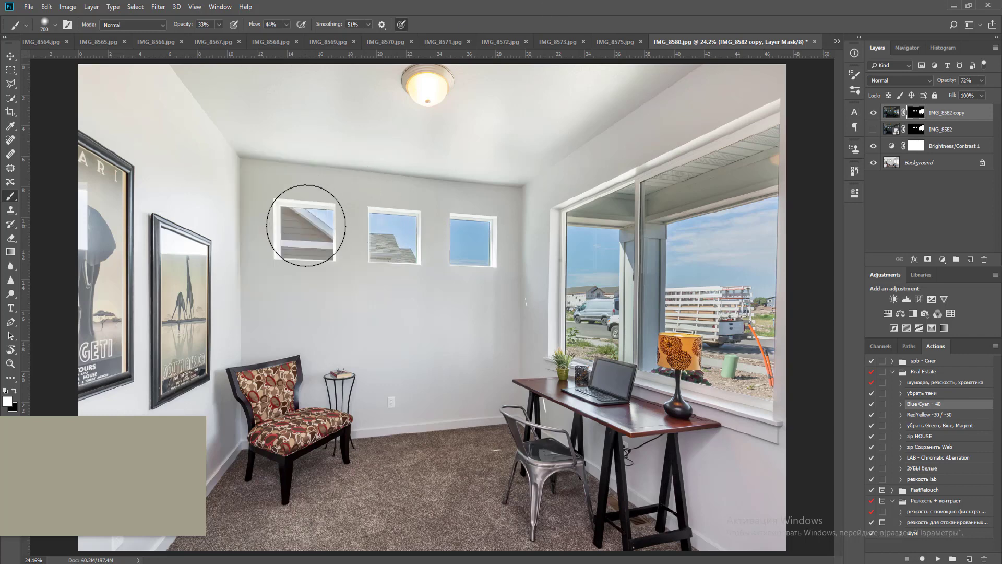
{"action": "left_click", "coordinate": [304, 230]}
Touch up the lower edge of the third small window on the mask with a smaller white brush
{"action": "key", "text": "bracketleft"}
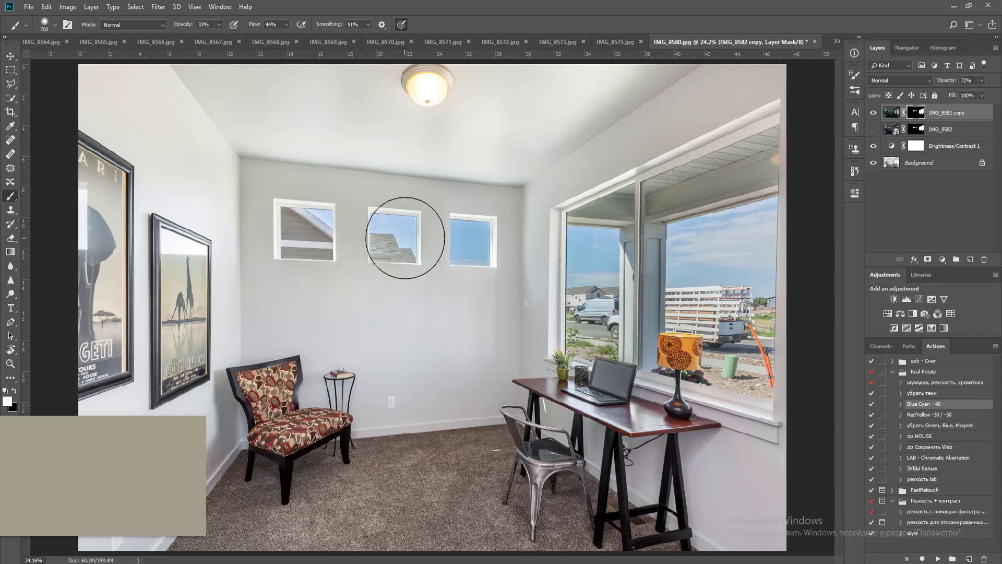
{"action": "key", "text": "bracketleft"}
{"action": "key", "text": "bracketleft"}
{"action": "key", "text": "bracketleft"}
{"action": "key", "text": "bracketleft"}
{"action": "key", "text": "bracketleft"}
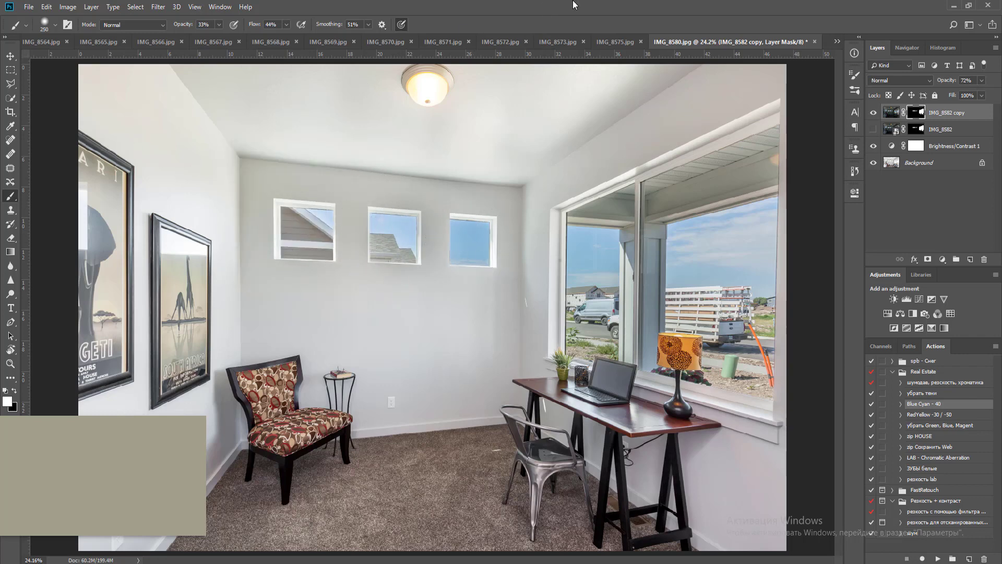
{"action": "key", "text": "bracketright"}
{"action": "key", "text": "bracketright"}
{"action": "key", "text": "x"}
{"action": "key", "text": "x"}
{"action": "left_click_drag", "start_coordinate": [482, 265], "coordinate": [468, 264]}
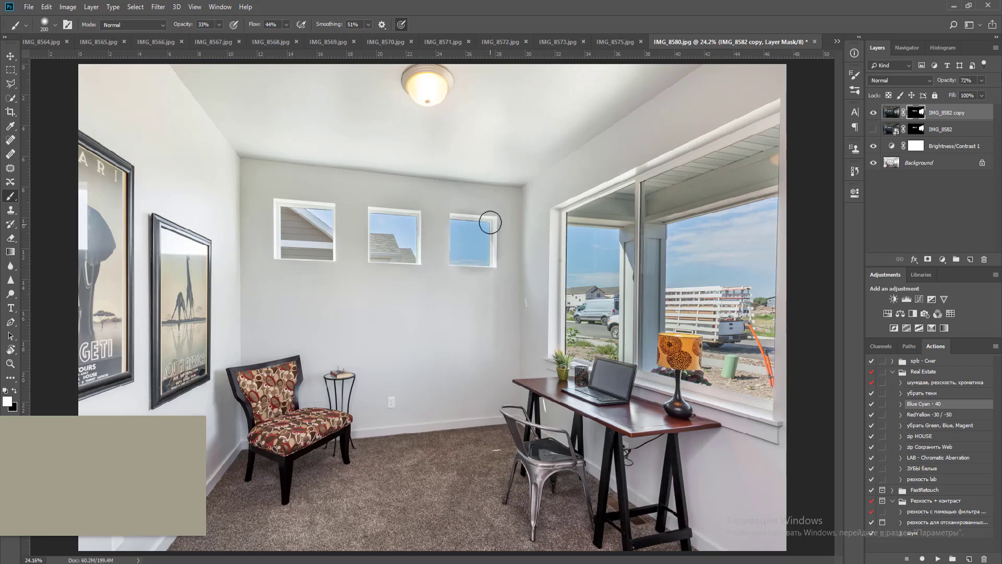
Paint a straight black stroke on the mask along the large window's sill with a 250 px brush
{"action": "key", "text": "x"}
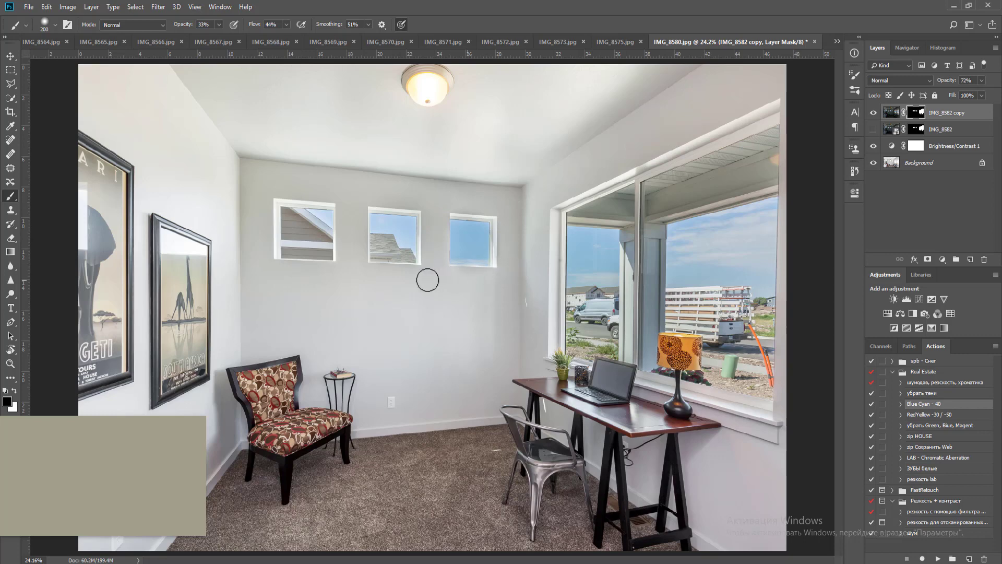
{"action": "key", "text": "x"}
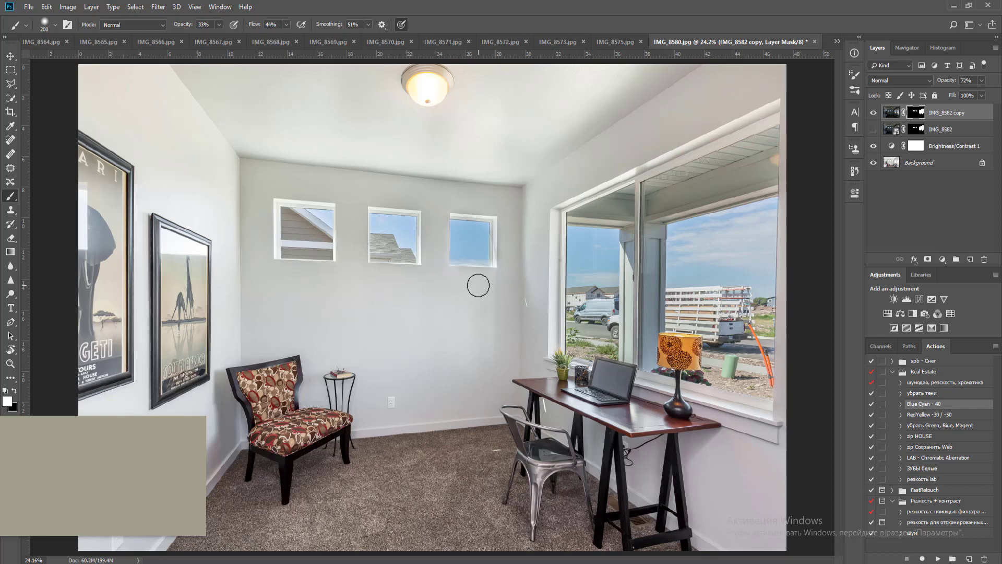
{"action": "key", "text": "x"}
{"action": "key", "text": "bracketright"}
{"action": "key", "text": "bracketright"}
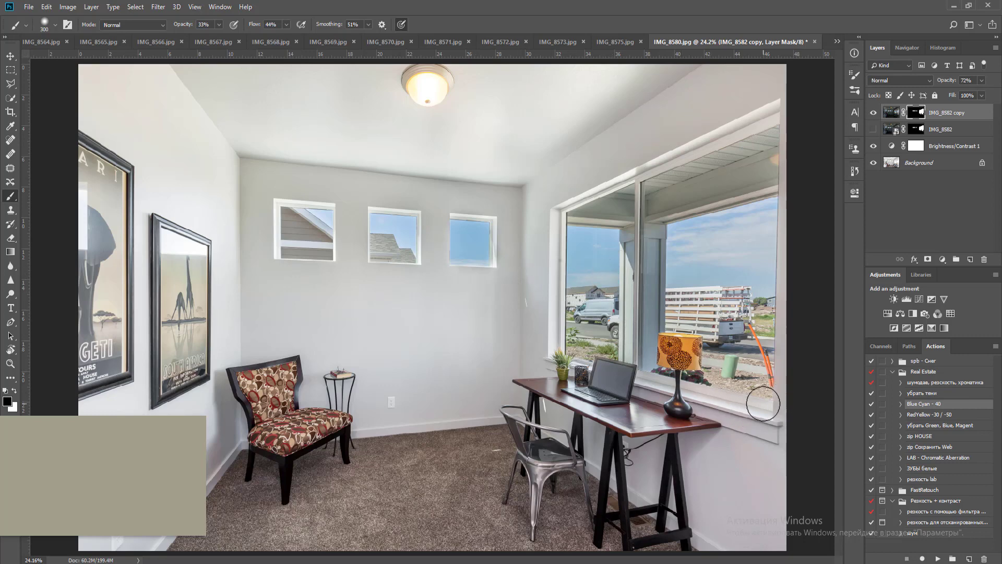
{"action": "key", "text": "bracketleft"}
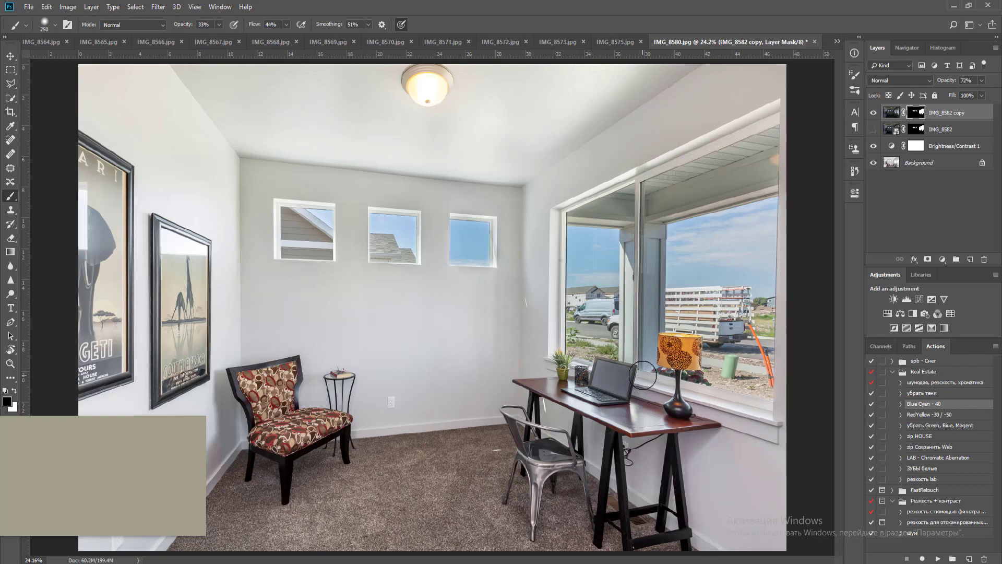
{"action": "left_click", "coordinate": [651, 373]}
{"action": "left_click", "coordinate": [765, 408], "text": "shift"}
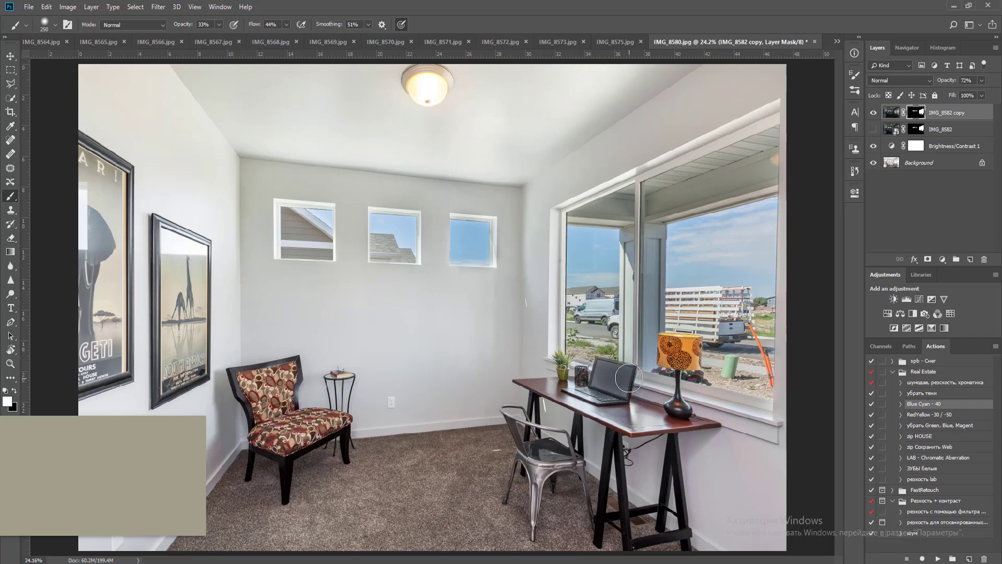
Merge all layers from IMG_8582 copy down into the Background
{"action": "key", "text": "ctrl+minus"}
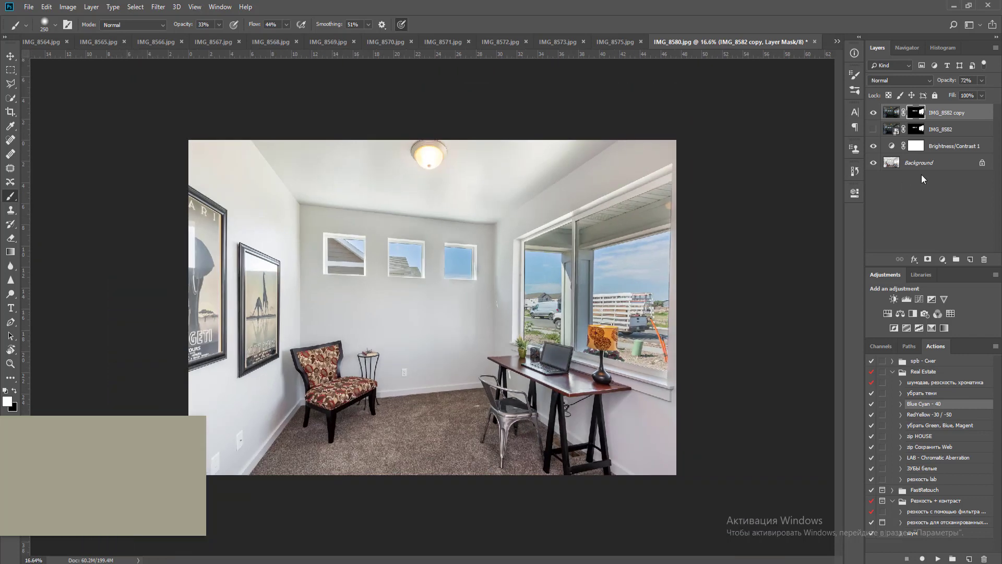
{"action": "left_click", "coordinate": [928, 164], "text": "shift"}
{"action": "key", "text": "ctrl+e"}
{"action": "key", "text": "v"}
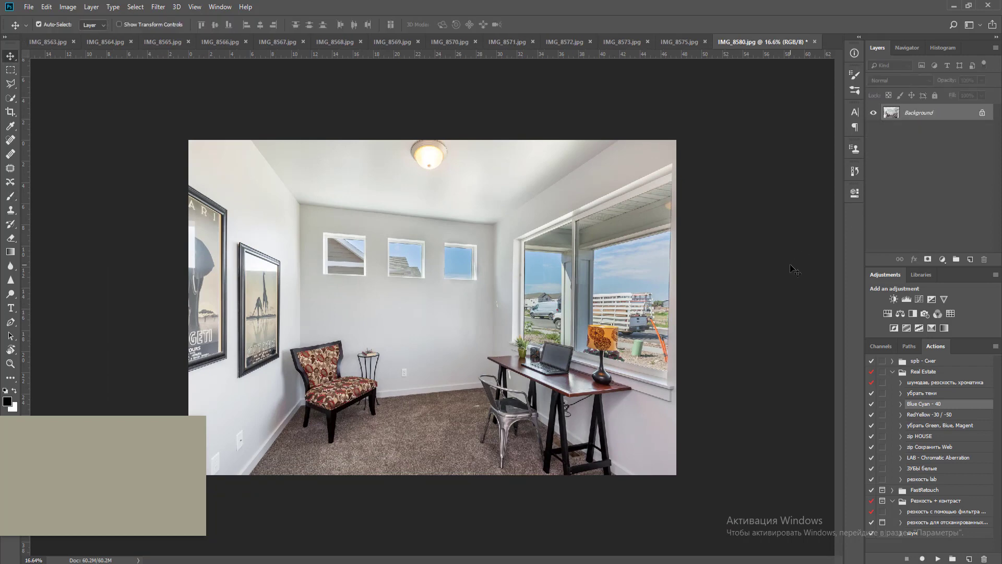
Play the "шумодав, резкость, хроматика" action on the merged image
{"action": "scroll", "coordinate": [631, 249], "scroll_direction": "up", "scroll_amount": 7}
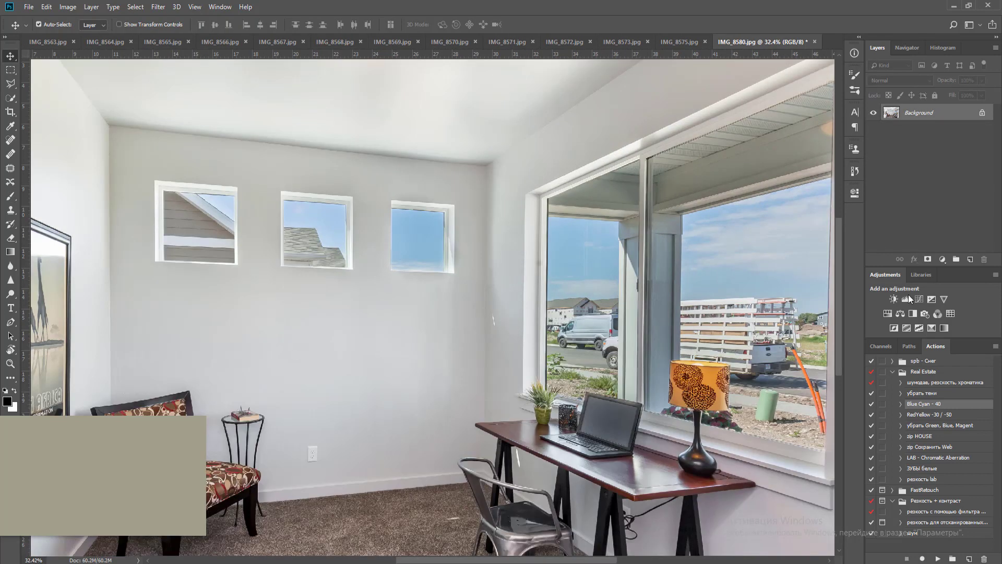
{"action": "left_click", "coordinate": [938, 383]}
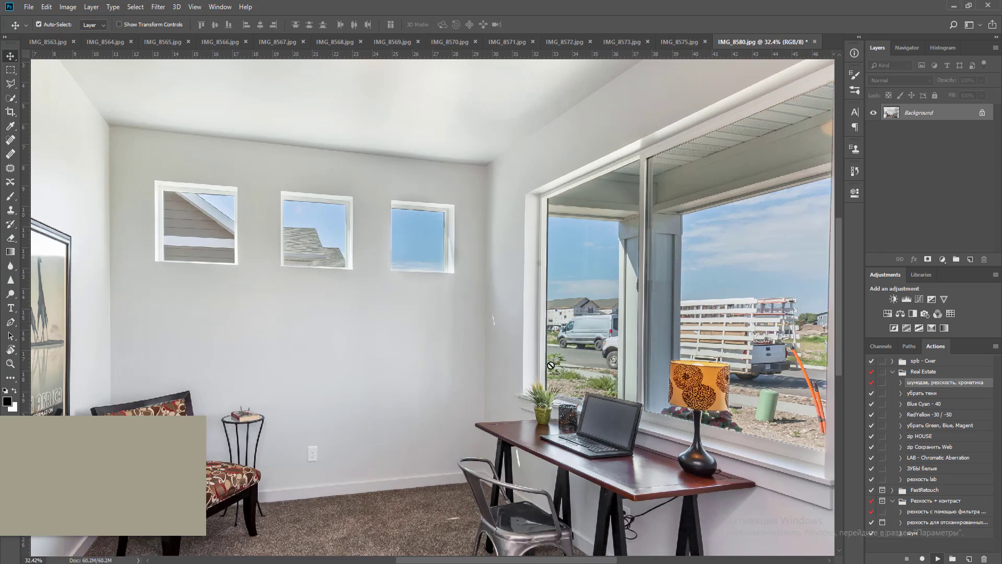
{"action": "left_click", "coordinate": [938, 458]}
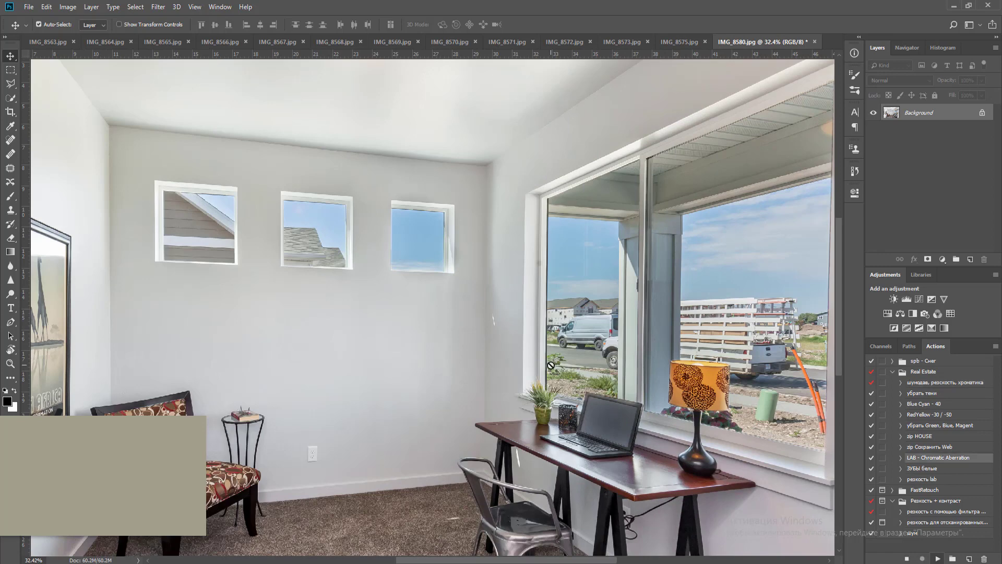
{"action": "left_click", "coordinate": [938, 383]}
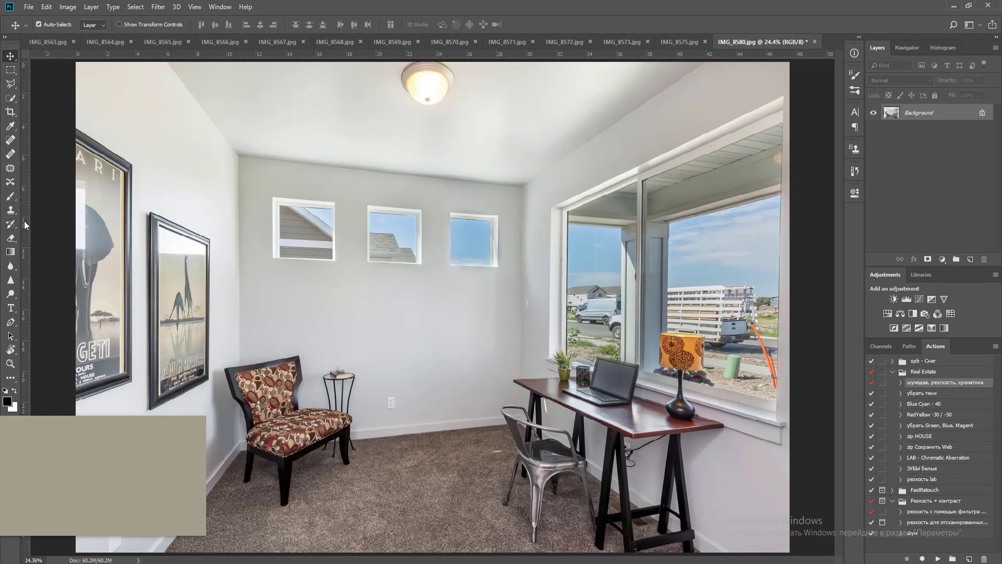
Straighten the verticals by transforming a duplicate layer against a vertical guide at the large window's outer edge, and merge it down
{"action": "left_click_drag", "start_coordinate": [24, 224], "coordinate": [785, 340]}
{"action": "key", "text": "ctrl+j"}
{"action": "key", "text": "ctrl+t"}
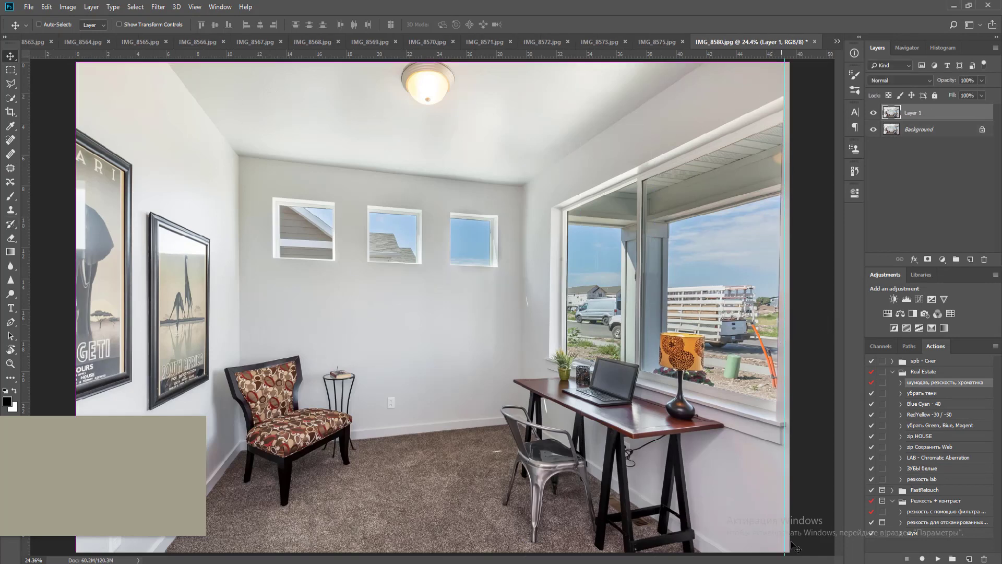
{"action": "left_click_drag", "start_coordinate": [789, 552], "coordinate": [799, 553]}
{"action": "key", "text": "Return"}
{"action": "key", "text": "ctrl+e"}
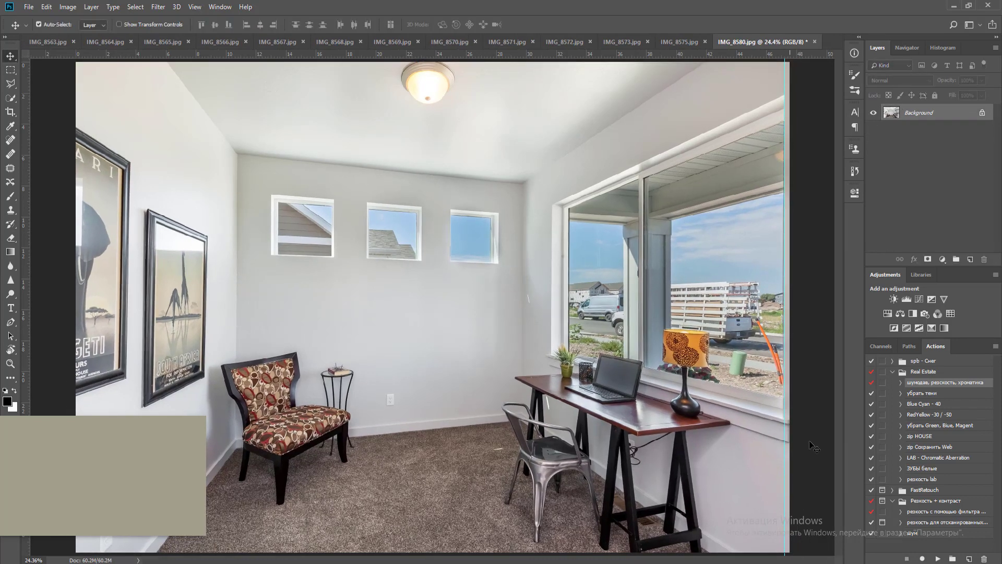
Add a Levels adjustment to the straightened image and merge it into the Background
{"action": "left_click", "coordinate": [906, 297]}
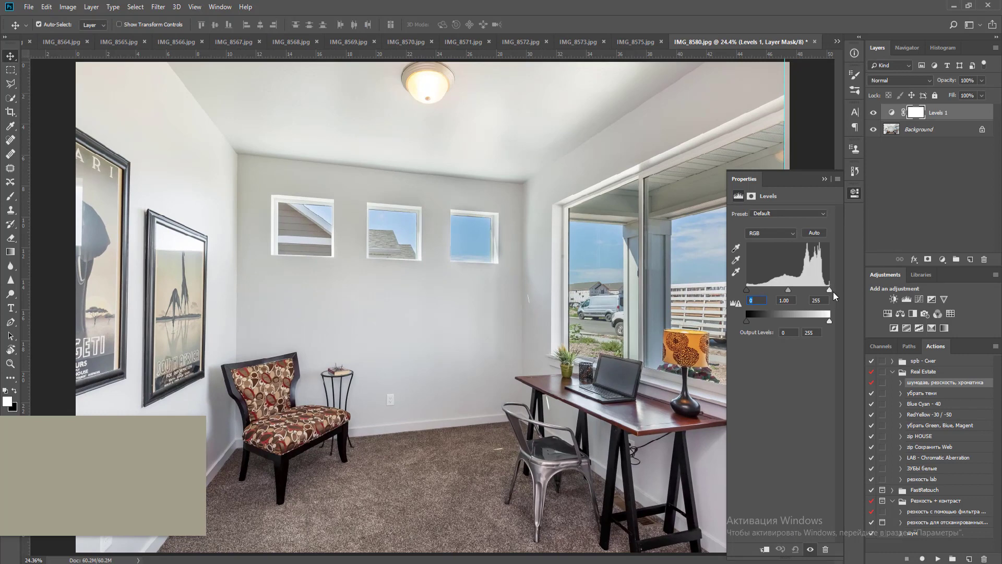
{"action": "key", "text": "ctrl+e"}
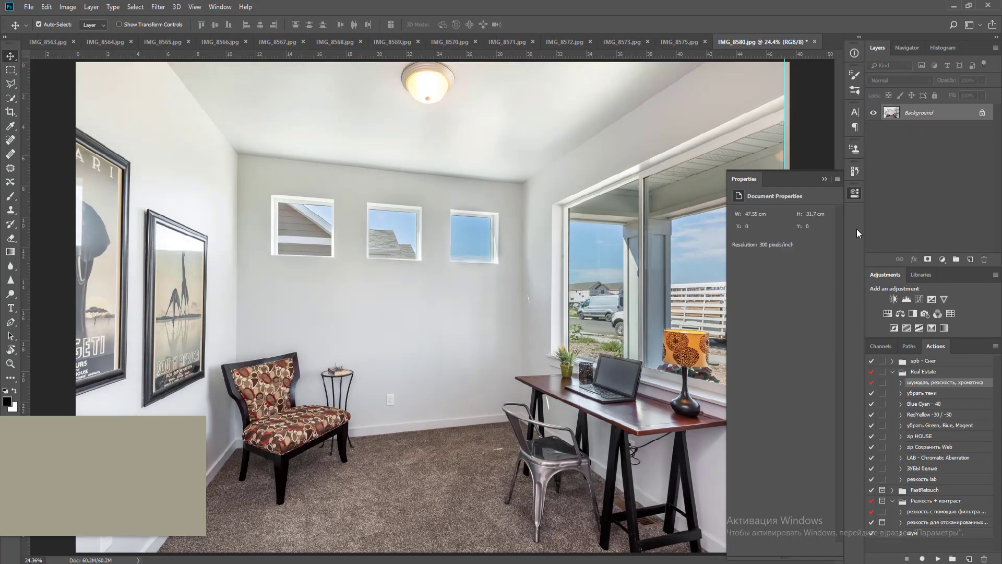
{"action": "left_click", "coordinate": [855, 193]}
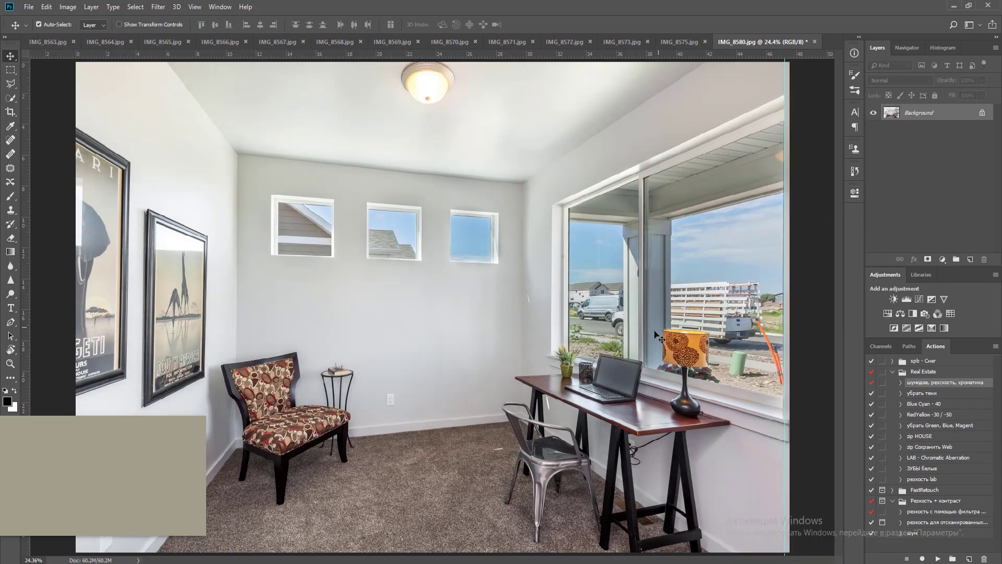
Close IMG_8580.jpg and save its changes with the offered JPEG options
{"action": "key", "text": "ctrl+w"}
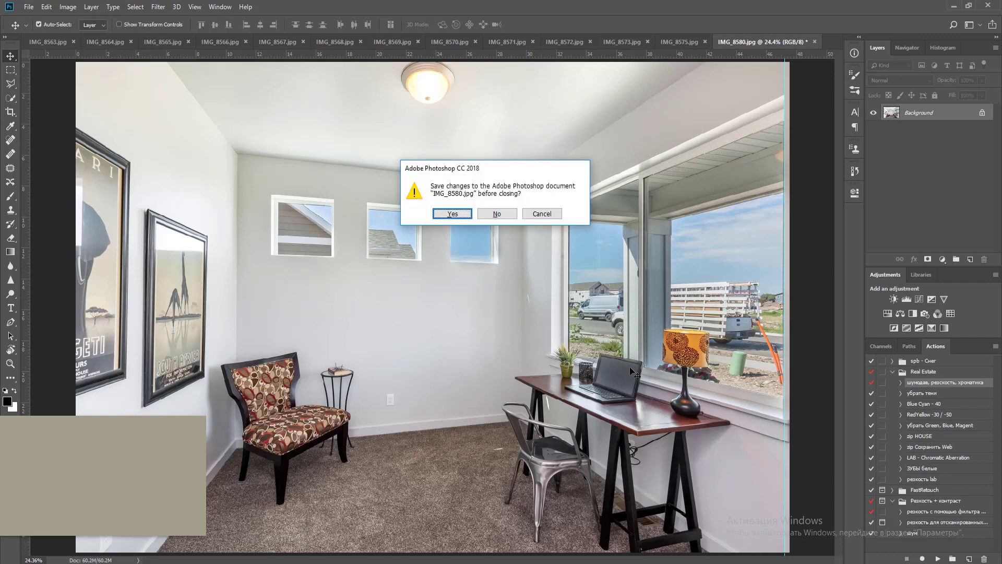
{"action": "key", "text": "Return"}
{"action": "key", "text": "Return"}
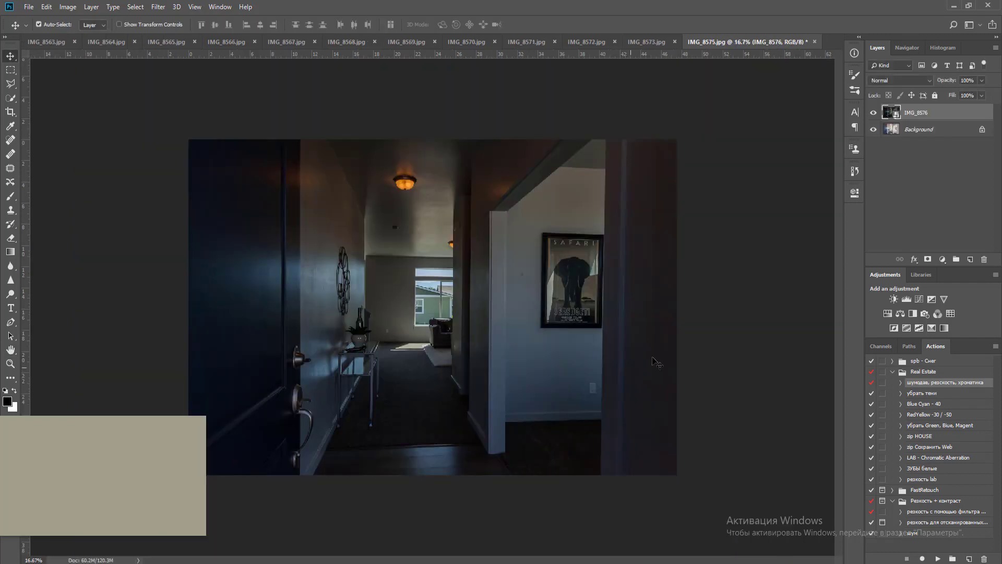
Add a black mask to the IMG_8576 layer and outline the upper pane of the far window with the Polygonal Lasso
{"action": "left_click", "coordinate": [928, 260], "text": "alt"}
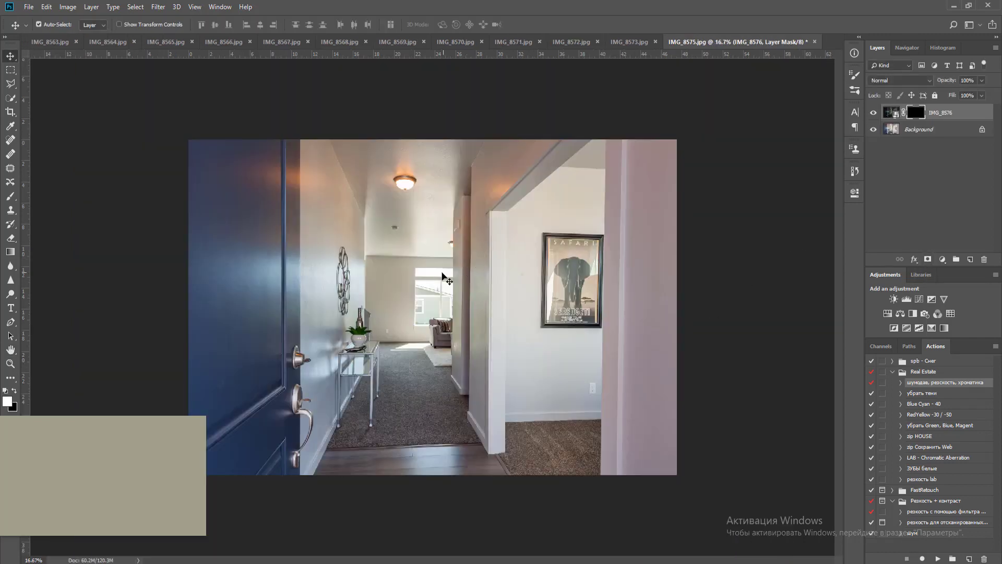
{"action": "key", "text": "z"}
{"action": "left_click_drag", "start_coordinate": [410, 259], "coordinate": [463, 342]}
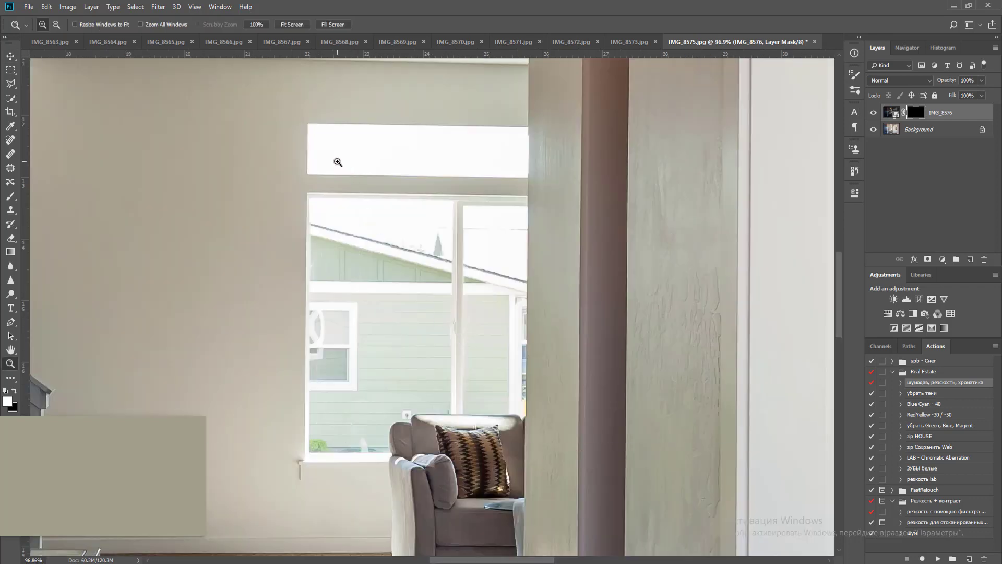
{"action": "key", "text": "l"}
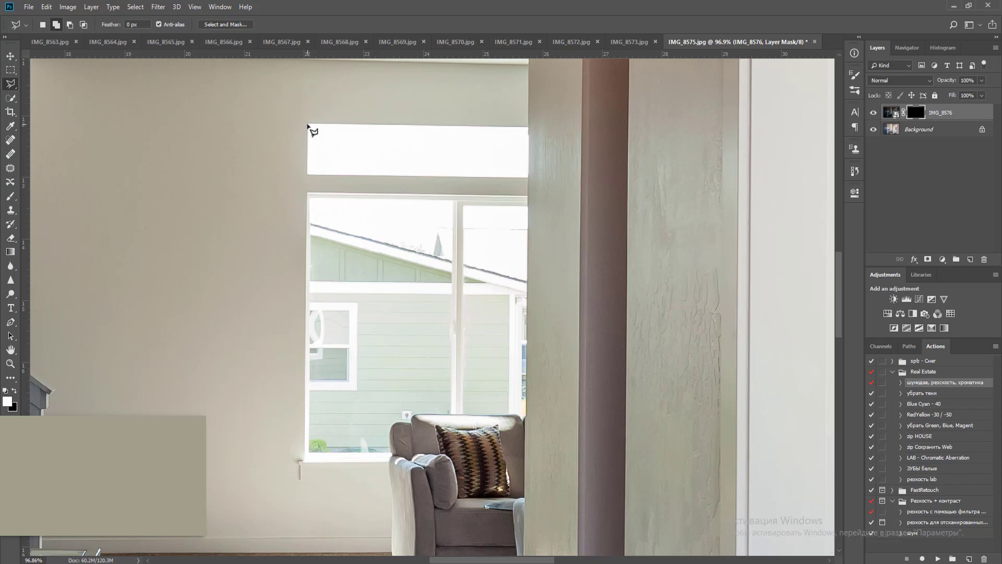
{"action": "left_click", "coordinate": [308, 176]}
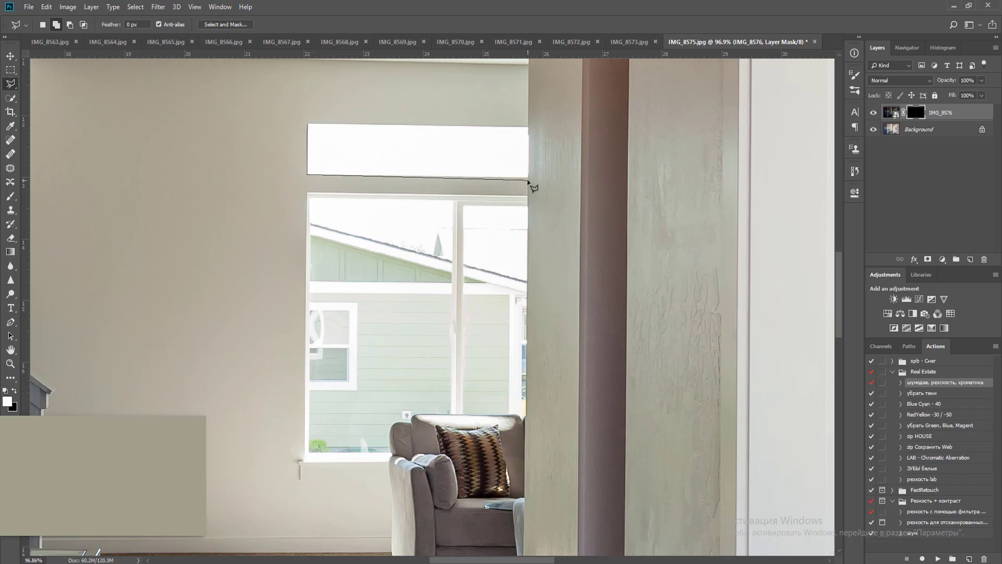
{"action": "left_click", "coordinate": [527, 177]}
{"action": "left_click", "coordinate": [528, 126]}
Add the two lower window panes above the sofa to the selection and fill the mask with white there
{"action": "scroll", "coordinate": [373, 234], "scroll_direction": "up", "scroll_amount": 2}
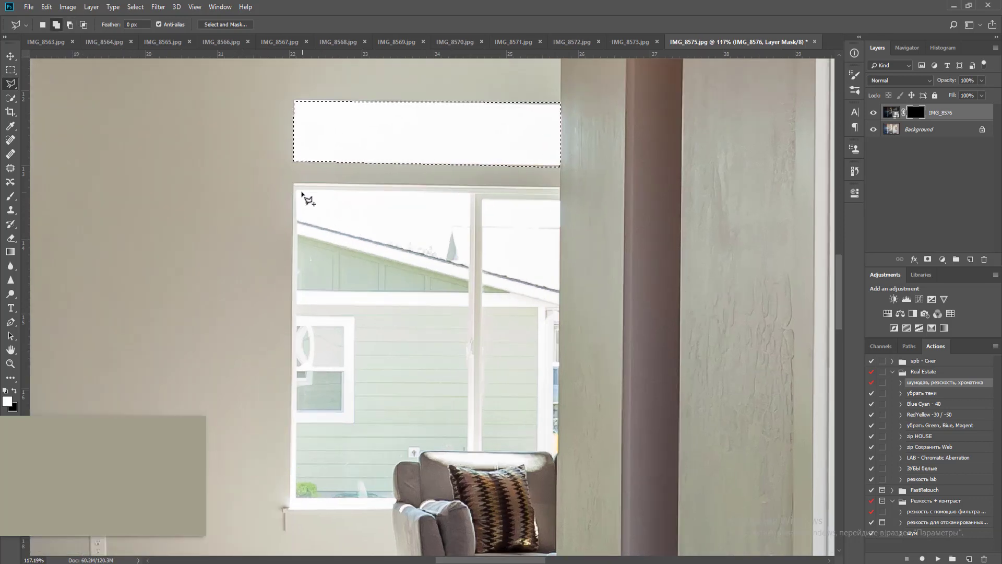
{"action": "left_click", "coordinate": [296, 190]}
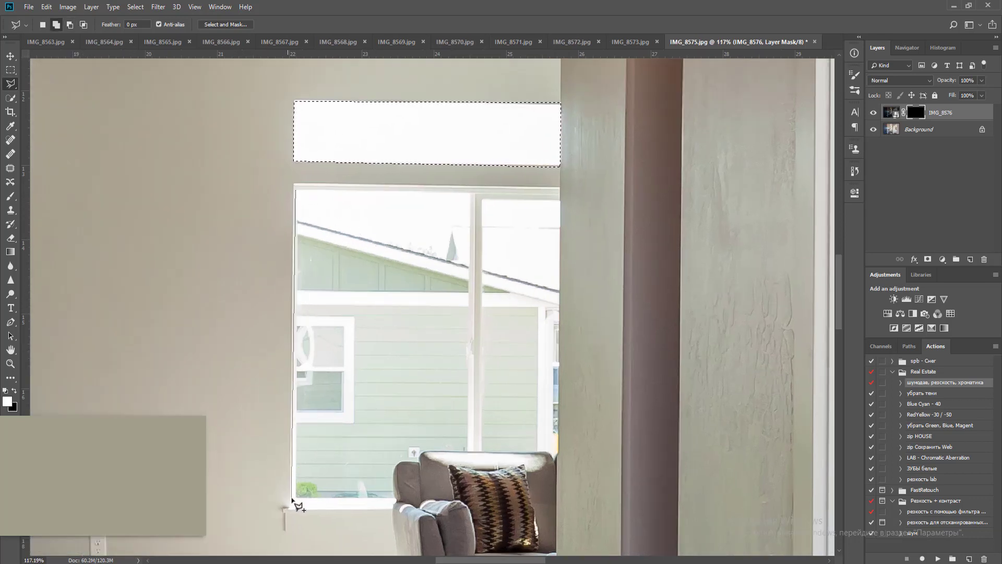
{"action": "left_click", "coordinate": [292, 499]}
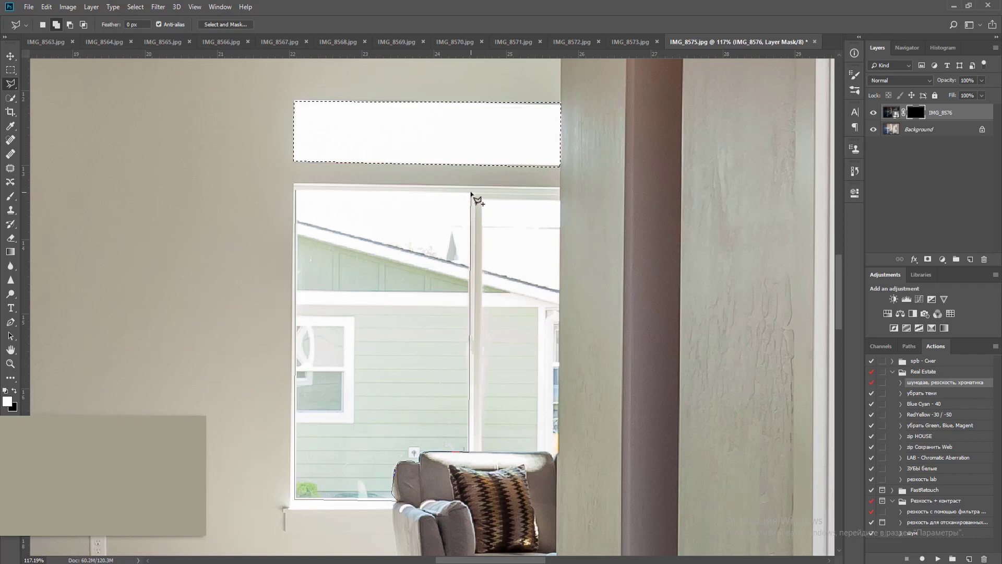
{"action": "double_click", "coordinate": [471, 194]}
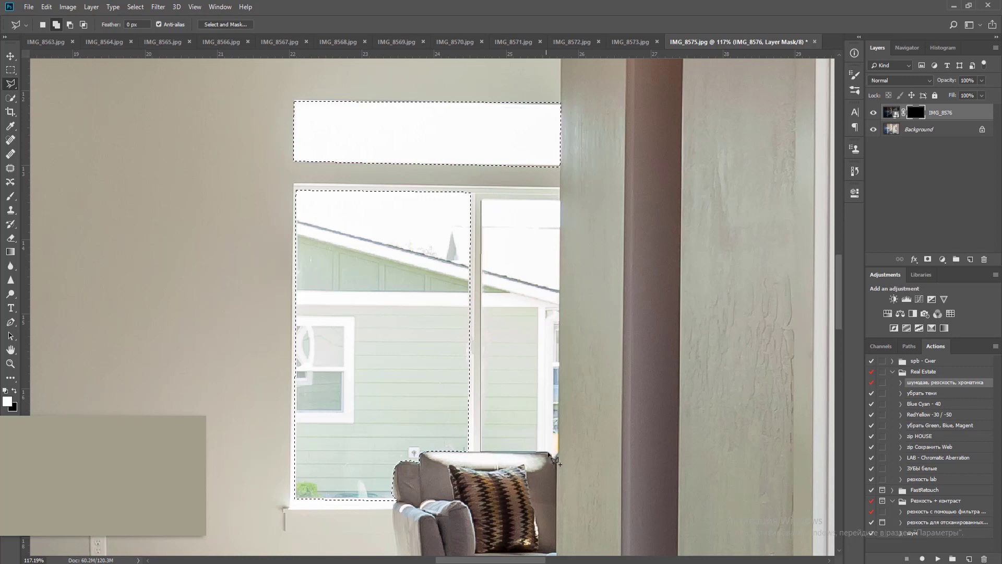
{"action": "left_click", "coordinate": [557, 455]}
{"action": "left_click", "coordinate": [561, 201]}
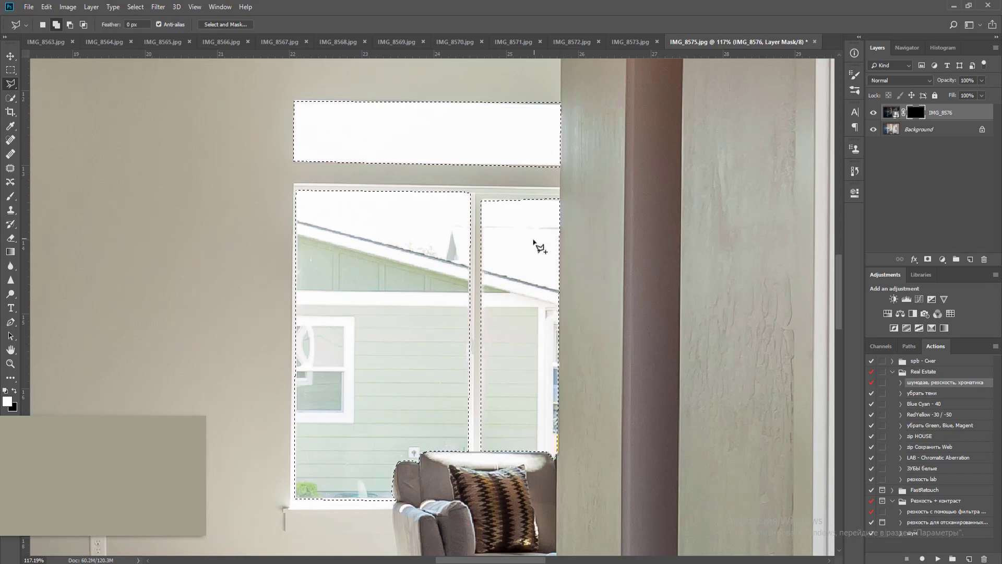
{"action": "key", "text": "alt+BackSpace"}
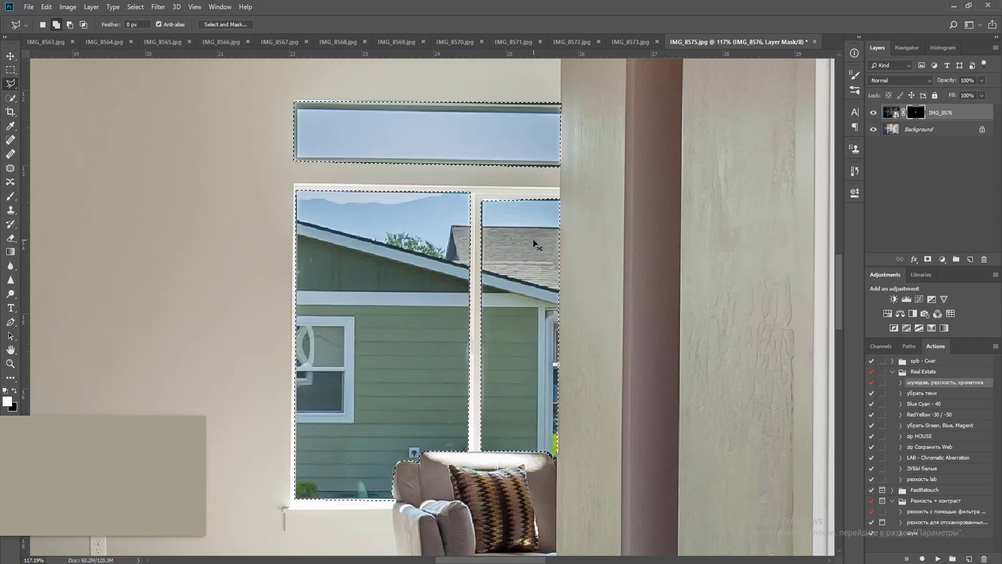
Deselect and refine the IMG_8576 mask with 2 px radius, 2 px feather and -15% edge shift, output as a new masked layer
{"action": "key", "text": "ctrl+0"}
{"action": "key", "text": "m"}
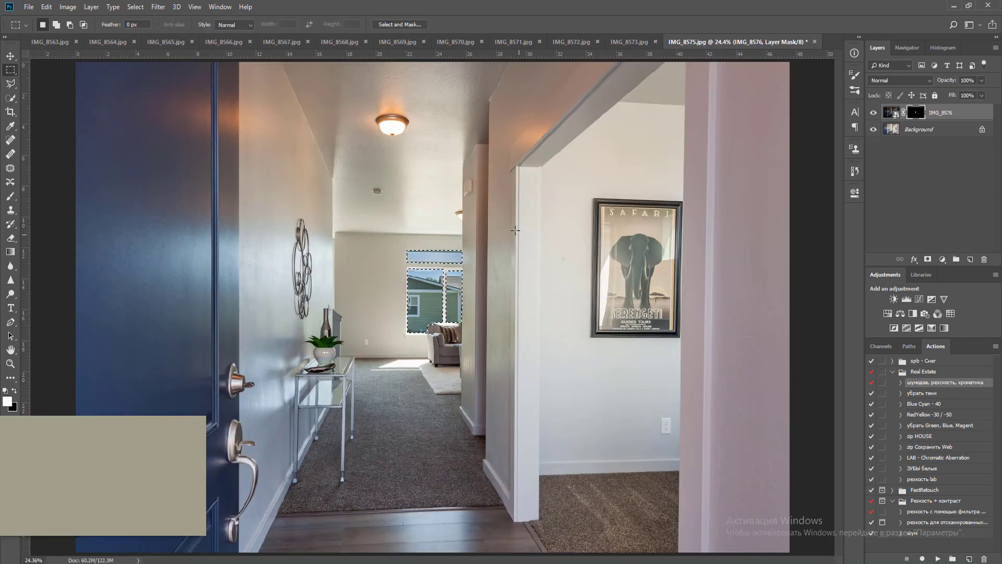
{"action": "key", "text": "ctrl+d"}
{"action": "left_click_drag", "start_coordinate": [478, 270], "coordinate": [608, 233]}
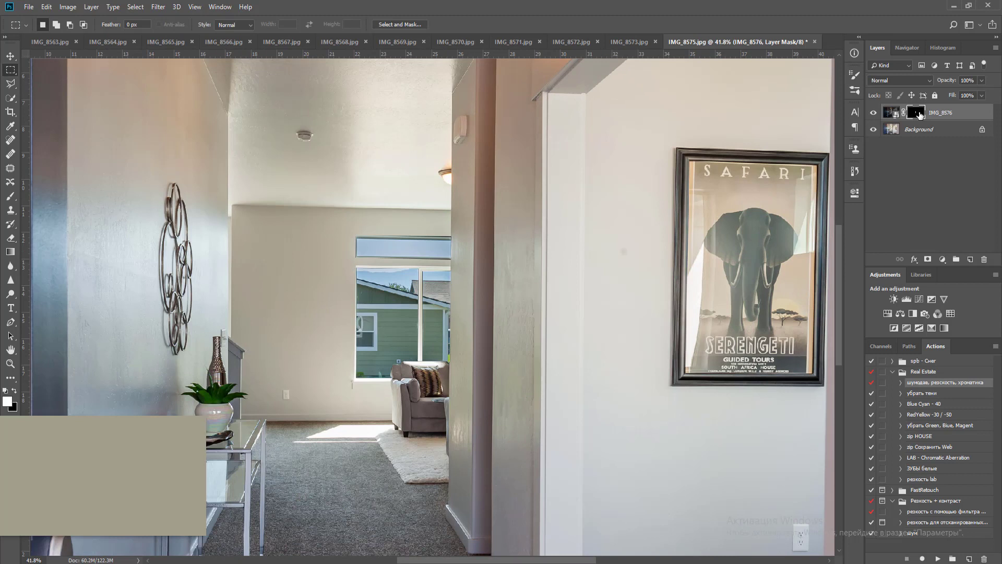
{"action": "right_click", "coordinate": [918, 114]}
{"action": "left_click", "coordinate": [930, 191]}
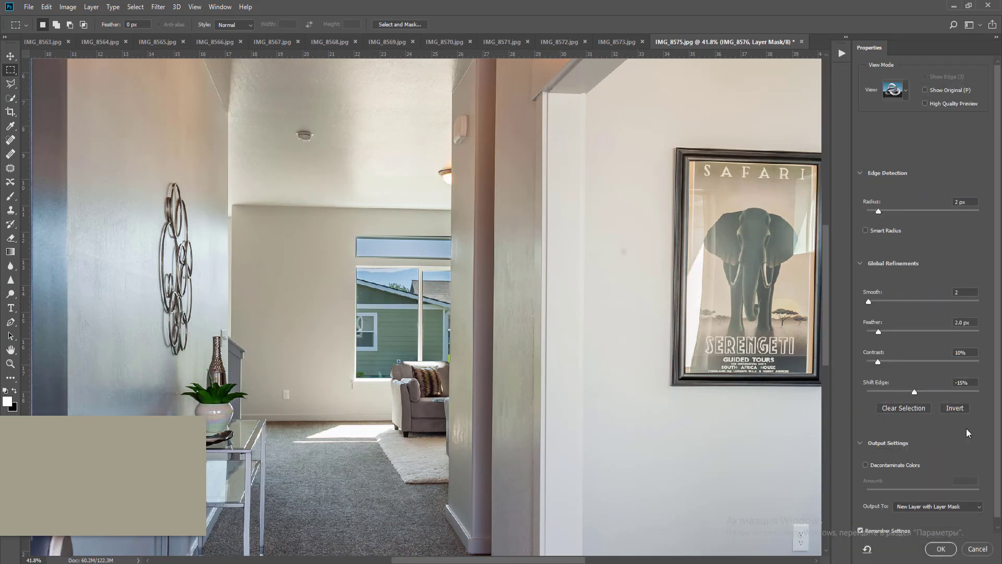
{"action": "left_click", "coordinate": [942, 549]}
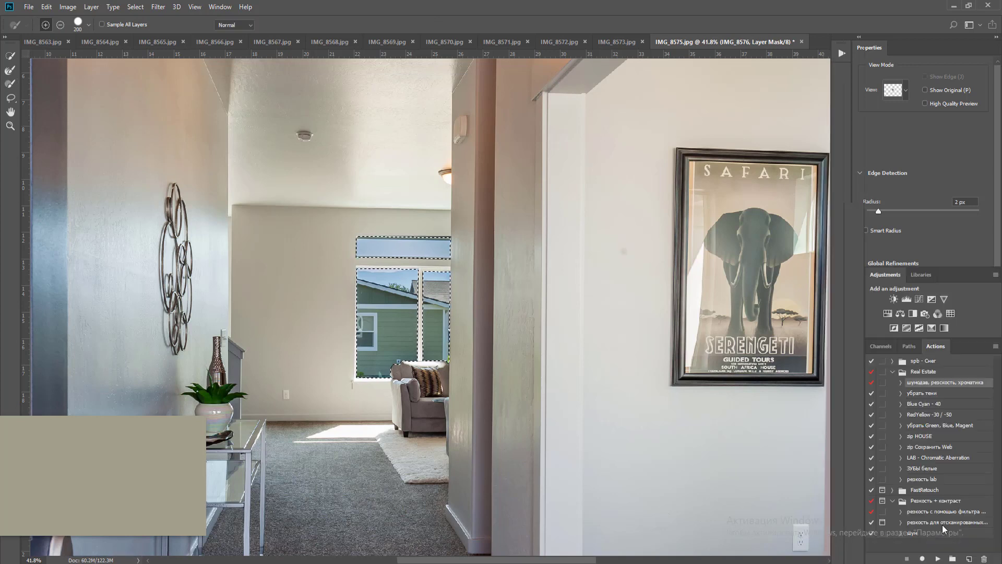
Brush white on the IMG_8576 copy mask over the sunlit carpet and sofa area at low opacity, enlarging the brush to 500 px
{"action": "key", "text": "b"}
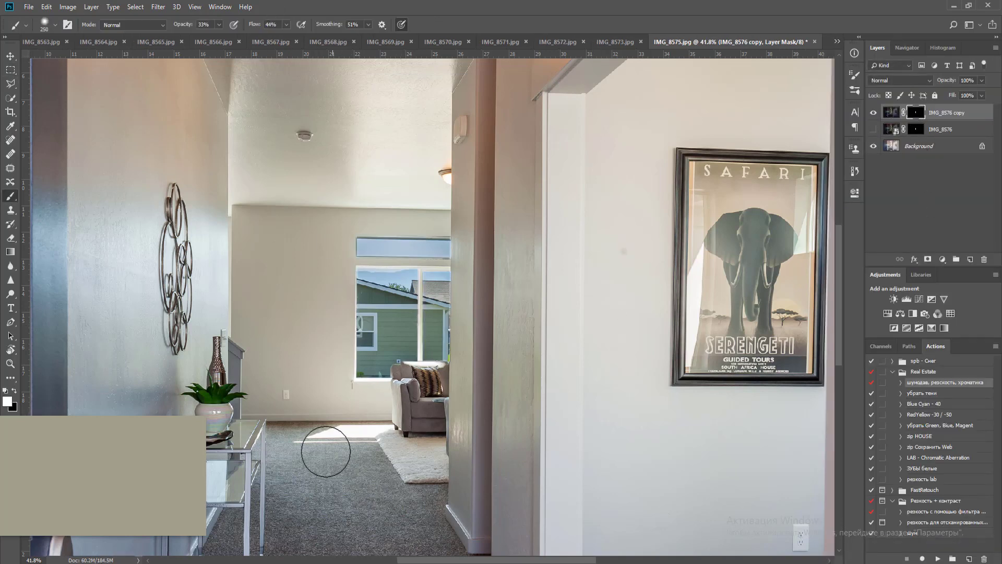
{"action": "left_click_drag", "start_coordinate": [323, 442], "coordinate": [390, 442]}
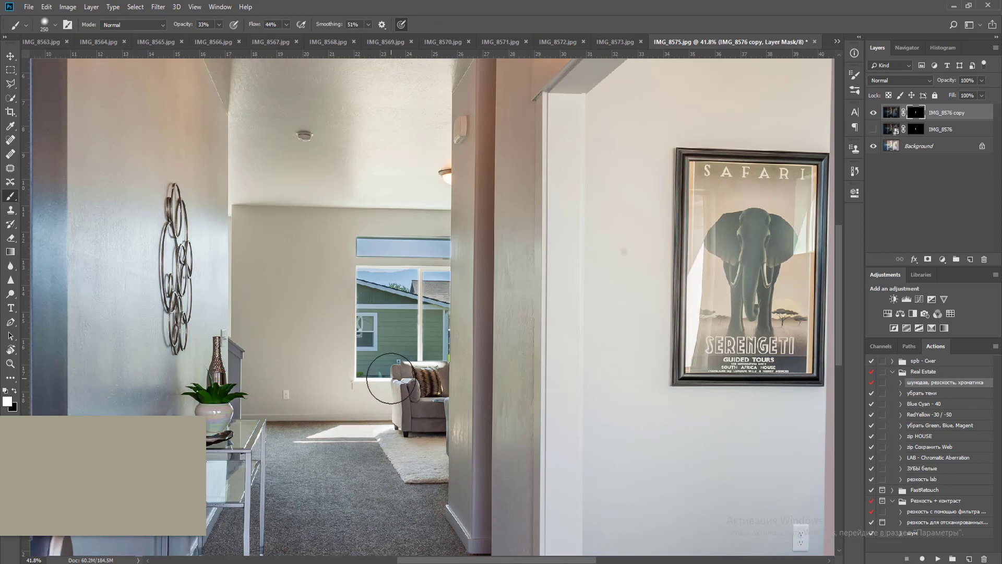
{"action": "key", "text": "bracketright"}
{"action": "key", "text": "bracketright"}
{"action": "key", "text": "bracketleft"}
{"action": "key", "text": "bracketleft"}
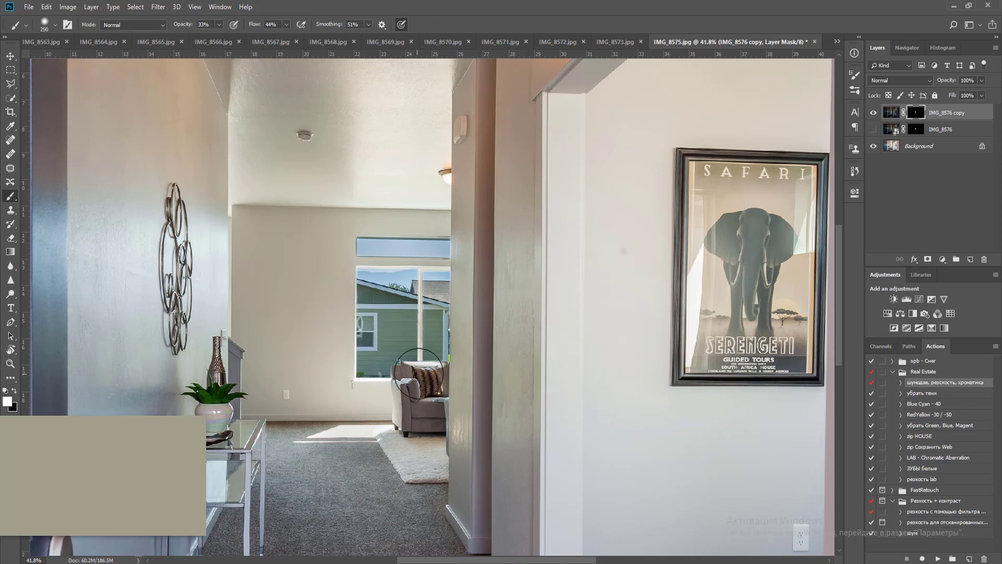
{"action": "key", "text": "bracketright"}
{"action": "key", "text": "bracketright"}
{"action": "key", "text": "bracketright"}
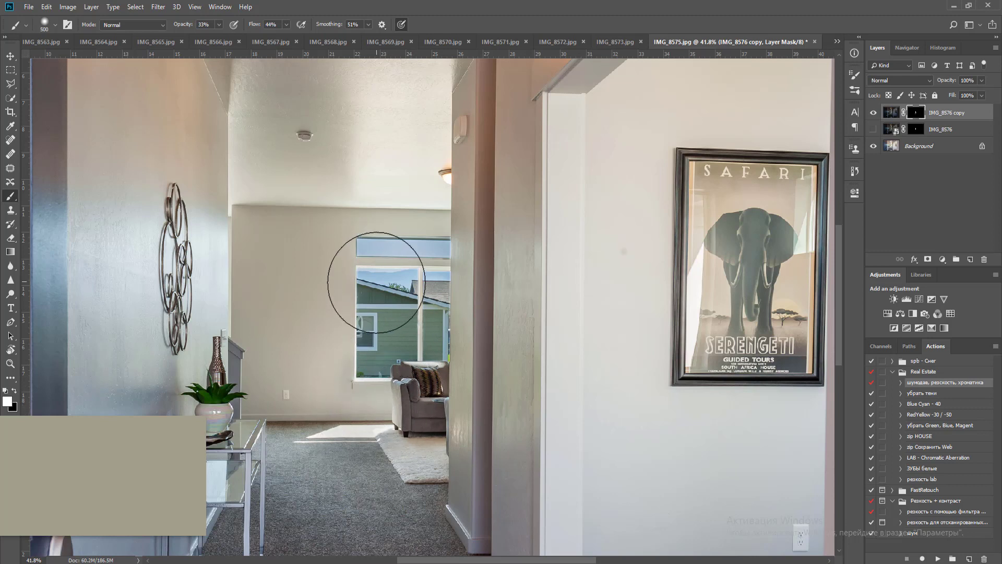
Set the IMG_8576 copy layer's opacity to 85% and merge the hidden IMG_8576 layer into the Background
{"action": "left_click", "coordinate": [980, 82]}
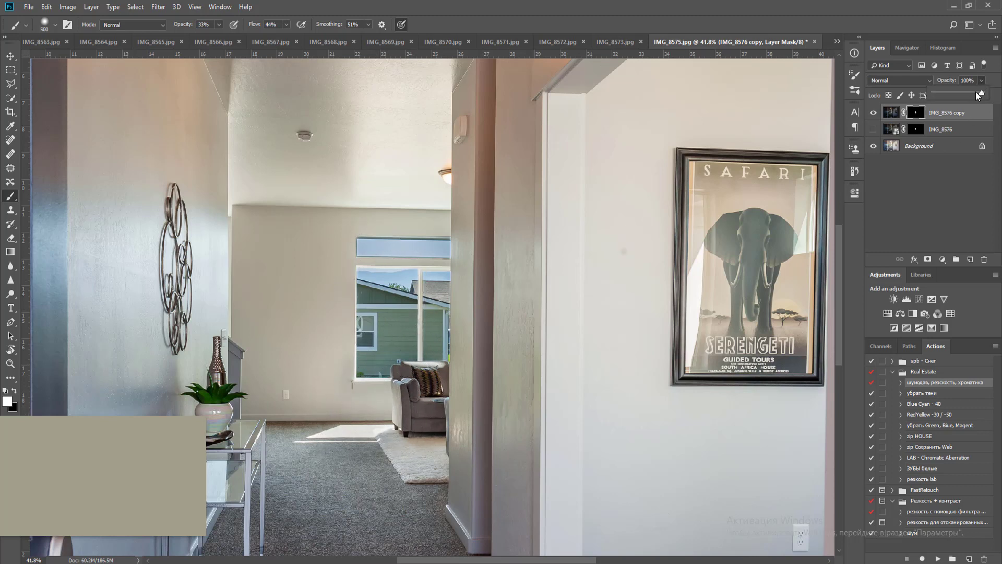
{"action": "left_click_drag", "start_coordinate": [976, 92], "coordinate": [974, 92]}
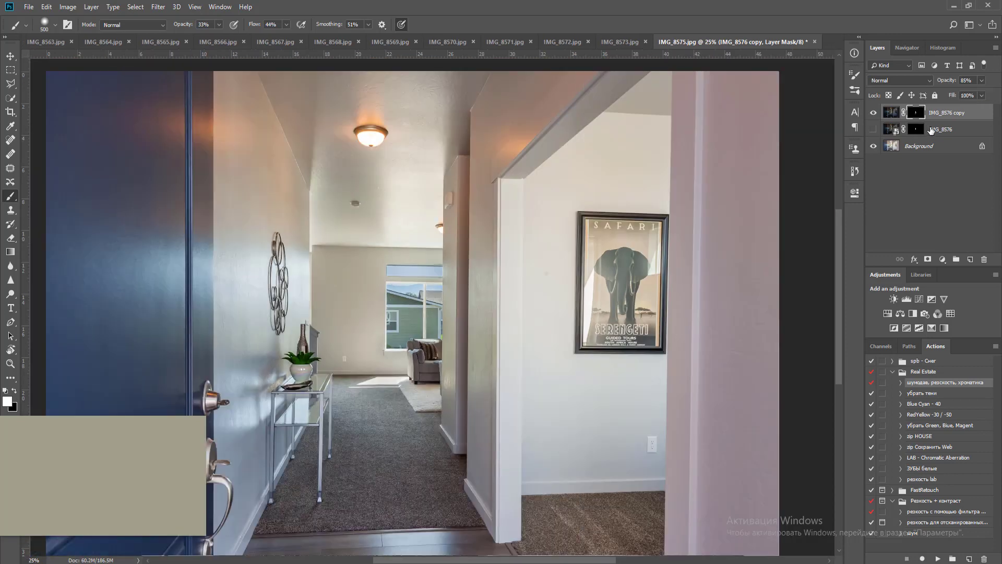
{"action": "left_click", "coordinate": [932, 131]}
{"action": "left_click", "coordinate": [937, 144], "text": "shift"}
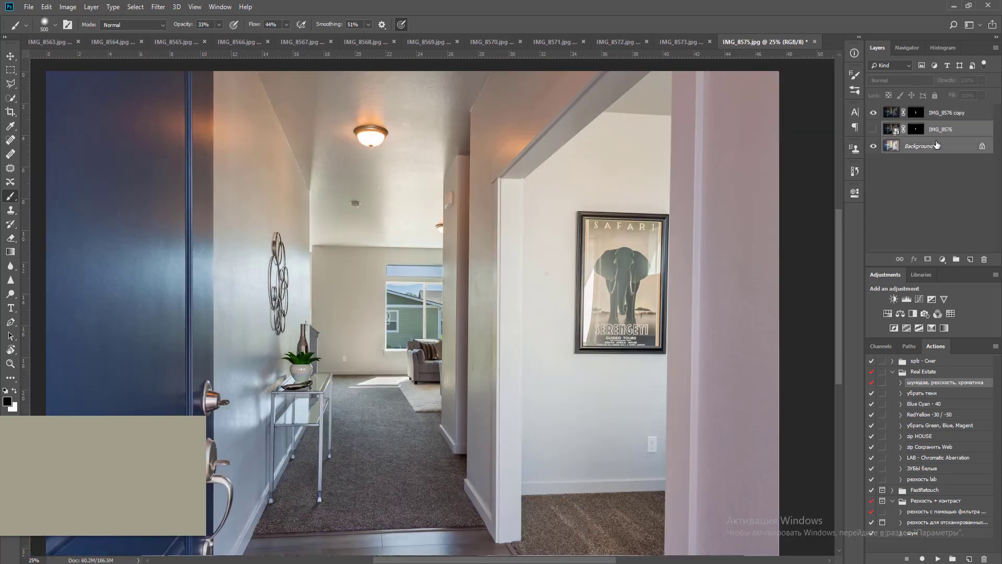
{"action": "key", "text": "ctrl+e"}
{"action": "key", "text": "v"}
{"action": "scroll", "coordinate": [503, 334], "scroll_direction": "down", "scroll_amount": 4}
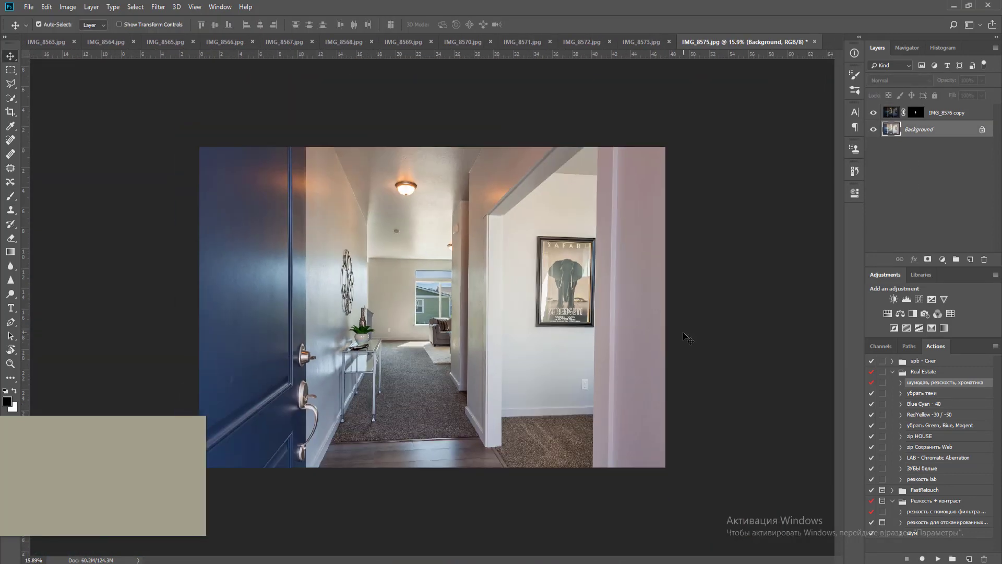
Look through the open photos from IMG_8573 back to IMG_8570 and return to IMG_8575
{"action": "left_click", "coordinate": [647, 41]}
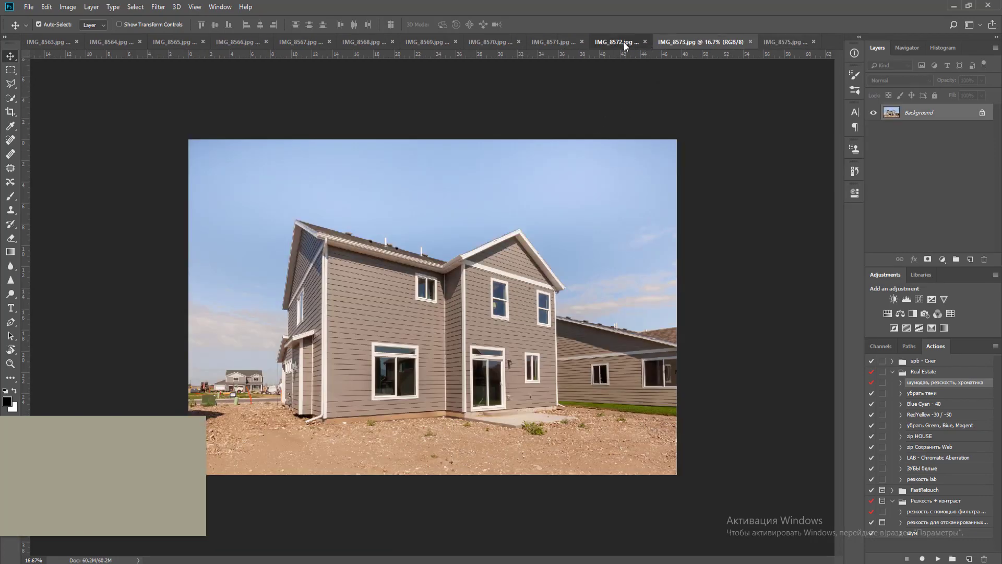
{"action": "left_click", "coordinate": [624, 42]}
{"action": "left_click", "coordinate": [545, 42]}
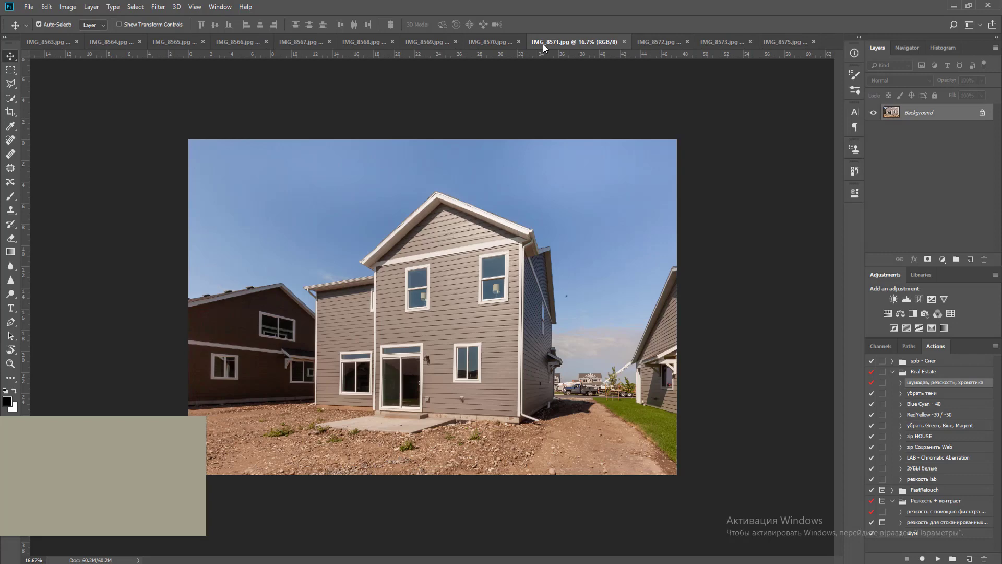
{"action": "left_click", "coordinate": [489, 43]}
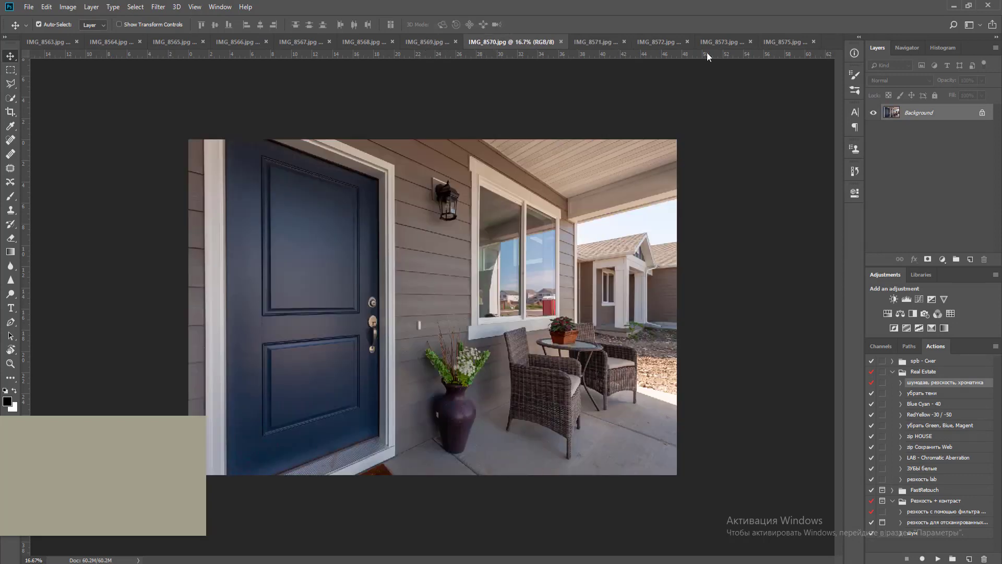
{"action": "left_click", "coordinate": [777, 42]}
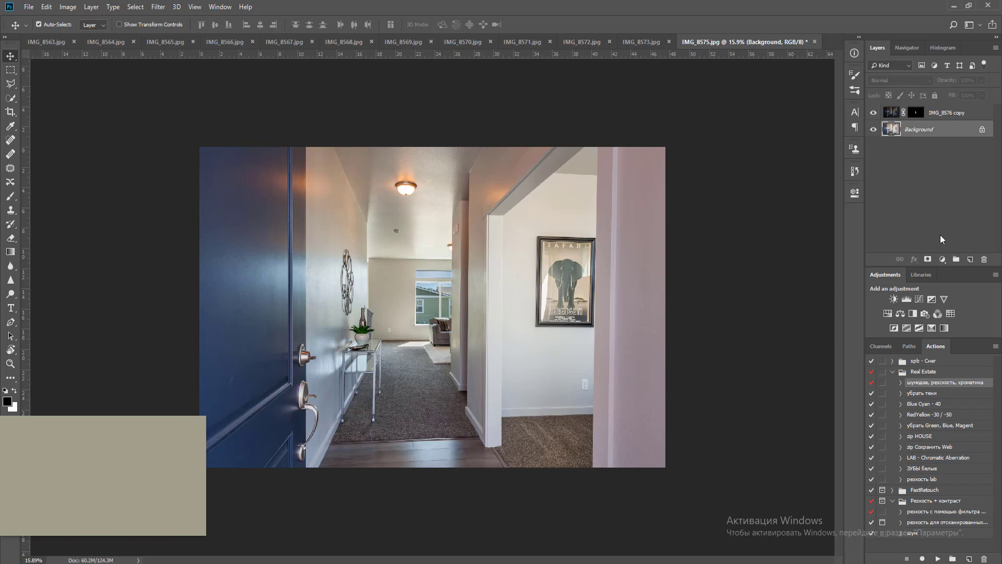
Play the "RedYellow -30 / -50" and "убрать Green, Blue, Magent" actions on the Background of IMG_8575
{"action": "left_click", "coordinate": [958, 415]}
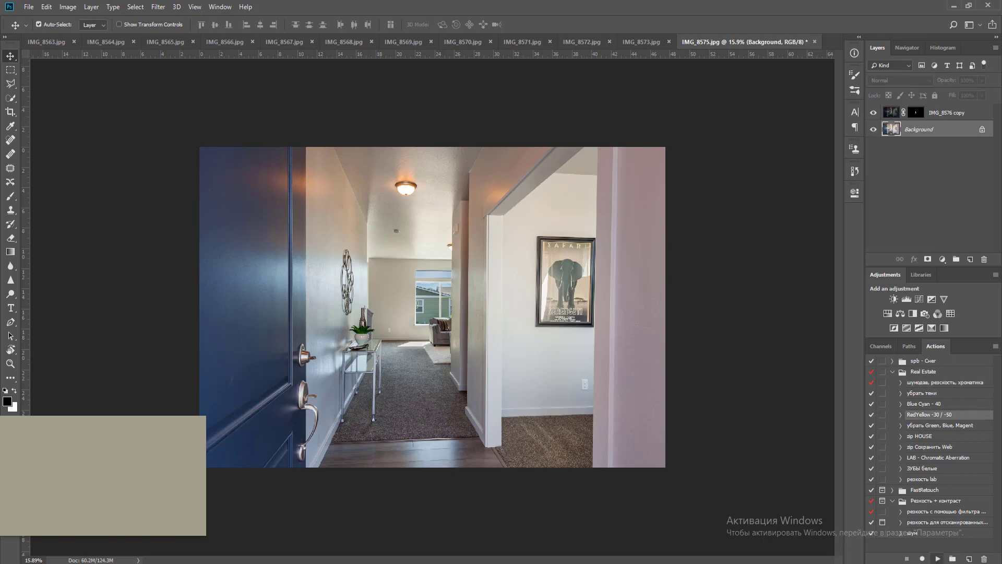
{"action": "left_click", "coordinate": [938, 558]}
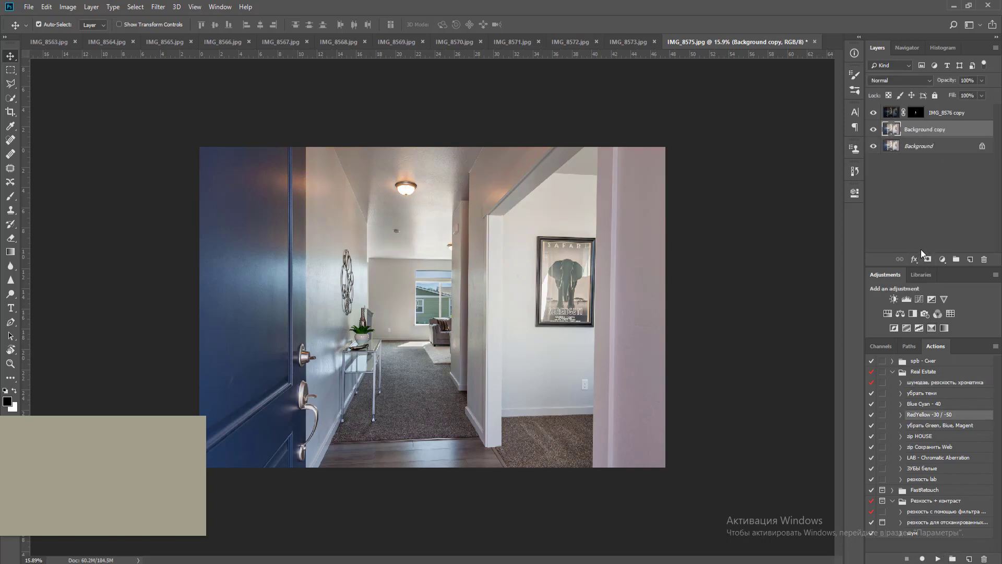
{"action": "left_click", "coordinate": [947, 427]}
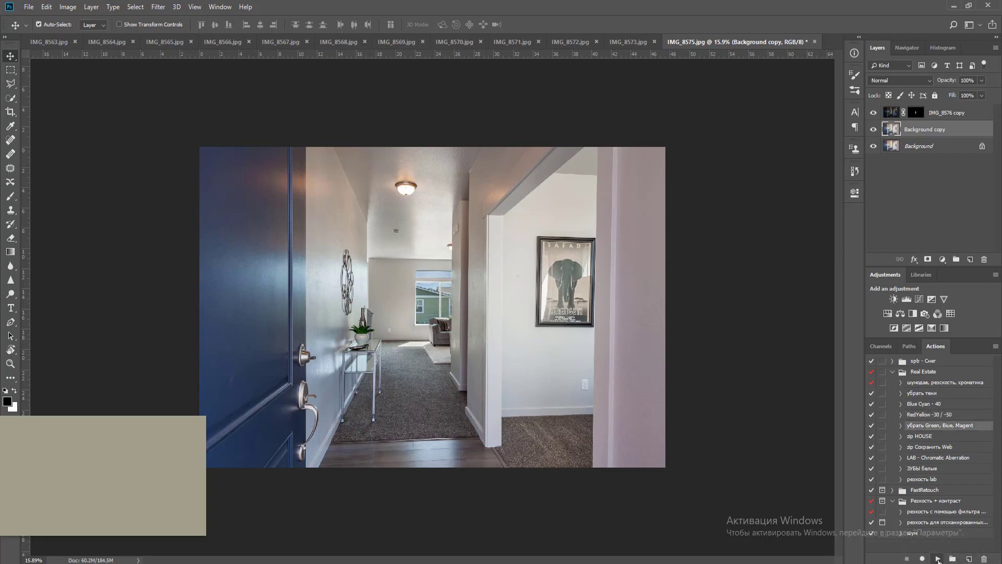
{"action": "left_click", "coordinate": [937, 559]}
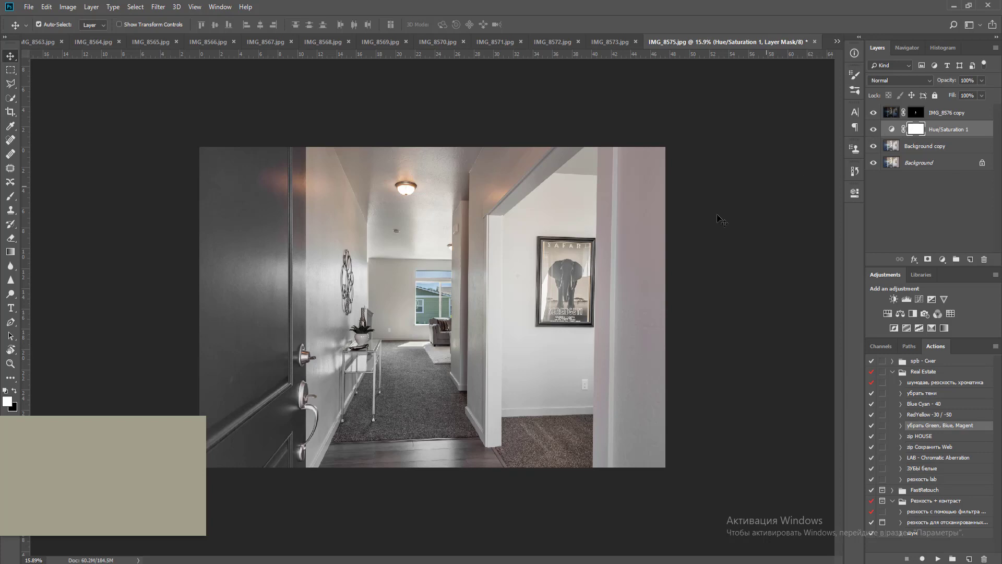
Paint black over the front door on the Hue/Saturation 1 mask at 88% opacity and 99% flow to restore its blue colour
{"action": "key", "text": "b"}
{"action": "key", "text": "x"}
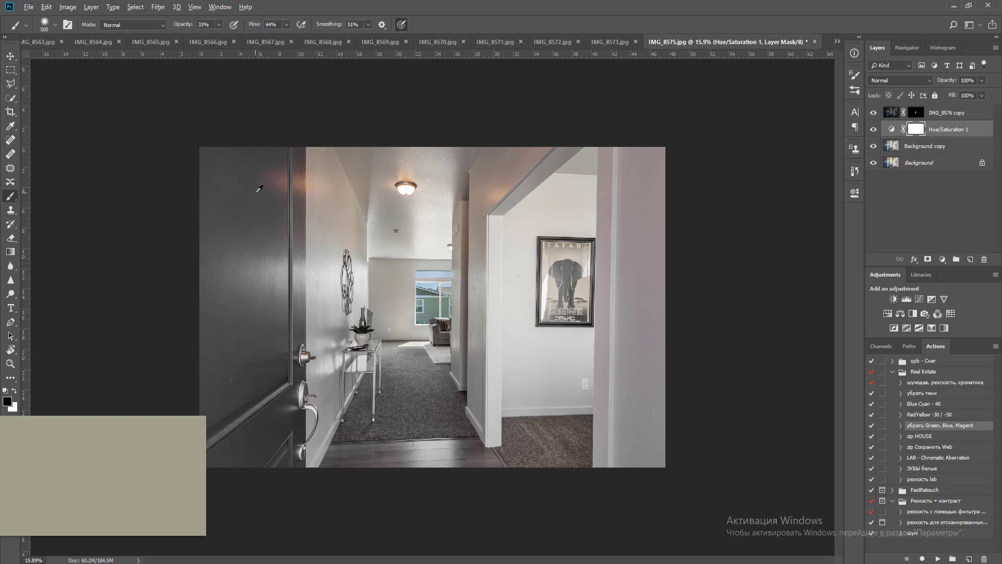
{"action": "scroll", "coordinate": [261, 186], "scroll_direction": "down", "scroll_amount": 1}
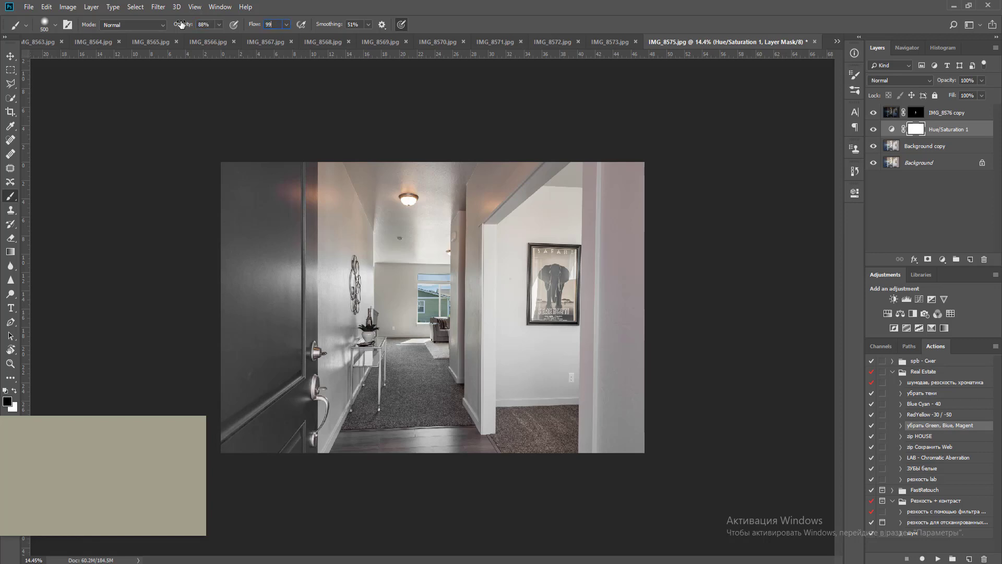
{"action": "right_click", "coordinate": [296, 225]}
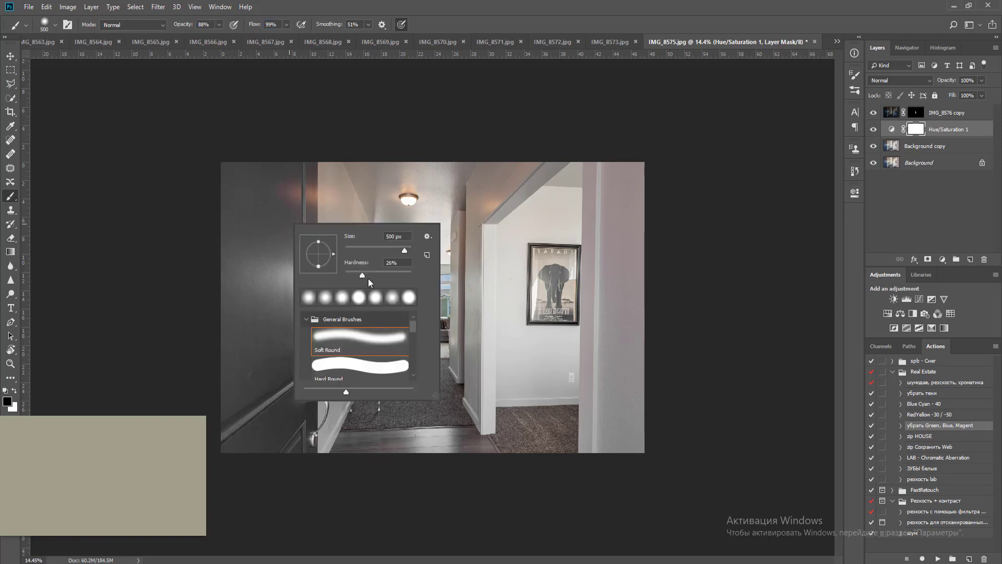
{"action": "left_click", "coordinate": [481, 4]}
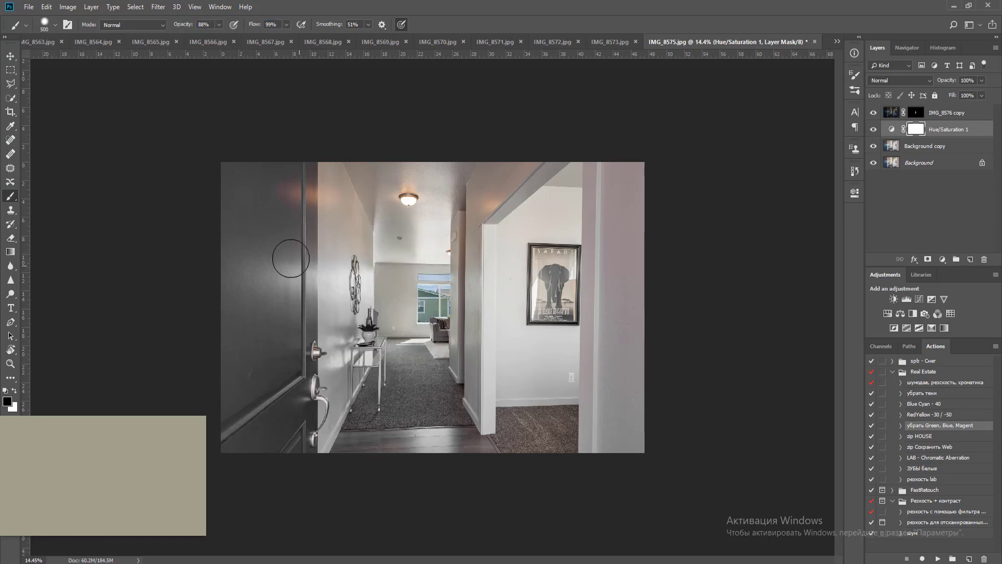
{"action": "key", "text": "bracketright"}
{"action": "key", "text": "bracketright"}
{"action": "key", "text": "bracketright"}
{"action": "mouse_move", "coordinate": [226, 152]}
{"action": "left_mouse_down"}
{"action": "mouse_move", "coordinate": [214, 353]}
{"action": "mouse_move", "coordinate": [240, 457]}
{"action": "mouse_move", "coordinate": [289, 469]}
{"action": "left_mouse_up"}
{"action": "left_click", "coordinate": [282, 146], "text": "shift"}
{"action": "key", "text": "bracketleft"}
{"action": "key", "text": "bracketleft"}
{"action": "key", "text": "bracketleft"}
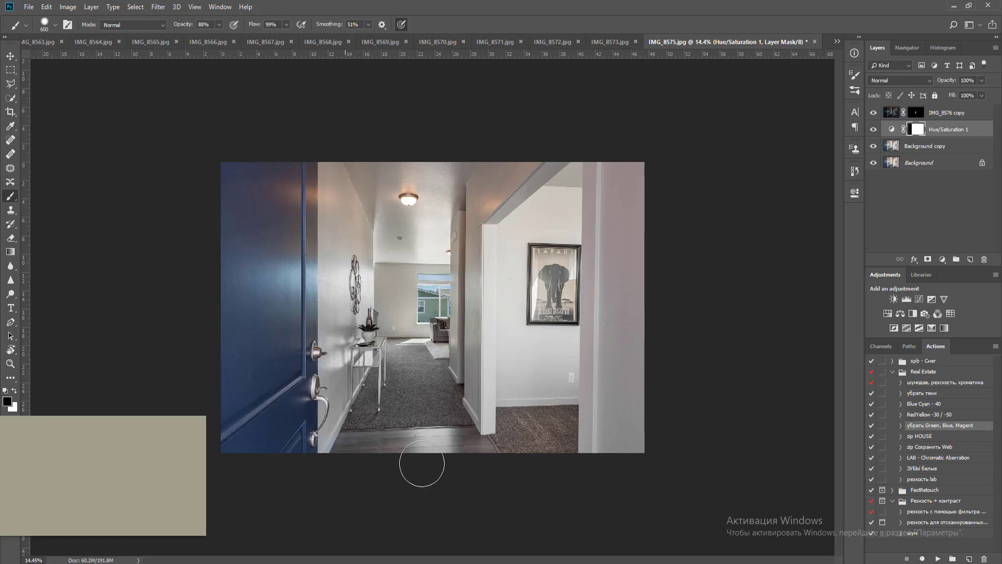
{"action": "key", "text": "bracketright"}
{"action": "key", "text": "x"}
Add a Hue/Saturation layer with Magentas saturation at -100 and merge all layers into the Background
{"action": "left_click", "coordinate": [888, 313]}
{"action": "left_click", "coordinate": [786, 228]}
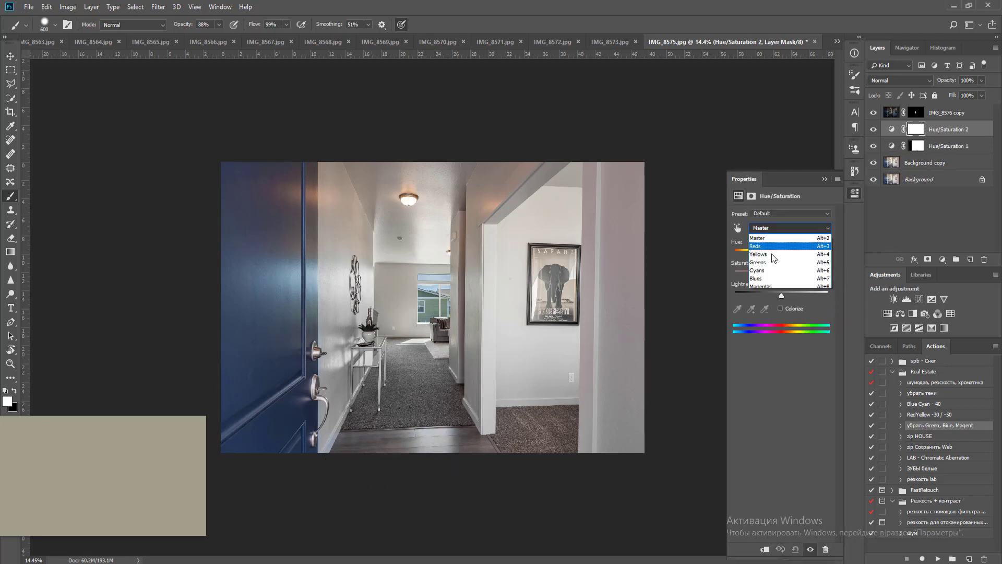
{"action": "left_click", "coordinate": [768, 286]}
{"action": "mouse_move", "coordinate": [781, 273]}
{"action": "left_mouse_down"}
{"action": "mouse_move", "coordinate": [799, 273]}
{"action": "mouse_move", "coordinate": [766, 273]}
{"action": "left_mouse_up"}
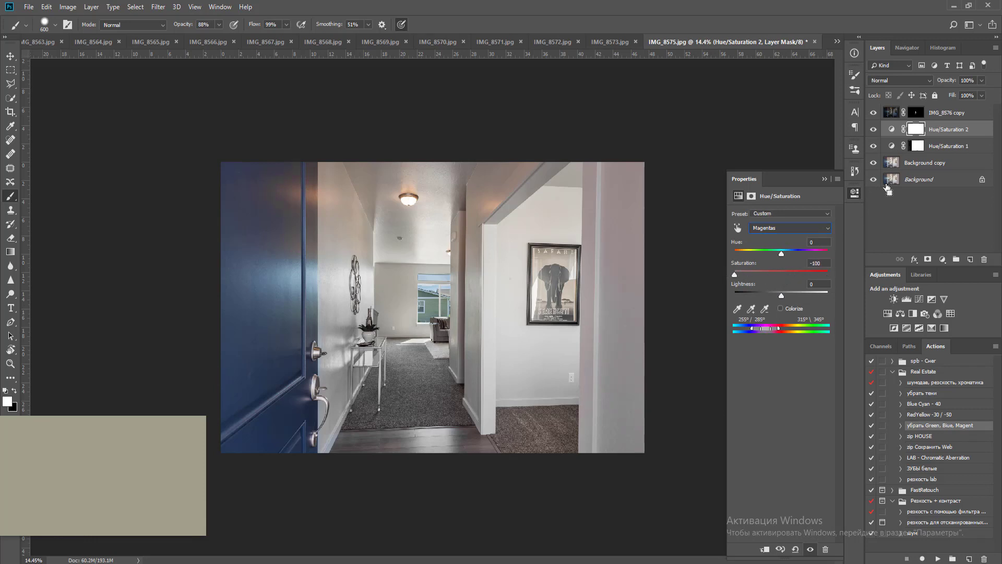
{"action": "key", "text": "F12"}
Add a Curves layer raising input 122 to output 141 and mask out the hallway carpet and floor with a 1700 px black brush
{"action": "left_click", "coordinate": [919, 299]}
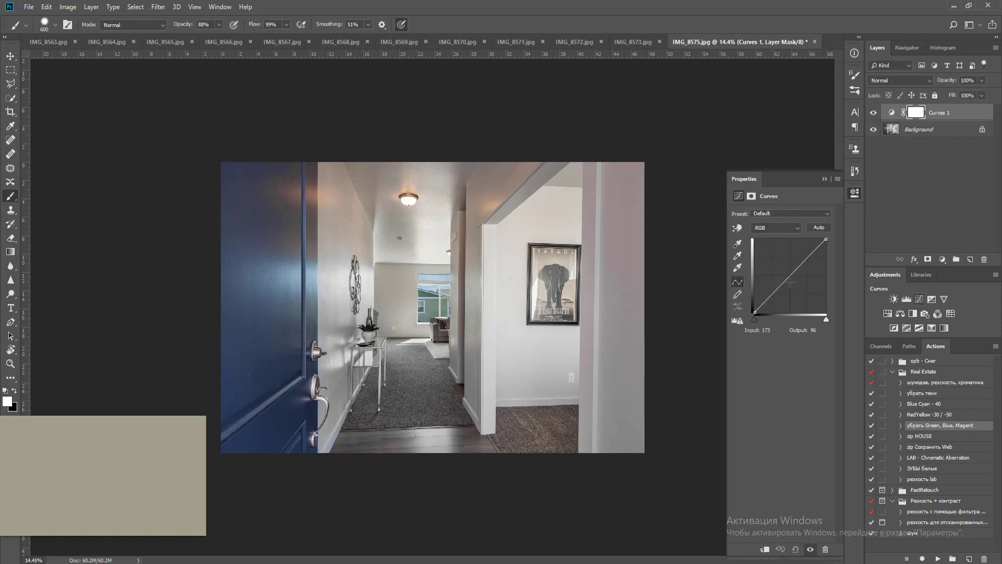
{"action": "left_click_drag", "start_coordinate": [790, 282], "coordinate": [788, 272]}
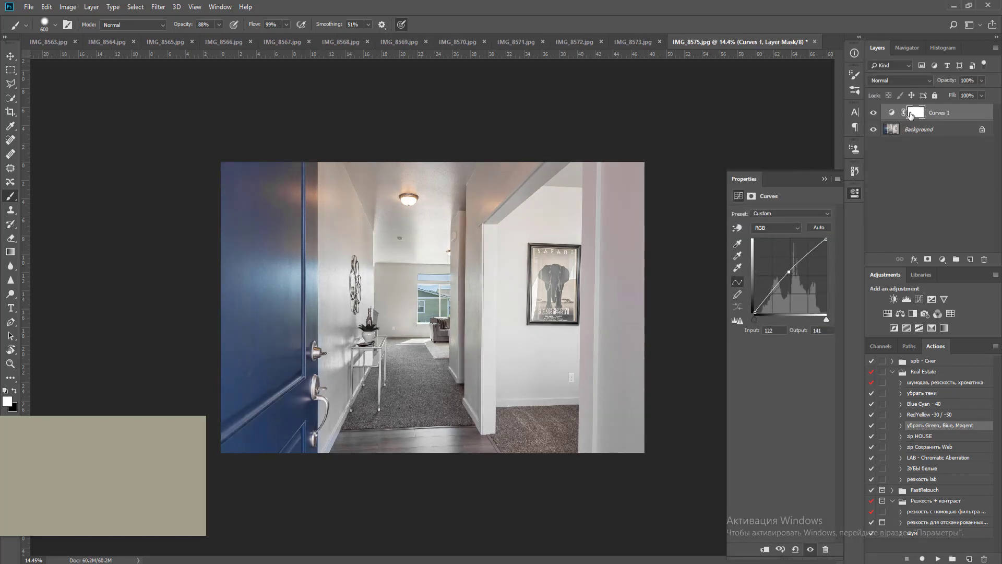
{"action": "left_click", "coordinate": [911, 115]}
{"action": "key", "text": "x"}
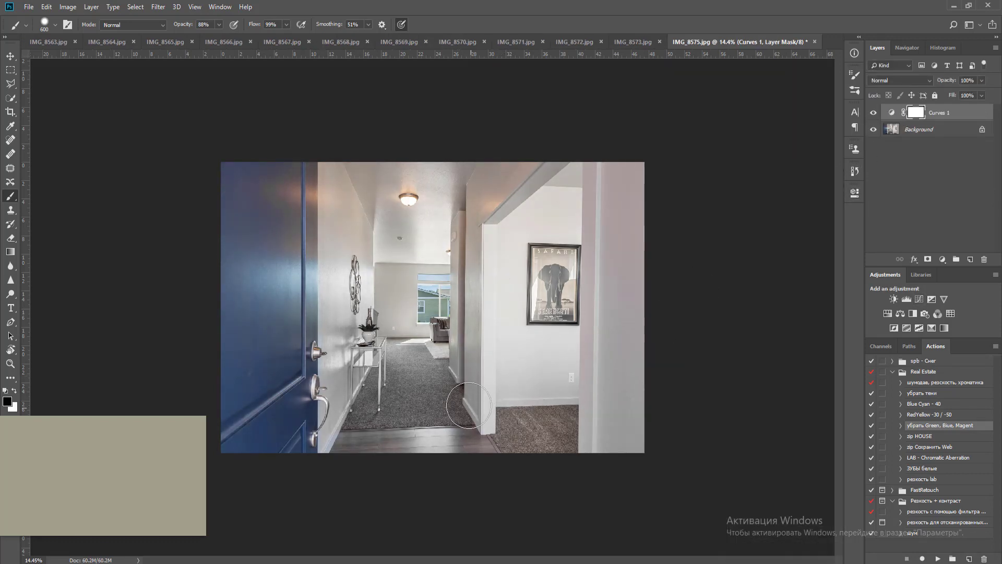
{"action": "key", "text": "bracketright"}
{"action": "key", "text": "bracketright"}
{"action": "key", "text": "bracketright"}
{"action": "key", "text": "bracketright"}
{"action": "key", "text": "bracketright"}
{"action": "key", "text": "bracketright"}
{"action": "key", "text": "bracketright"}
{"action": "key", "text": "bracketright"}
{"action": "key", "text": "bracketright"}
{"action": "key", "text": "bracketright"}
{"action": "key", "text": "bracketright"}
{"action": "left_click_drag", "start_coordinate": [382, 395], "coordinate": [359, 473]}
{"action": "left_click_drag", "start_coordinate": [415, 381], "coordinate": [400, 437]}
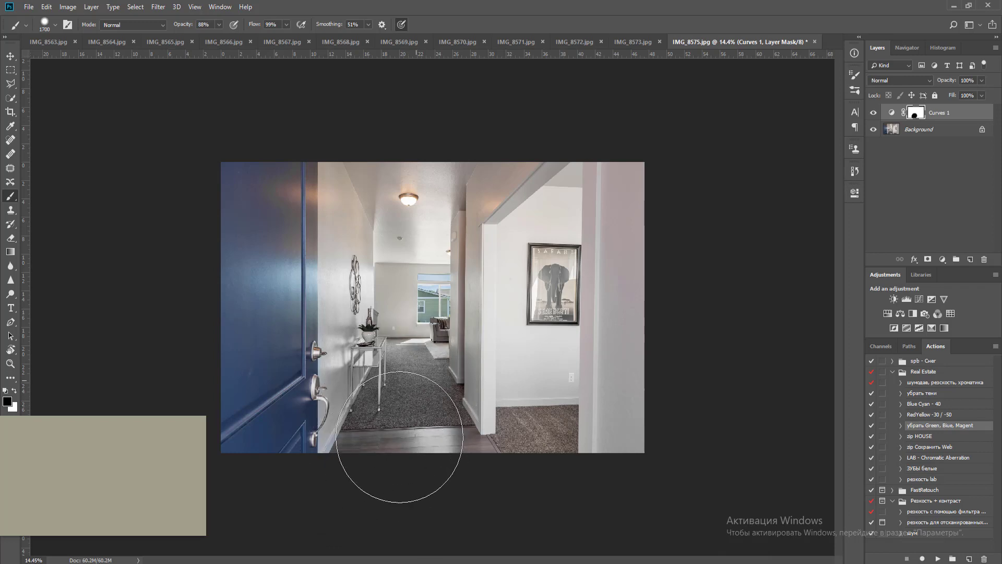
Mask the framed elephant poster out of the Curves layer with a 700 px black brush and merge the layer into the Background
{"action": "key", "text": "bracketleft"}
{"action": "key", "text": "bracketleft"}
{"action": "key", "text": "bracketleft"}
{"action": "key", "text": "bracketleft"}
{"action": "key", "text": "bracketleft"}
{"action": "key", "text": "bracketleft"}
{"action": "key", "text": "bracketleft"}
{"action": "key", "text": "bracketleft"}
{"action": "key", "text": "bracketleft"}
{"action": "key", "text": "bracketleft"}
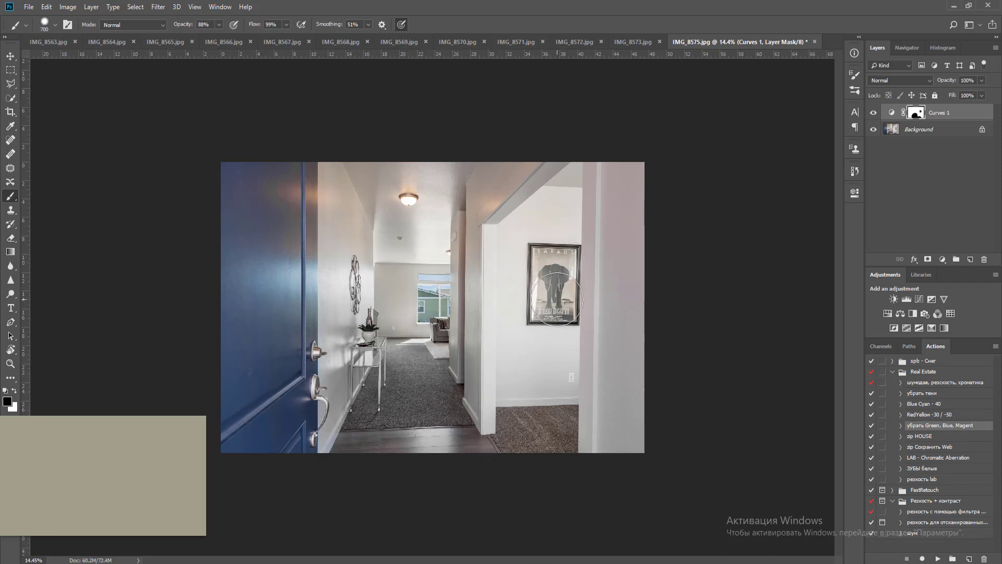
{"action": "key", "text": "bracketleft"}
{"action": "key", "text": "bracketleft"}
{"action": "key", "text": "ctrl+e"}
{"action": "key", "text": "o"}
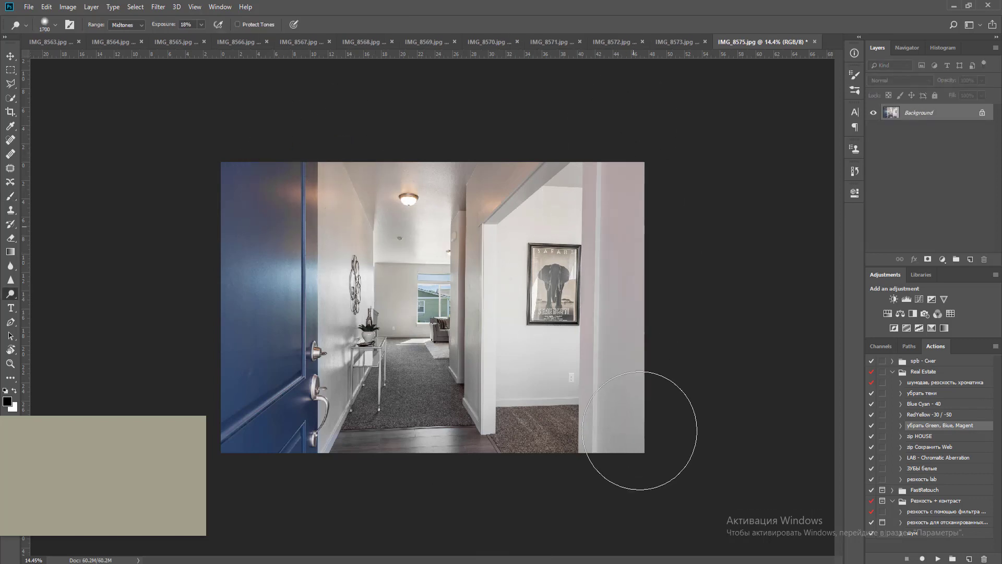
Place vertical guides along the blue door's edge and the white doorway column's edge
{"action": "key", "text": "v"}
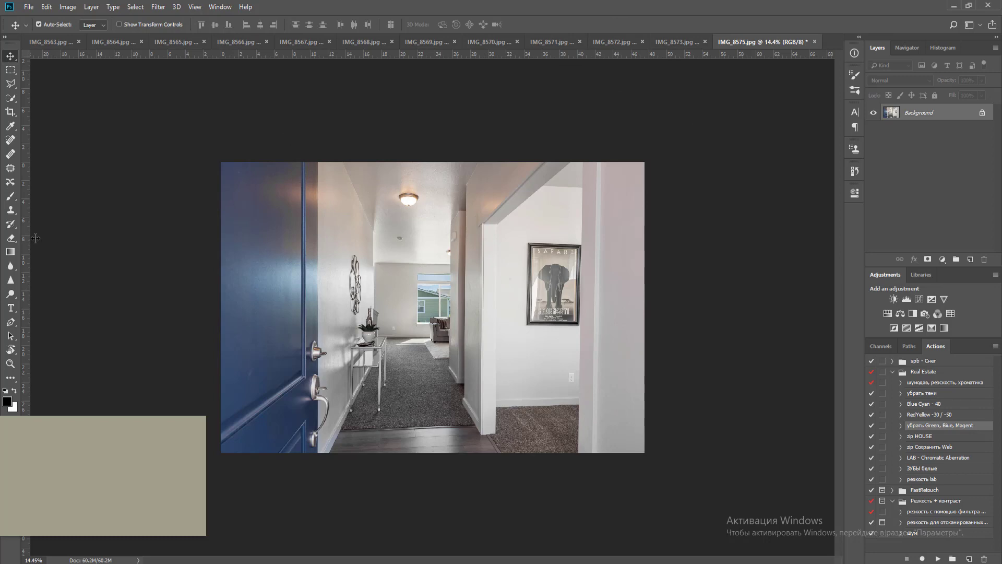
{"action": "left_click_drag", "start_coordinate": [26, 239], "coordinate": [316, 272]}
{"action": "left_click_drag", "start_coordinate": [27, 270], "coordinate": [582, 295]}
Duplicate the Background, pull the copy's lower-right corner to align the column with the guide, and merge the layers
{"action": "key", "text": "ctrl+j"}
{"action": "key", "text": "ctrl+t"}
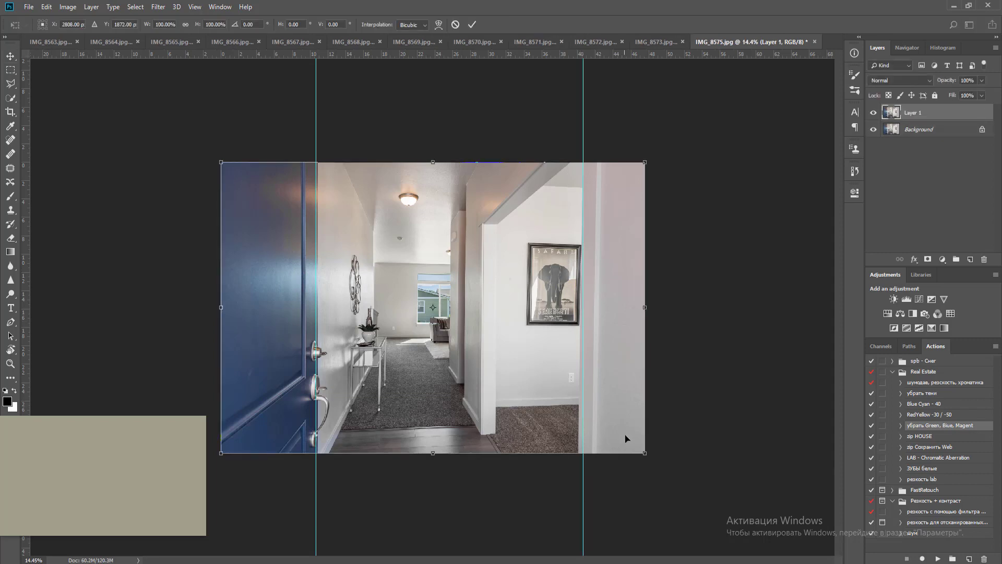
{"action": "left_click_drag", "start_coordinate": [644, 454], "coordinate": [645, 455]}
{"action": "key", "text": "Return"}
{"action": "key", "text": "ctrl+e"}
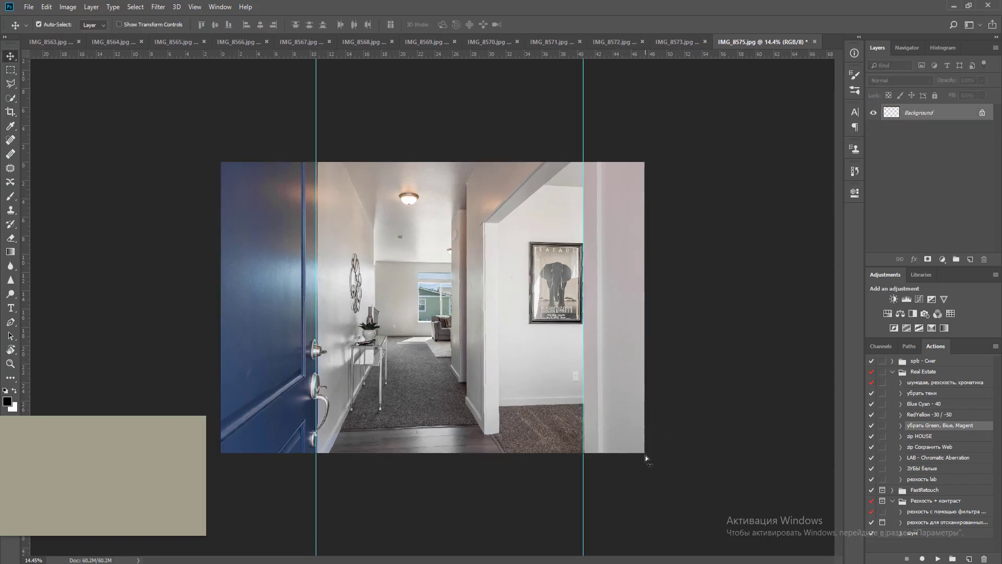
Close IMG_8575.jpg, saving its changes with the offered JPEG options
{"action": "key", "text": "ctrl+w"}
{"action": "key", "text": "Return"}
{"action": "key", "text": "Return"}
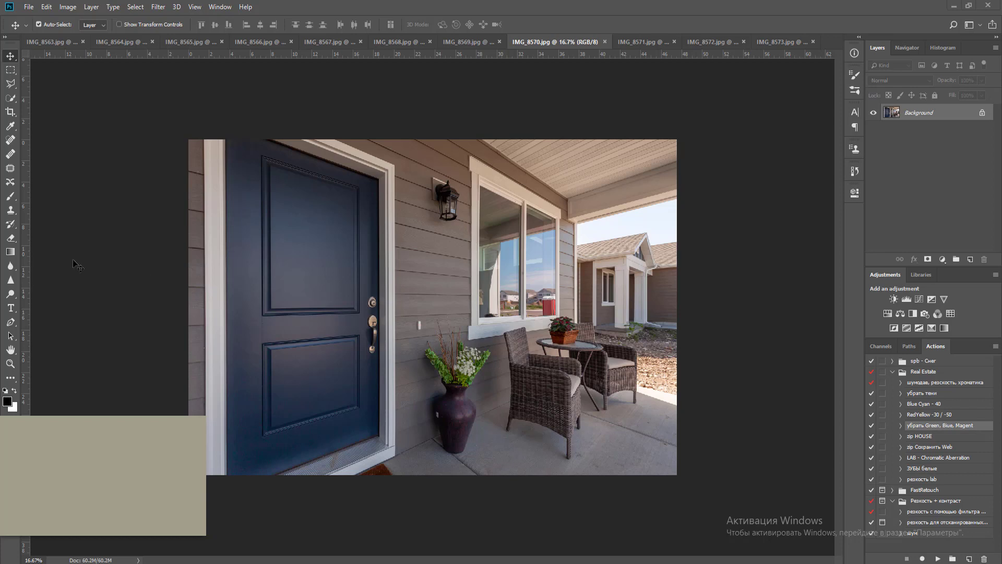
Check the door frame's vertical in IMG_8570.jpg with a guide, and close the photo with its changes saved
{"action": "left_click_drag", "start_coordinate": [26, 258], "coordinate": [205, 267]}
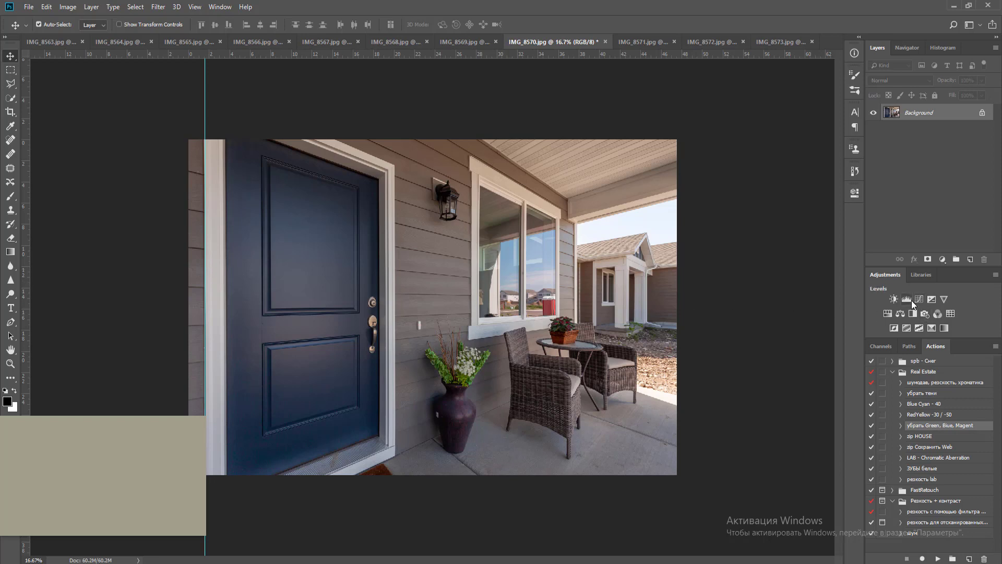
{"action": "key", "text": "ctrl+w"}
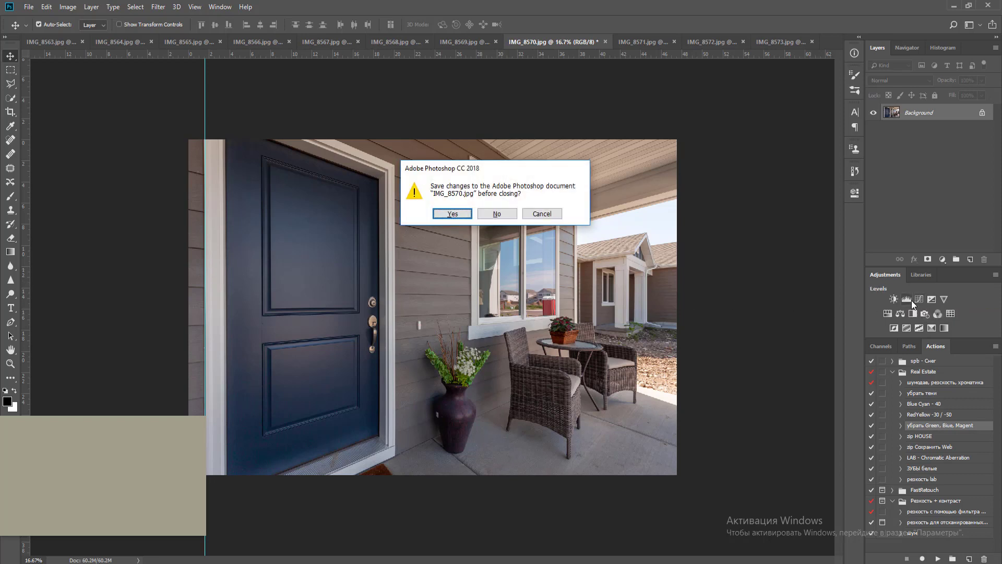
{"action": "key", "text": "Return"}
{"action": "key", "text": "Return"}
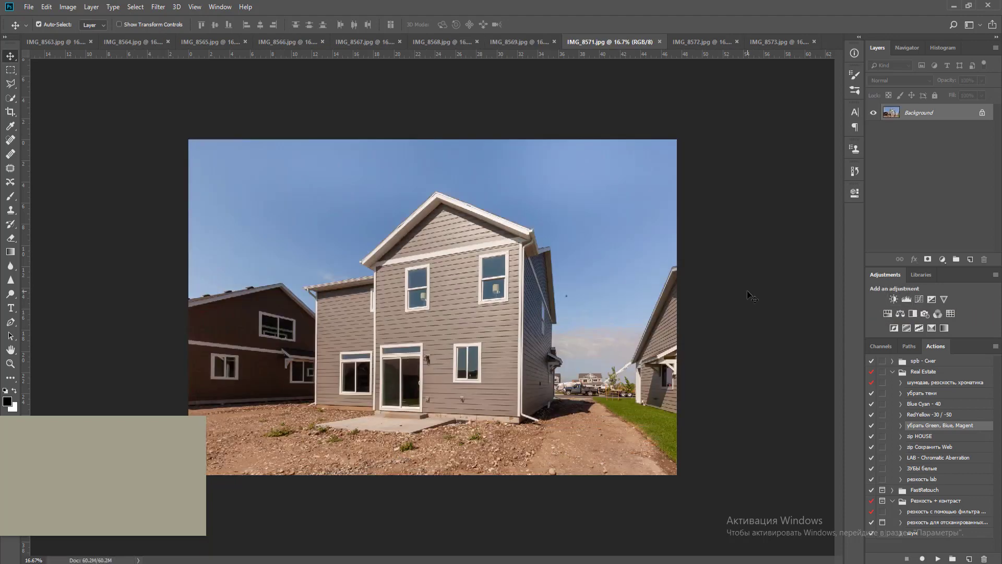
Remove the dark speck in the sky beside the house in IMG_8571.jpg with the Spot Healing Brush
{"action": "key", "text": "ctrl+0"}
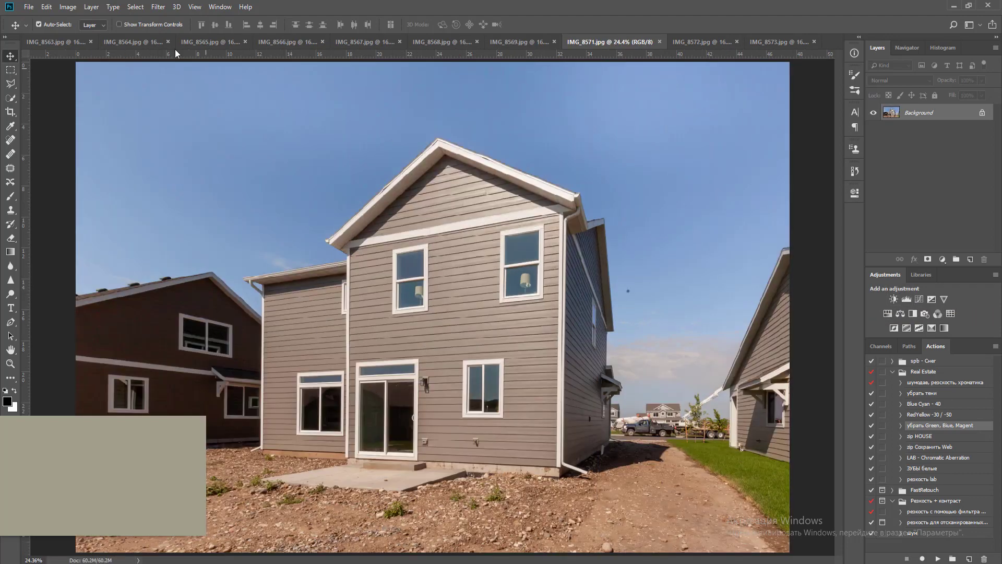
{"action": "left_click", "coordinate": [11, 140]}
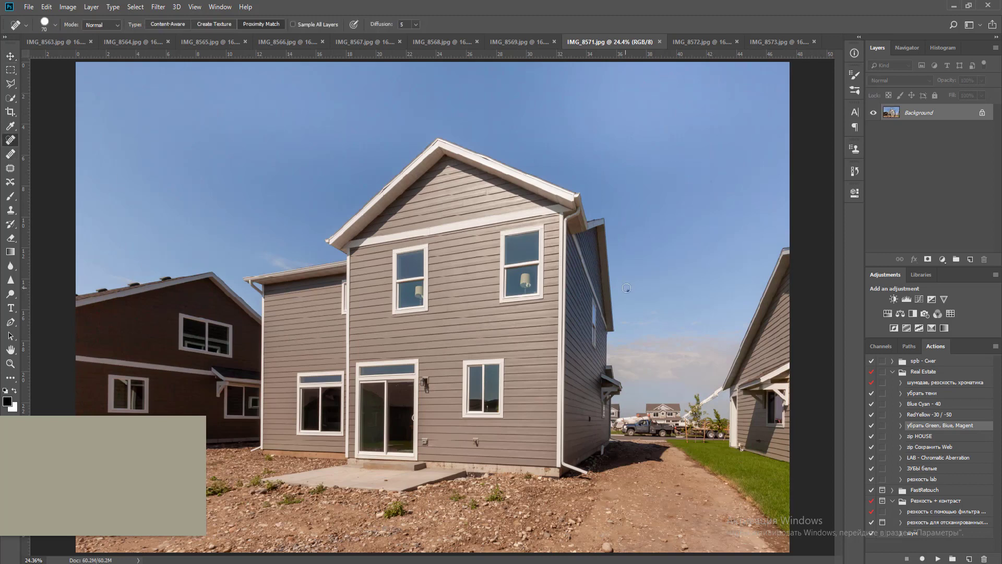
{"action": "left_click", "coordinate": [631, 287]}
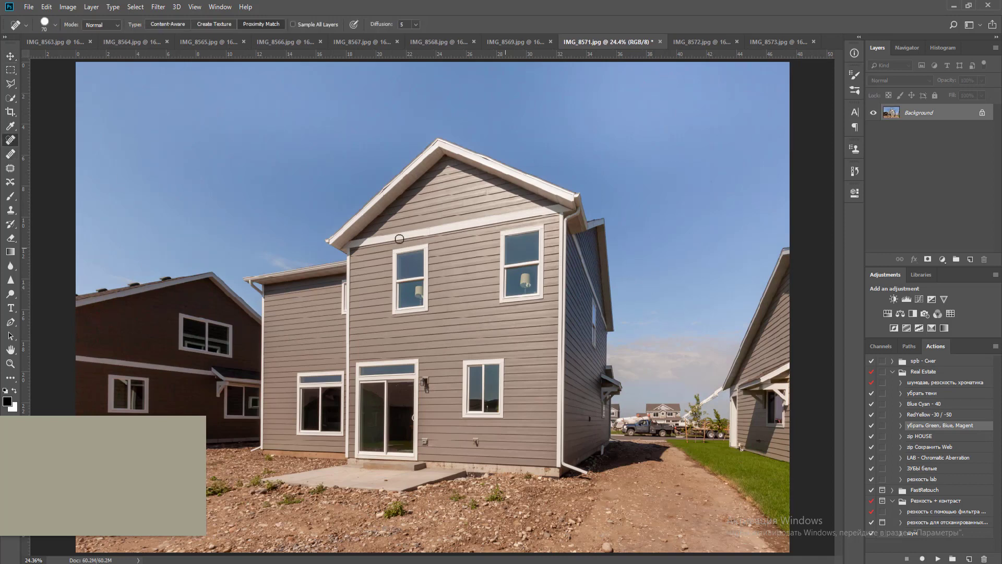
Place vertical guides along the two outer corners of the grey house's rear facade
{"action": "left_click_drag", "start_coordinate": [26, 159], "coordinate": [566, 244]}
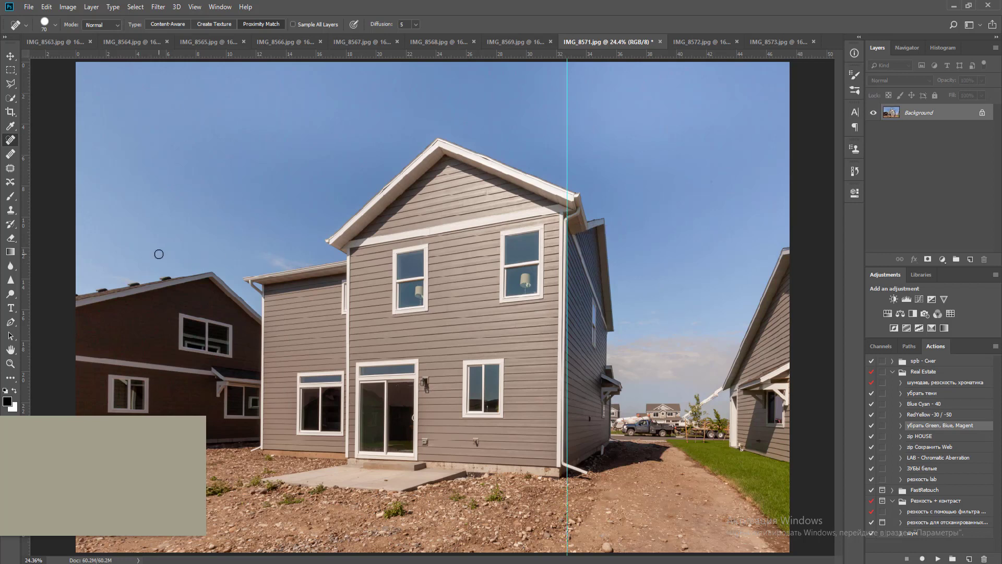
{"action": "key", "text": "v"}
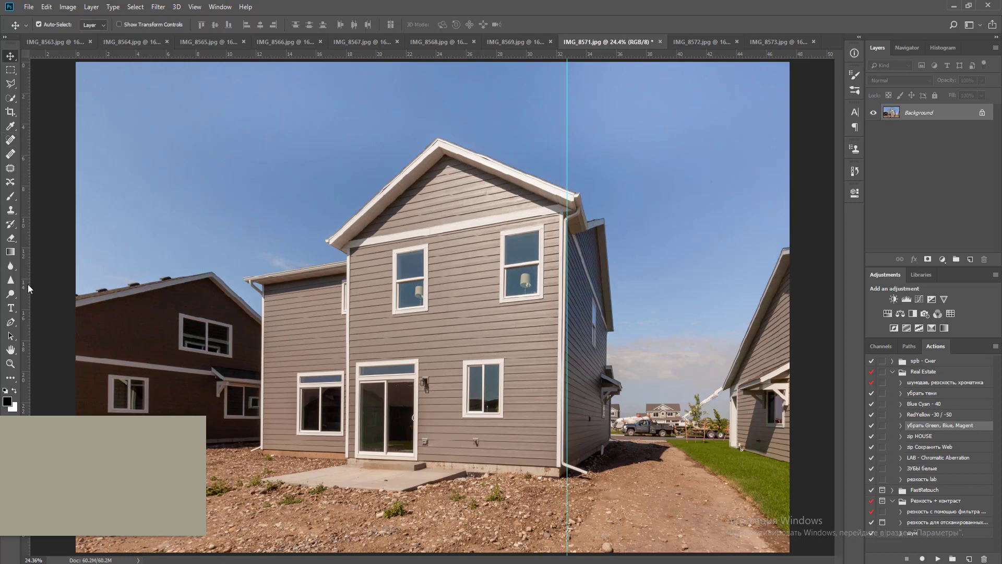
{"action": "left_click_drag", "start_coordinate": [24, 289], "coordinate": [265, 326]}
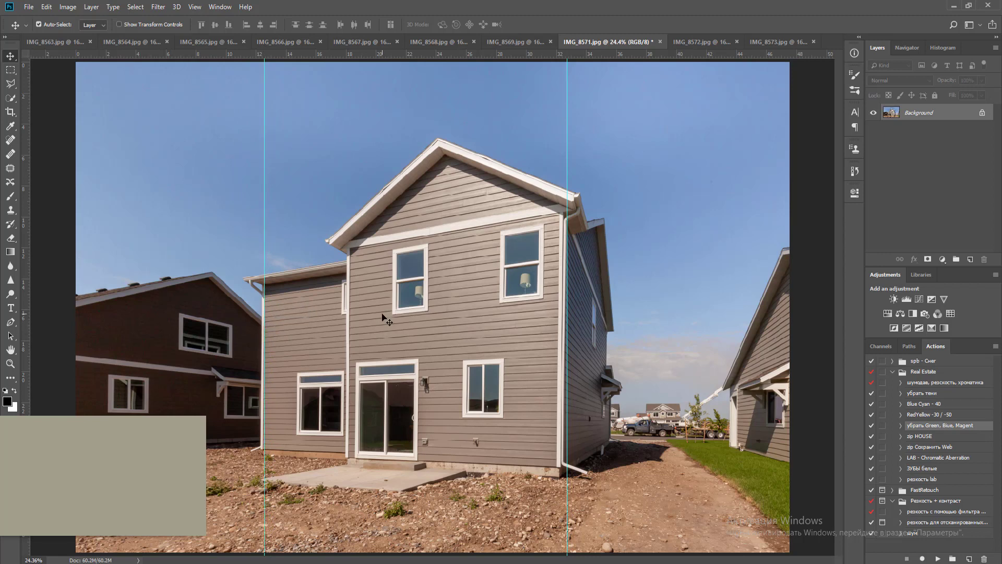
Duplicate the Background, pull the copy's lower-right corner outward to straighten the house against the guides, and merge the layers
{"action": "key", "text": "ctrl+j"}
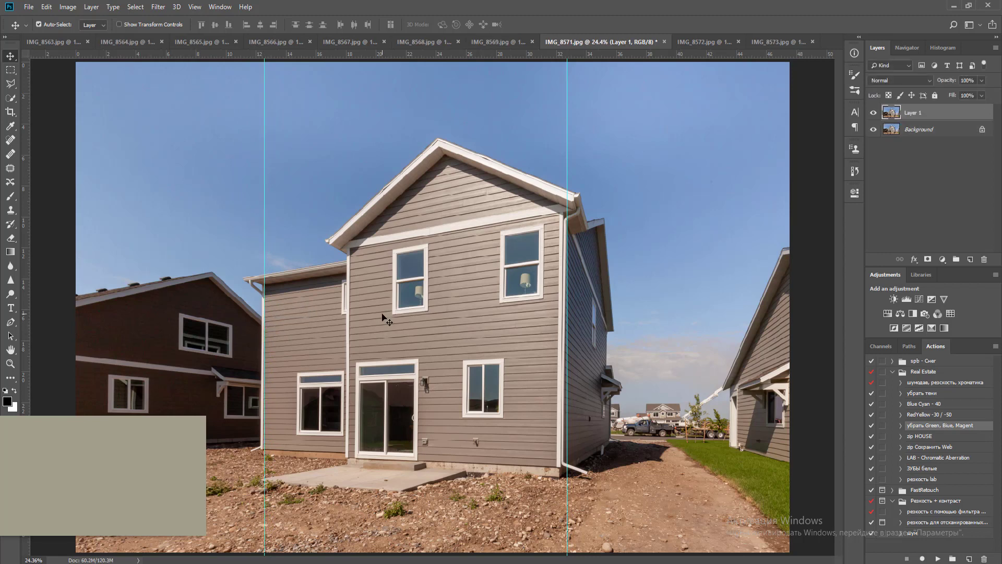
{"action": "key", "text": "ctrl+t"}
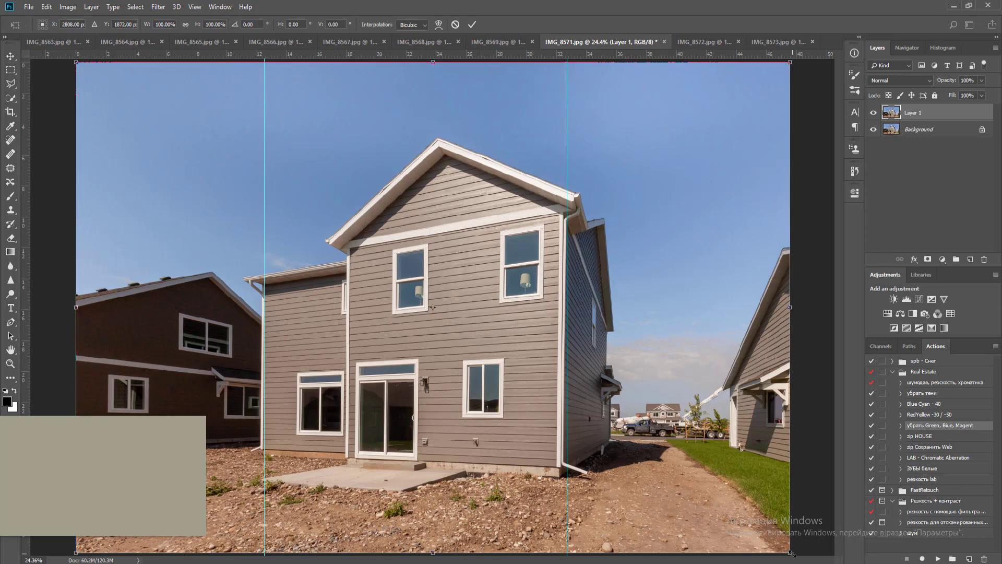
{"action": "key", "text": "ctrl+minus"}
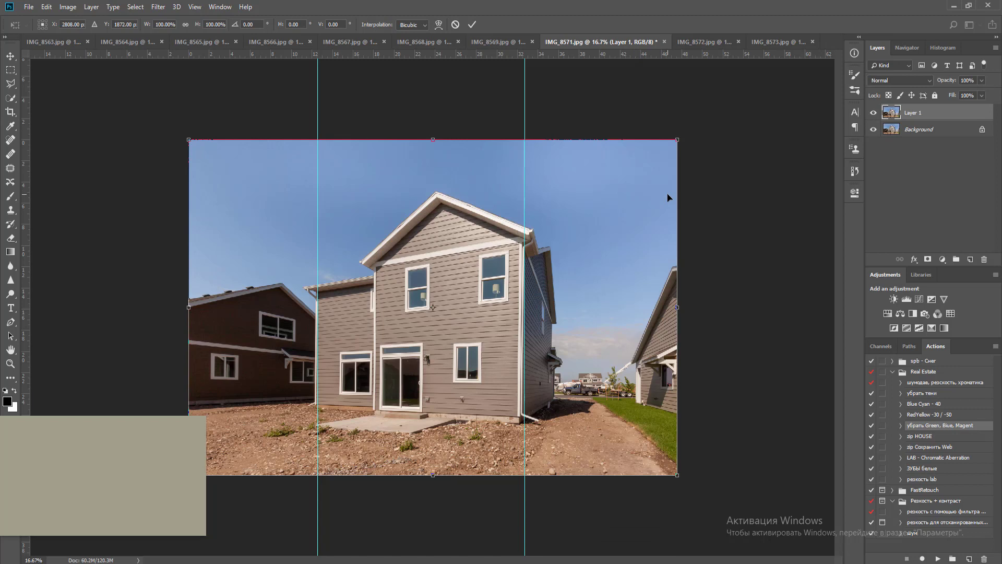
{"action": "key", "text": "Return"}
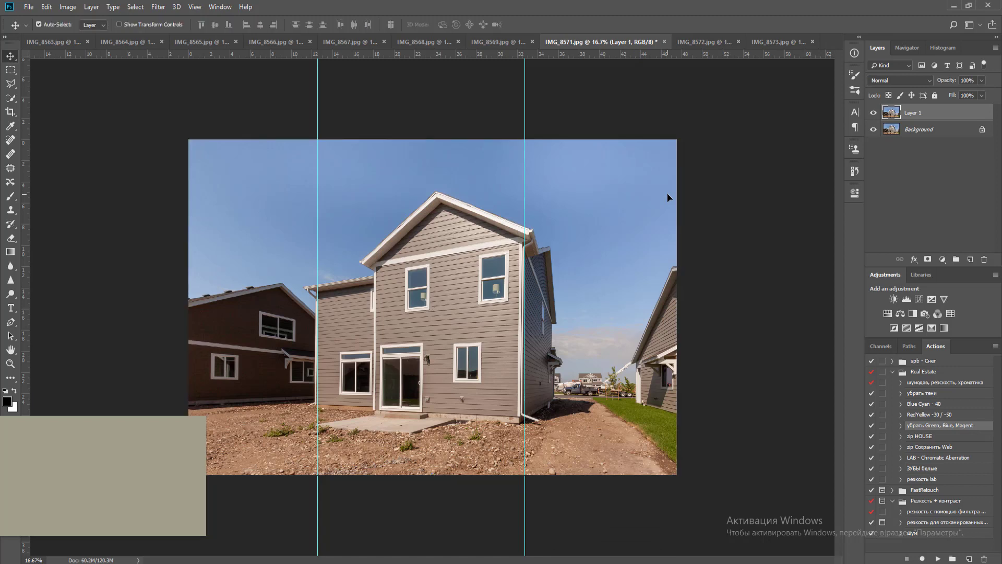
{"action": "left_click", "coordinate": [720, 206]}
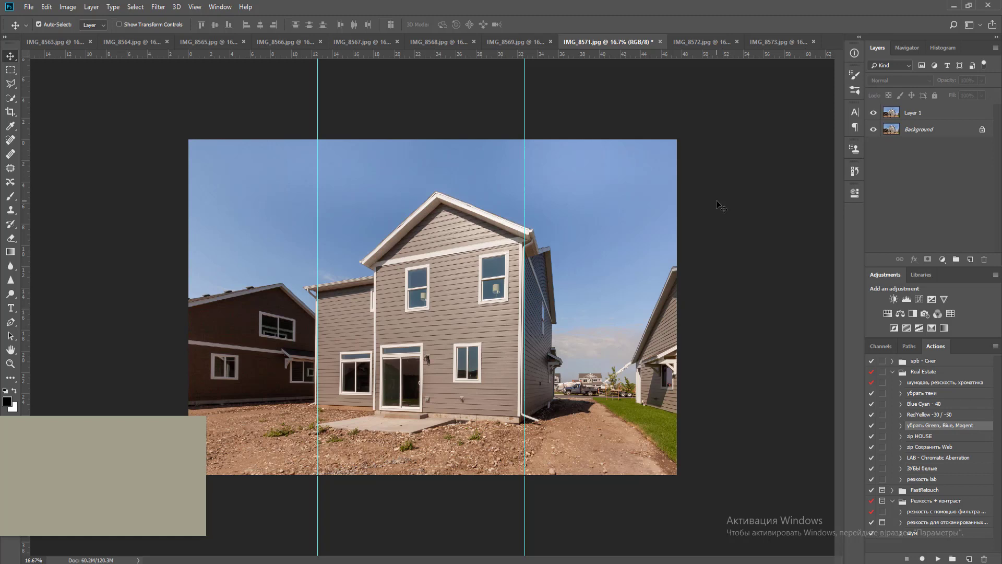
{"action": "left_click", "coordinate": [634, 209]}
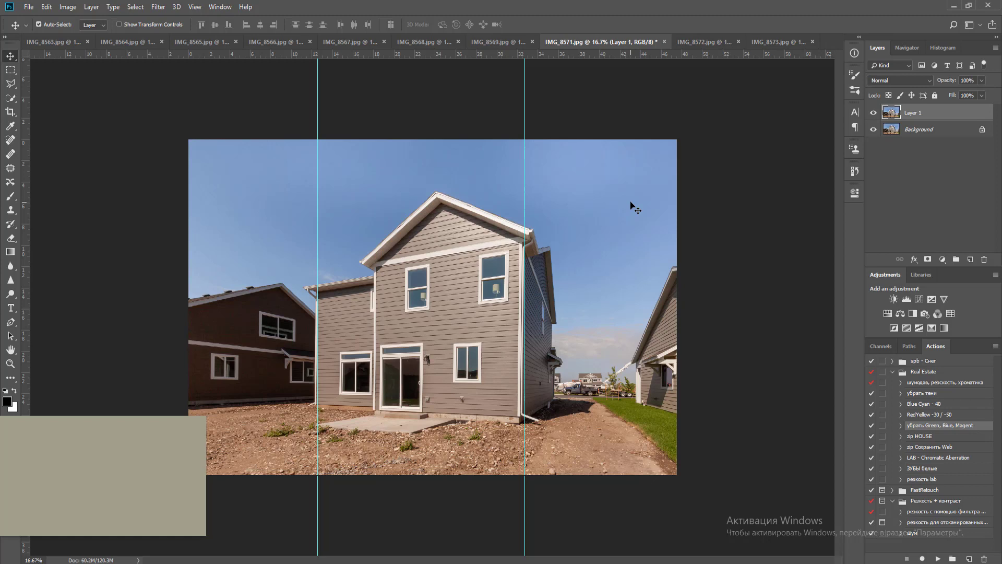
{"action": "key", "text": "ctrl+t"}
{"action": "left_click_drag", "start_coordinate": [676, 477], "coordinate": [683, 479]}
{"action": "key", "text": "Return"}
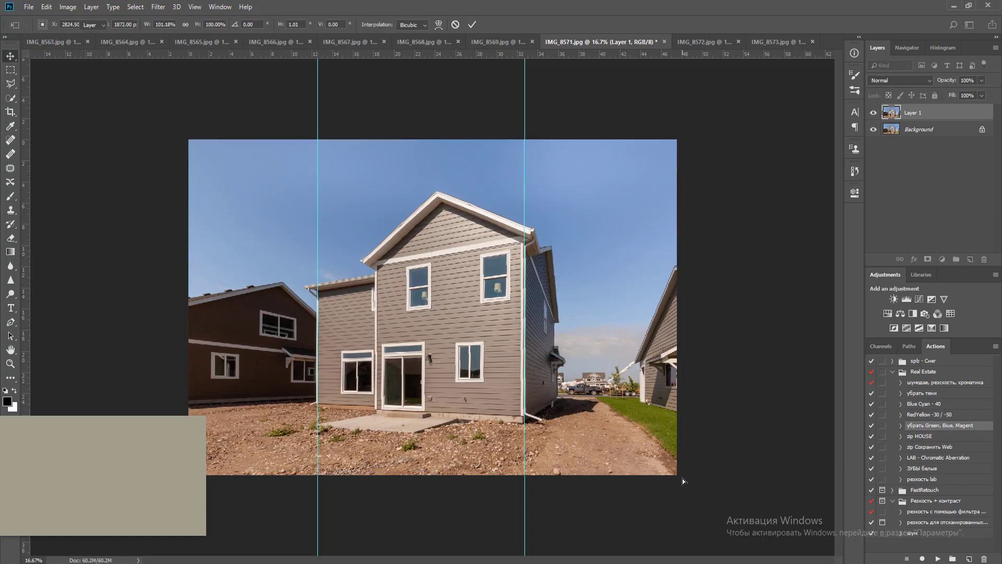
{"action": "key", "text": "ctrl+e"}
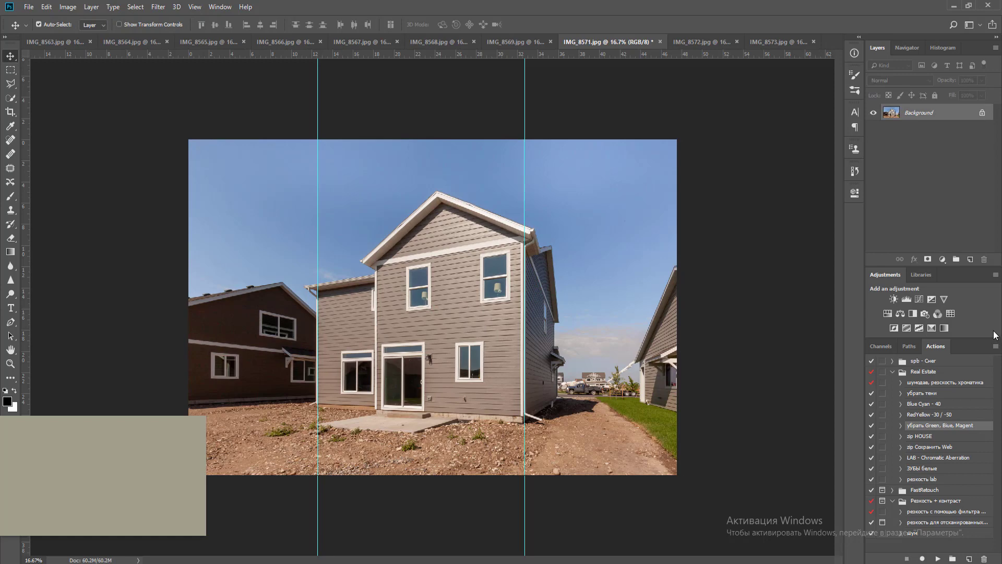
Brighten IMG_8571.jpg with a Curves adjustment layer, raising the RGB curve from input 112 to output 146
{"action": "left_click", "coordinate": [919, 299]}
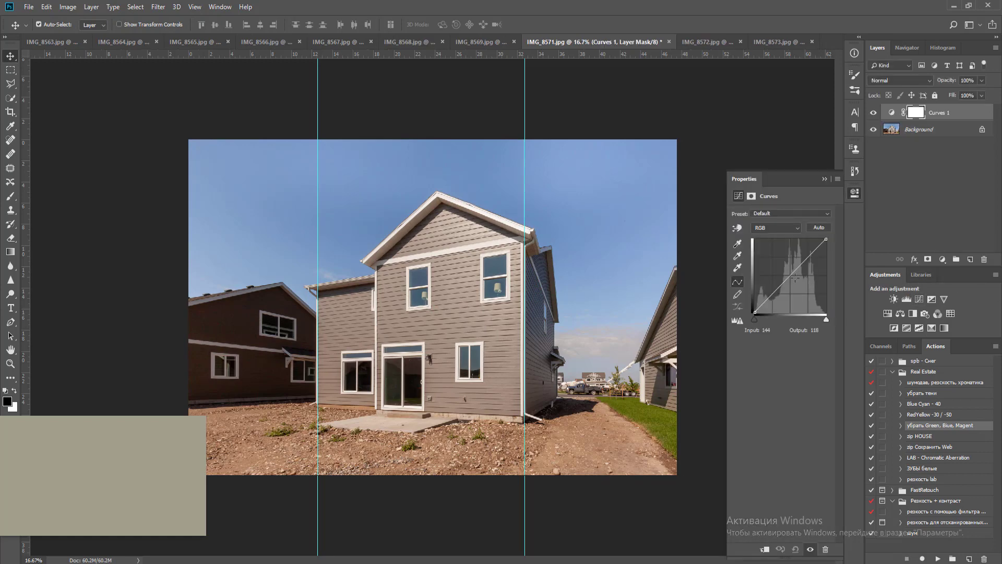
{"action": "left_click_drag", "start_coordinate": [792, 272], "coordinate": [785, 270]}
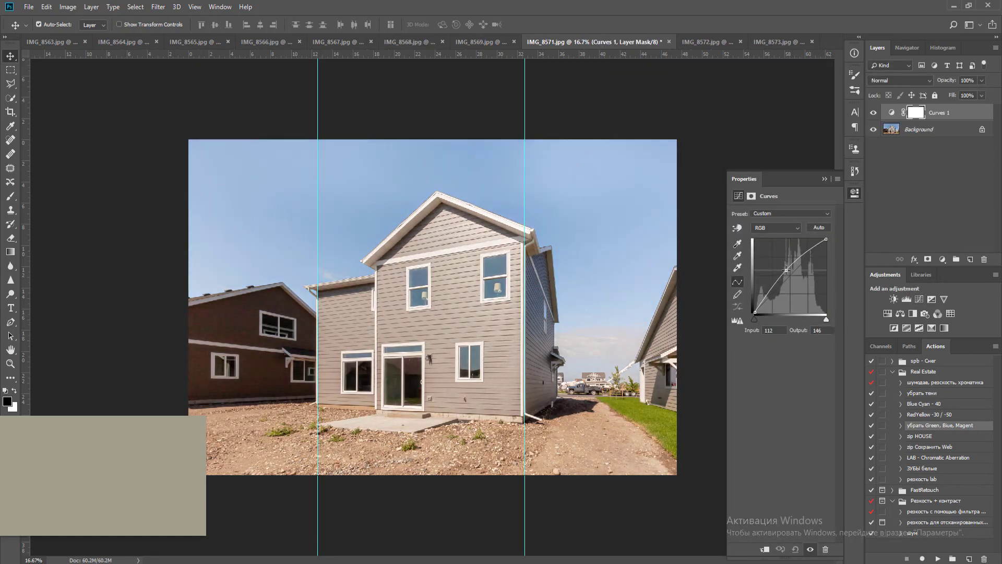
Paint black on the Curves mask over the grey house and the ground with a large brush at 58% flow to remove the brightening there
{"action": "left_click", "coordinate": [917, 113]}
{"action": "key", "text": "b"}
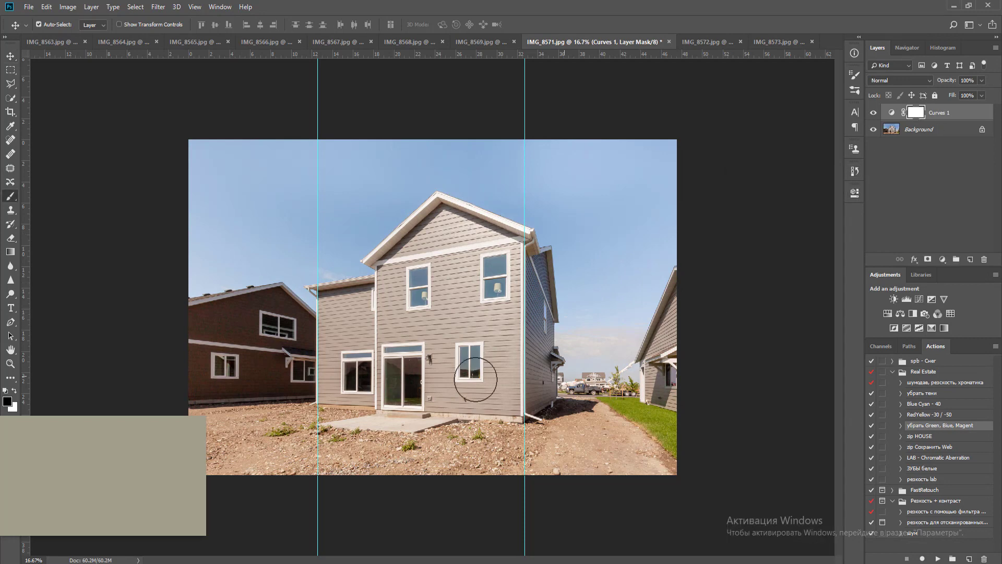
{"action": "scroll", "coordinate": [340, 365], "scroll_direction": "down", "scroll_amount": 1}
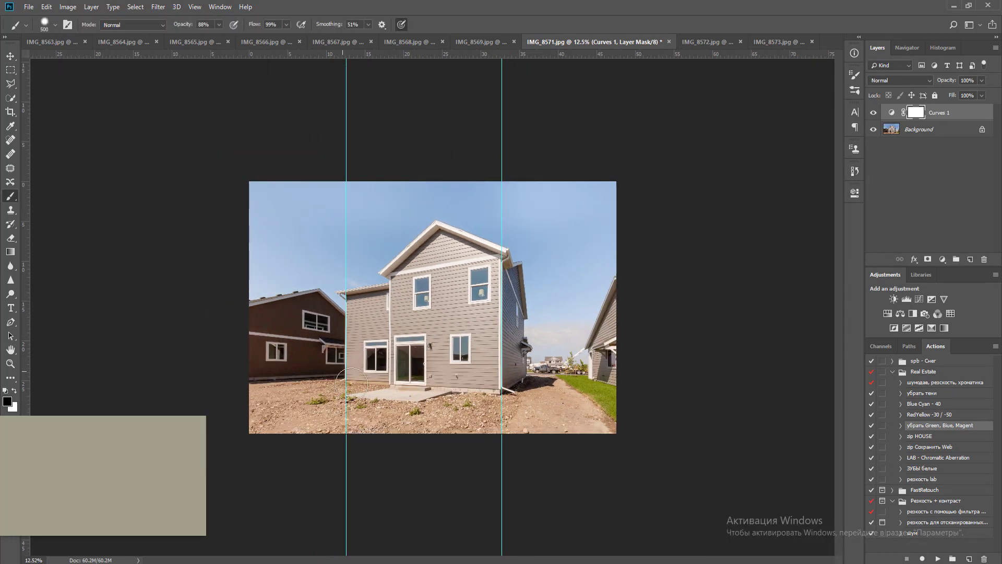
{"action": "left_click", "coordinate": [286, 24]}
{"action": "left_click_drag", "start_coordinate": [274, 38], "coordinate": [268, 38]}
{"action": "key", "text": "bracketright"}
{"action": "key", "text": "bracketright"}
{"action": "key", "text": "bracketright"}
{"action": "key", "text": "bracketright"}
{"action": "key", "text": "bracketright"}
{"action": "key", "text": "bracketright"}
{"action": "key", "text": "bracketright"}
{"action": "key", "text": "bracketright"}
{"action": "key", "text": "bracketright"}
{"action": "right_click", "coordinate": [351, 405]}
{"action": "left_click", "coordinate": [431, 436]}
{"action": "left_click", "coordinate": [620, 2]}
{"action": "key", "text": "bracketright"}
{"action": "mouse_move", "coordinate": [290, 402]}
{"action": "left_mouse_down"}
{"action": "mouse_move", "coordinate": [398, 414]}
{"action": "mouse_move", "coordinate": [429, 302]}
{"action": "mouse_move", "coordinate": [402, 324]}
{"action": "mouse_move", "coordinate": [476, 280]}
{"action": "mouse_move", "coordinate": [425, 313]}
{"action": "mouse_move", "coordinate": [481, 287]}
{"action": "left_mouse_up"}
{"action": "key", "text": "bracketleft"}
{"action": "key", "text": "bracketleft"}
{"action": "mouse_move", "coordinate": [482, 342]}
{"action": "left_mouse_down"}
{"action": "mouse_move", "coordinate": [499, 333]}
{"action": "mouse_move", "coordinate": [466, 428]}
{"action": "mouse_move", "coordinate": [563, 428]}
{"action": "left_mouse_up"}
{"action": "key", "text": "bracketleft"}
{"action": "key", "text": "bracketleft"}
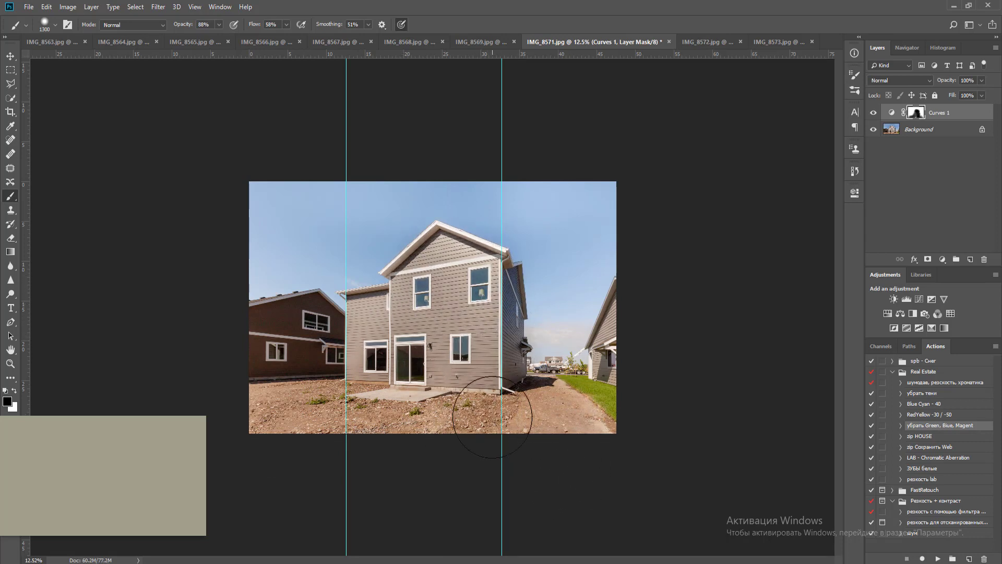
Merge the Curves layer into the Background and close IMG_8571.jpg with its changes saved
{"action": "key", "text": "ctrl+e"}
{"action": "key", "text": "ctrl+w"}
{"action": "key", "text": "Return"}
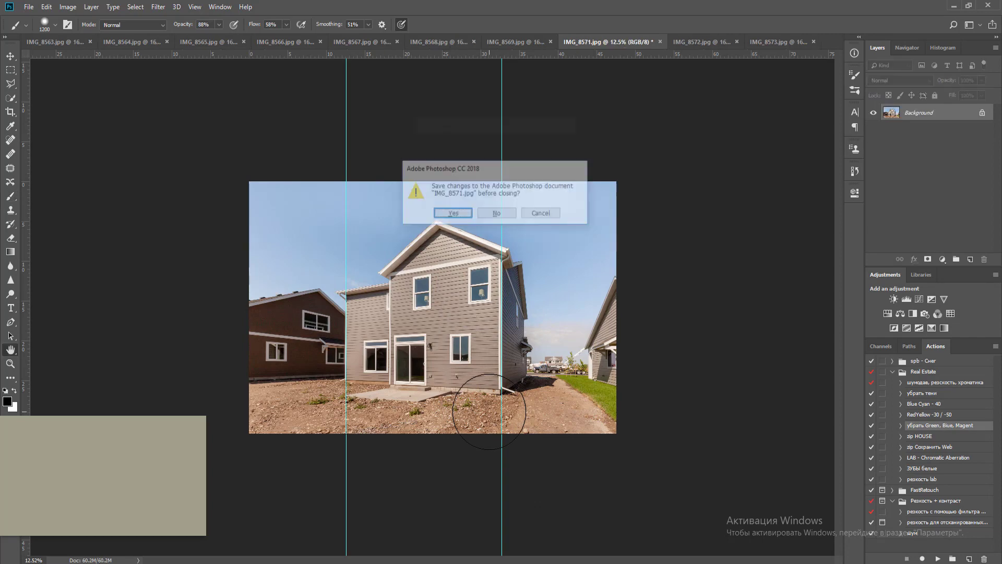
{"action": "key", "text": "Return"}
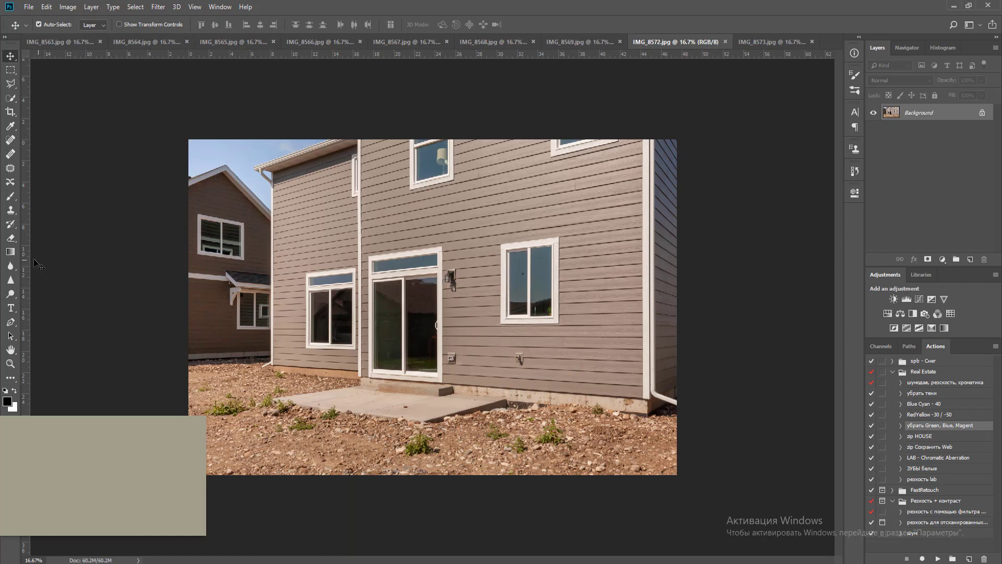
Check the house's two outer corners in IMG_8572.jpg with vertical guides, and close the photo with its changes saved as JPEG quality 12
{"action": "left_click_drag", "start_coordinate": [25, 261], "coordinate": [272, 286]}
{"action": "left_click_drag", "start_coordinate": [27, 265], "coordinate": [644, 295]}
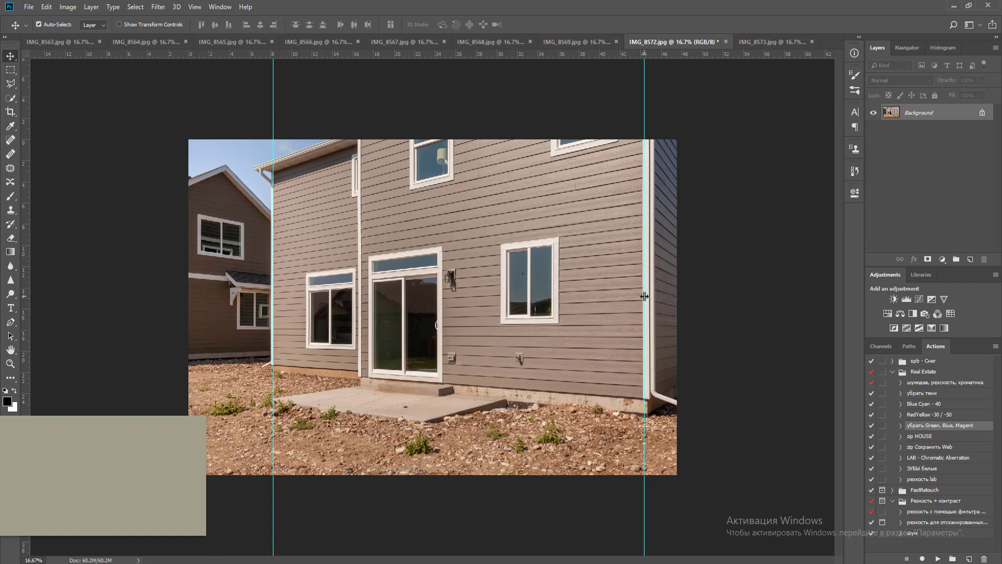
{"action": "key", "text": "ctrl+w"}
{"action": "key", "text": "Return"}
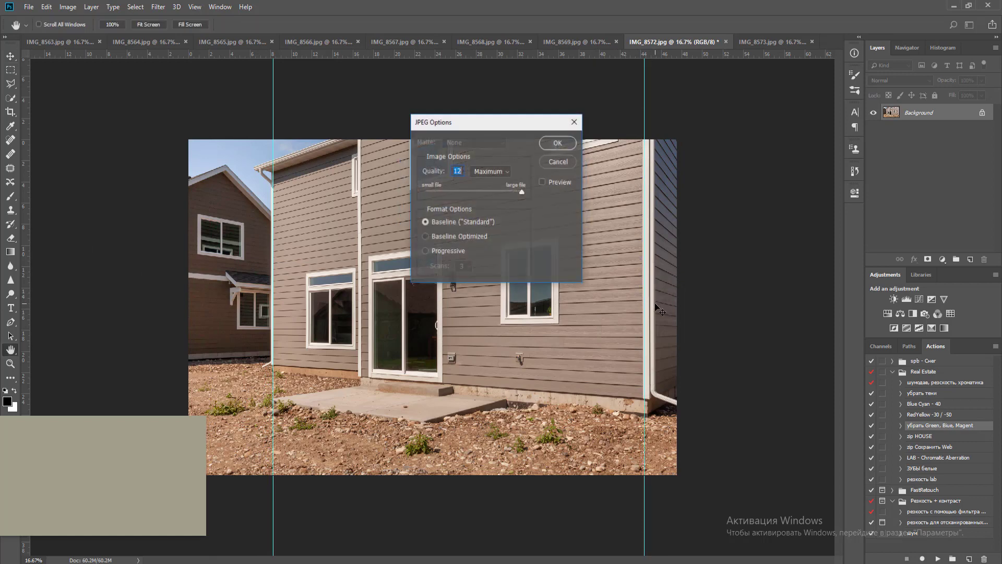
{"action": "key", "text": "Return"}
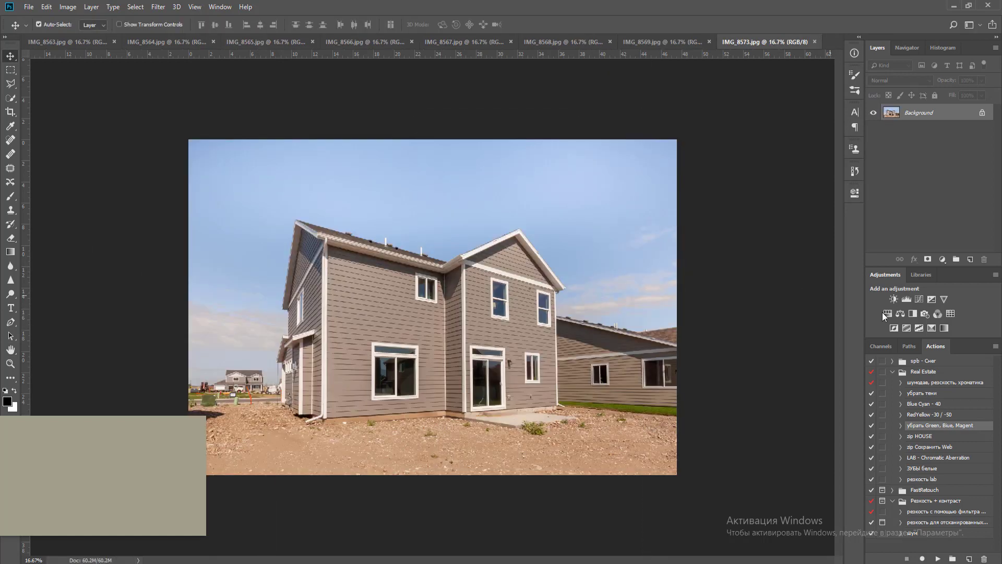
Brighten IMG_8573.jpg slightly with a Curves adjustment layer, raising the RGB curve from input 122 to output 139
{"action": "left_click", "coordinate": [919, 298]}
{"action": "left_click_drag", "start_coordinate": [790, 276], "coordinate": [789, 272]}
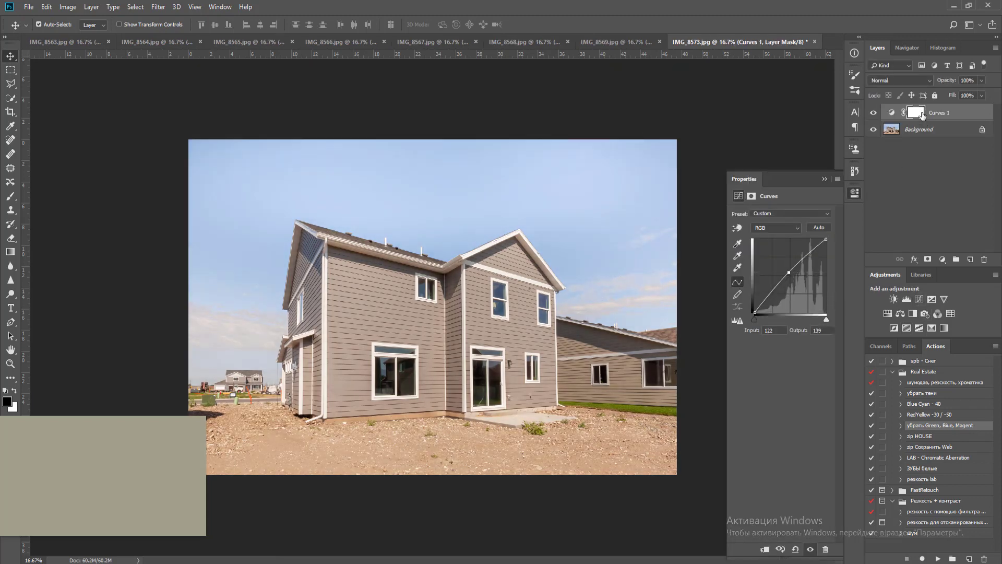
{"action": "left_click", "coordinate": [854, 192]}
Paint black on the Curves mask over the houses and the ground at 58% flow, and merge the adjustment into the Background
{"action": "key", "text": "b"}
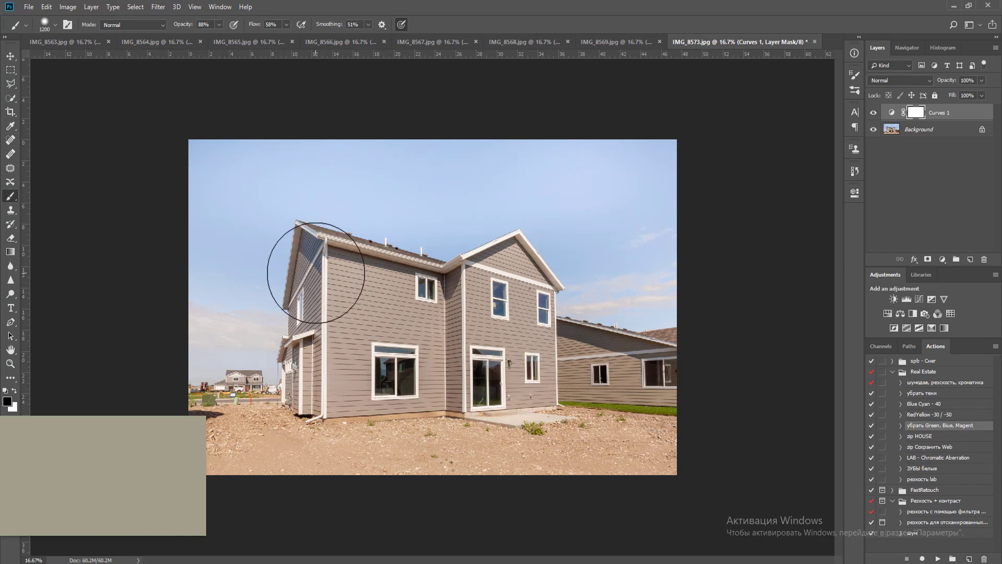
{"action": "mouse_move", "coordinate": [306, 258]}
{"action": "left_mouse_down"}
{"action": "mouse_move", "coordinate": [335, 436]}
{"action": "mouse_move", "coordinate": [303, 439]}
{"action": "mouse_move", "coordinate": [616, 437]}
{"action": "left_mouse_up"}
{"action": "mouse_move", "coordinate": [490, 327]}
{"action": "left_mouse_down"}
{"action": "mouse_move", "coordinate": [491, 313]}
{"action": "mouse_move", "coordinate": [515, 302]}
{"action": "mouse_move", "coordinate": [543, 386]}
{"action": "mouse_move", "coordinate": [519, 282]}
{"action": "mouse_move", "coordinate": [492, 322]}
{"action": "left_mouse_up"}
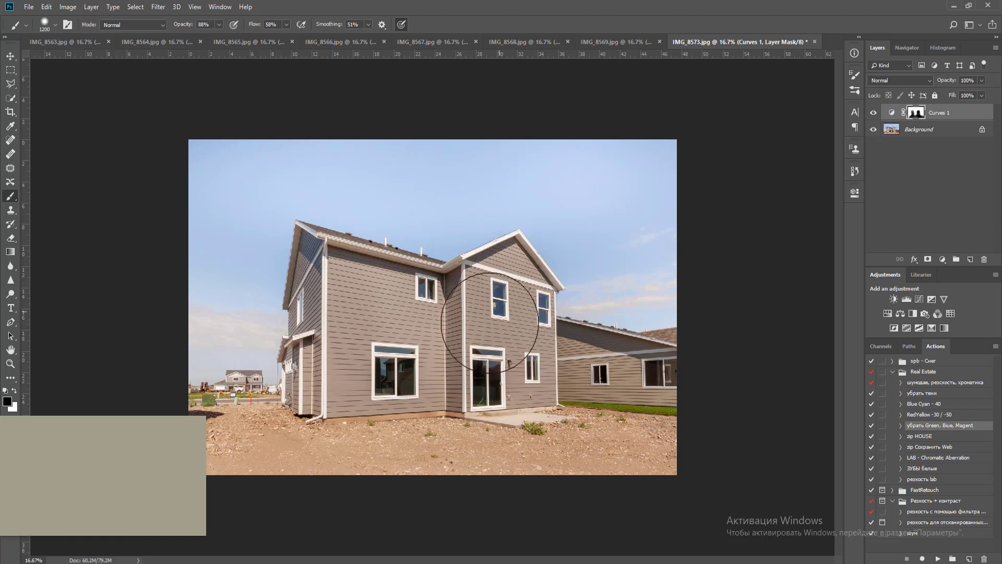
{"action": "key", "text": "ctrl+e"}
Place vertical guides along the two outer corners of the grey house's rear facade in IMG_8573.jpg
{"action": "key", "text": "v"}
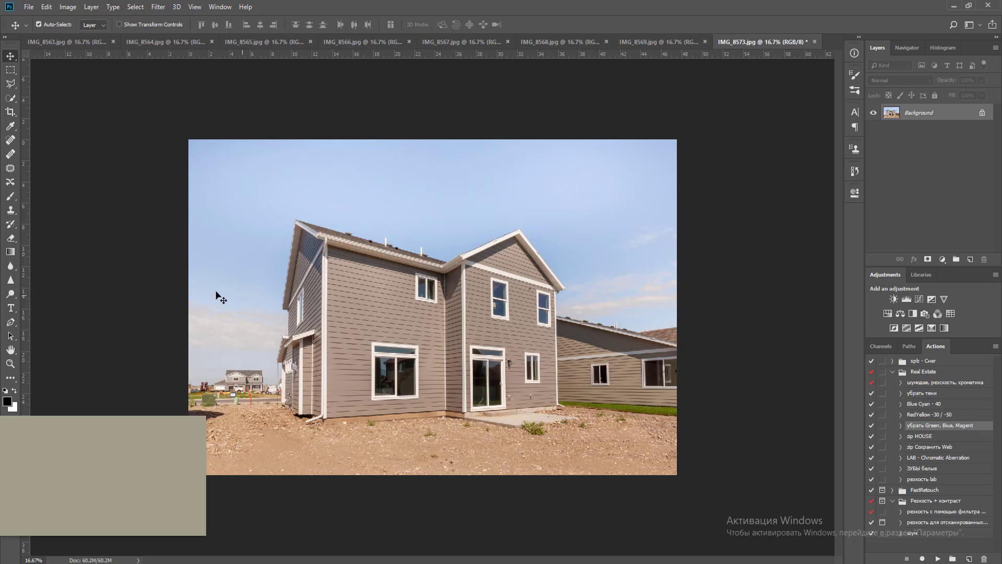
{"action": "scroll", "coordinate": [183, 311], "scroll_direction": "up", "scroll_amount": 1}
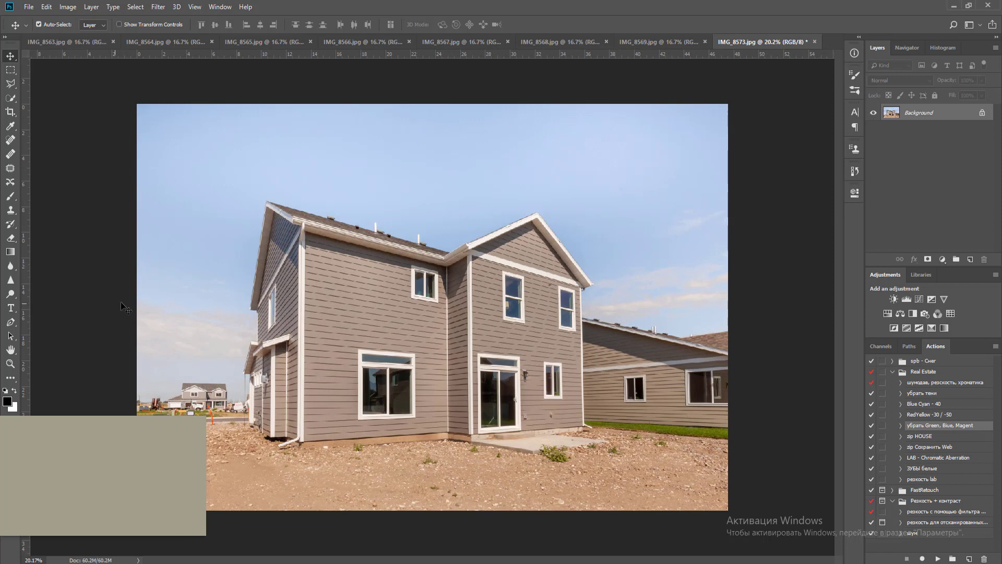
{"action": "scroll", "coordinate": [472, 290], "scroll_direction": "up", "scroll_amount": 2}
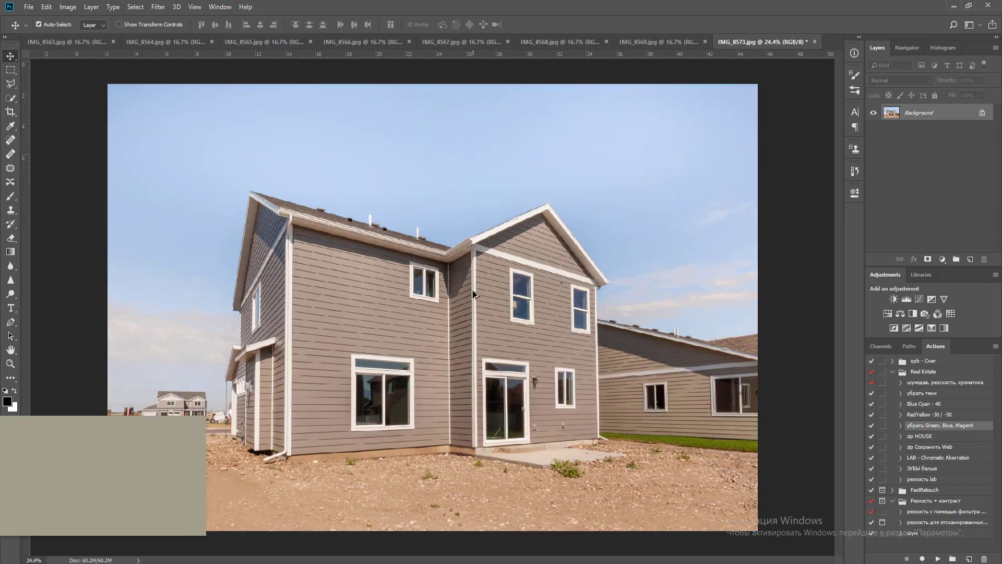
{"action": "scroll", "coordinate": [472, 291], "scroll_direction": "down", "scroll_amount": 2}
{"action": "key", "text": "ctrl+z"}
{"action": "key", "text": "j"}
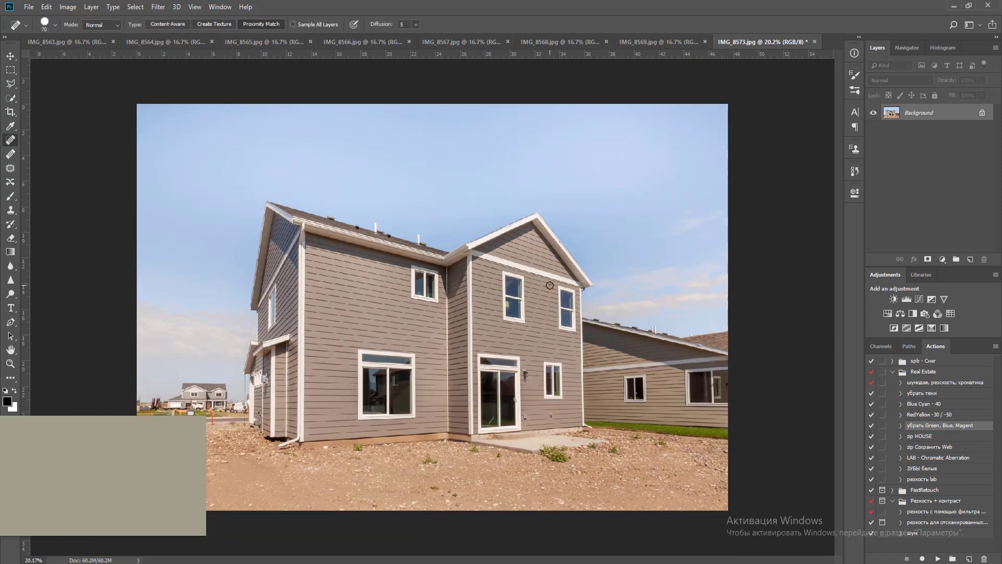
{"action": "key", "text": "v"}
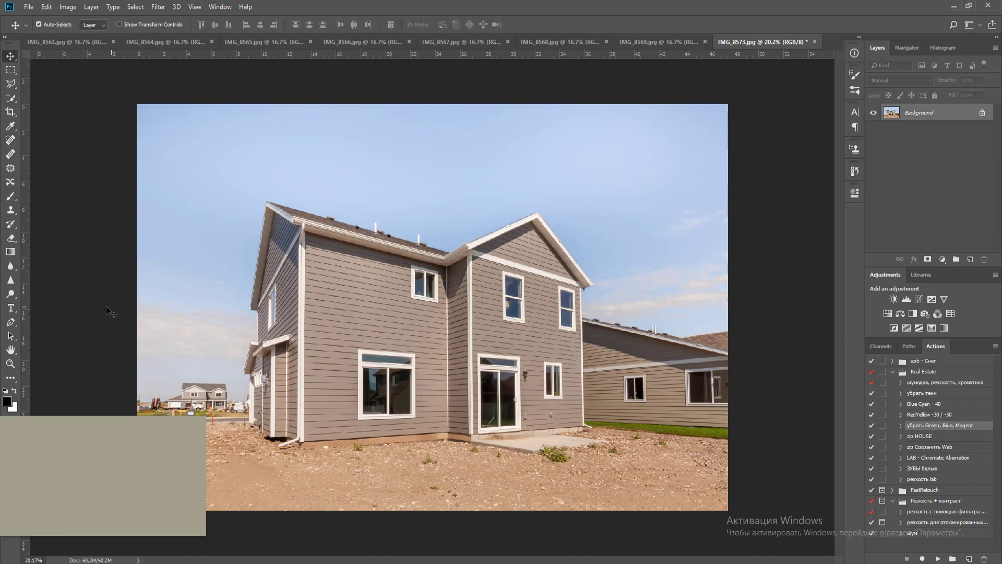
{"action": "left_click_drag", "start_coordinate": [29, 299], "coordinate": [304, 336]}
{"action": "left_click_drag", "start_coordinate": [24, 314], "coordinate": [585, 328]}
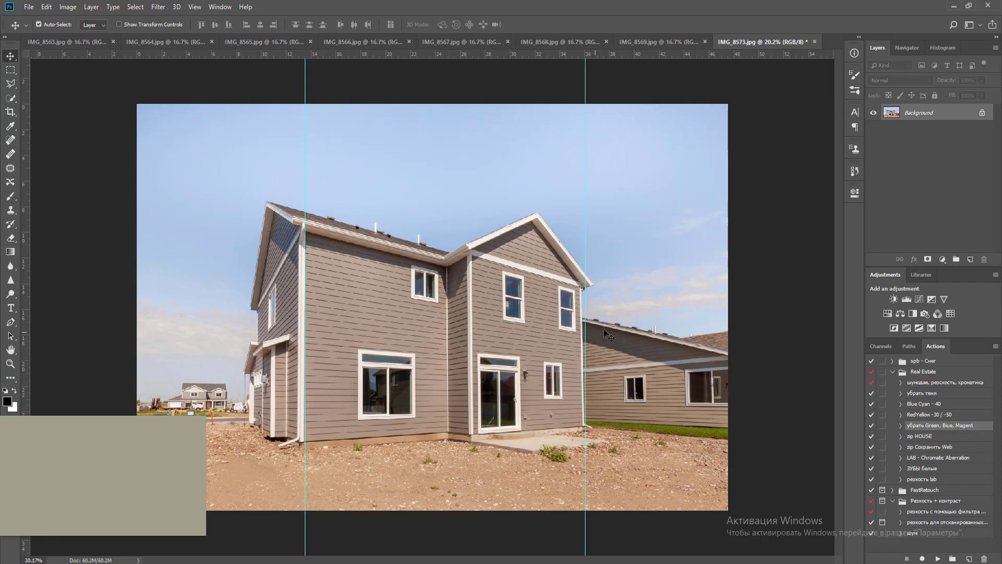
Duplicate the Background and pull the copy's upper-right corner outward, skewing it about -1.67°, to align the house with the guides
{"action": "key", "text": "ctrl+j"}
{"action": "key", "text": "ctrl+t"}
{"action": "left_click_drag", "start_coordinate": [732, 105], "coordinate": [738, 104]}
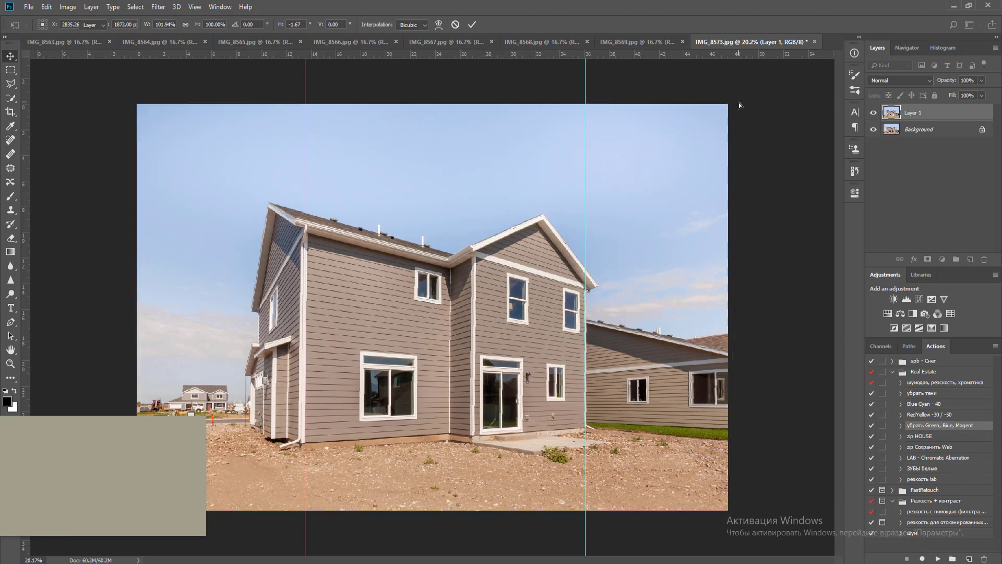
{"action": "key", "text": "Return"}
Pull the copy's upper-left corner slightly outward, with a skew of about 0.30°, and merge the layers
{"action": "key", "text": "ctrl+t"}
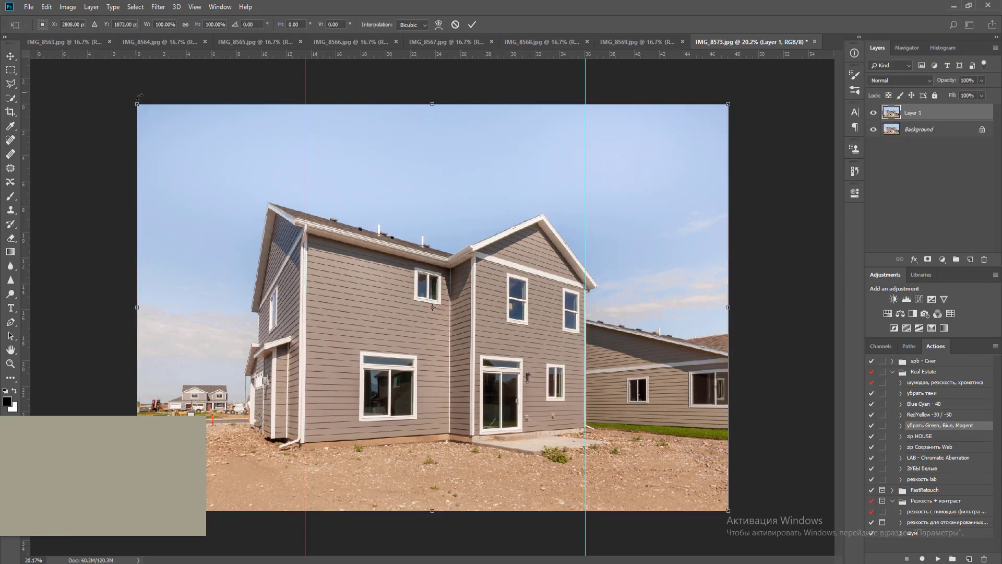
{"action": "left_click_drag", "start_coordinate": [139, 104], "coordinate": [135, 104]}
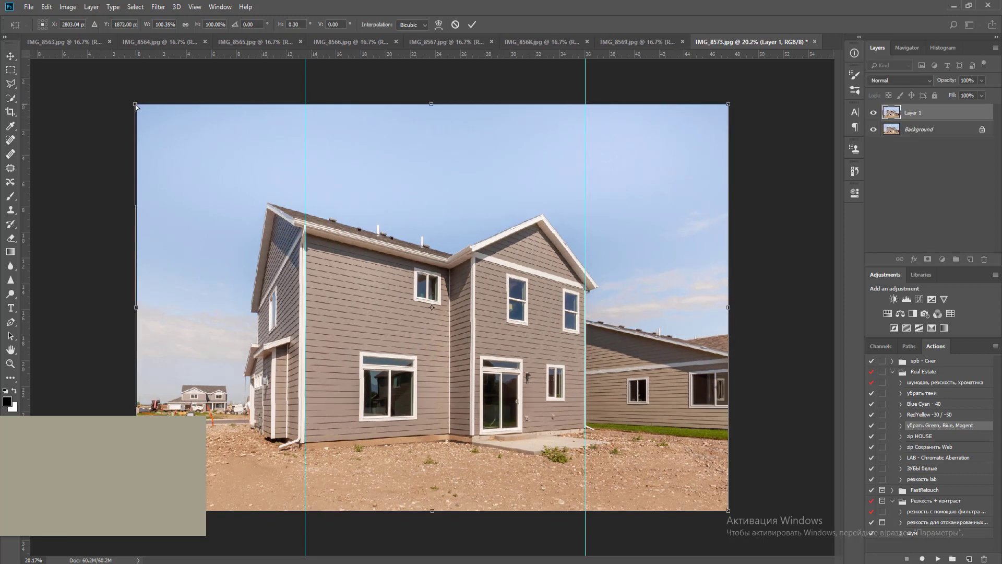
{"action": "key", "text": "Return"}
{"action": "key", "text": "ctrl+e"}
Save IMG_8573.jpg as a JPEG and close it
{"action": "key", "text": "ctrl+s"}
{"action": "key", "text": "Return"}
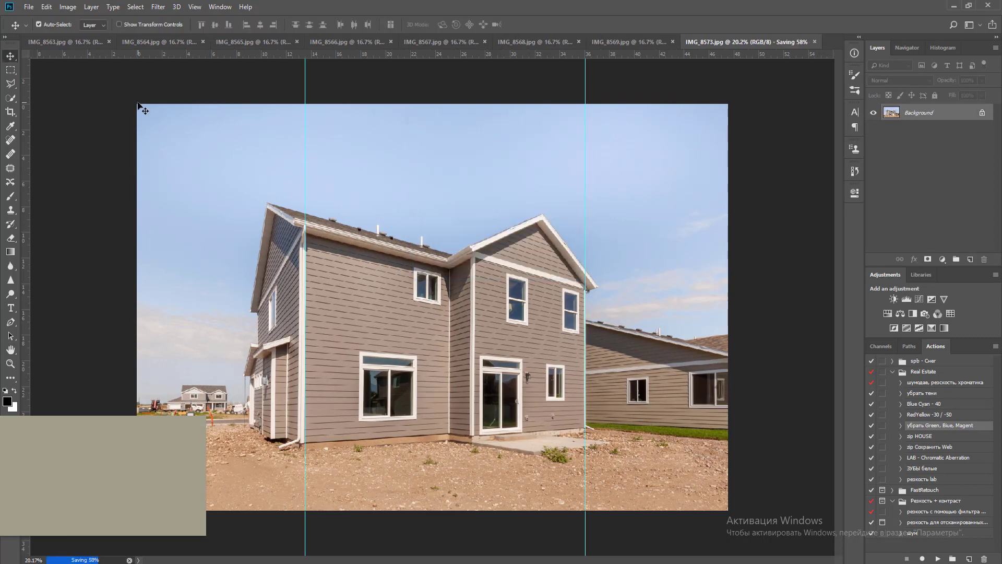
{"action": "key", "text": "ctrl+w"}
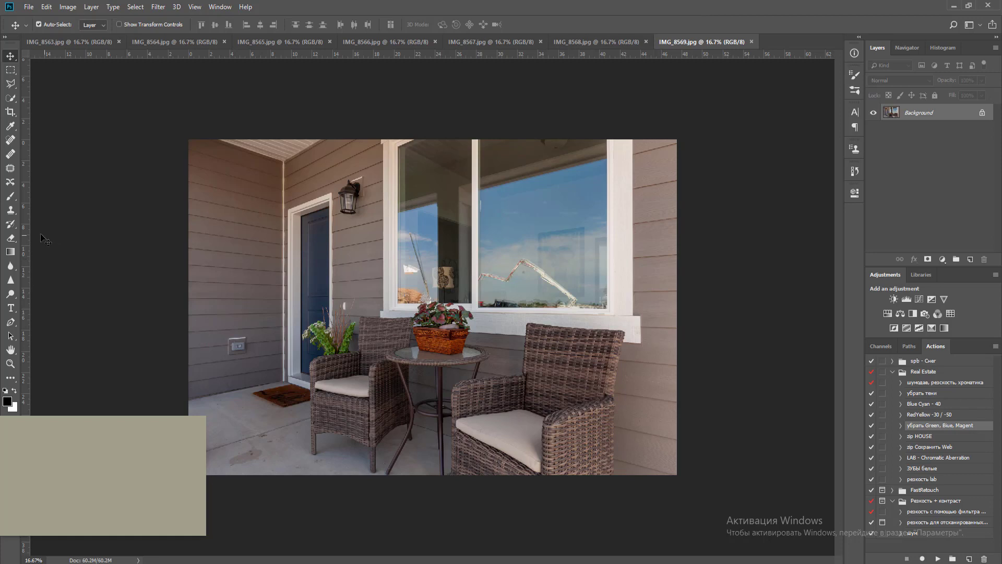
Check the porch wall corner and the large window frame's right edge in IMG_8569.jpg with vertical guides, and close the photo with its changes saved
{"action": "left_click_drag", "start_coordinate": [23, 239], "coordinate": [283, 278]}
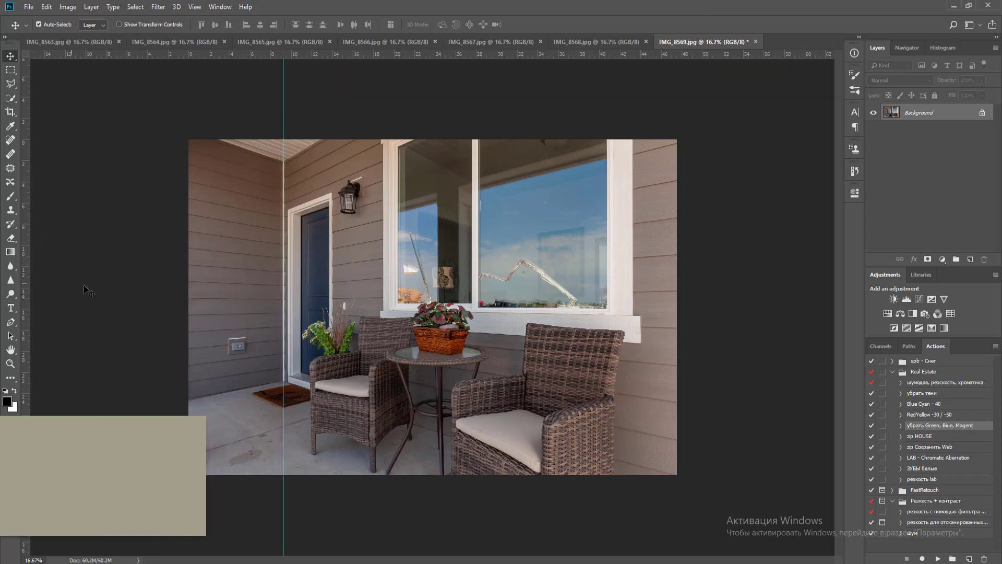
{"action": "left_click_drag", "start_coordinate": [26, 274], "coordinate": [633, 320]}
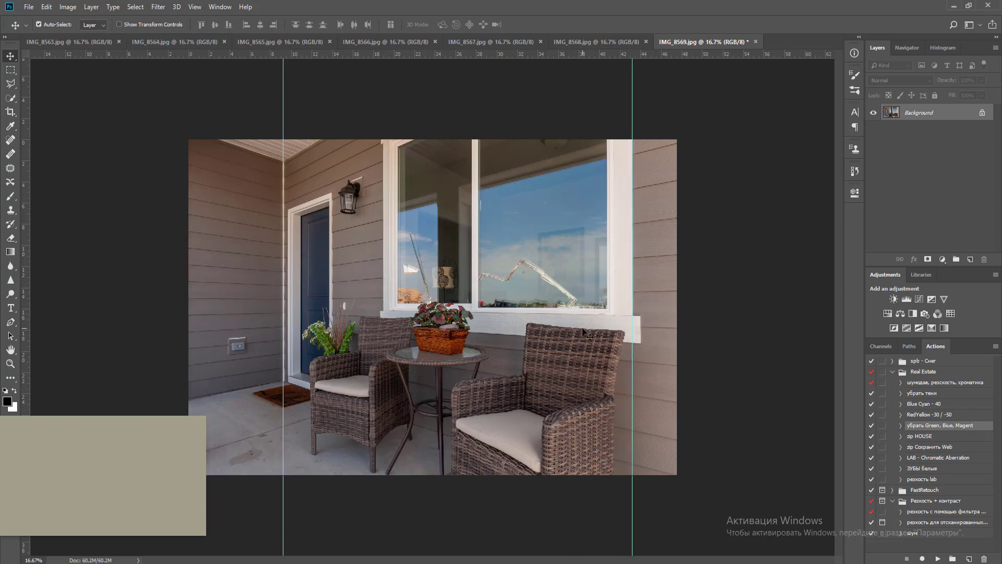
{"action": "key", "text": "ctrl+w"}
{"action": "key", "text": "space"}
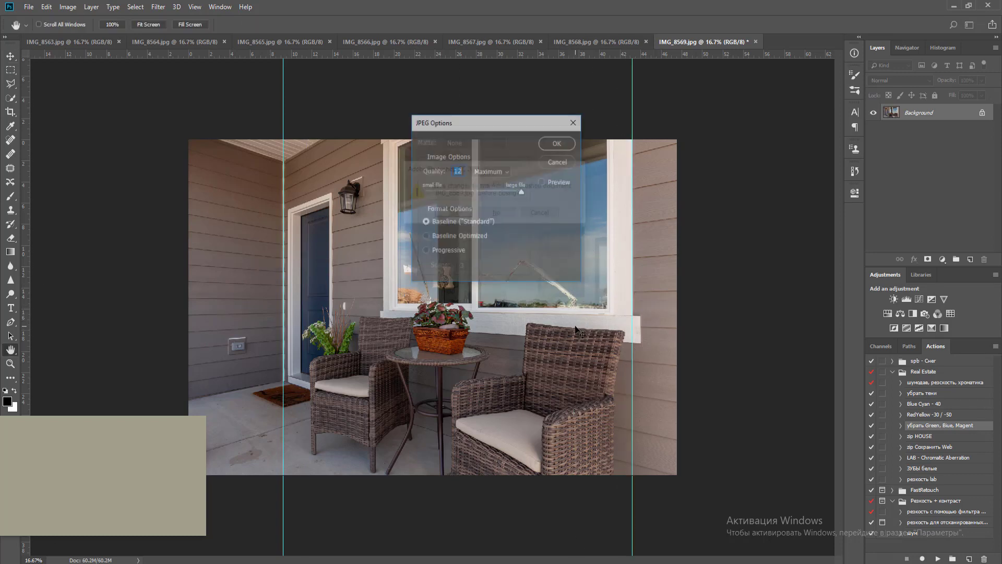
{"action": "key", "text": "Return"}
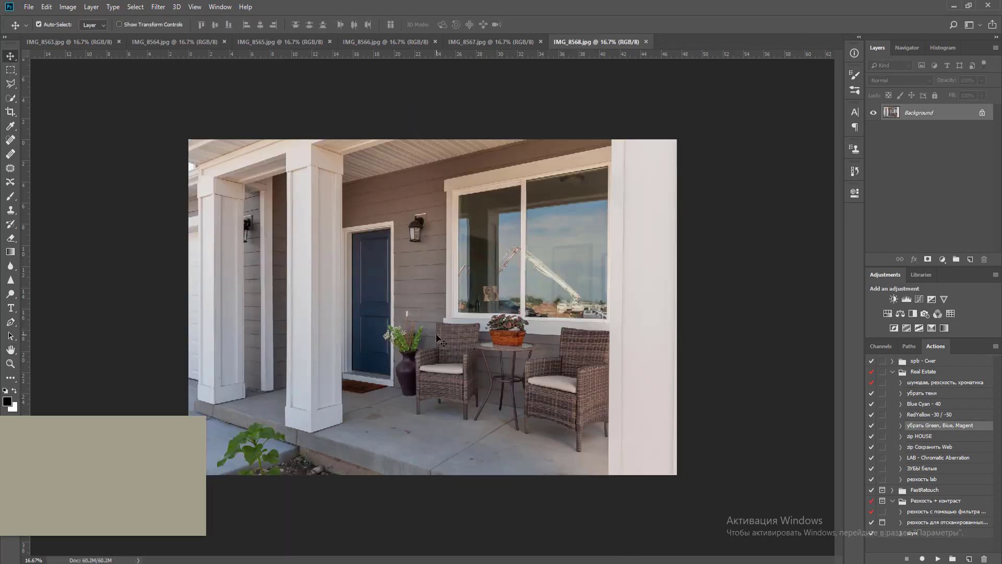
Duplicate the Background of IMG_8568.jpg, pull the copy's lower-right corner outward with a skew of about 0.64°, and merge the layers
{"action": "key", "text": "ctrl+j"}
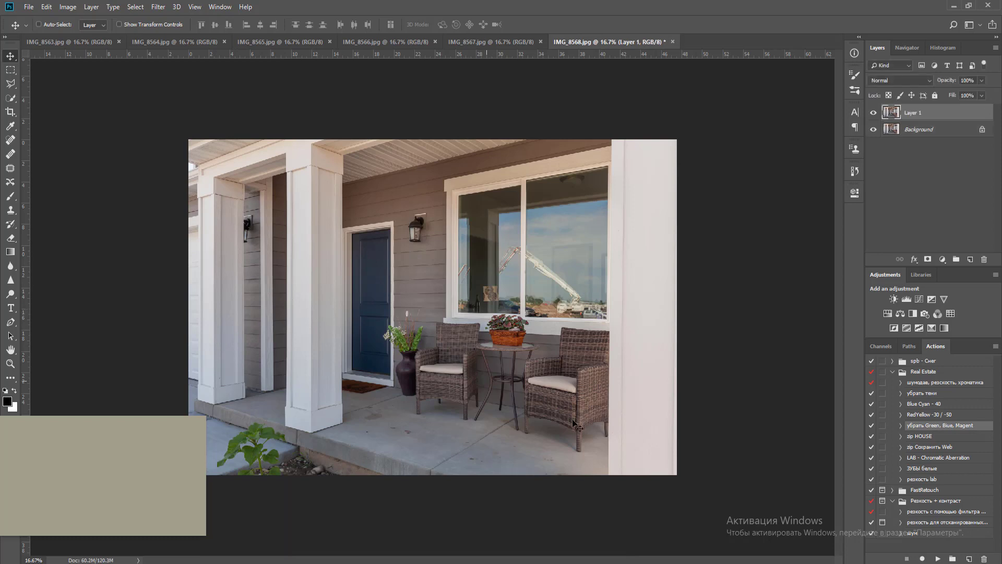
{"action": "key", "text": "ctrl+t"}
{"action": "left_click_drag", "start_coordinate": [679, 476], "coordinate": [680, 479]}
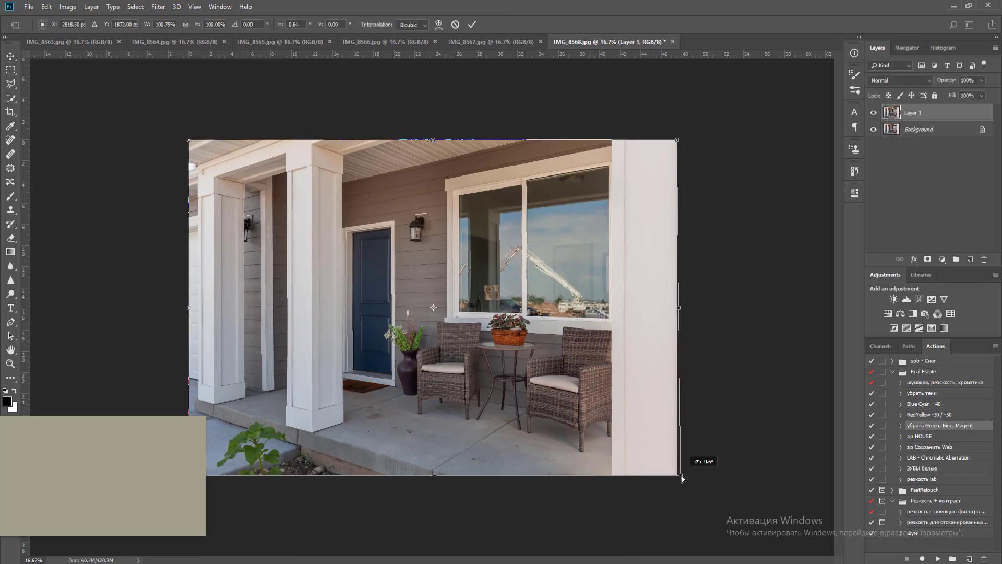
{"action": "key", "text": "Return"}
{"action": "key", "text": "ctrl+e"}
Save IMG_8568.jpg as a JPEG and close it
{"action": "key", "text": "ctrl+s"}
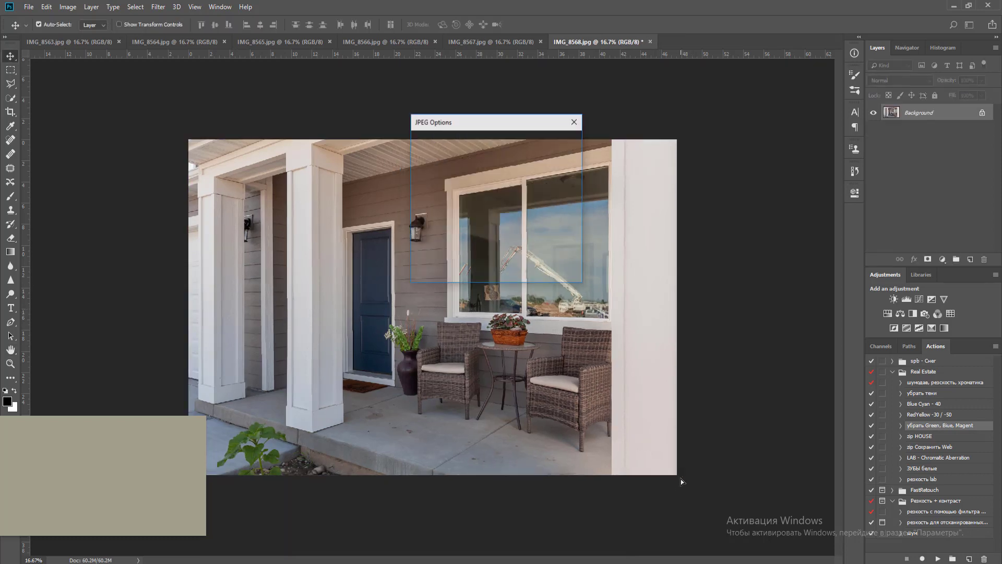
{"action": "key", "text": "Return"}
{"action": "key", "text": "ctrl+w"}
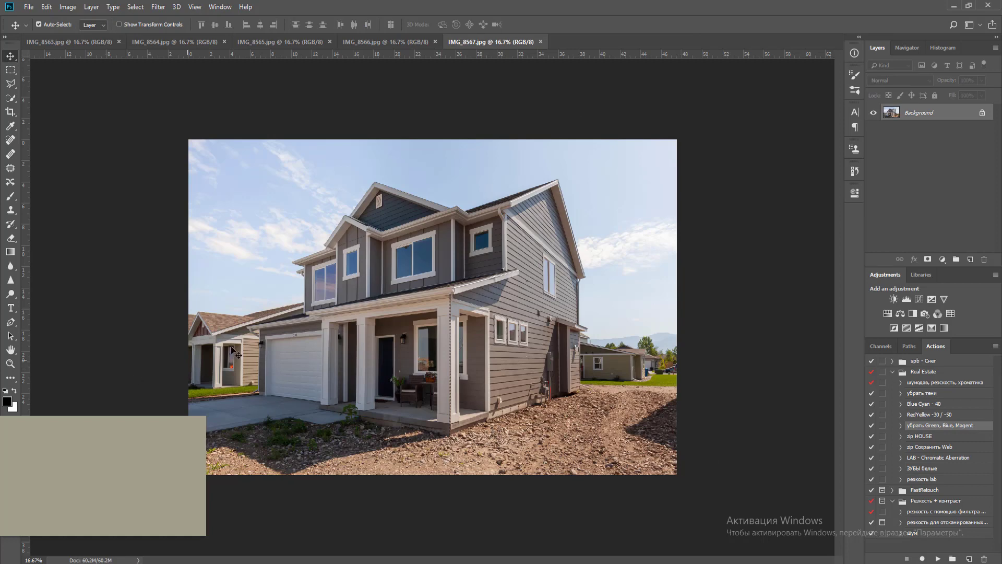
{"action": "scroll", "coordinate": [241, 335], "scroll_direction": "up", "scroll_amount": 1}
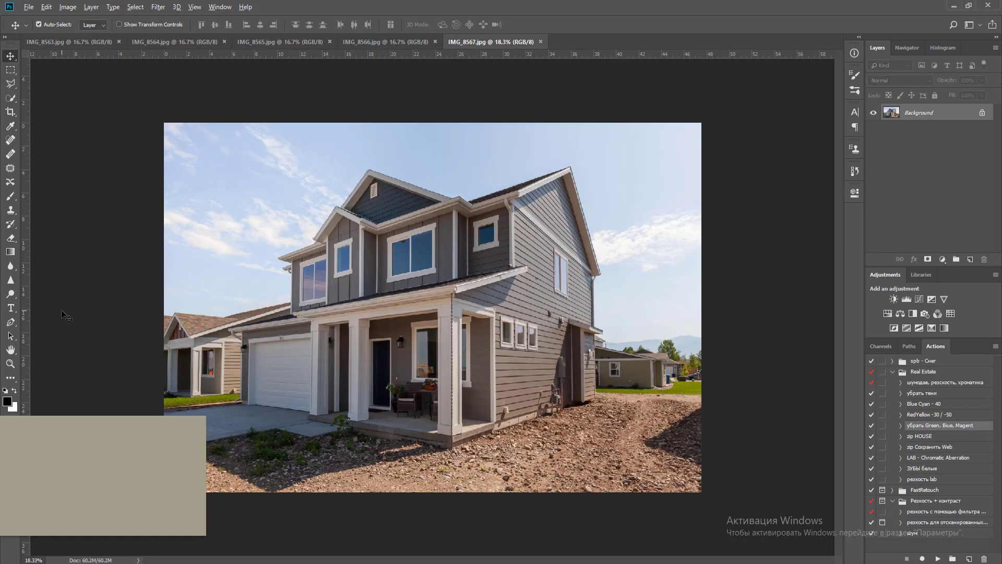
{"action": "scroll", "coordinate": [62, 312], "scroll_direction": "up", "scroll_amount": 2}
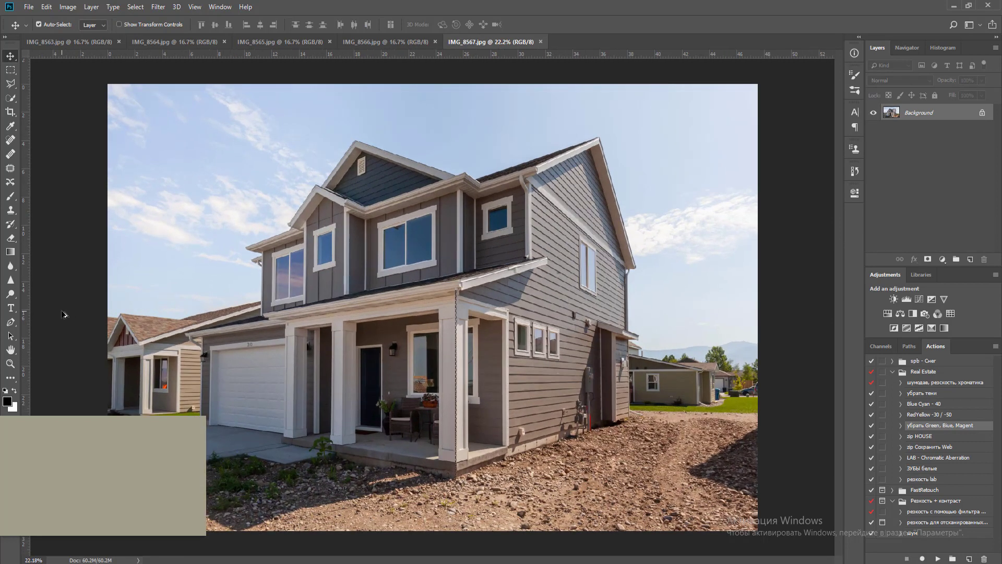
{"action": "scroll", "coordinate": [62, 314], "scroll_direction": "up", "scroll_amount": 1}
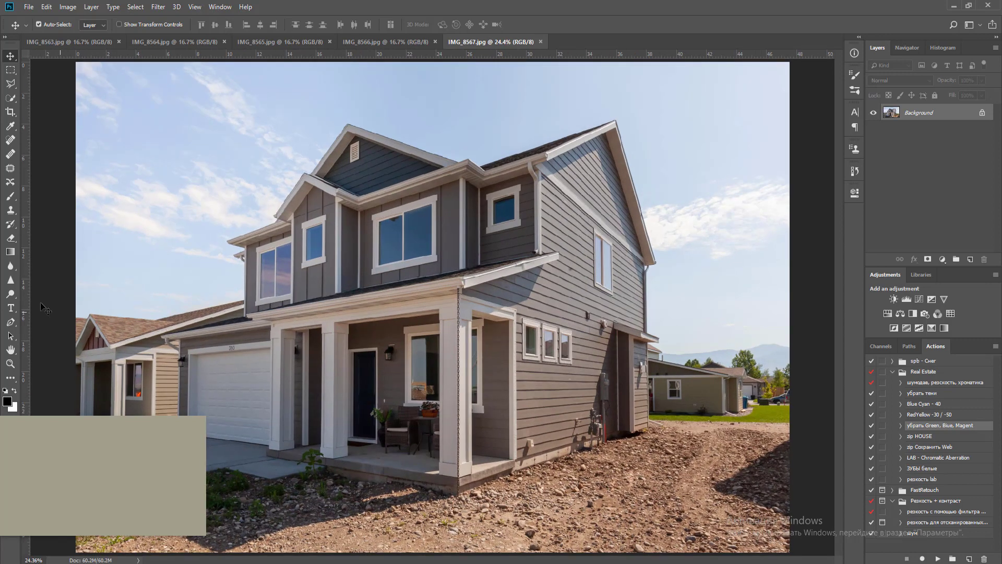
Place vertical guides at the garage's left edge and the house's far right corner in IMG_8567.jpg
{"action": "left_click_drag", "start_coordinate": [28, 297], "coordinate": [176, 283]}
{"action": "scroll", "coordinate": [176, 284], "scroll_direction": "down", "scroll_amount": 3}
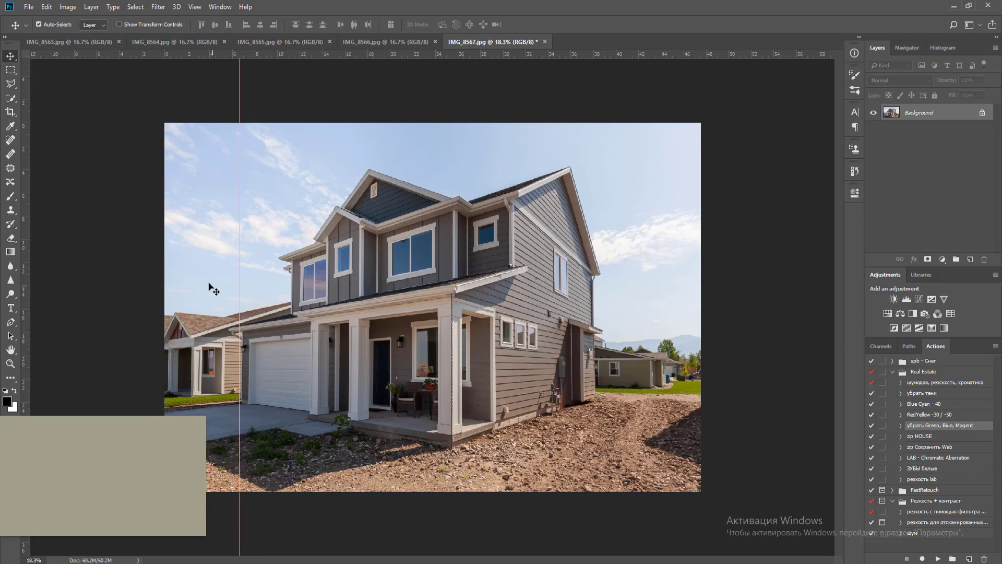
{"action": "left_click_drag", "start_coordinate": [26, 271], "coordinate": [597, 288]}
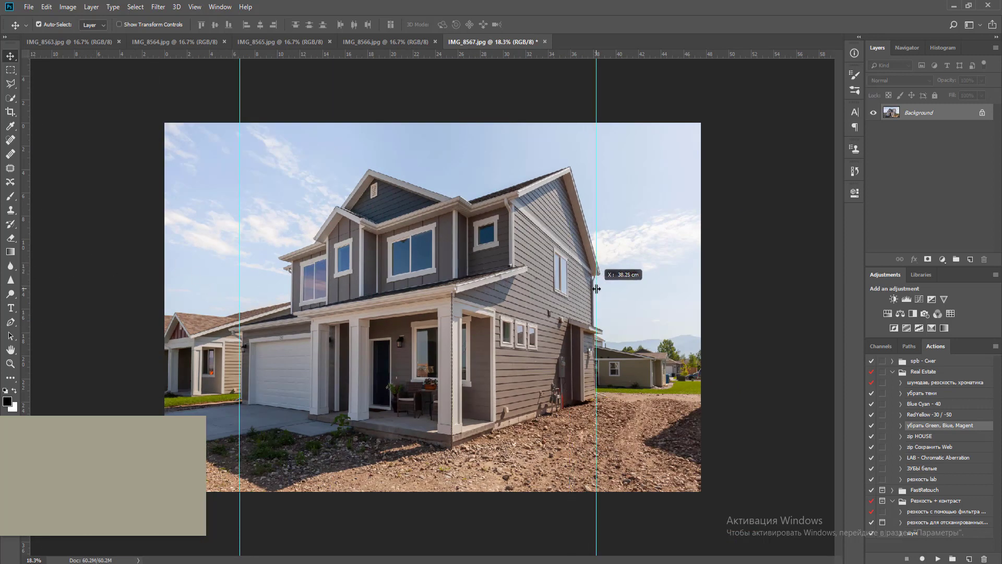
Straighten IMG_8567.jpg by skewing a duplicate layer's upper-right corner slightly outward, merge it into the Background, and close the photo
{"action": "key", "text": "ctrl+j"}
{"action": "key", "text": "ctrl+t"}
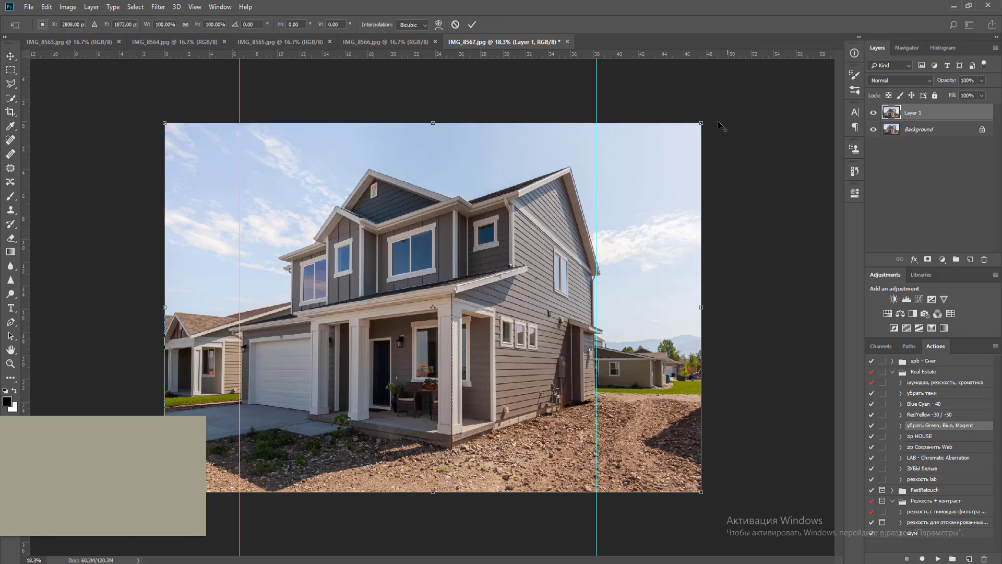
{"action": "left_click_drag", "start_coordinate": [702, 123], "coordinate": [713, 124]}
{"action": "key", "text": "Return"}
{"action": "key", "text": "ctrl+w"}
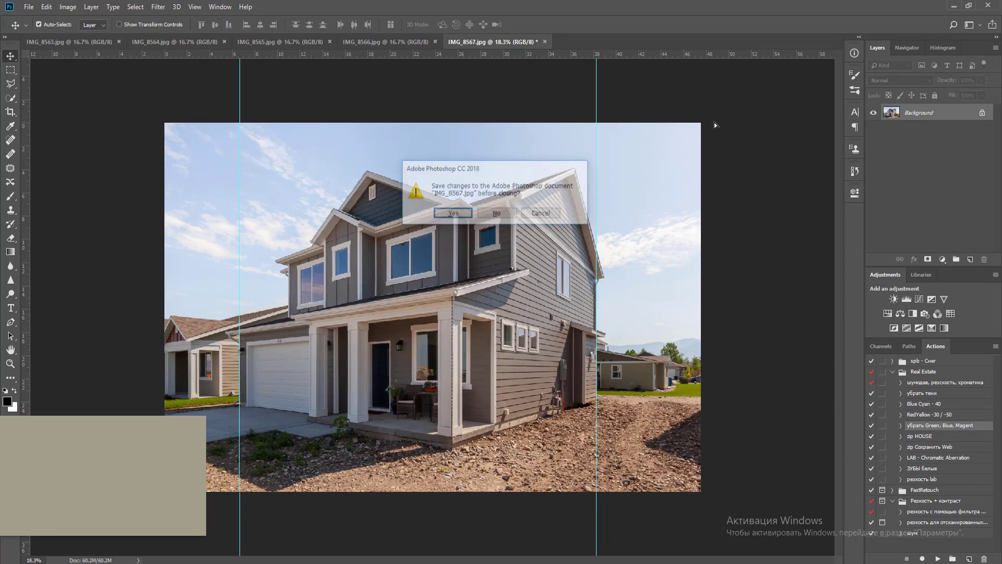
{"action": "key", "text": "n"}
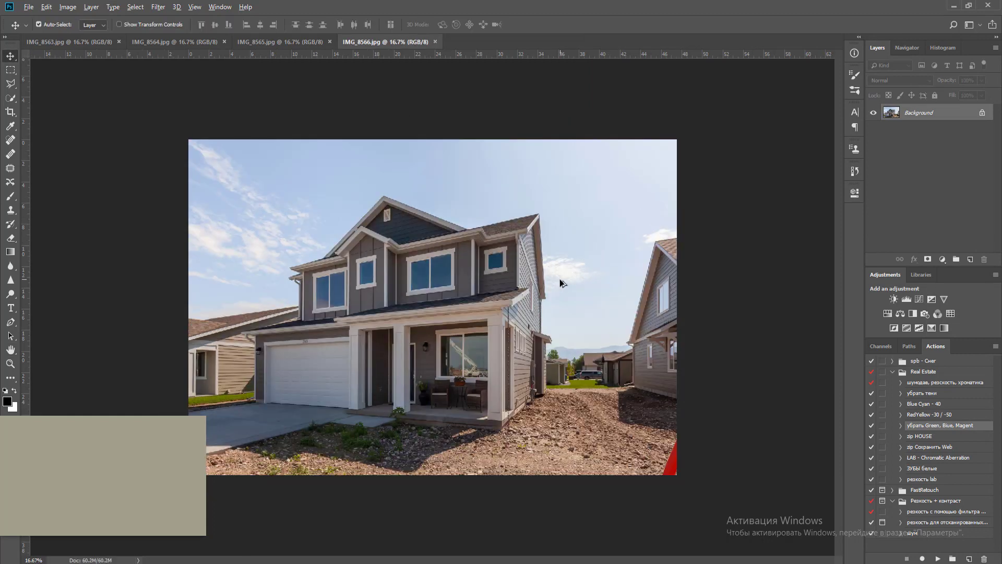
Check the verticals of IMG_8566.jpg with guides at the house's right corner and near the garage's left edge
{"action": "scroll", "coordinate": [559, 278], "scroll_direction": "up", "scroll_amount": 1}
{"action": "left_click_drag", "start_coordinate": [27, 264], "coordinate": [550, 298]}
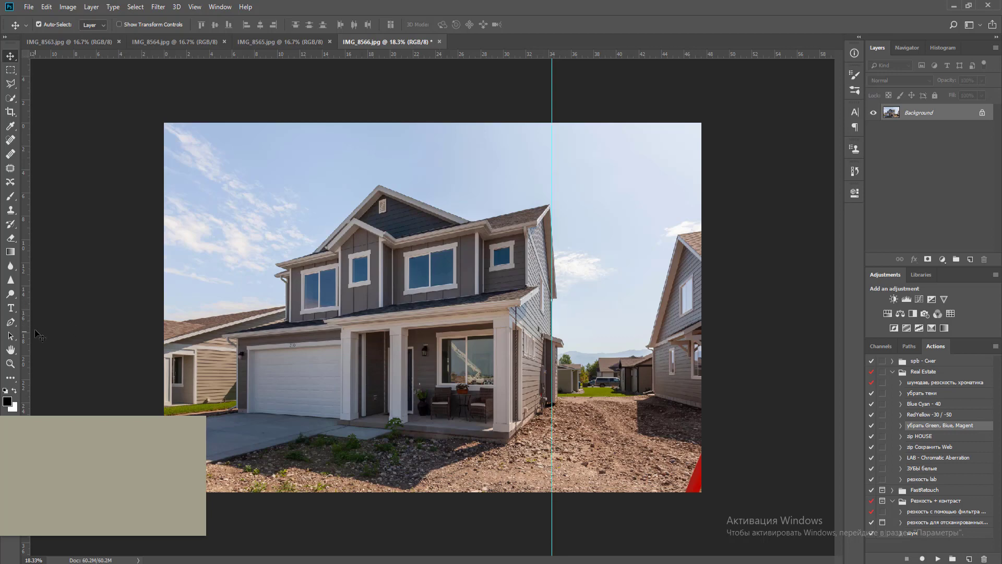
{"action": "left_click_drag", "start_coordinate": [25, 329], "coordinate": [234, 318]}
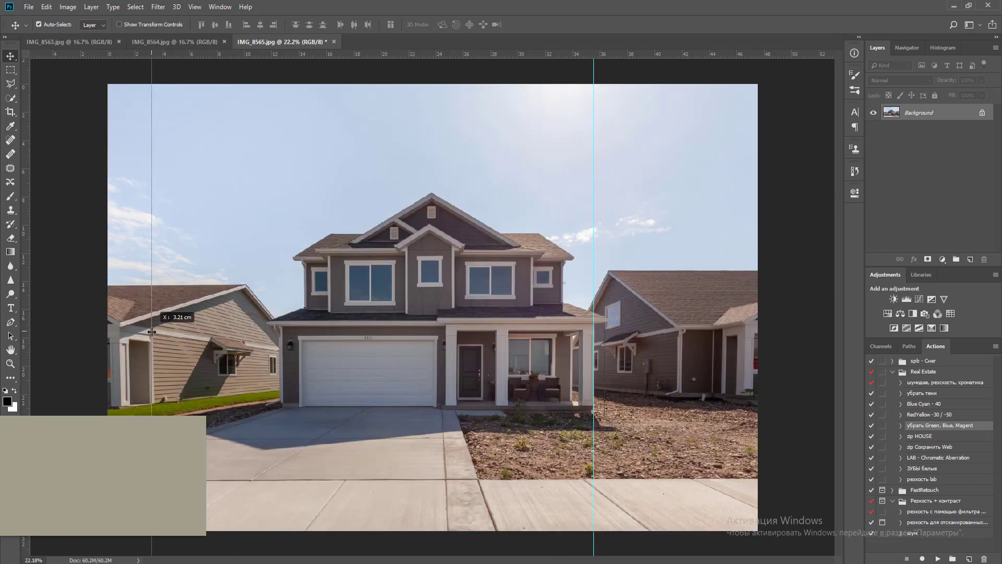
Duplicate the Background of IMG_8565.jpg and pull the copy's lower-left corner outward with a skew of about -0.94°
{"action": "key", "text": "ctrl+0"}
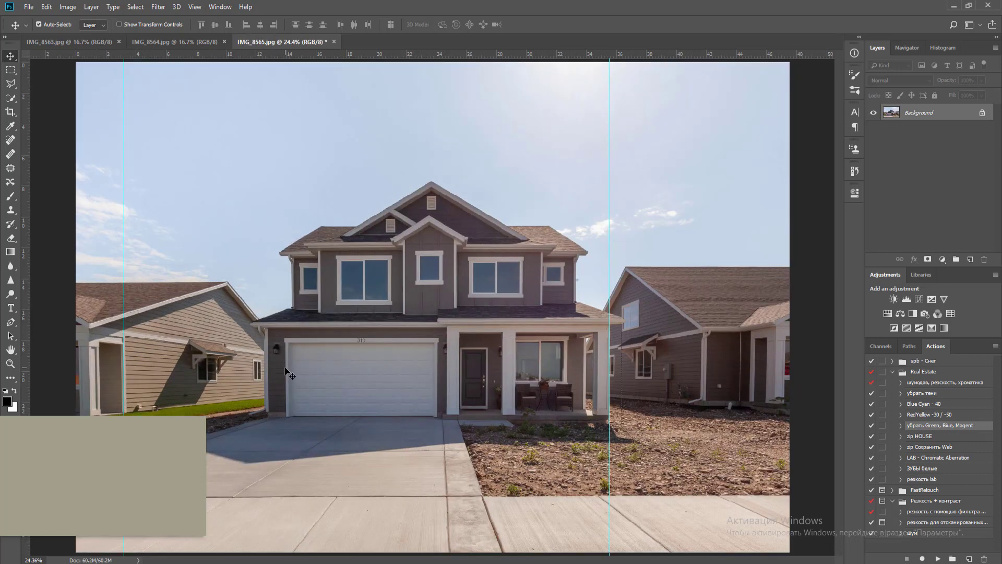
{"action": "key", "text": "ctrl+j"}
{"action": "key", "text": "ctrl+t"}
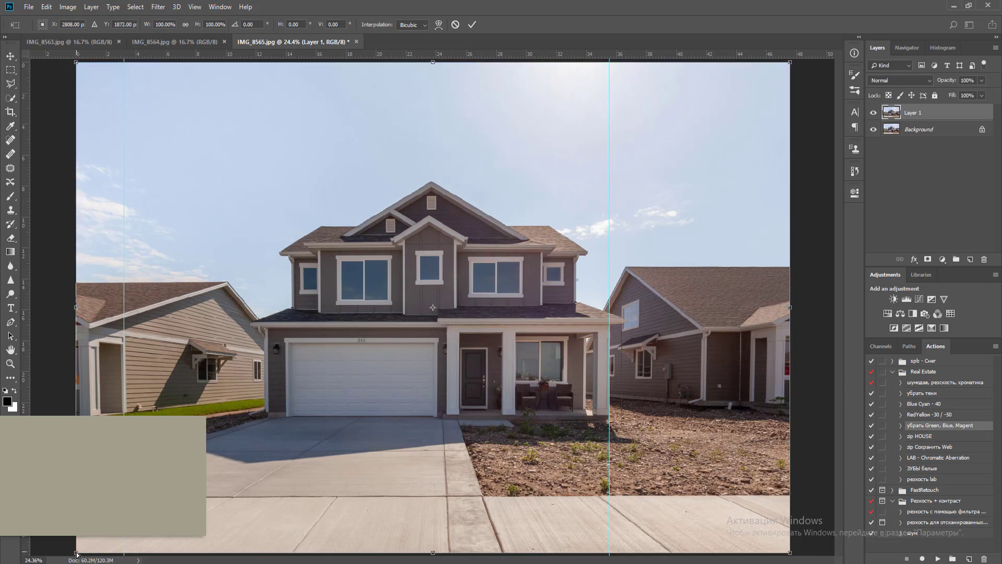
{"action": "left_click_drag", "start_coordinate": [77, 552], "coordinate": [69, 553]}
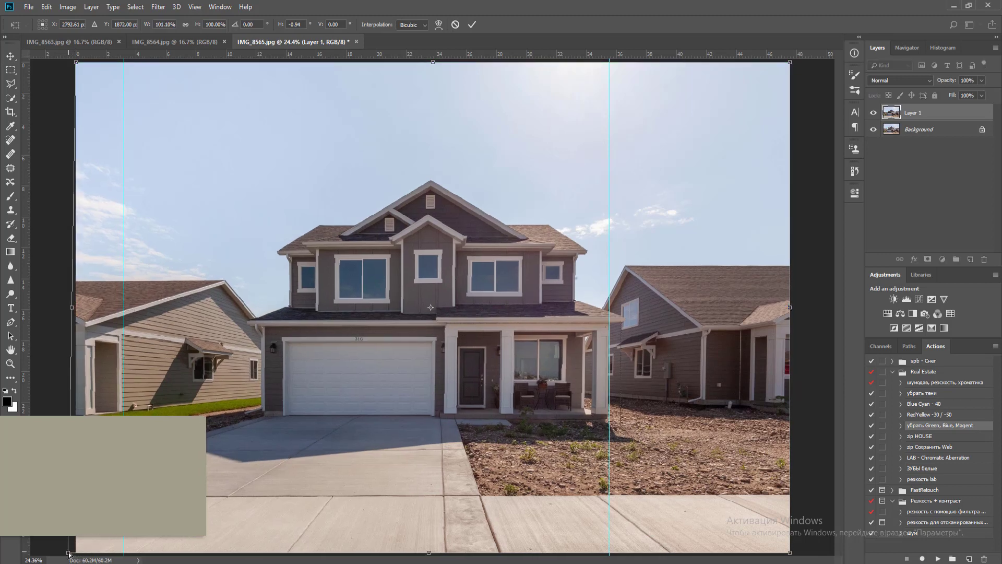
{"action": "key", "text": "Return"}
Pull the duplicate's lower-right corner outward with a skew of about 0.69° in IMG_8565.jpg and merge the layers
{"action": "key", "text": "ctrl+t"}
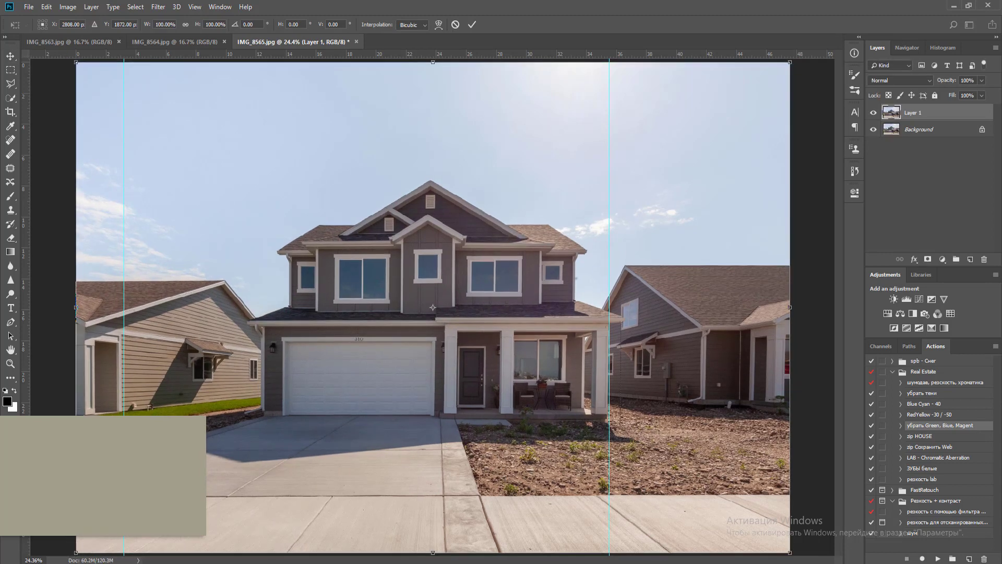
{"action": "left_click_drag", "start_coordinate": [786, 556], "coordinate": [796, 558]}
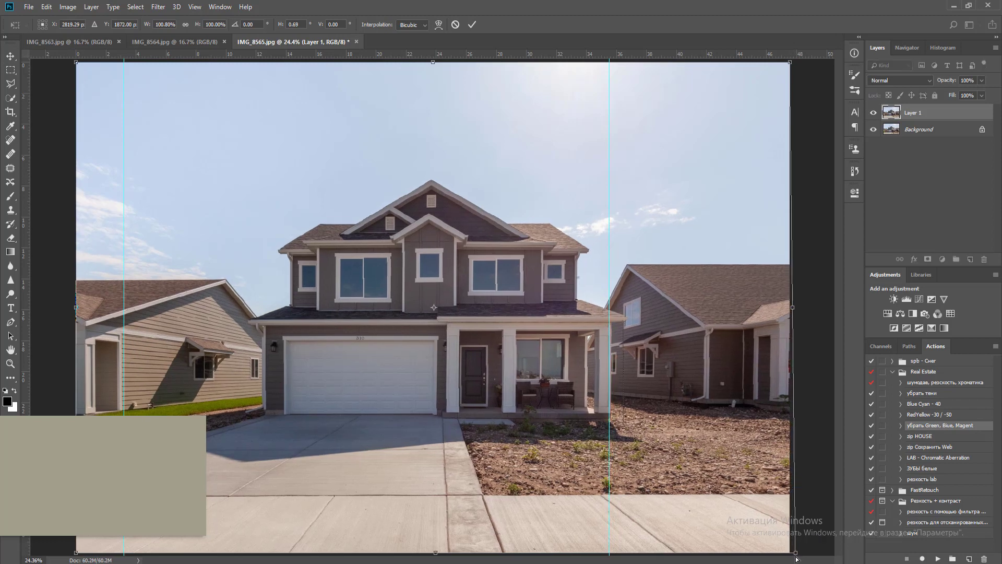
{"action": "key", "text": "Return"}
{"action": "key", "text": "ctrl+e"}
Run the "шумодав, резкость, хроматика" action on IMG_8565.jpg, and close the photo with its changes saved
{"action": "left_click", "coordinate": [944, 382]}
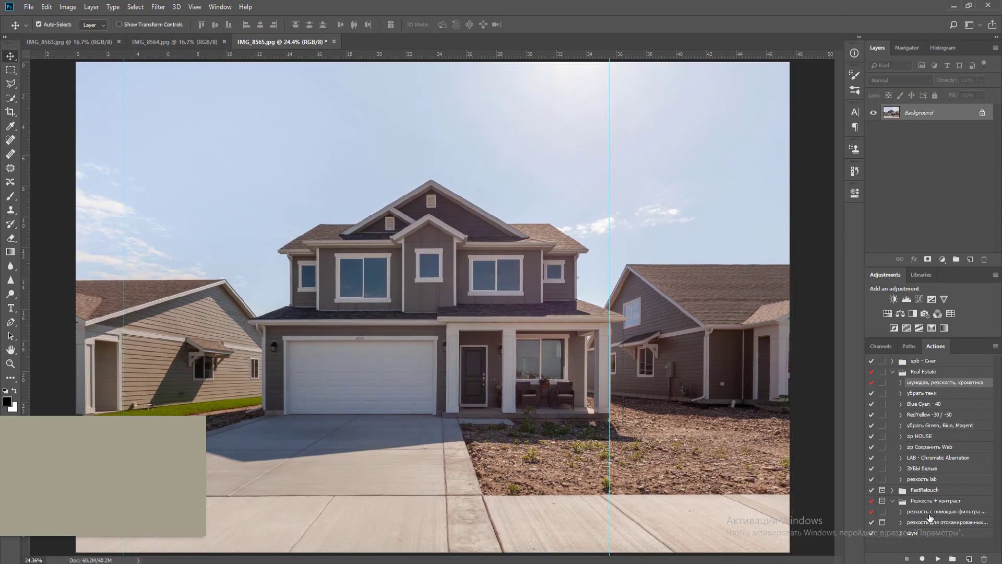
{"action": "left_click", "coordinate": [939, 559]}
{"action": "key", "text": "Return"}
{"action": "key", "text": "Return"}
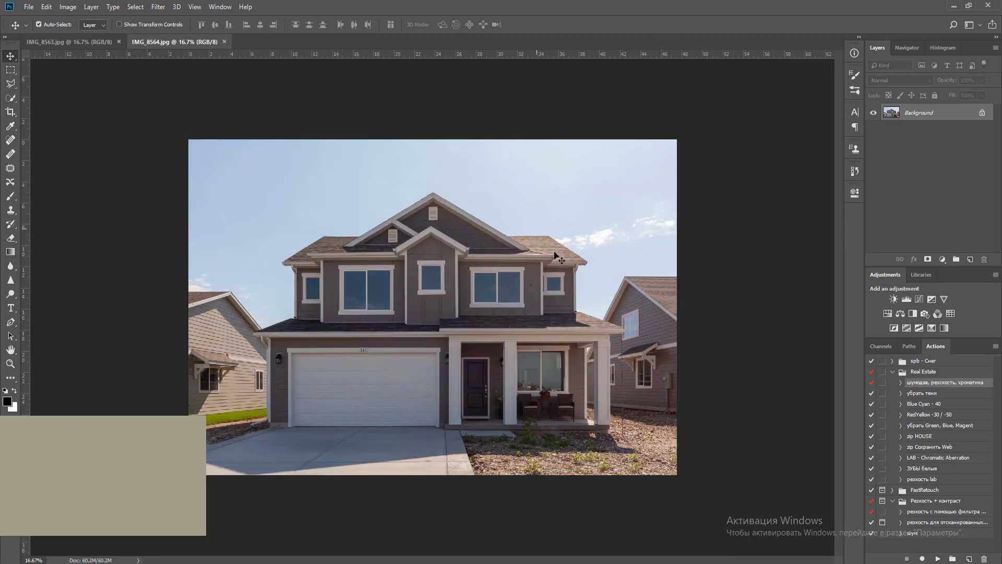
Check the porch's rightmost column with a vertical guide in IMG_8564.jpg and close the photo
{"action": "key", "text": "ctrl+0"}
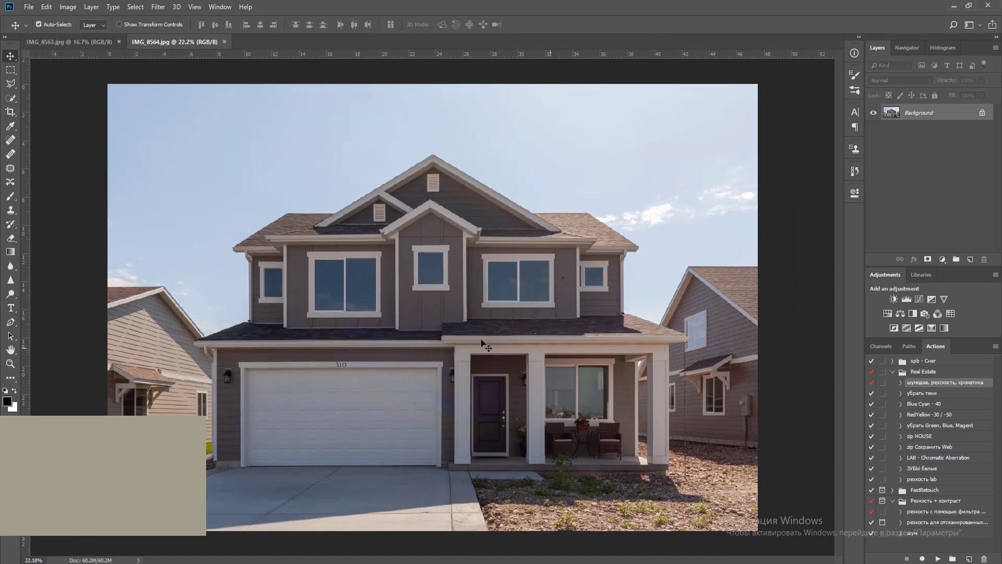
{"action": "left_click_drag", "start_coordinate": [31, 290], "coordinate": [669, 323]}
{"action": "key", "text": "ctrl+w"}
{"action": "key", "text": "n"}
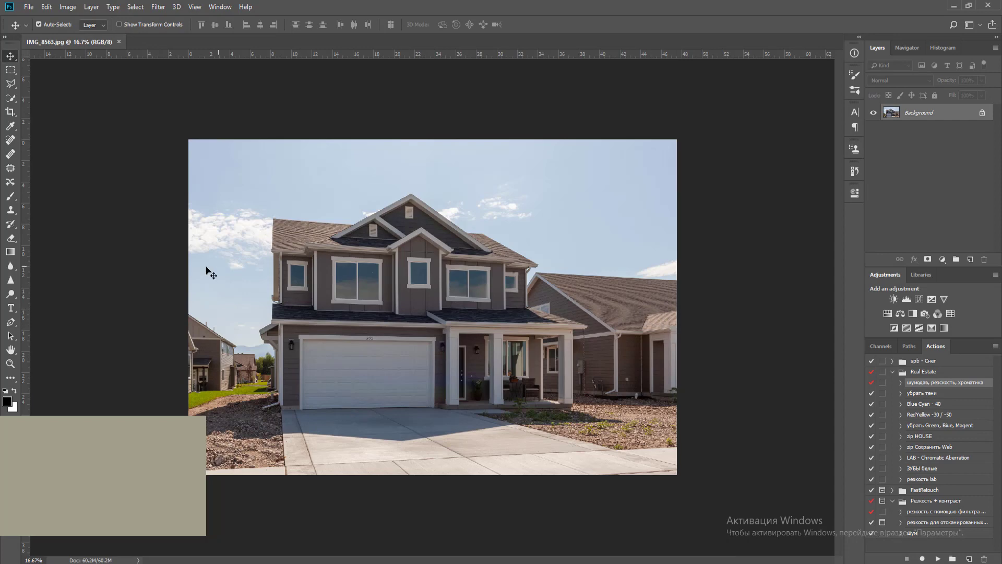
Place vertical guides at the house's left wall corner and the rightmost porch column's outer edge in IMG_8563.jpg
{"action": "key", "text": "ctrl+plus"}
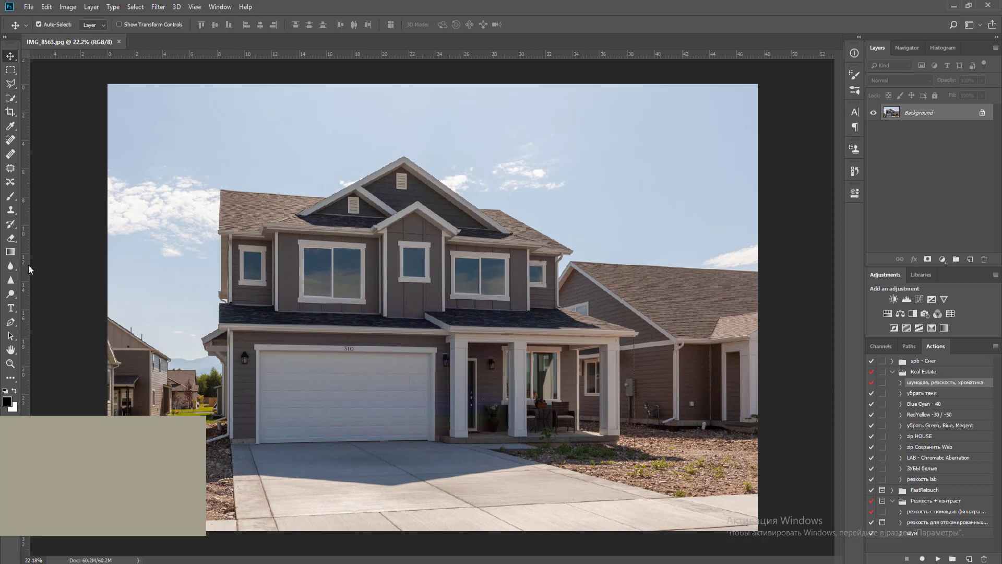
{"action": "left_click_drag", "start_coordinate": [28, 267], "coordinate": [233, 282]}
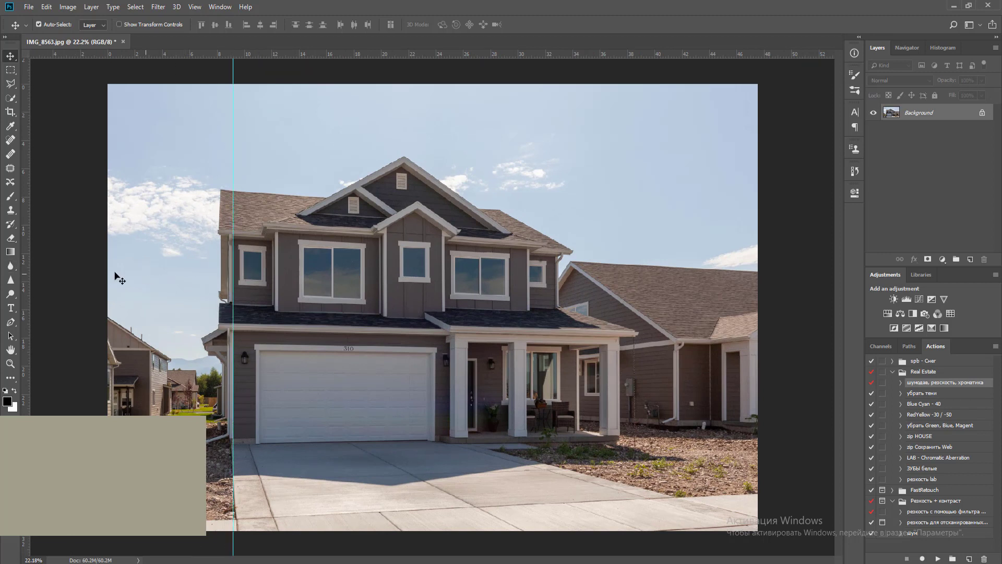
{"action": "left_click_drag", "start_coordinate": [24, 278], "coordinate": [622, 292]}
Skew a duplicate of IMG_8563.jpg's Background outward at the upper-right corner by about -0.48°, merge it, and close the photo with changes saved
{"action": "key", "text": "ctrl+j"}
{"action": "key", "text": "ctrl+t"}
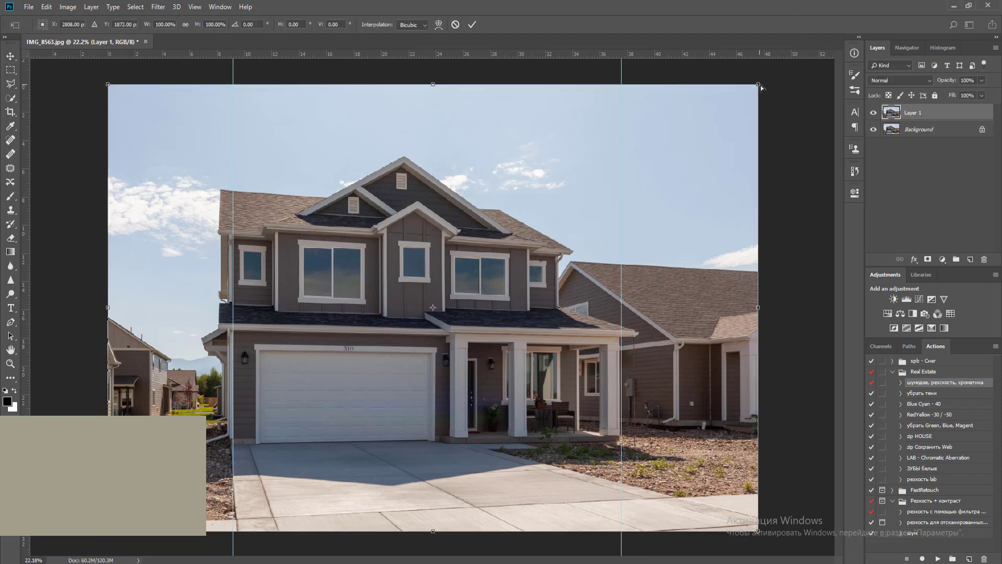
{"action": "left_click_drag", "start_coordinate": [761, 88], "coordinate": [766, 86]}
{"action": "key", "text": "Return"}
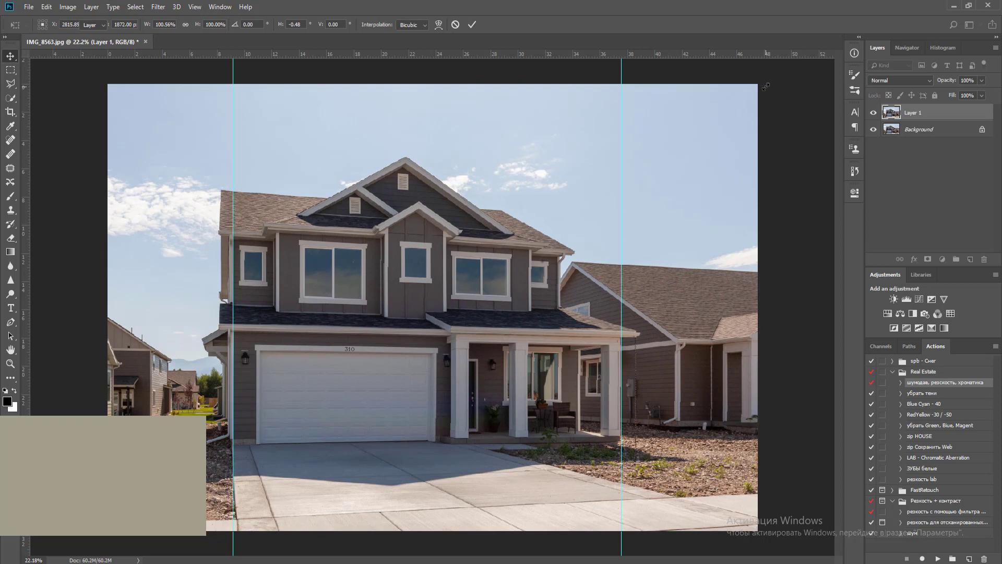
{"action": "key", "text": "ctrl+e"}
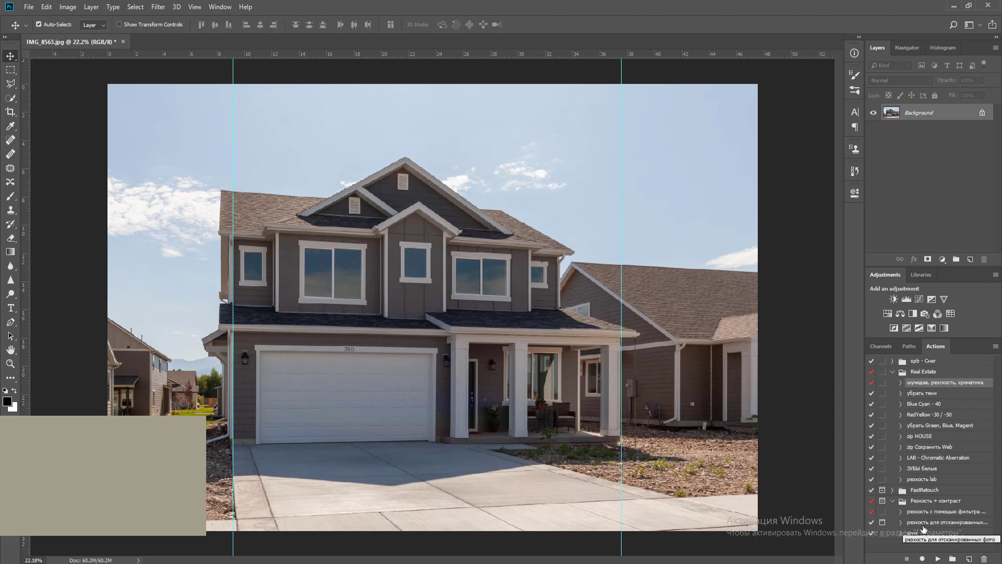
{"action": "key", "text": "ctrl+w"}
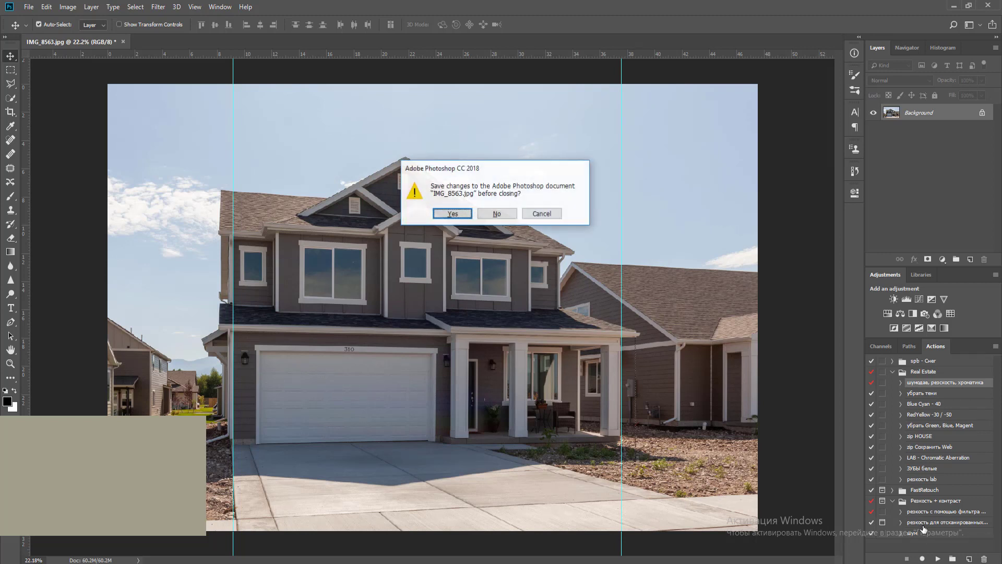
{"action": "key", "text": "Return"}
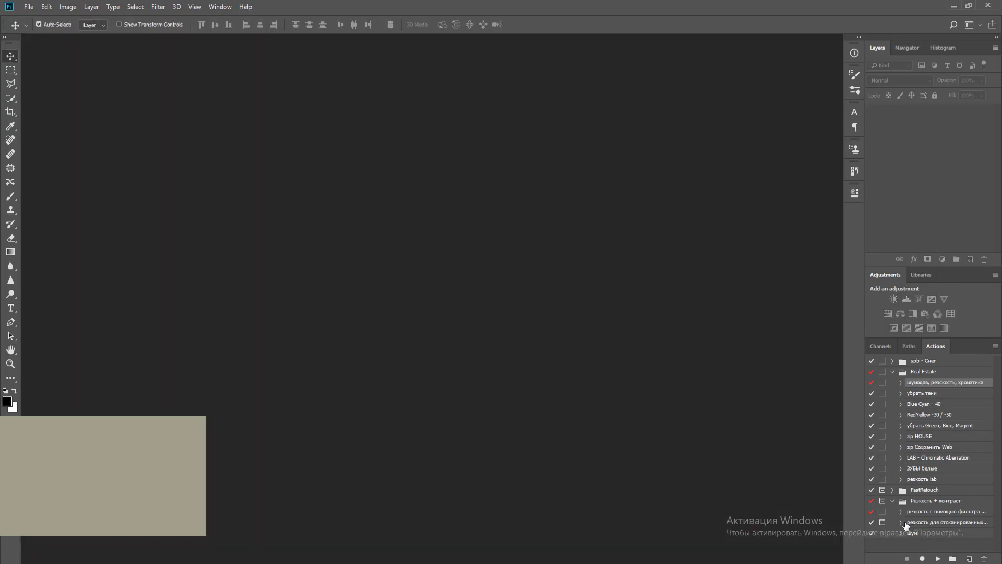